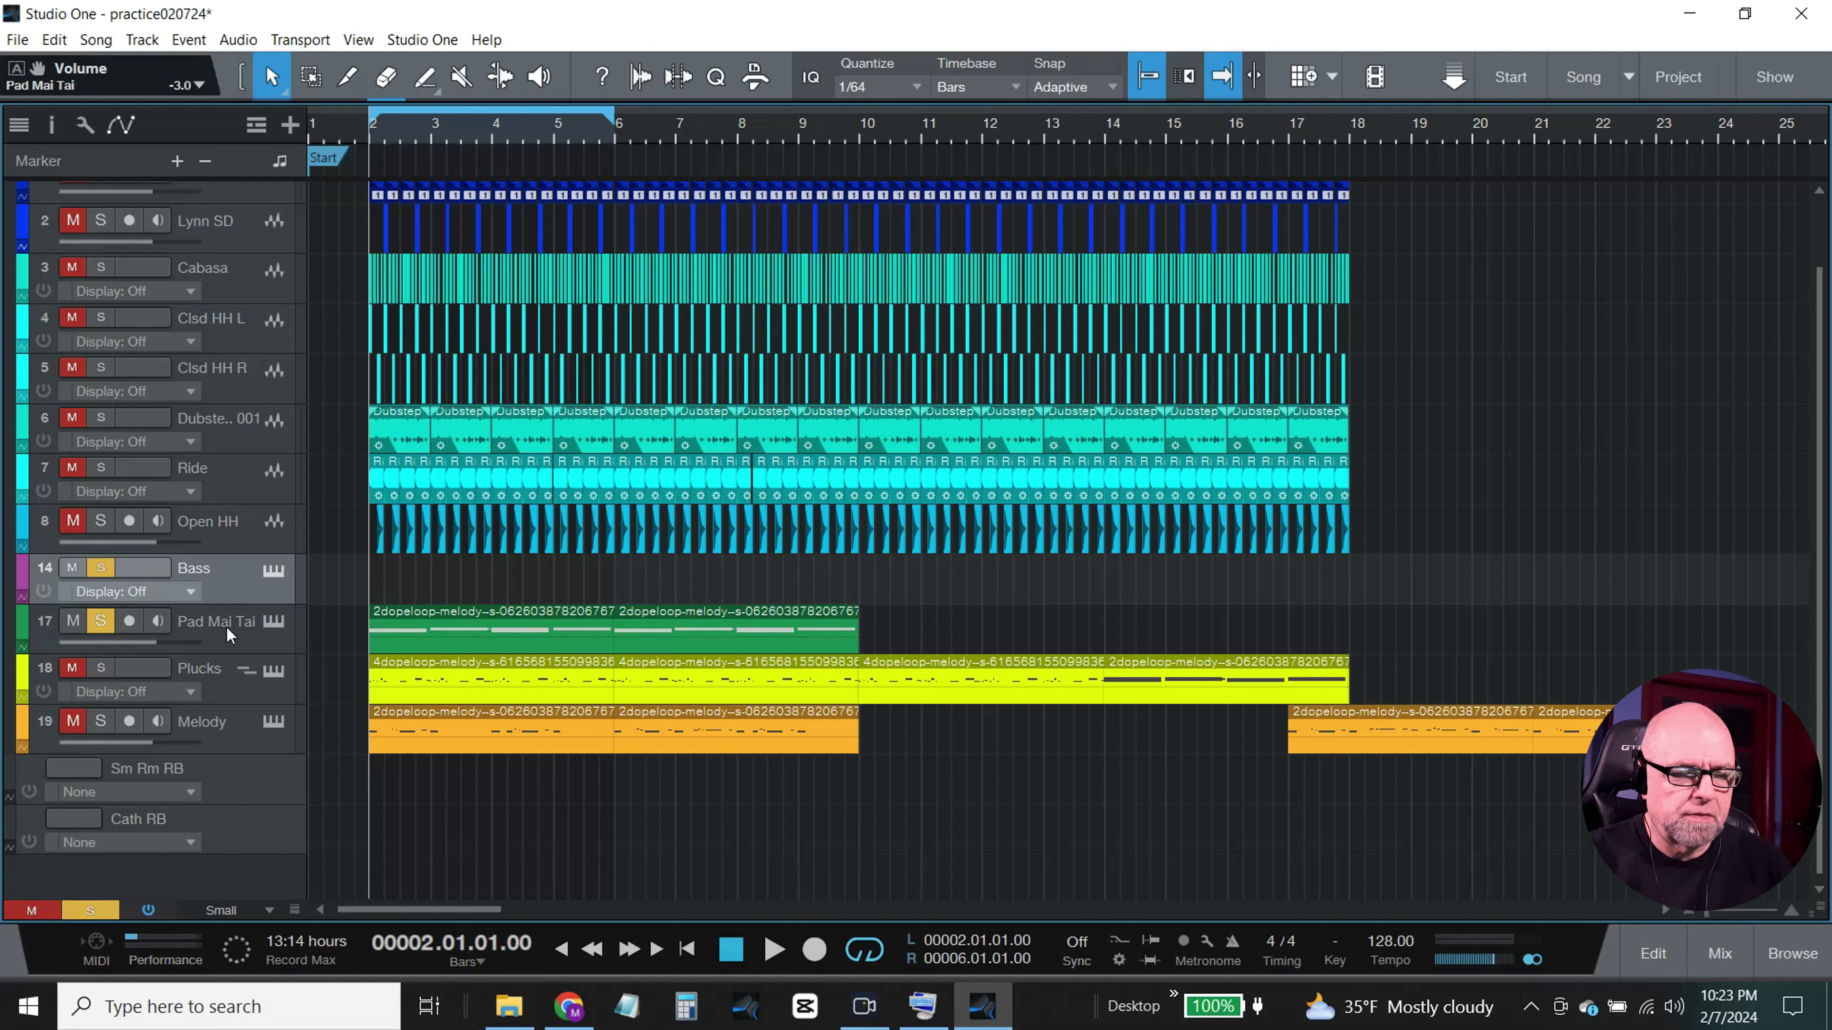
Step: Duplicate the Pad Mai Tai clip that ends at bar 10 and move the copy onto the Bass track, starting at bar 2
click(813, 628)
key(d)
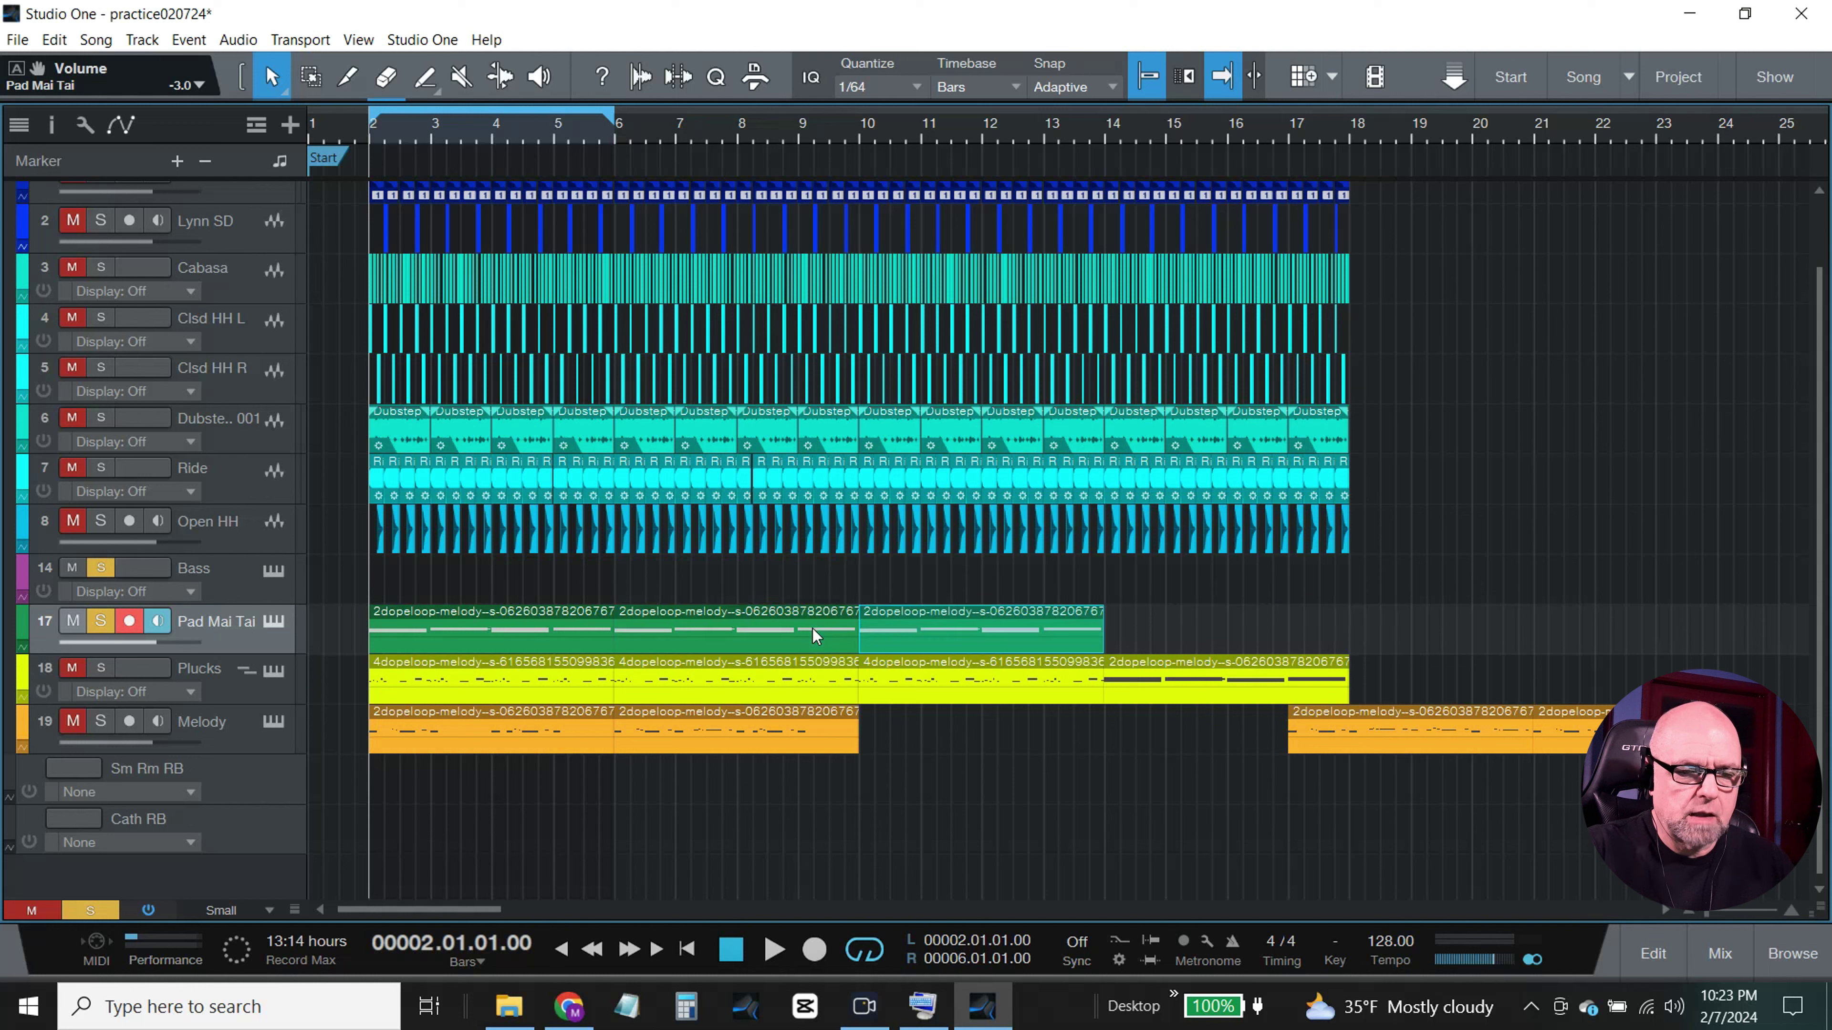
drag(936, 624, 441, 579)
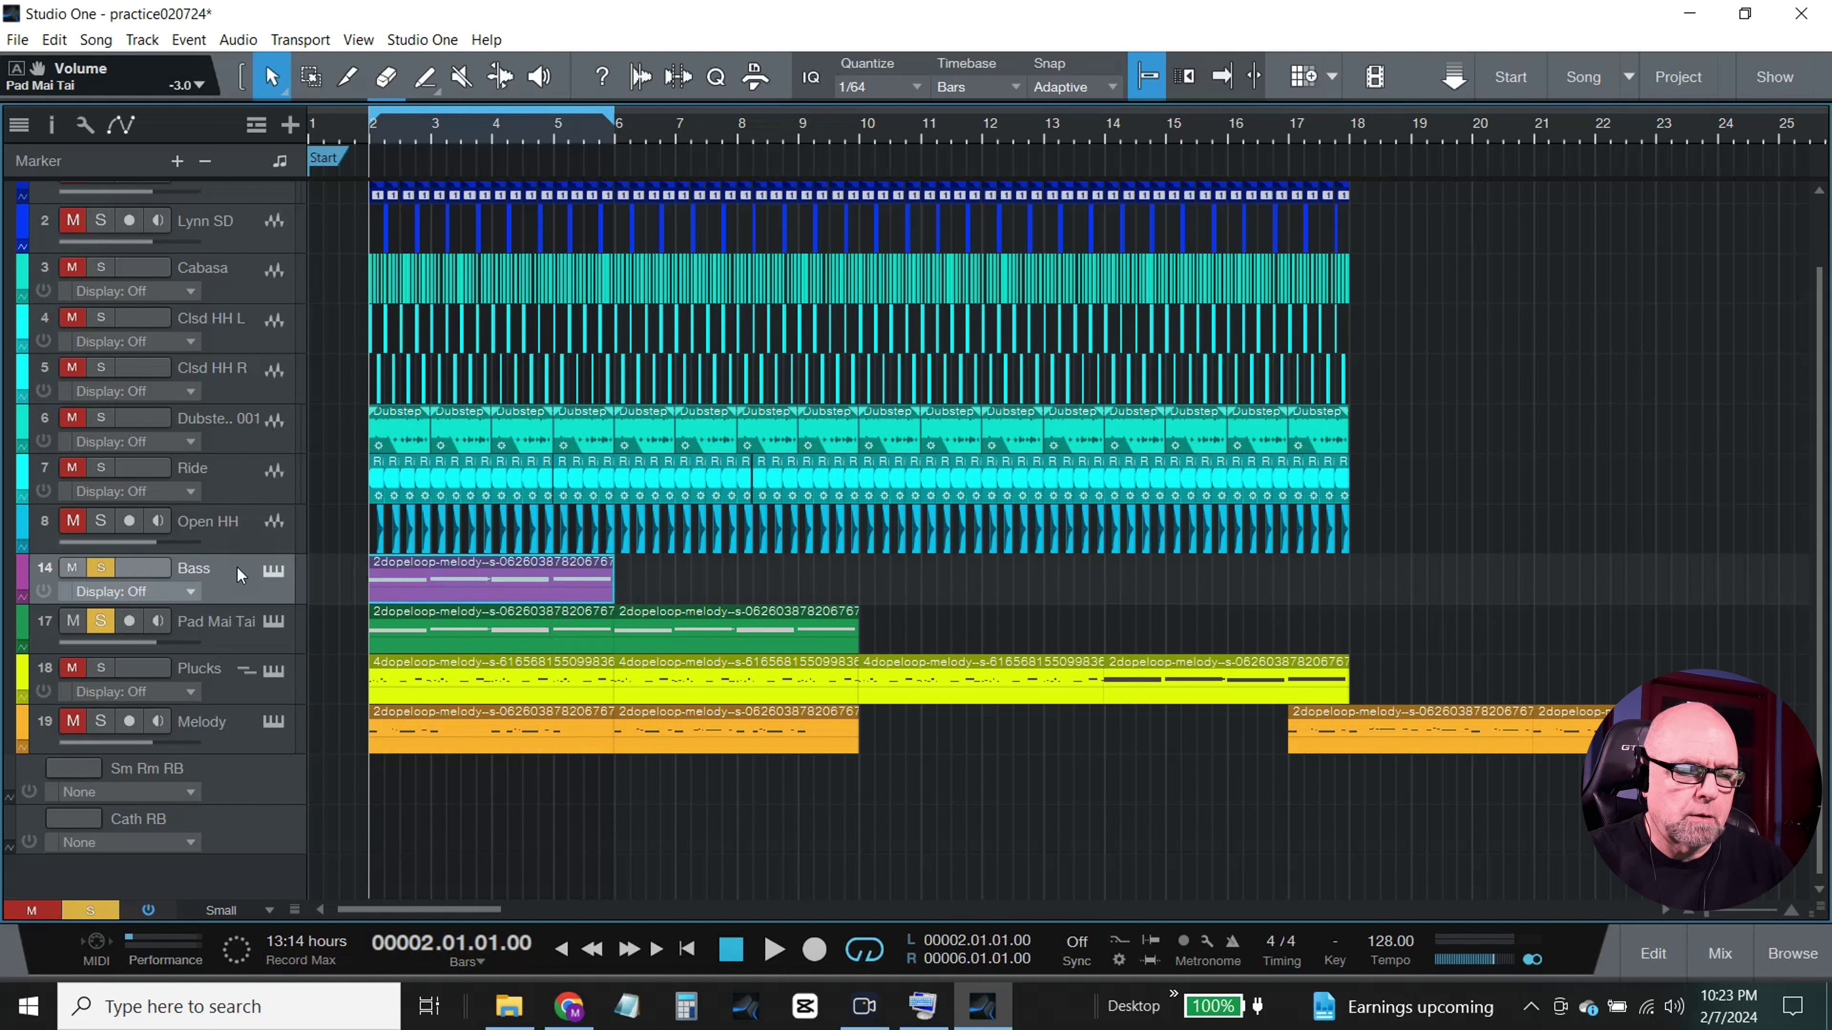
Step: Open the new Bass clip for note editing and delete the D3, E3 and A3 notes from the bar 2 chord, keeping C3
double_click(519, 587)
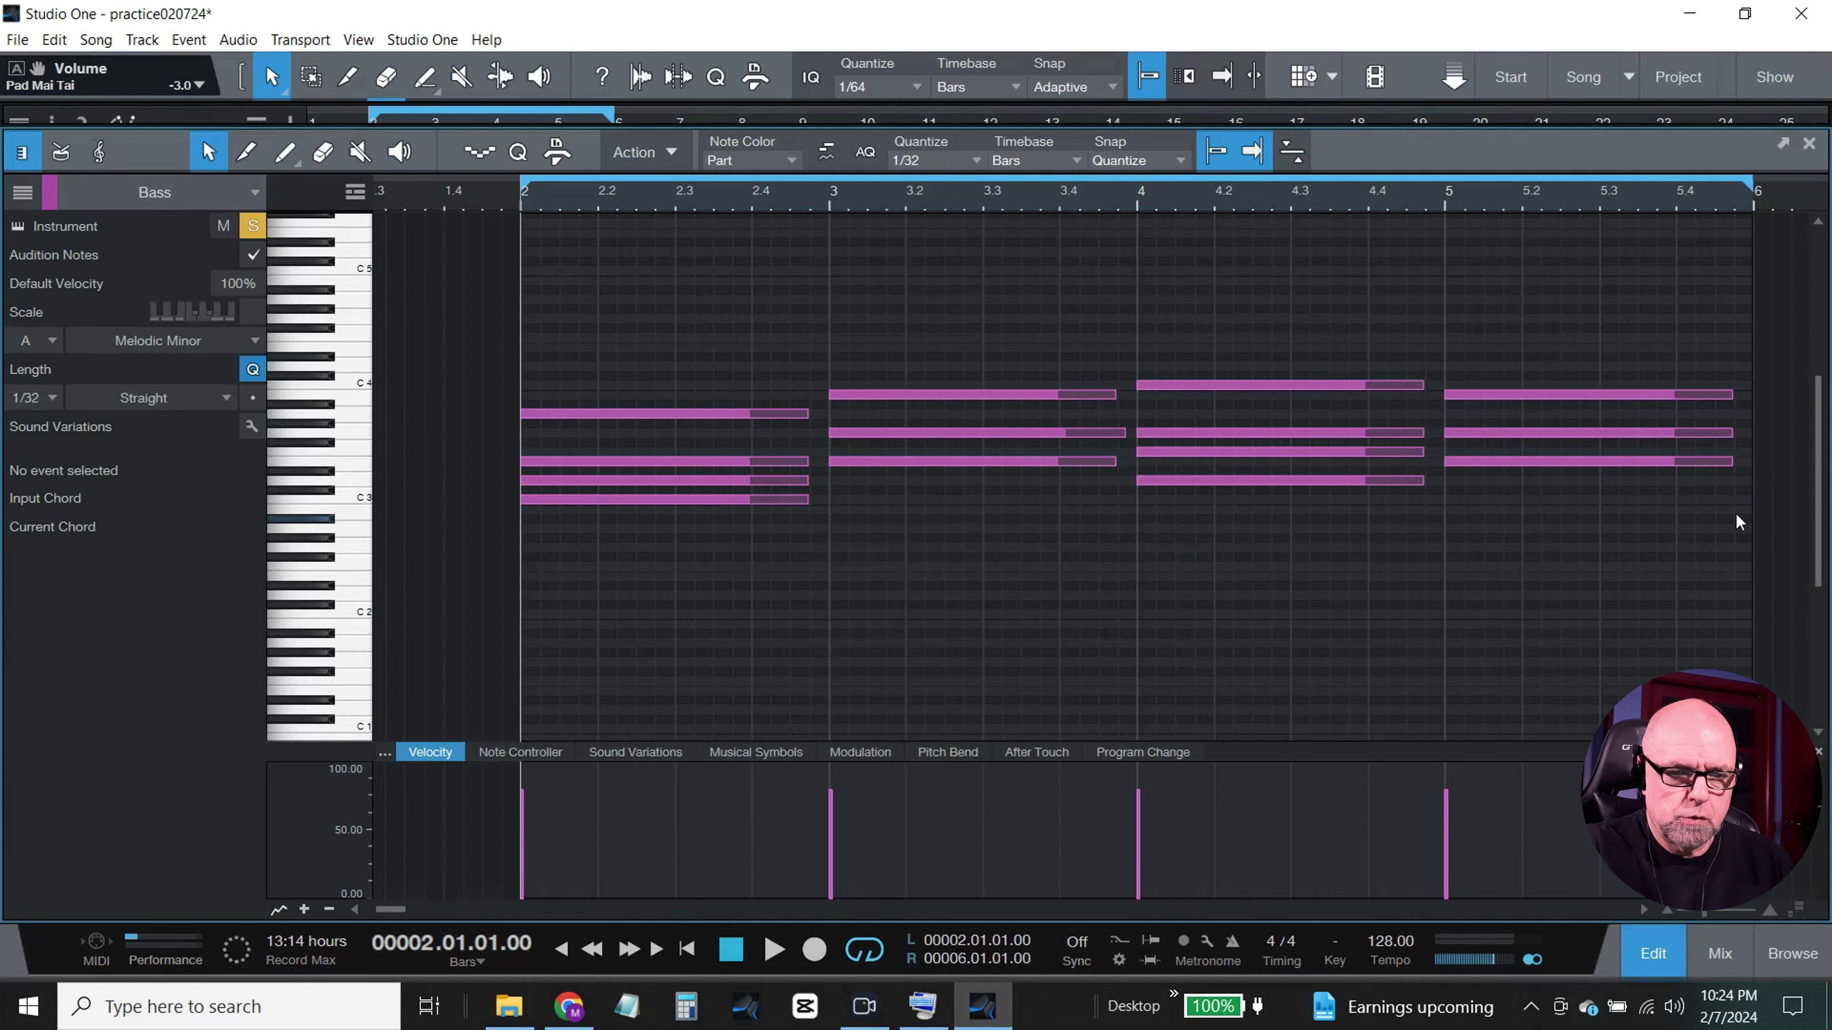
key(e)
key(e)
key(e)
key(e)
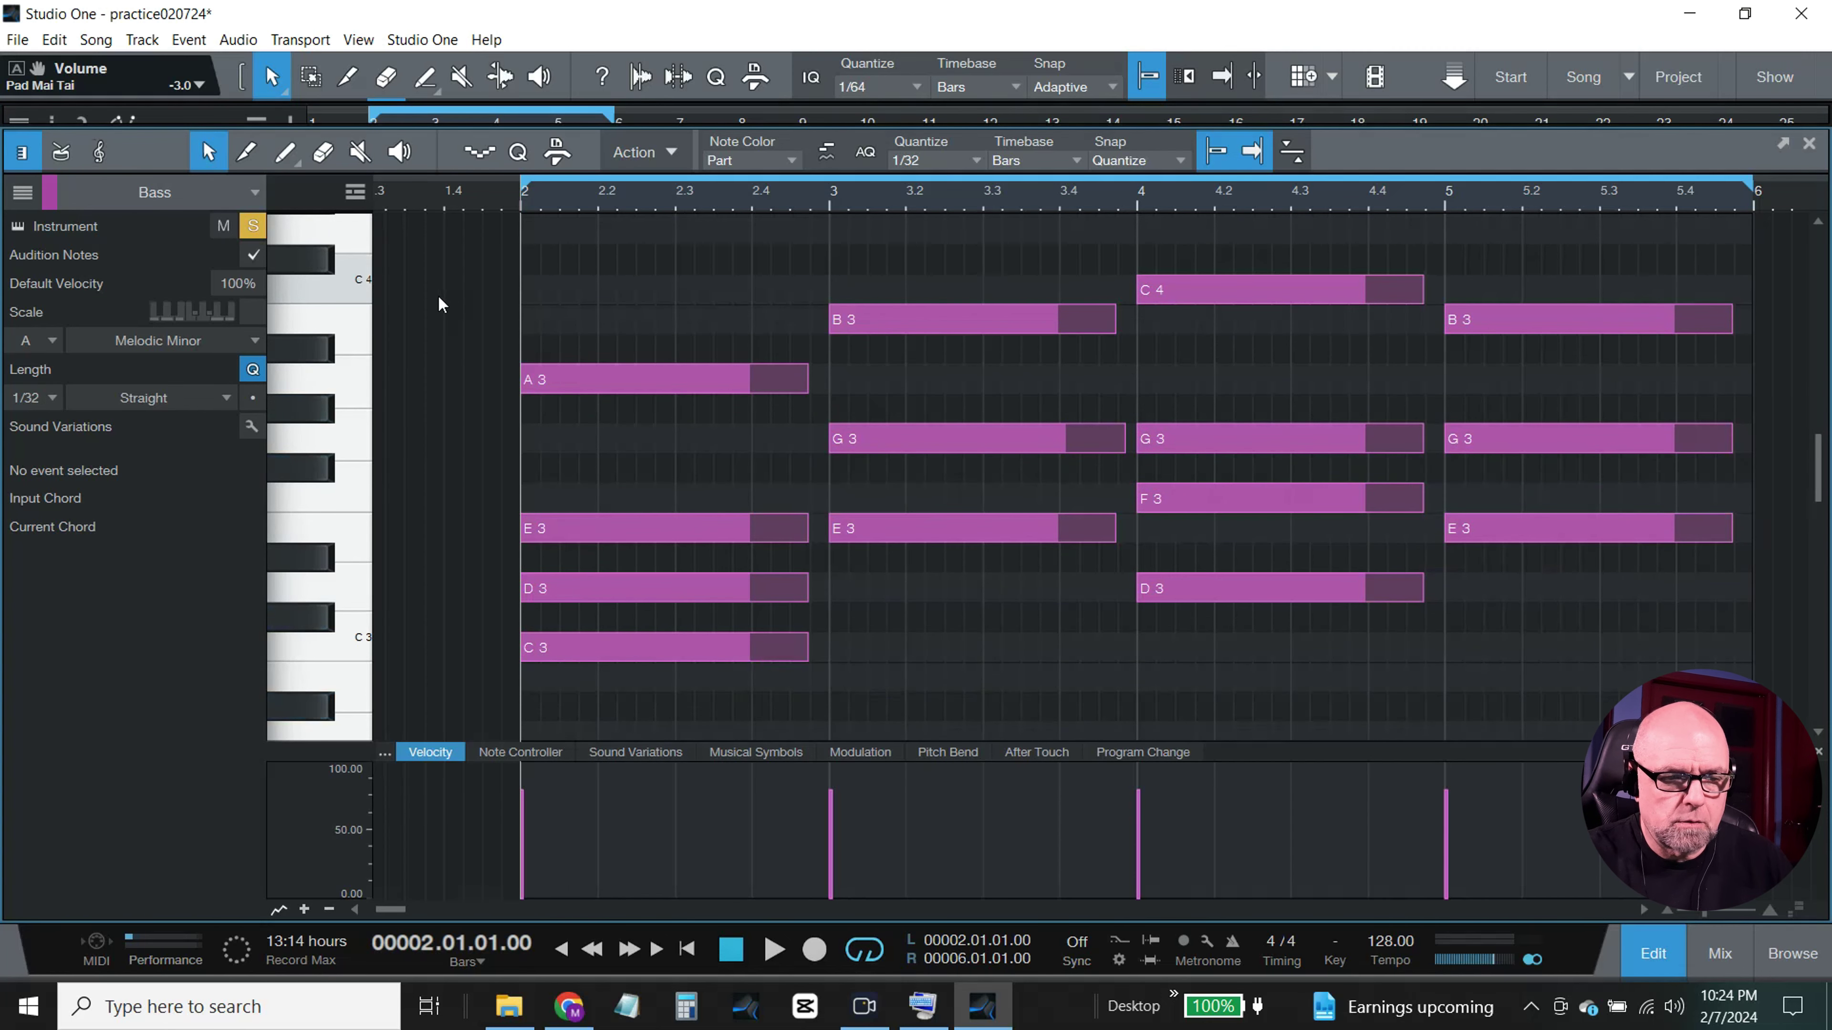
drag(453, 275, 814, 593)
key(Delete)
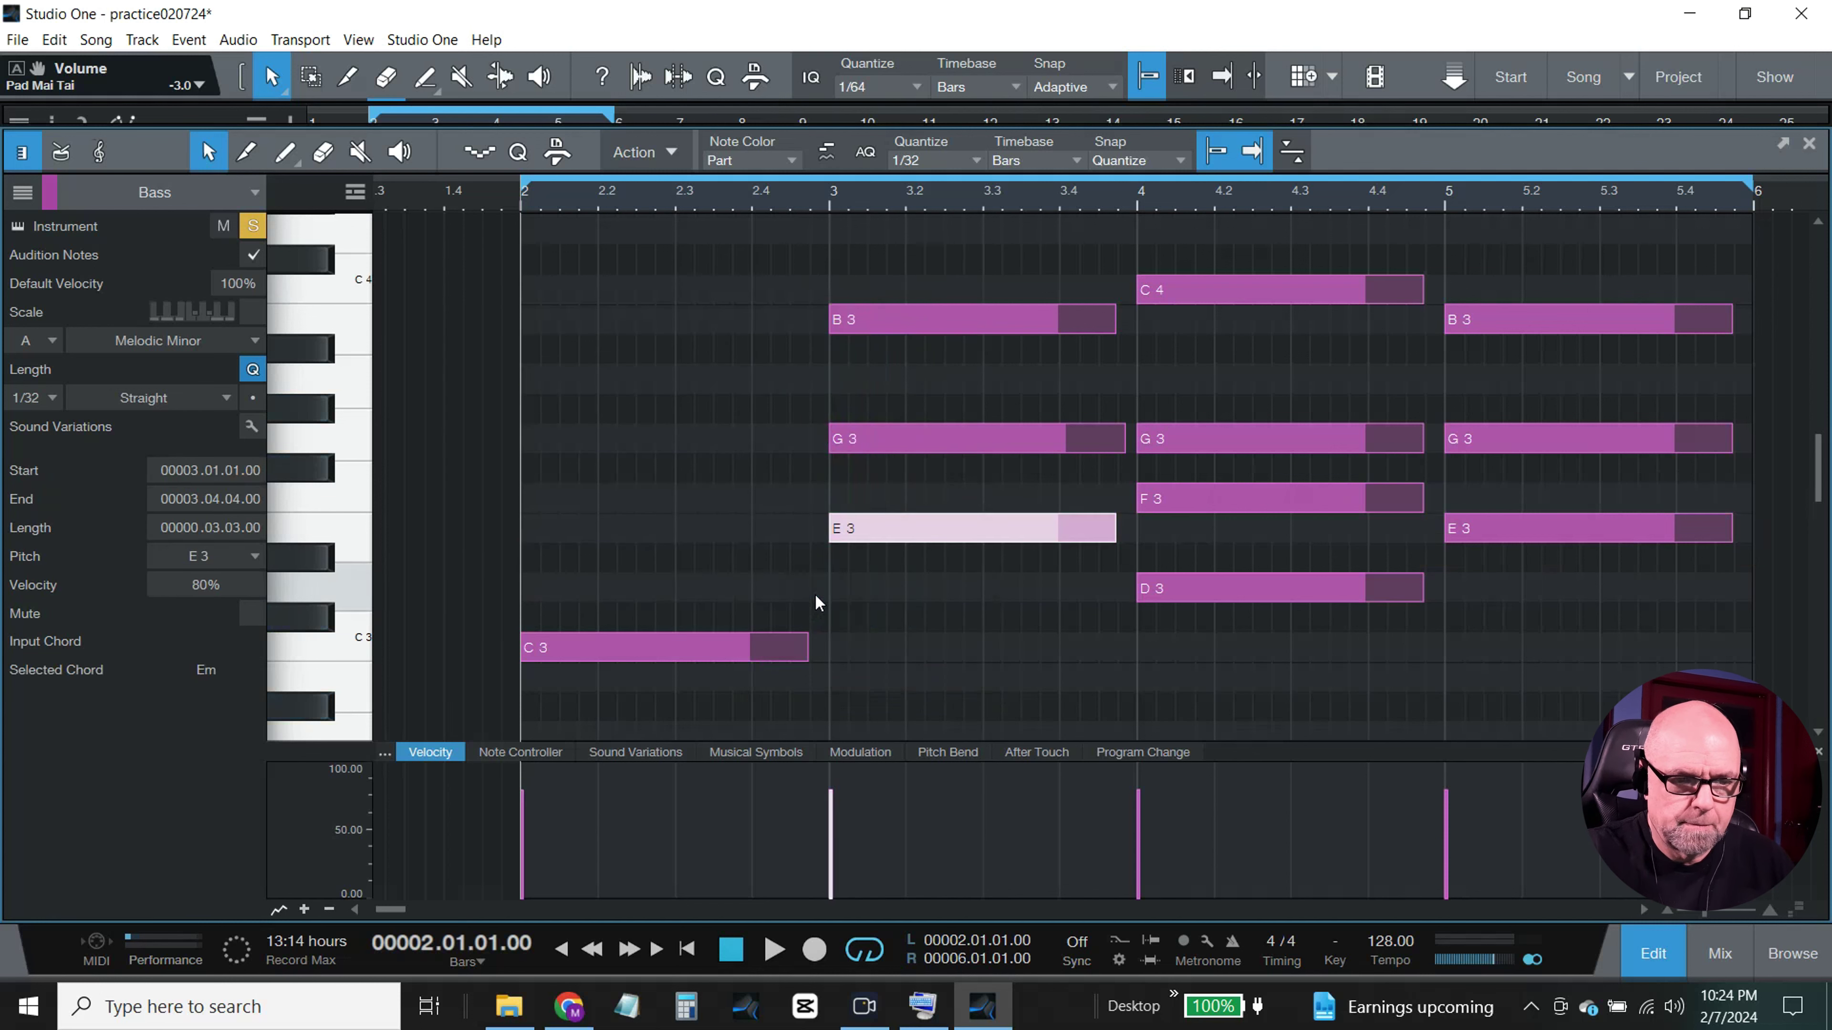
Step: Delete the B3 and G3 notes from the bar 3 chord, keeping only E3
drag(741, 244, 1126, 479)
key(d)
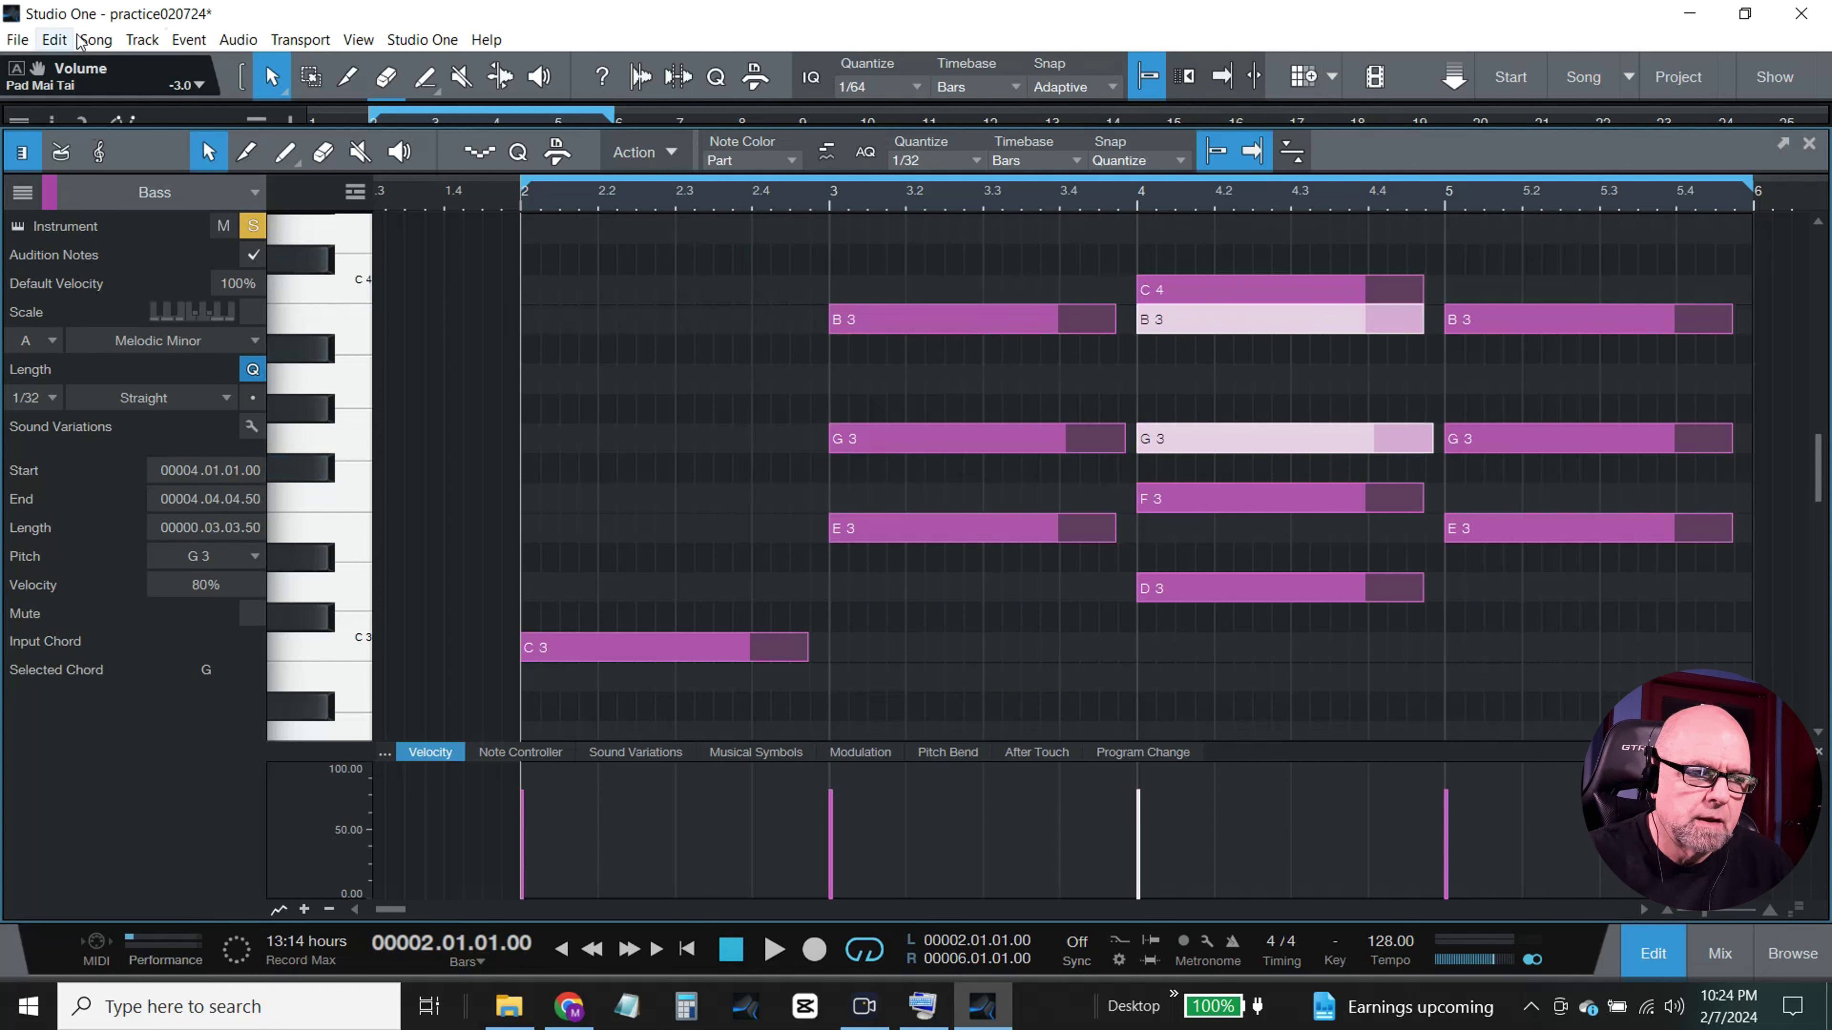
click(54, 40)
click(60, 70)
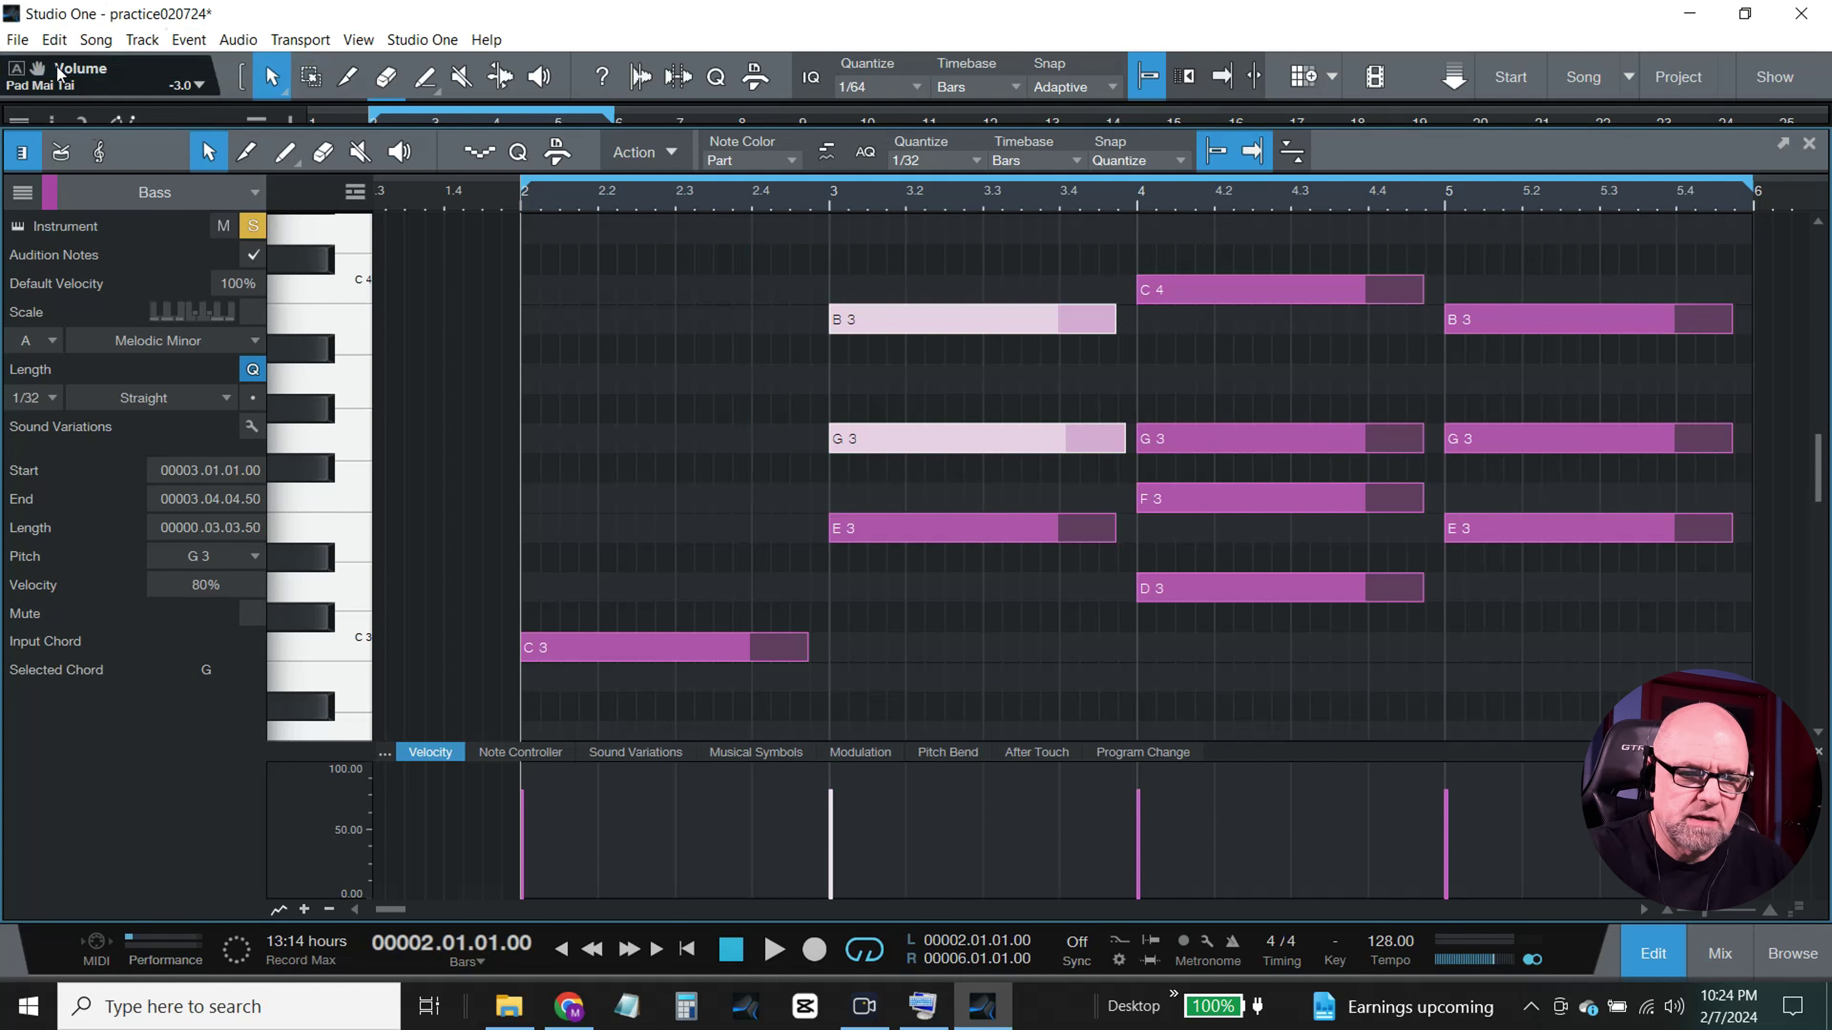
key(ctrl+z)
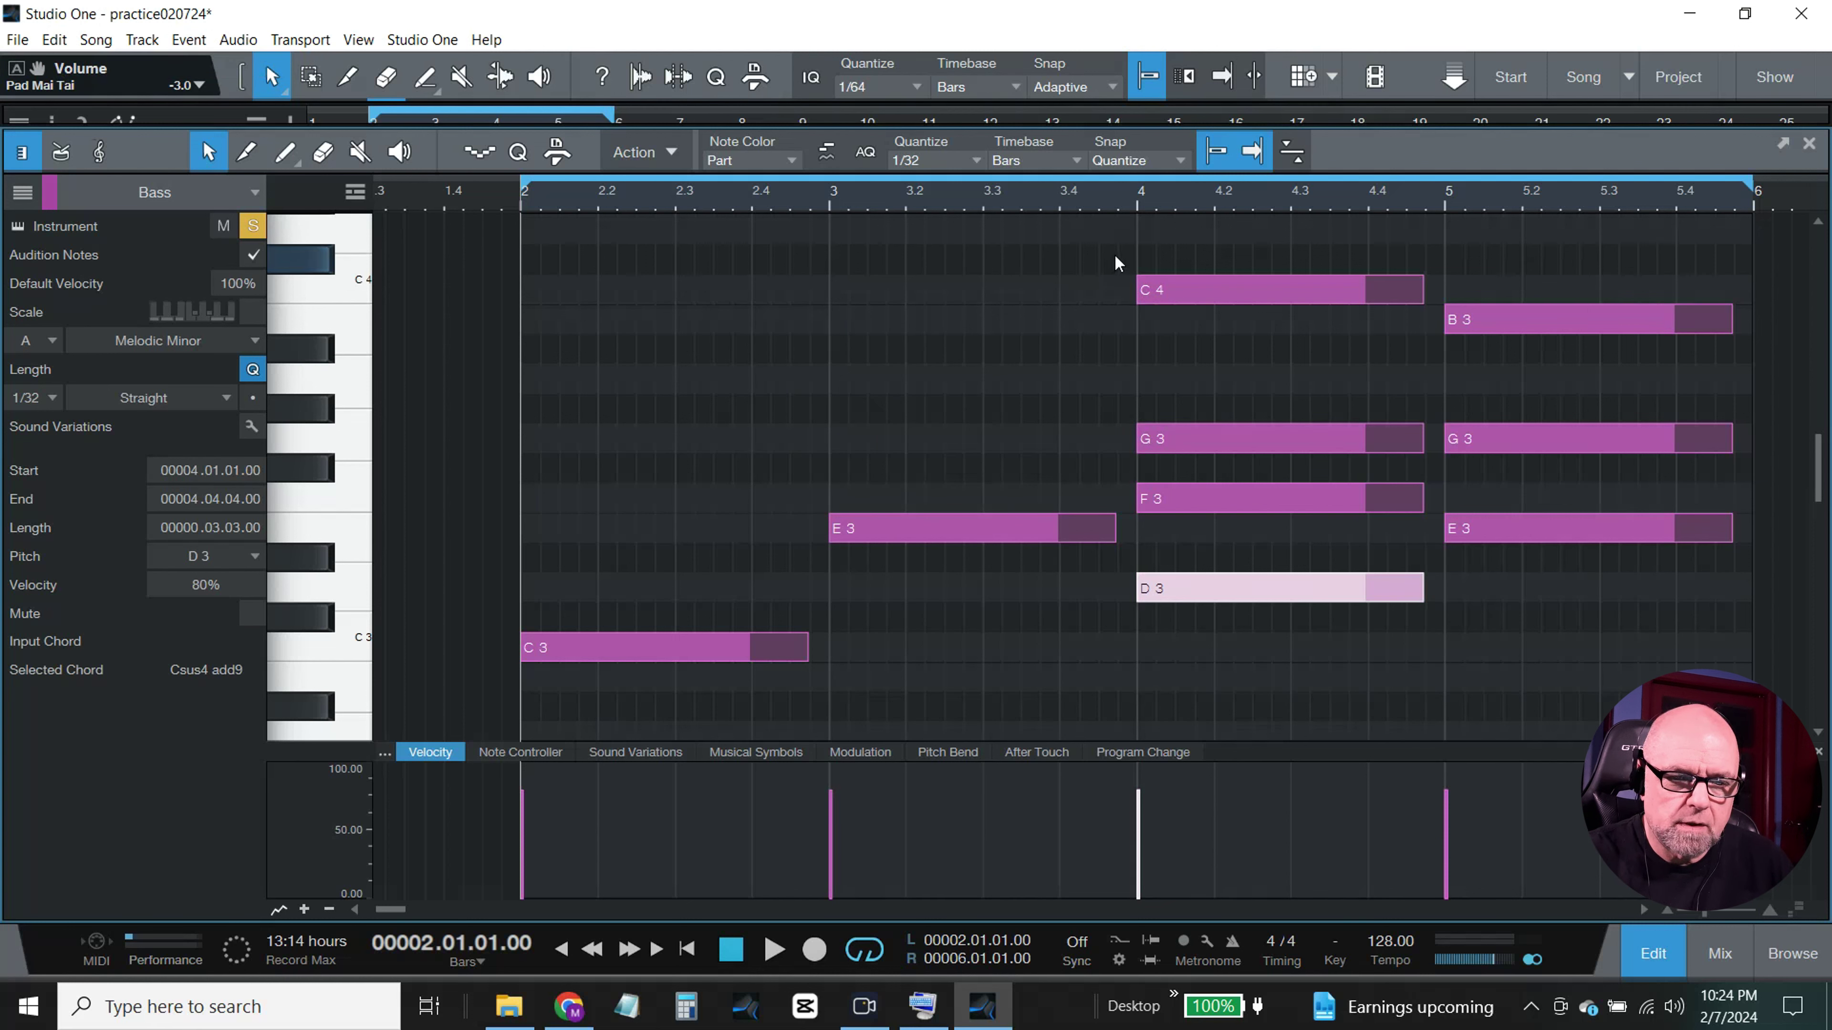
Step: Delete the upper notes of the chords in bars 4 and 5, keeping only D3 and E3
drag(1116, 245, 1425, 509)
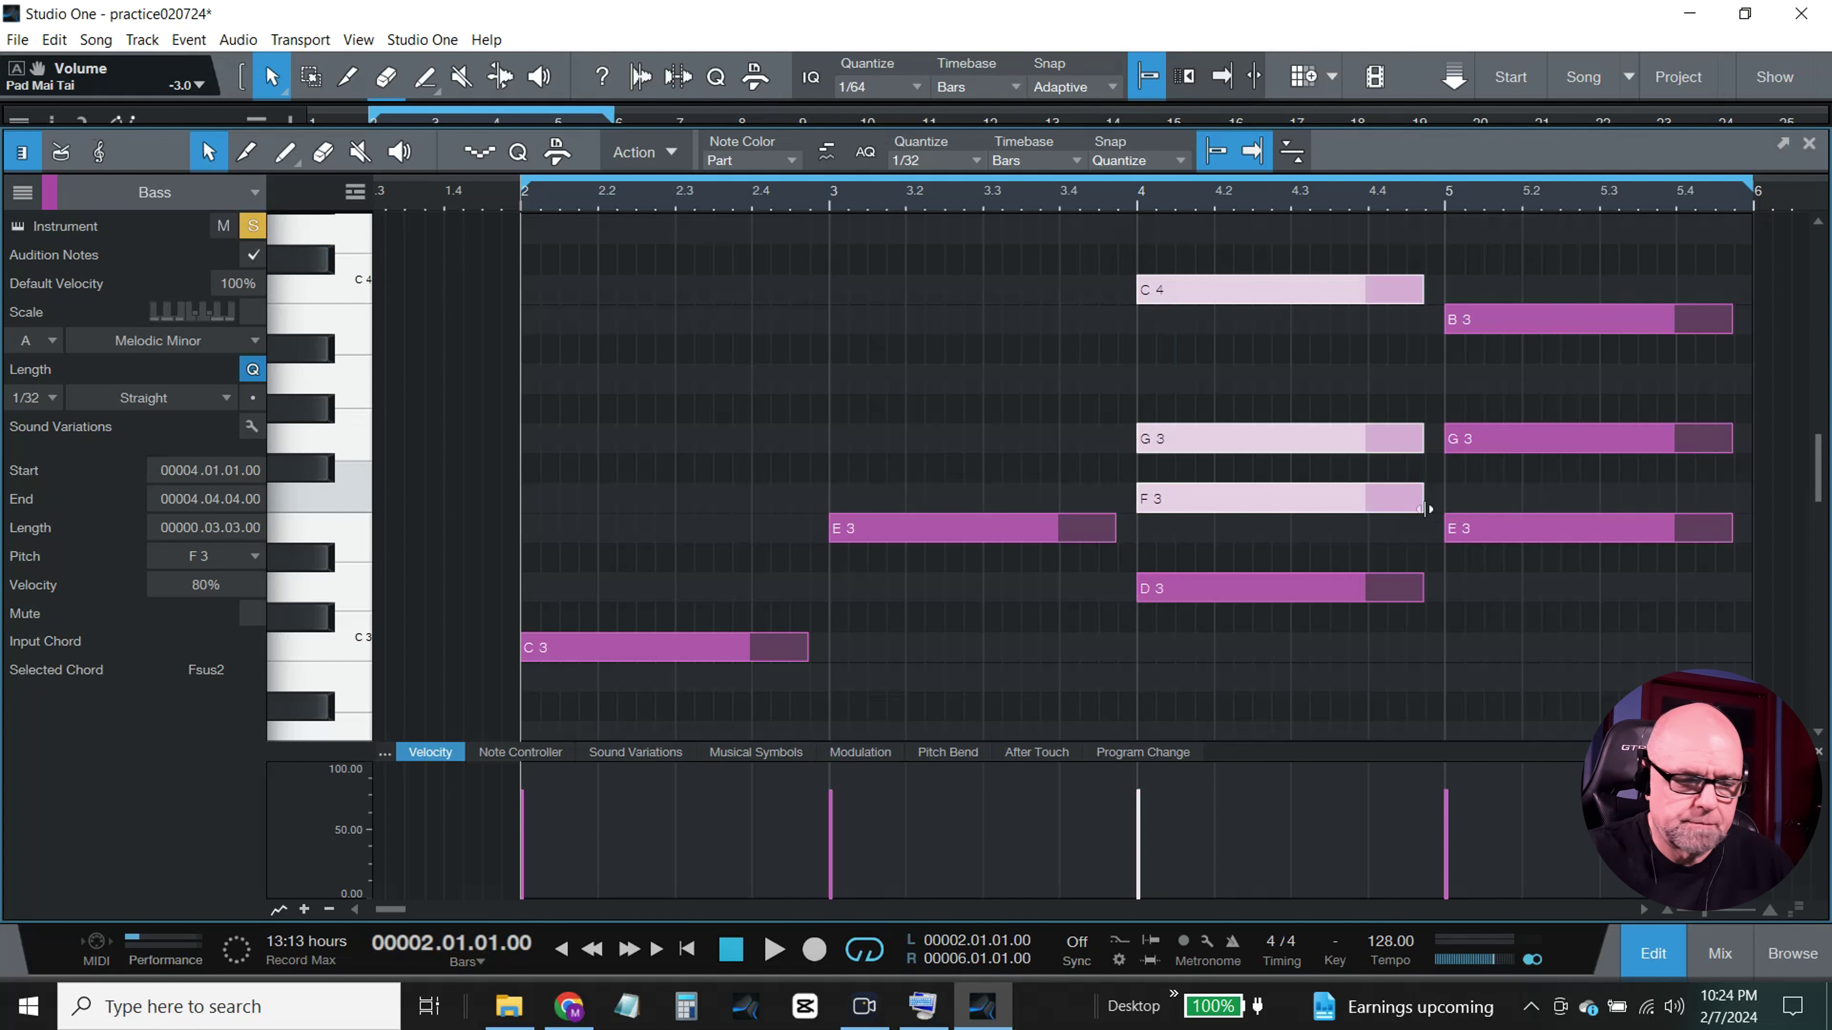
key(Delete)
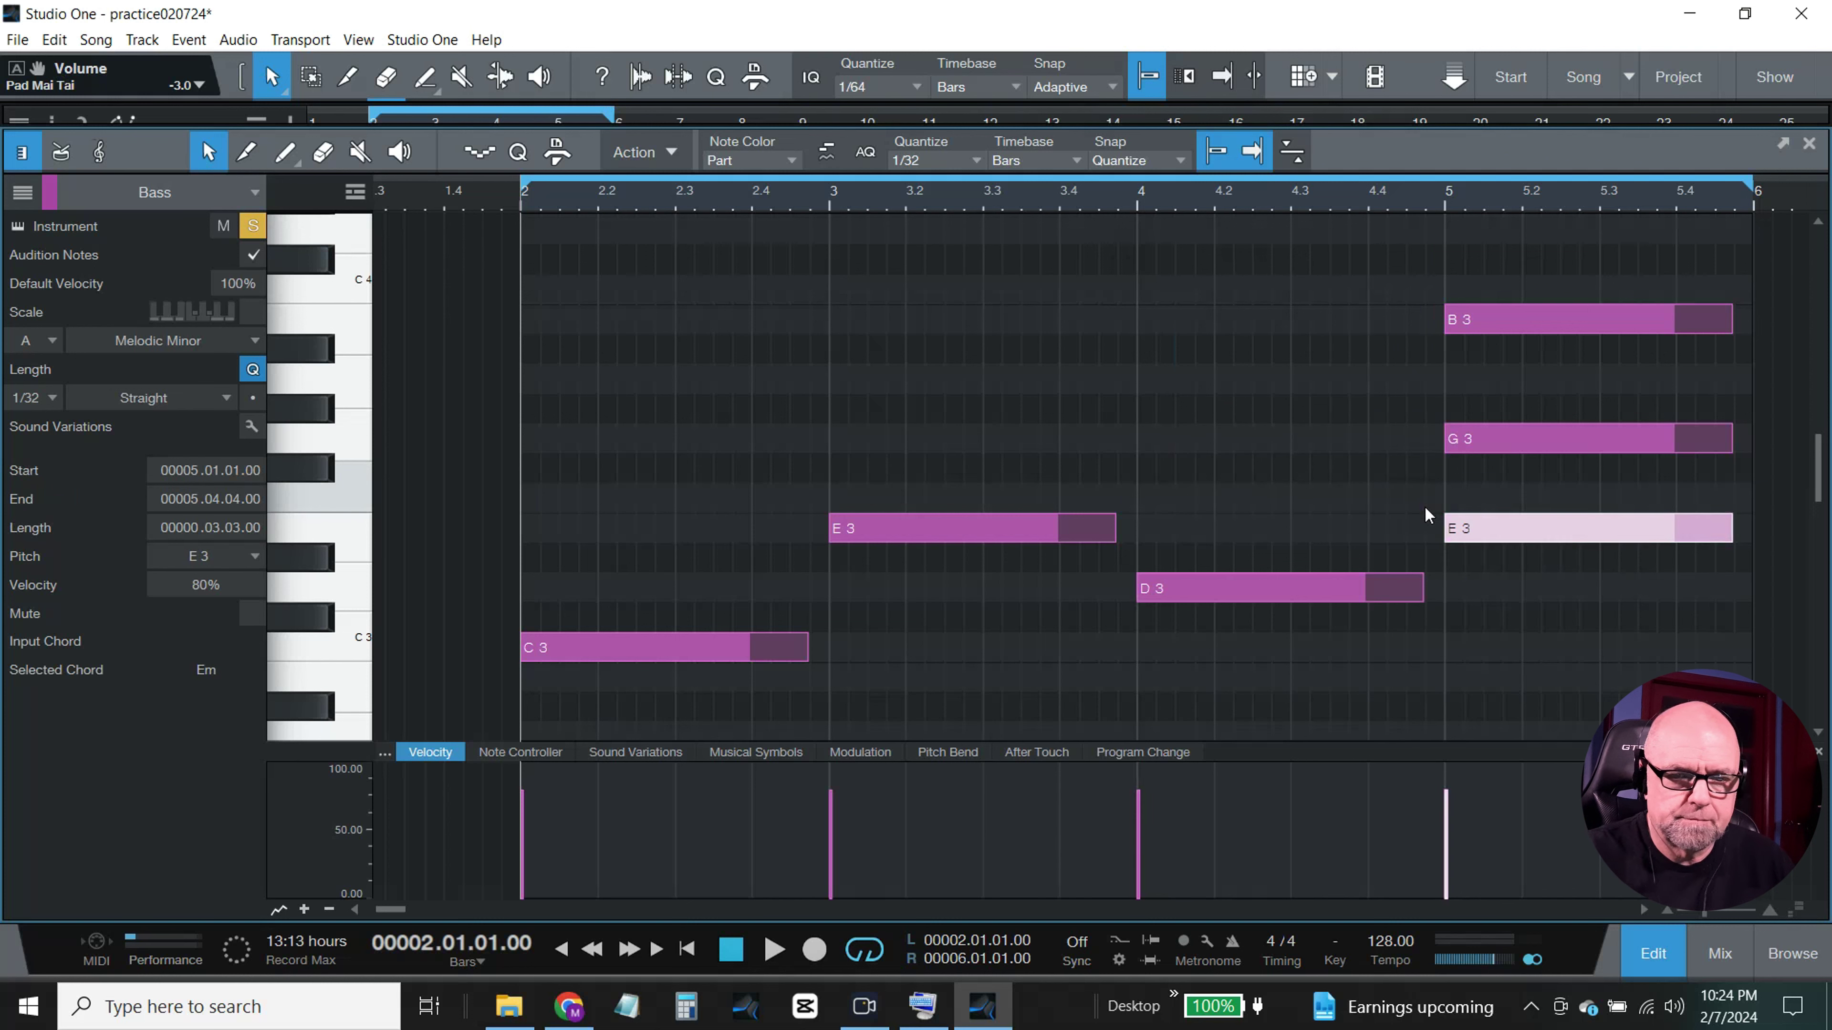
drag(1455, 380, 1744, 453)
key(Delete)
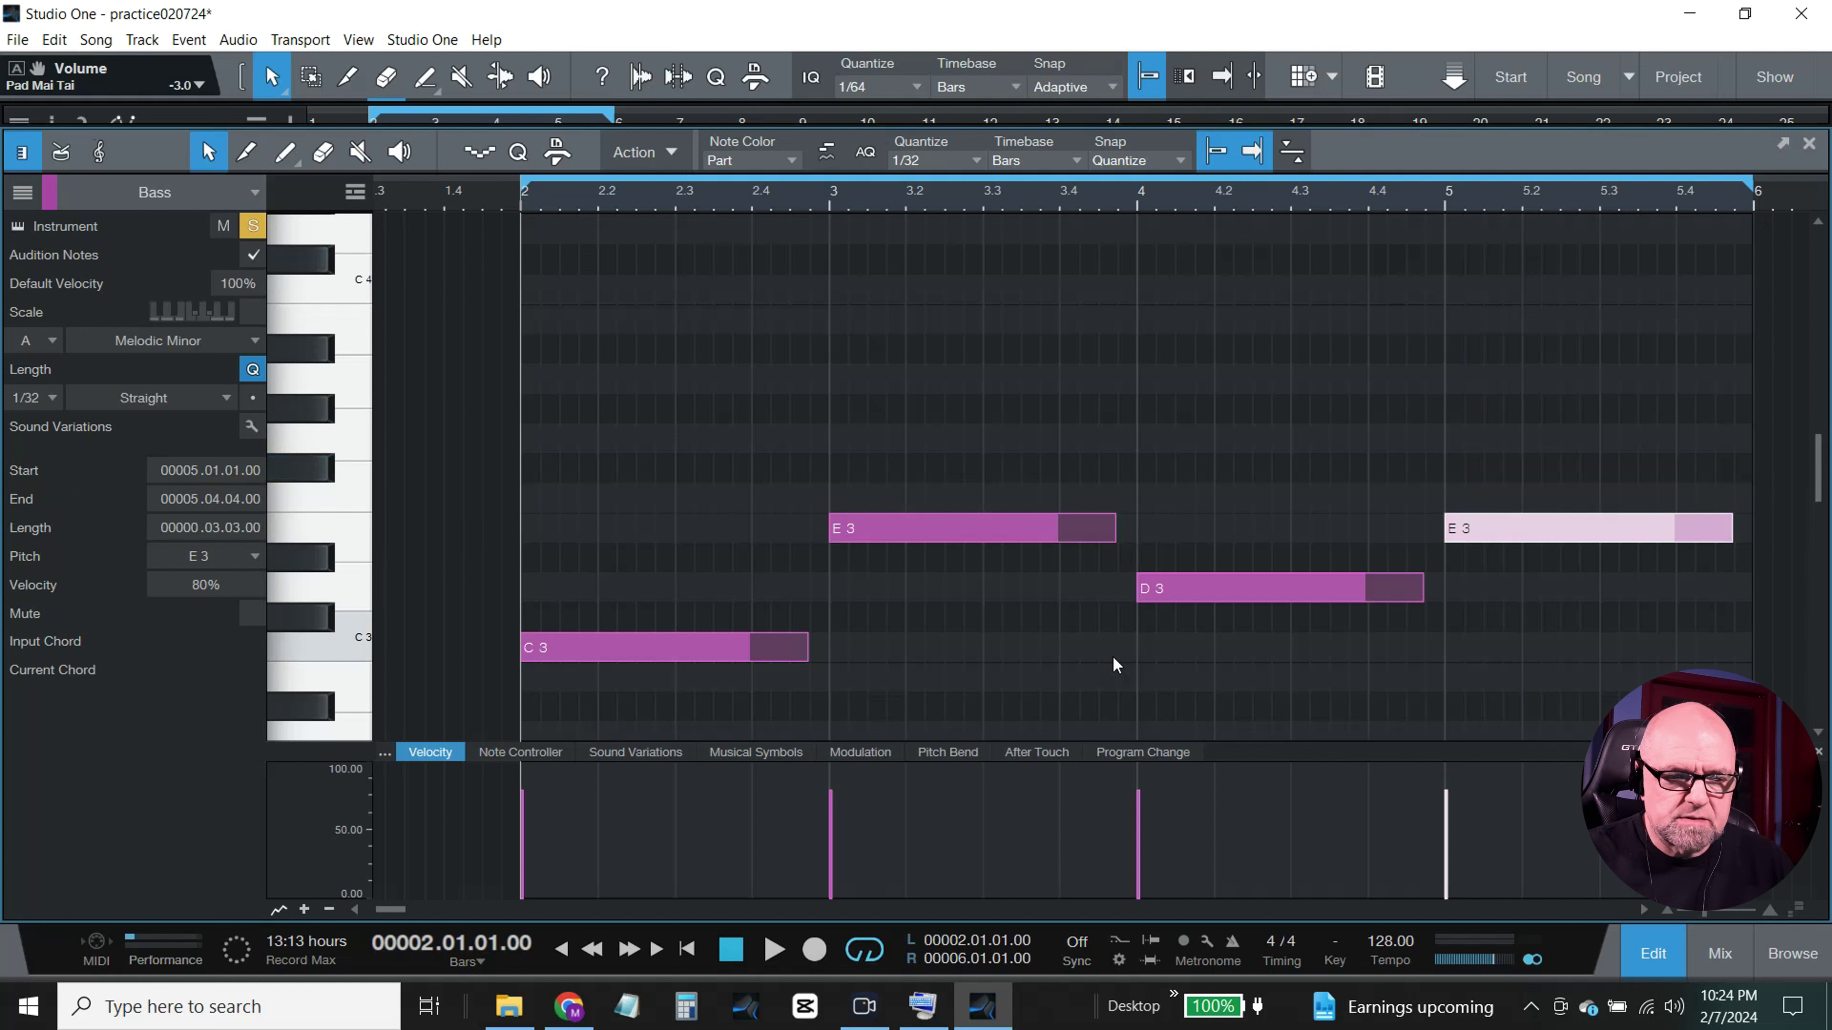
Step: Select all four bass root notes and shorten them to one beat each
click(620, 648)
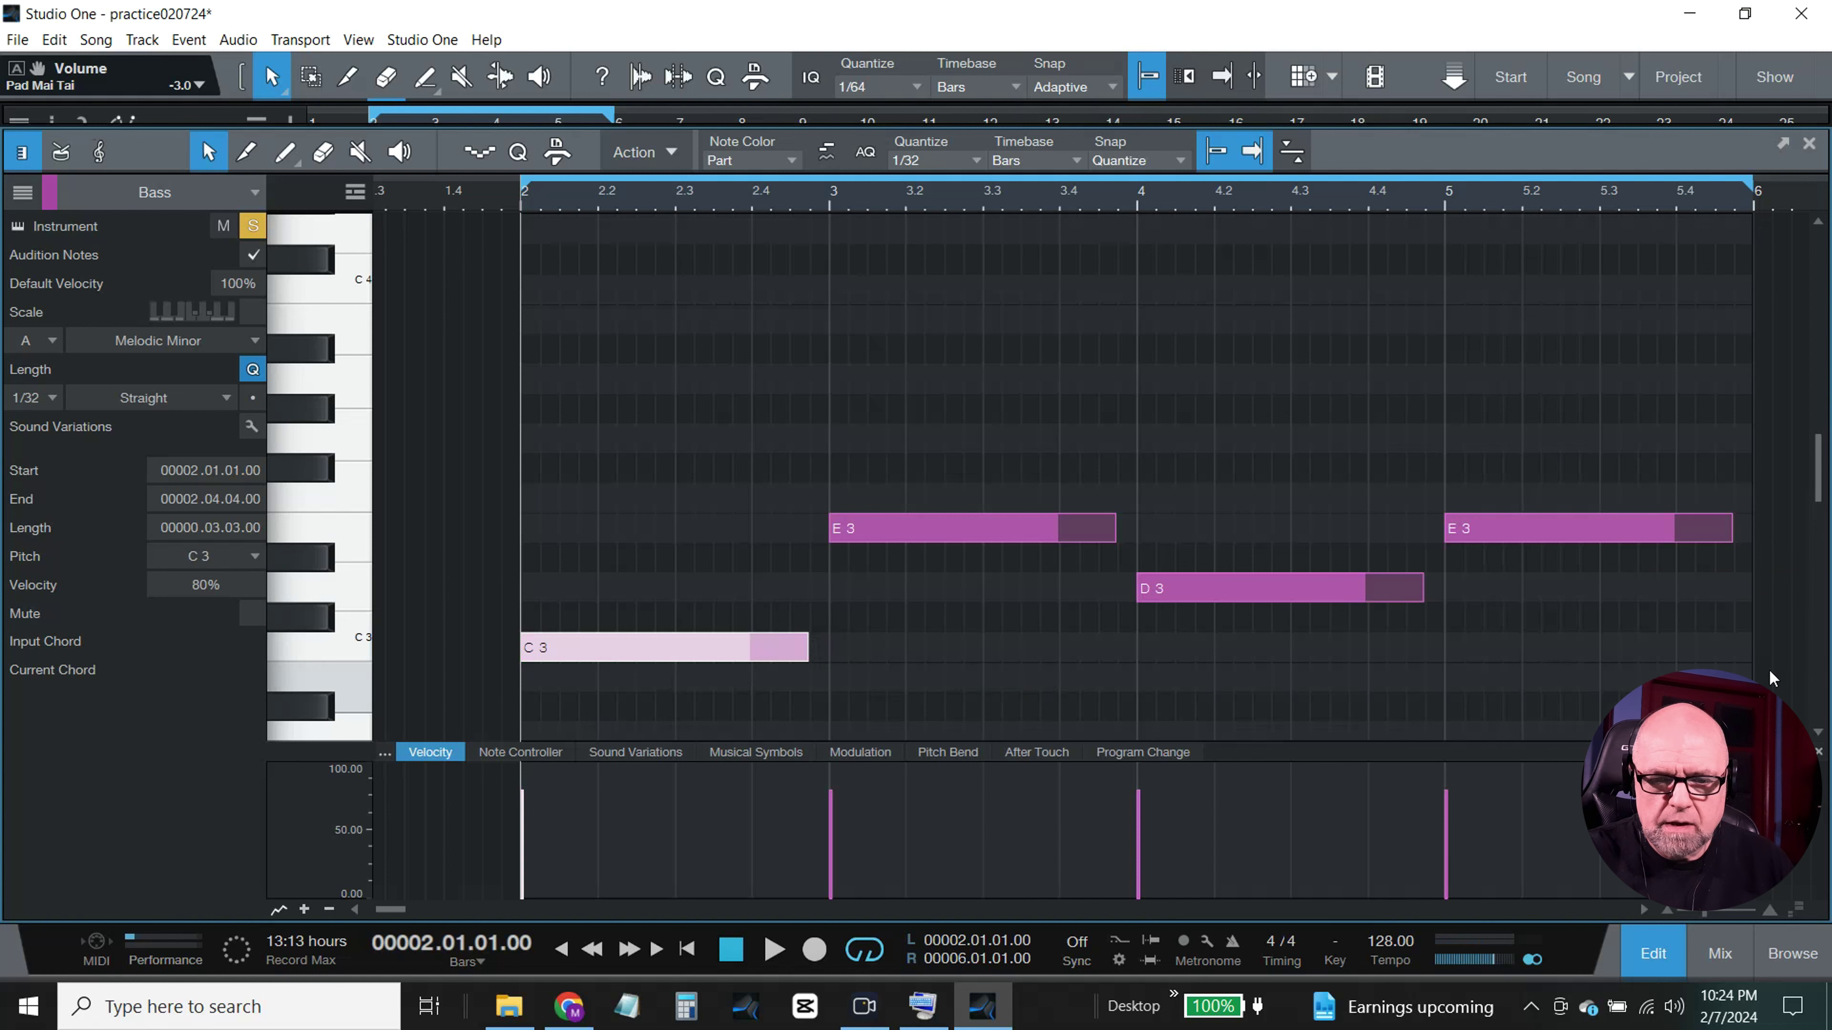
drag(1772, 693, 517, 473)
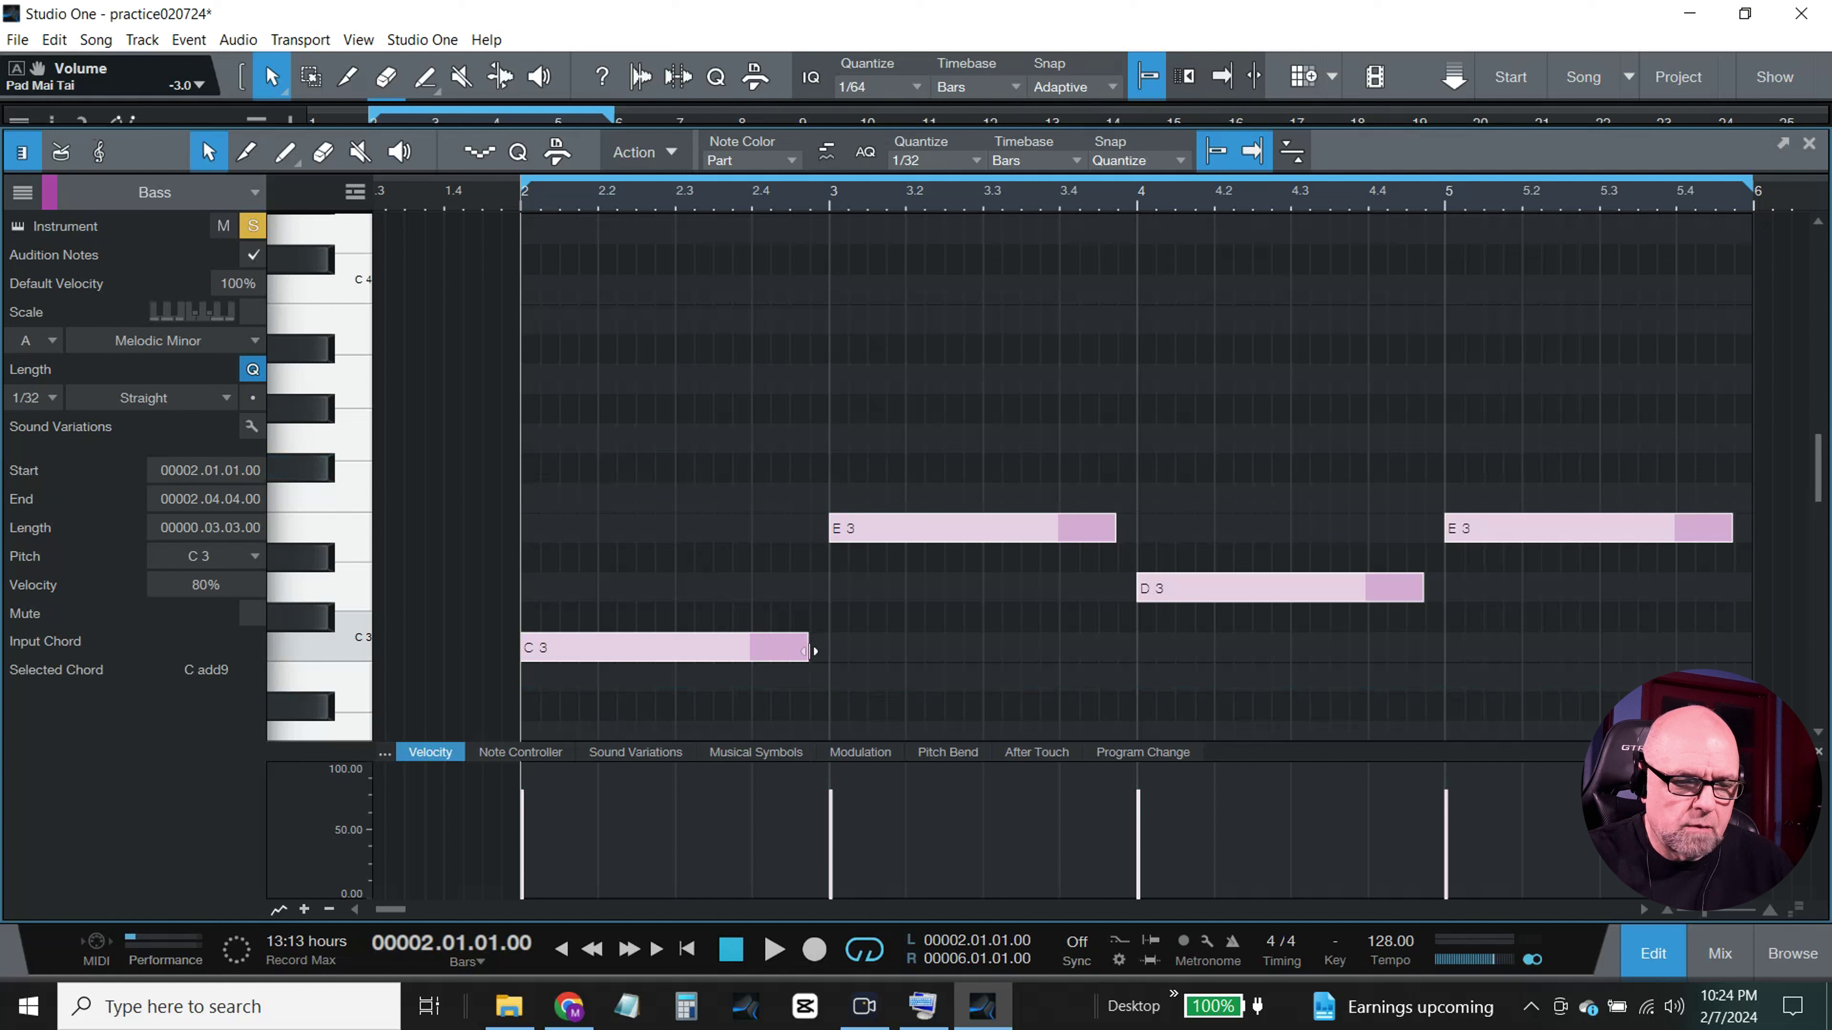
drag(813, 649, 597, 650)
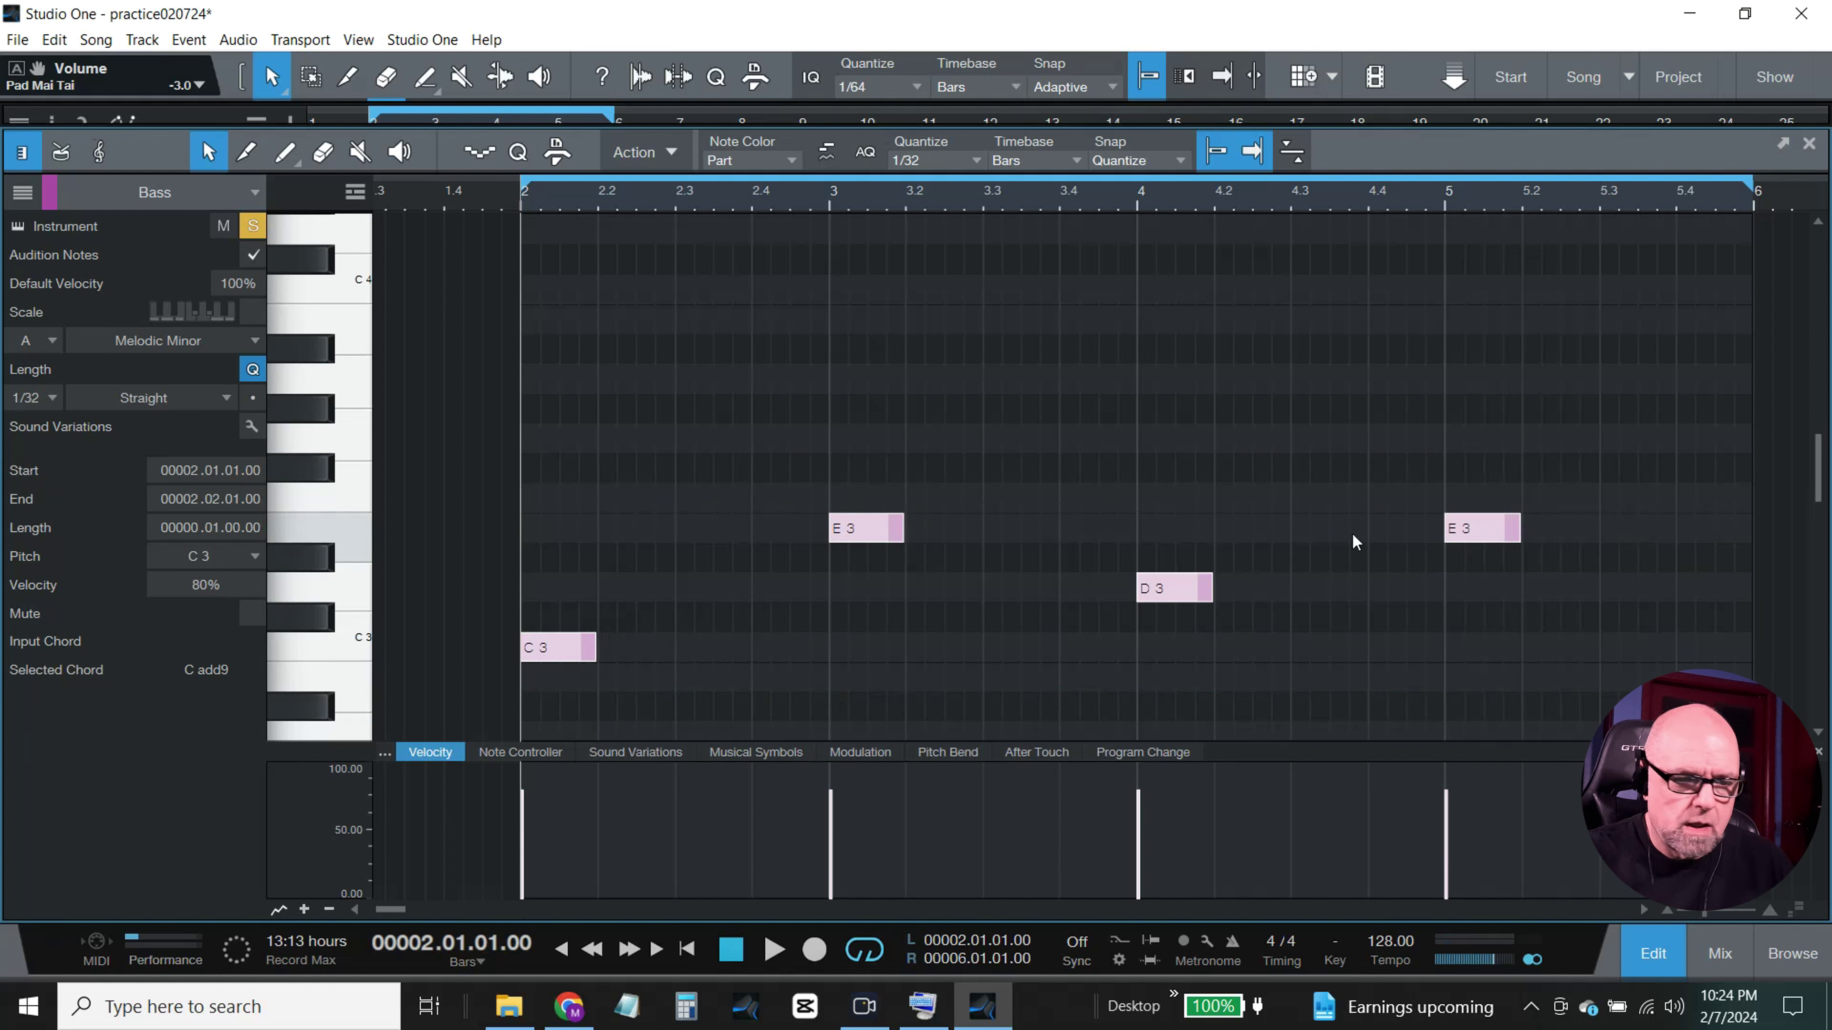
Step: Duplicate the four one-beat notes and move the copies to the second beat of bars 2 to 5
key(d)
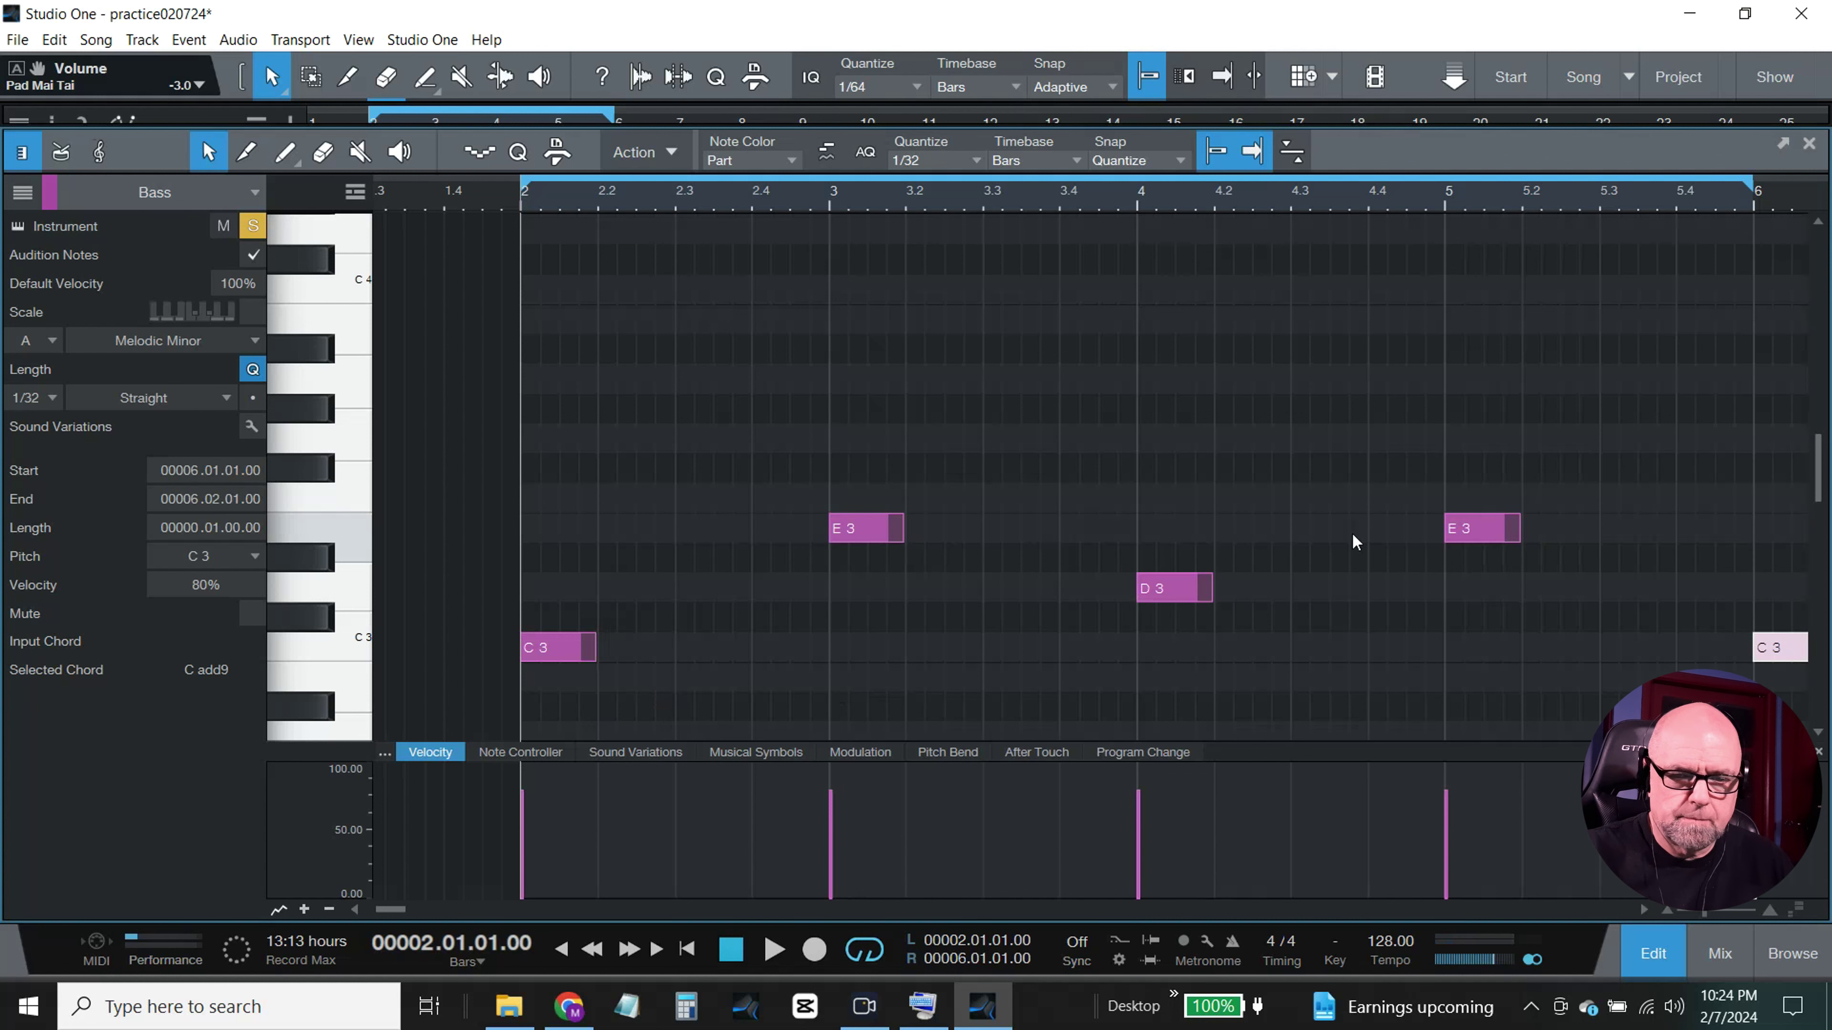
key(w)
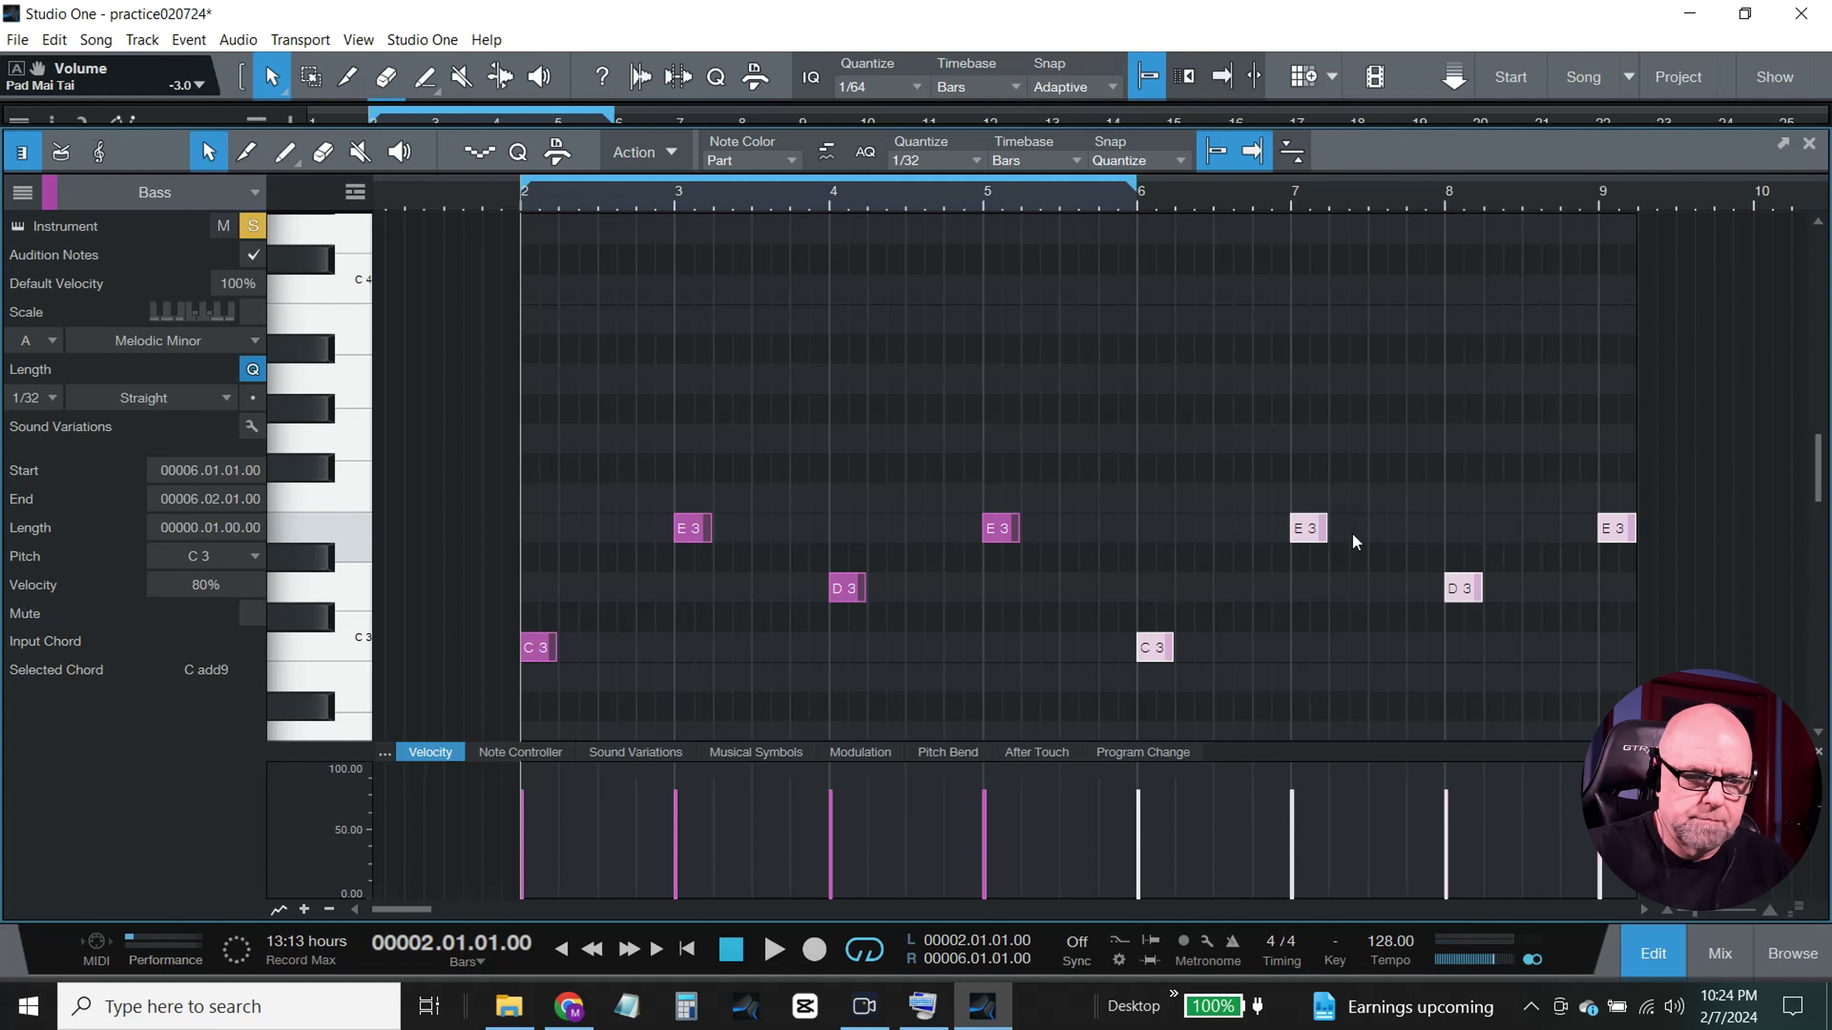
drag(1151, 644, 575, 653)
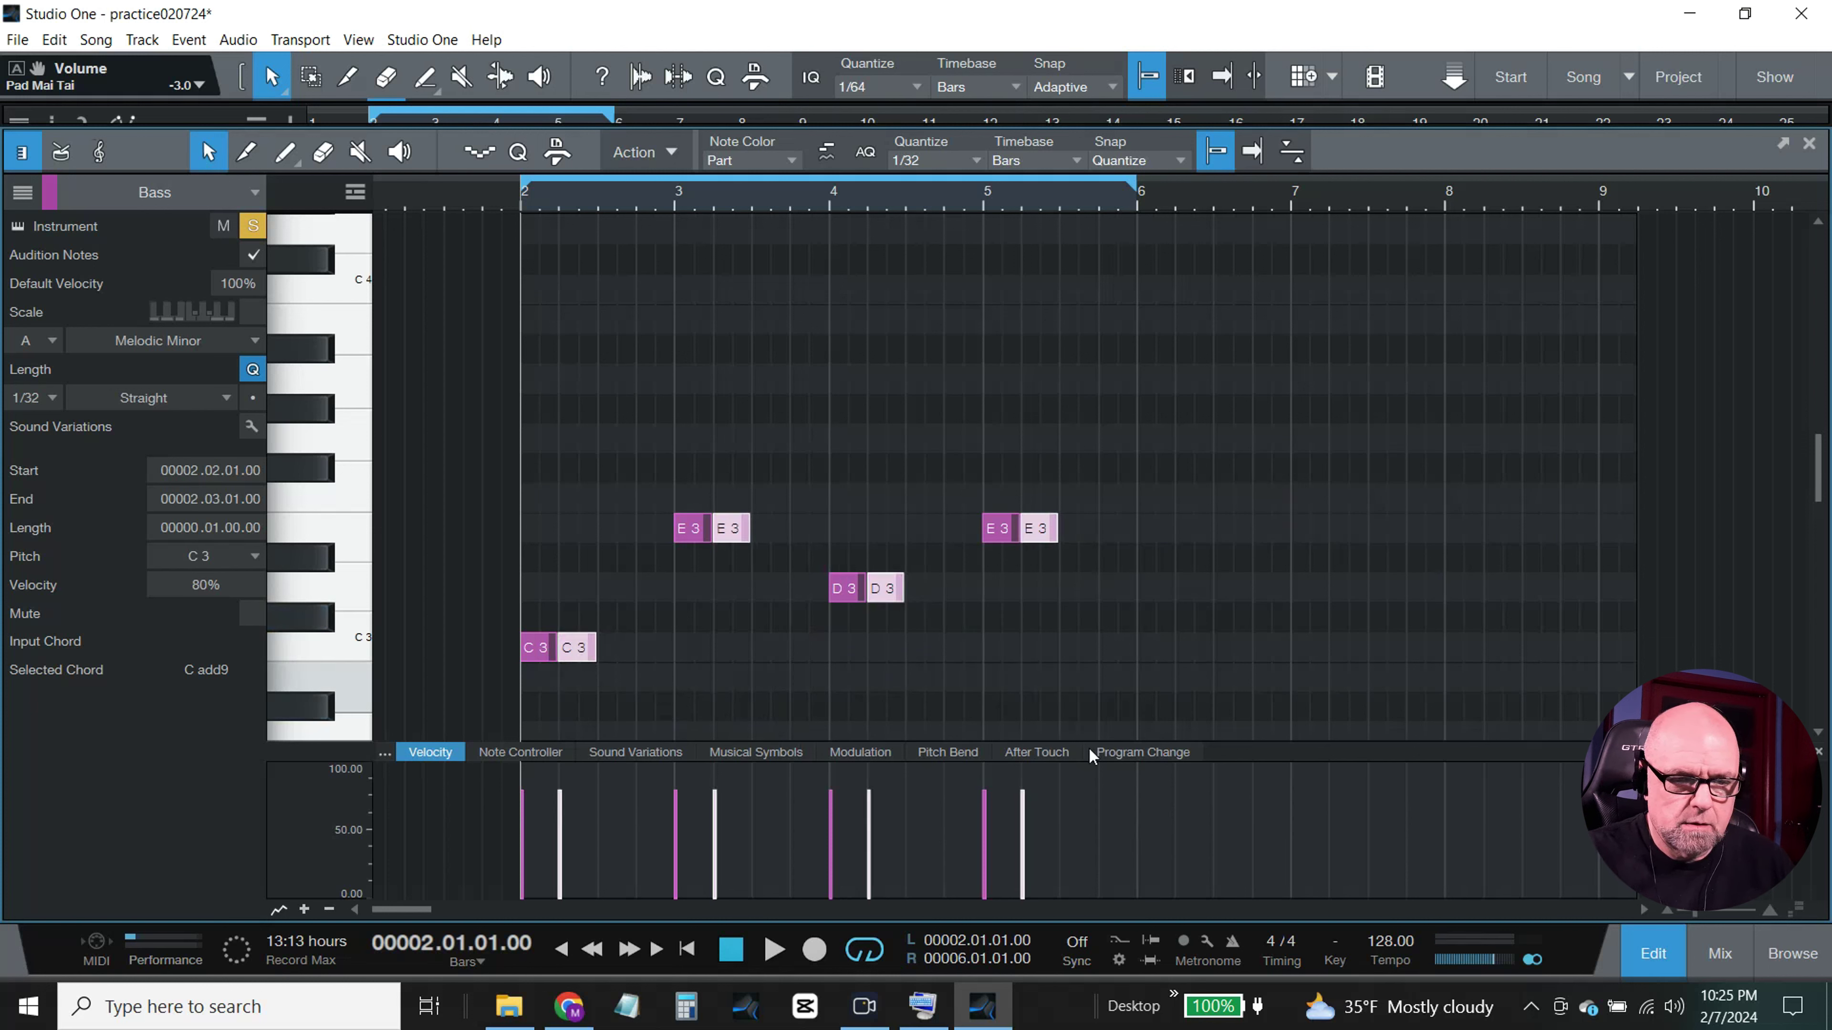
Step: Duplicate all eight bass notes and move the copies to the third and fourth beats of bars 2 to 5
click(1090, 688)
drag(1090, 688, 493, 500)
key(d)
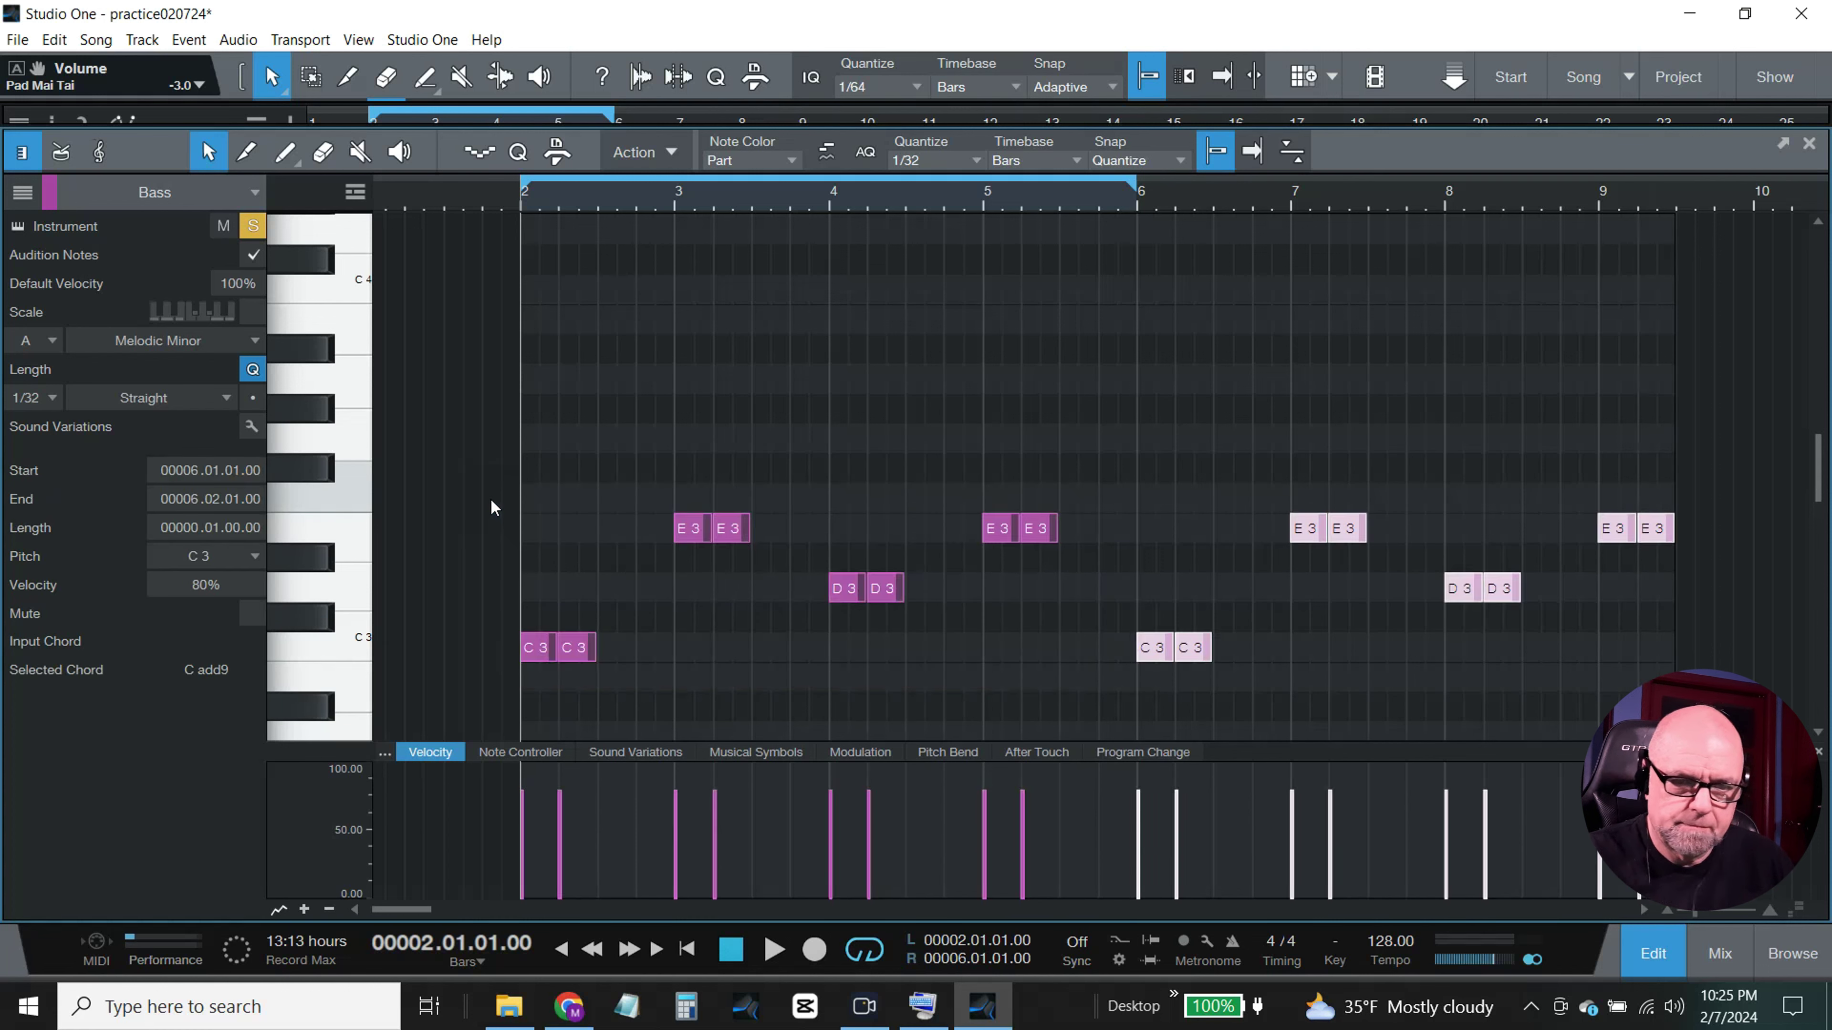
drag(1158, 653, 619, 658)
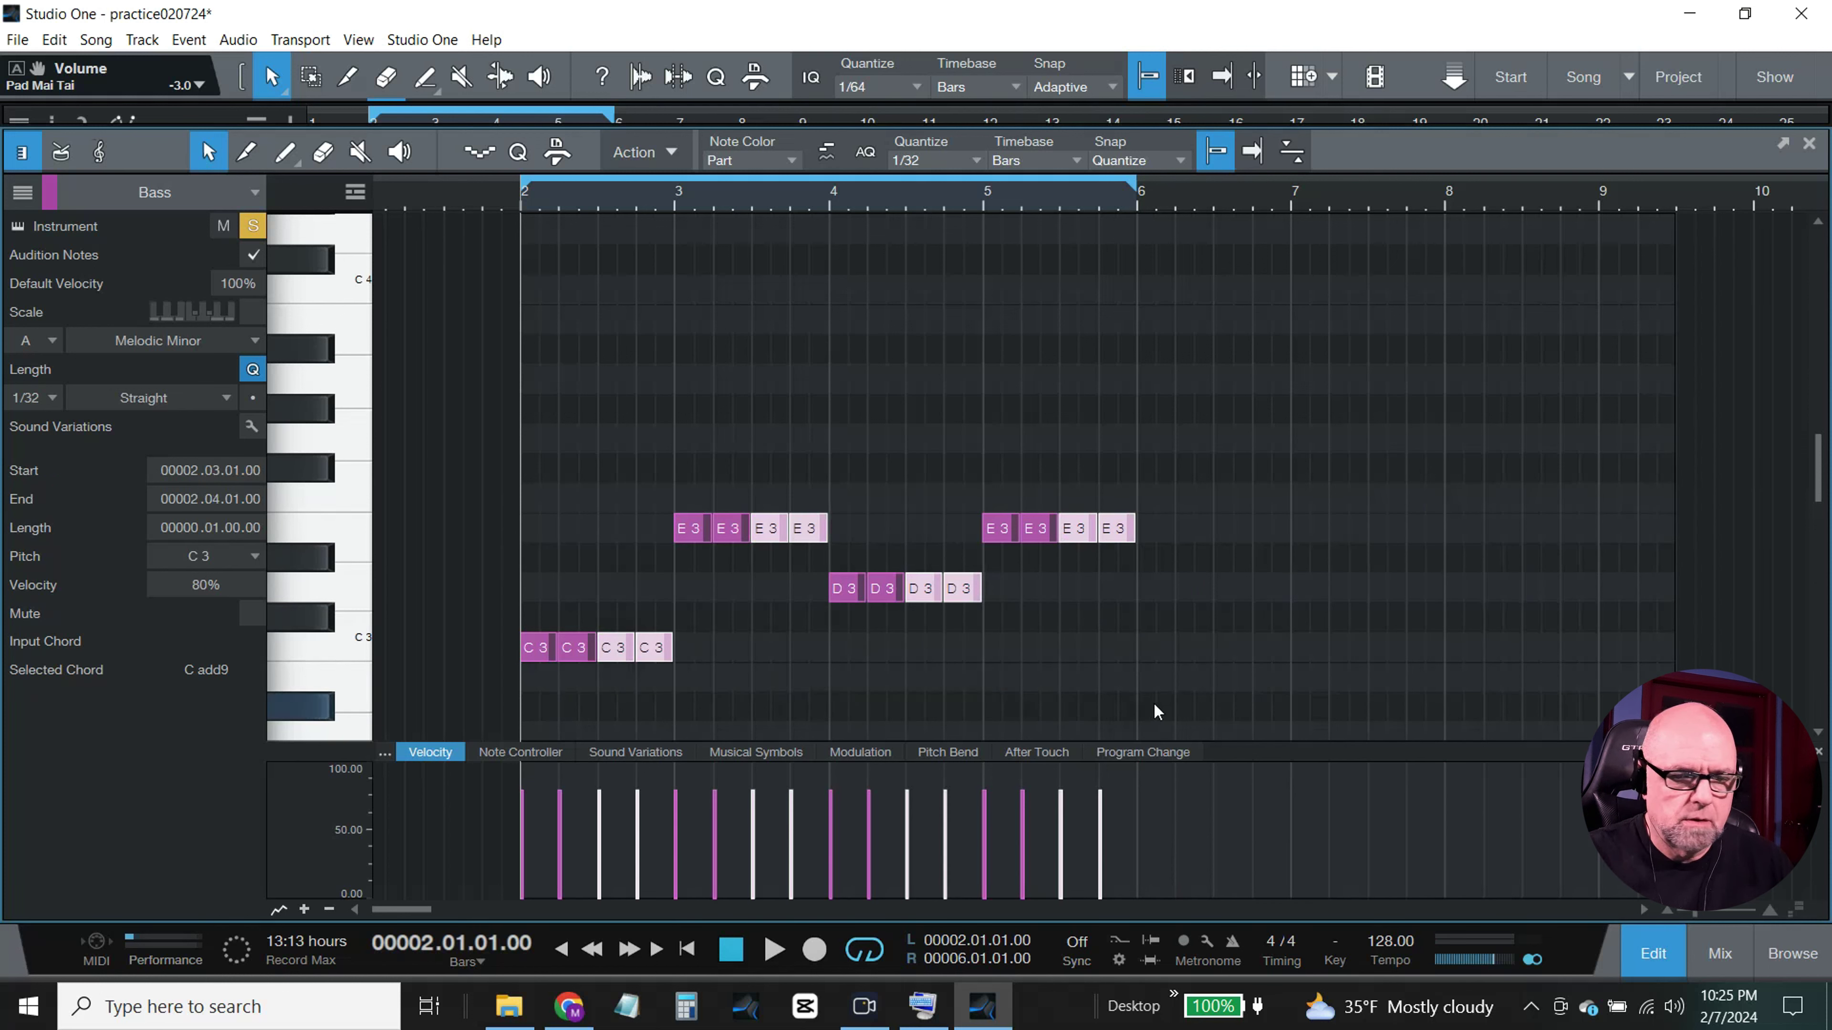
Step: Close the note editor and trim the end of the Bass clip back to bar 6
click(1656, 951)
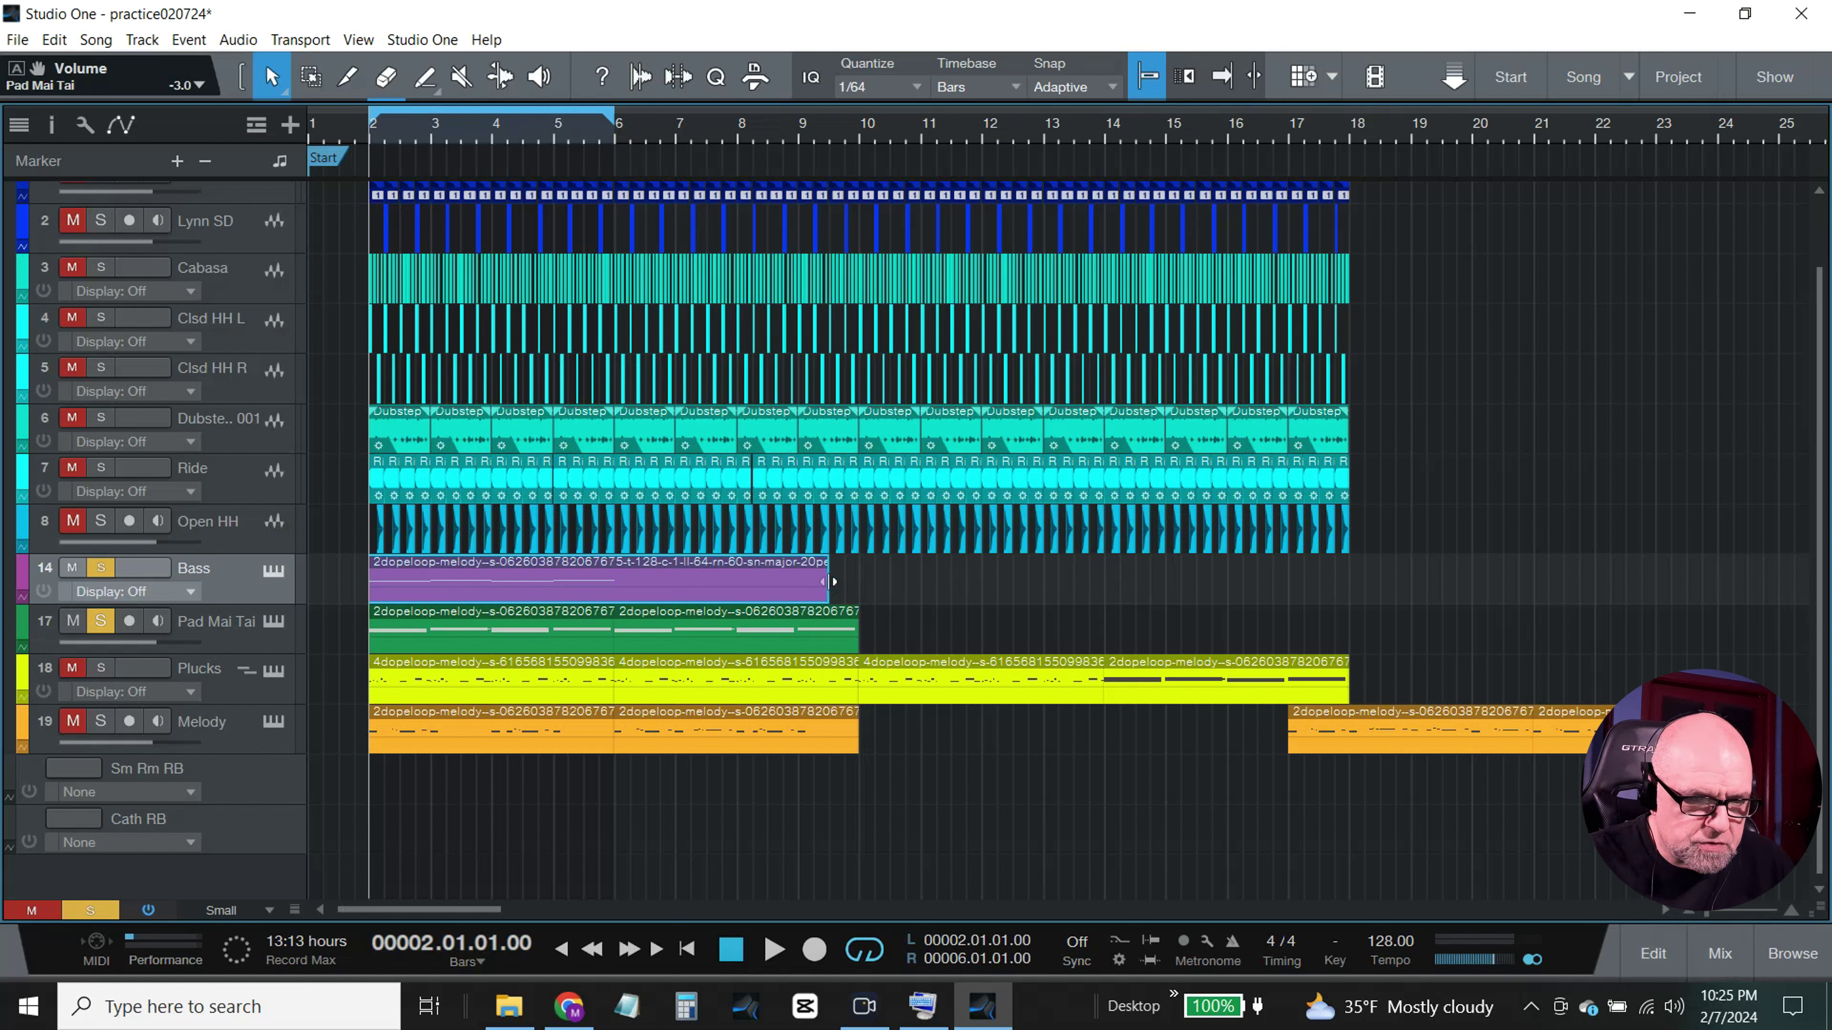
drag(829, 582, 613, 581)
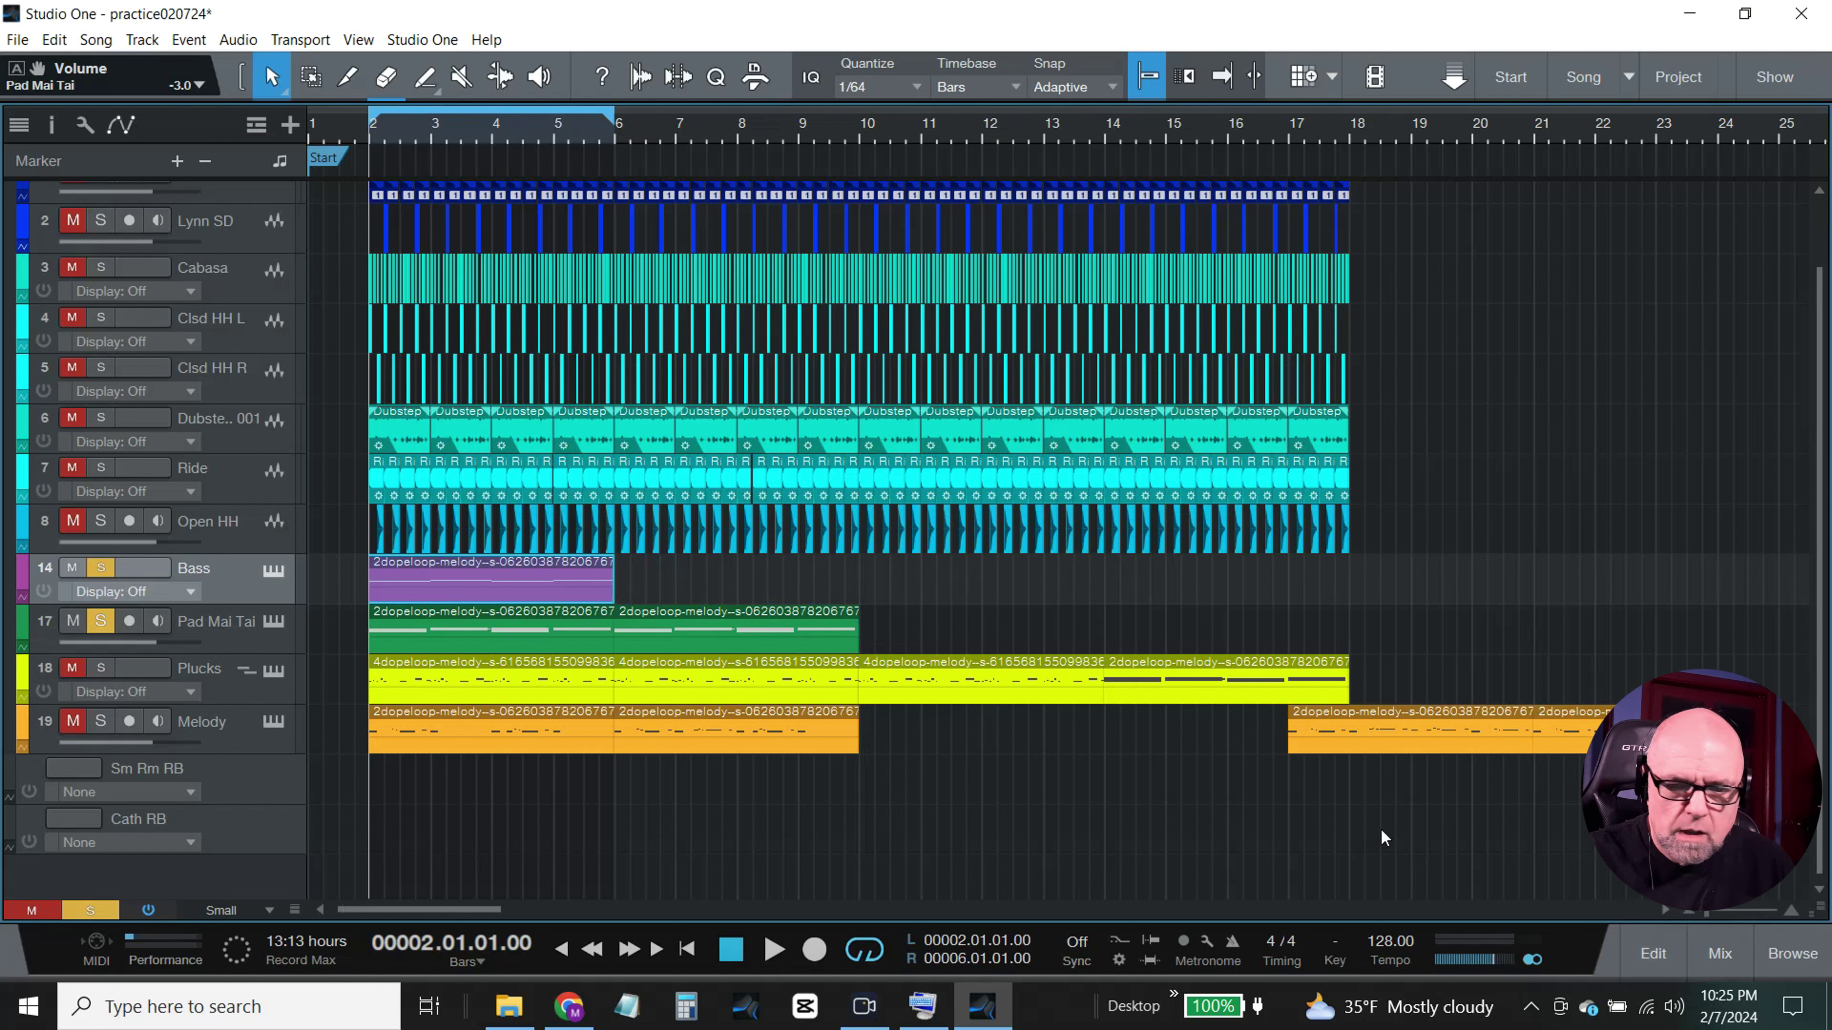
Step: Solo the Kick channel in the mixer and play it together with the bass line
key(F3)
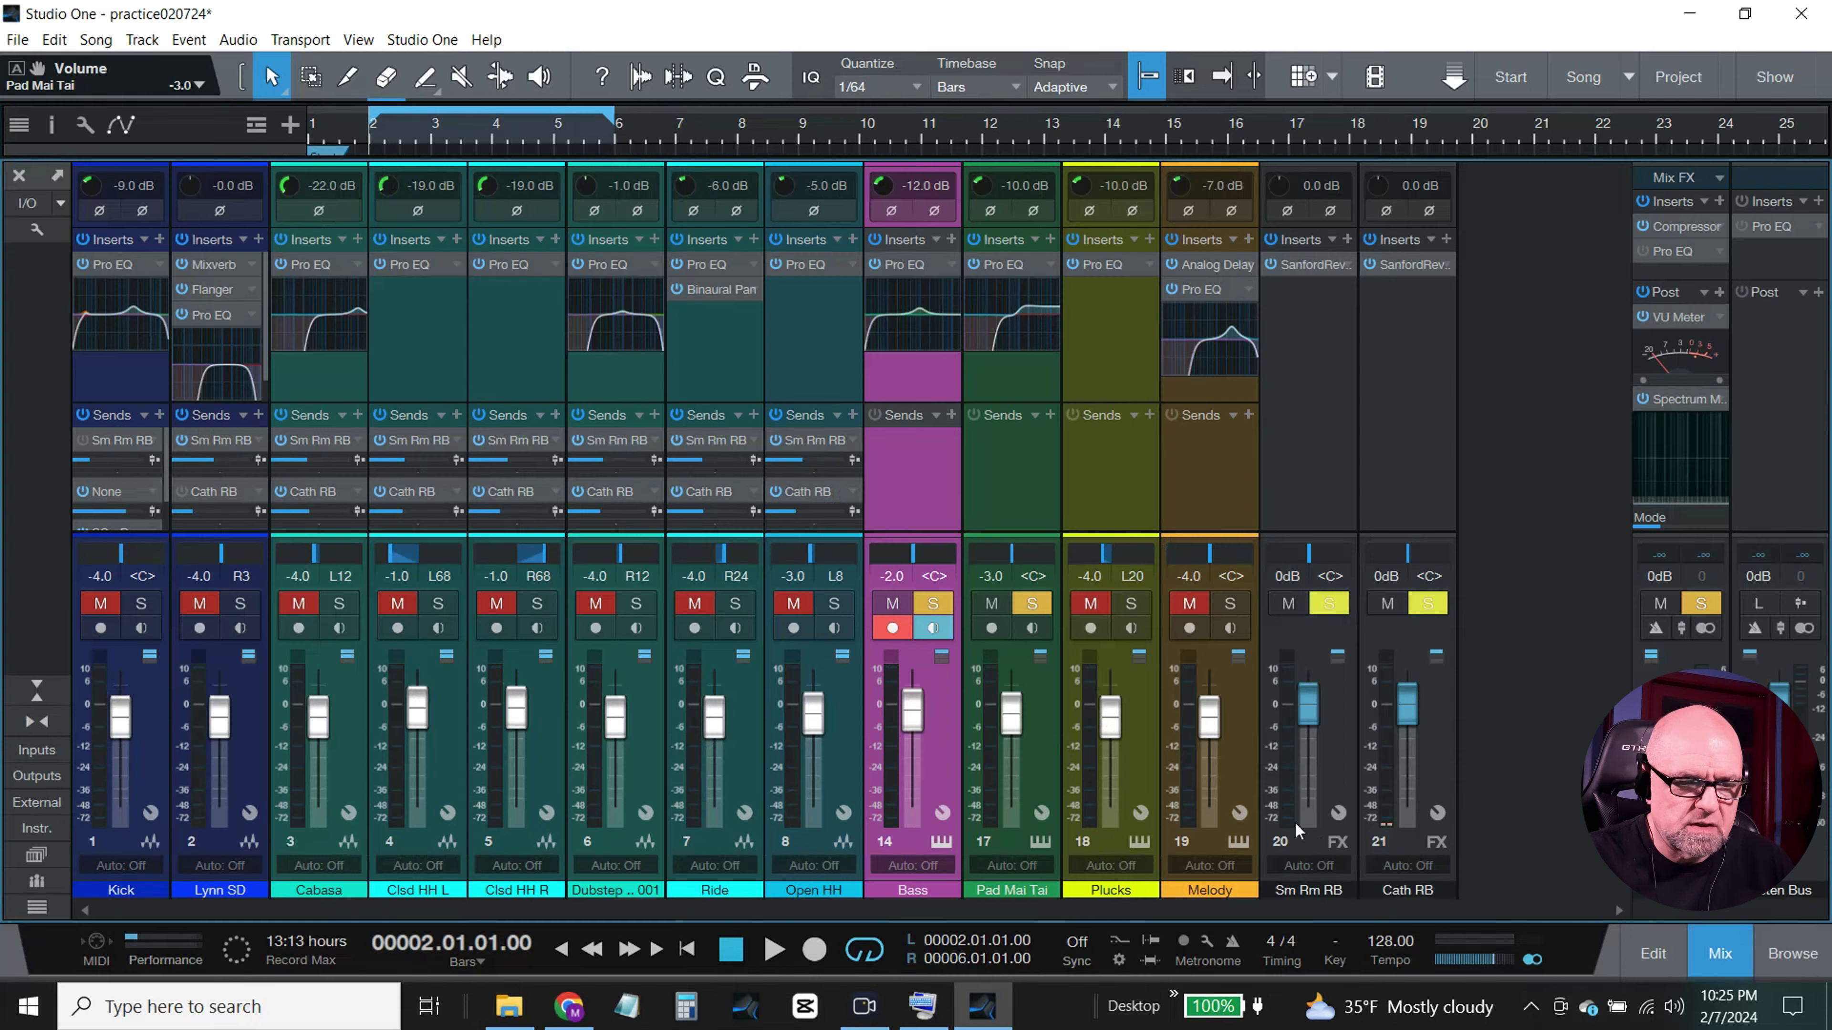
click(141, 605)
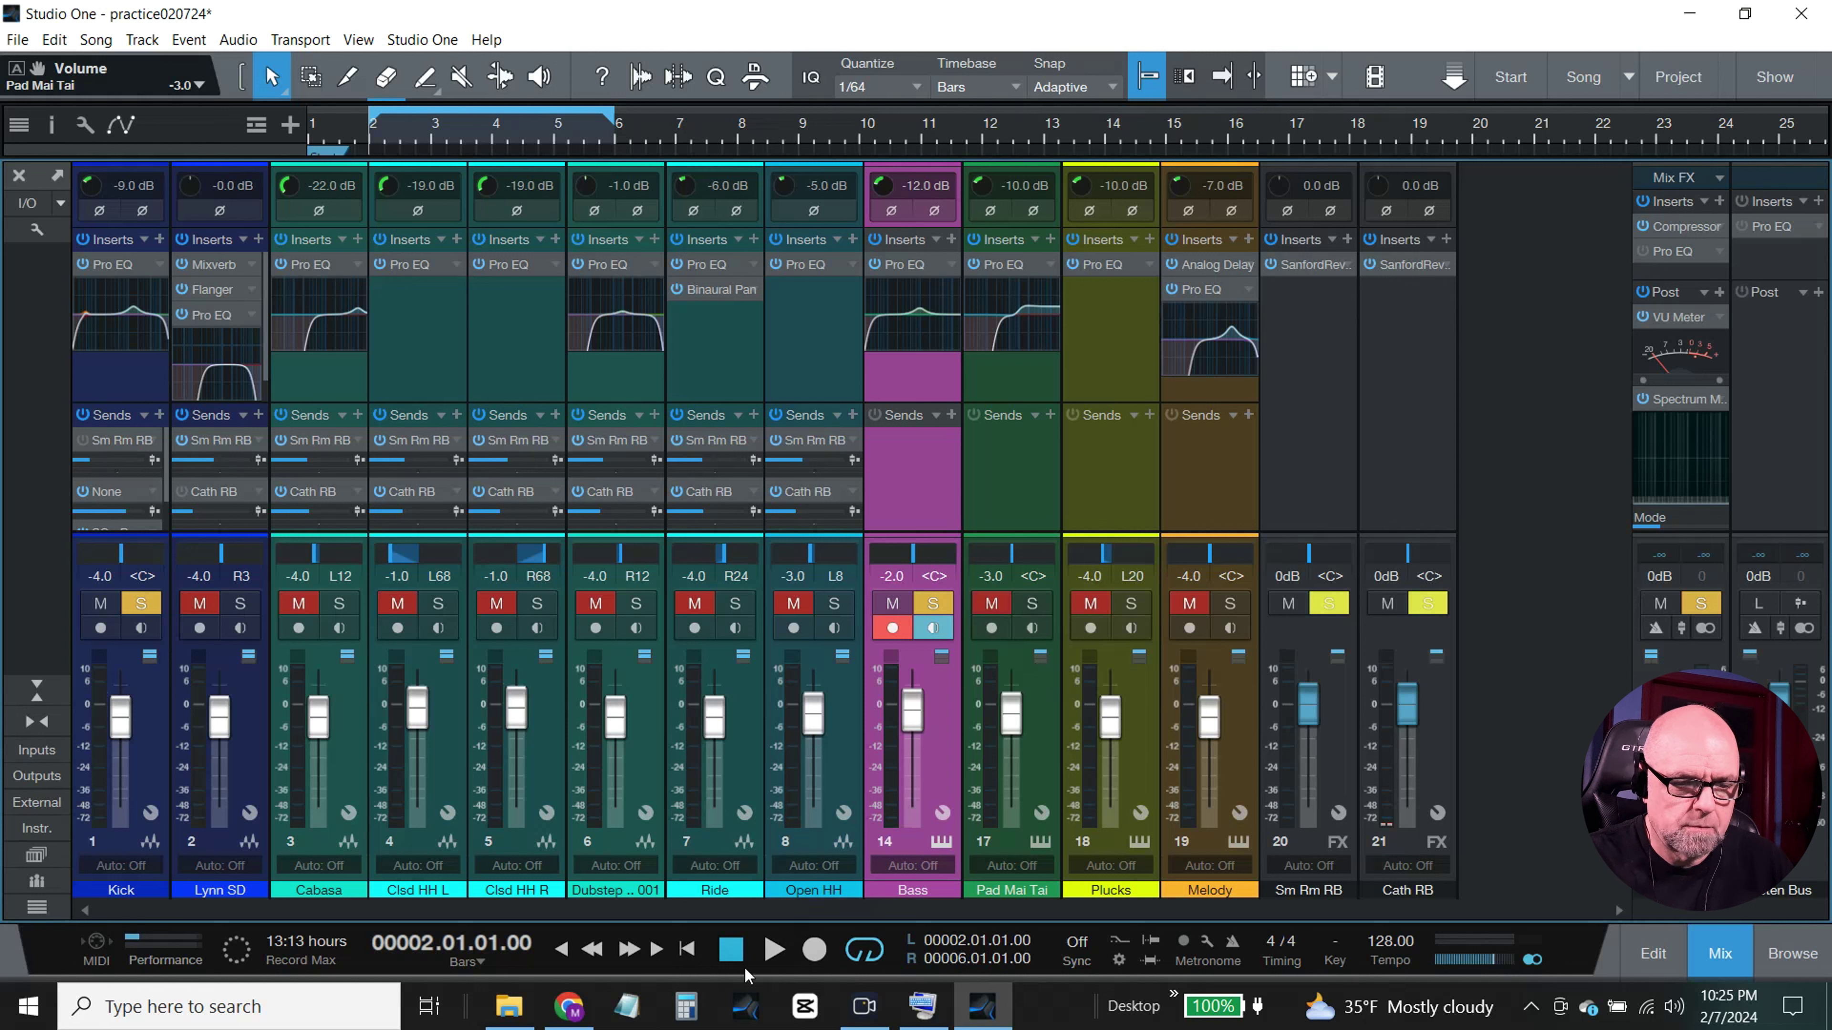
key(space)
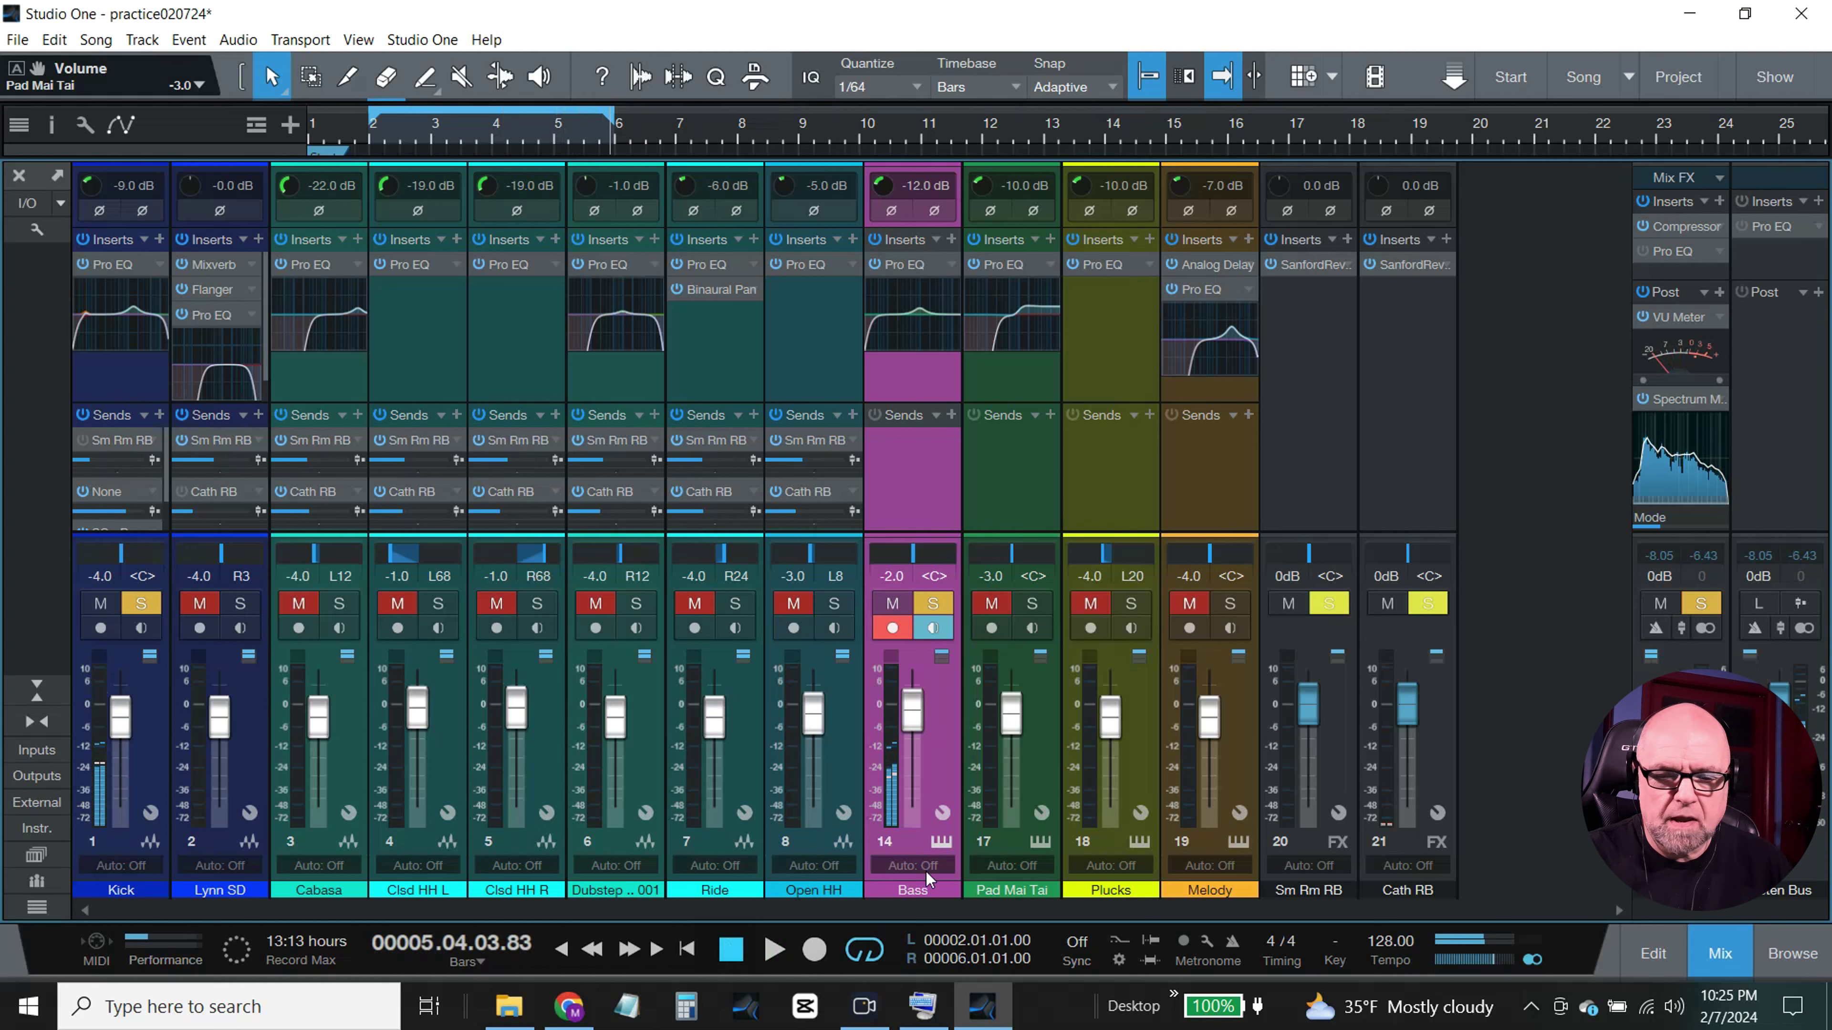
Step: Reopen the Bass clip for note editing and shorten all of its notes to half a beat
click(1716, 956)
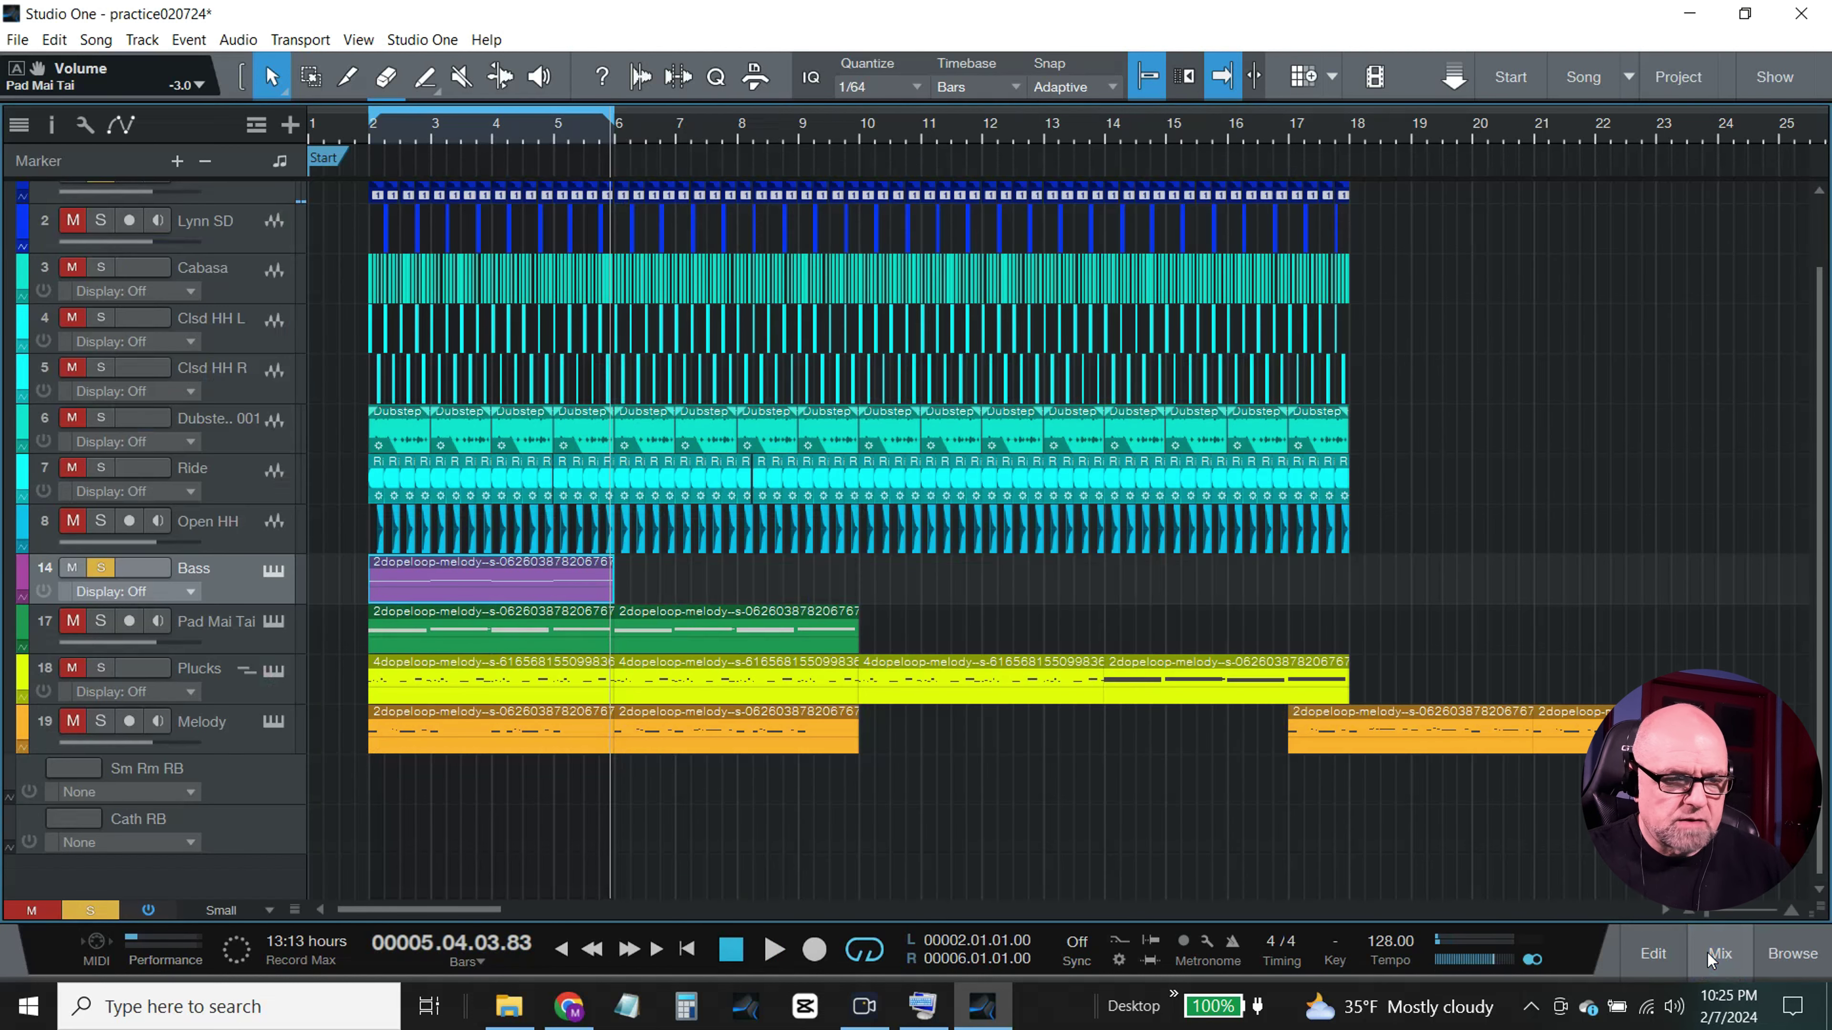
double_click(557, 570)
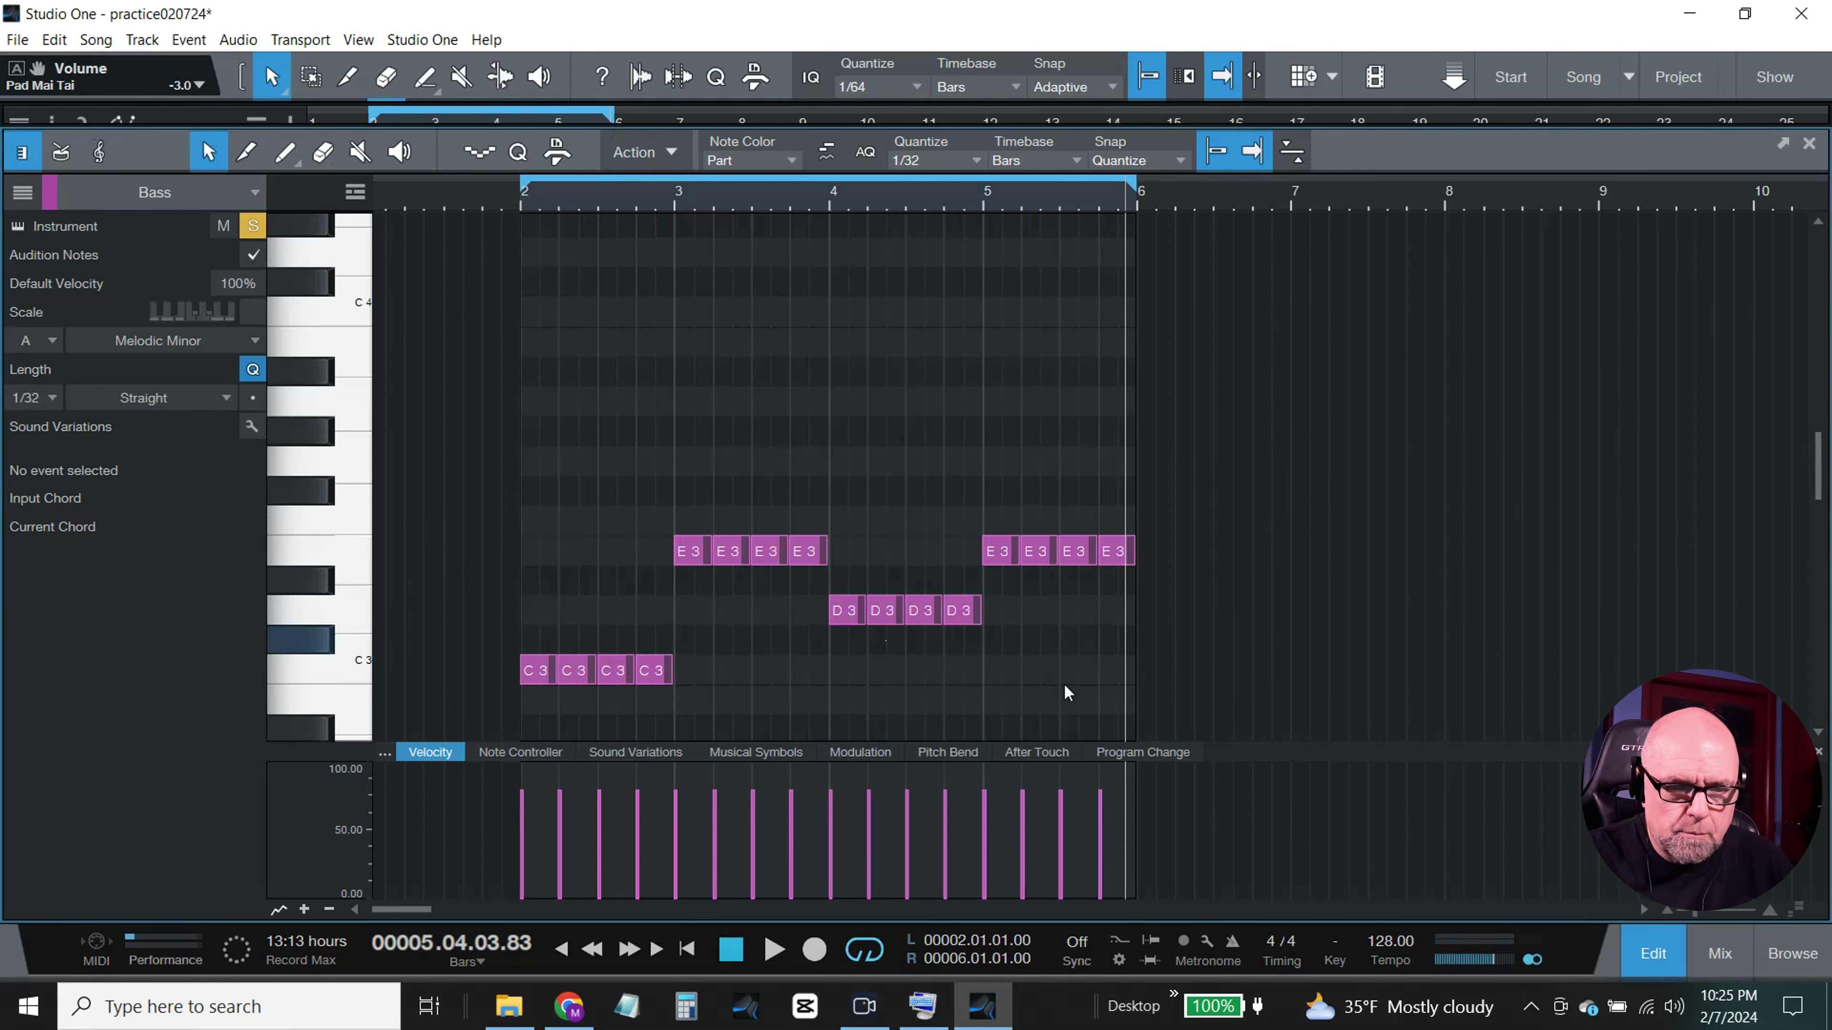
drag(1154, 707, 512, 521)
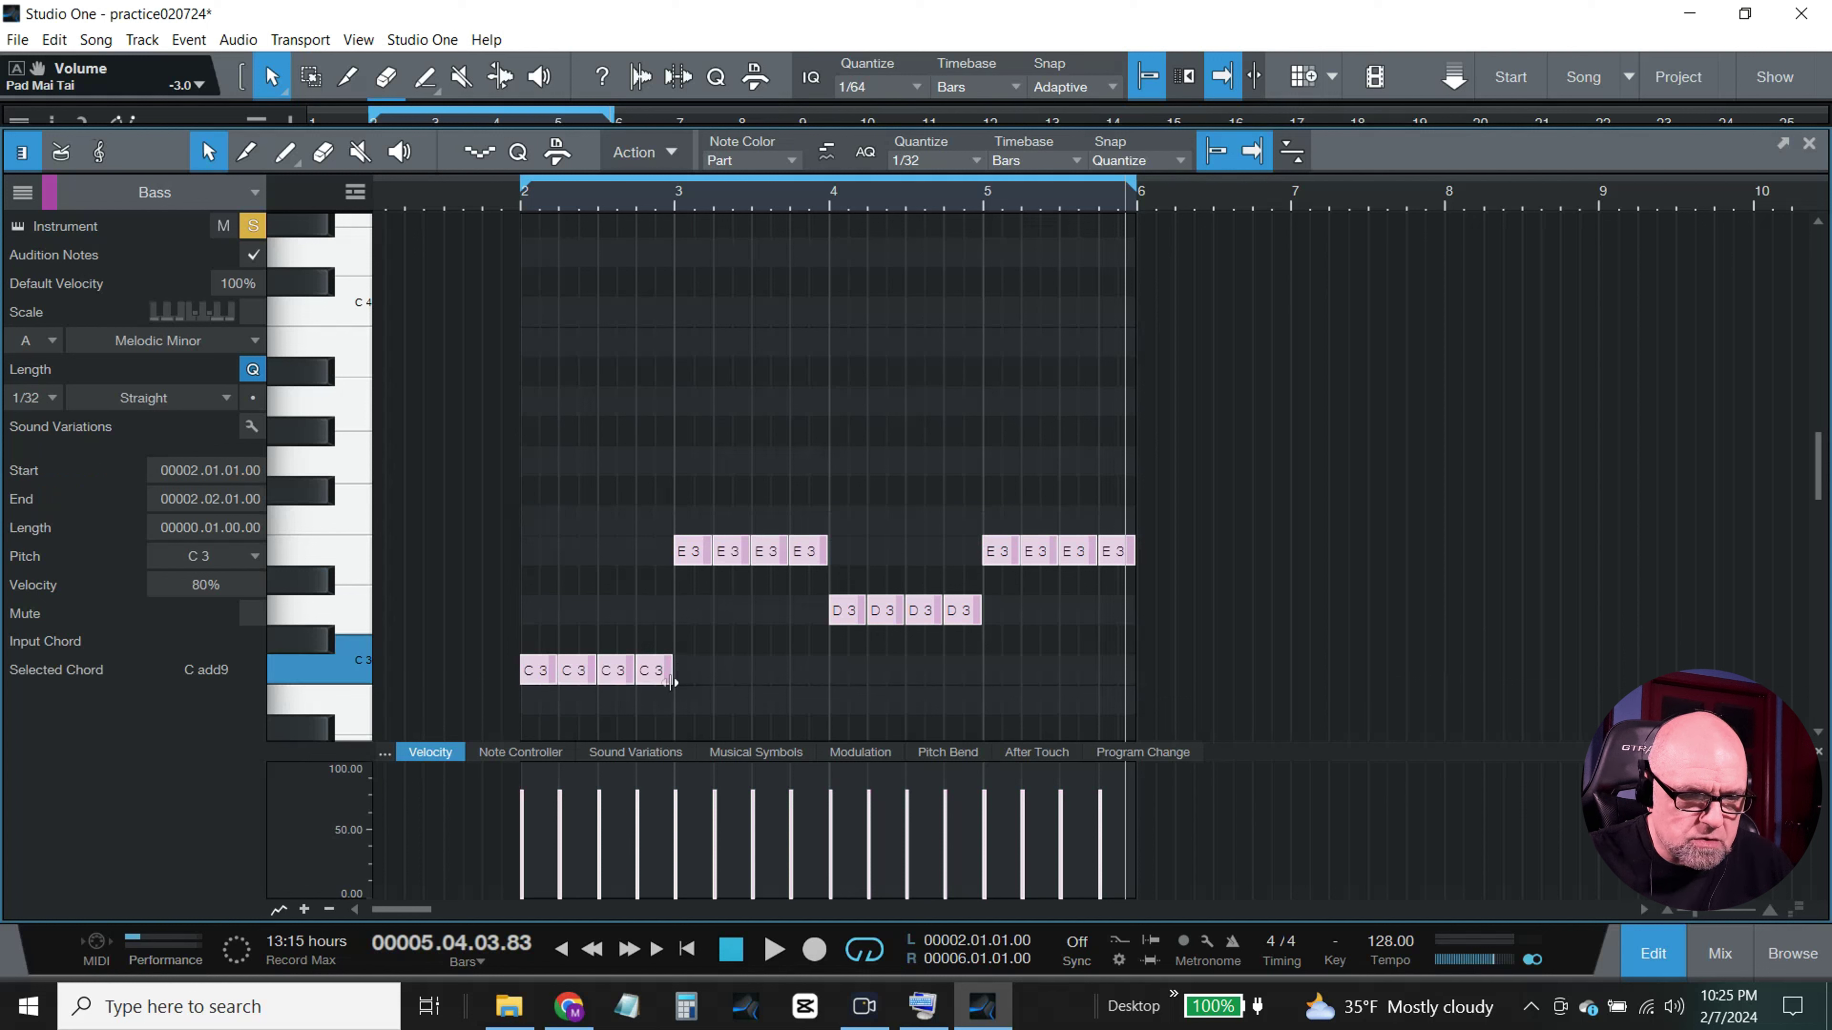
drag(670, 683, 652, 685)
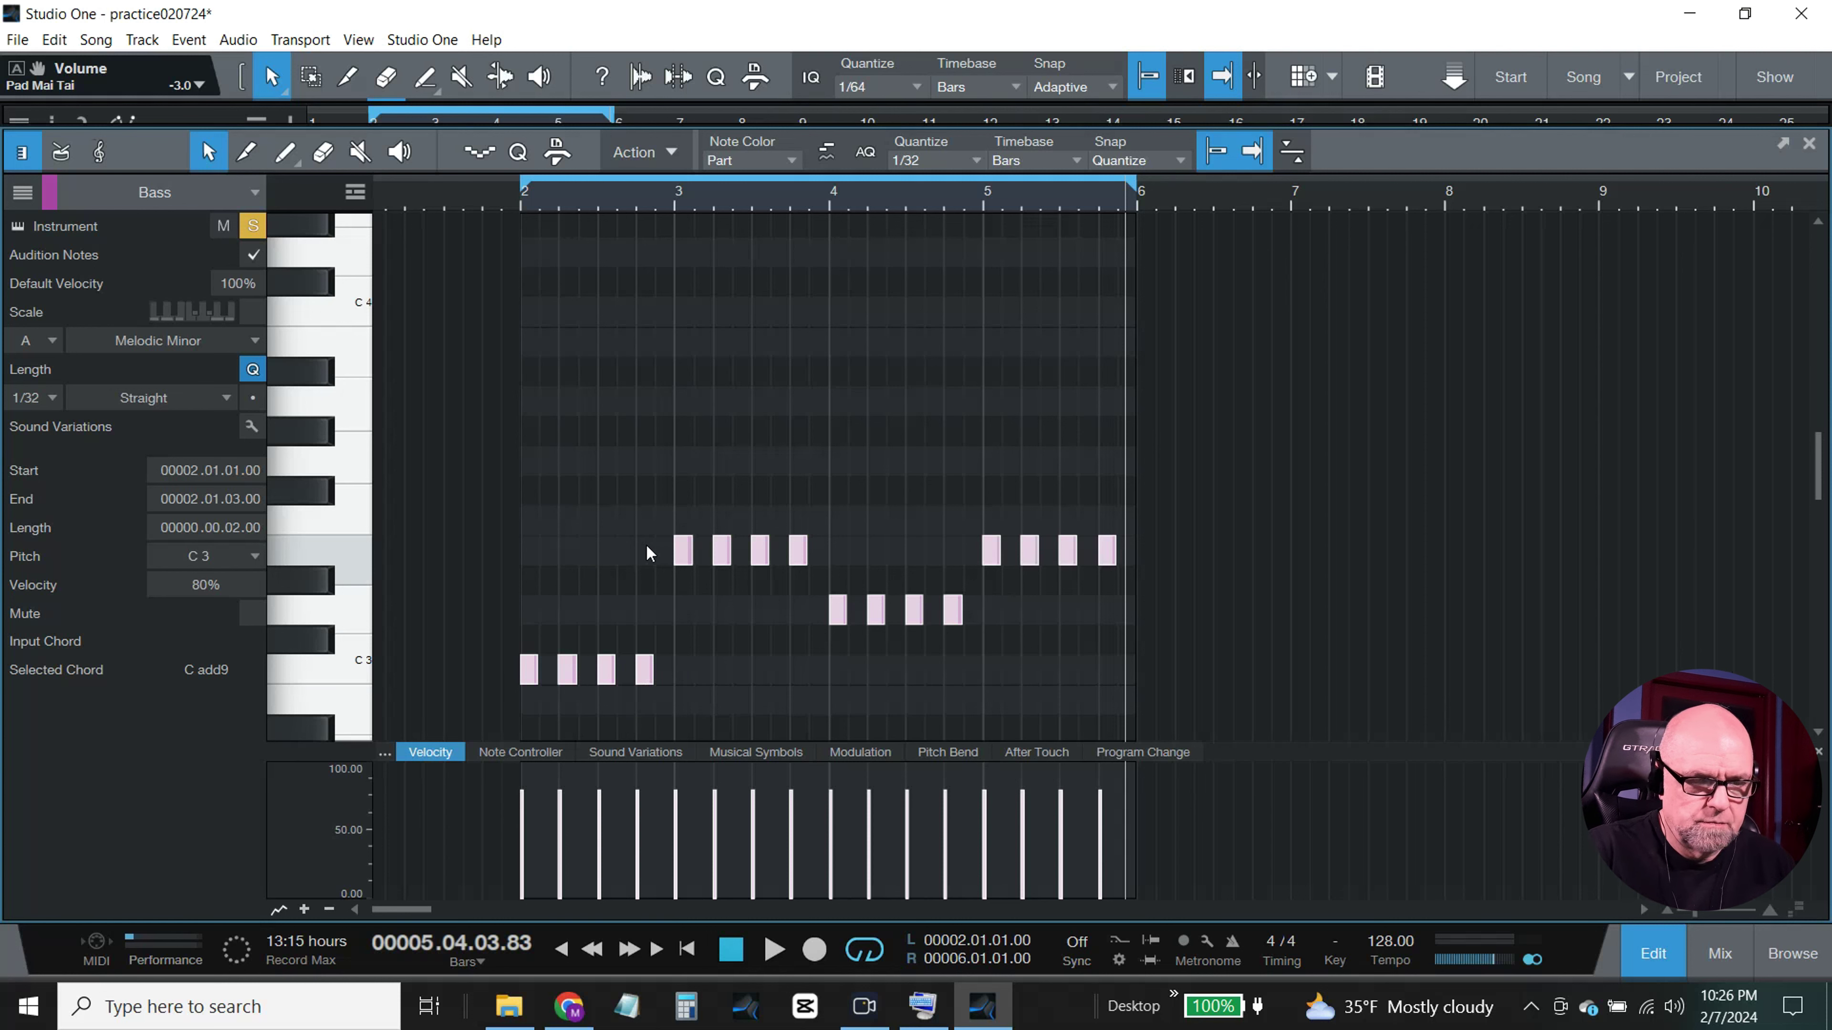
Step: Duplicate all the half-beat bass notes and move the copies into the gaps, half a beat after the originals
key(d)
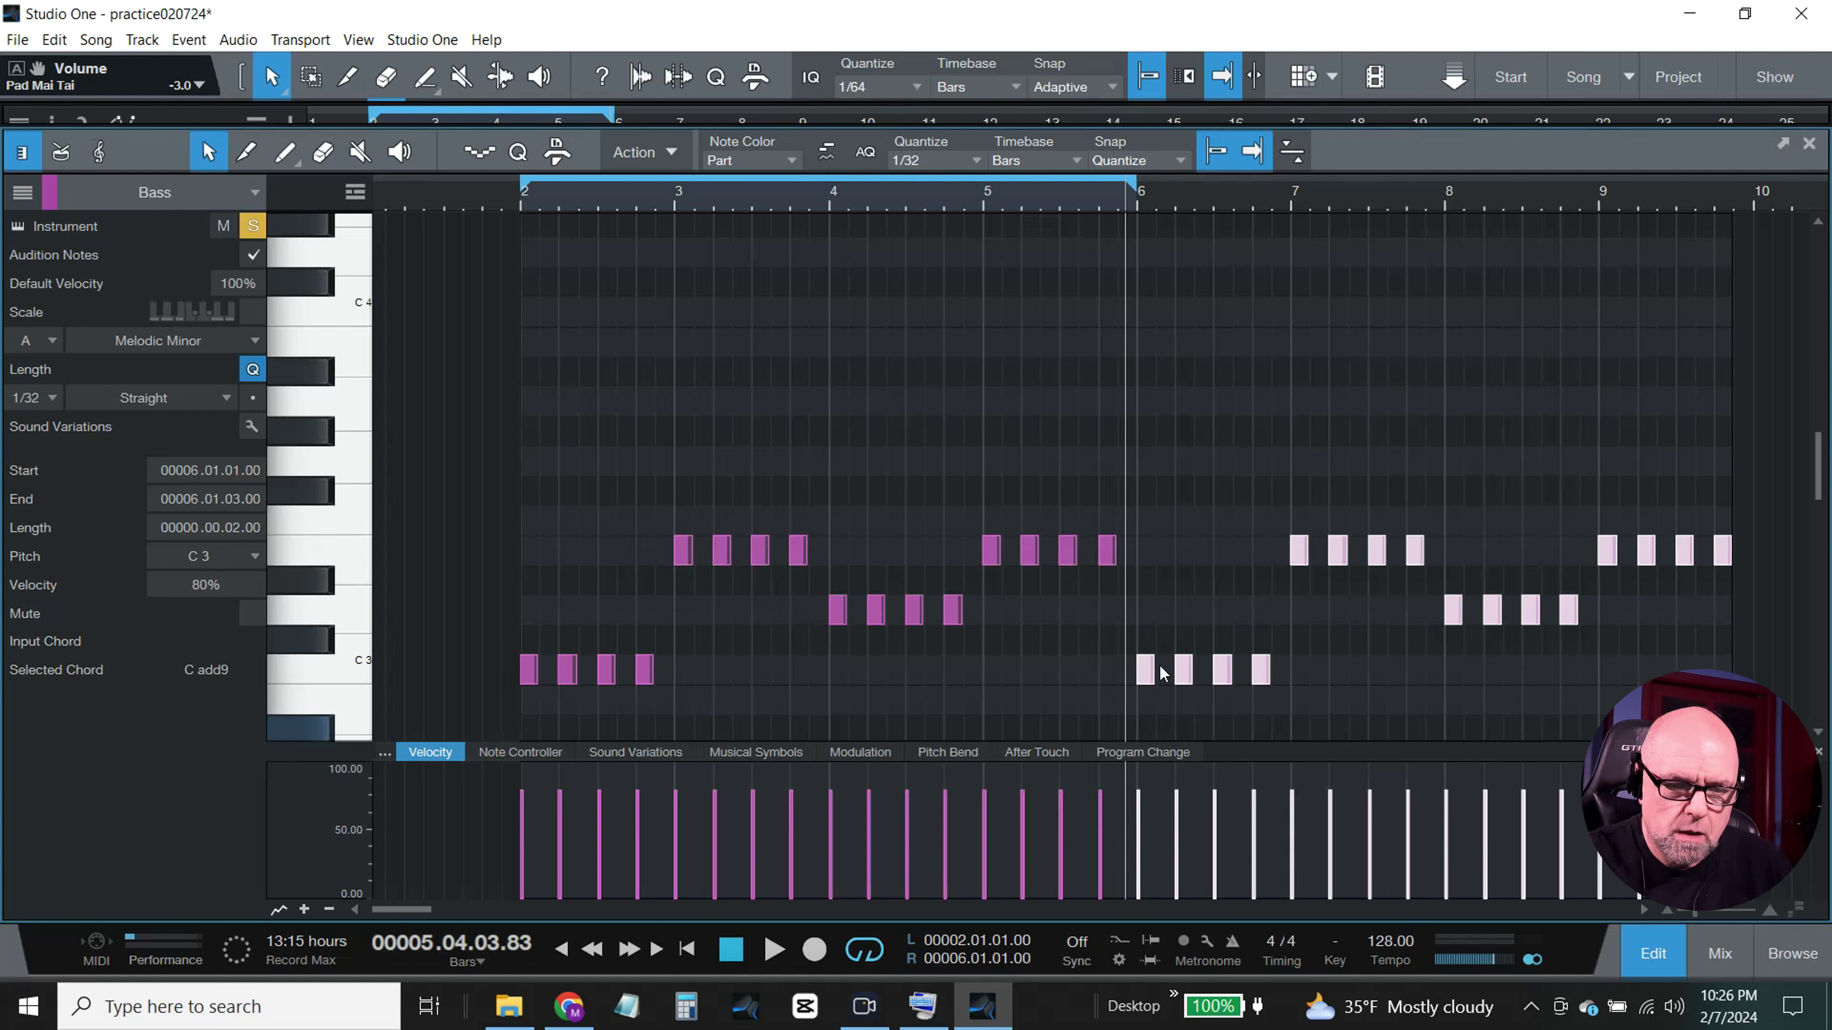
drag(1147, 674, 552, 671)
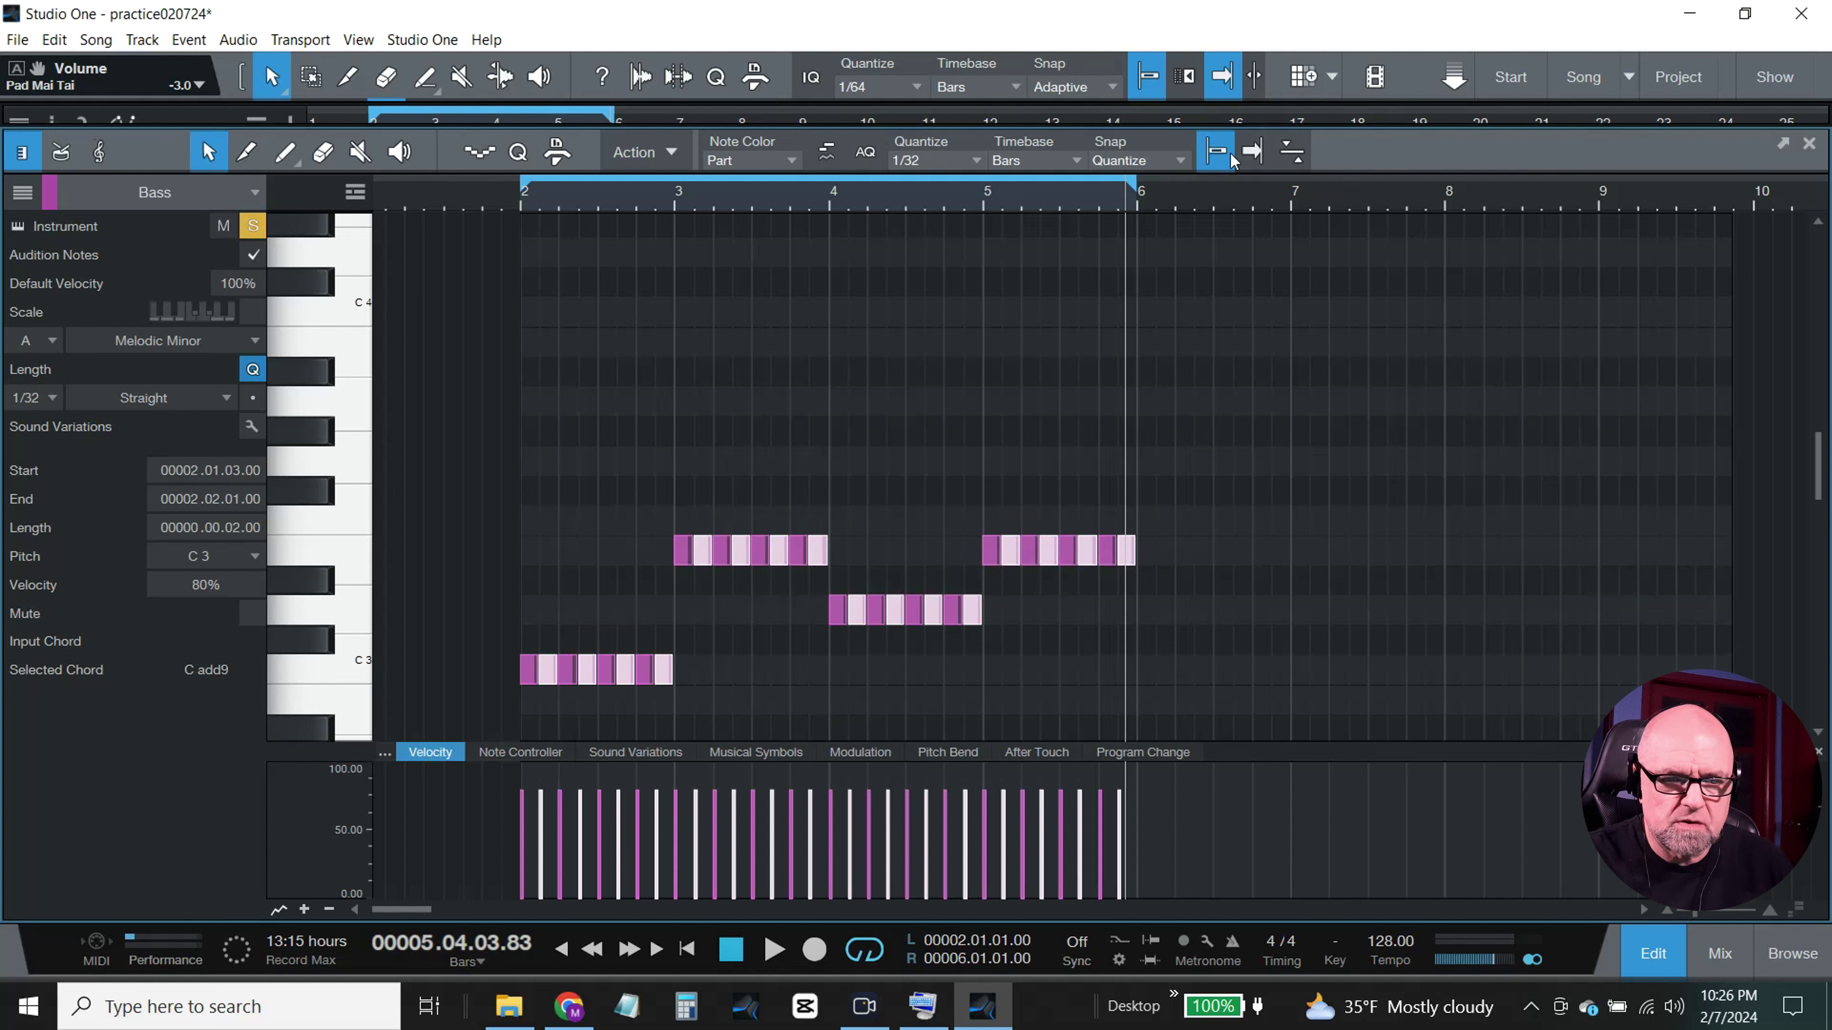
Step: Play the denser bass pattern from bar 2 and stop playback after listening
click(1139, 210)
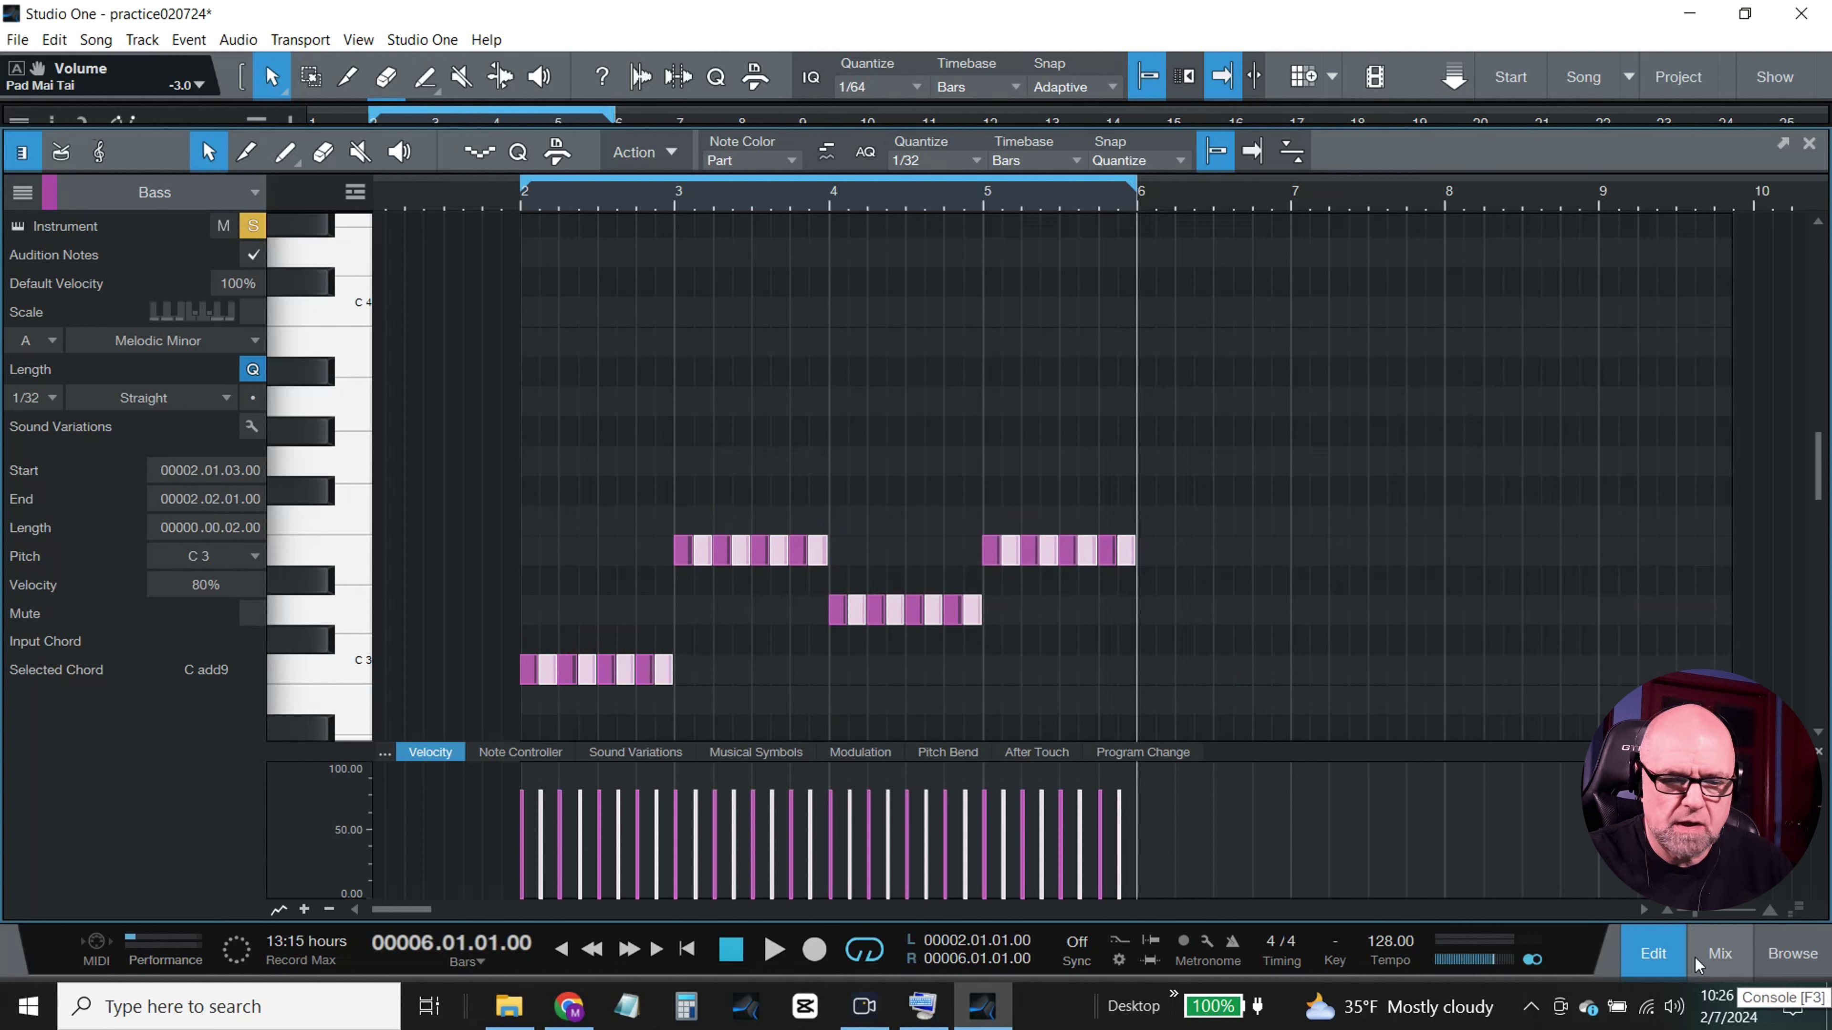
click(525, 211)
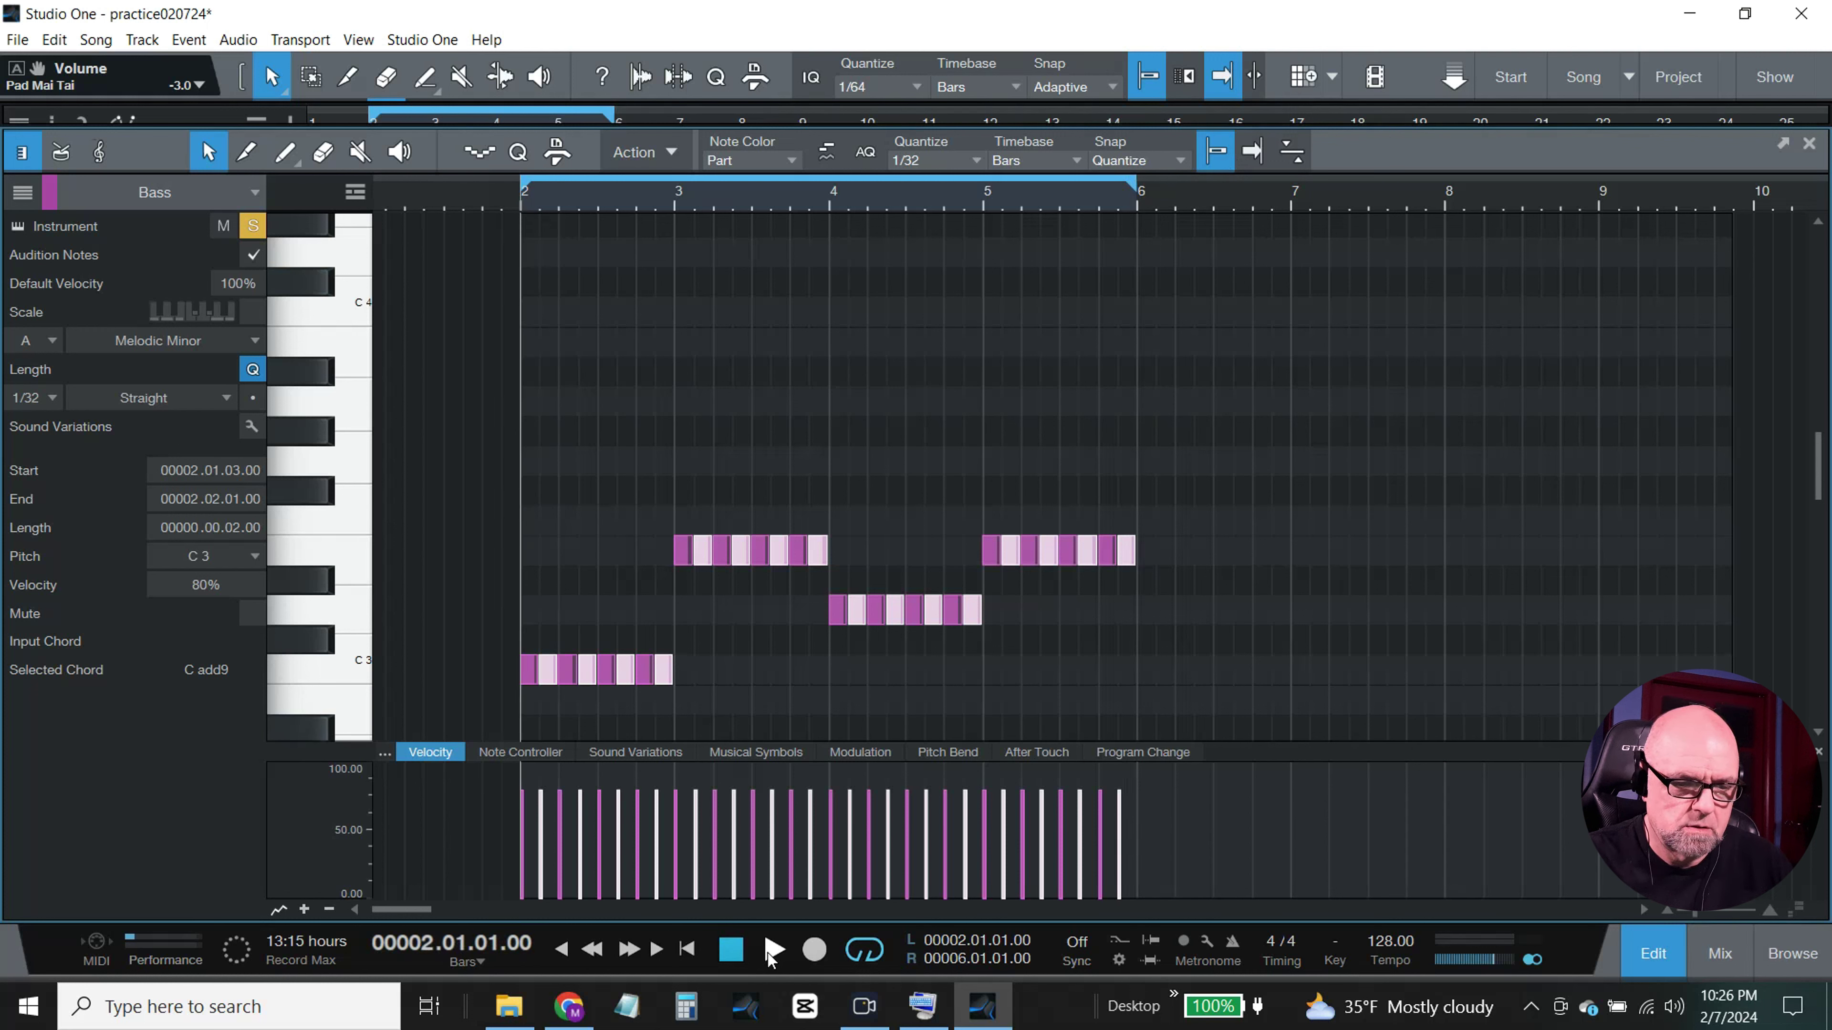
click(771, 951)
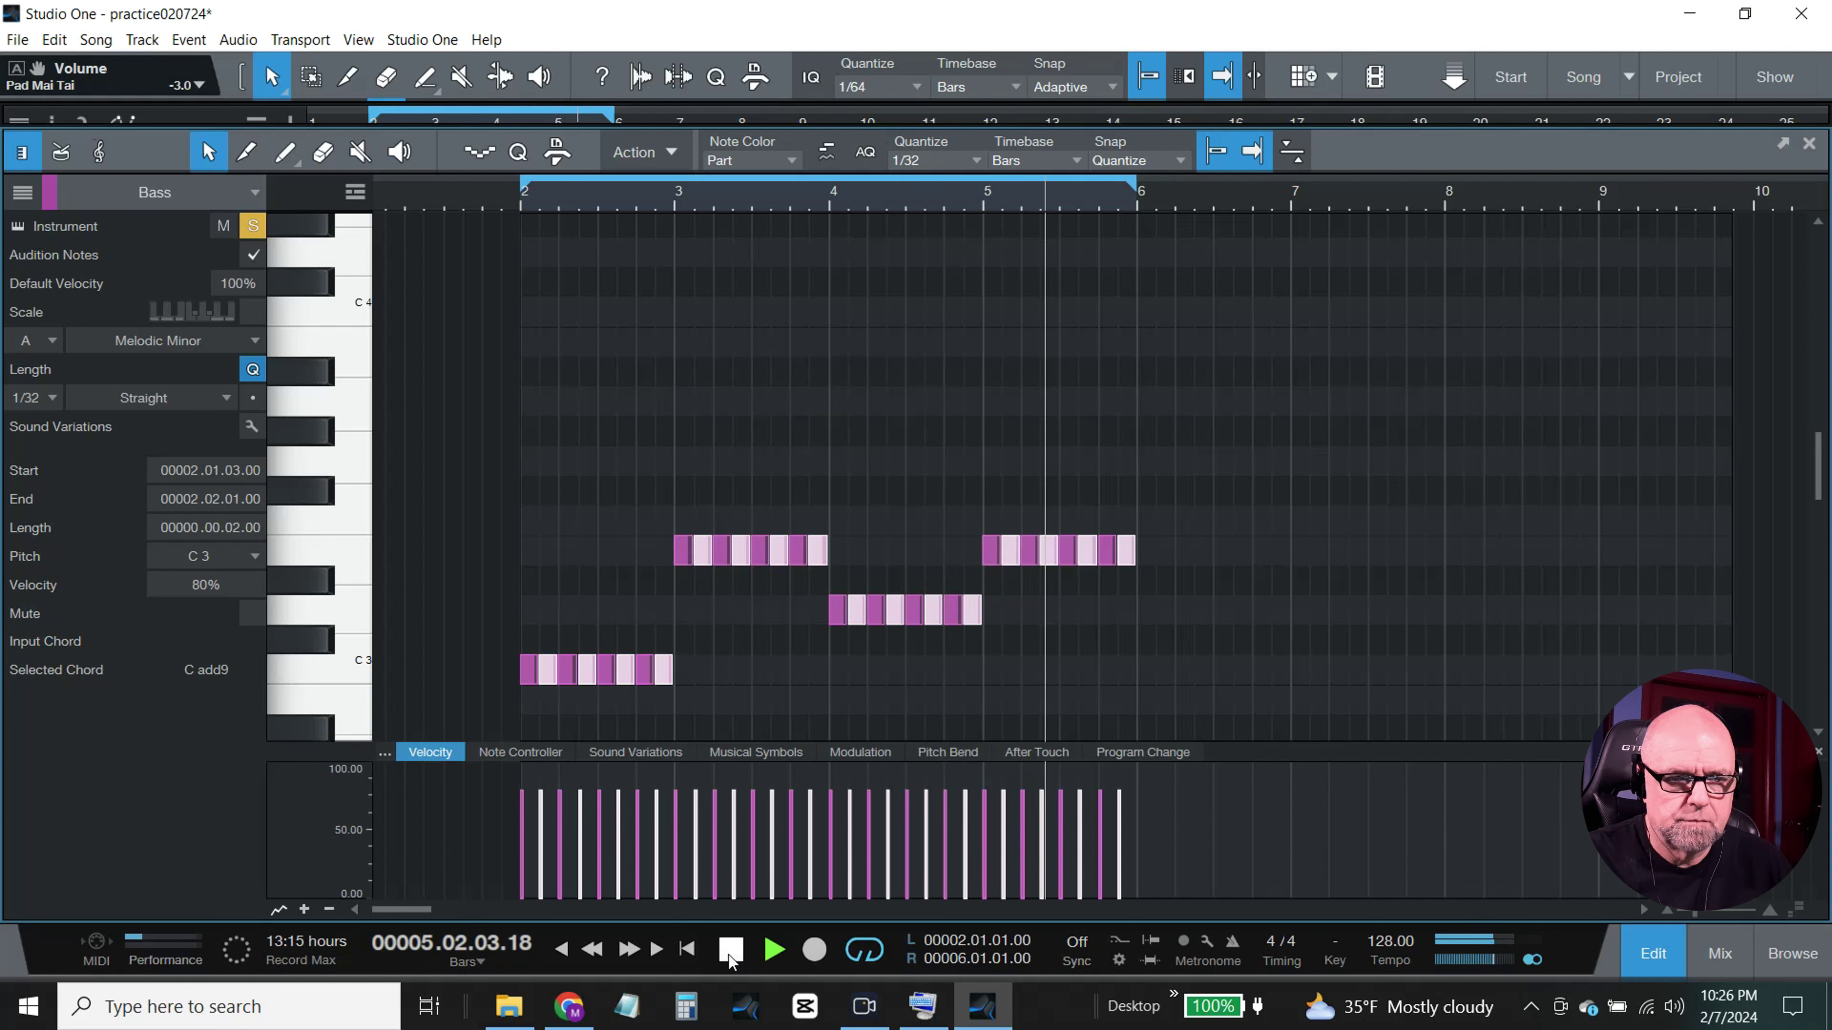
click(730, 956)
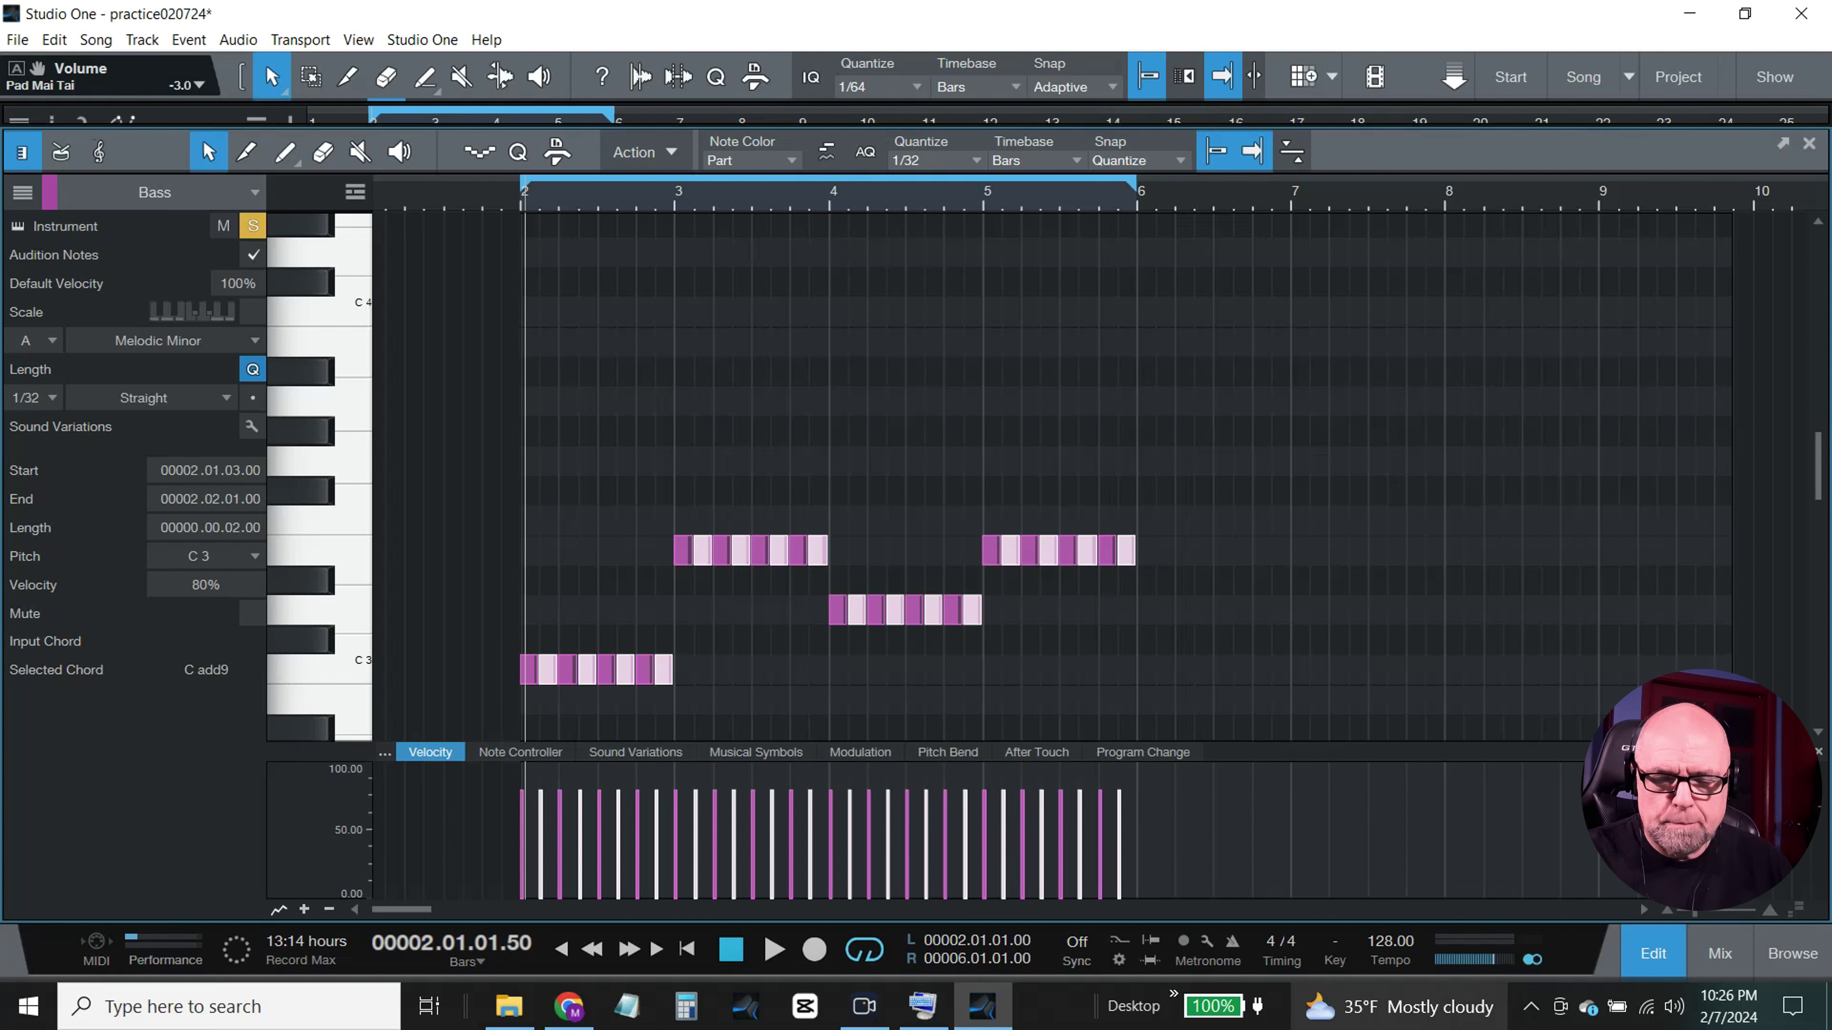
Step: Shorten the Bass clip in the arrangement so it ends at bar 6, and solo the Pad Mai Tai track
click(1647, 950)
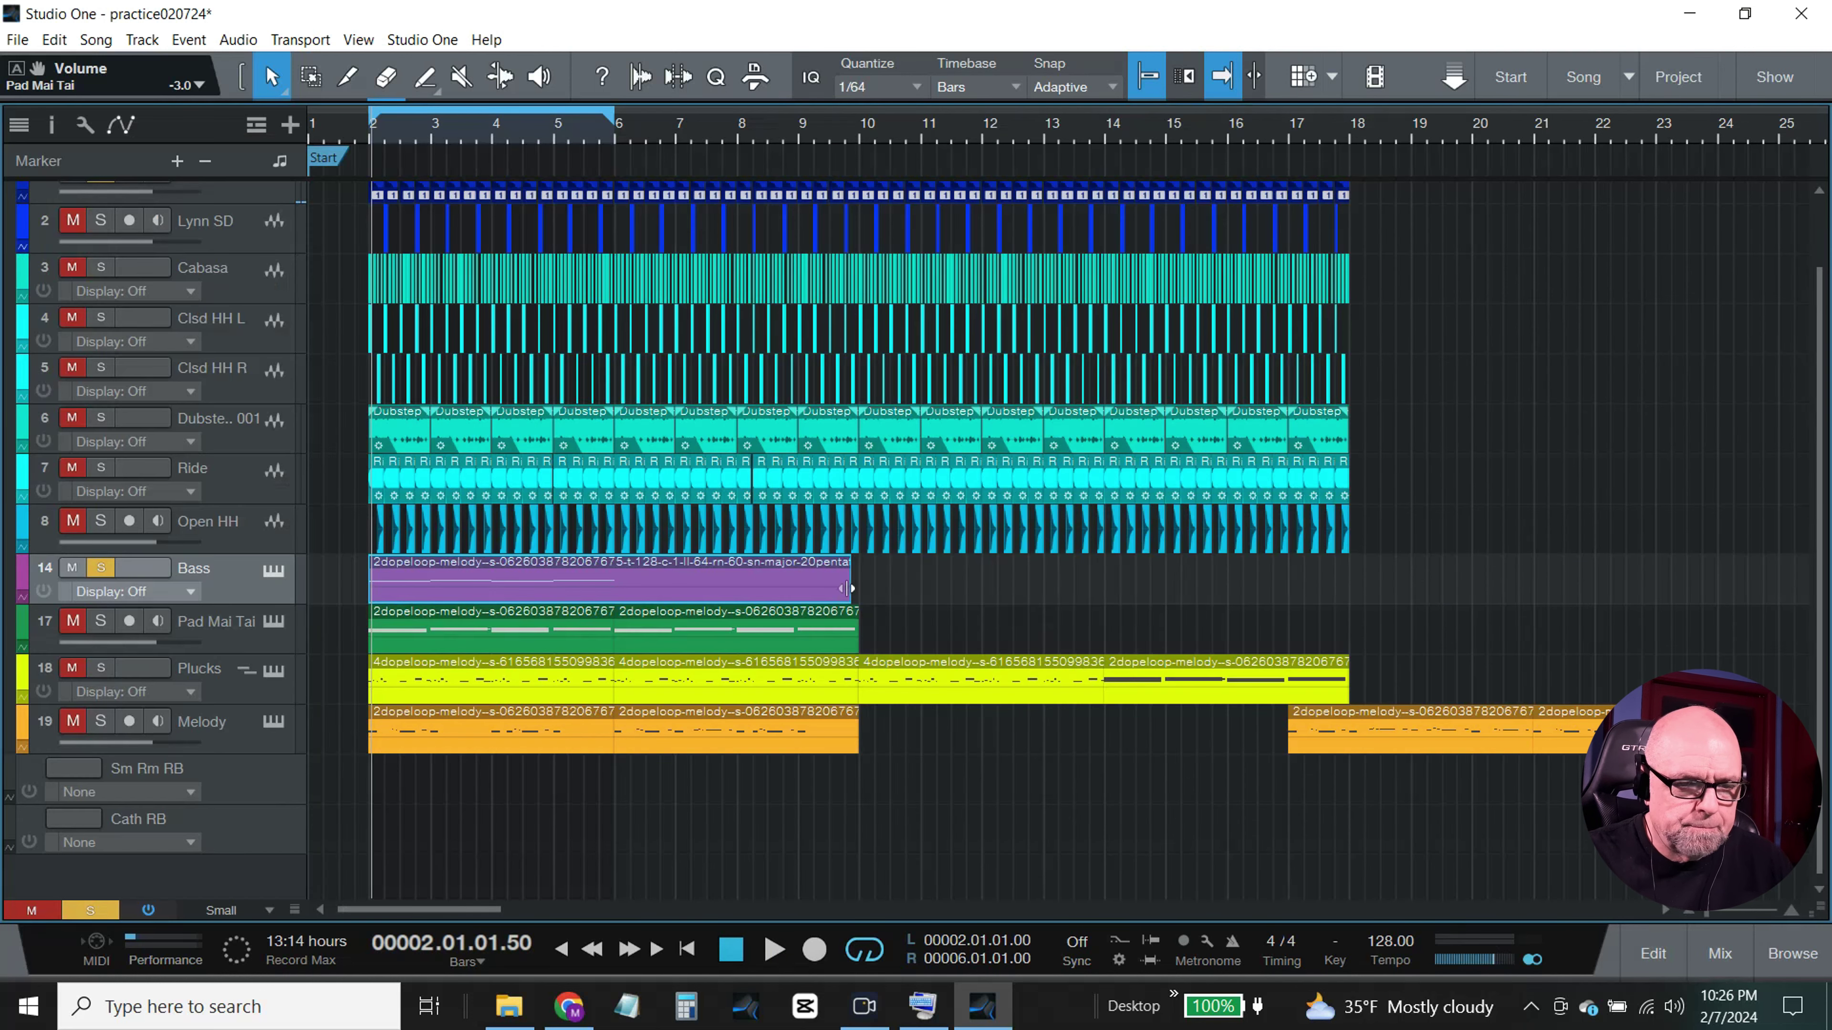
drag(845, 585, 610, 576)
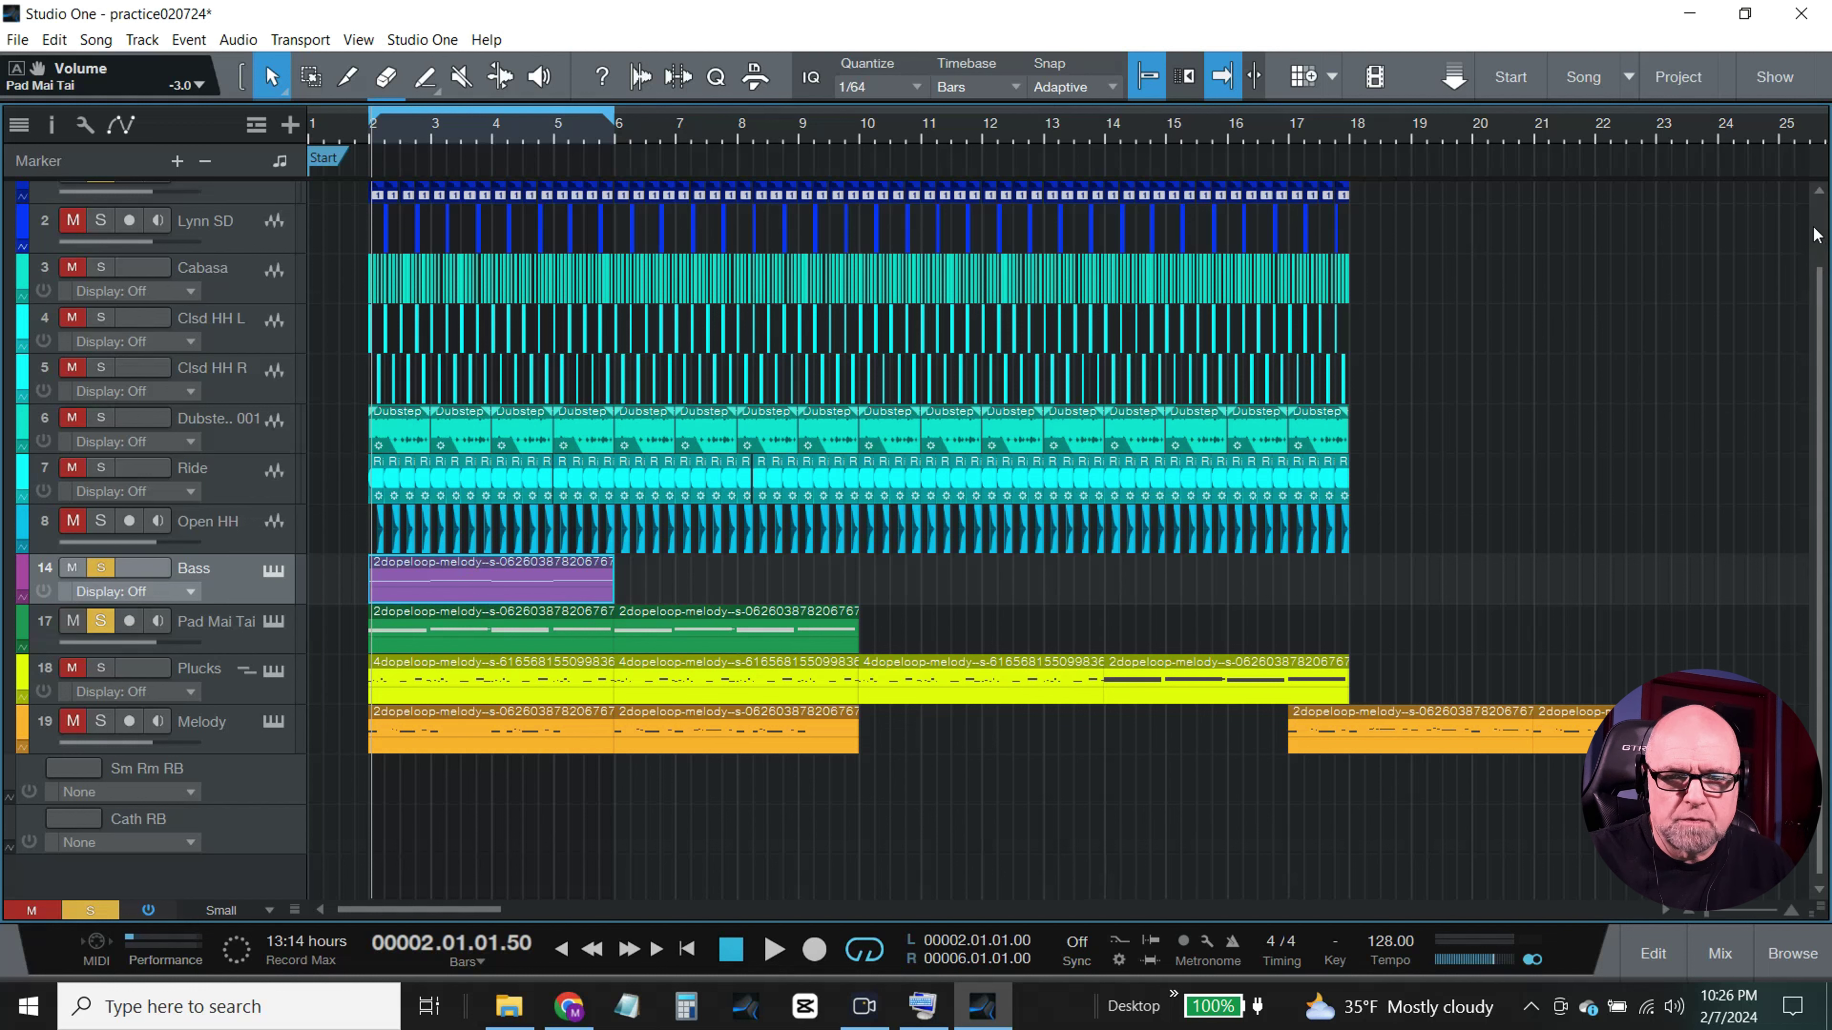
scroll(1817, 235, up, 2)
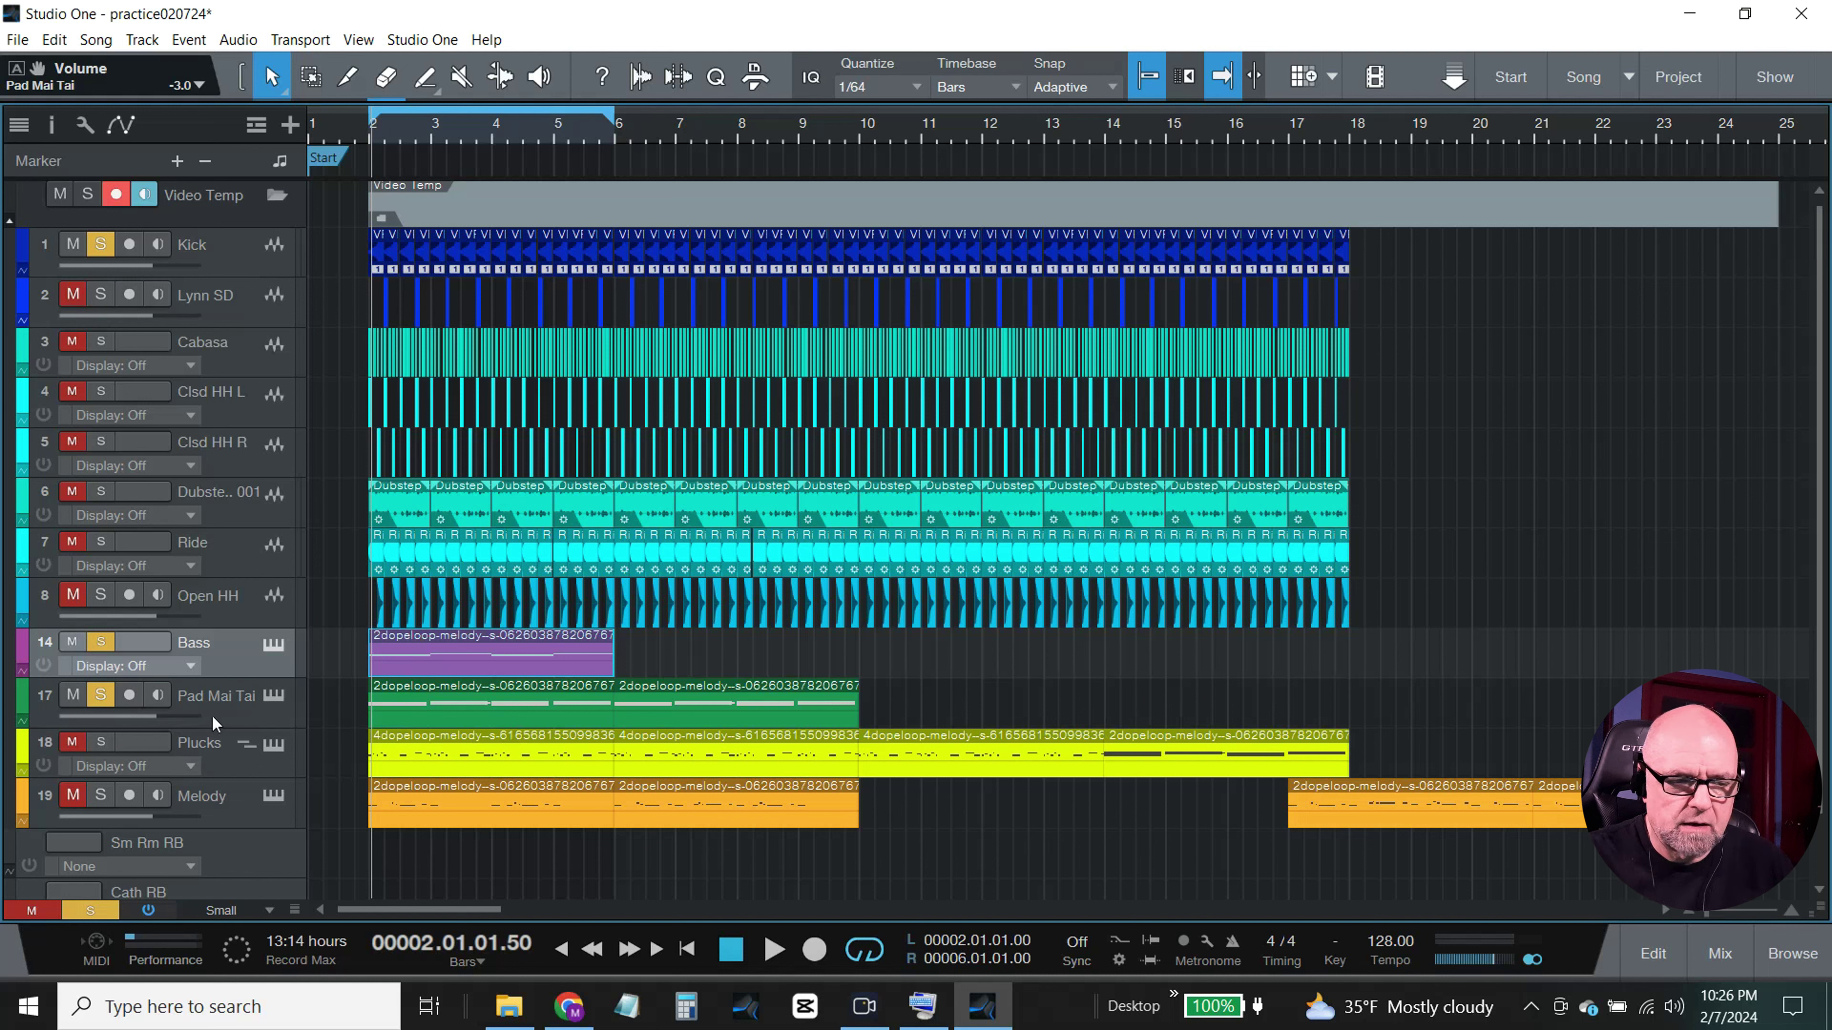
Step: Play the bass line together with the soloed kick and pad, and stop playback after listening
click(775, 951)
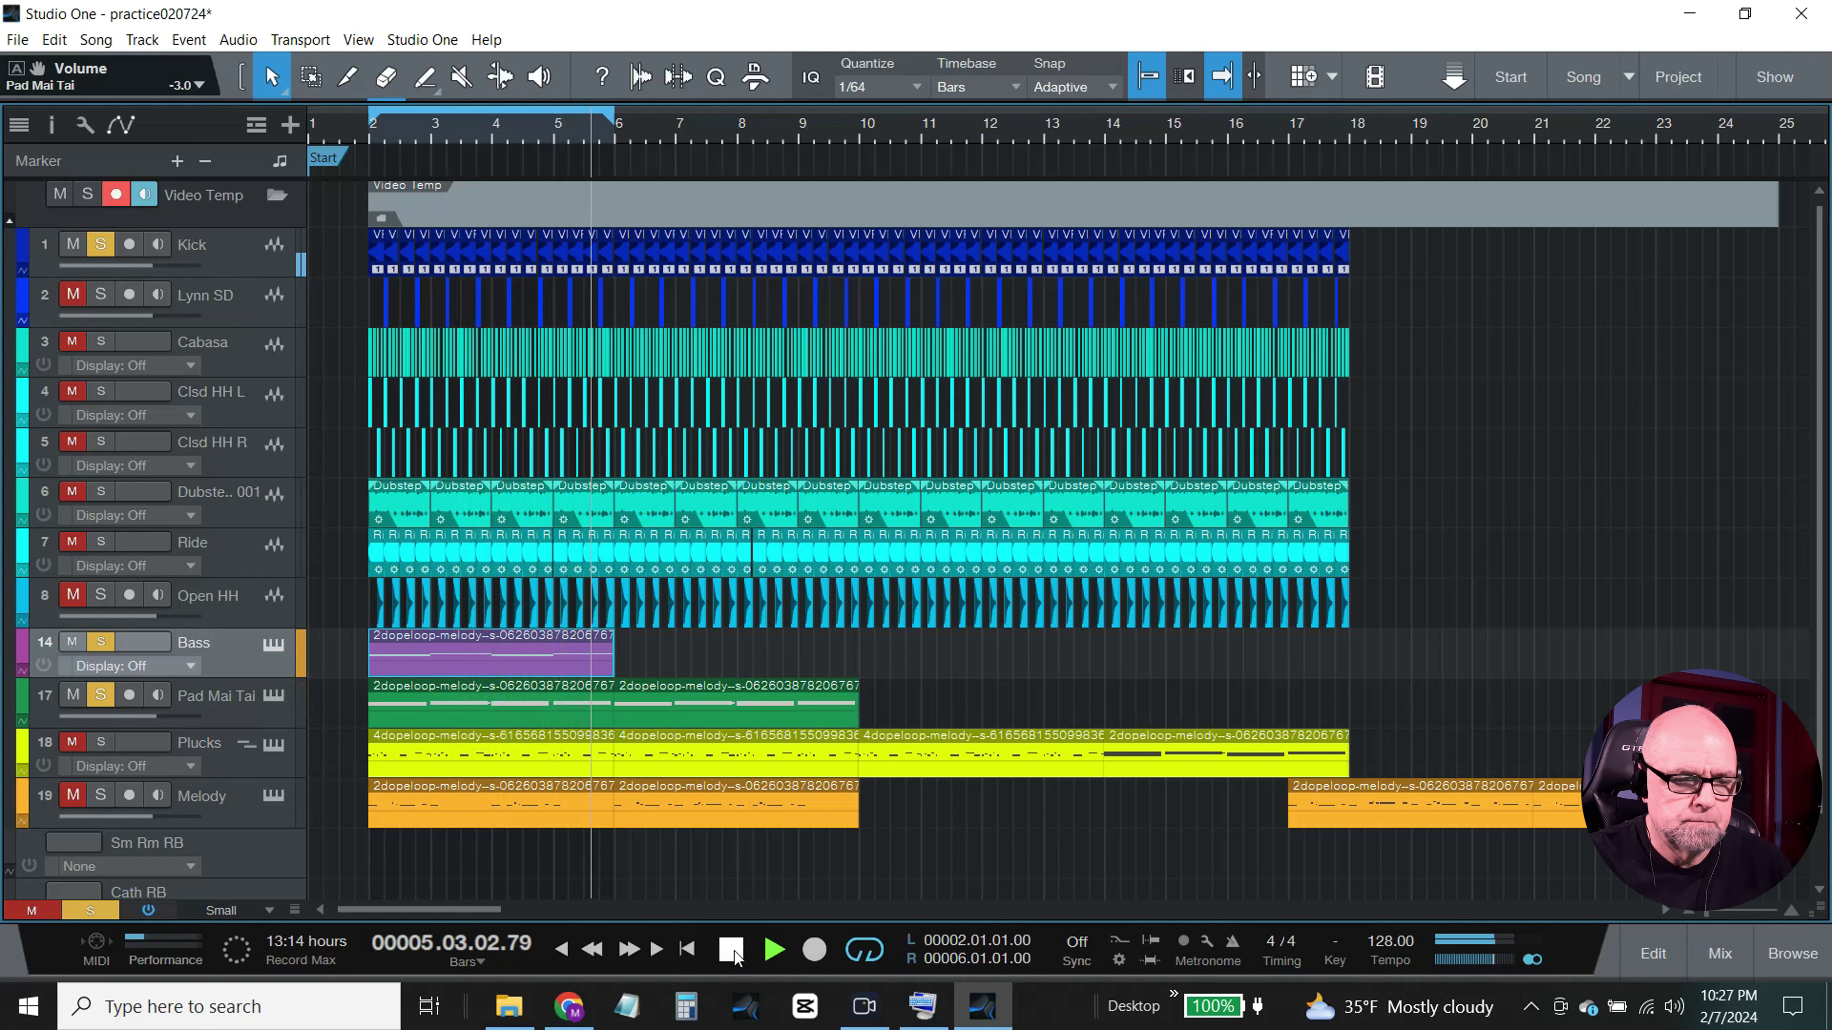
click(734, 954)
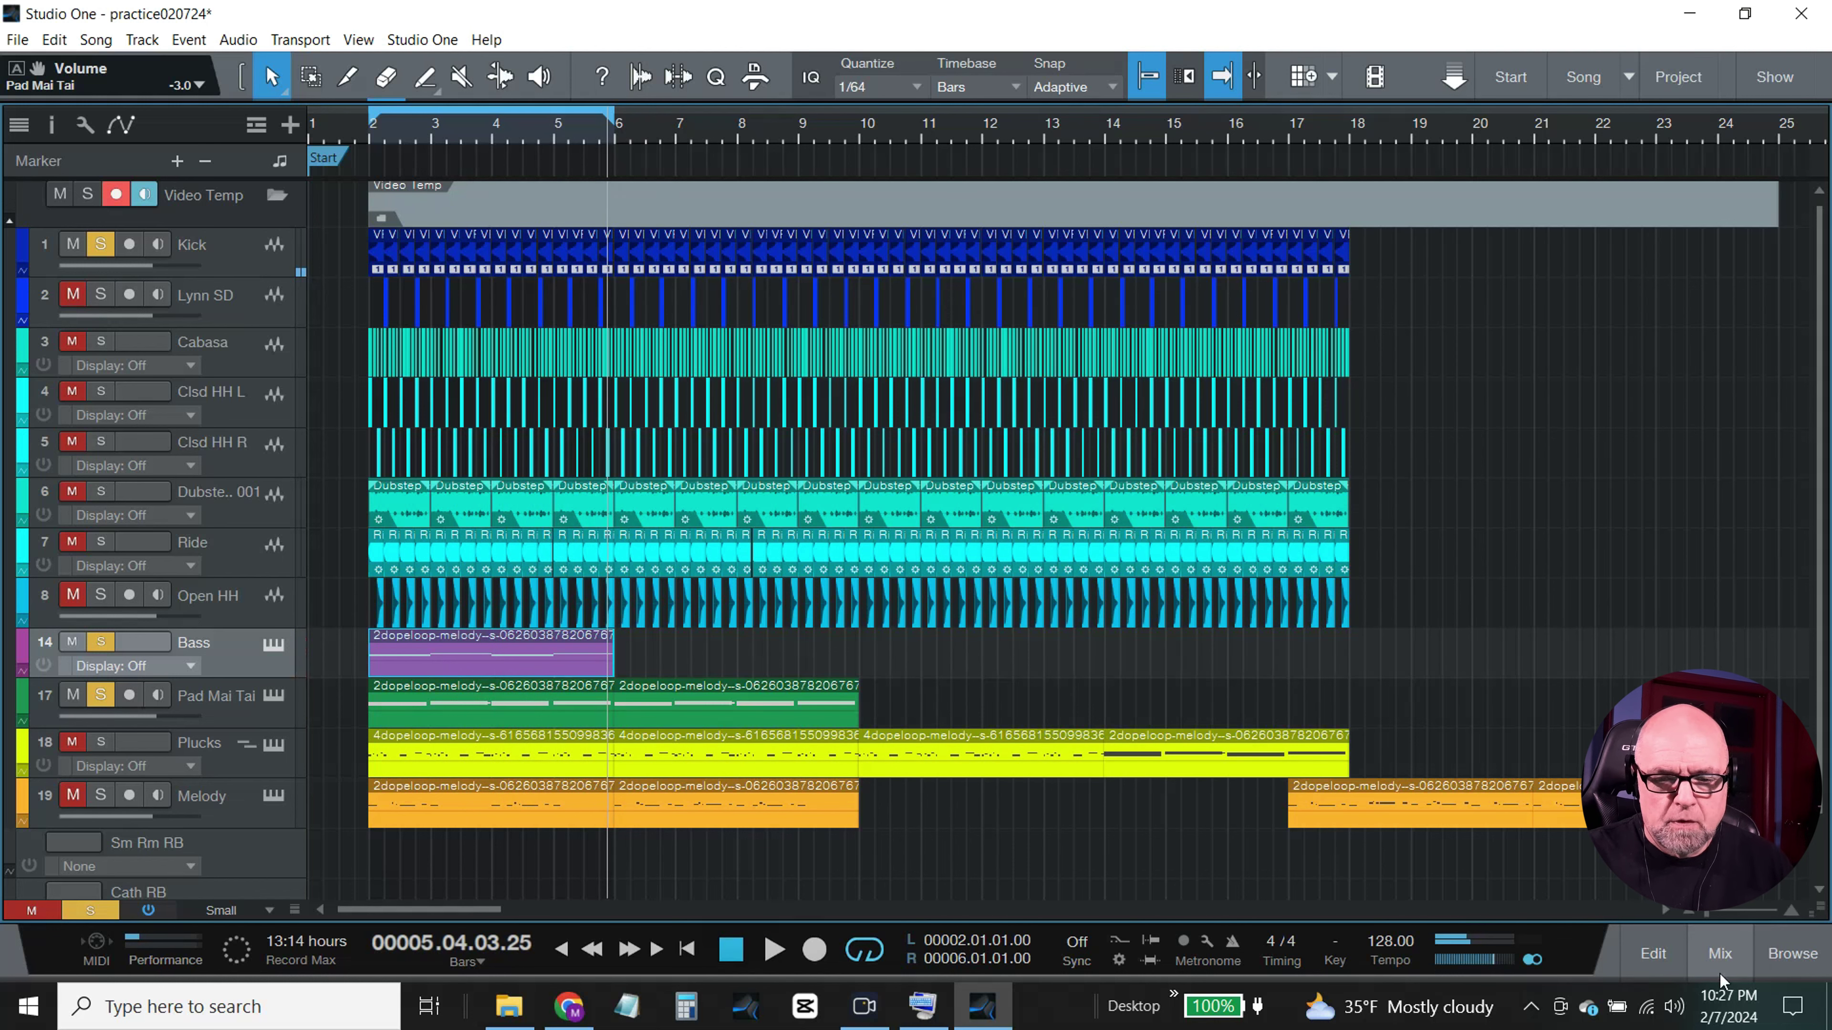
click(1719, 956)
click(1719, 956)
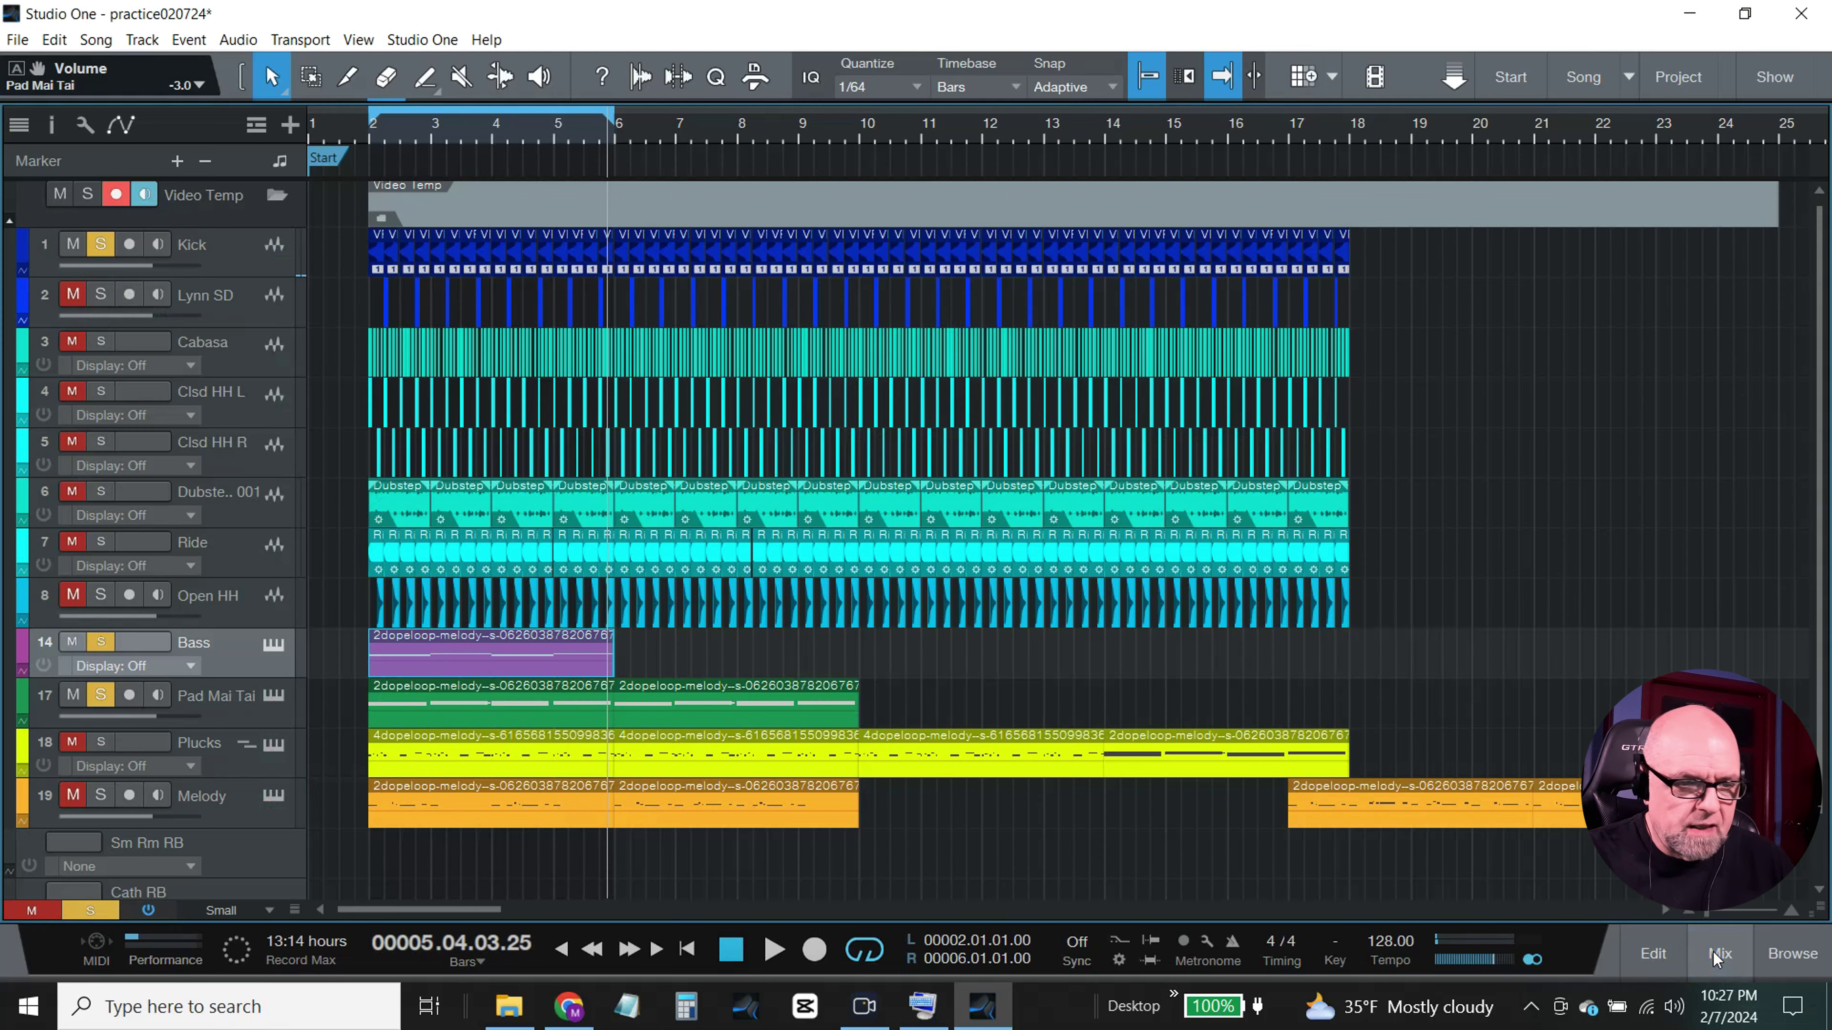
Step: Reopen the Bass clip, set the note quantize to 1/64, and shorten all of its notes to a quarter of a beat
double_click(502, 667)
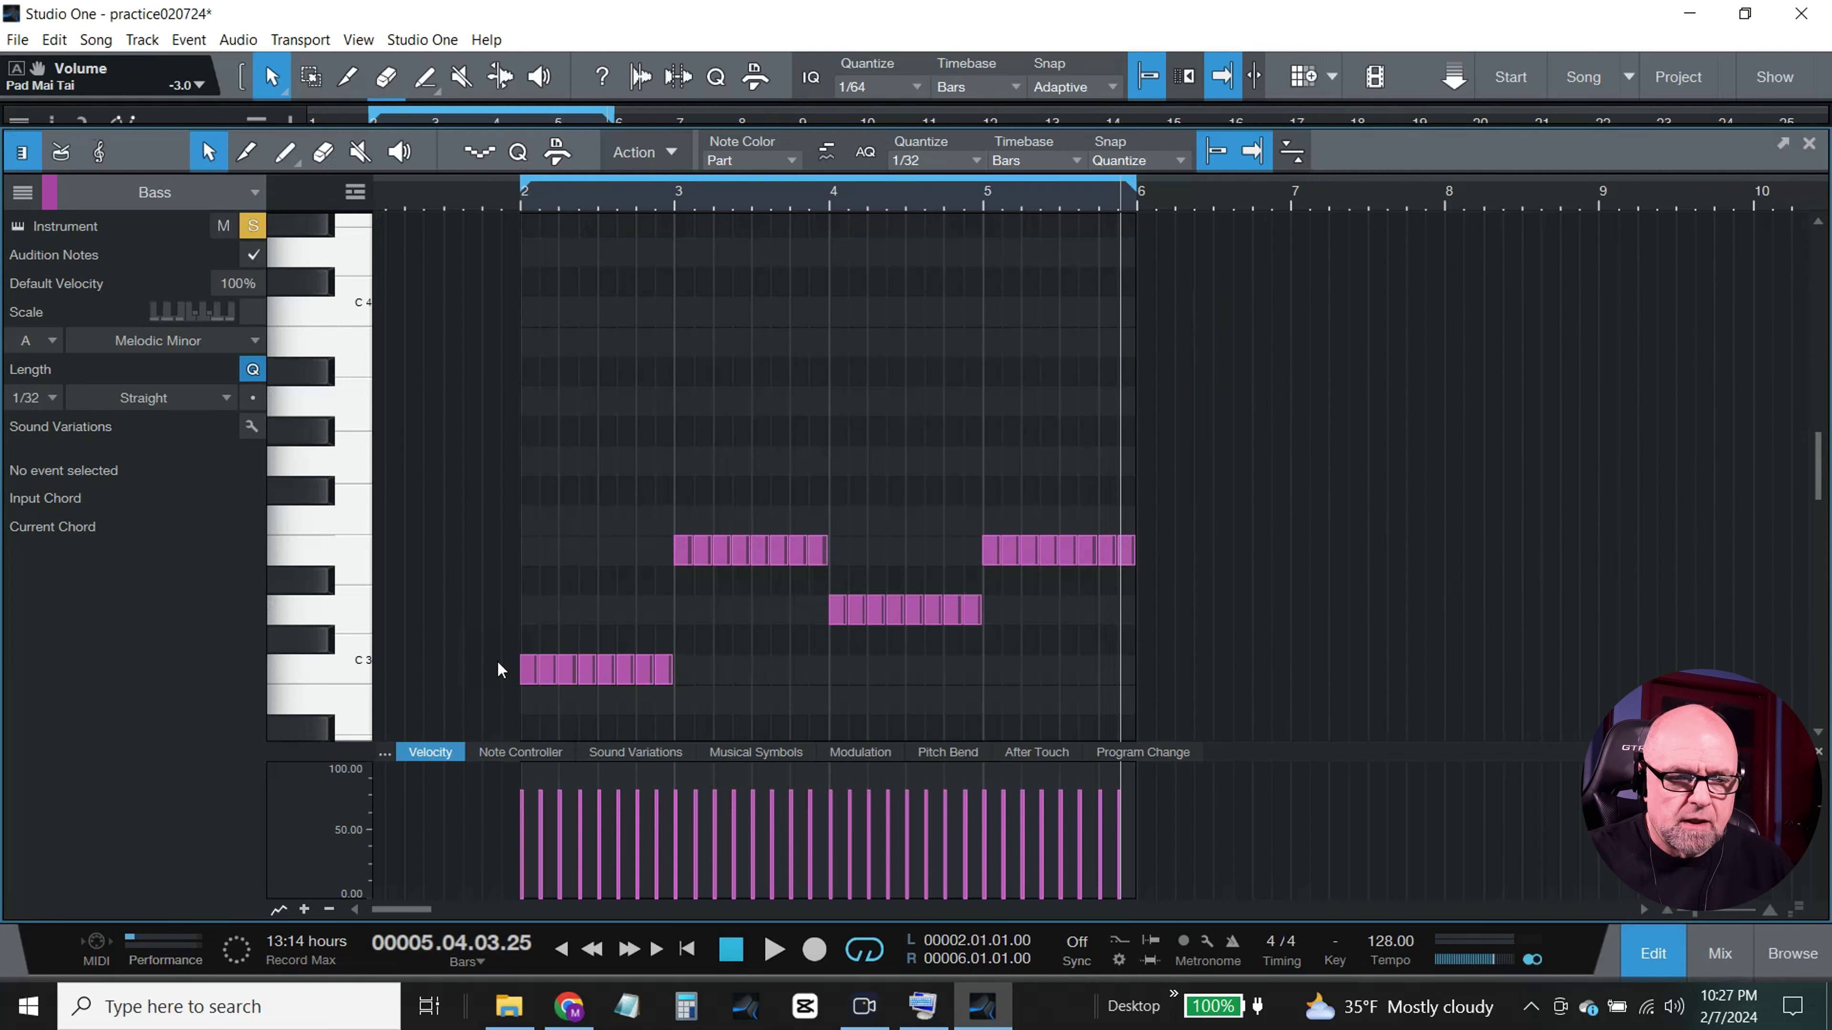
drag(1169, 714, 508, 483)
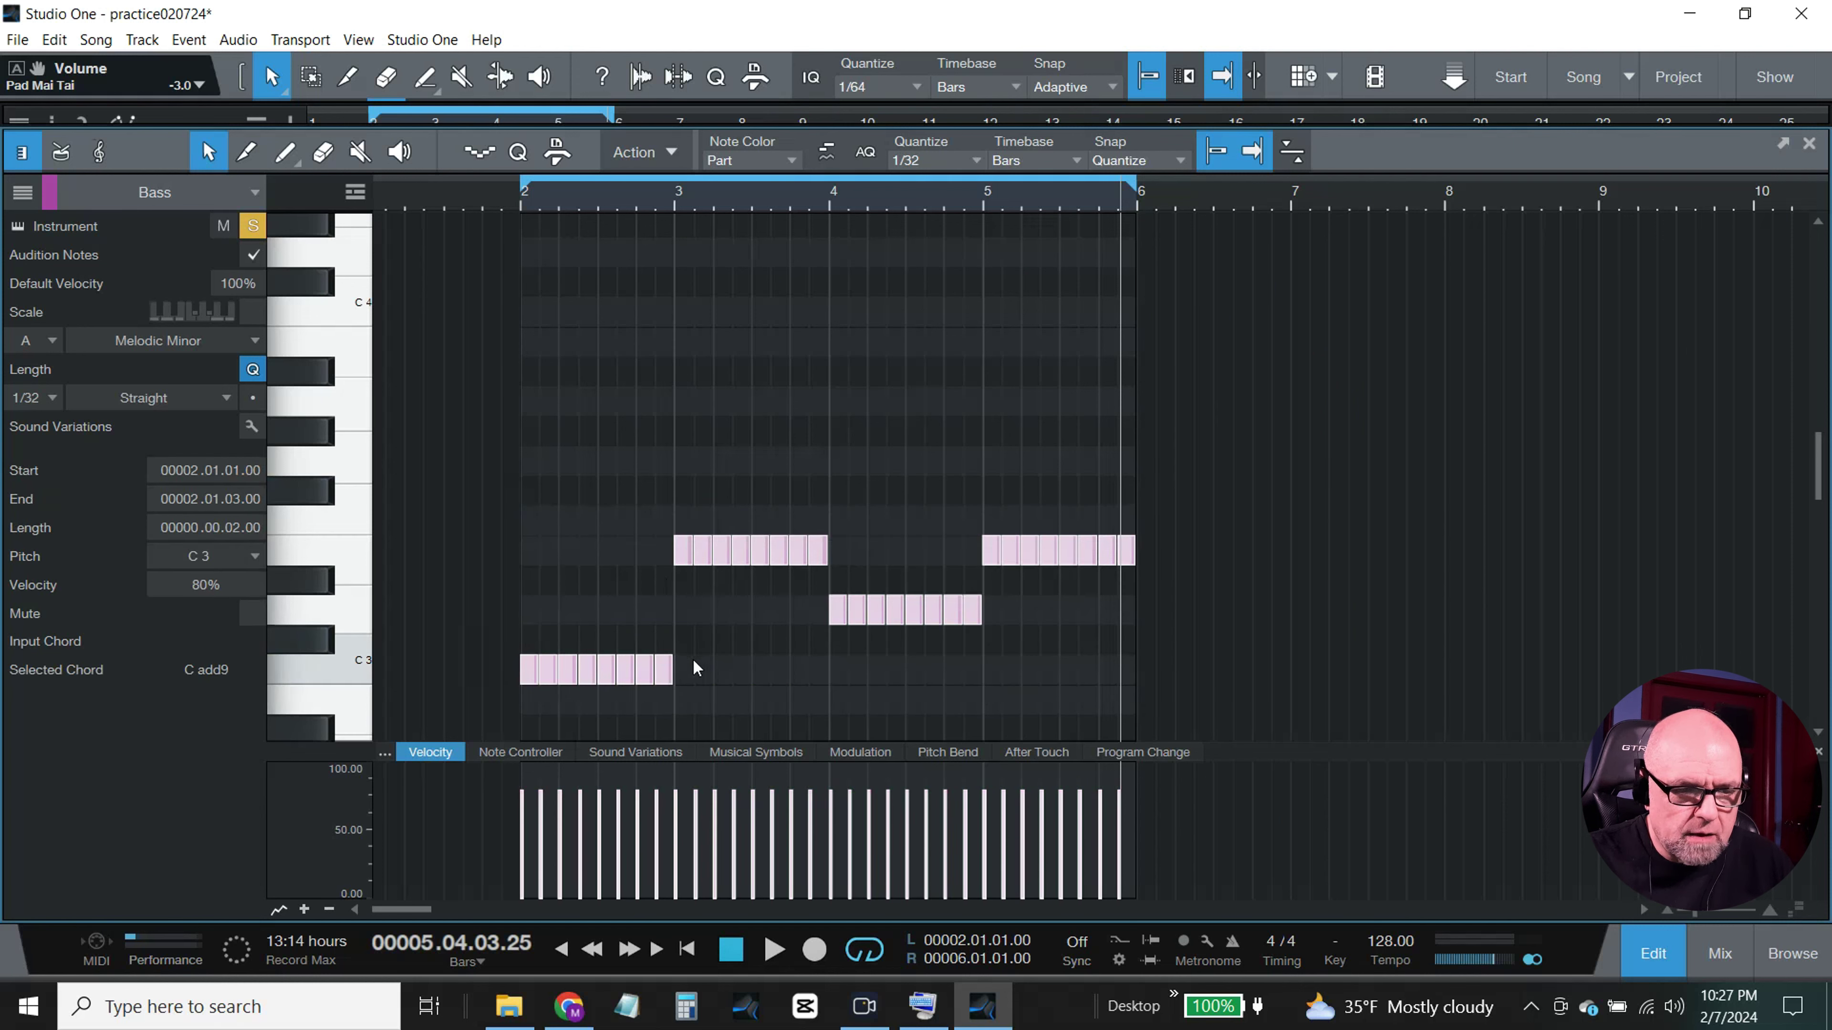
click(976, 162)
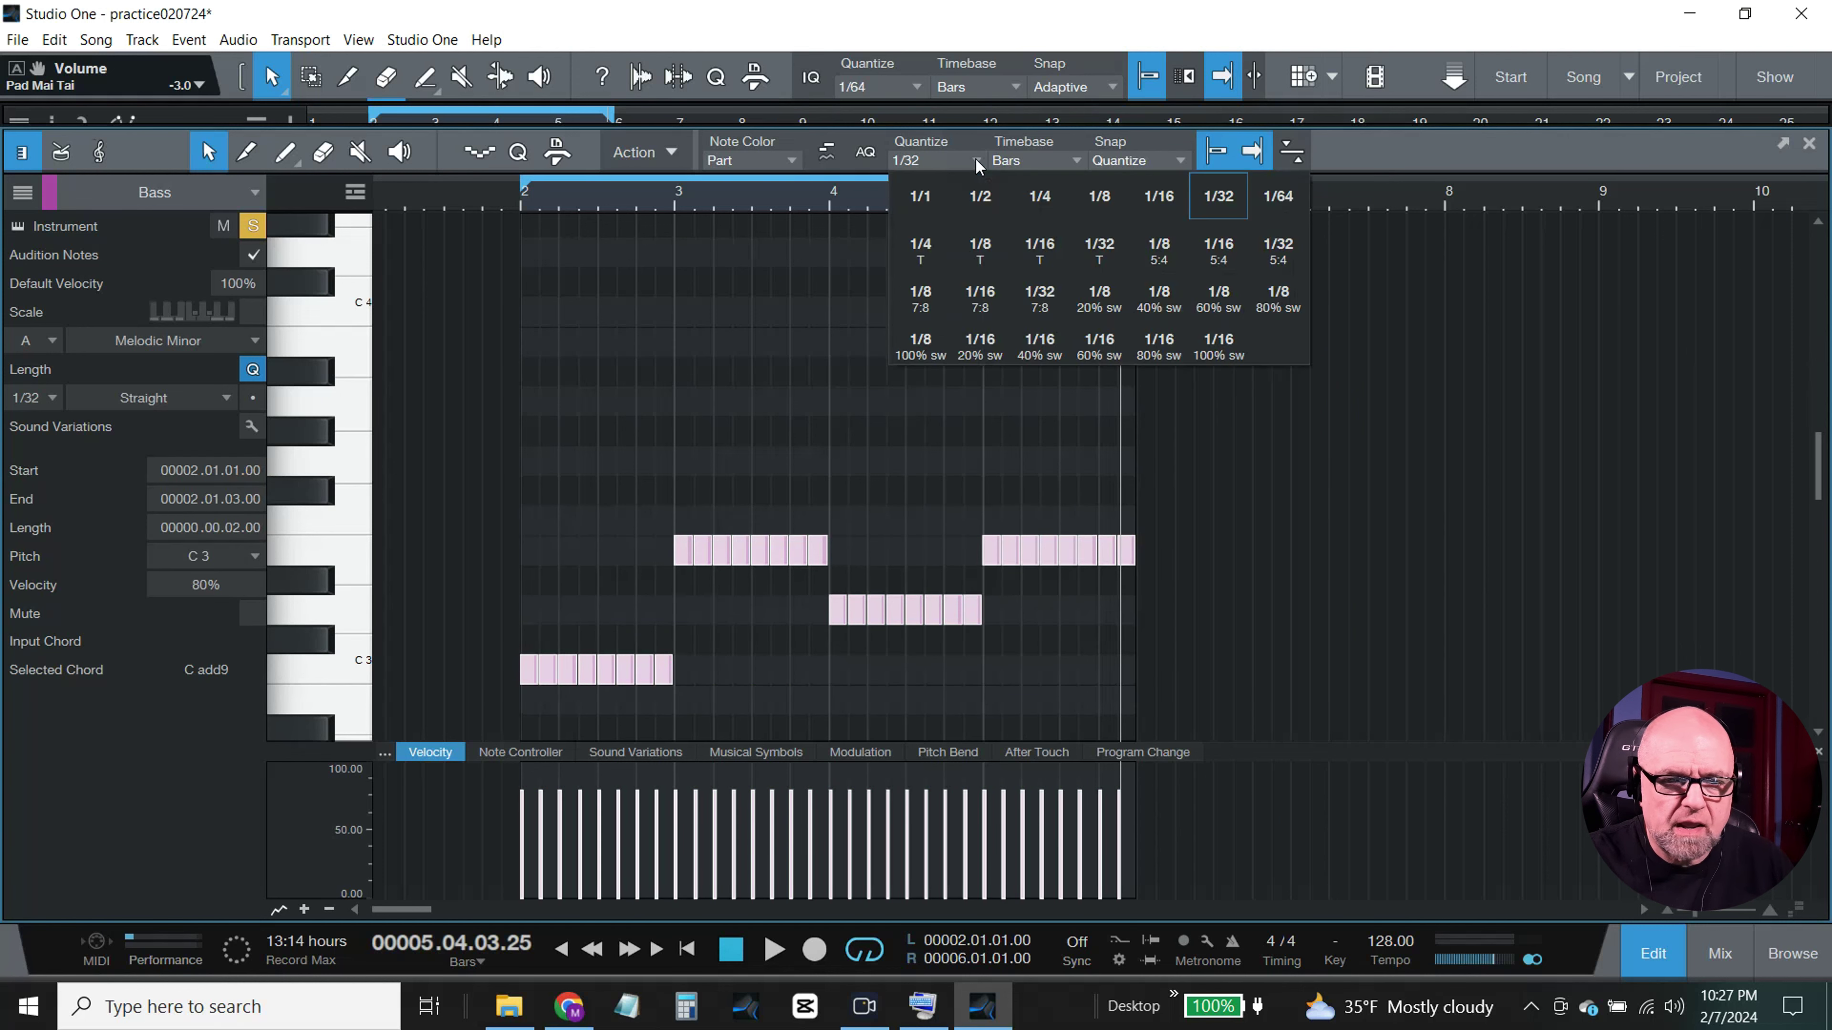
click(1278, 196)
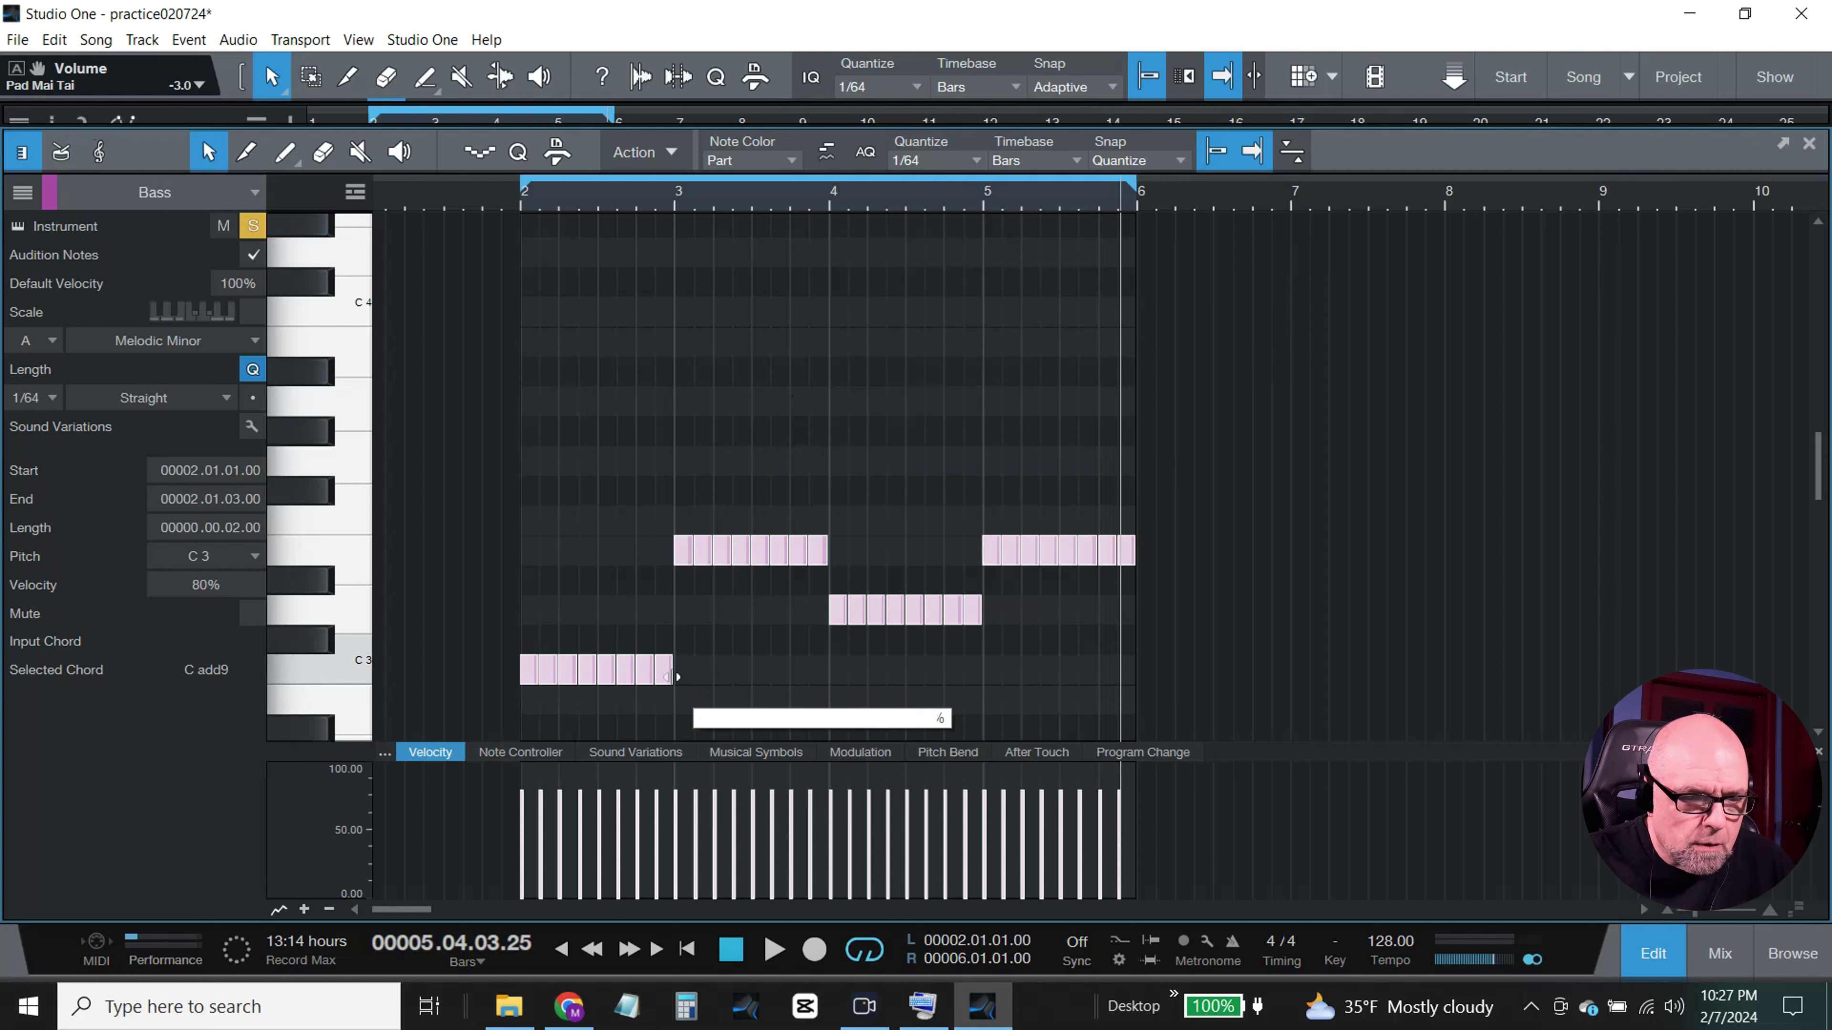
drag(674, 676, 664, 680)
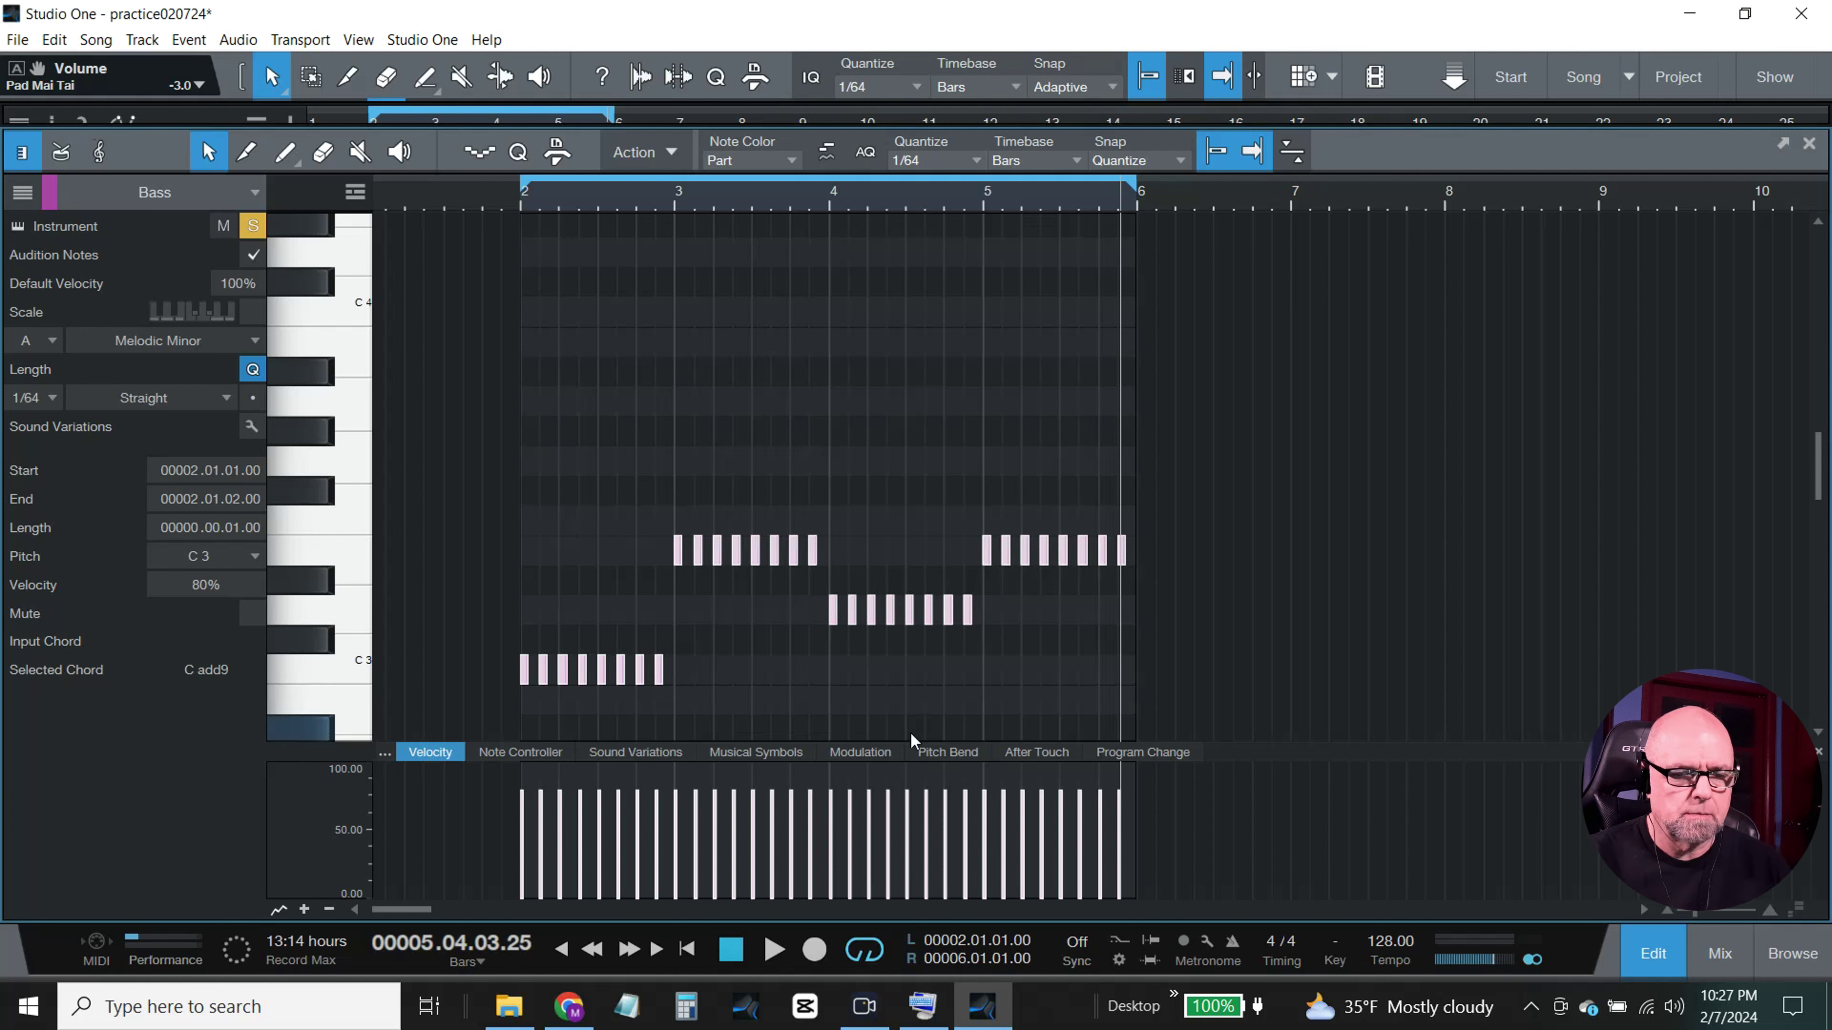
Step: Play the shortened bass notes from bar 2 and stop playback after listening
click(1138, 207)
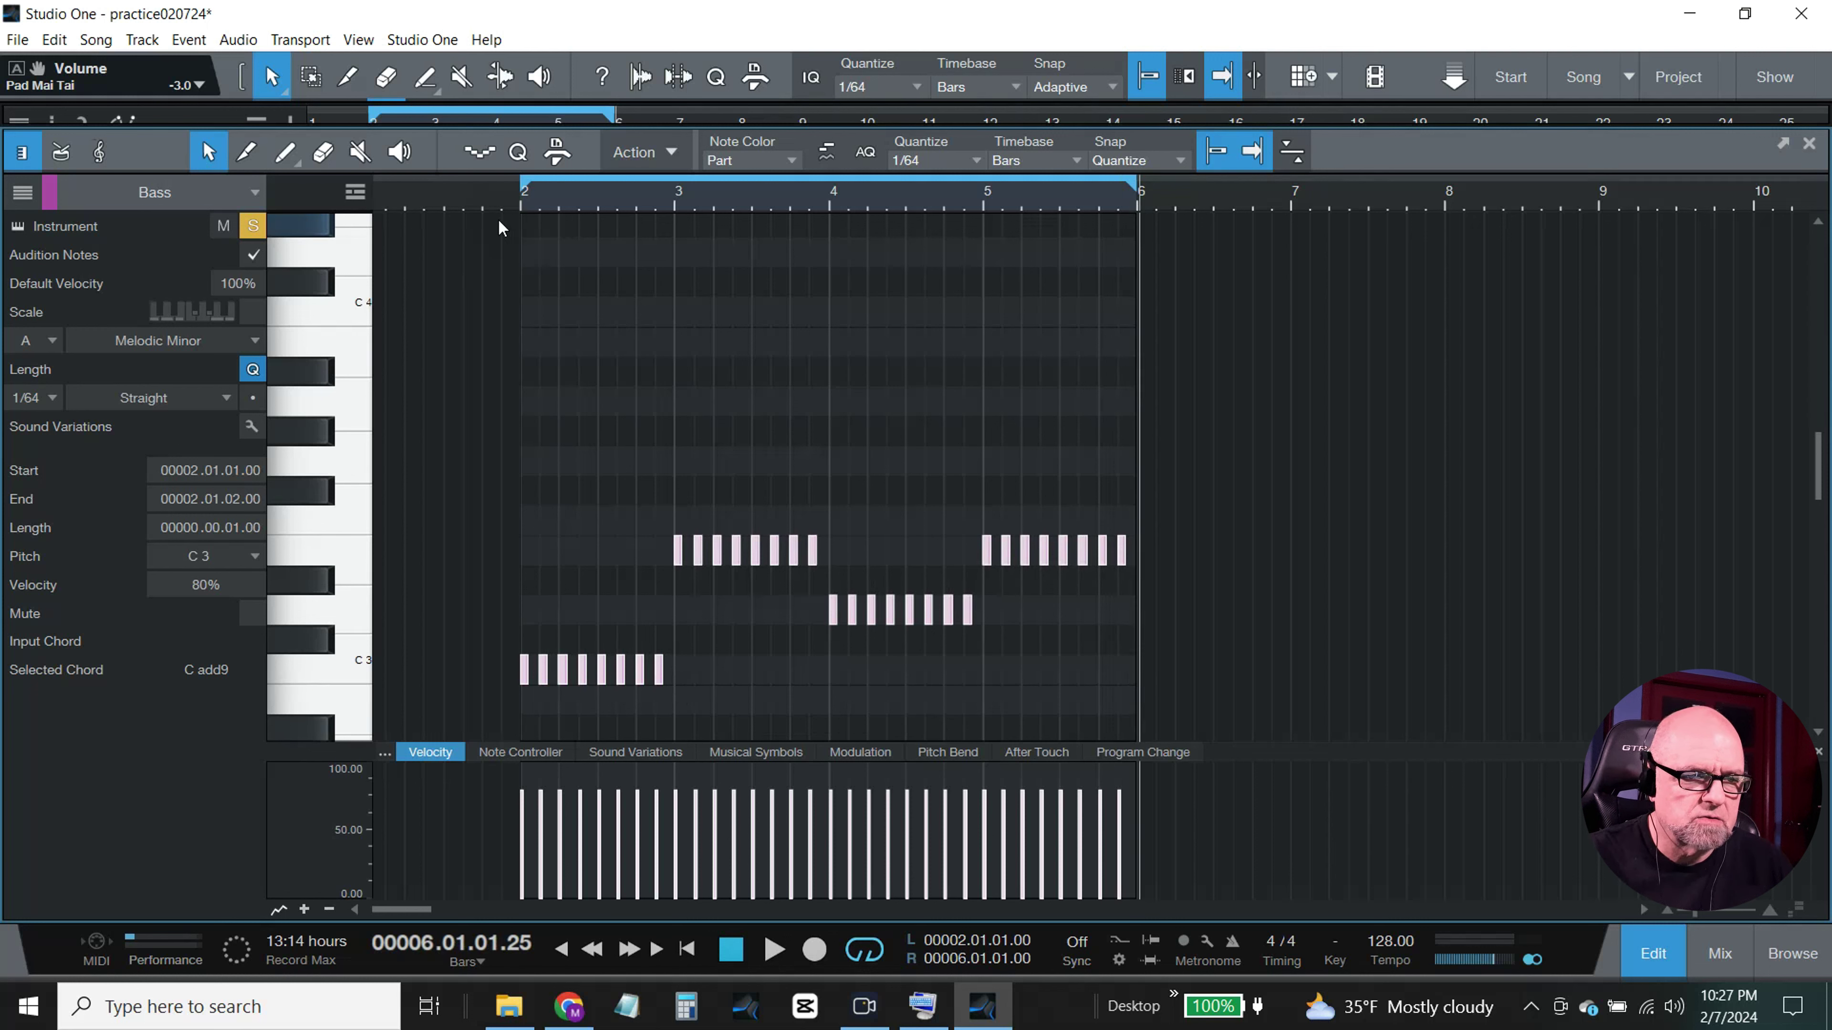
click(519, 208)
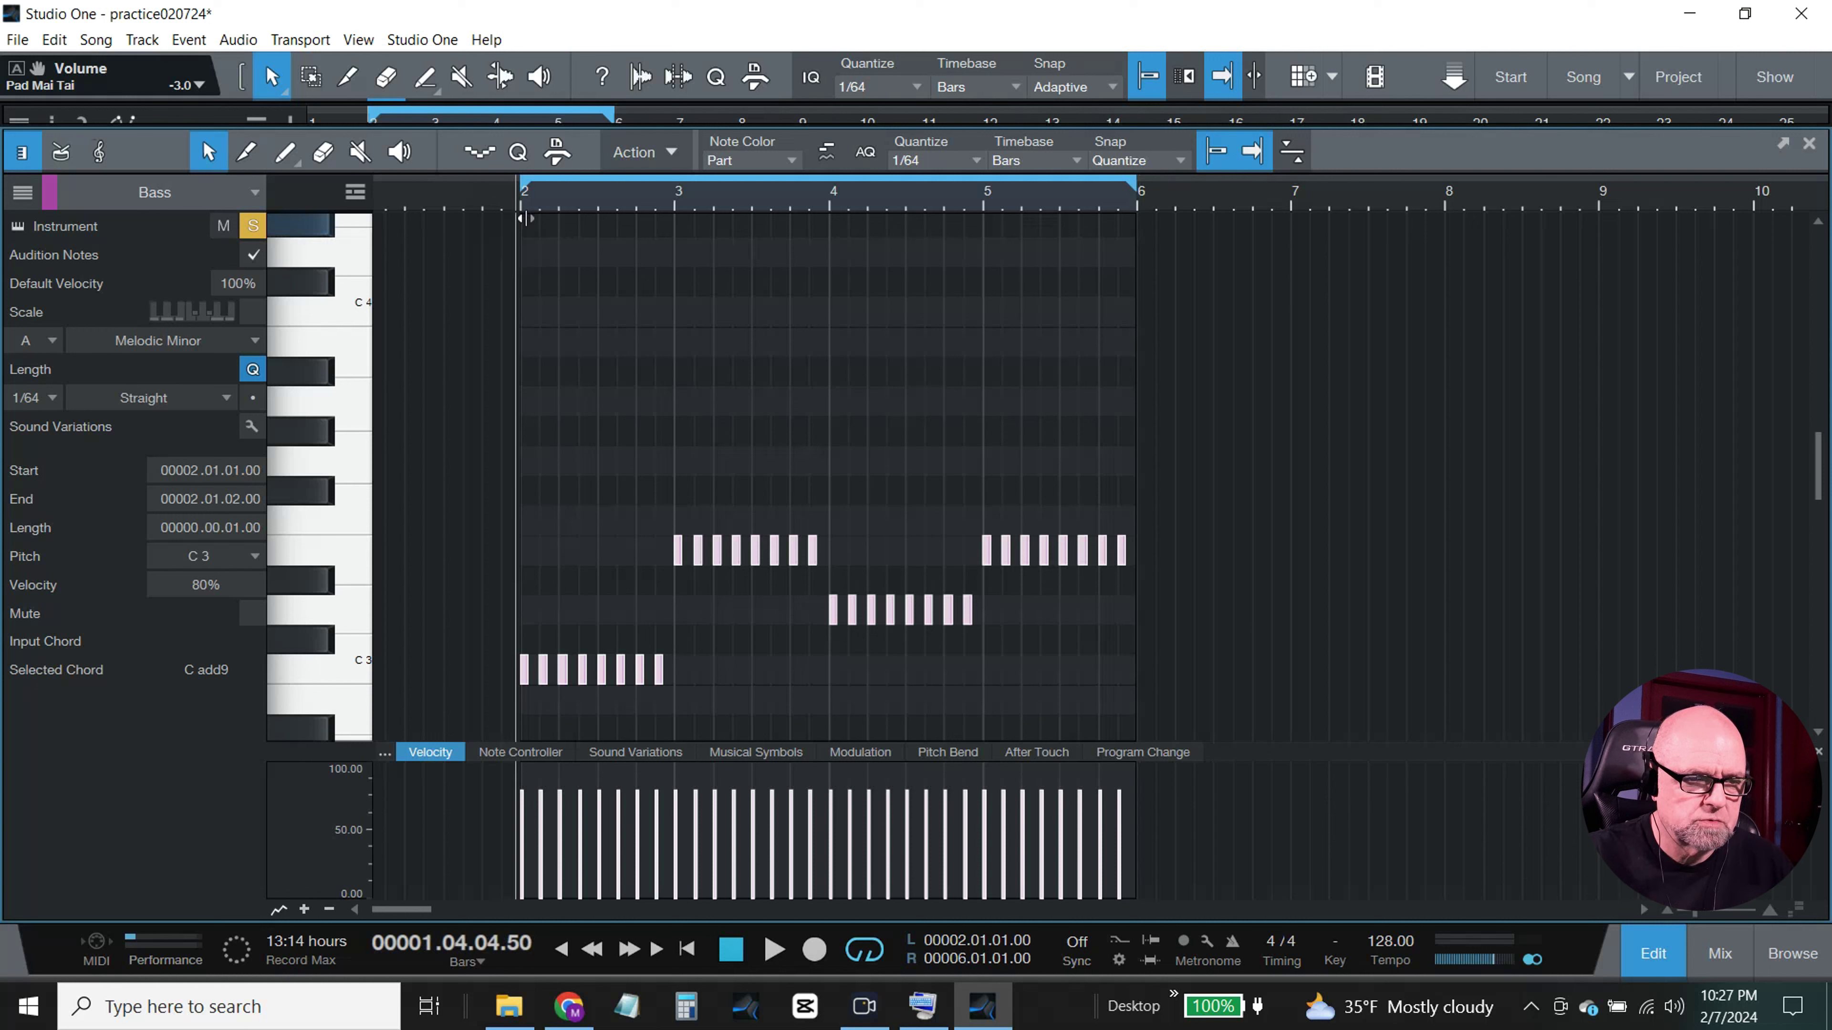
key(space)
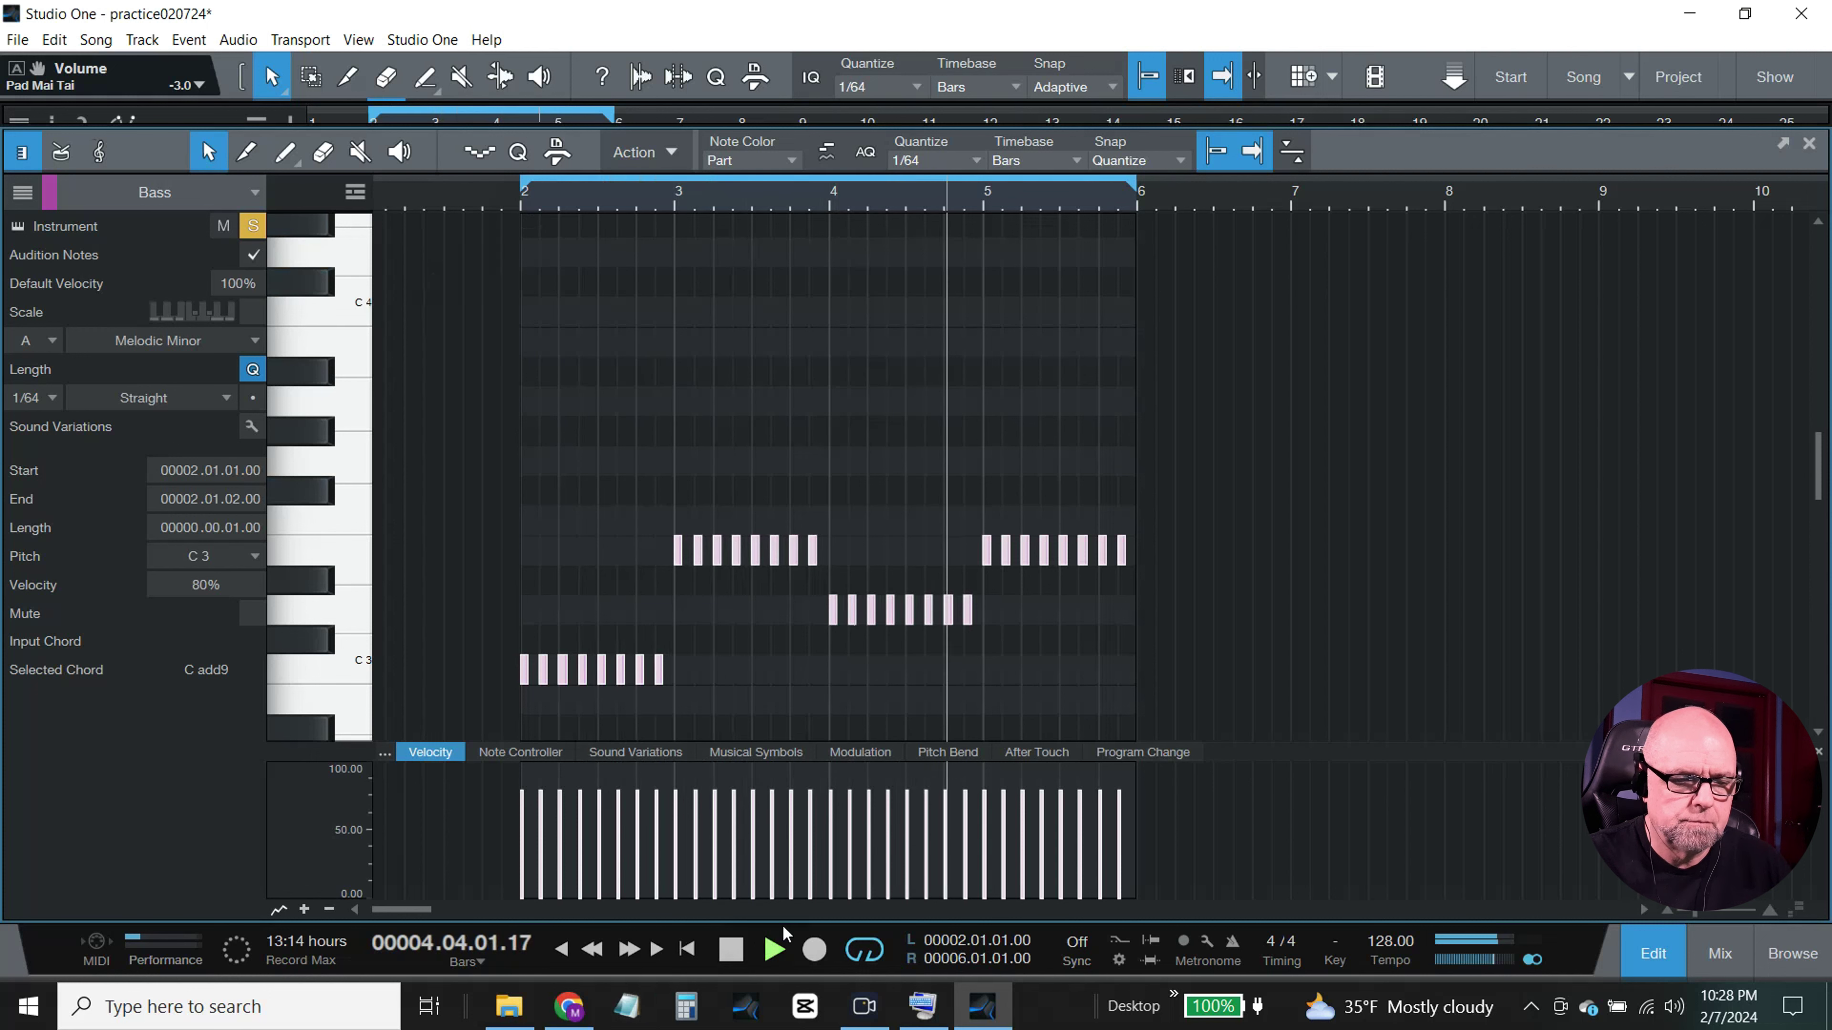
click(732, 951)
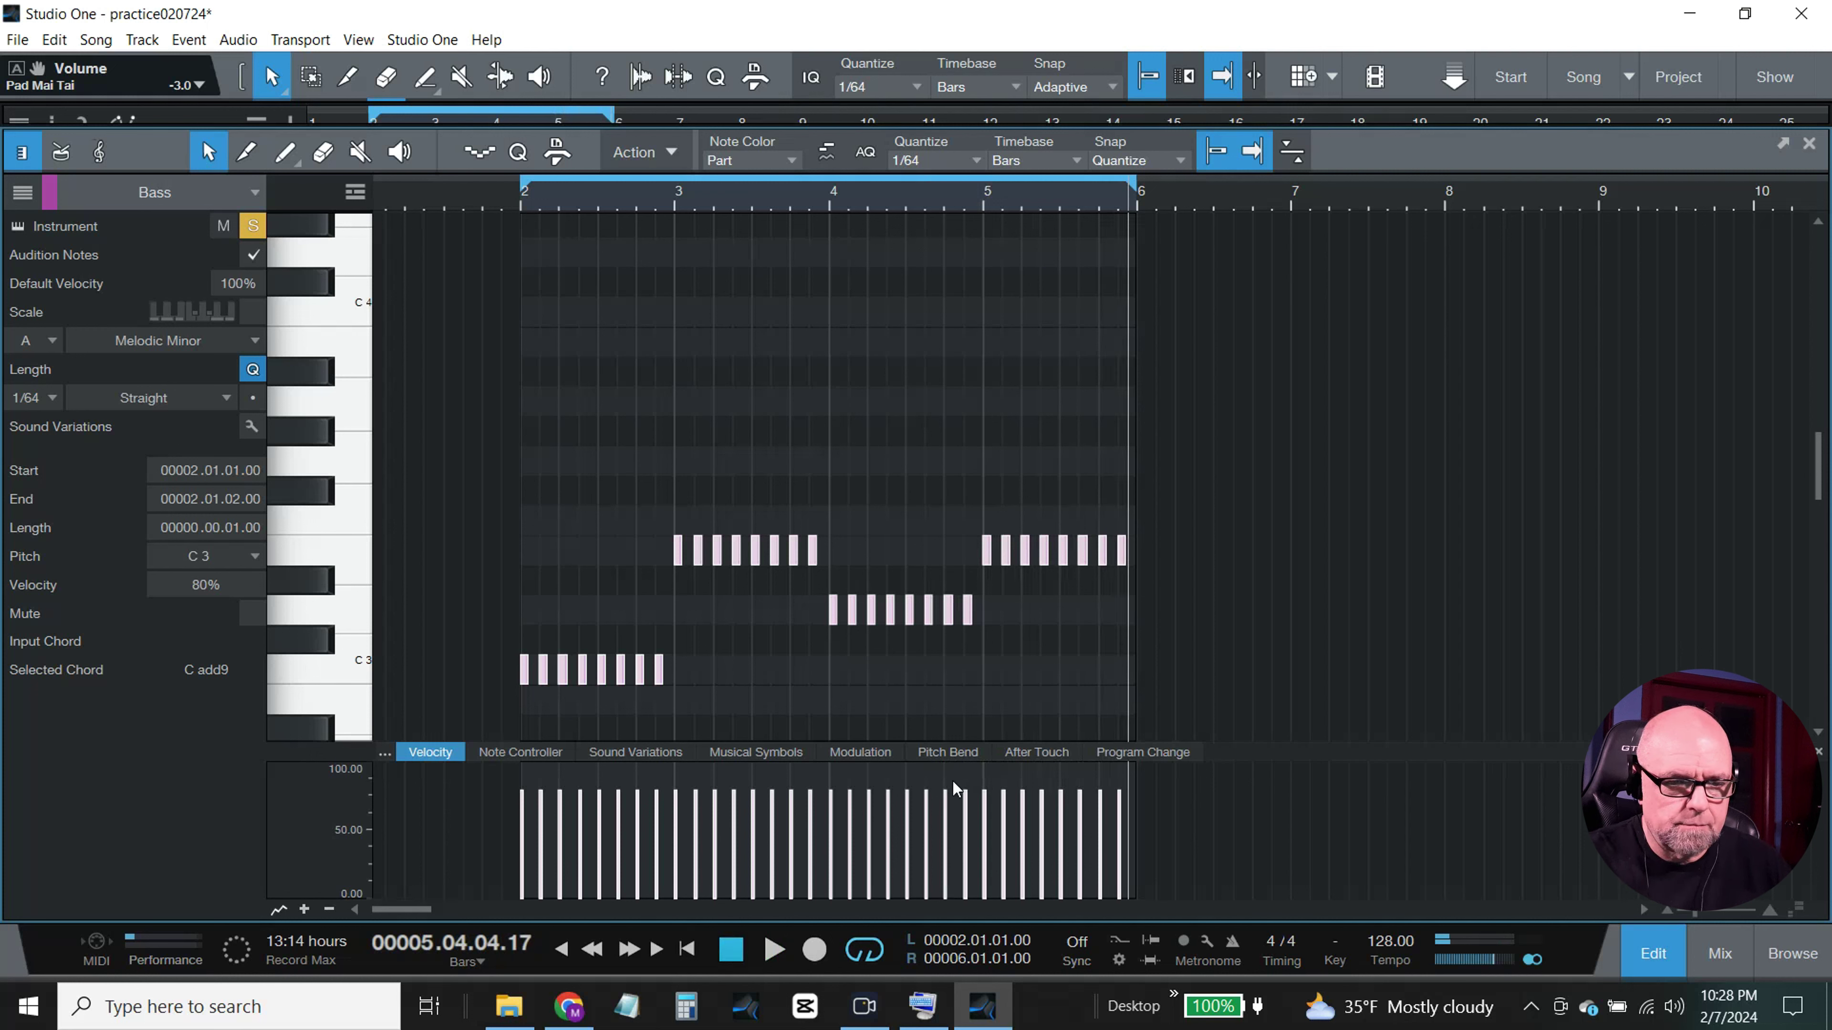
Step: In the mixer, clear the Kick, Bass and Pad Mai Tai solos and unmute Lynn SD, both Clsd HH channels and the Dubstep channel
click(1640, 961)
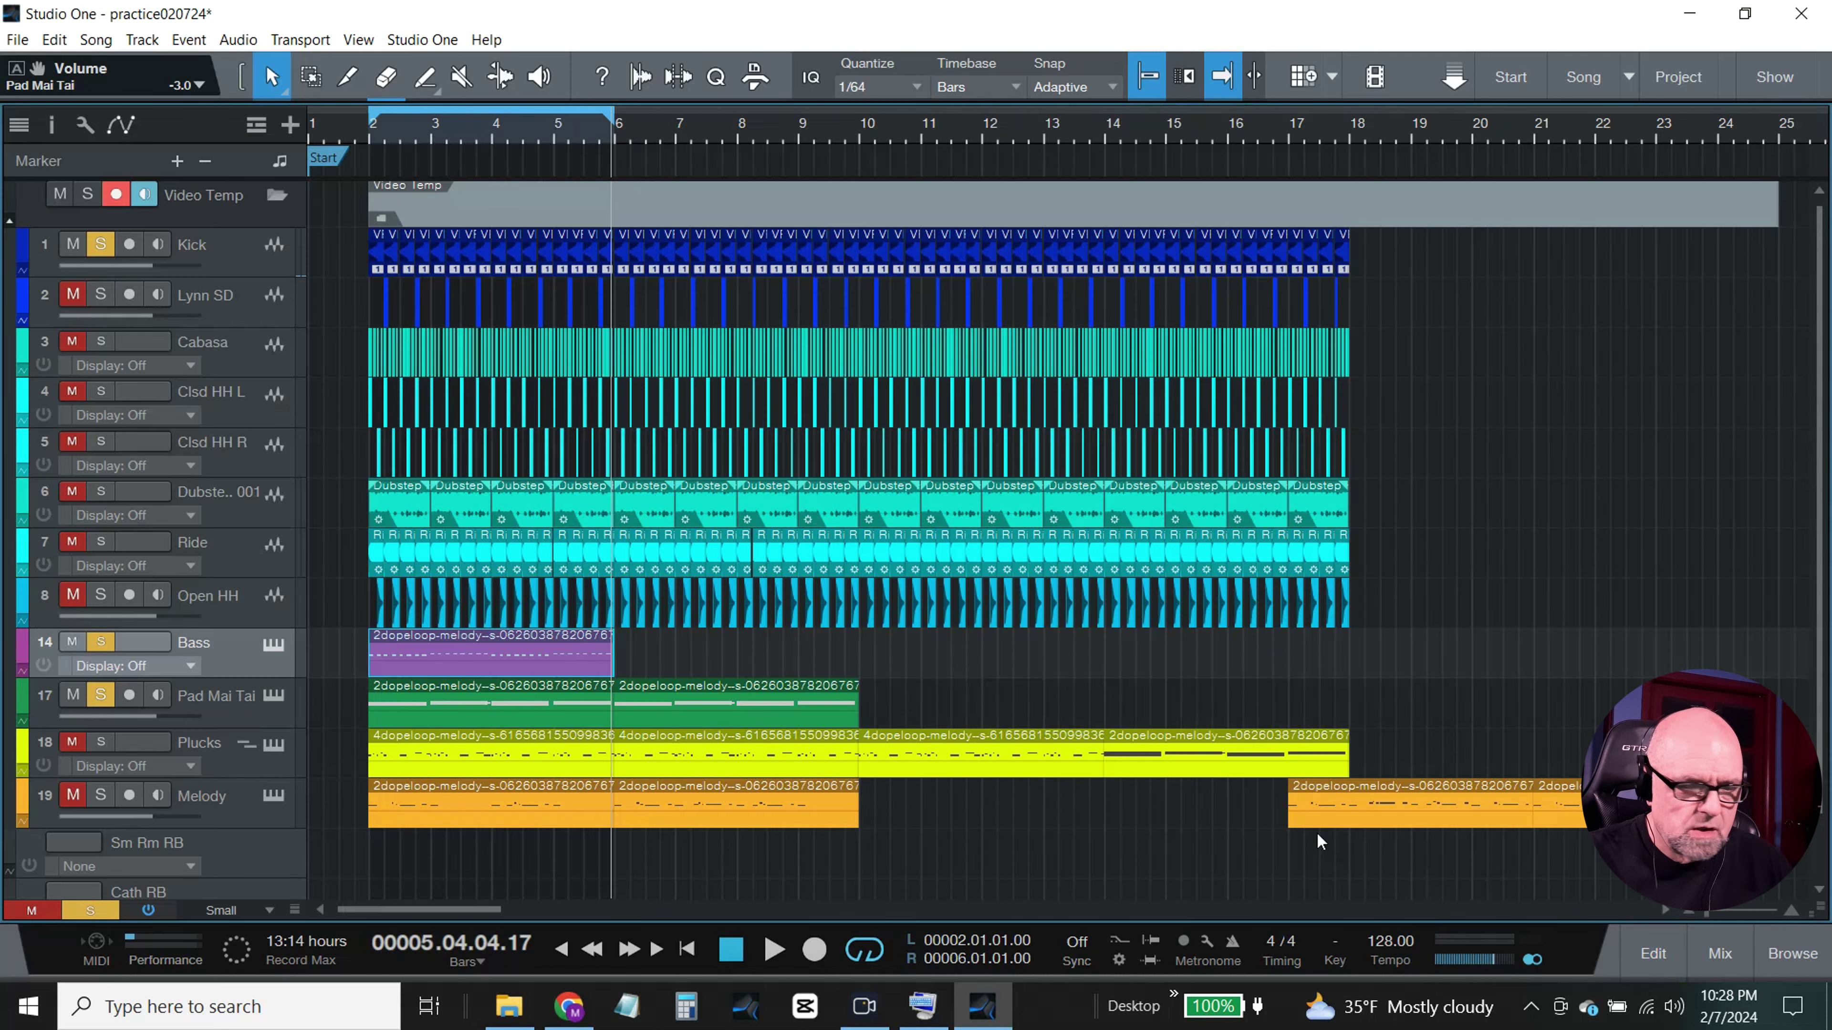
click(1726, 954)
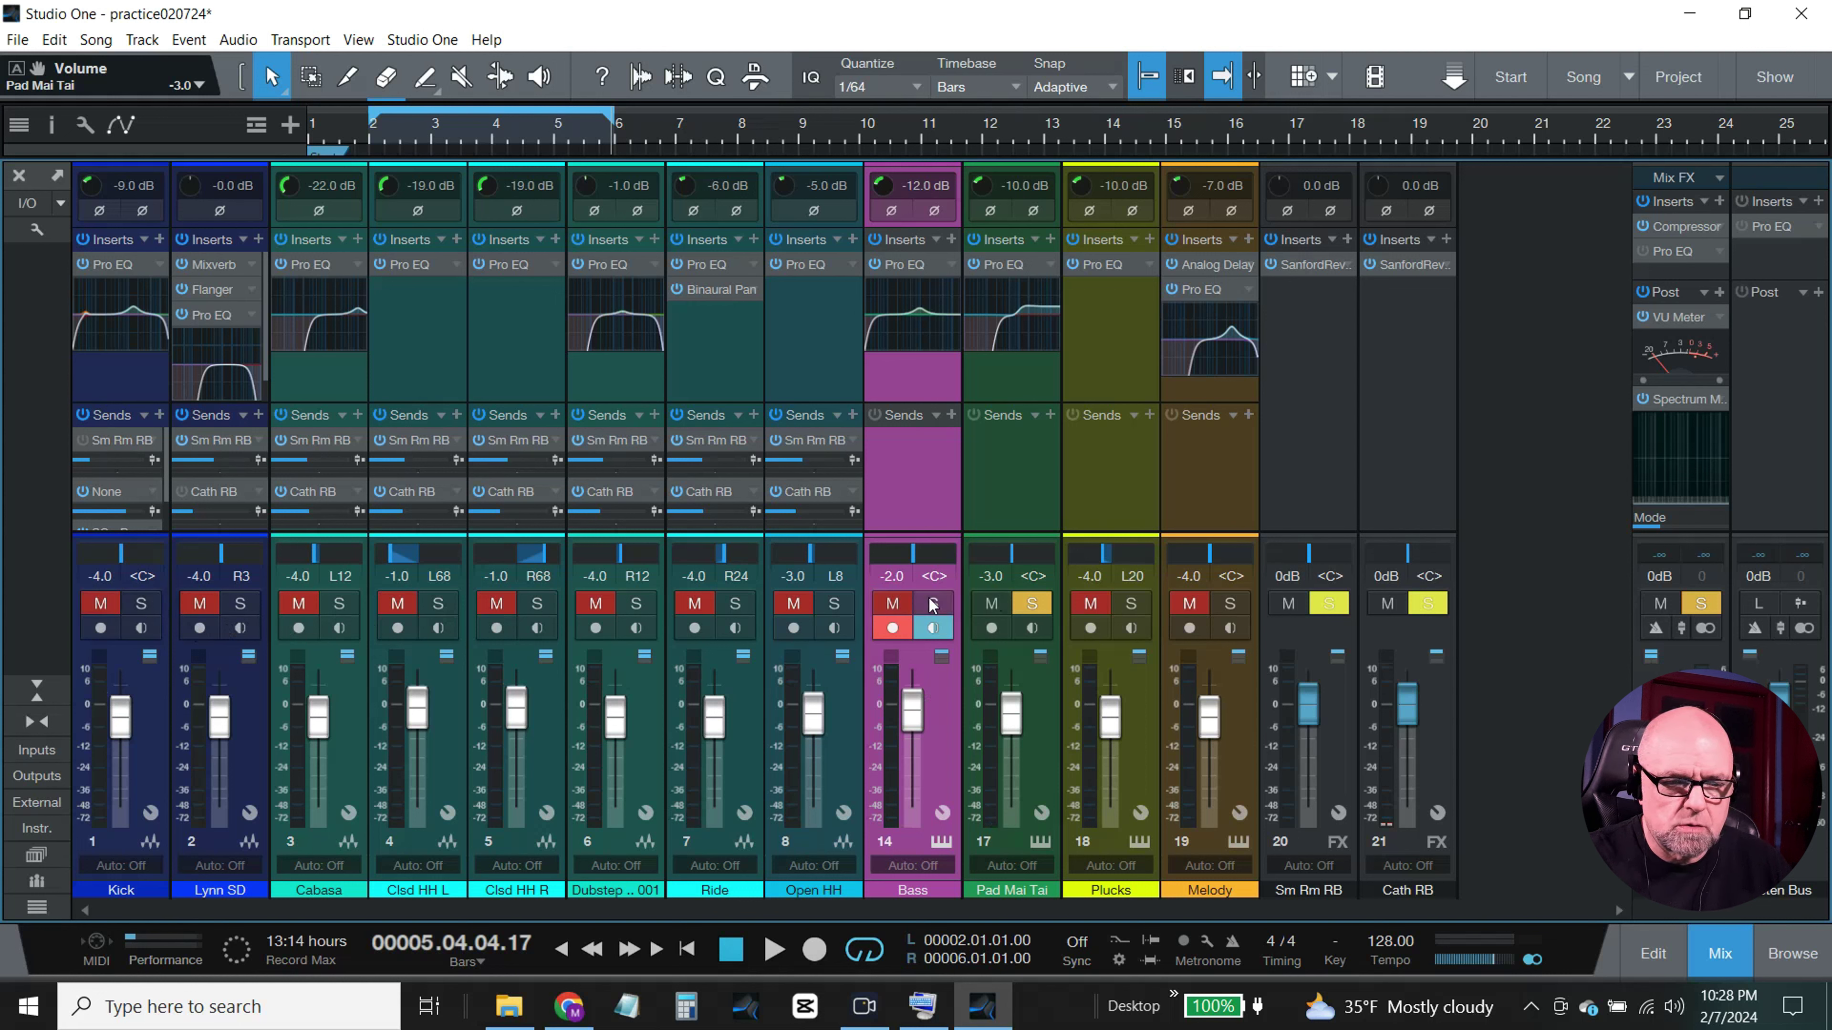
click(1033, 601)
click(1088, 606)
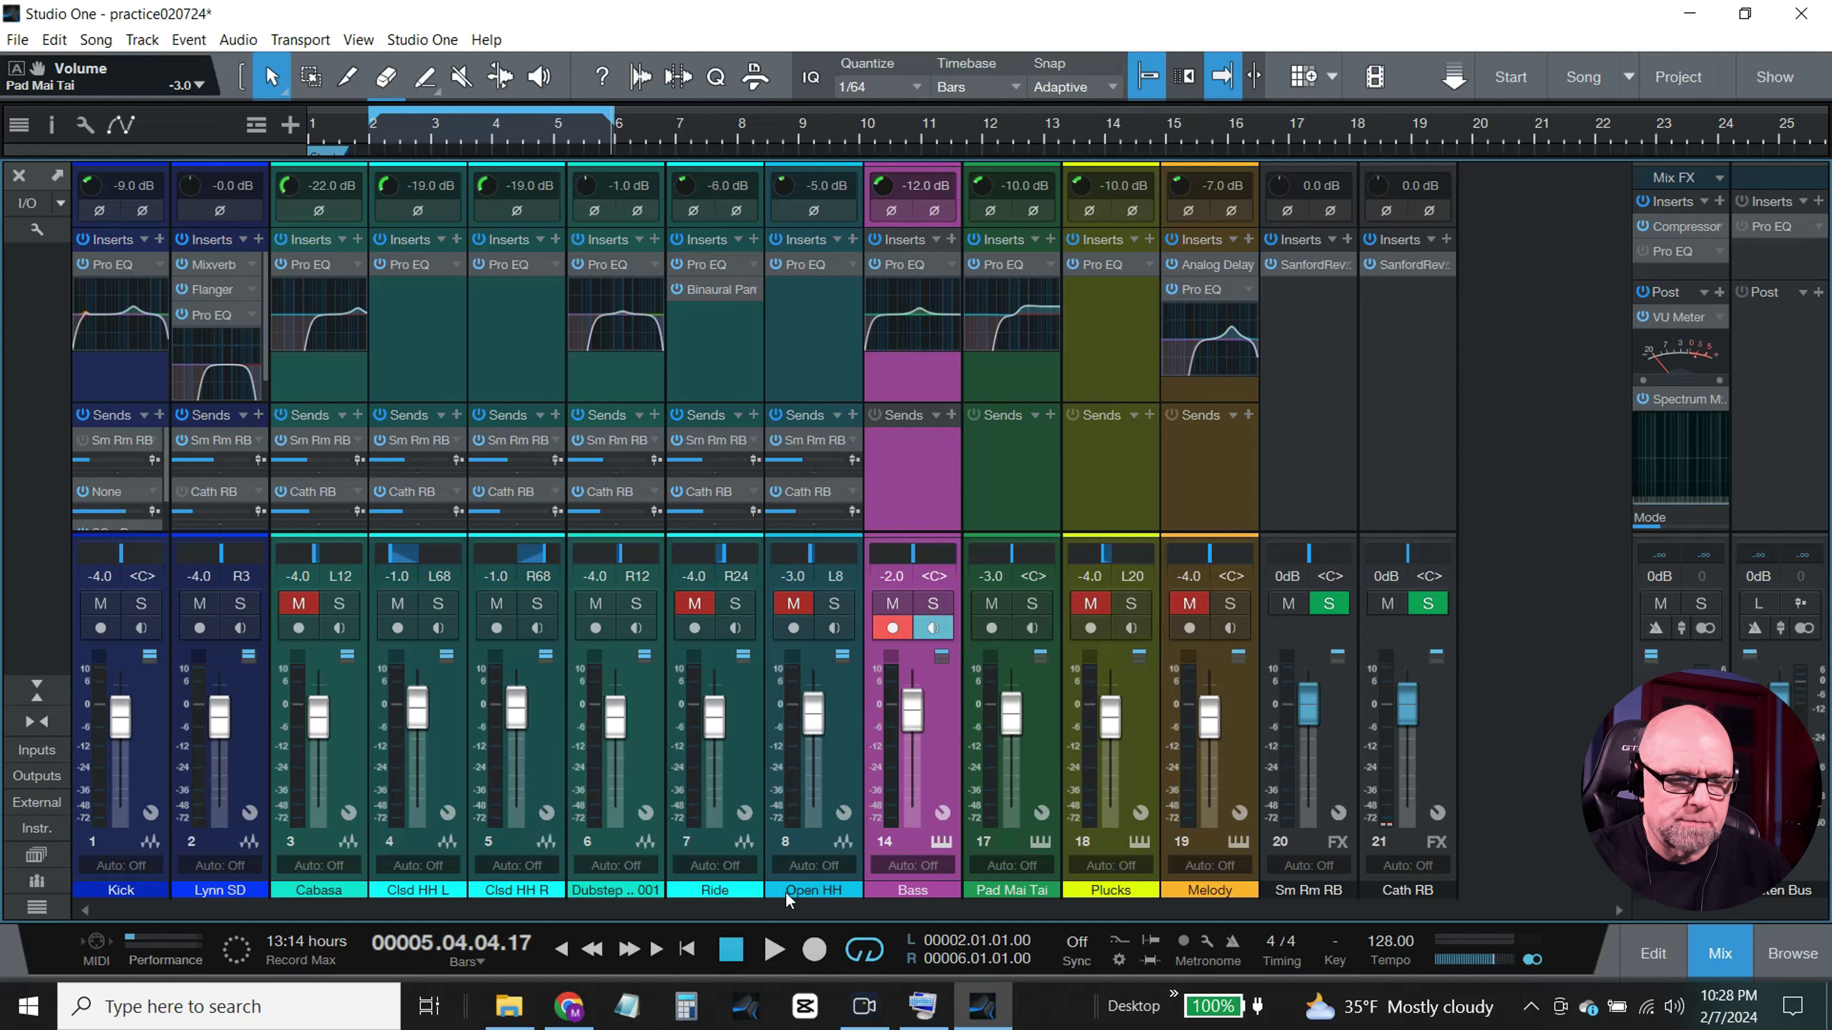
Step: Play the bass line with the unmuted drums and pad, stop after listening, and close the mixer
click(763, 961)
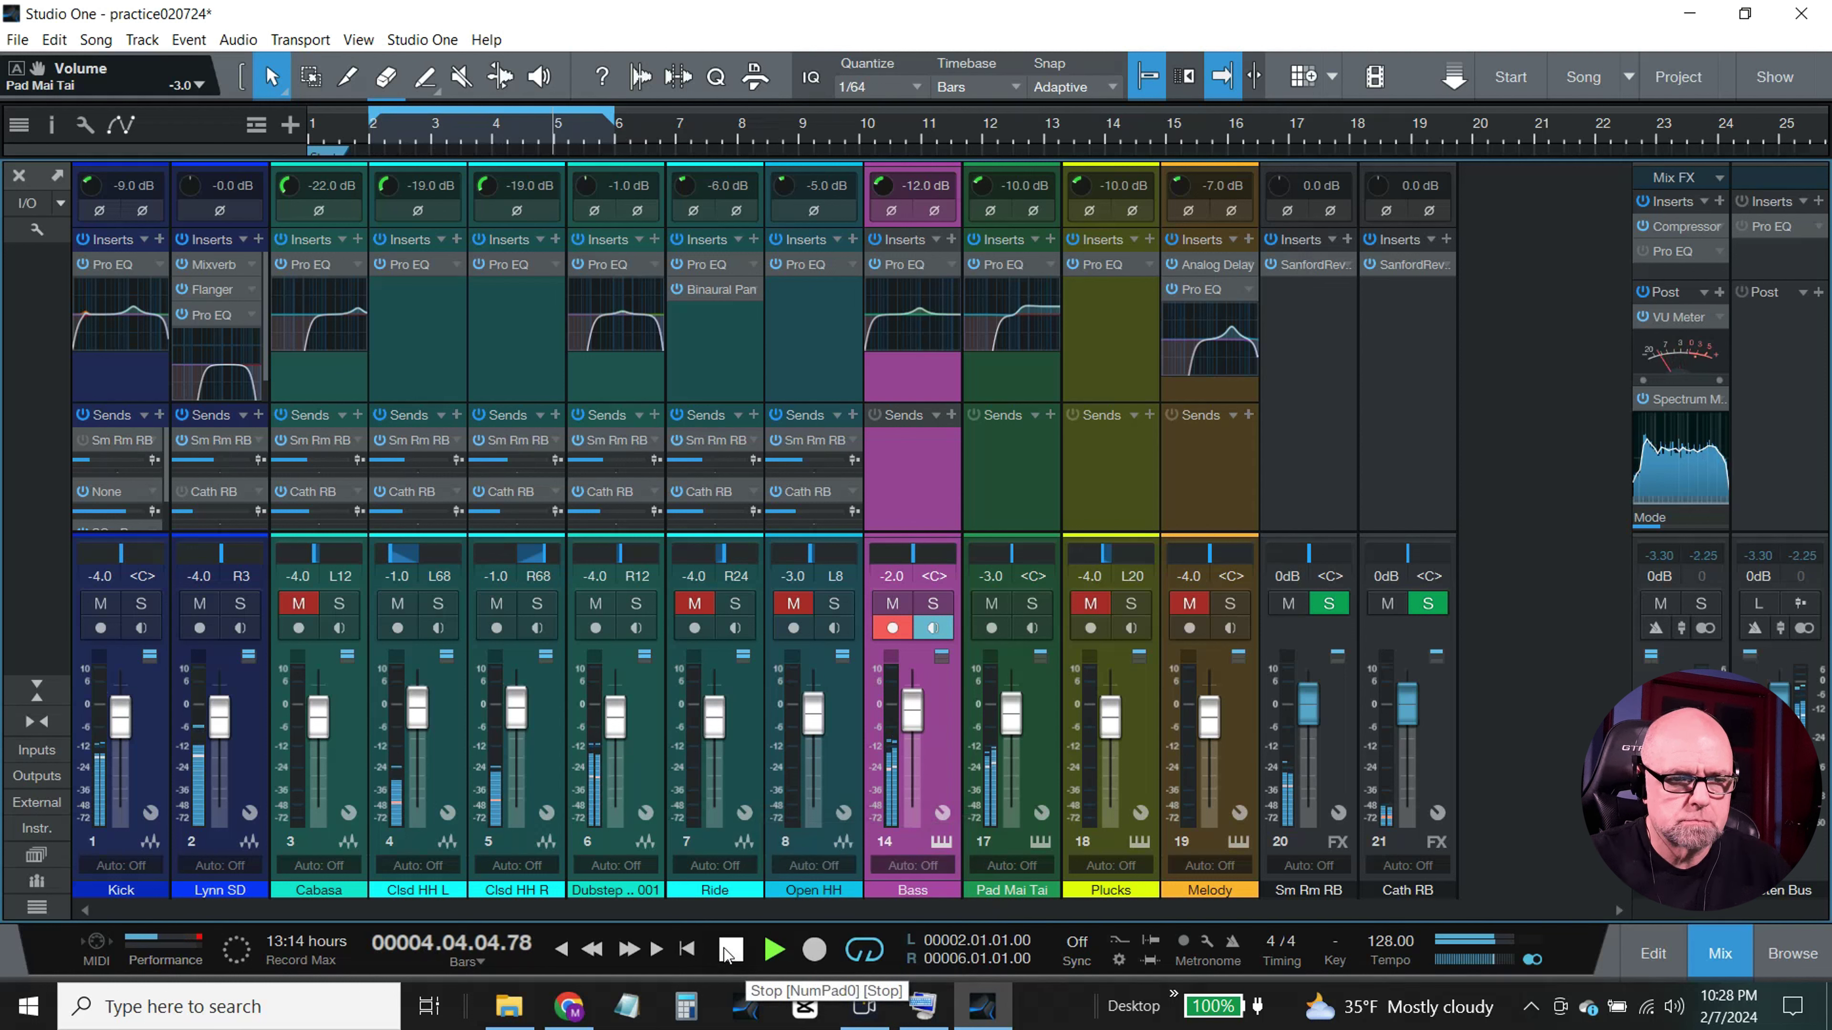
click(729, 950)
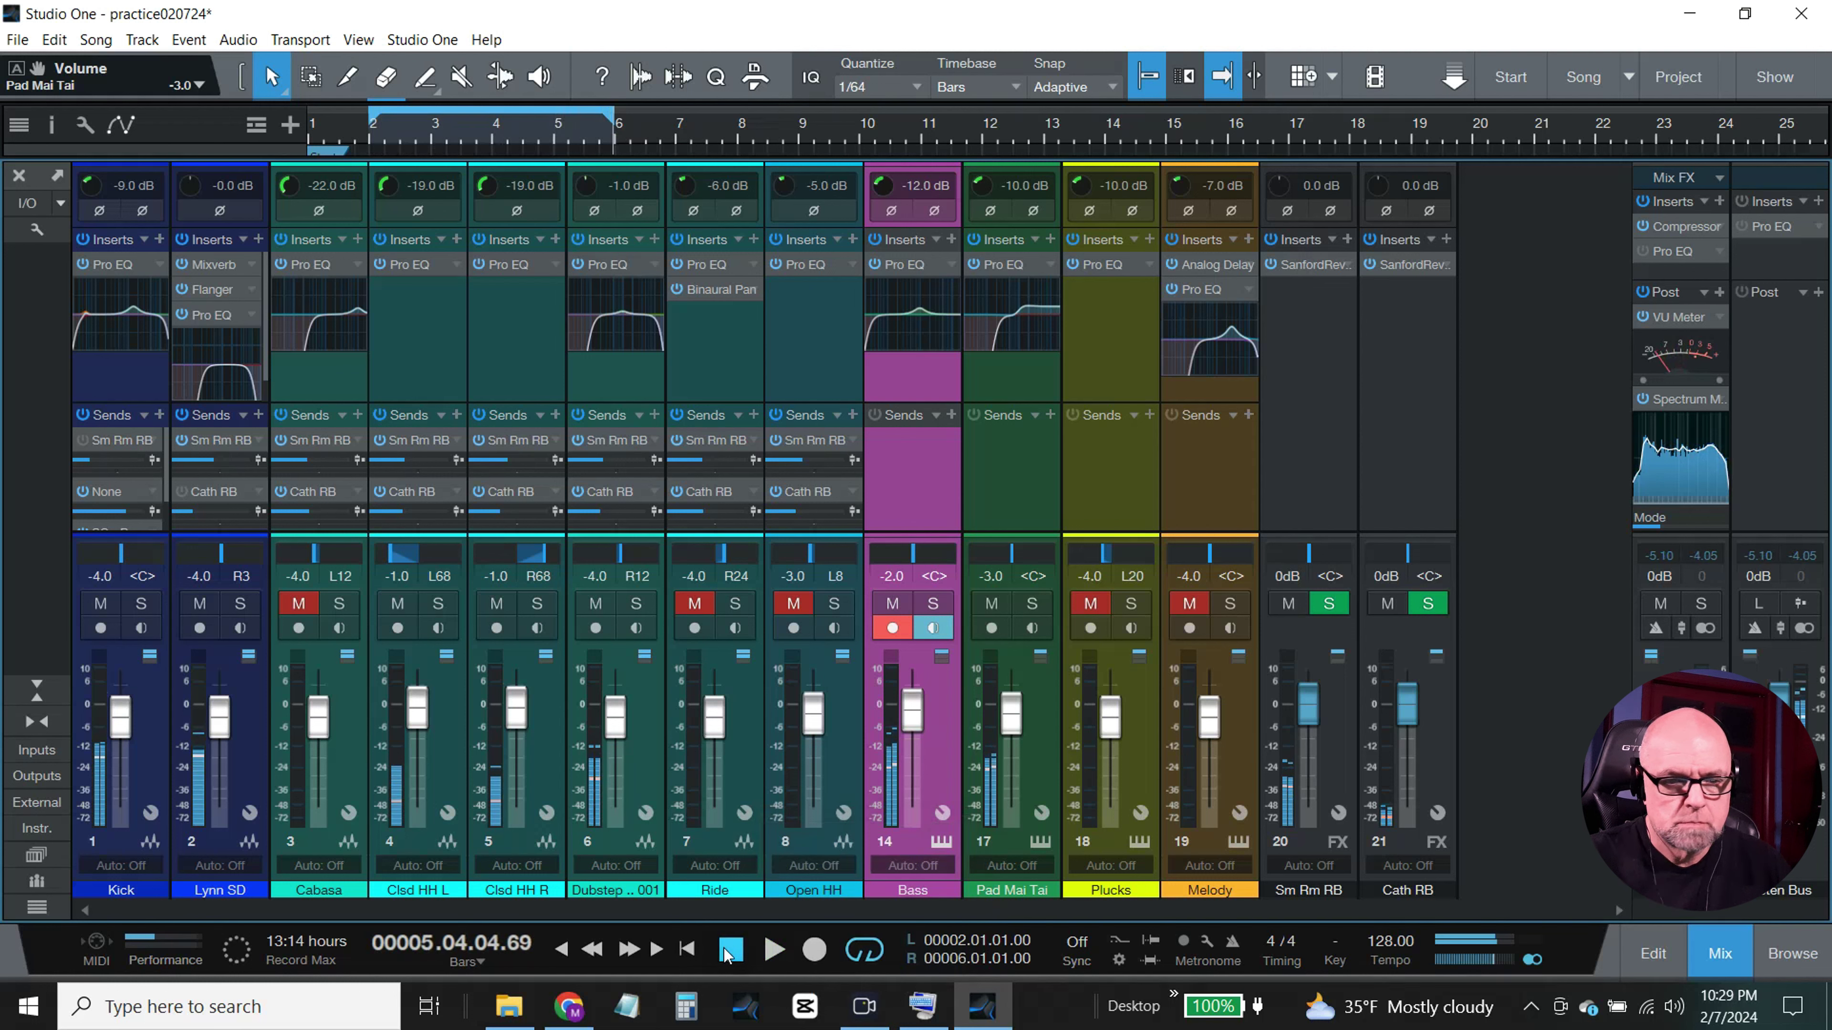
click(1719, 955)
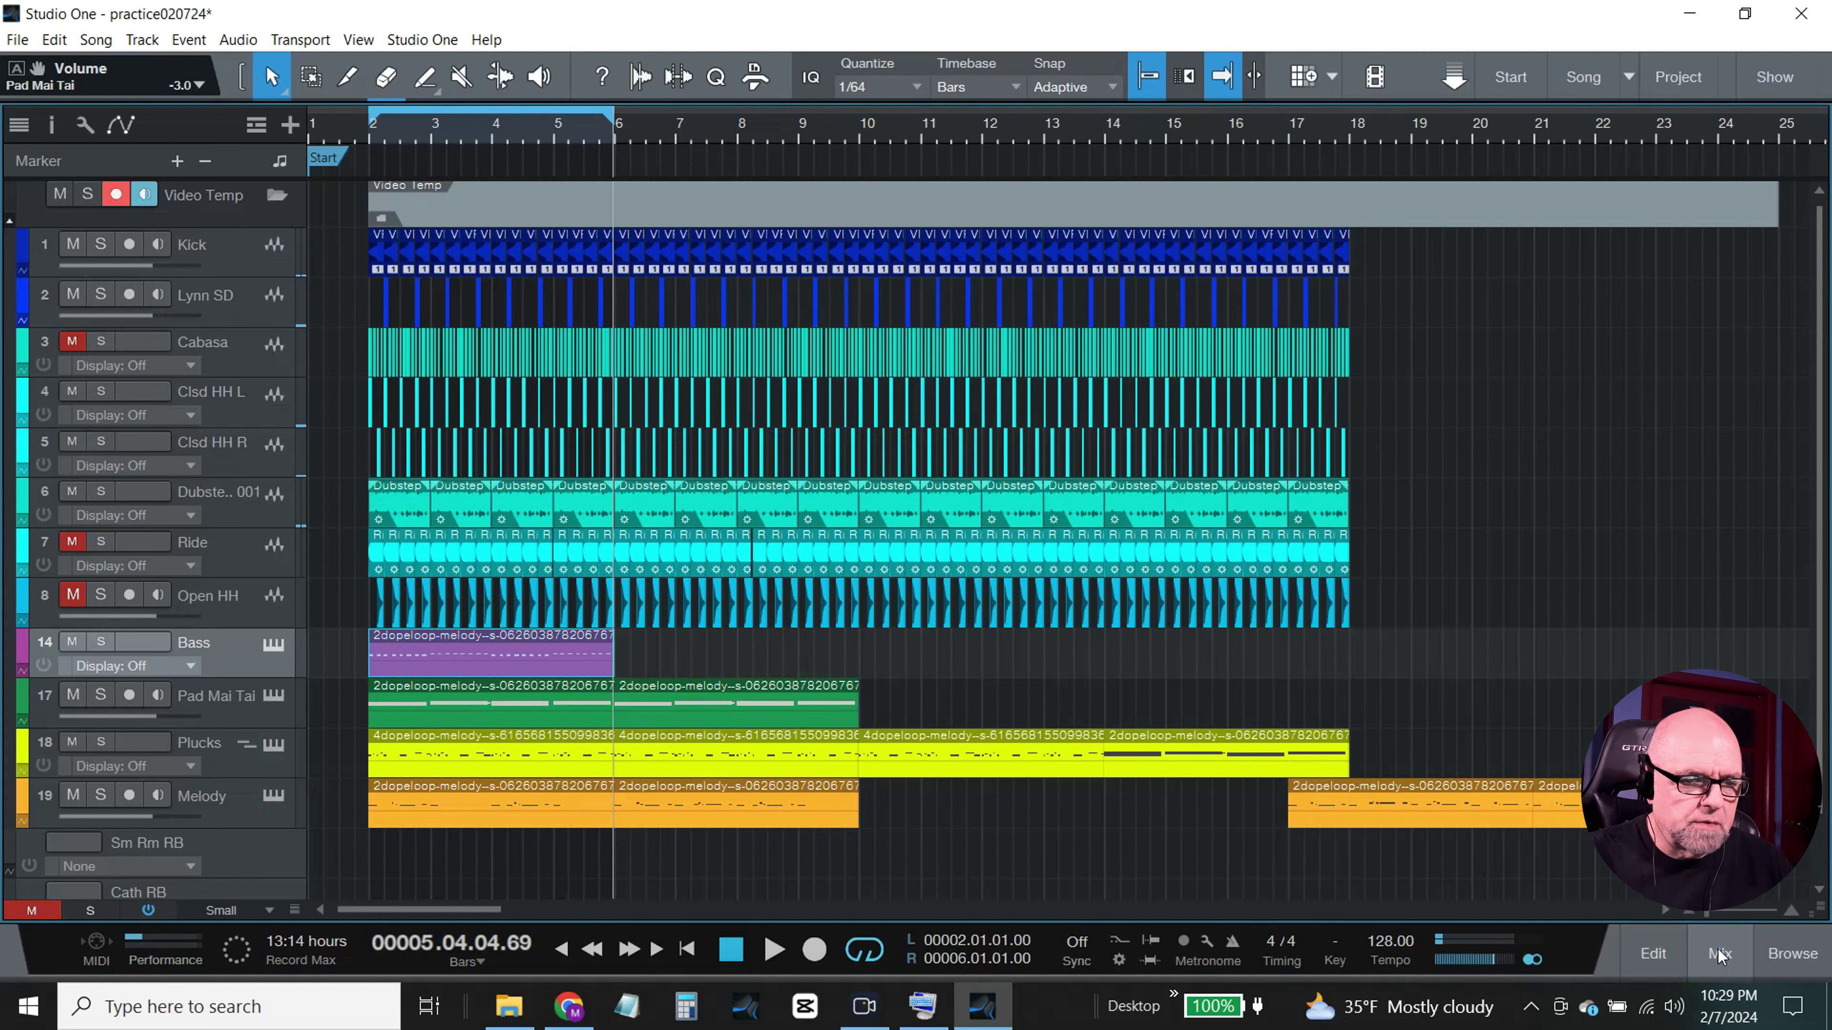
Step: Duplicate all the bass notes and move the copies into the gaps, a quarter of a beat after the originals
double_click(551, 653)
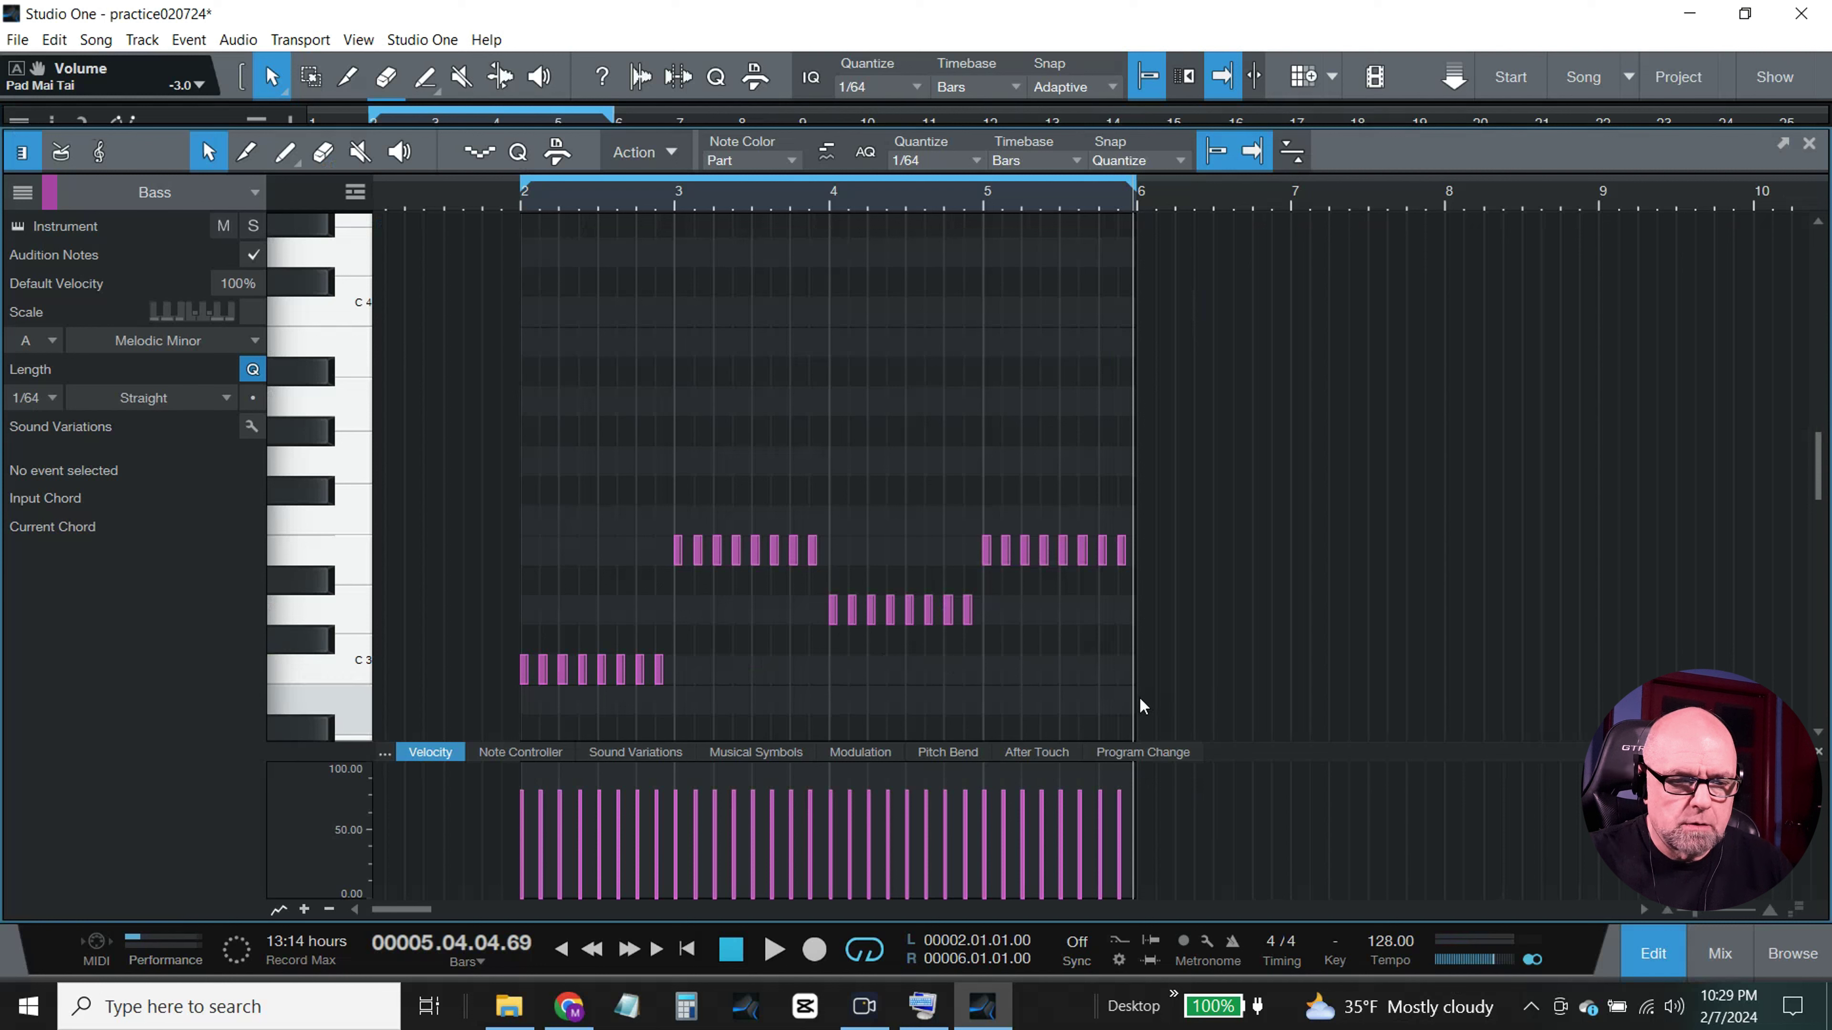
drag(1140, 698, 510, 472)
key(ctrl+d)
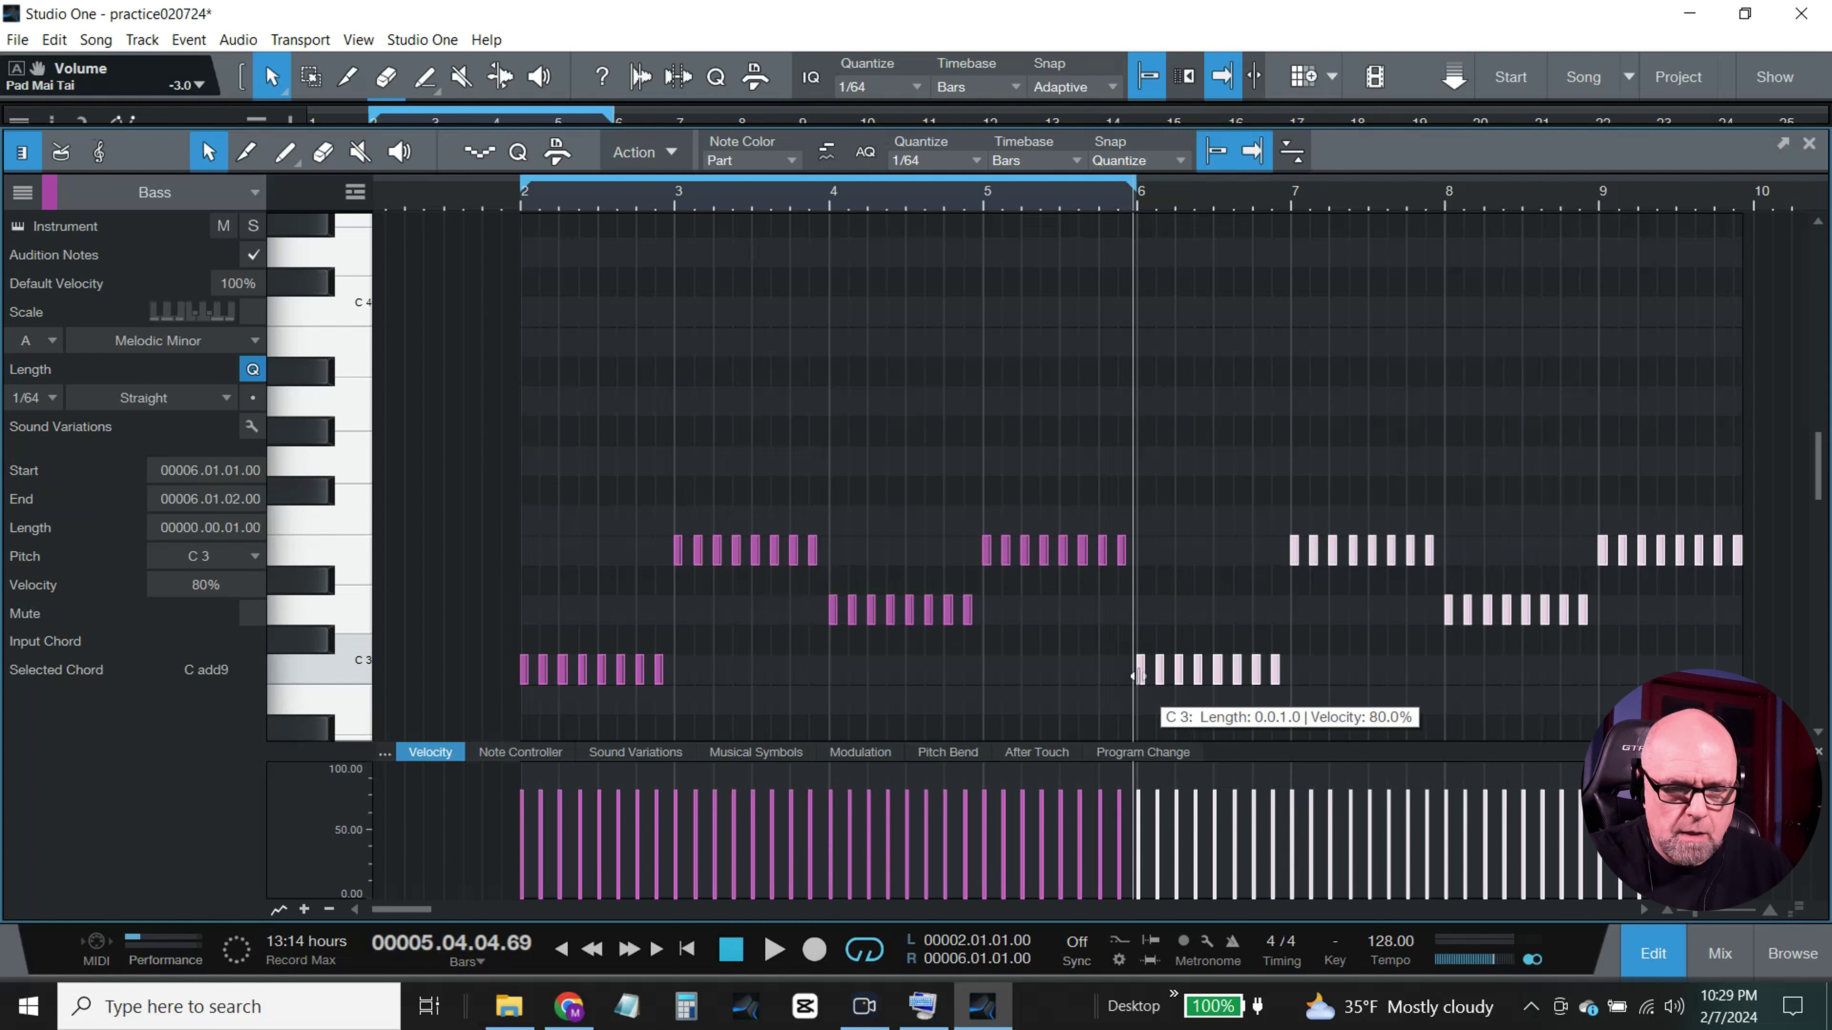
drag(1141, 682, 537, 678)
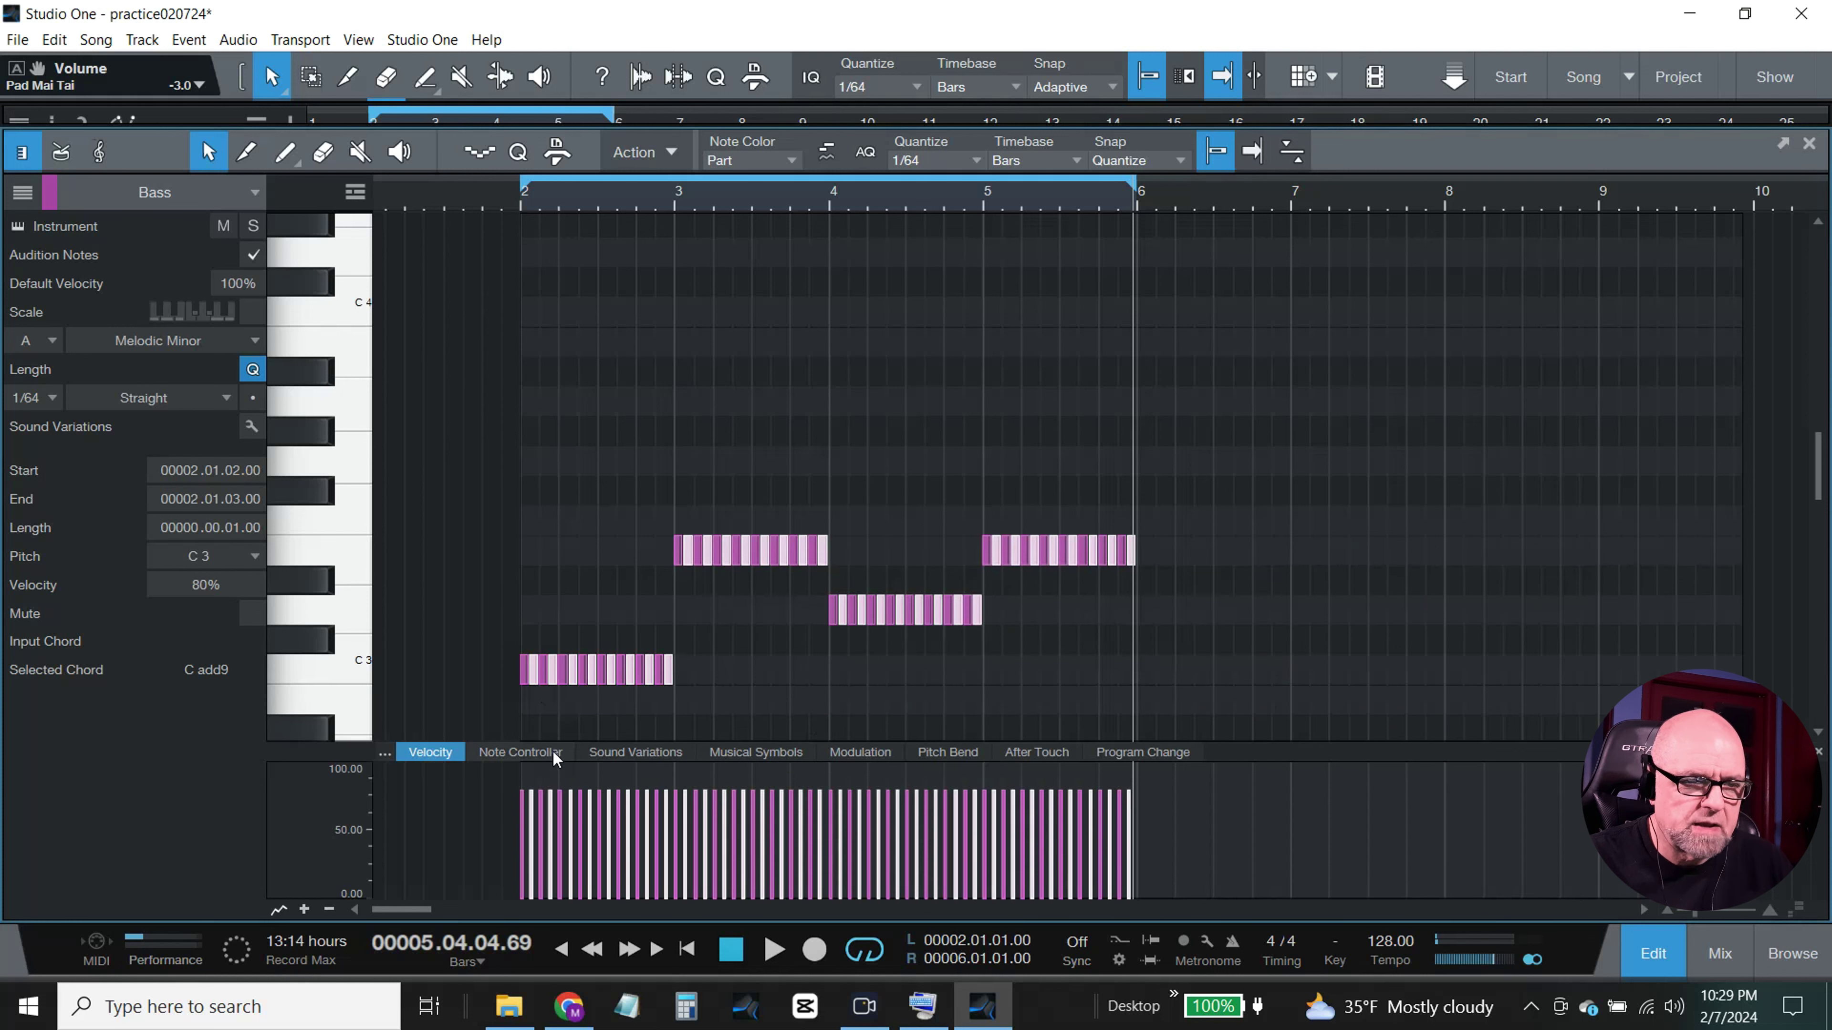
Step: Play the doubled bass pattern from bar 2, set the Bass channel volume to -1 dB in the mixer during playback, and stop
click(525, 209)
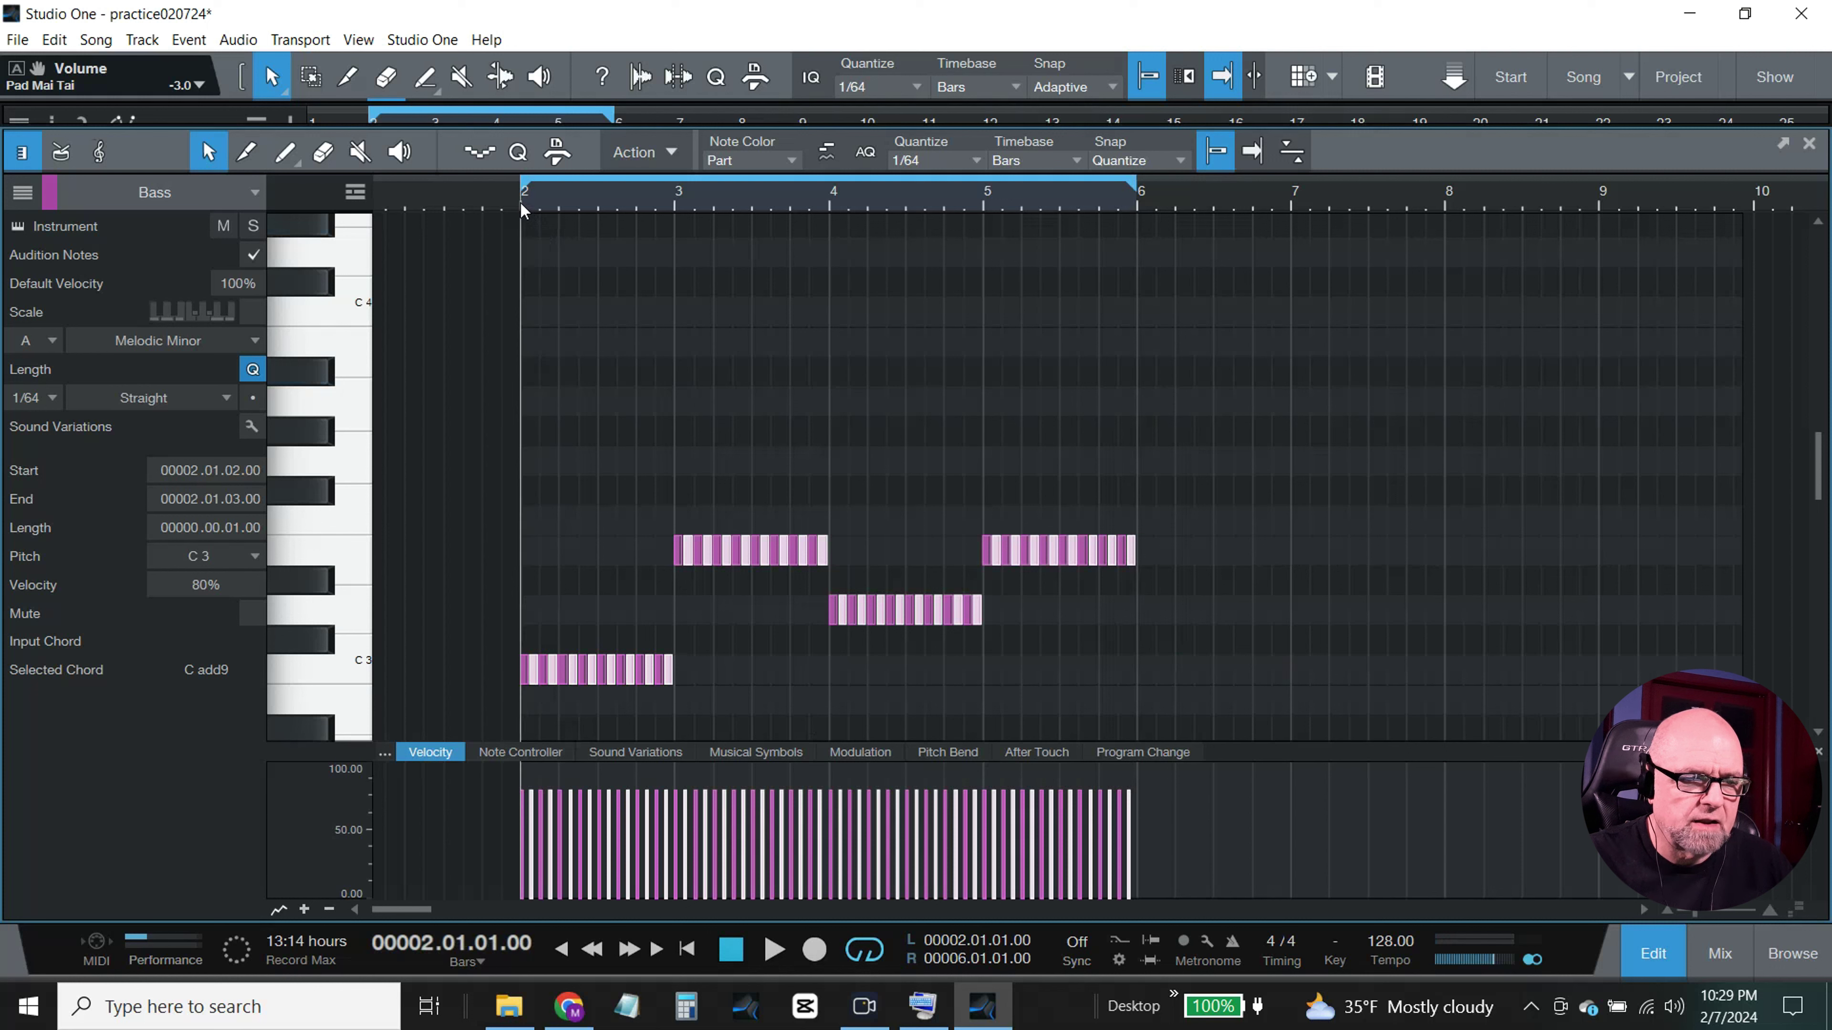
key(space)
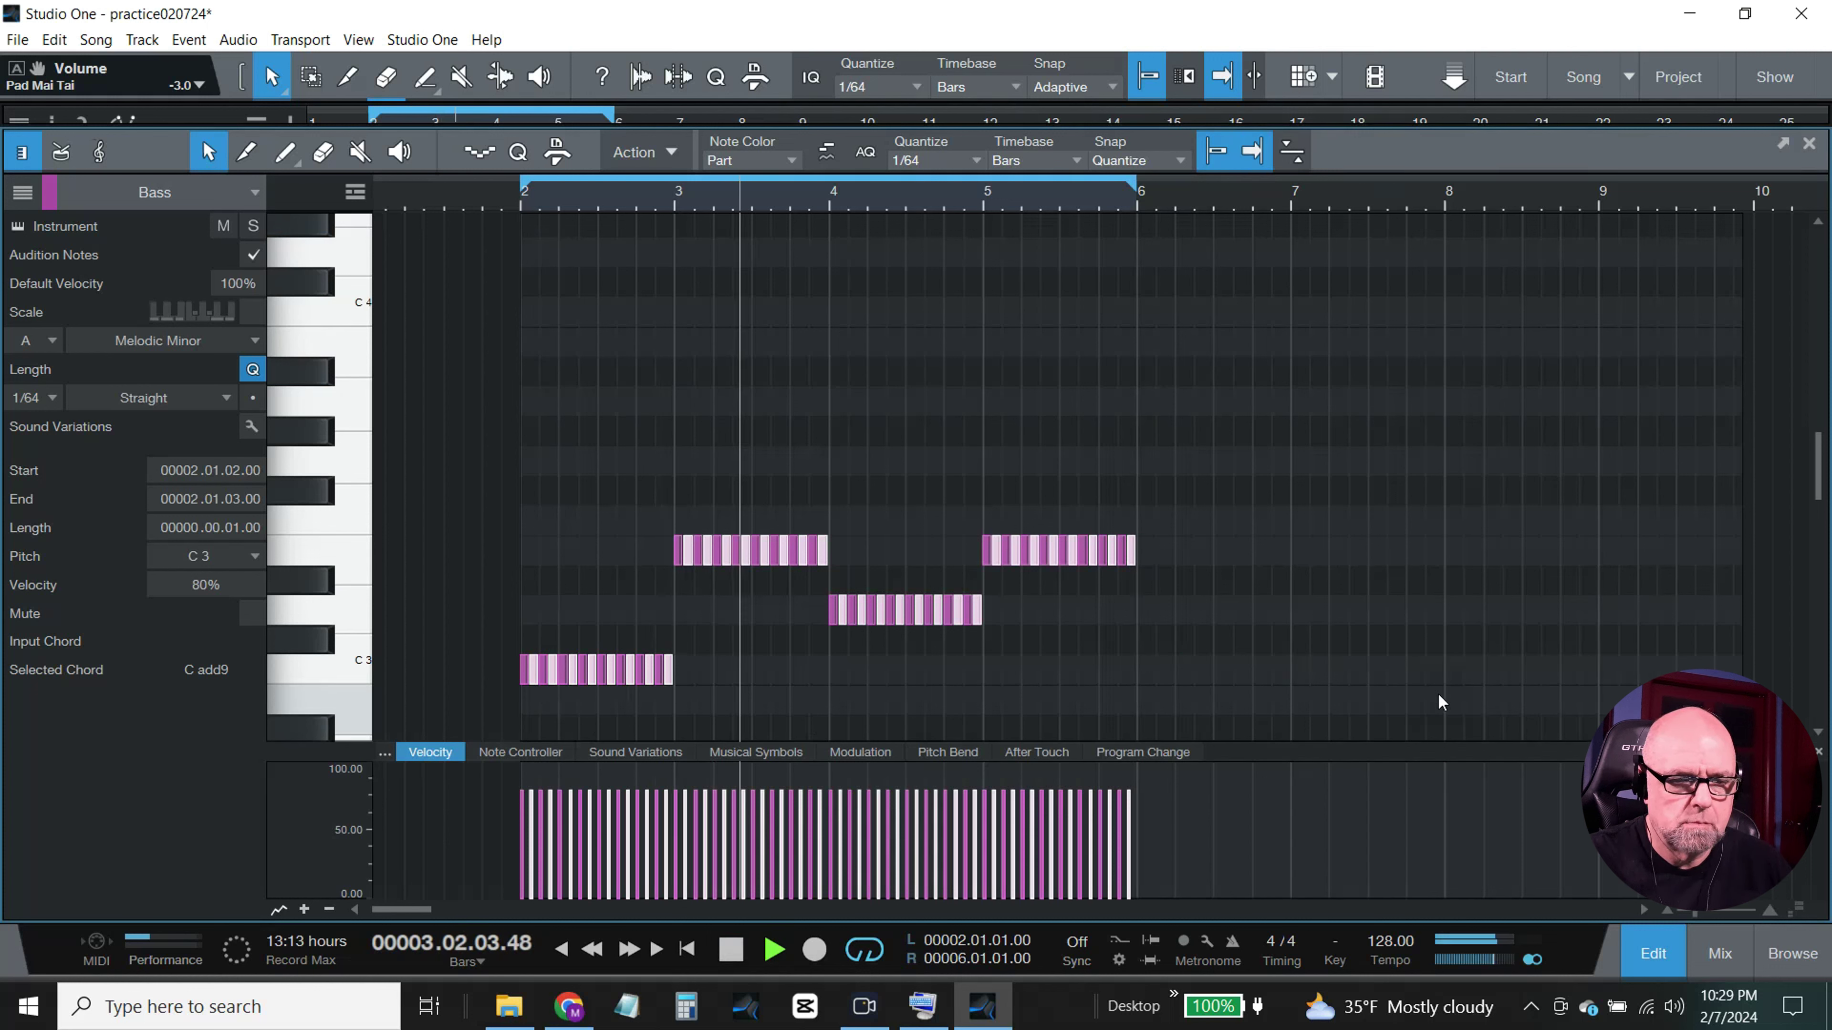
click(1720, 953)
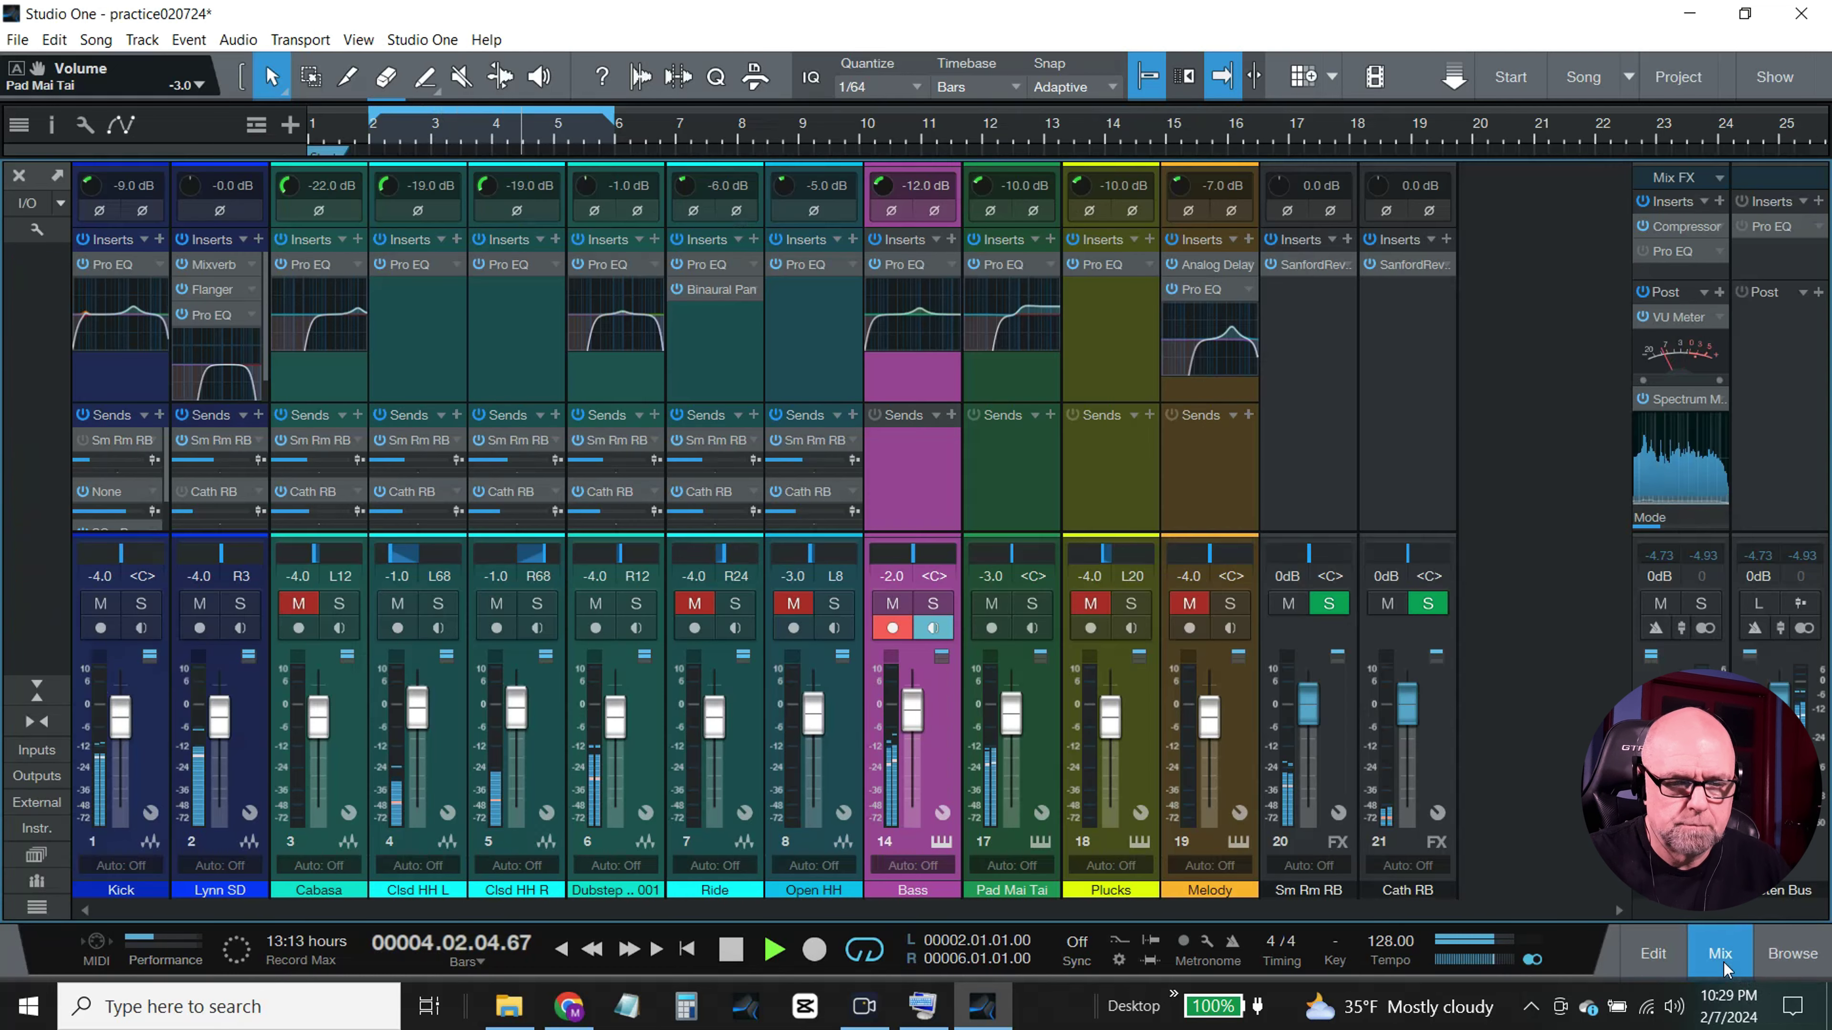
click(892, 576)
text(-1)
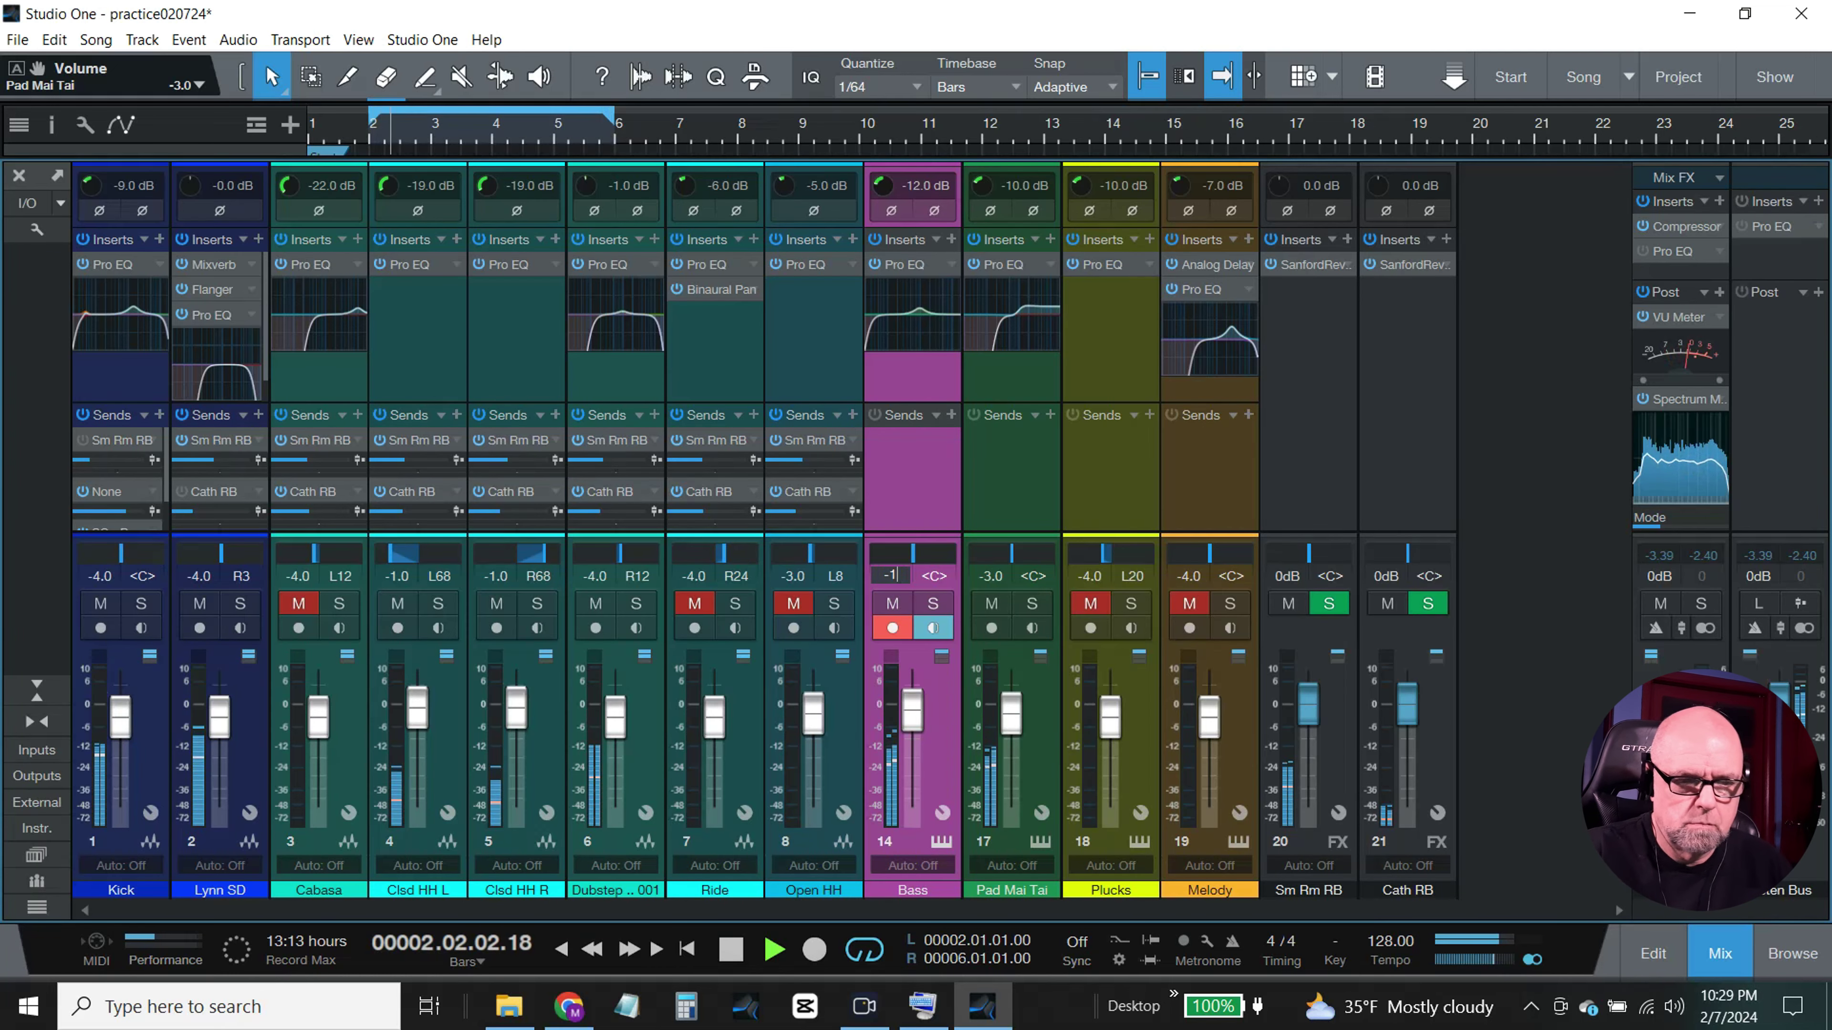
key(Return)
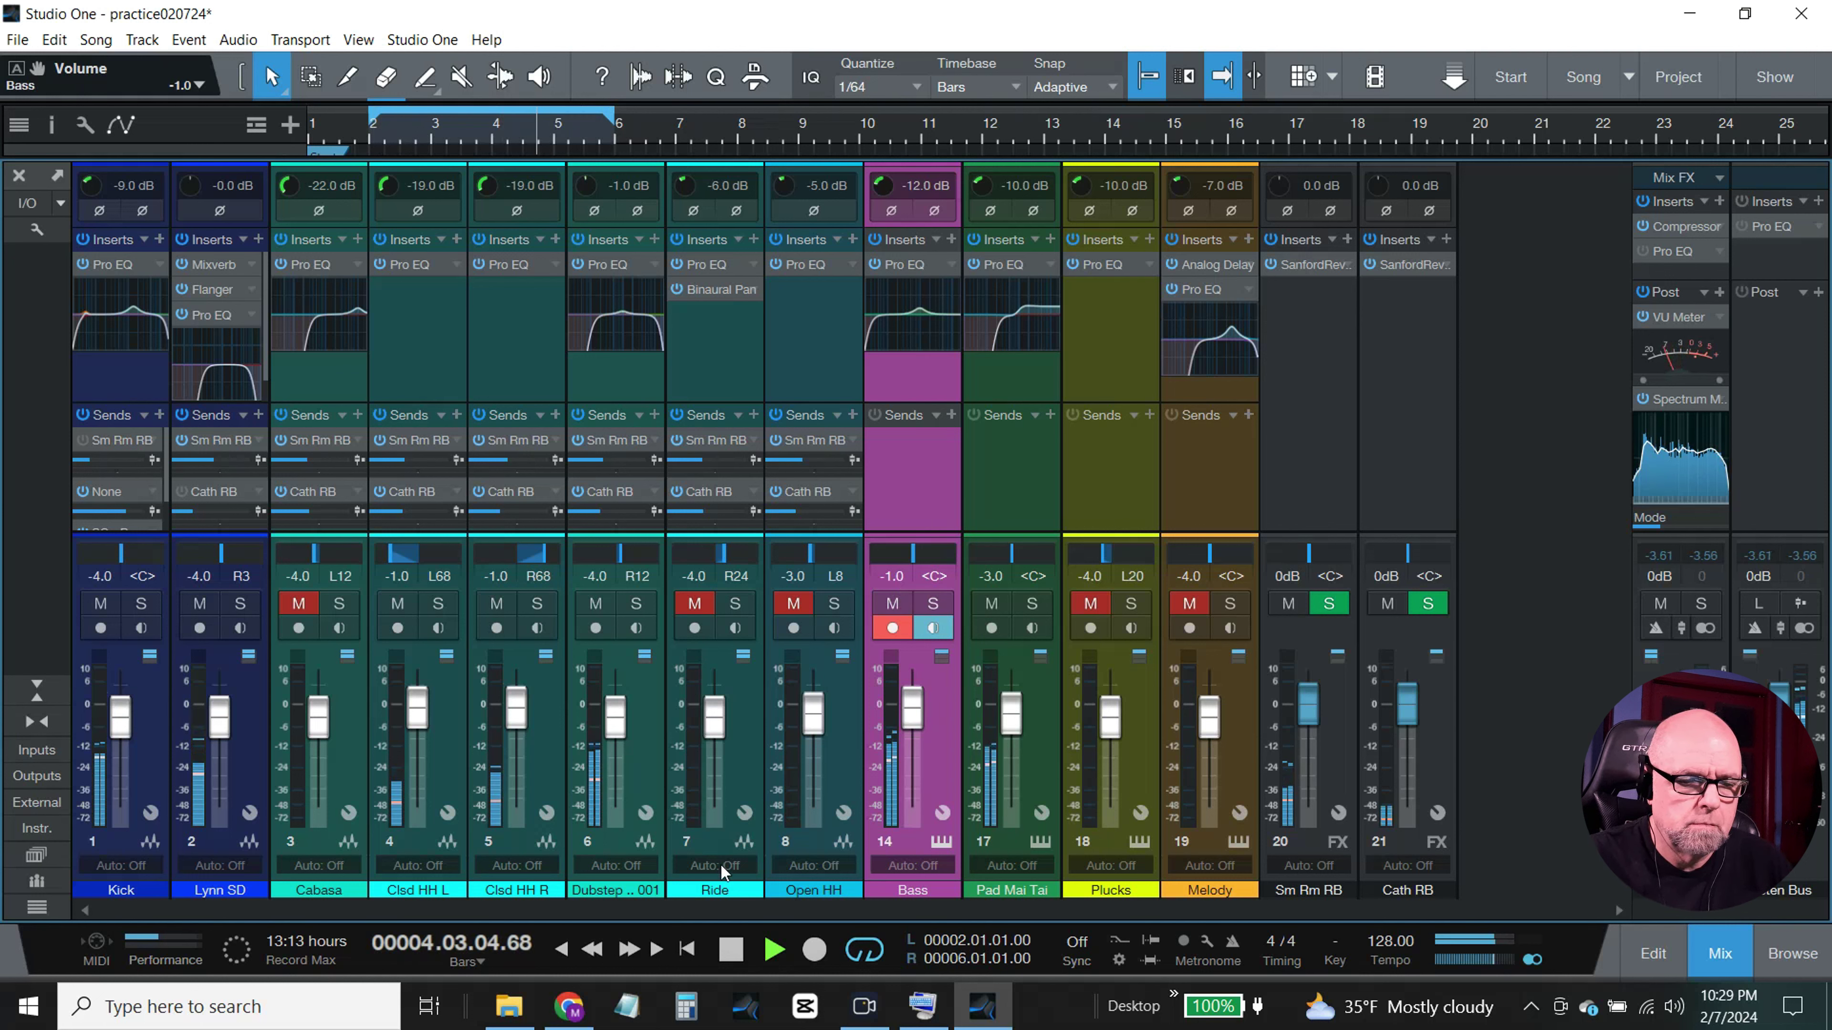
click(731, 950)
click(1719, 954)
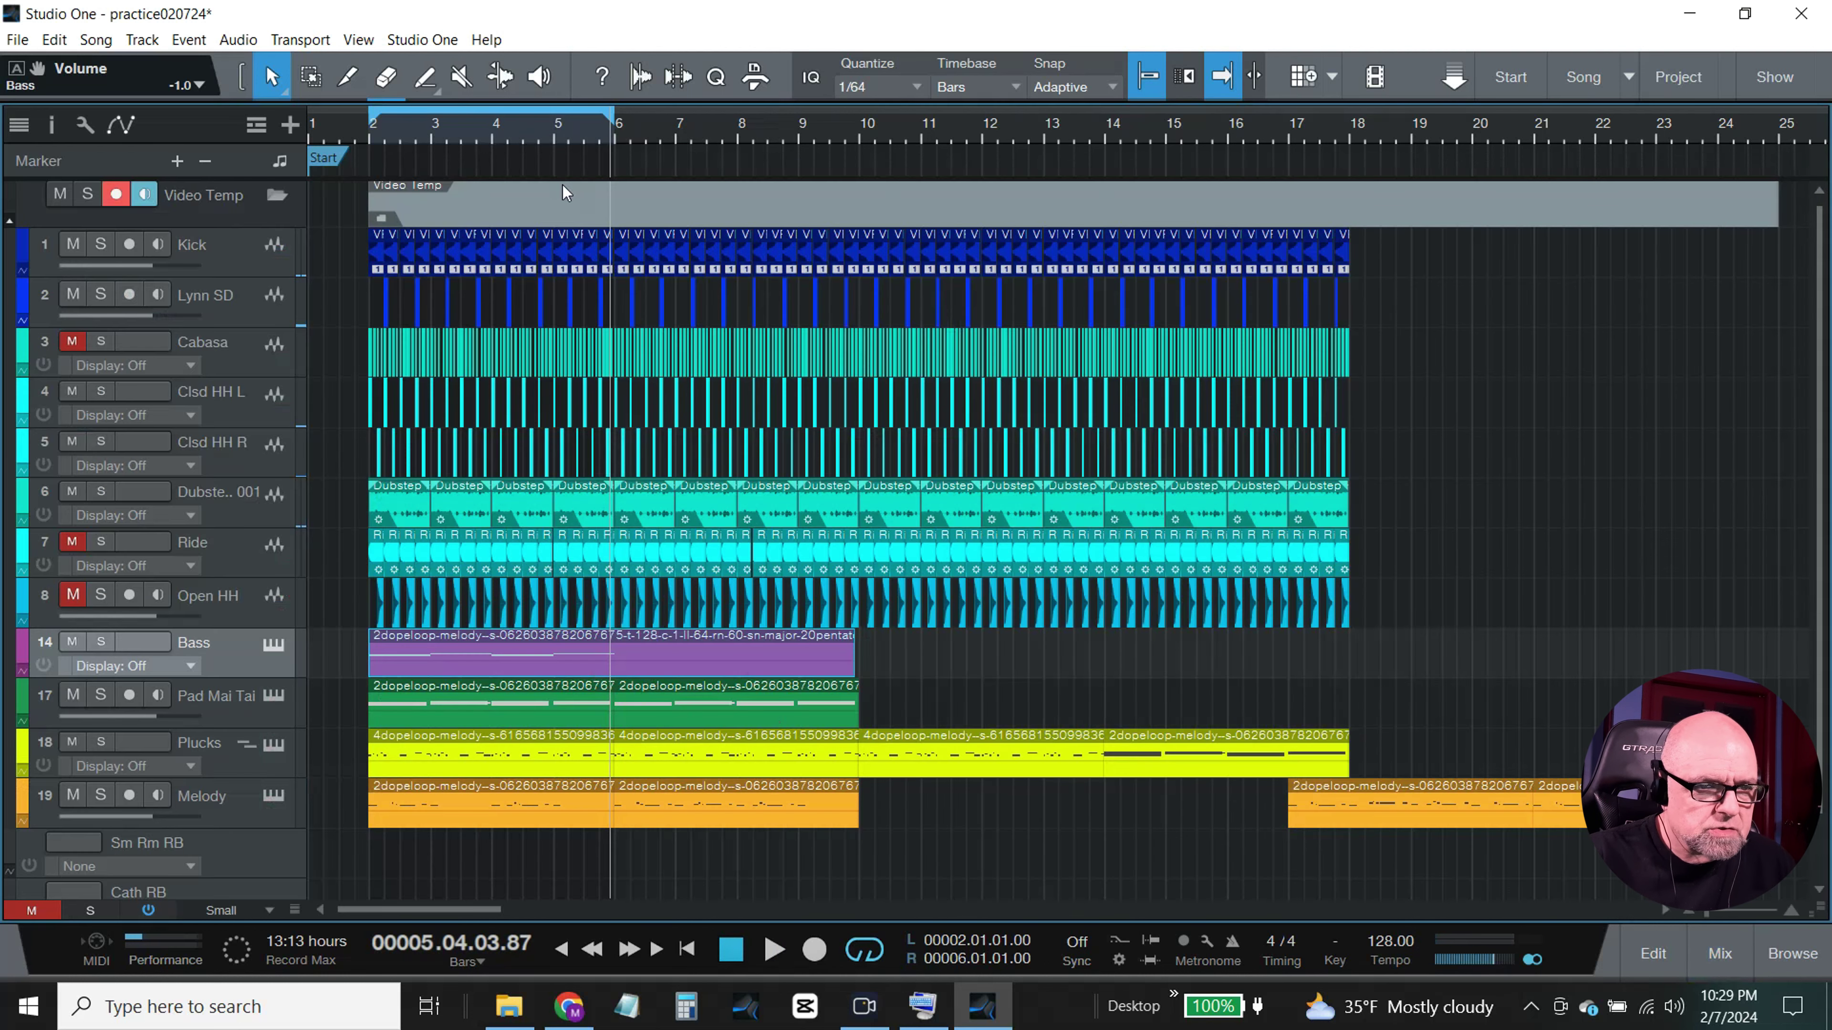
Step: Shorten the extended Bass clip to end at bar 6 again and reopen it for note editing
click(617, 141)
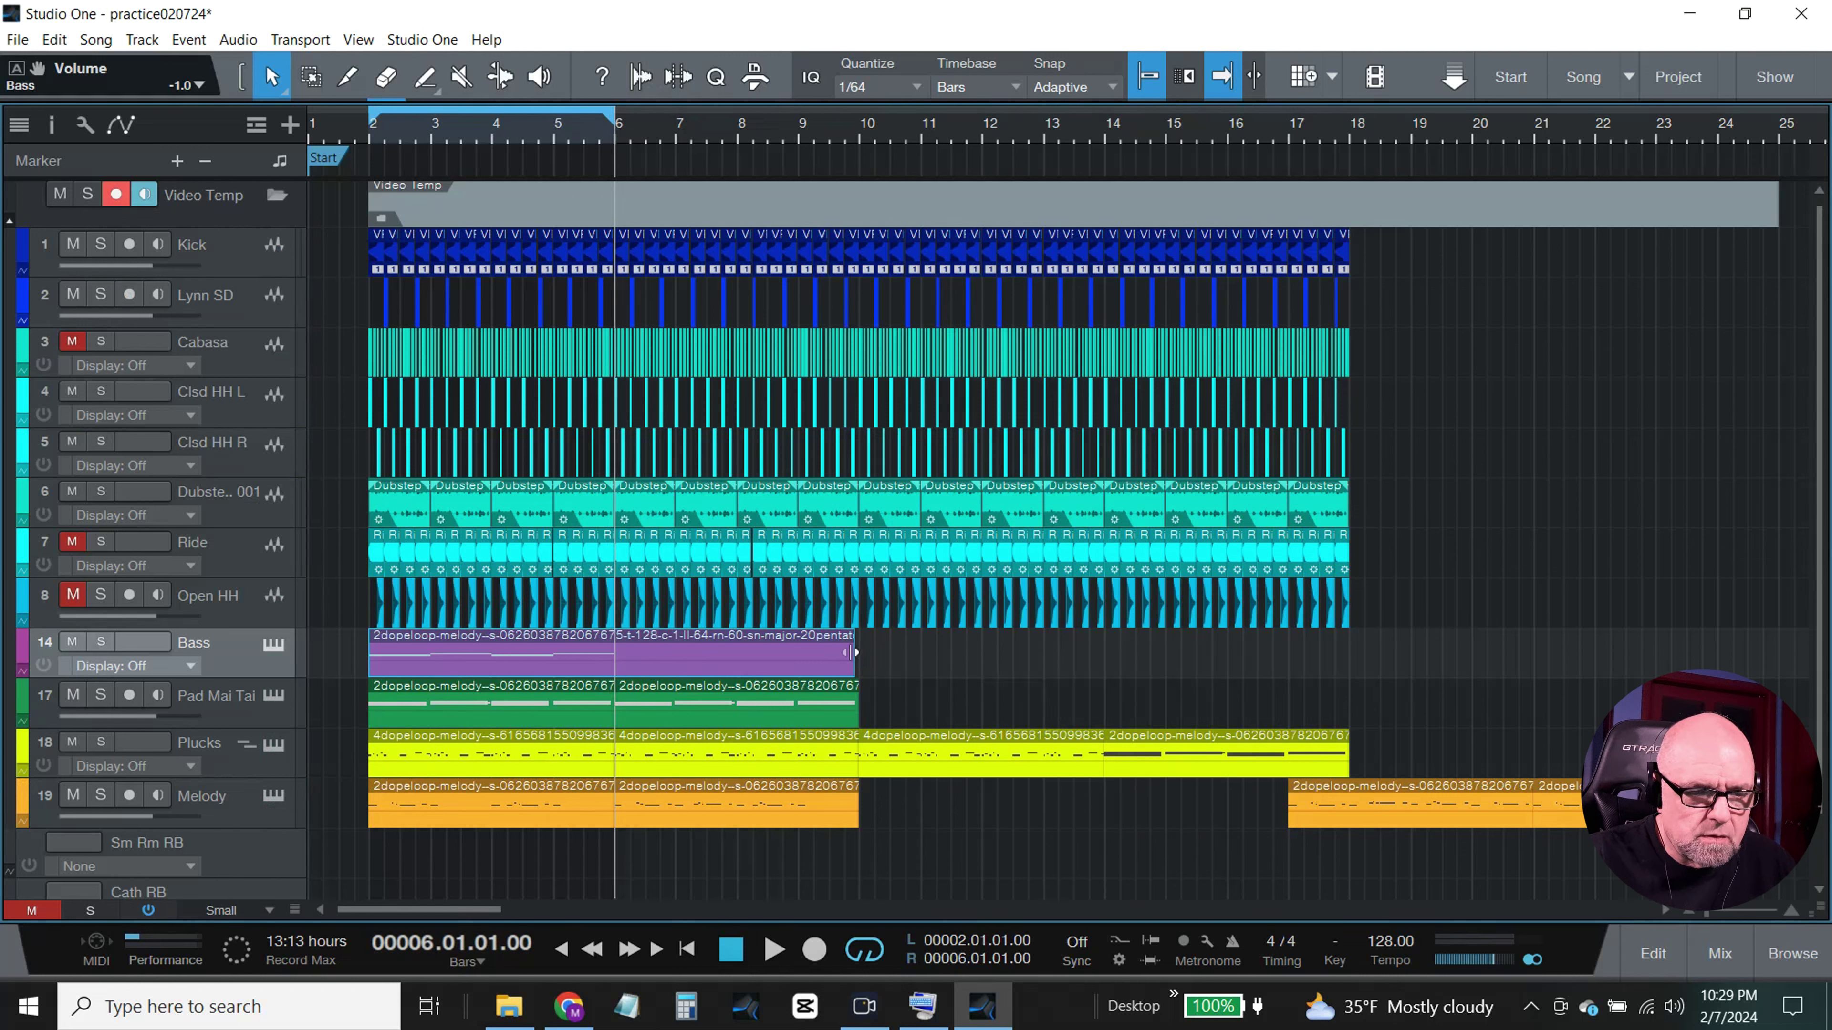
drag(851, 653, 612, 678)
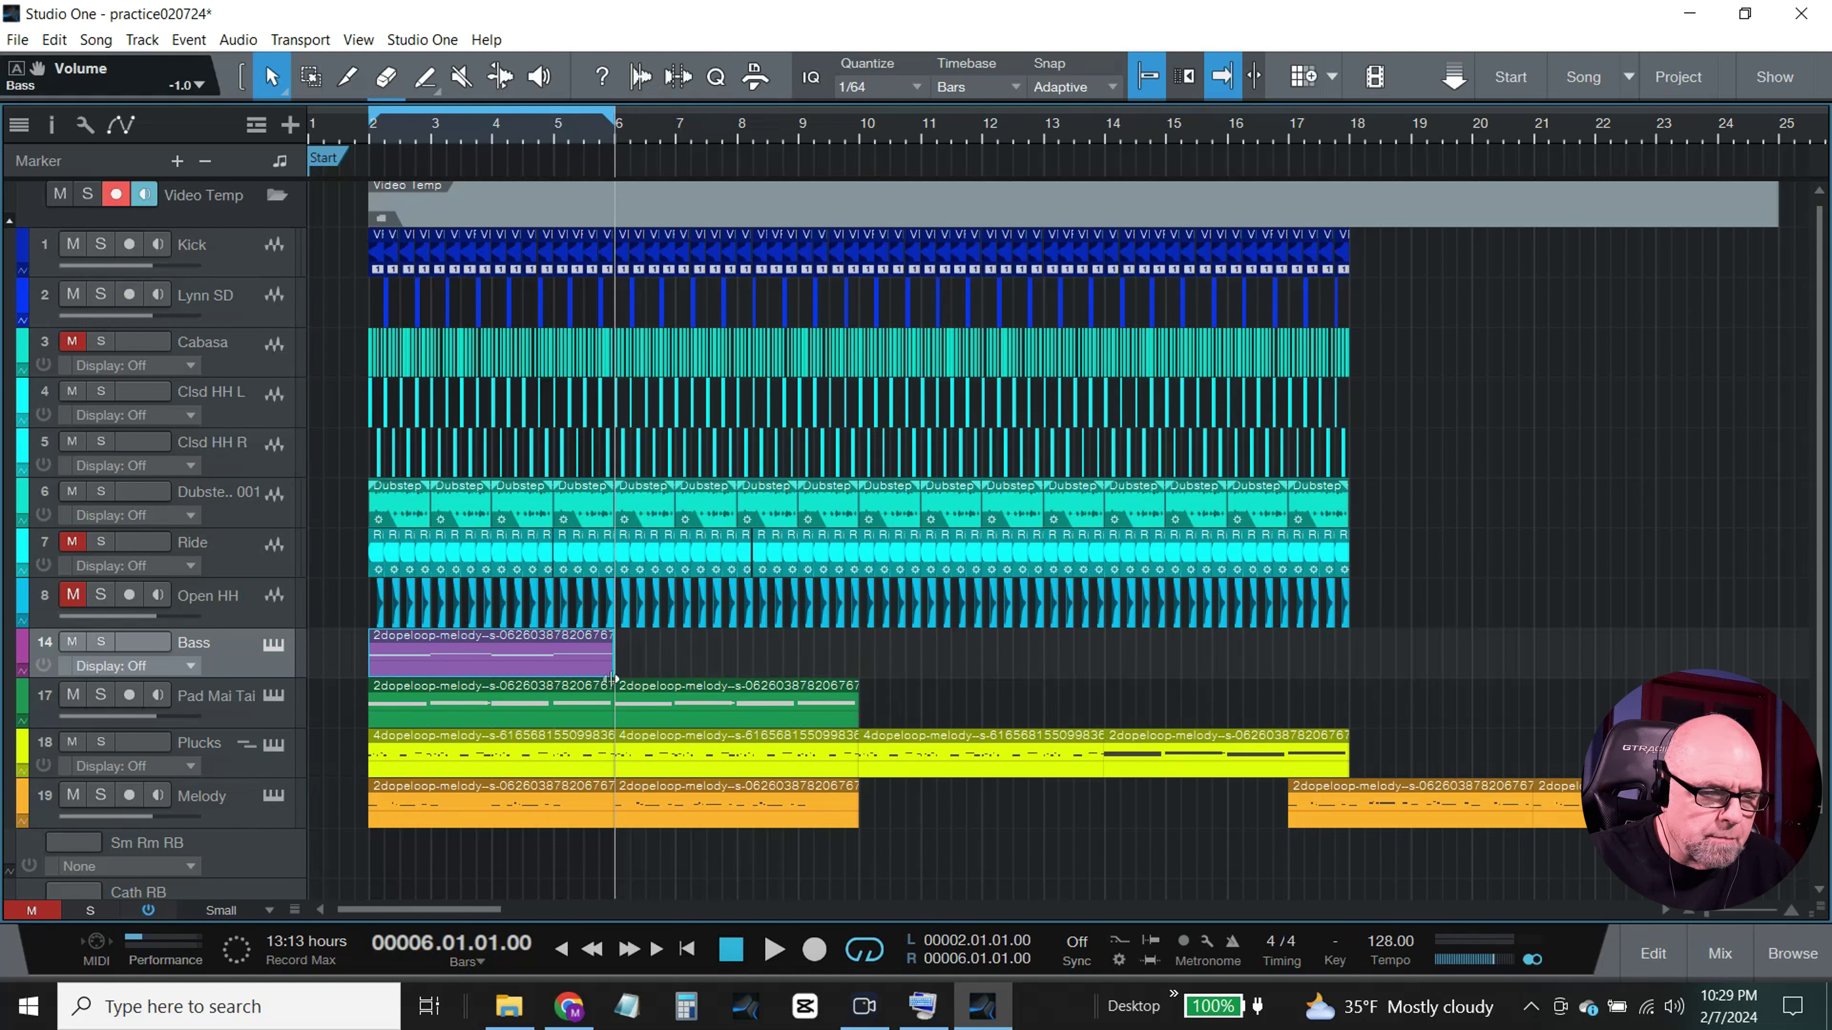
double_click(583, 665)
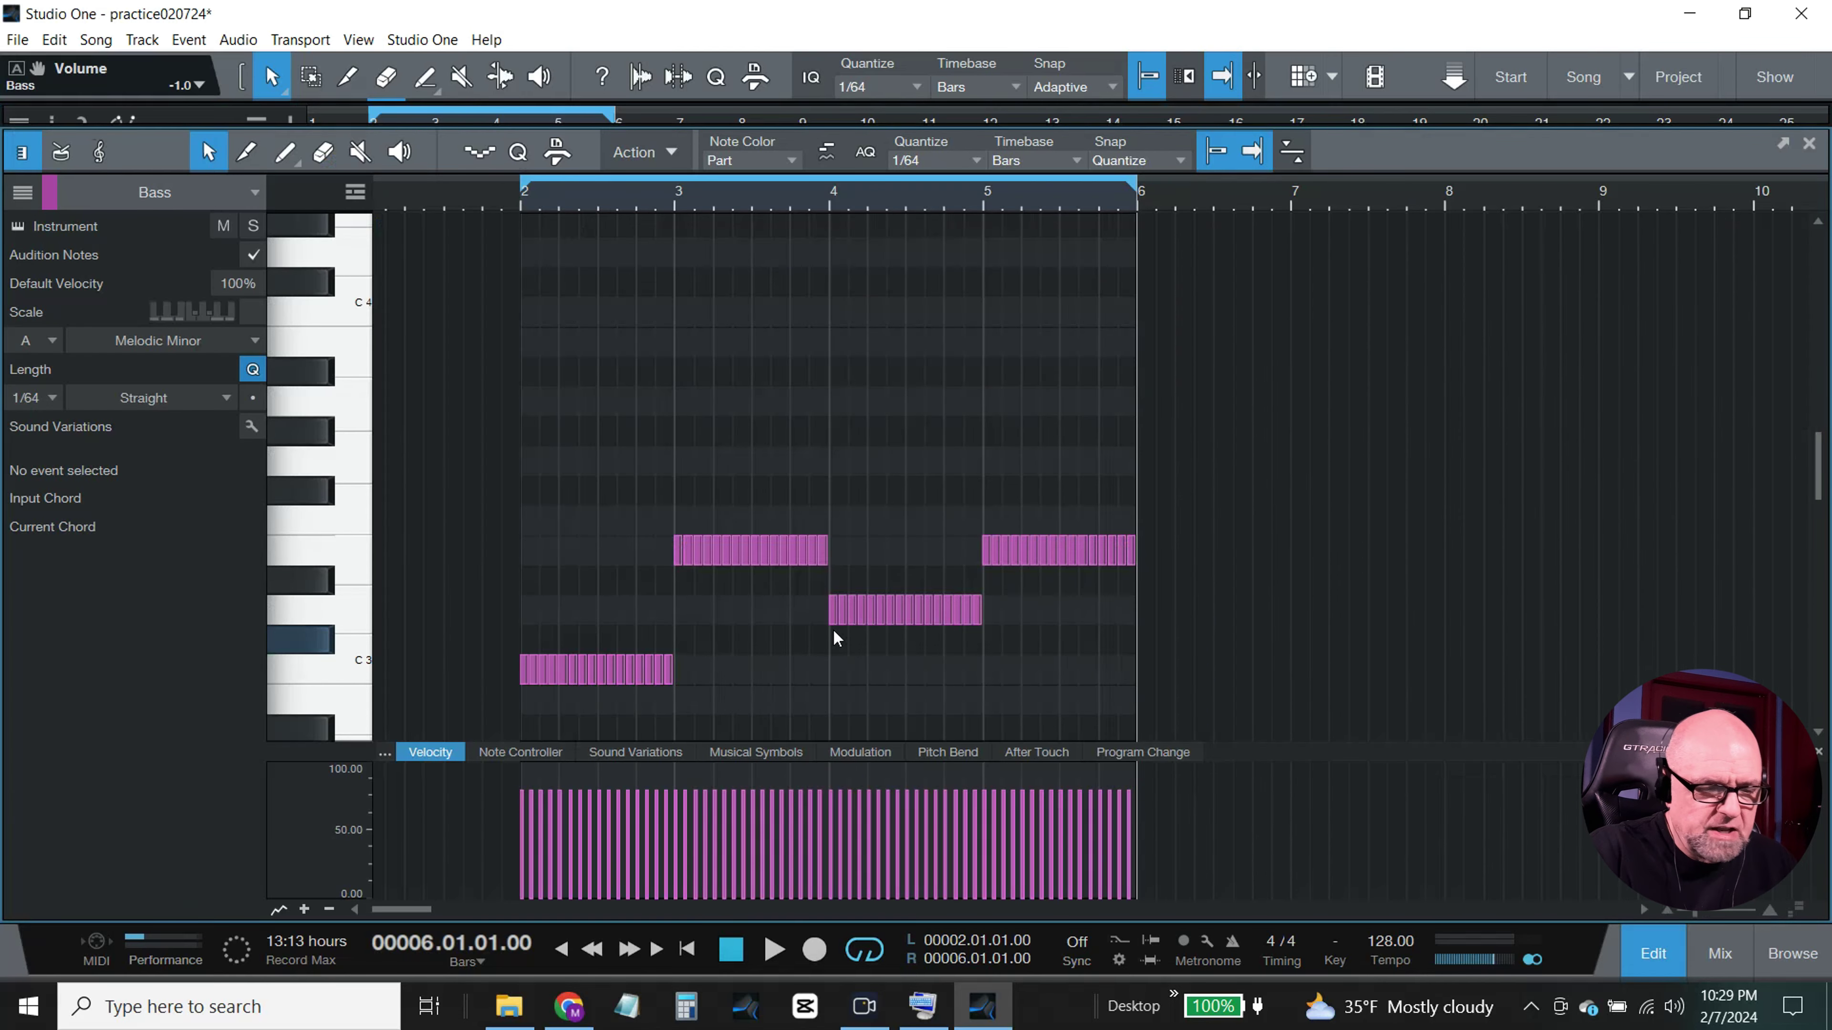
key(e)
key(e)
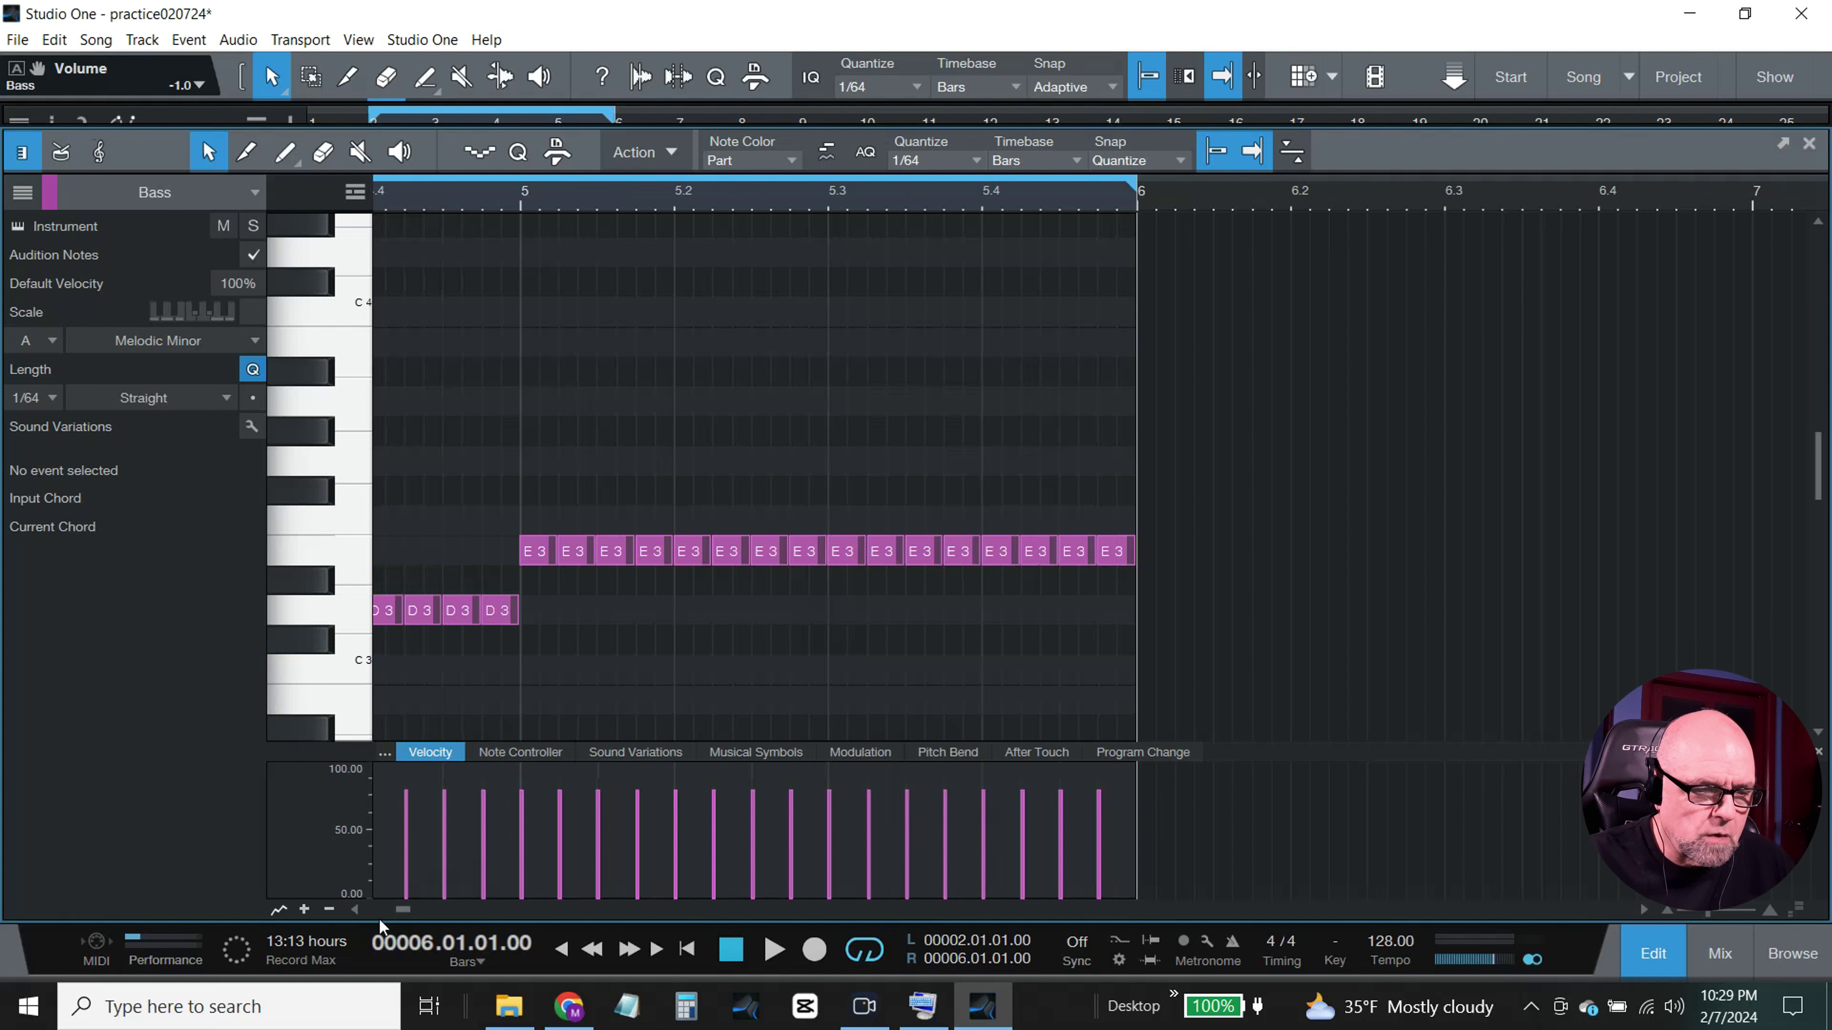
key(w)
key(w)
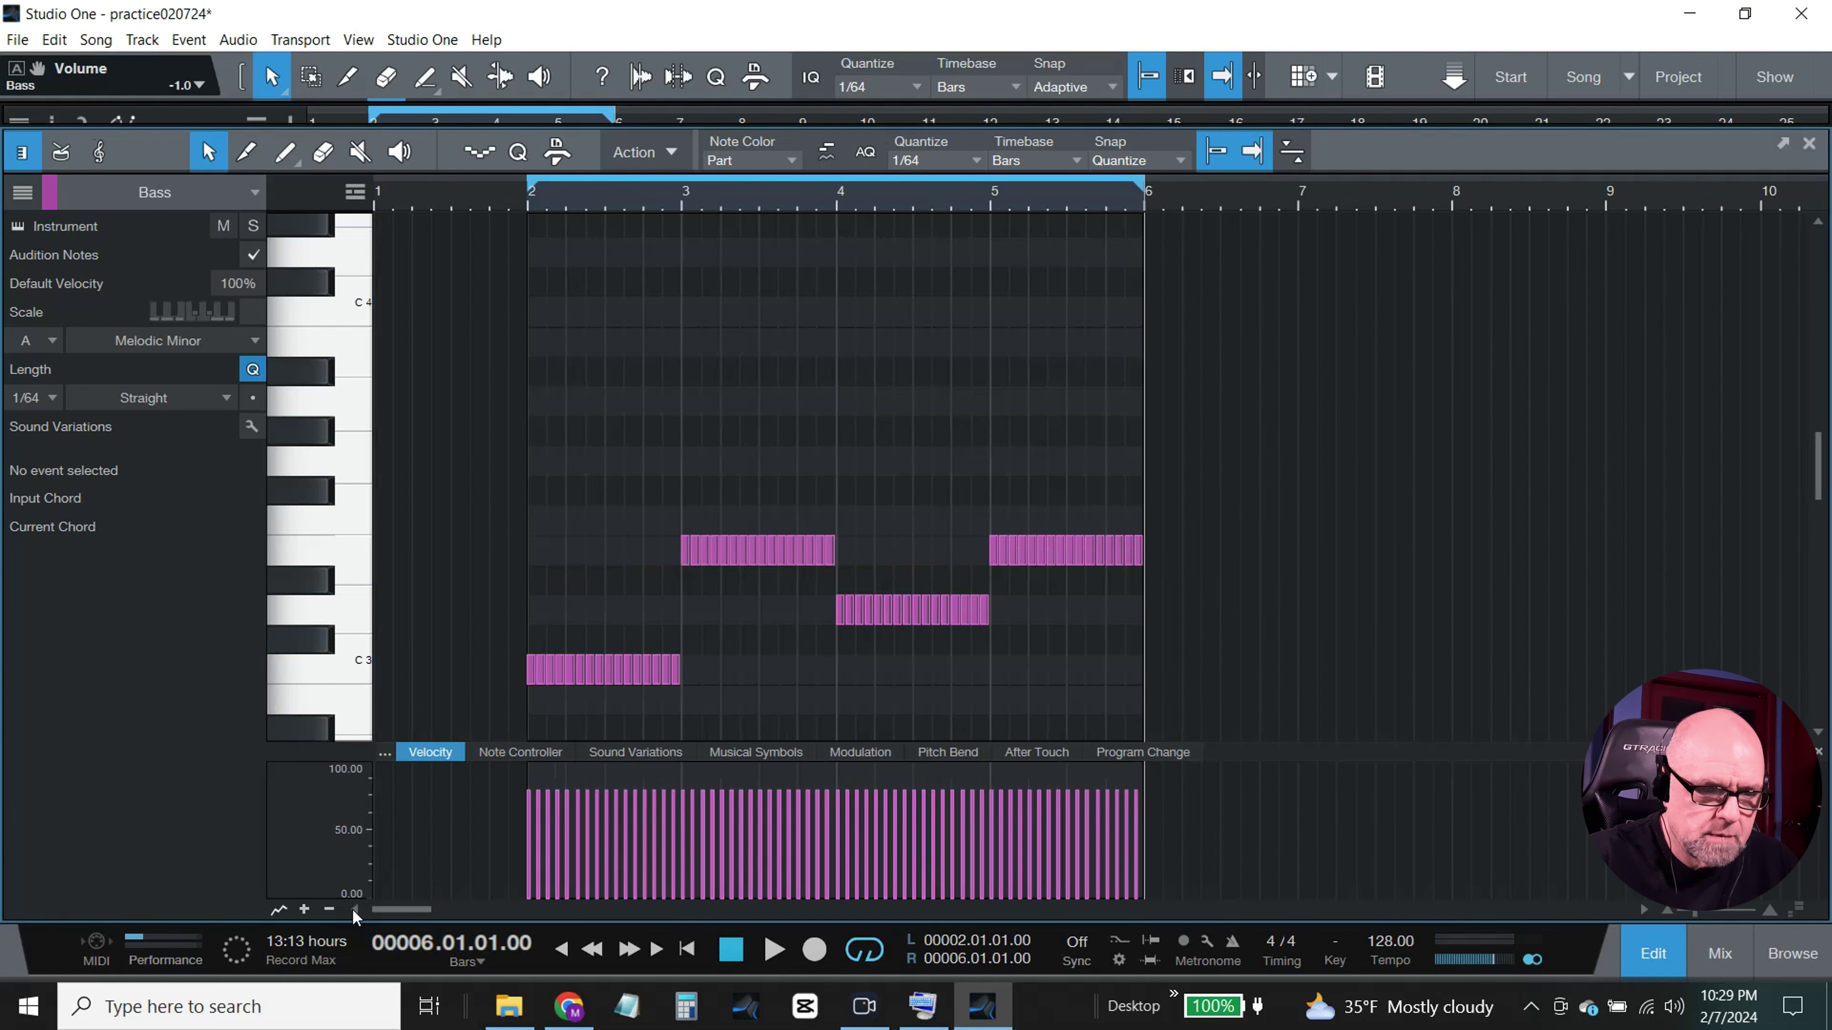
Step: Shorten all the bass notes together to a length of 0.75, leaving a small gap after each one
drag(1172, 715, 524, 453)
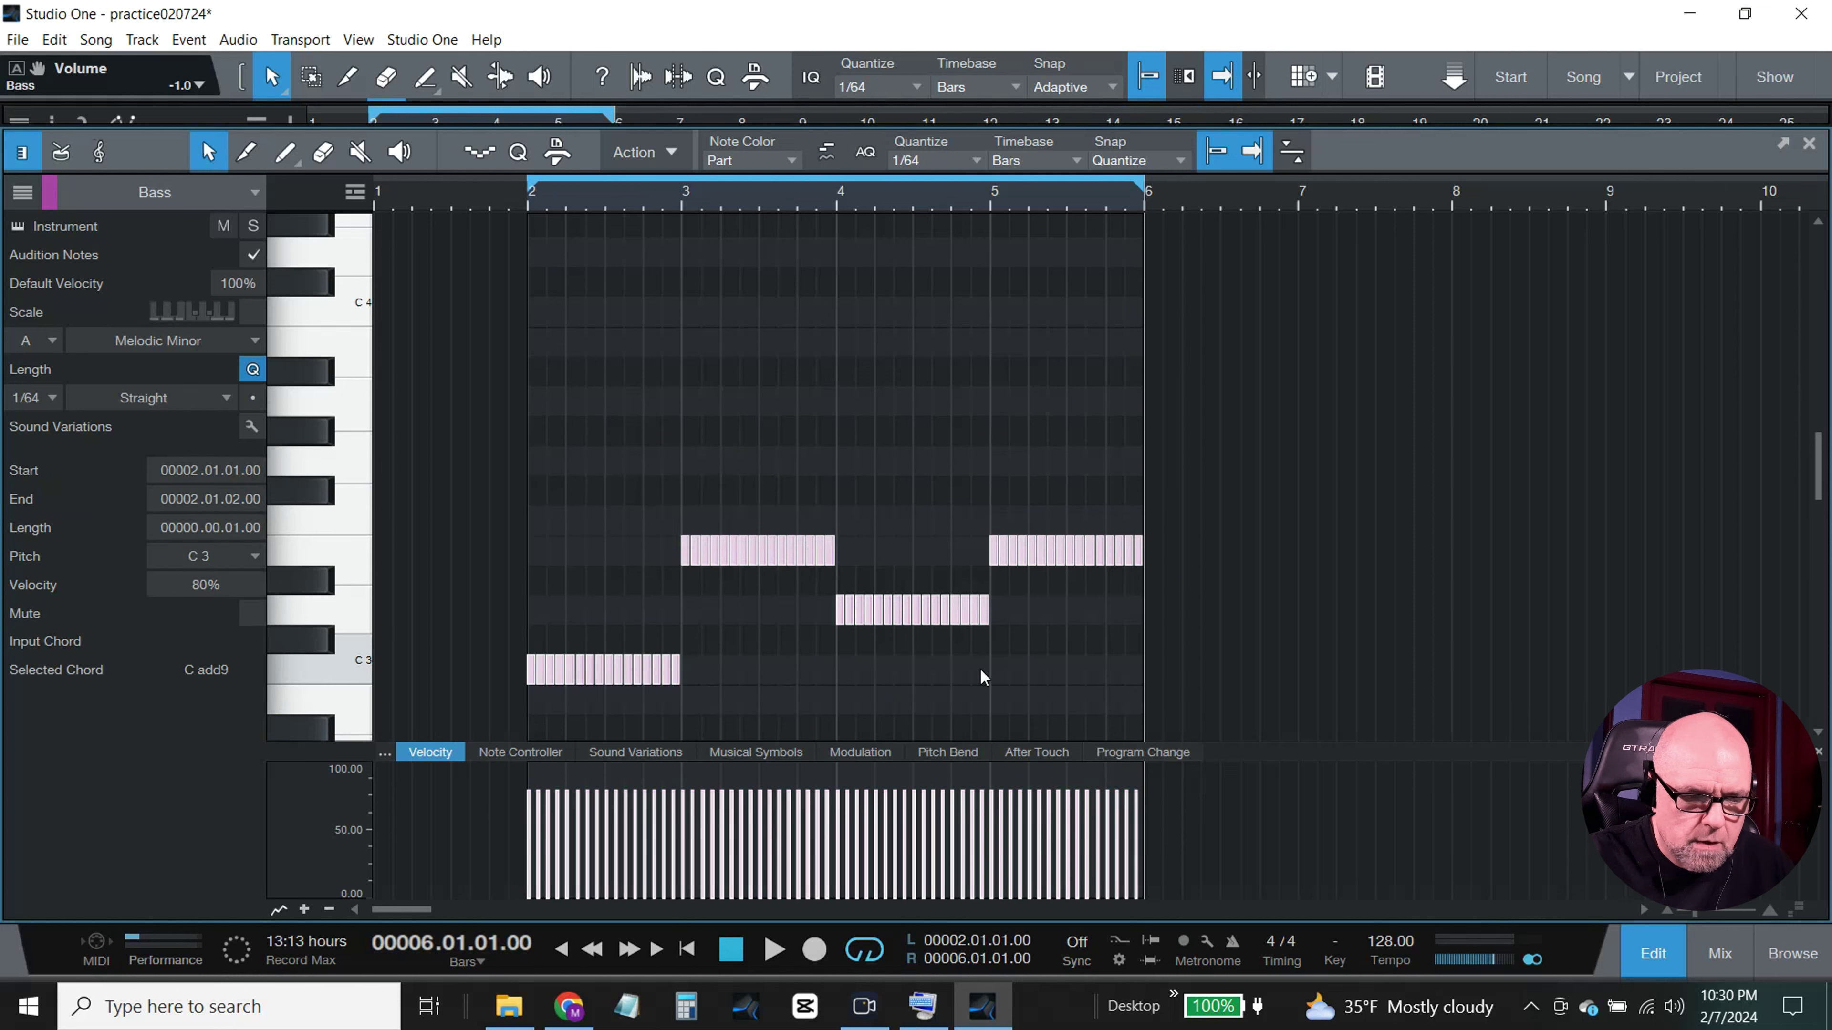
key(e)
key(e)
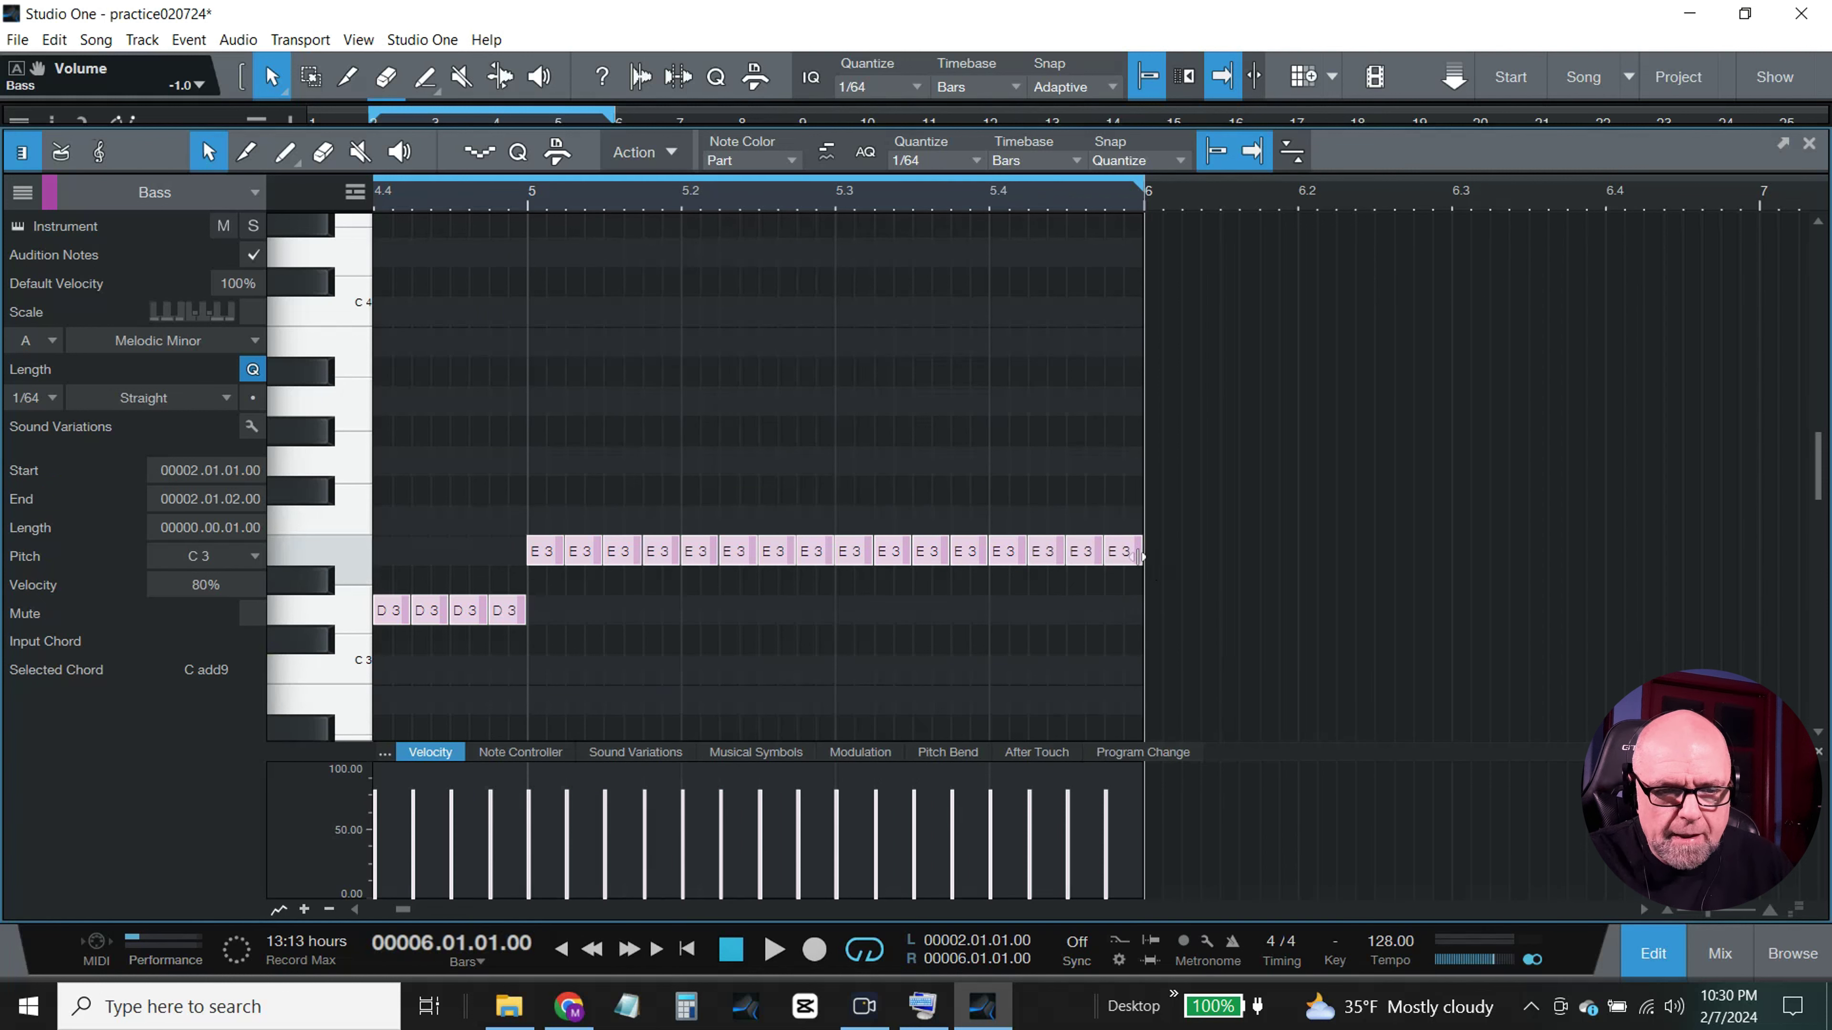
drag(1140, 557, 1131, 557)
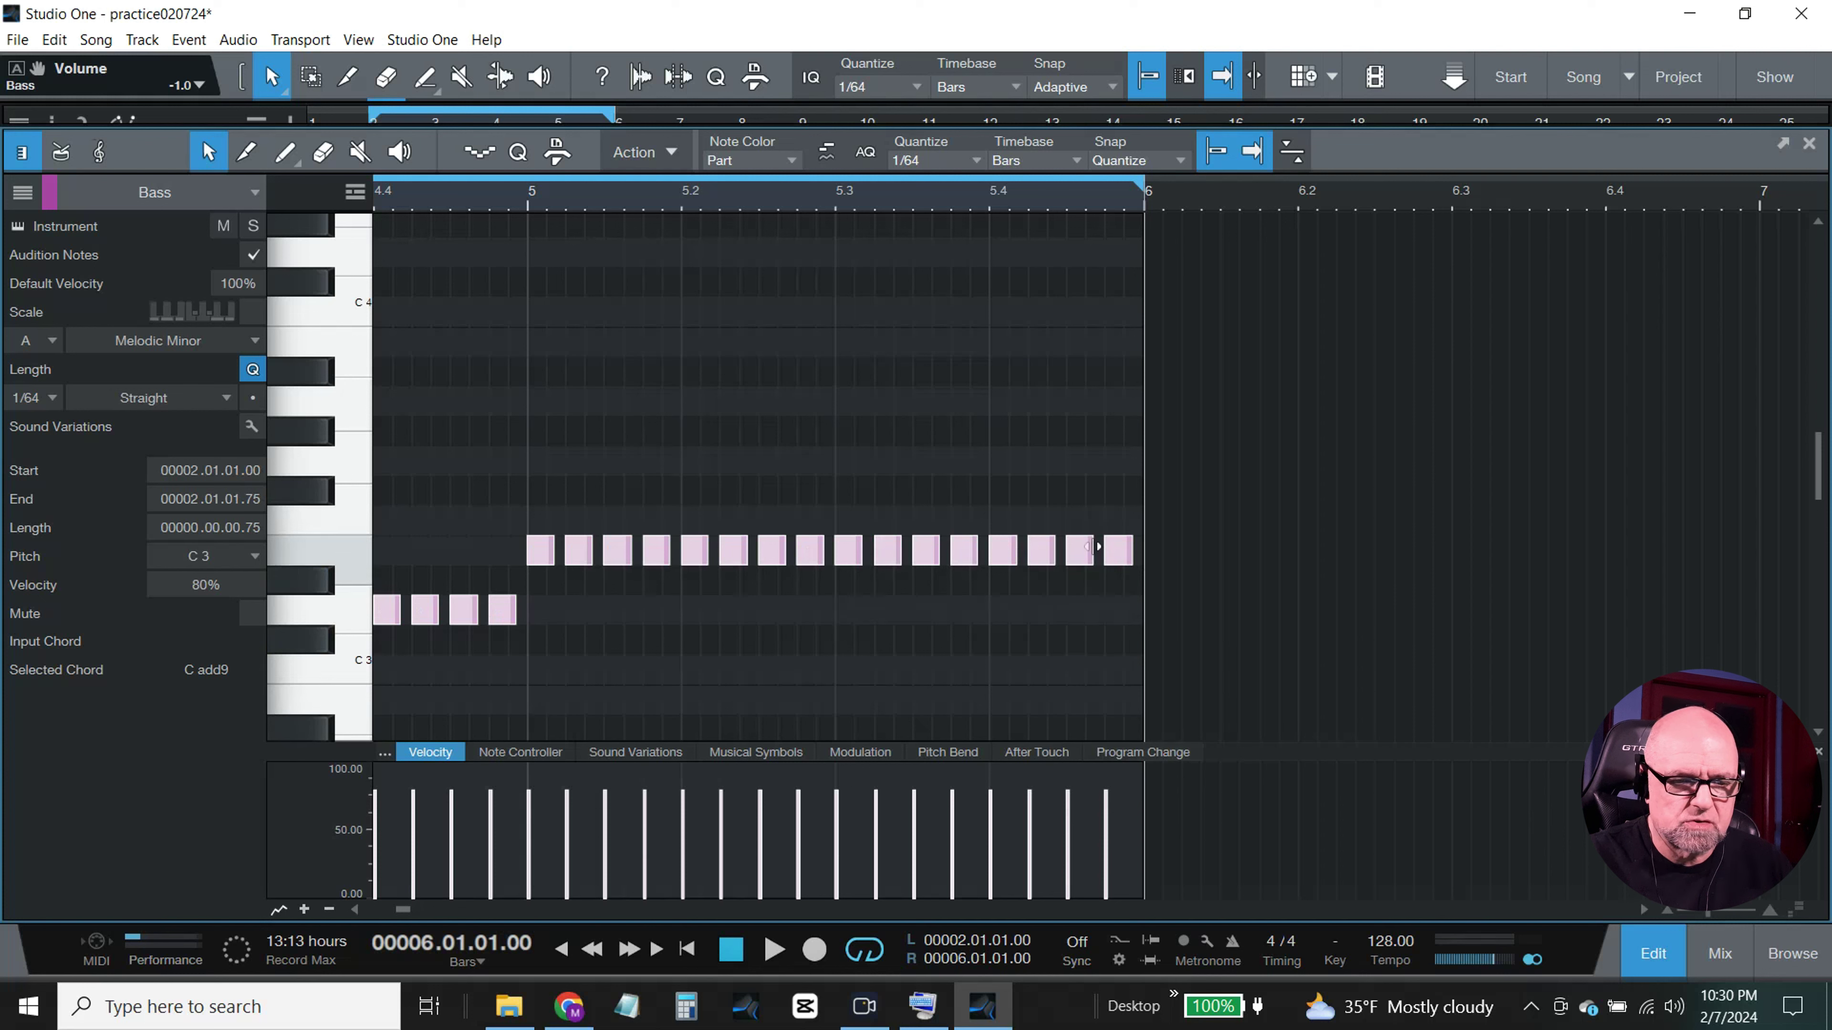
key(w)
key(w)
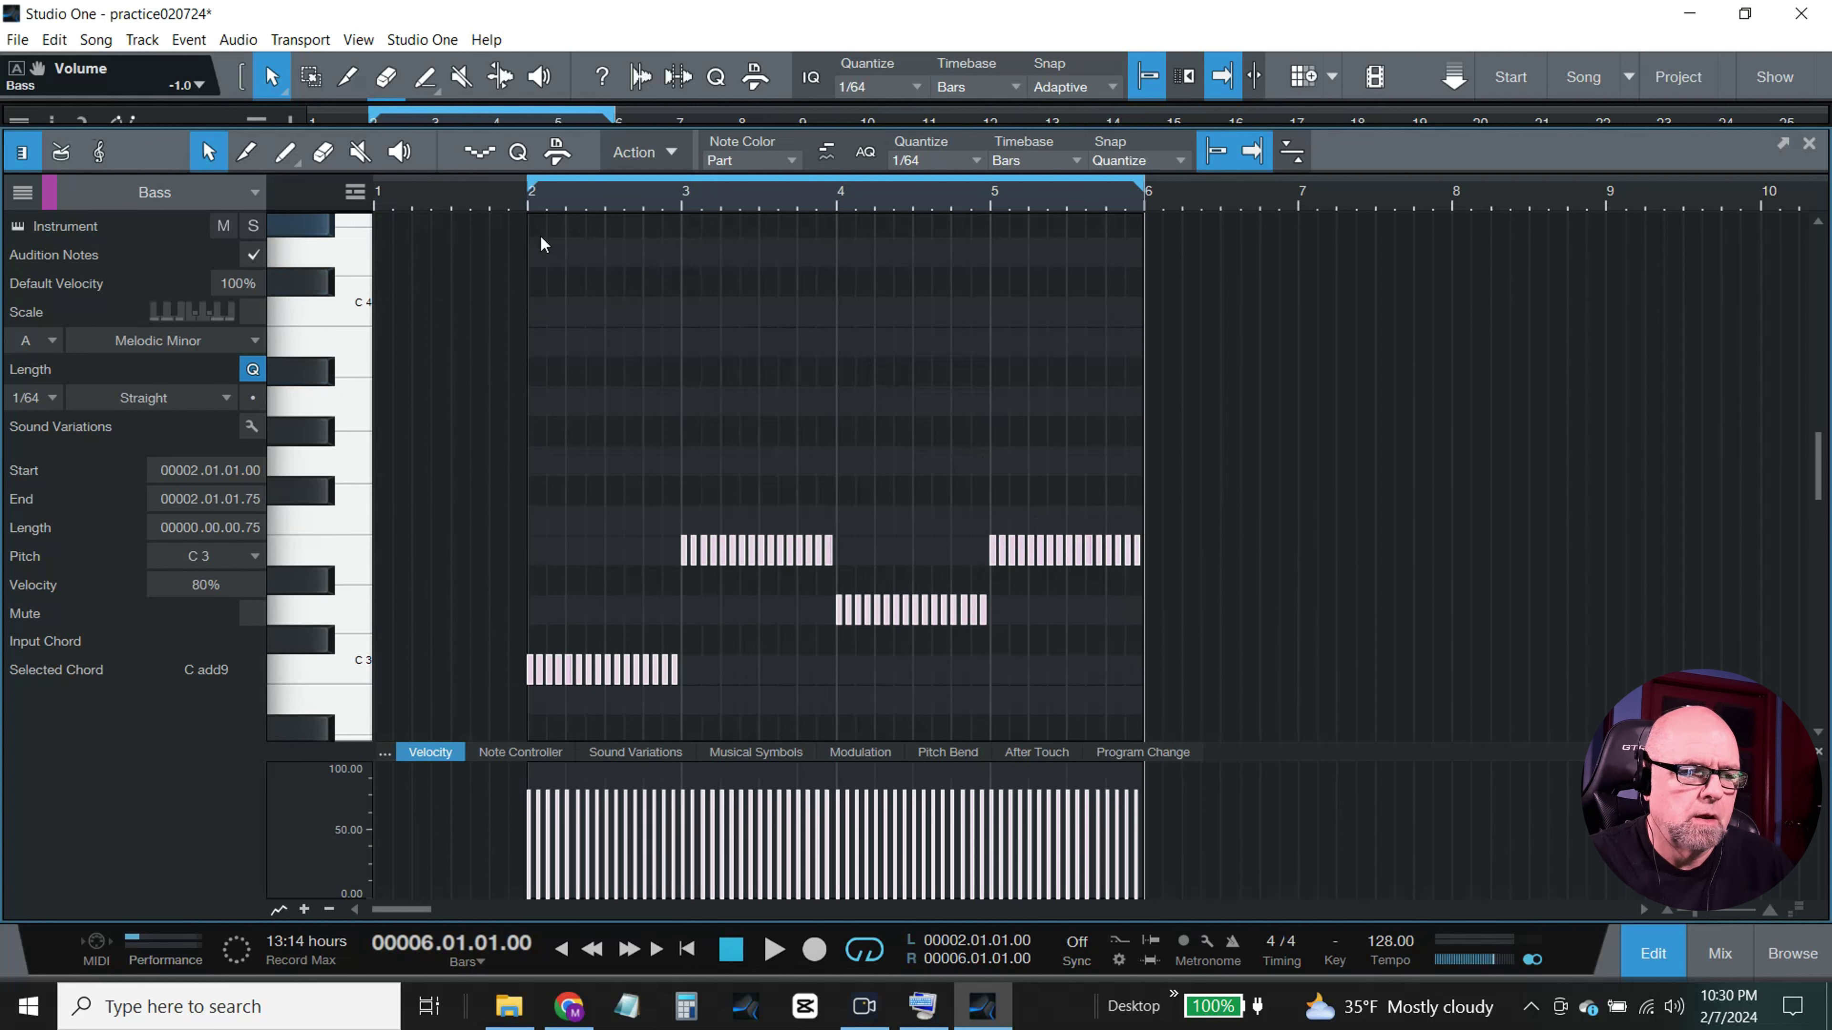
Step: Play the shortened bass notes from bar 2, stop after listening, and close the note editor
click(526, 205)
key(space)
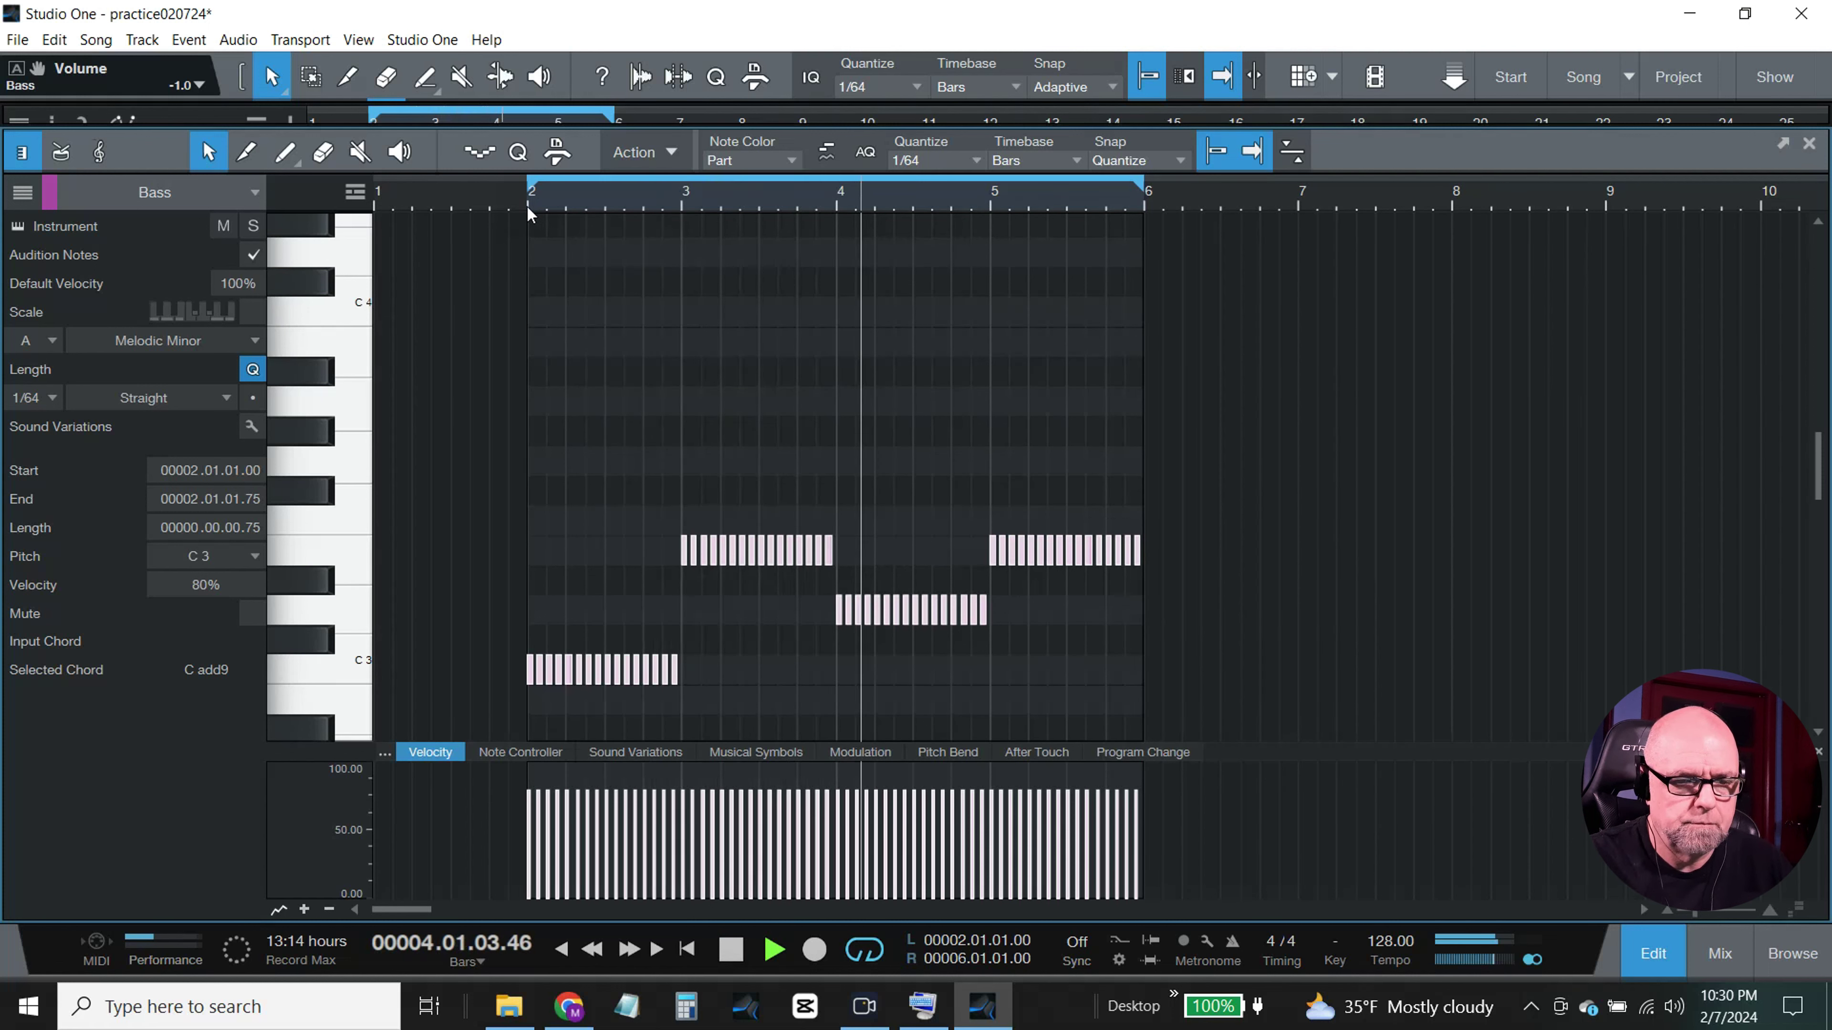
click(730, 950)
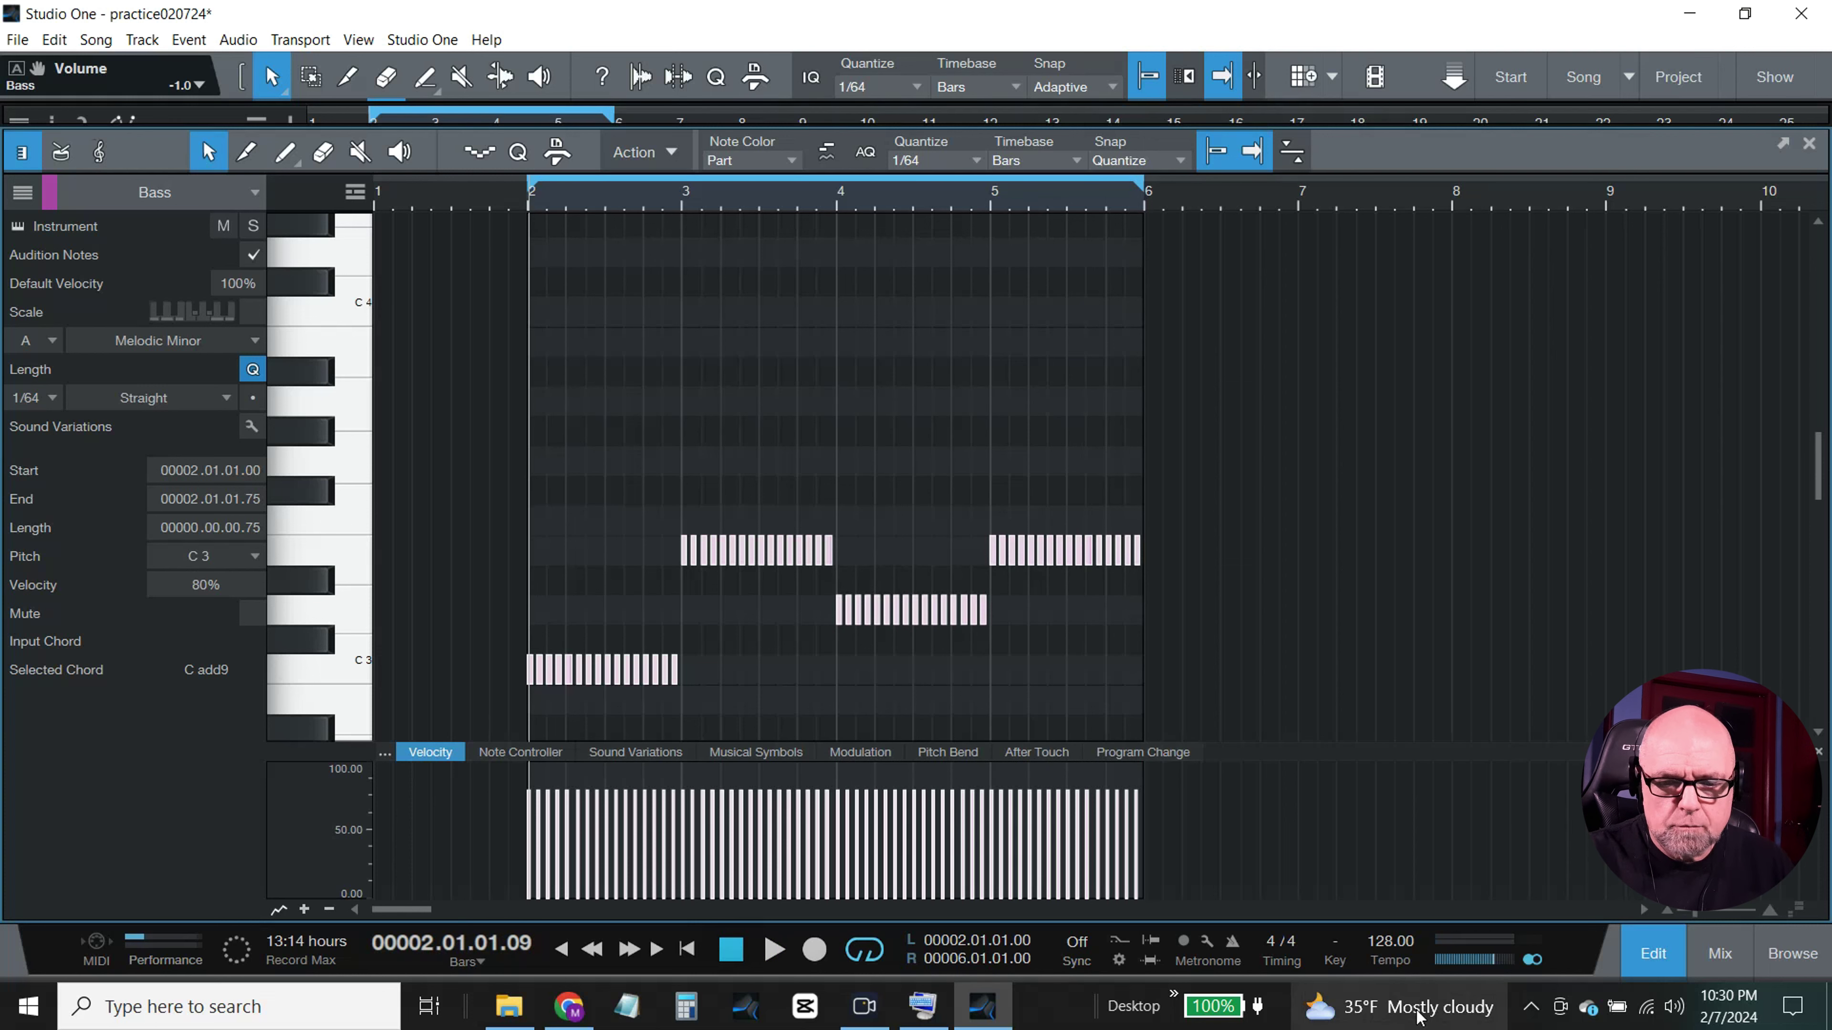
click(1650, 962)
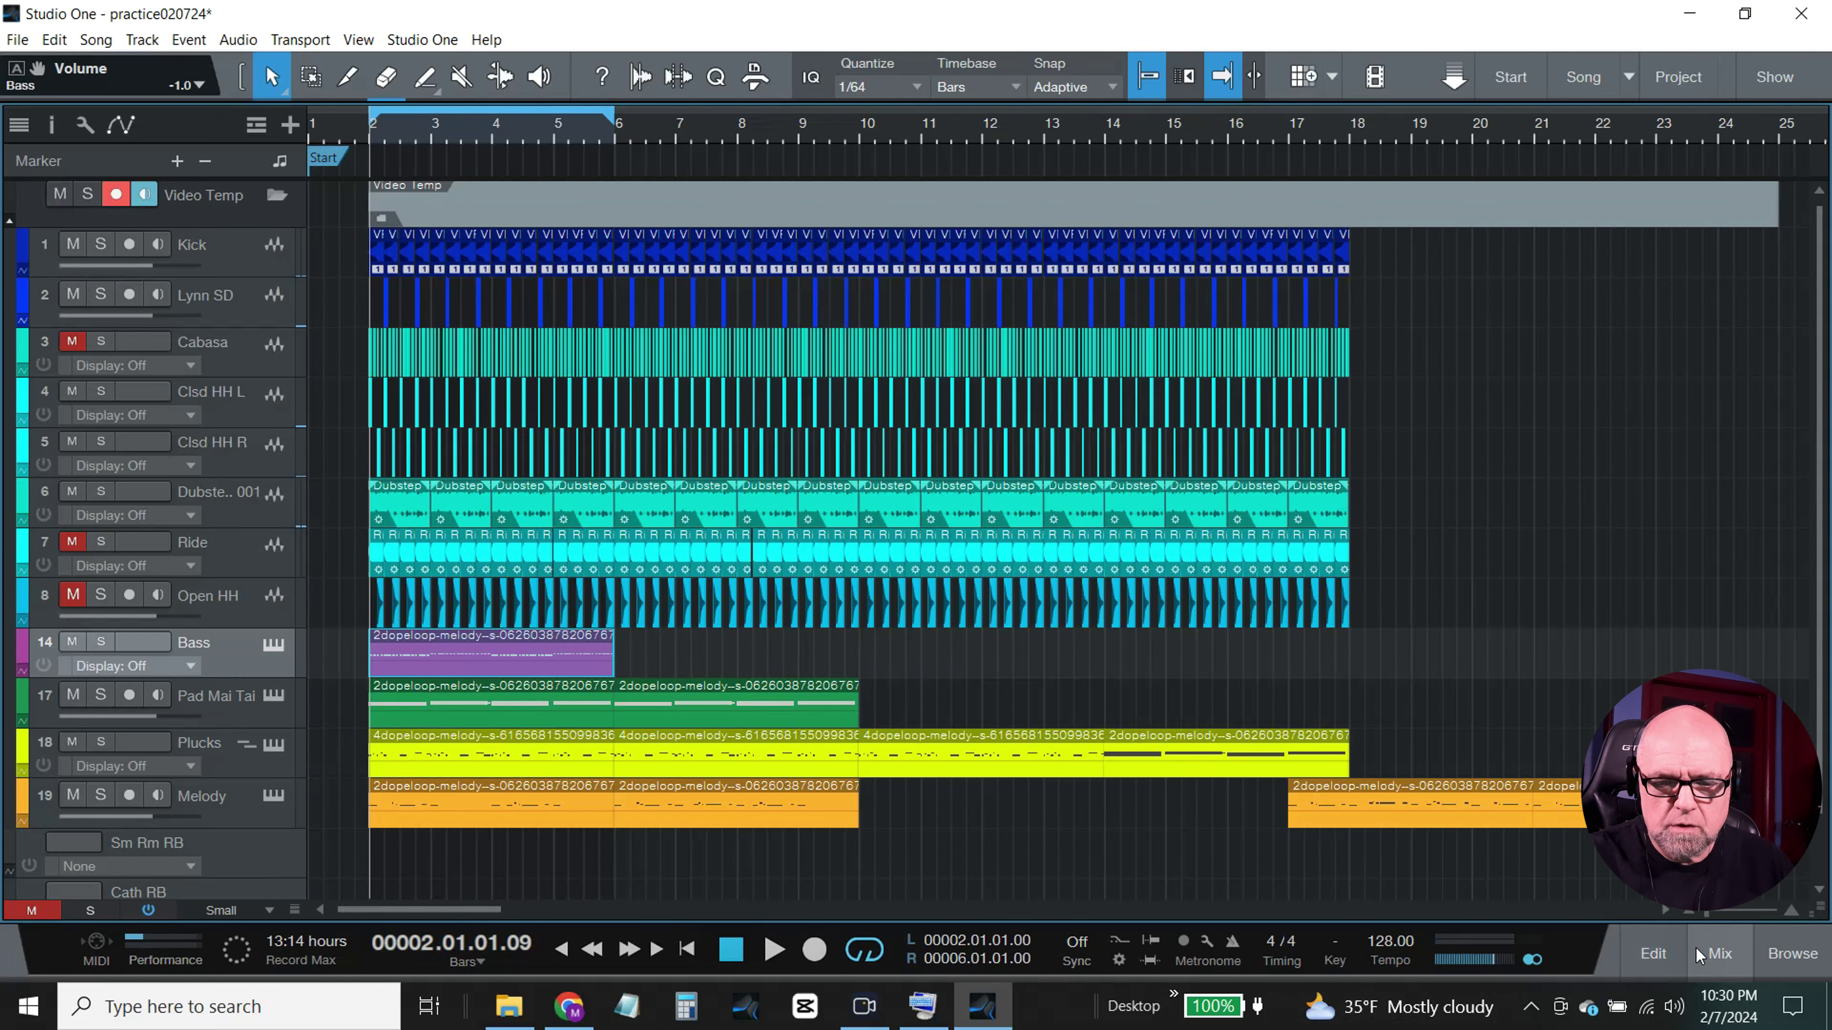
Step: Mute the Pad Mai Tai channel in the mixer and start playback
click(1719, 953)
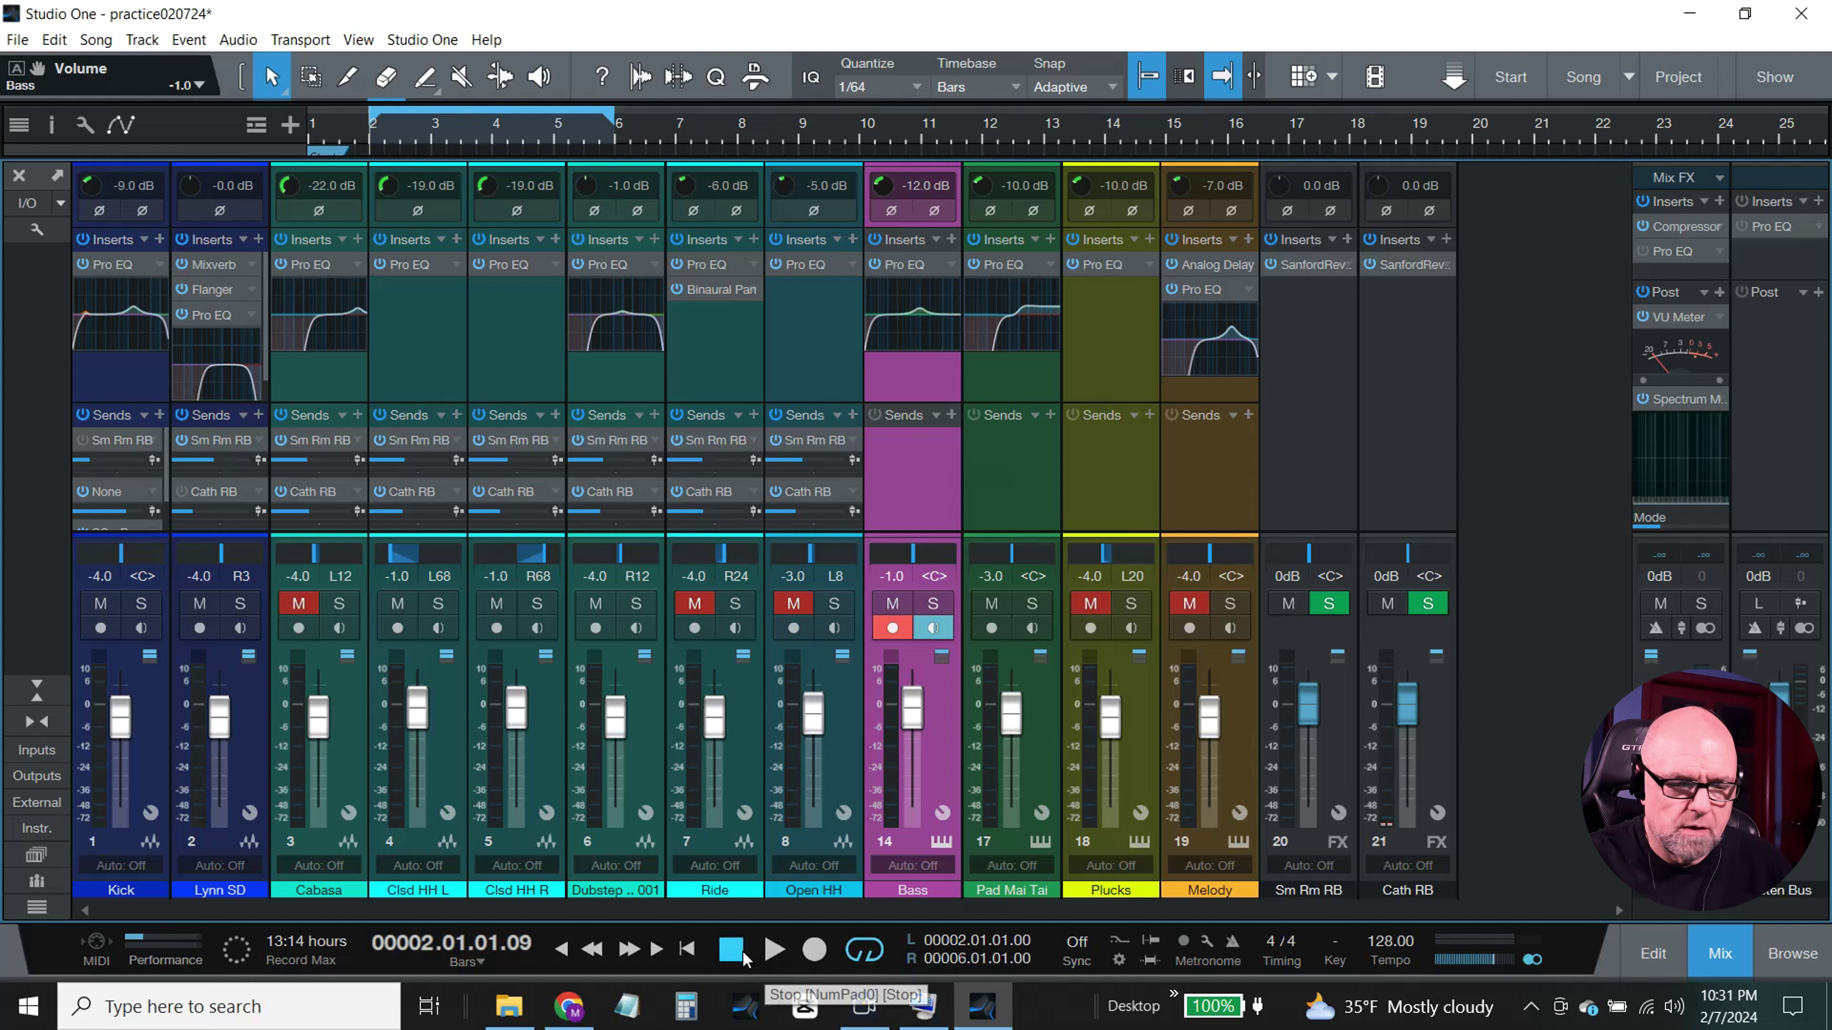
click(996, 610)
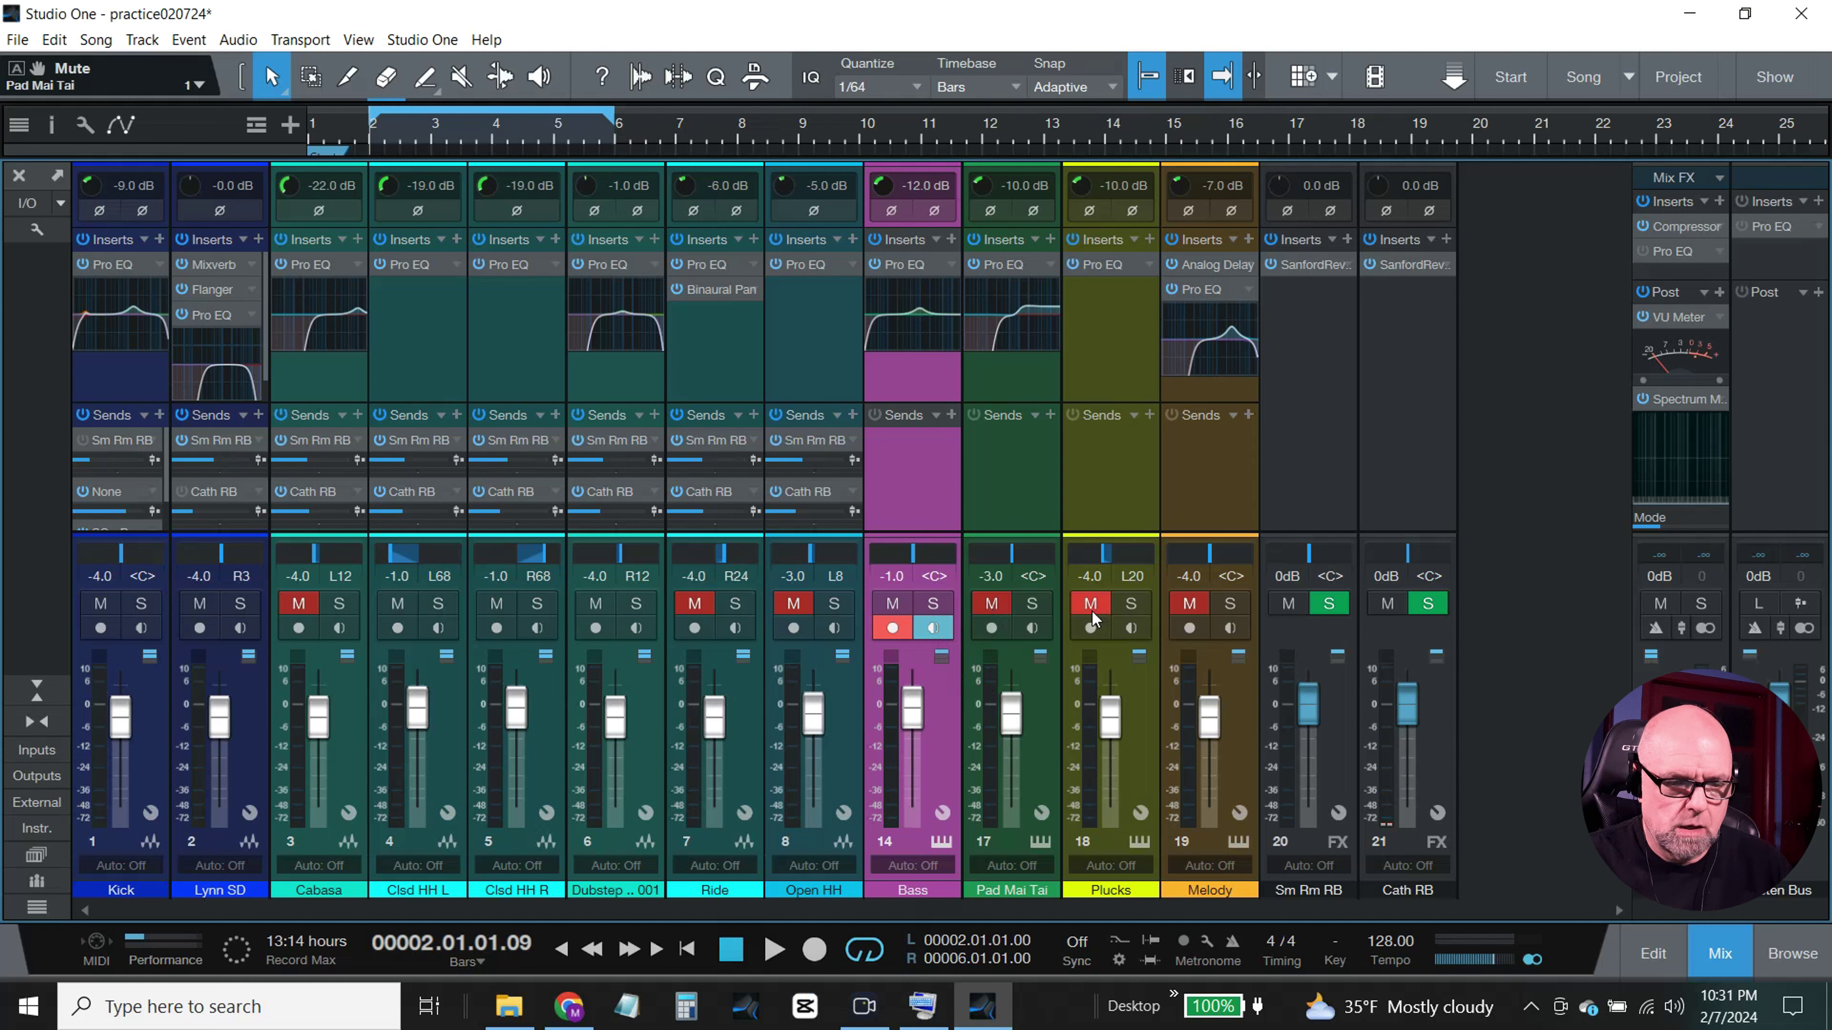
click(772, 953)
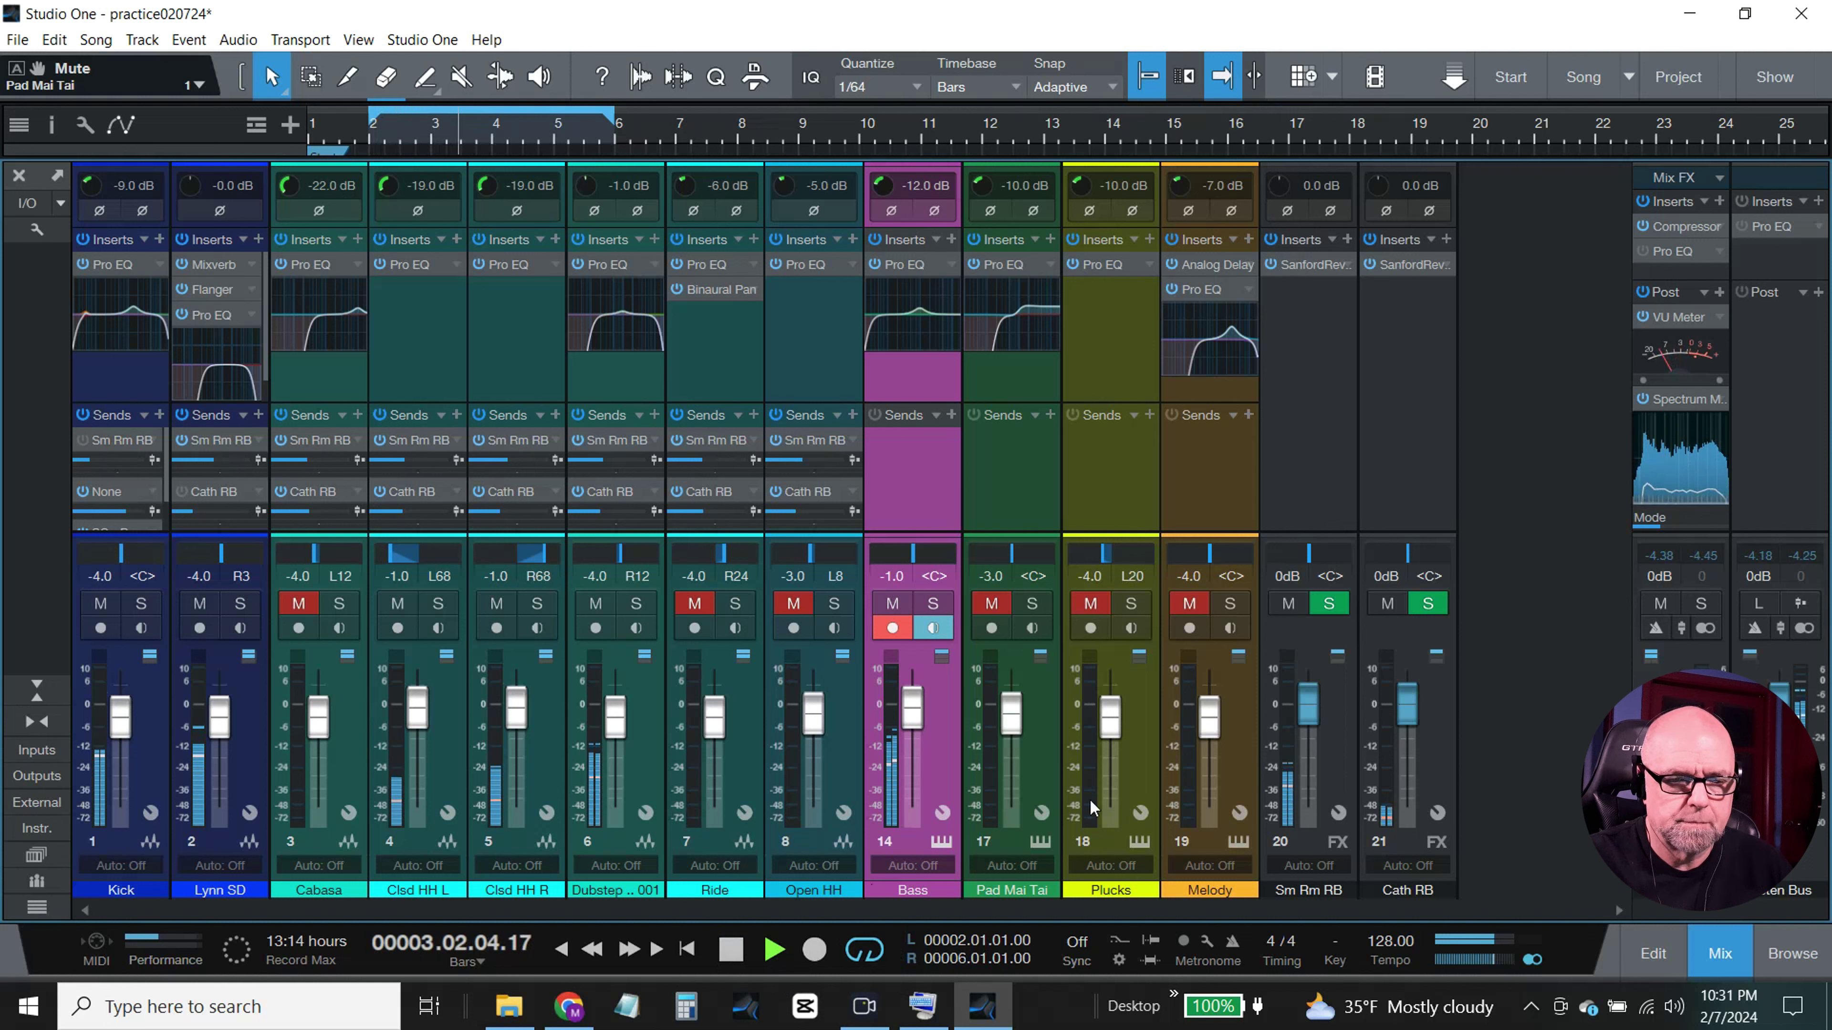
Step: Unmute the Plucks channel during playback, check its Pro EQ curve, and set its volume to -3 dB
click(1092, 606)
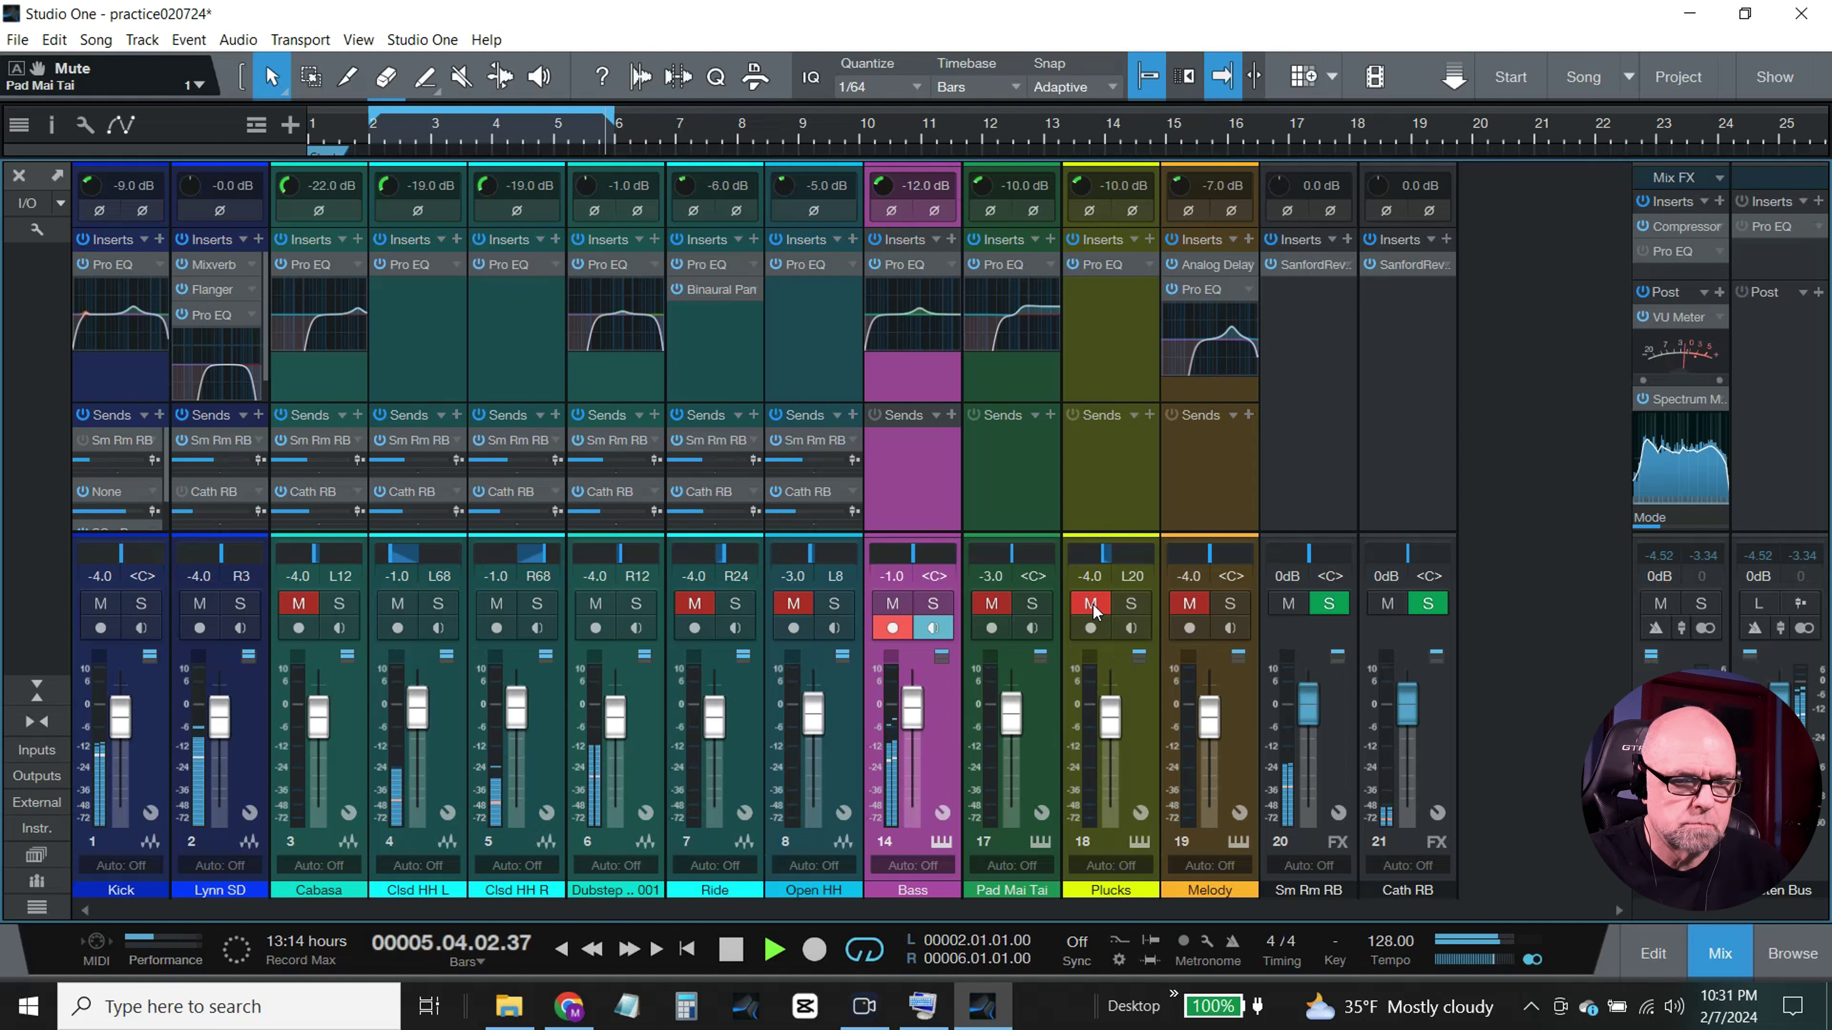
click(1090, 604)
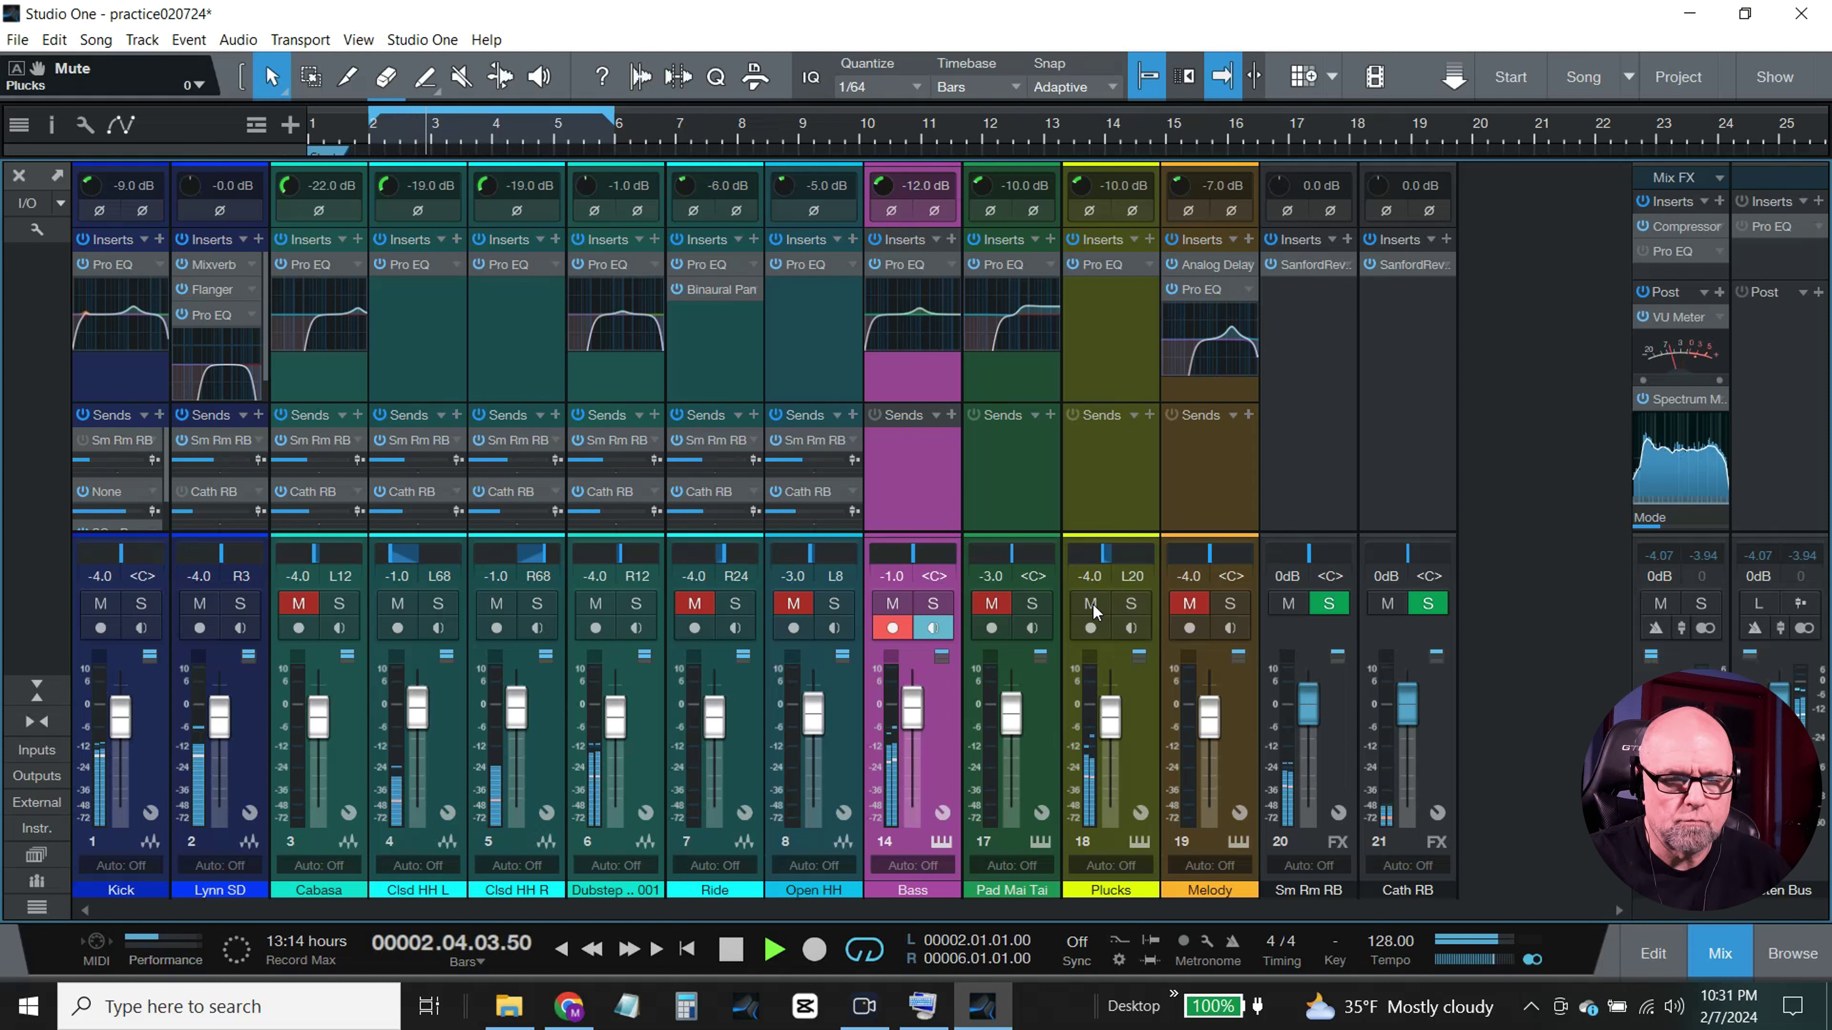
click(1111, 264)
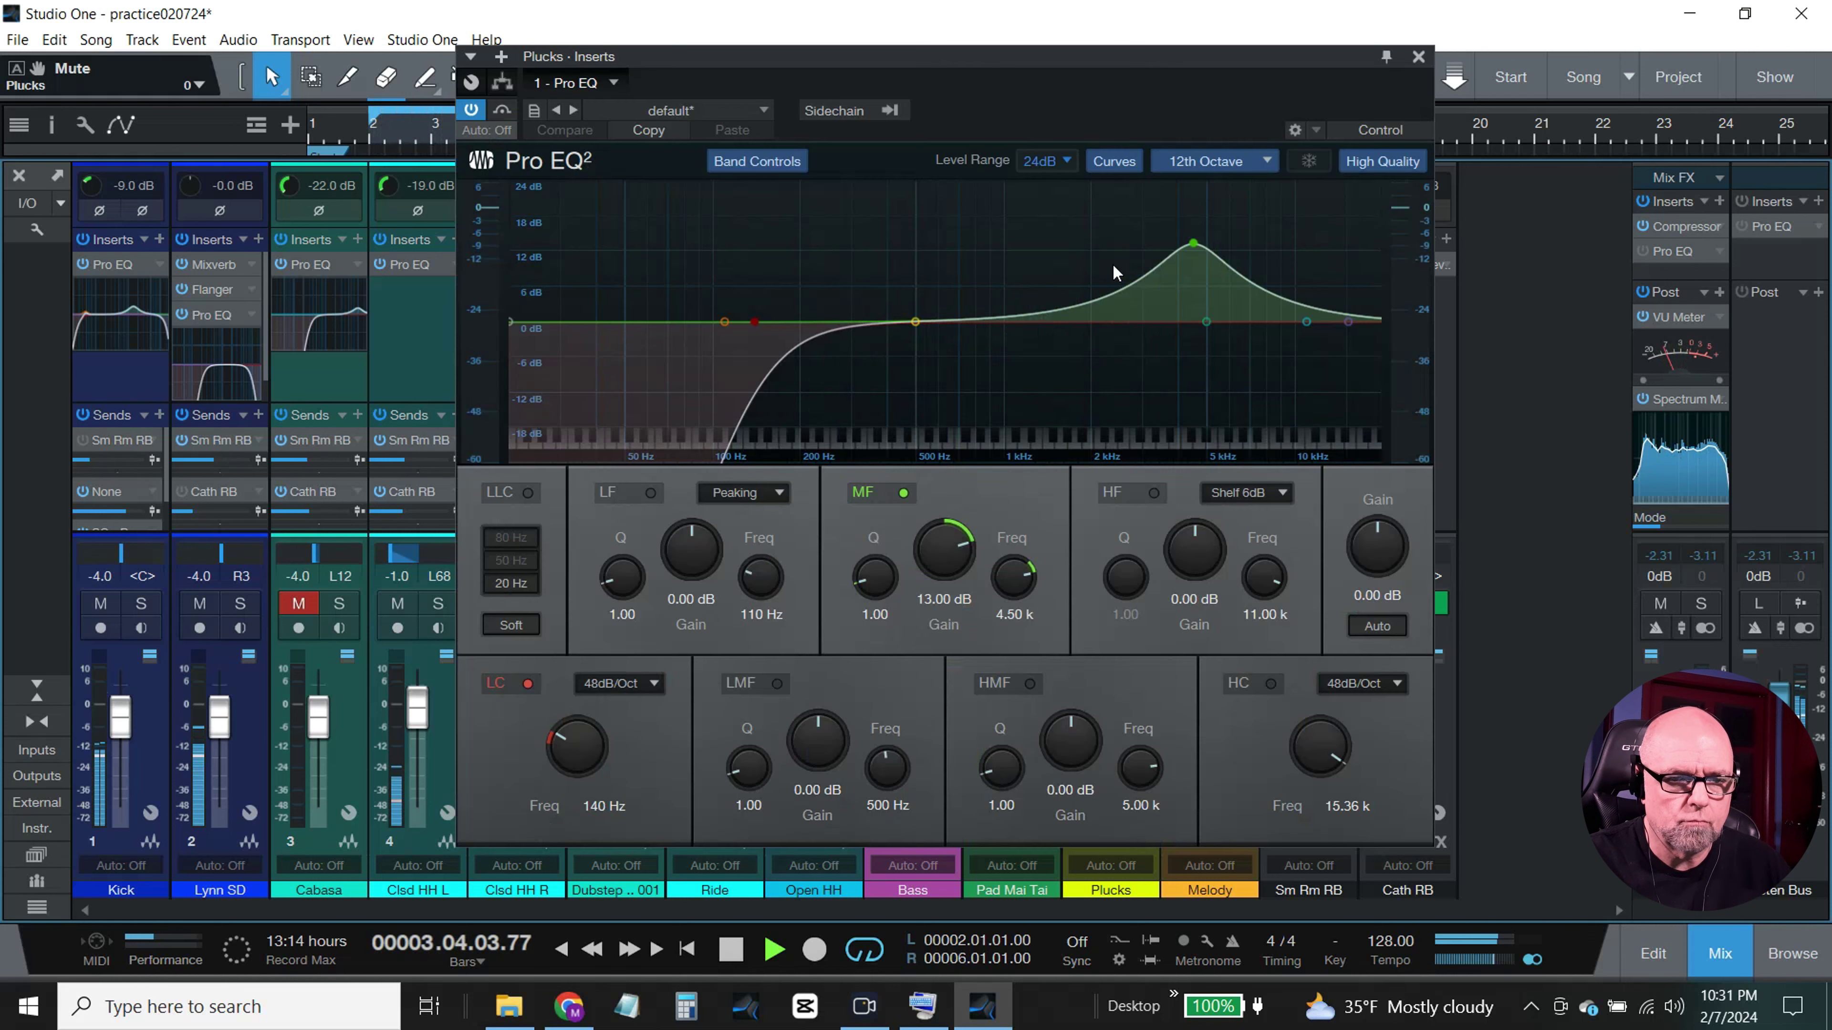
click(1418, 57)
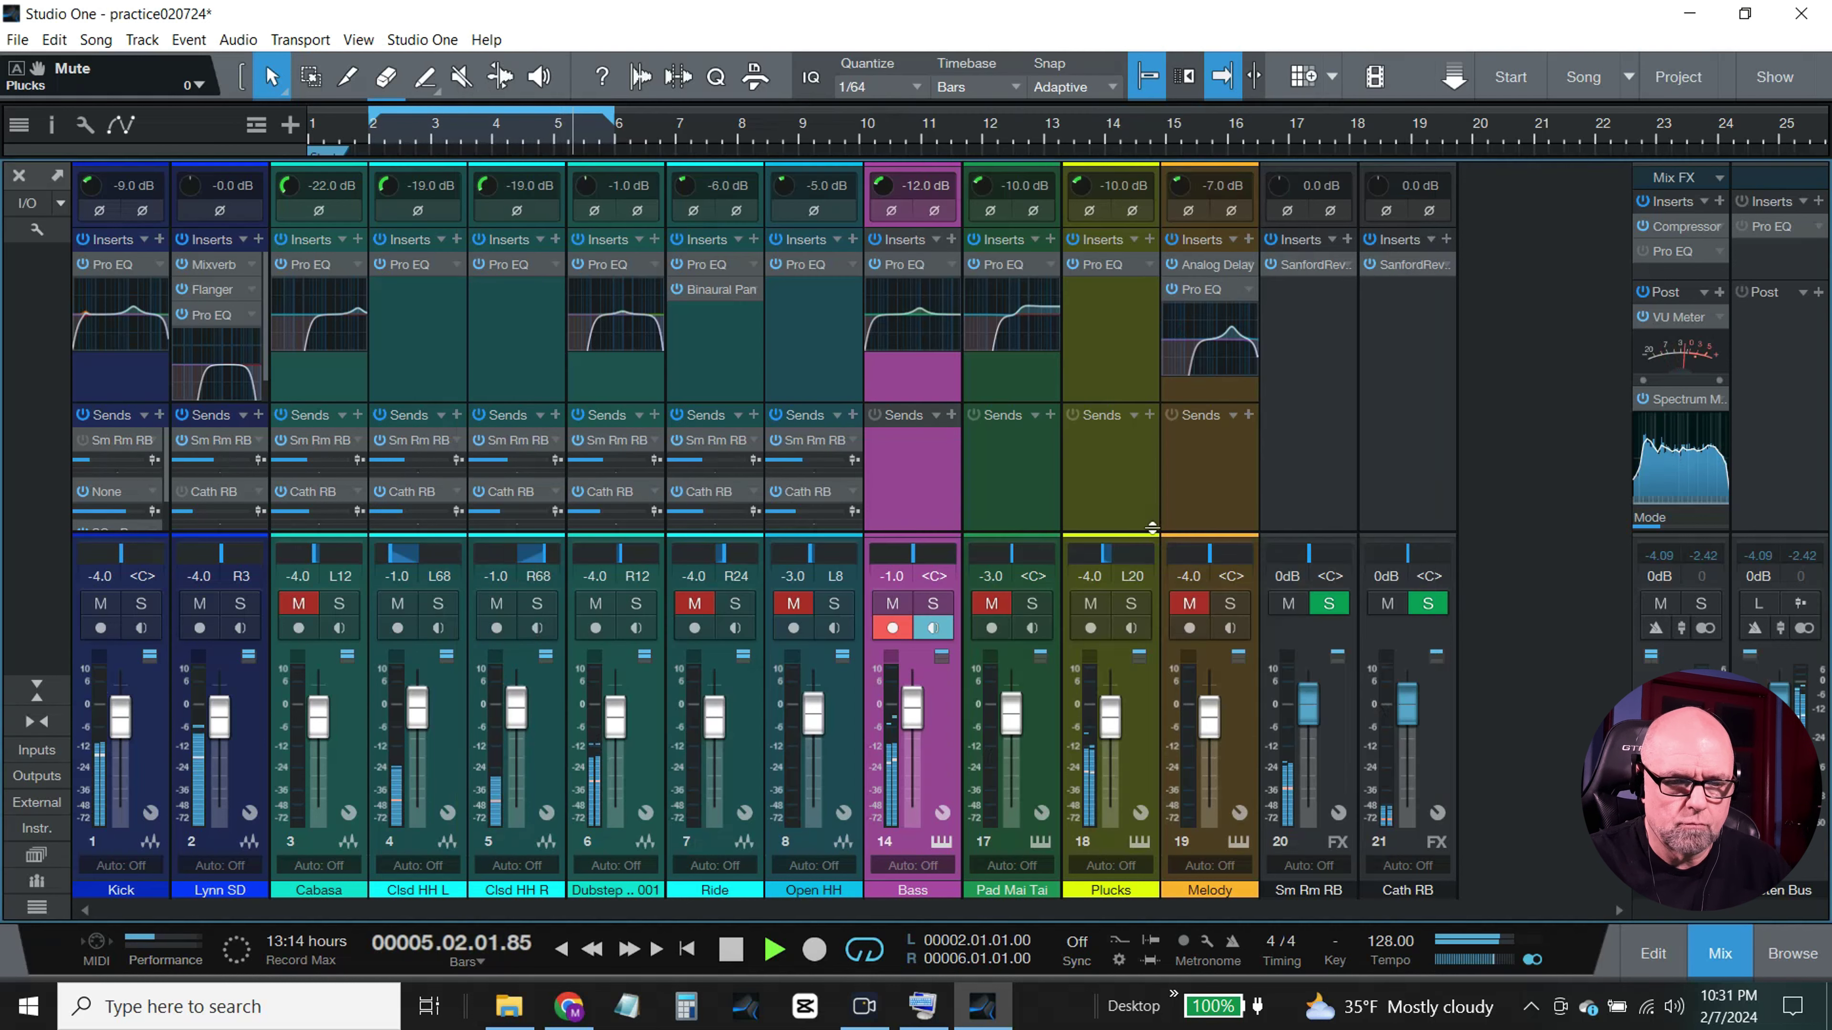
click(1092, 576)
key(Return)
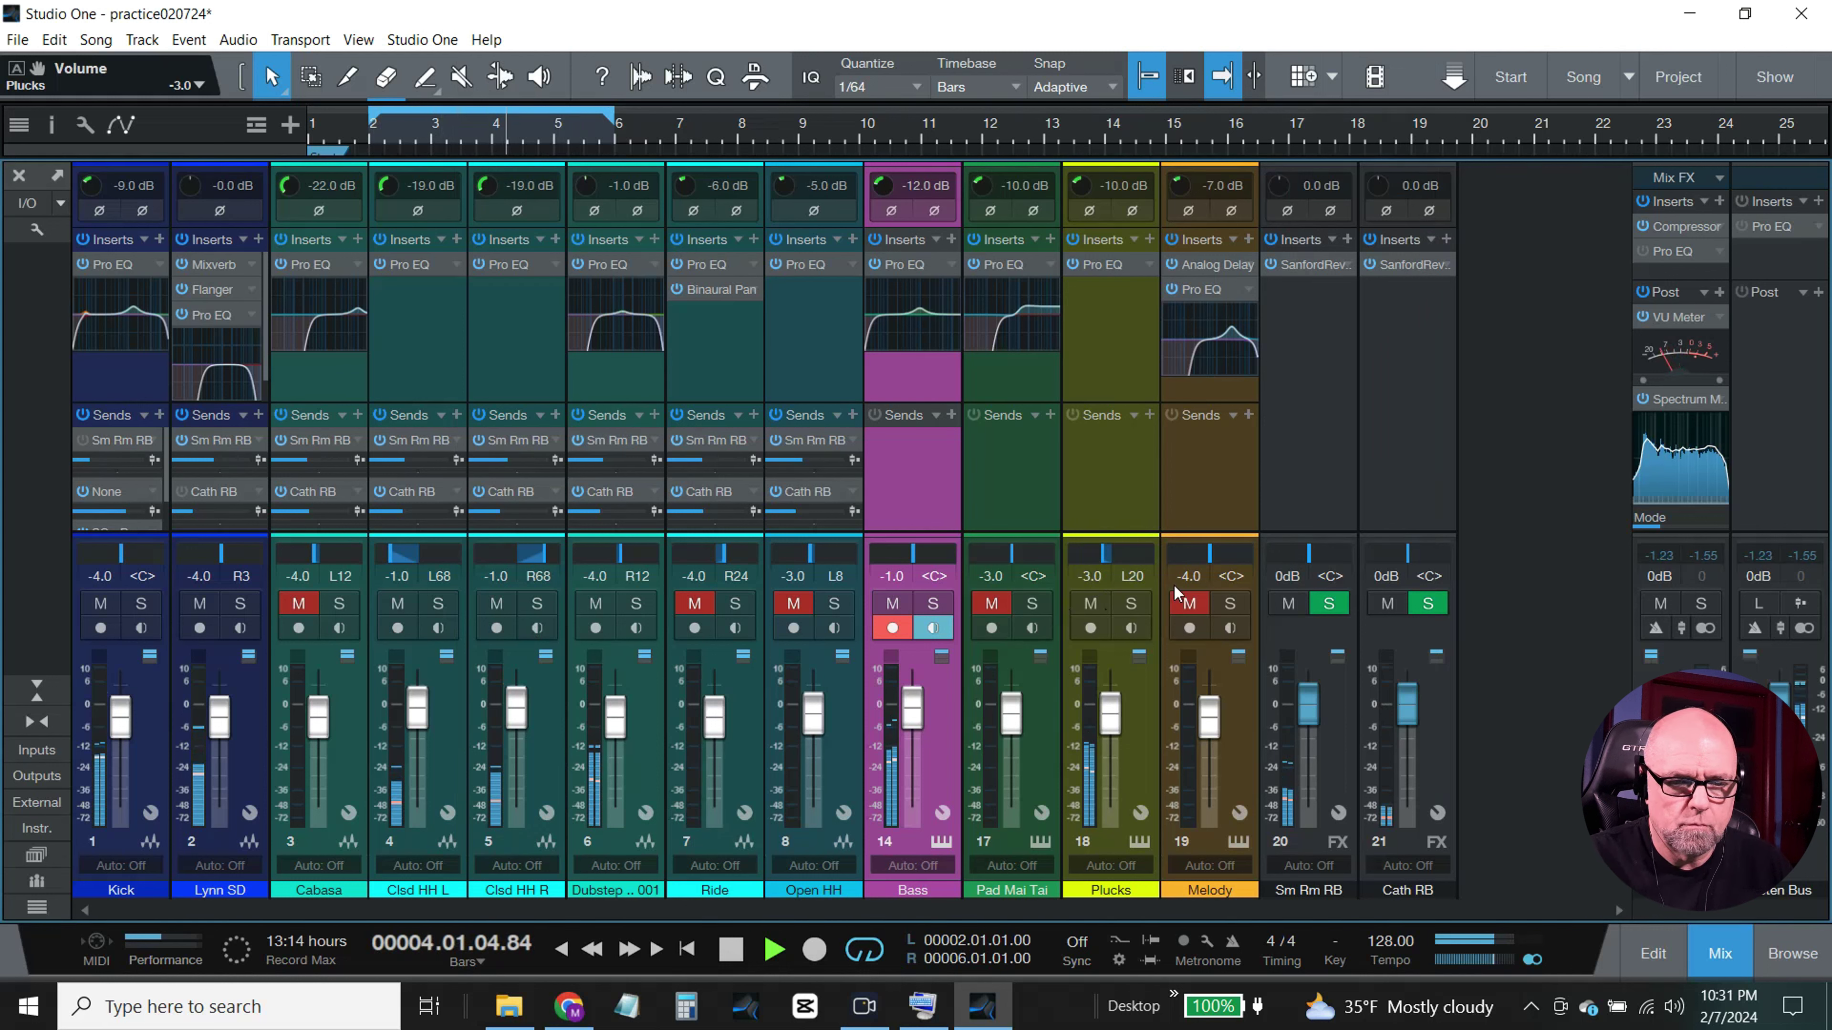
Step: Unmute the Melody channel and raise its volume to -3 dB and then to -2 dB during playback
click(1196, 608)
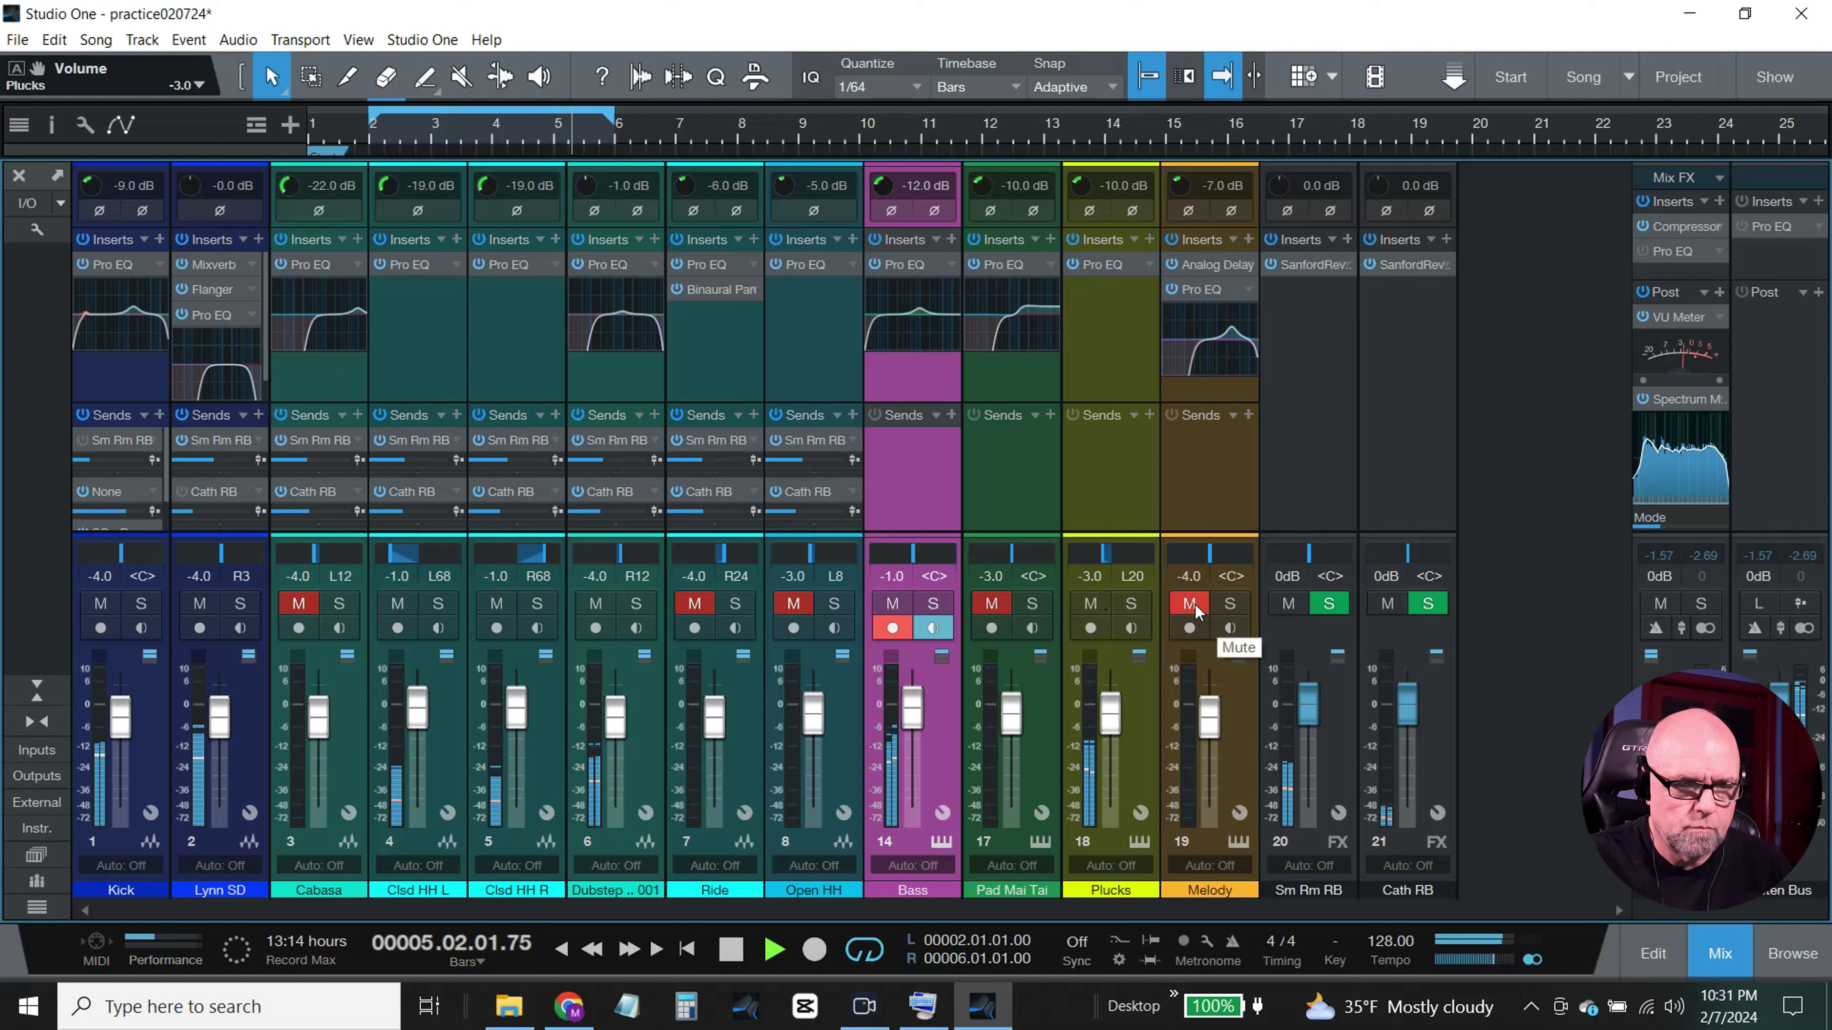
click(1196, 609)
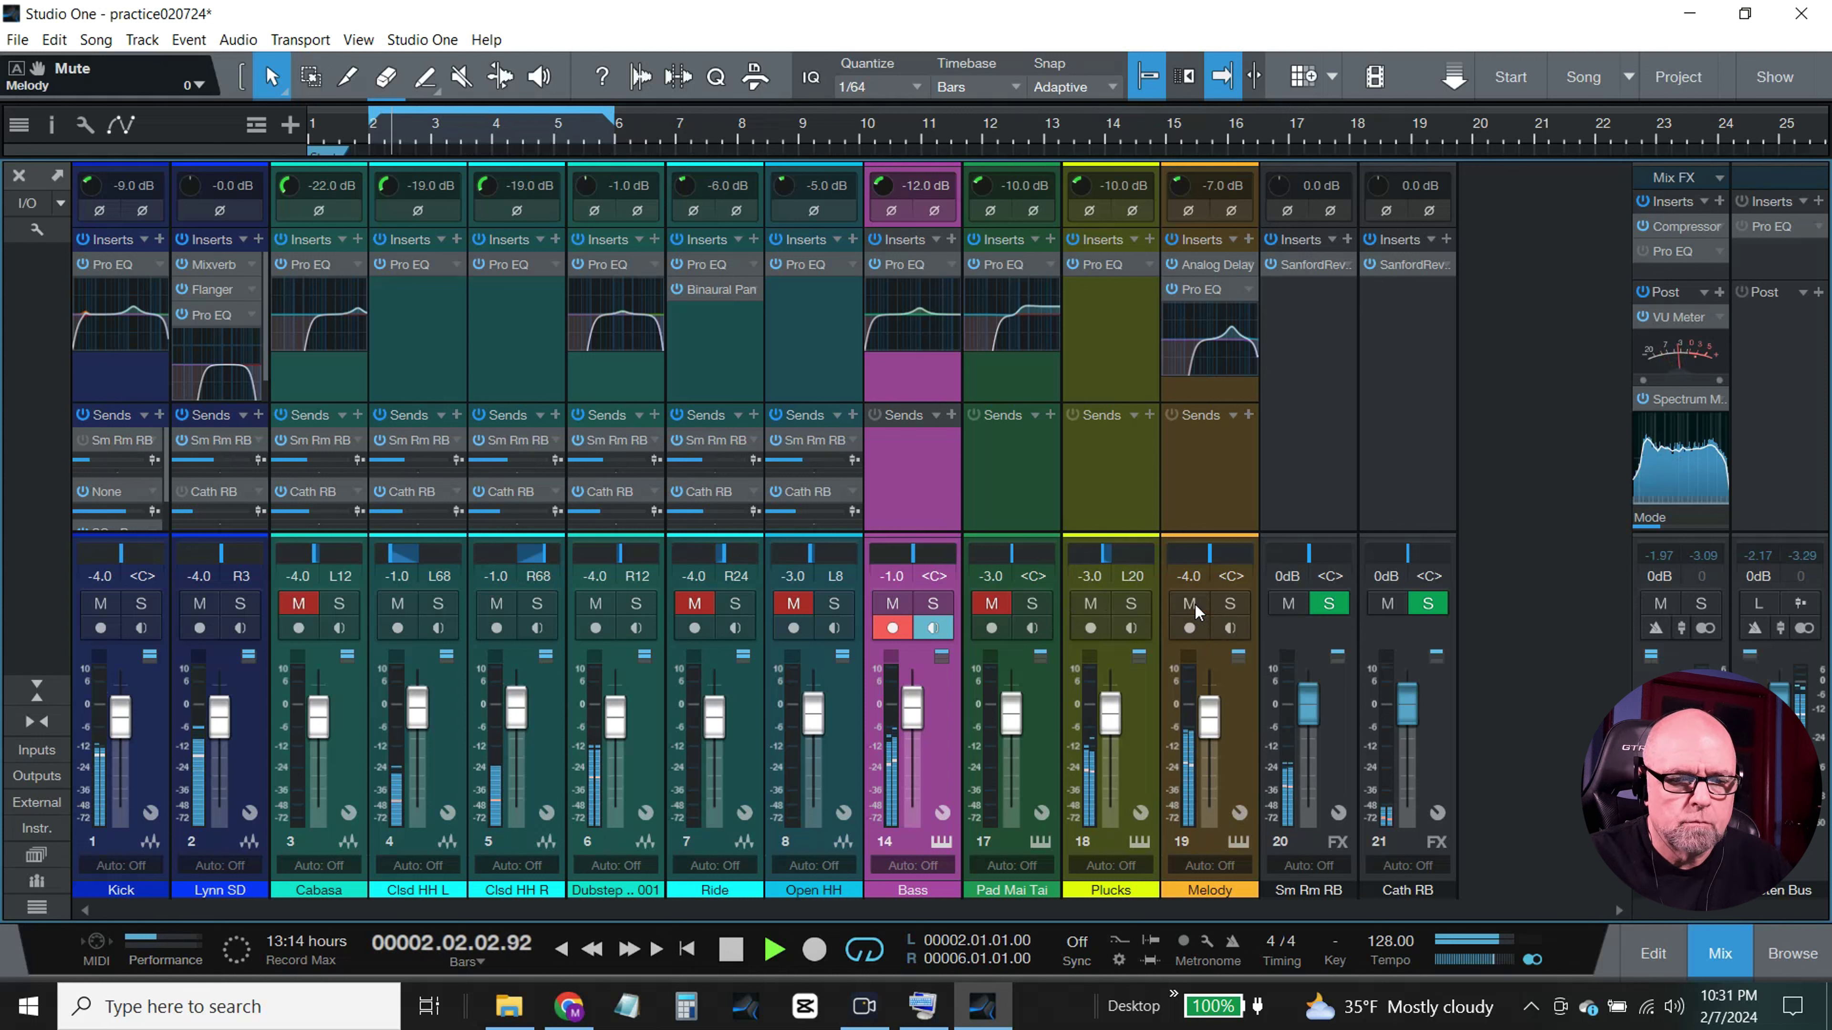
click(1190, 575)
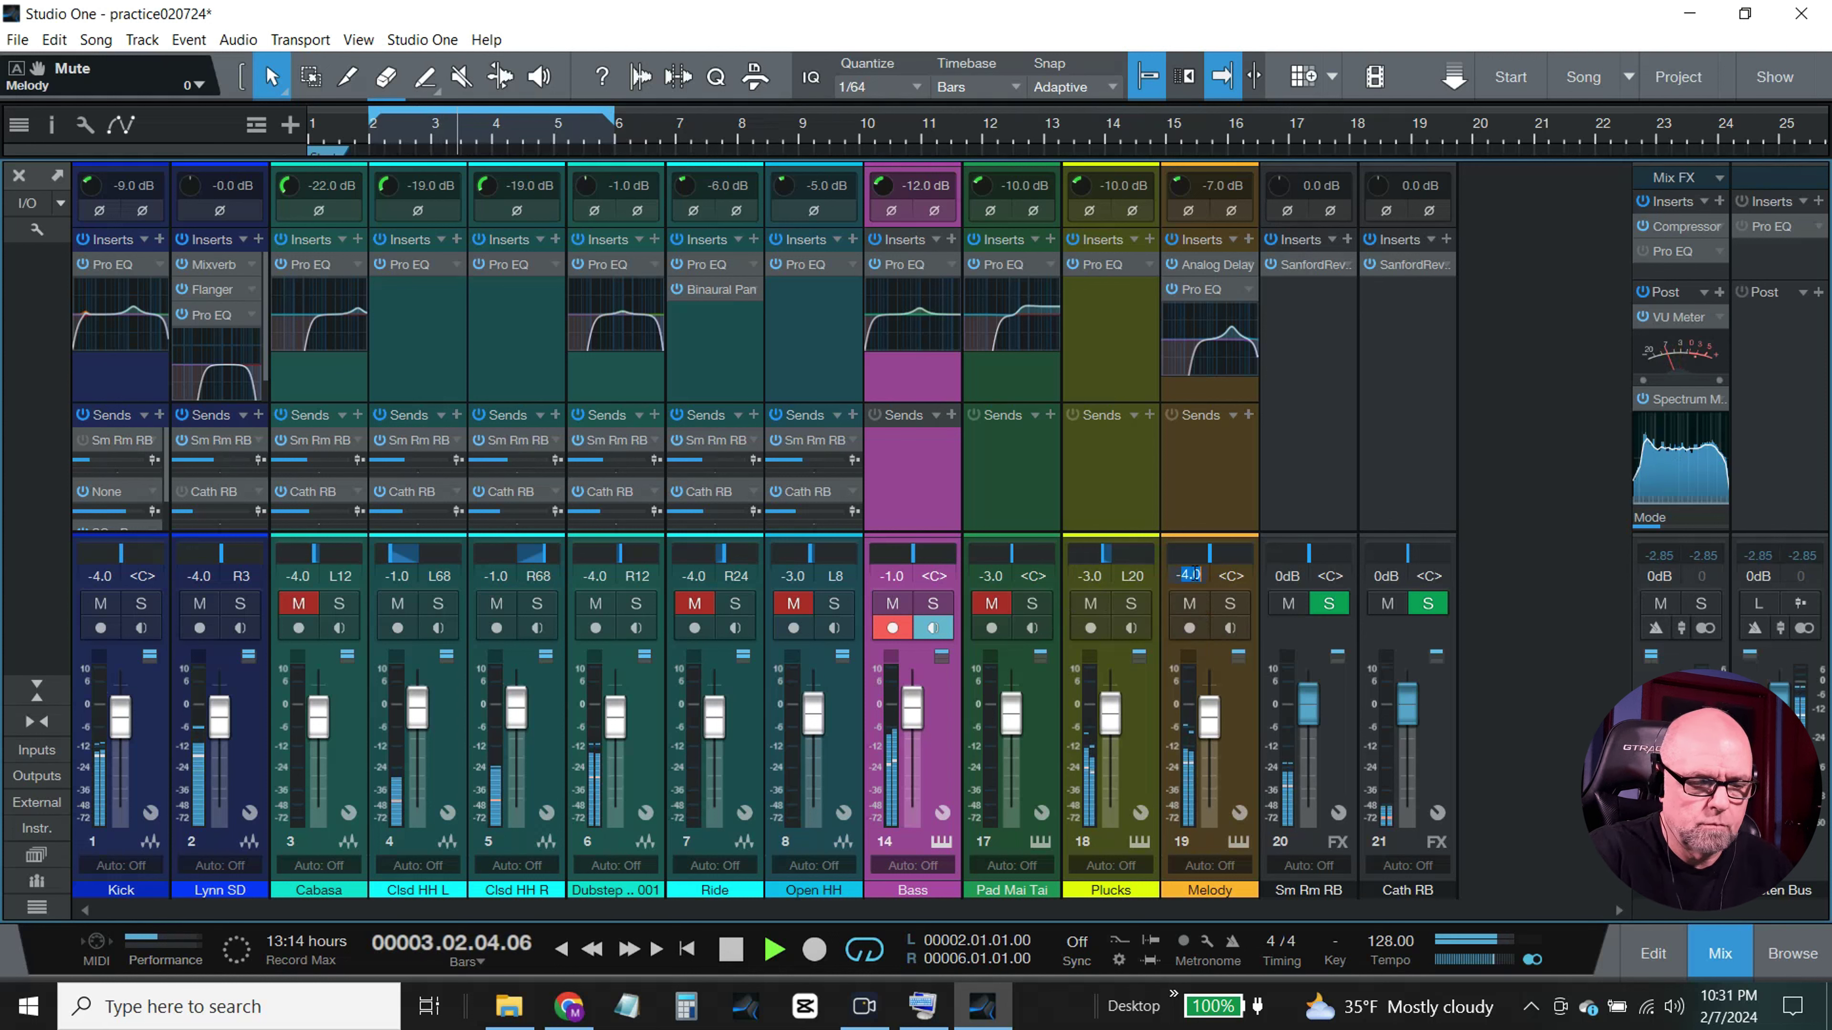
key(Return)
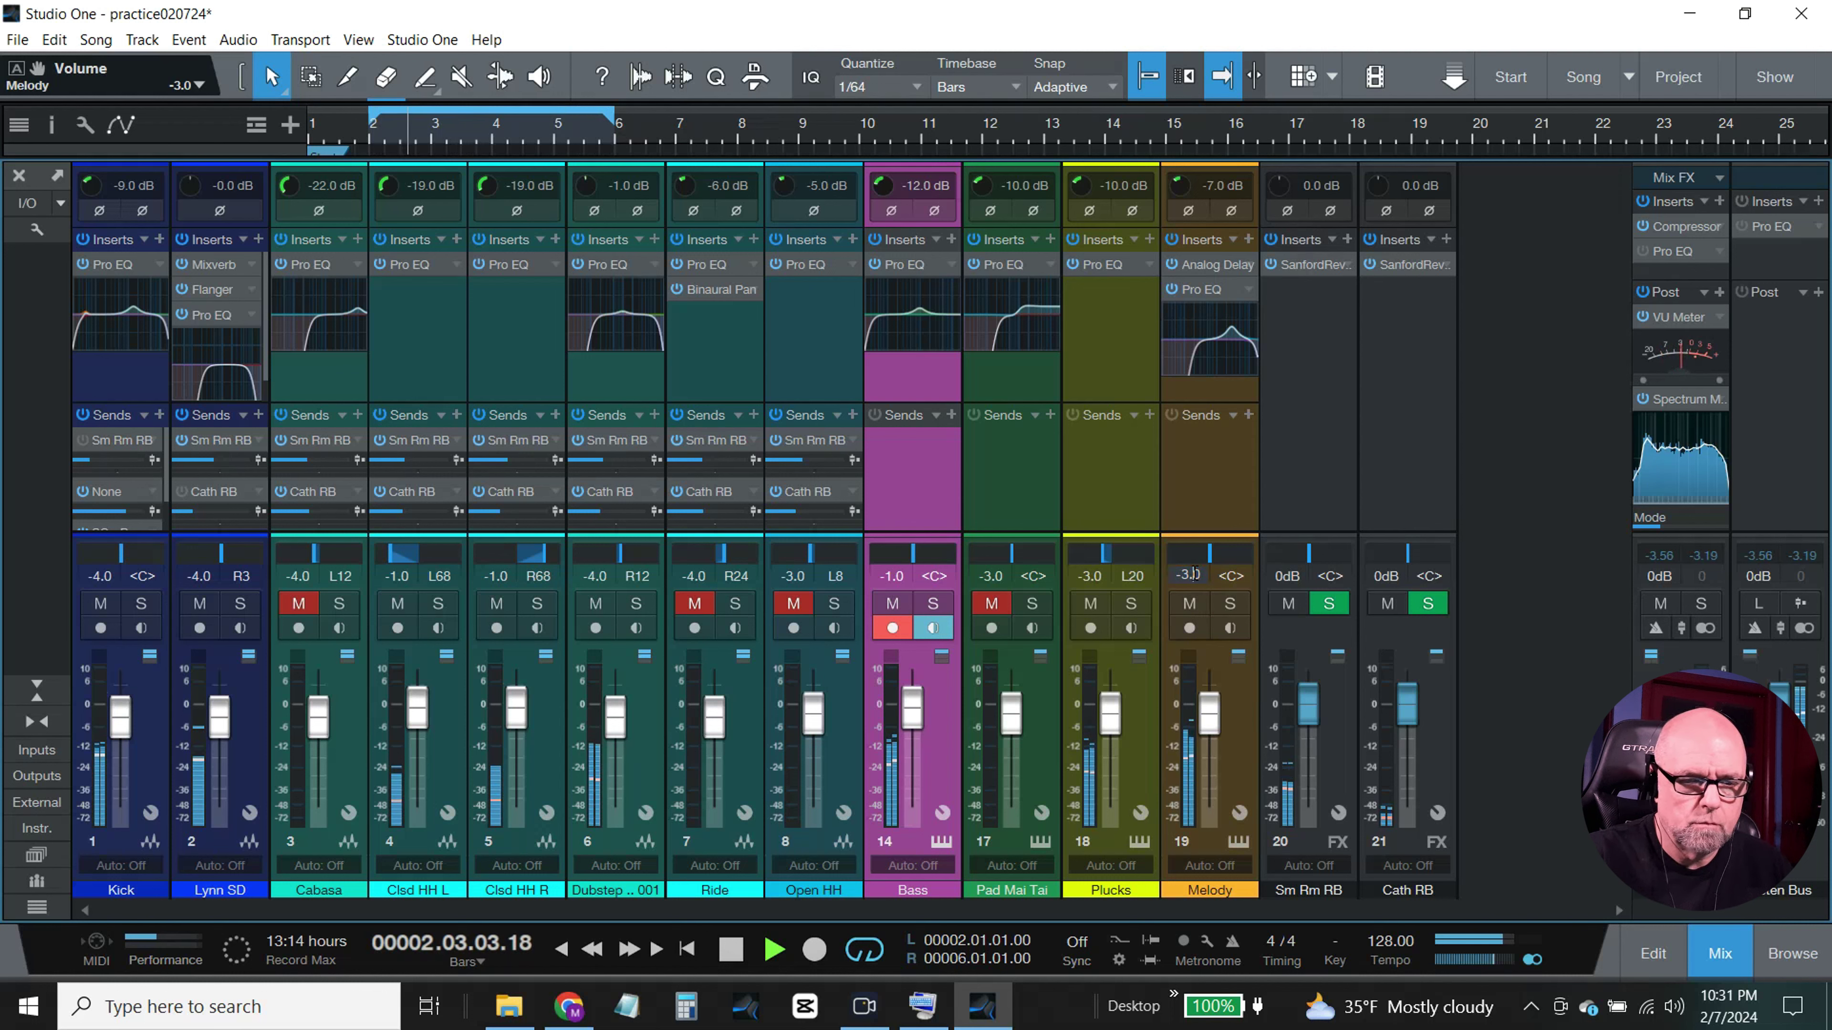
click(1189, 576)
key(Return)
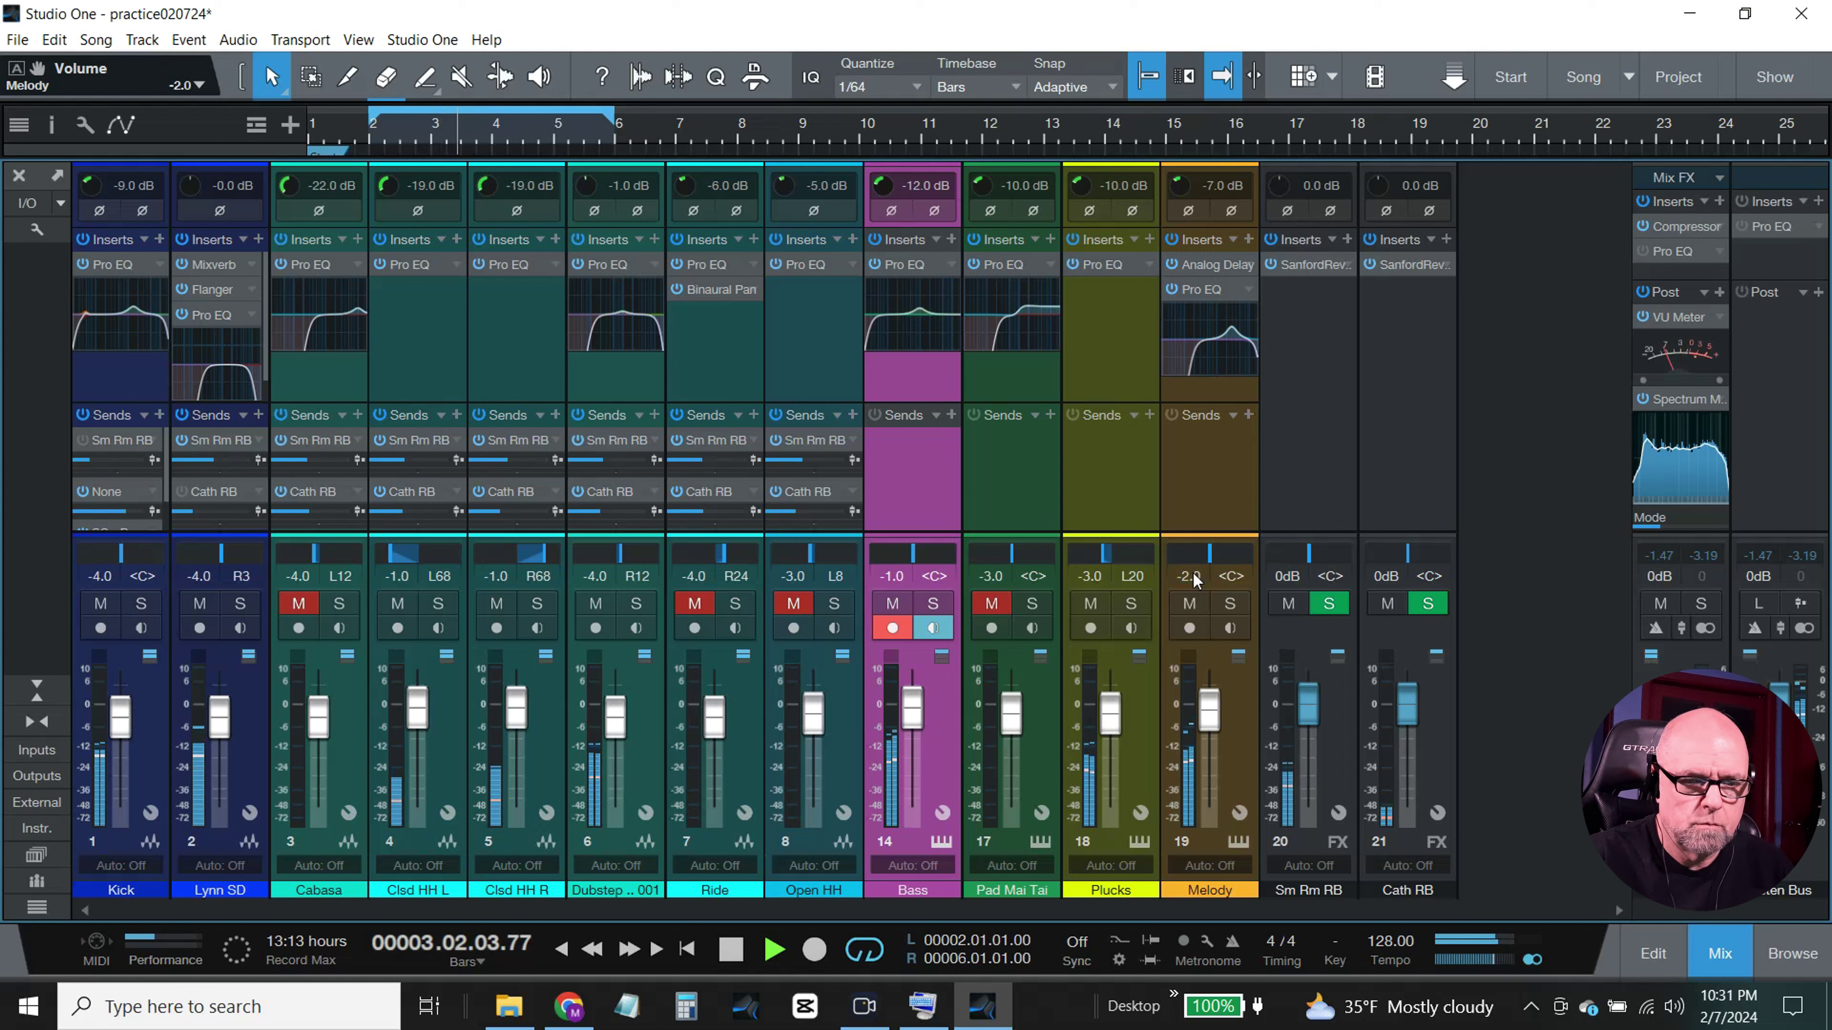
Step: Unmute the Pad Mai Tai channel, listen to the full mix, stop playback, and close the mixer
click(990, 604)
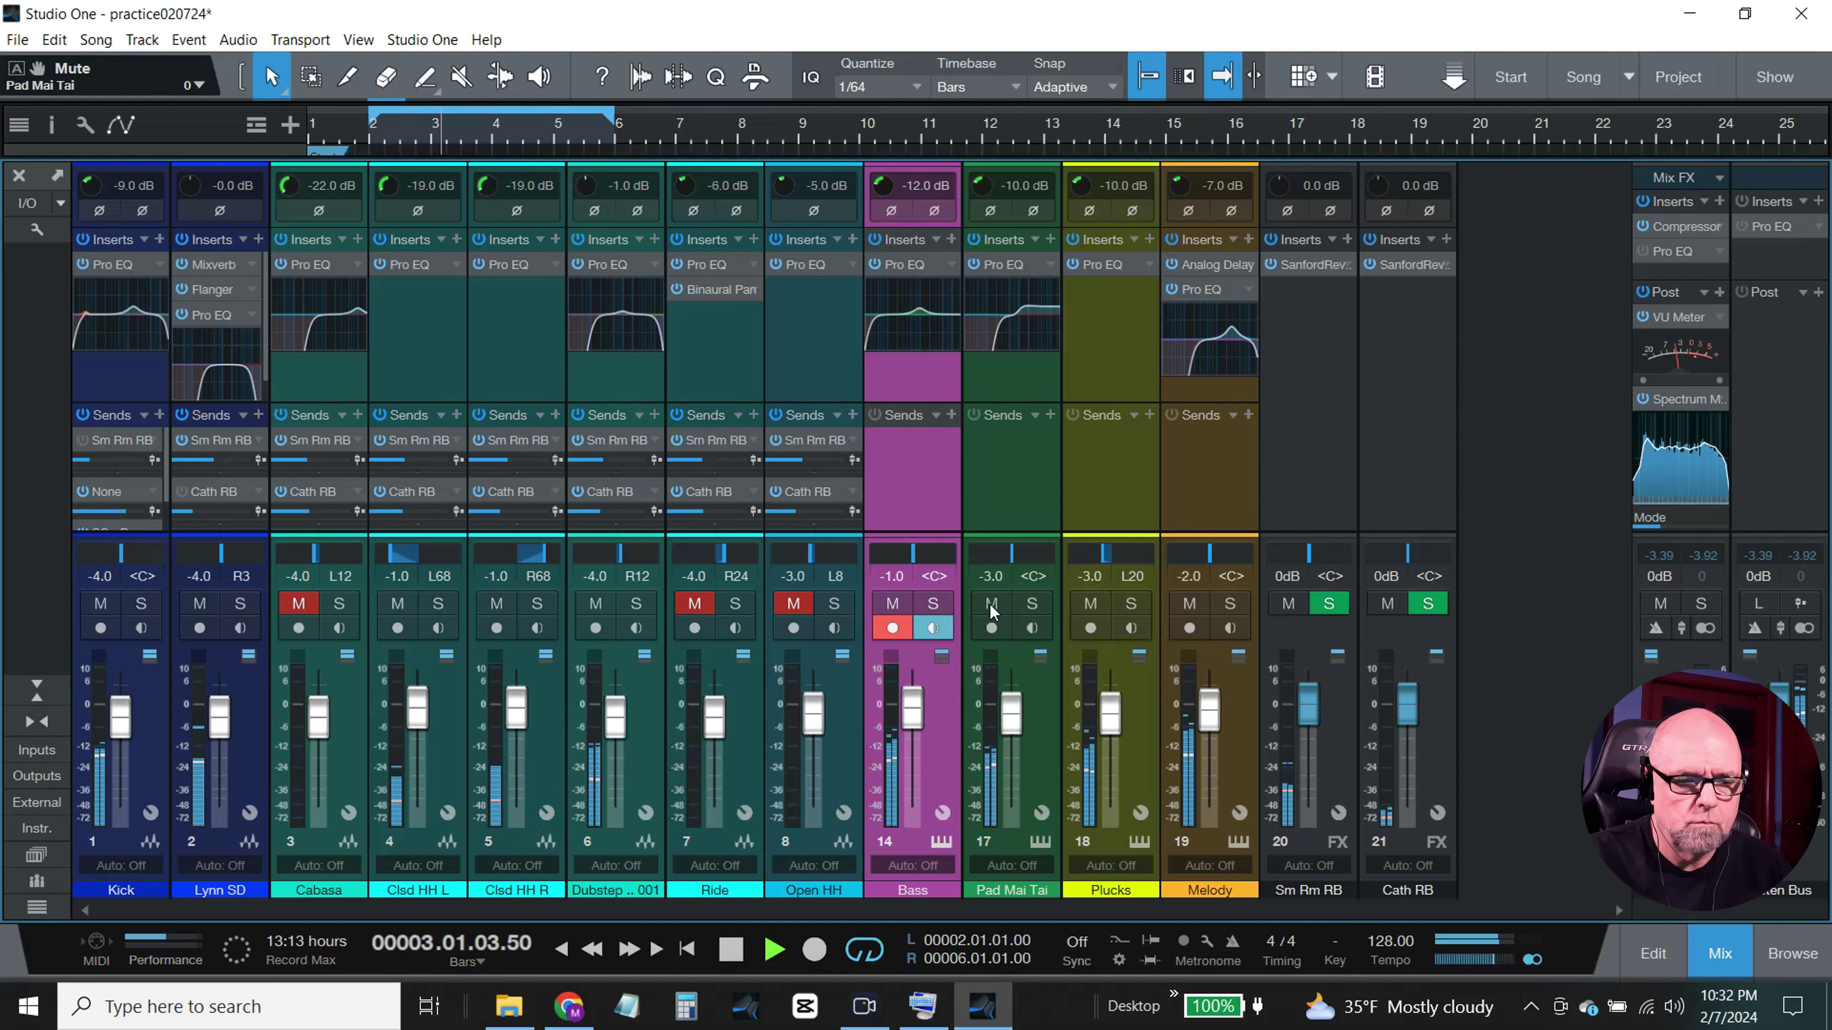
click(732, 960)
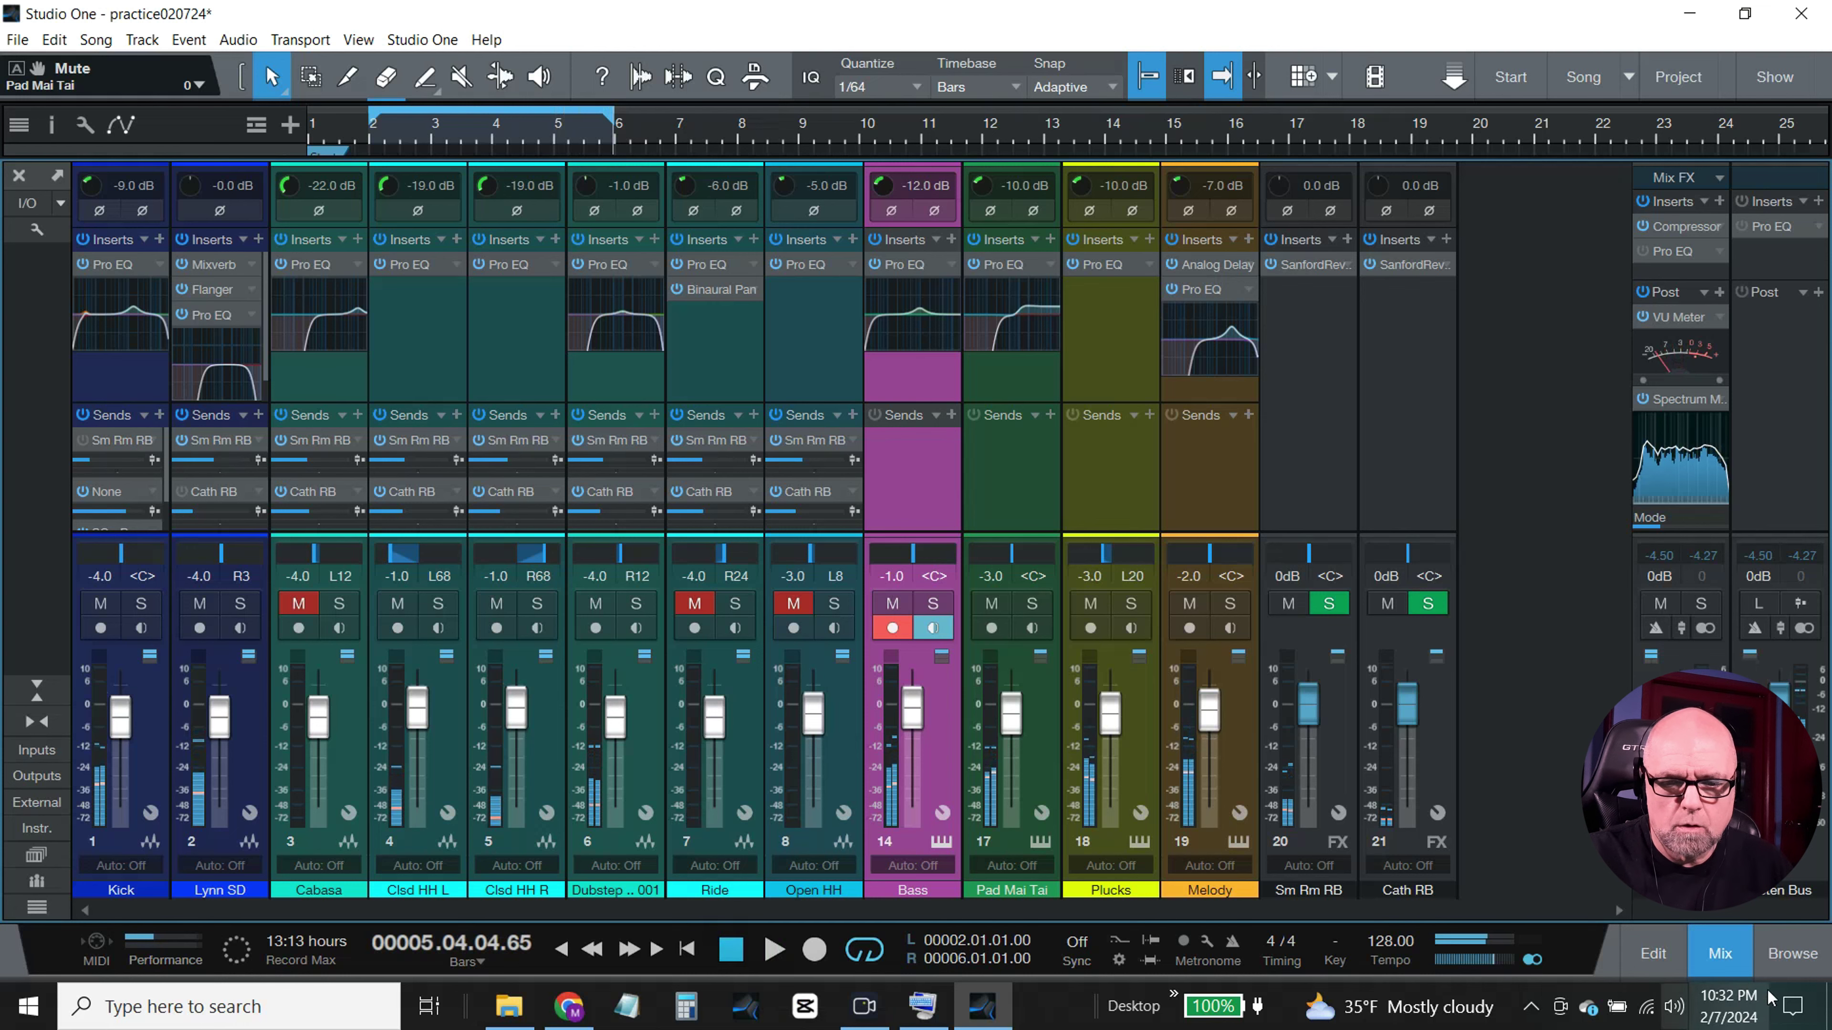
click(1730, 955)
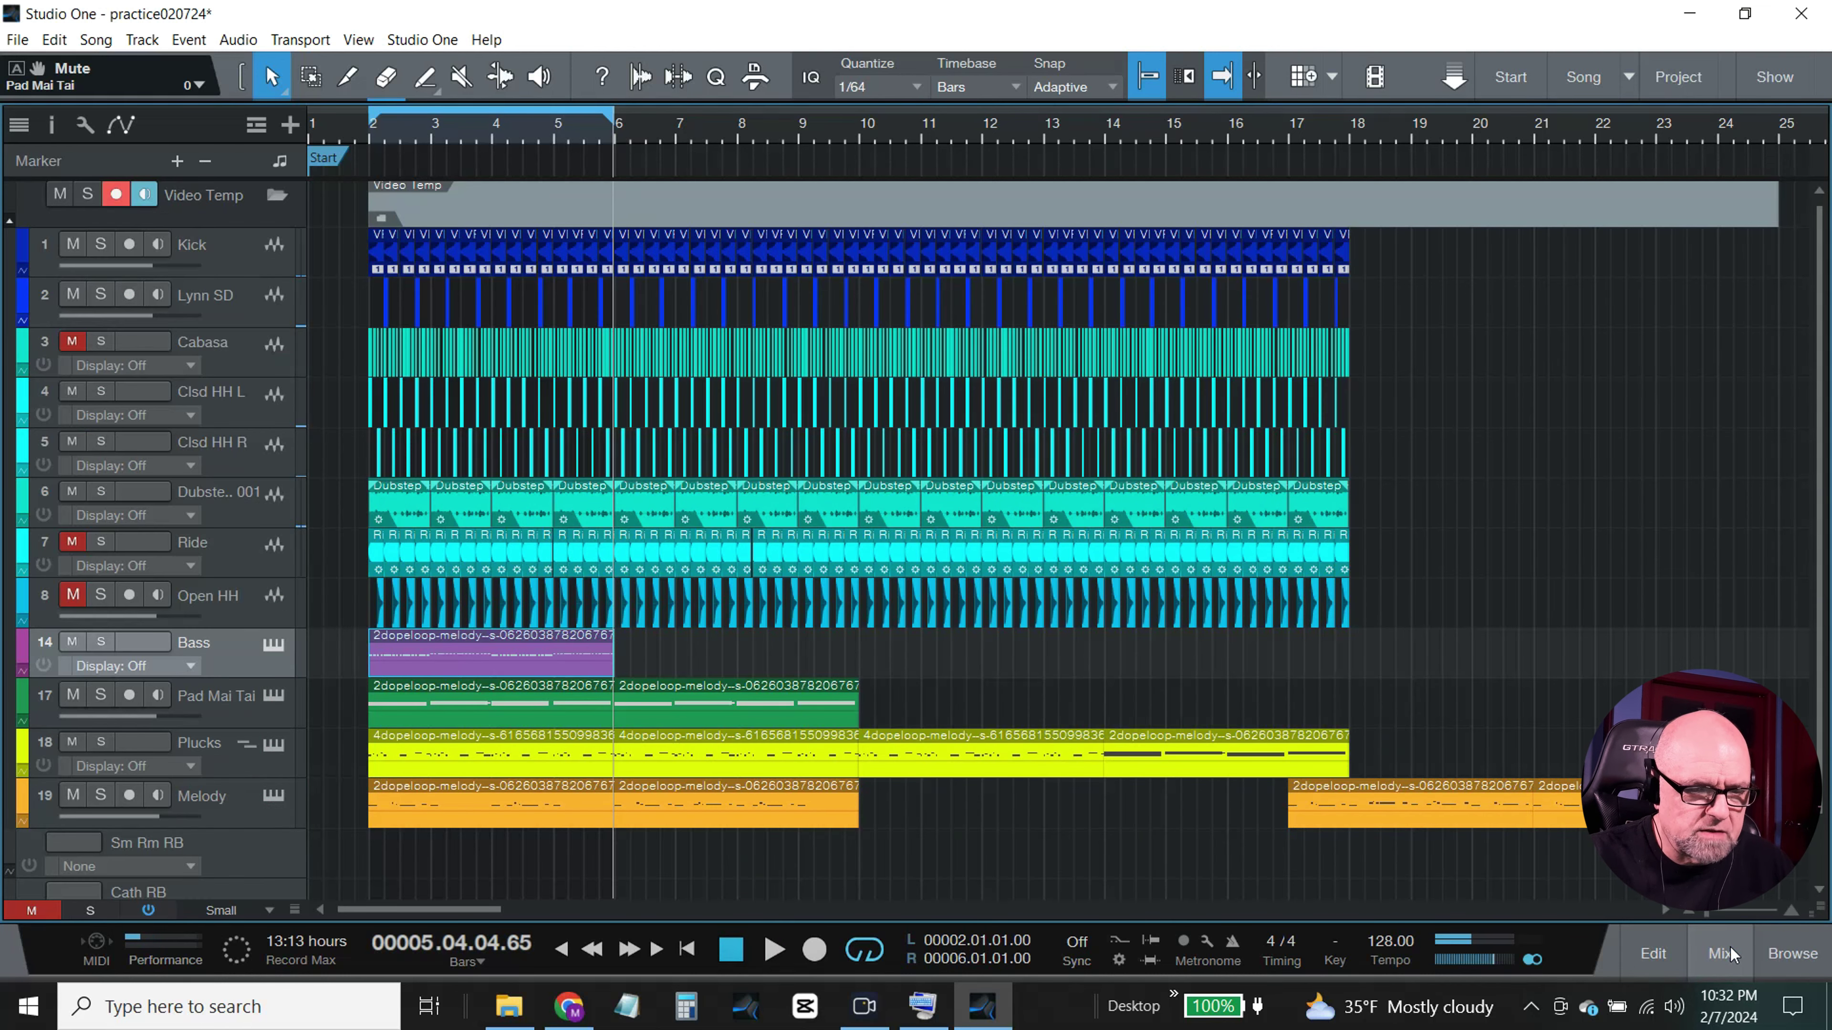
Step: Reopen the Bass clip and, while playing from bar 2, lower the E 3 notes on beats 3 and 4 of bar 5 to D 3
double_click(469, 660)
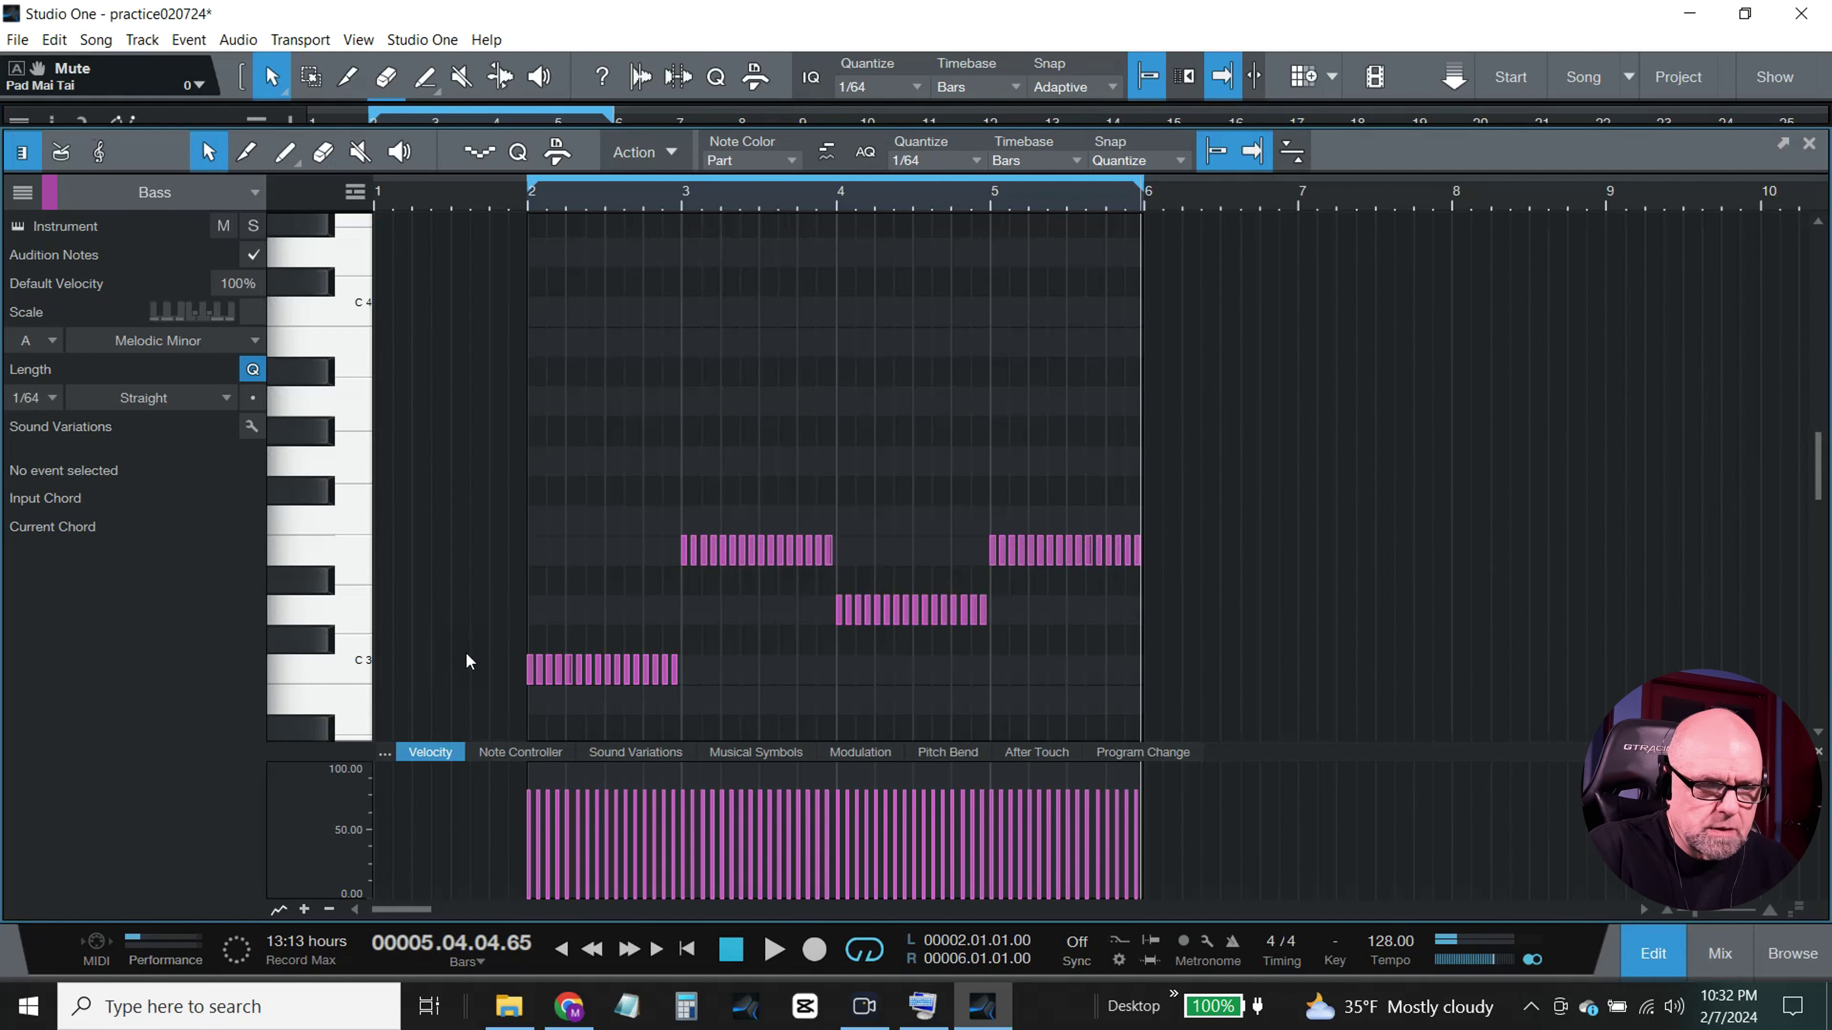
key(e)
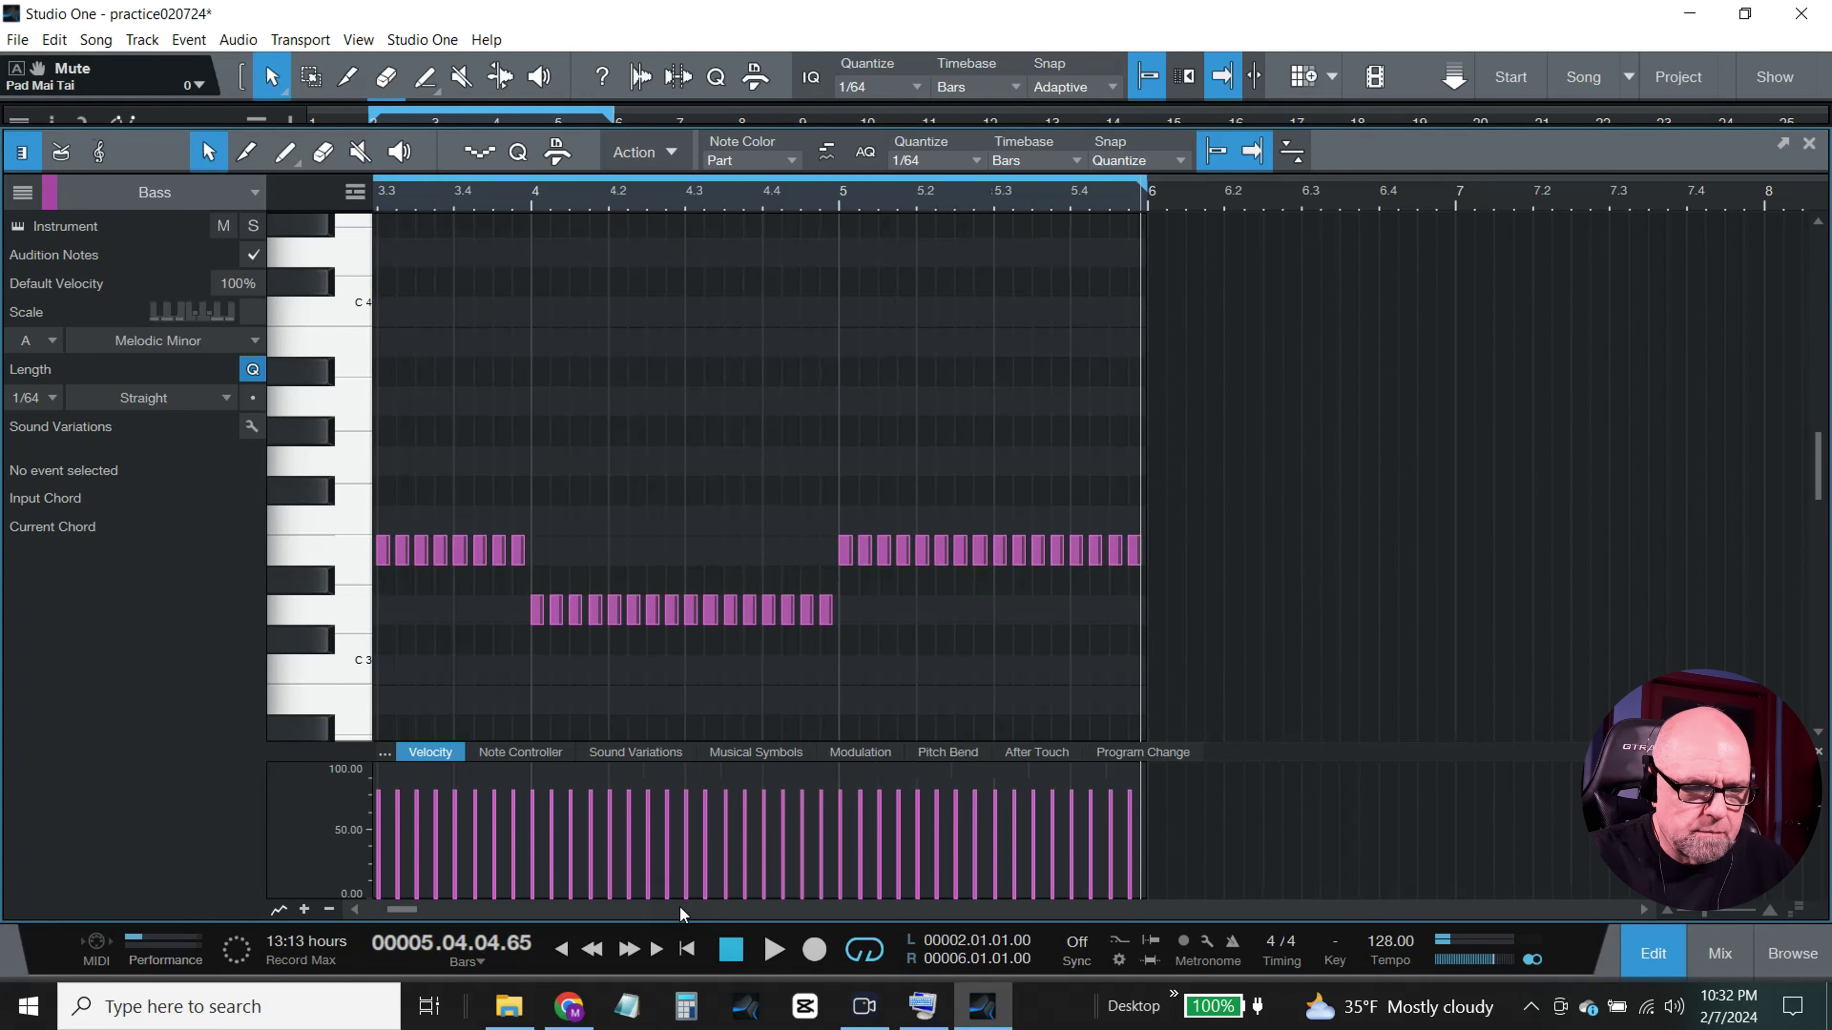
click(353, 909)
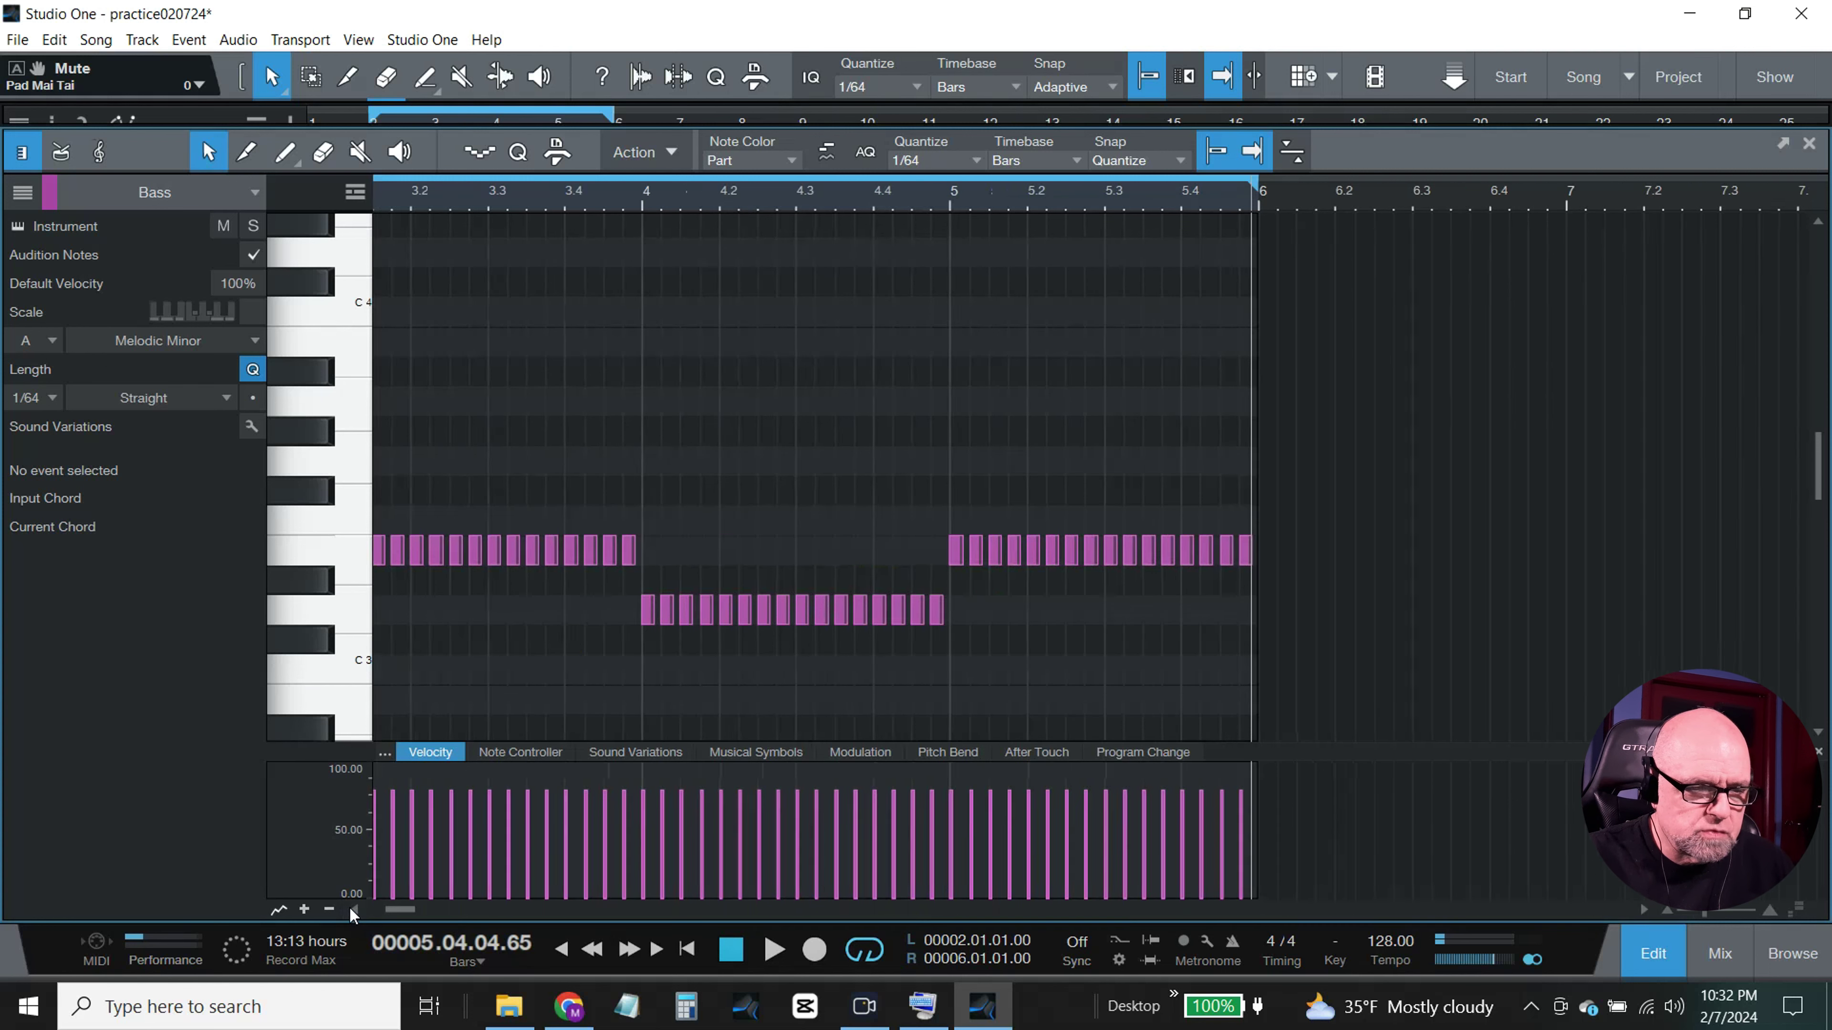
click(353, 909)
click(353, 909)
click(353, 909)
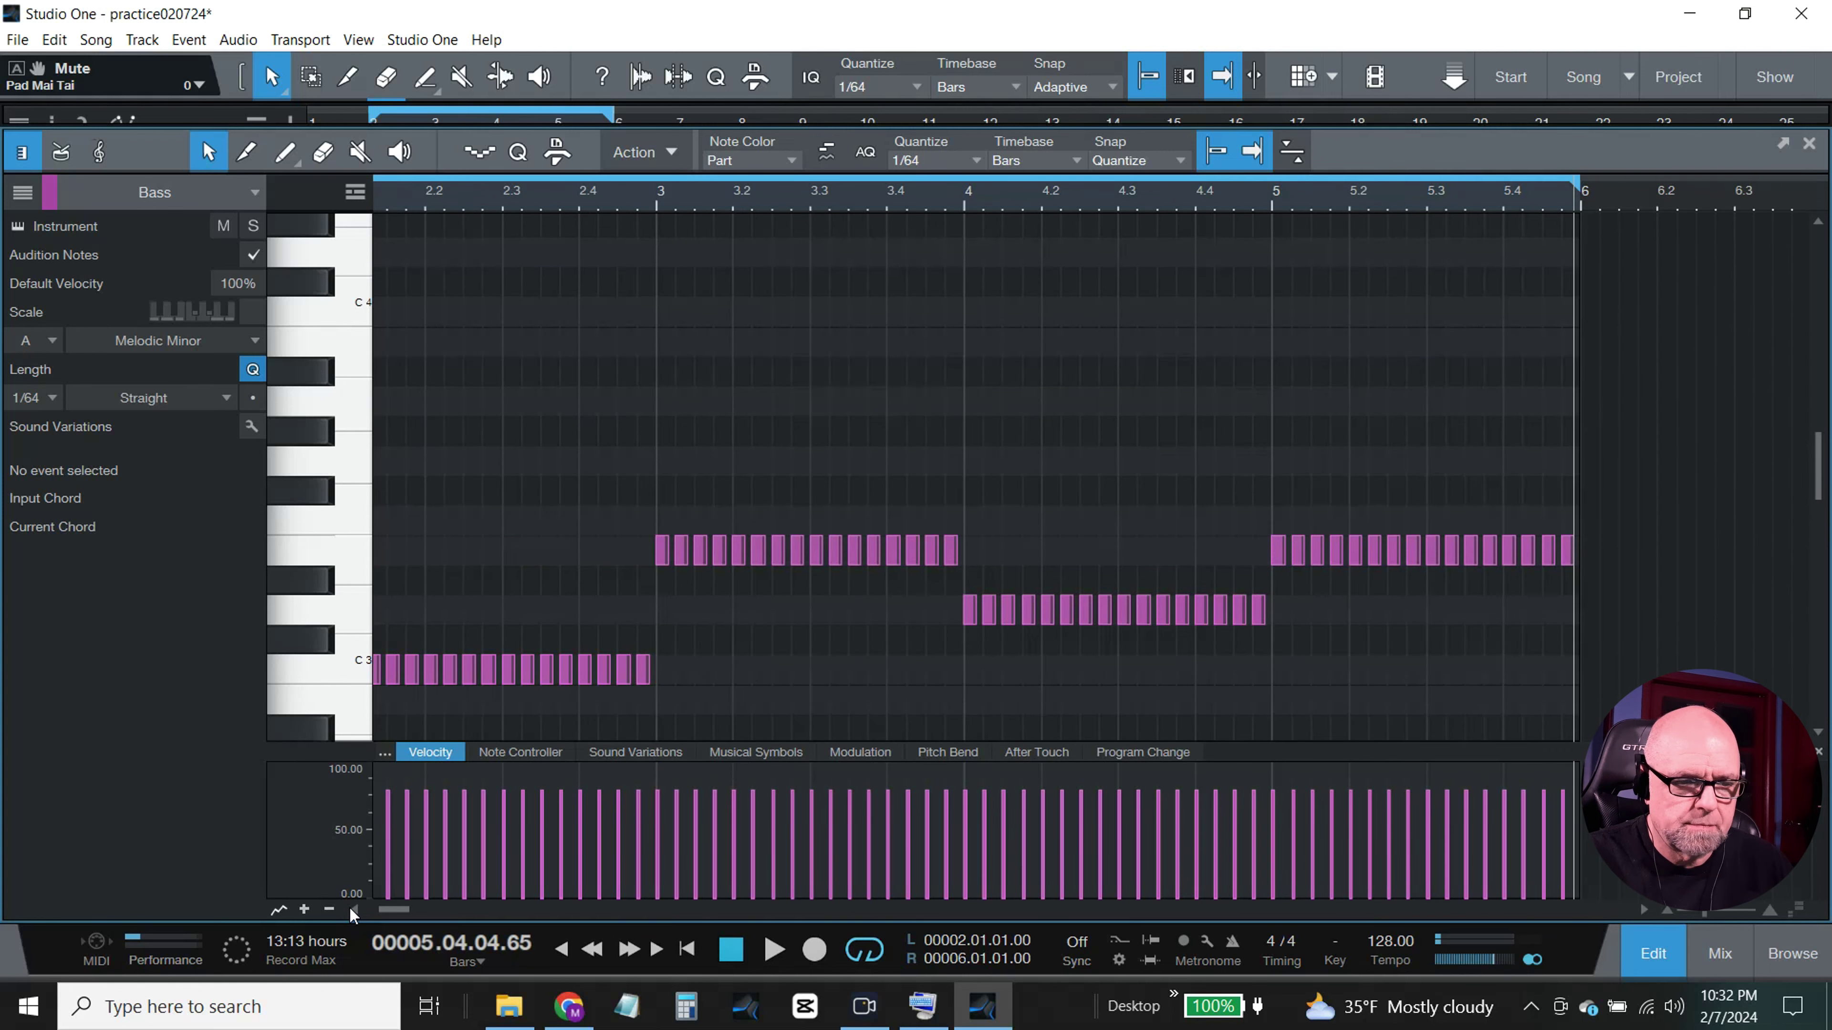
click(352, 908)
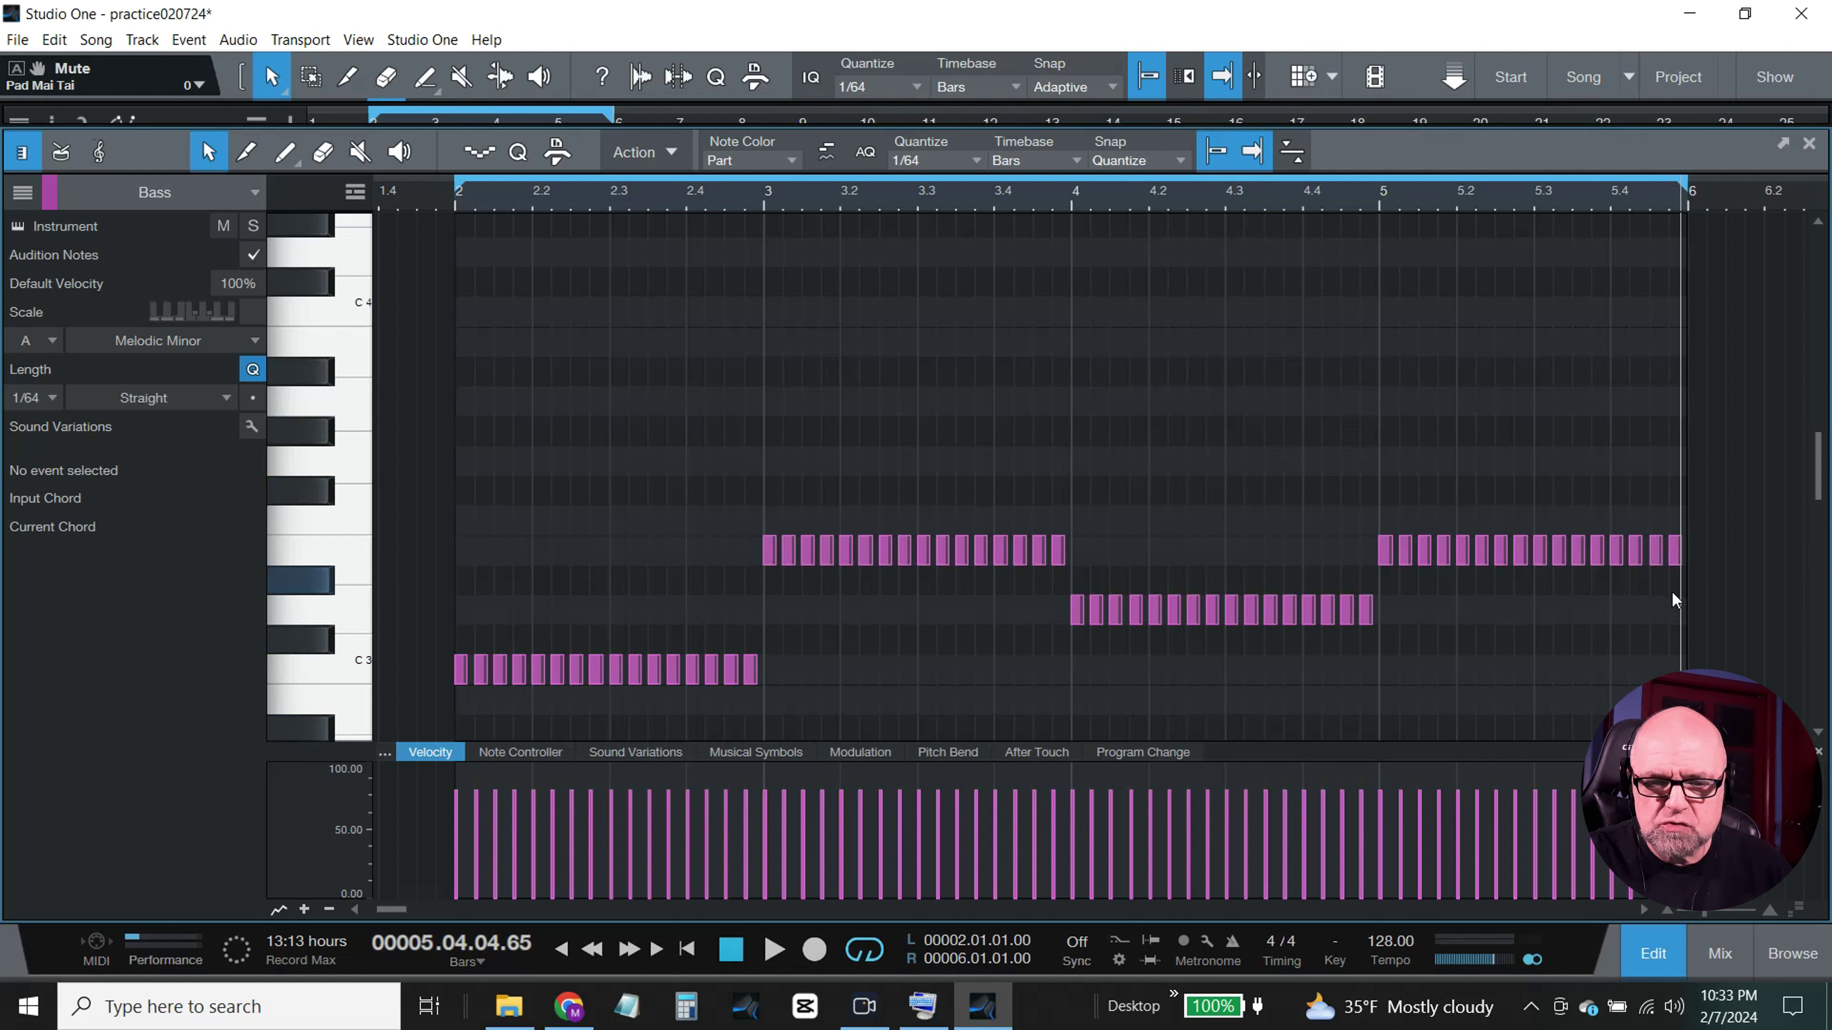
drag(1697, 595, 1532, 513)
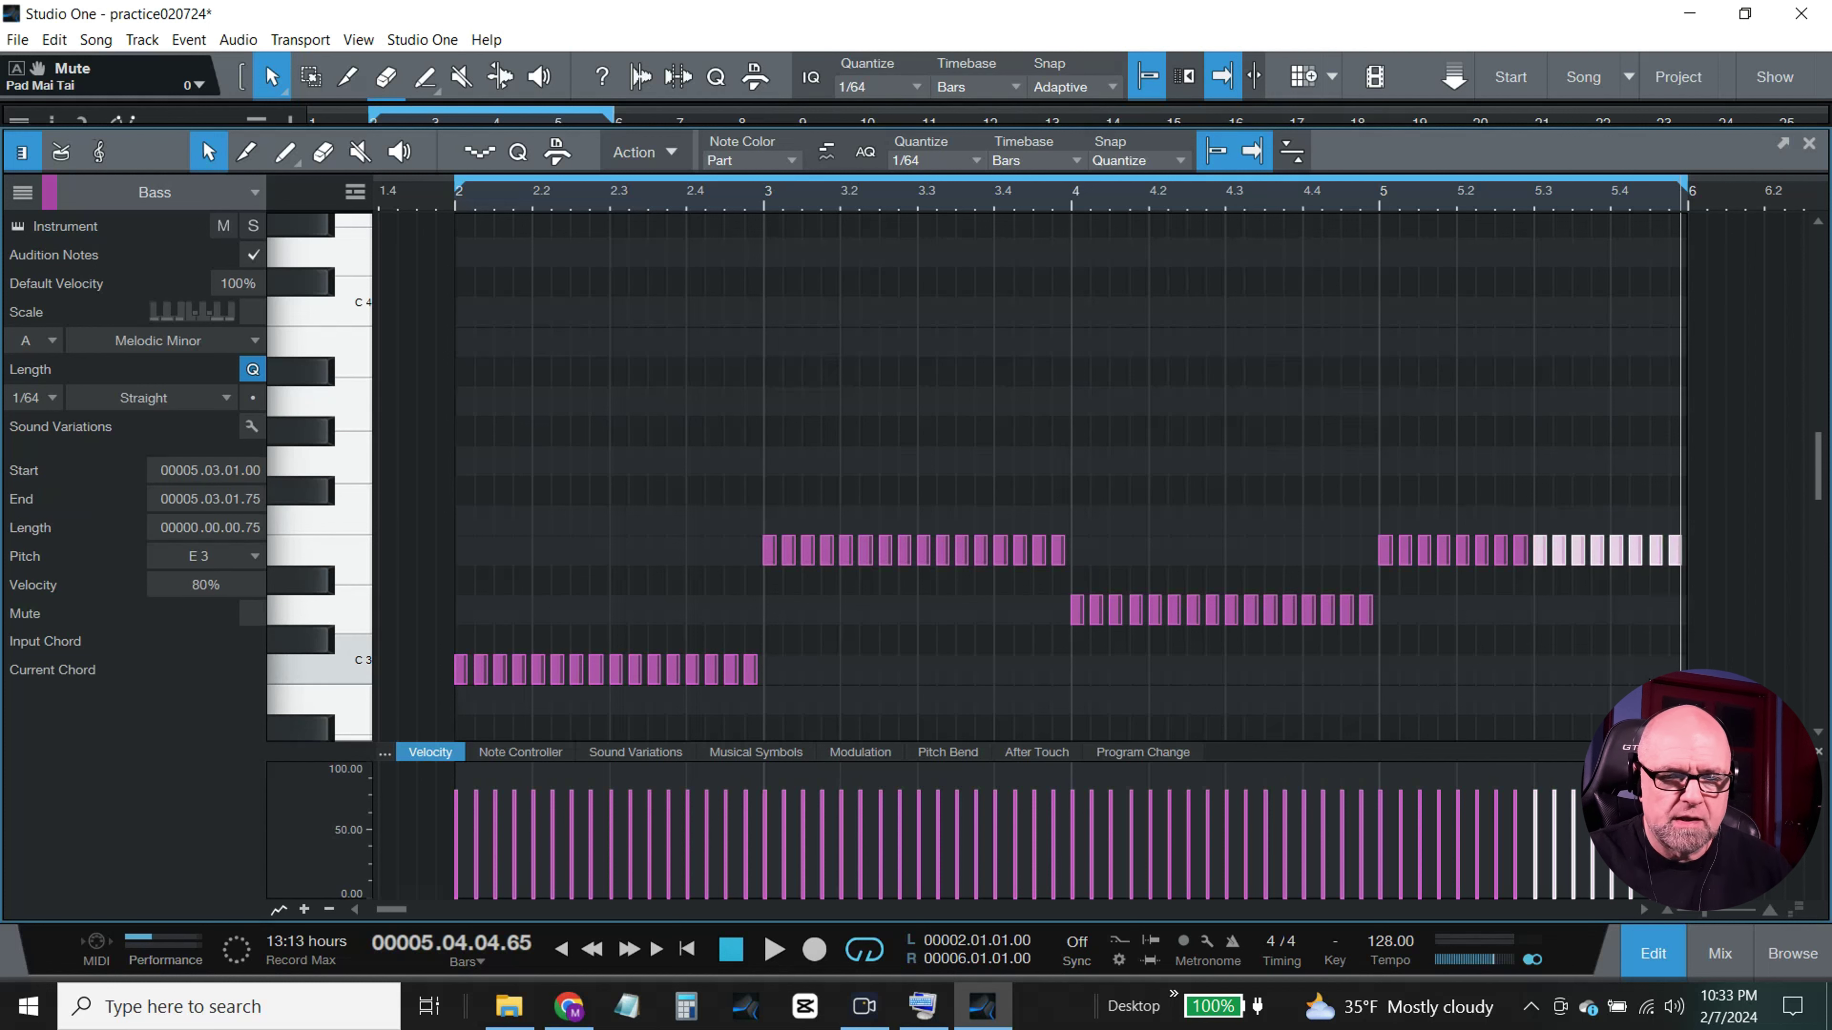
click(454, 210)
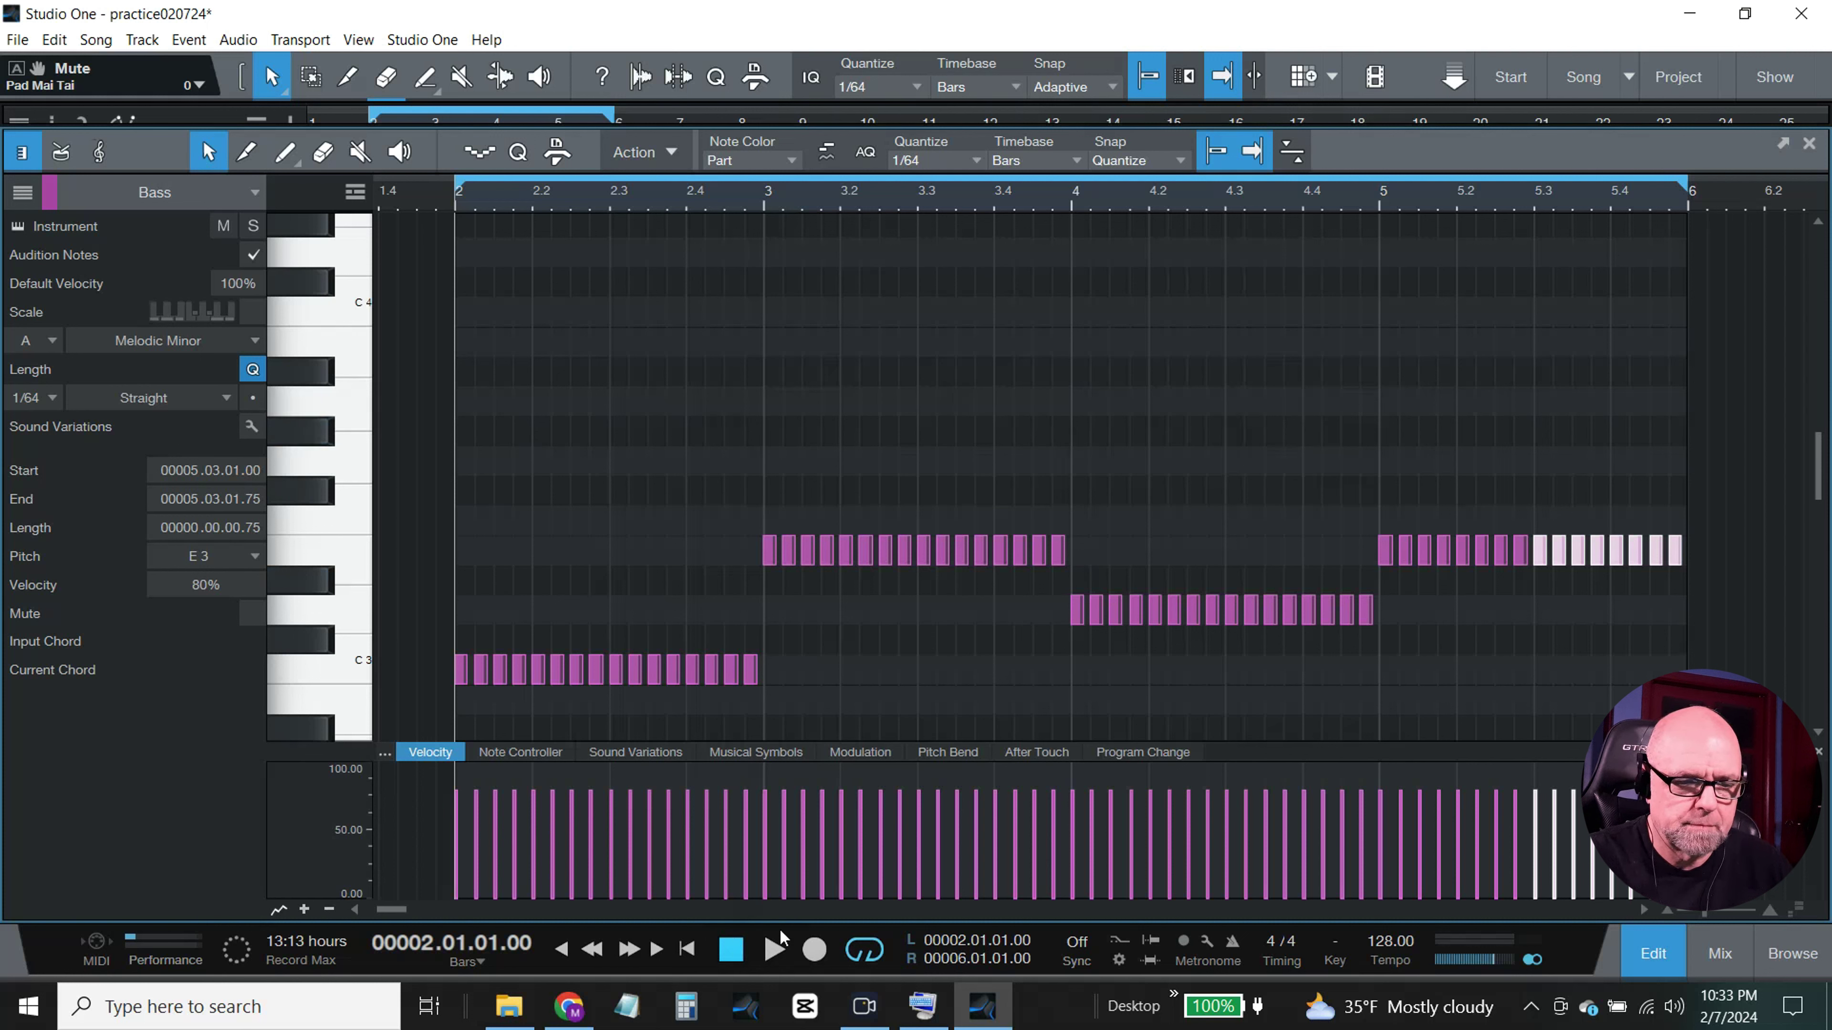
click(774, 952)
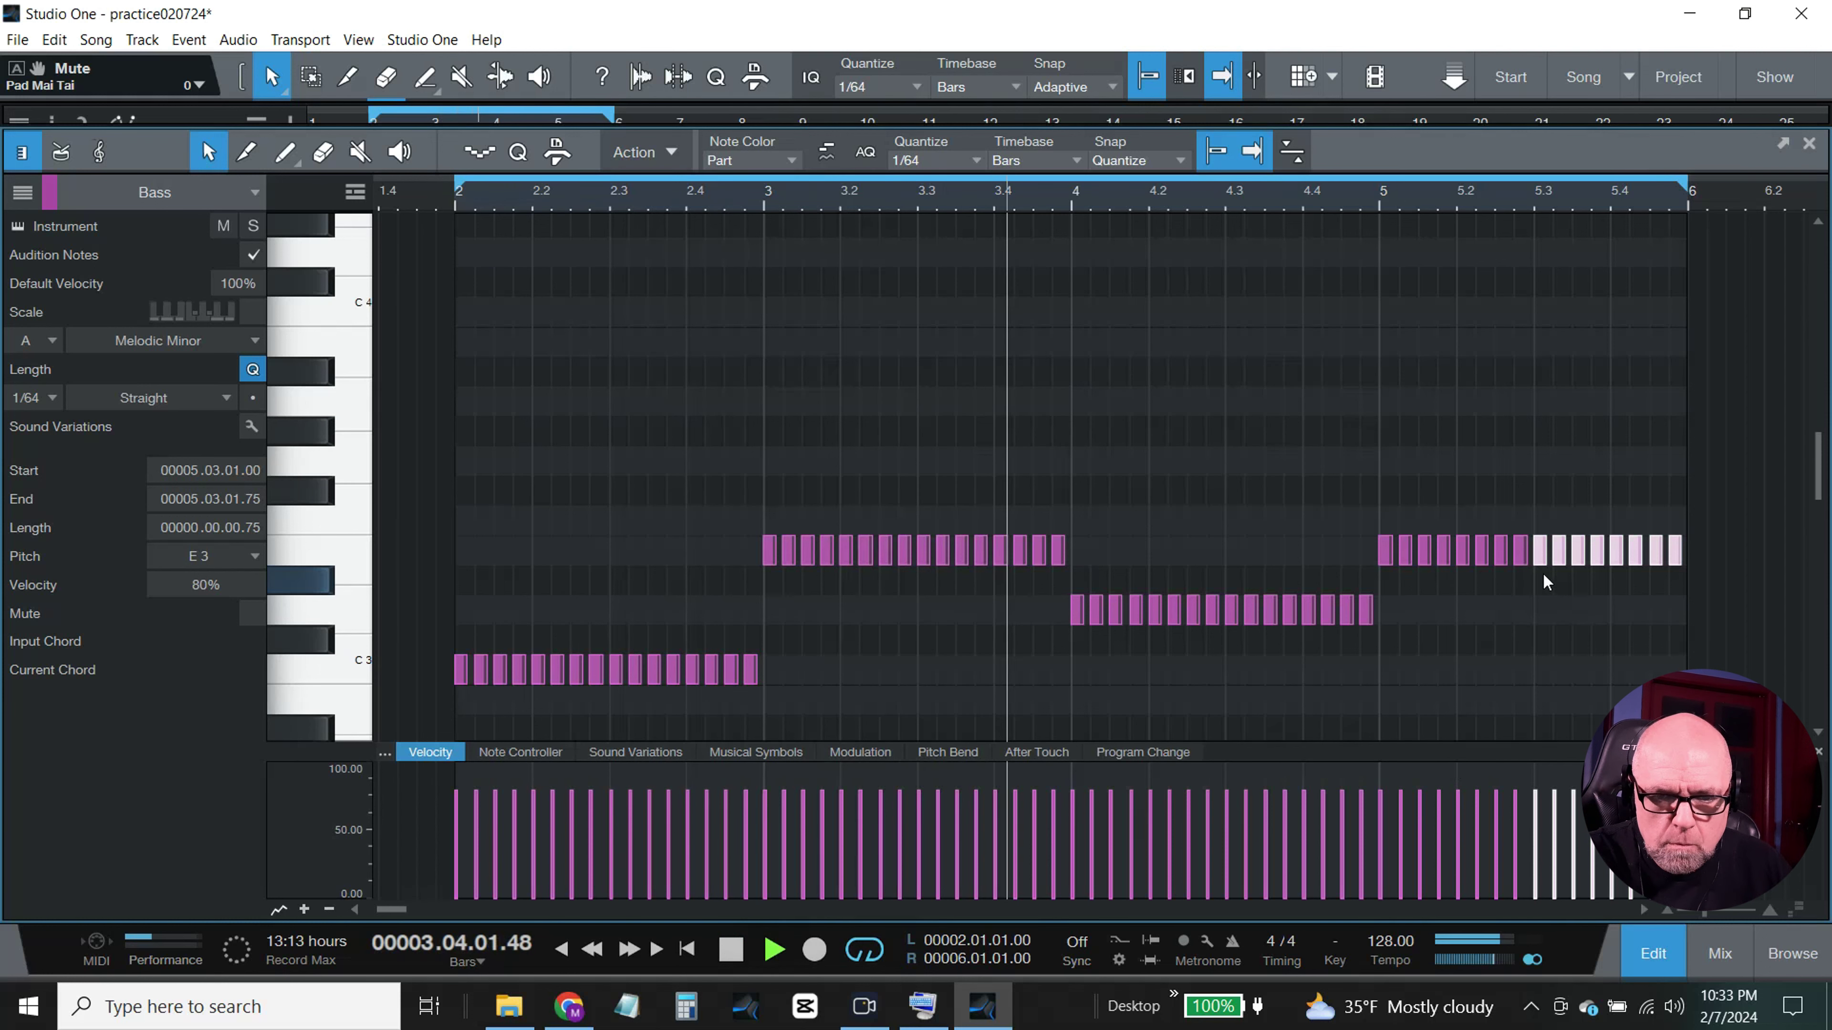
drag(1540, 562, 1542, 612)
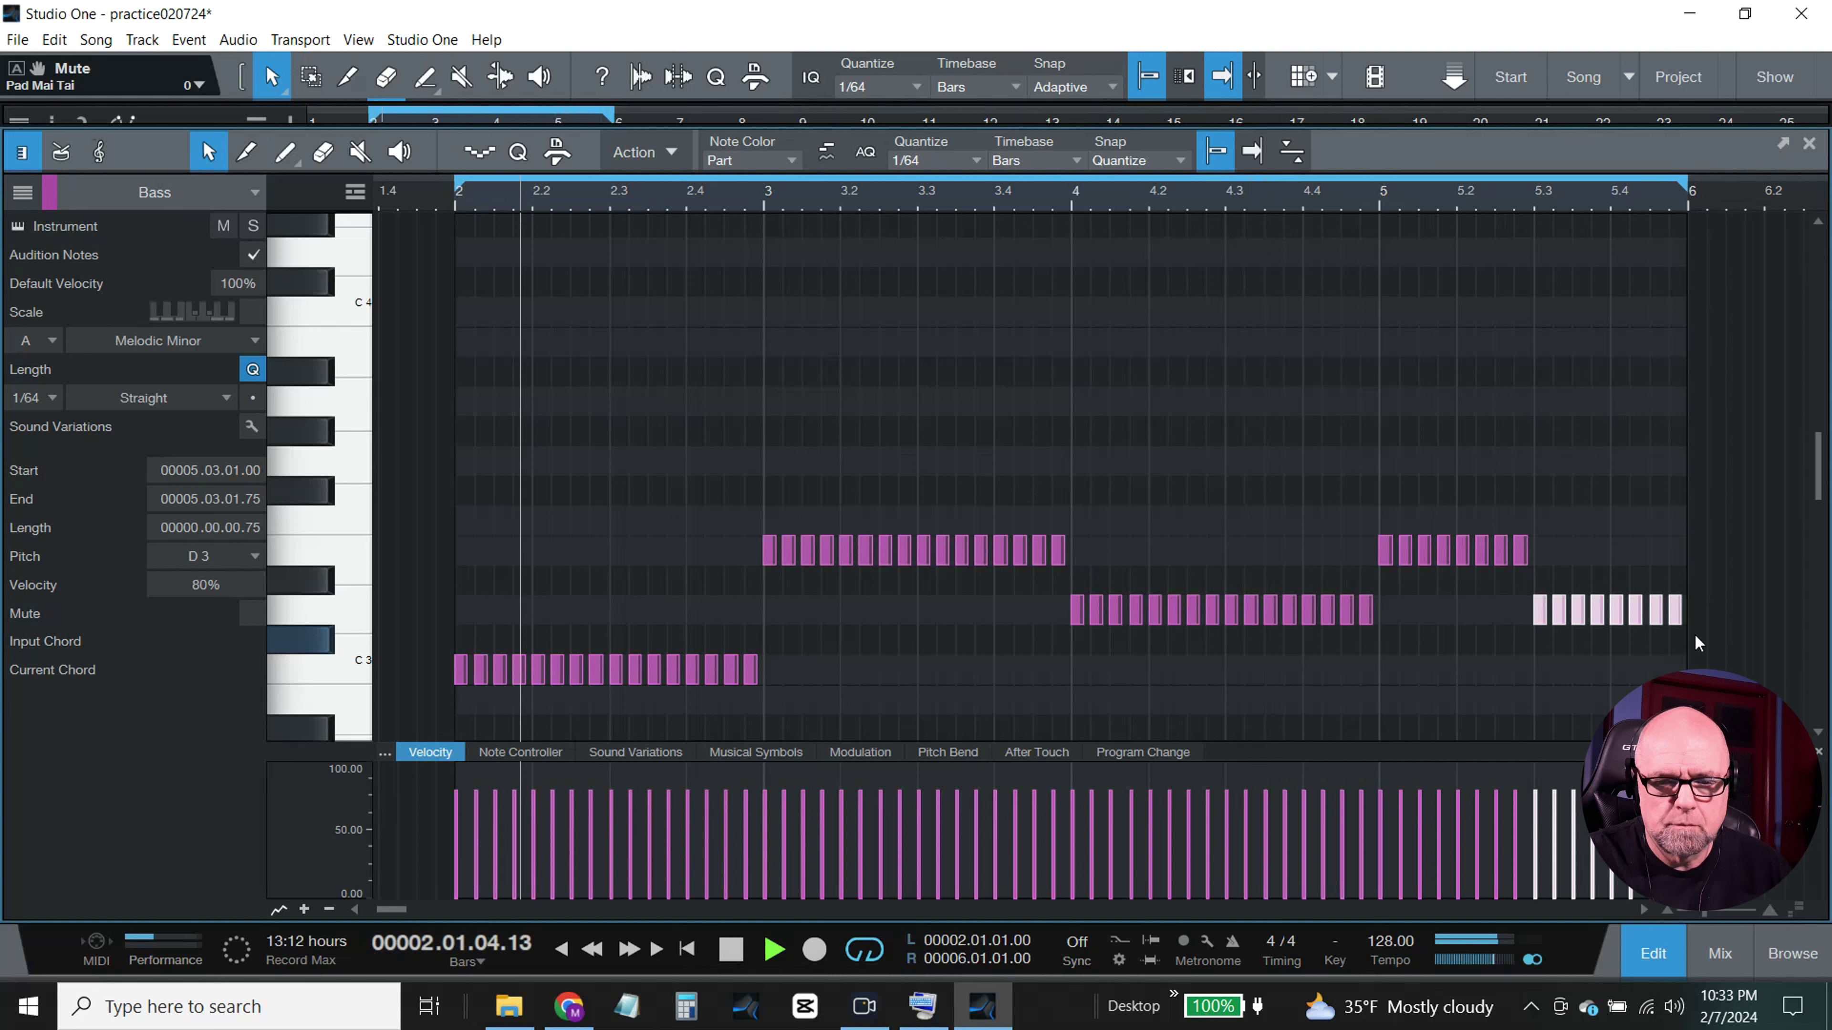
Step: Try the bar 5 beat 4 notes at C 3, and raise all notes on beats 3 and 4 to G 3, aligned to the grid
drag(1688, 645, 1622, 672)
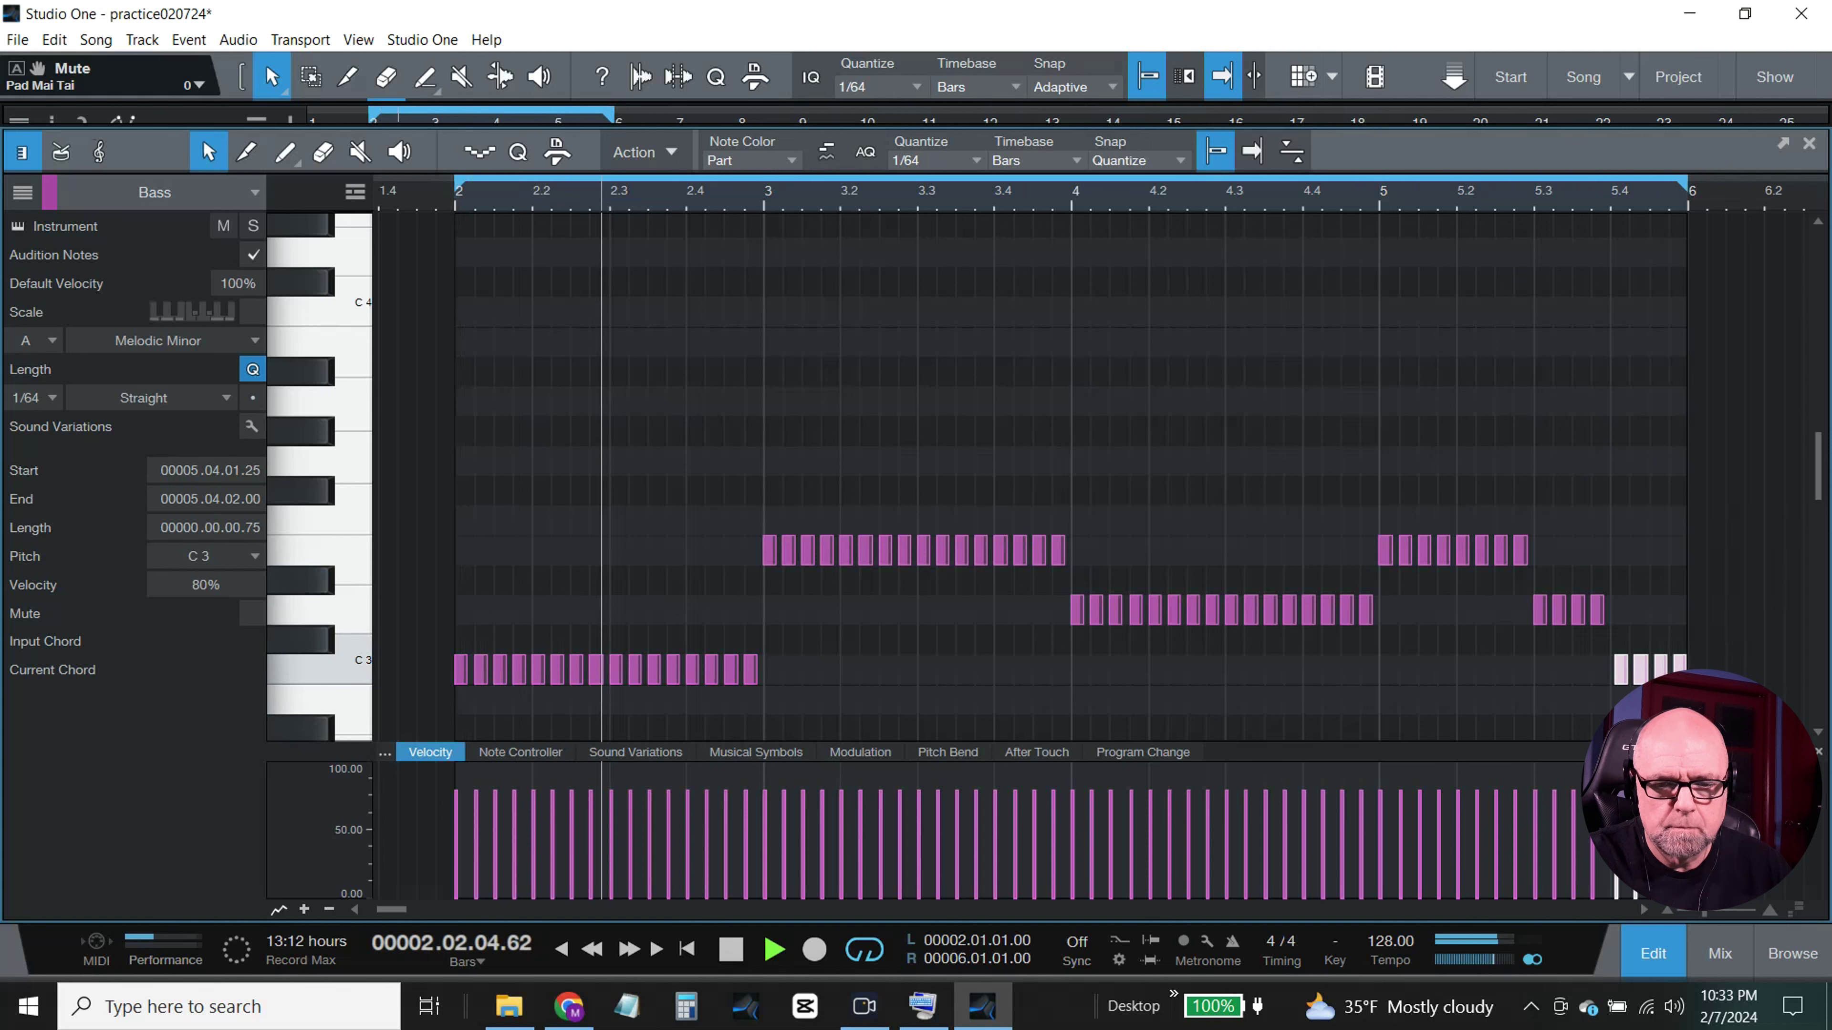
click(1656, 642)
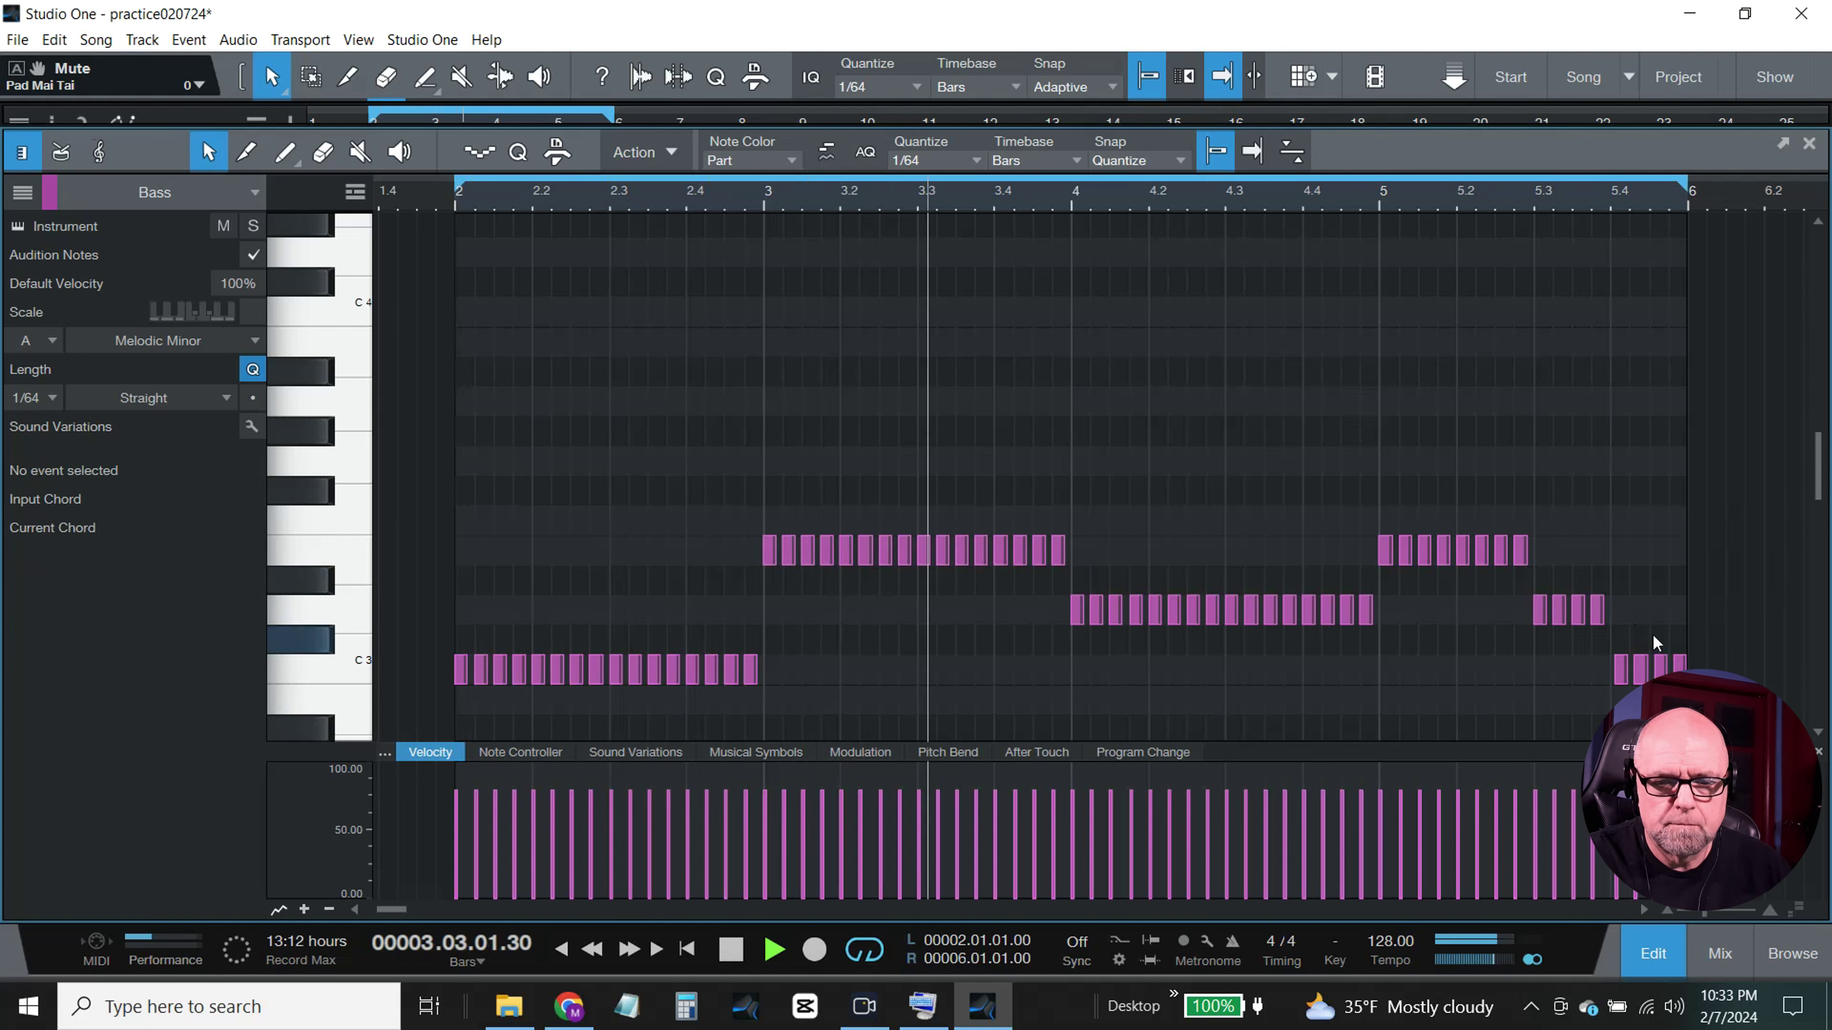
drag(1710, 682, 1536, 610)
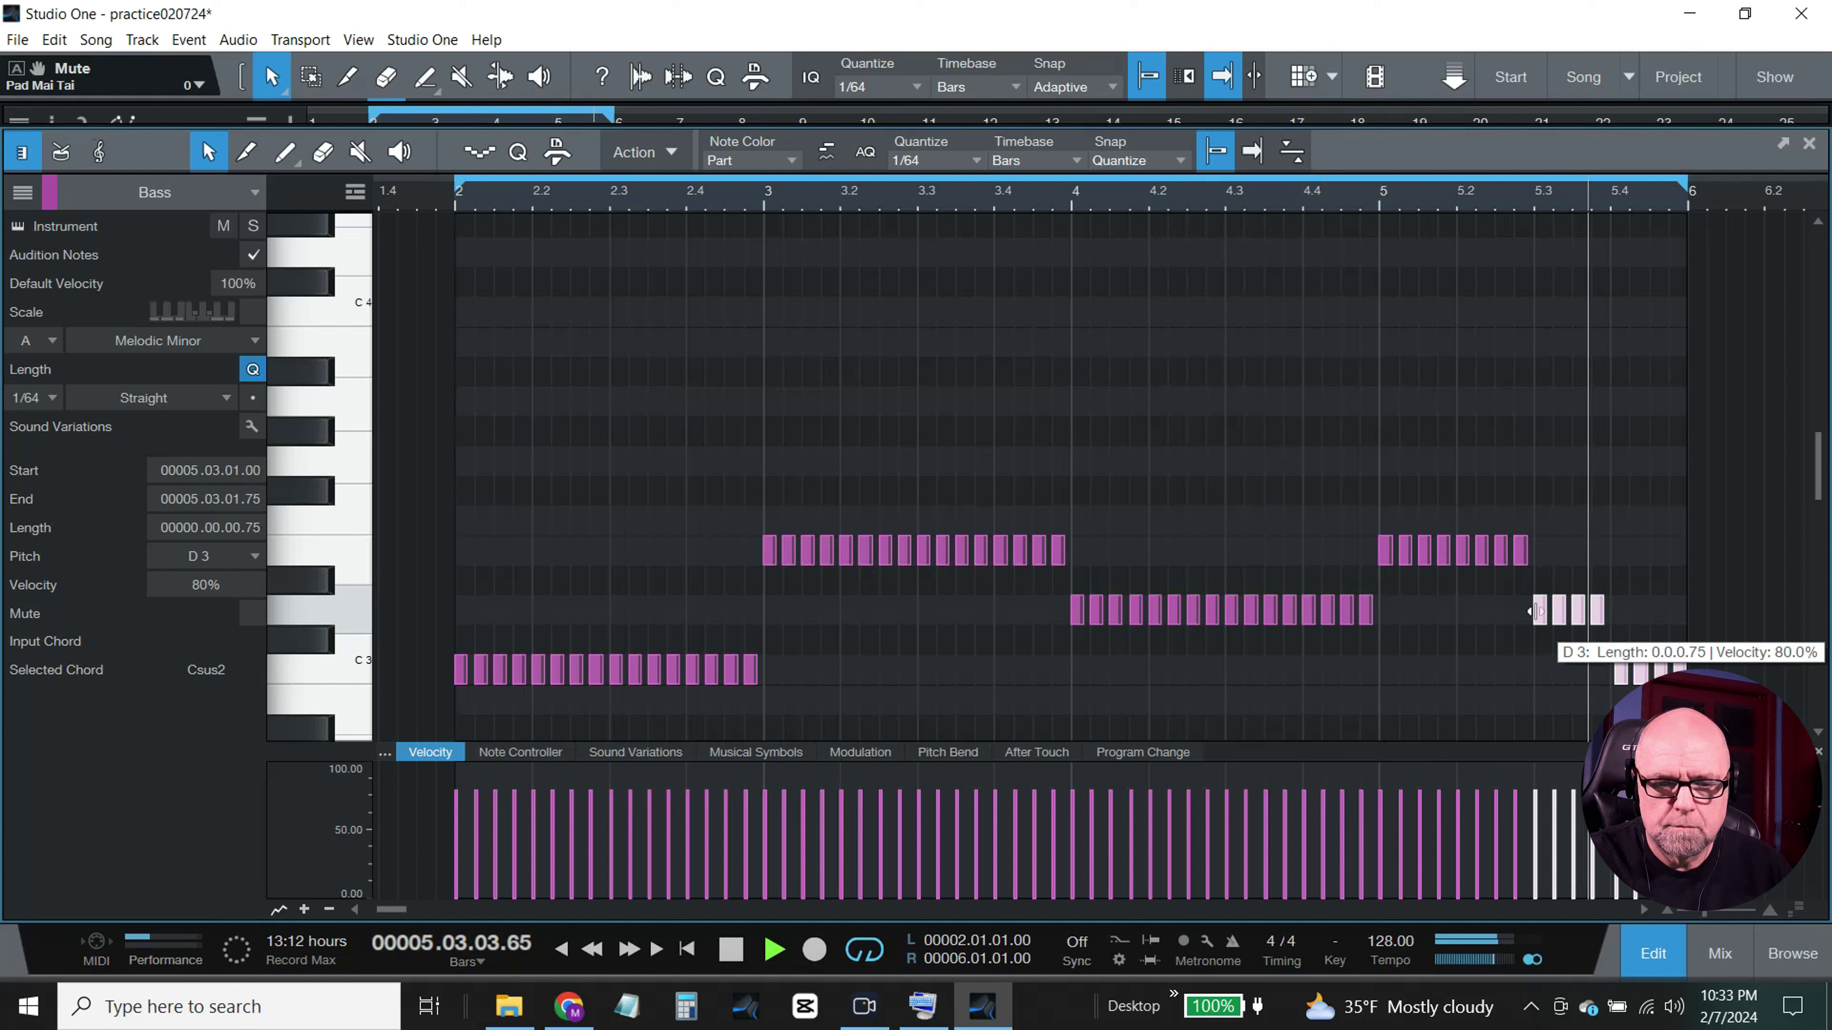
drag(1543, 617, 1543, 466)
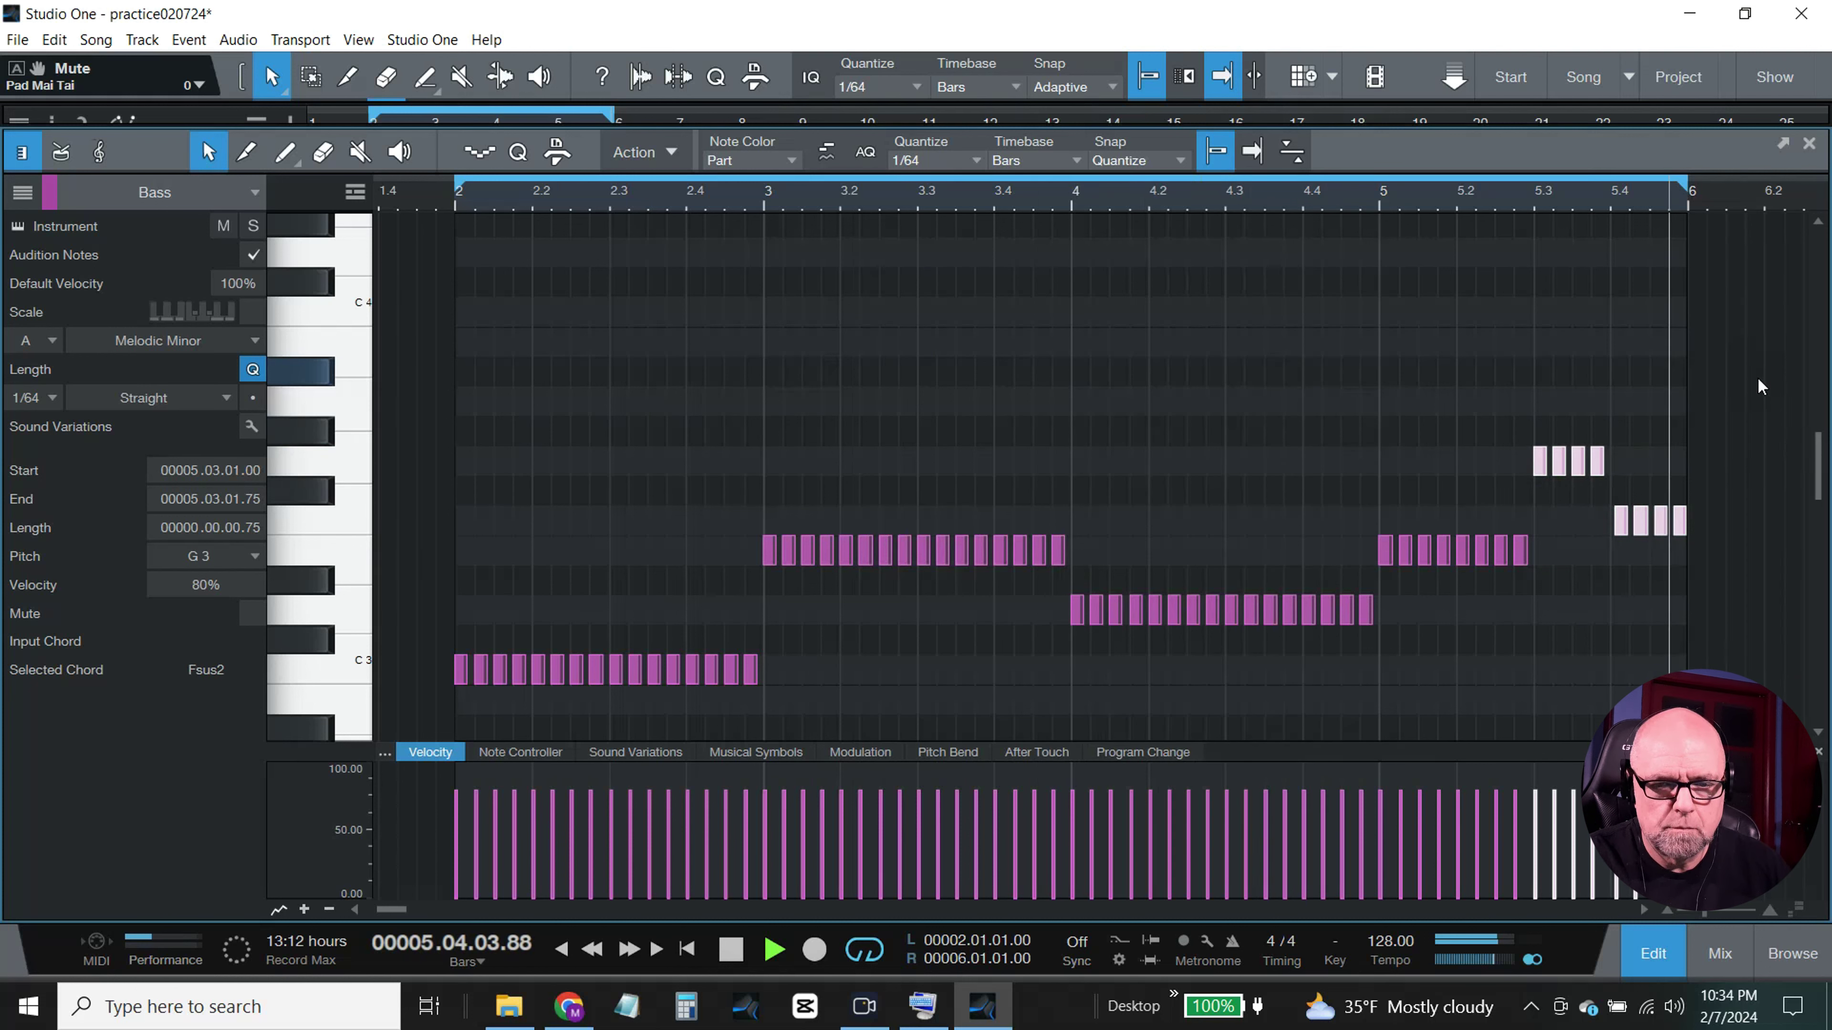
click(1725, 538)
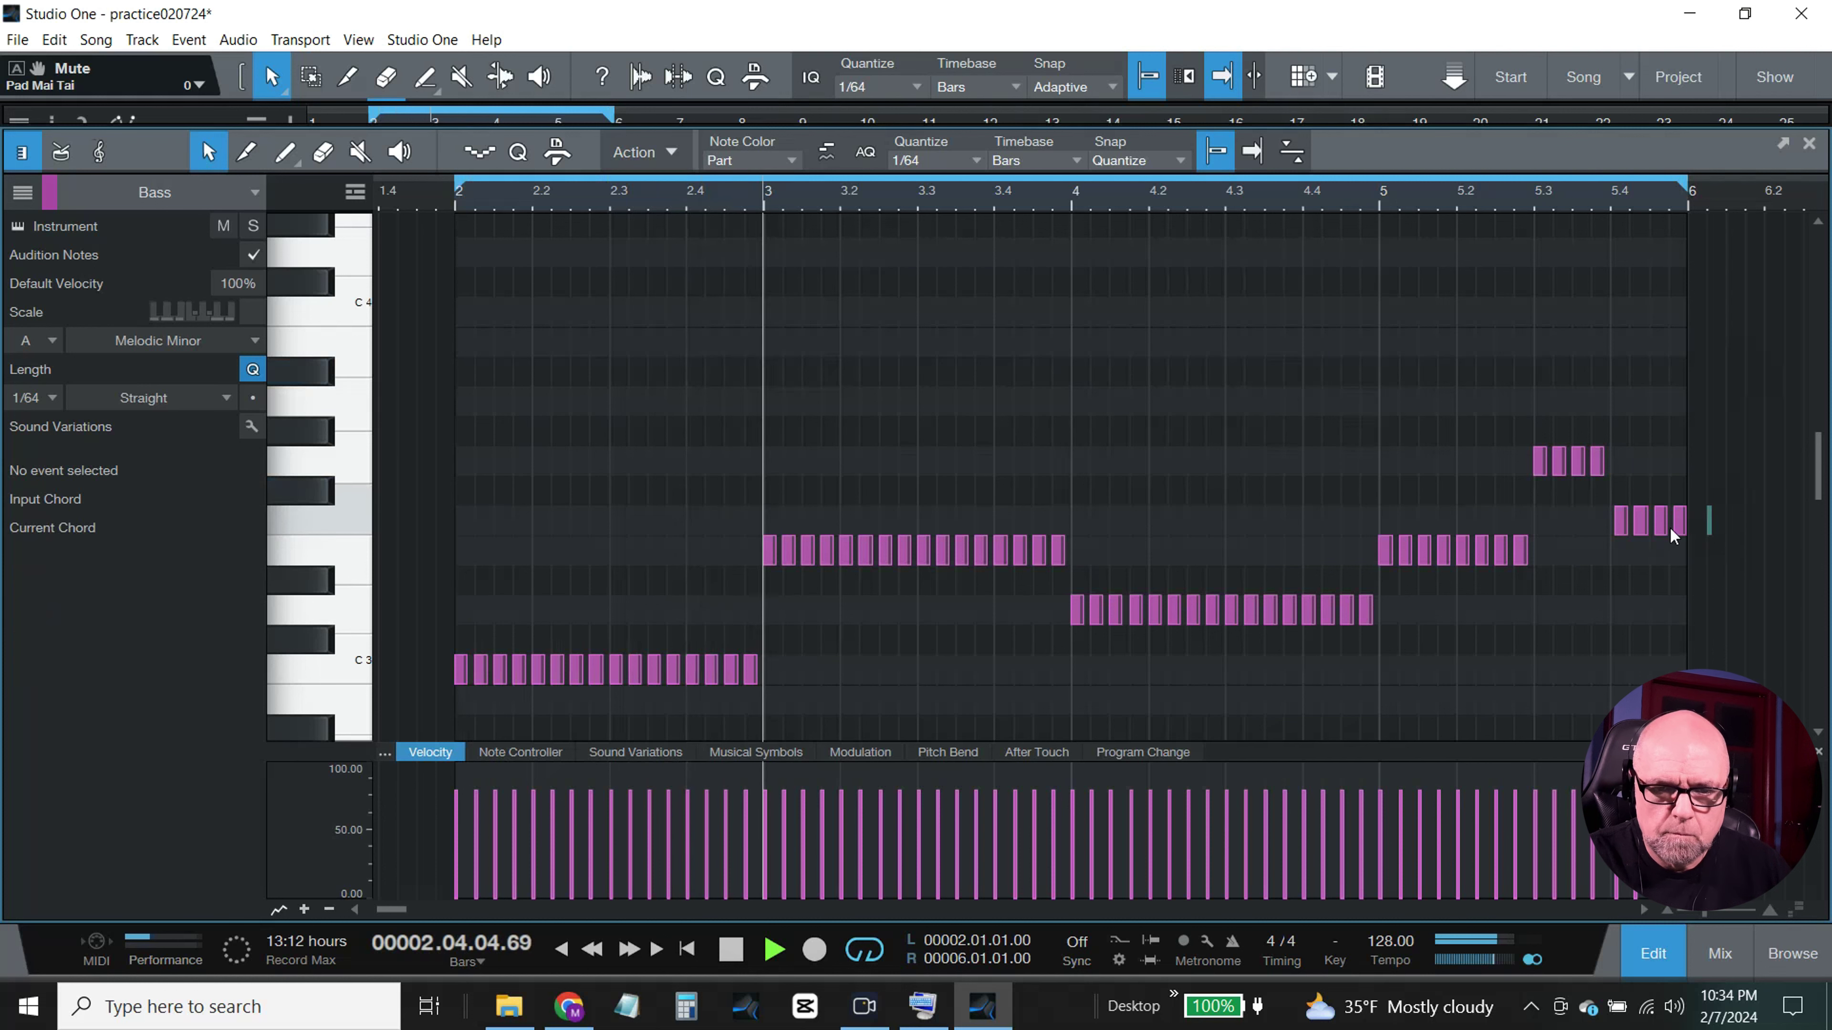
drag(1615, 525, 1621, 470)
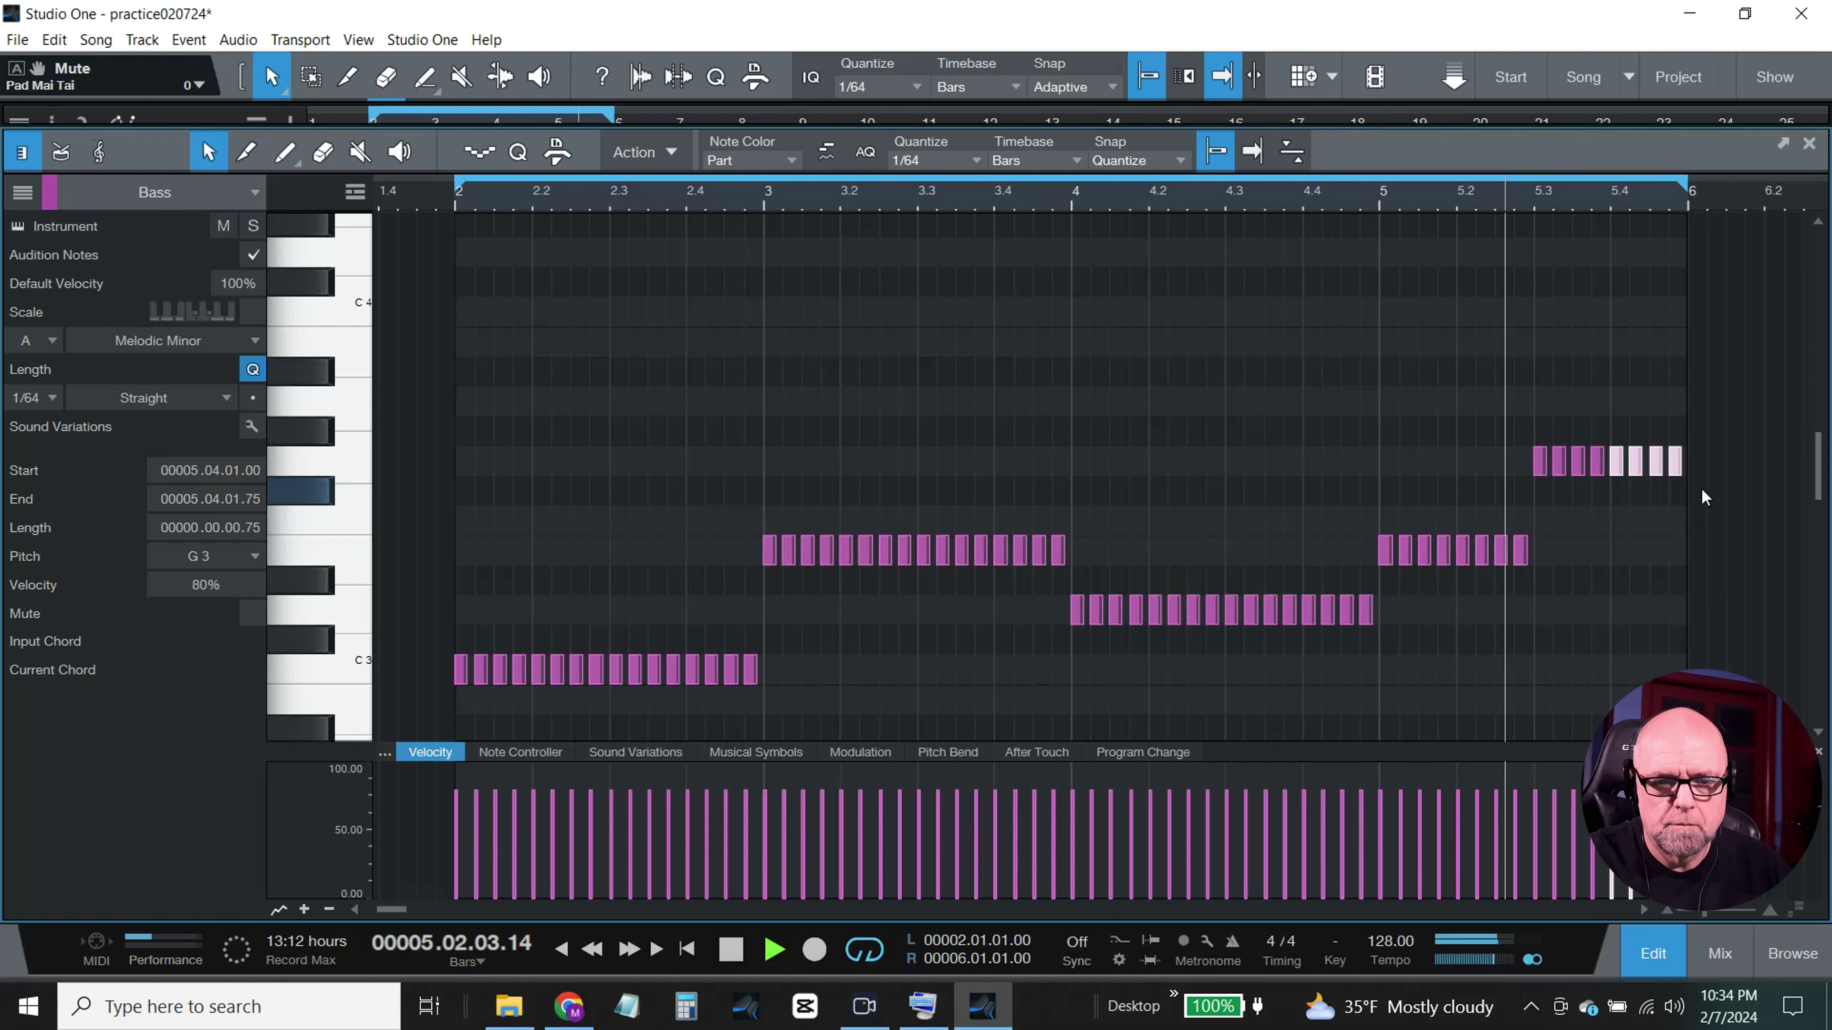
Step: Duplicate the eight G 3 notes on beats 3 and 4 of bar 5 and place the copies below them at D 3
drag(1699, 487, 1528, 444)
key(d)
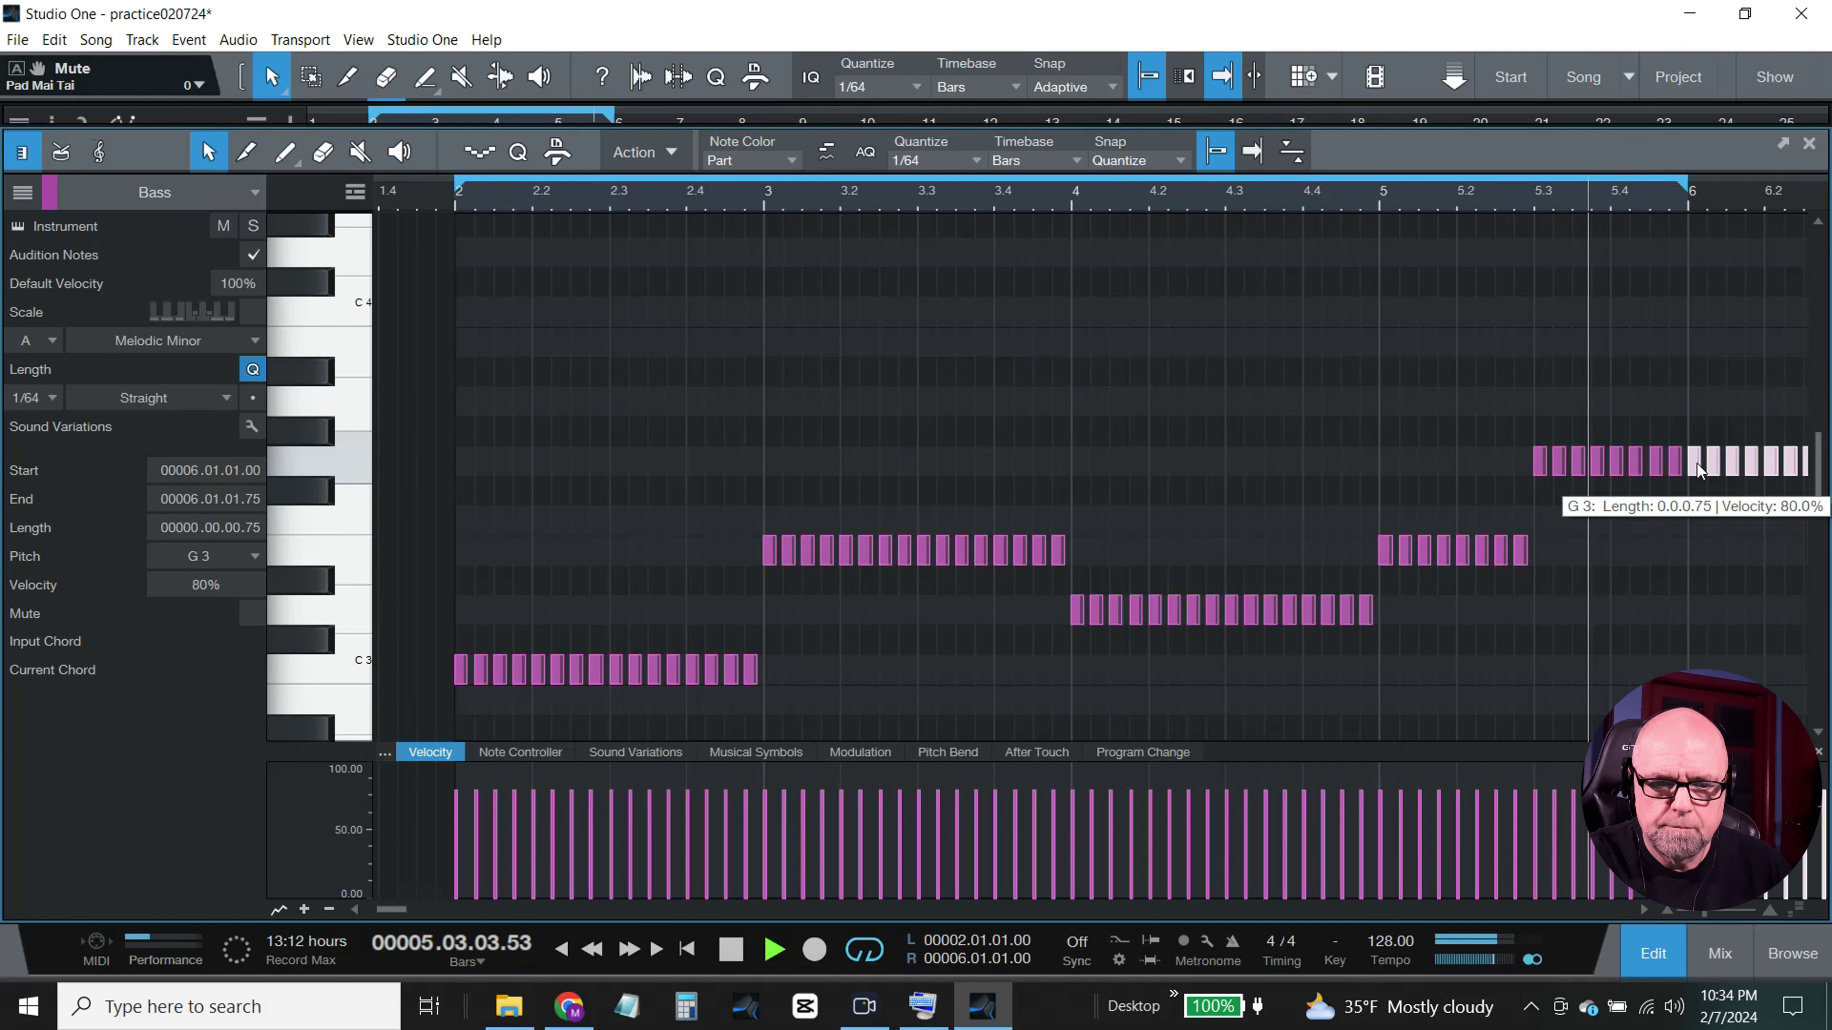
drag(1697, 465, 1547, 615)
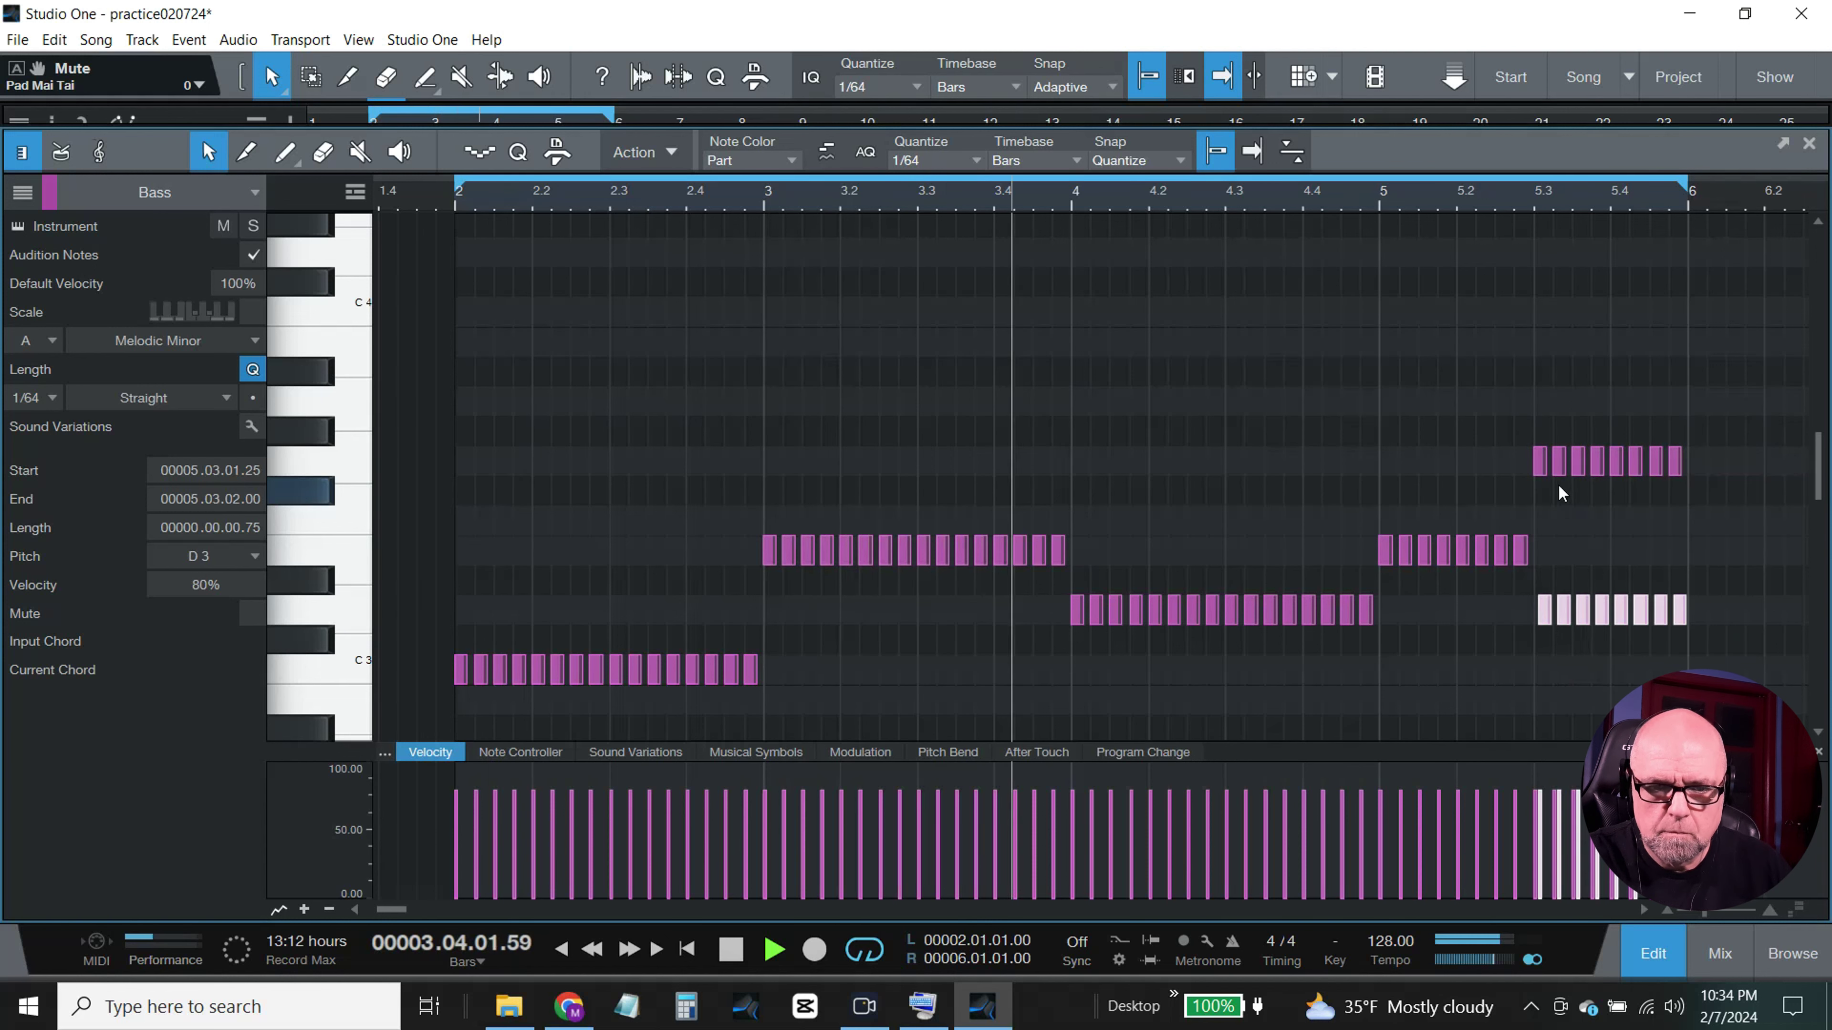
Step: Delete the first, third, fifth and seventh G 3 notes on beats 3 and 4 of bar 5
click(1556, 470)
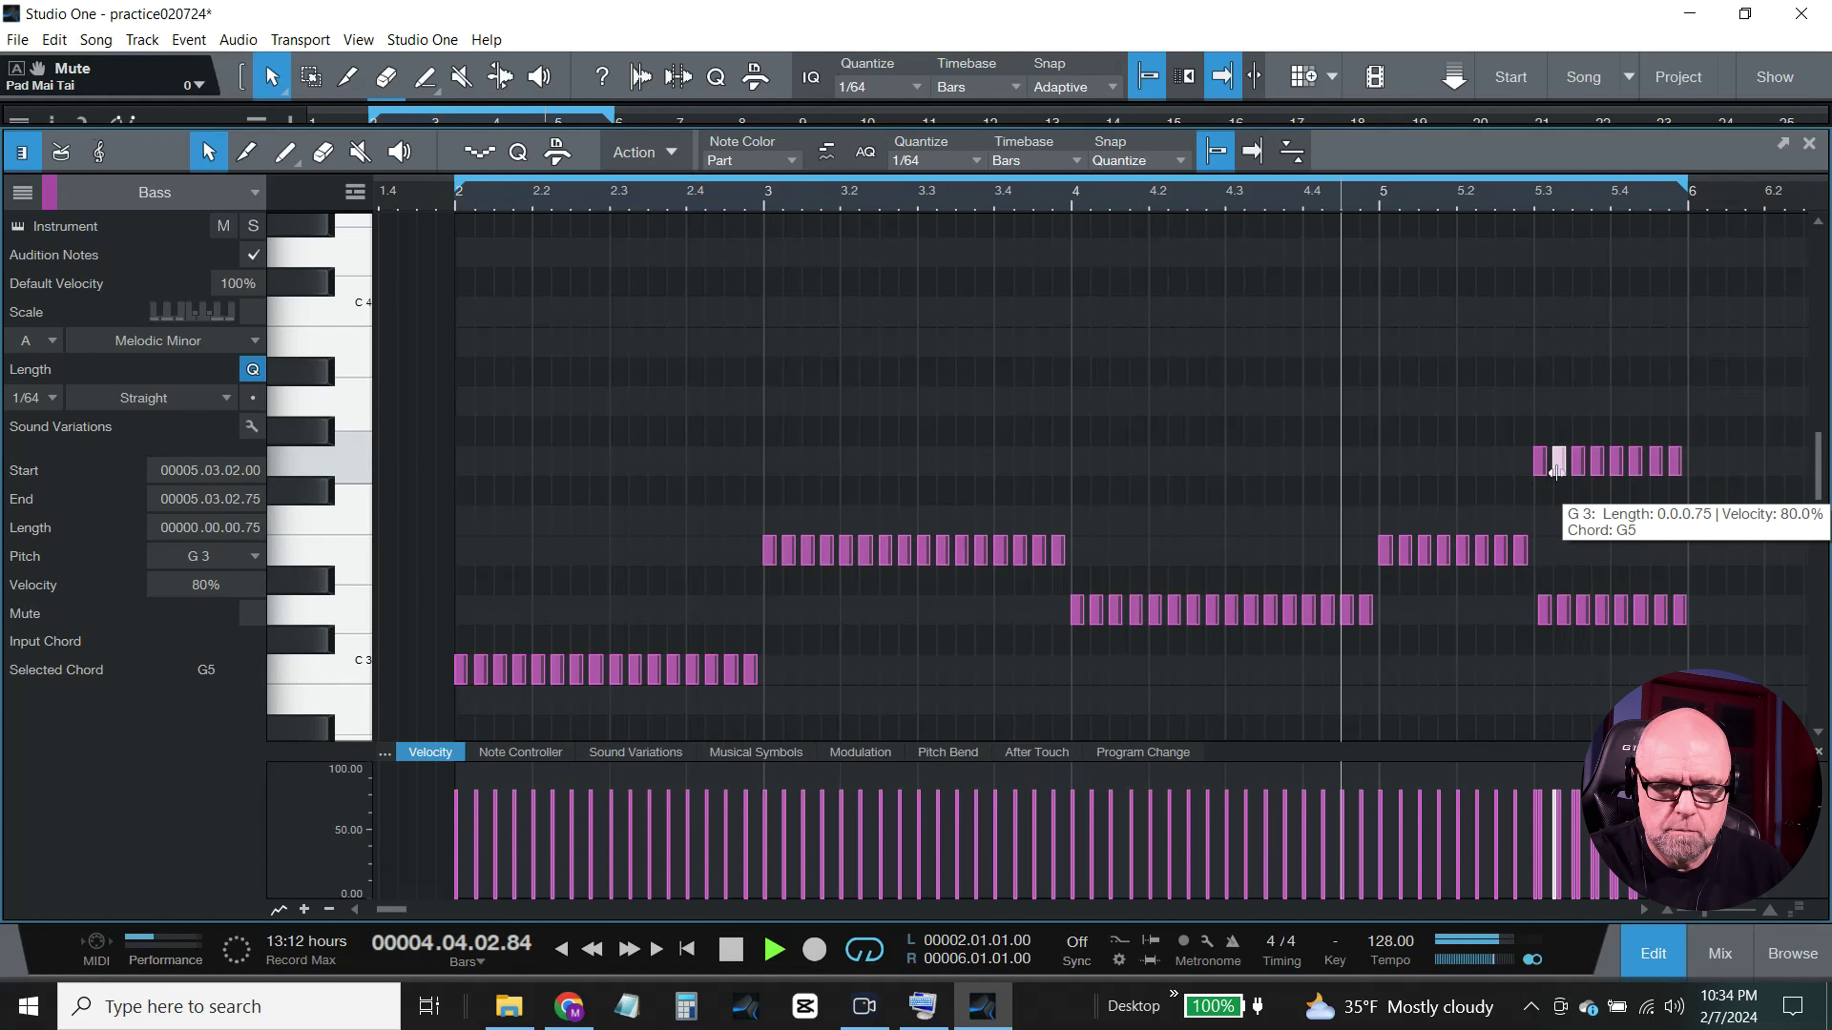
key(ctrl+z)
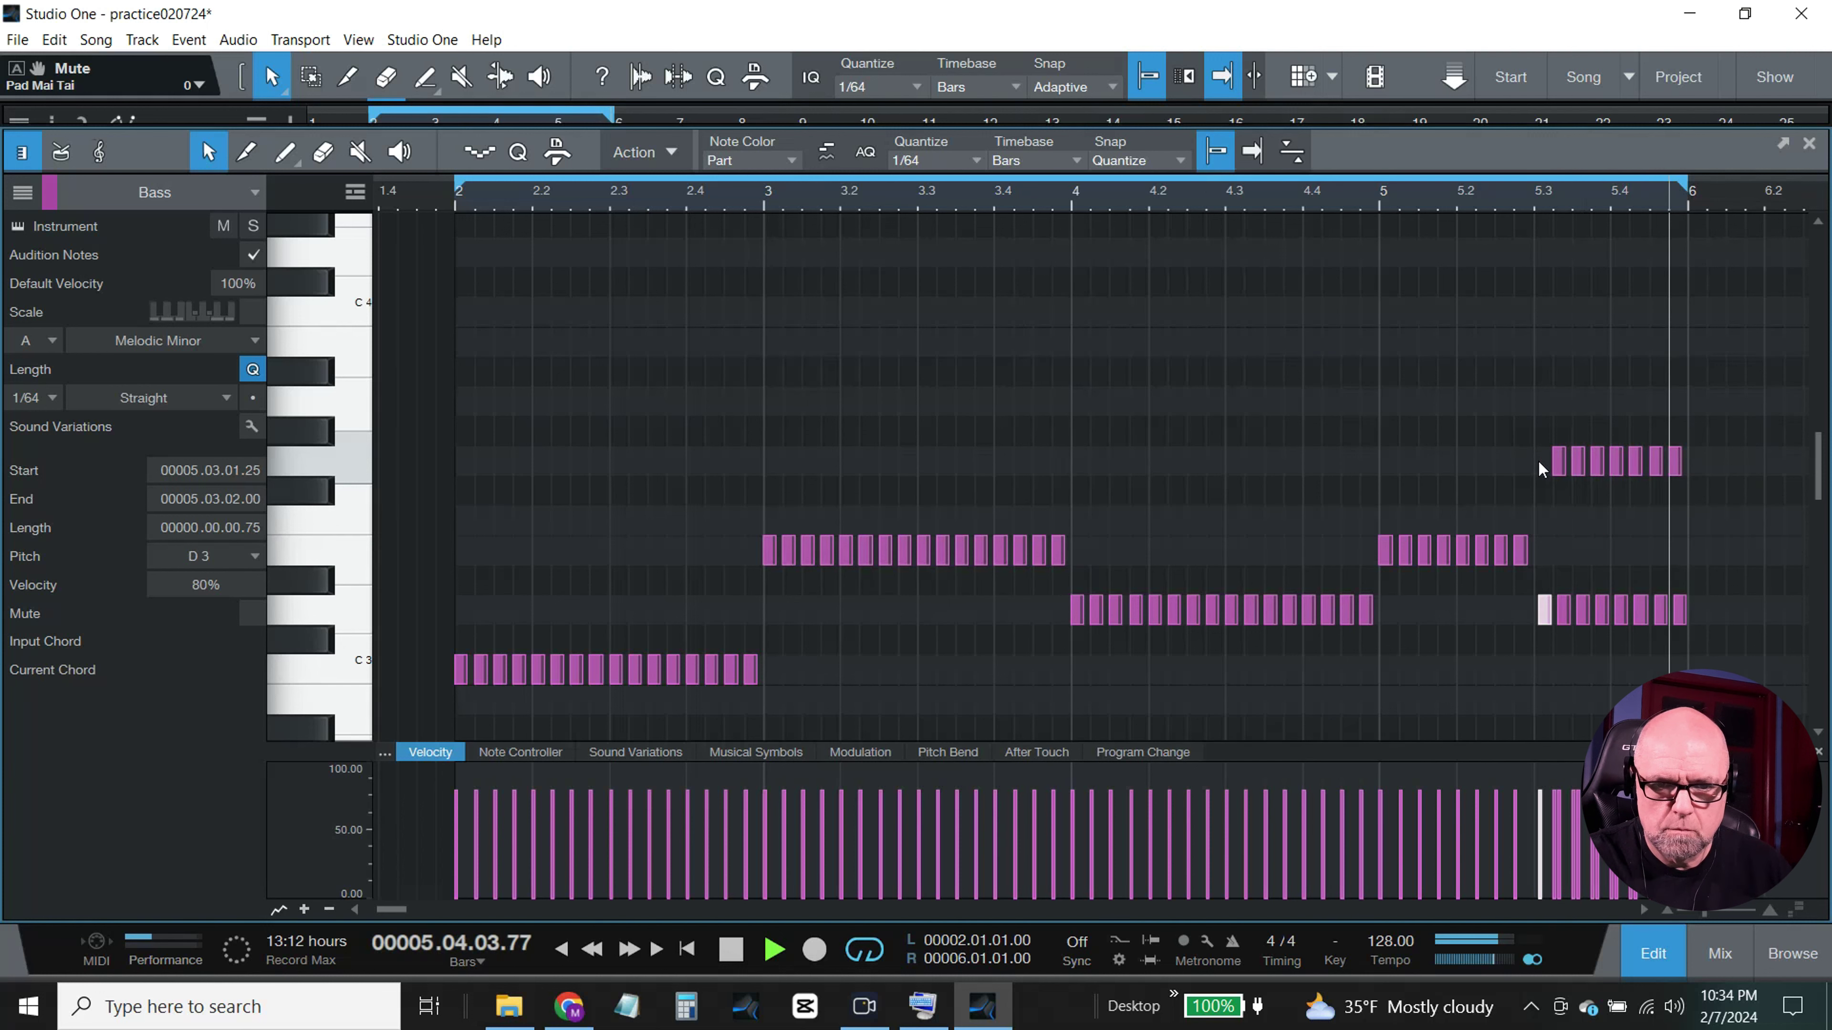
click(1577, 465)
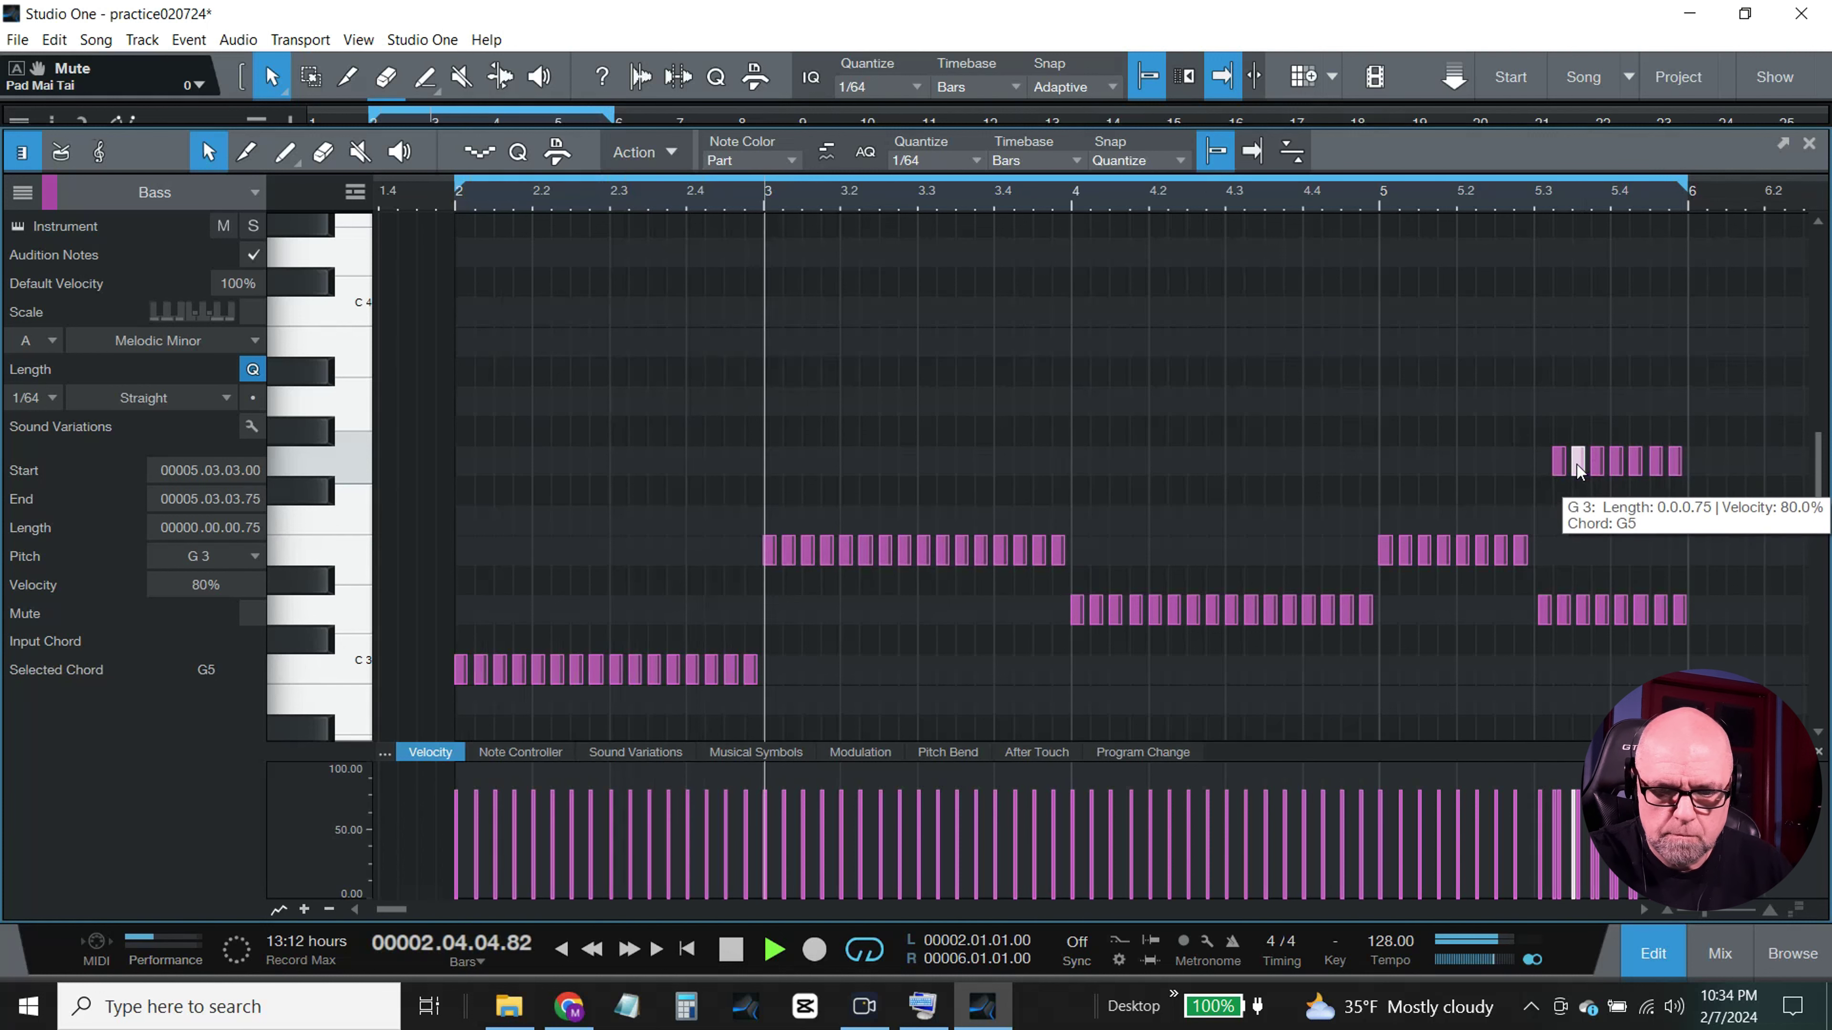
key(Delete)
click(1617, 467)
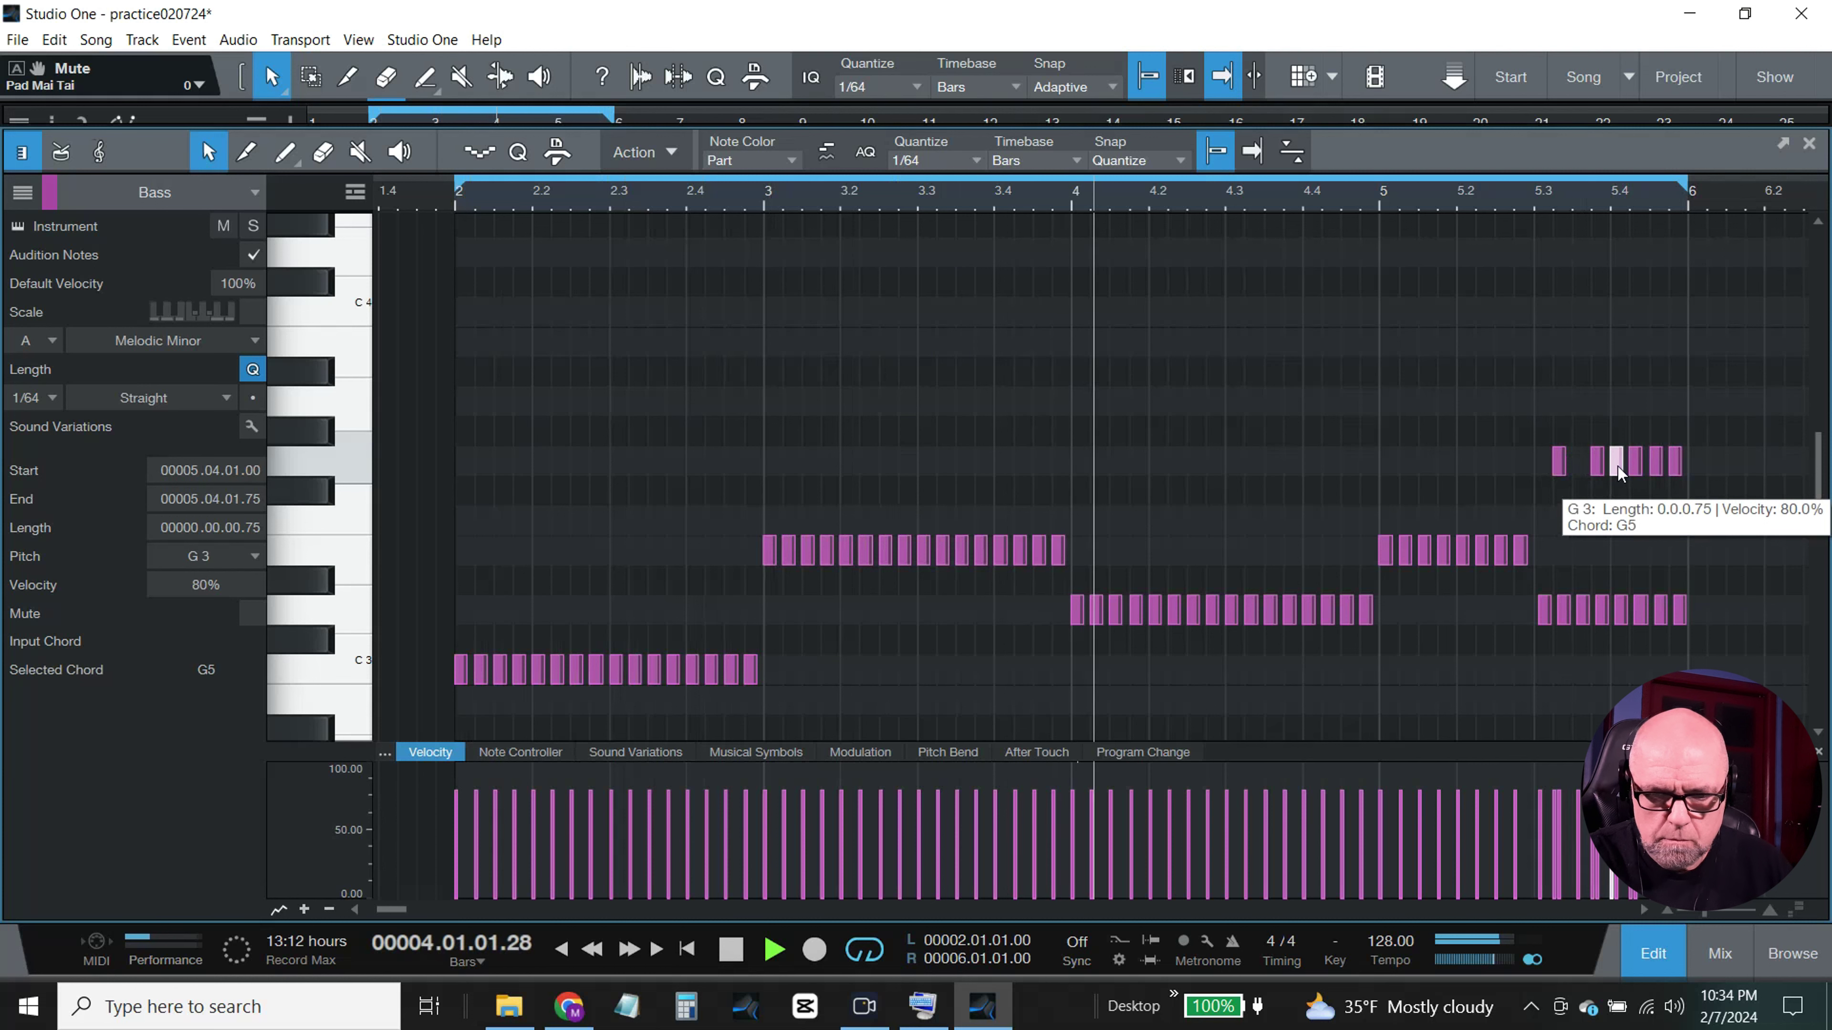
key(Delete)
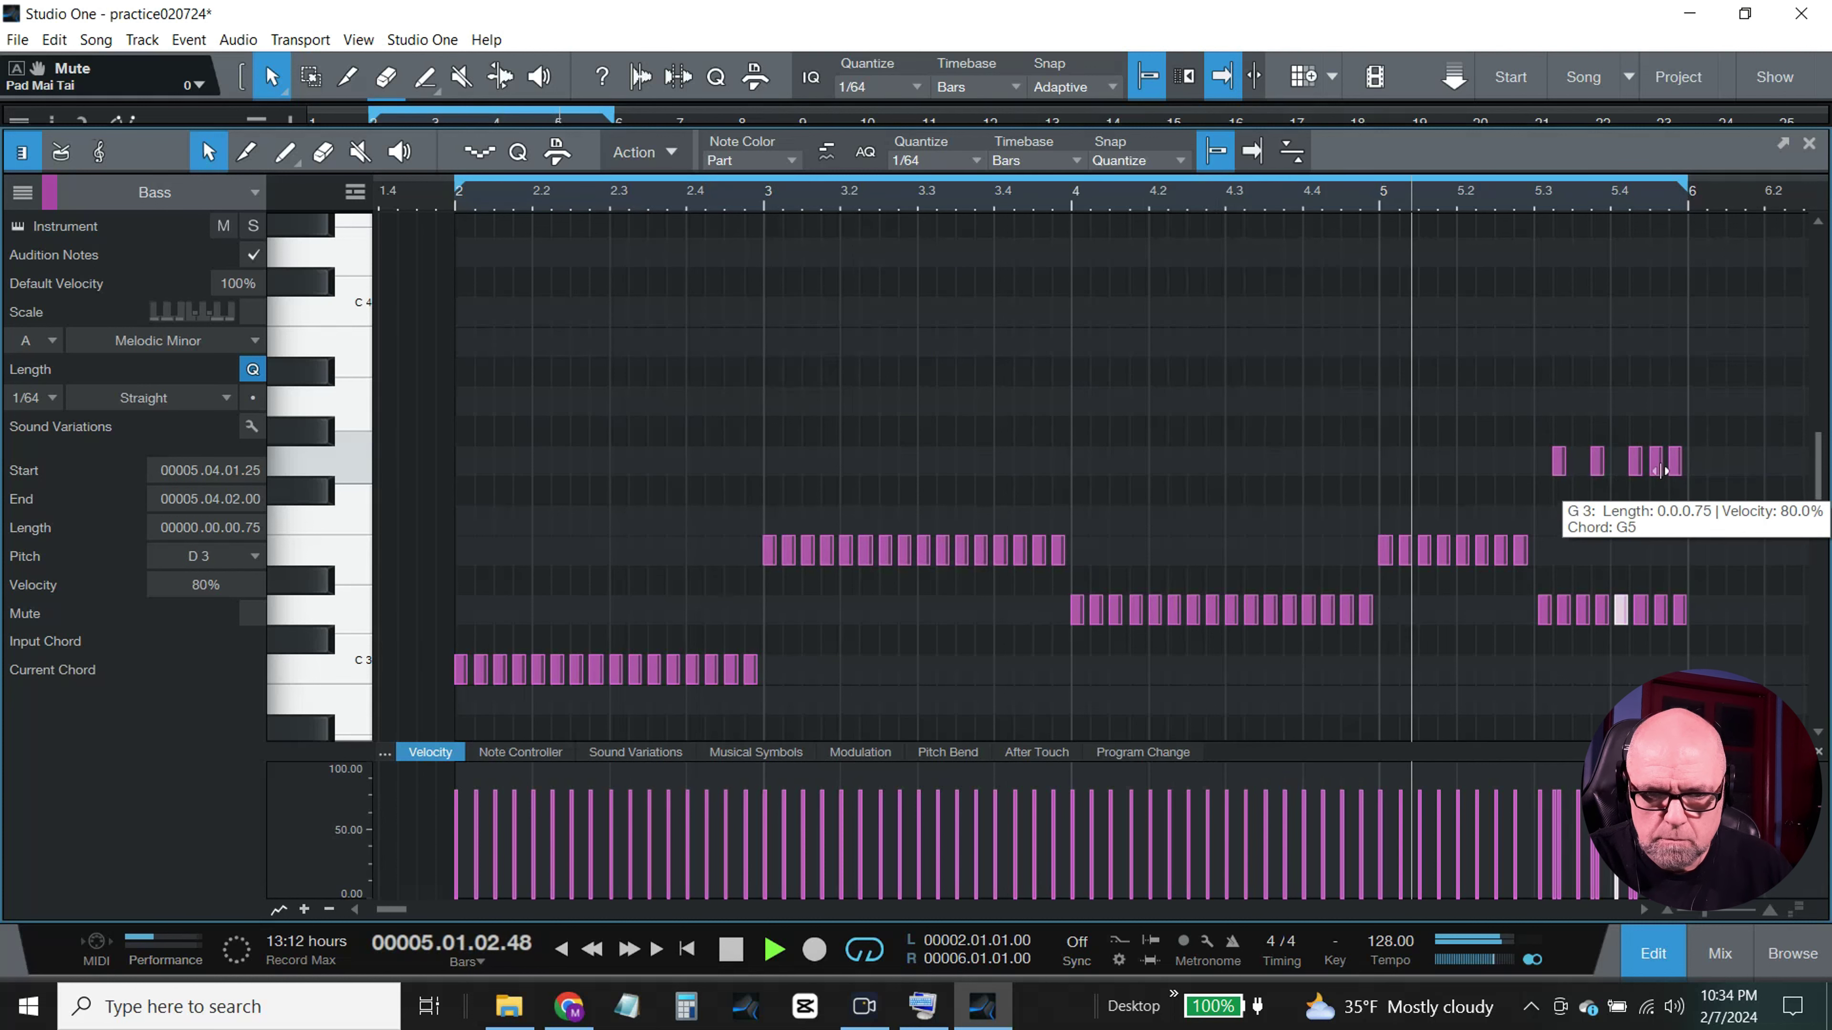
click(1657, 465)
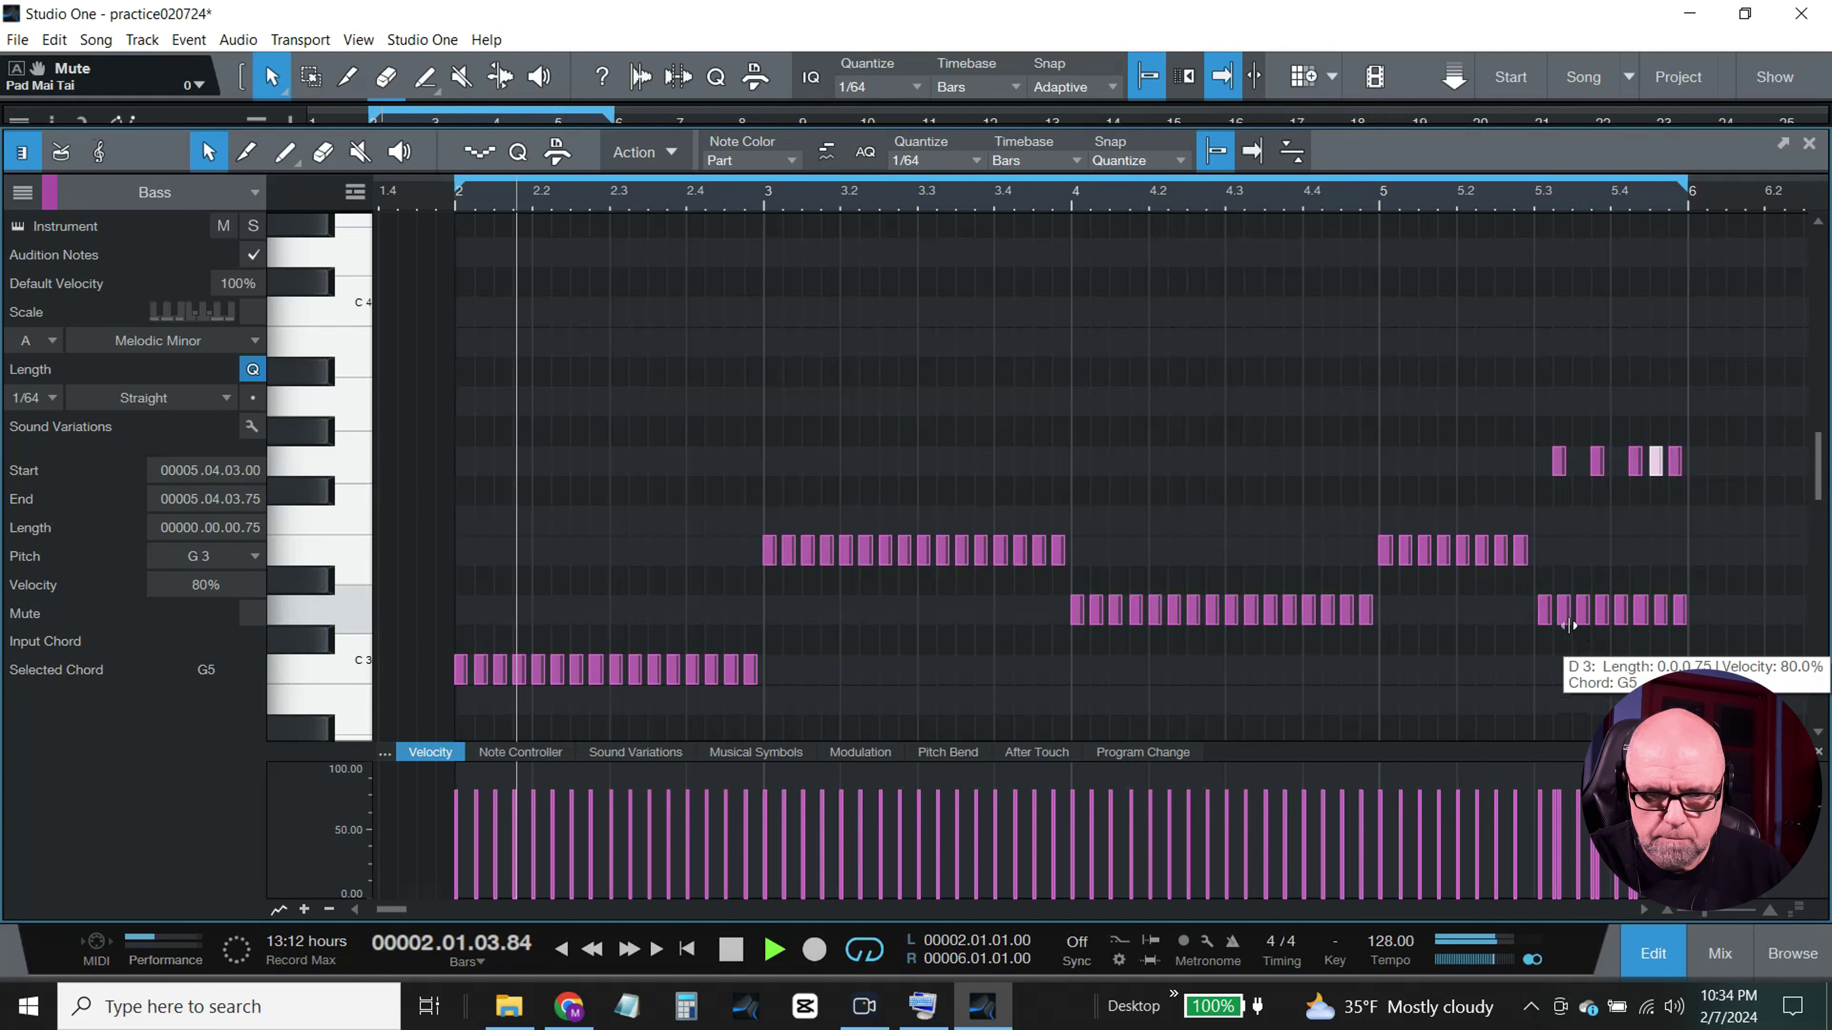
key(Right)
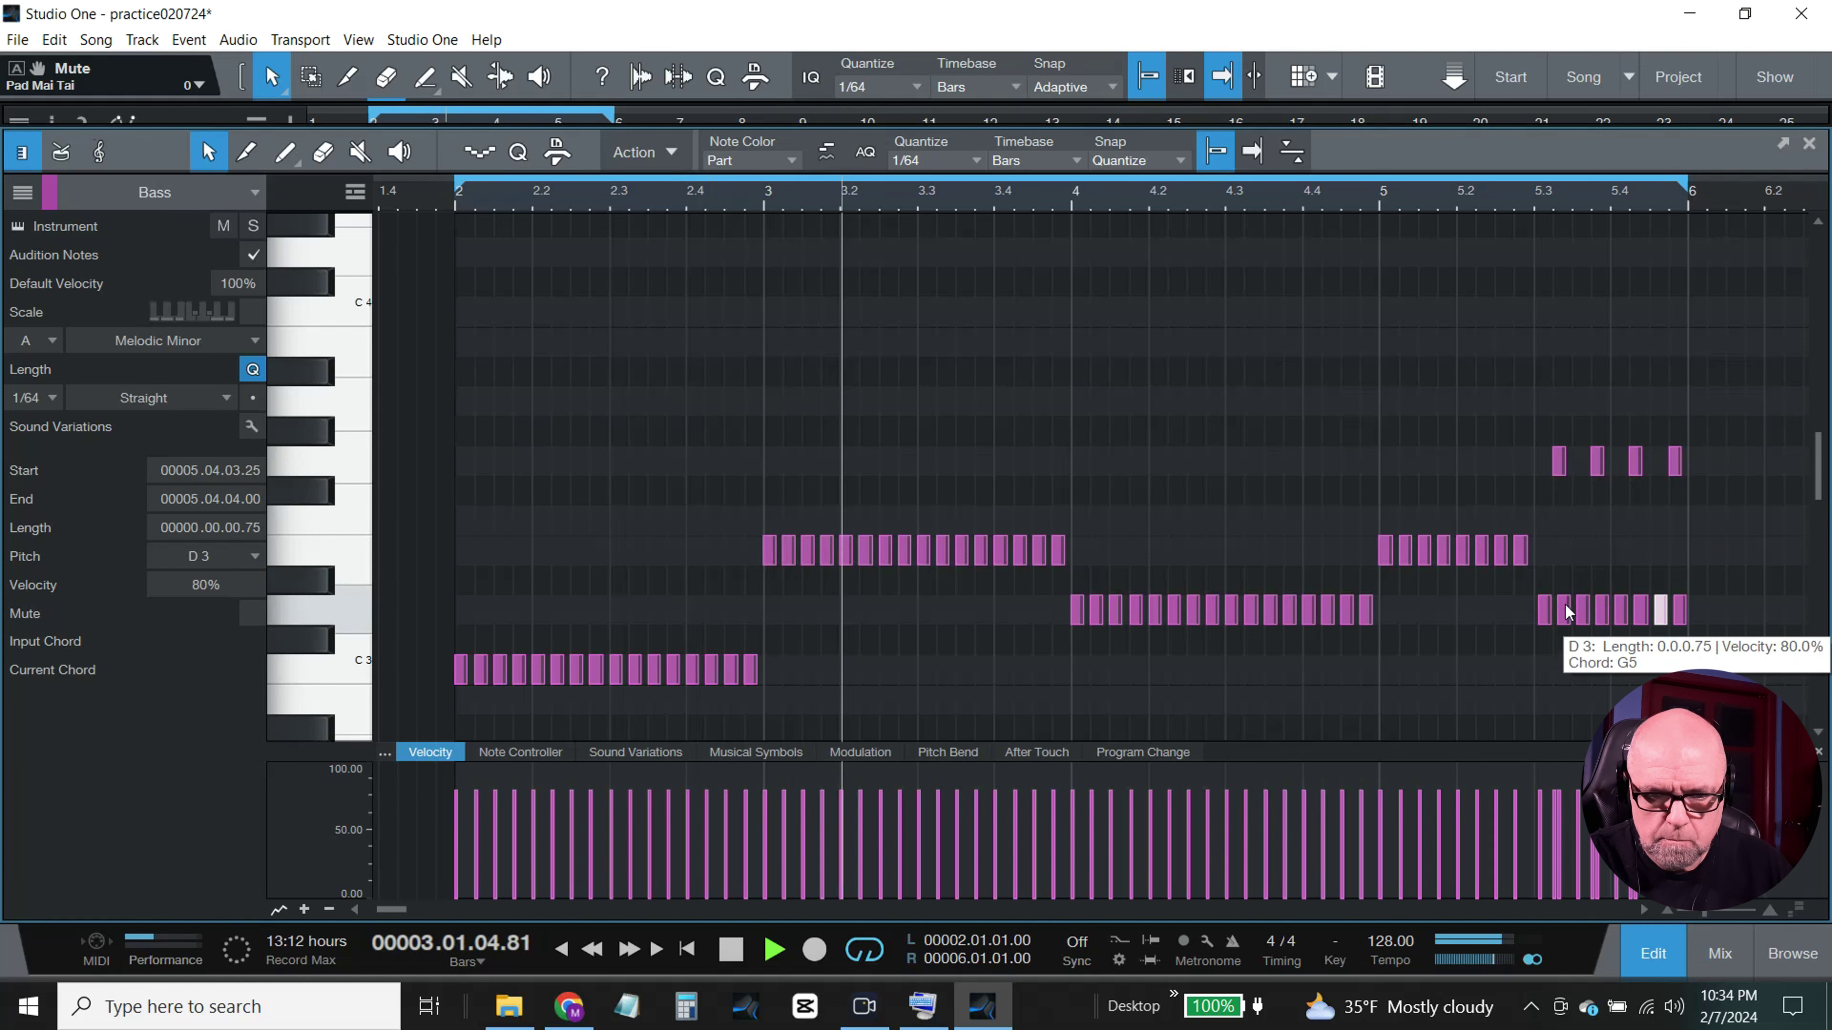
Step: Delete the second, fourth, sixth and eighth D 3 notes on beats 3 and 4 of bar 5
click(1582, 612)
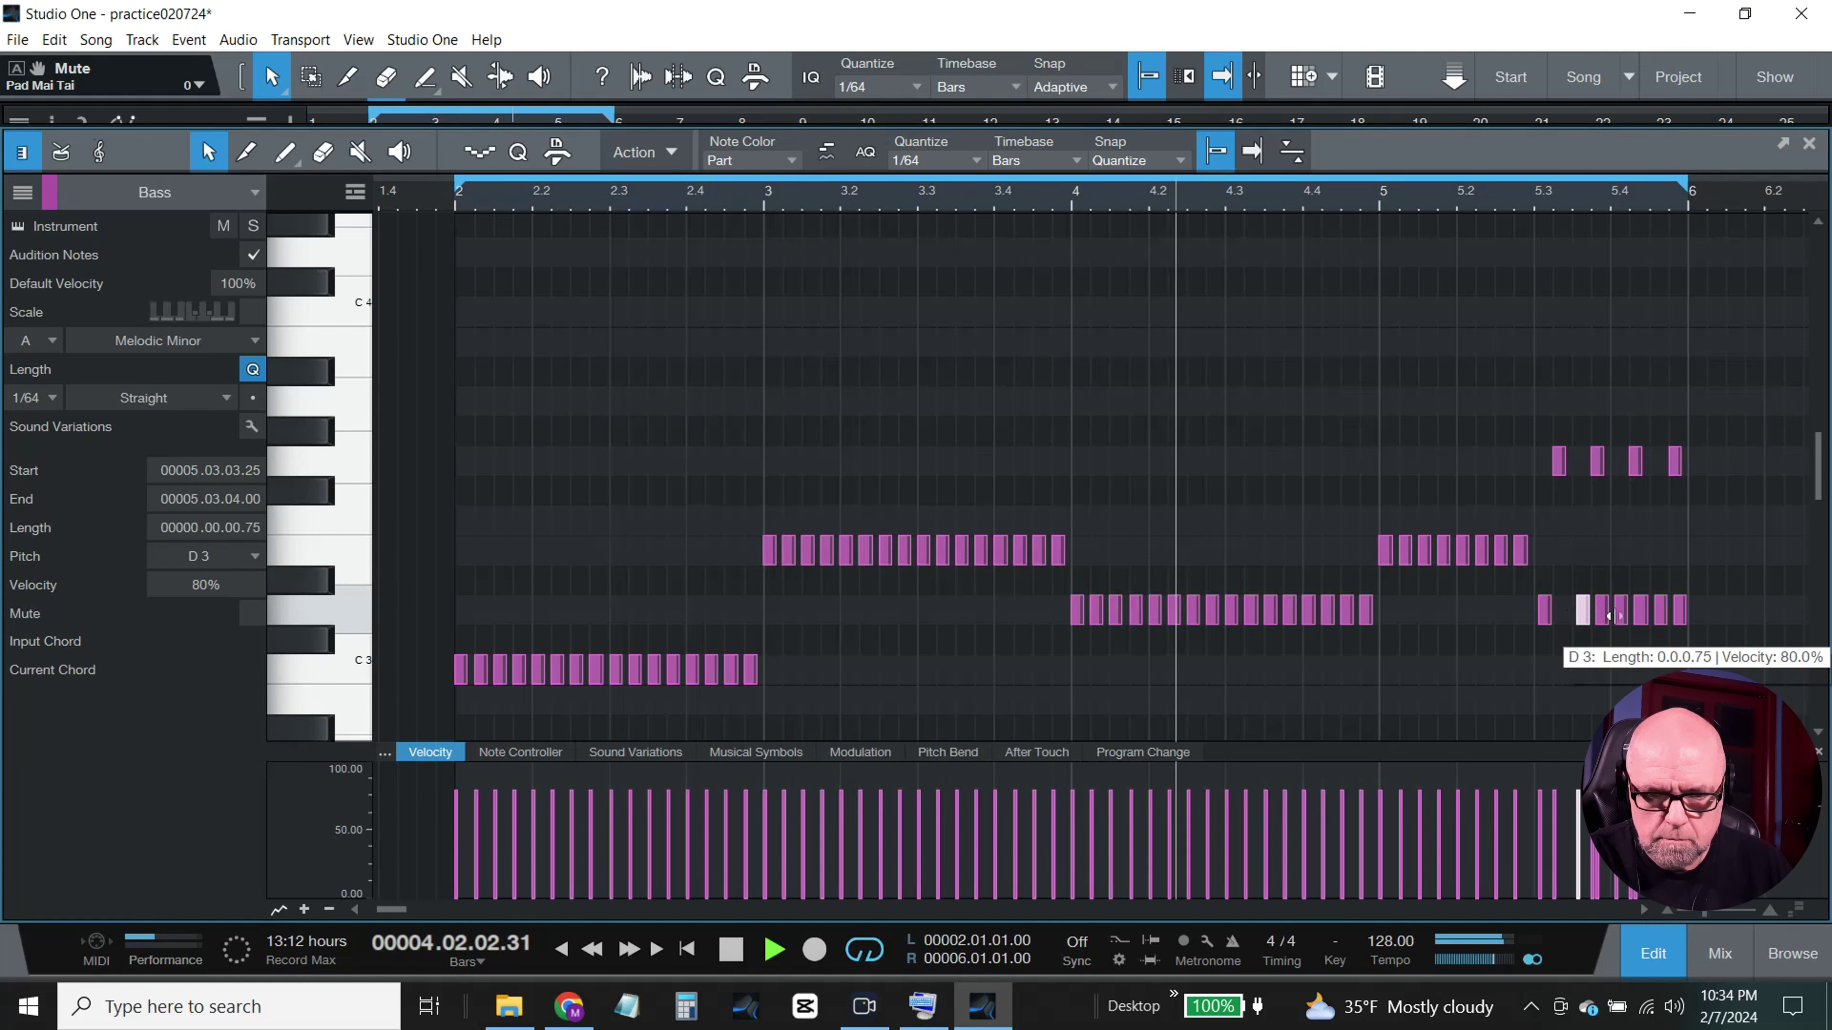
key(Right)
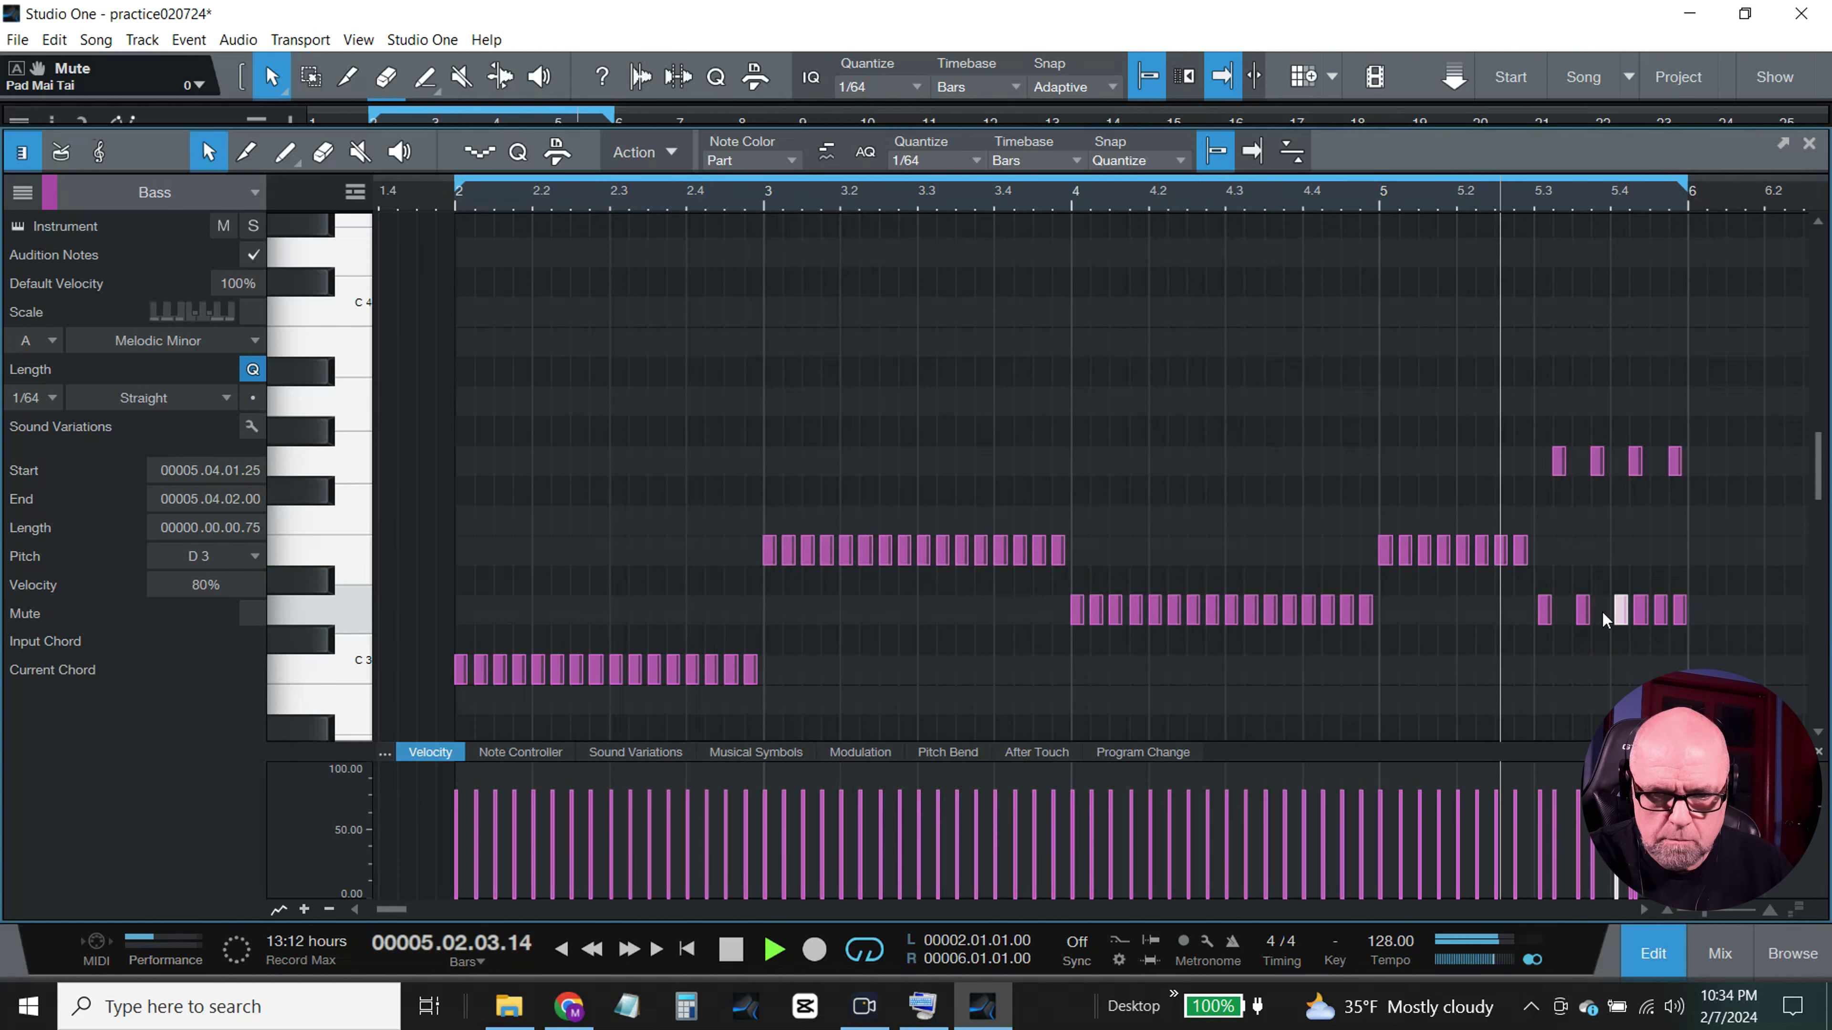
click(1640, 612)
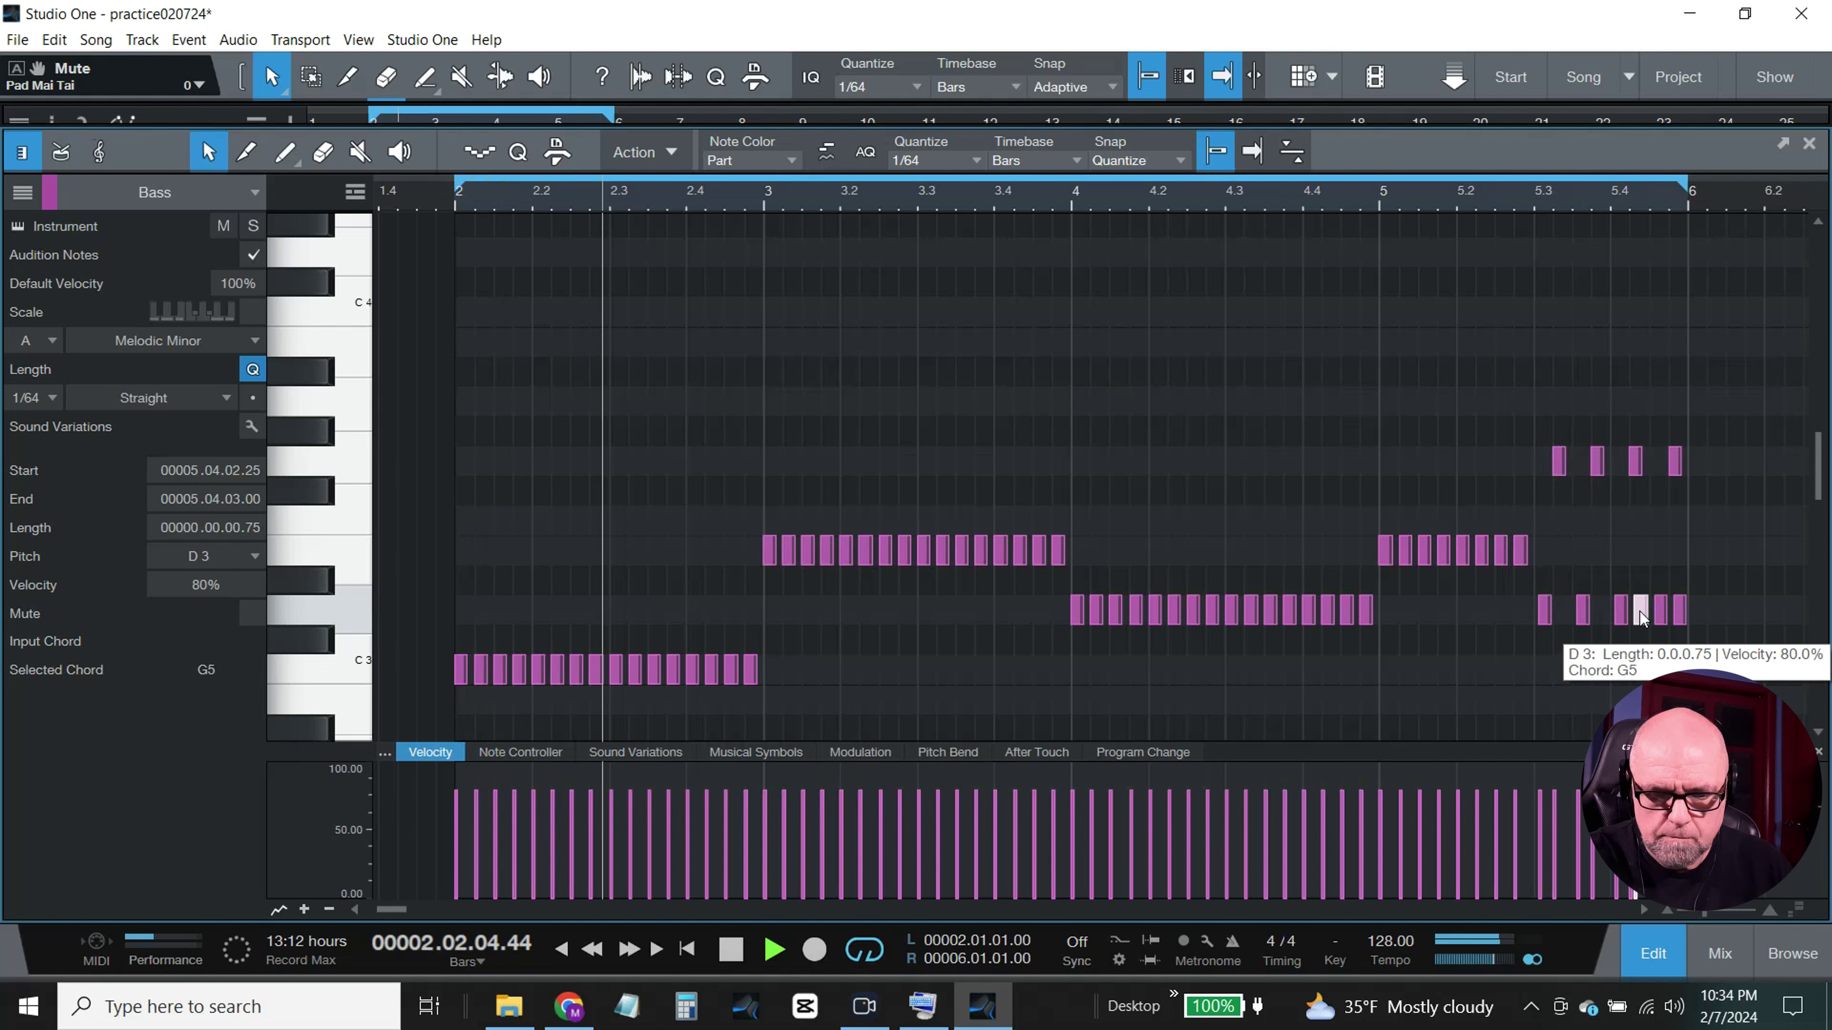
key(Delete)
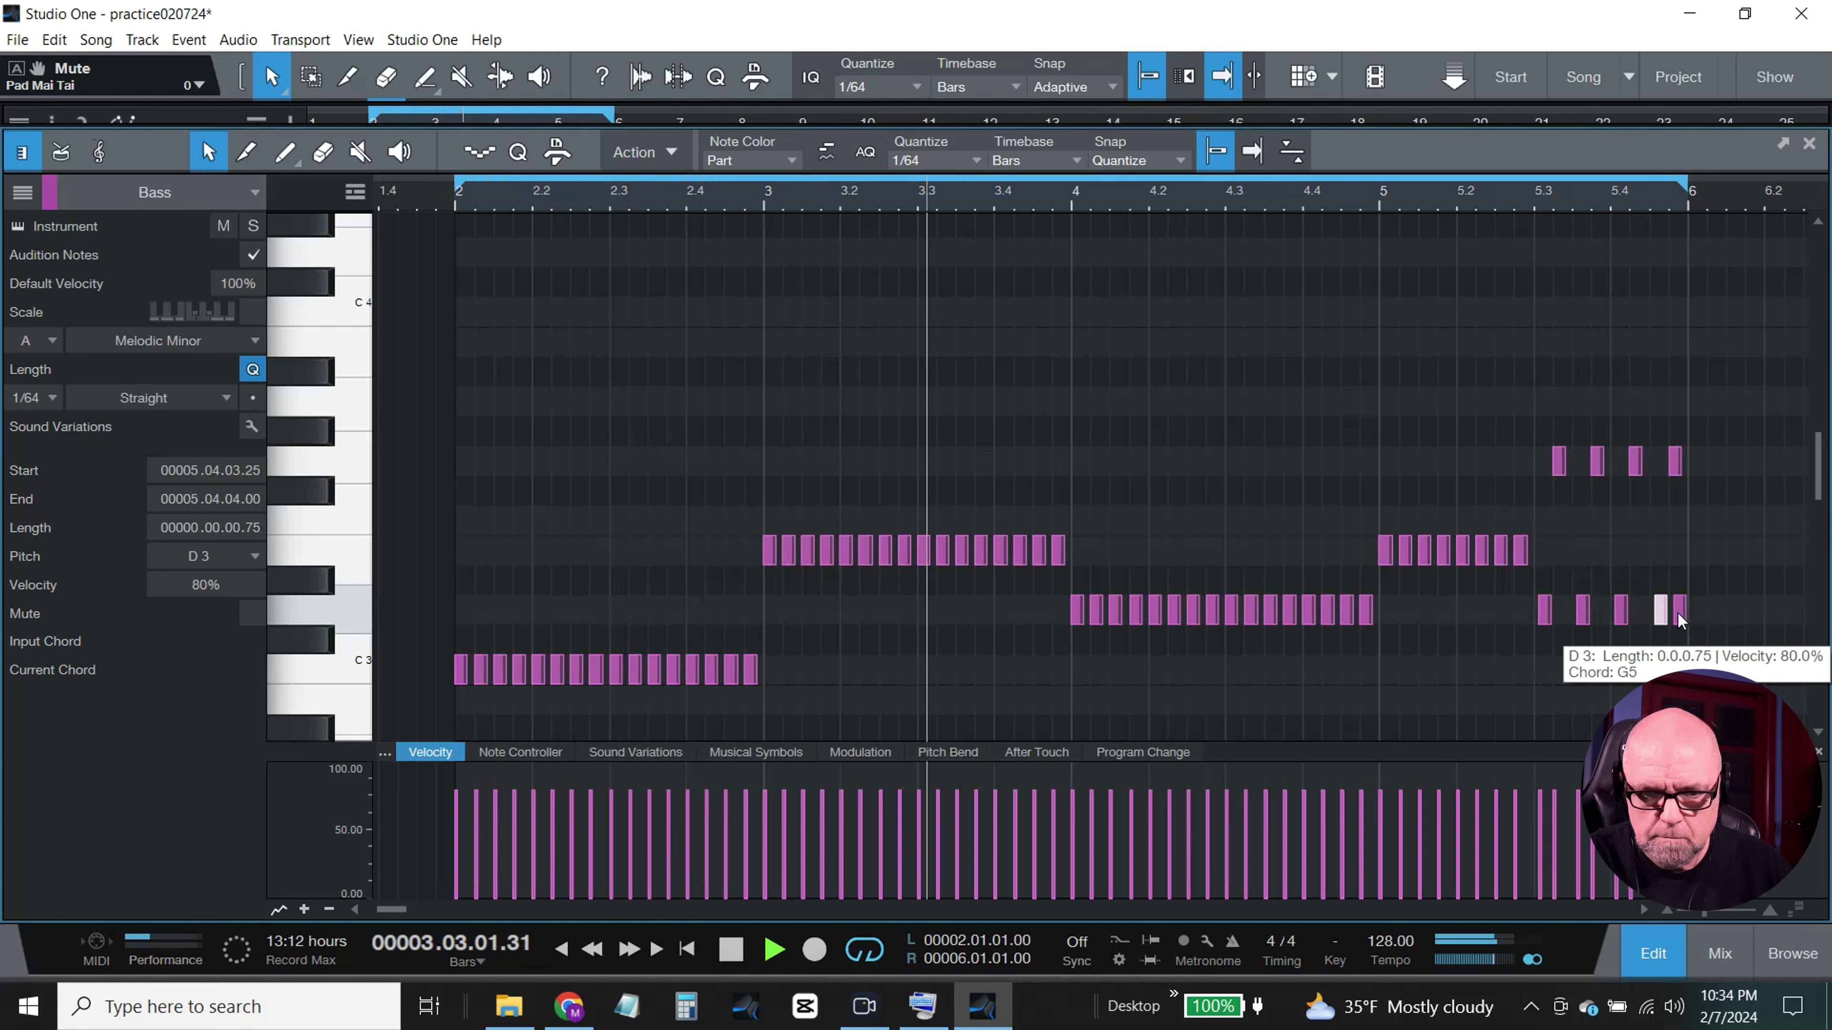
click(1680, 616)
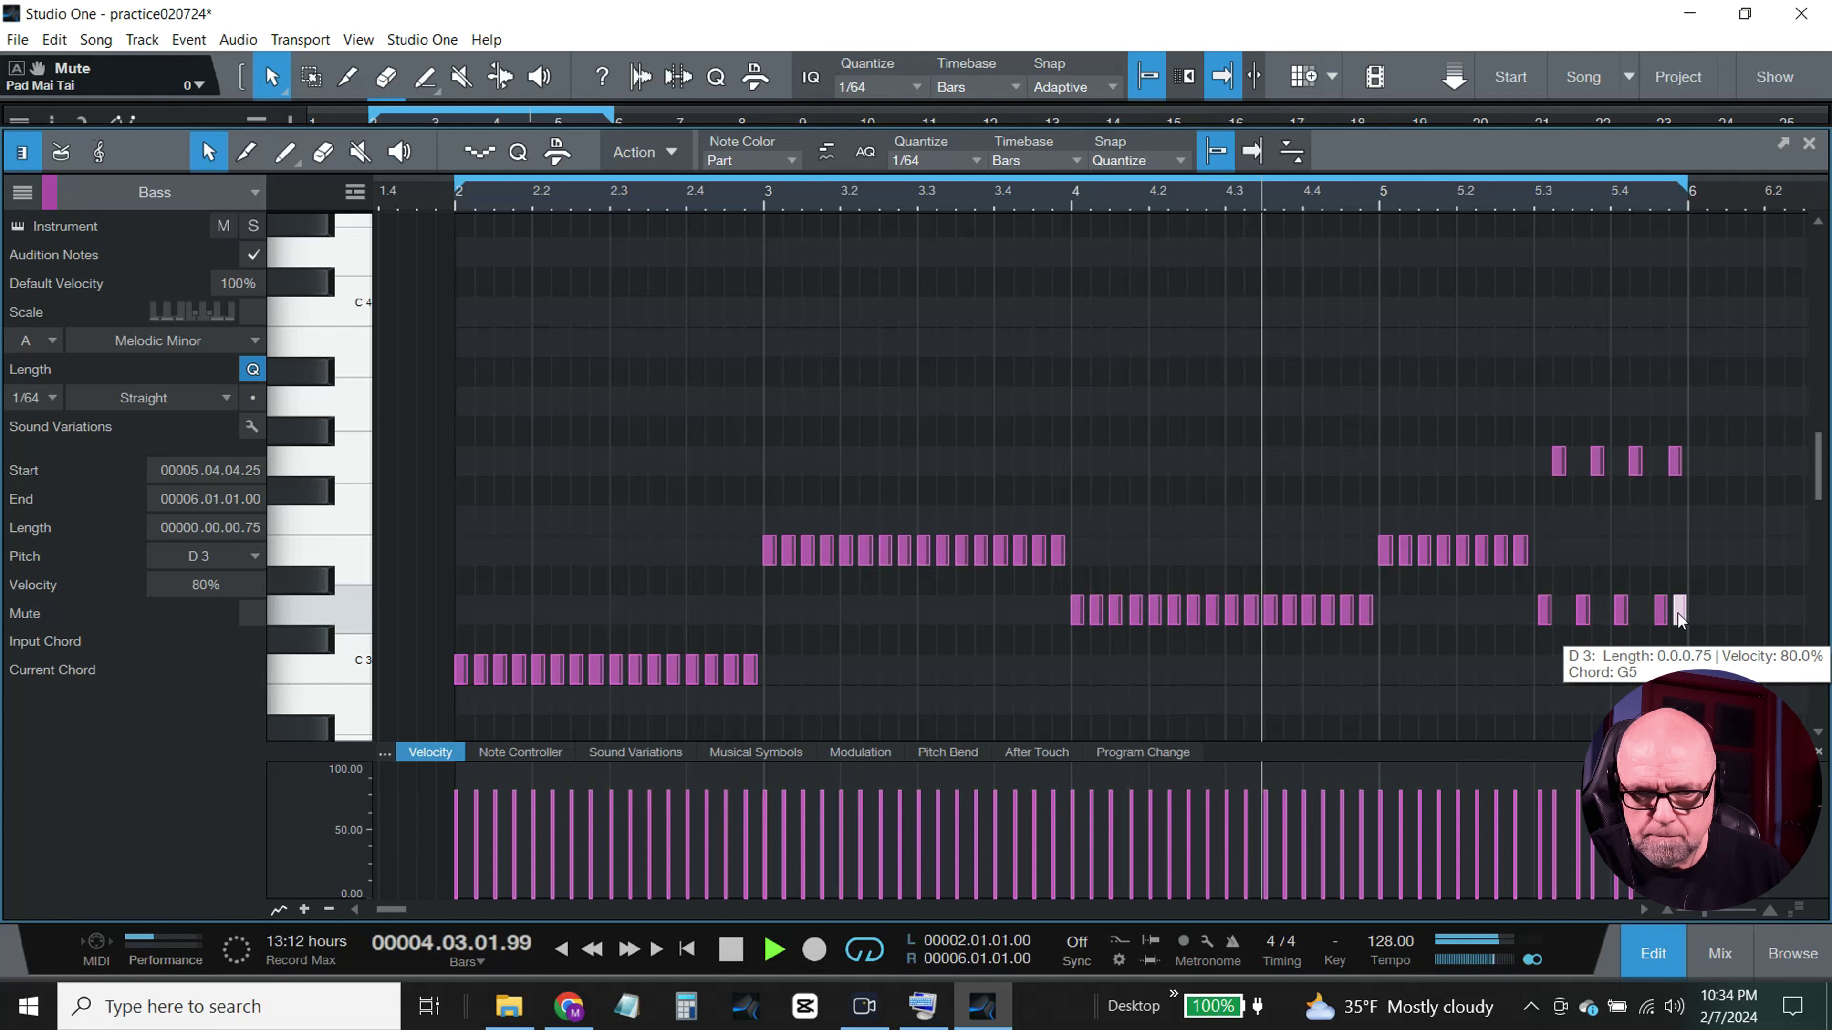
key(Delete)
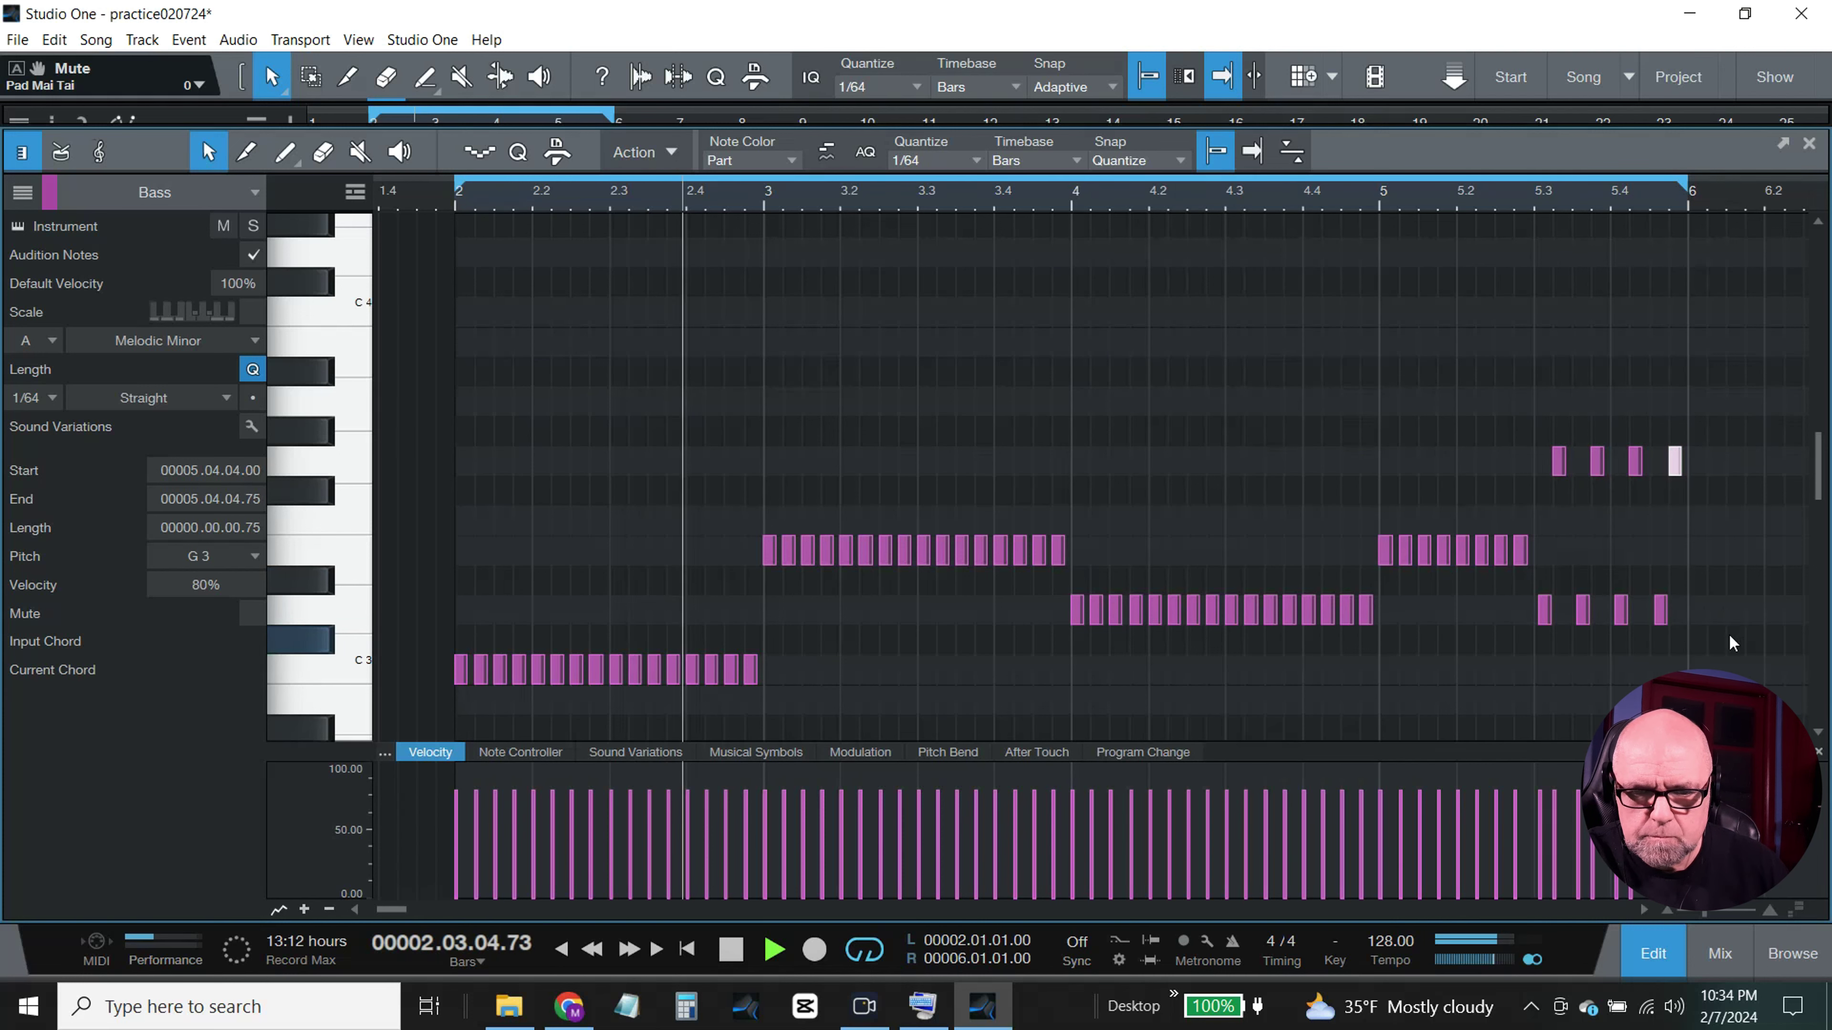
Step: Shift the four remaining D 3 notes in bar 5 to start exactly on beat 3, and raise them to E 3 after trying F 3
drag(1720, 654, 1534, 405)
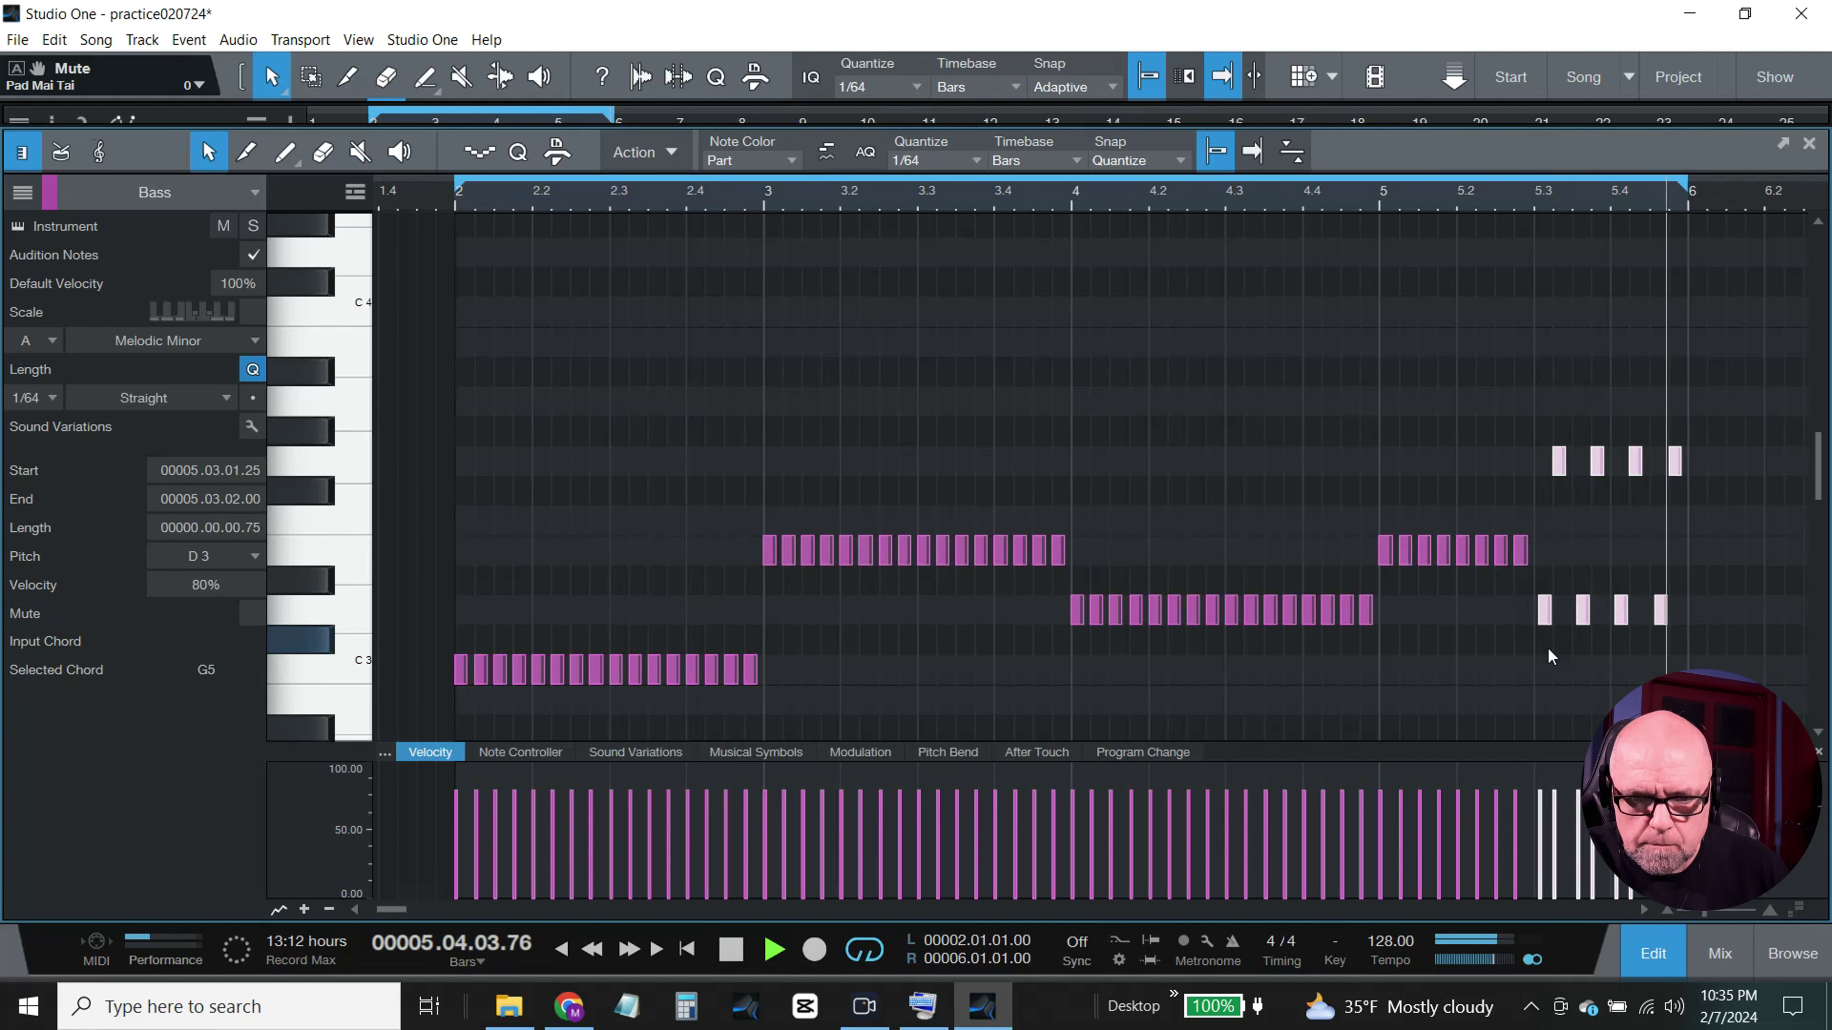
drag(1698, 660, 1540, 619)
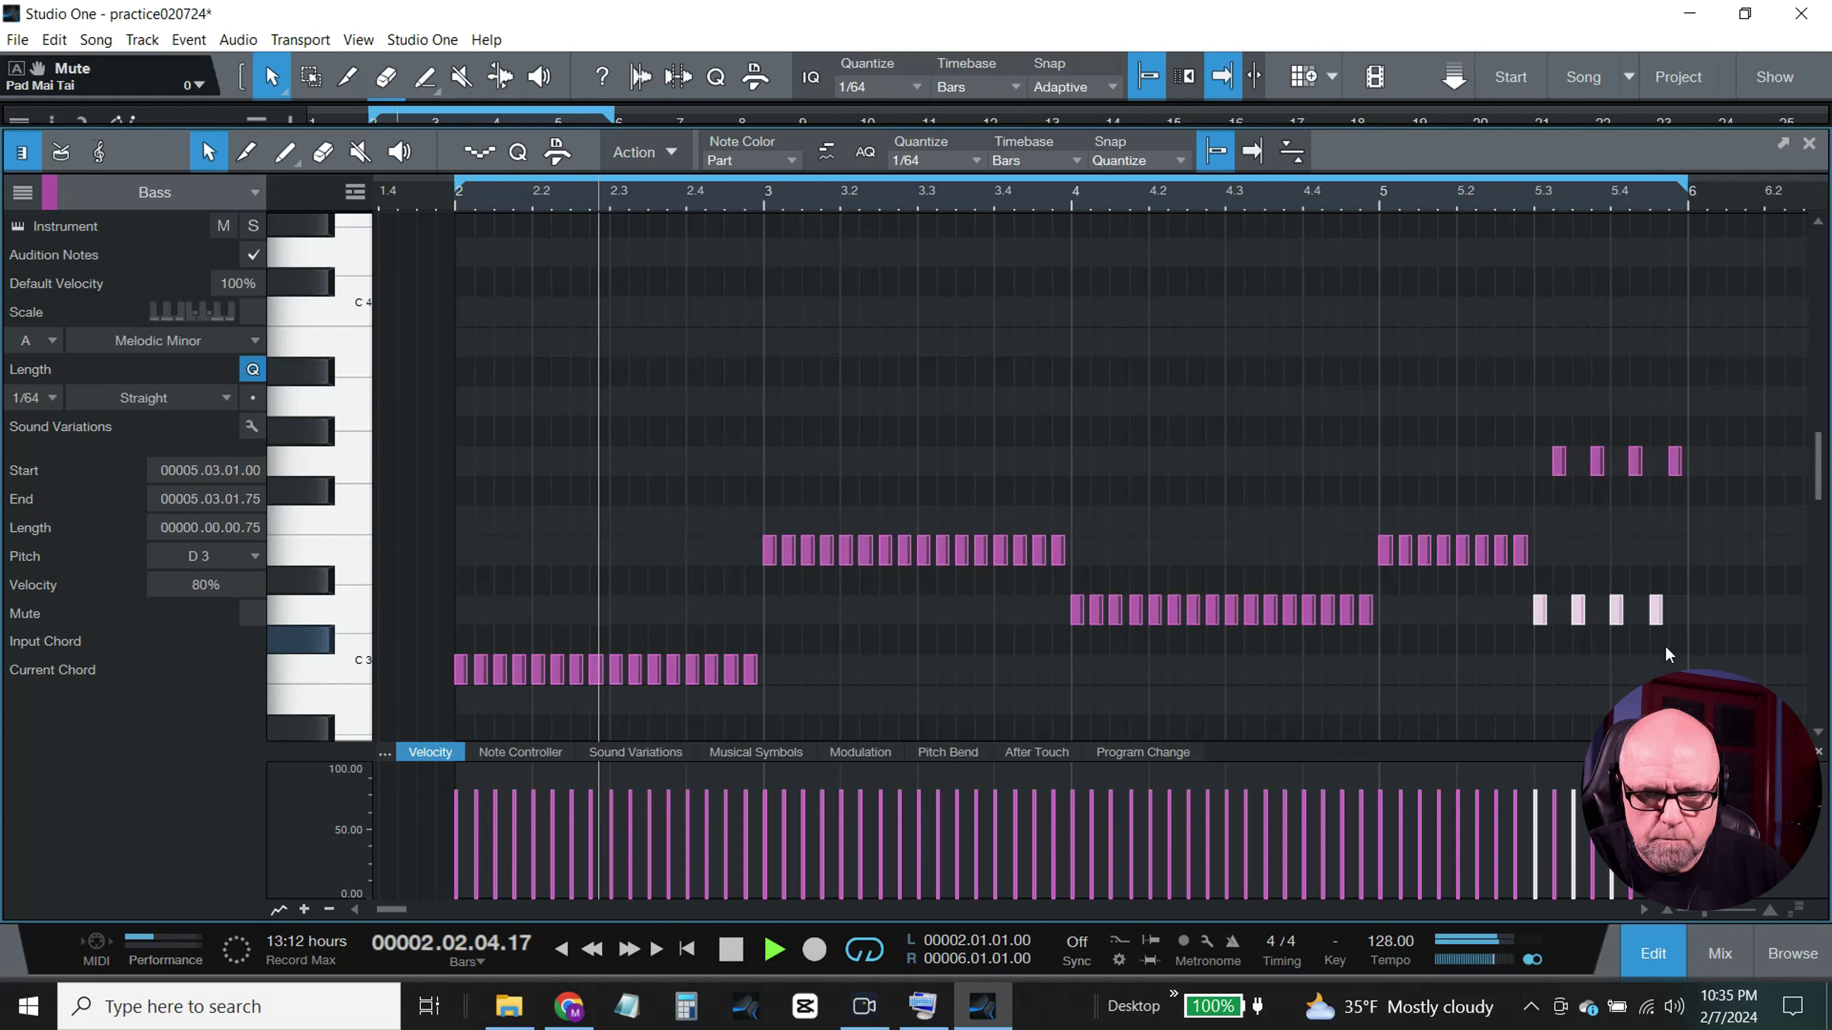
drag(1691, 653, 1544, 505)
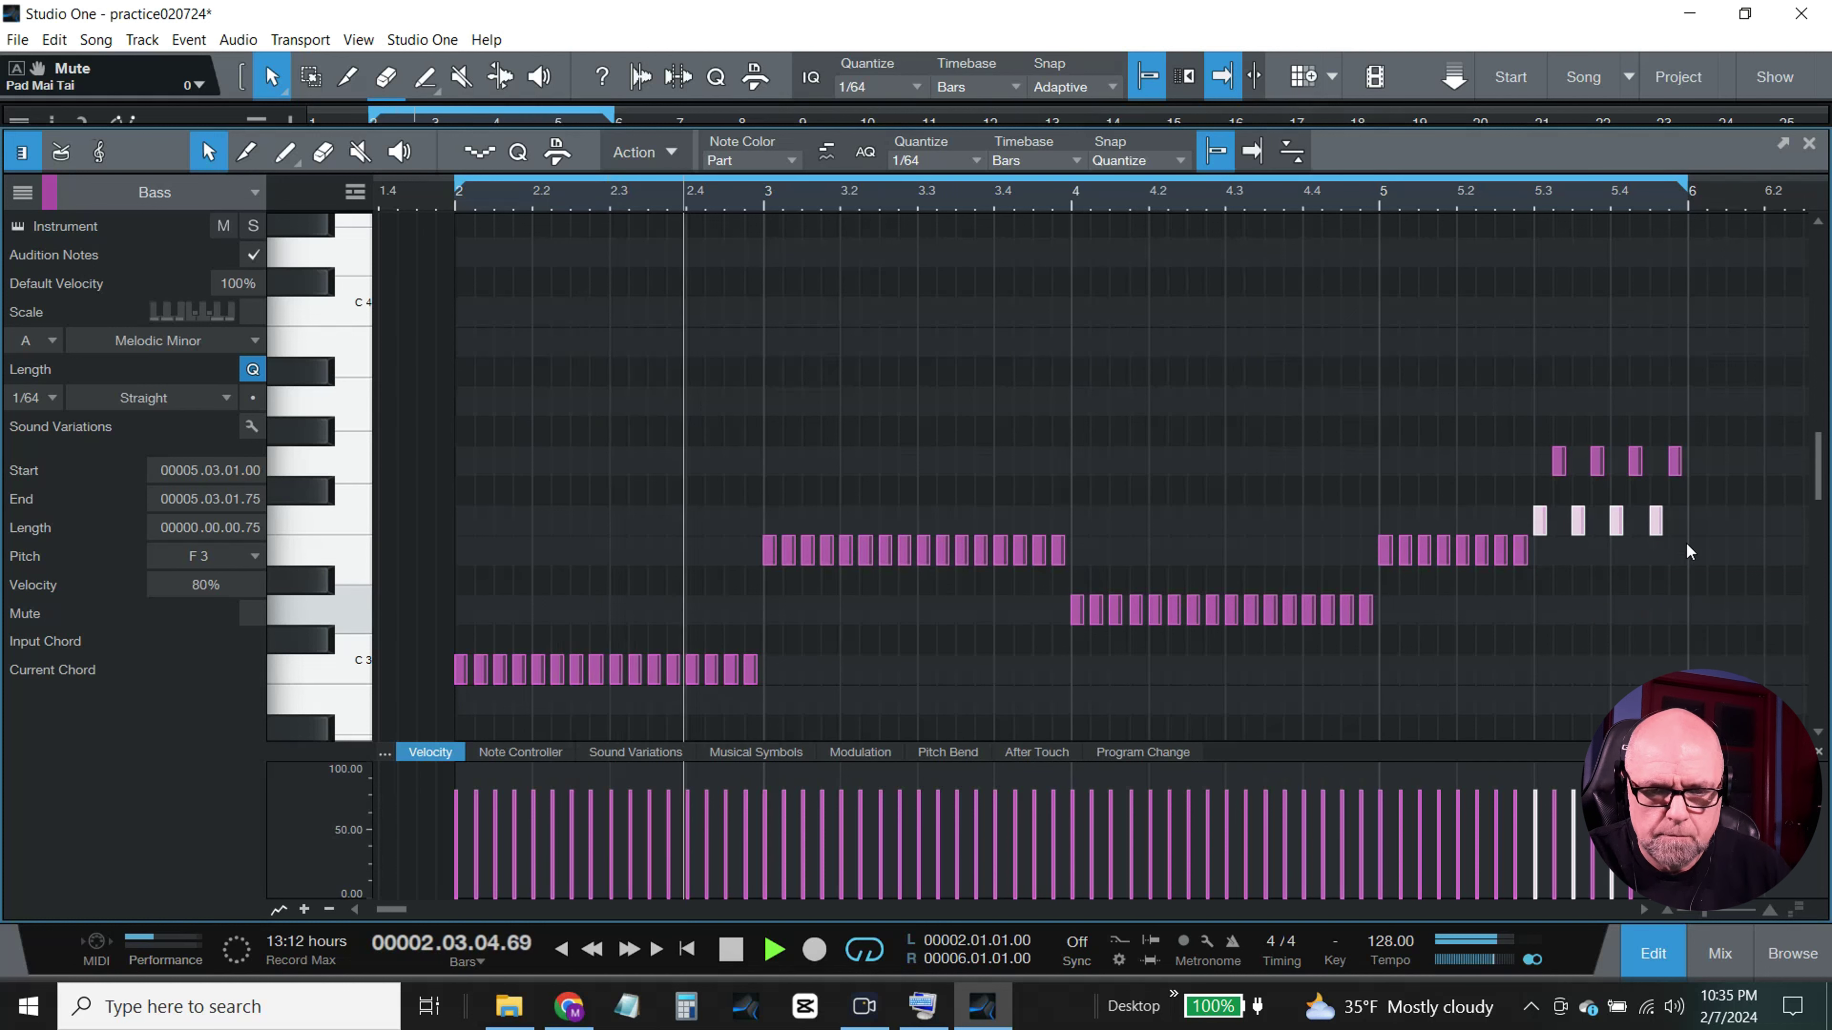
drag(1673, 535, 1541, 552)
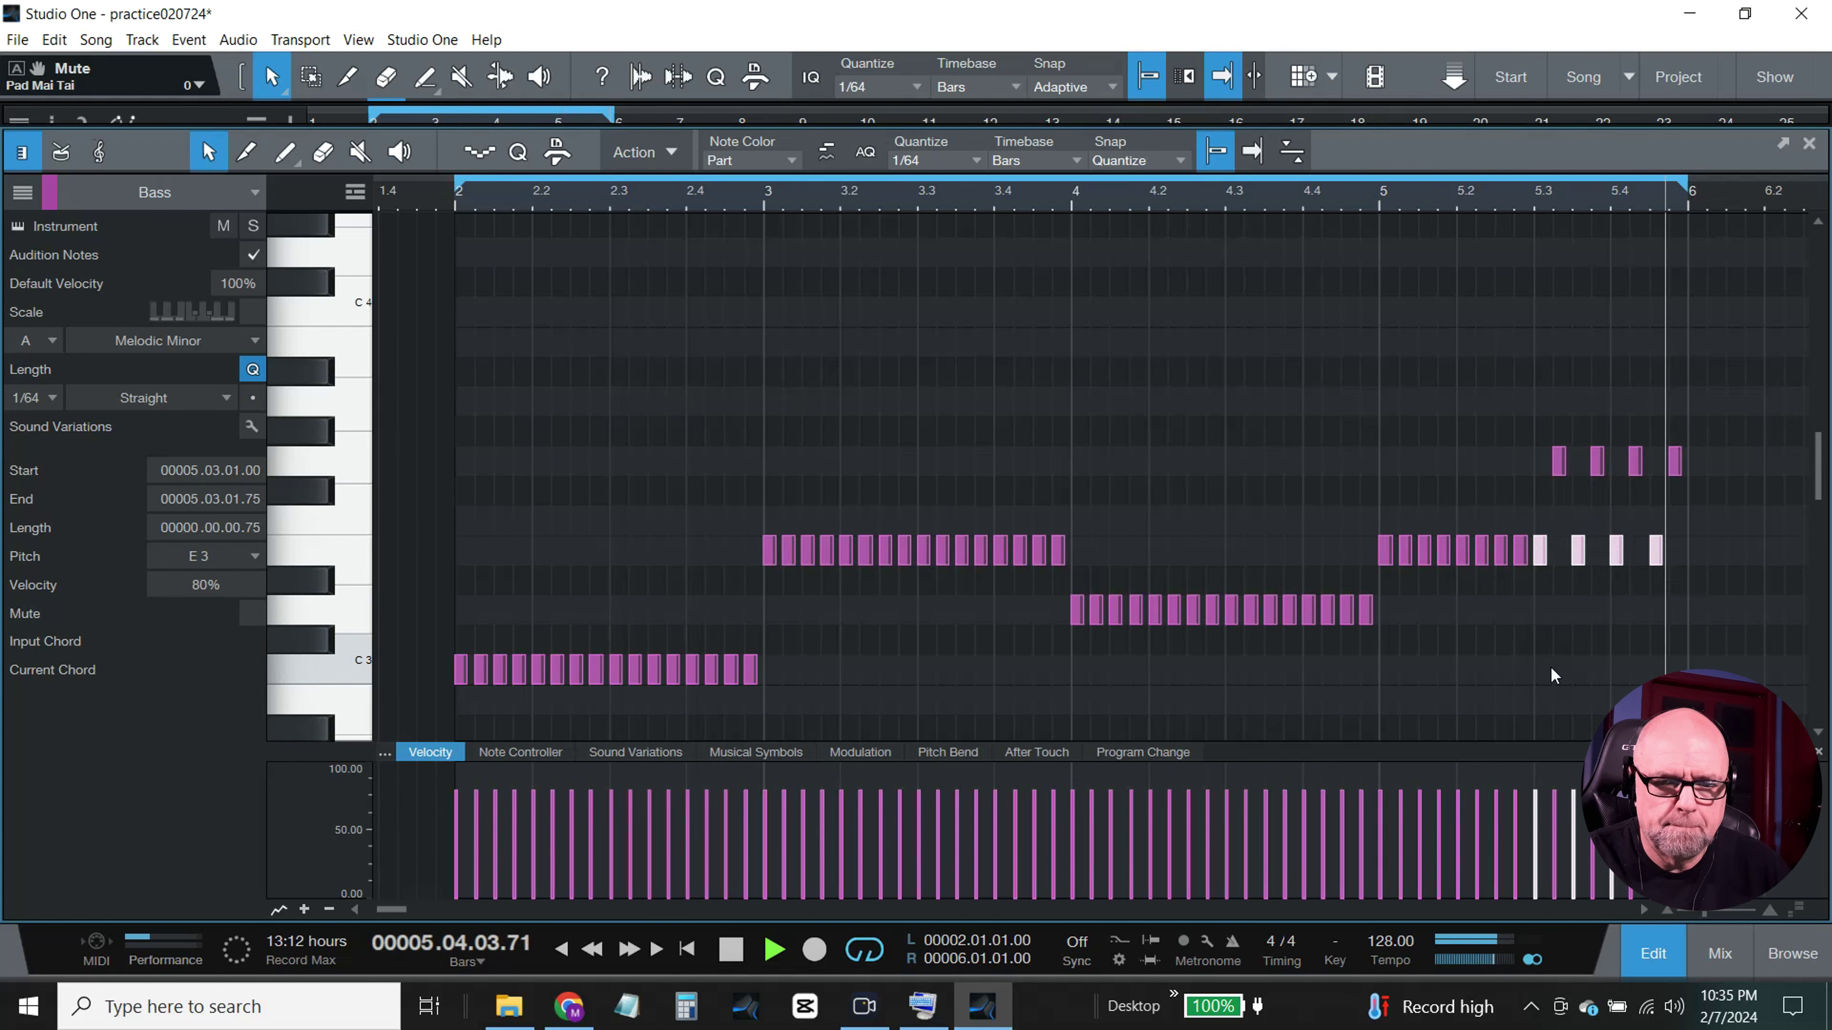
Step: Raise bar 5's last upper note to A 3, and try A 3, D 3 and C 3 for the upper note at 5.3.4 before restoring G 3
drag(1596, 460, 1598, 403)
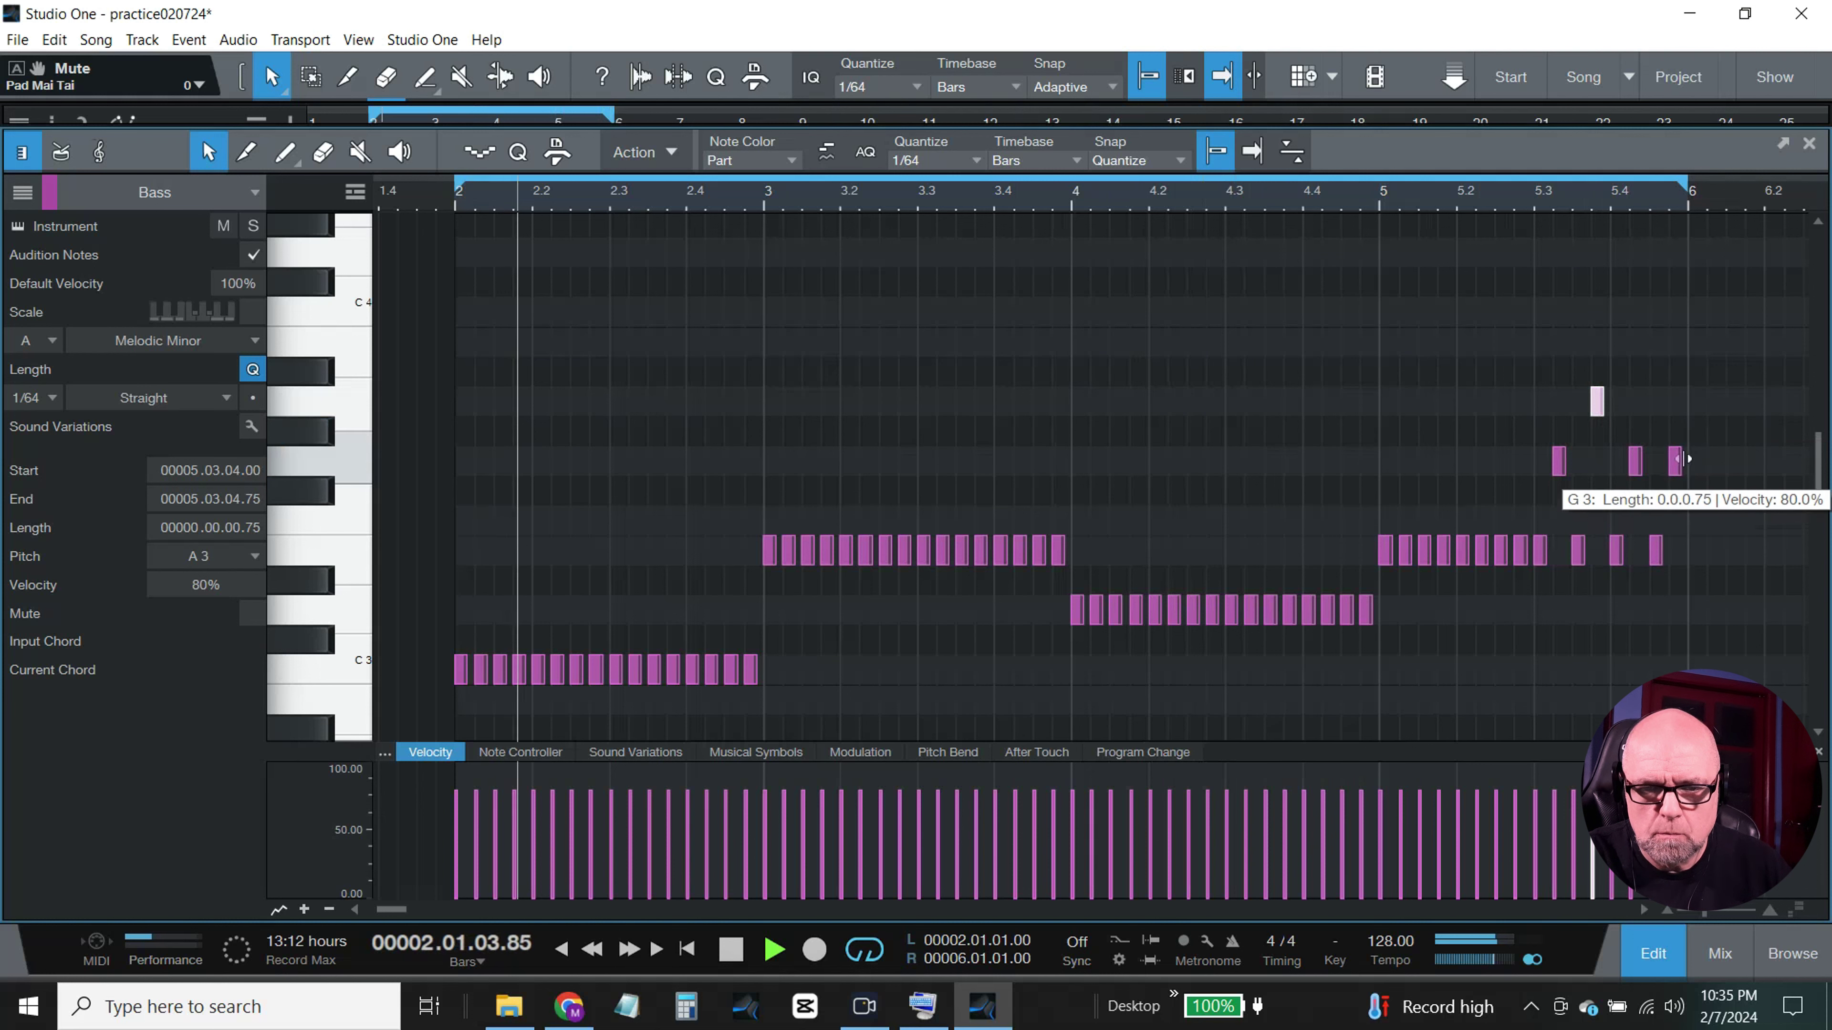
drag(1674, 460, 1674, 408)
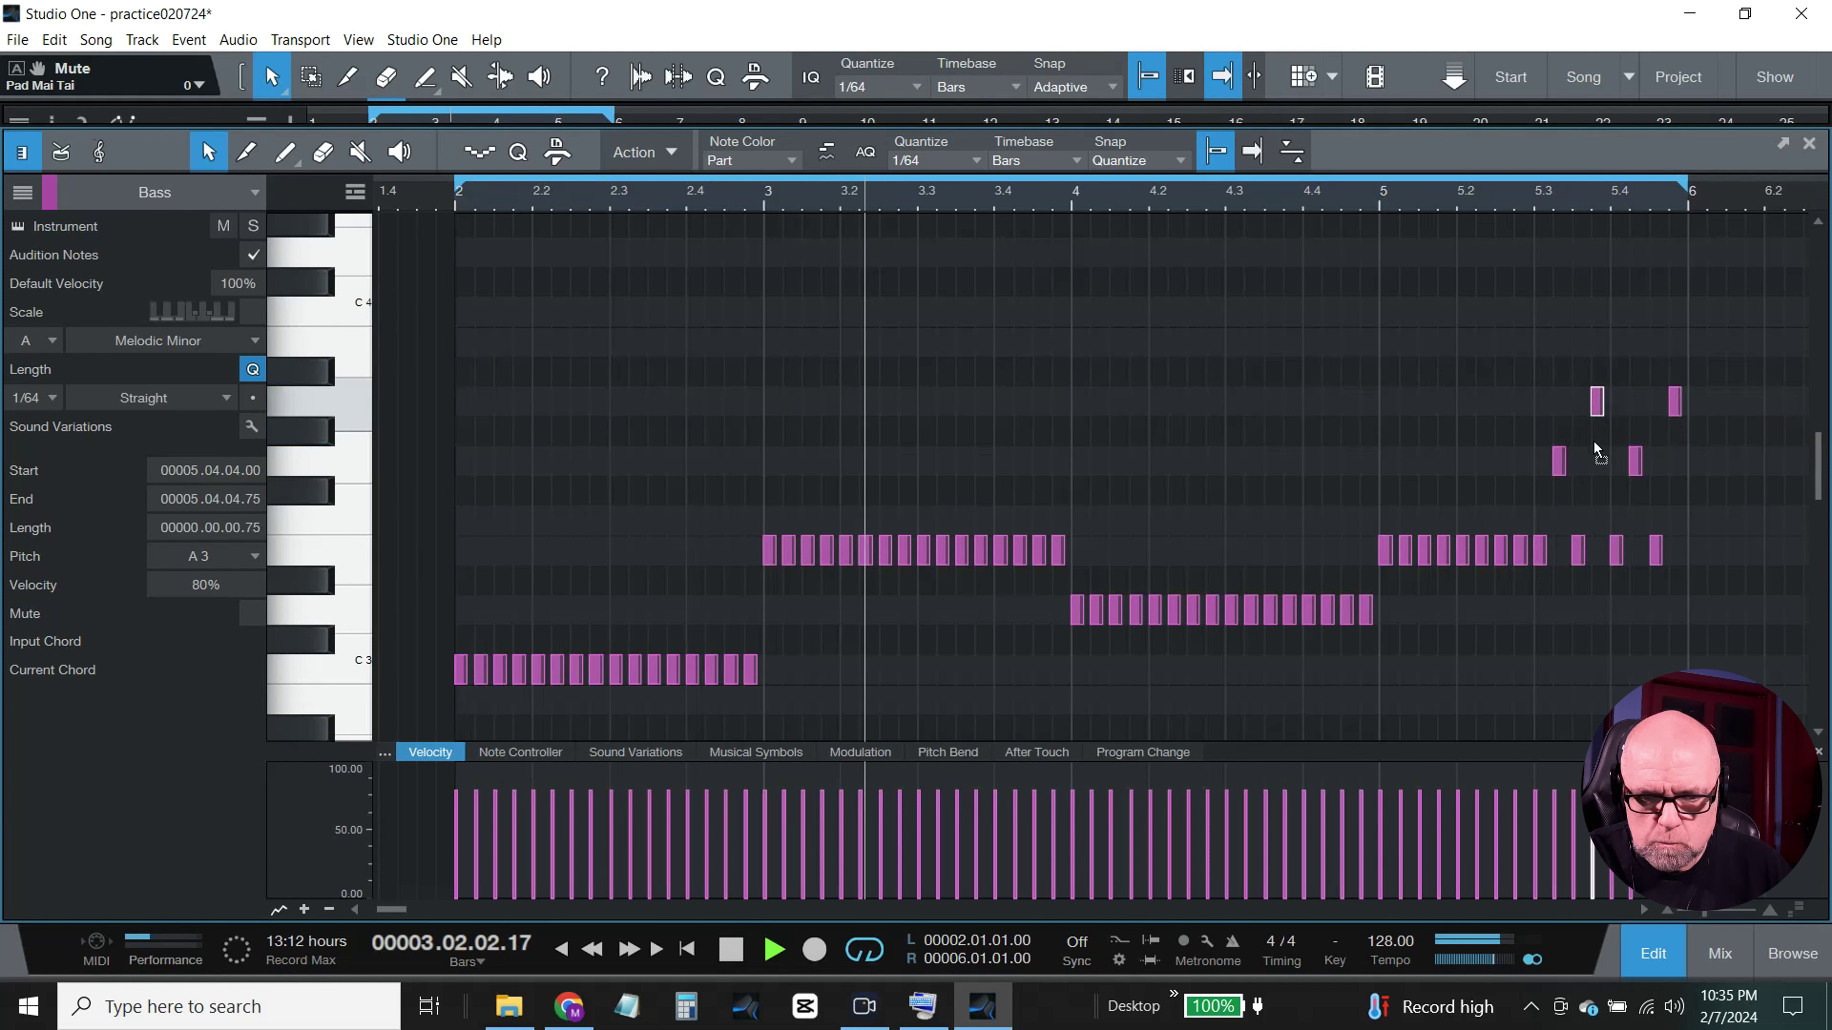
drag(1595, 401, 1596, 611)
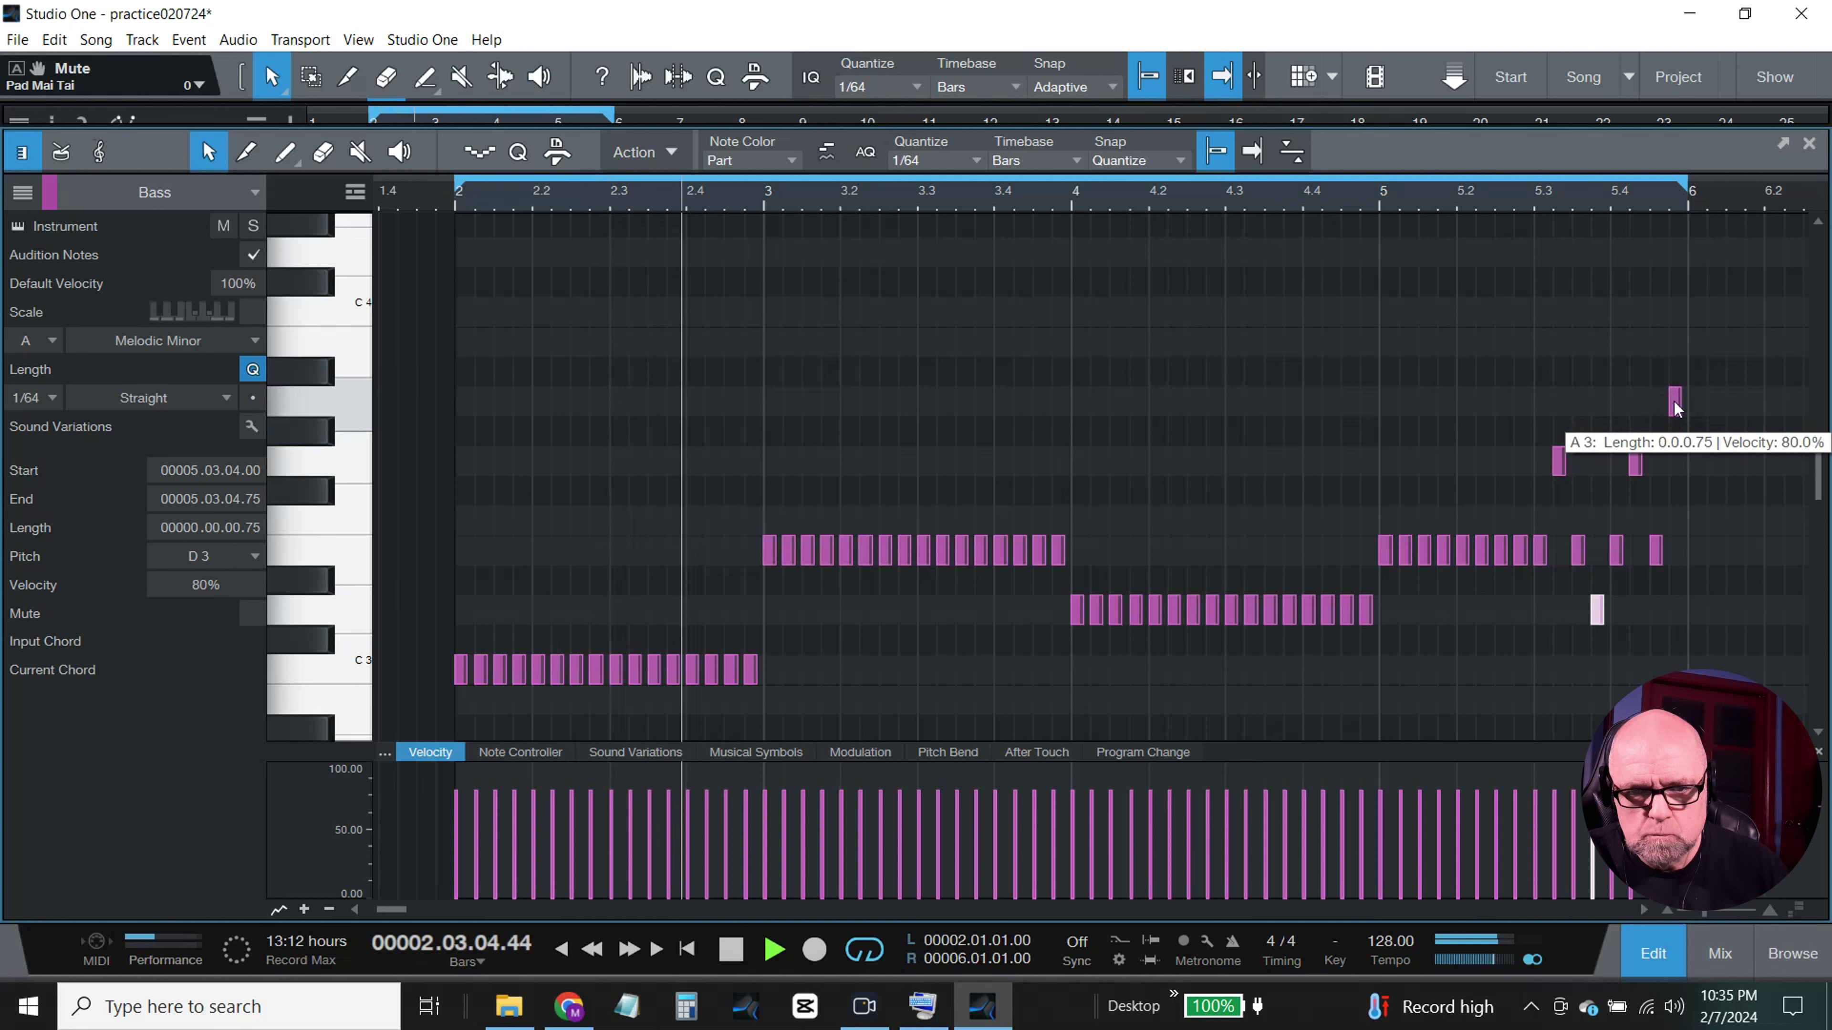
drag(1675, 408, 1675, 469)
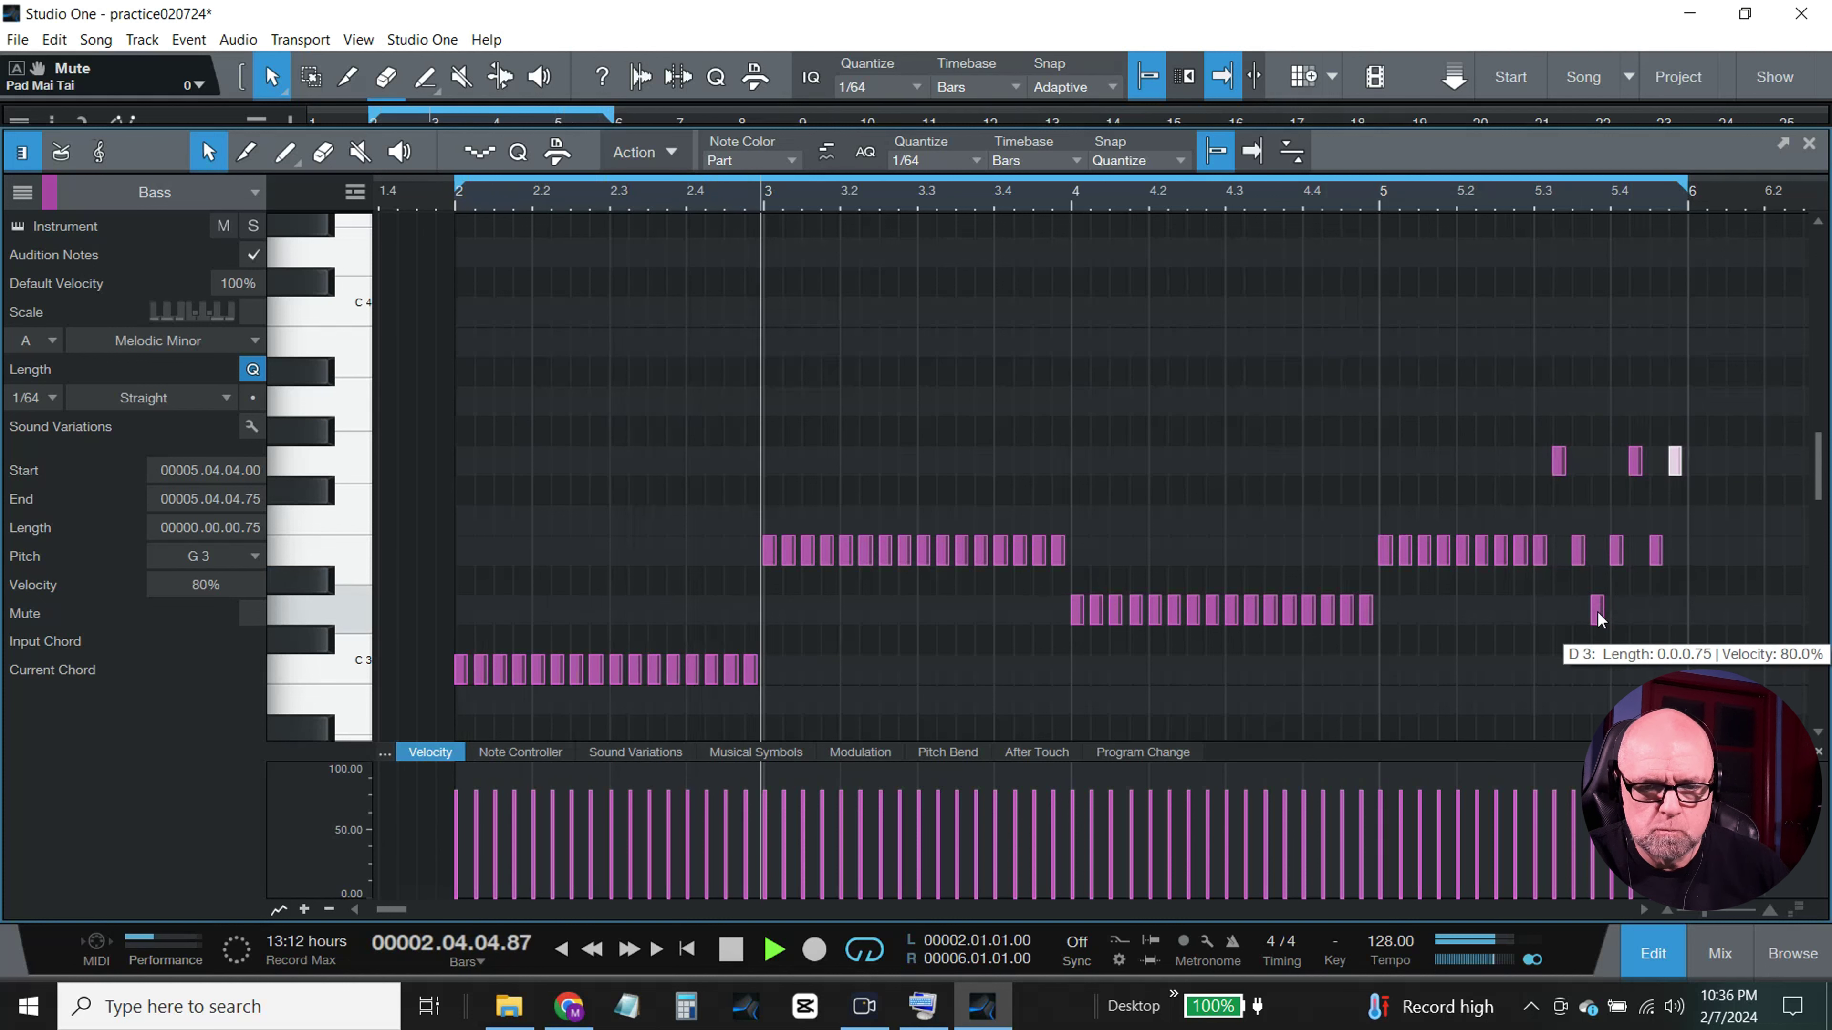
drag(1597, 615, 1603, 688)
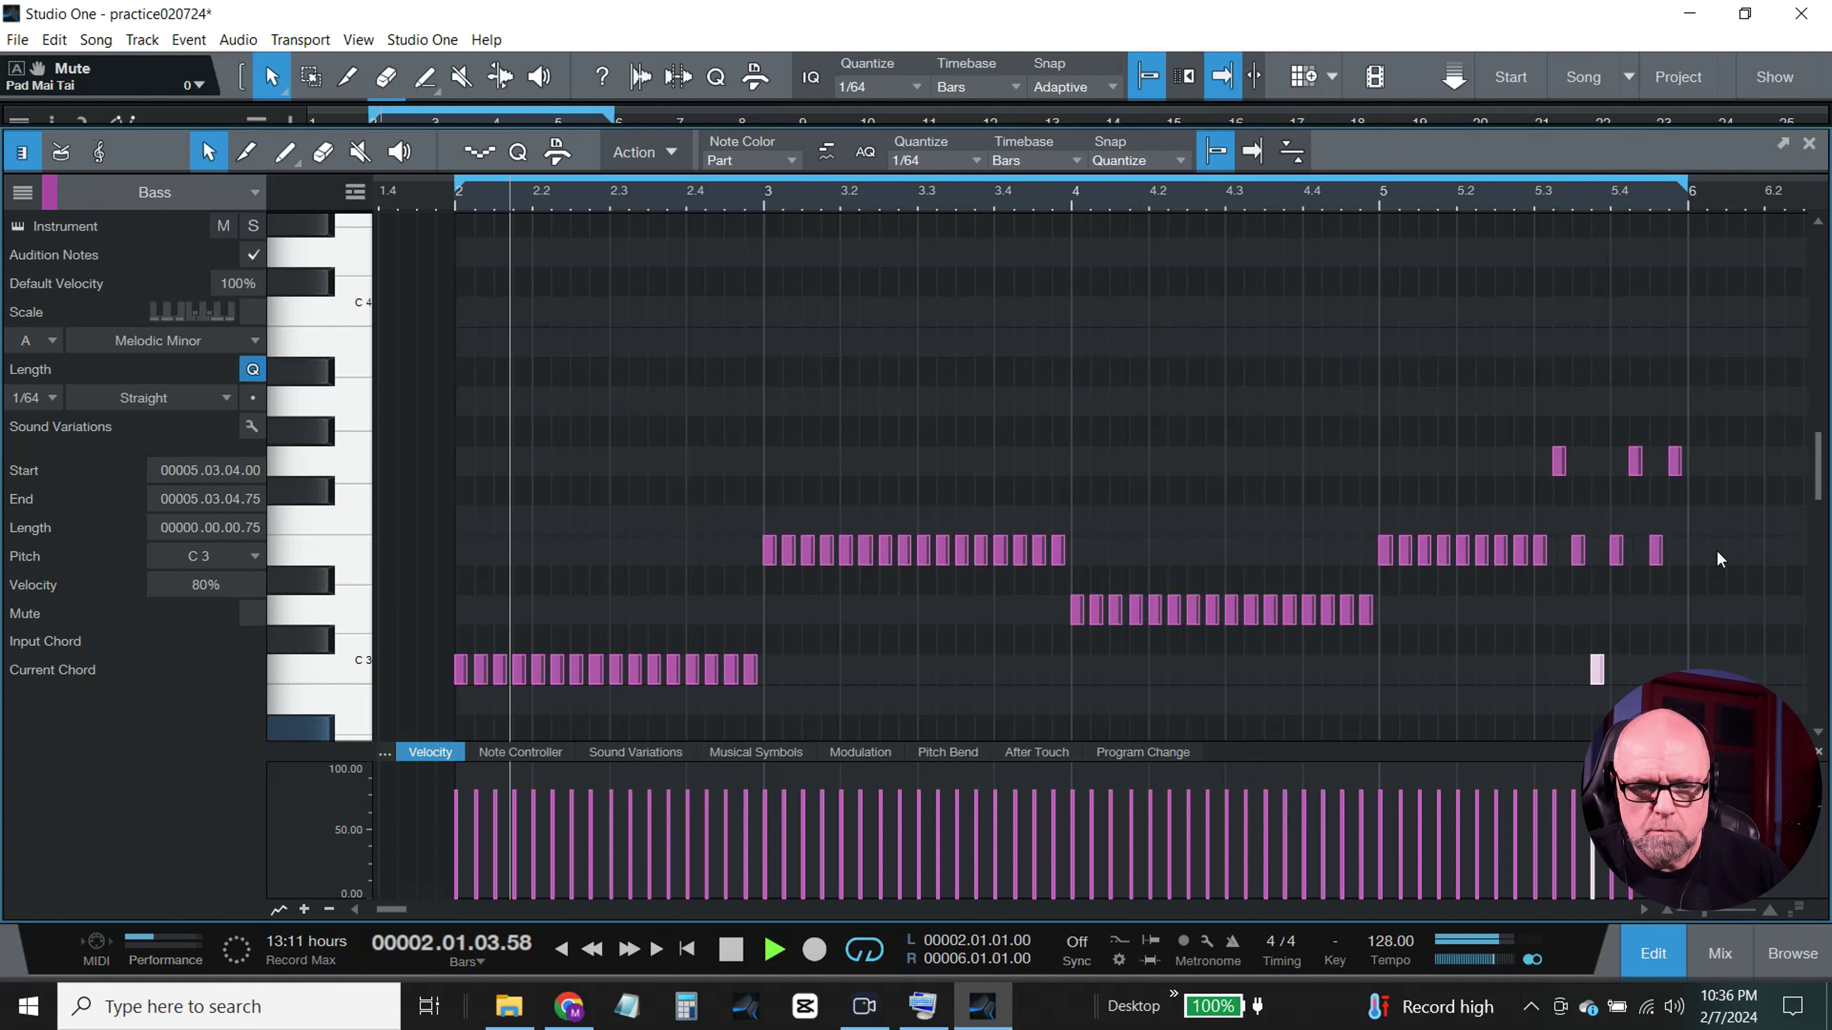
drag(1674, 453, 1674, 394)
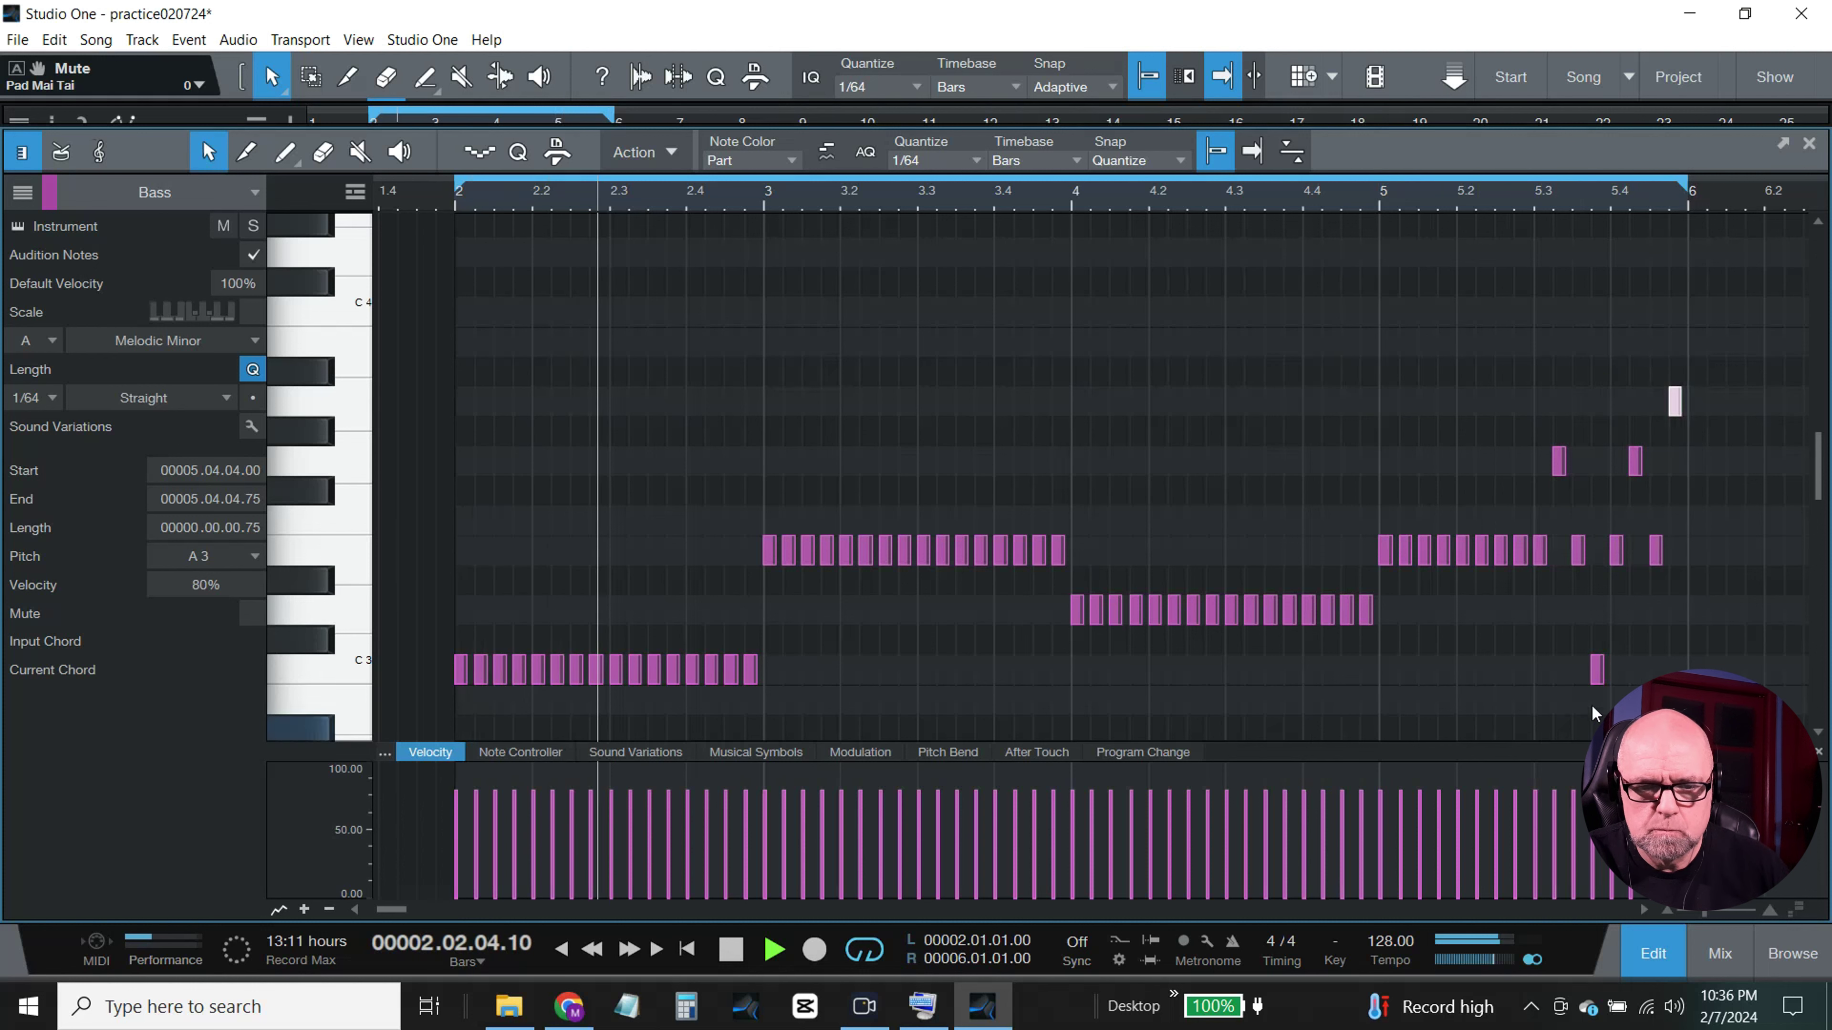
drag(1600, 673, 1602, 466)
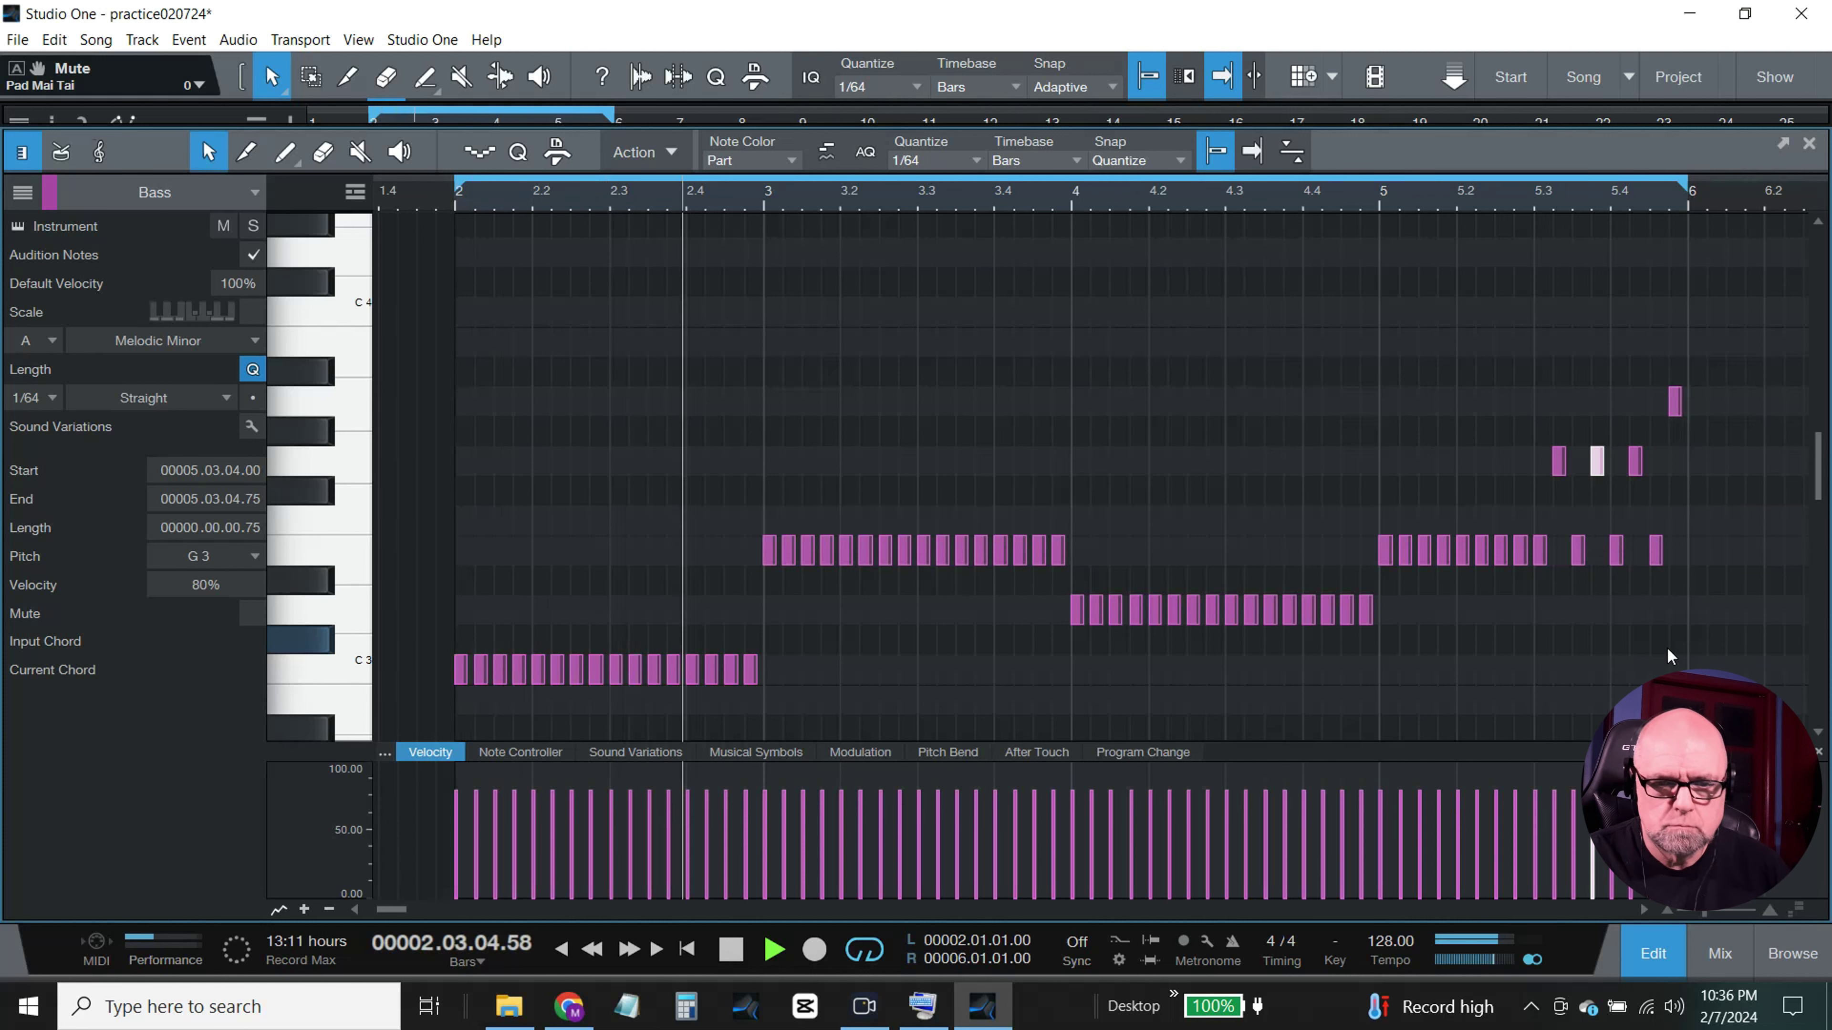
Step: Stop playback and play the bass line again from the start of bar 2 to review it
click(731, 951)
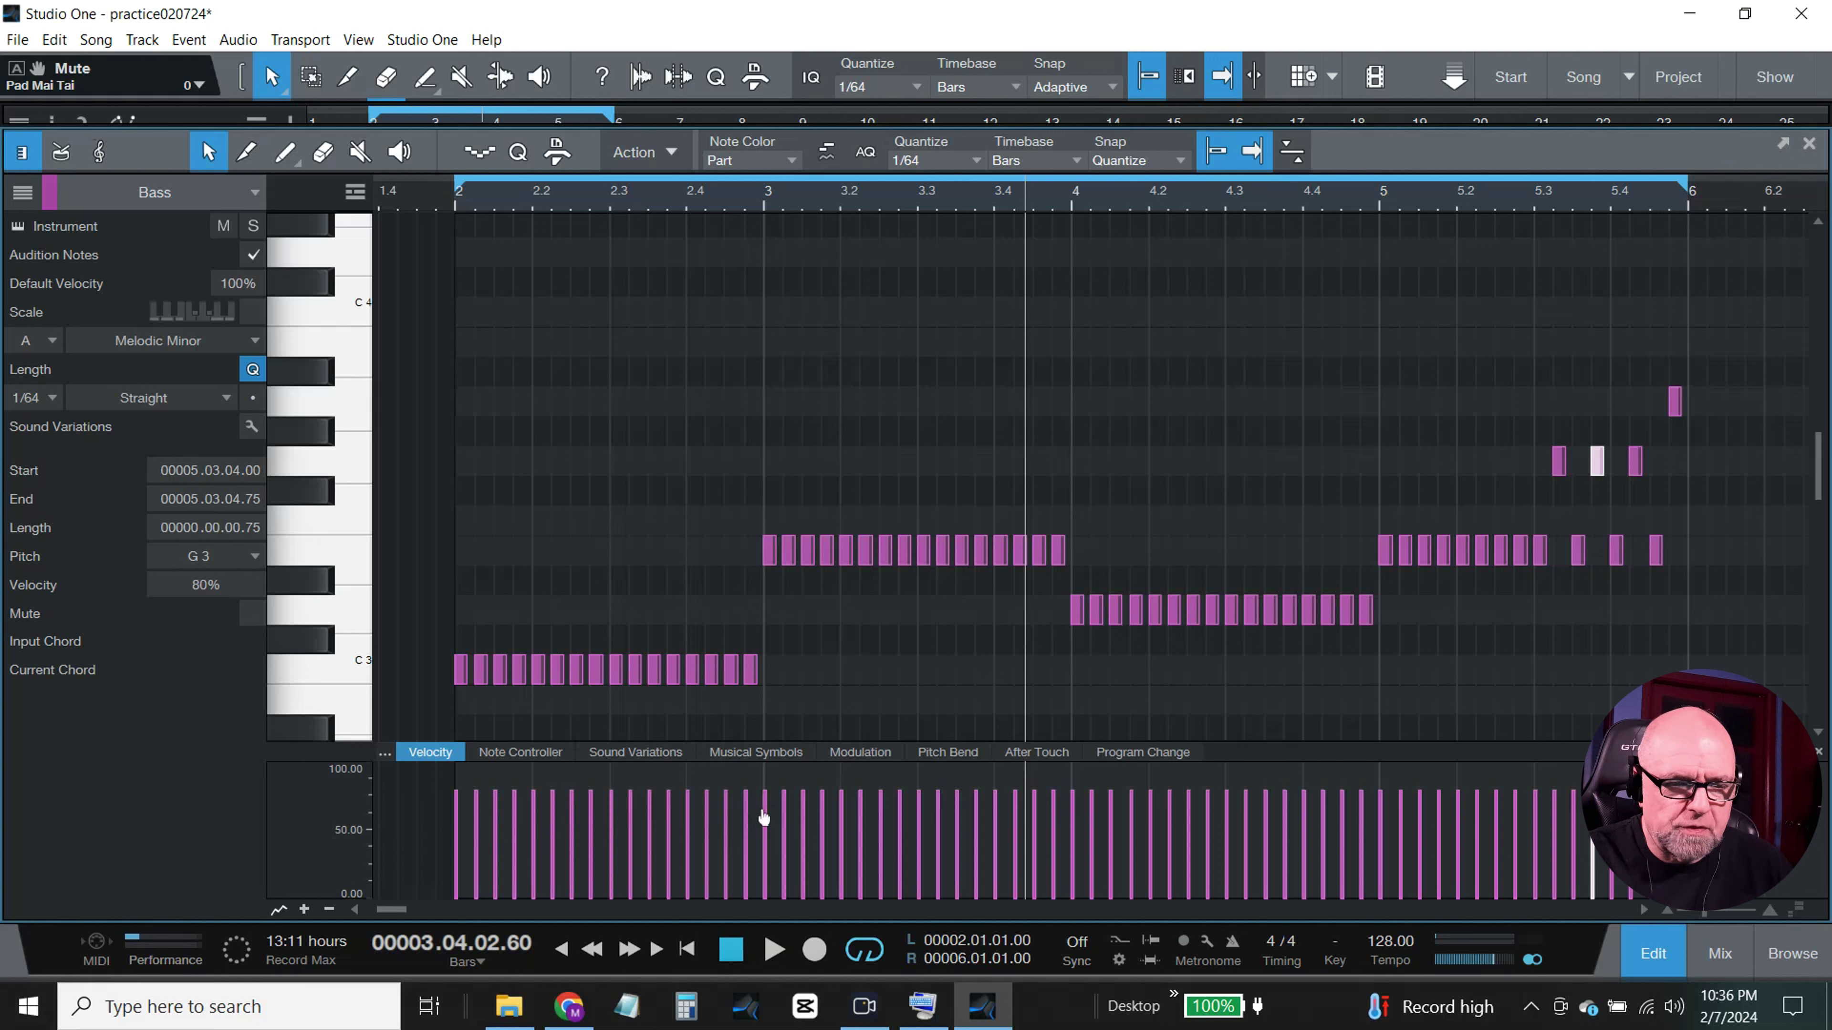
mouse_move(763, 817)
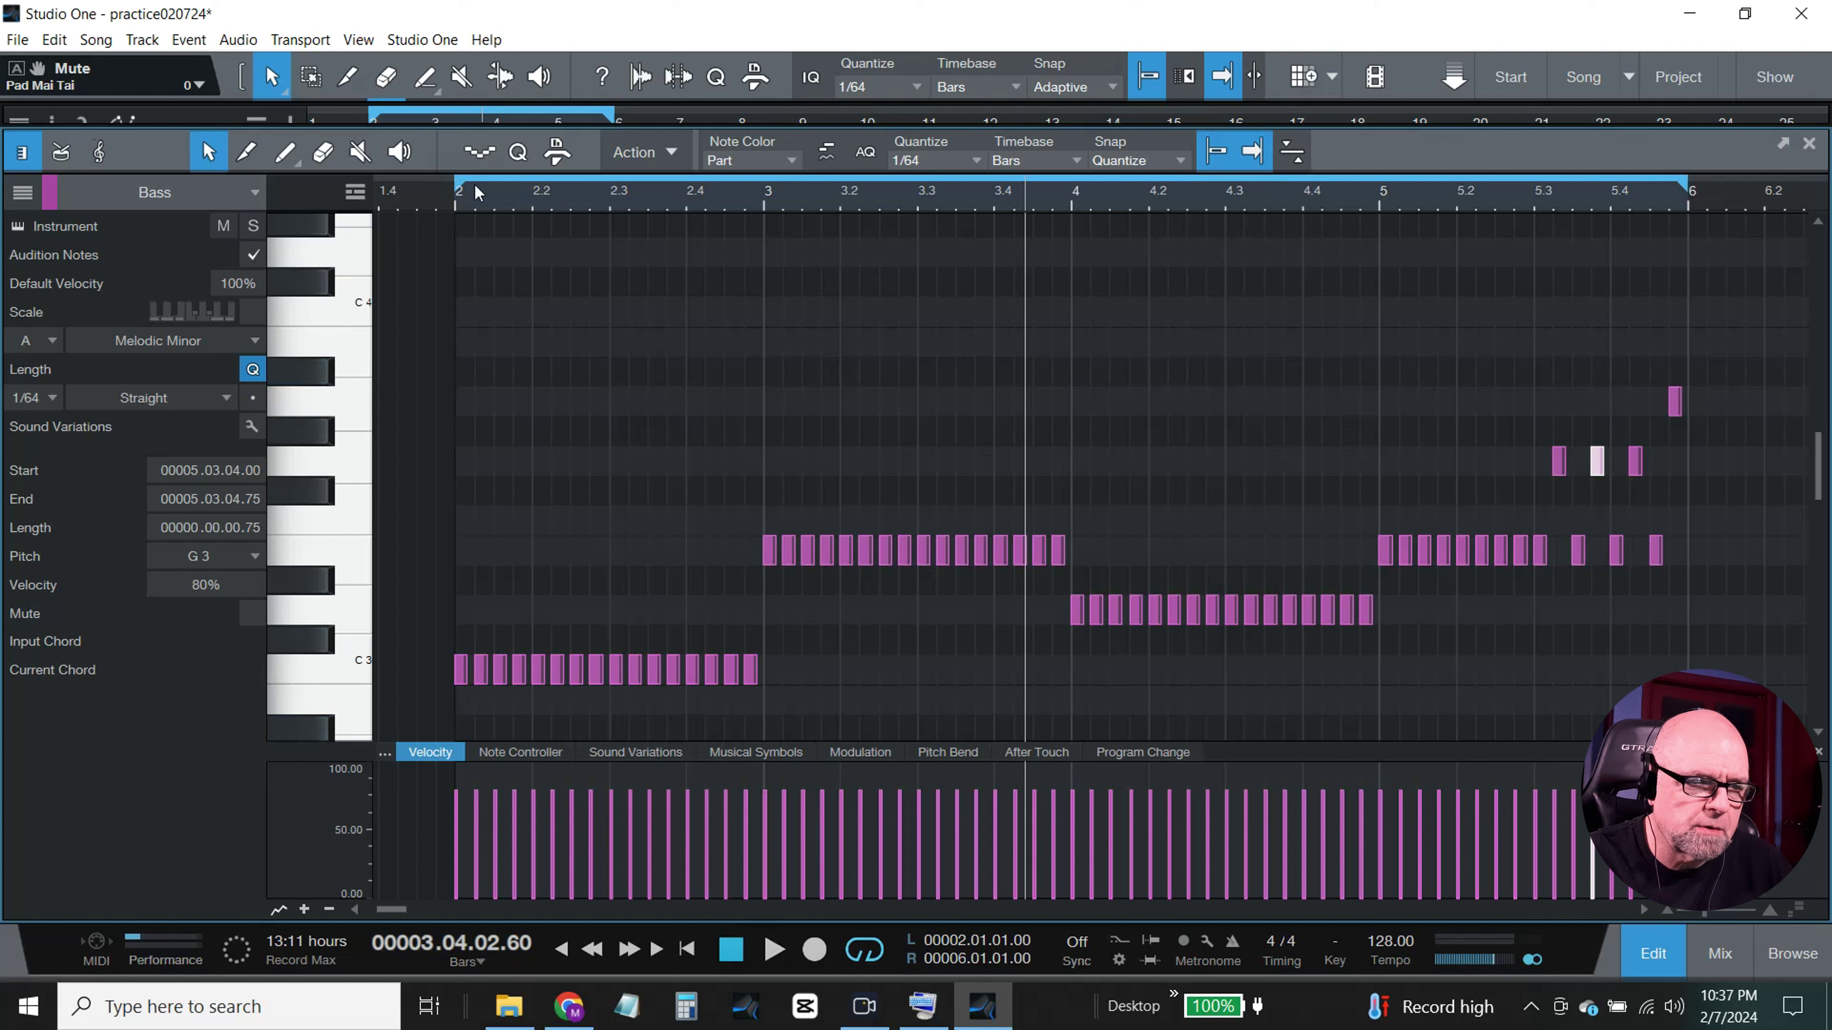
click(456, 206)
key(space)
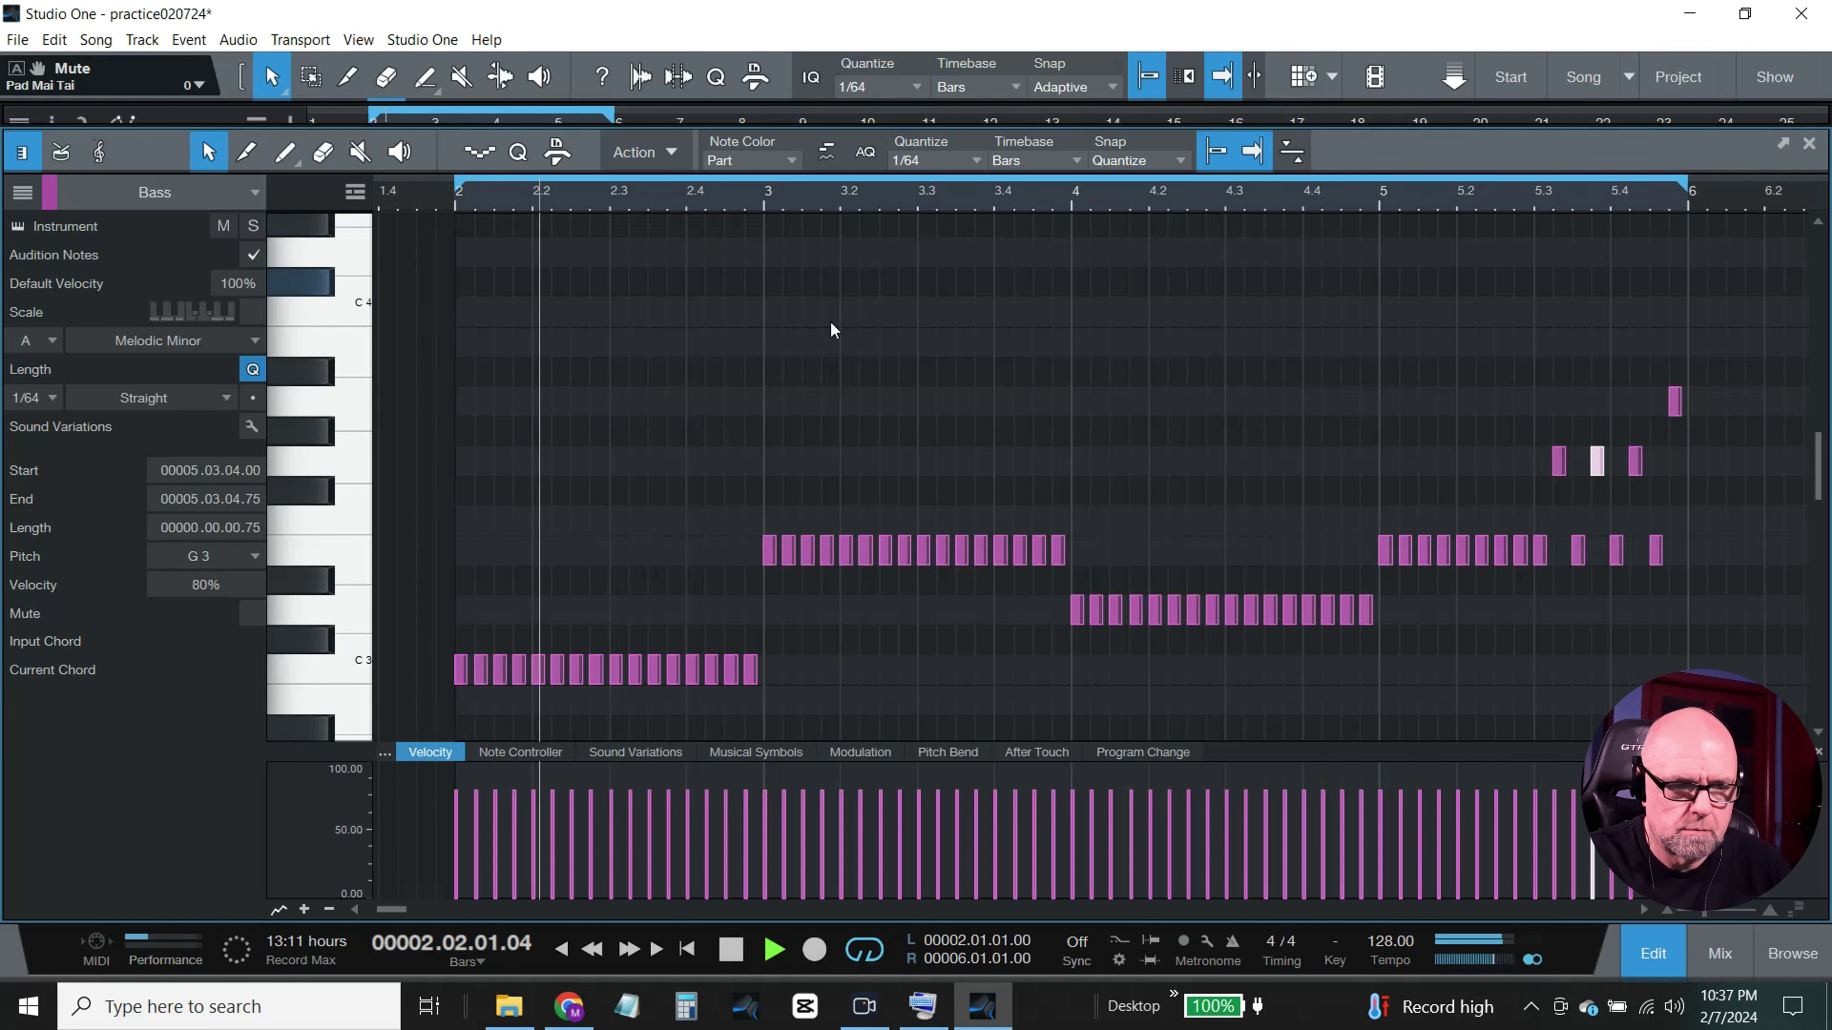
Step: Raise all of bar 3's E 3 notes to G 3, after trying F 3
drag(1118, 534, 769, 523)
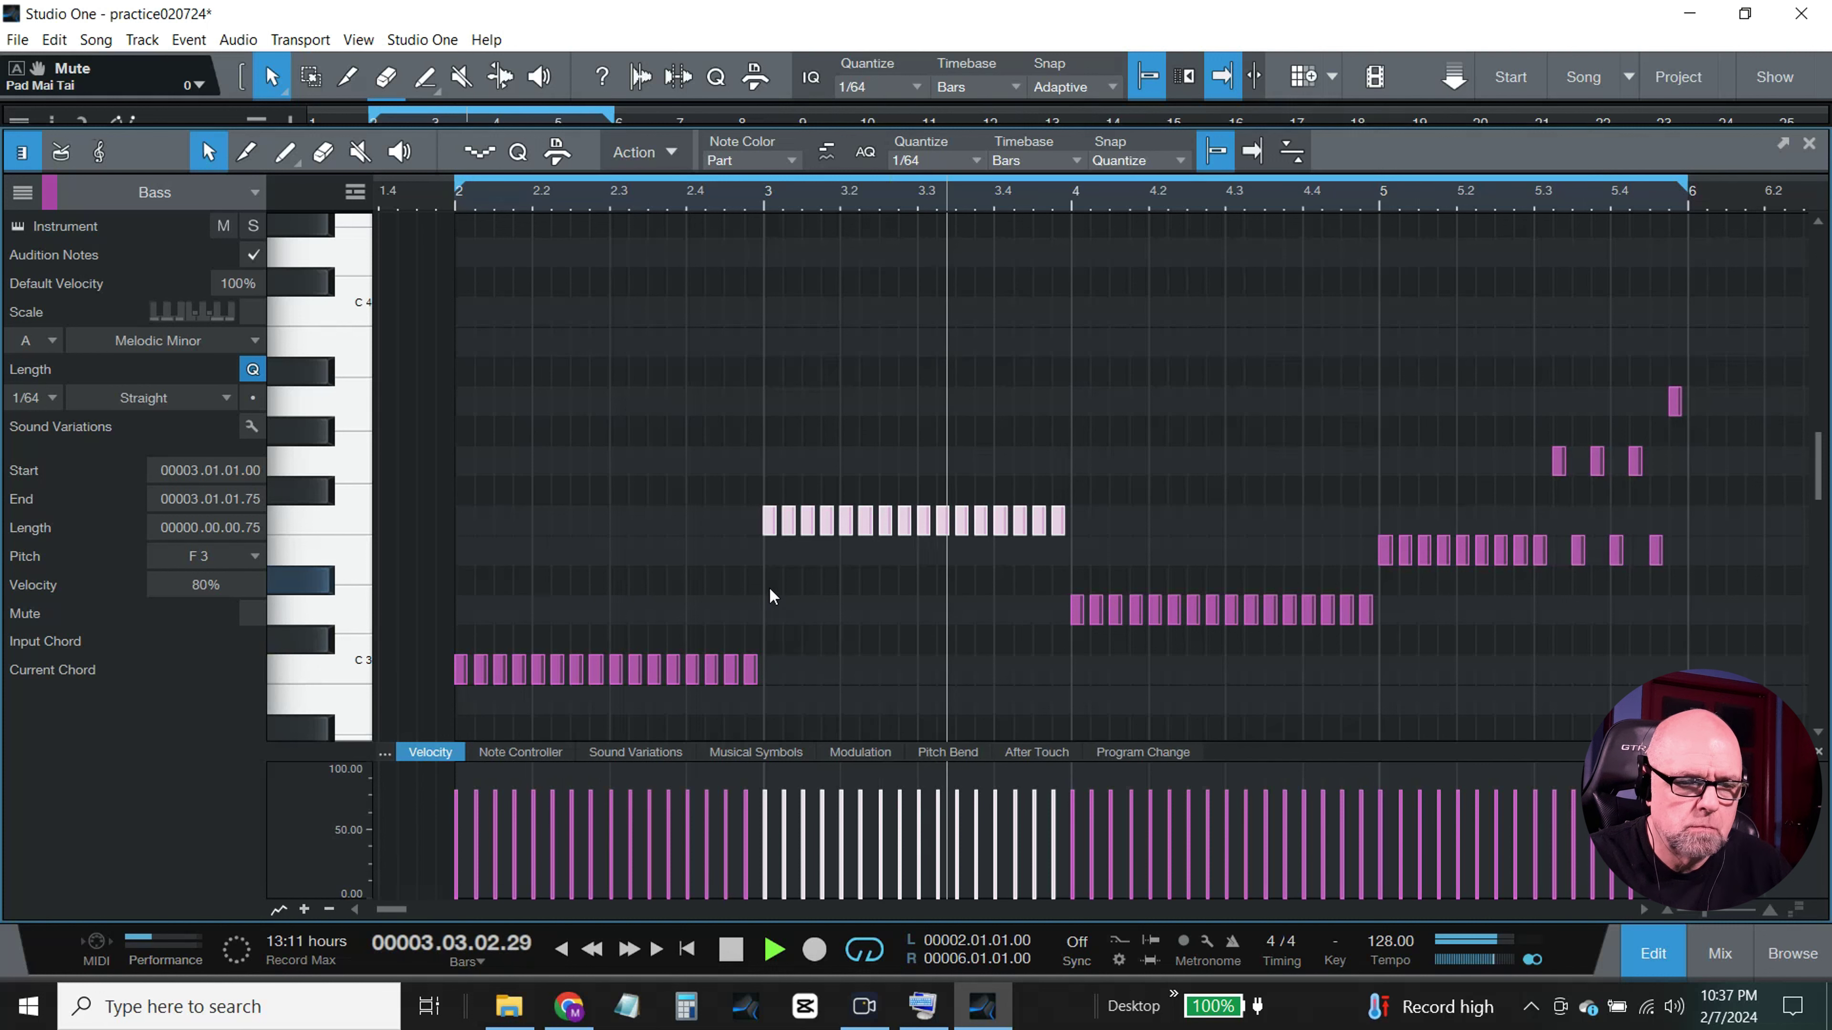
drag(770, 521, 771, 462)
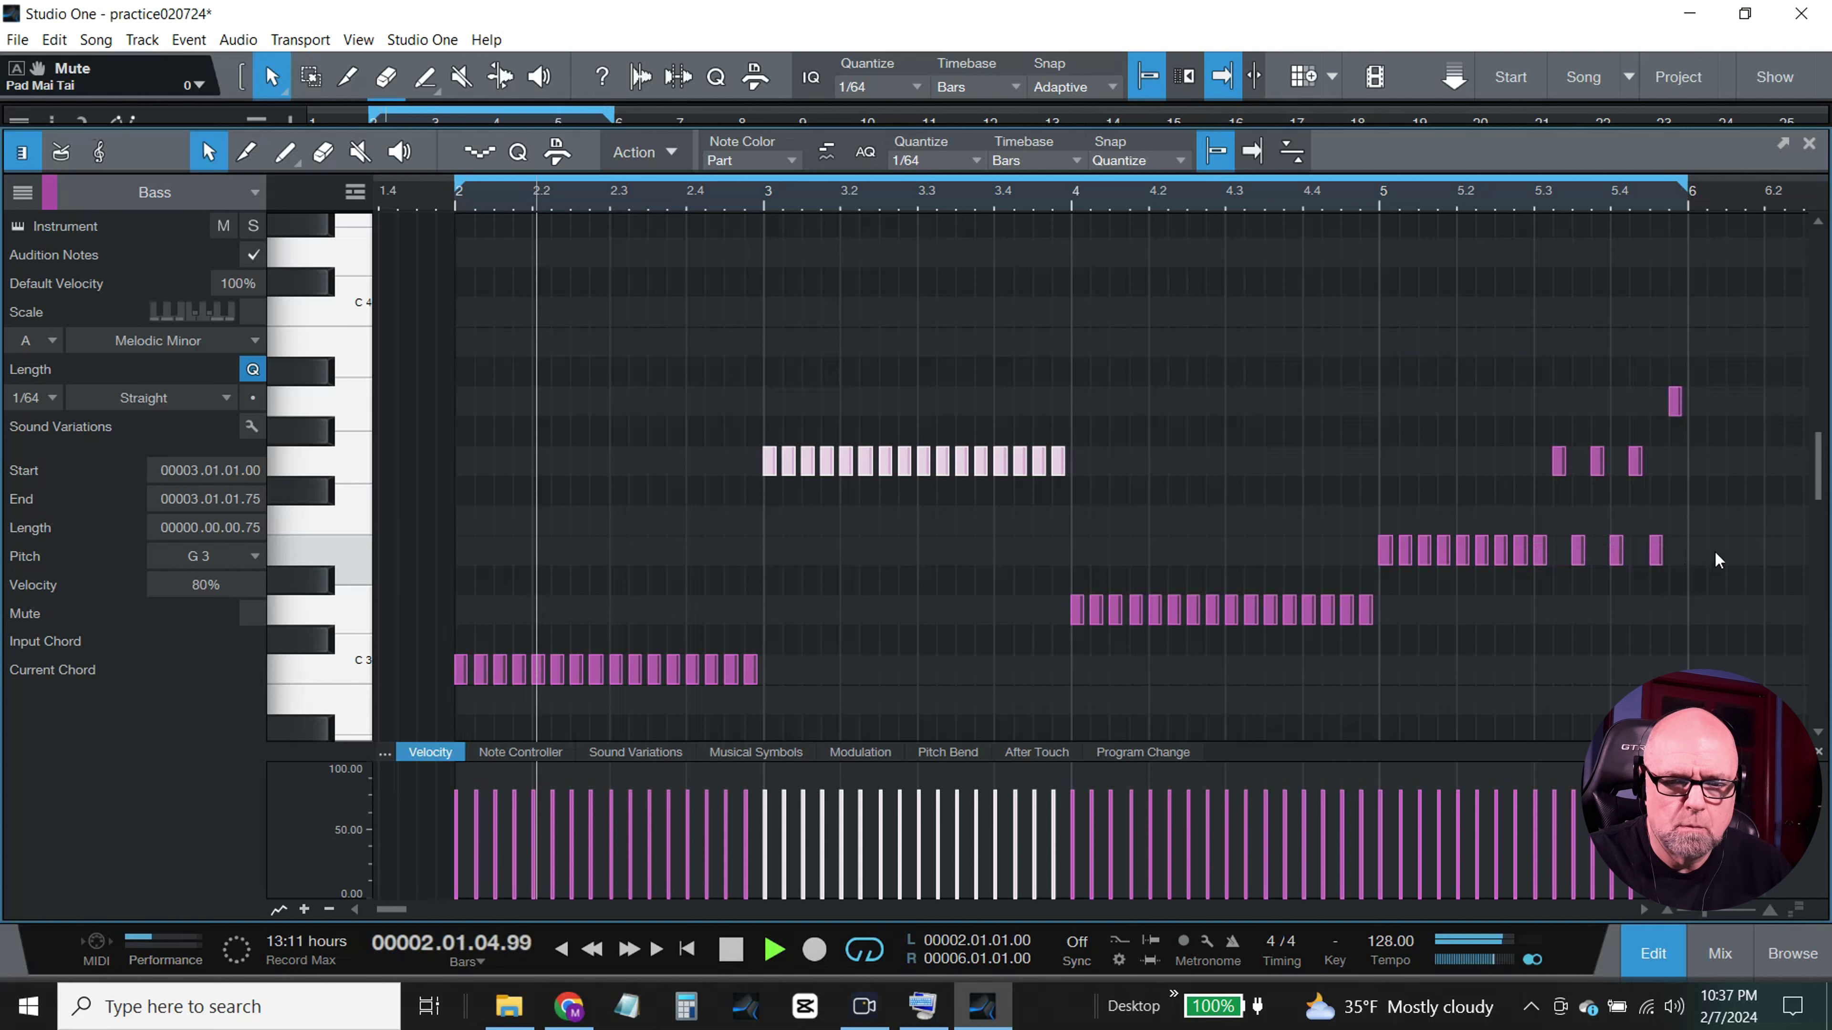
Step: Raise bar 5's lower ending notes to F 3, returning the bar's first nine notes to E 3 after trying F 3, and stop playback
drag(1725, 562, 1369, 529)
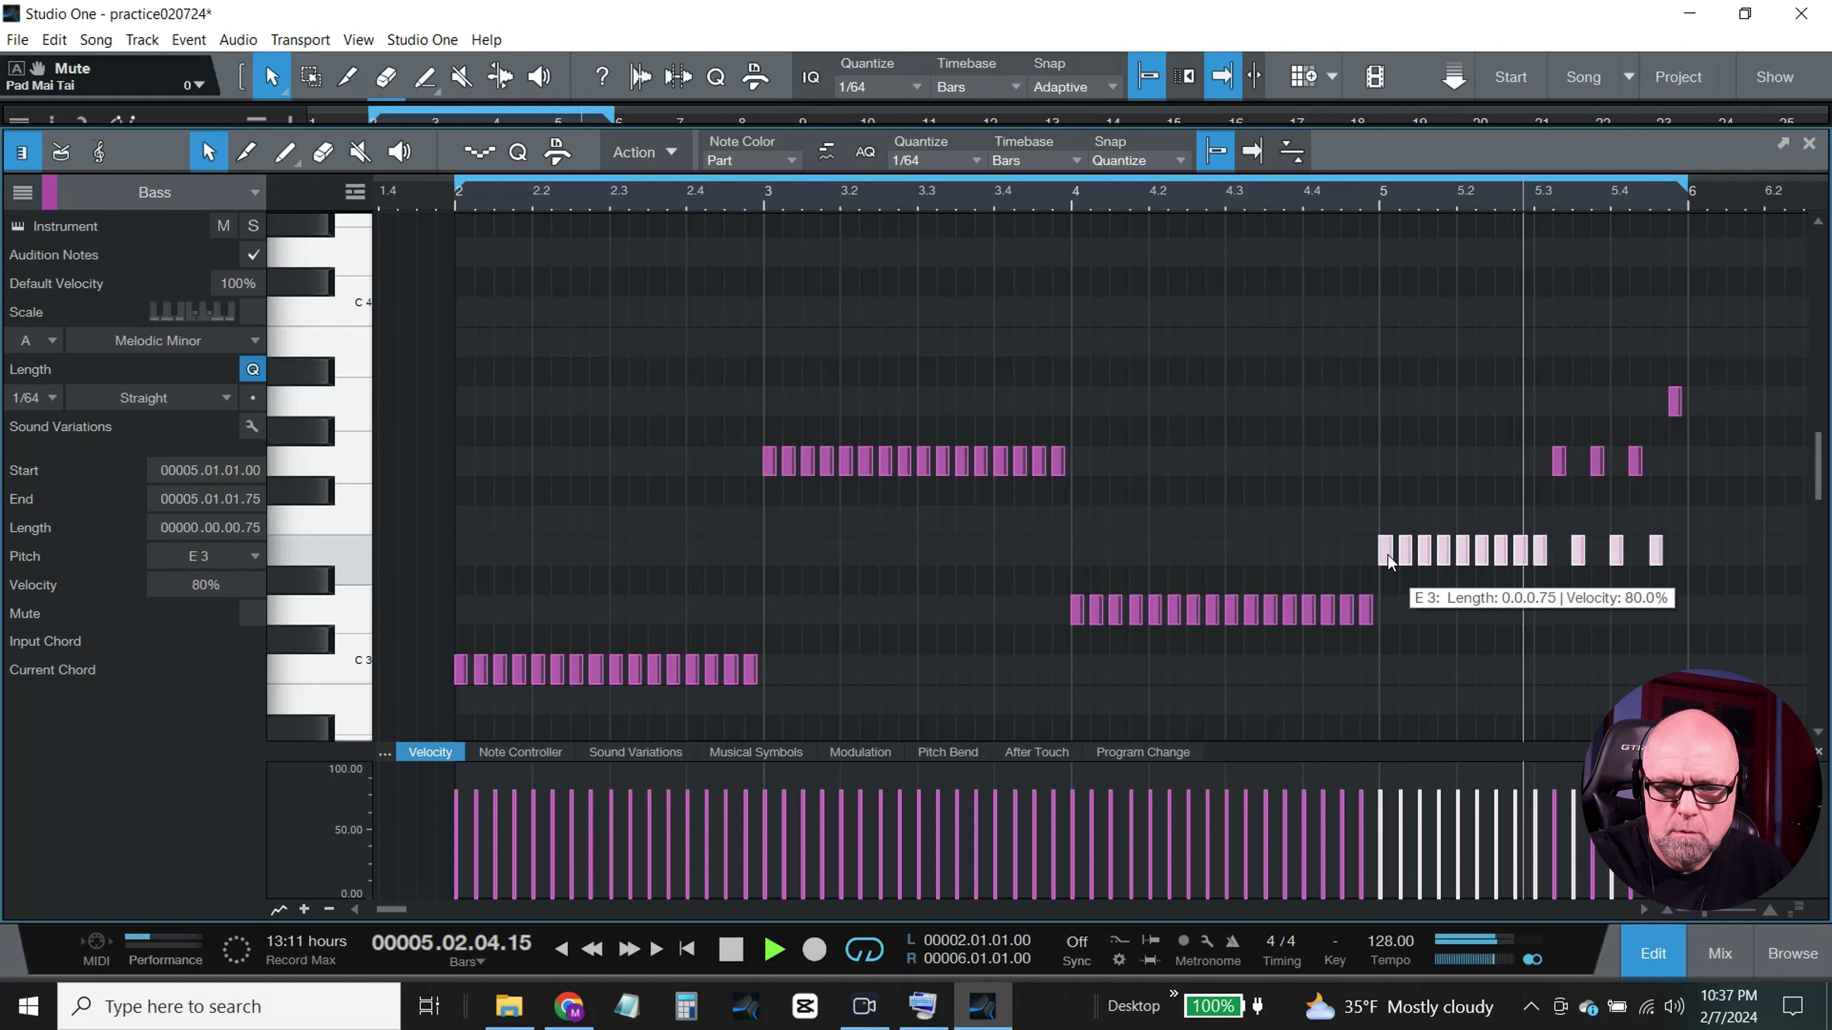
key(Up)
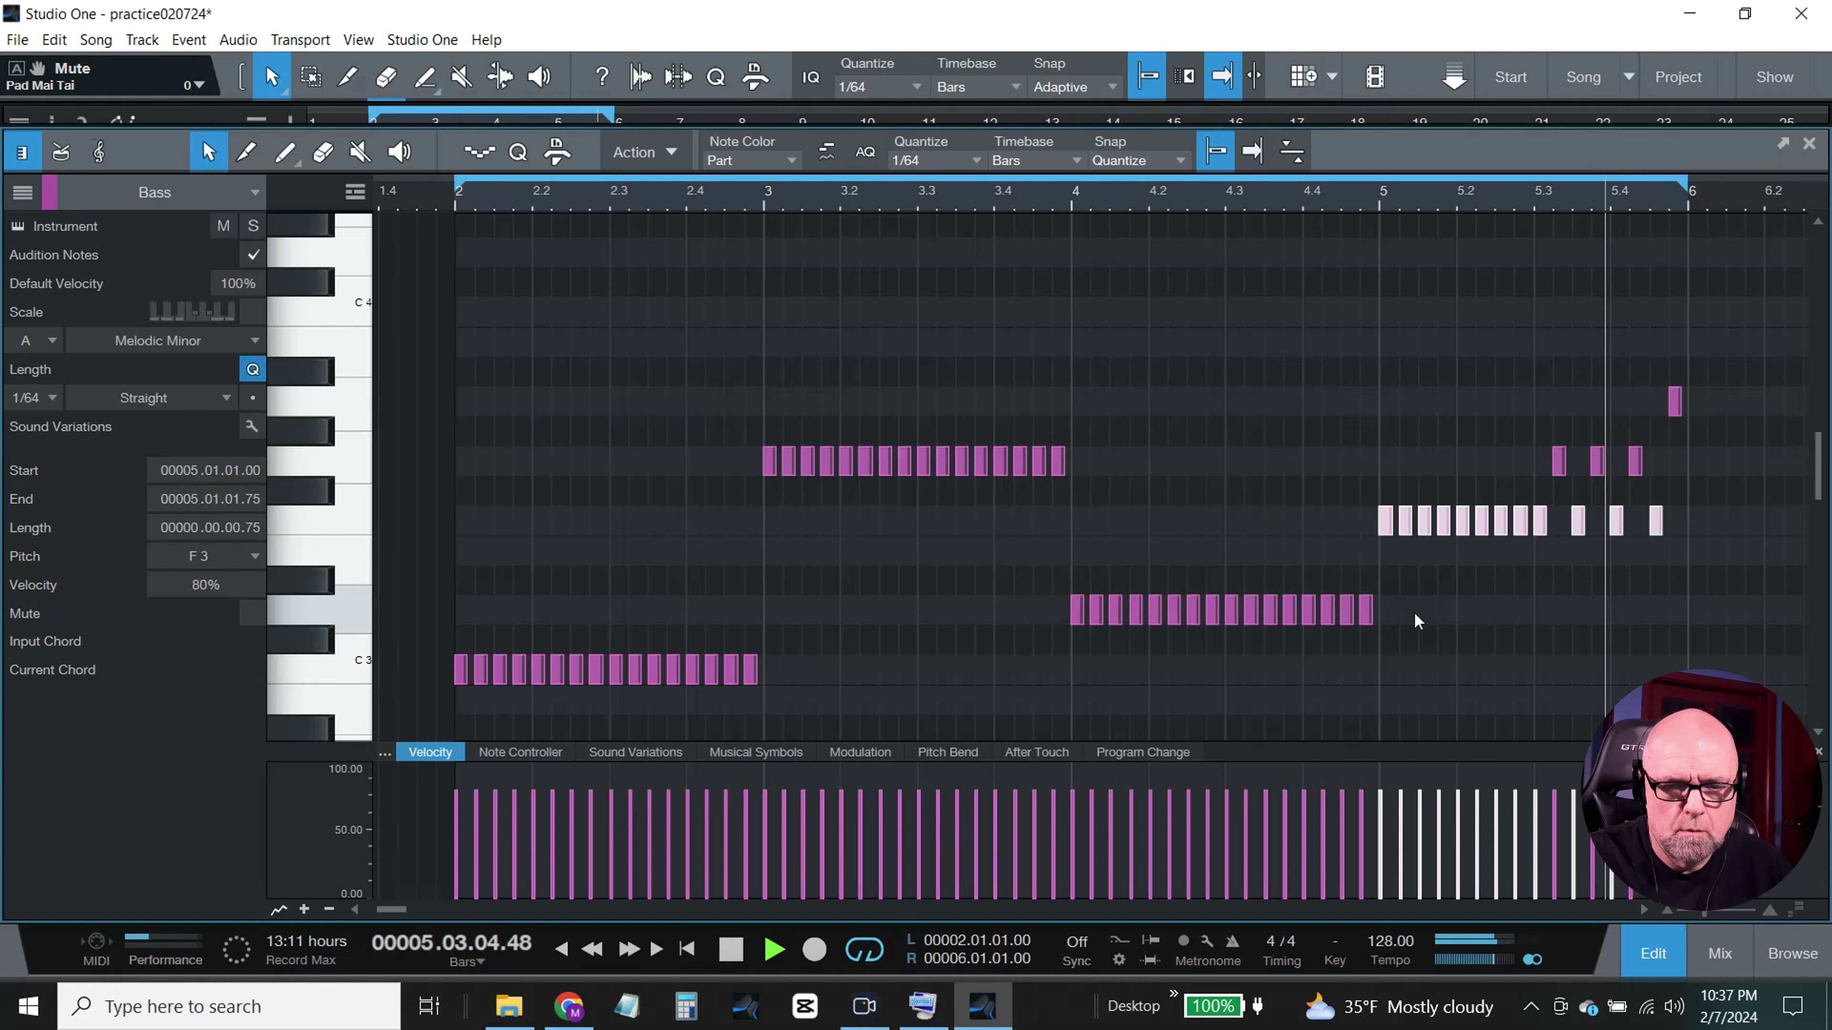
drag(1554, 563, 1388, 555)
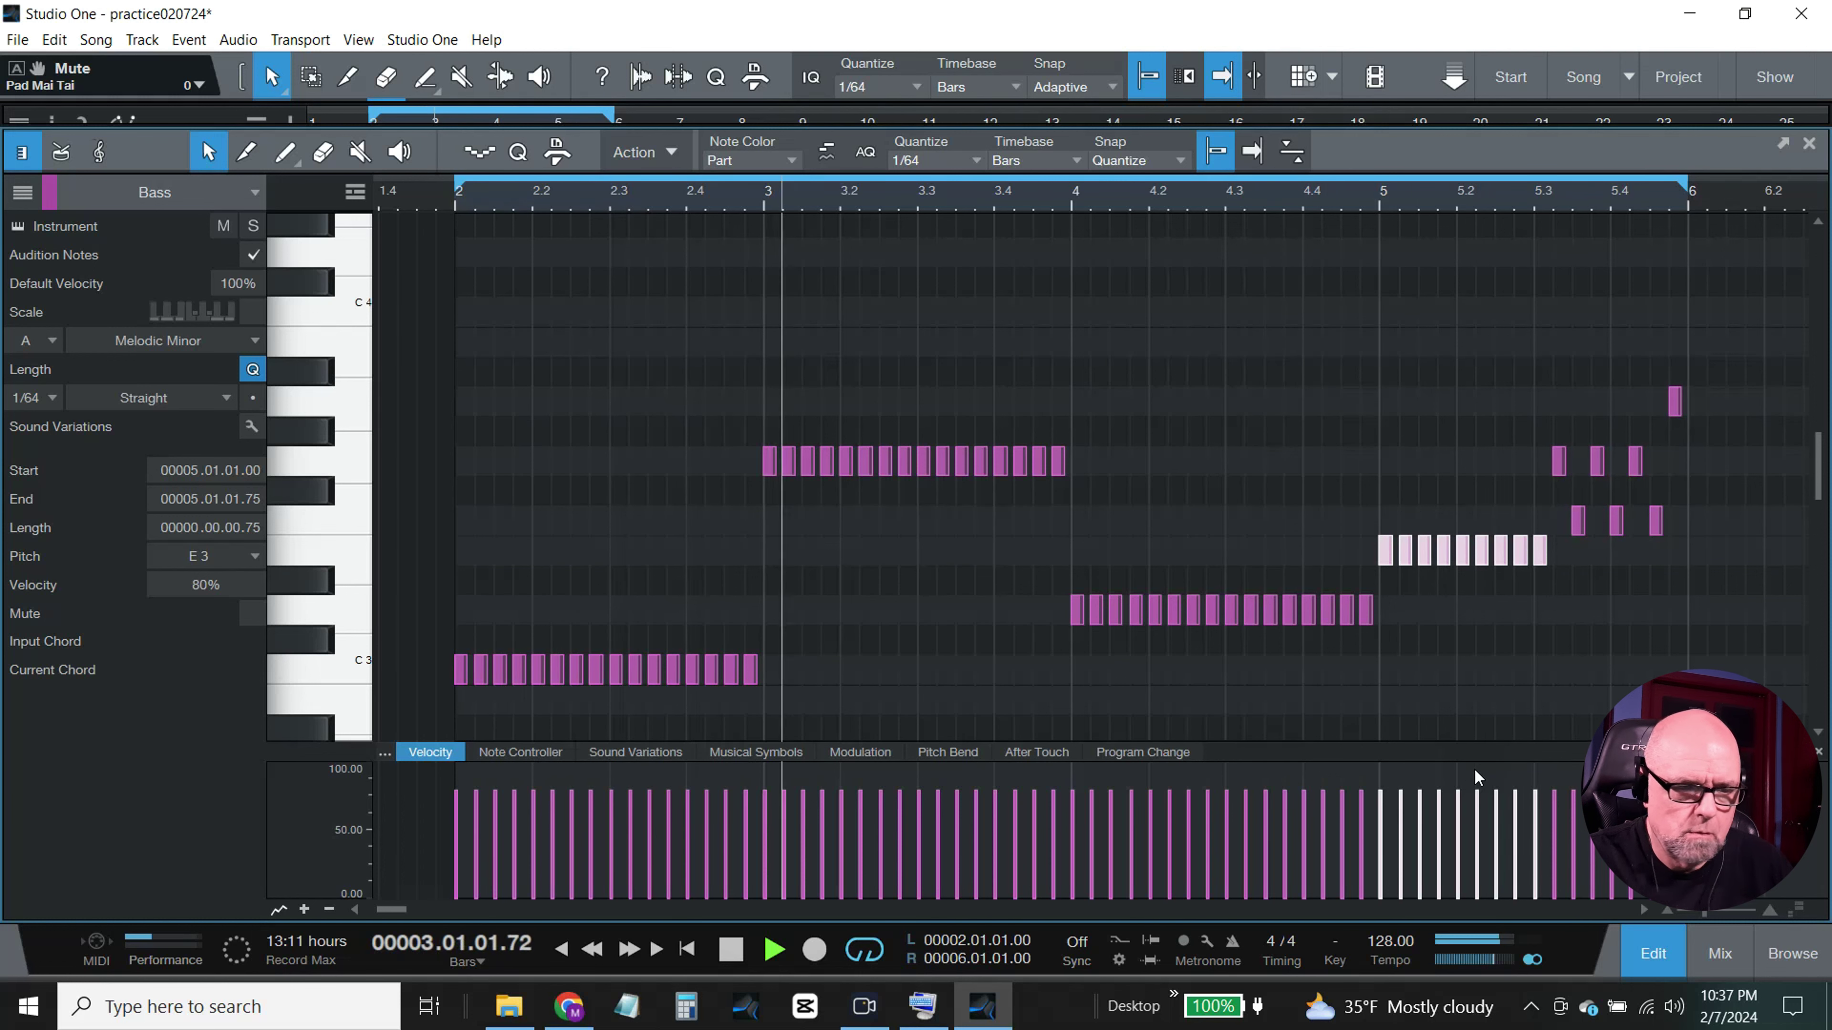
click(728, 952)
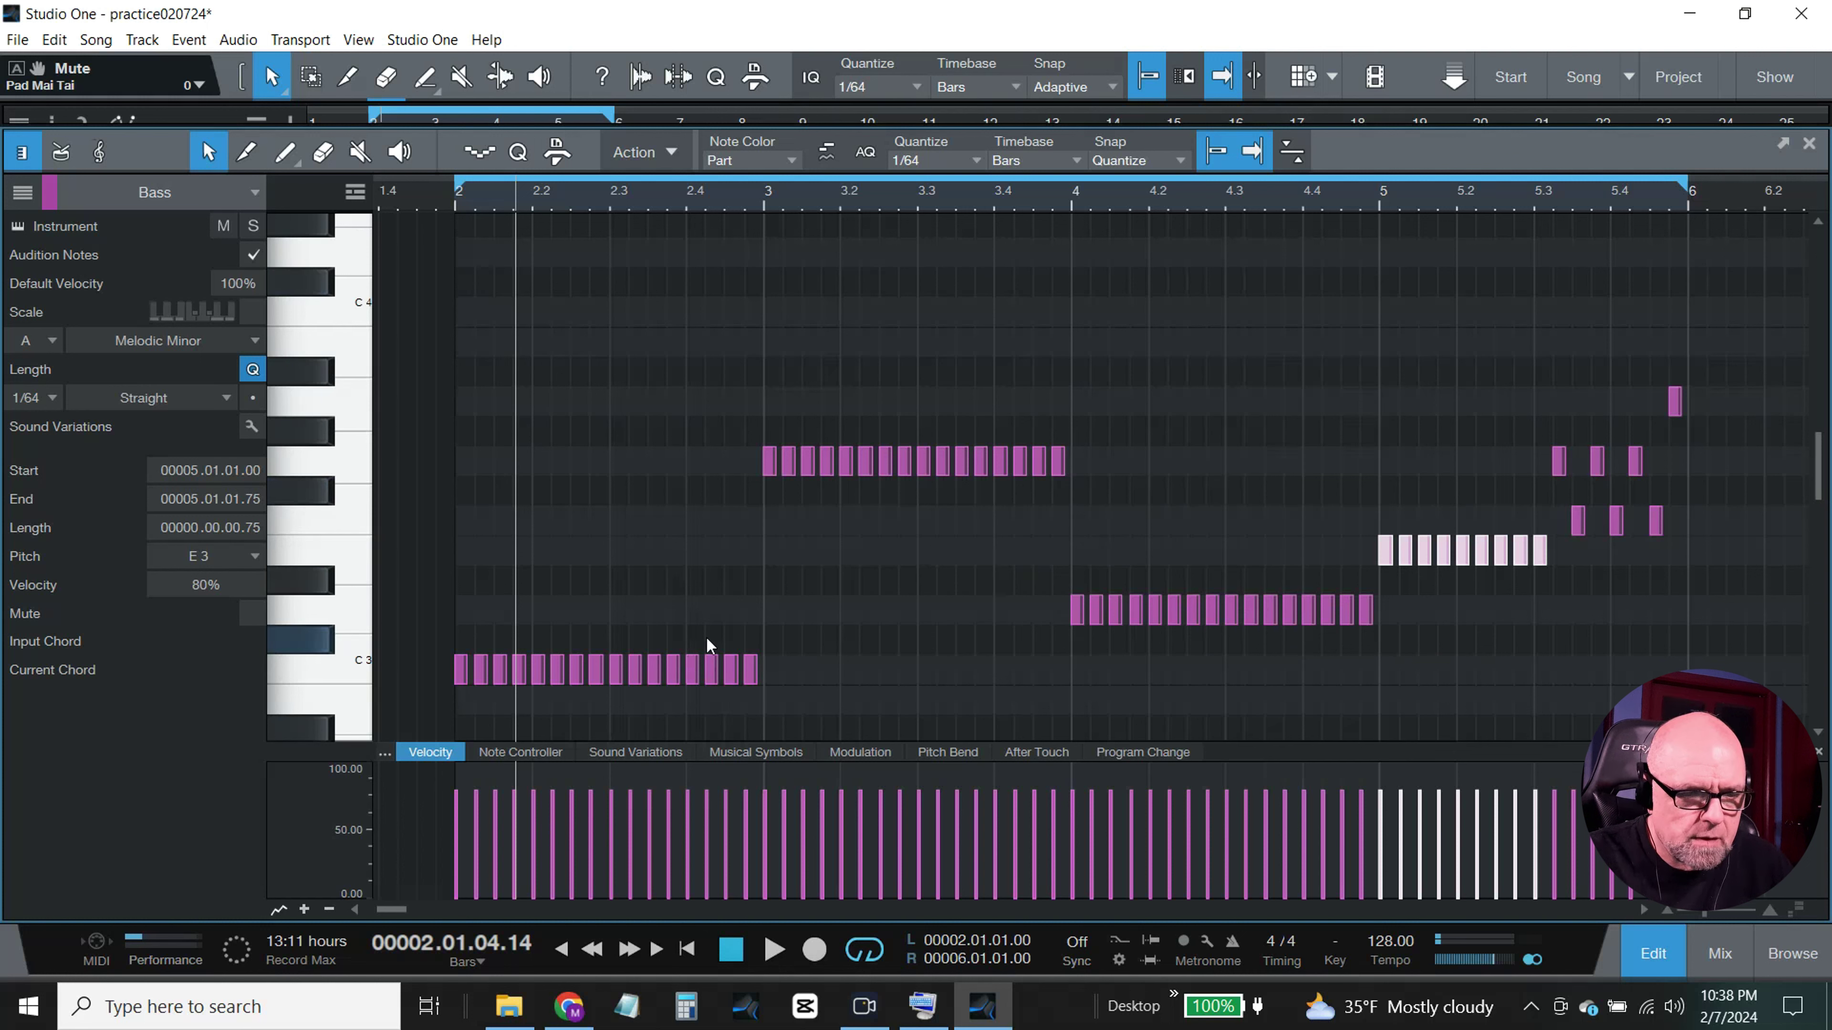
Step: Raise bar 2's last four notes to D 3 and the final two of them to E 3, undoing the stray C# 3 note
drag(761, 702, 691, 620)
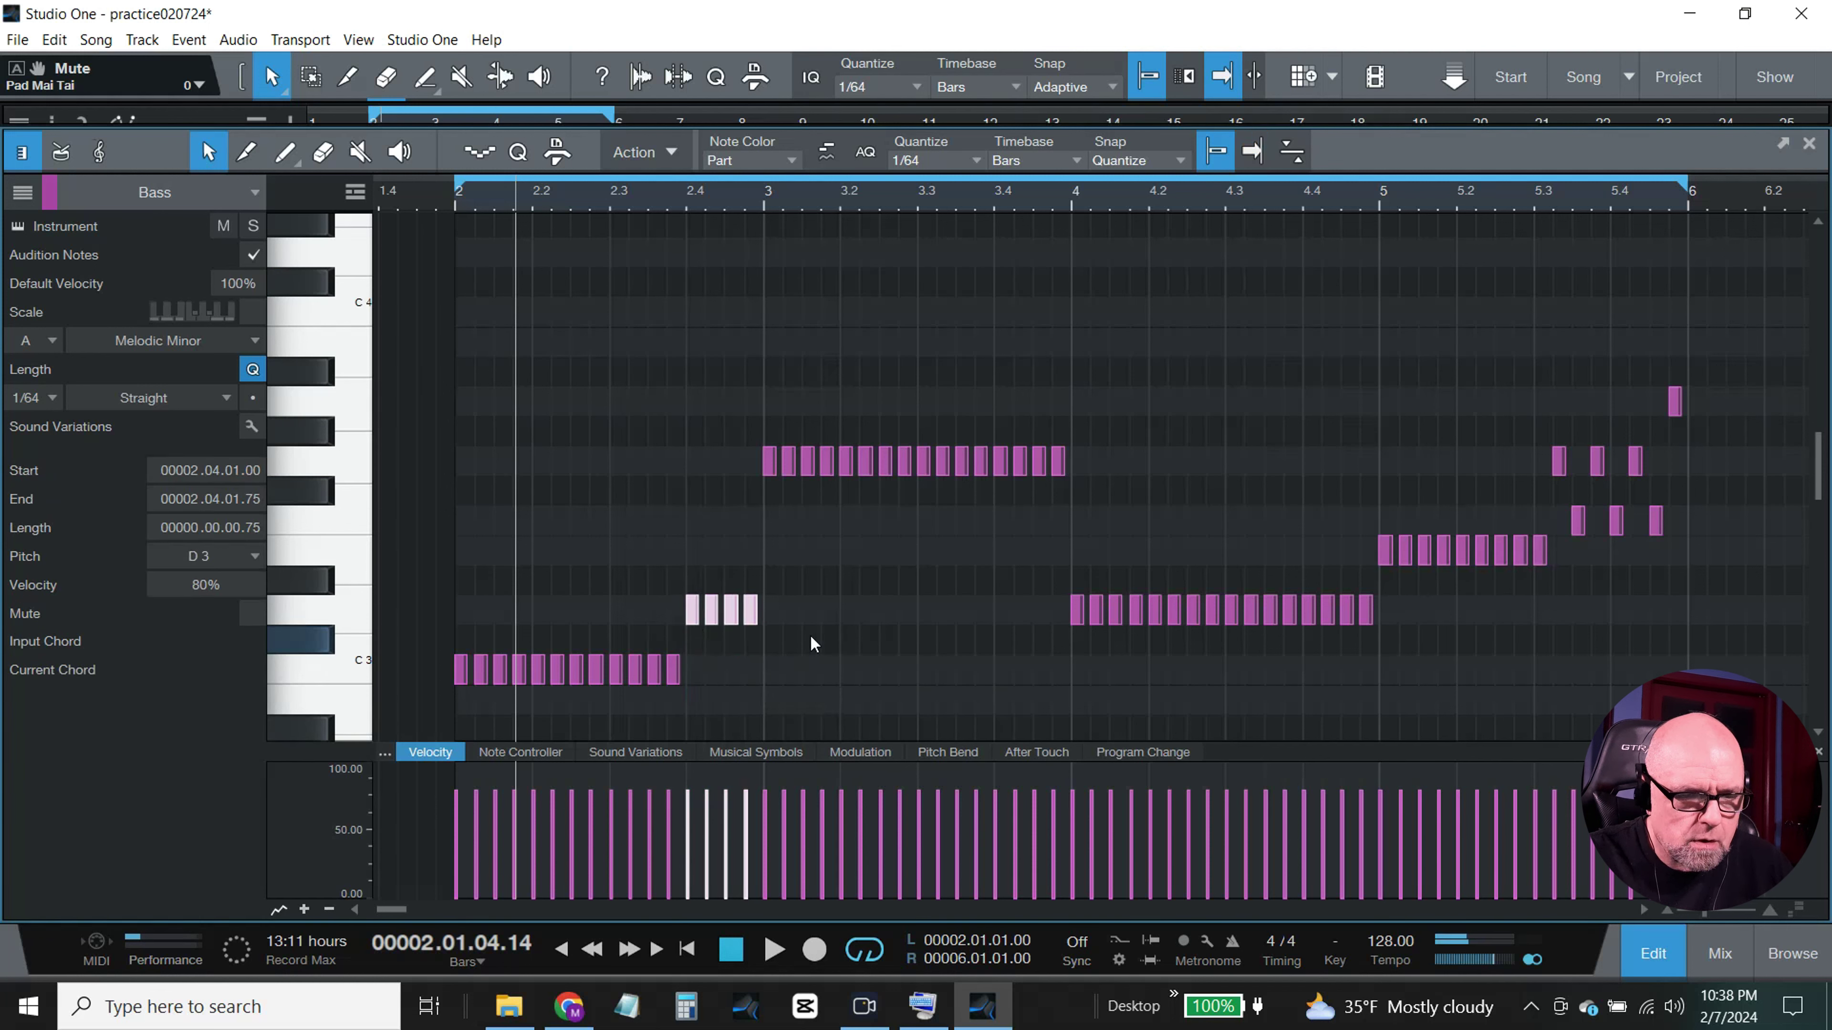
click(761, 633)
double_click(768, 636)
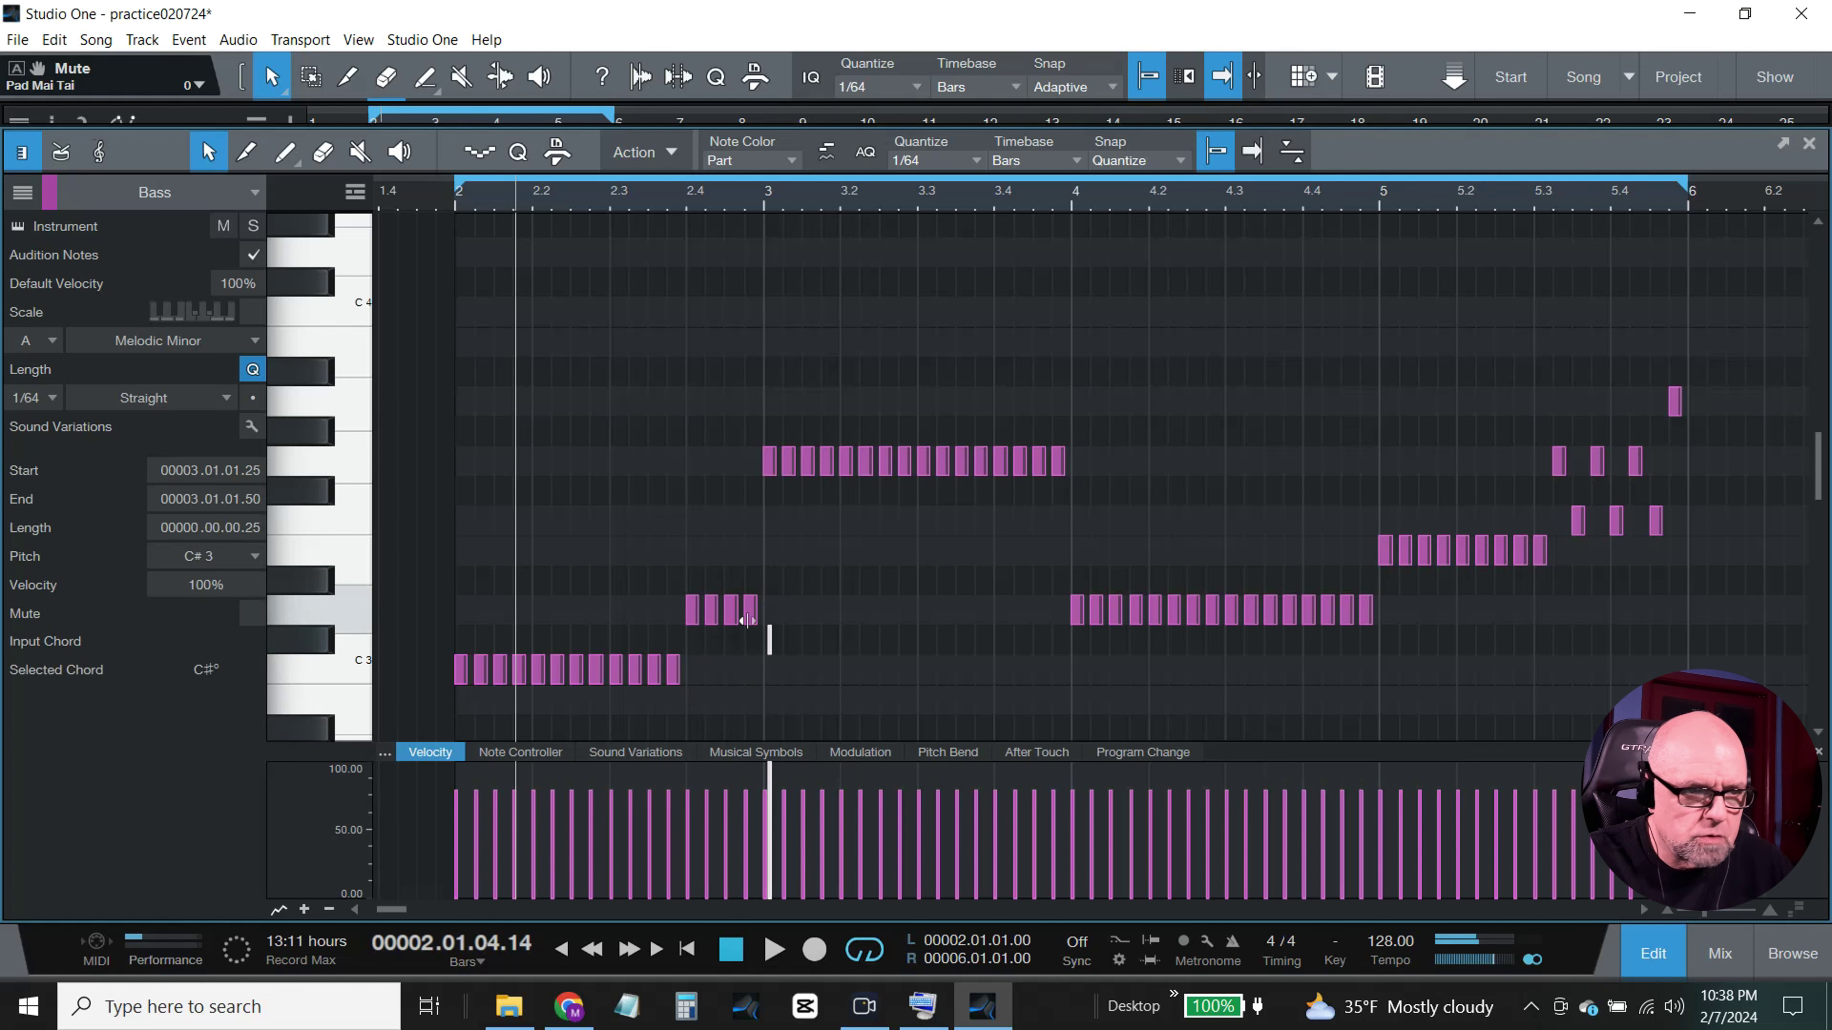
click(55, 40)
click(79, 61)
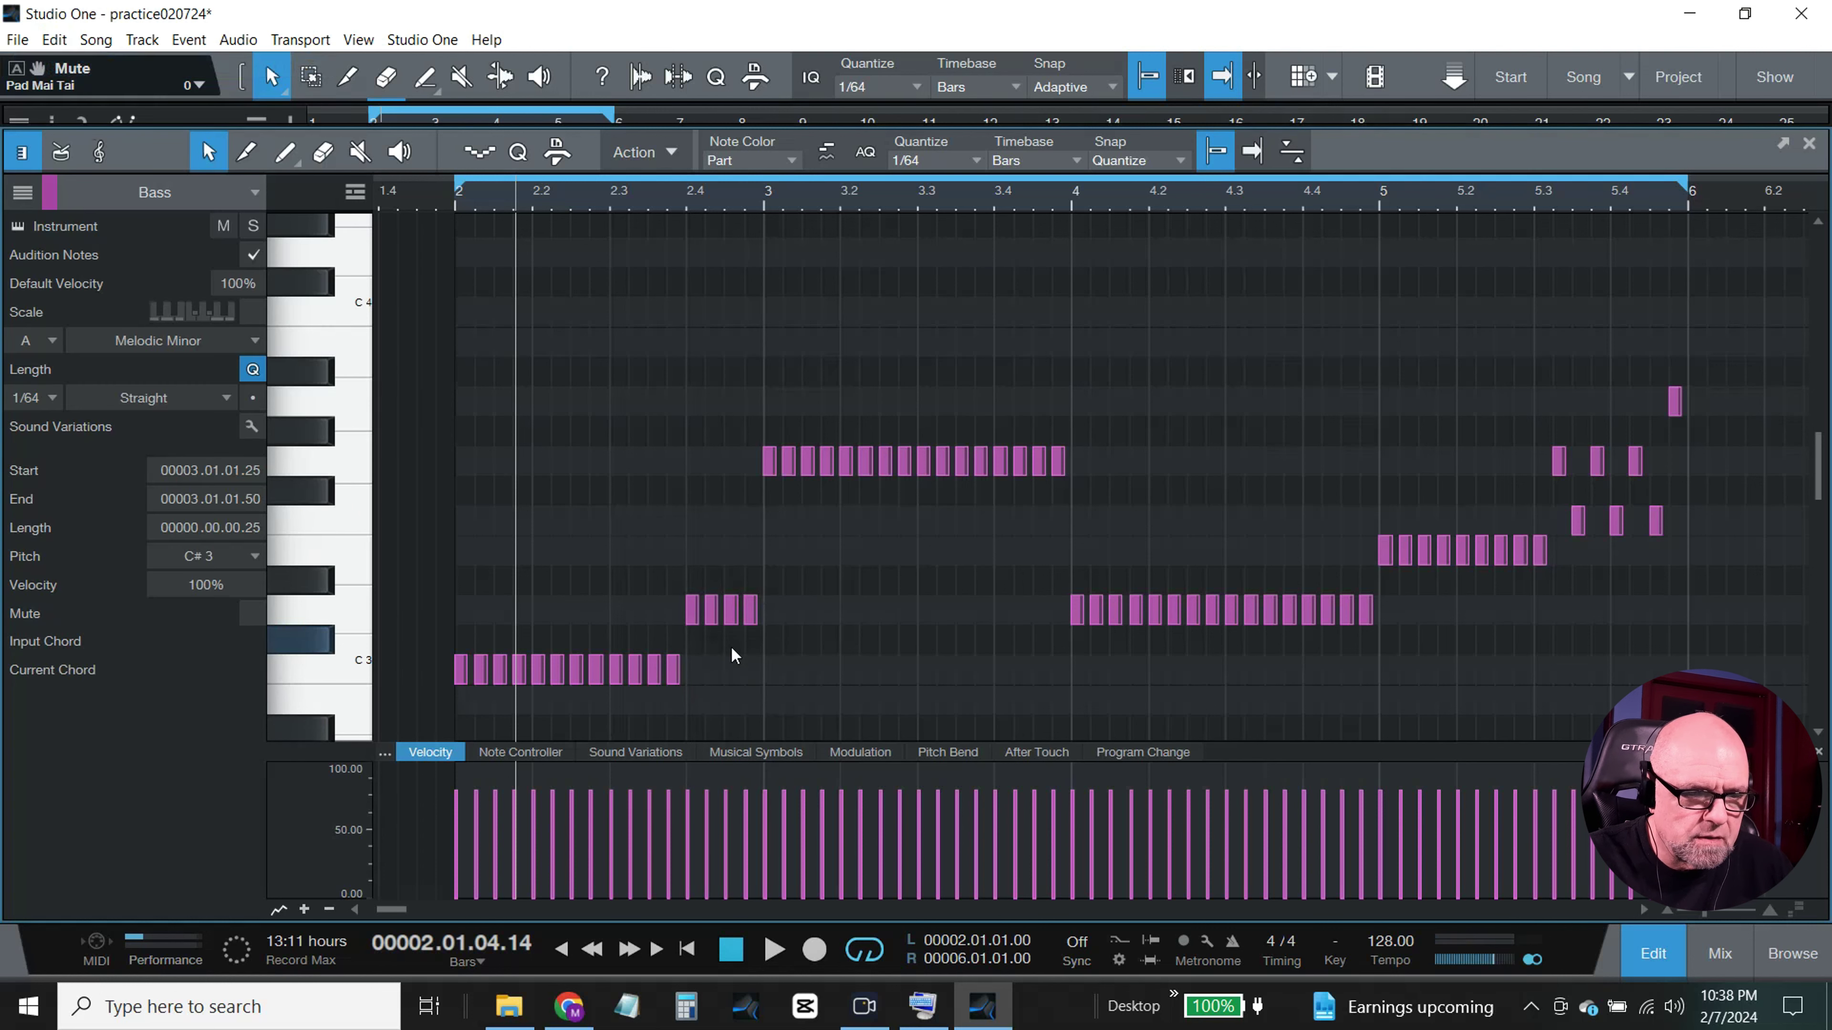
drag(754, 639, 734, 543)
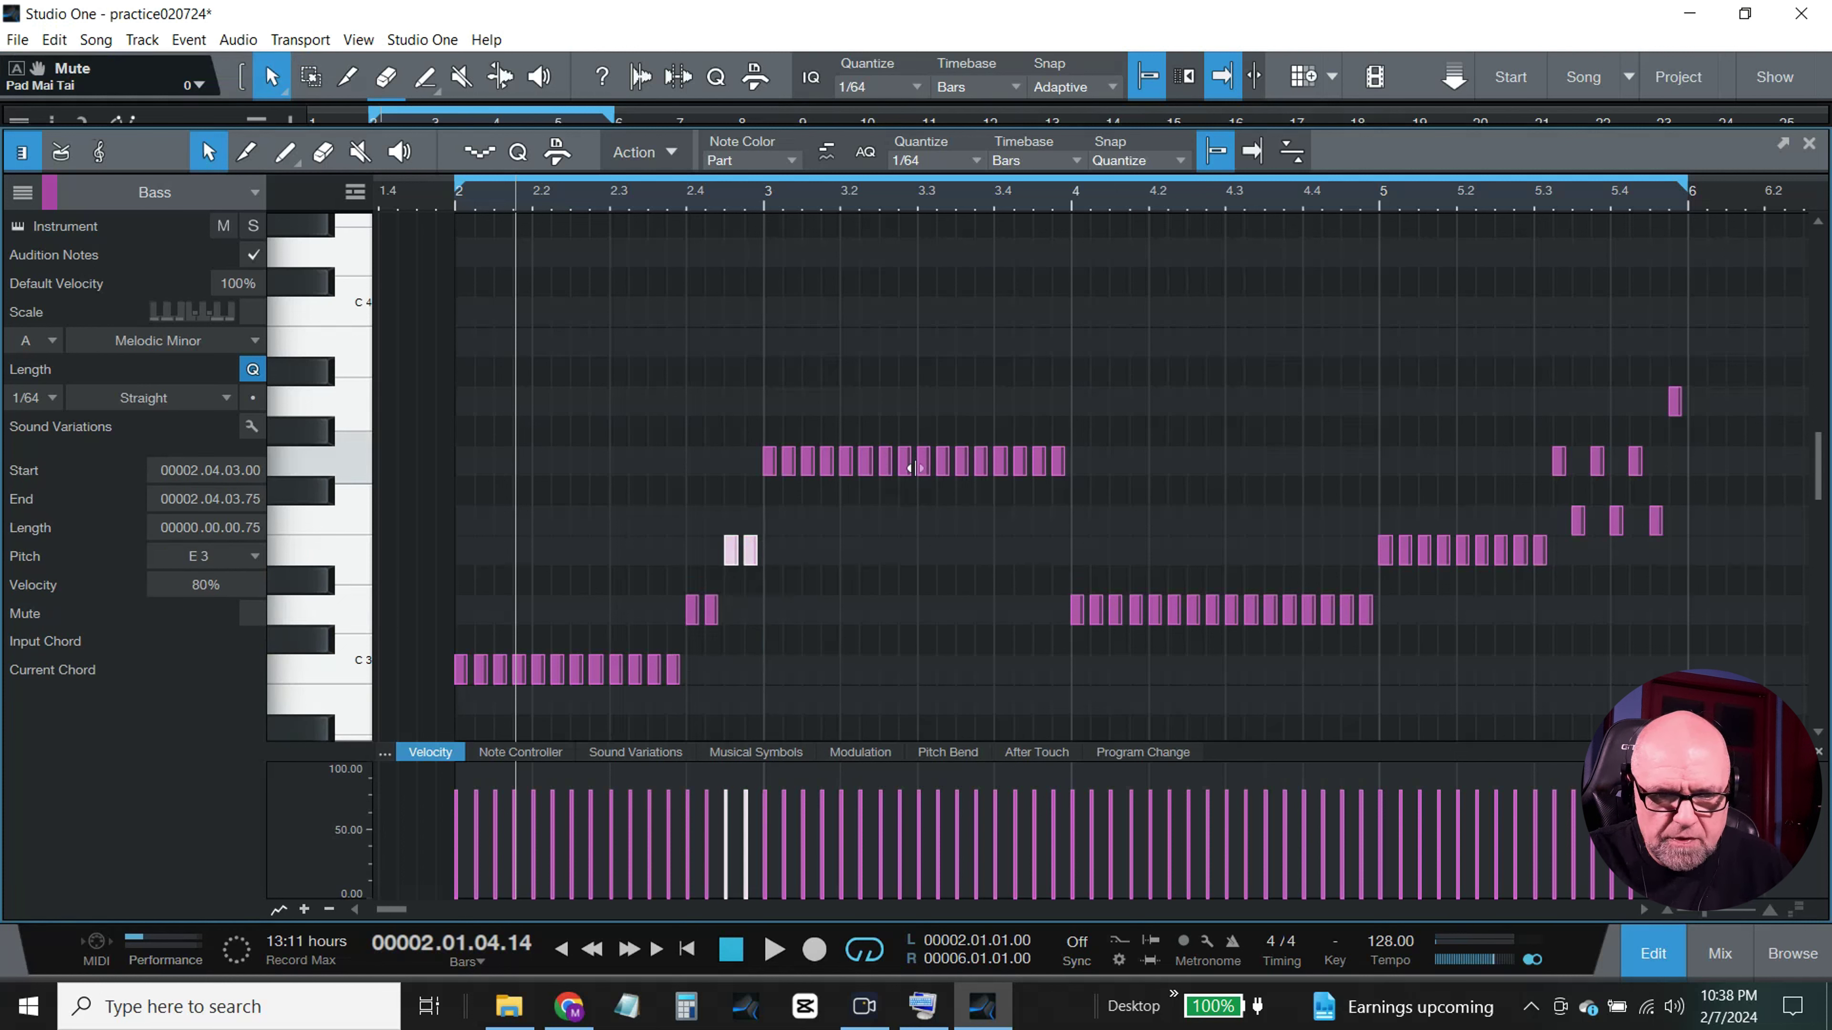
Step: Lower the four notes on bar 3's last beat, two to F 3 and two to E 3, and play from bar 2
drag(1111, 459, 1039, 554)
click(1091, 527)
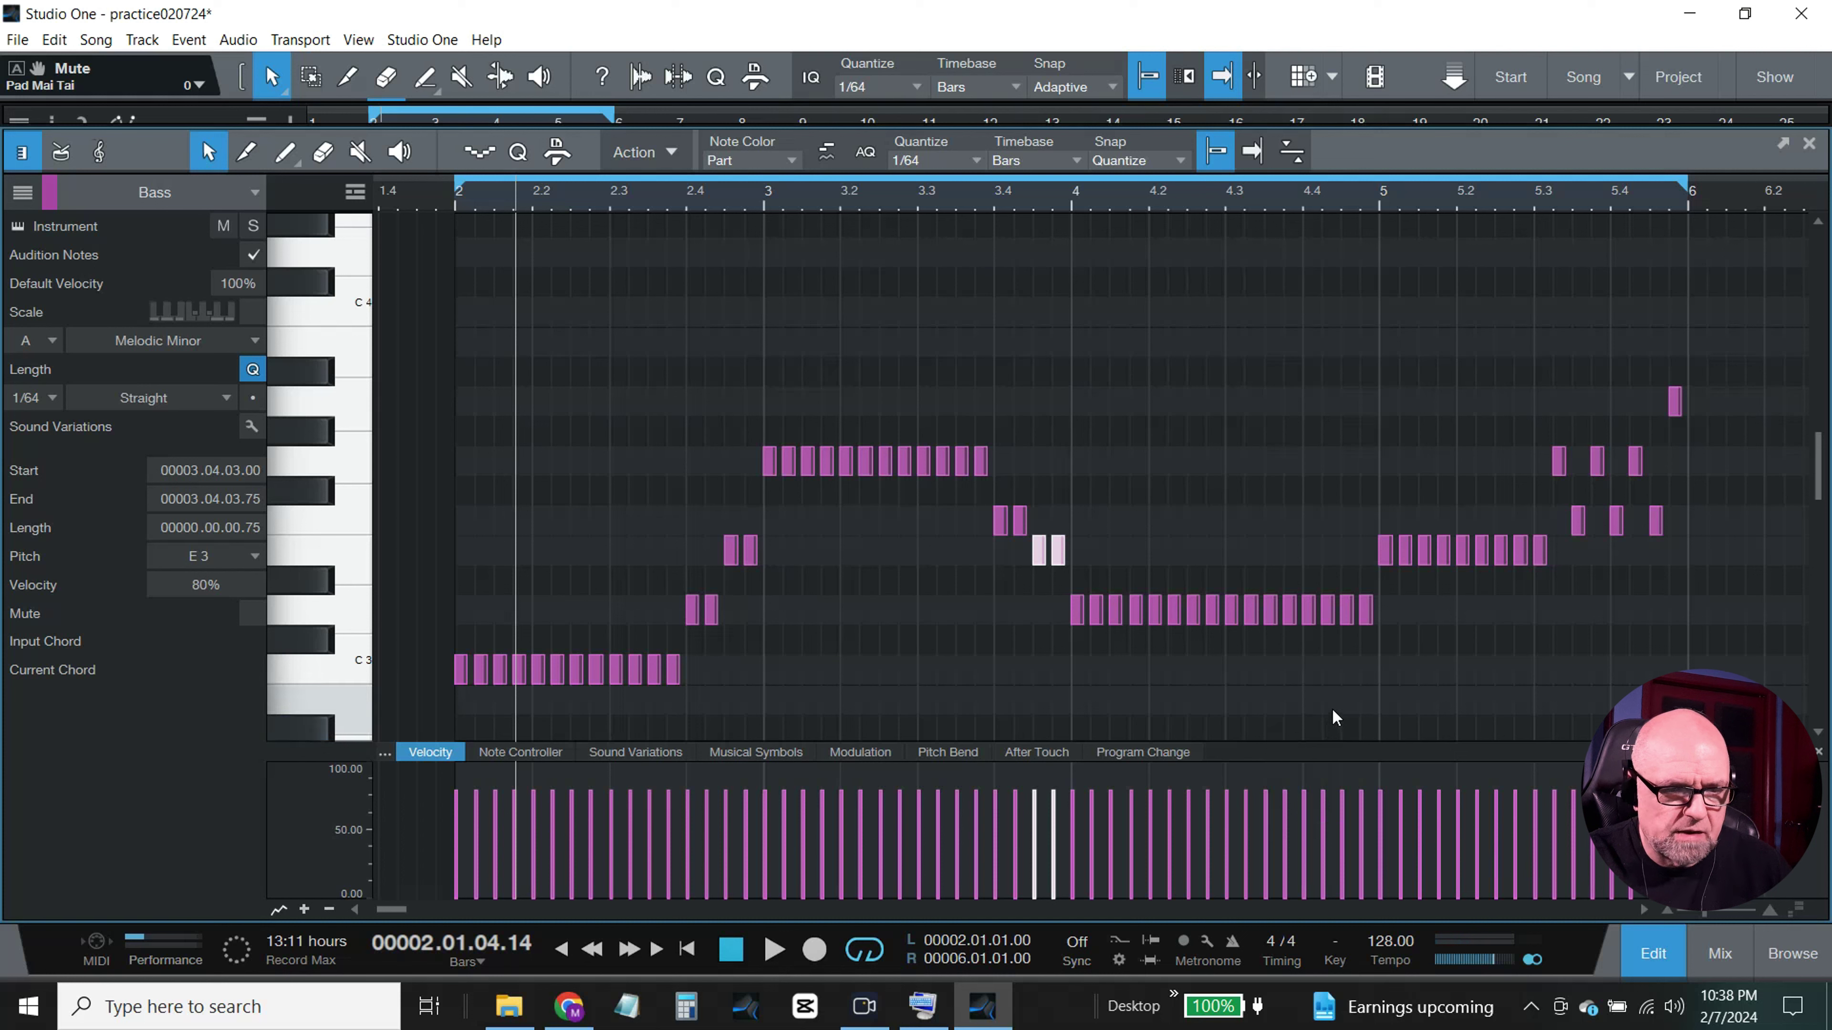
click(455, 202)
key(space)
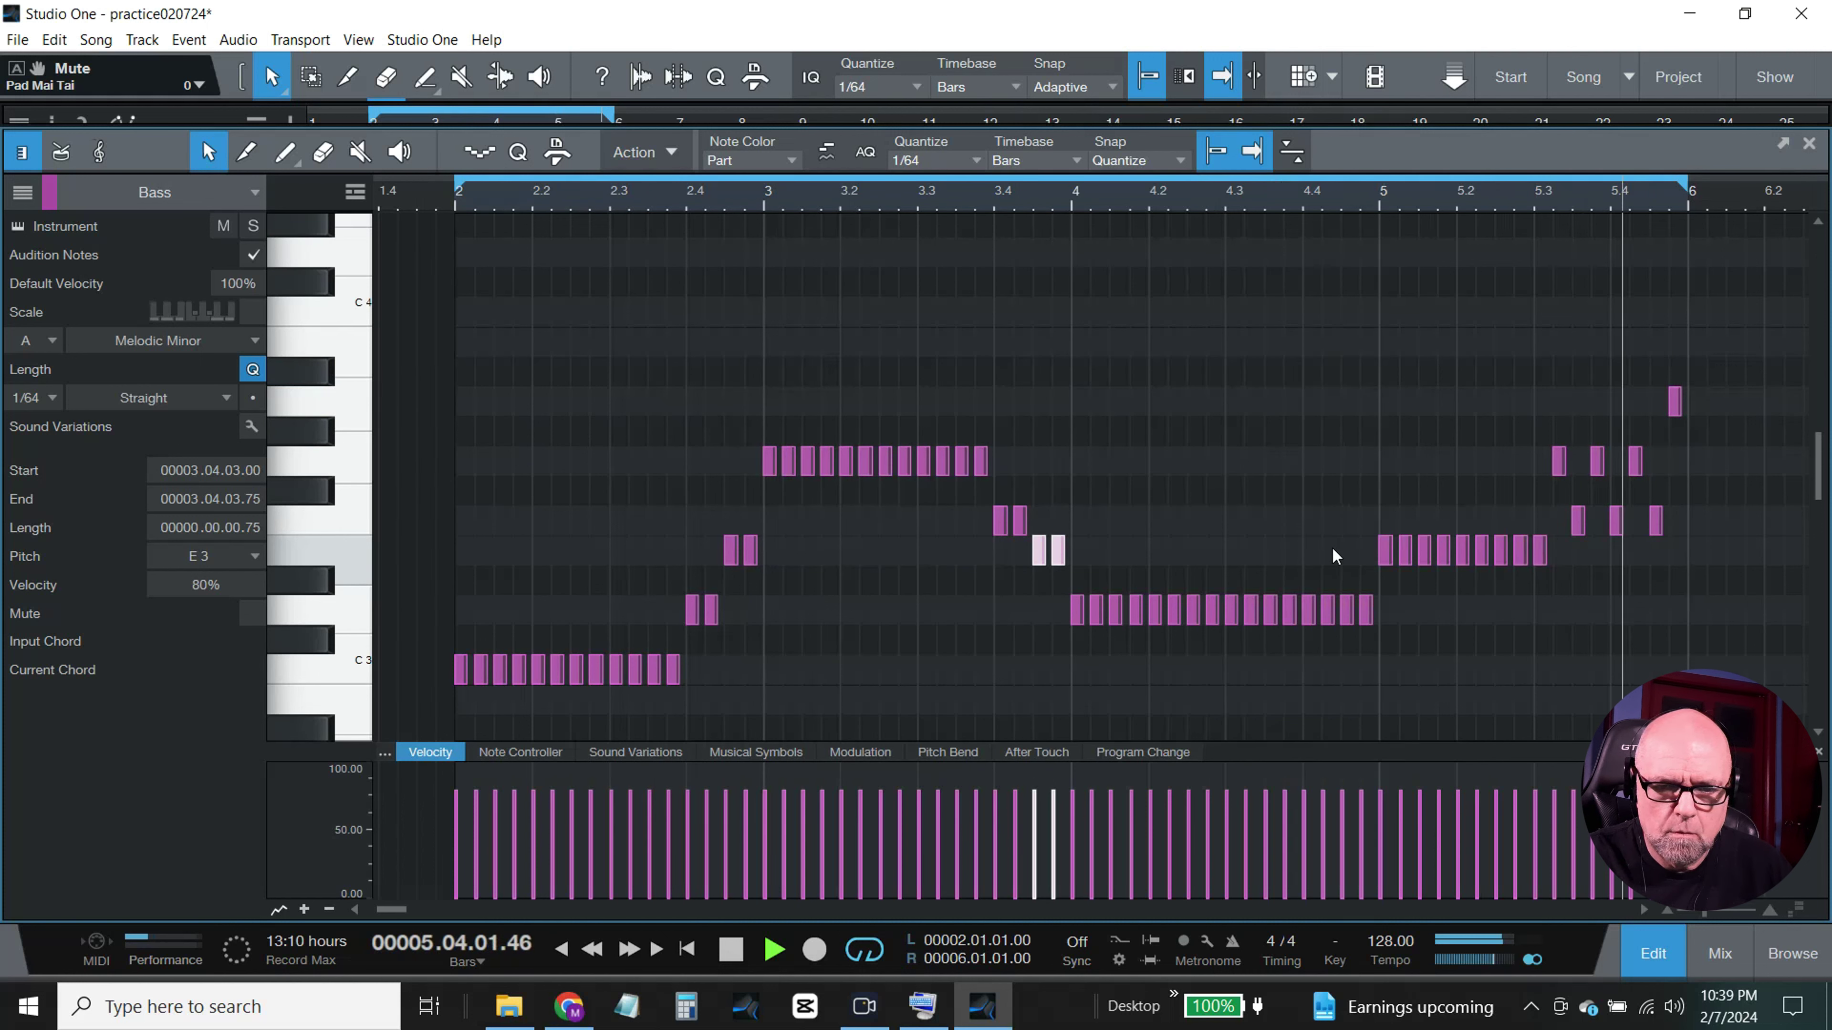
Step: Raise the first nine notes of bar 5 to G 3, after trying F 3
drag(1330, 547, 1547, 555)
drag(1388, 553, 1387, 520)
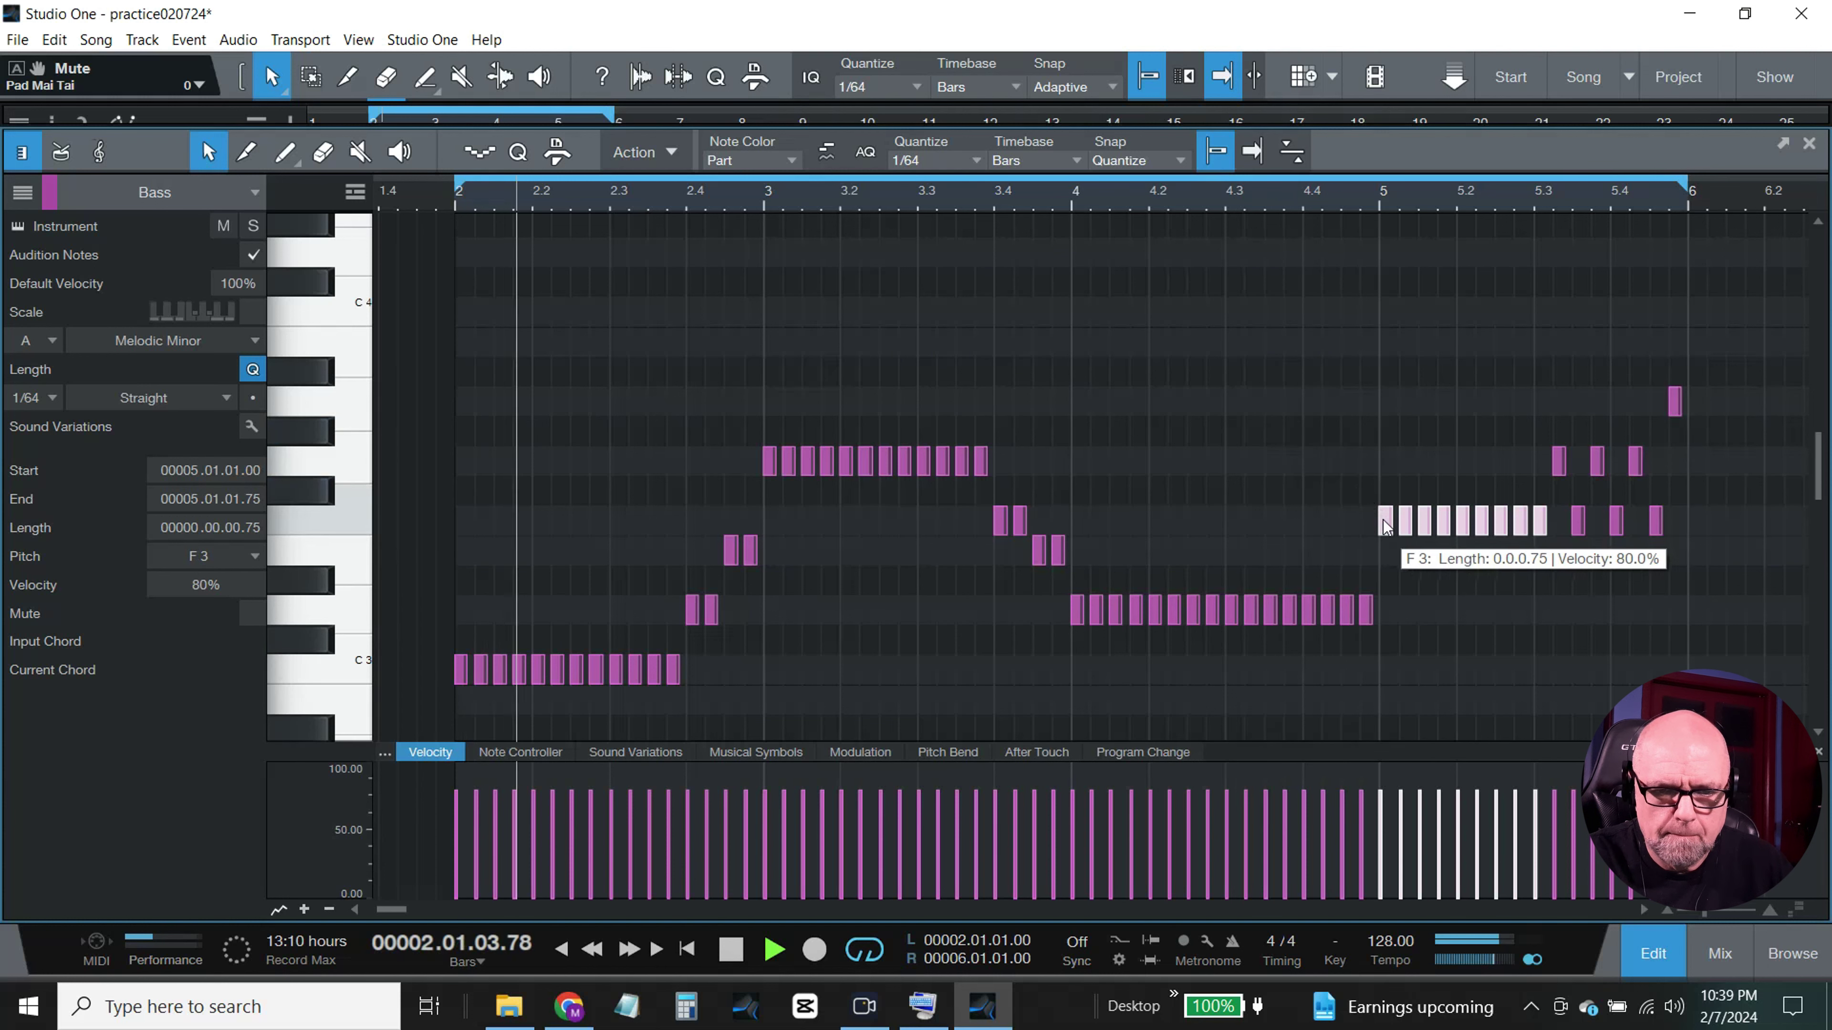
drag(1387, 524, 1389, 467)
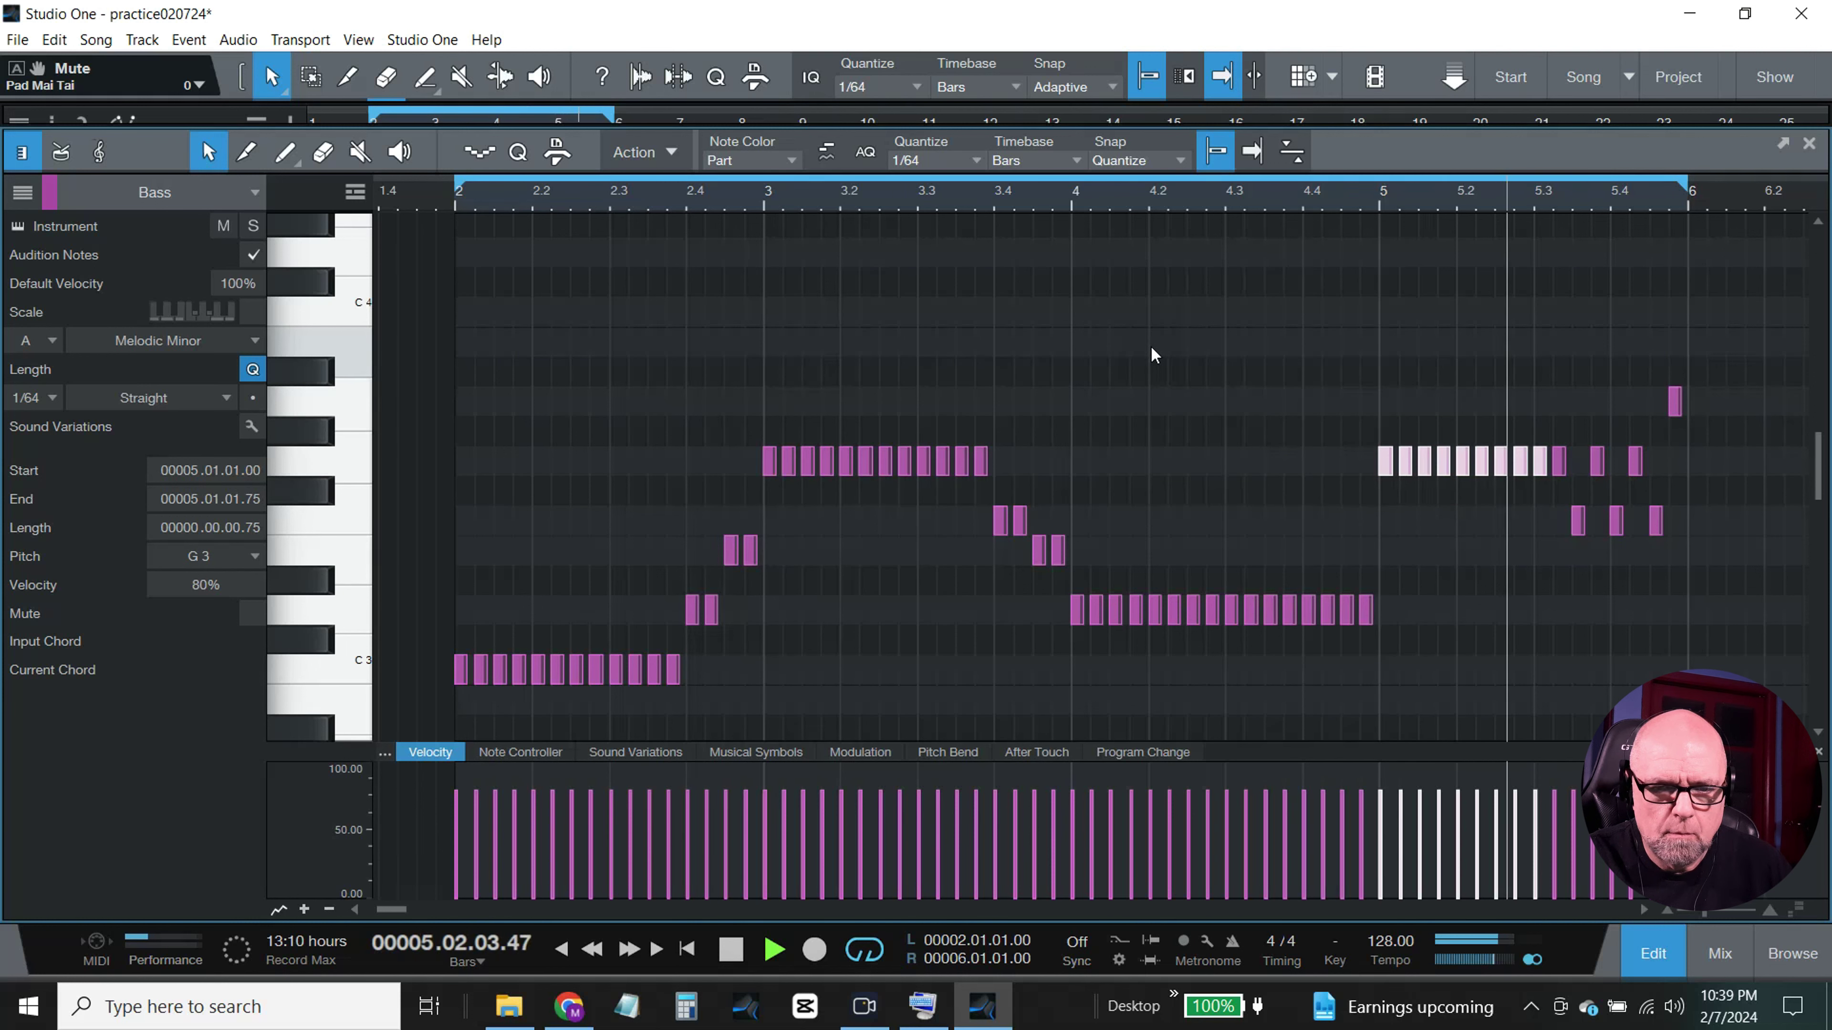
click(1336, 453)
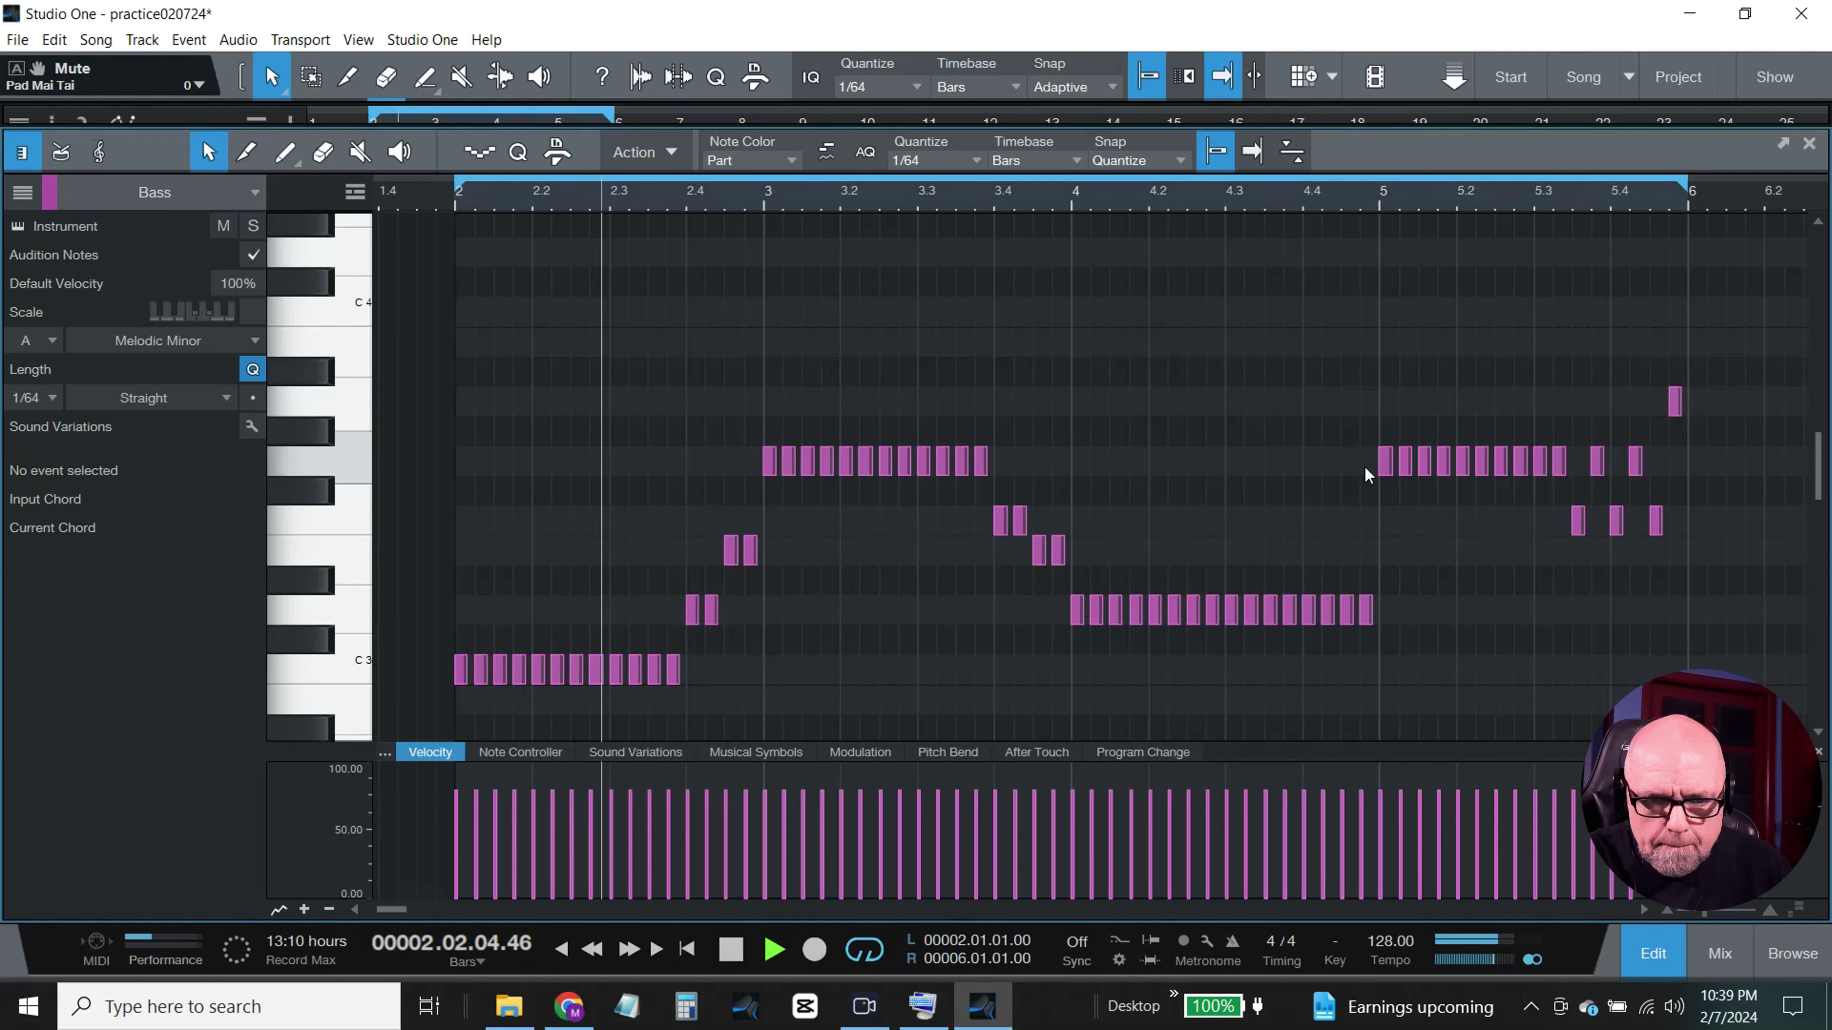
Step: Raise the four notes on bar 4's last beat, the first two to E 3 and the last two to F 3
drag(1359, 639, 1298, 612)
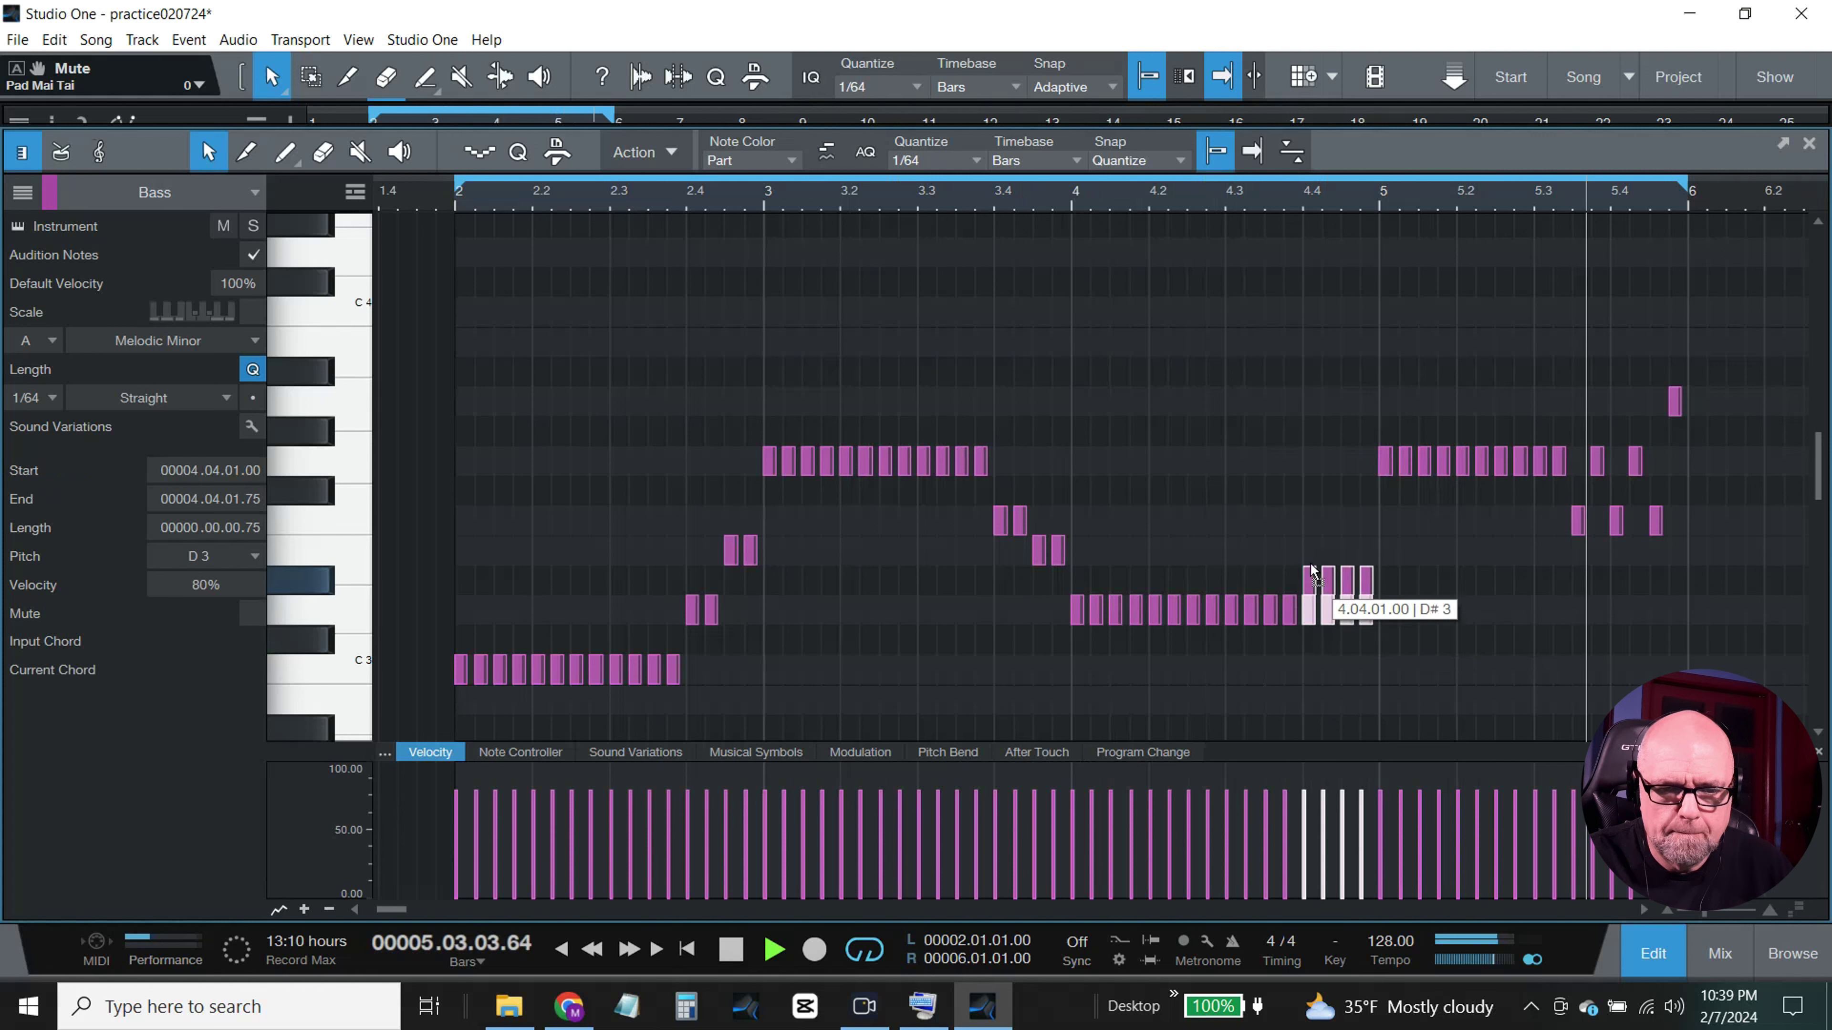
drag(1309, 612, 1347, 523)
click(1399, 589)
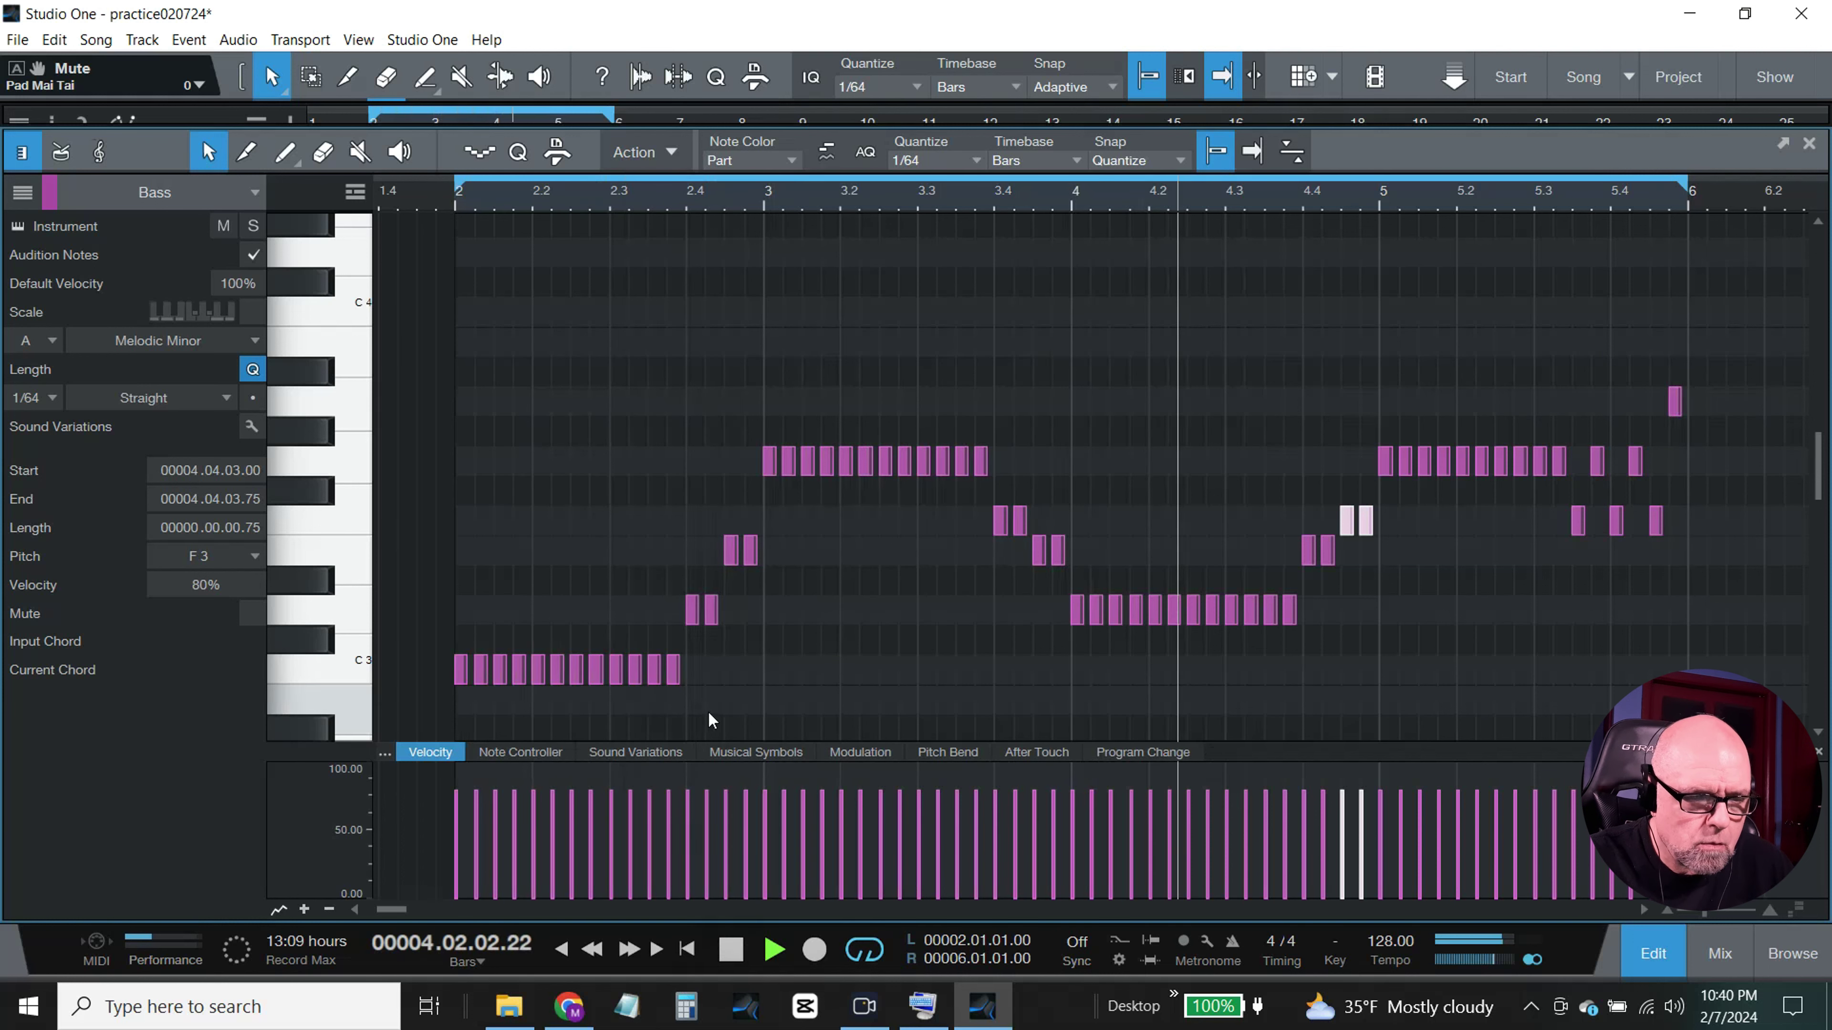
Step: Raise bar 2's beat 3 notes to D 3, its last four to E 3 and F 3 in pairs, and stop playback at bar 2
drag(678, 695, 655, 615)
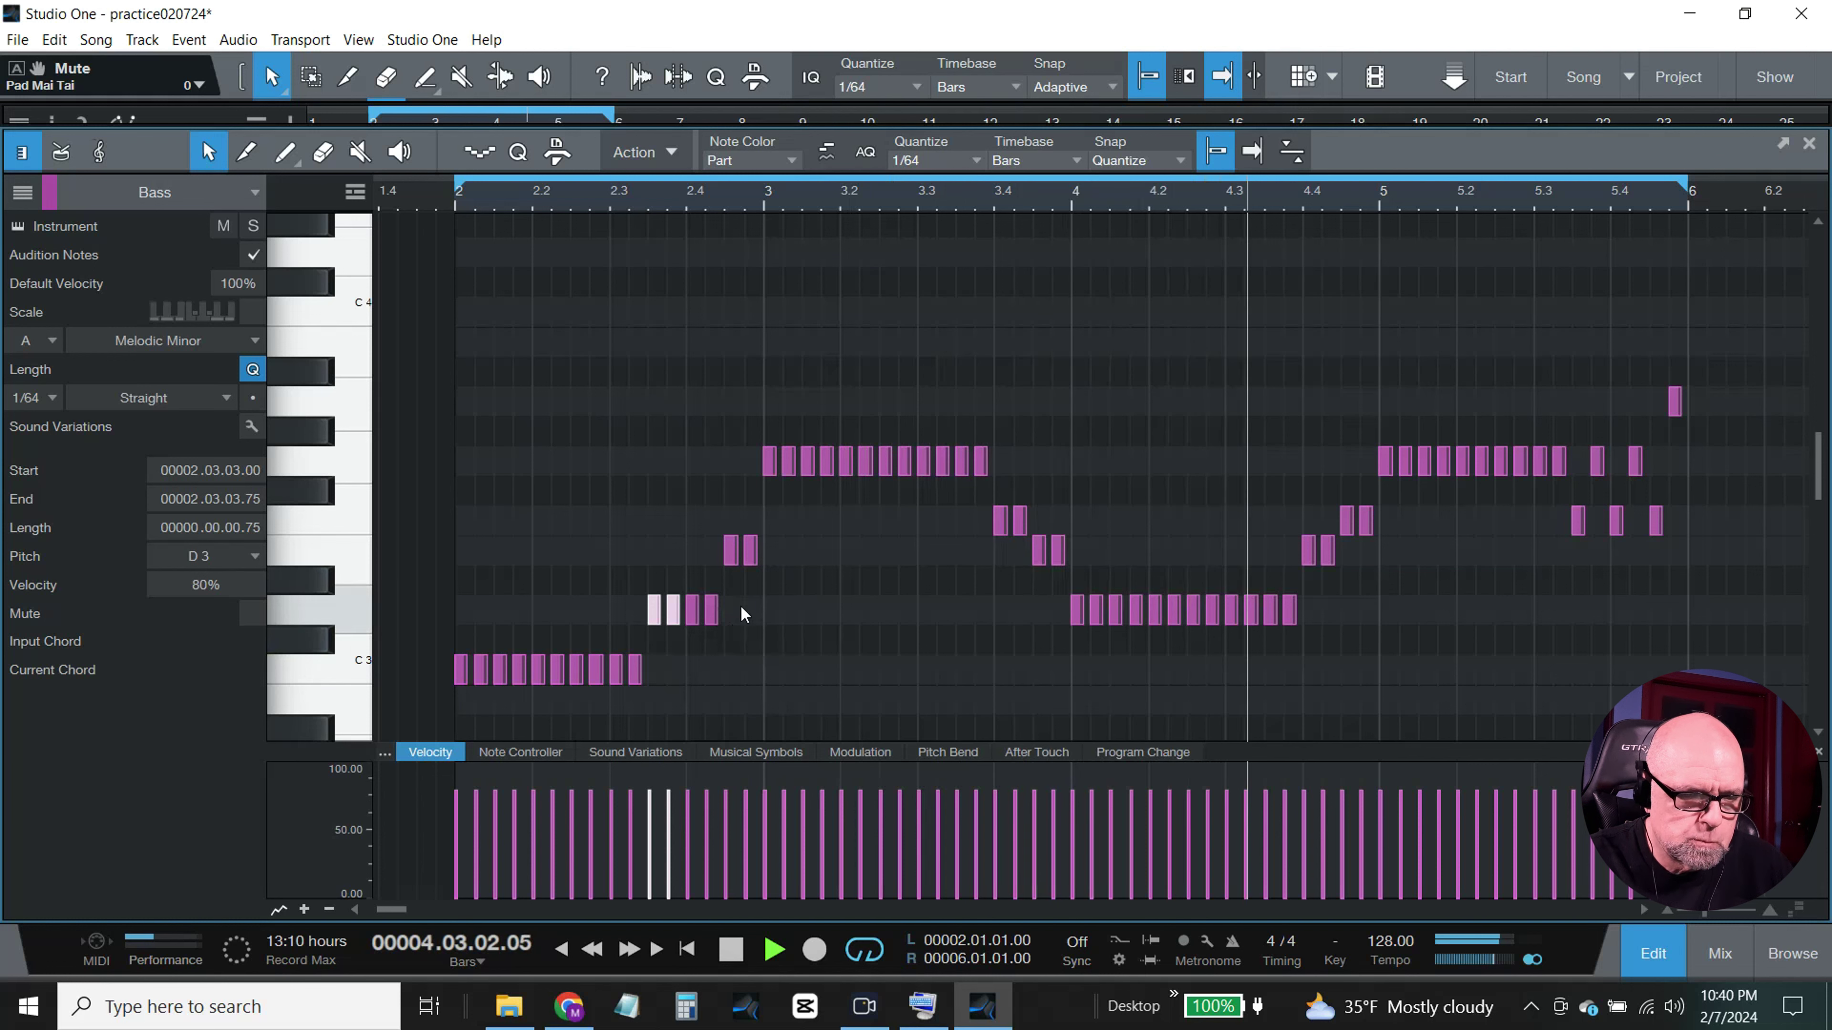
drag(740, 604, 685, 613)
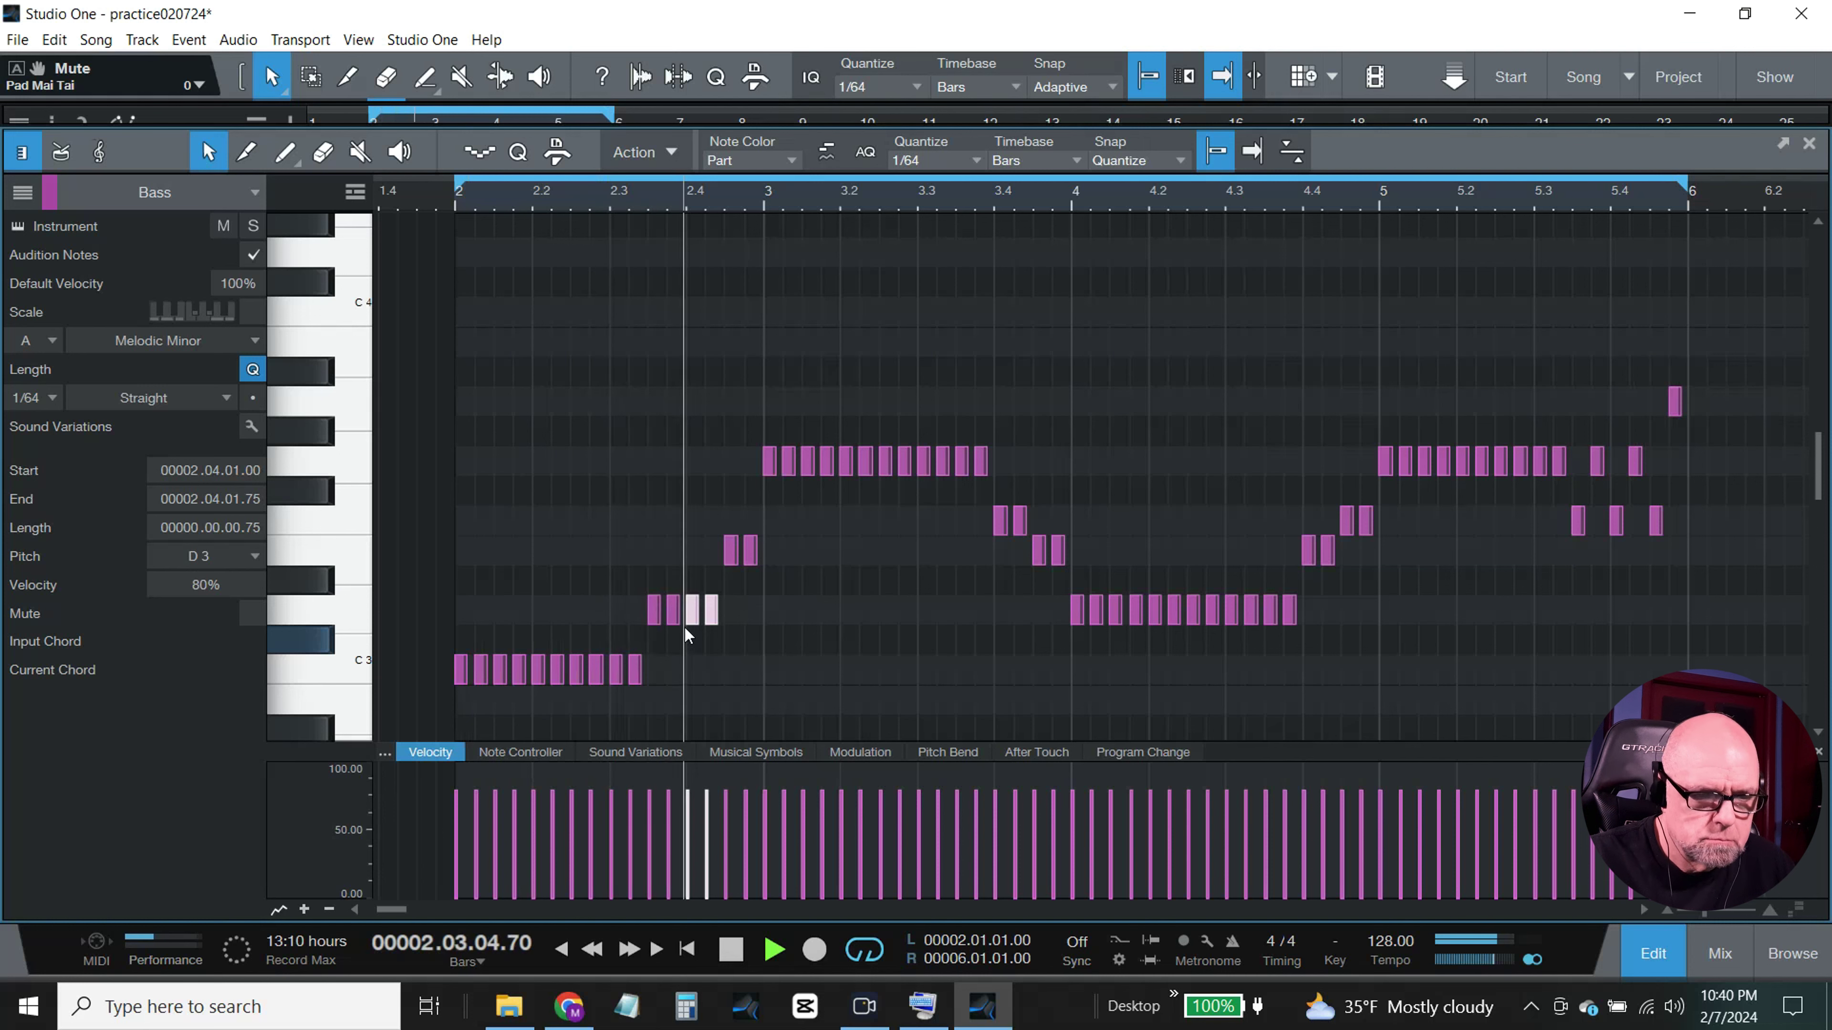
drag(686, 619, 734, 548)
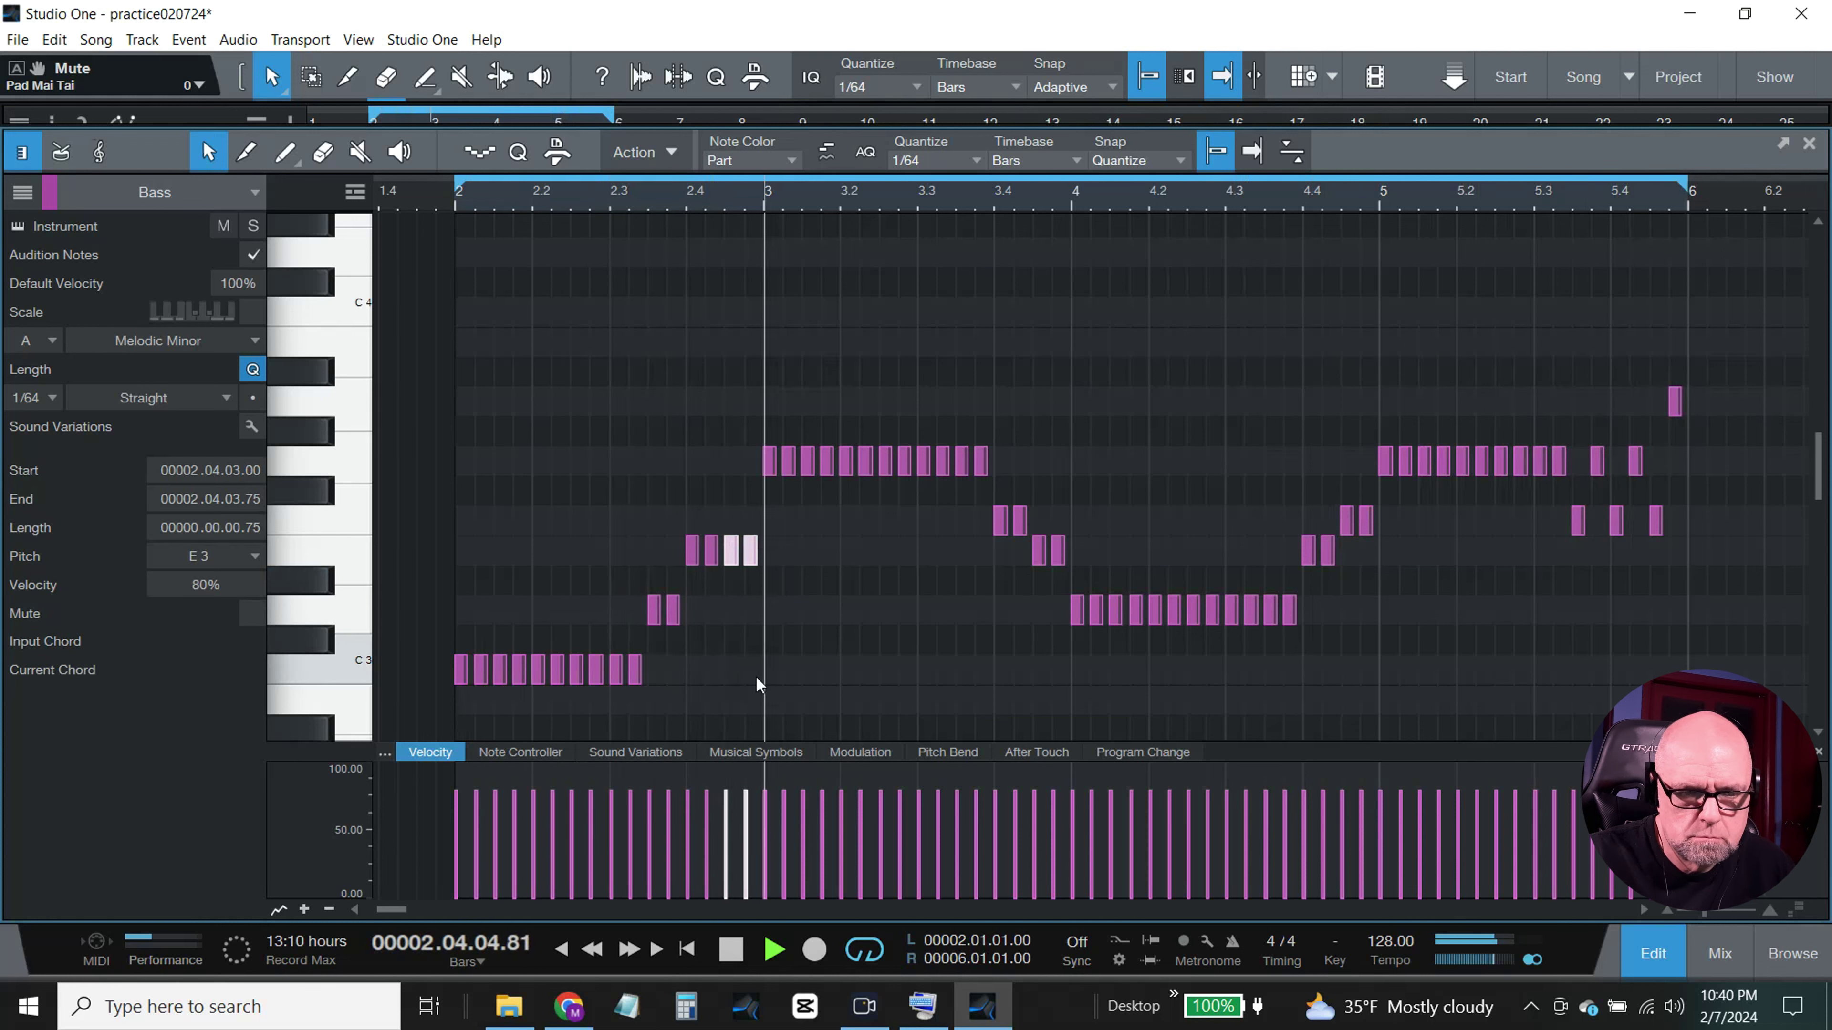
drag(730, 554, 729, 535)
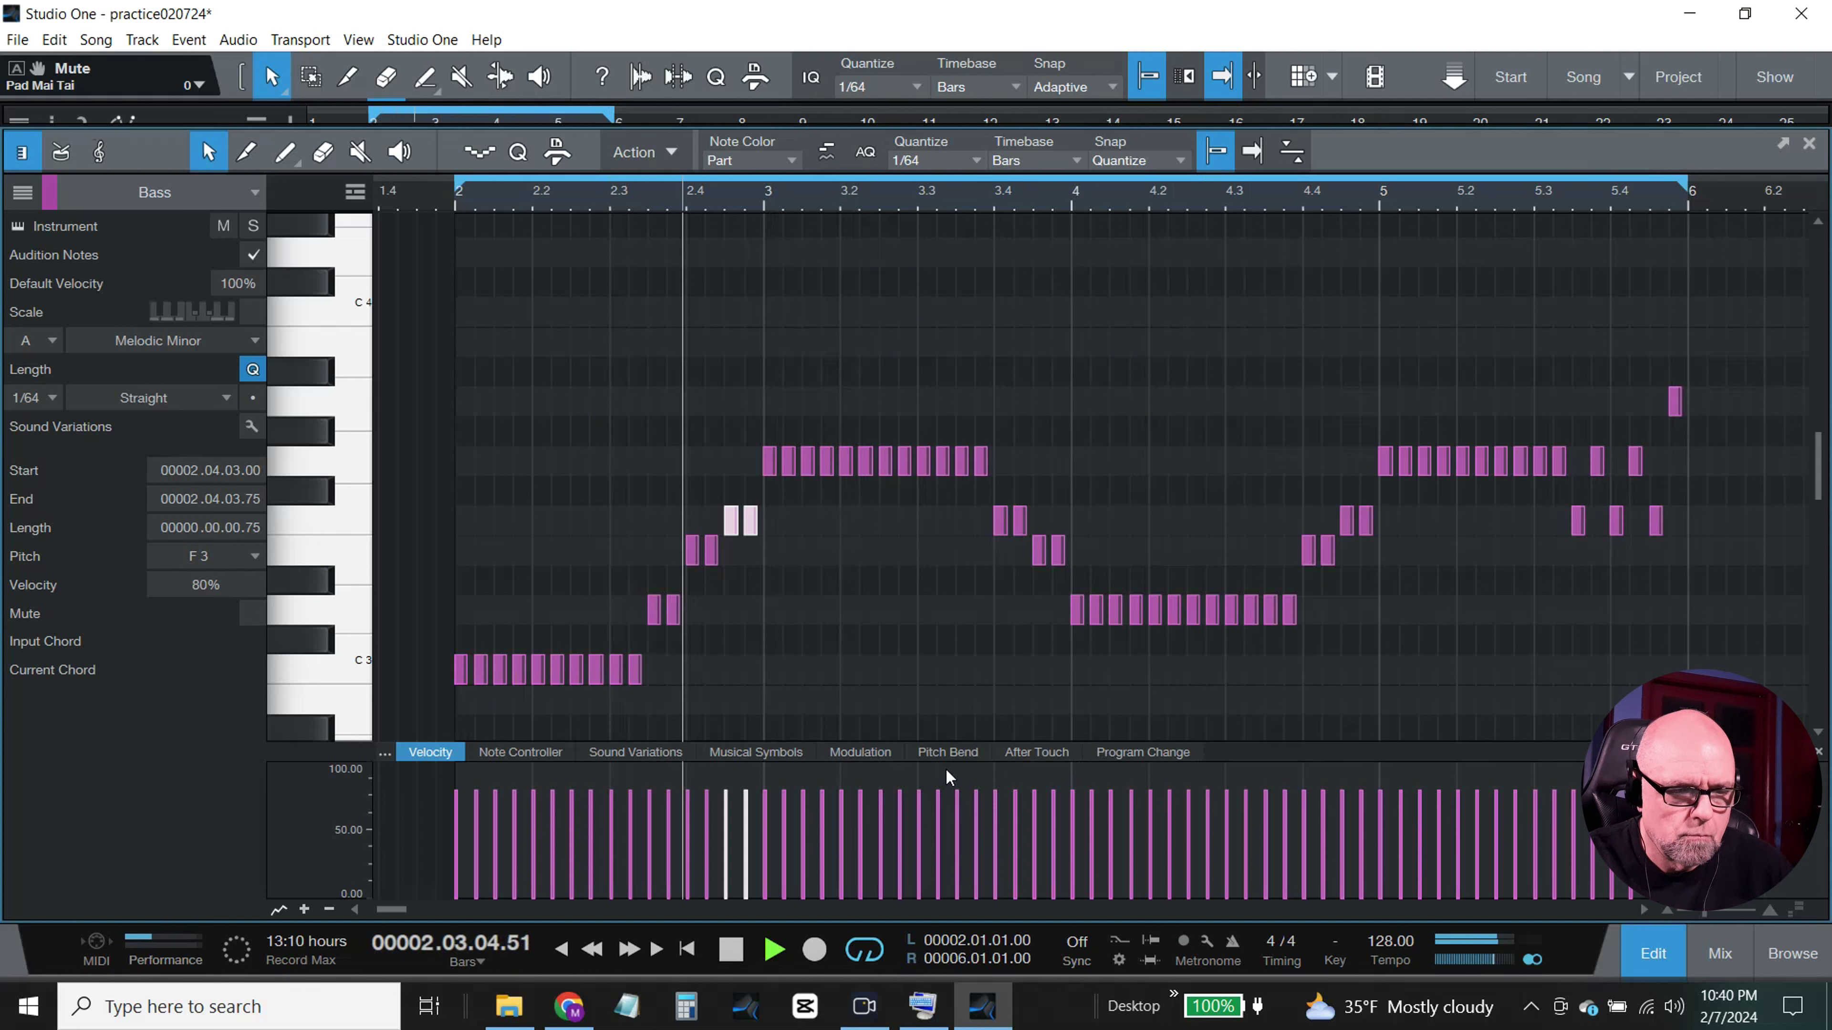
drag(659, 683, 622, 621)
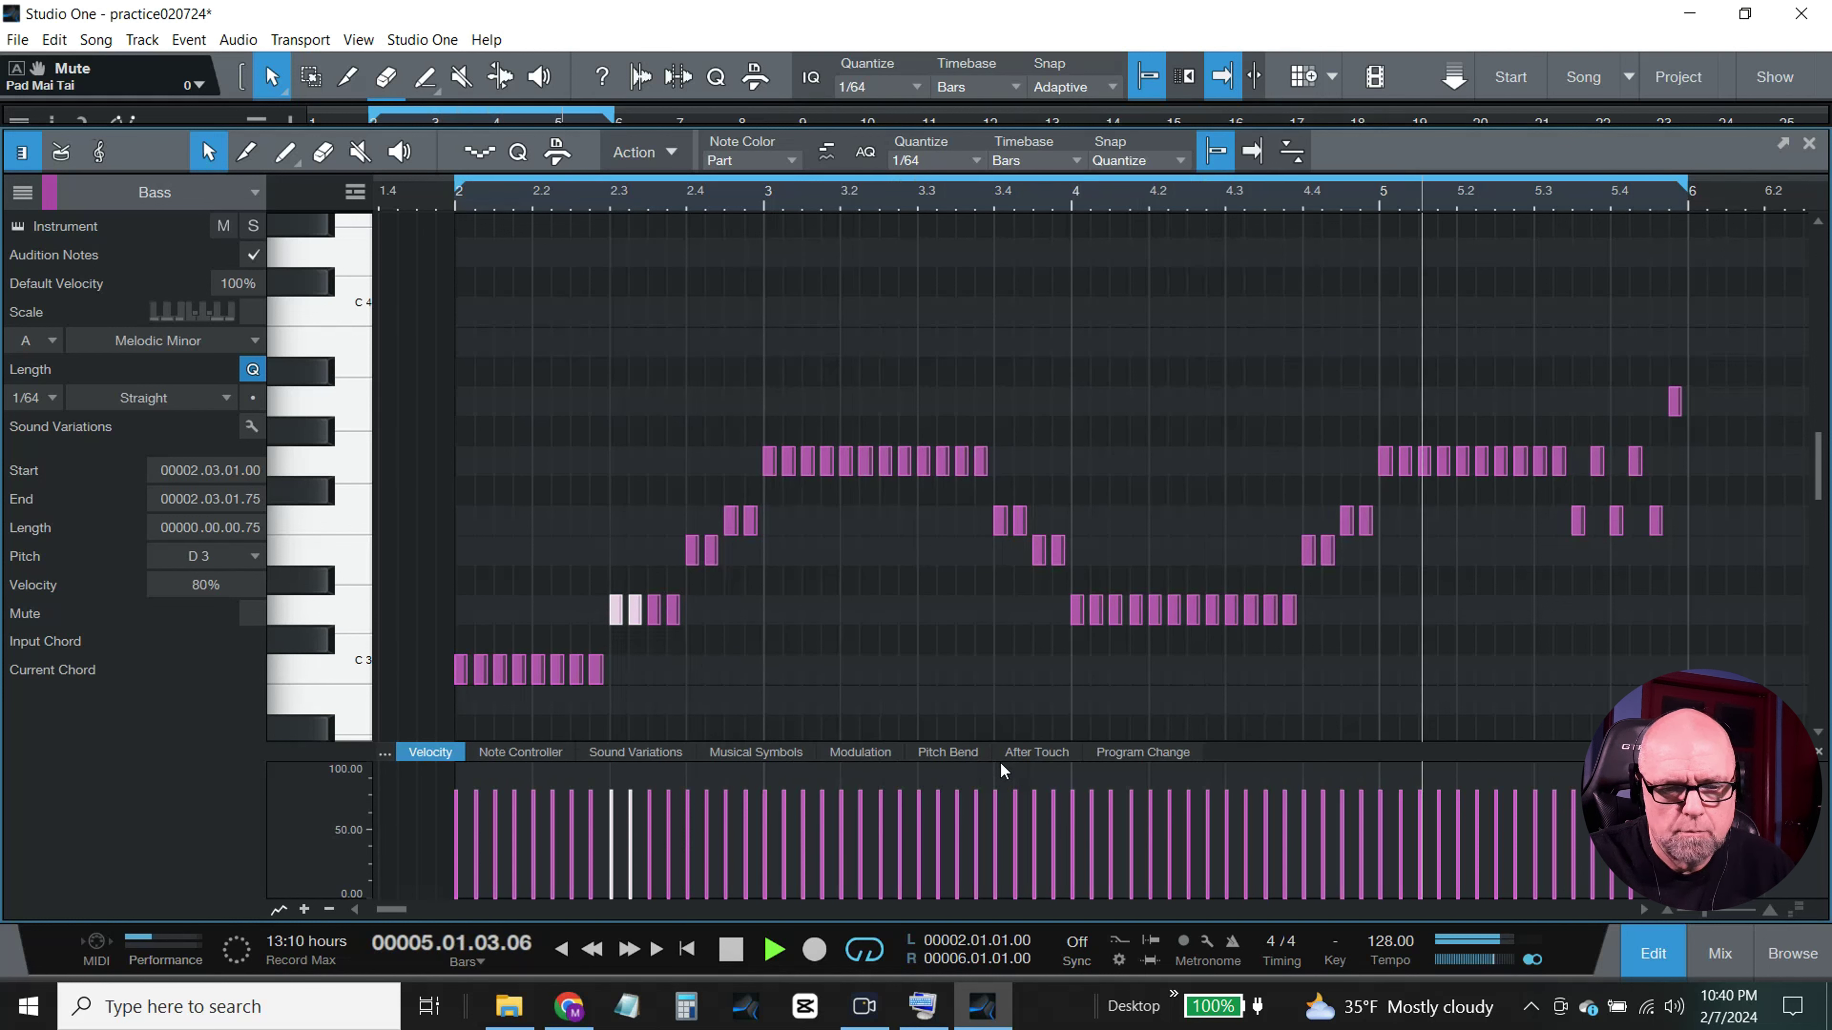
click(730, 952)
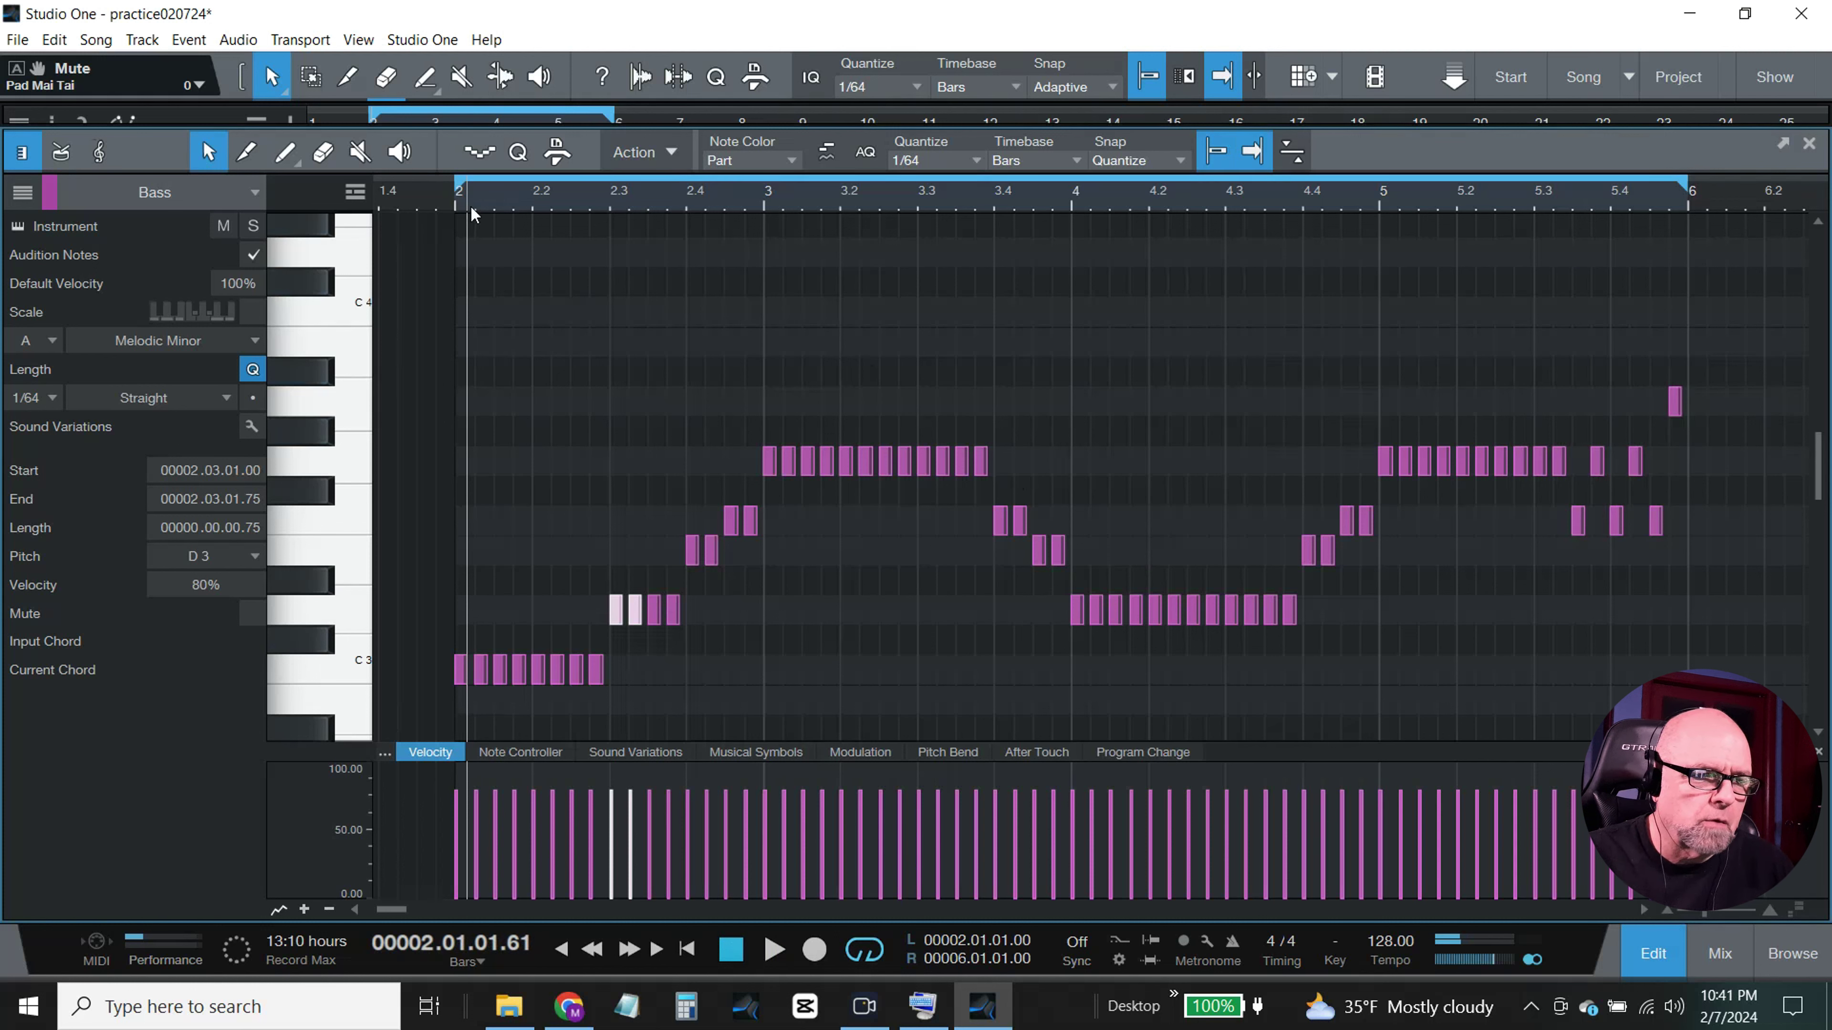
click(457, 208)
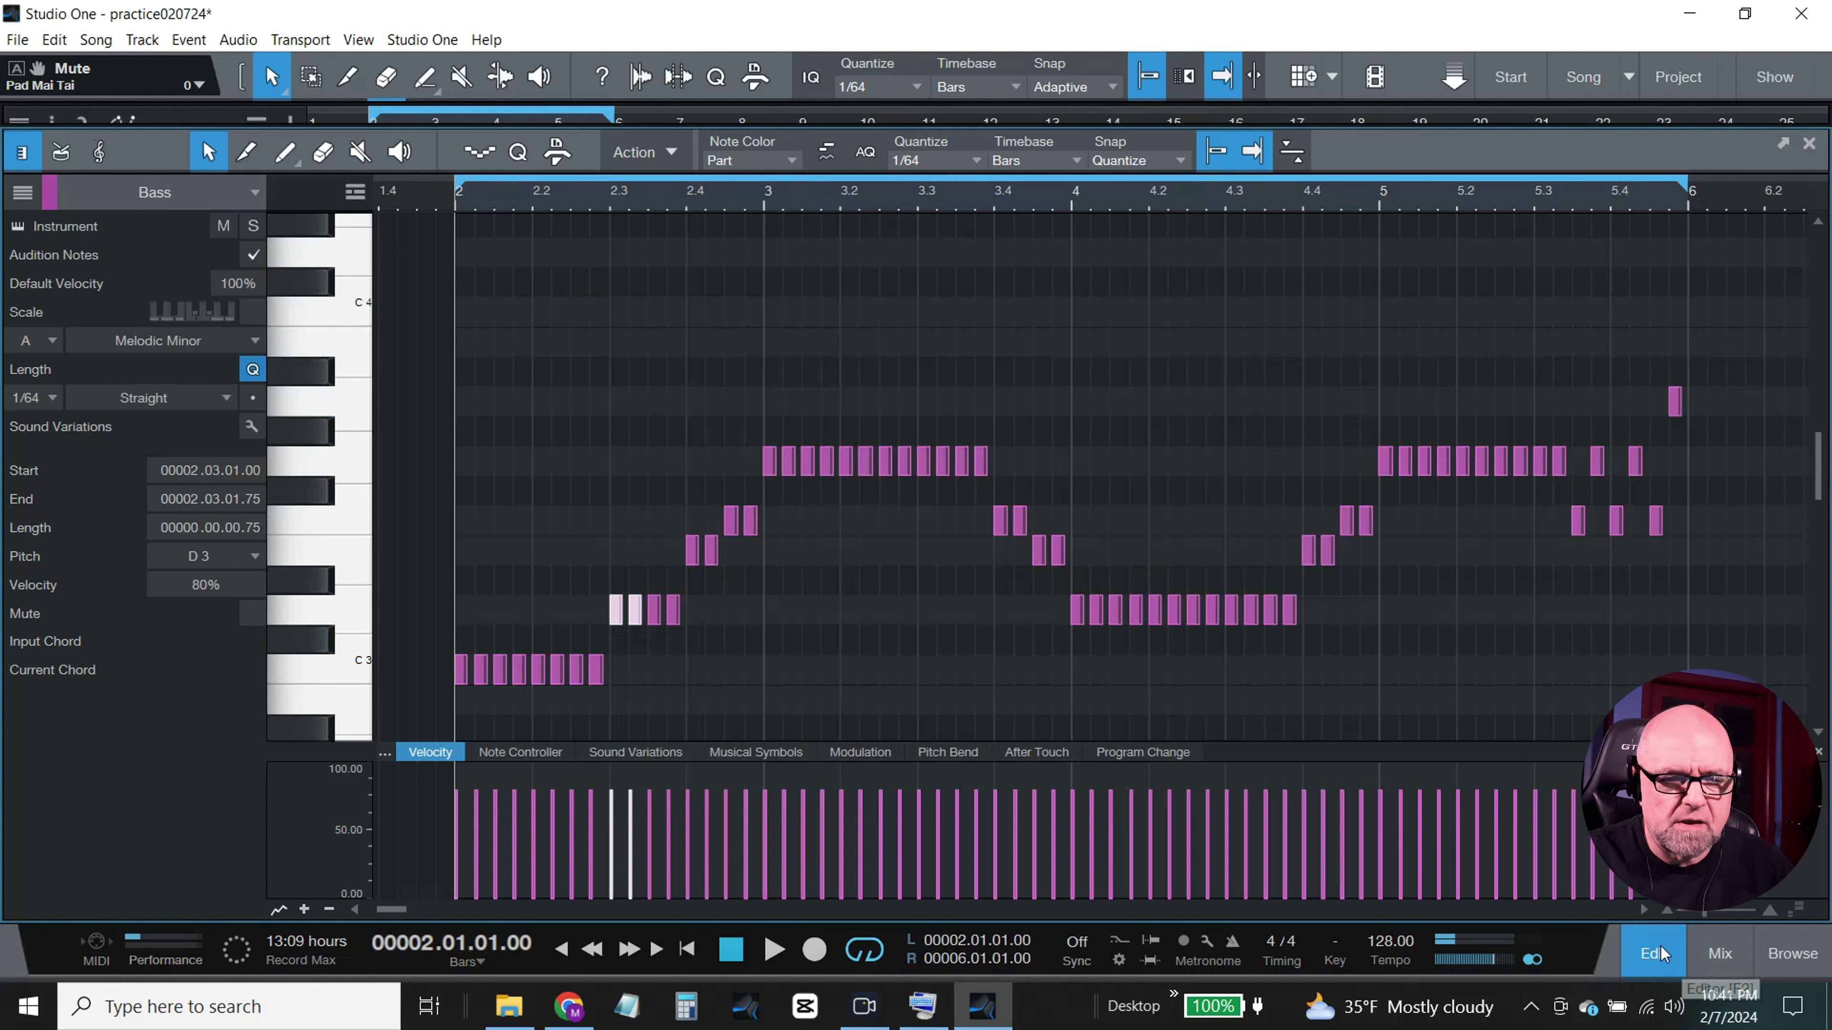
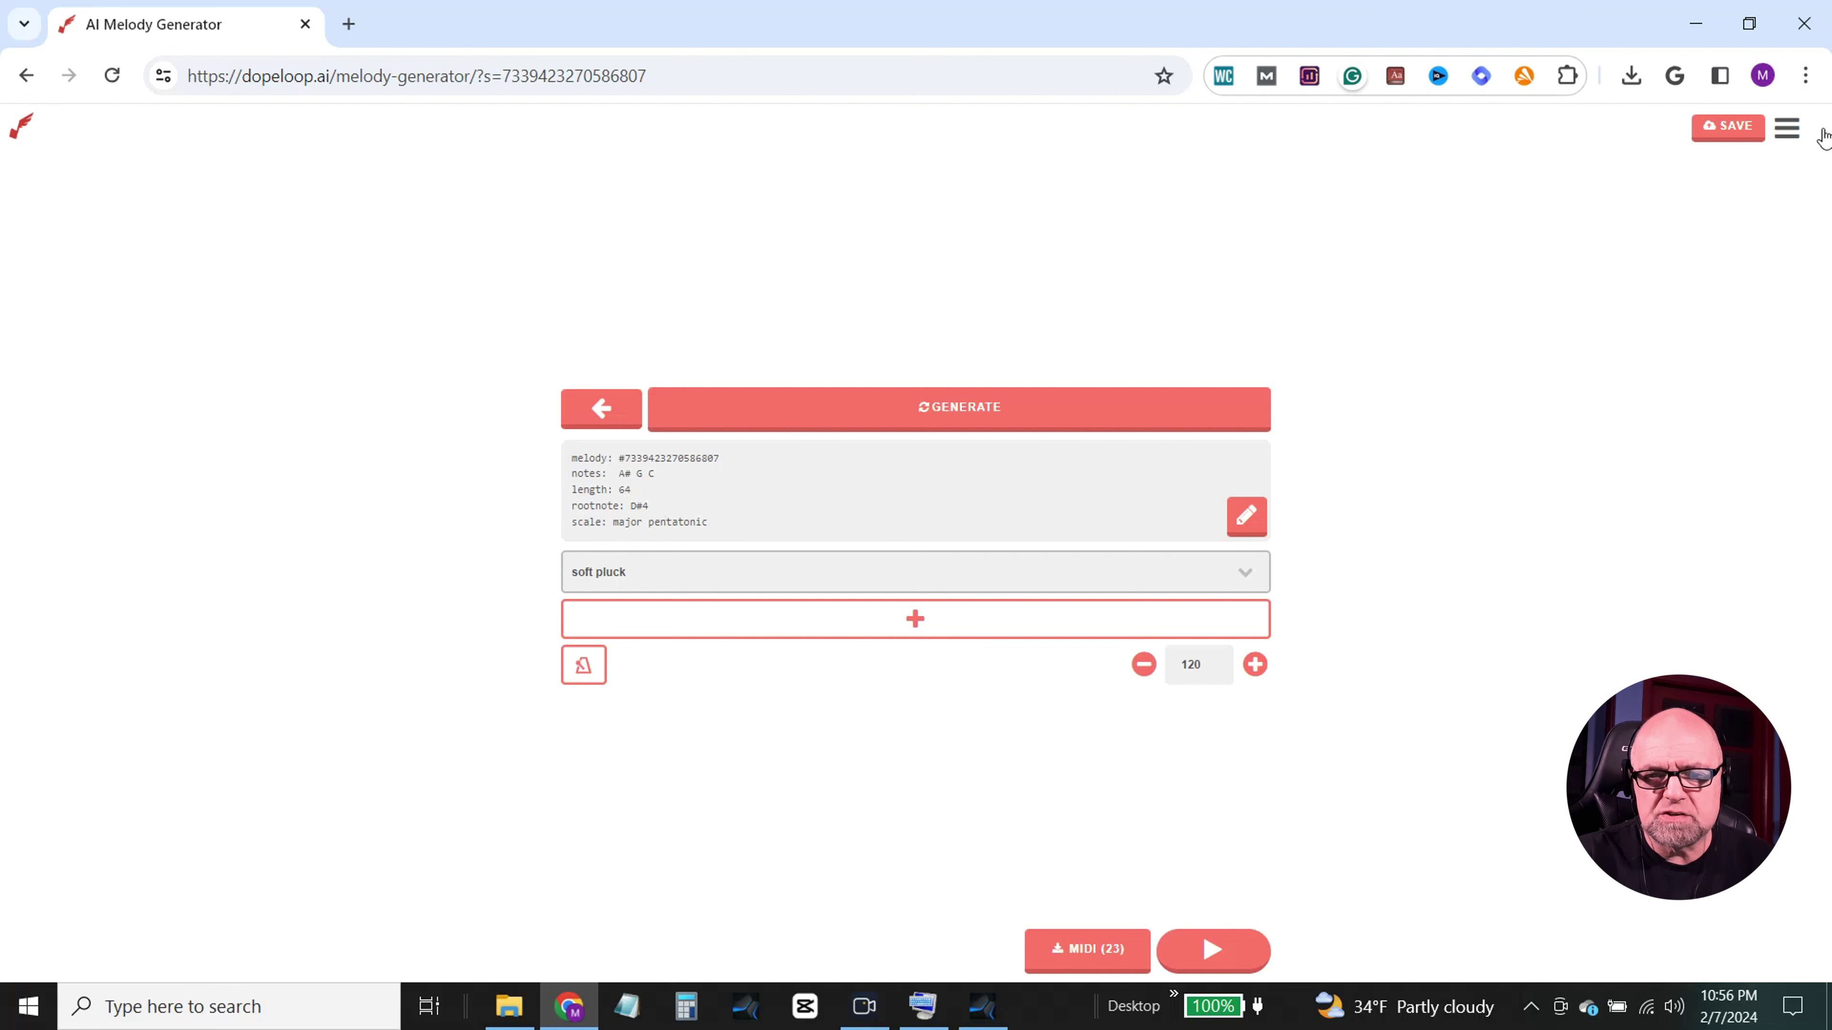
Step: Open the AI Melody Generator's Go Pro page, compare the Free and Plus features and subscription plans, and close the page
click(1790, 143)
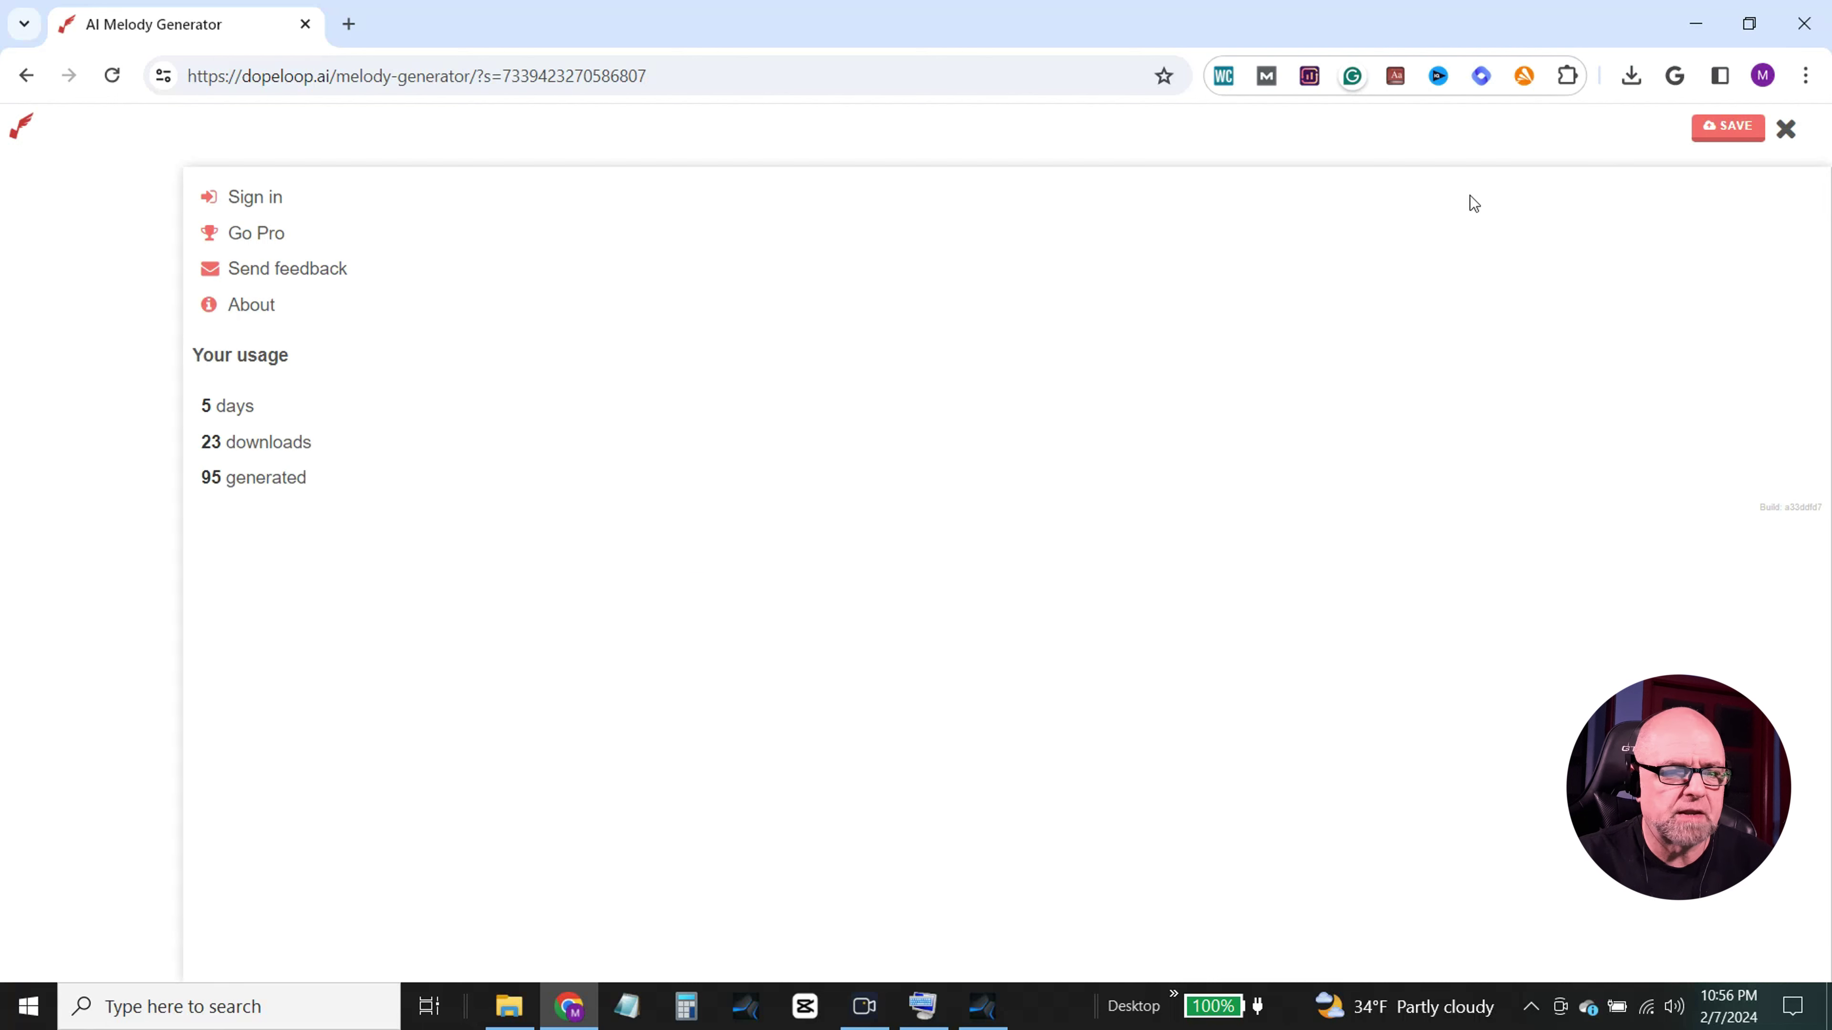
click(264, 244)
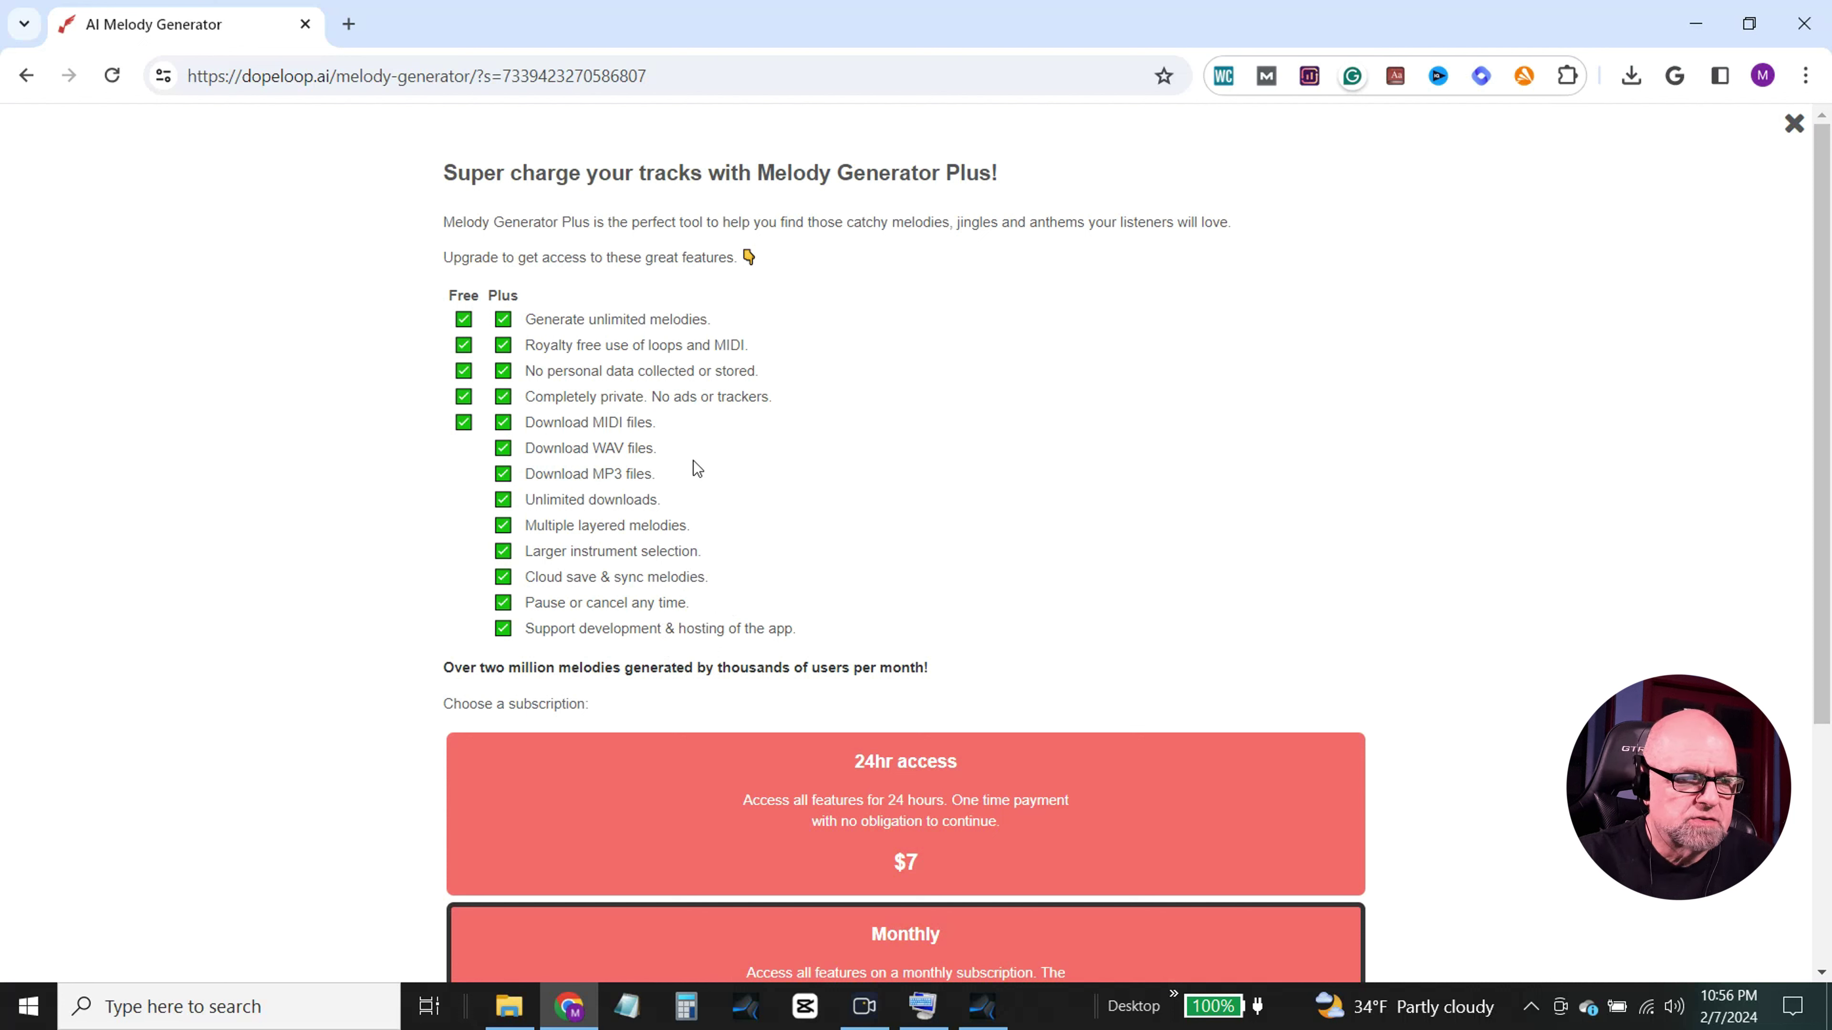
scroll(673, 445, down, 3)
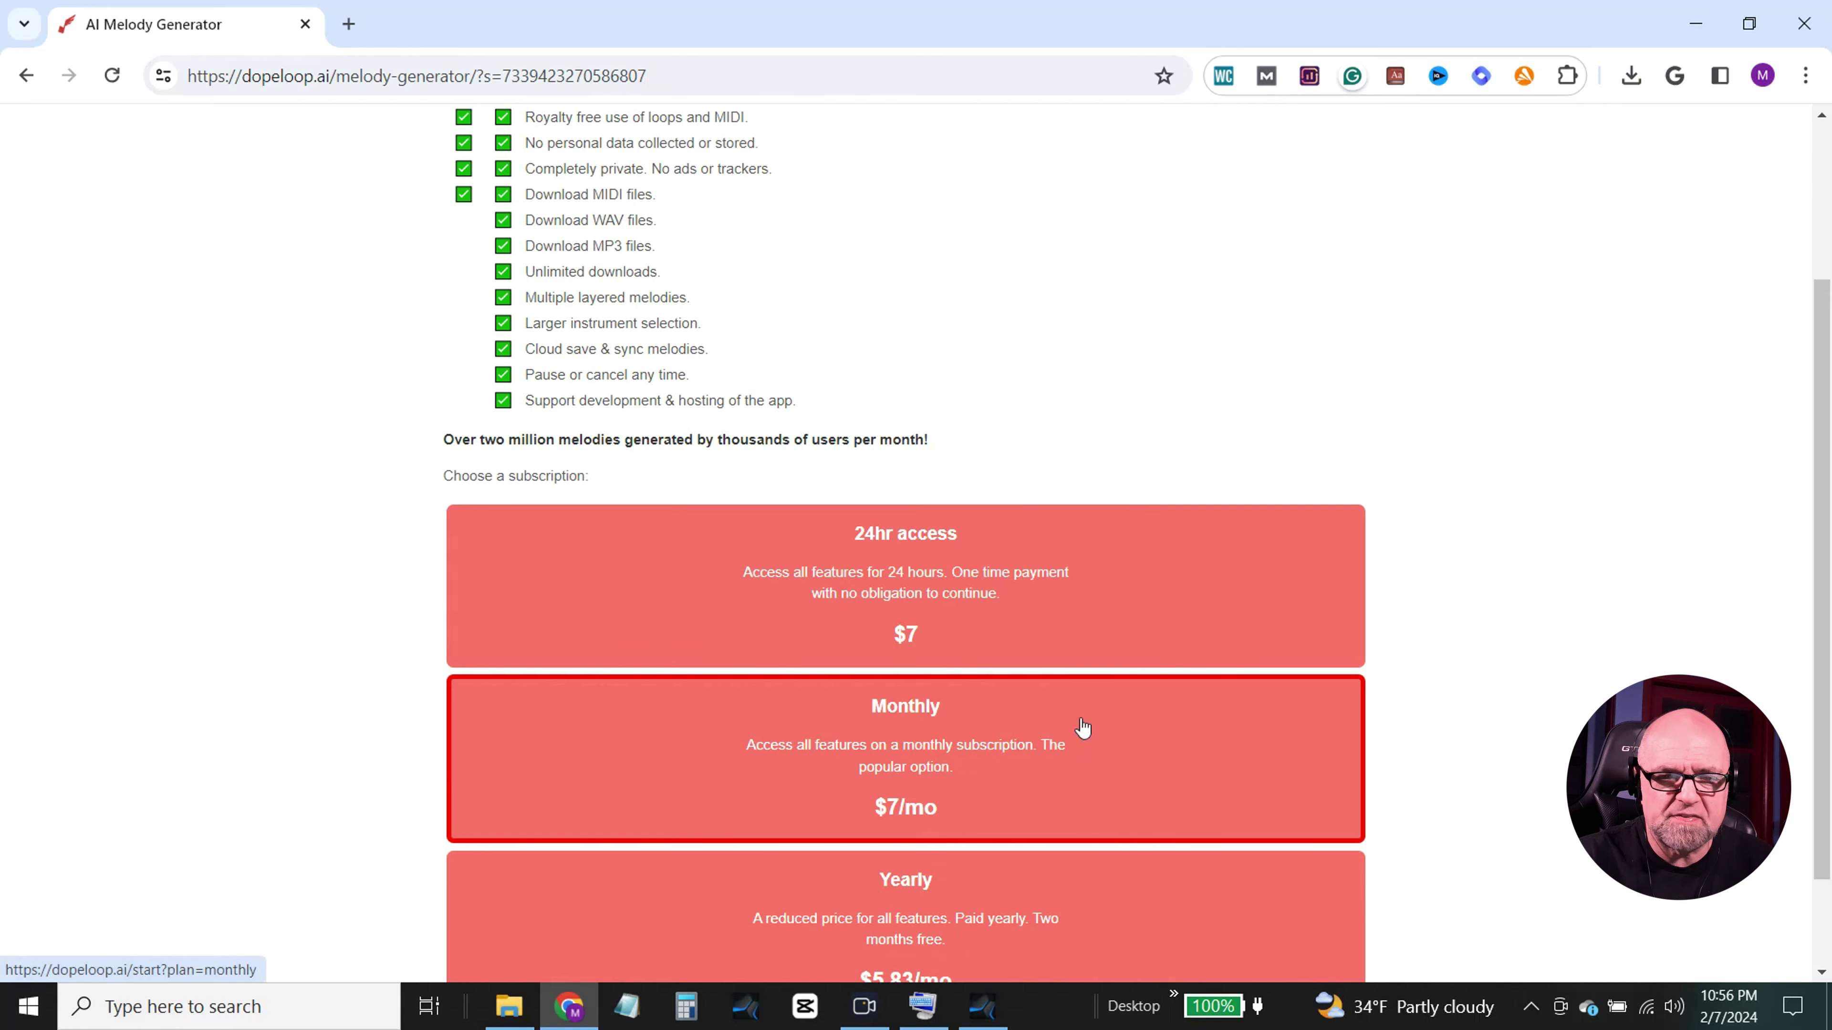
scroll(1787, 205, up, 3)
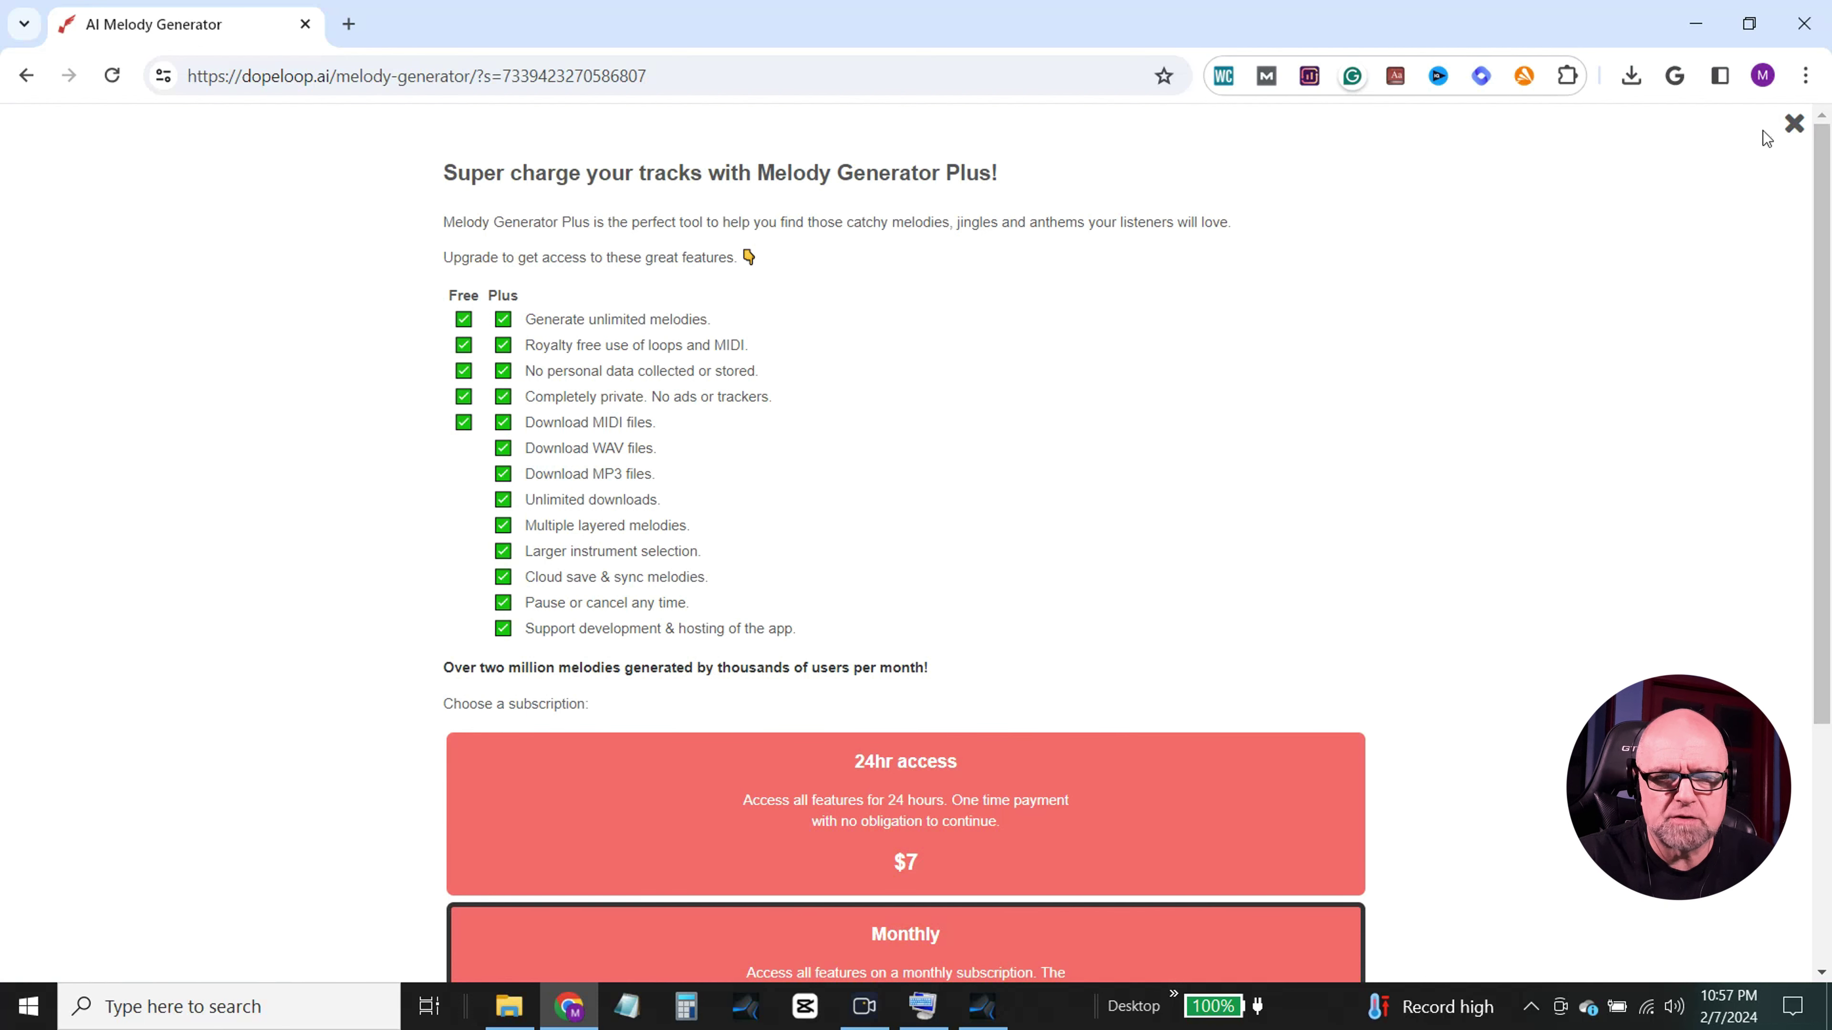
click(1794, 124)
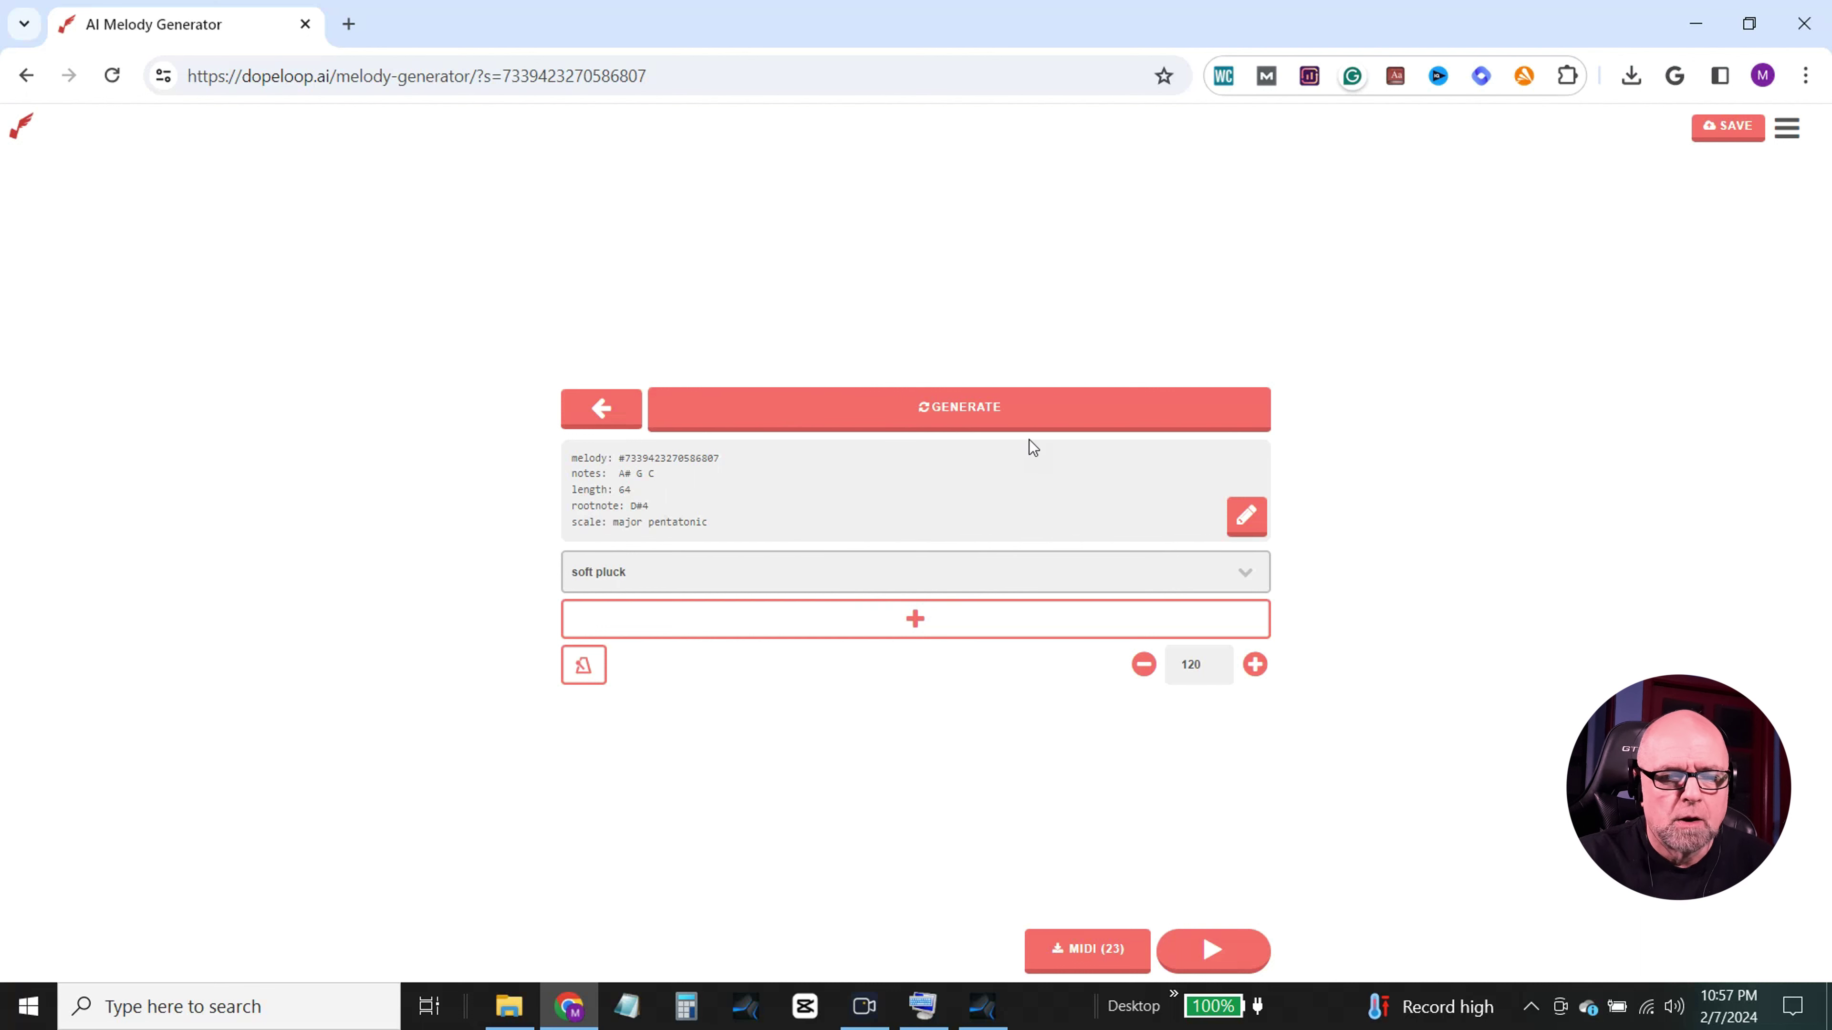
Step: Generate a new melody and examine its melody number
click(963, 409)
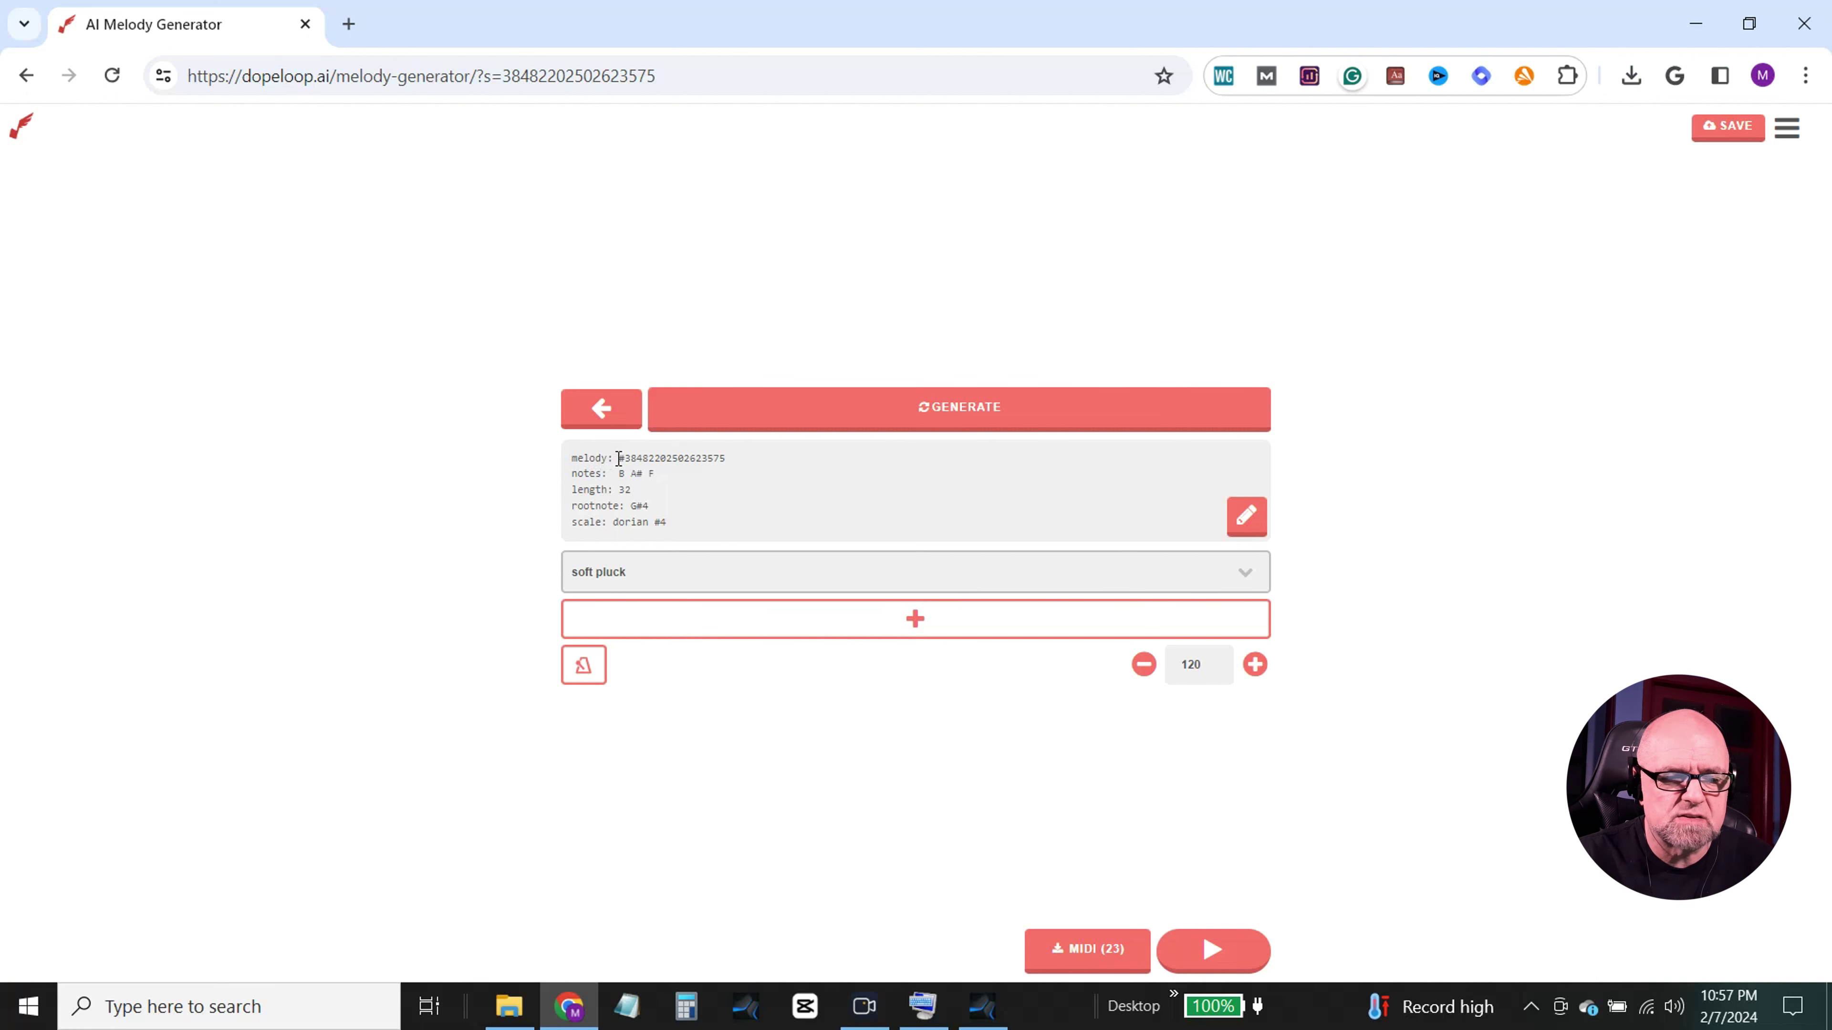
drag(618, 458, 732, 469)
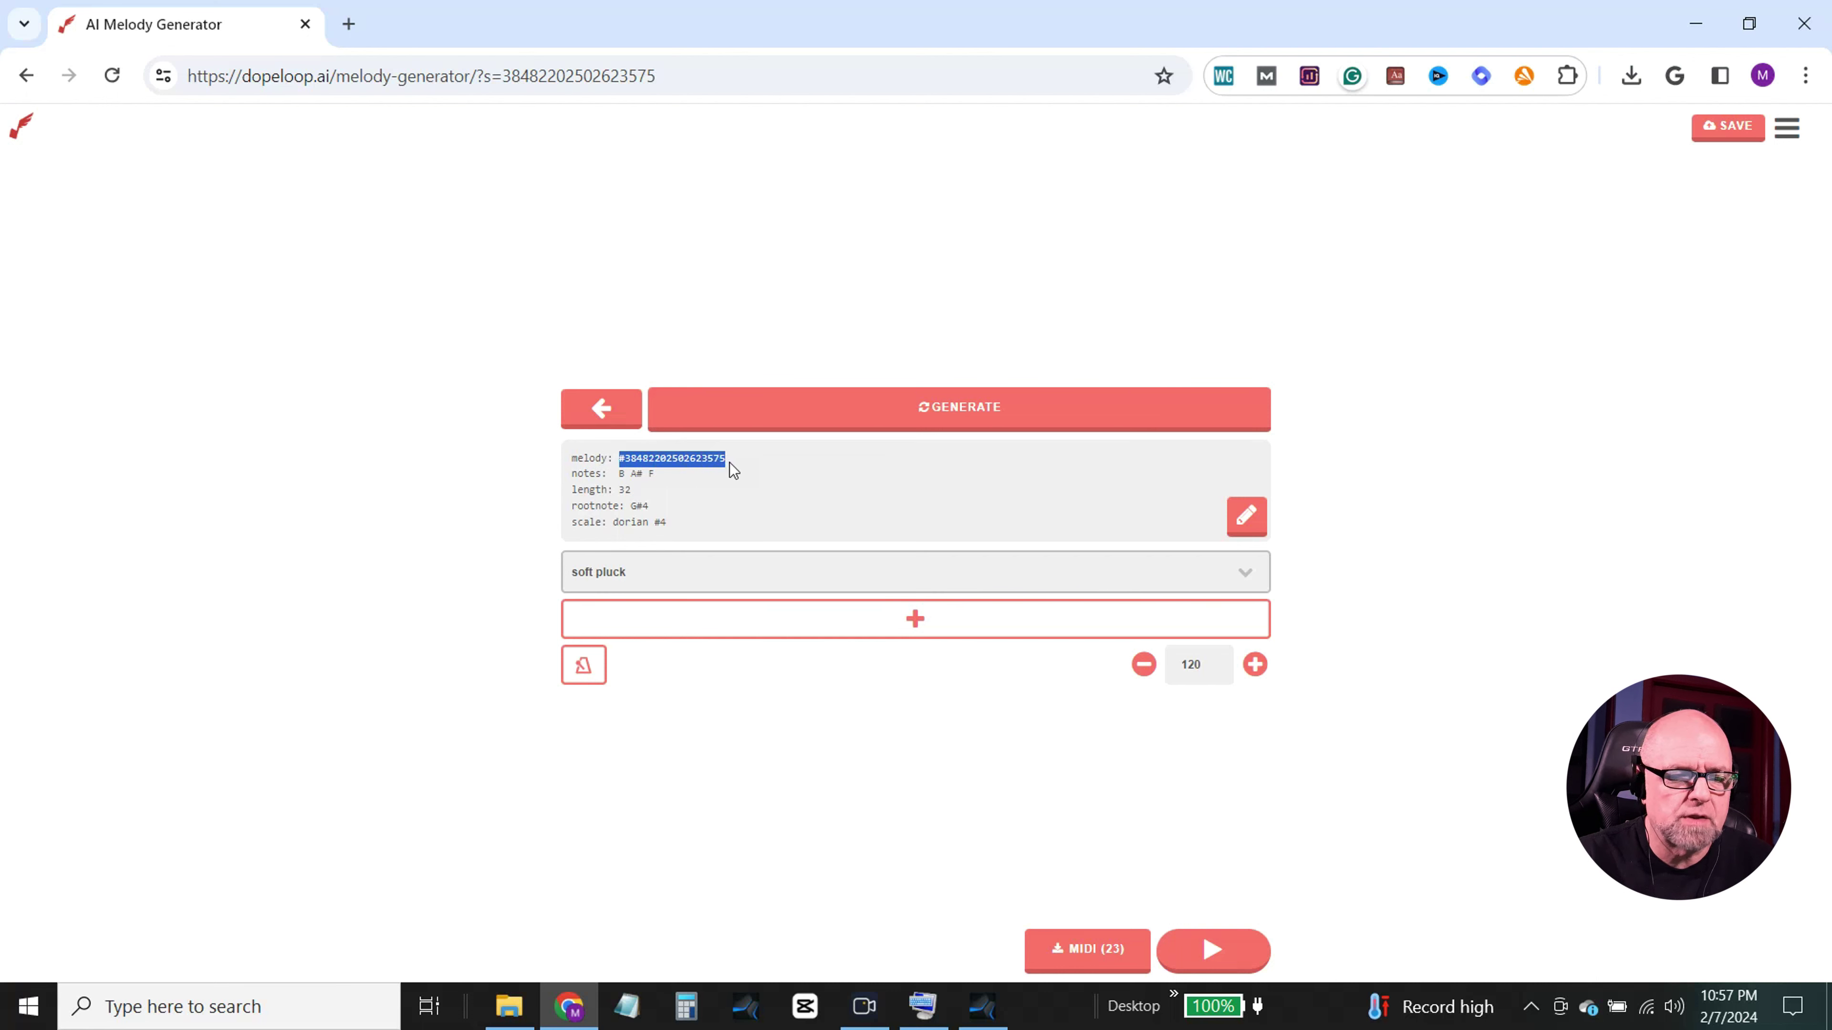
click(735, 292)
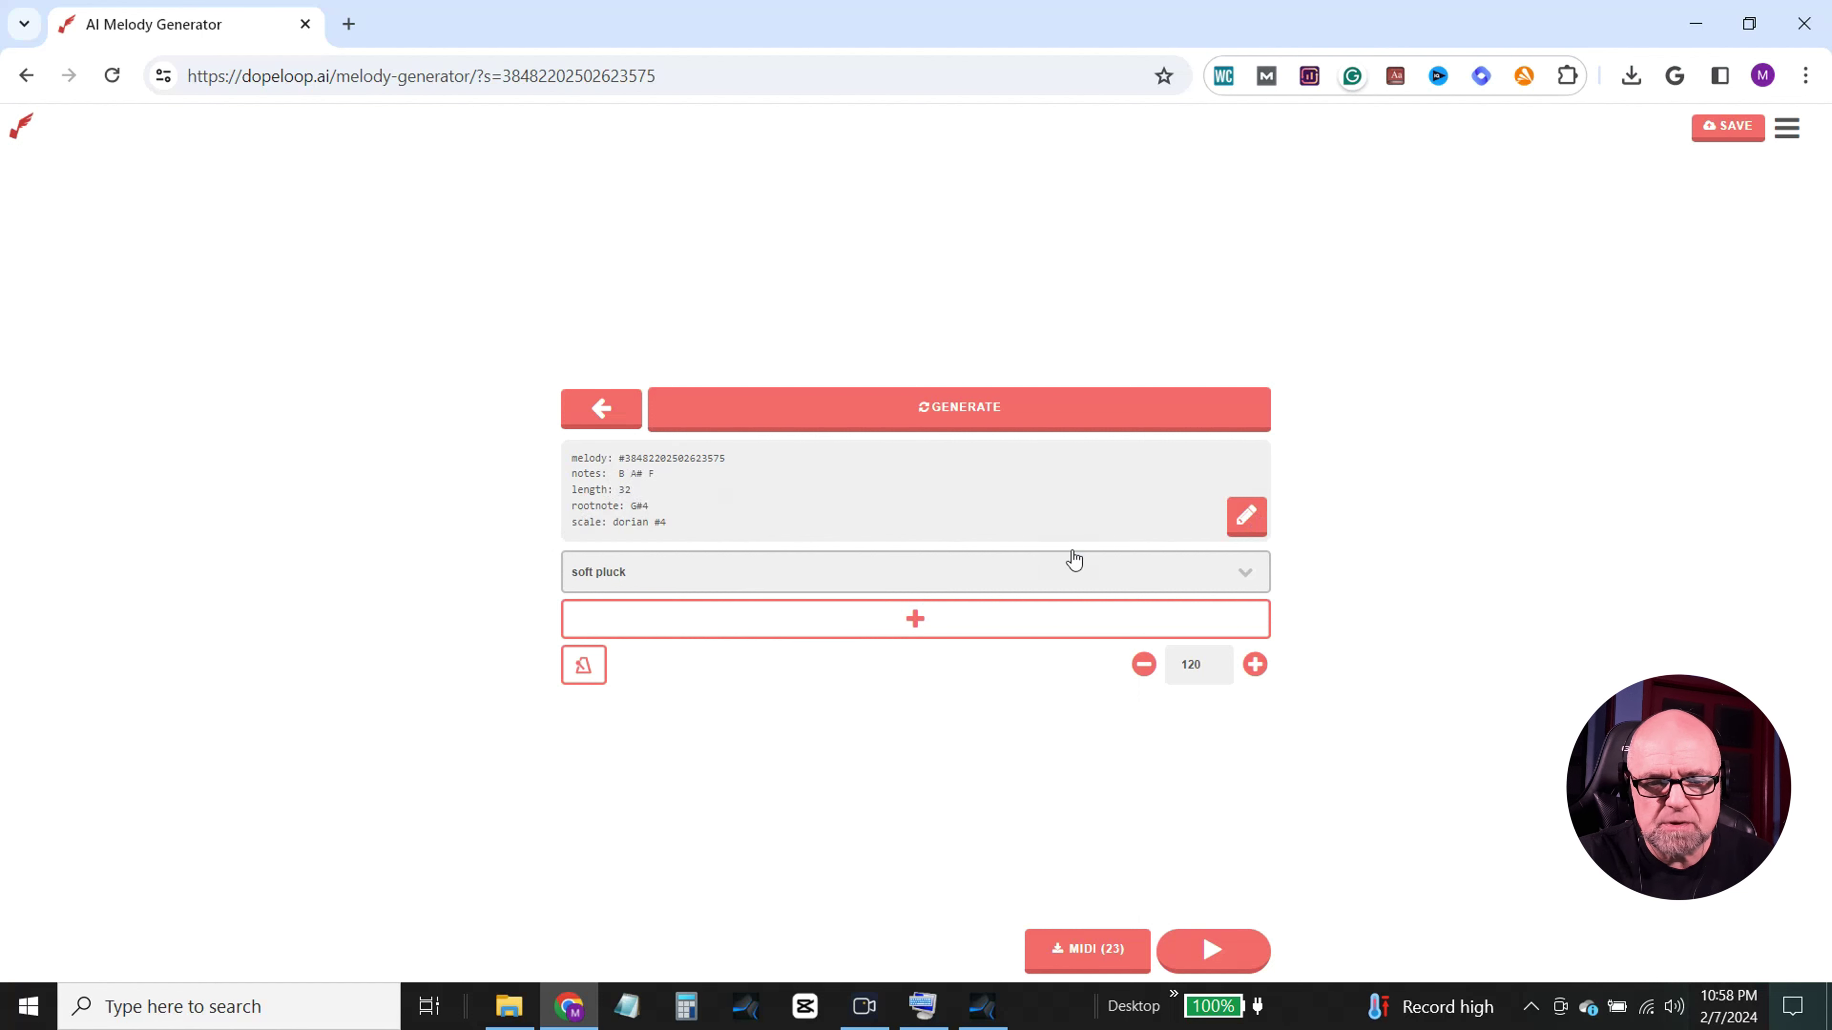
Step: Open the melody's settings for editing, try lengths of 8, 16 and 32, and set the length to 64
click(1249, 518)
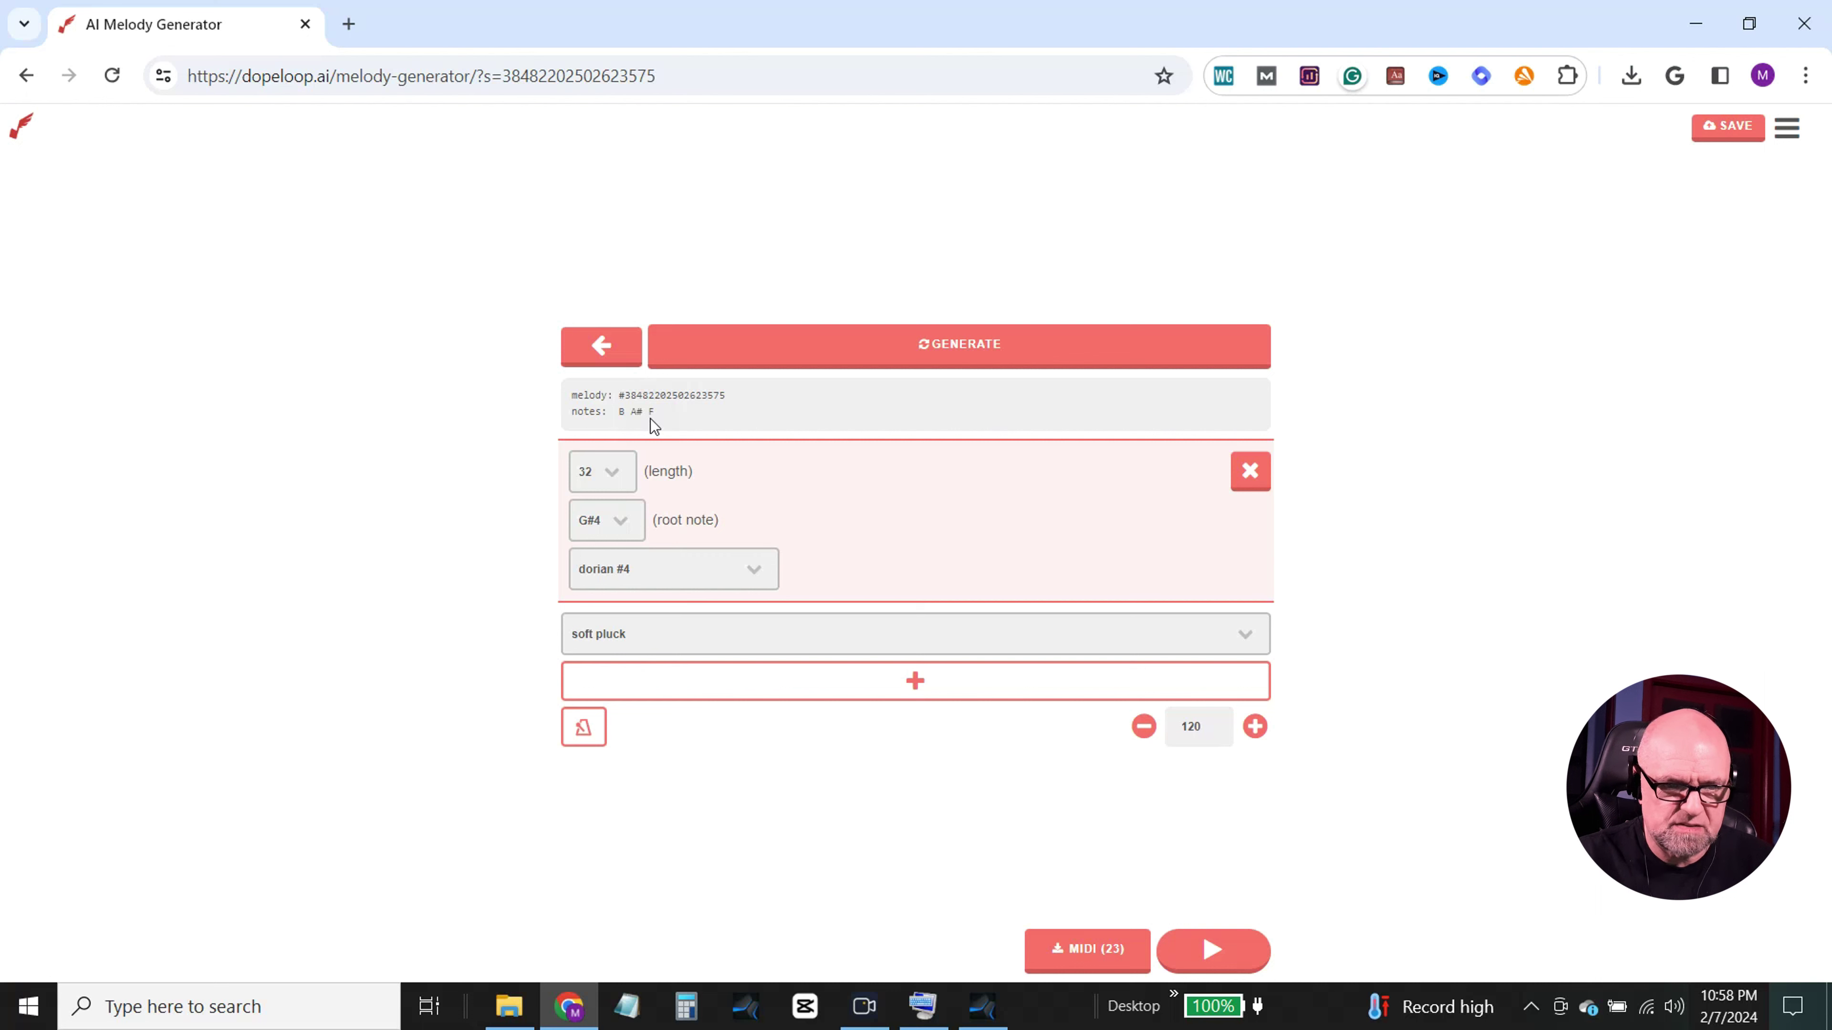
click(612, 479)
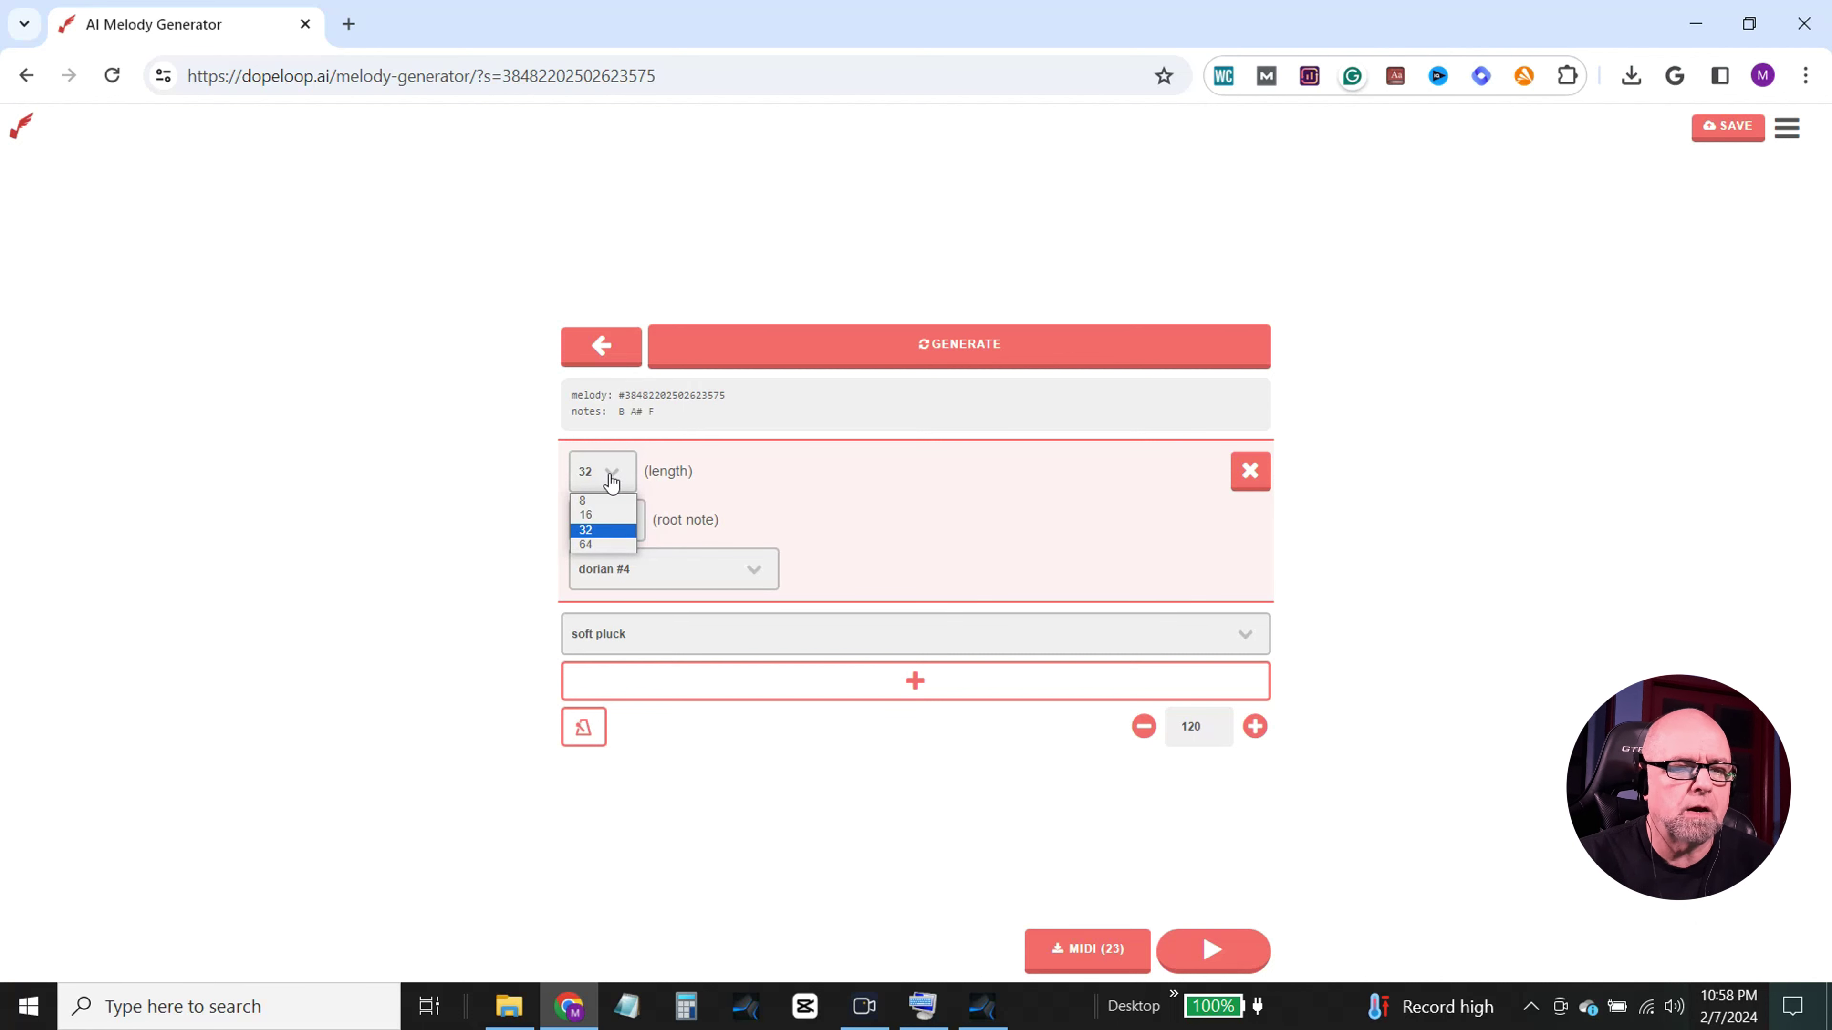
click(585, 500)
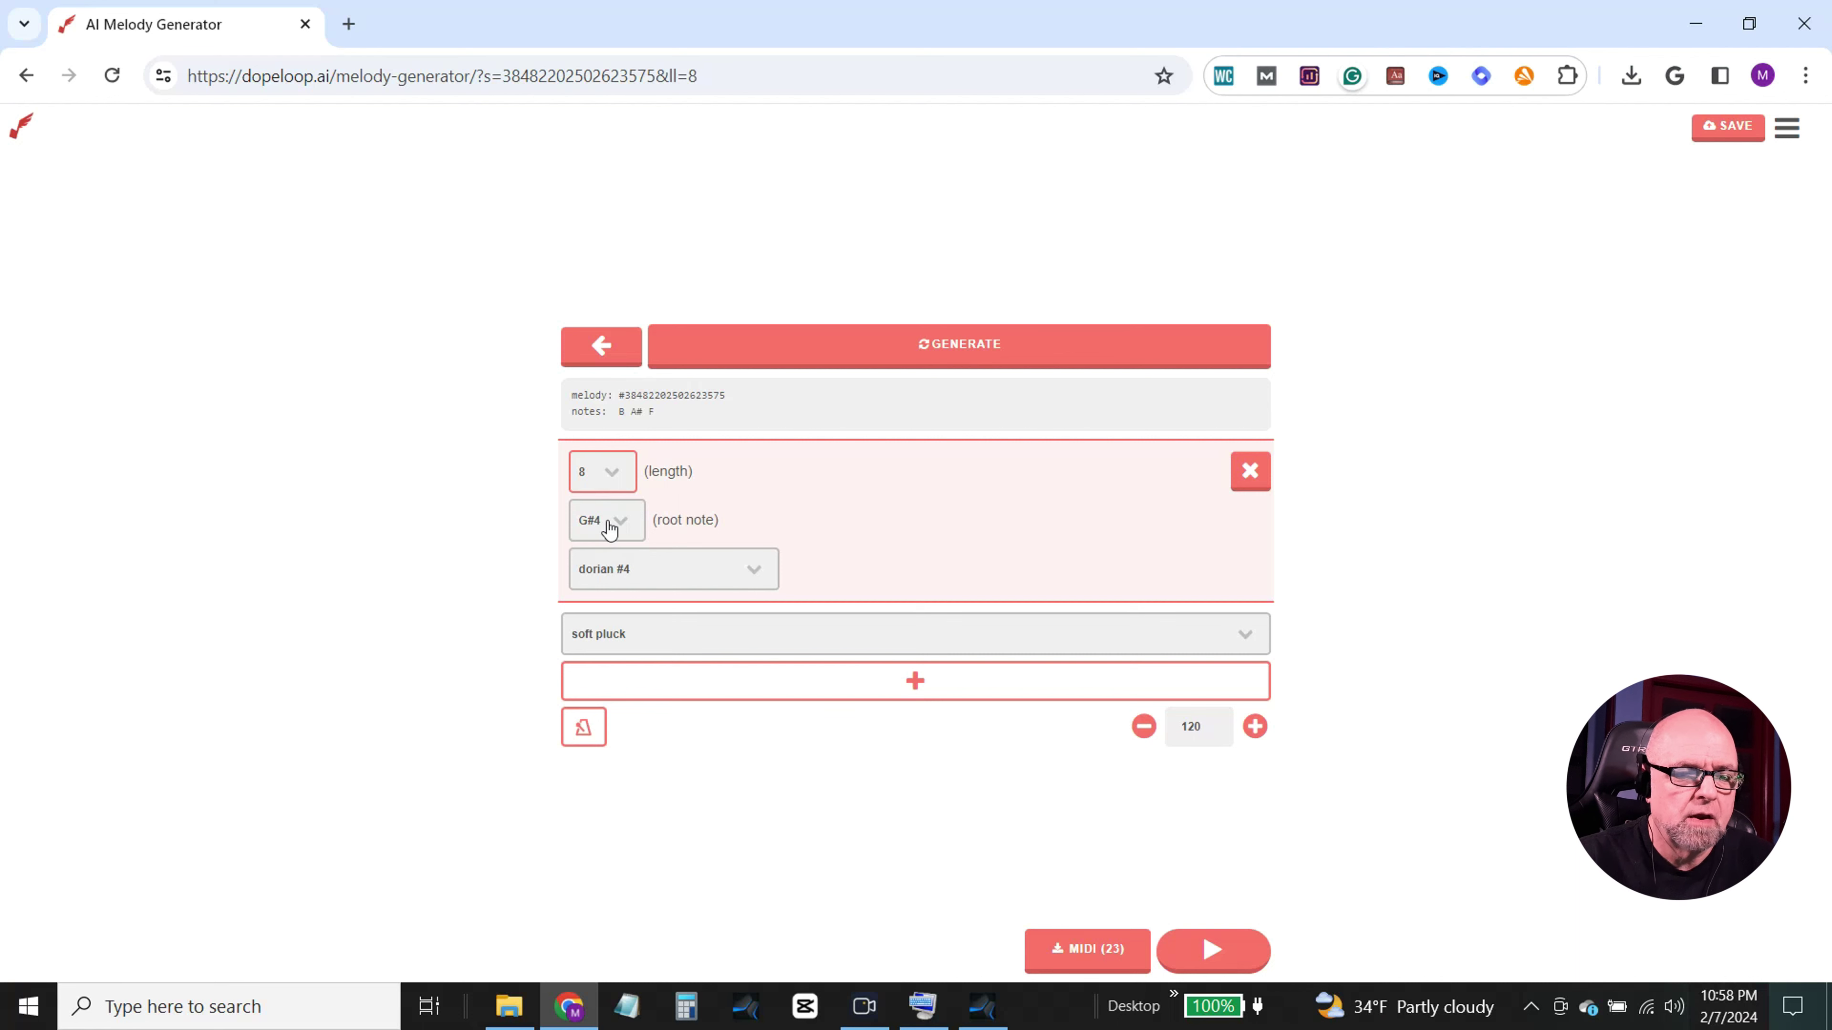
click(615, 474)
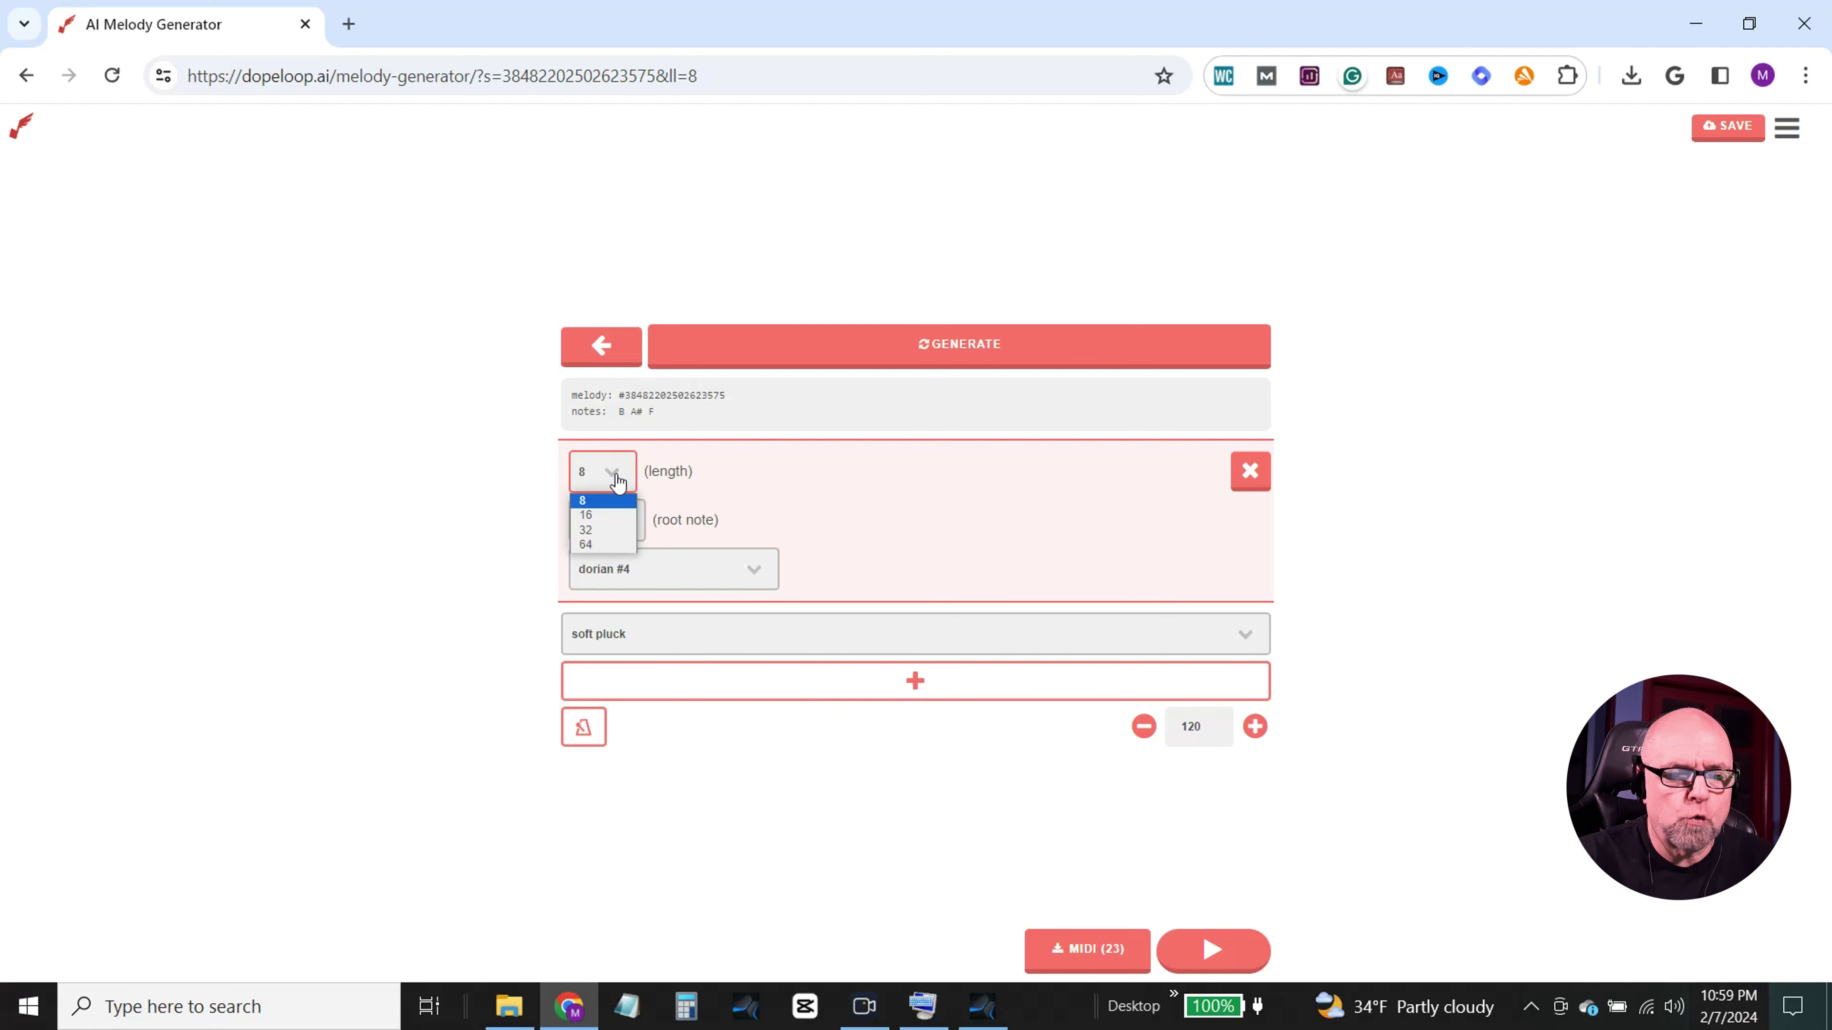
click(608, 515)
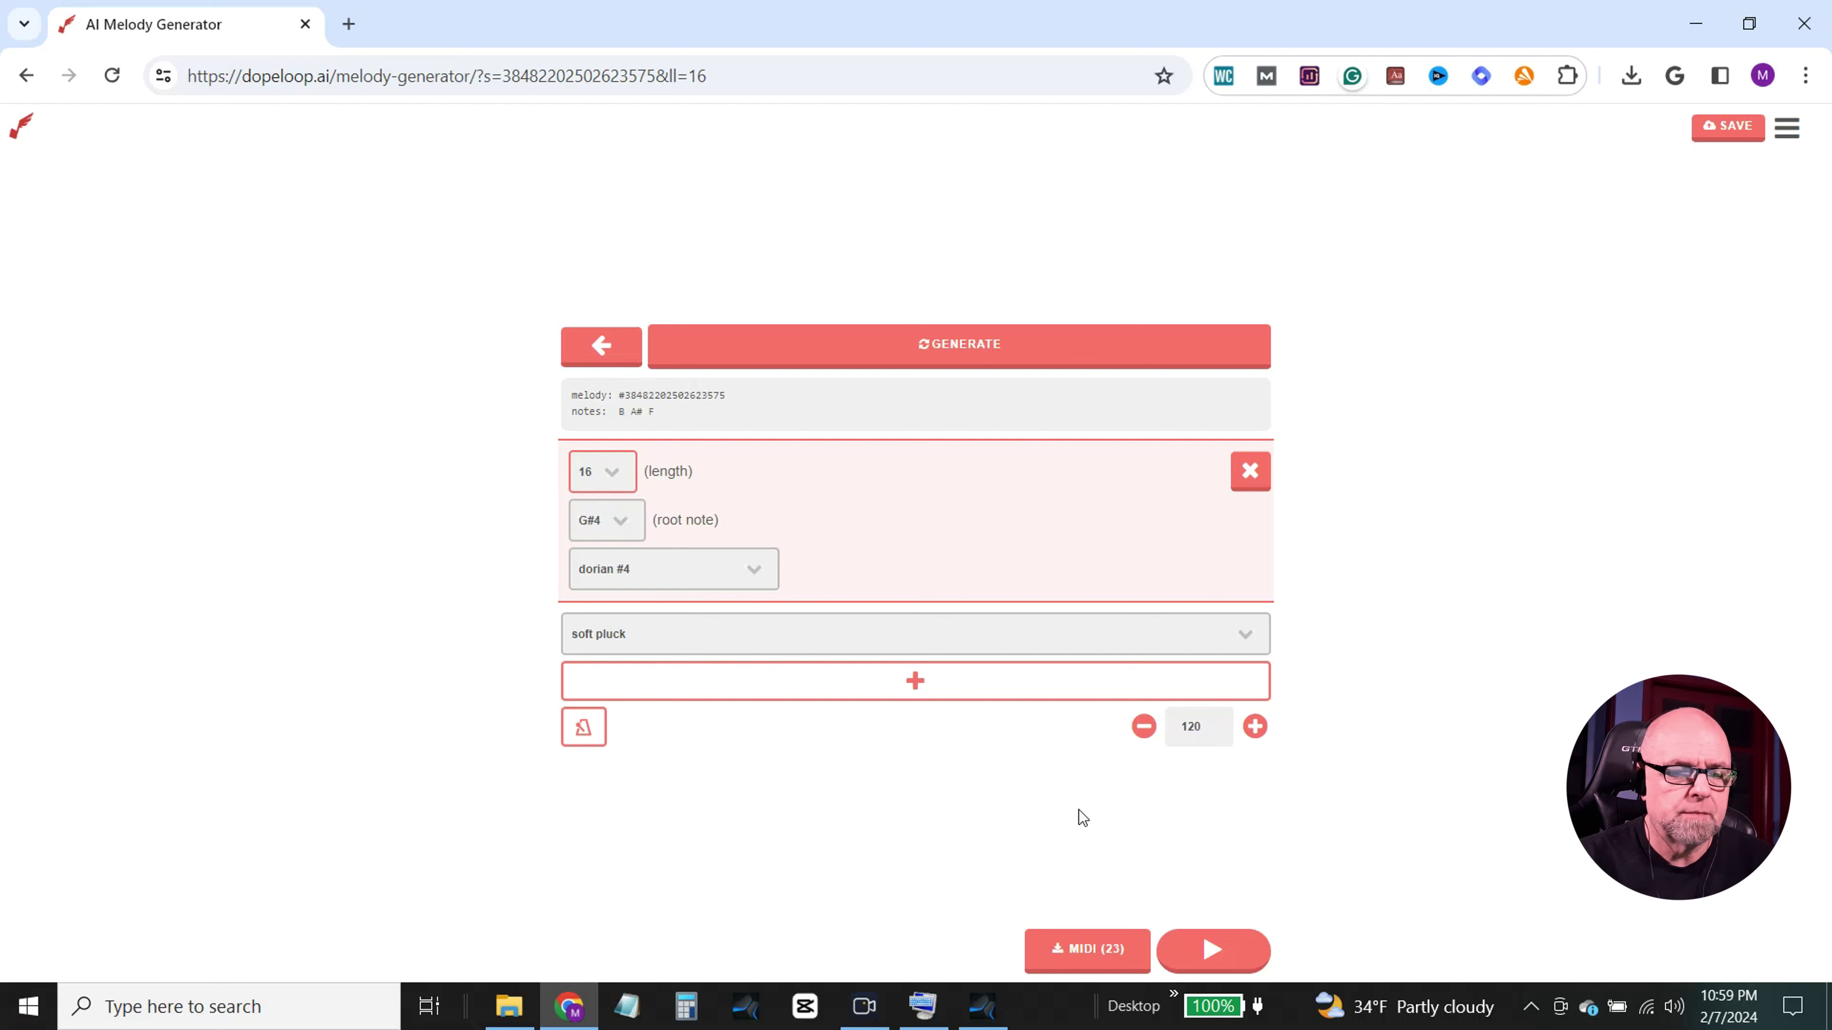
click(617, 474)
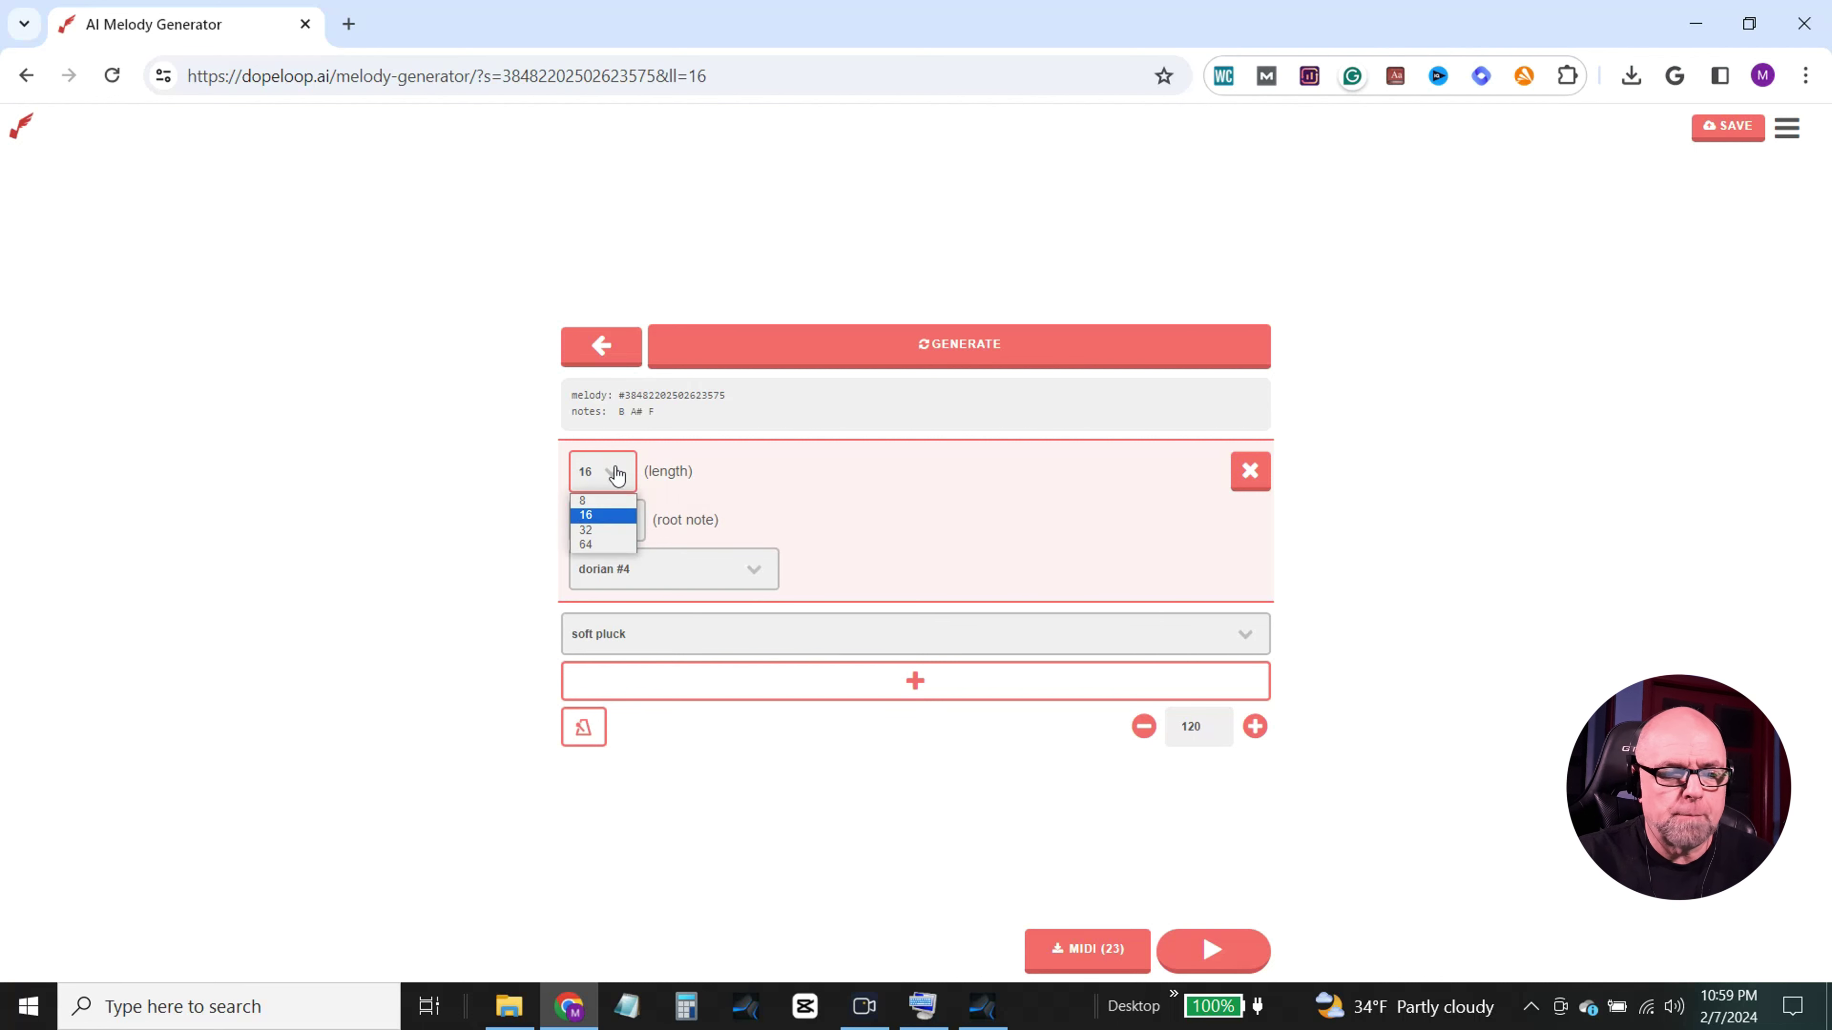
click(609, 530)
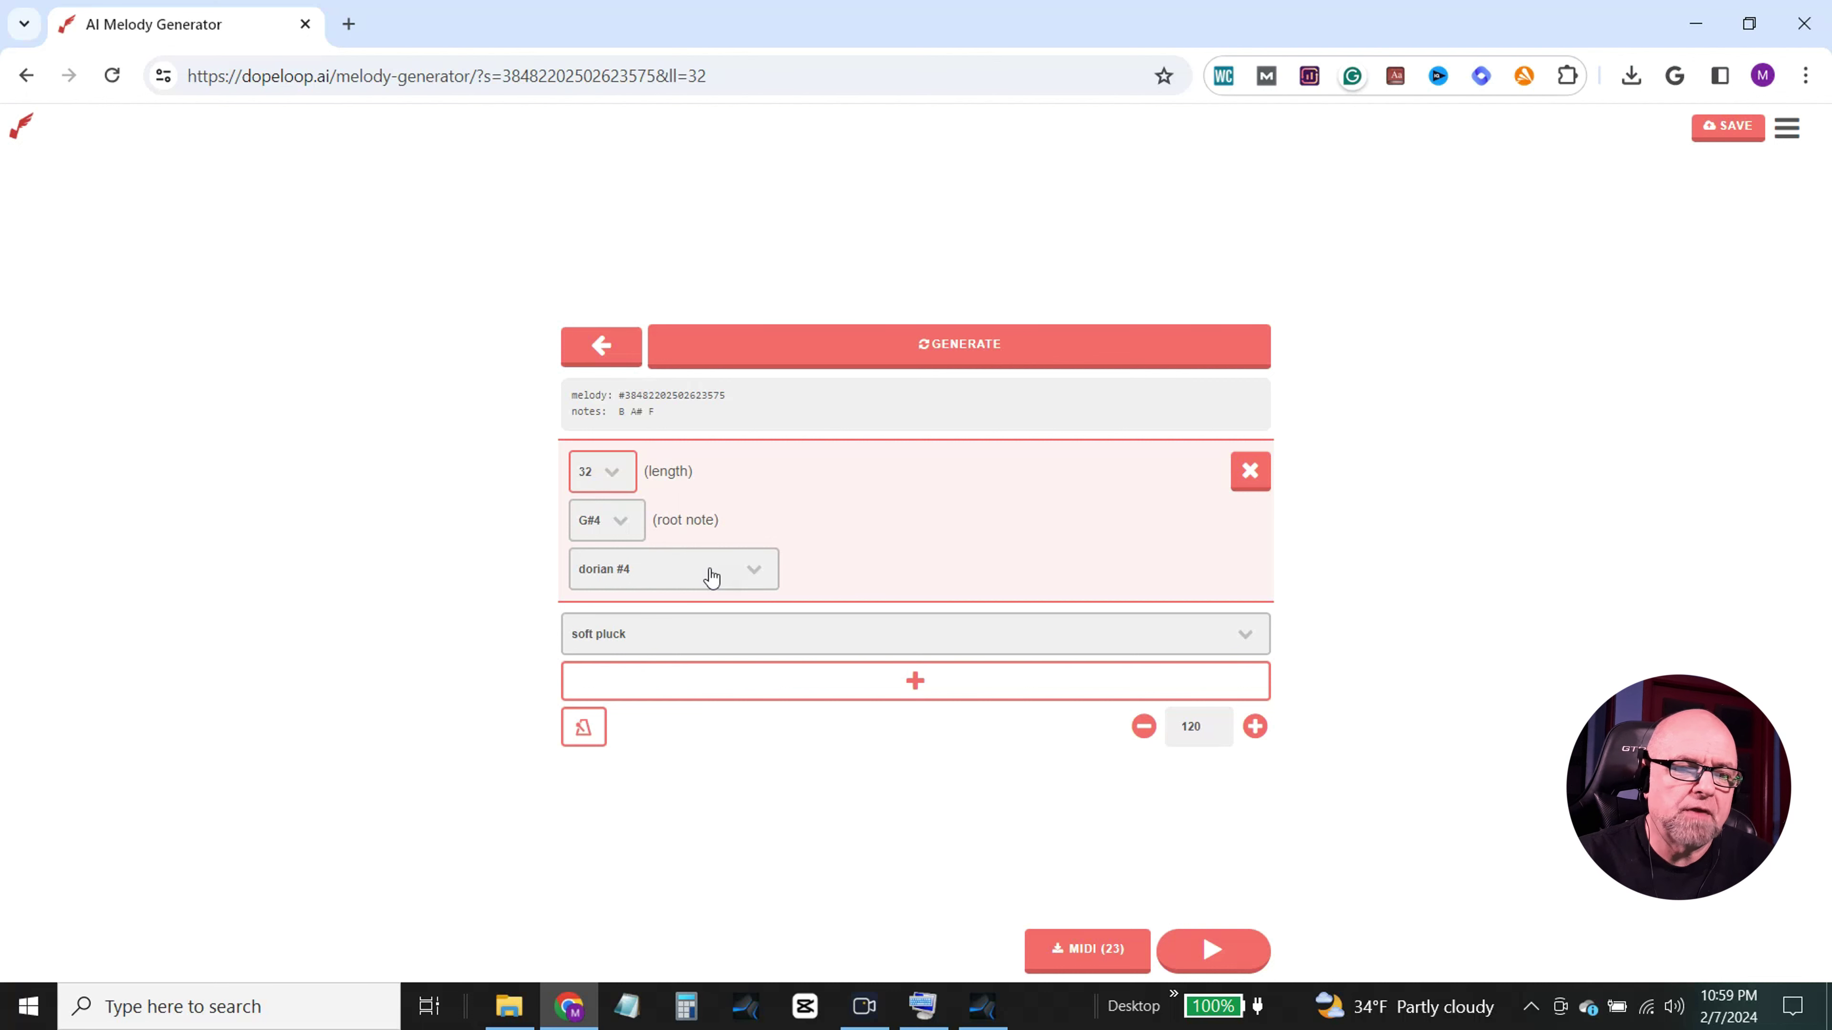
click(610, 475)
click(595, 545)
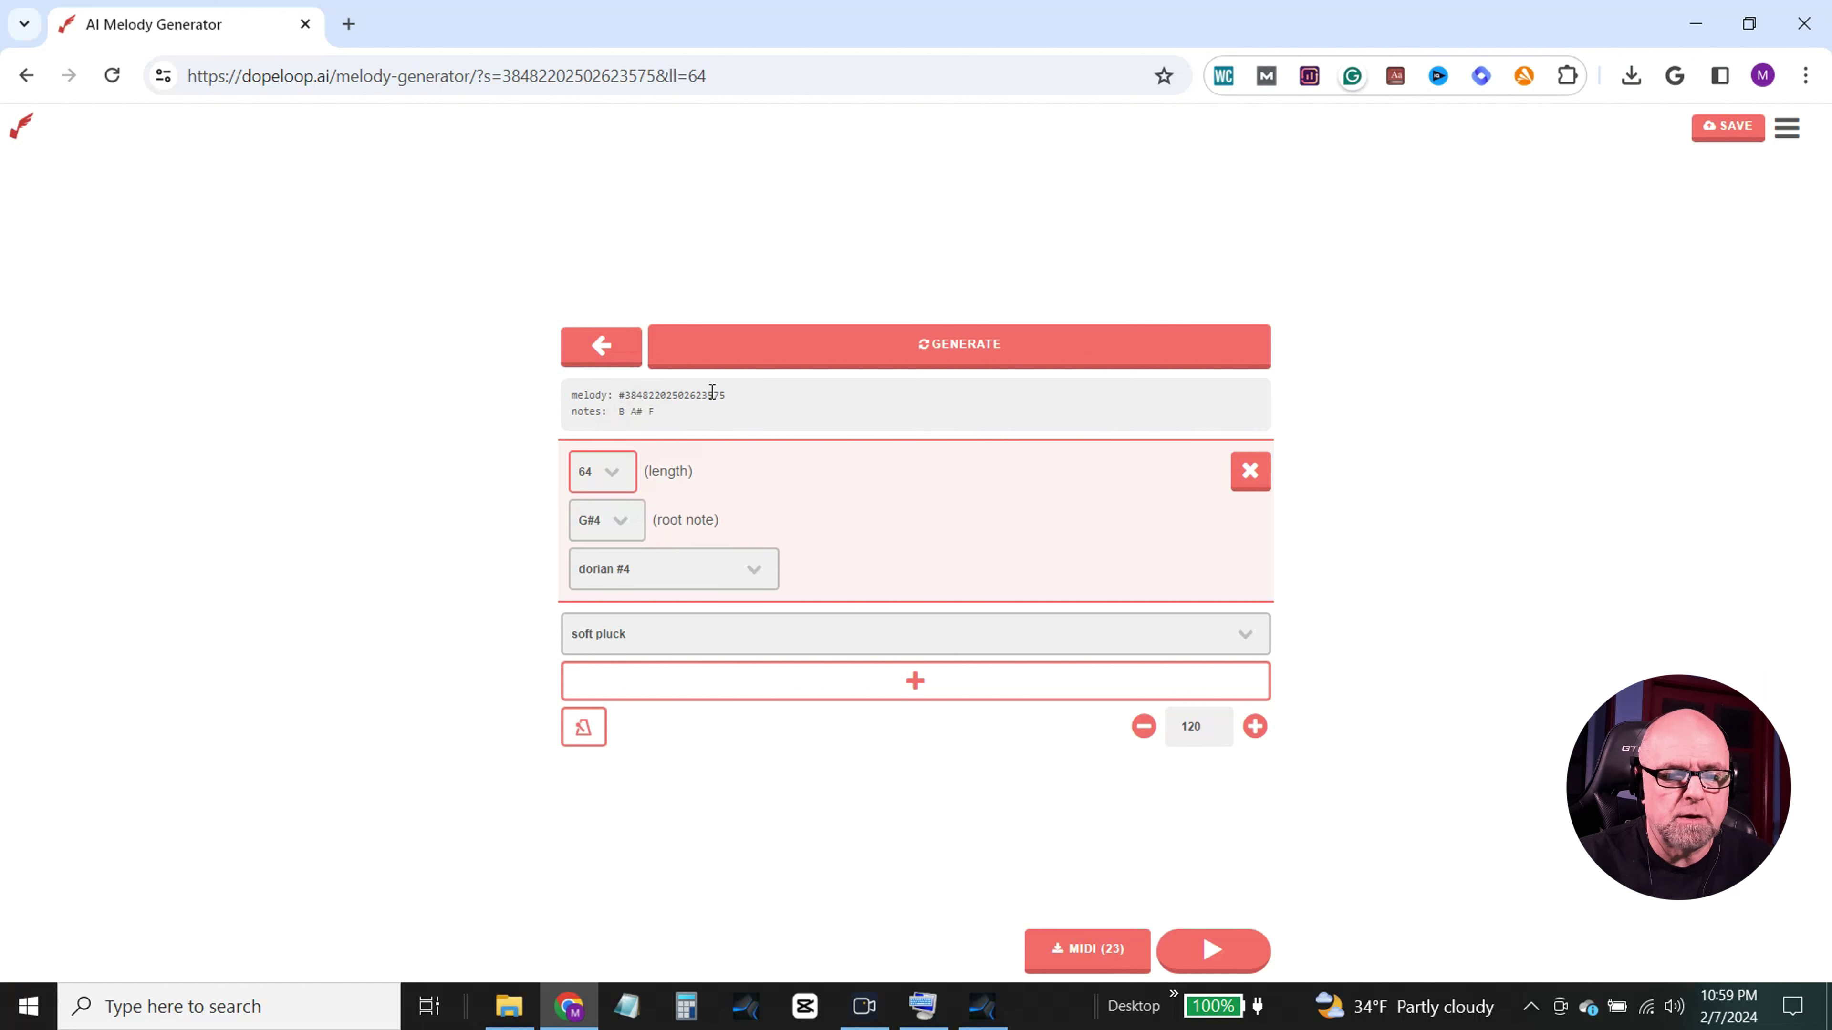
Step: Set the melody's root note to A2
click(625, 530)
scroll(631, 575, up, 5)
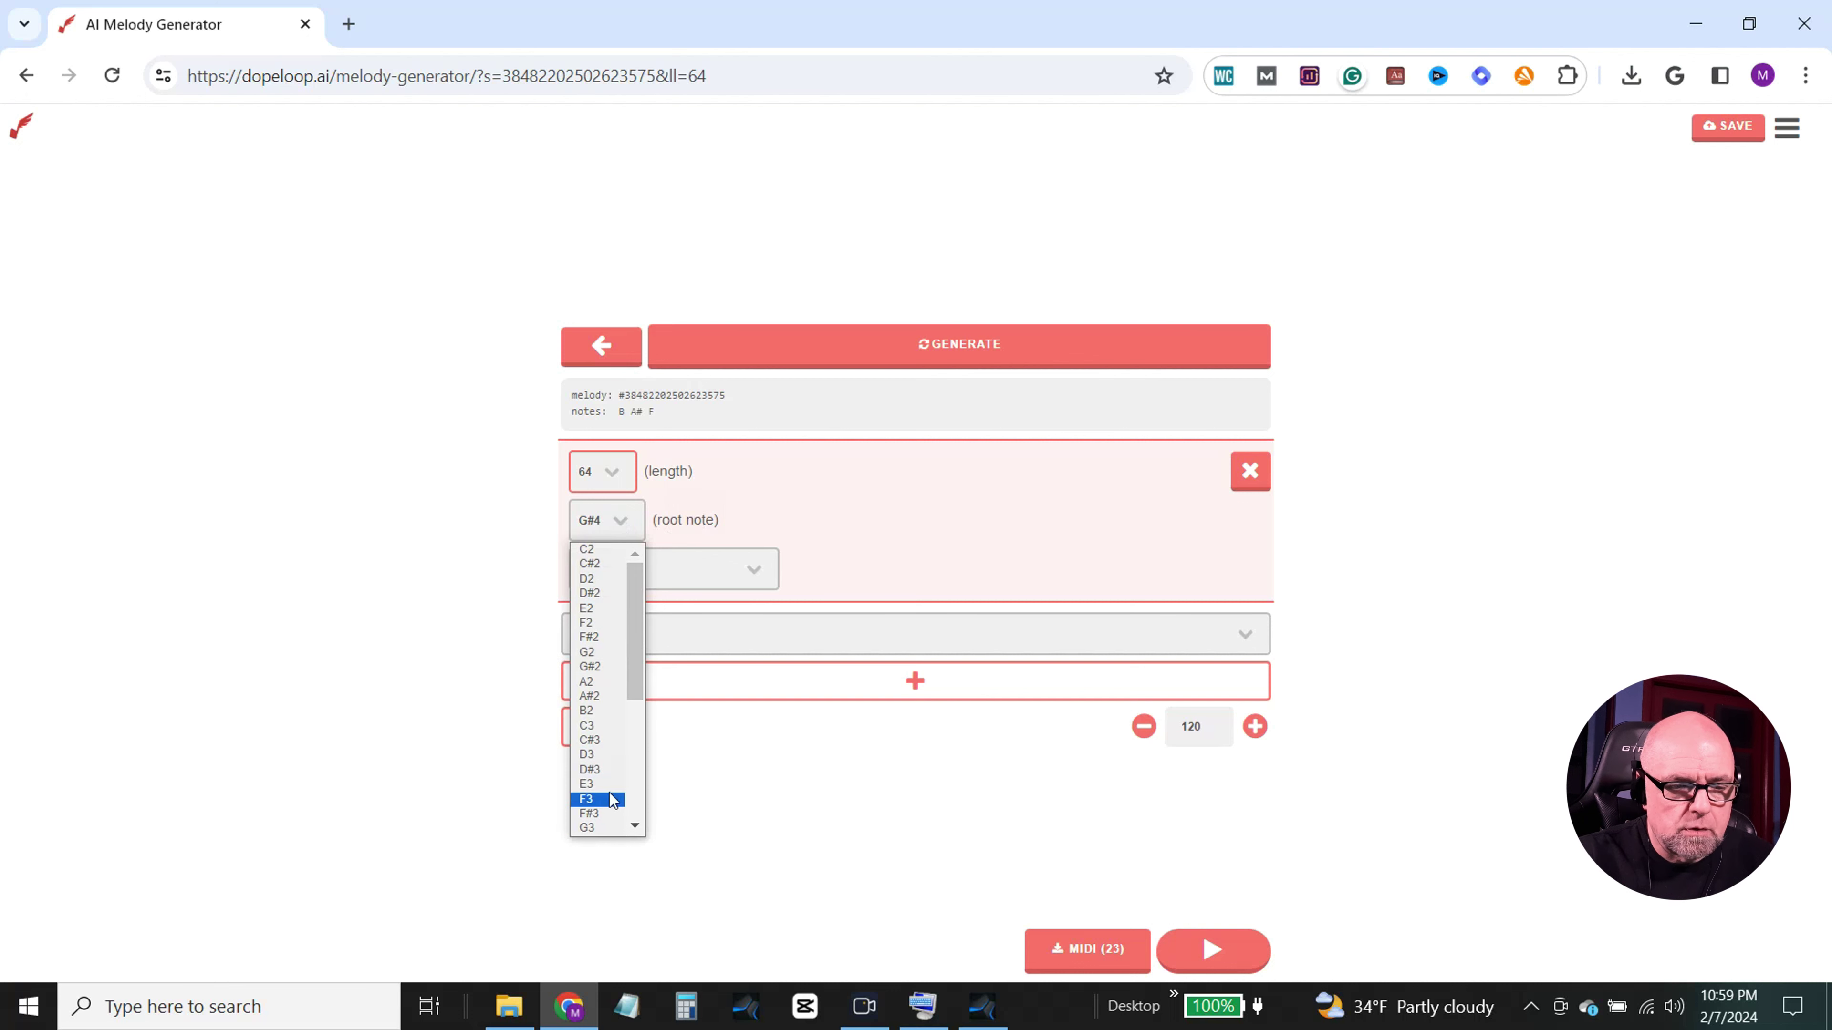
click(638, 782)
drag(638, 780, 649, 641)
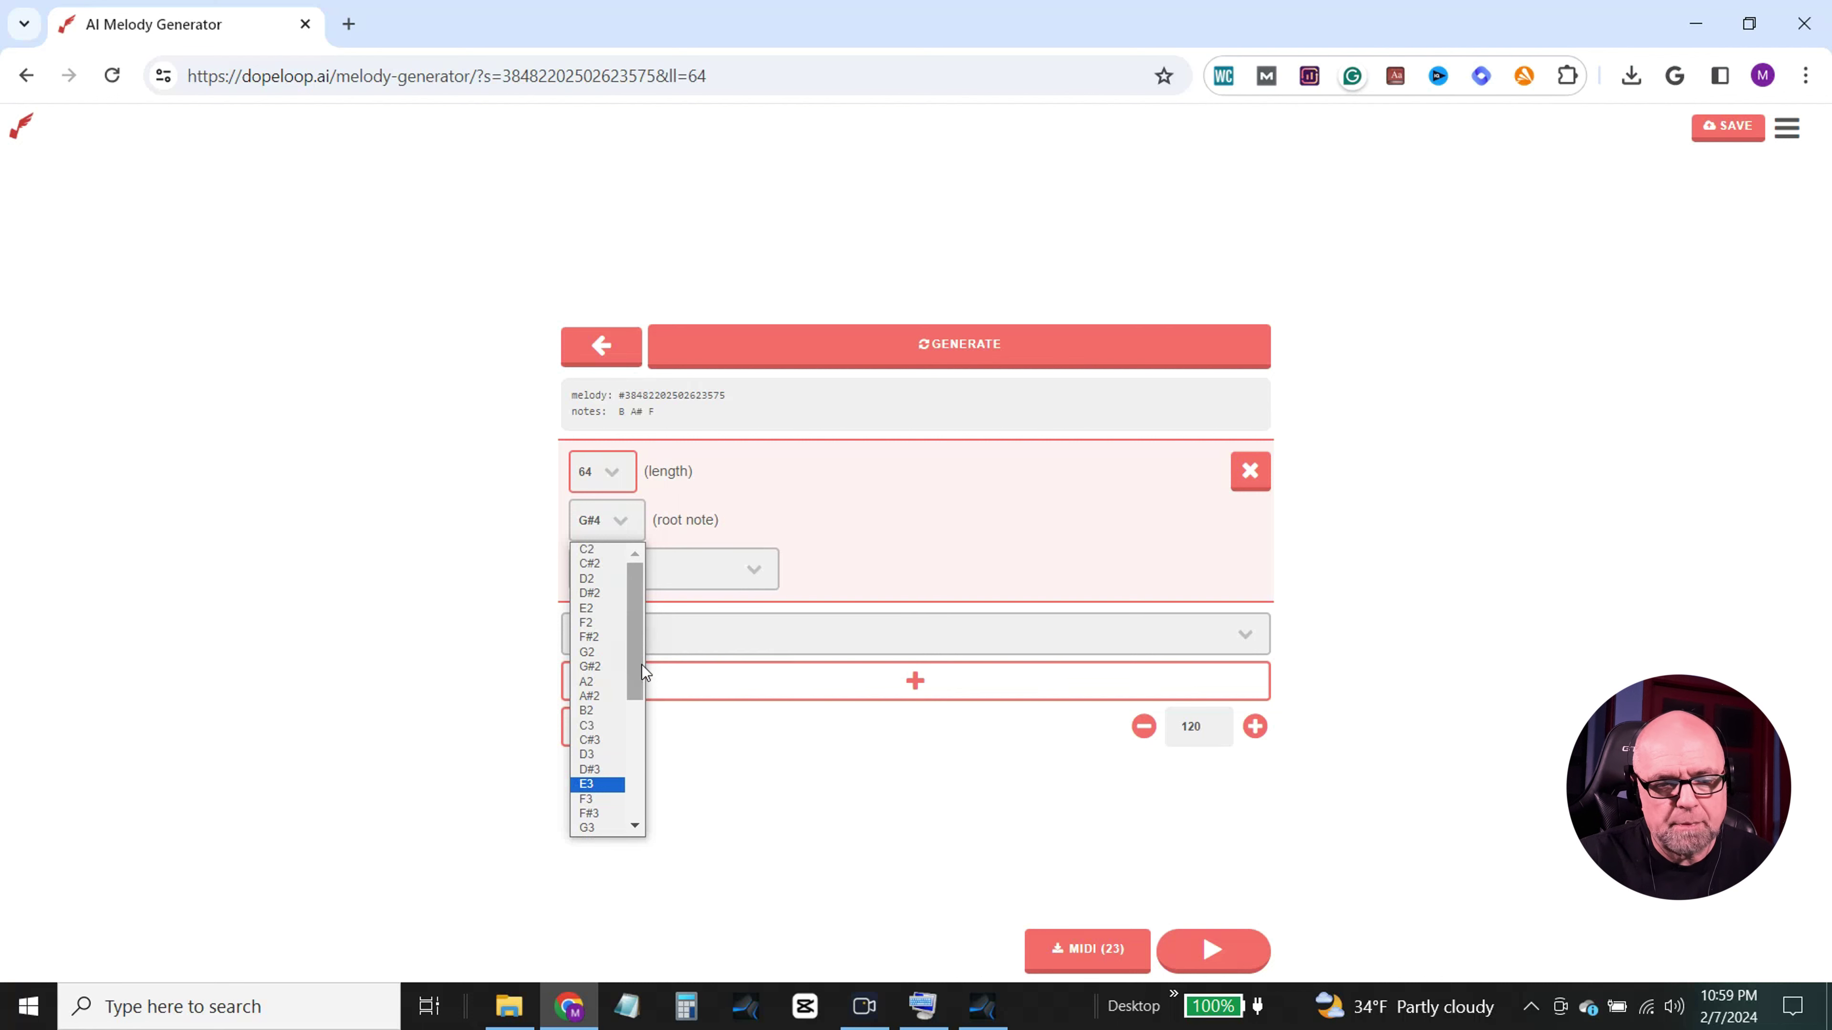
click(594, 688)
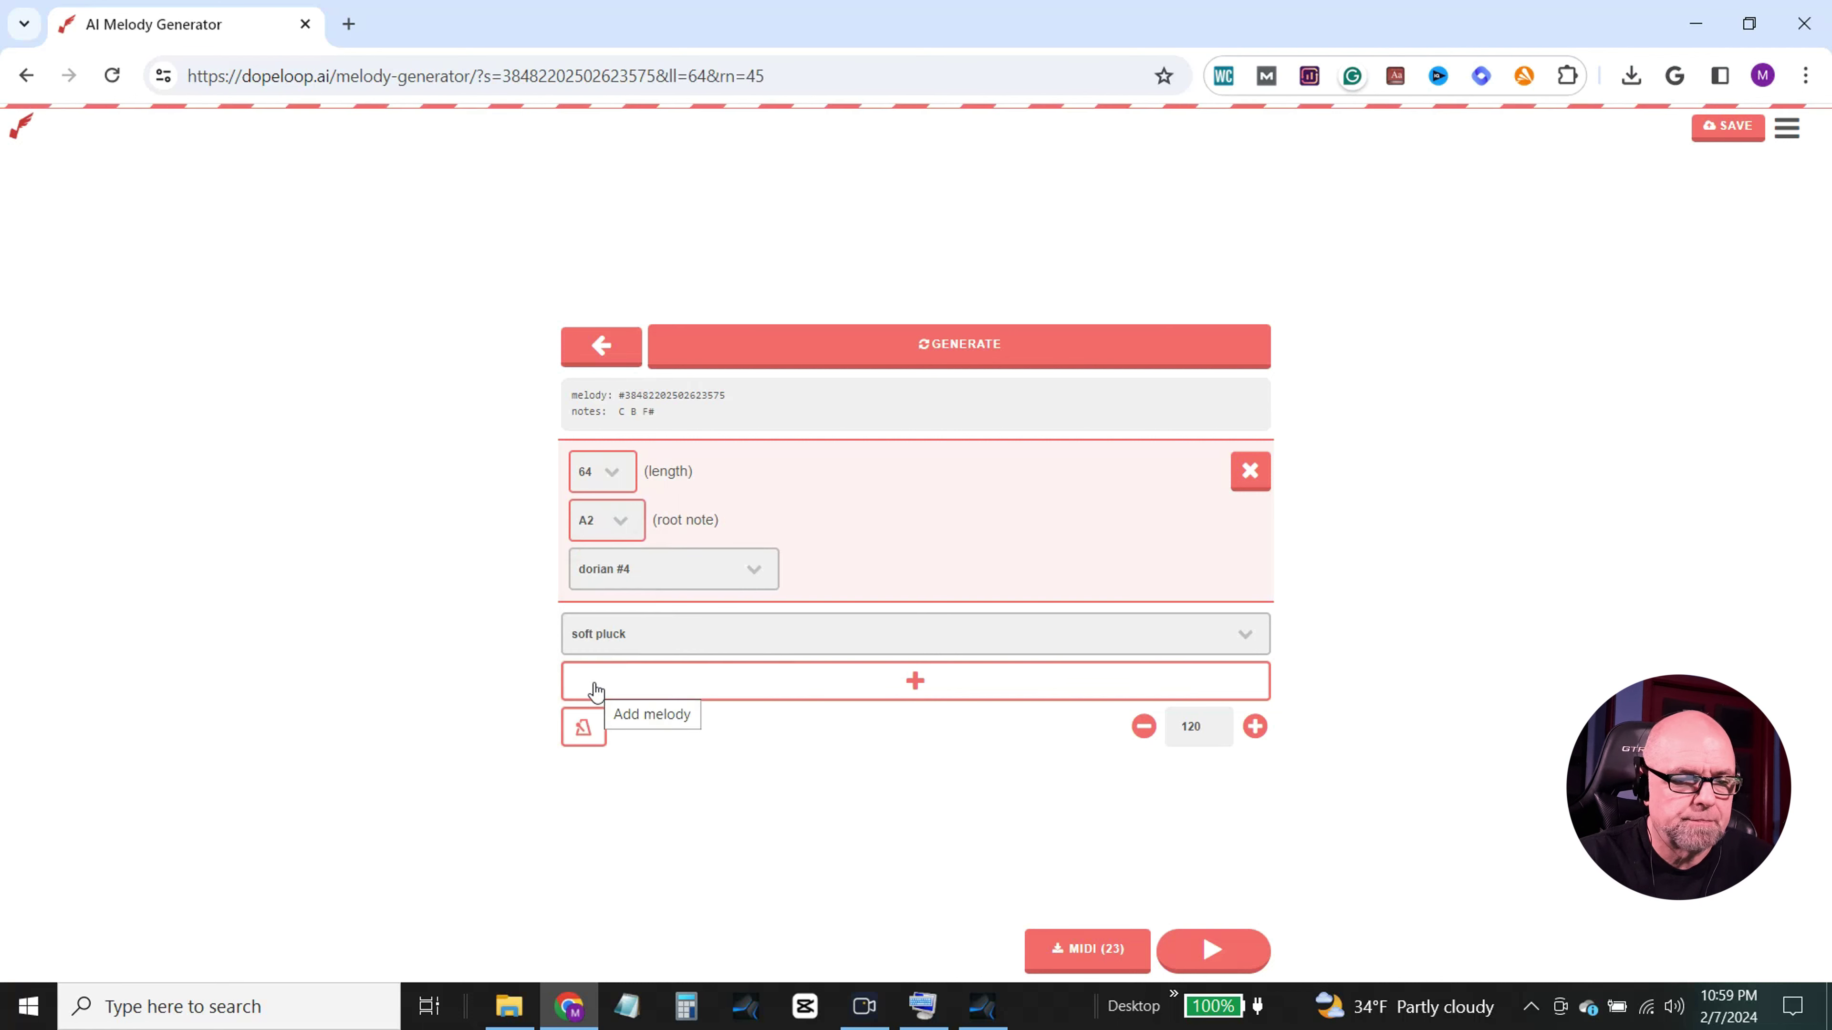
Step: Look through the available scales and set the melody's scale to minor pentatonic
click(753, 572)
scroll(774, 647, up, 10)
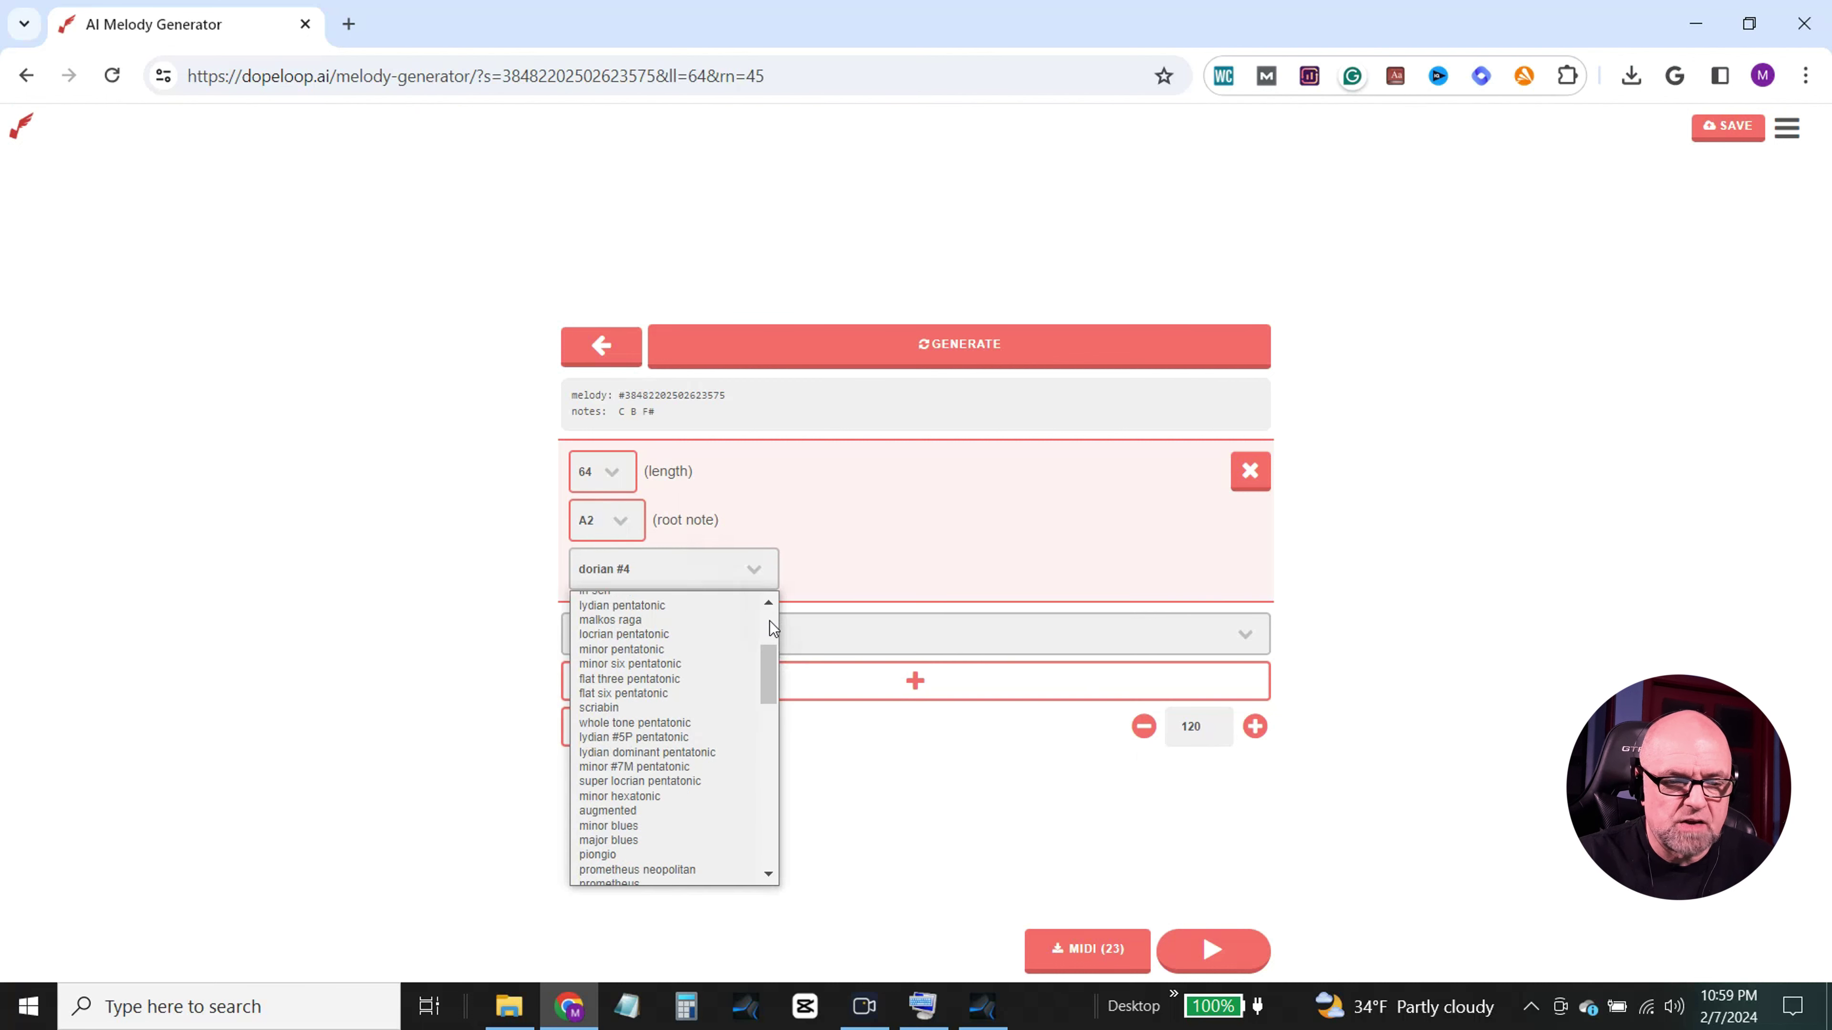
mouse_move(771, 621)
mouse_down()
mouse_move(773, 790)
mouse_move(777, 638)
mouse_up()
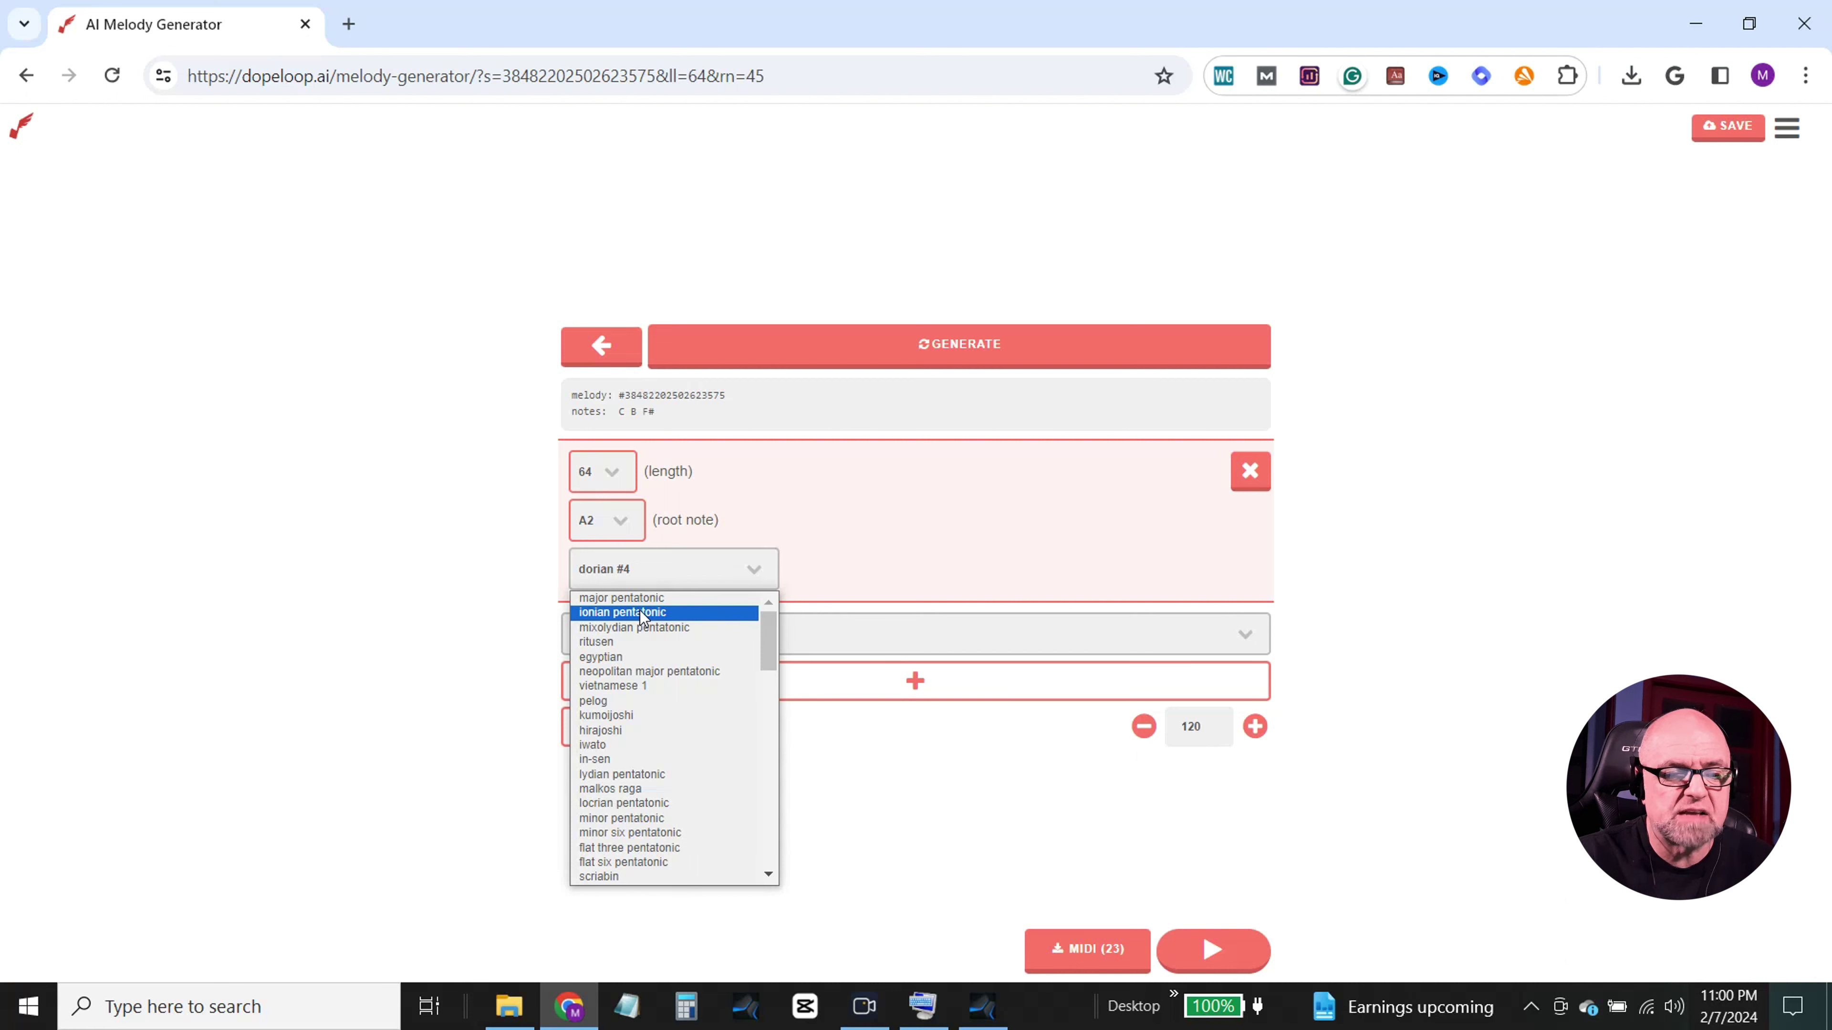
click(769, 812)
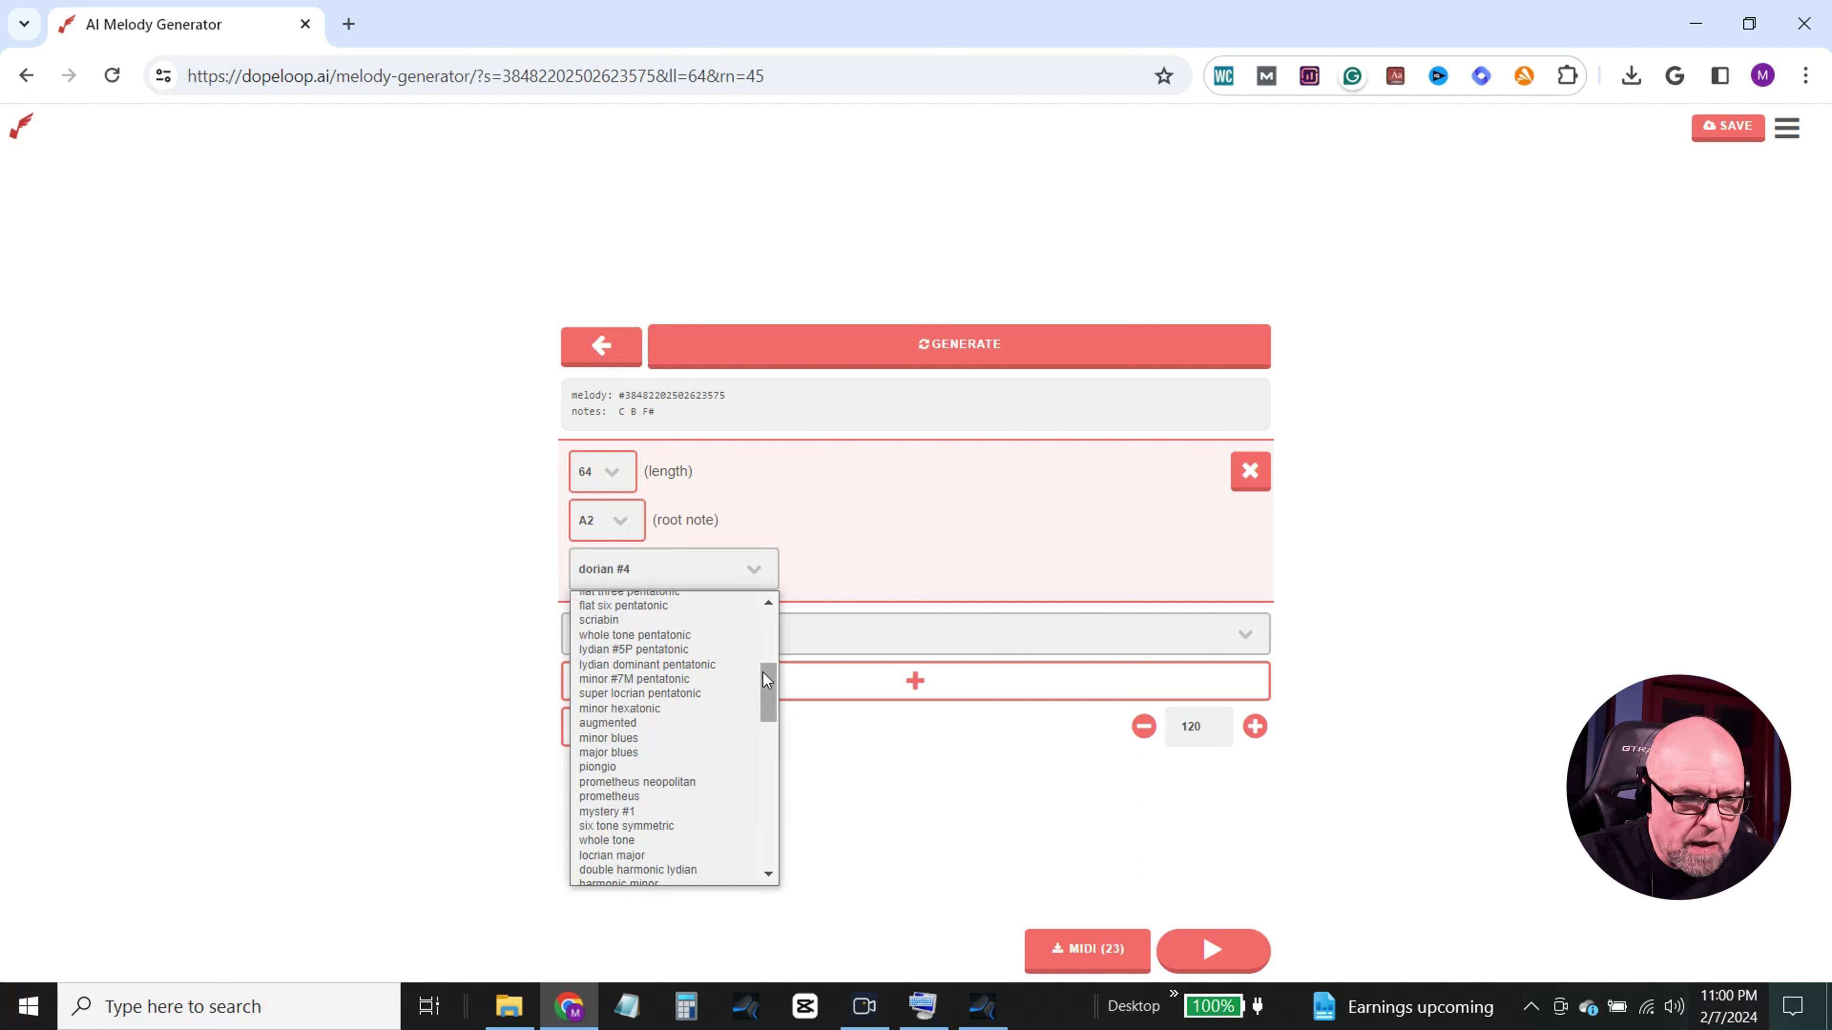
drag(766, 678, 771, 829)
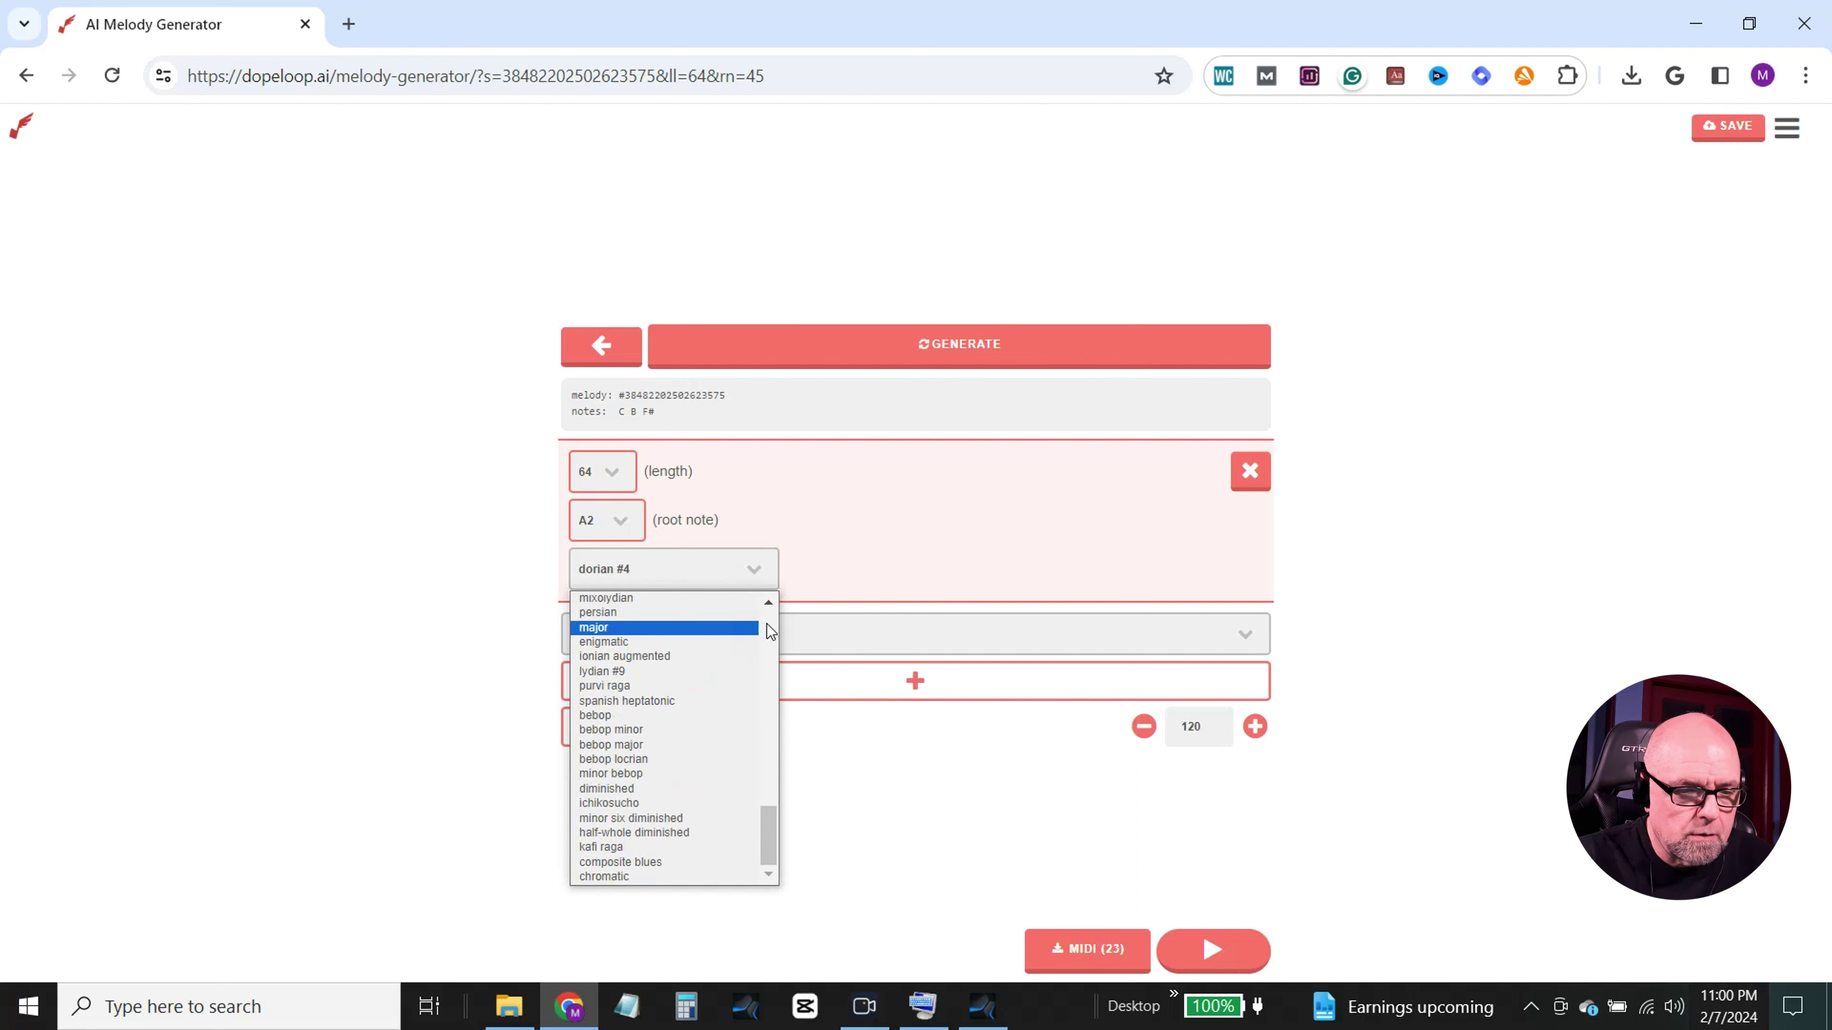
scroll(768, 624, up, 12)
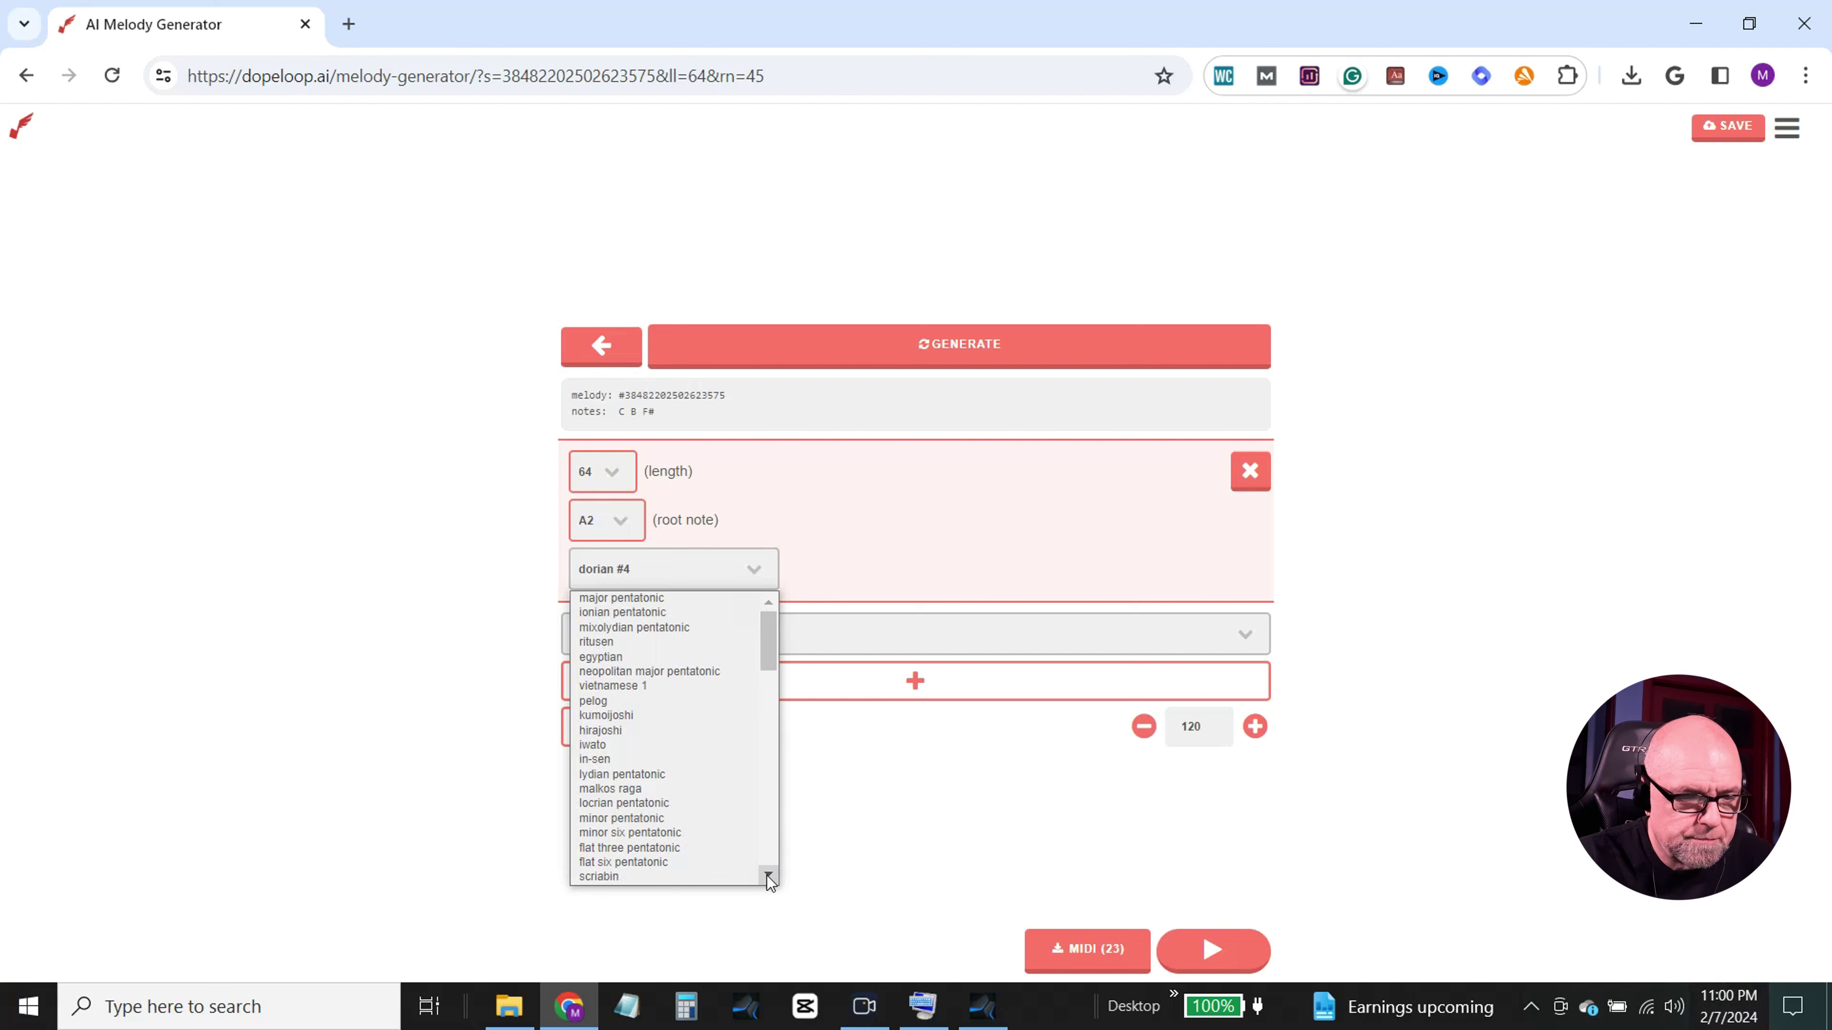
click(648, 818)
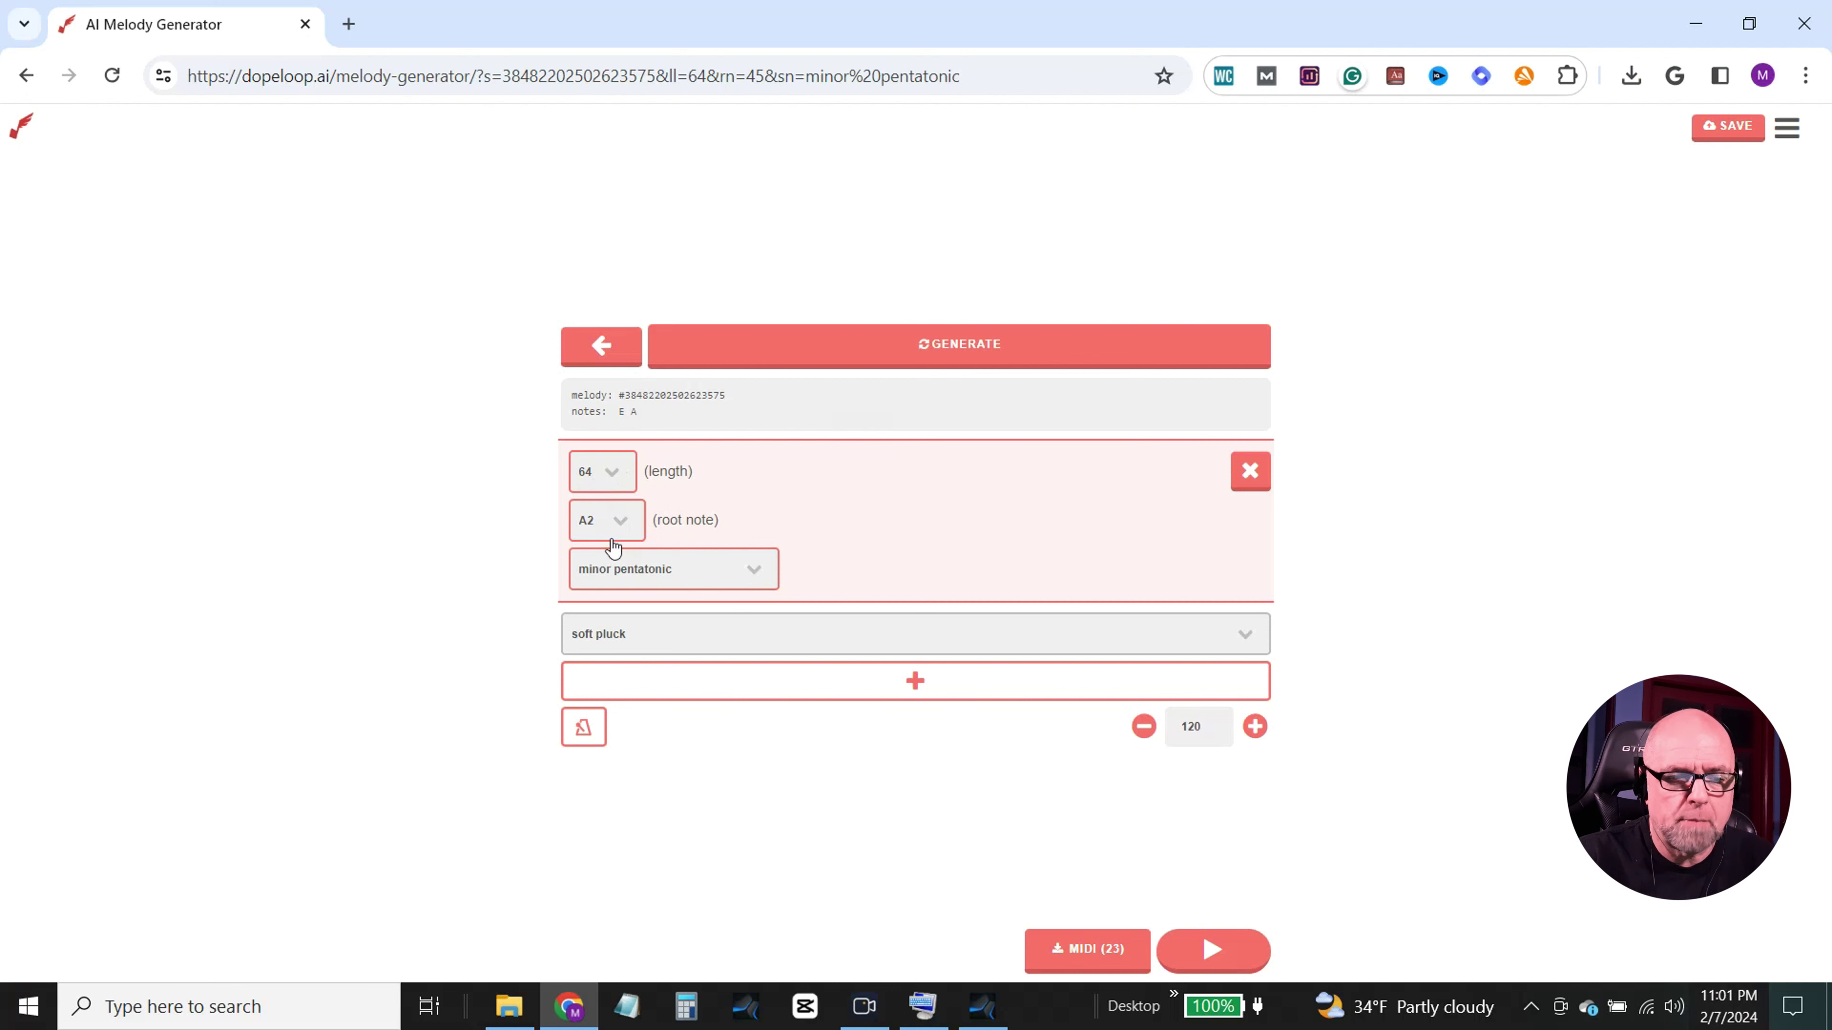
Step: Review the Free and Plus instrument sounds and keep soft pluck selected
click(1243, 639)
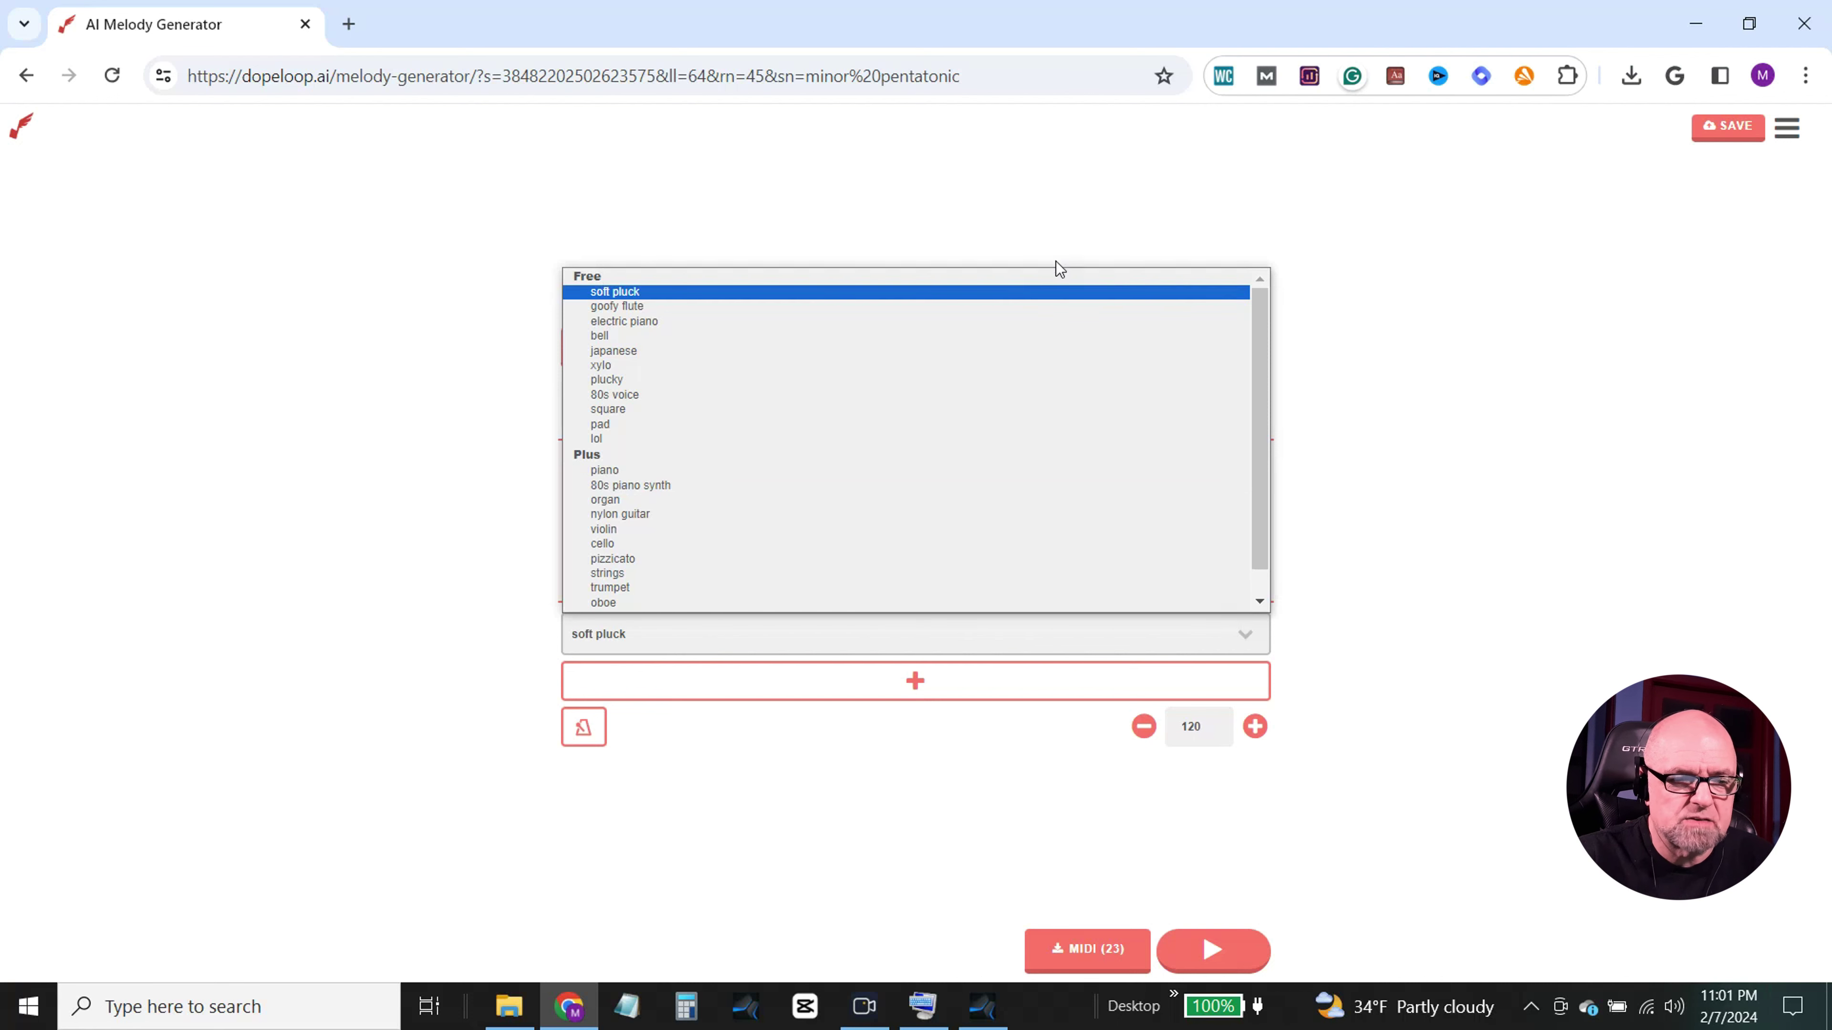
click(1056, 291)
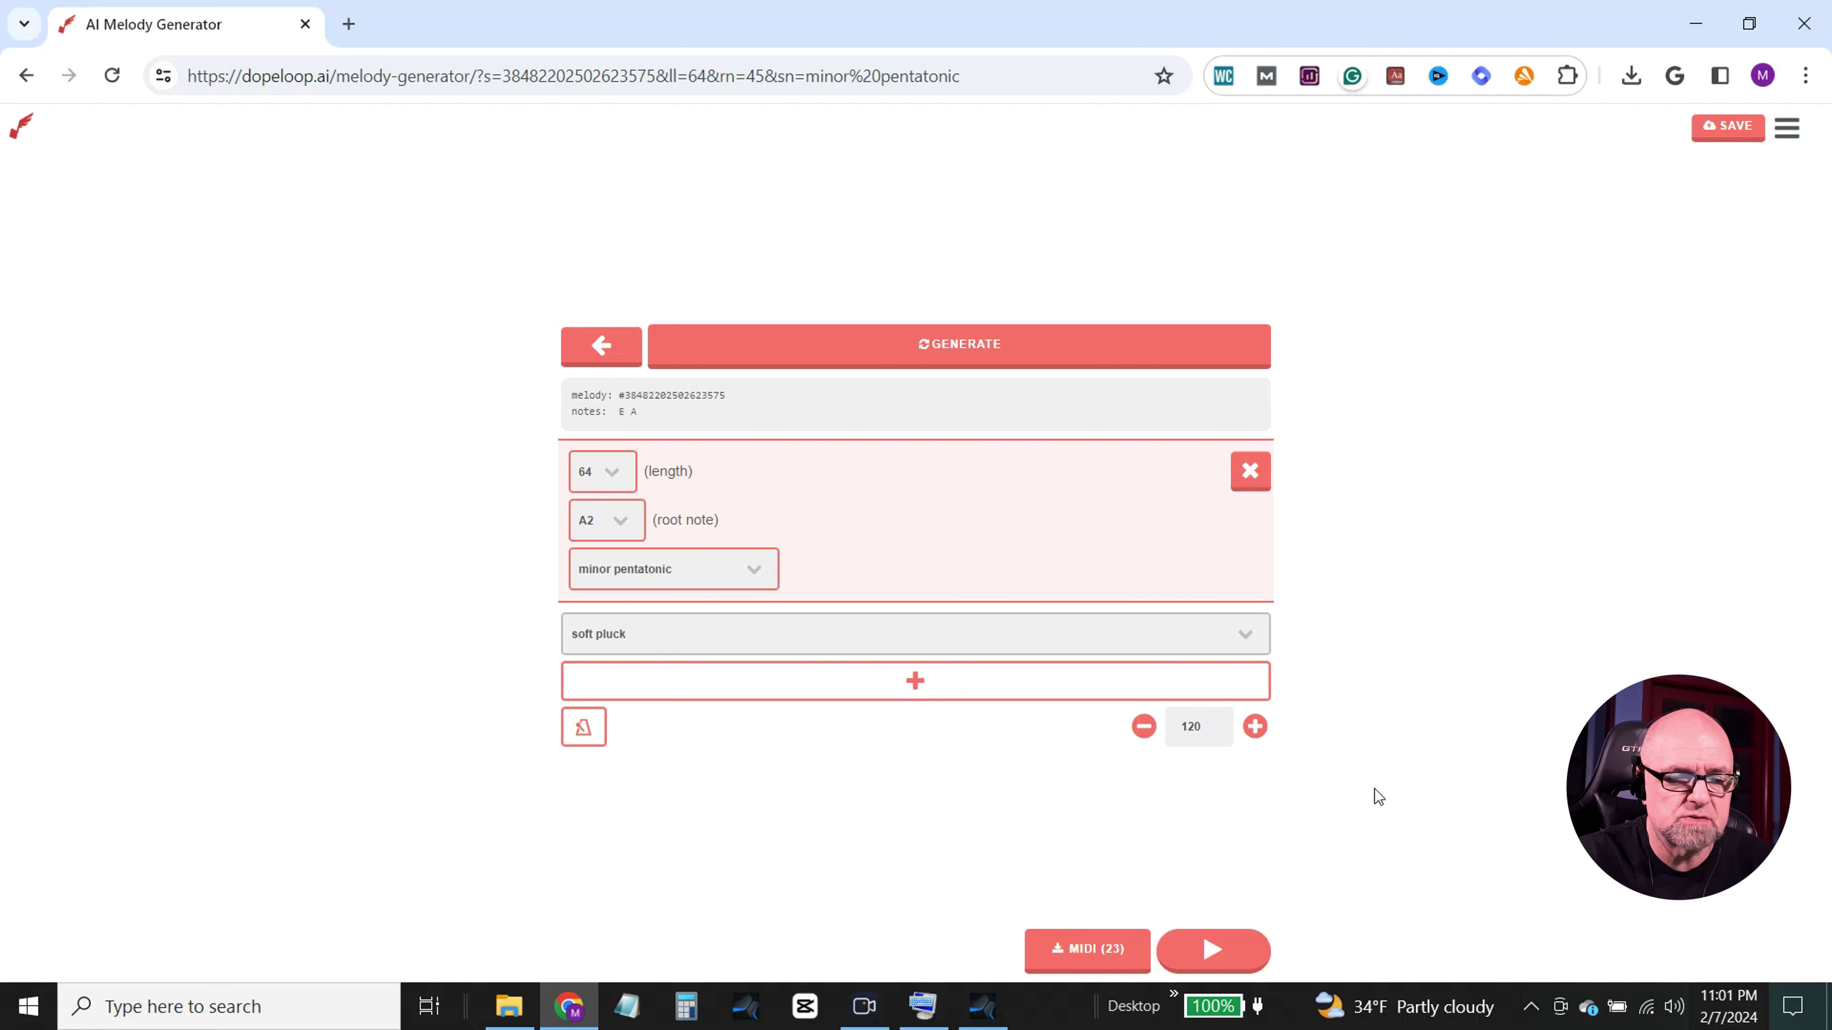
click(1243, 636)
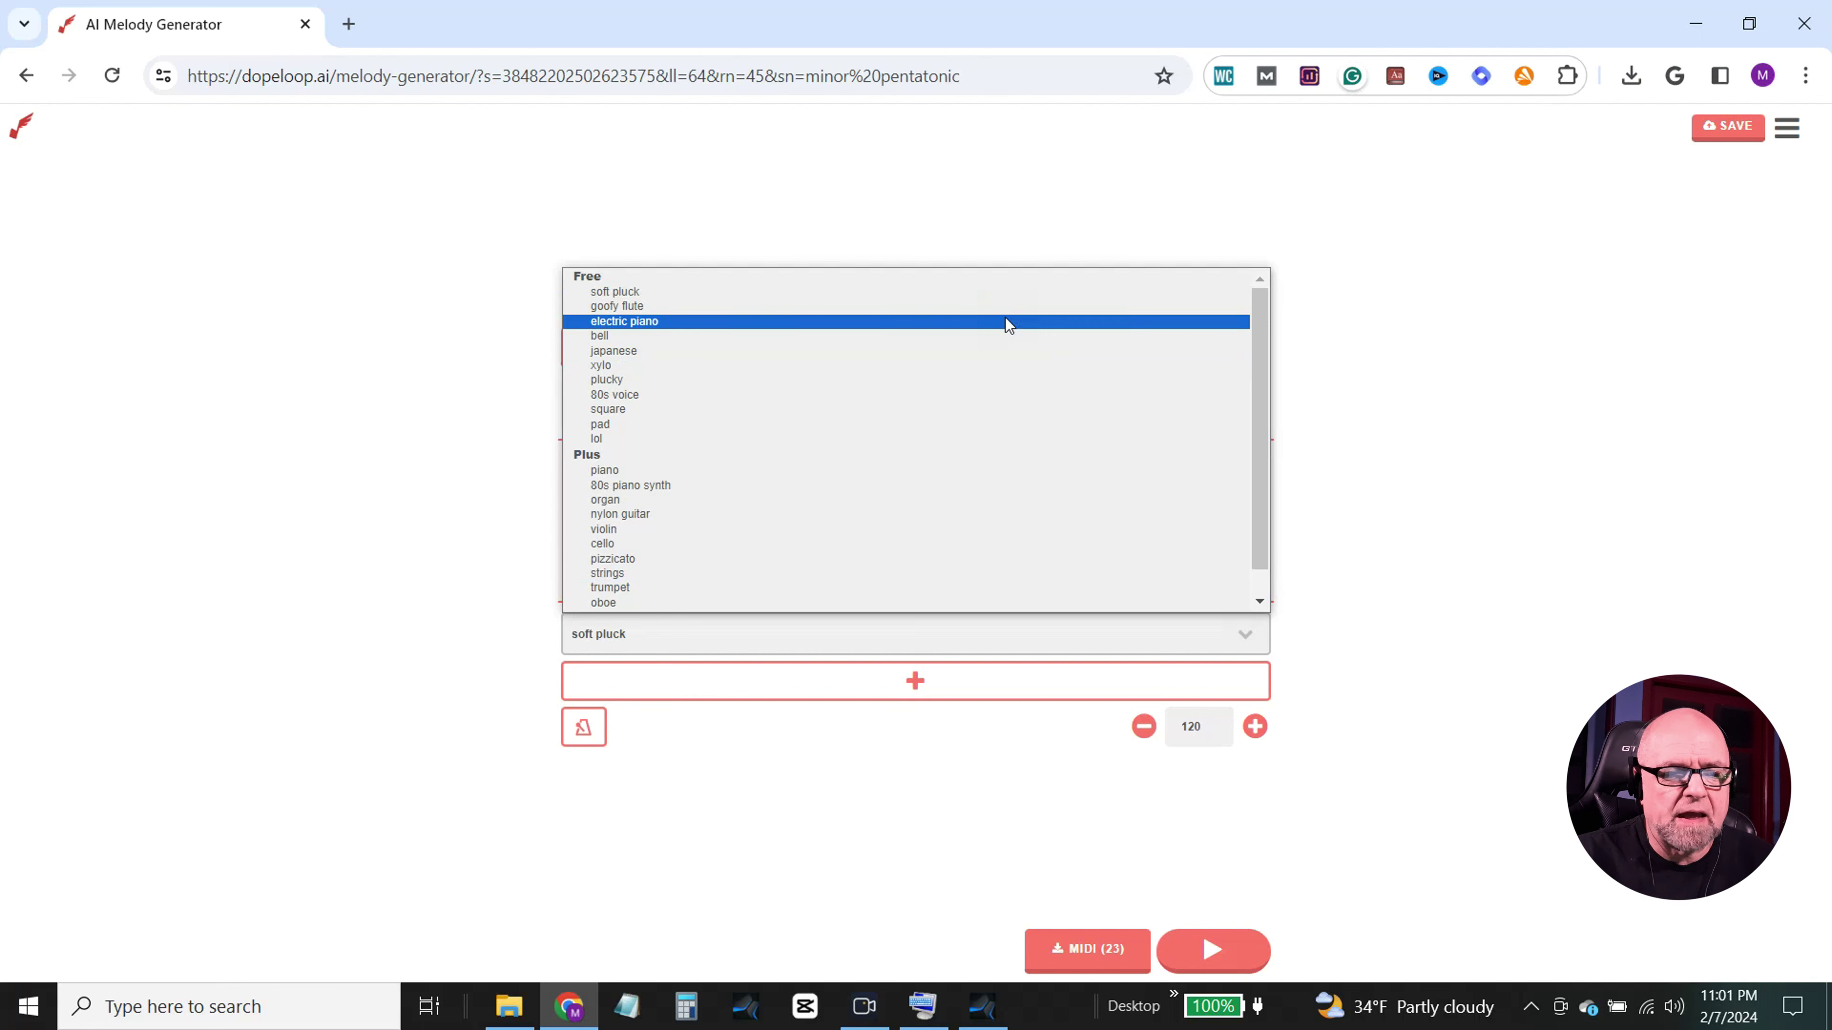
click(973, 291)
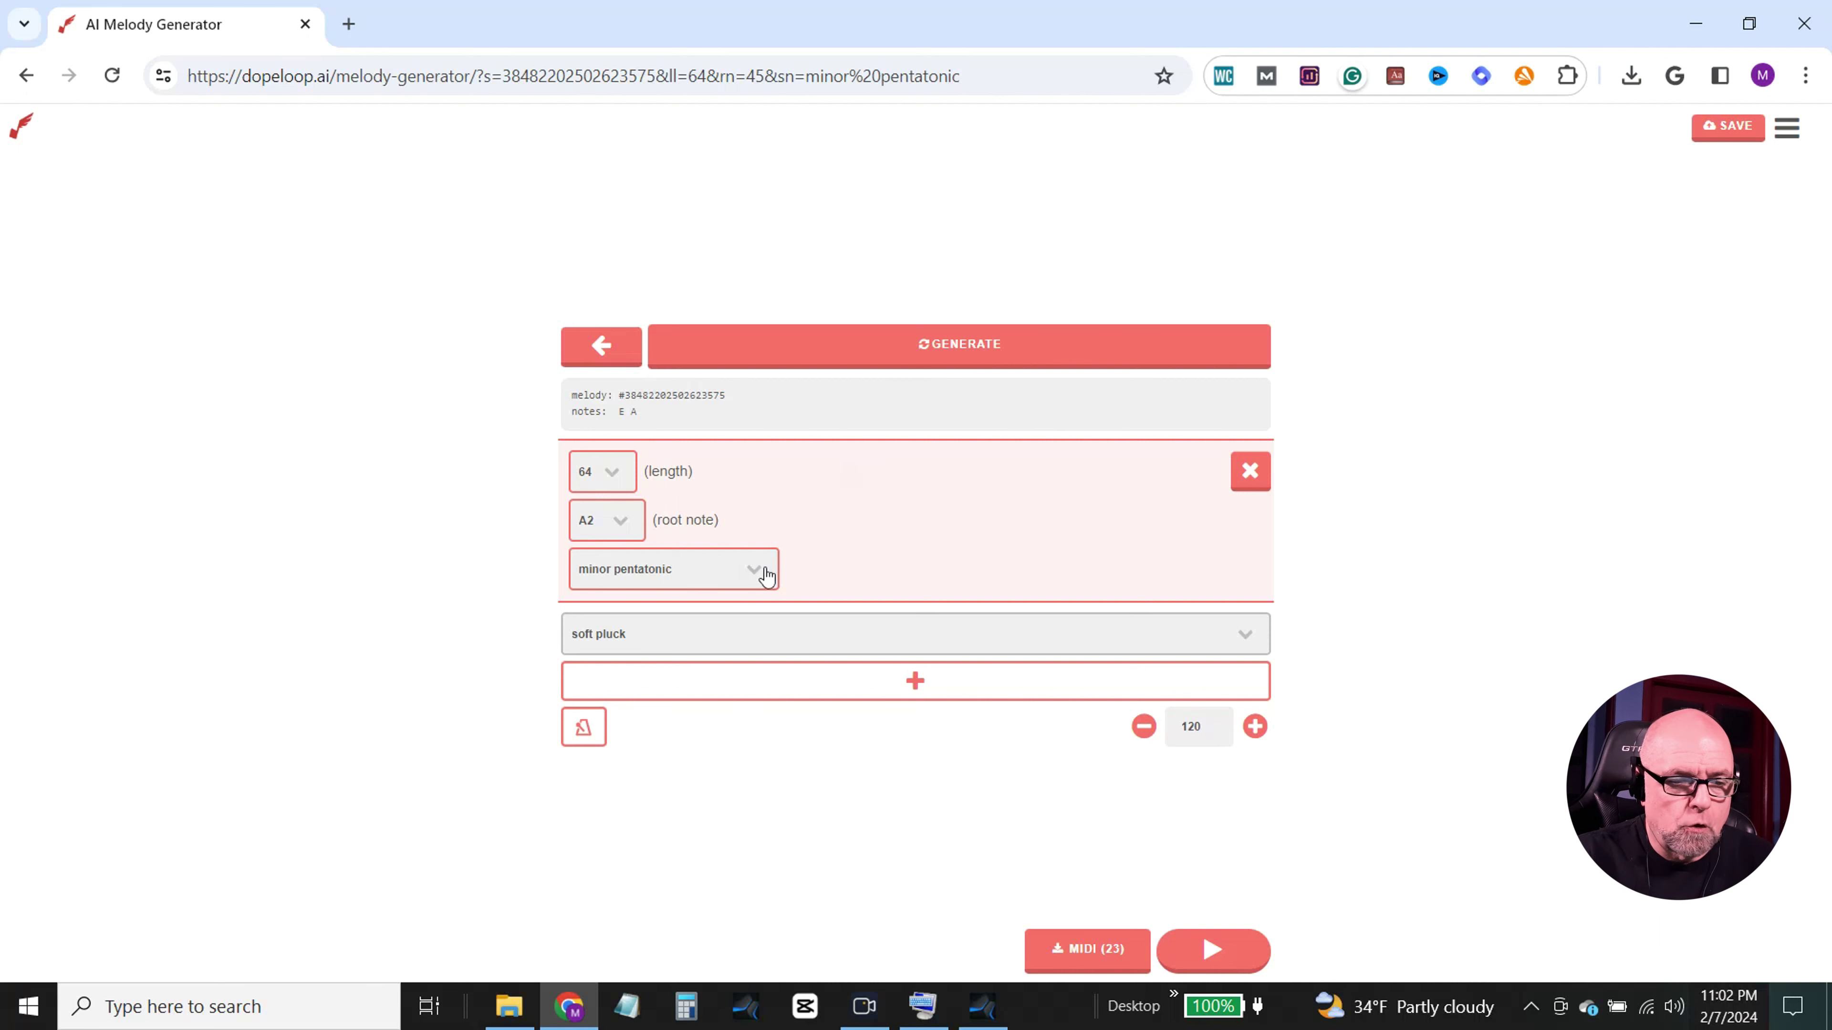
Step: Turn on the metronome, try raising and lowering the tempo, and set it to 128 BPM
click(584, 729)
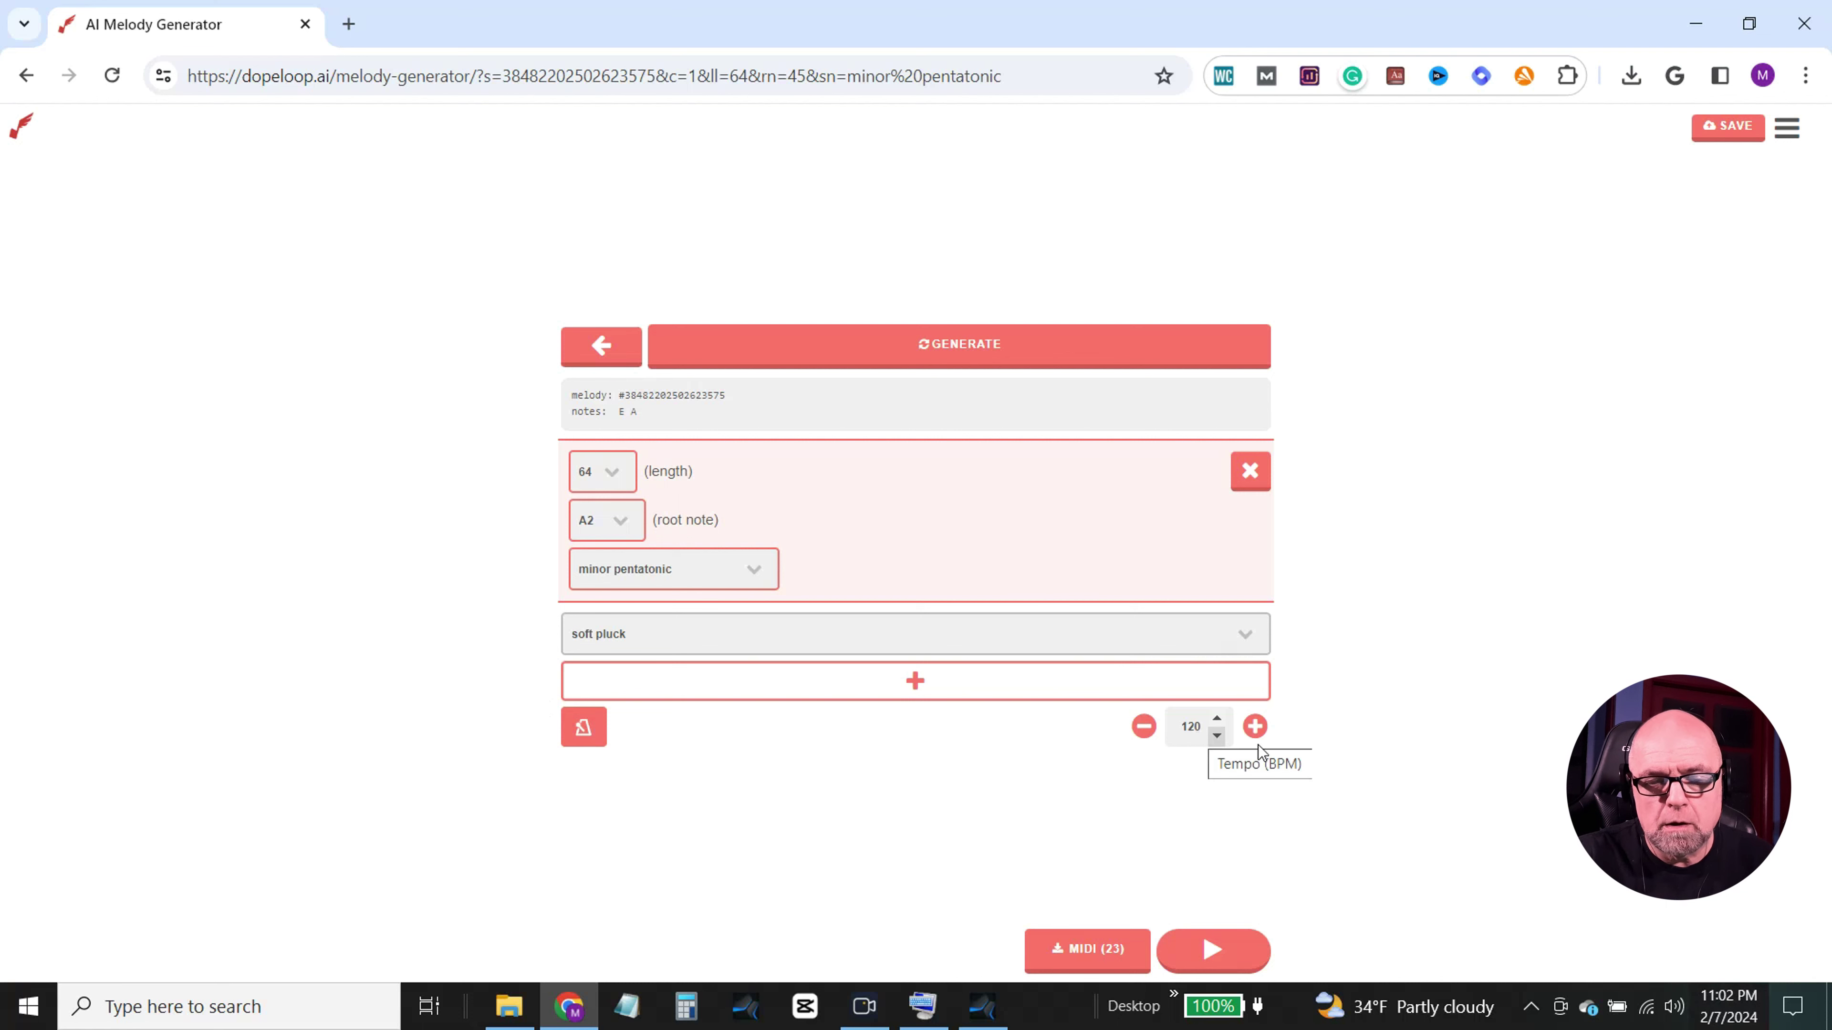
click(1255, 727)
click(1255, 726)
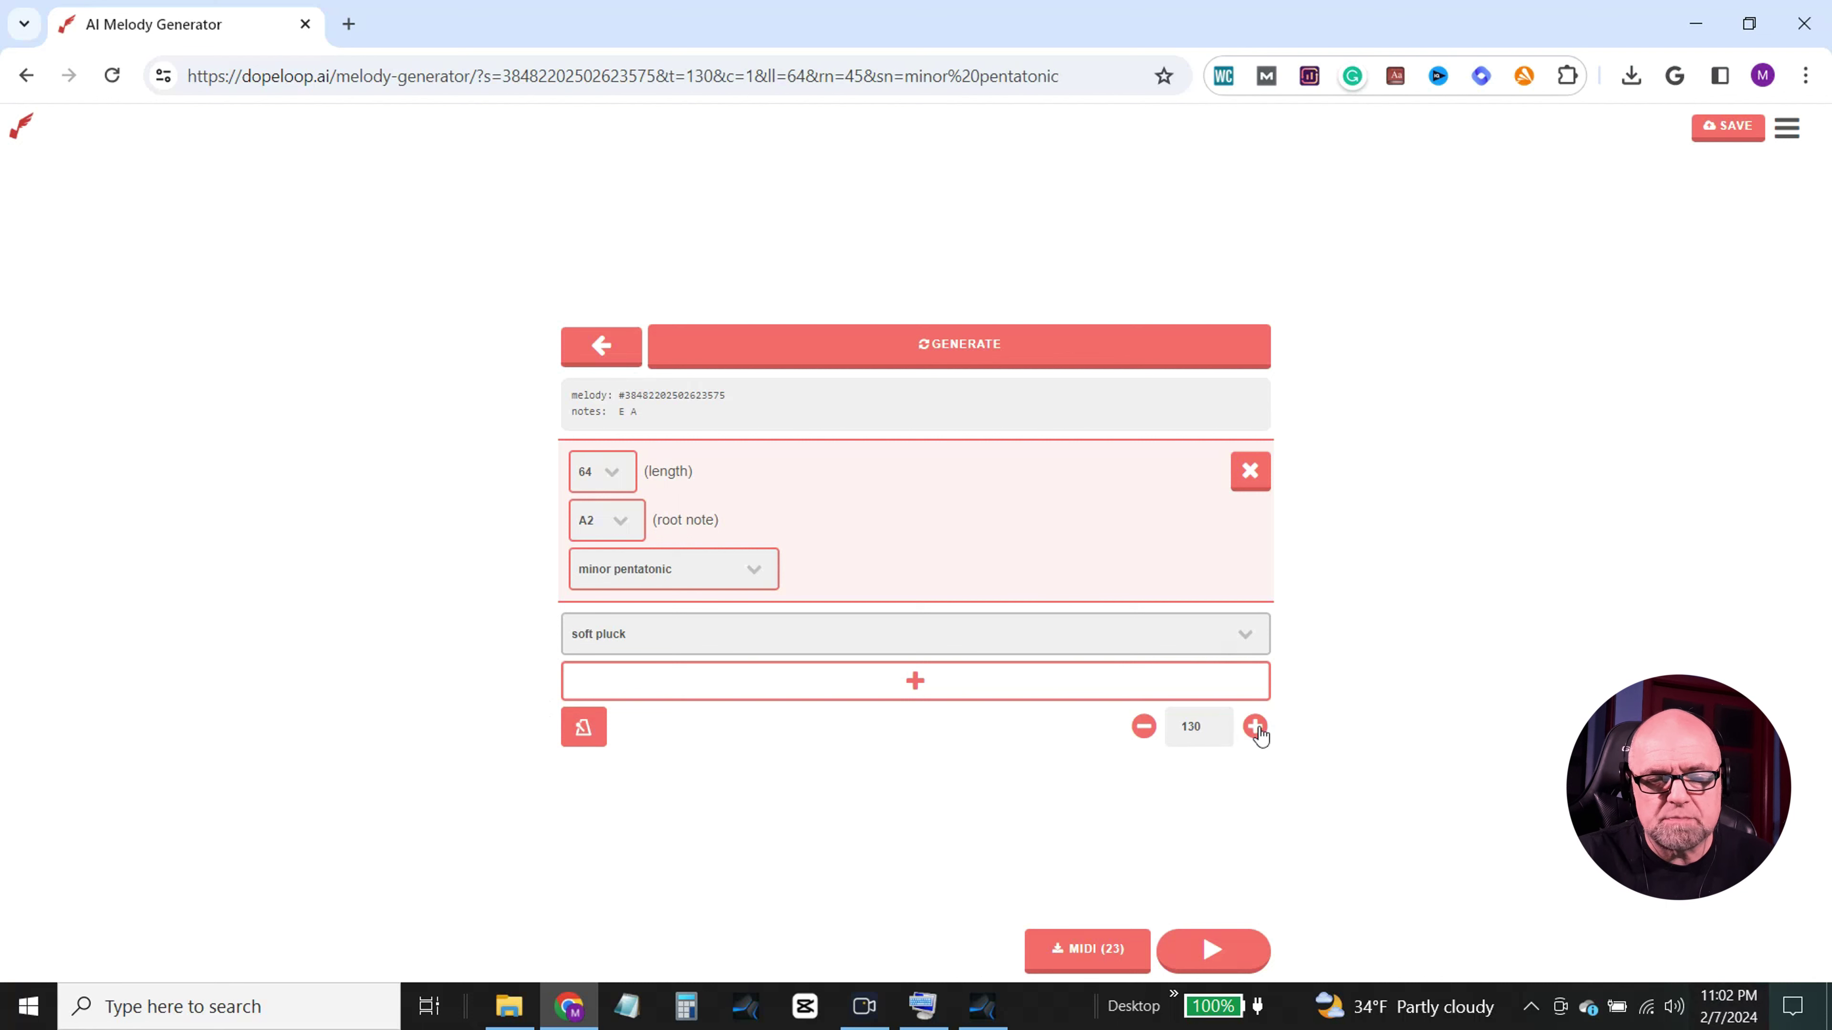
click(1147, 731)
click(1147, 730)
click(1144, 726)
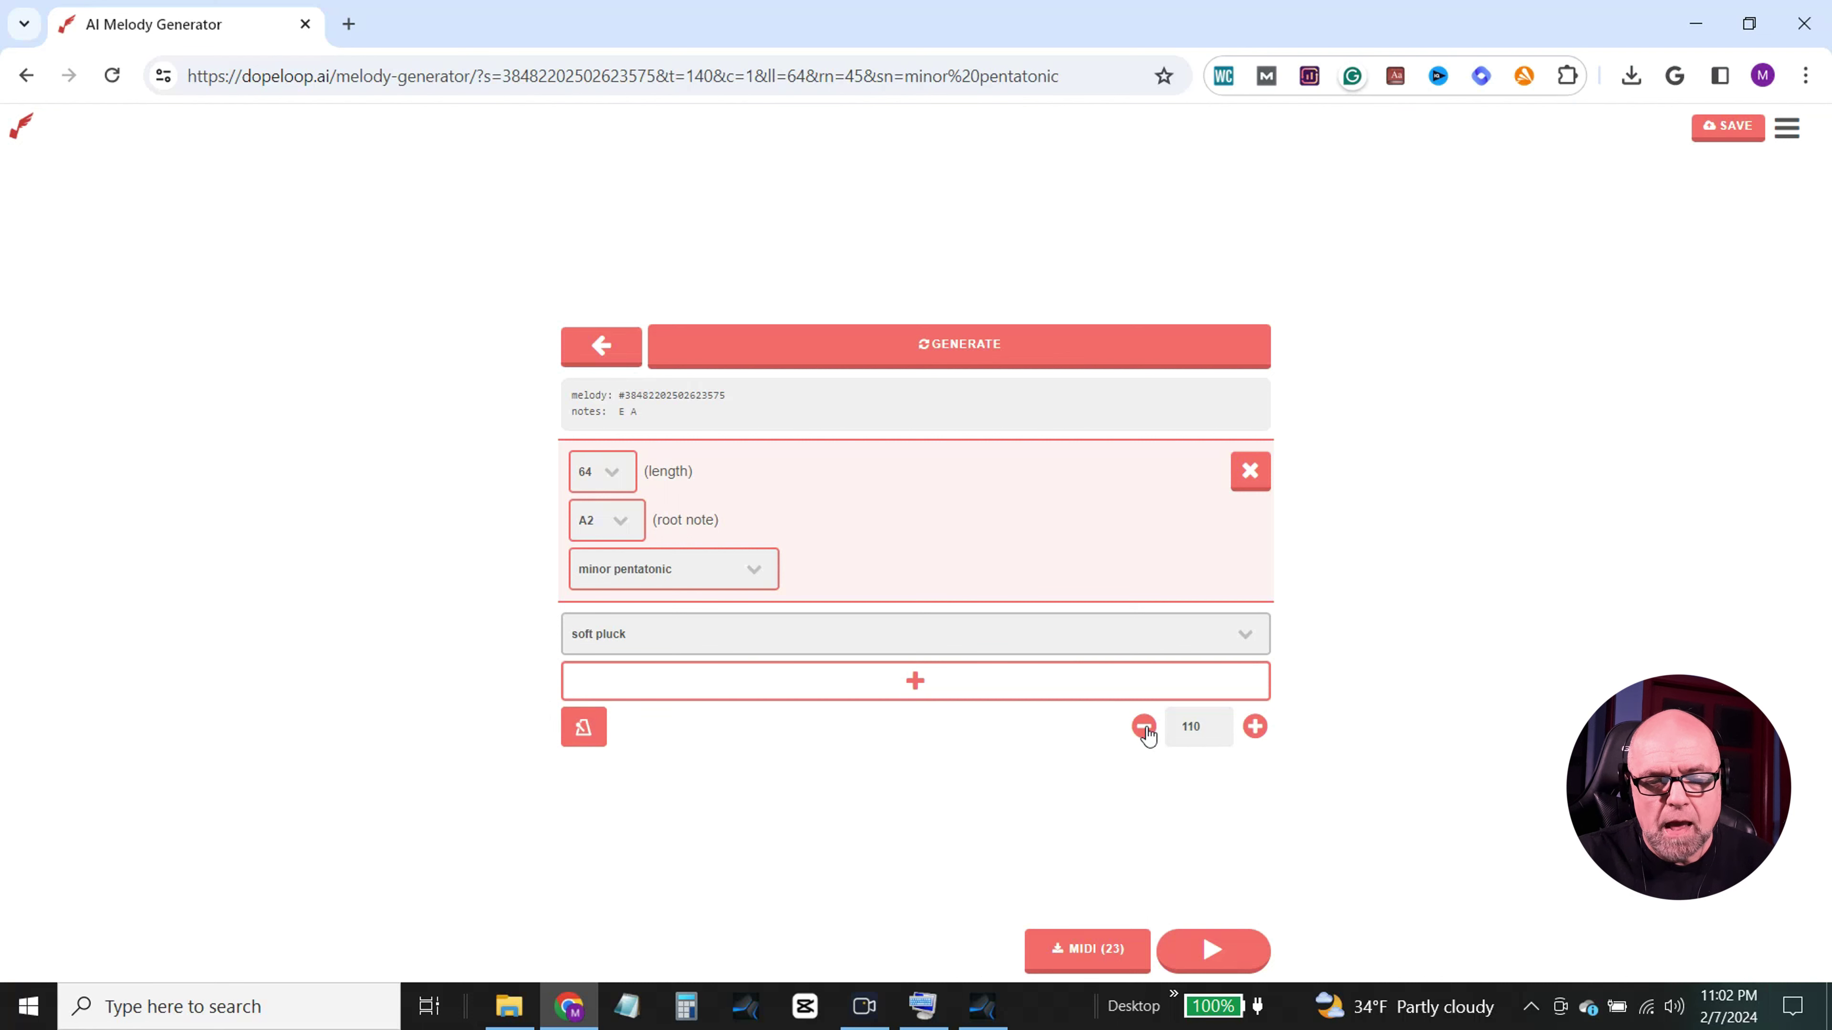
click(1255, 726)
click(1255, 726)
click(1256, 727)
click(1145, 727)
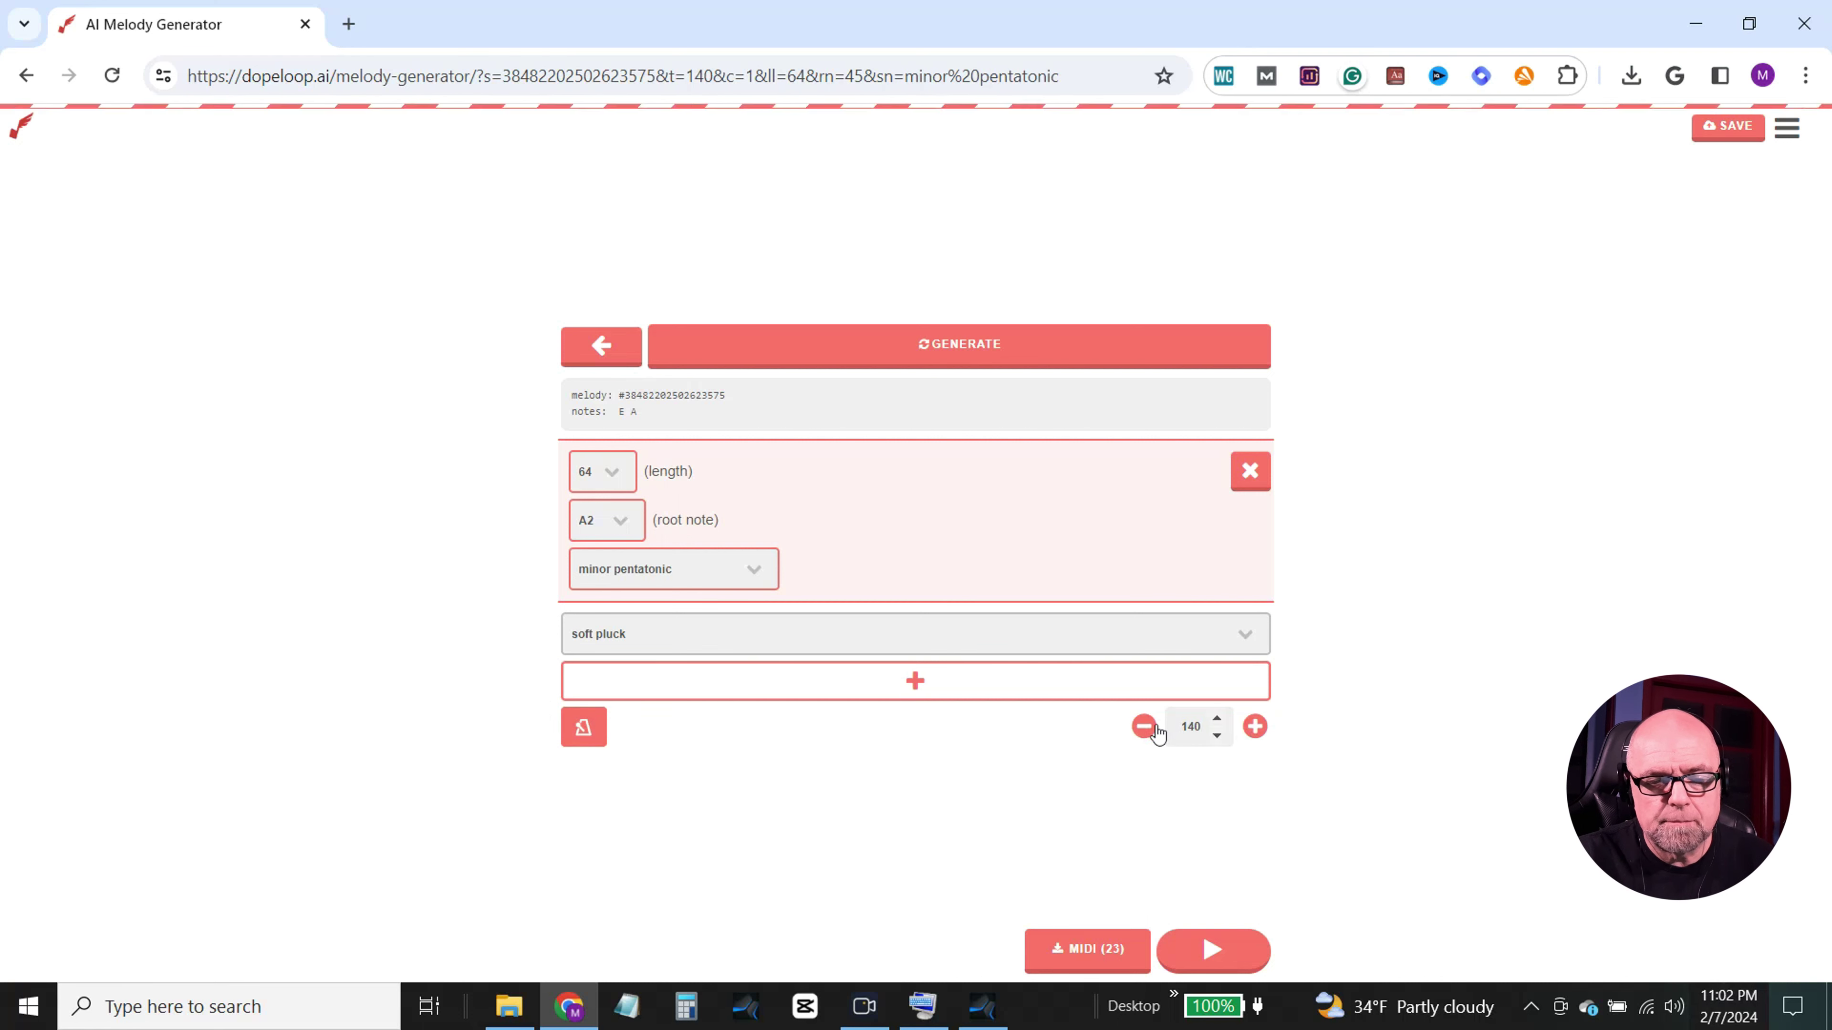
click(1217, 737)
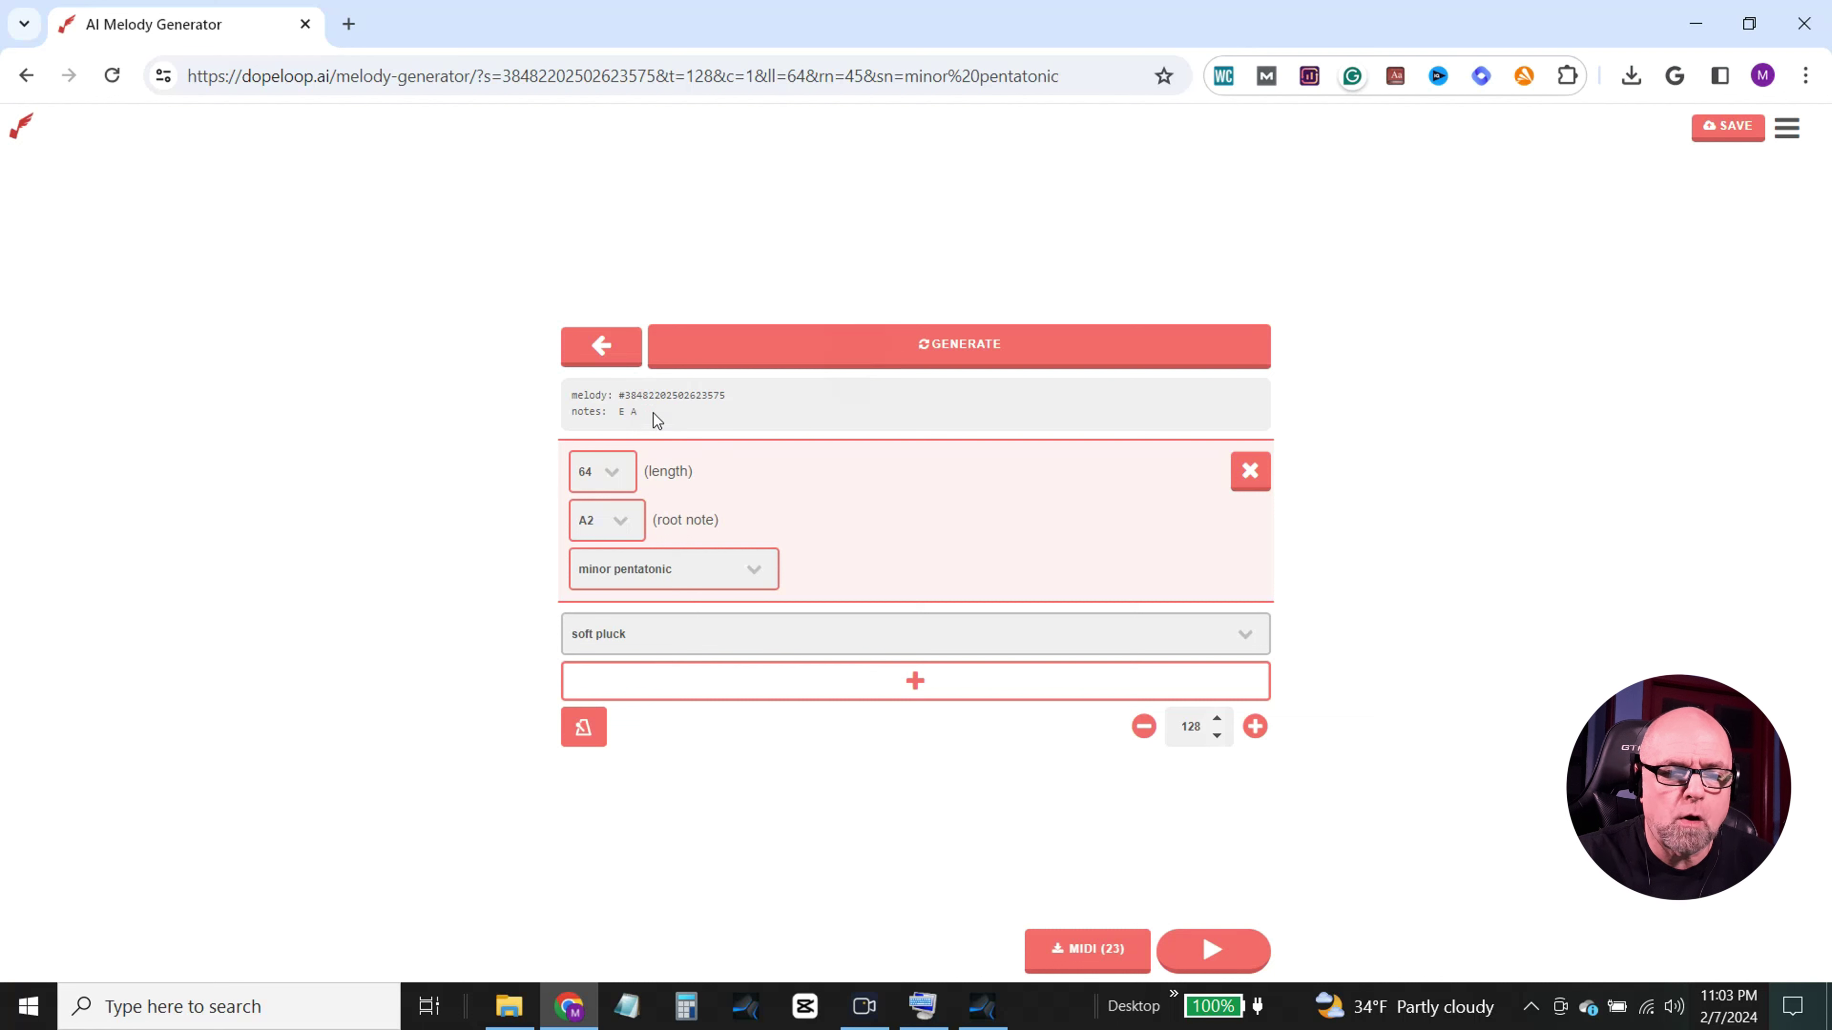
Step: Generate three new melodies in a row, play the last one, and stop its loop
click(964, 352)
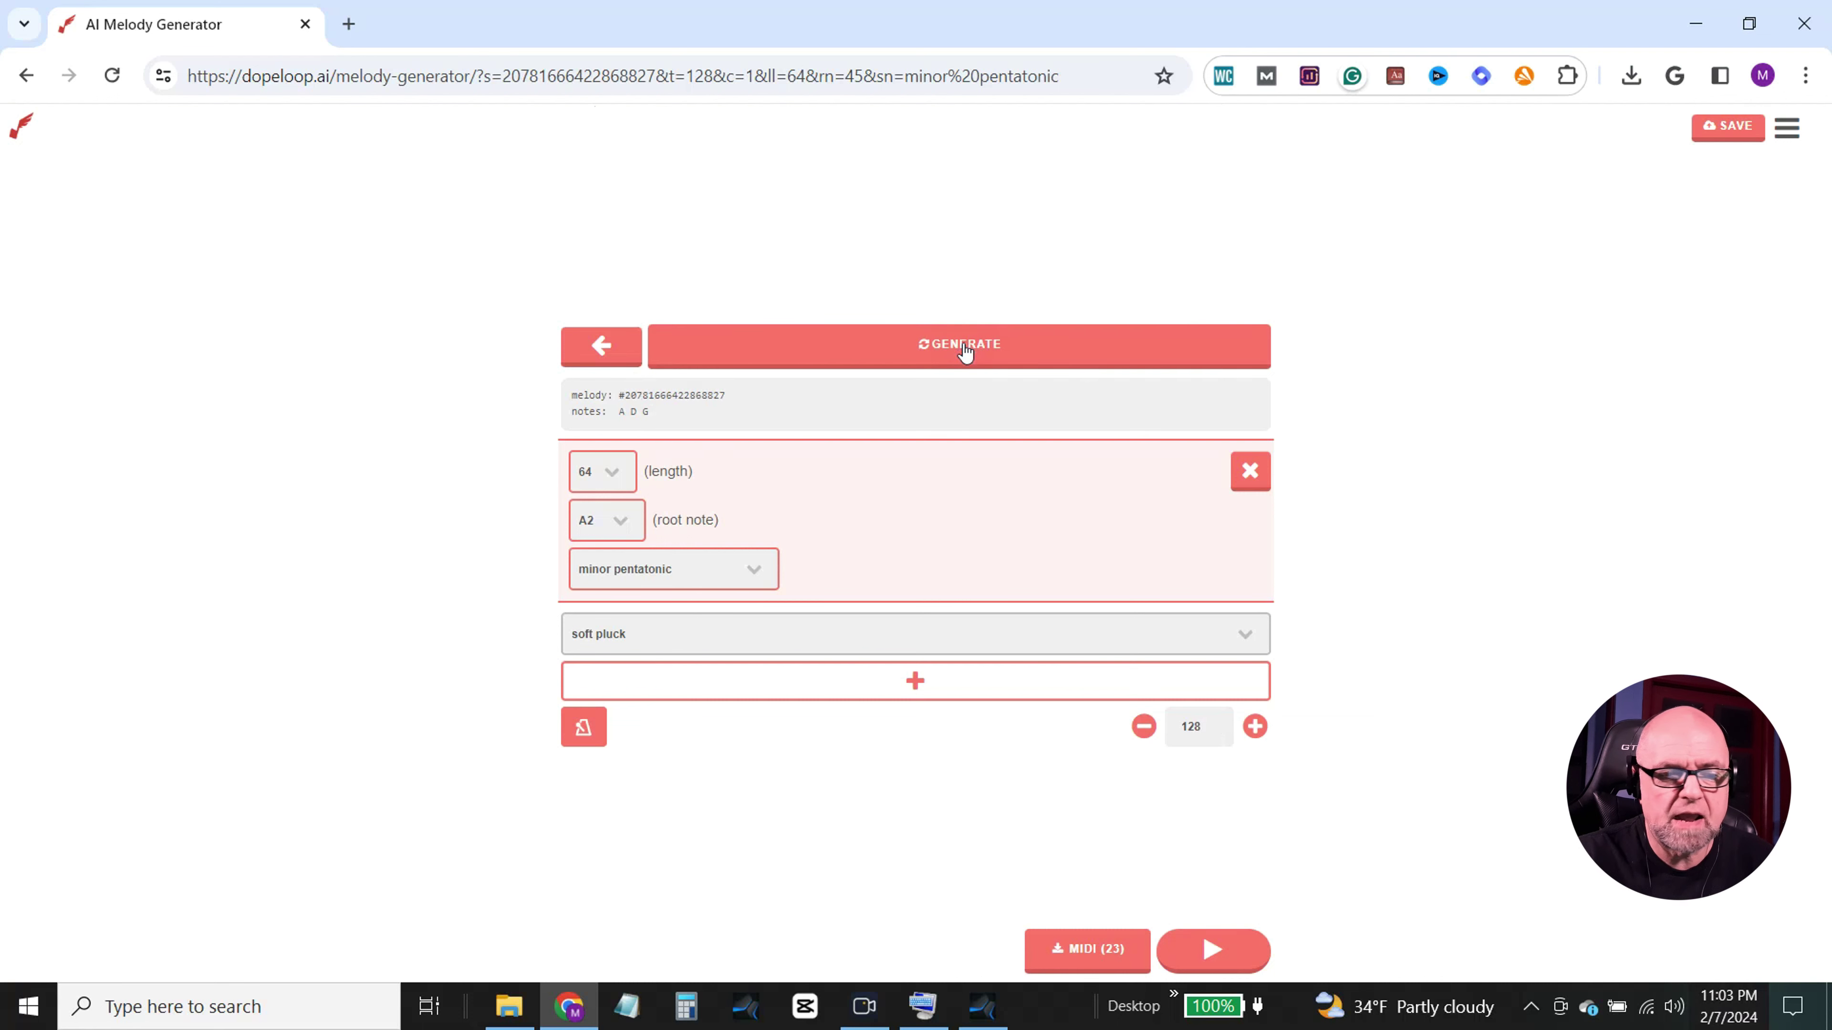
click(964, 352)
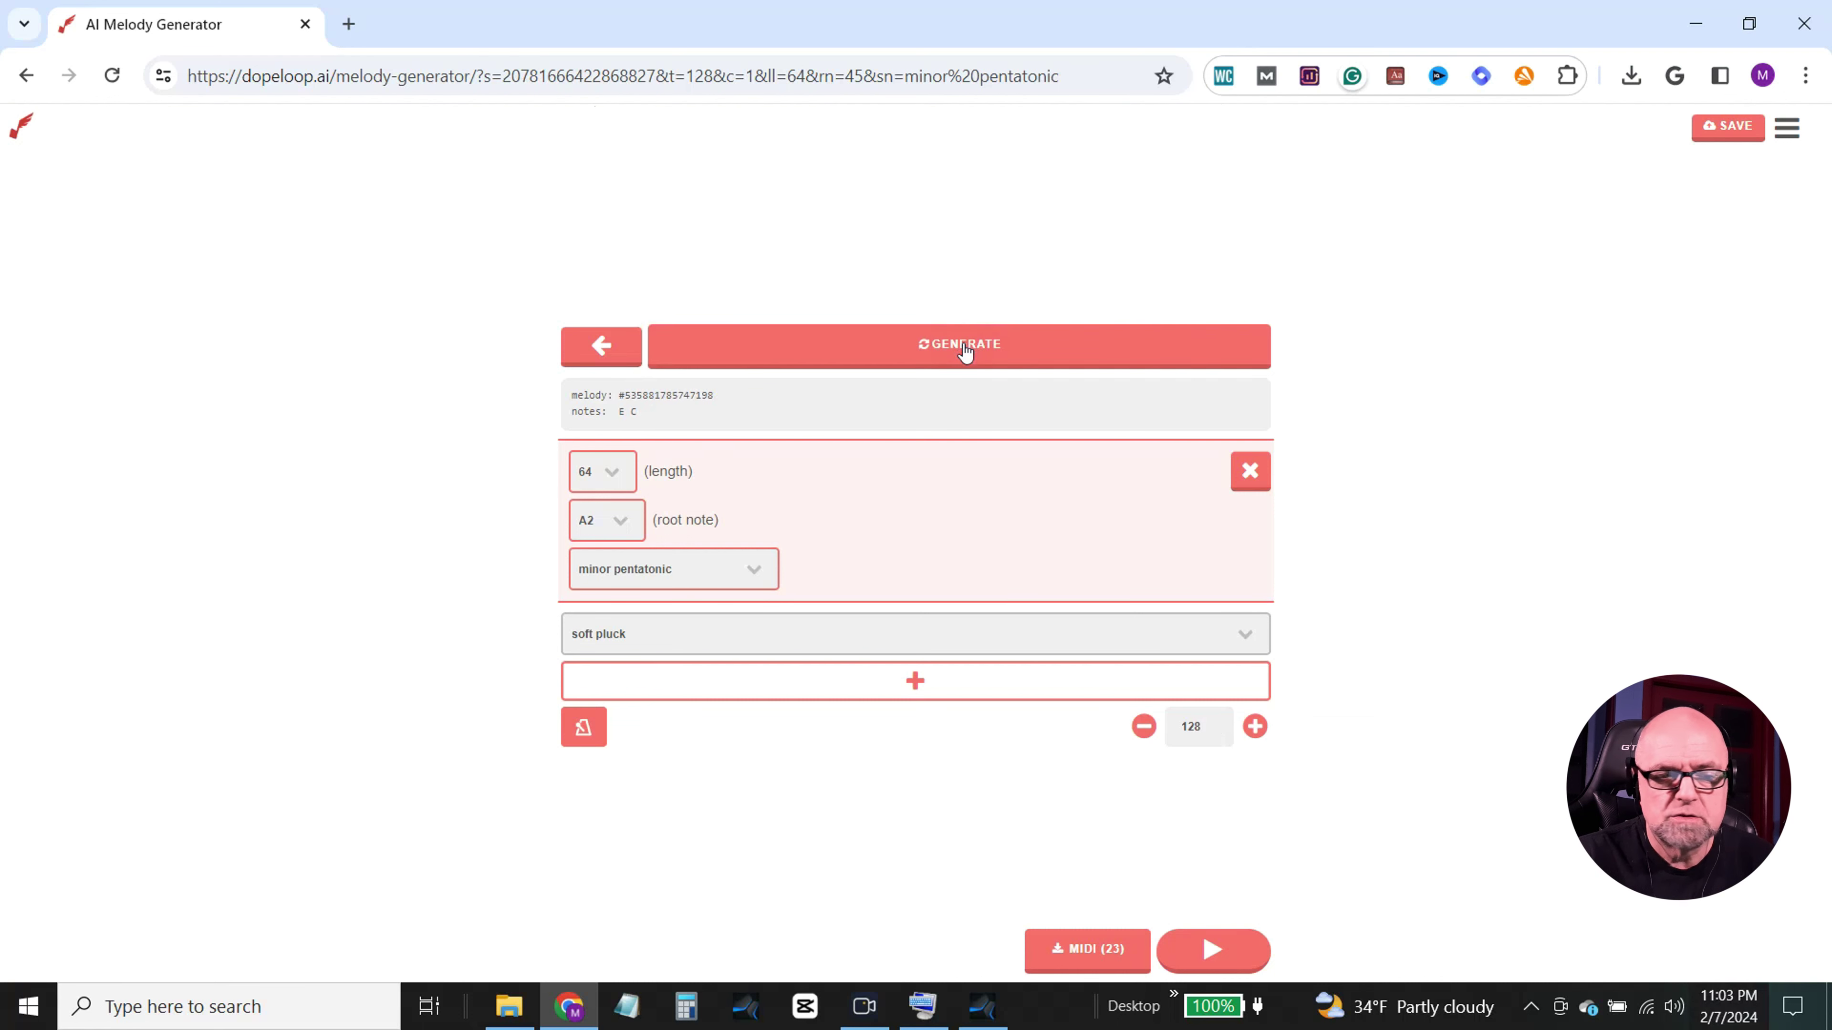
click(964, 352)
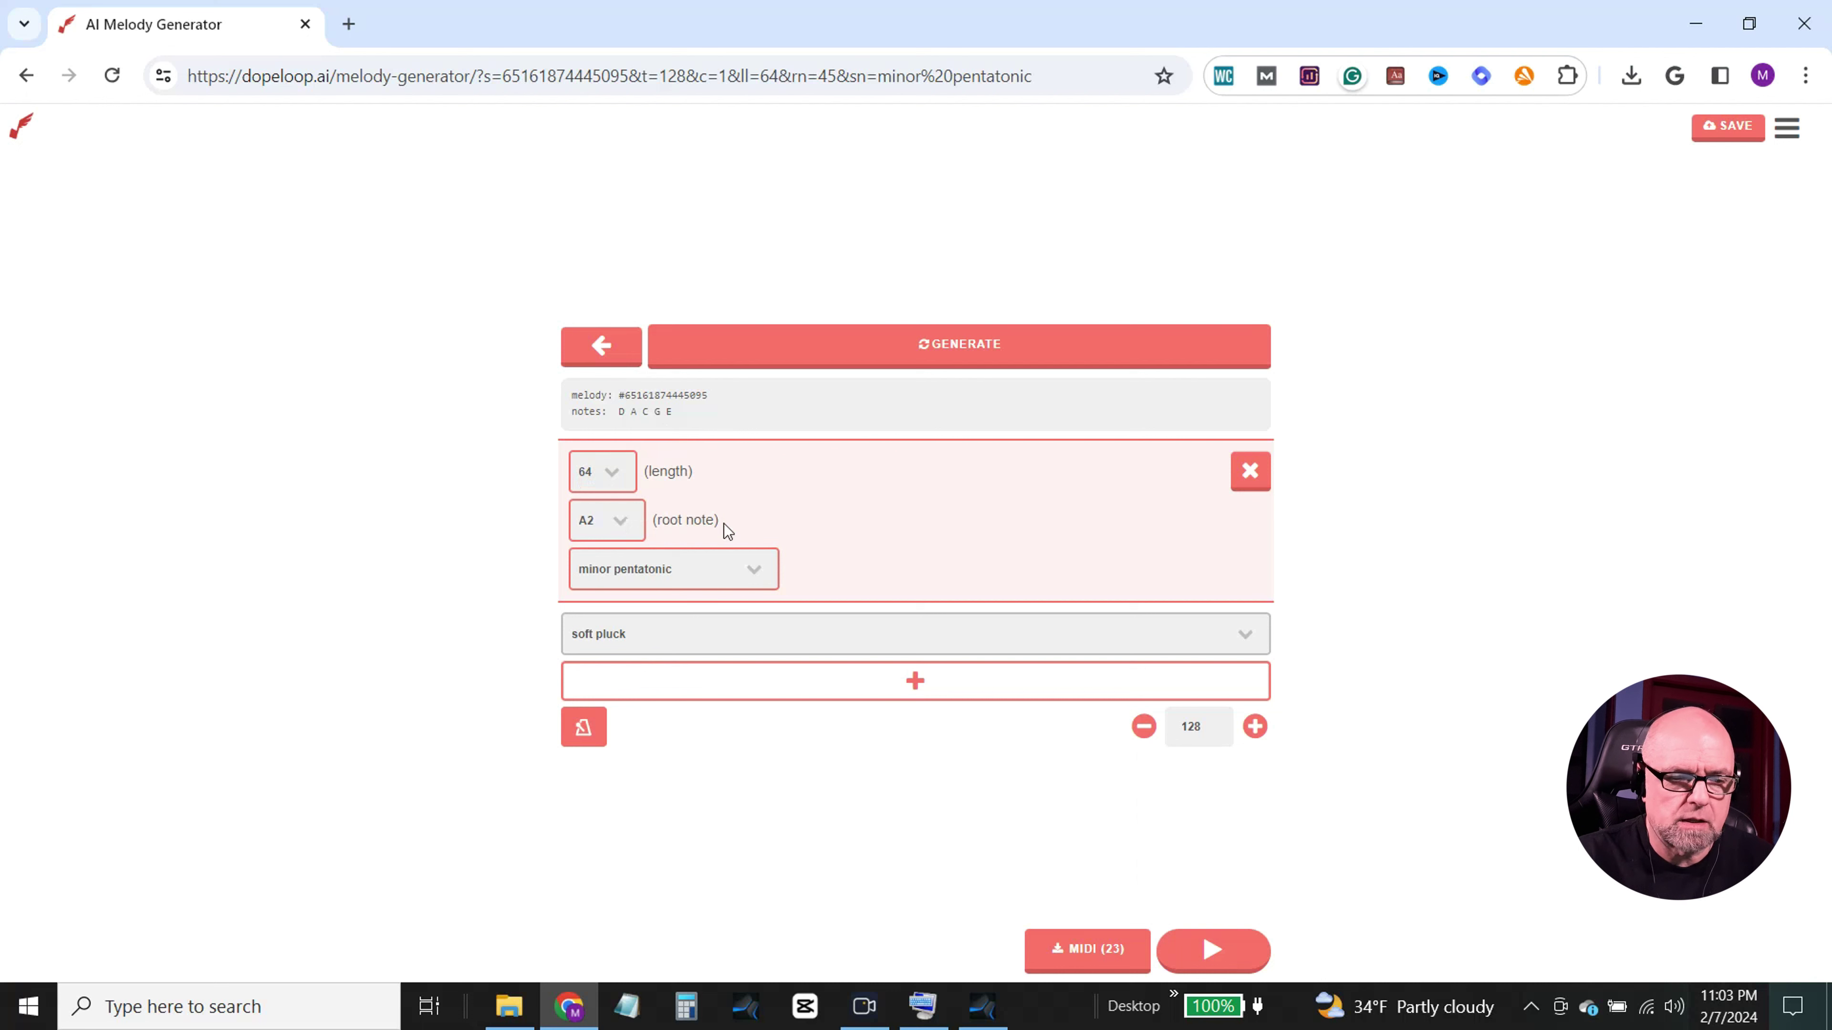
click(1212, 962)
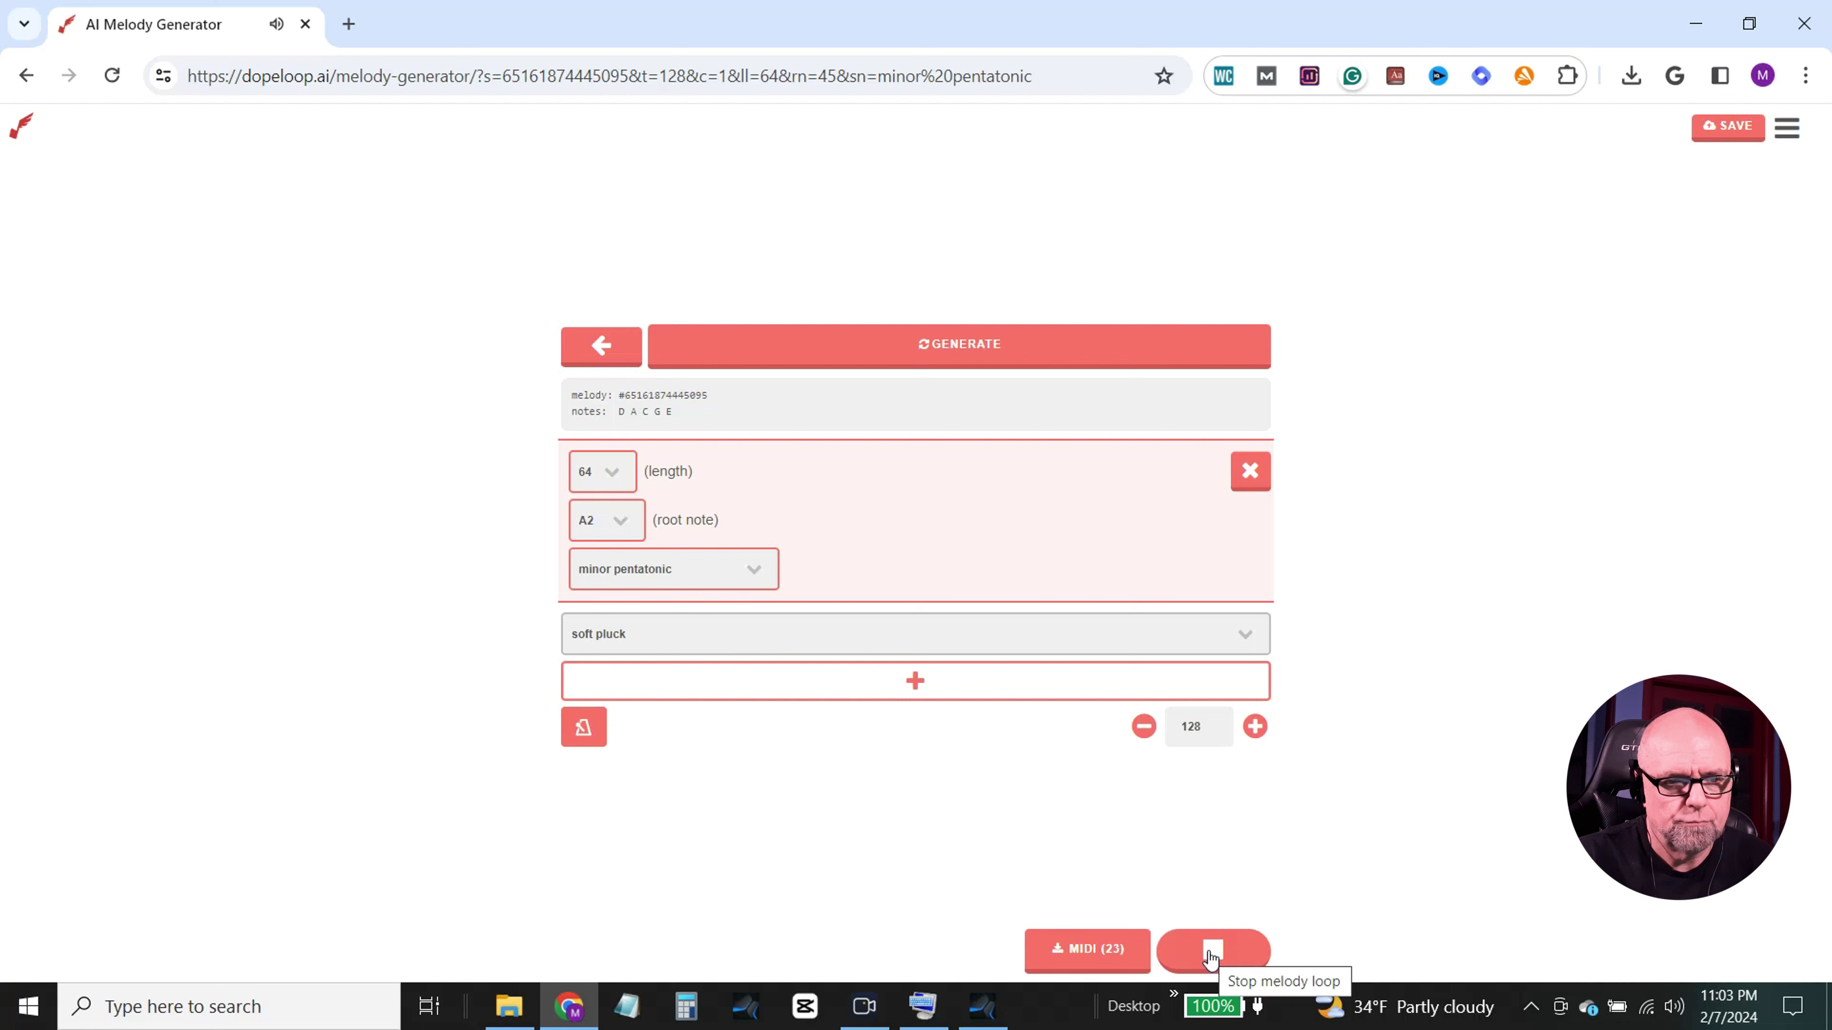
click(1211, 954)
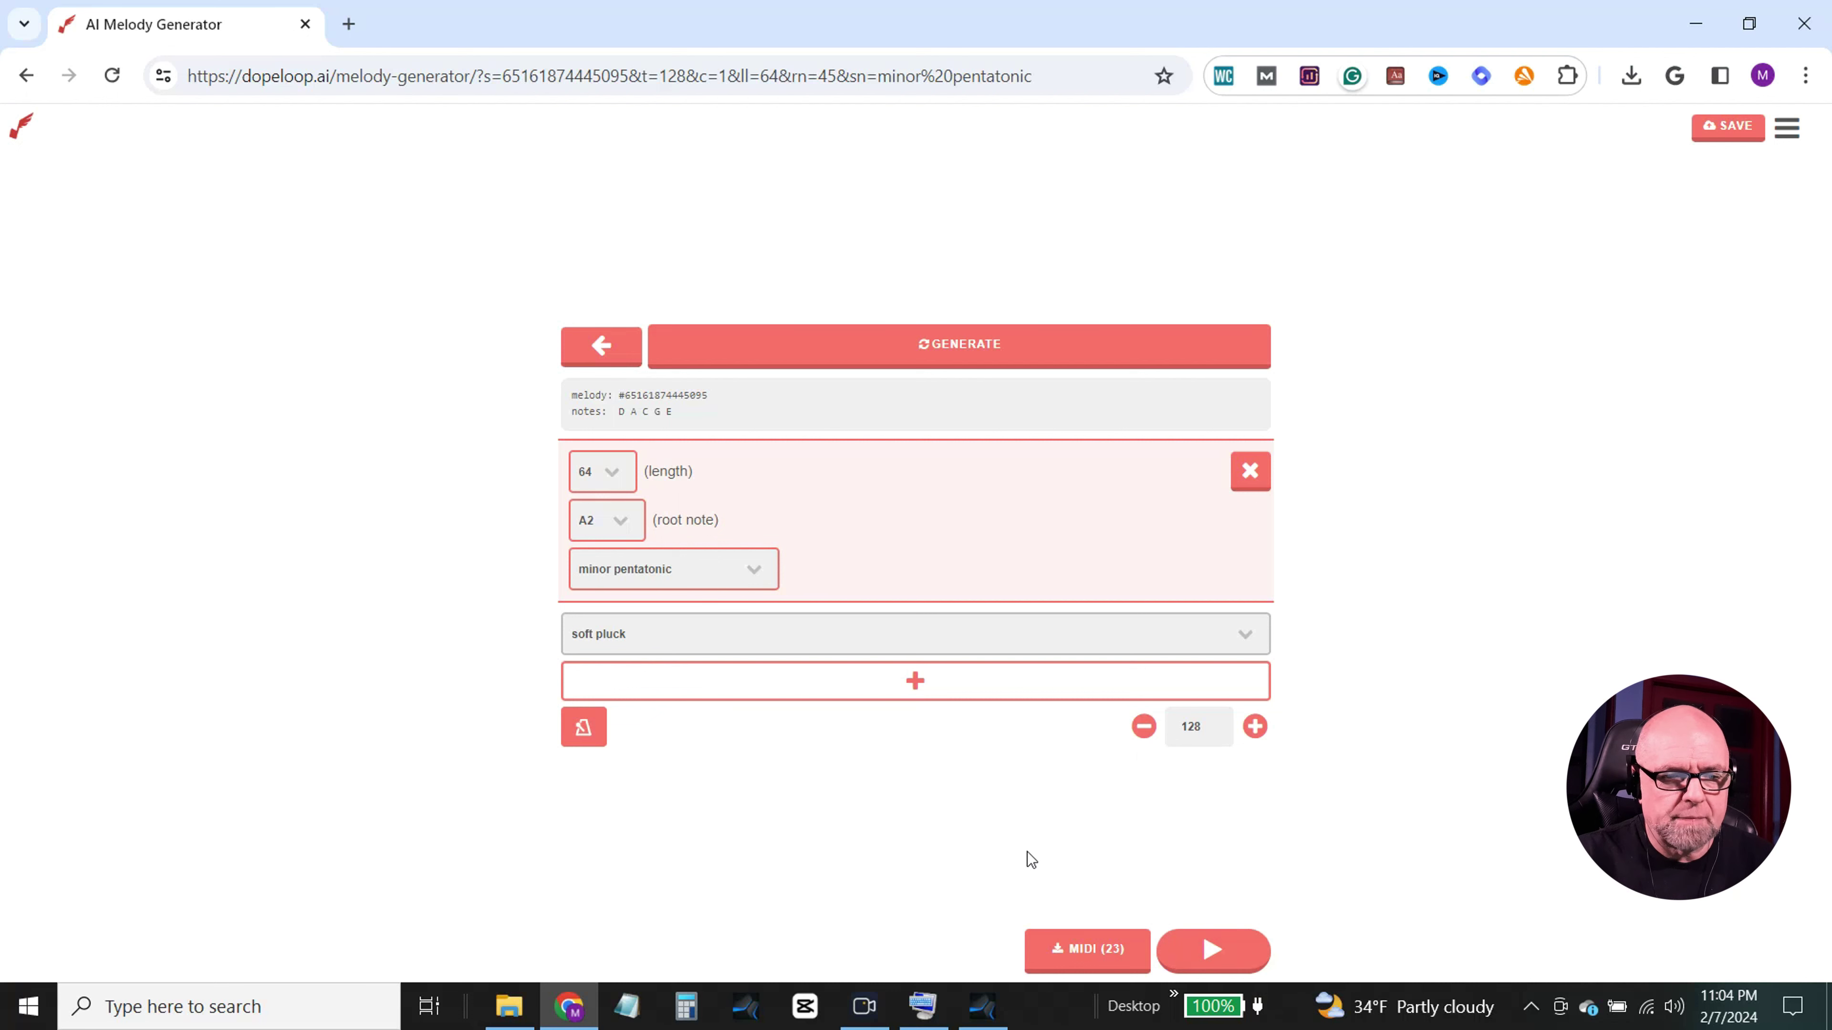
Step: Download the current melody's MIDI file into New folder 2-7 under its suggested name, and close the download page
click(1089, 950)
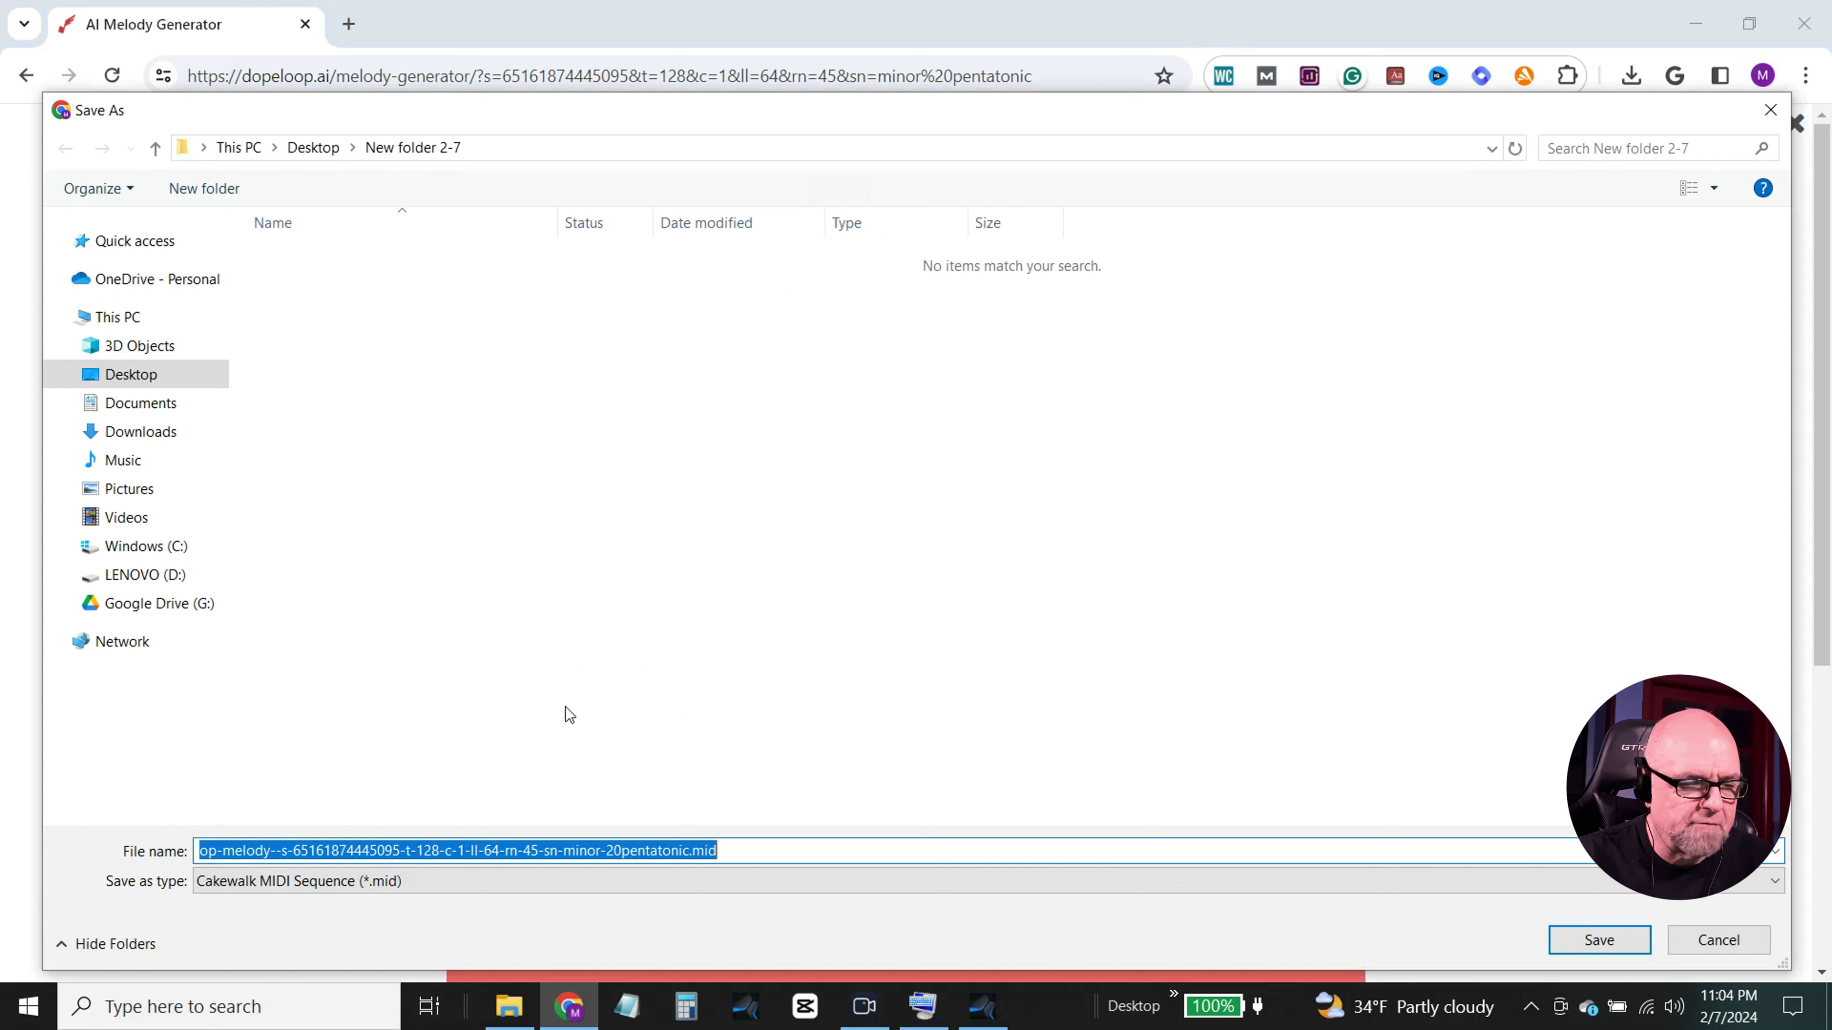
click(263, 850)
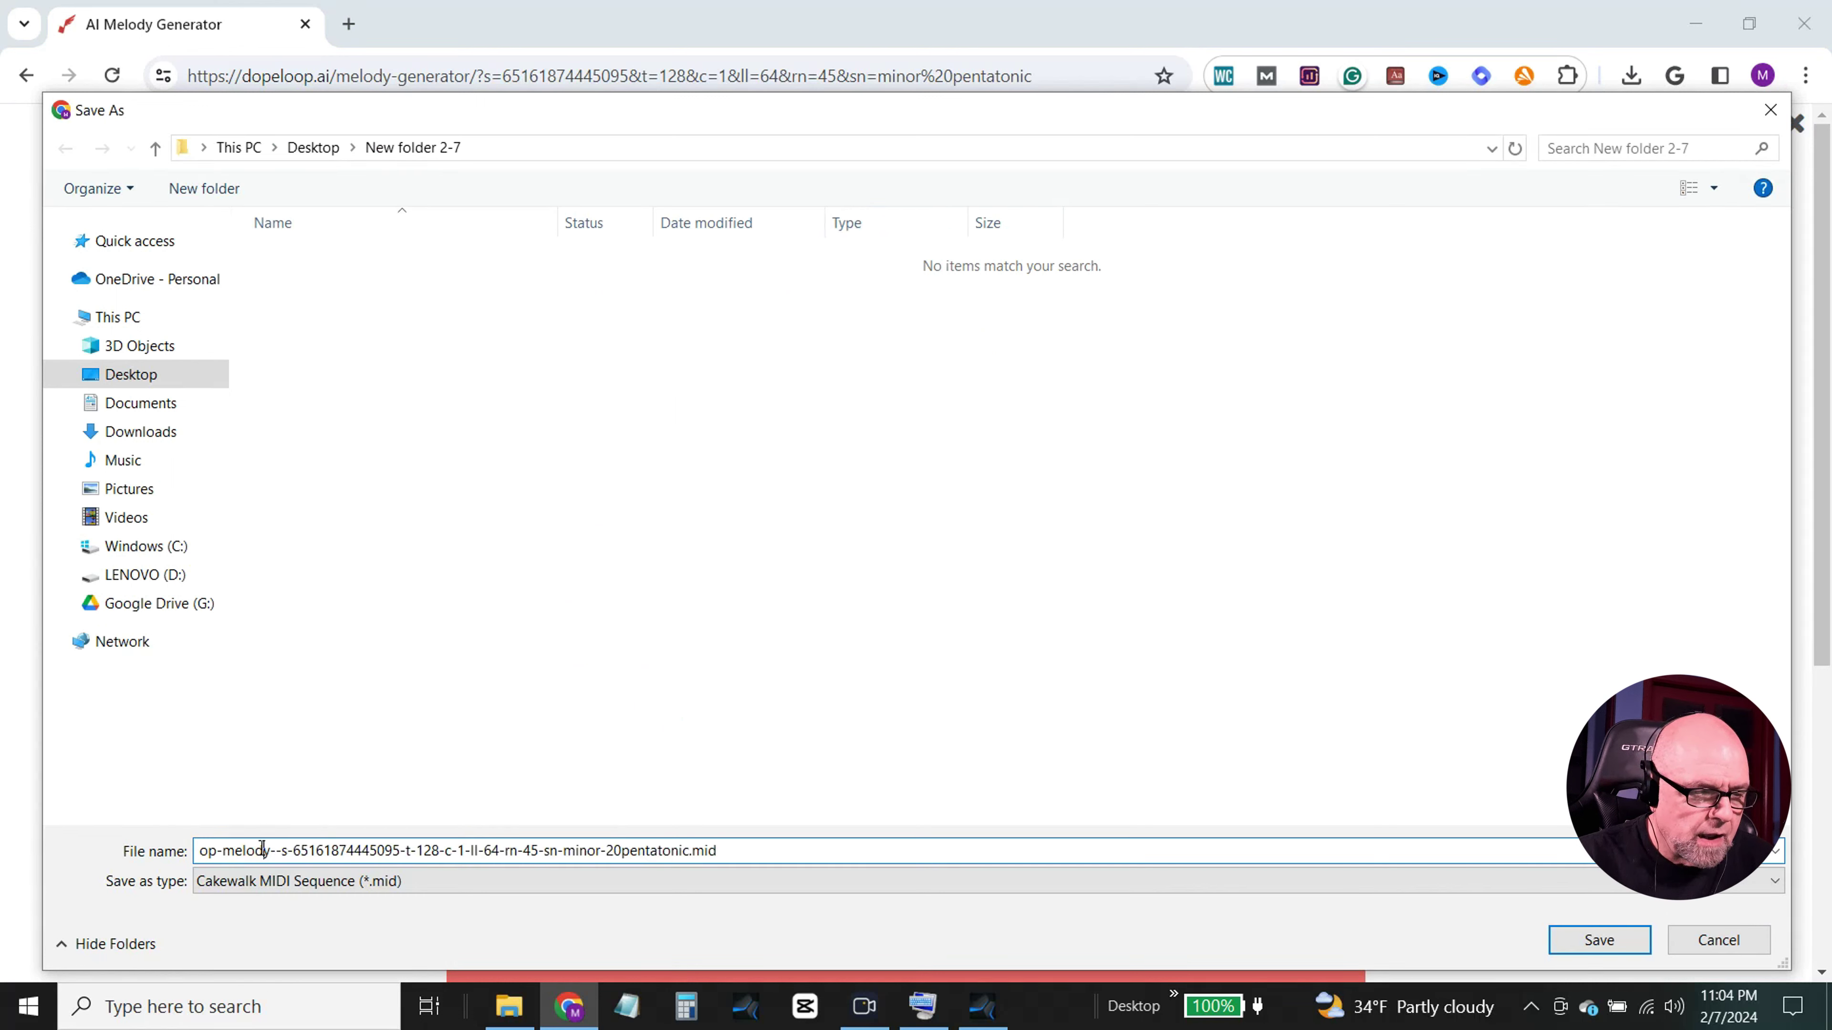
drag(262, 850, 188, 859)
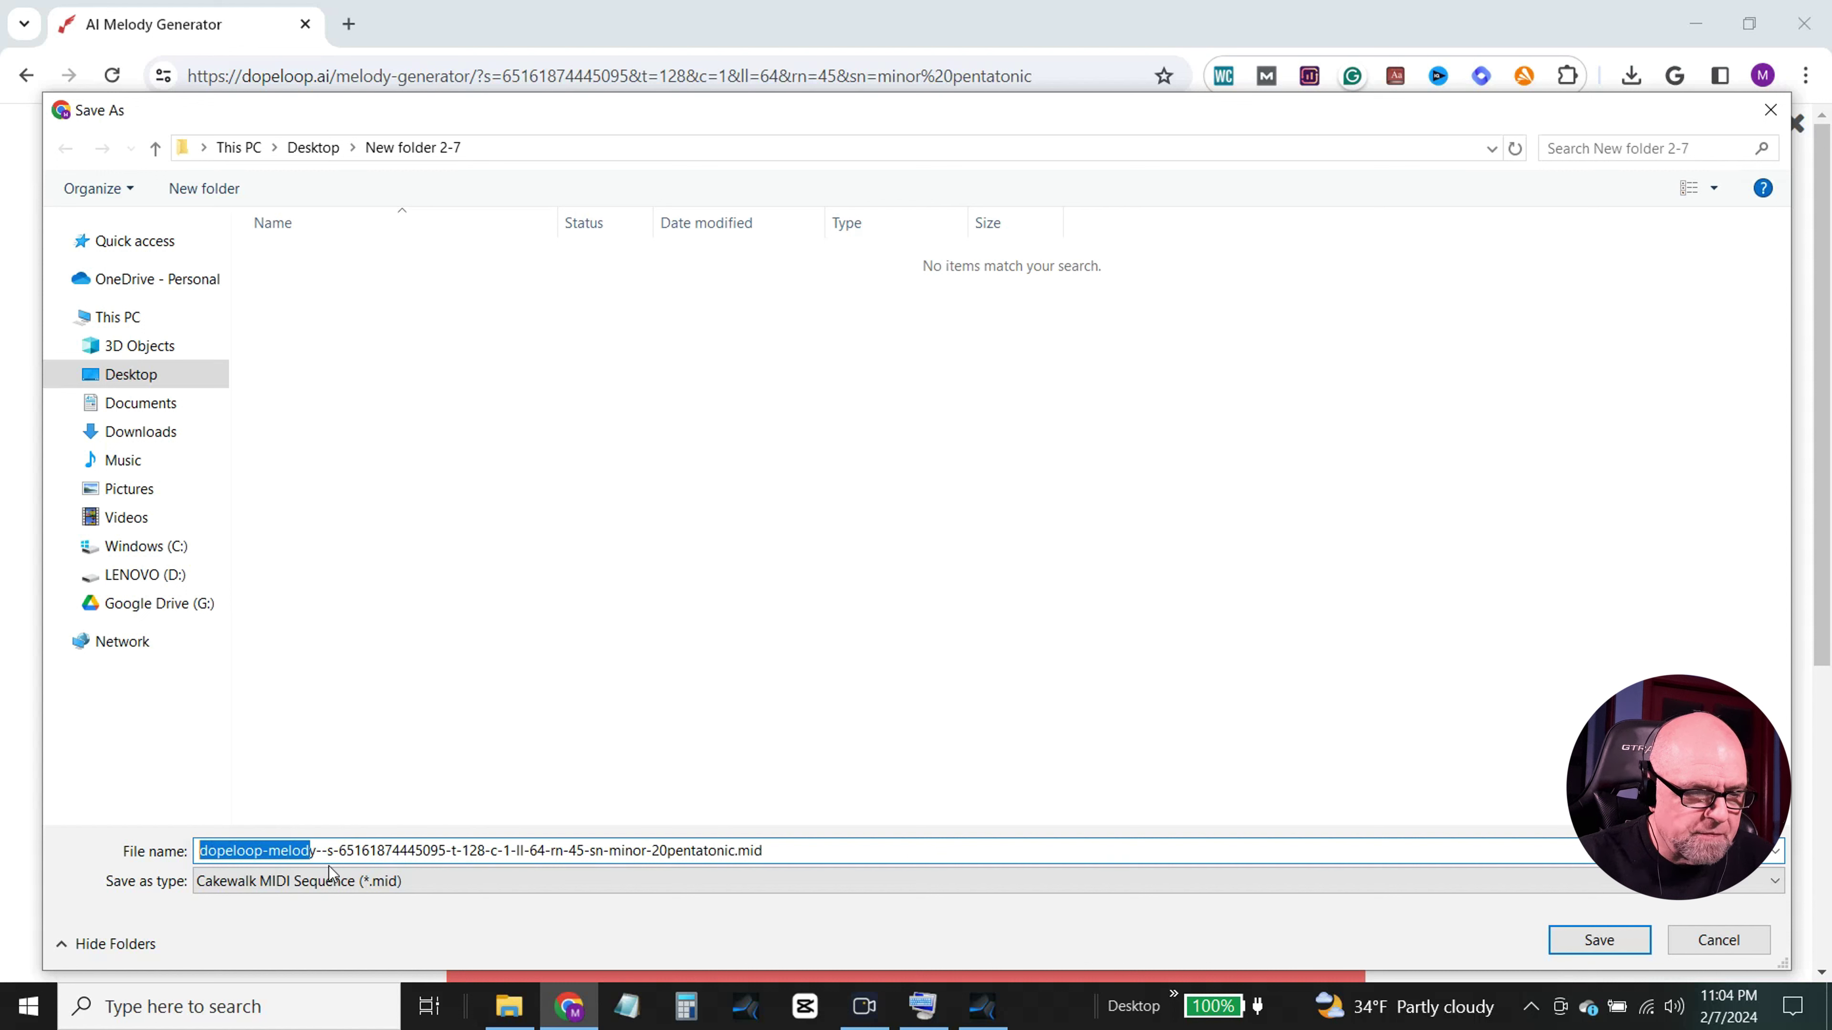
click(328, 851)
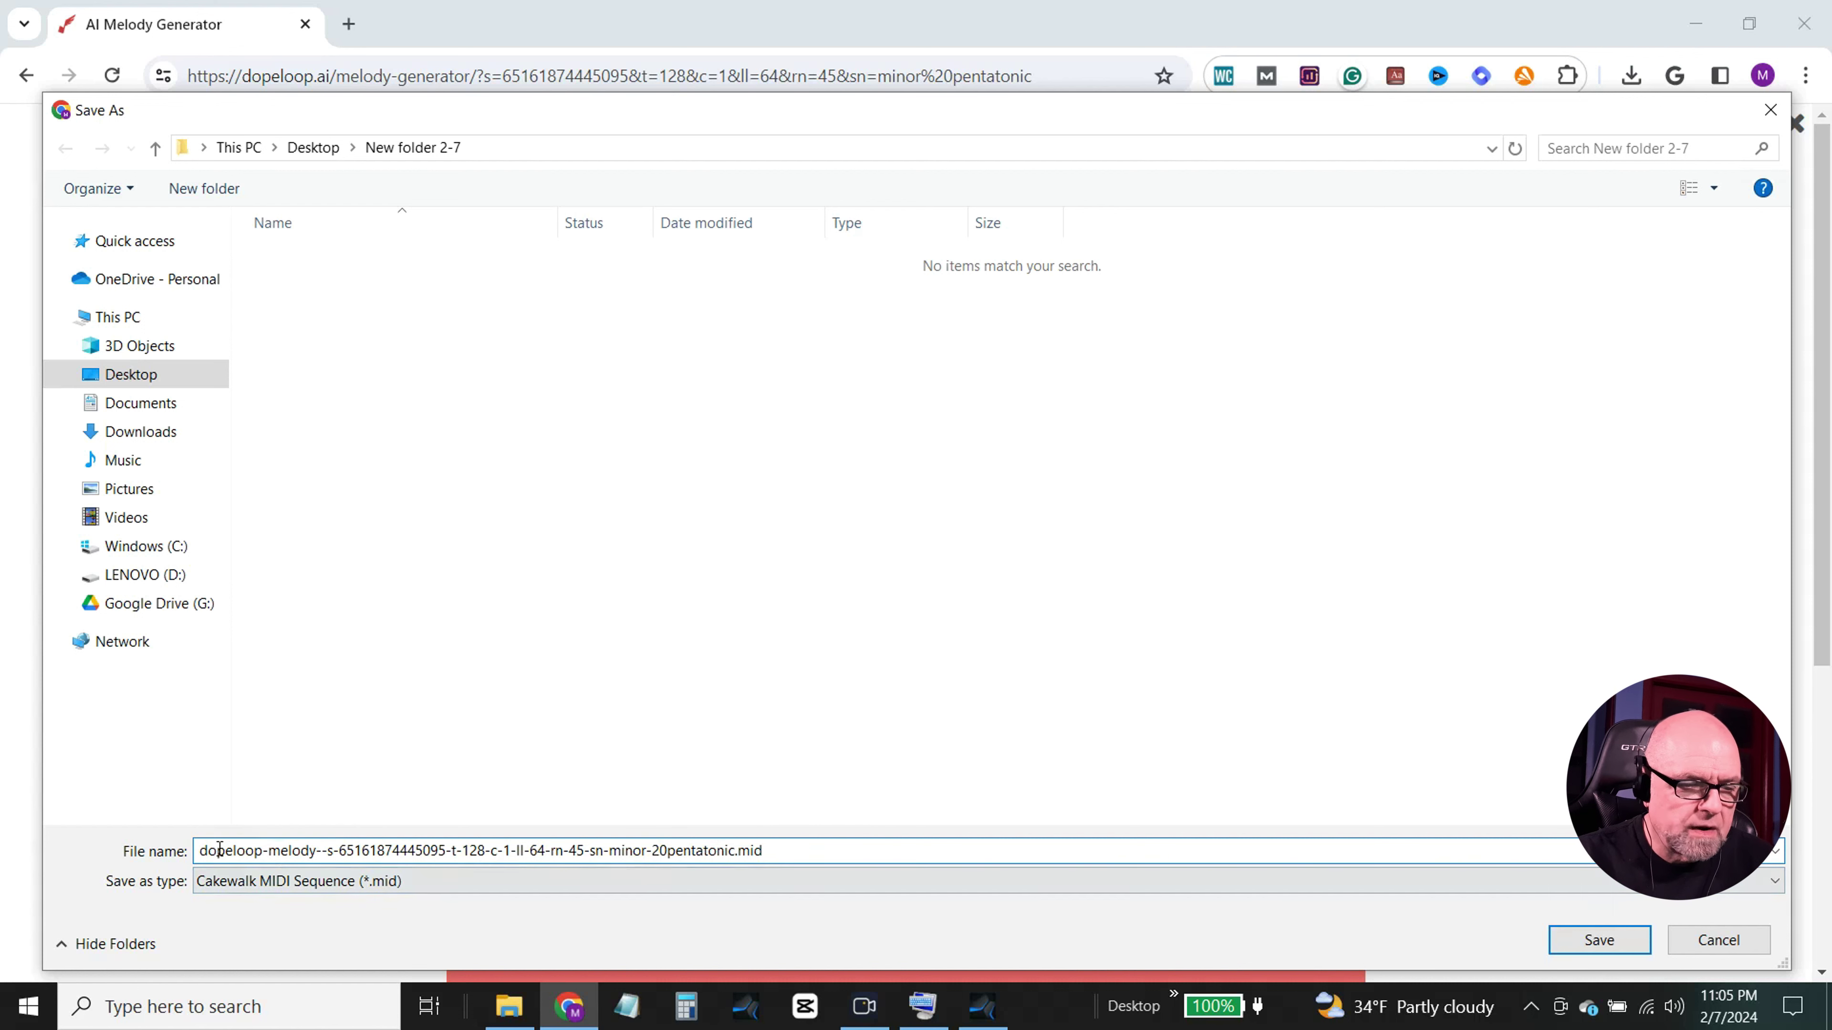
click(203, 850)
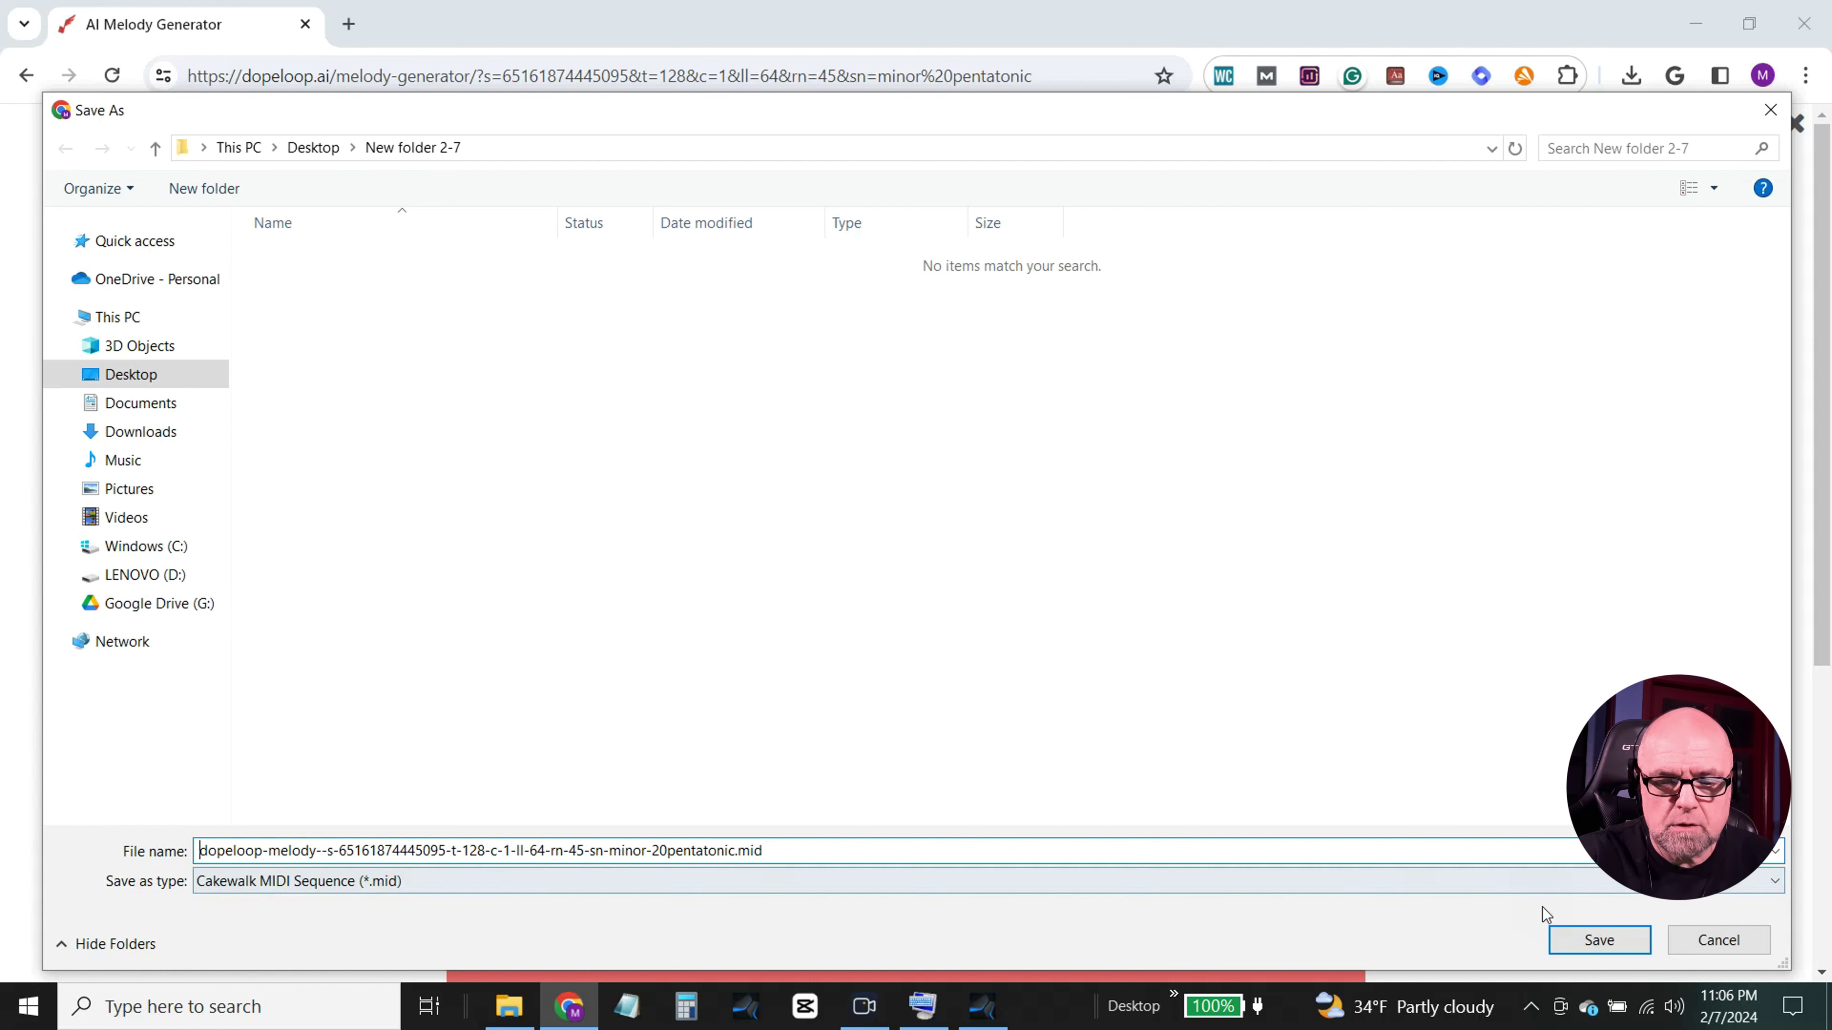
click(1596, 937)
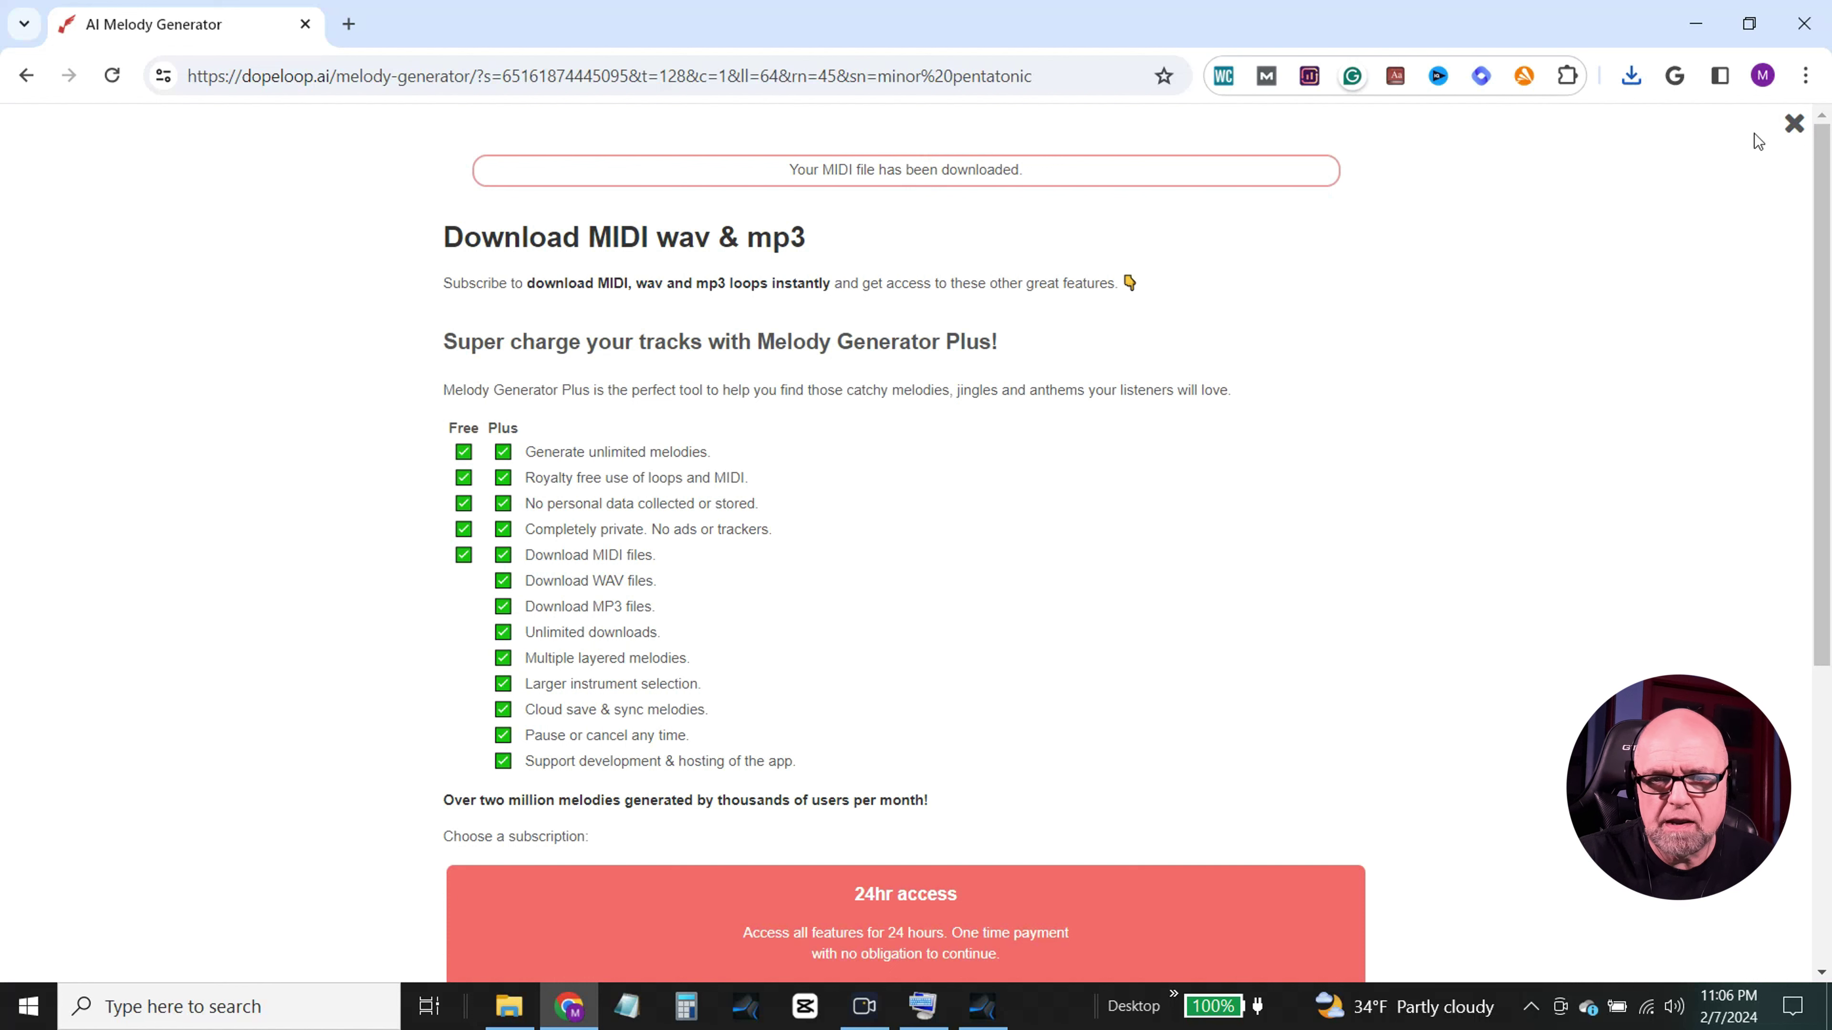
click(1793, 124)
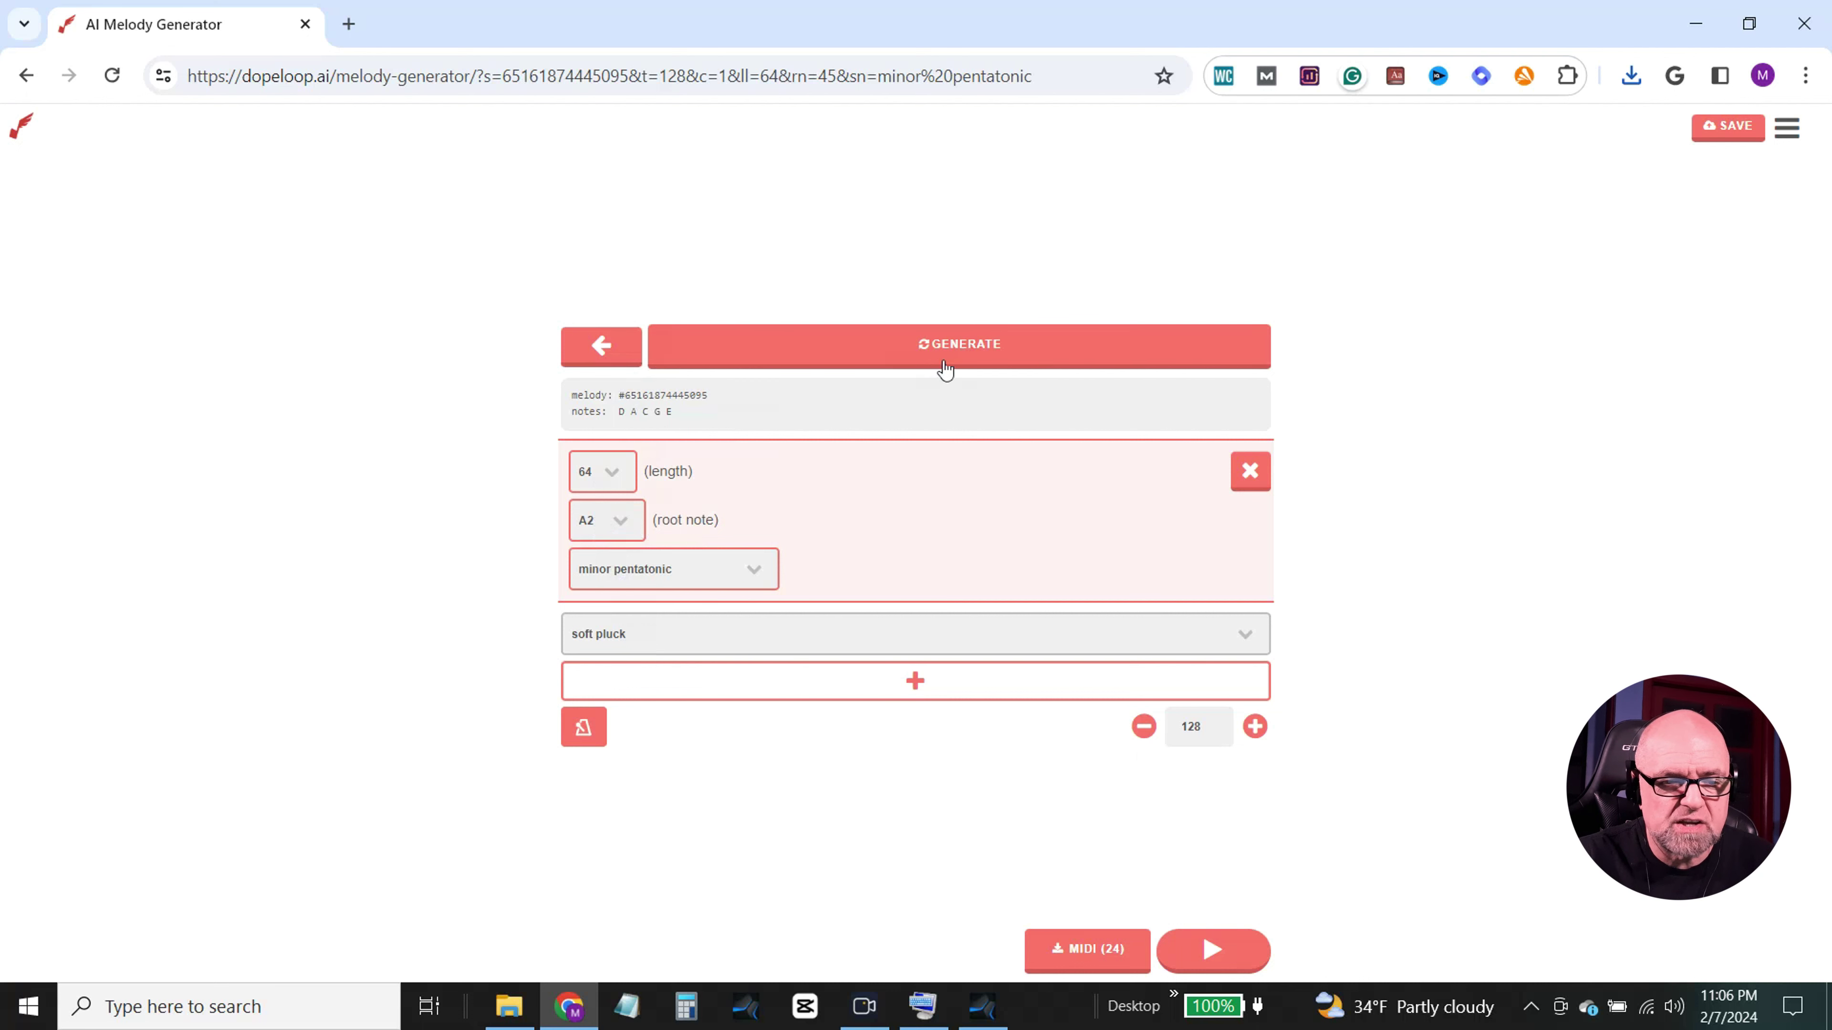
Step: Generate two new melodies in a row, play the second one, and stop its loop
click(963, 355)
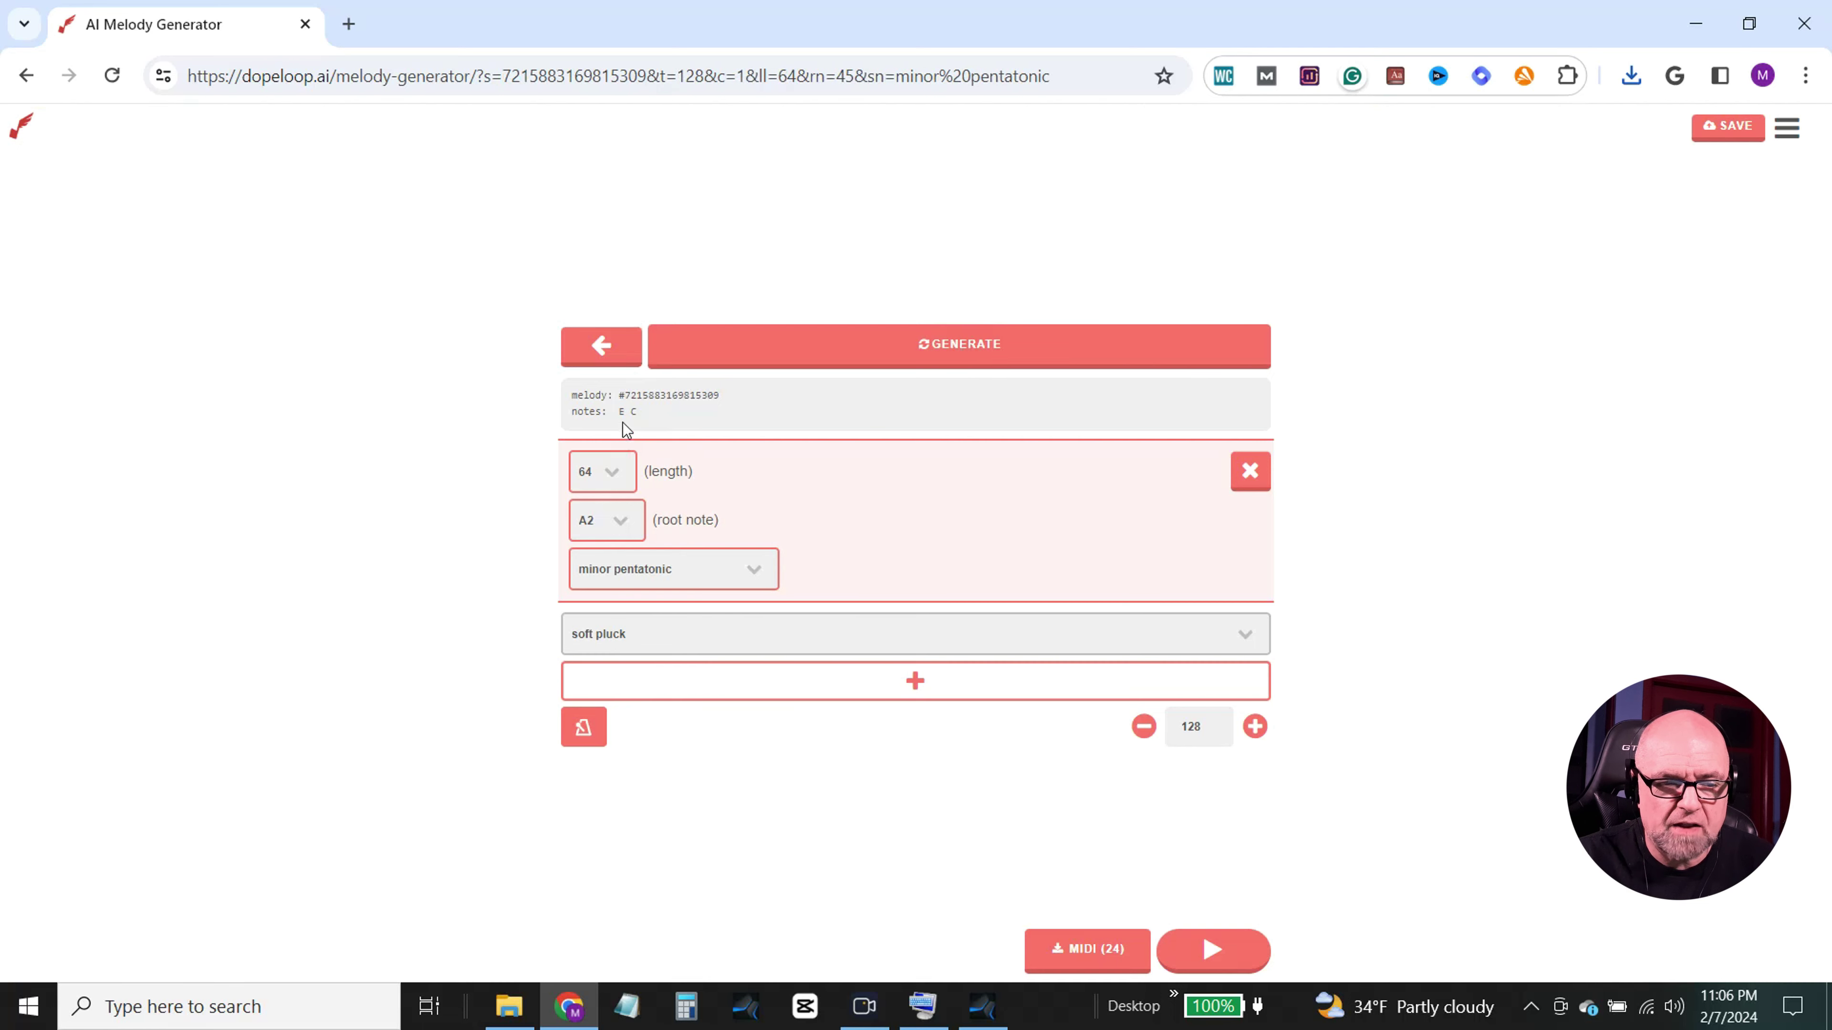
click(894, 355)
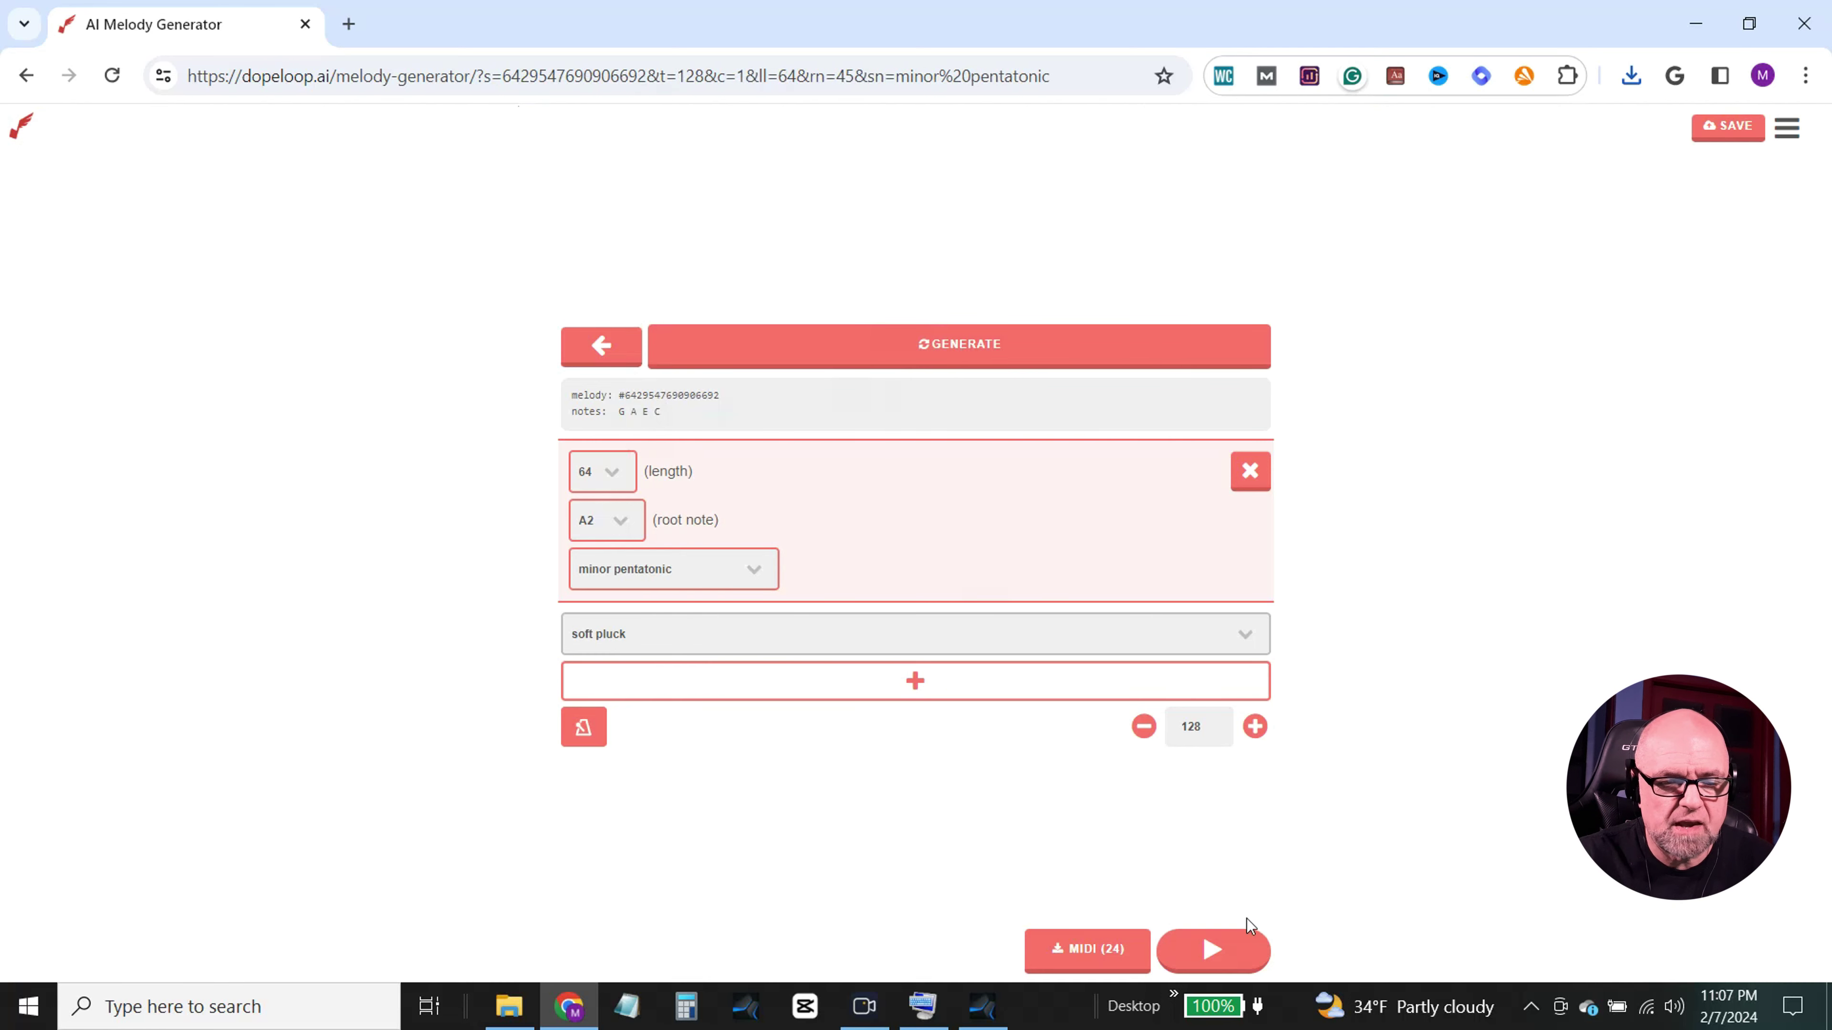
click(1220, 967)
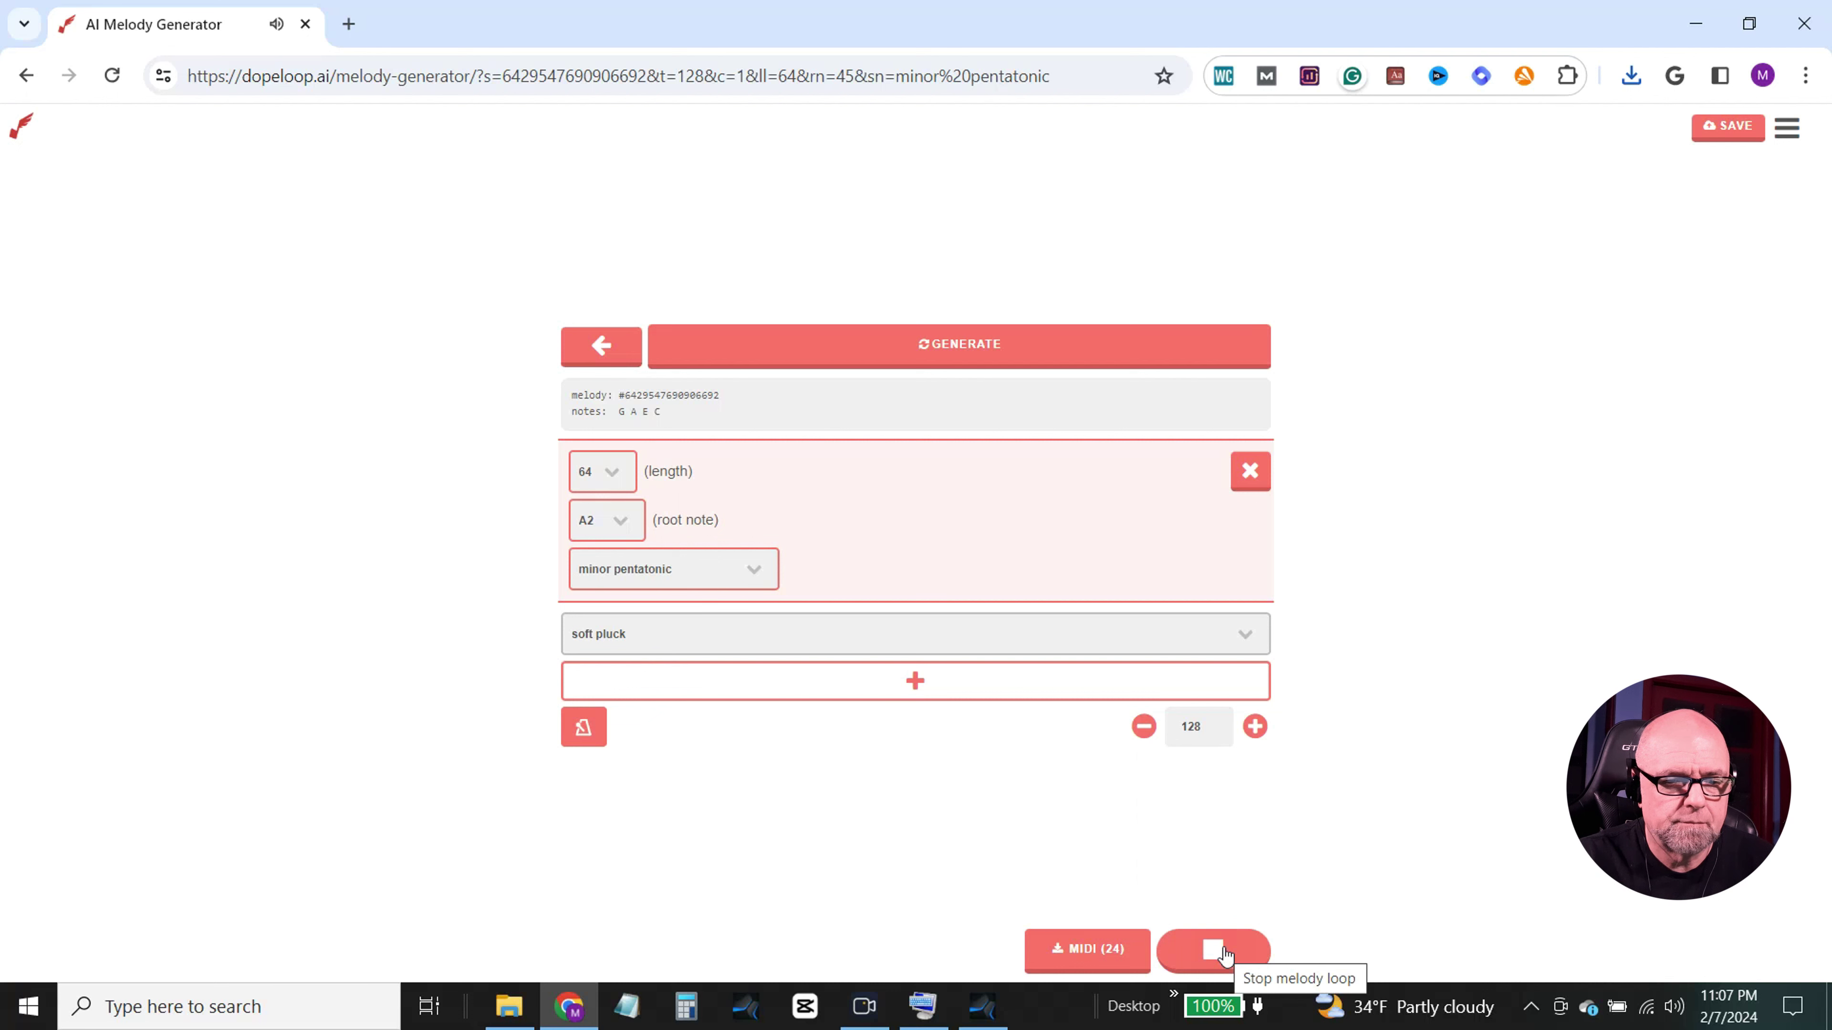
click(1224, 955)
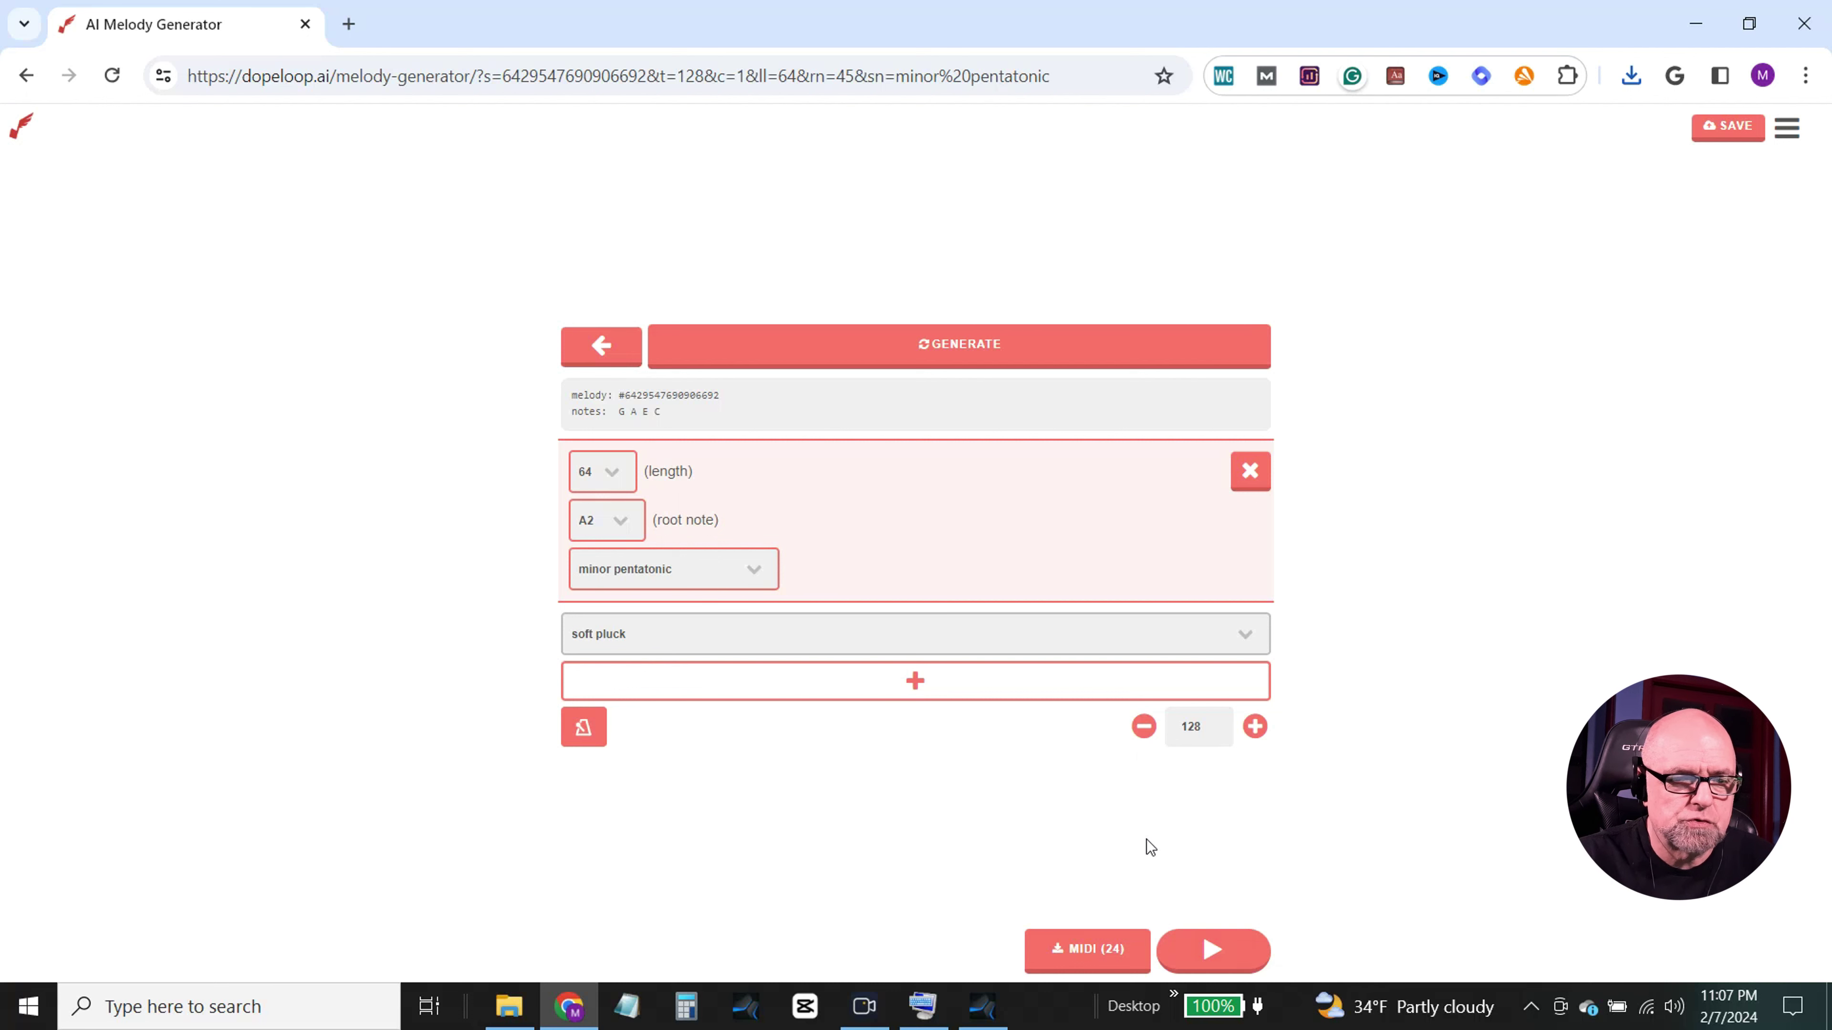
Step: Generate three more melodies with the same settings, audition the third, and stop its playback
click(957, 359)
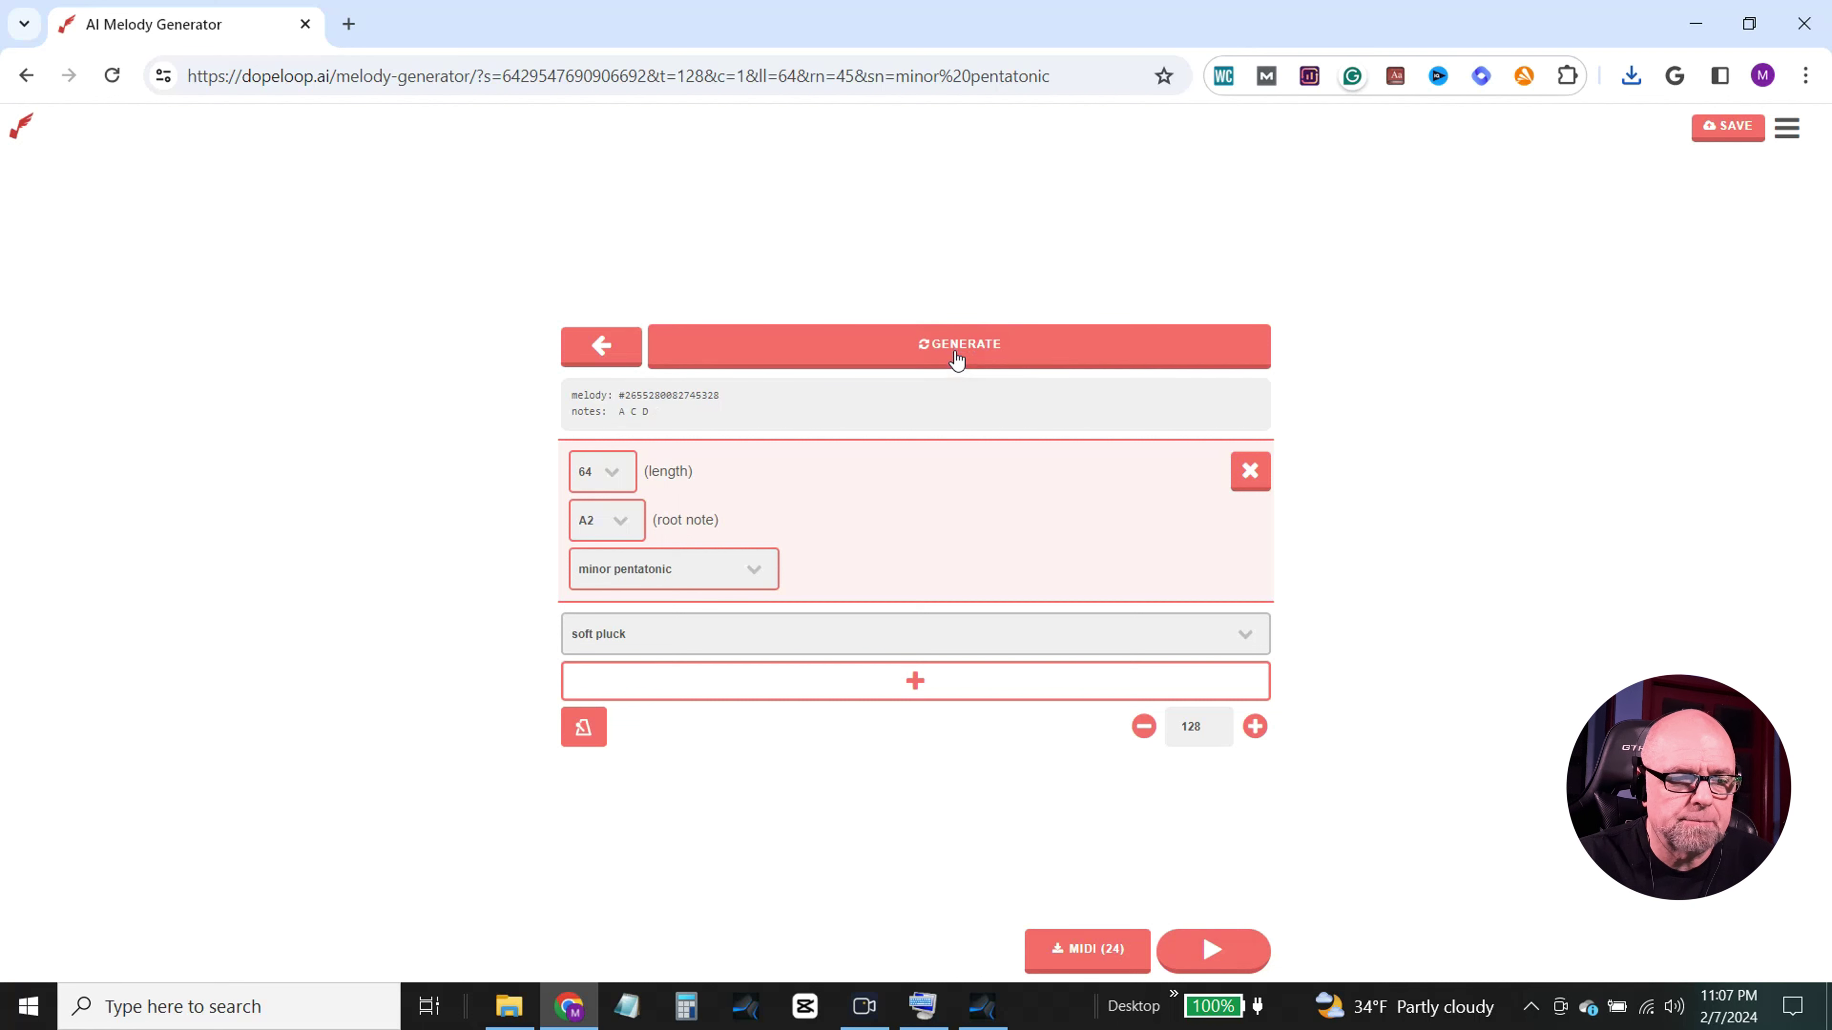
click(990, 361)
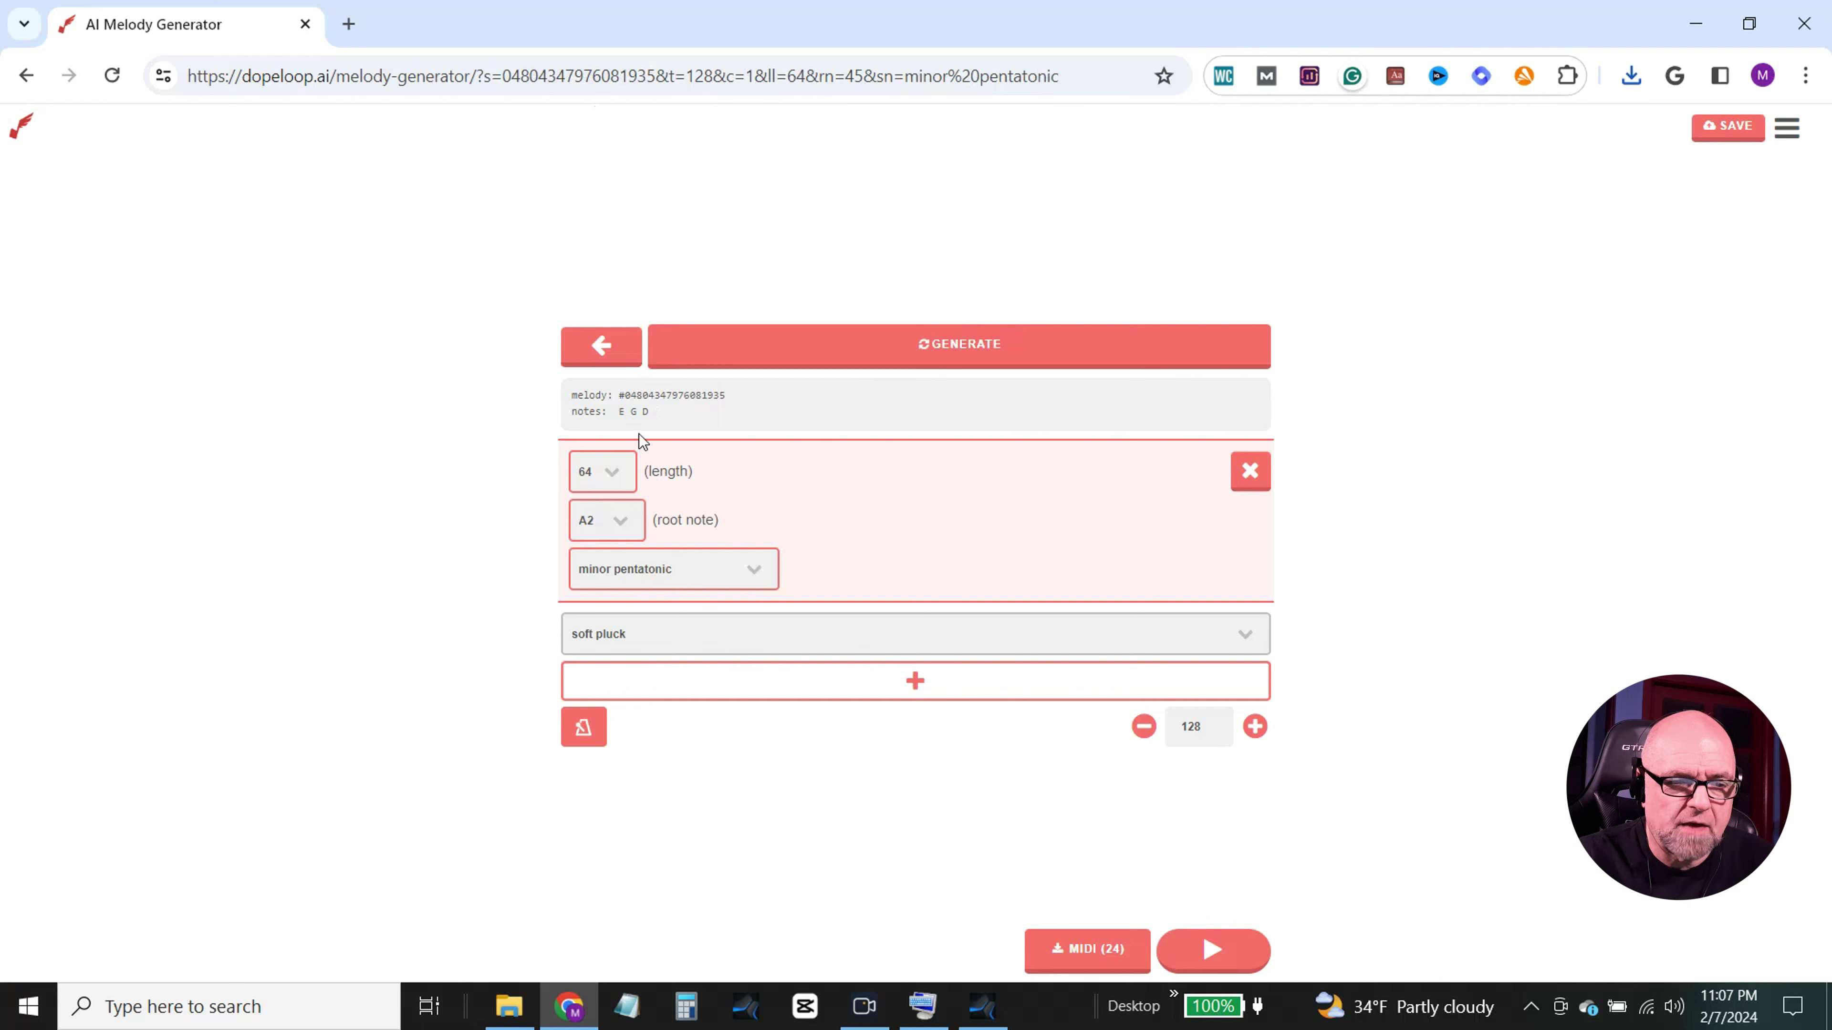
click(942, 350)
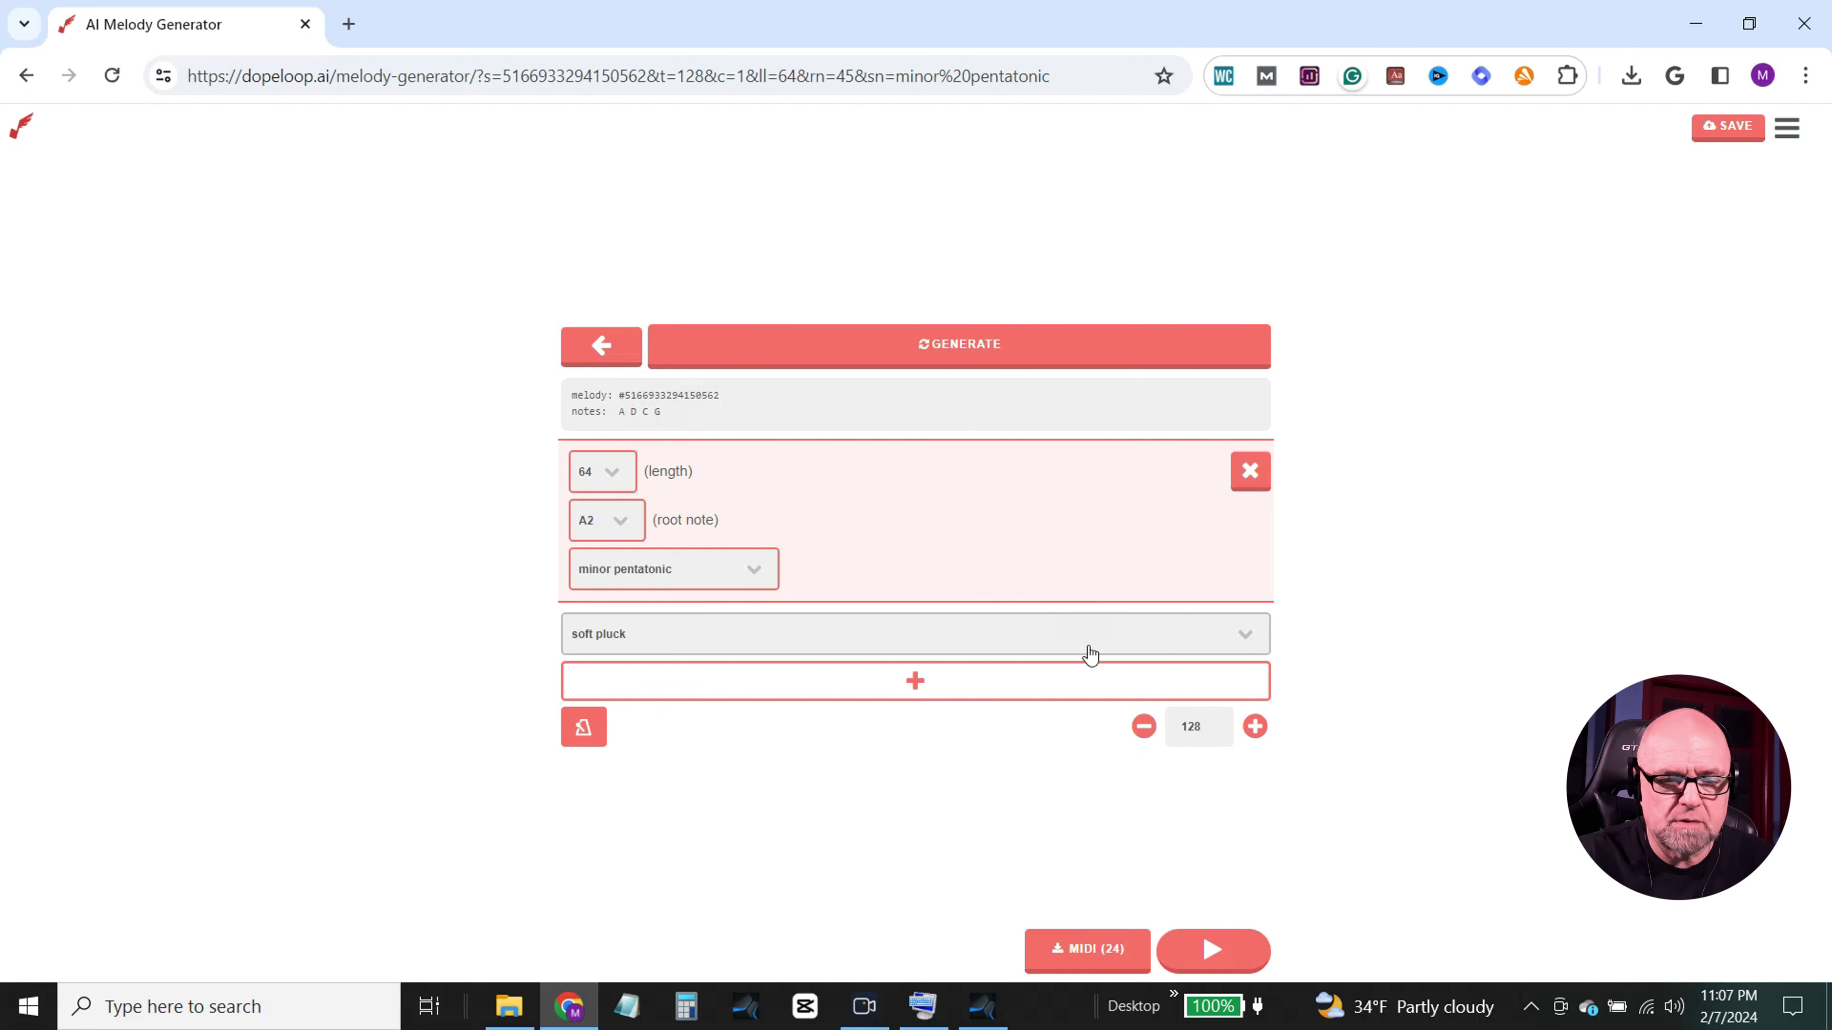
click(1213, 951)
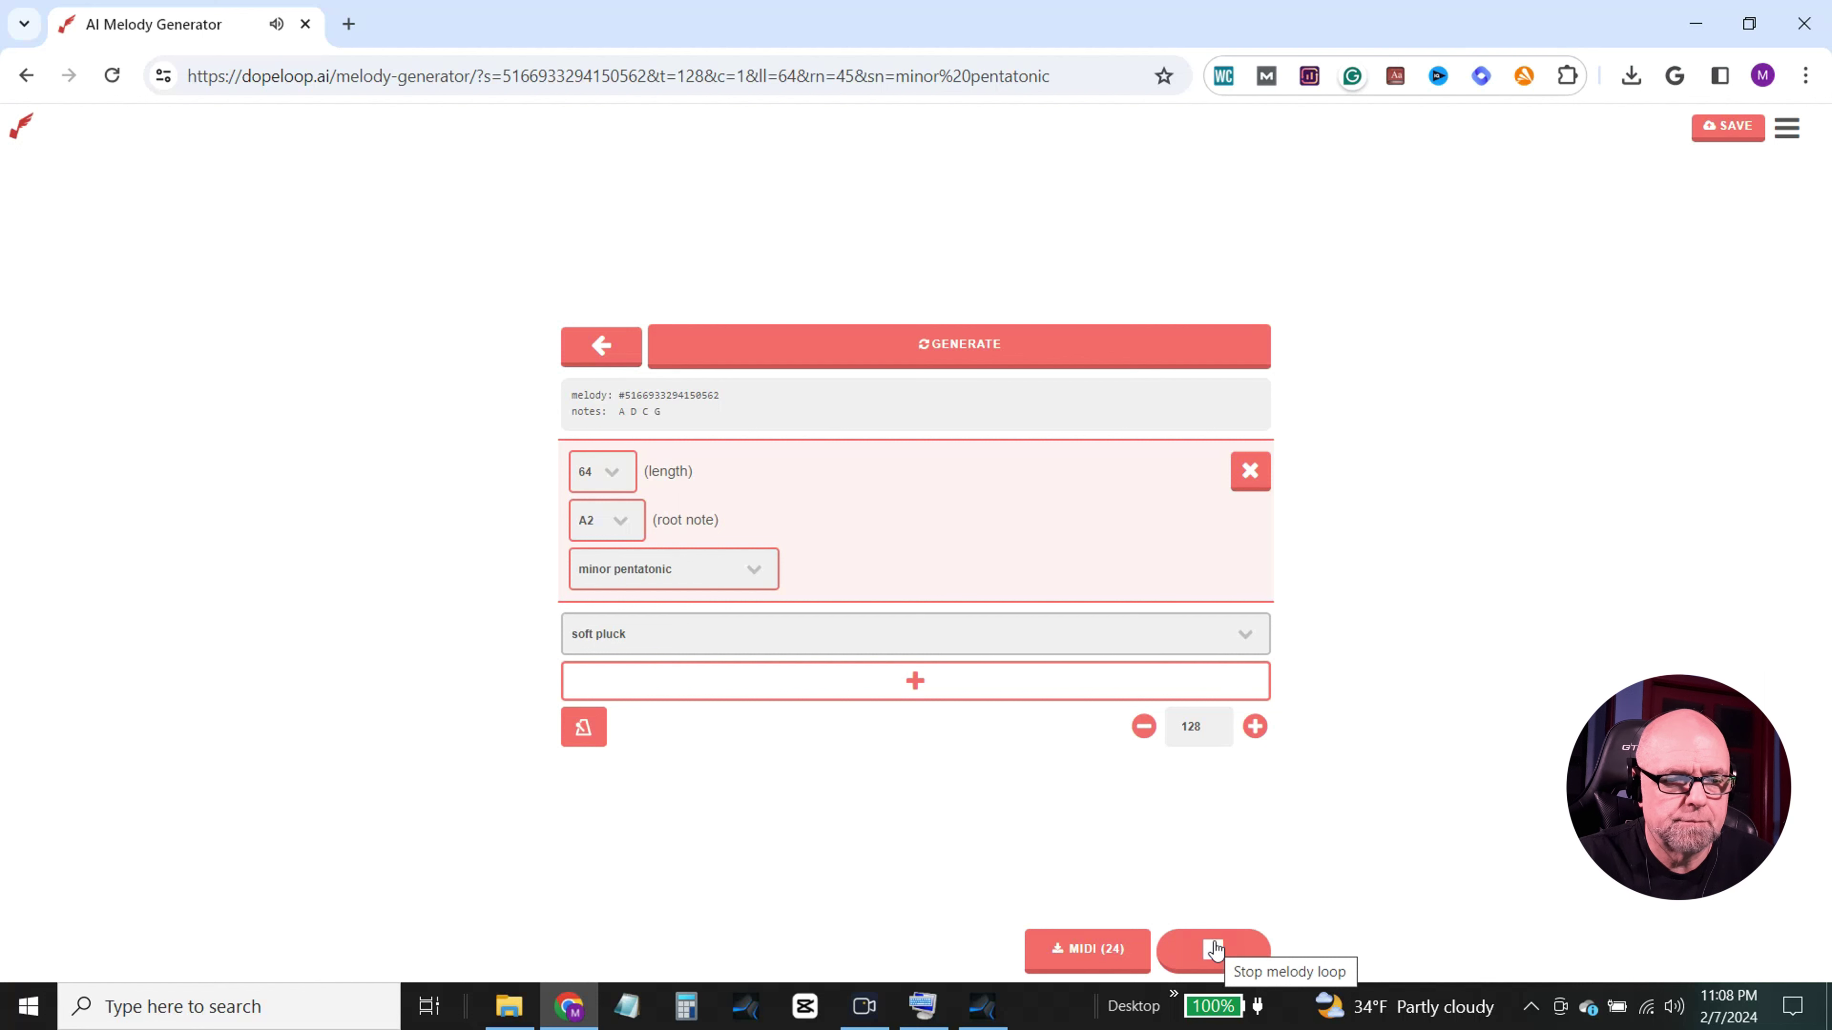
click(1216, 951)
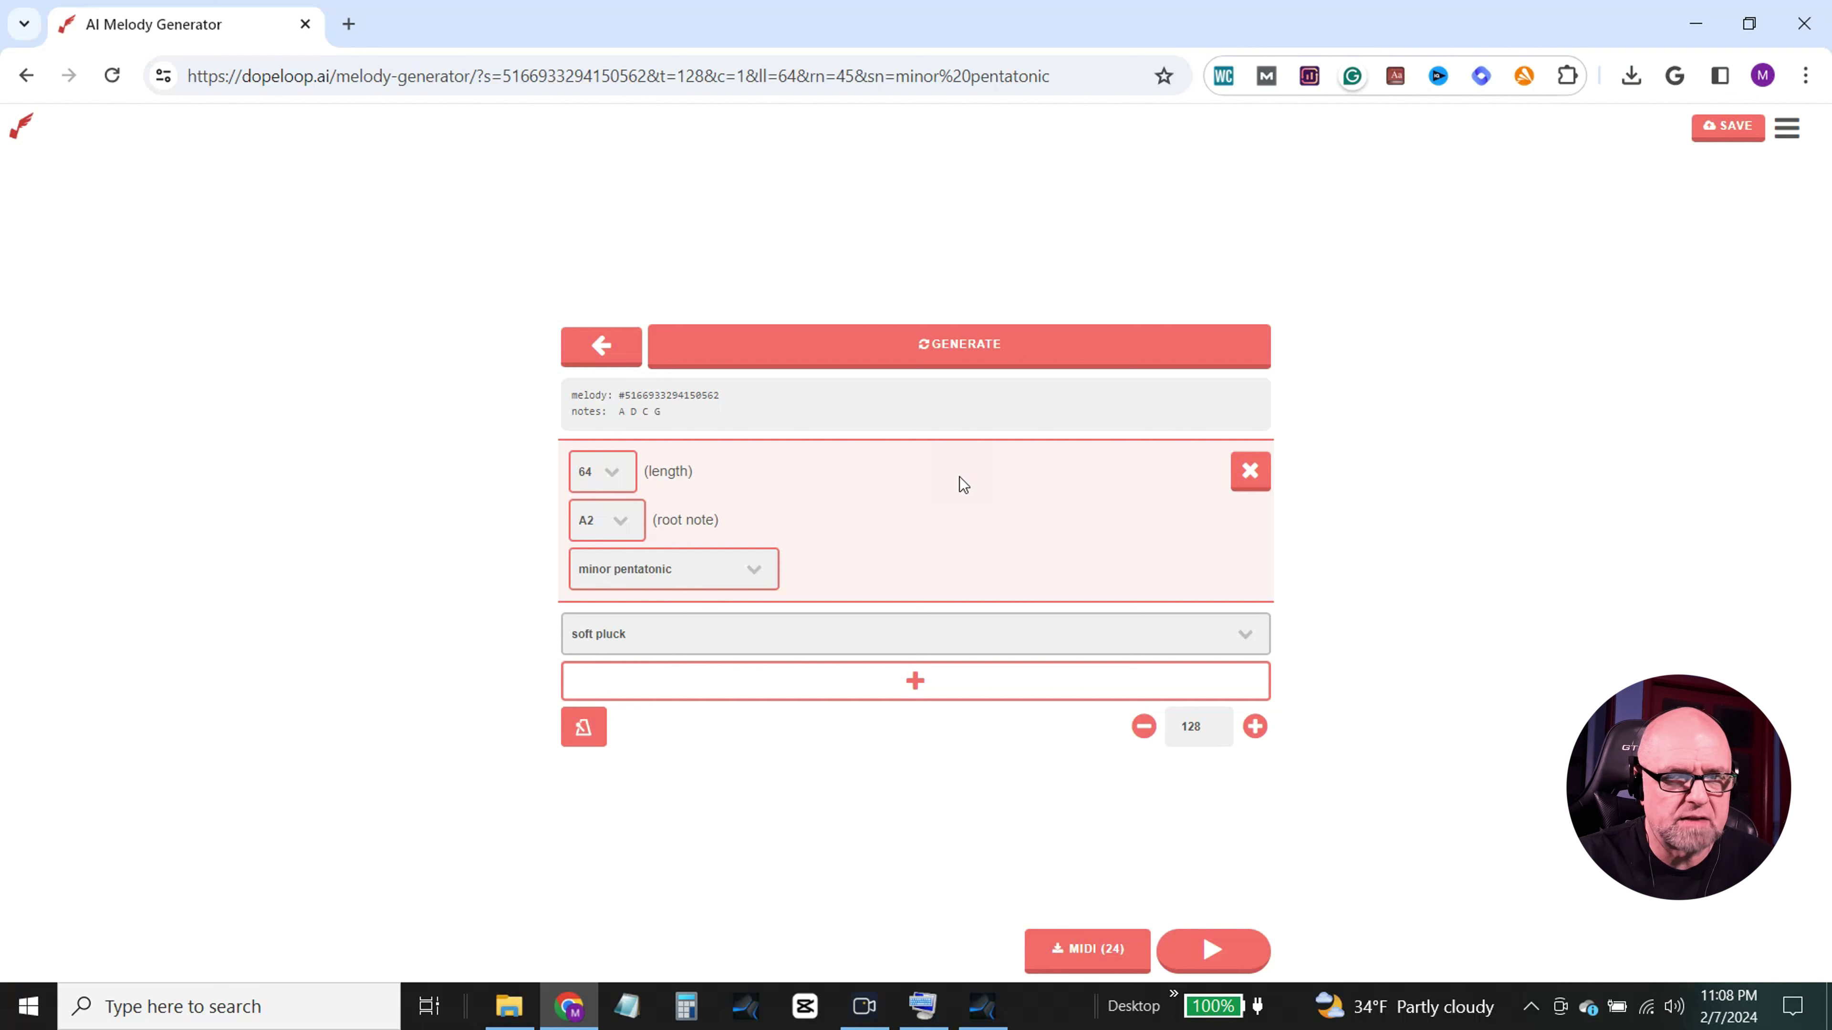
Step: Generate two further melodies one at a time, playing each and stopping its loop before moving on
click(946, 350)
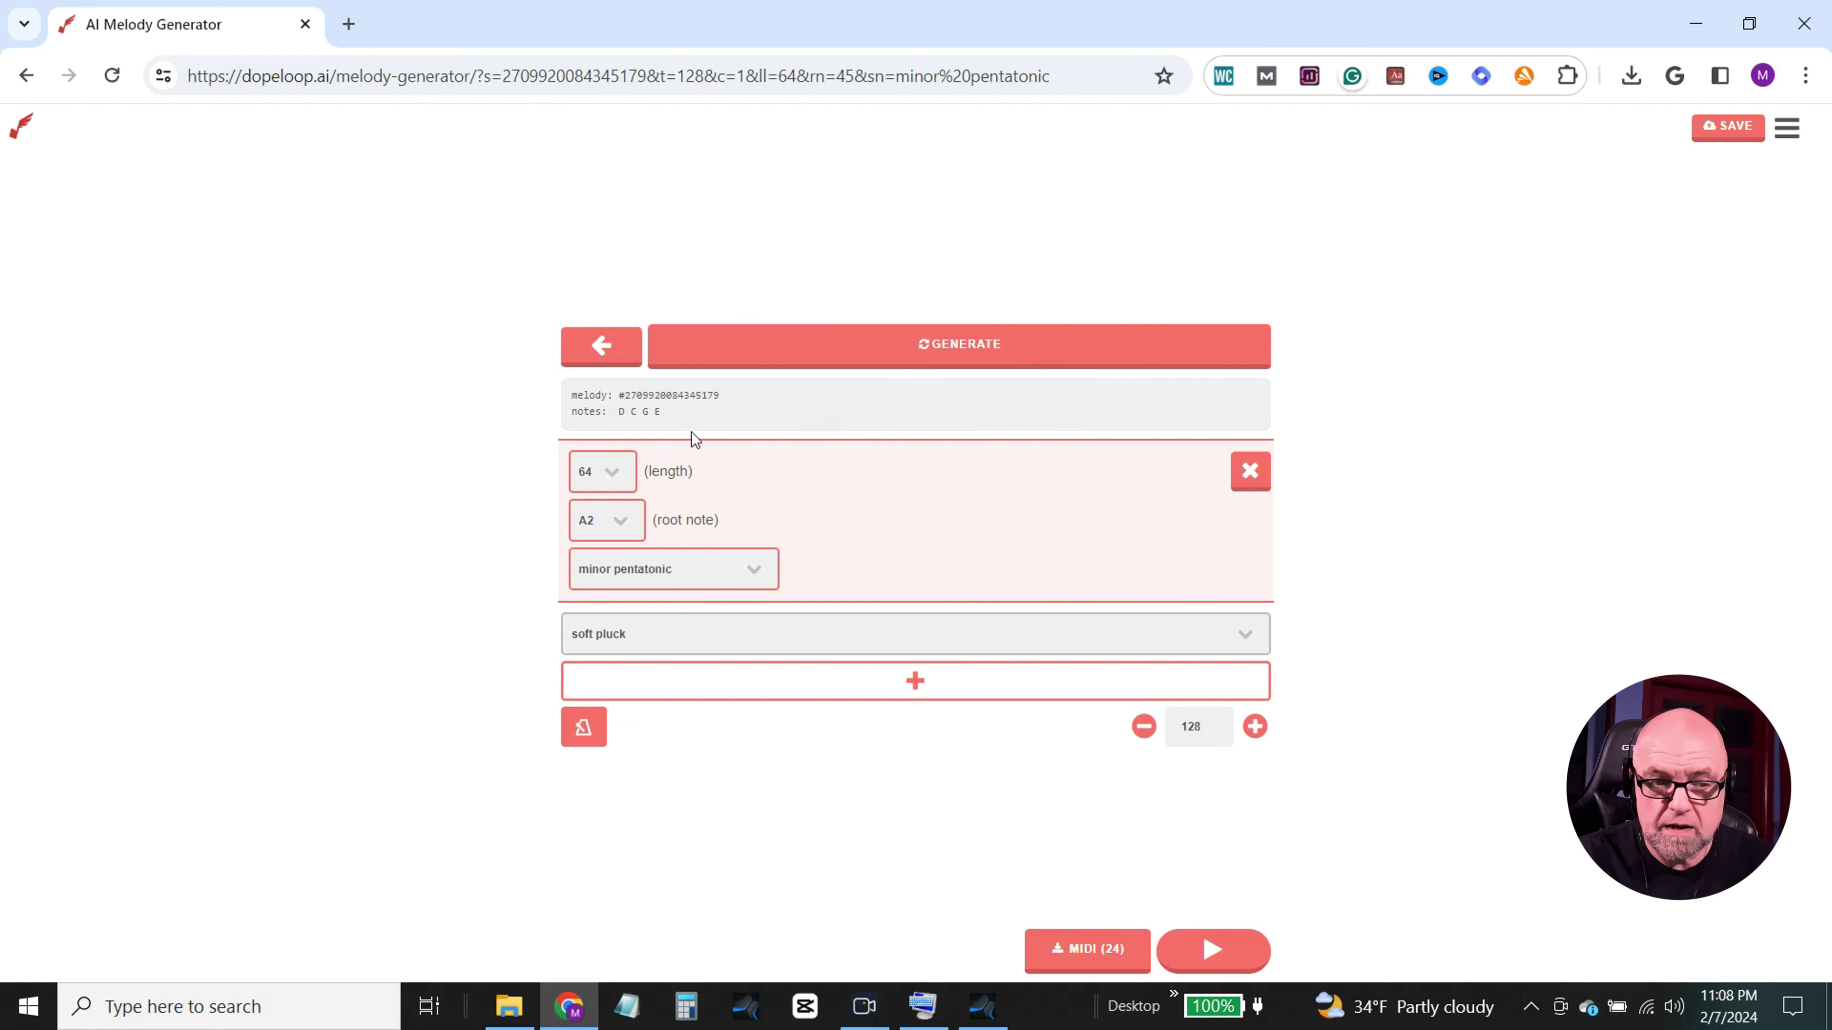
click(1230, 955)
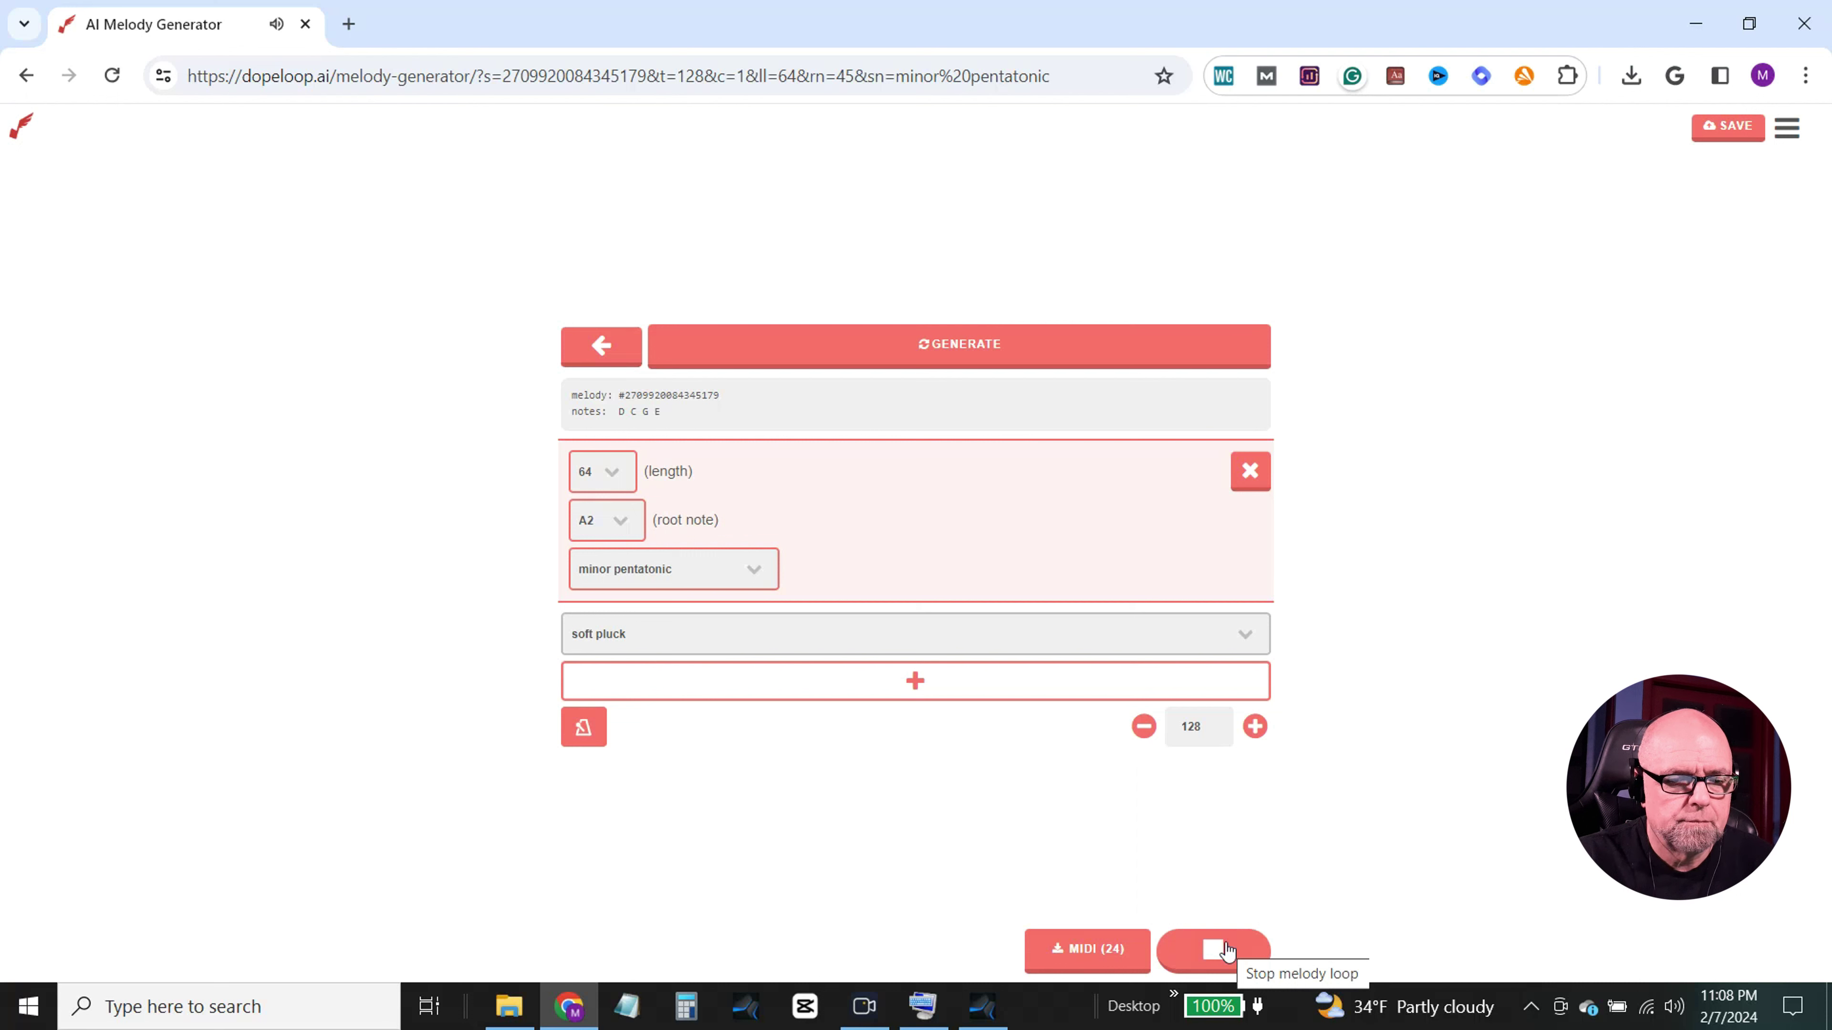
click(1227, 952)
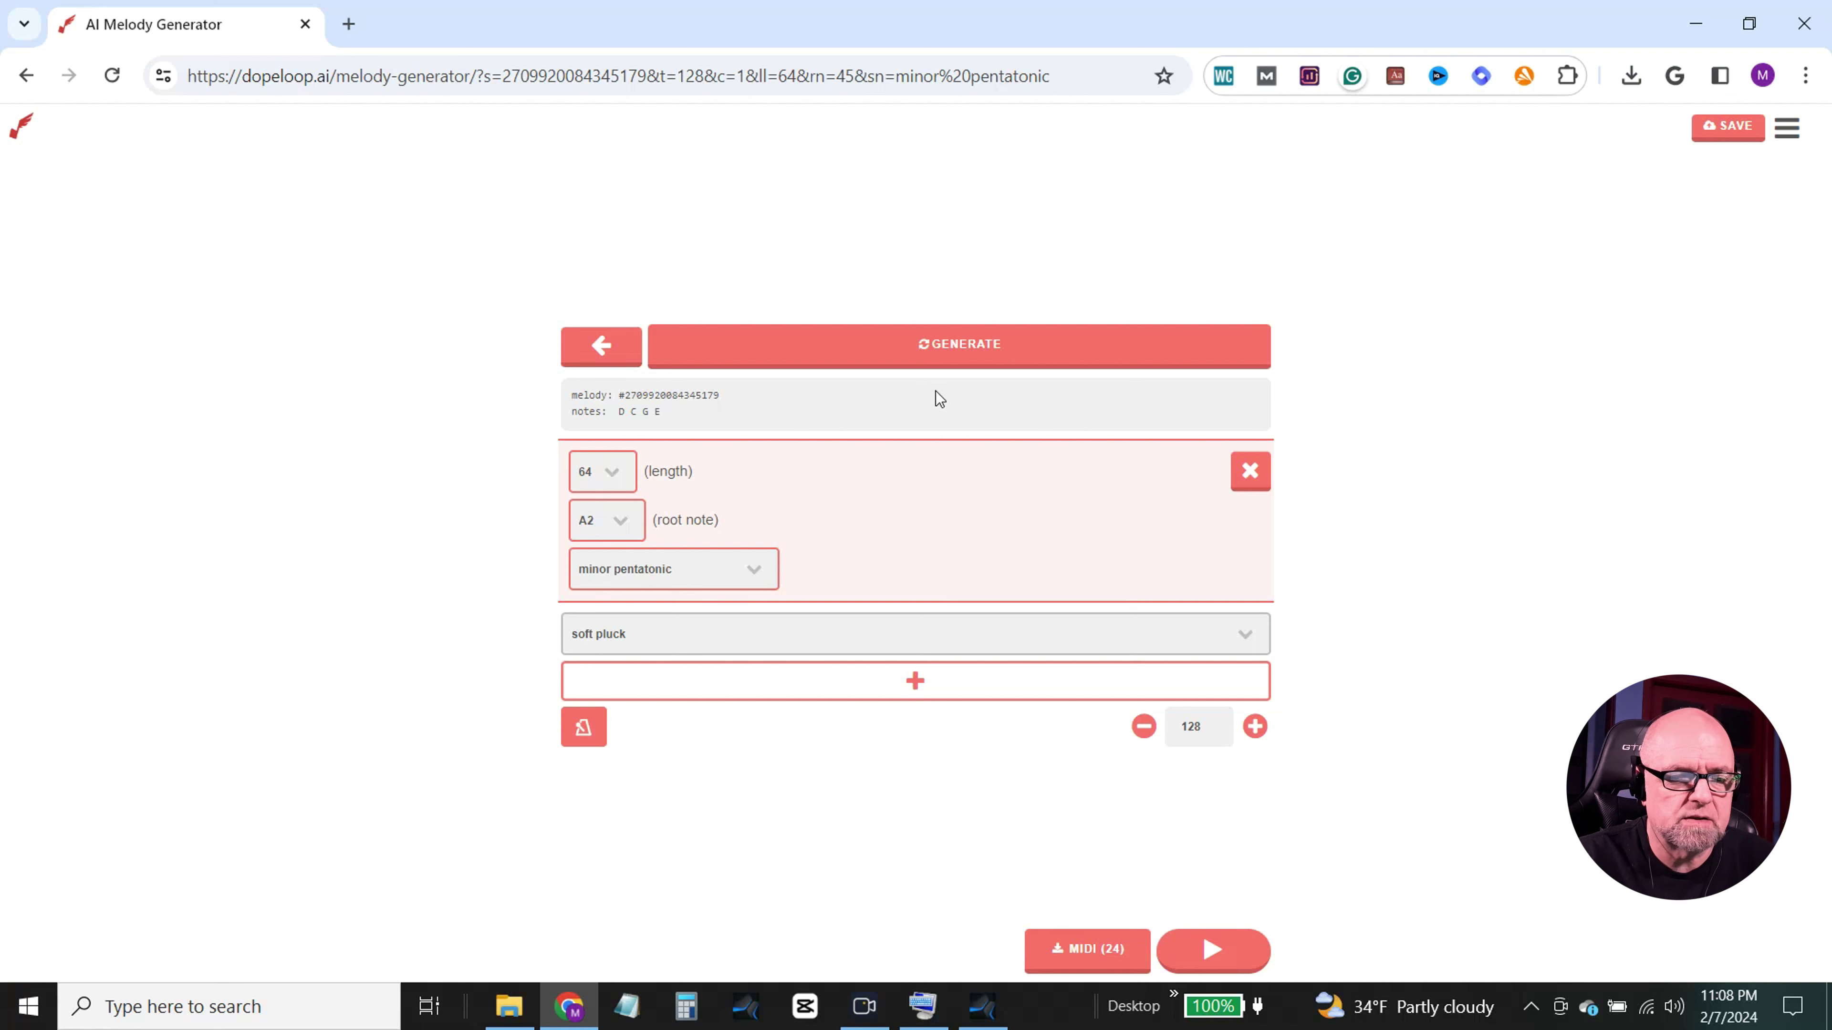
click(958, 360)
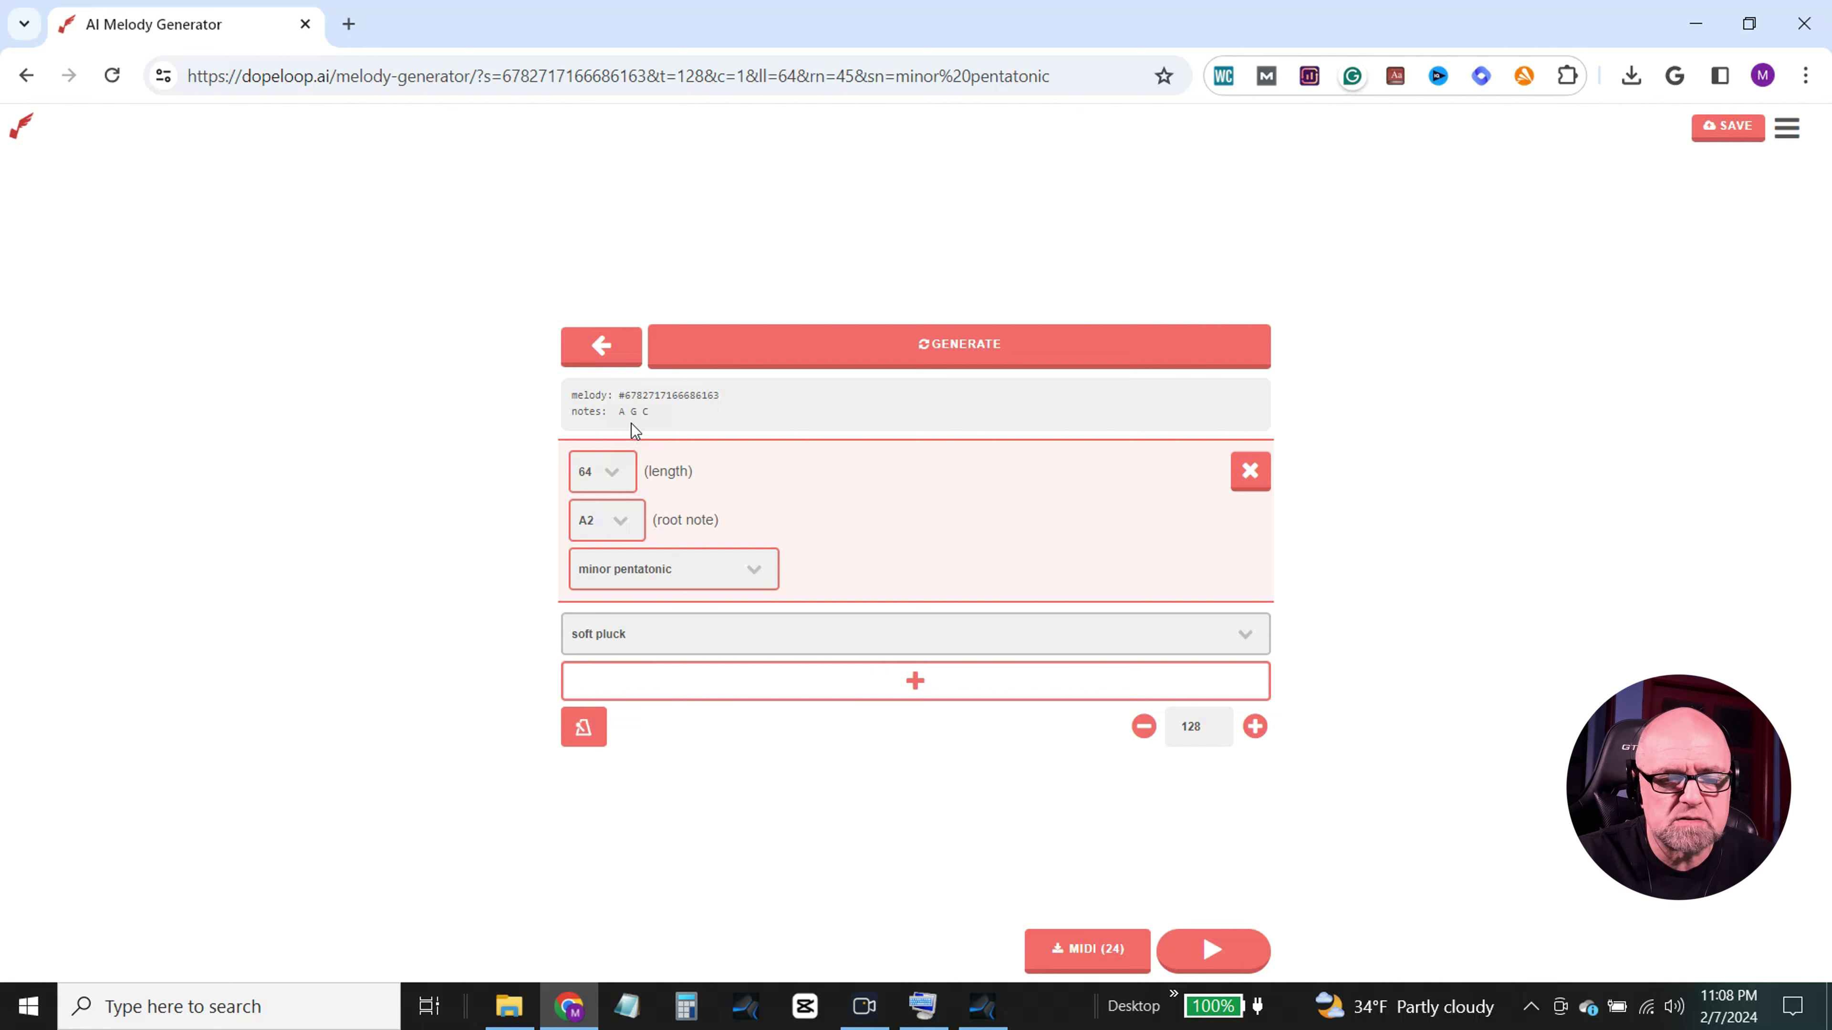
click(1212, 950)
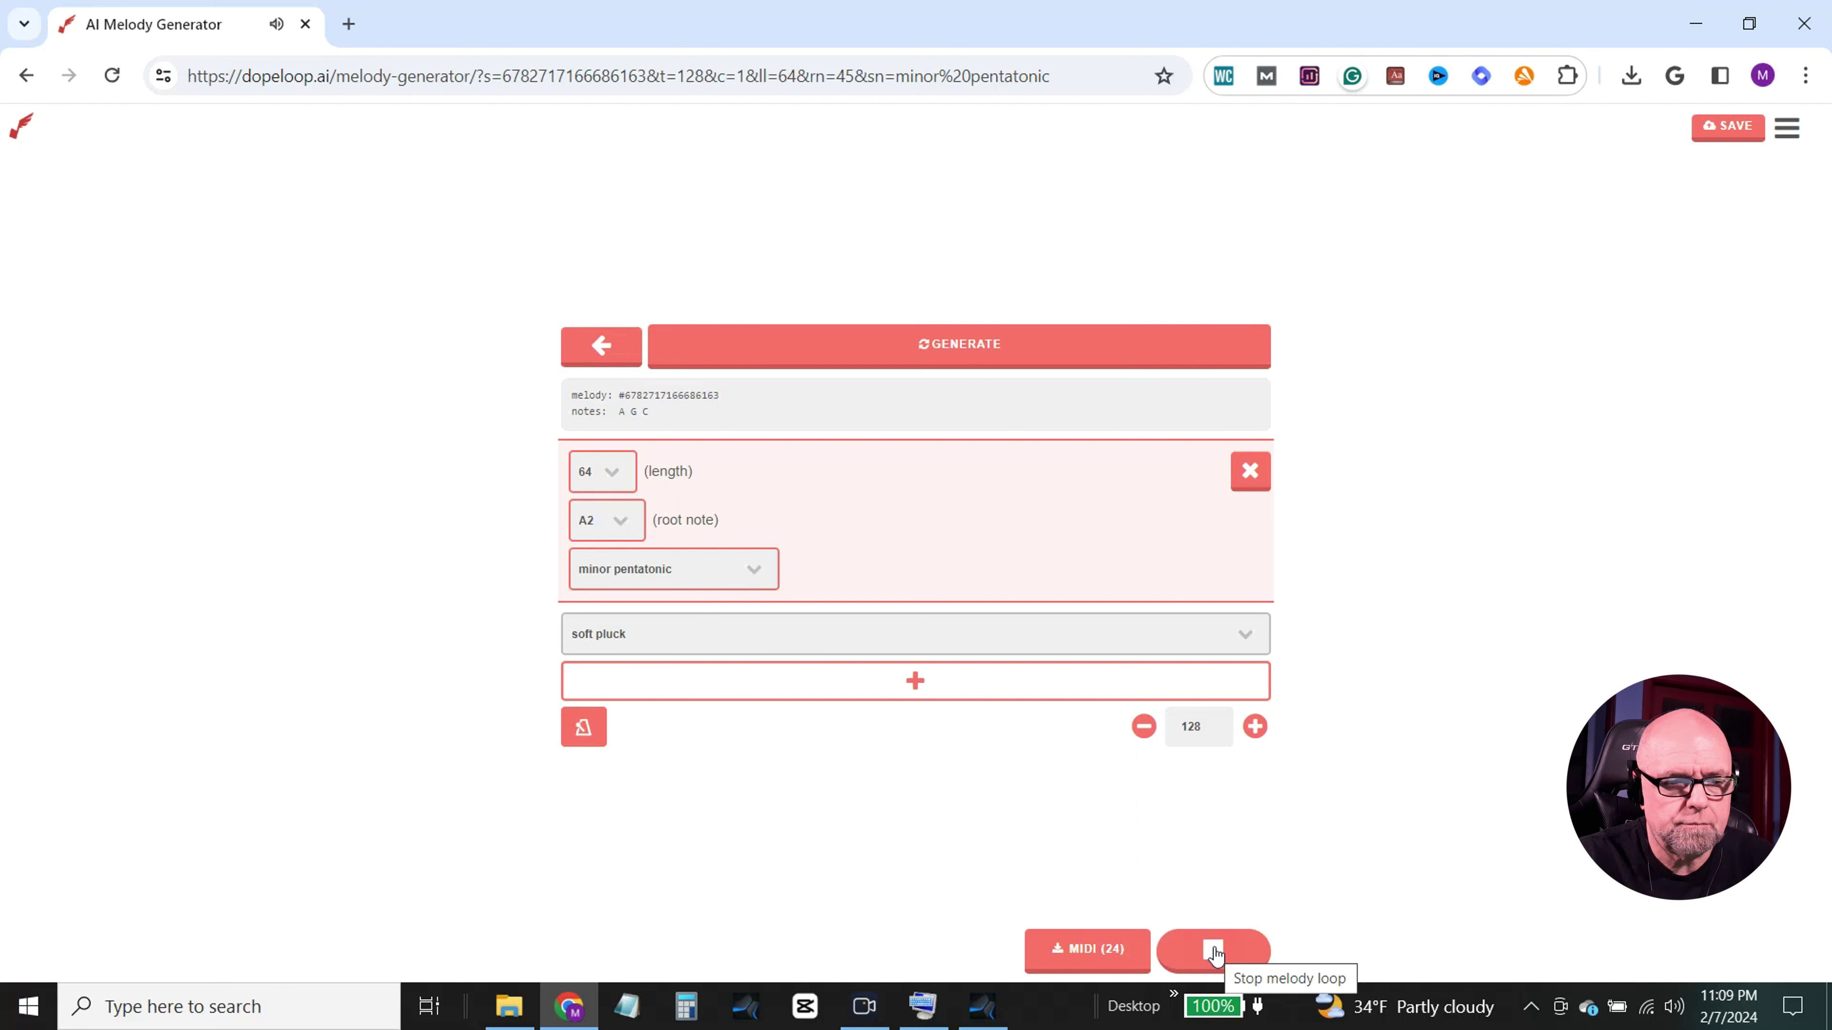
click(1214, 951)
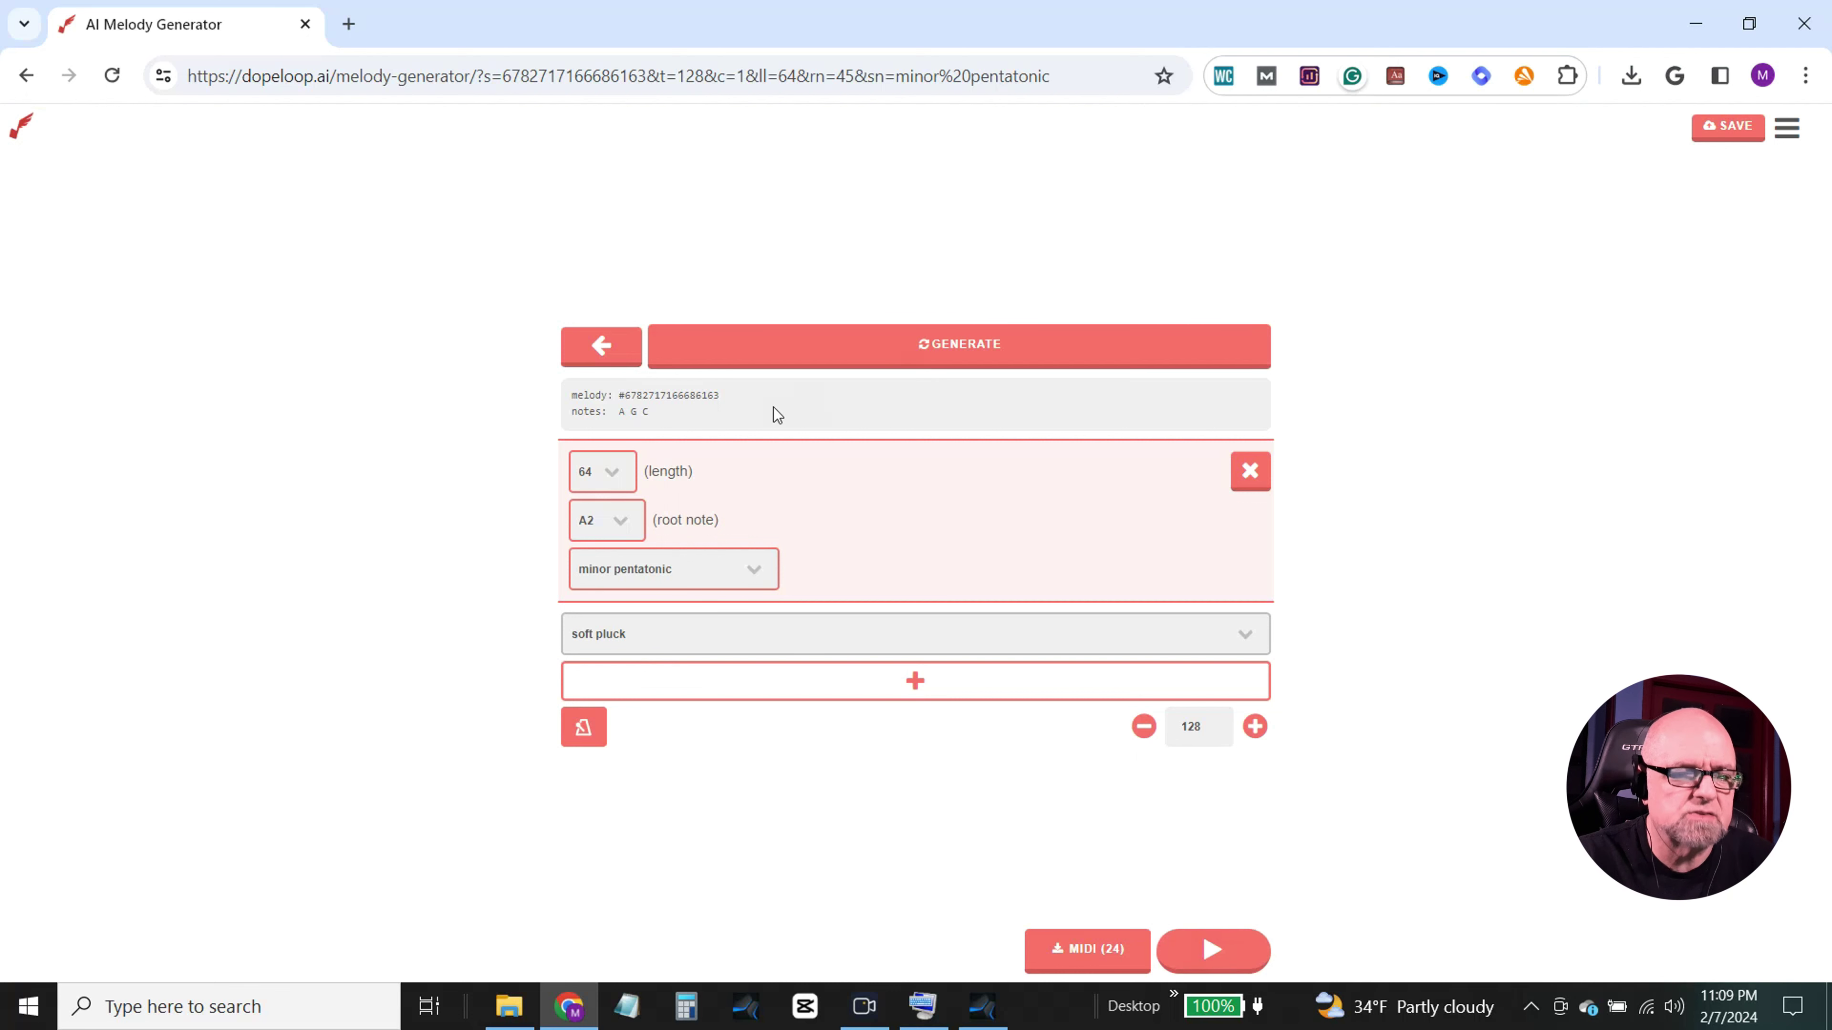
Step: Generate four new melodies in succession, play the fourth one, and stop its loop
click(976, 346)
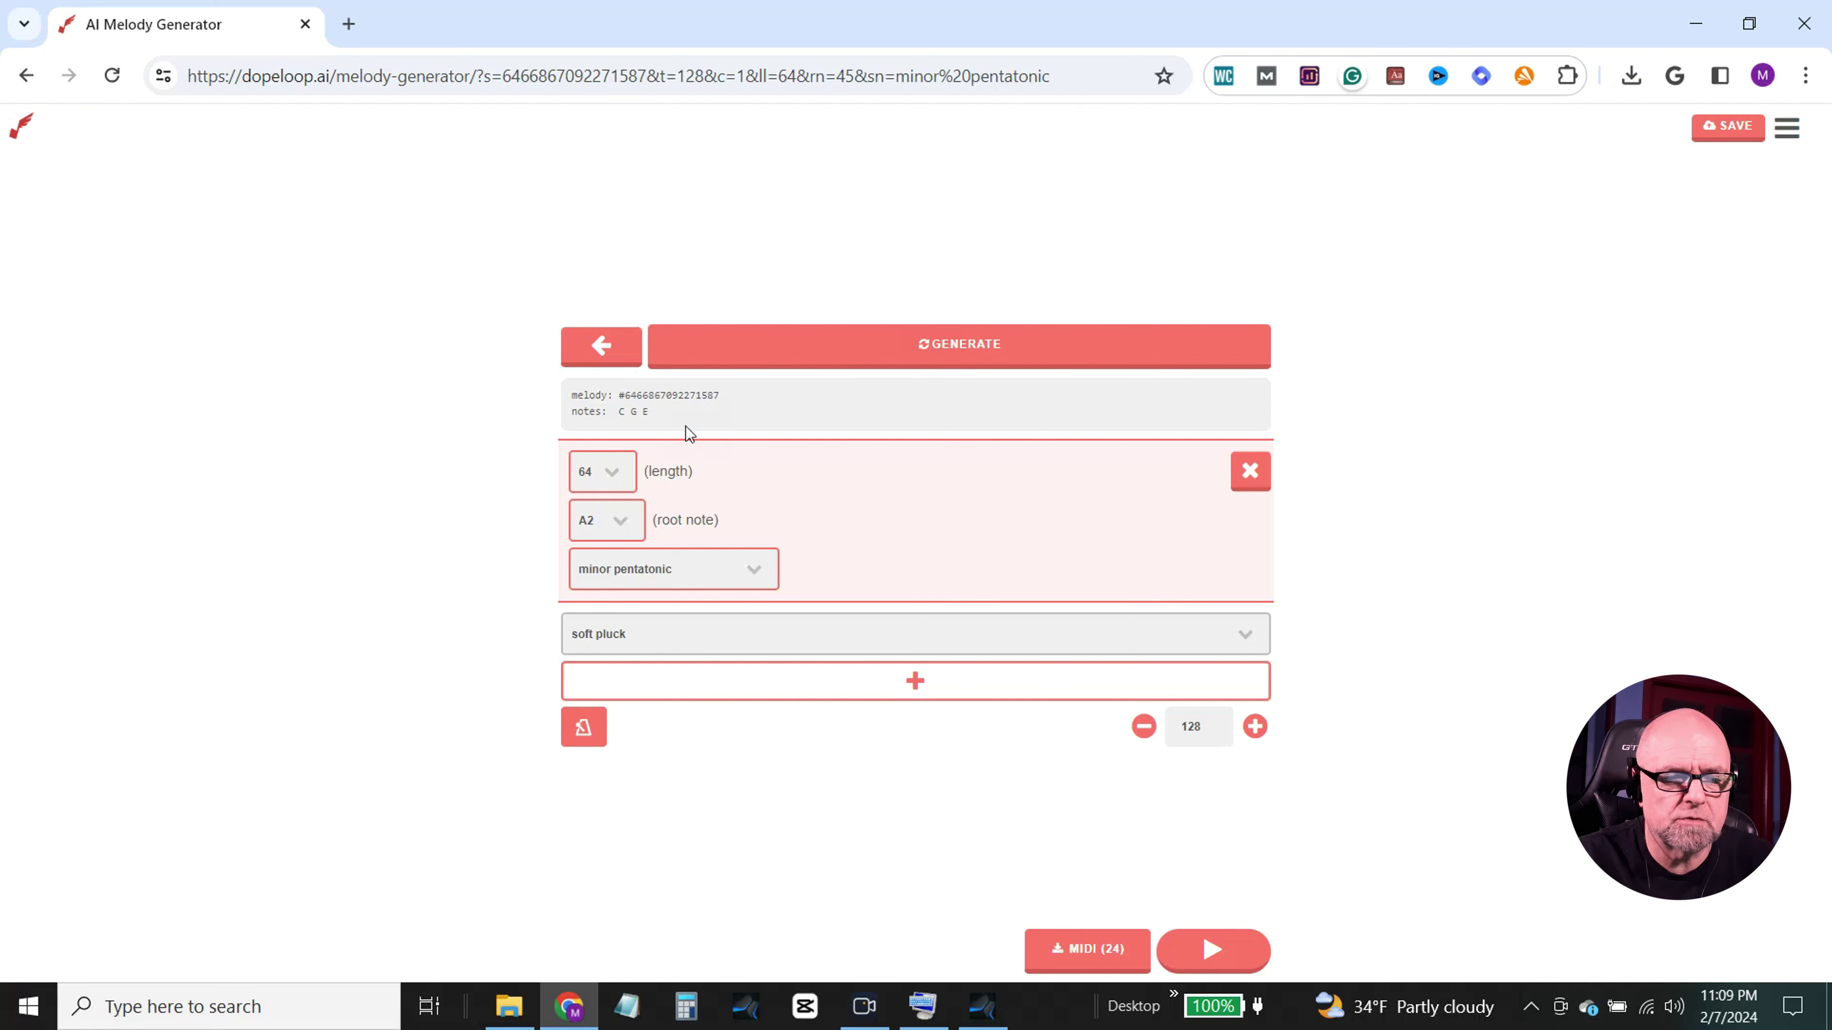
click(942, 345)
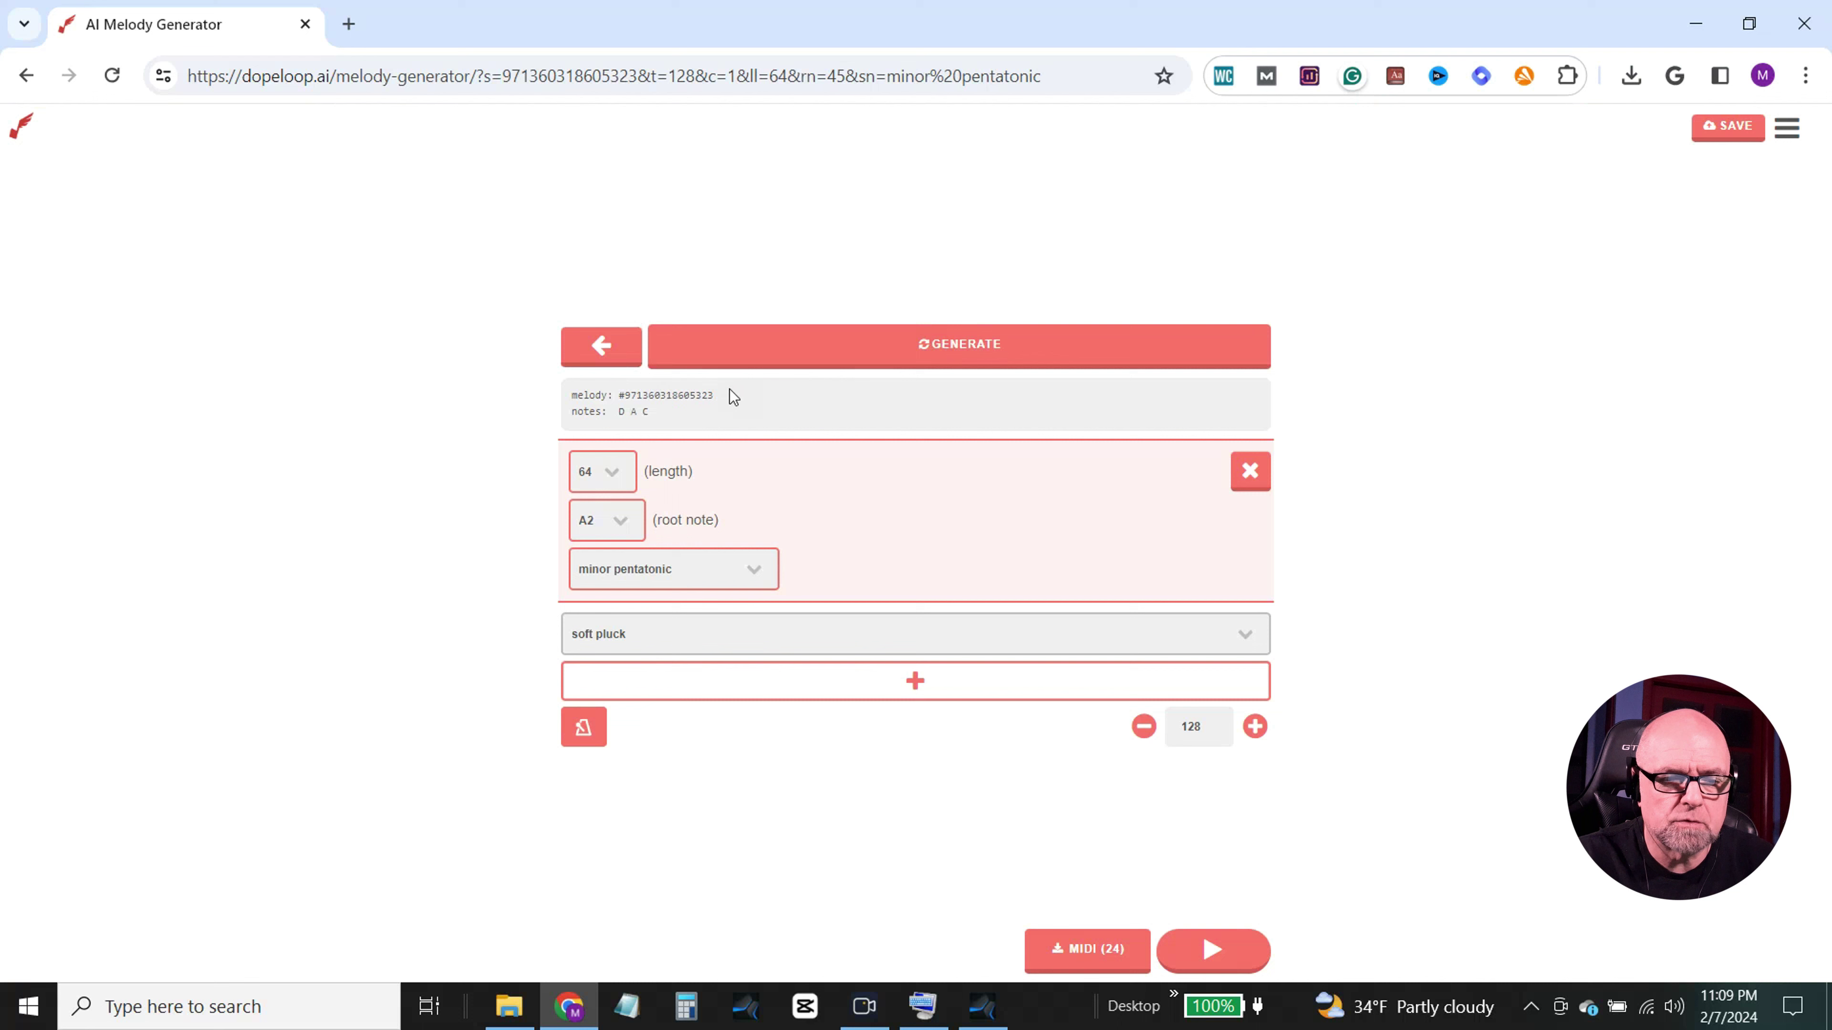
click(969, 352)
click(947, 361)
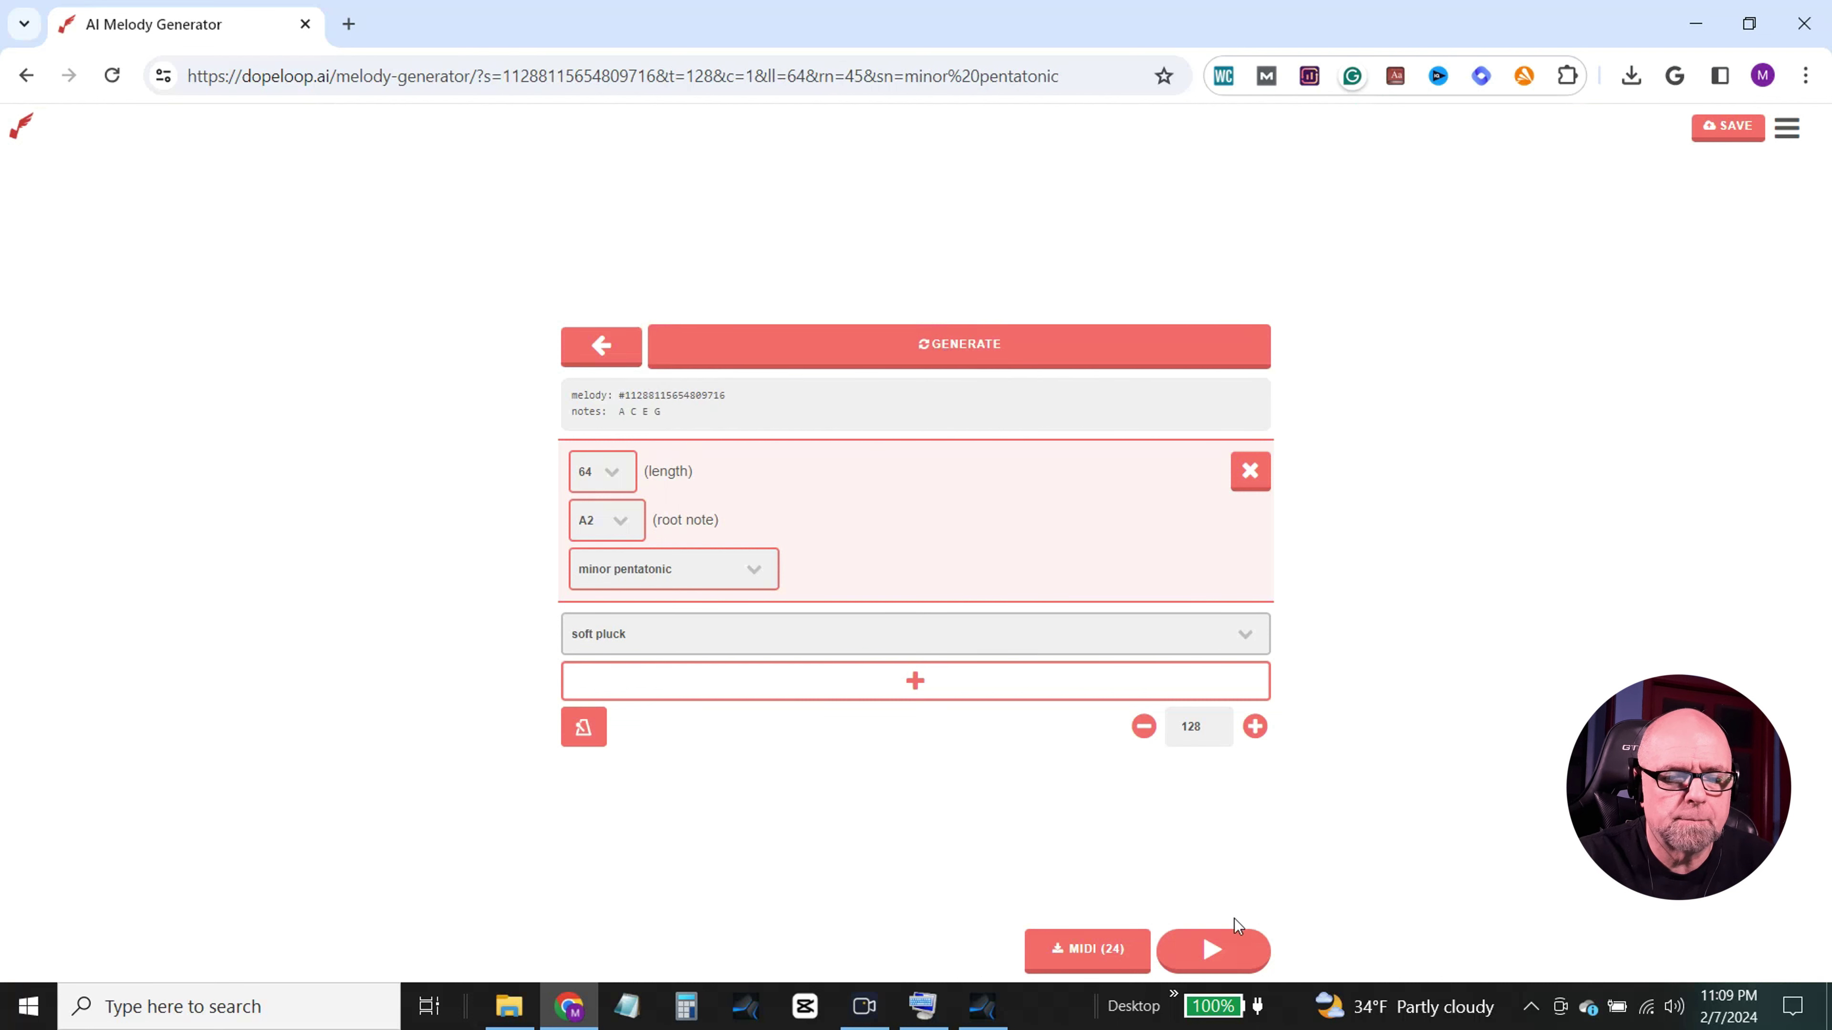
click(1223, 951)
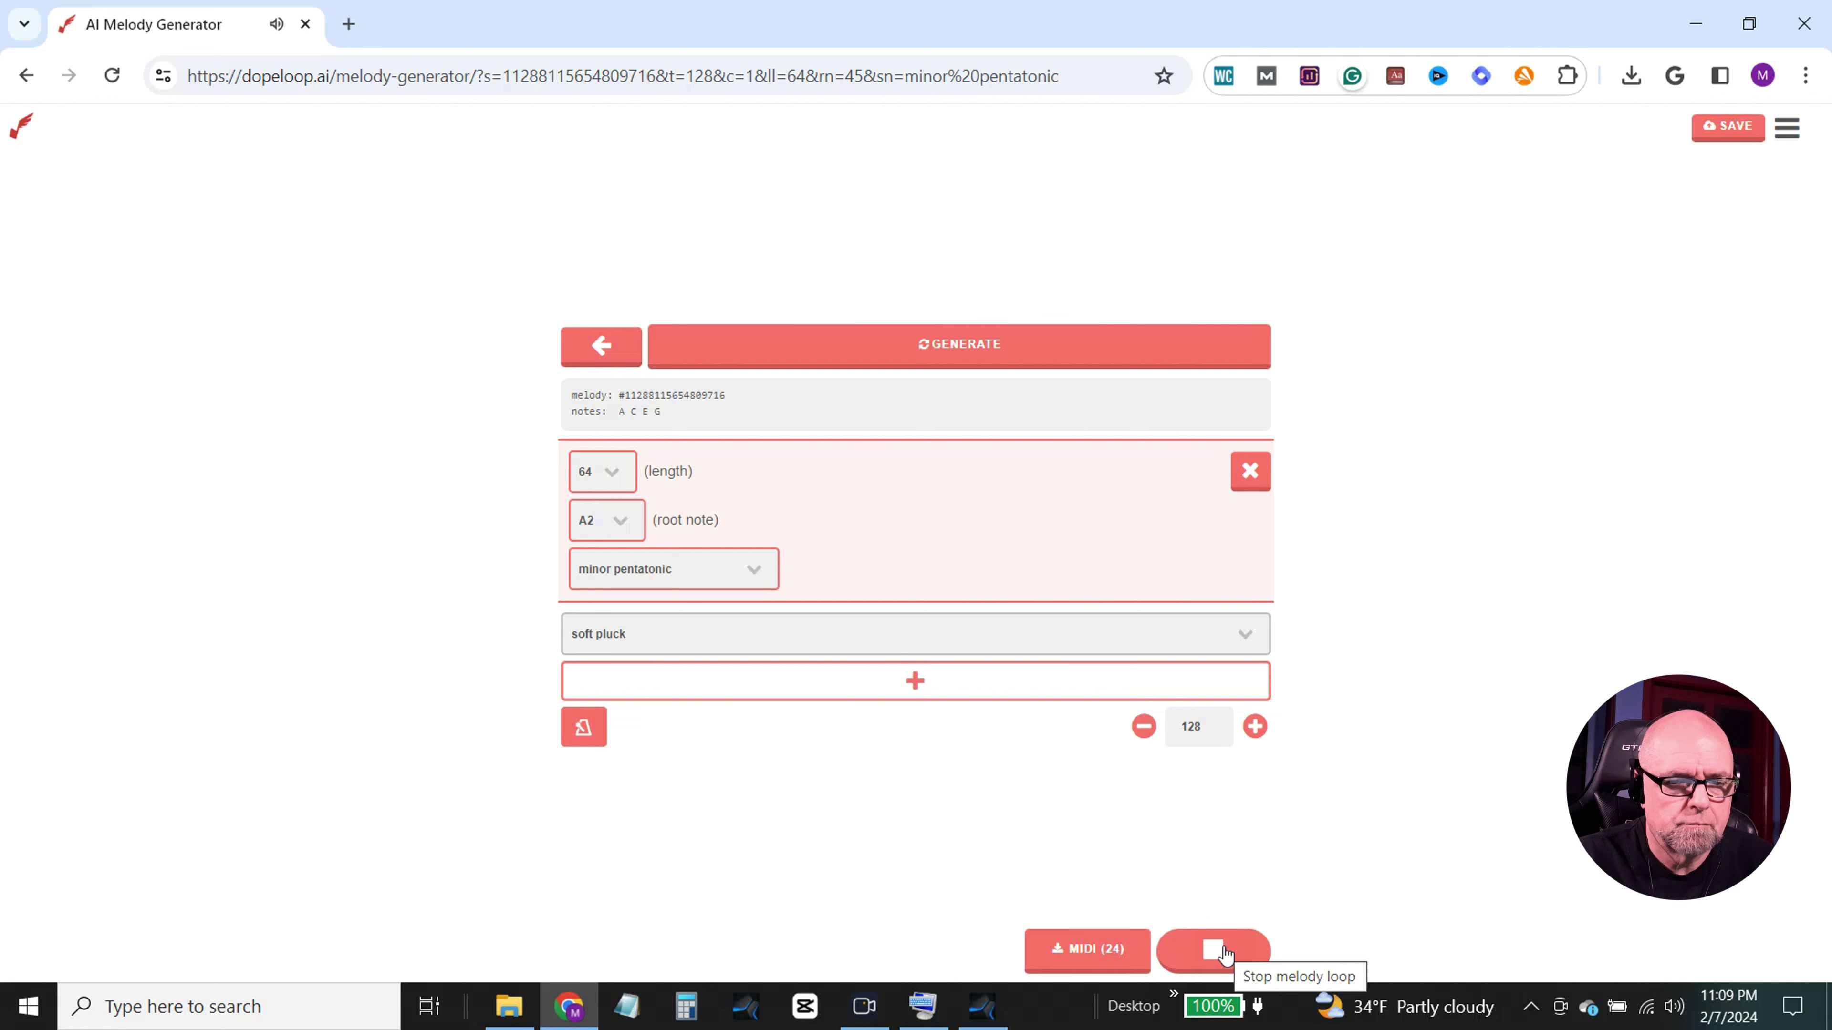
click(1224, 952)
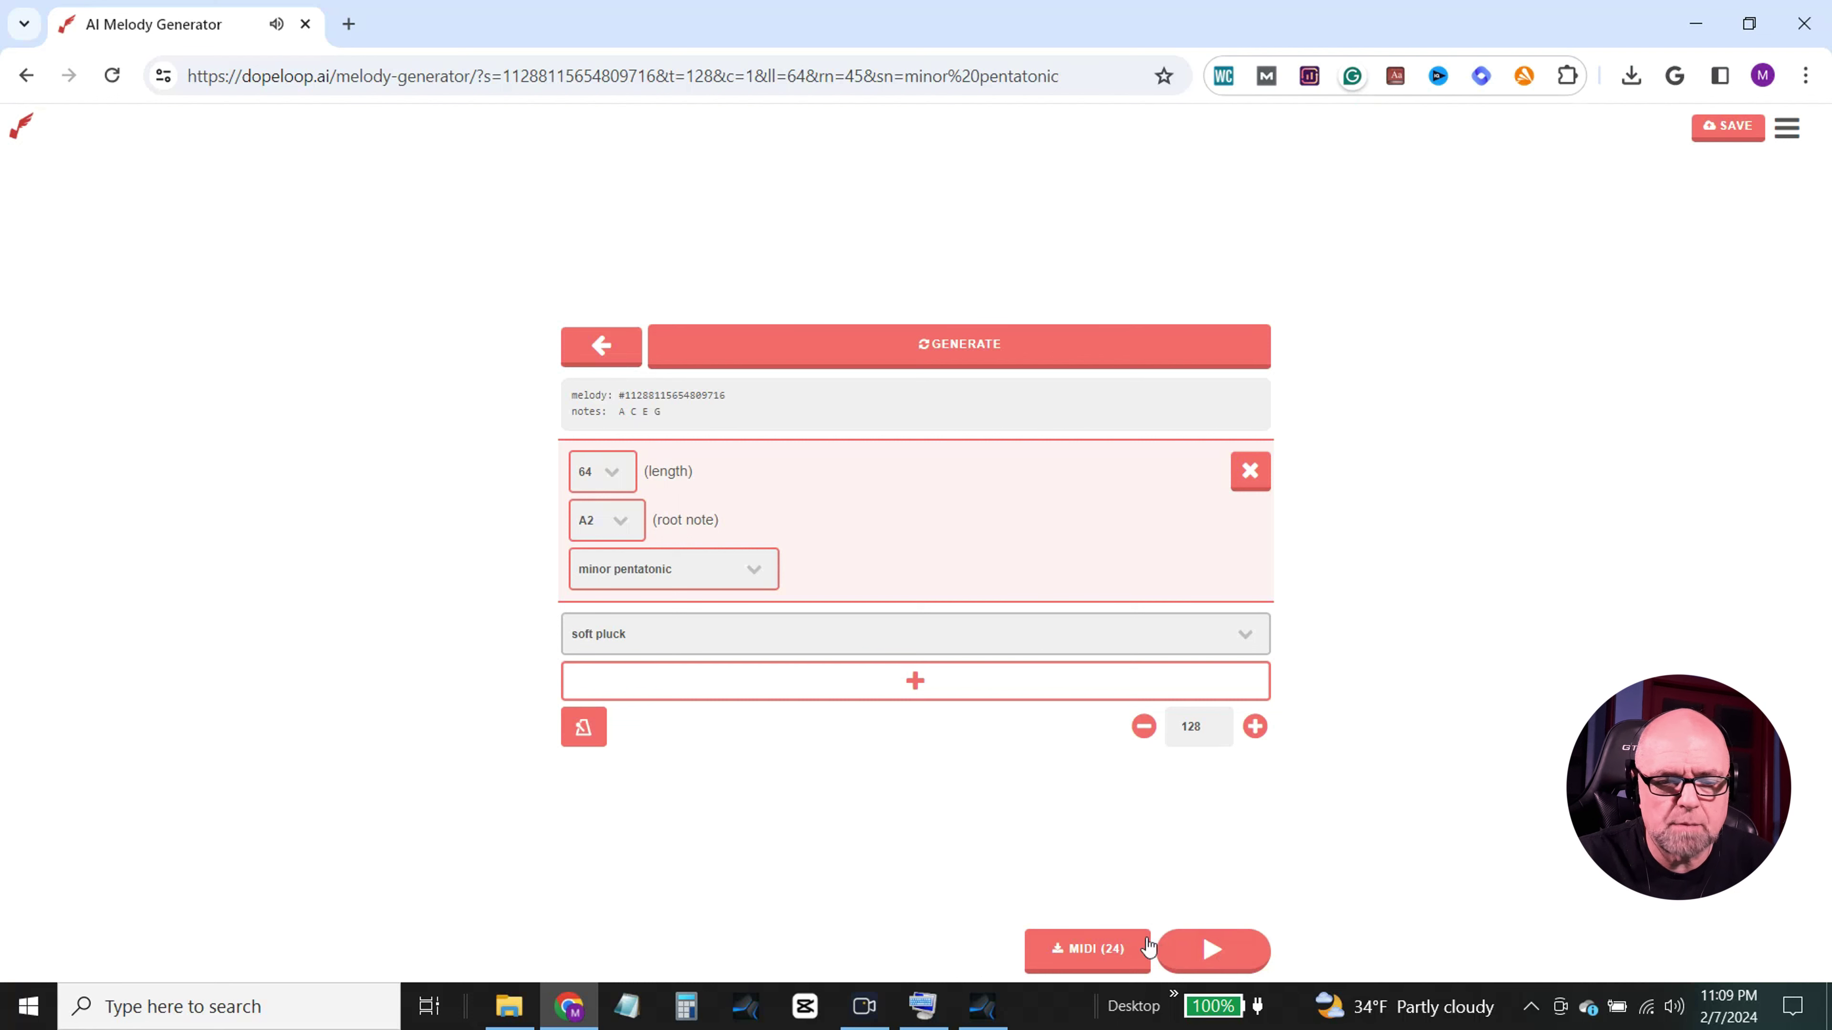
Step: Request the MIDI download of the melody just auditioned
click(1086, 952)
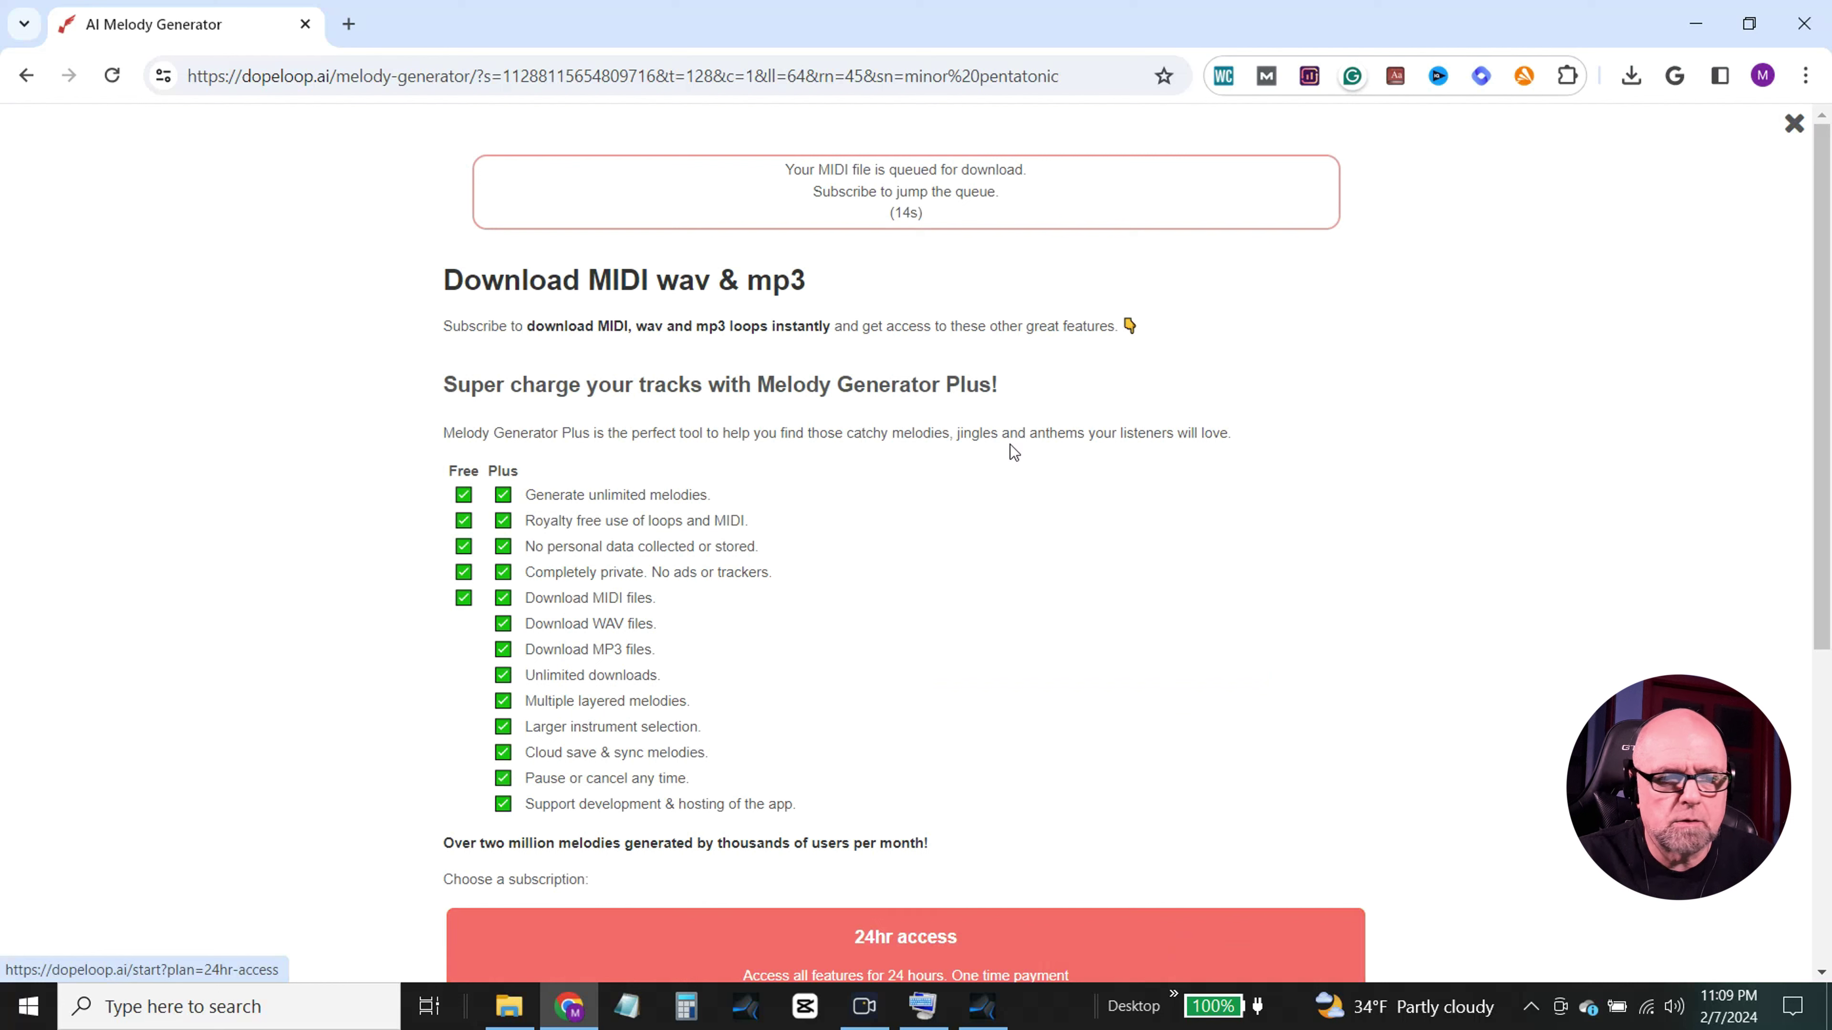
Step: Rename the existing dopeloop melody file in New folder 2-7 so its name starts with 1
click(227, 850)
key(ctrl+z)
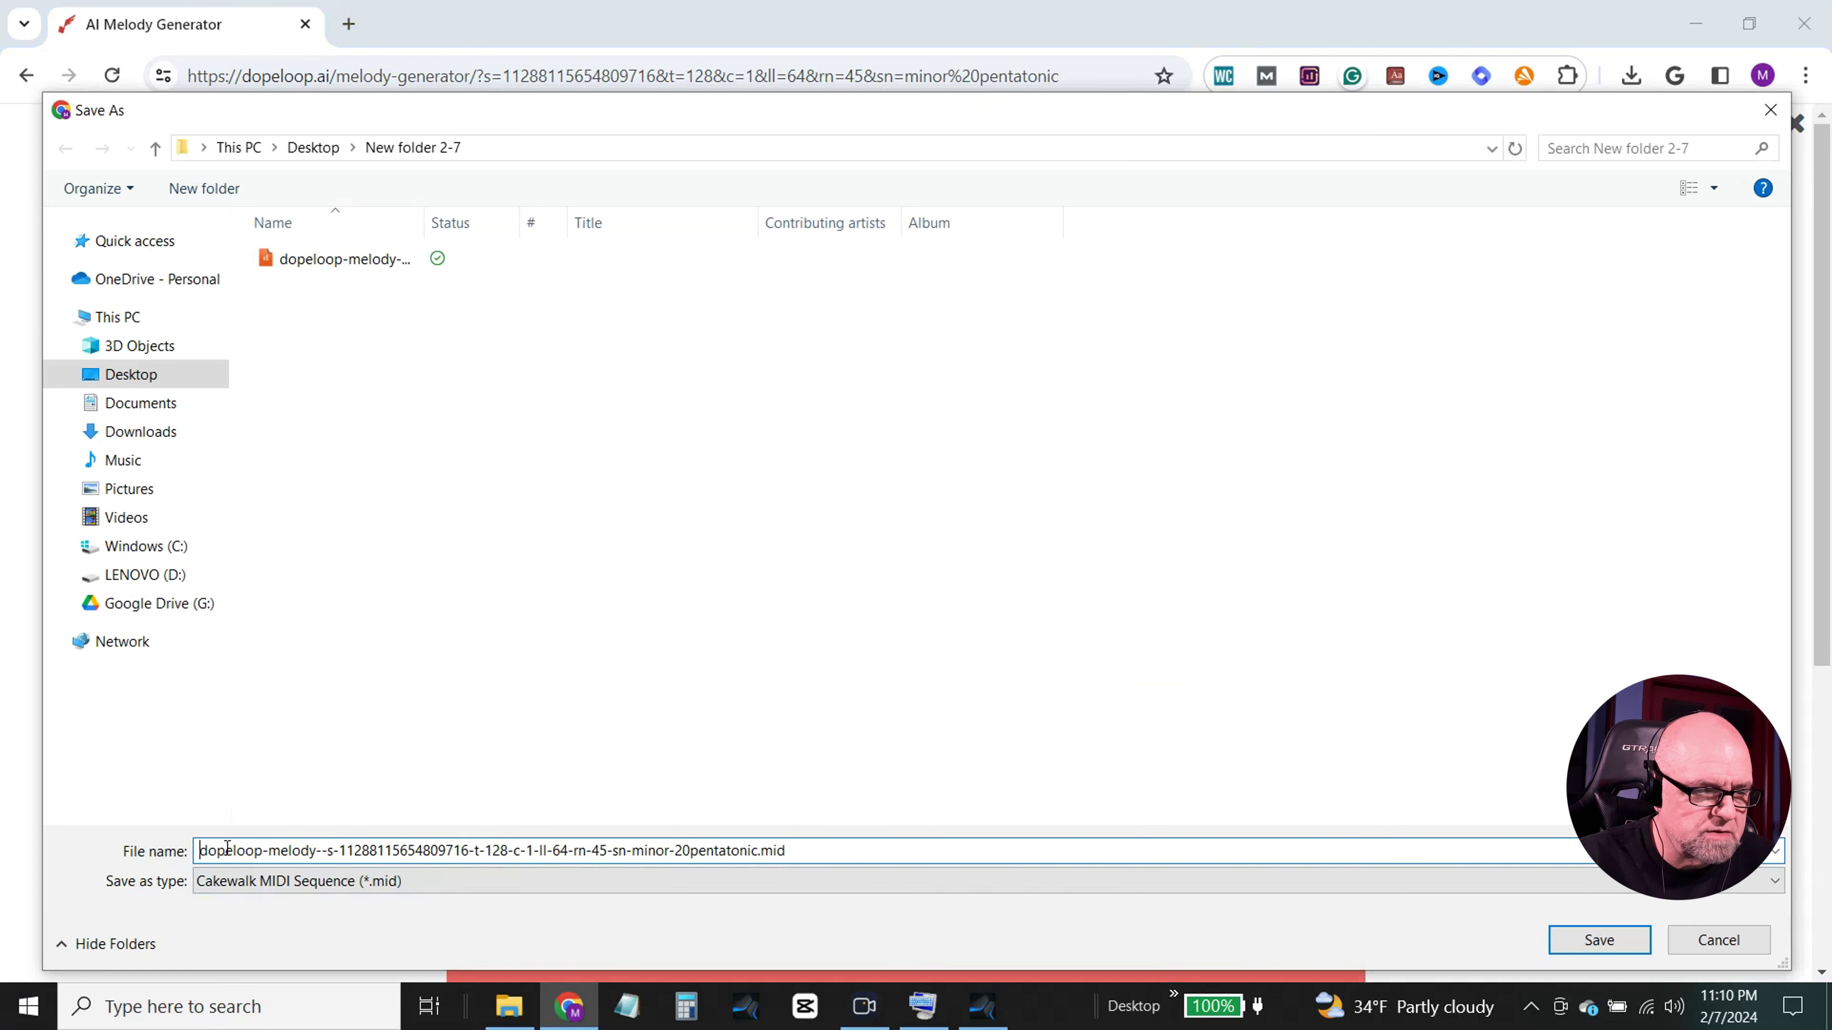
text(2)
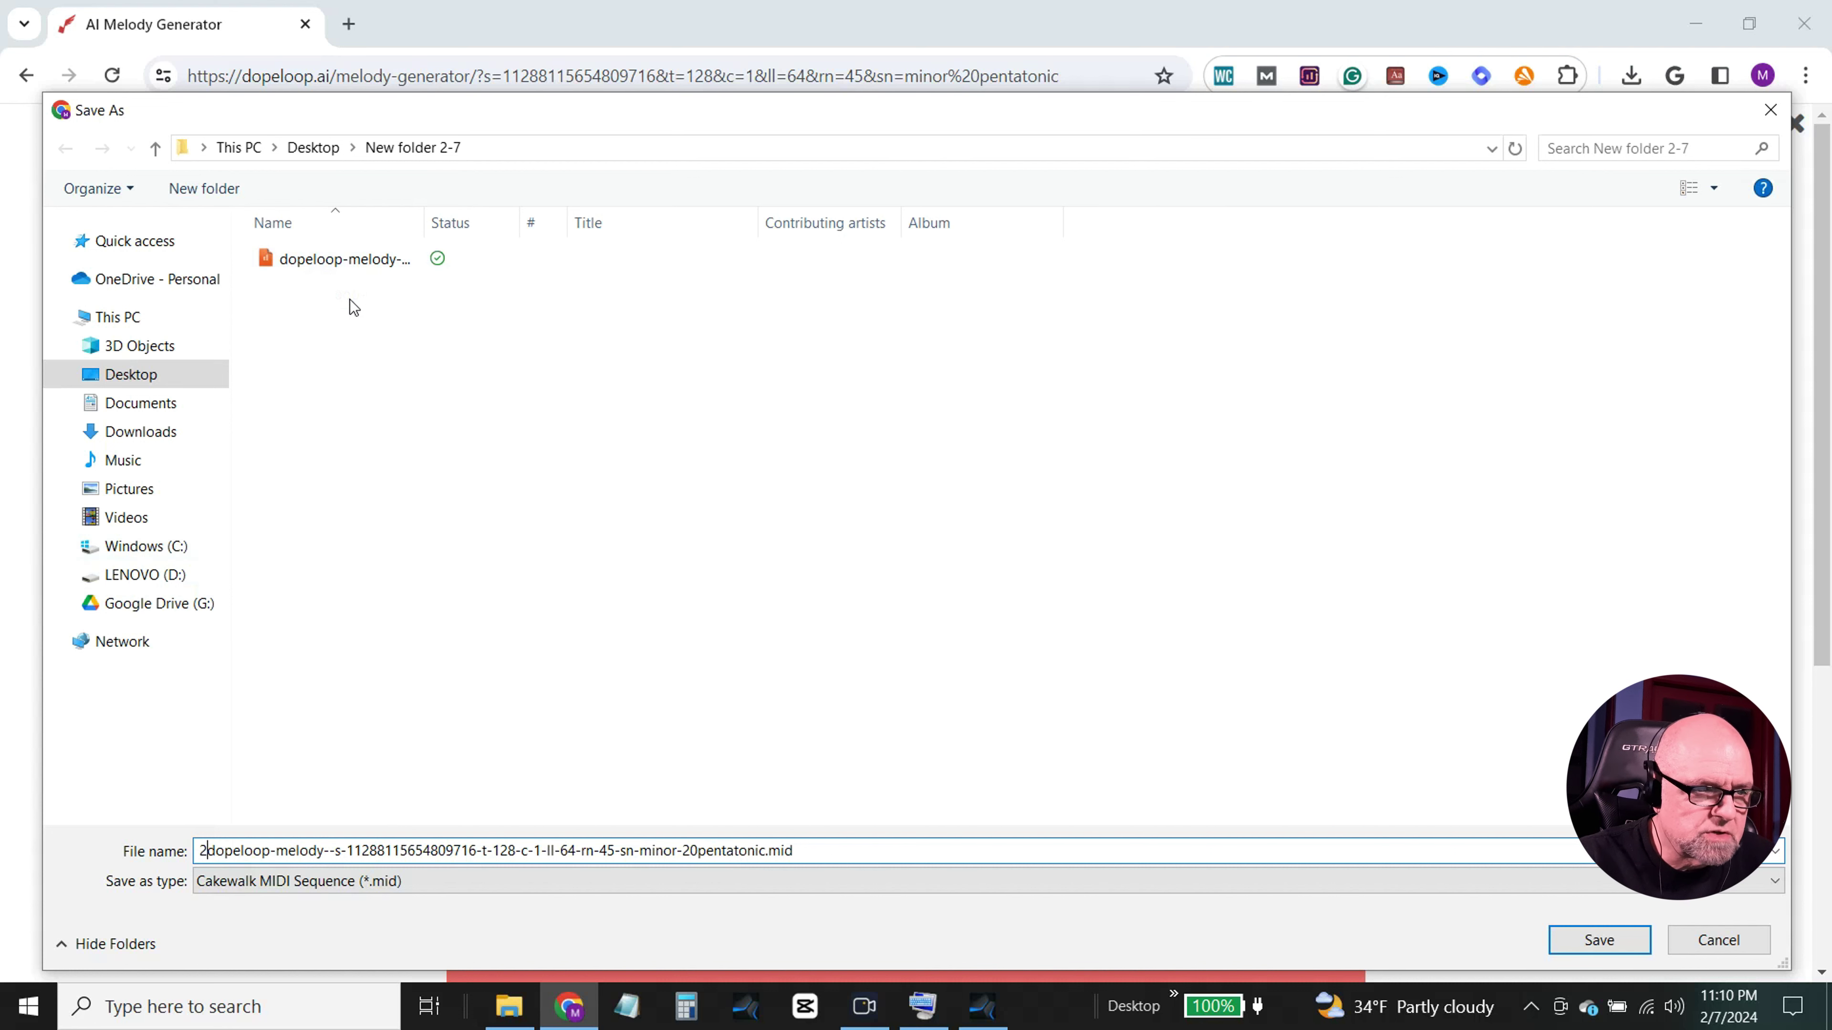
click(289, 266)
key(ctrl+z)
Step: Save the current MIDI download with 2 in front of its file name and close the download page
drag(282, 850, 205, 850)
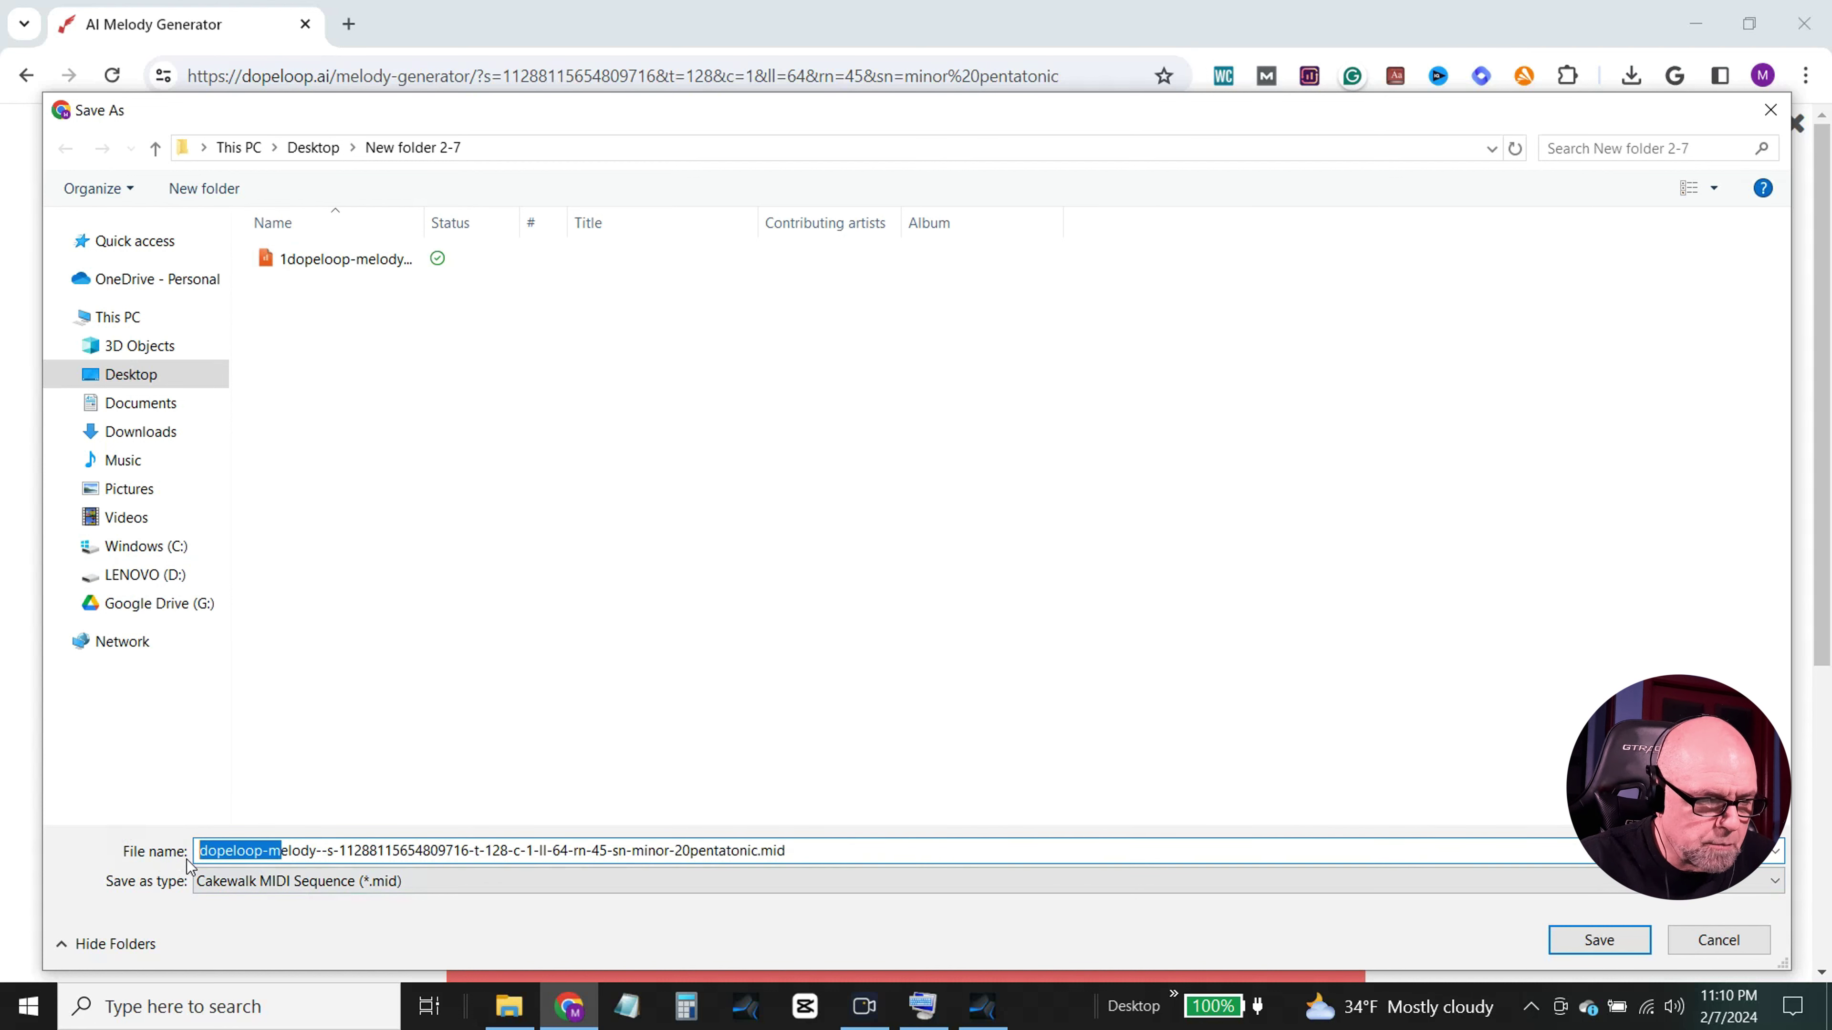
click(204, 850)
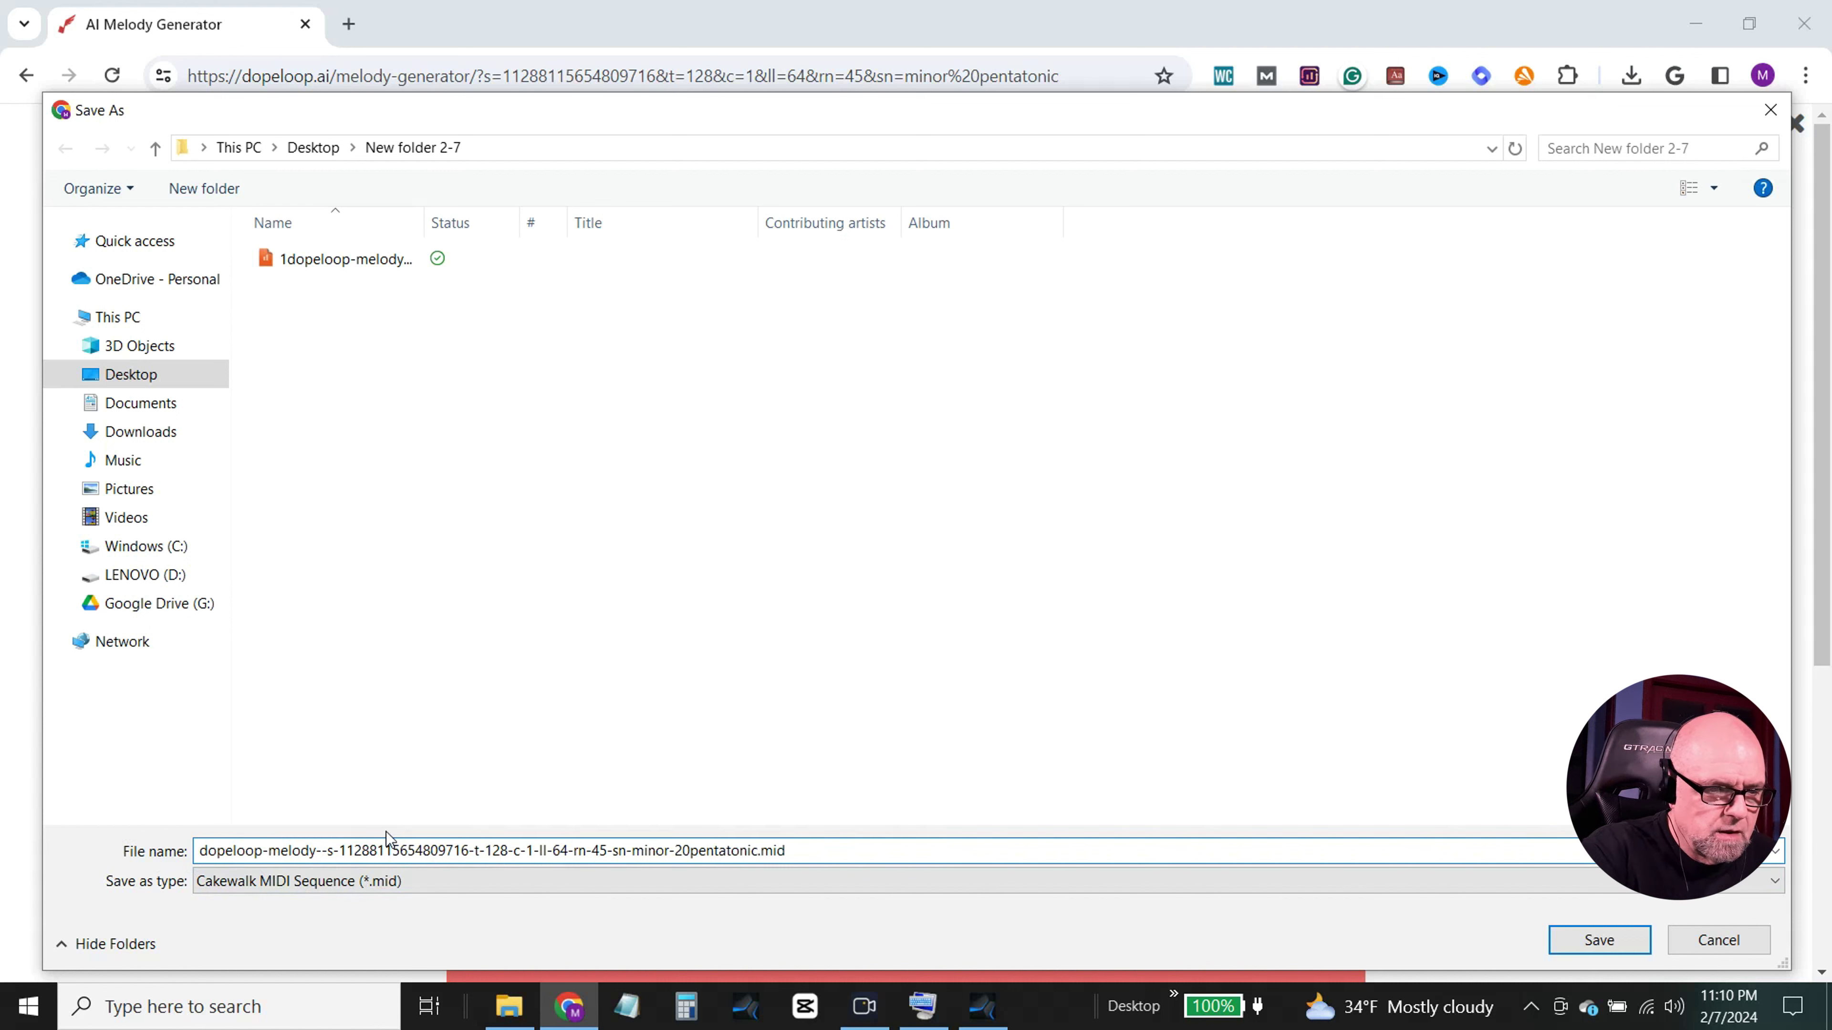
text(2)
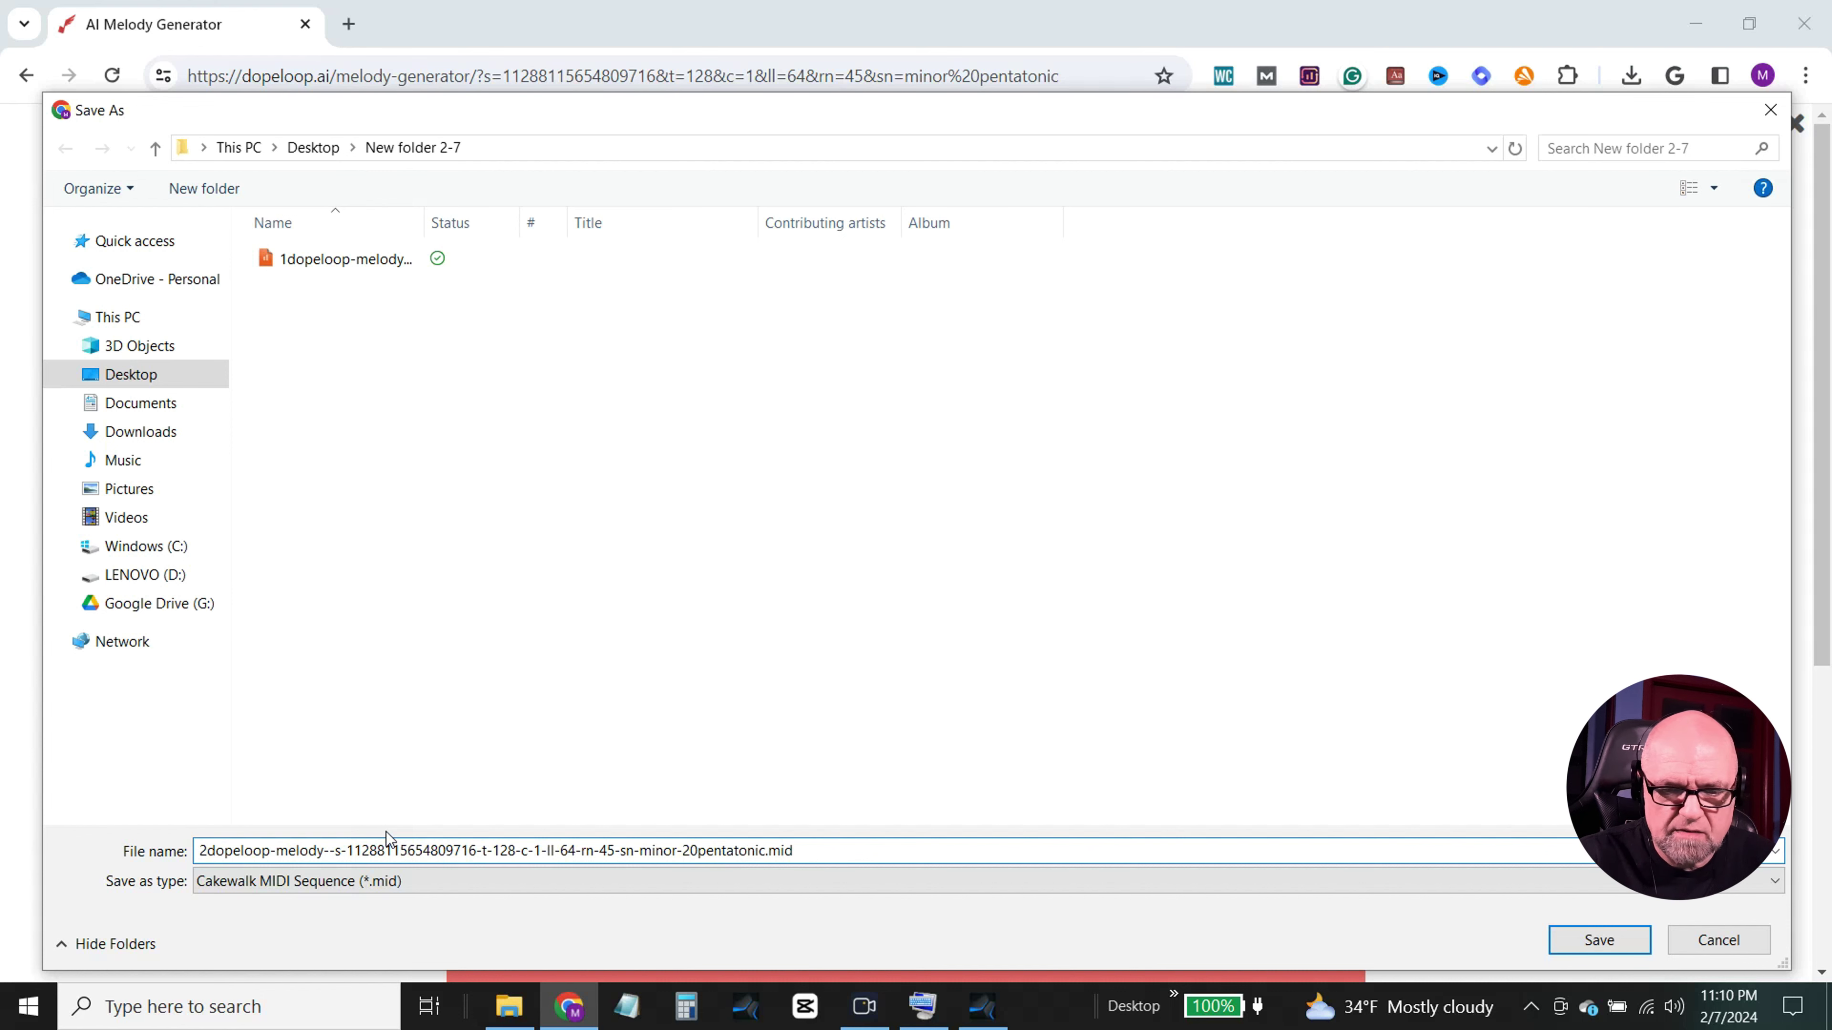
click(1597, 935)
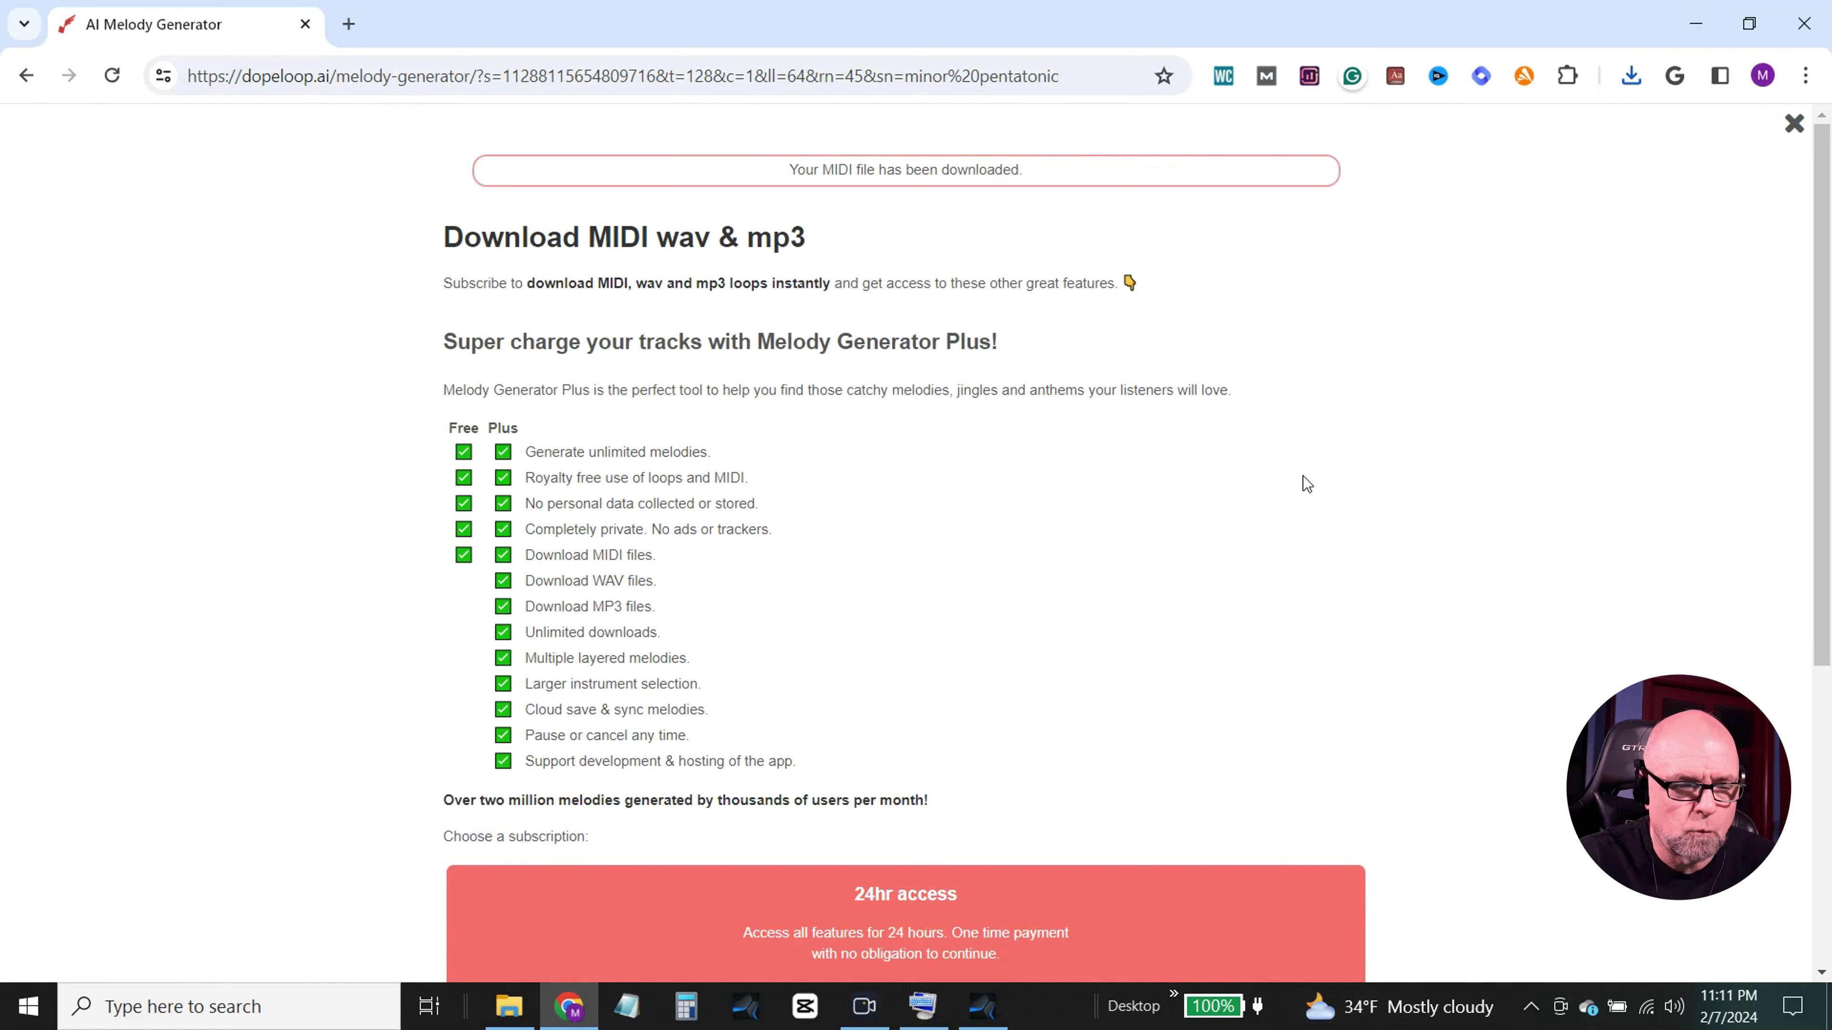
click(1795, 124)
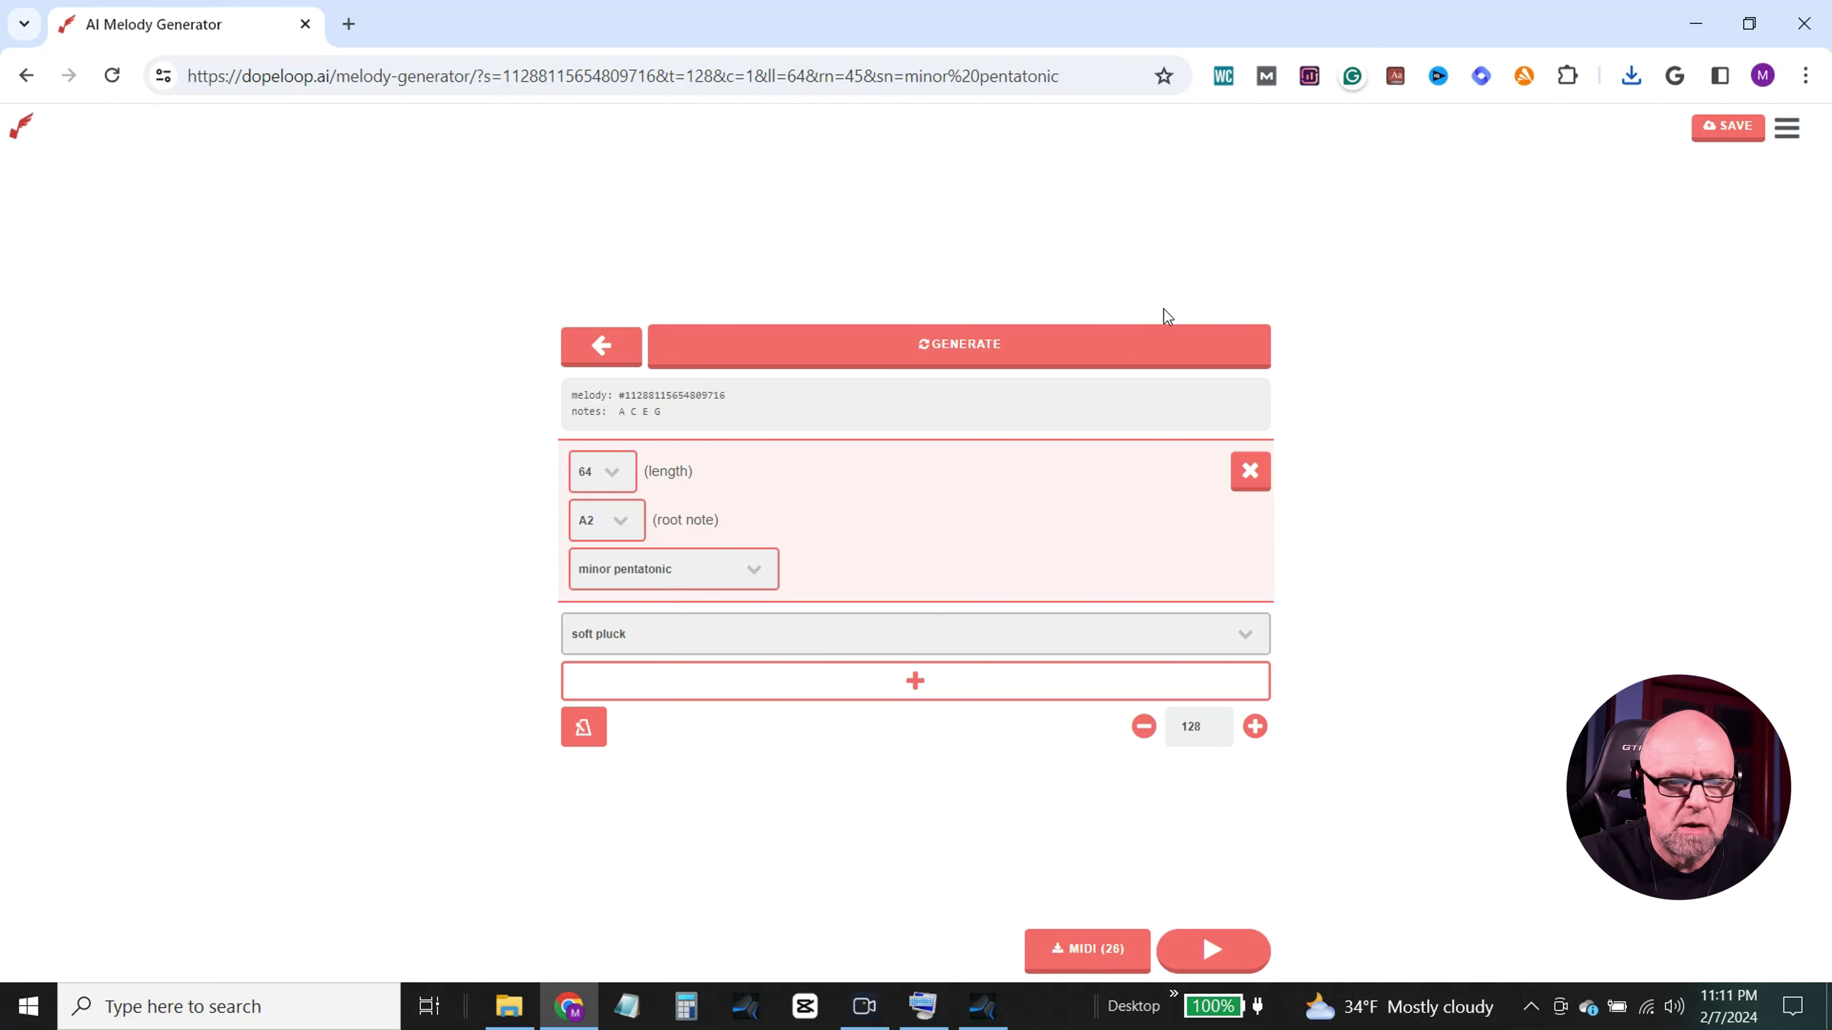
Step: Generate two more minor pentatonic melodies one after the other and audition each loop
click(952, 346)
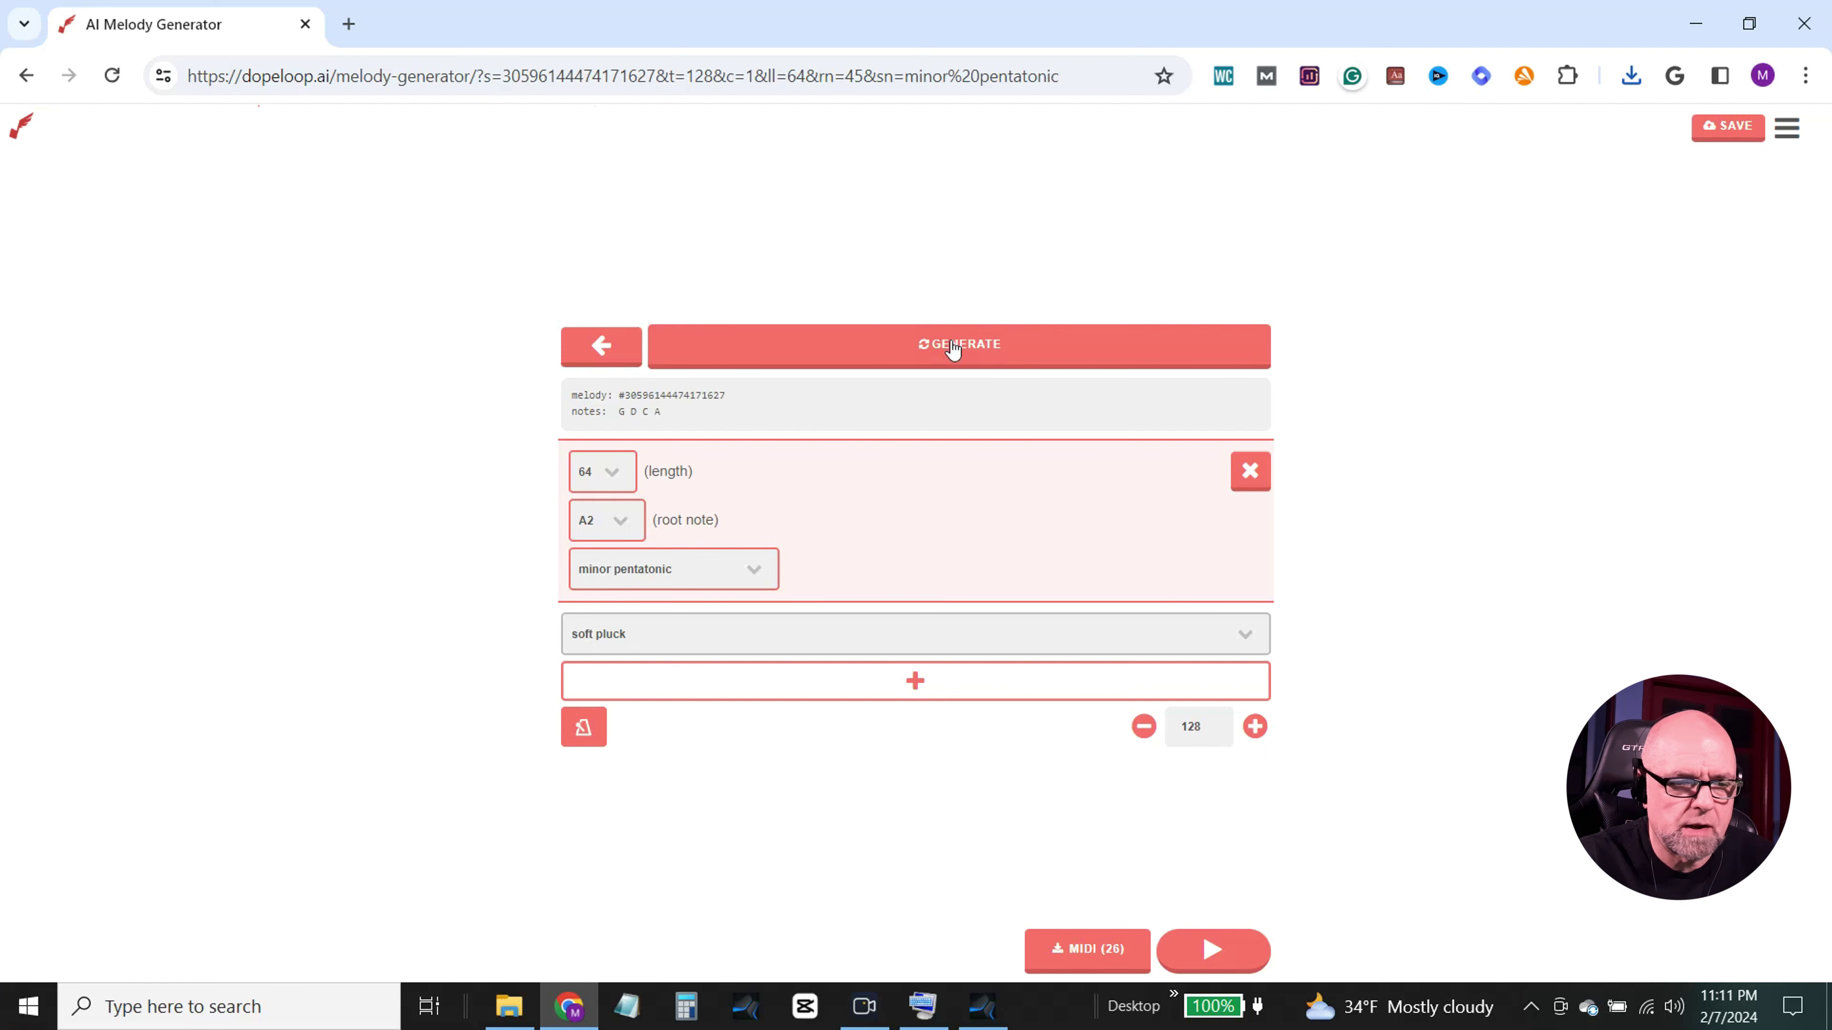
click(1209, 951)
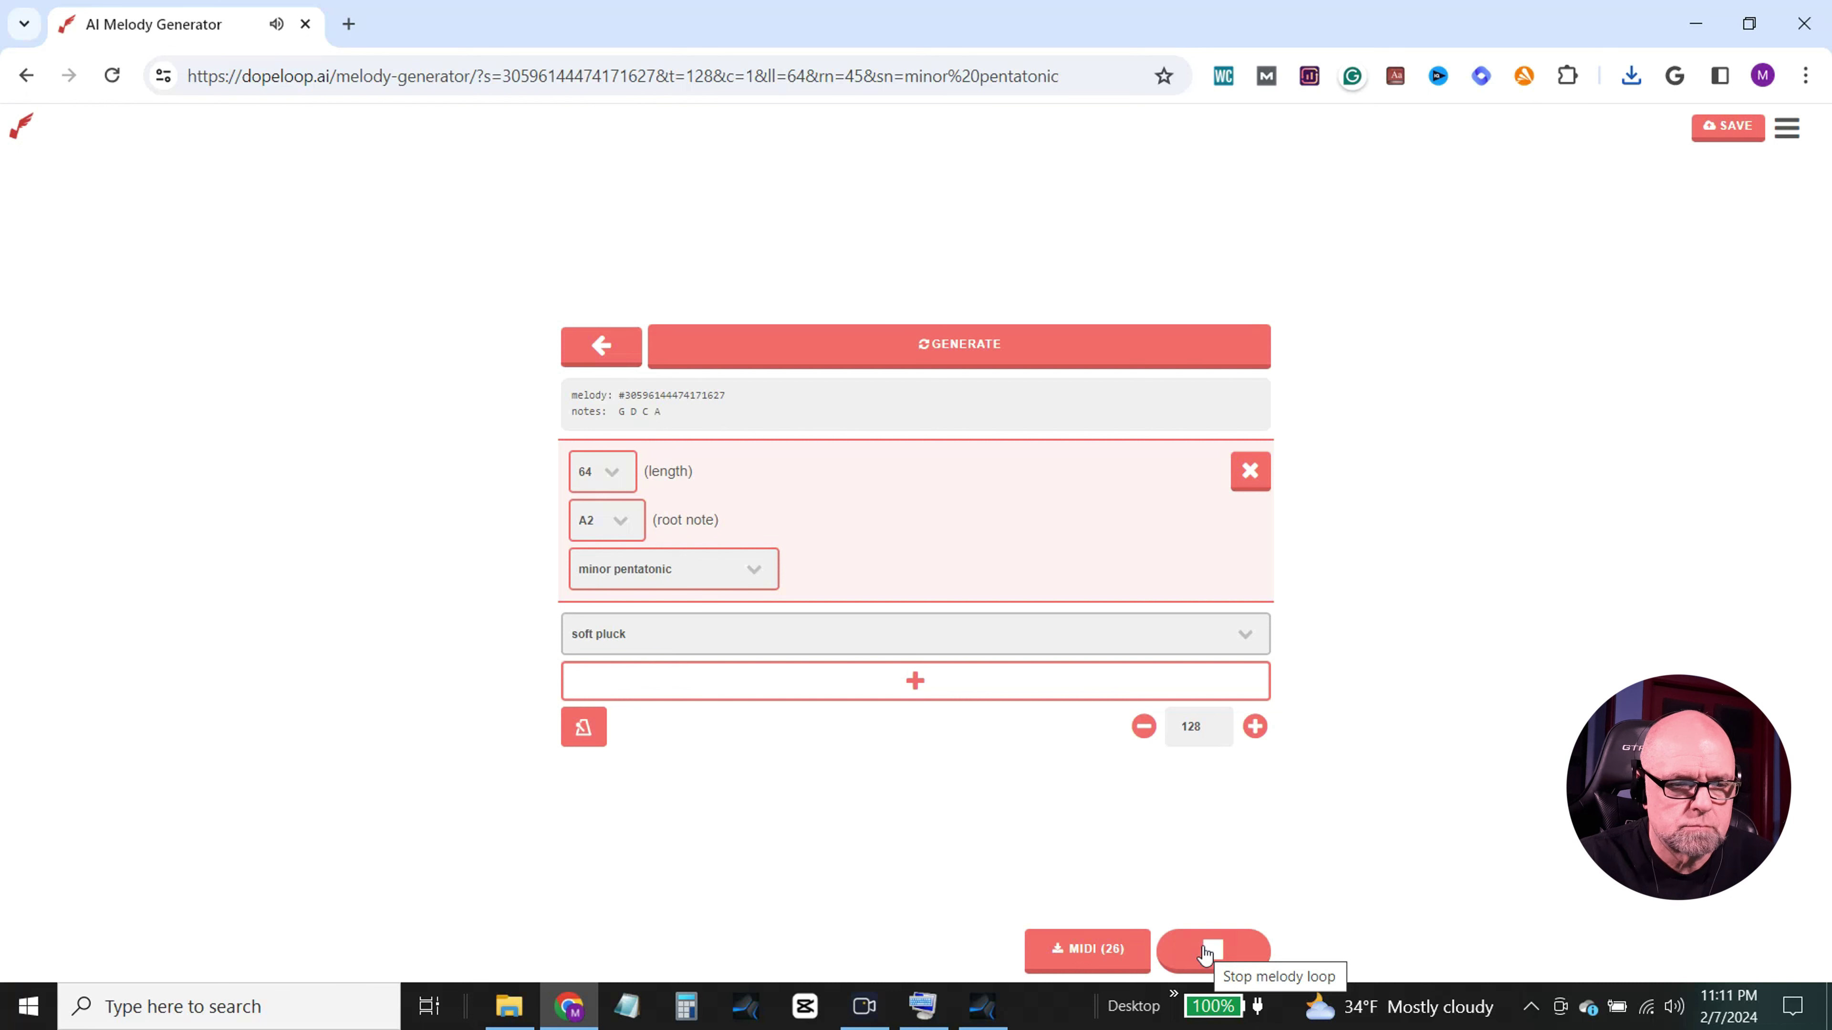
click(1206, 954)
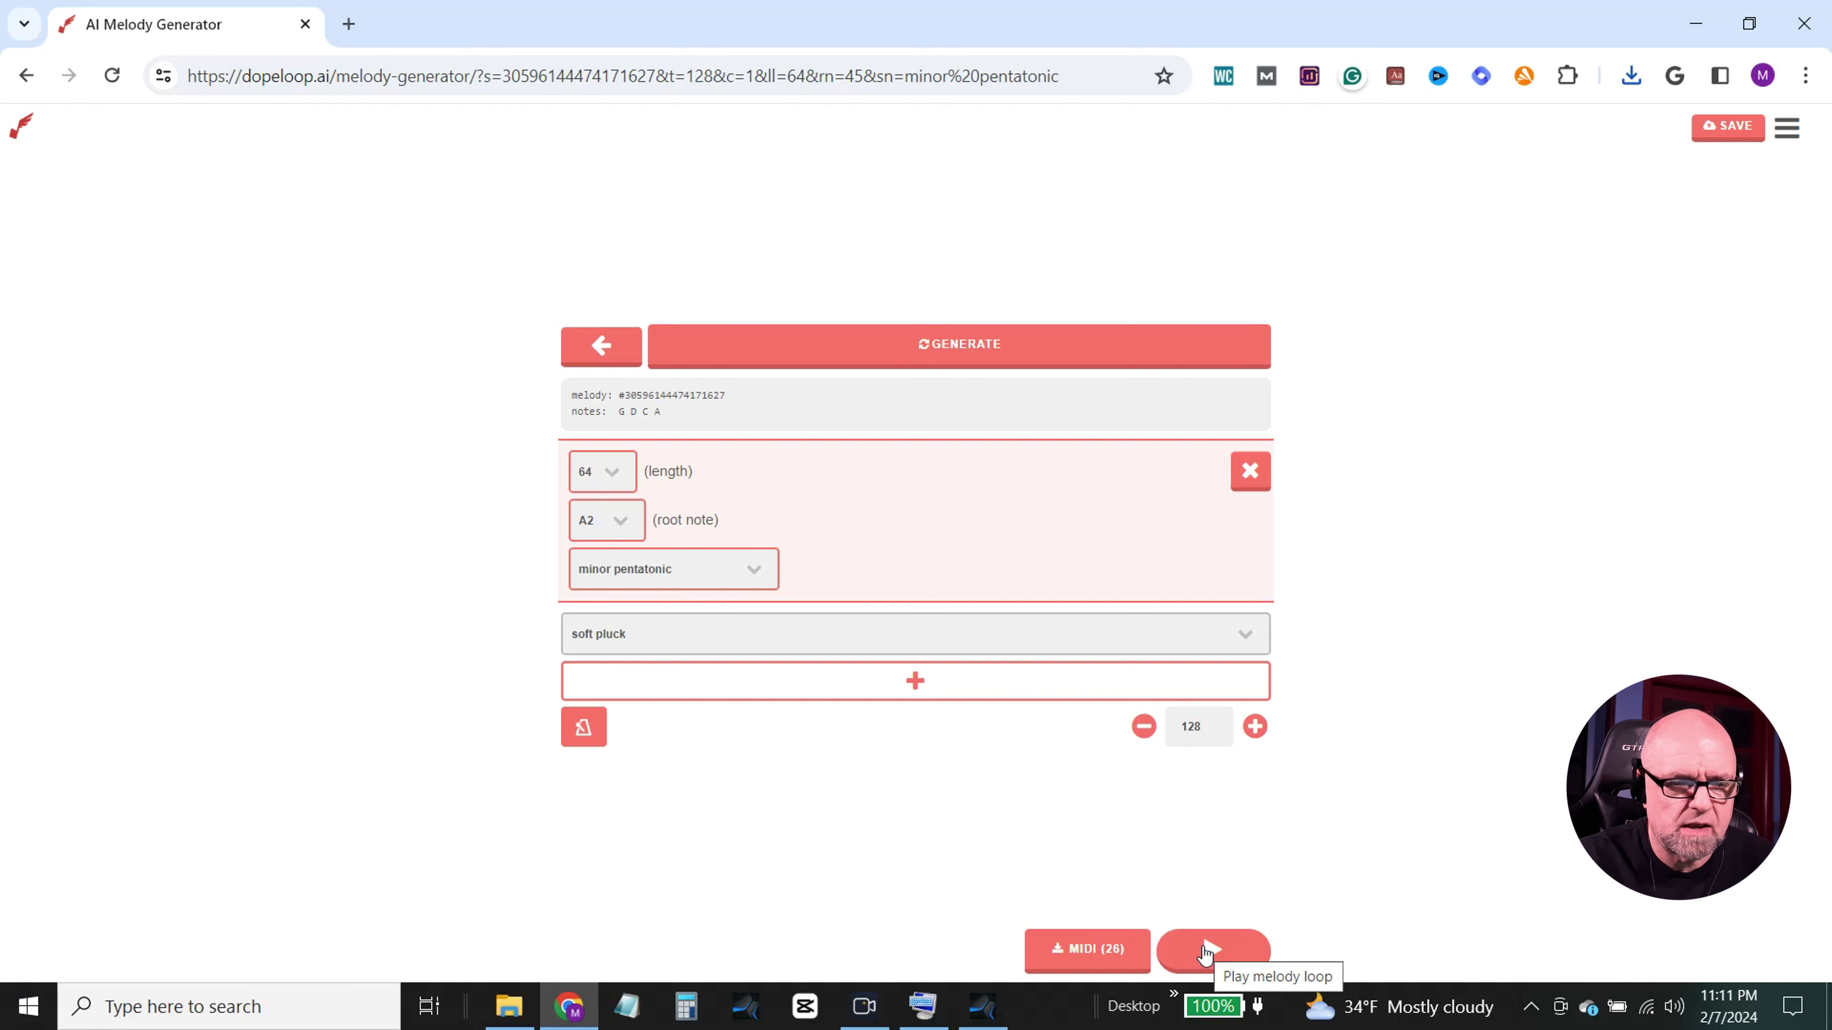
click(969, 348)
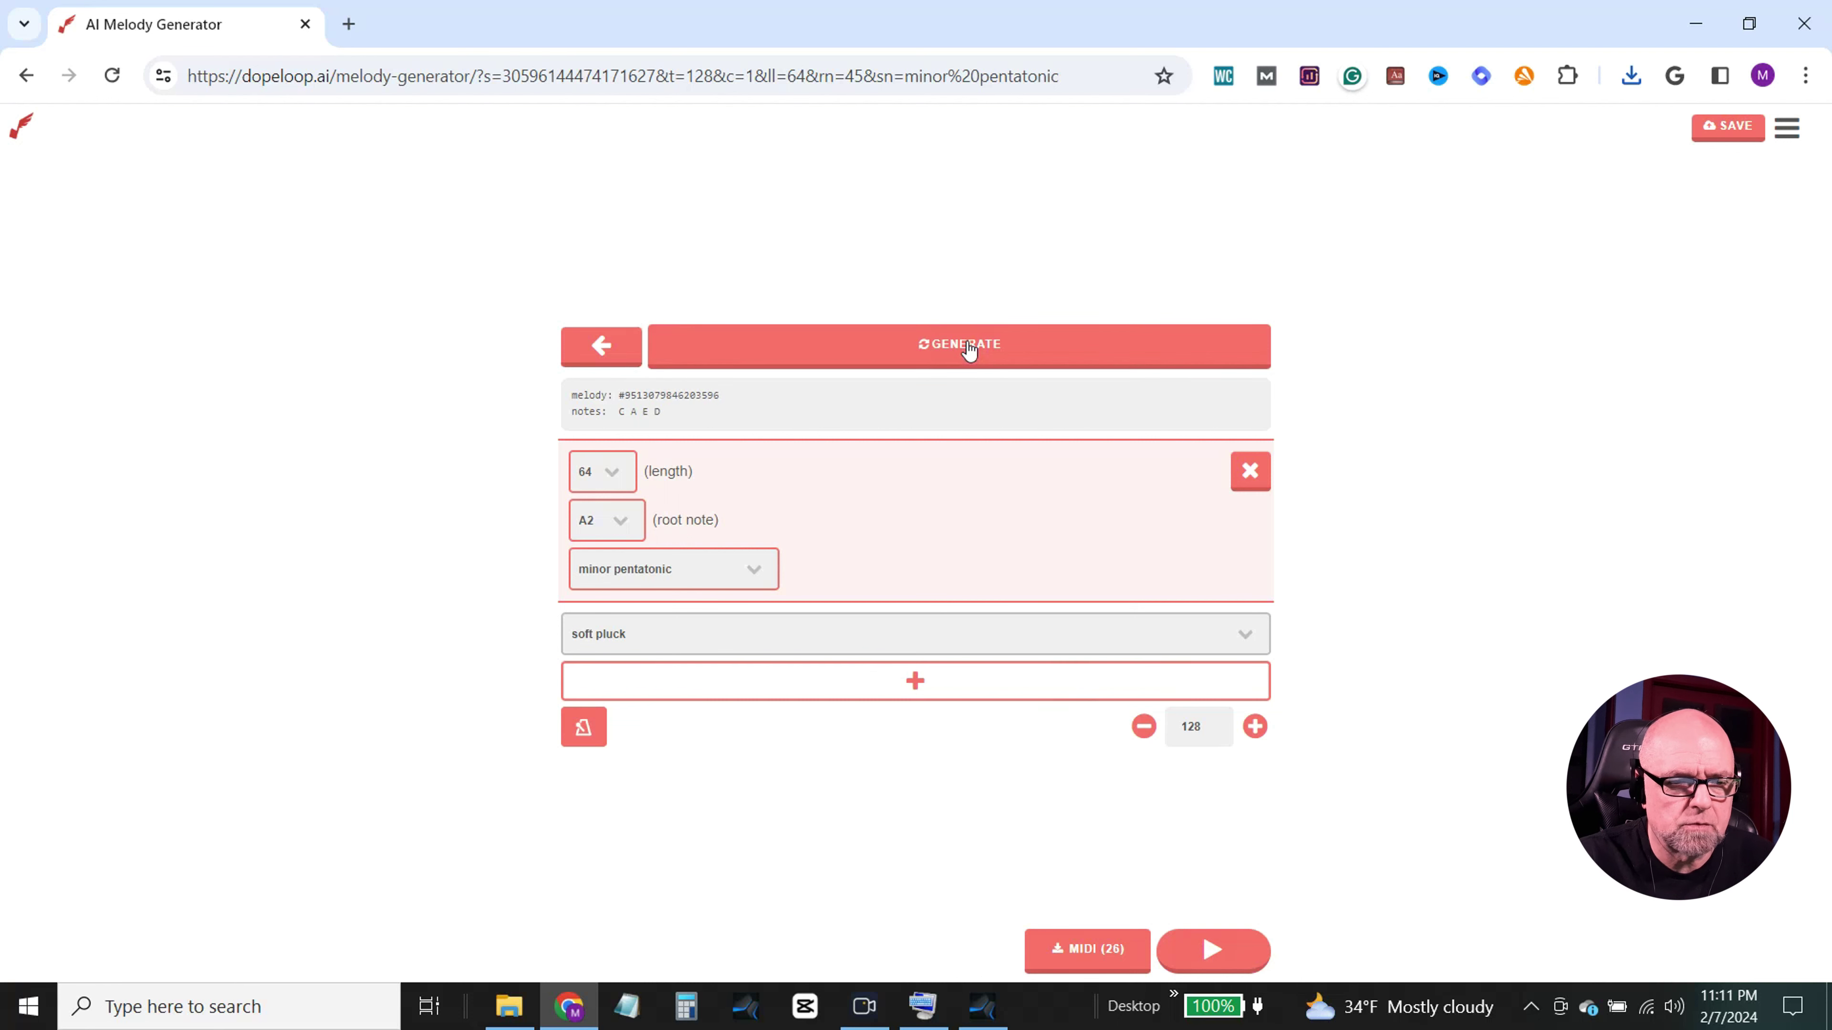
click(1206, 963)
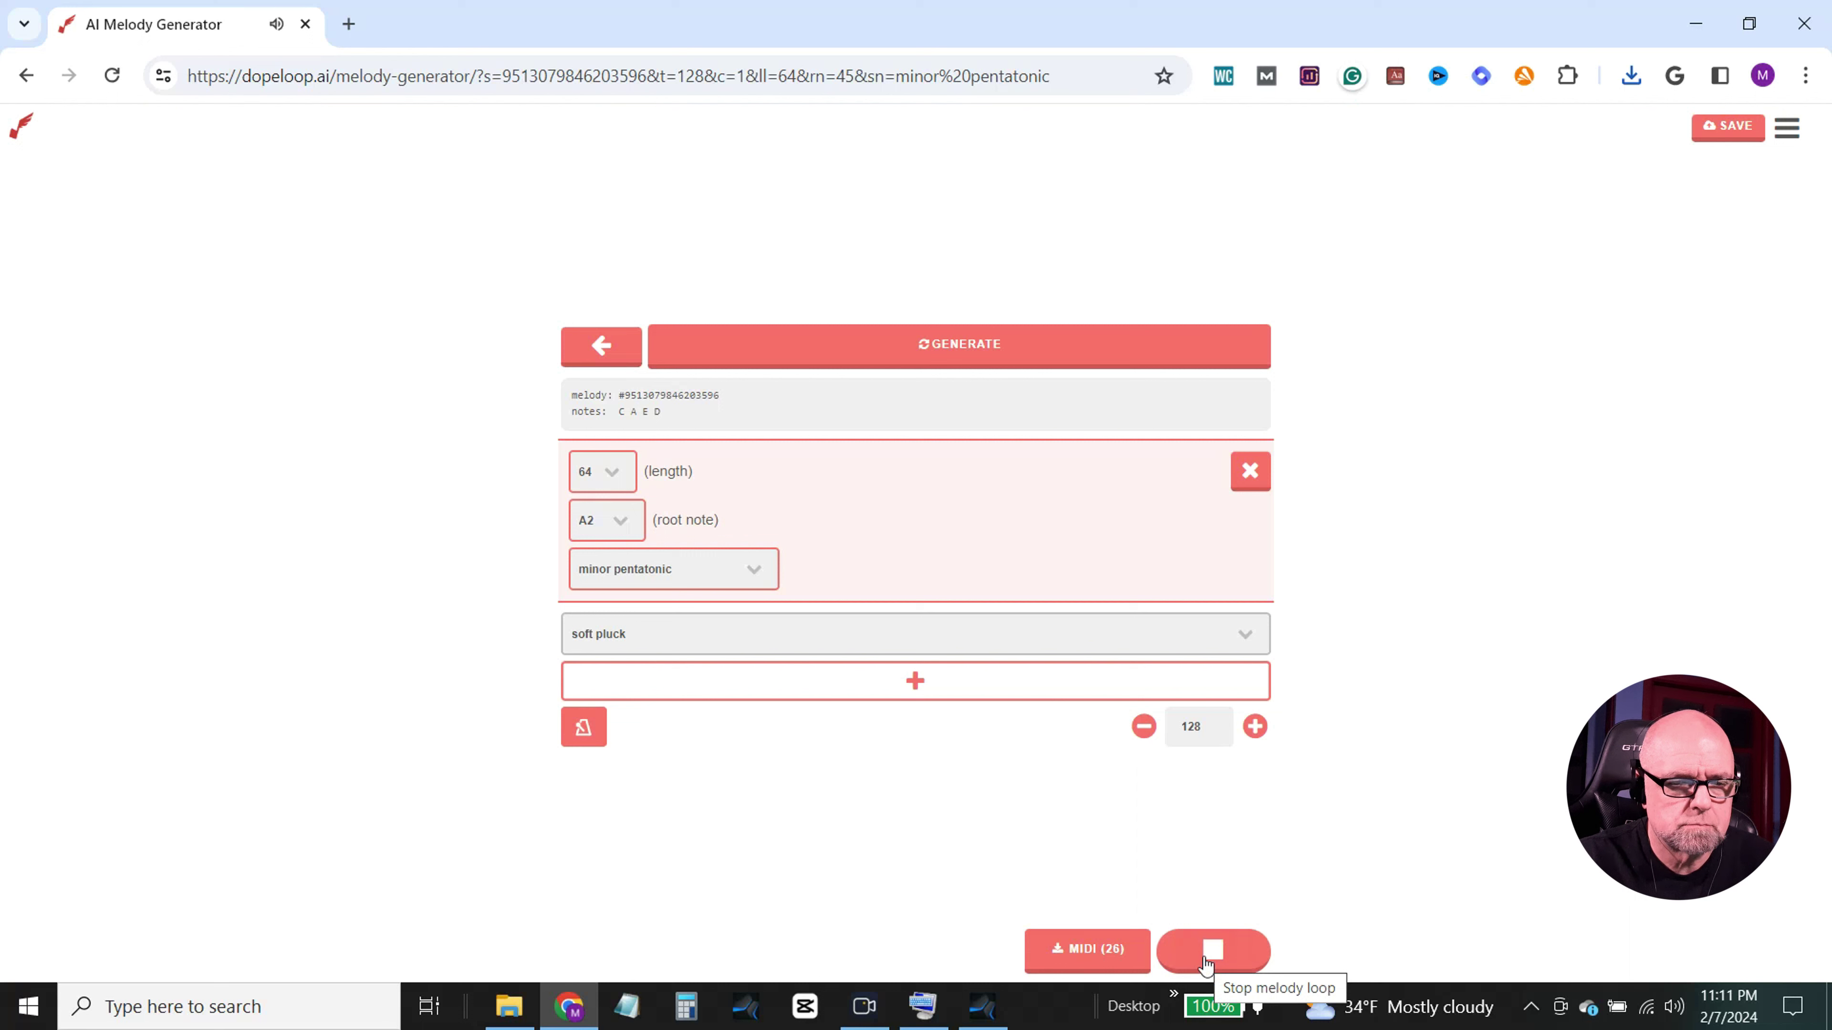
click(1207, 963)
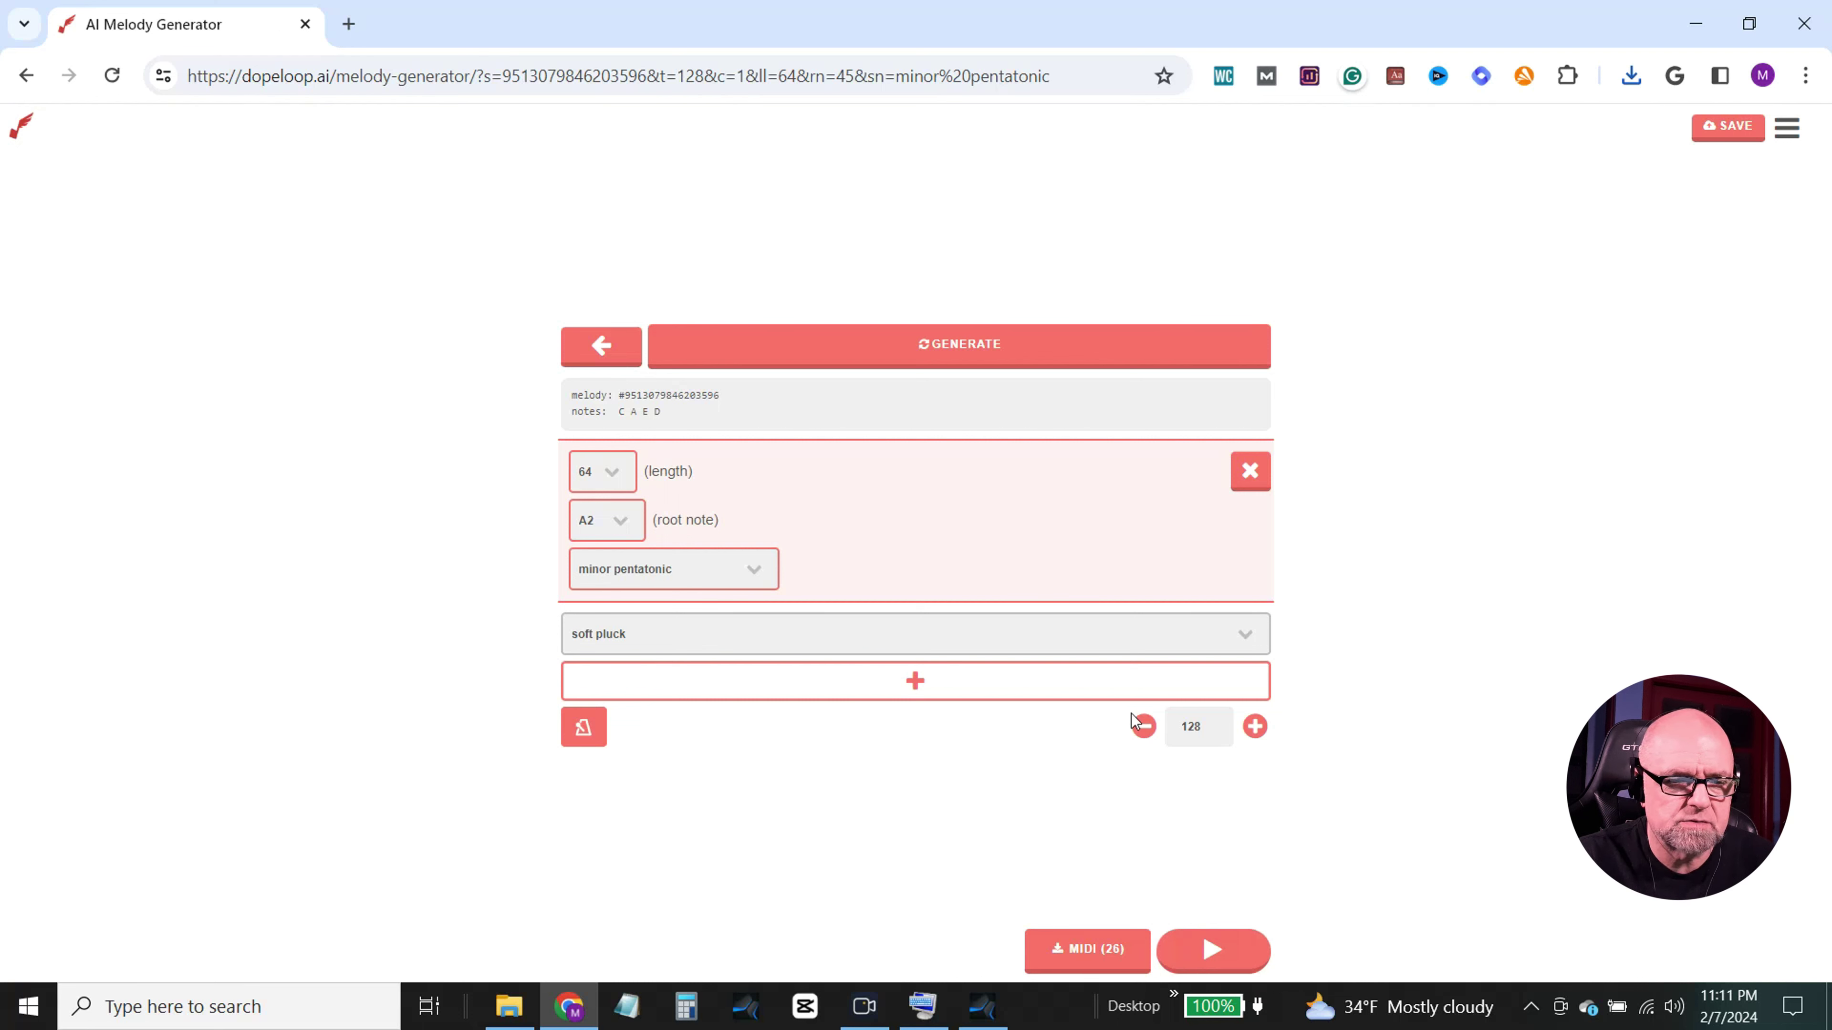
Step: Regenerate the 64-step A2 minor pentatonic melody several times and audition the last loop
click(957, 353)
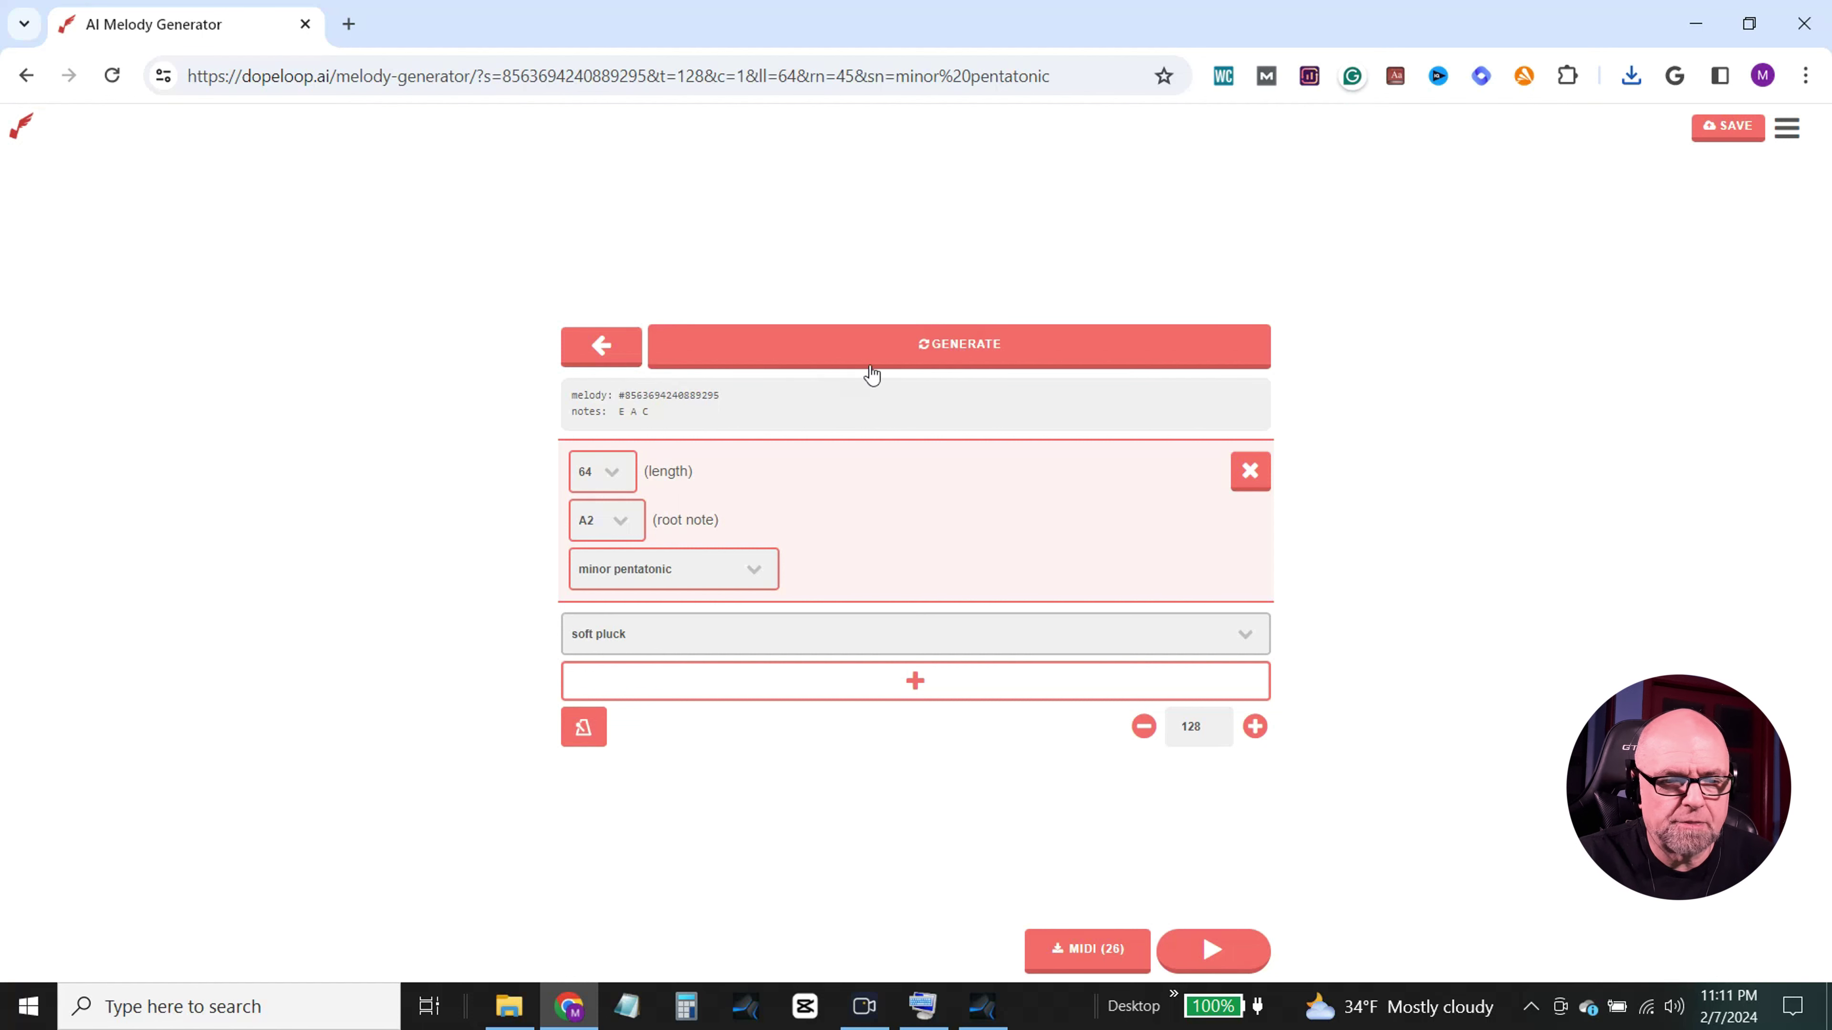
click(993, 345)
click(994, 345)
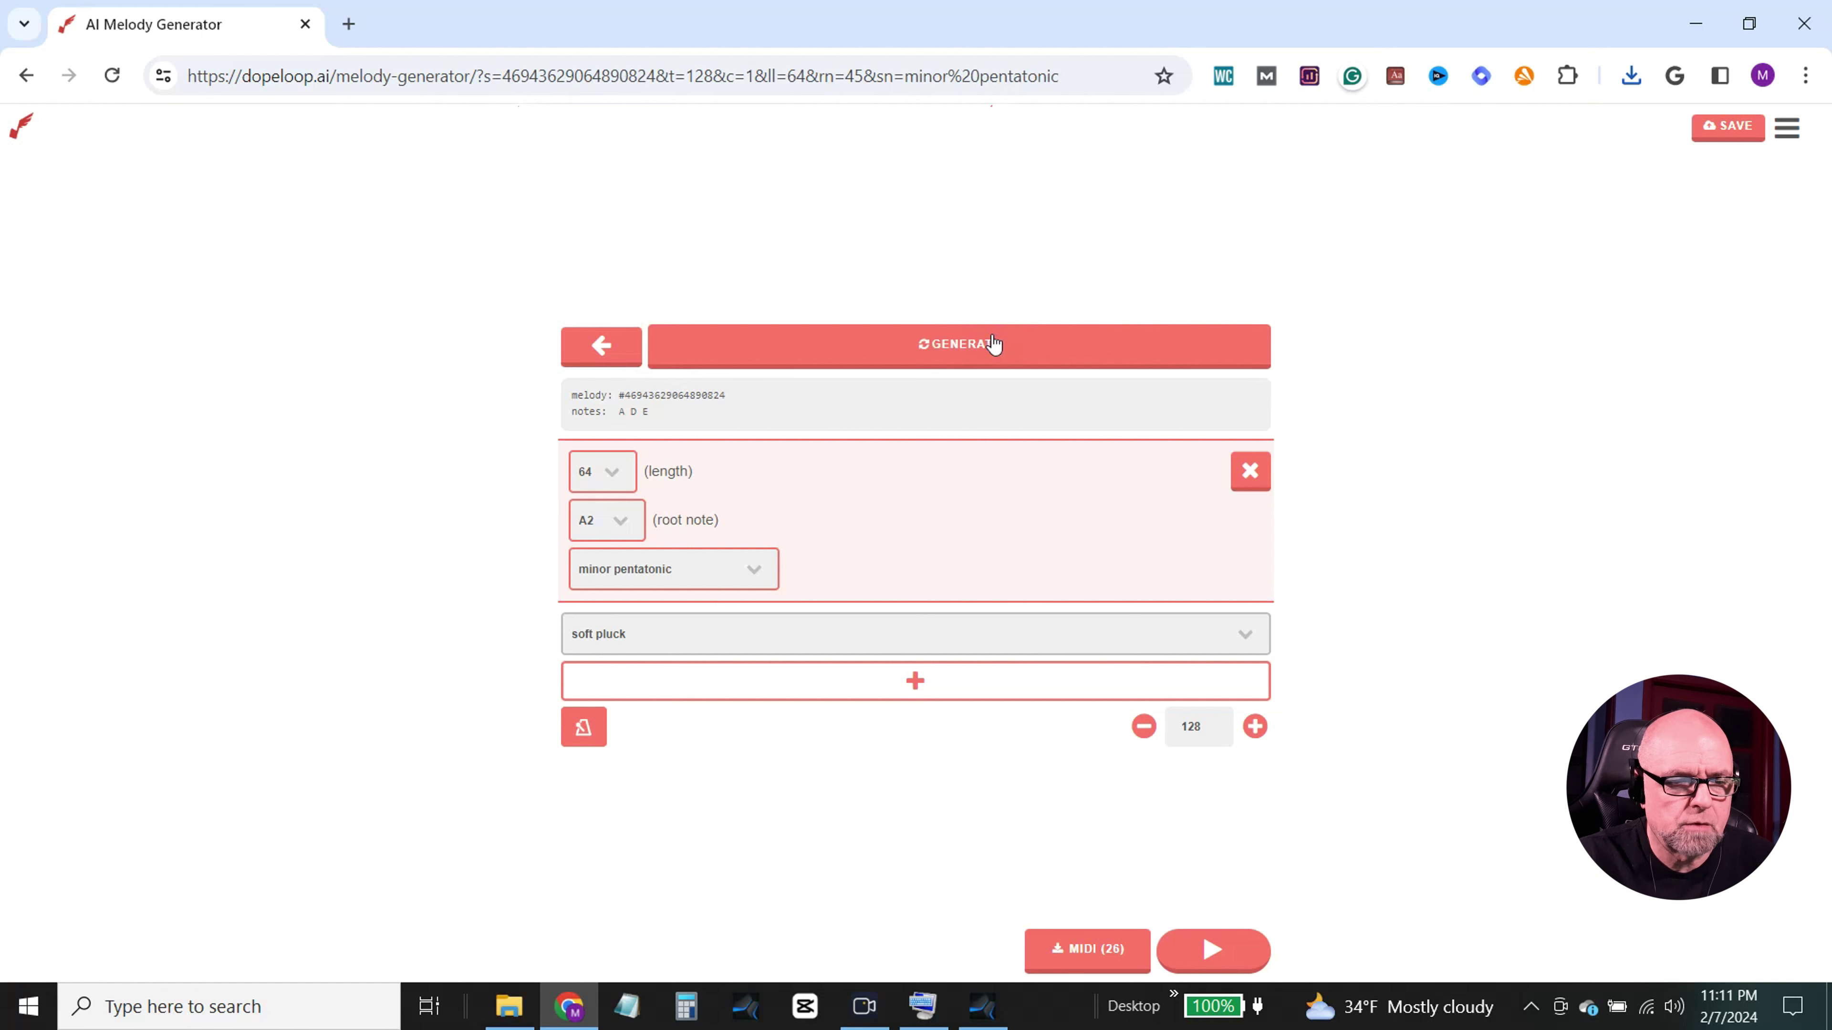
click(994, 345)
click(994, 345)
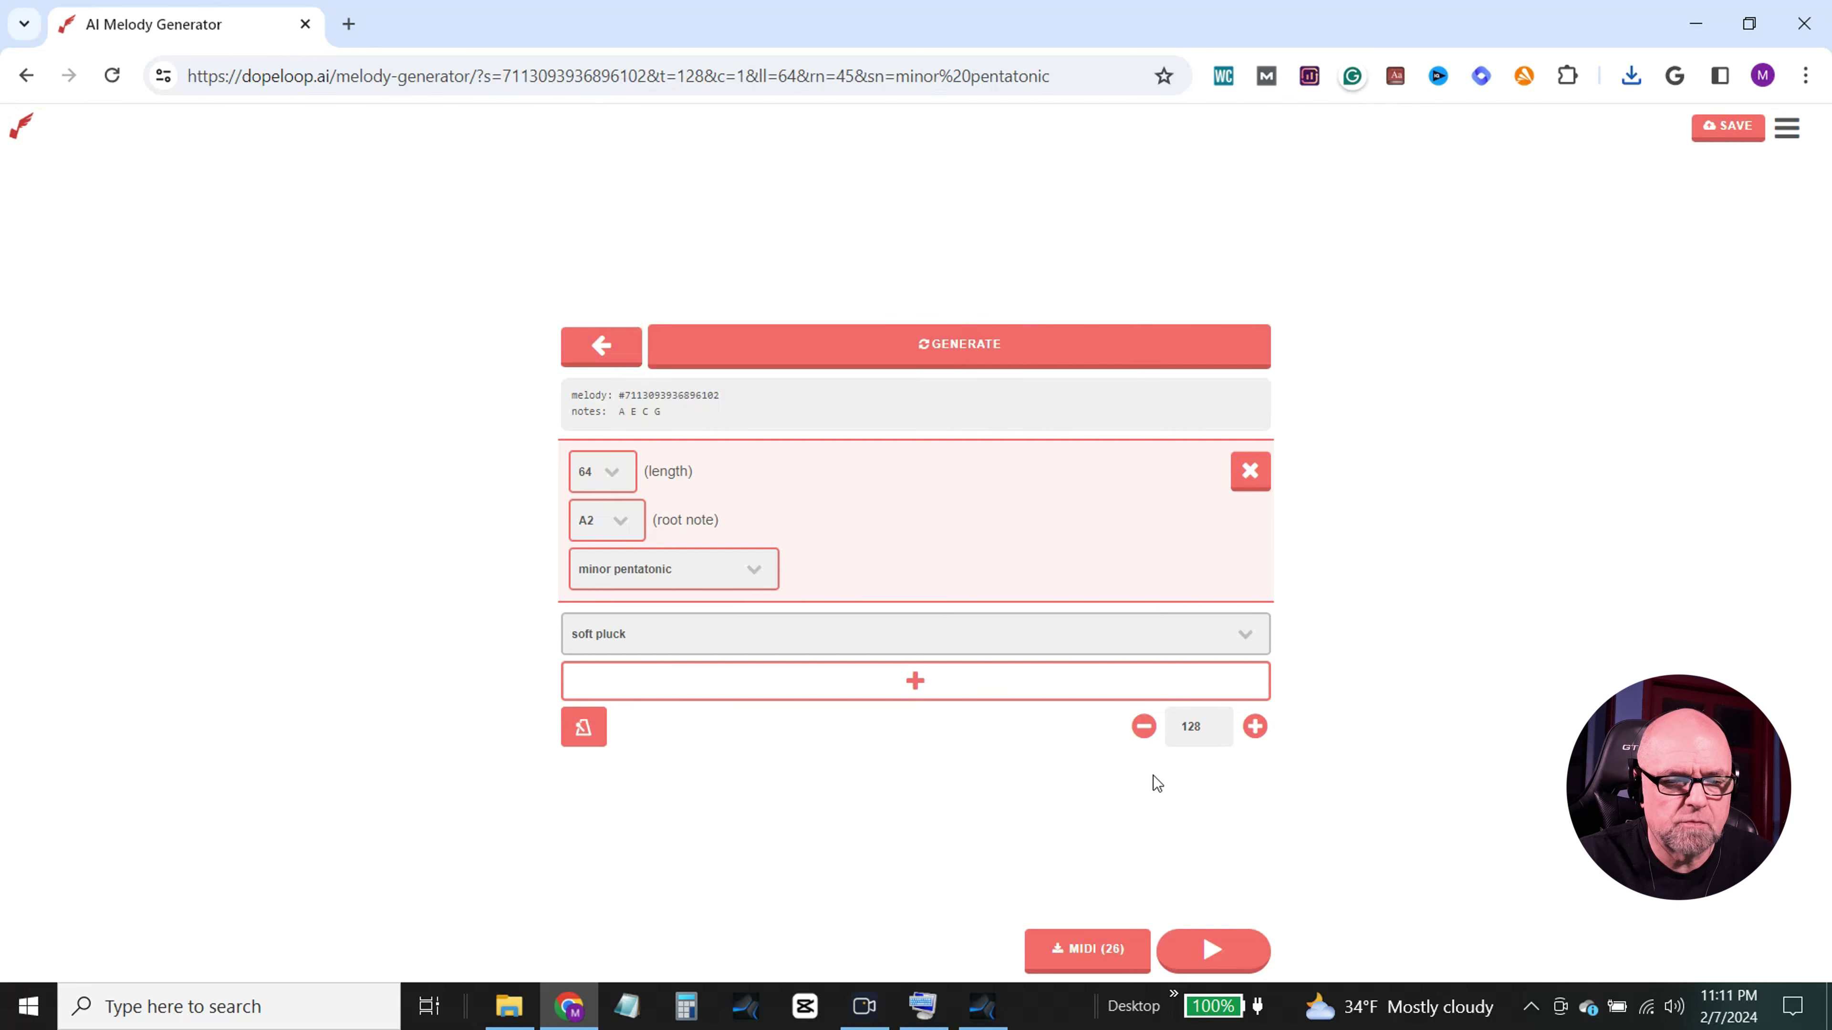
click(1218, 953)
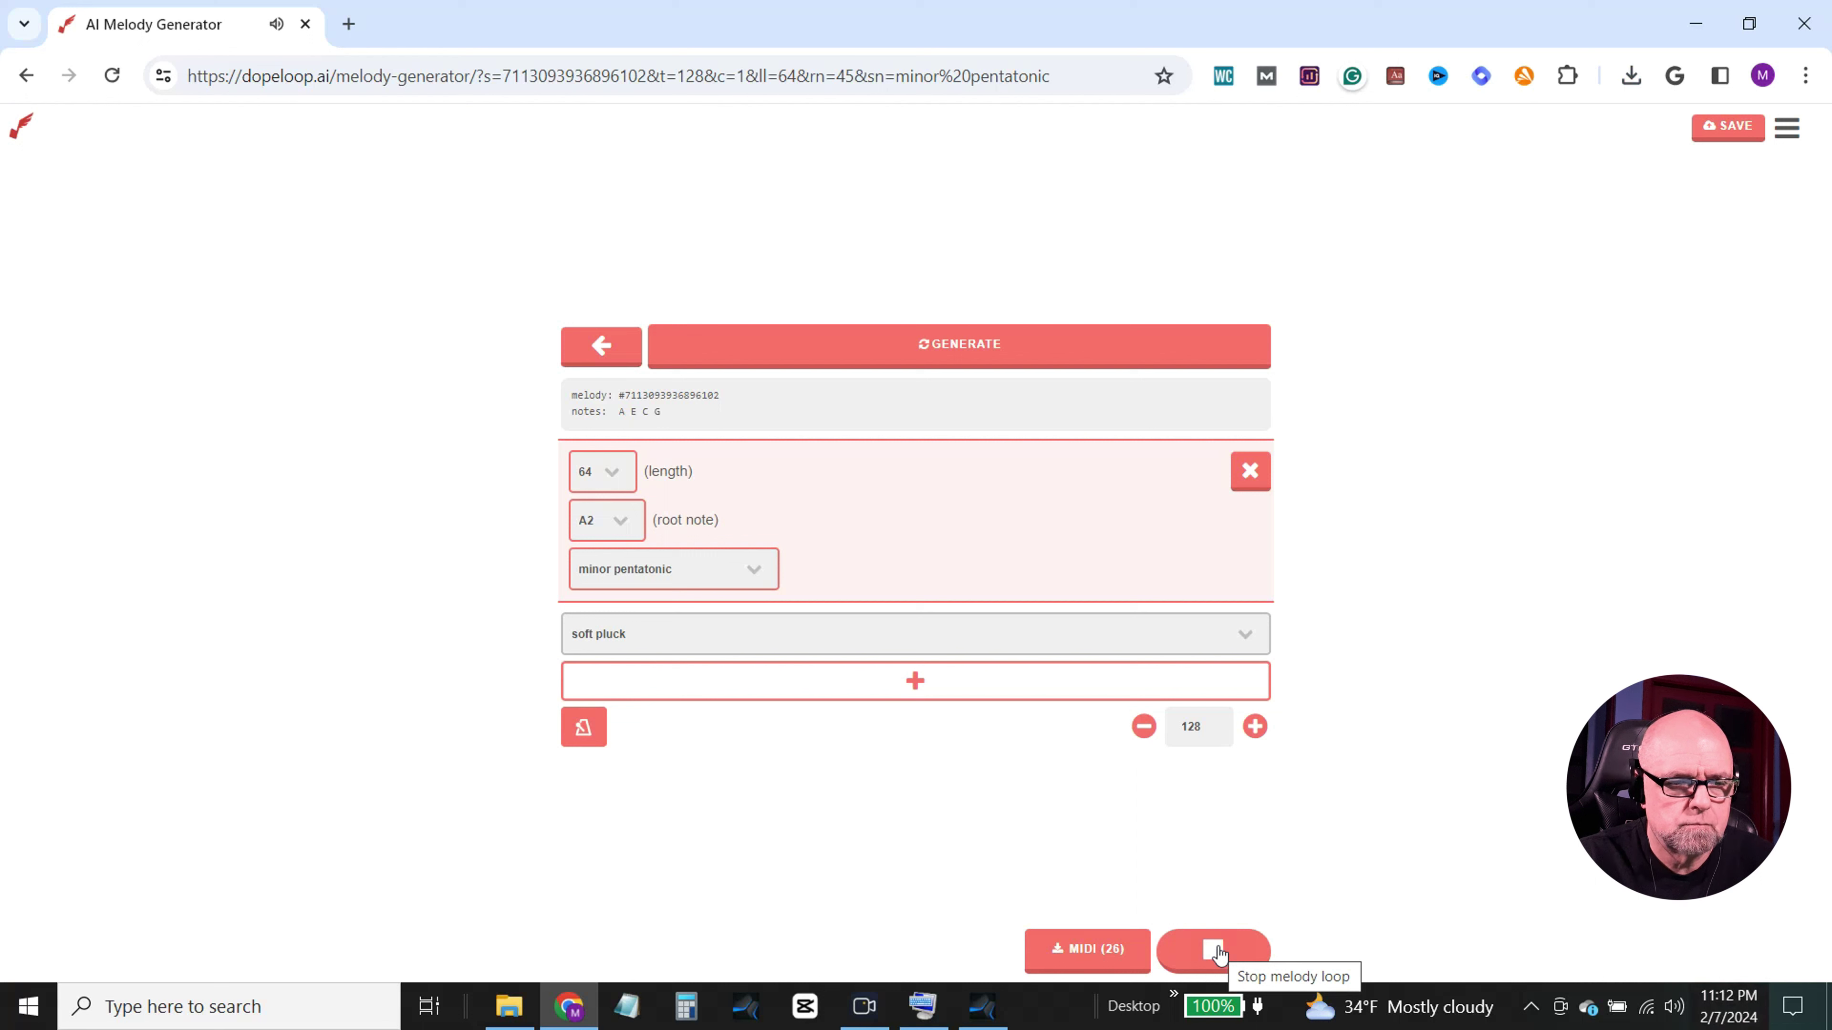
click(1218, 953)
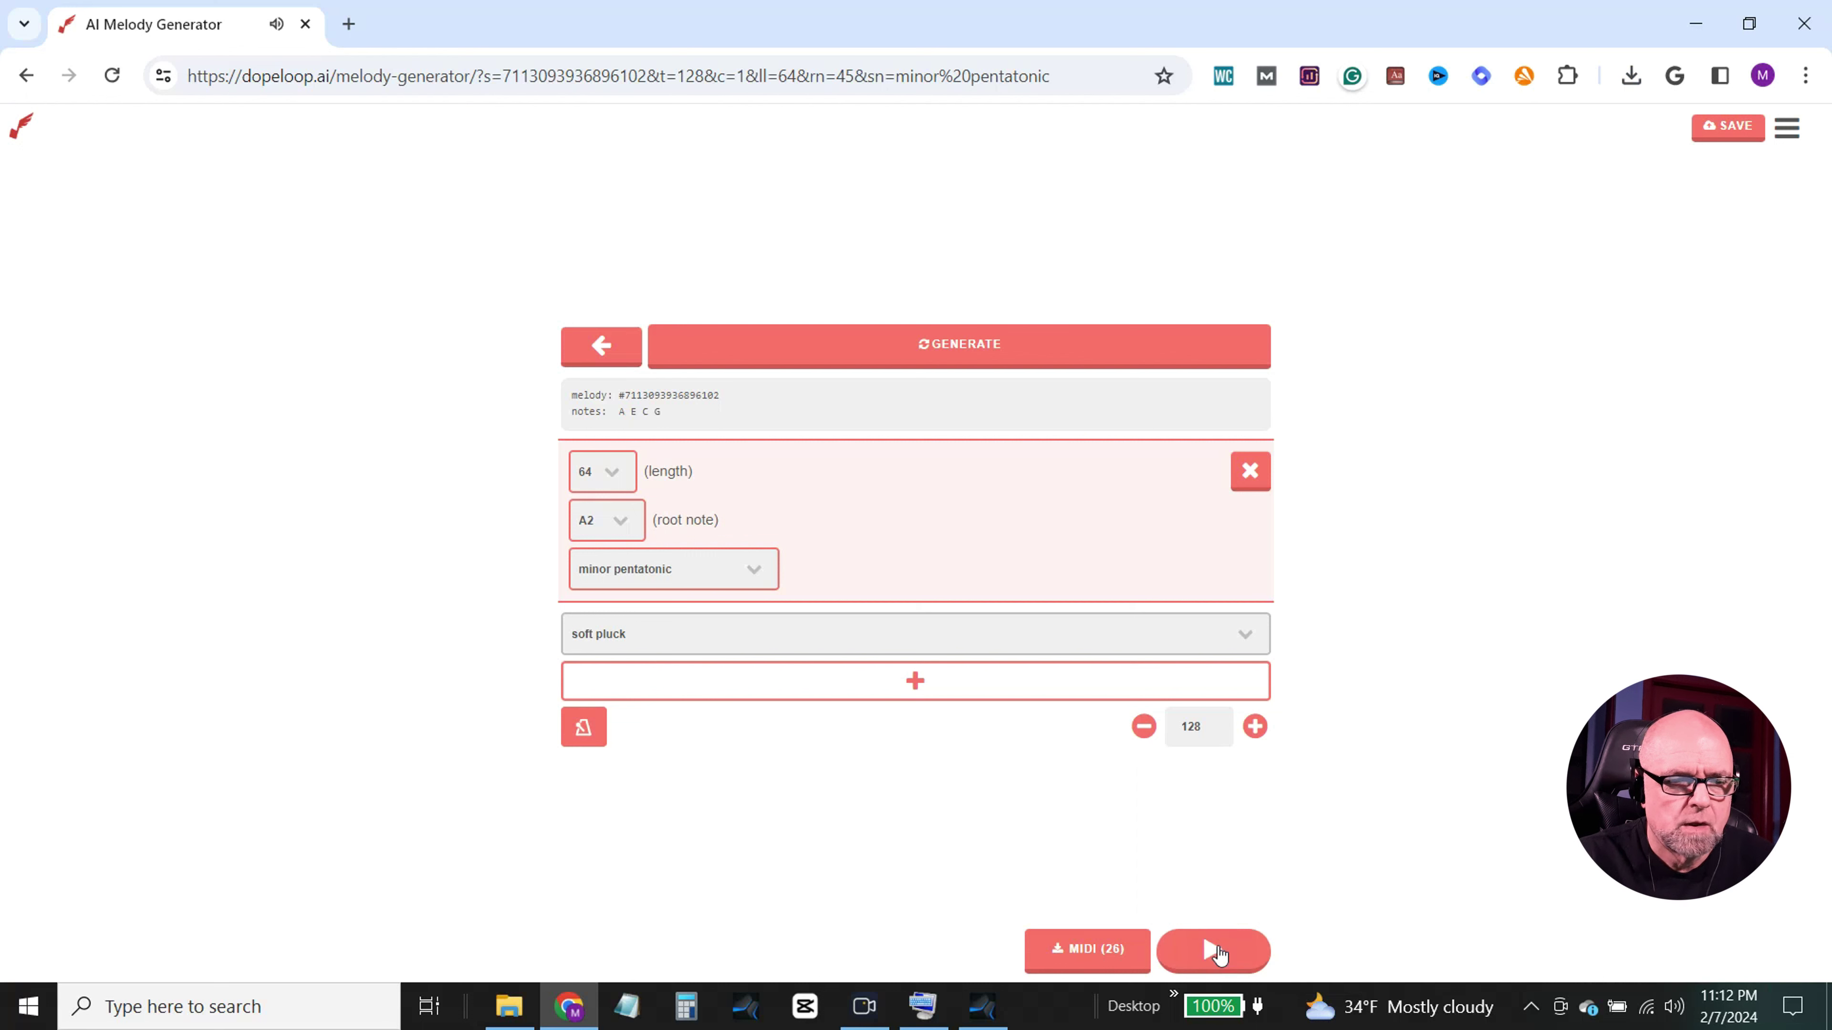
Step: Download this melody as MIDI and save it in New folder 2-7 with 3 in front of its file name
click(1110, 954)
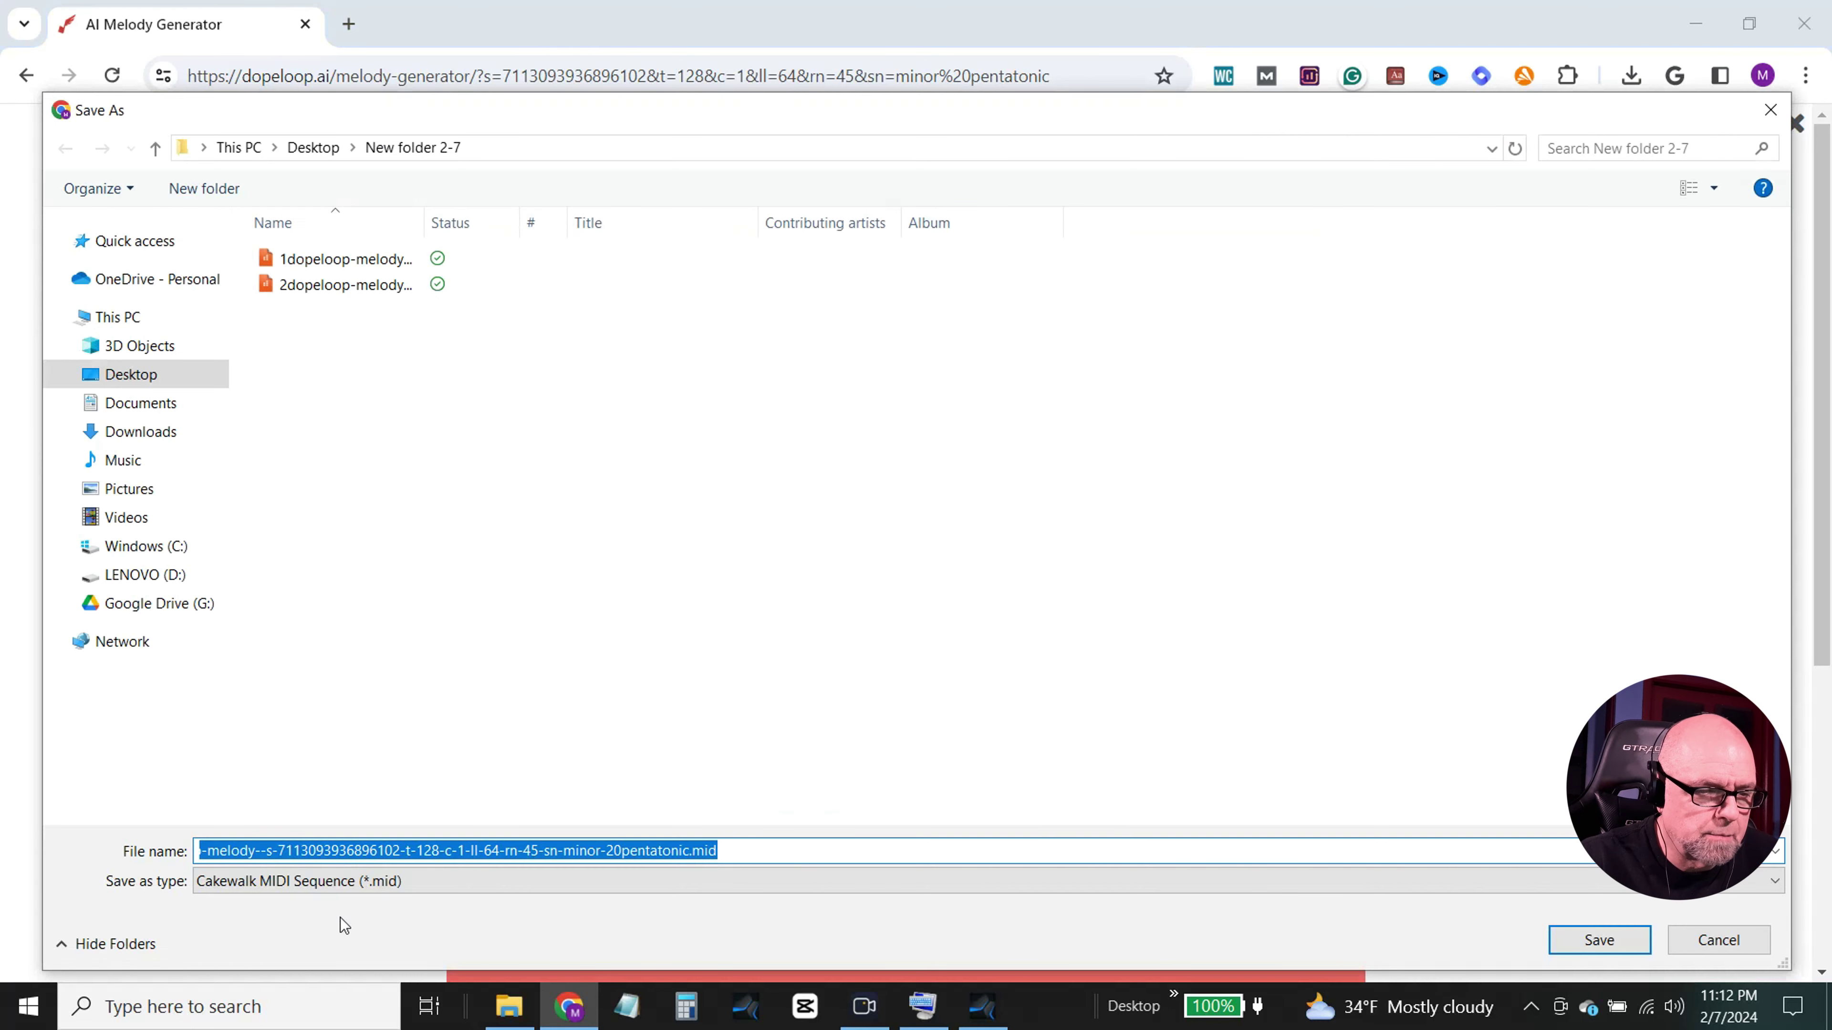
click(329, 853)
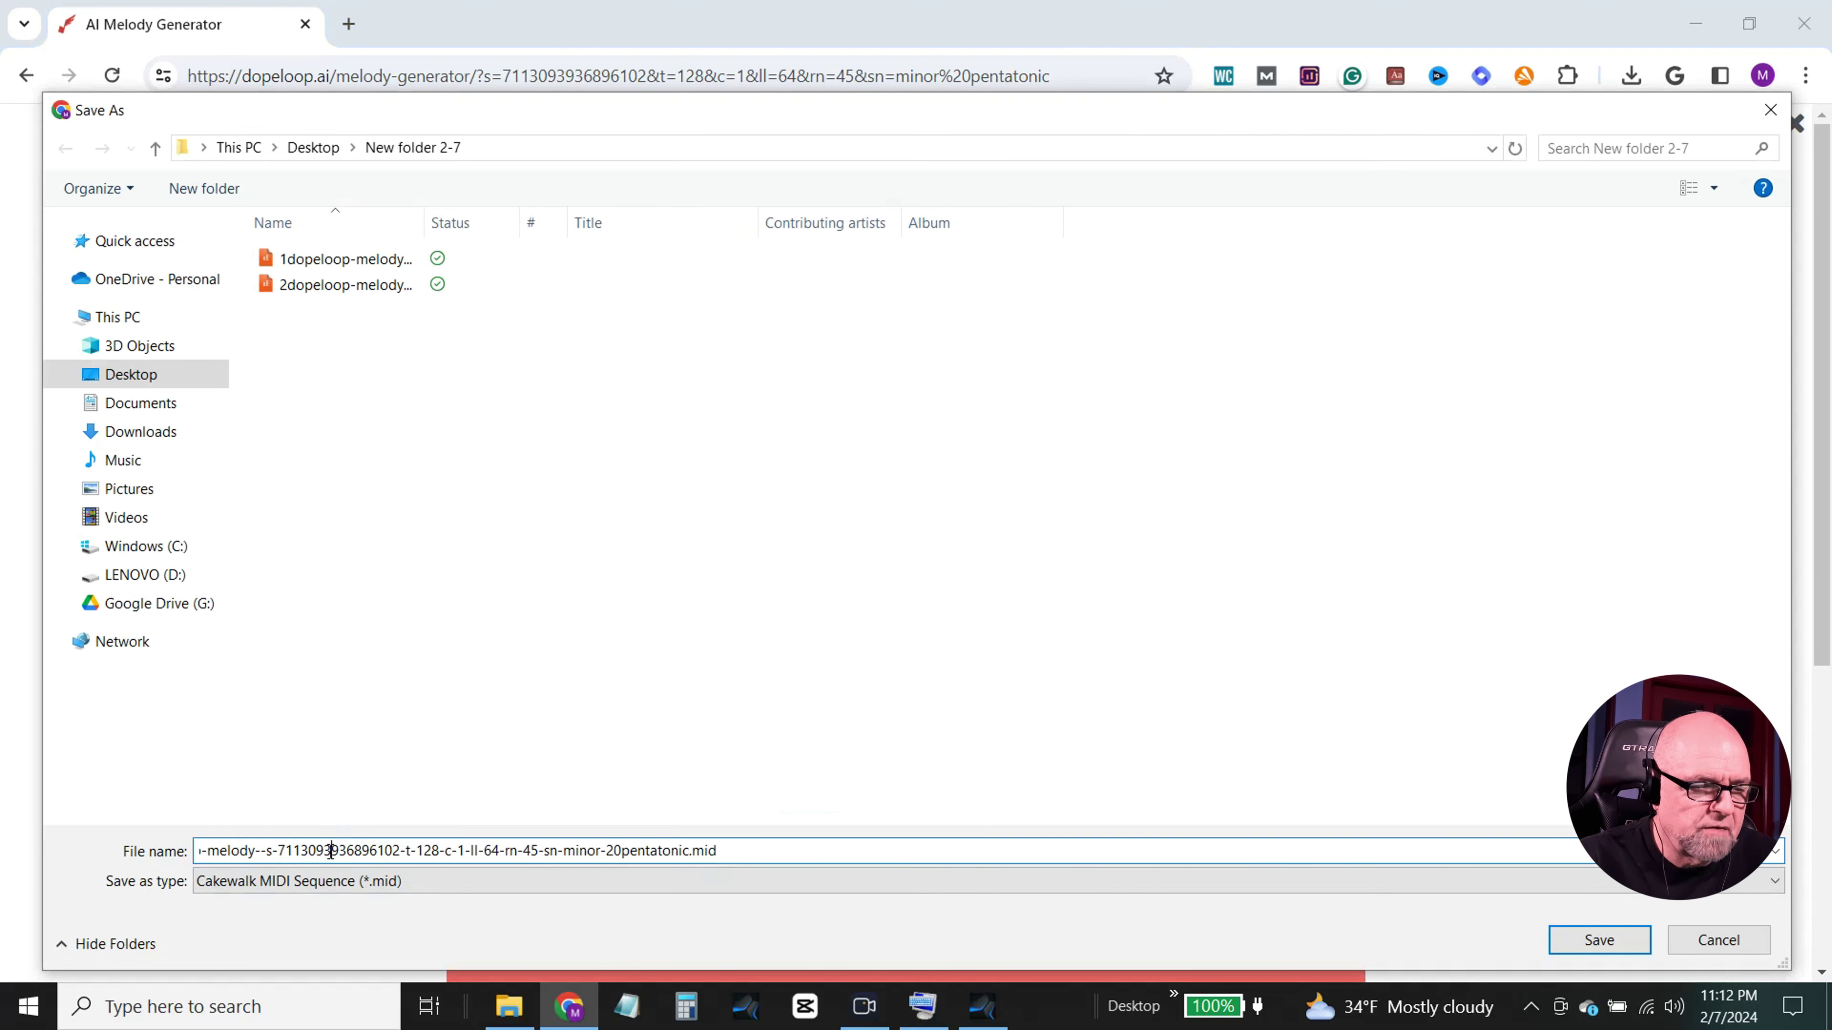
drag(327, 853, 203, 859)
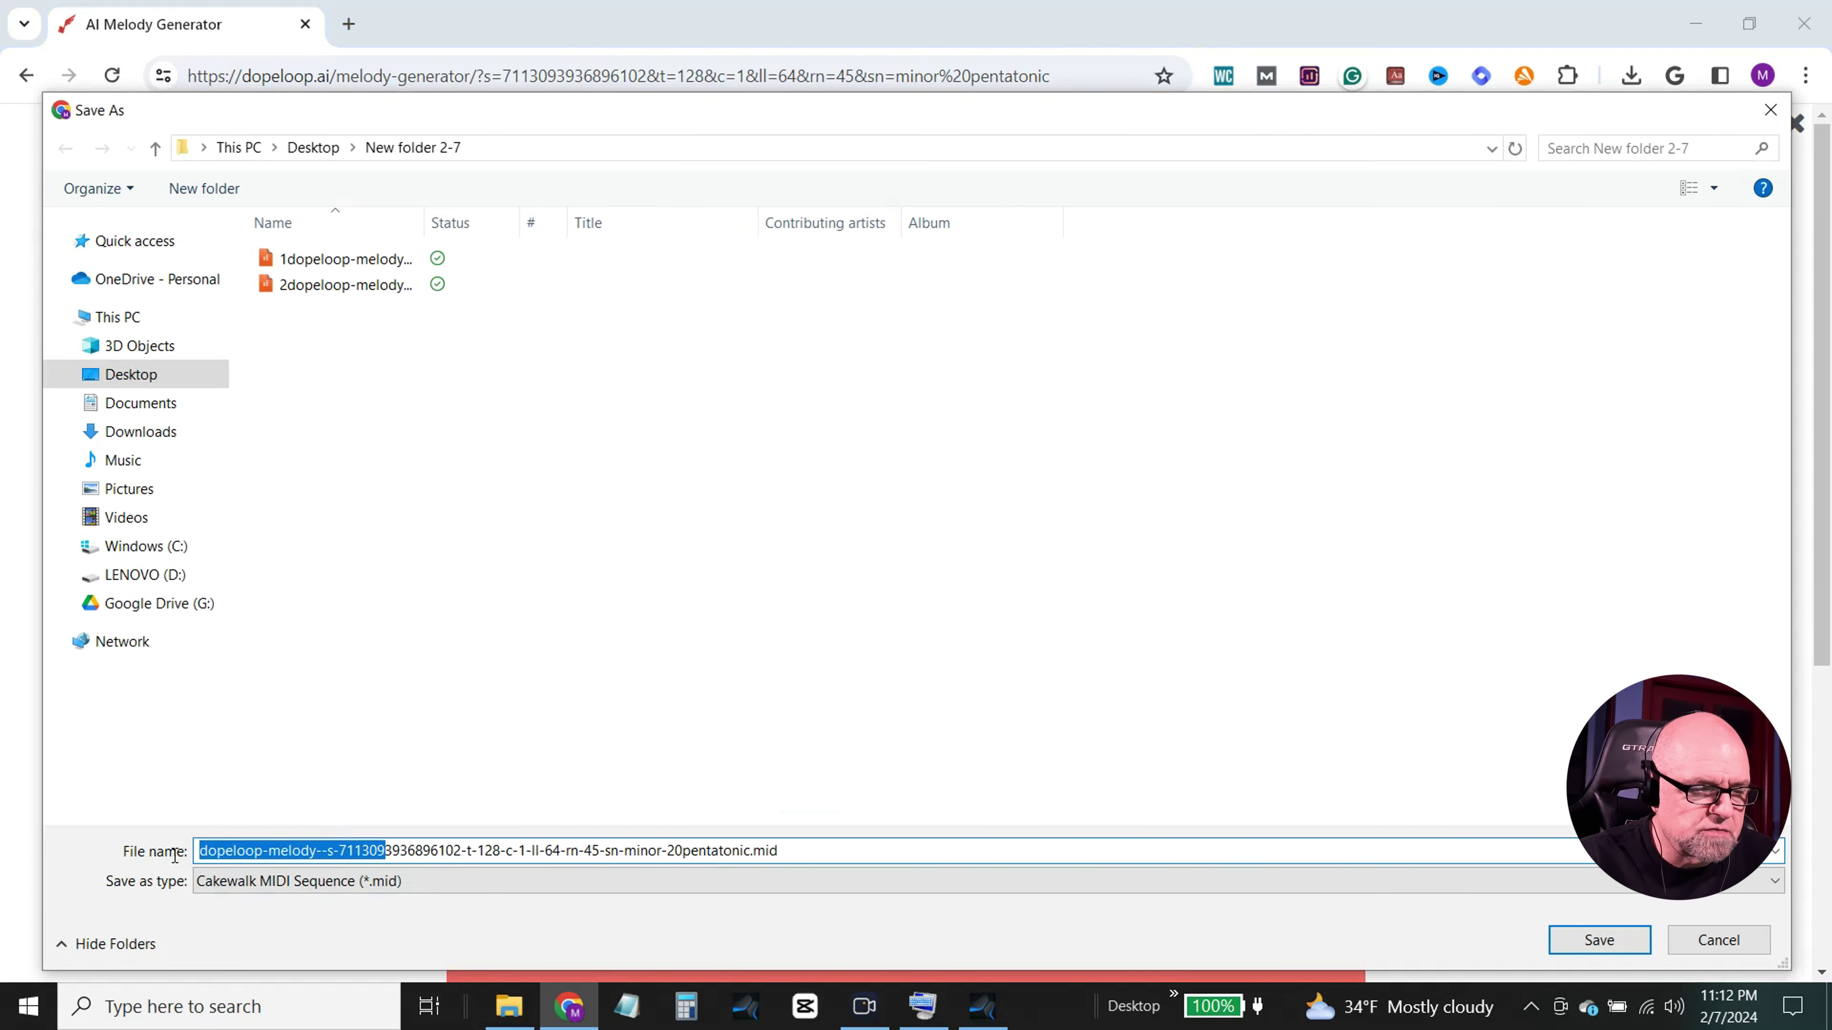
click(201, 851)
text(3)
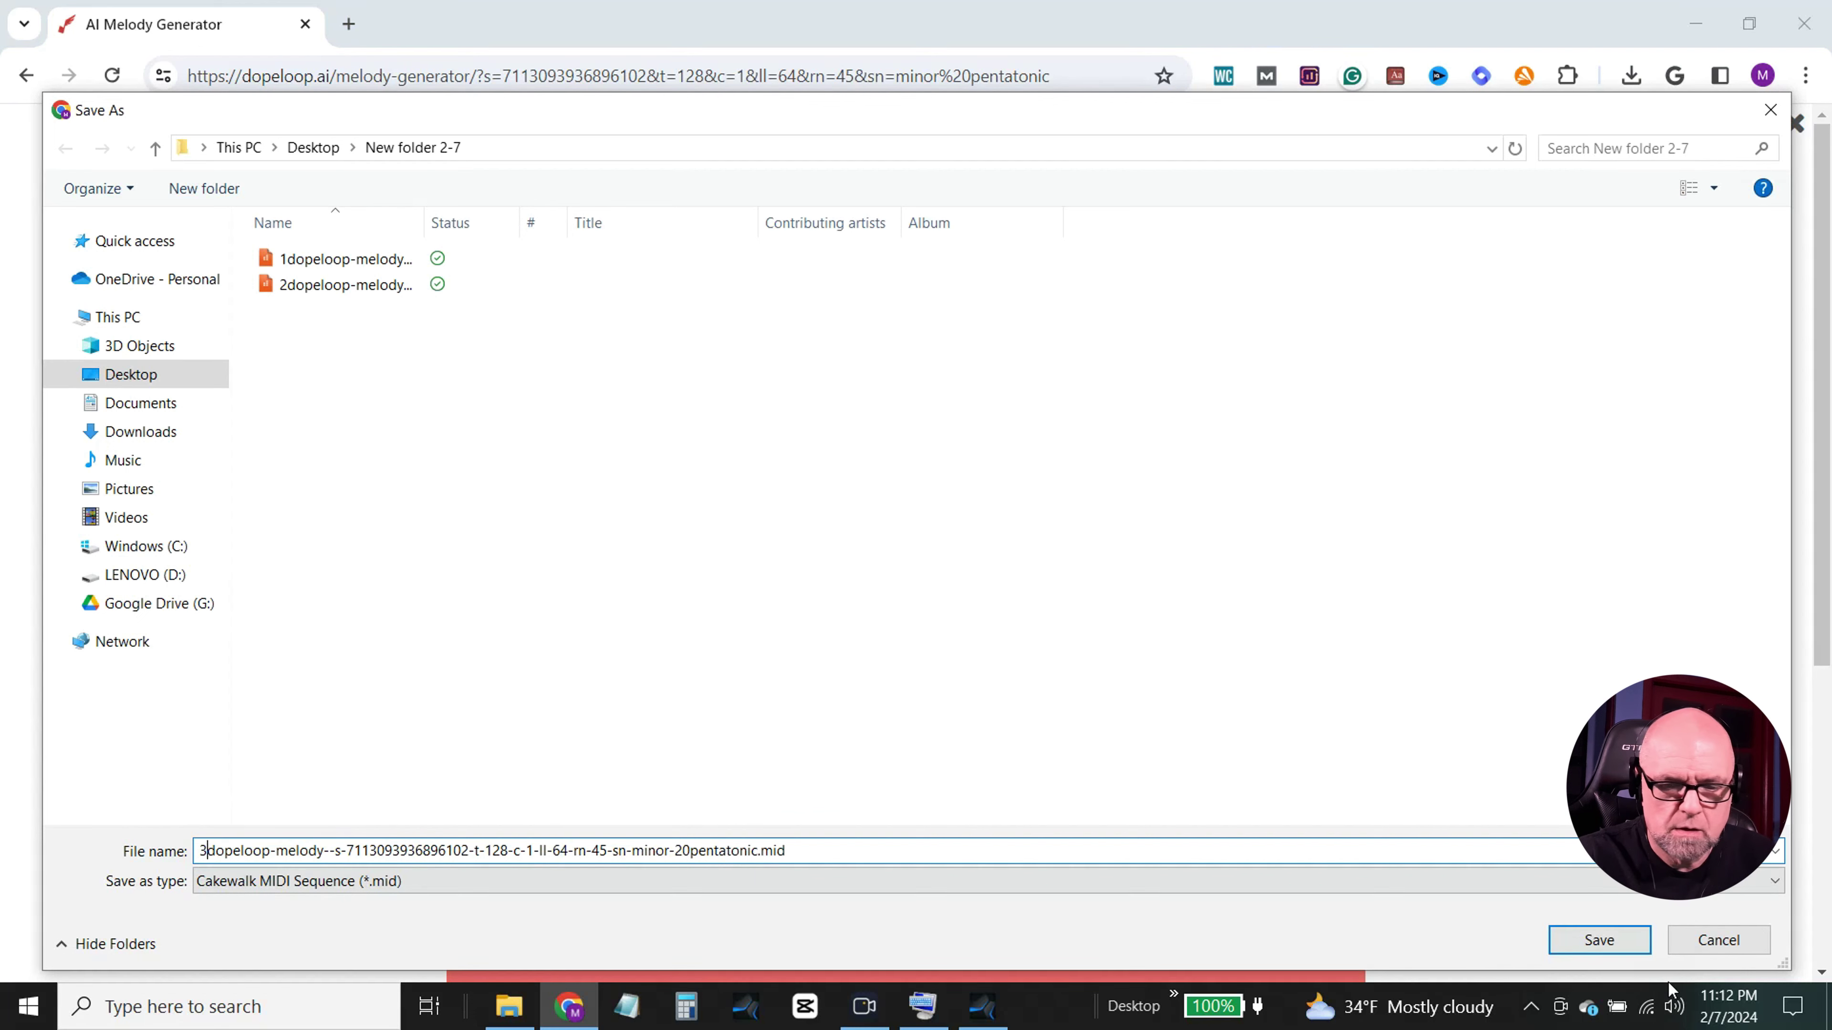
click(1609, 940)
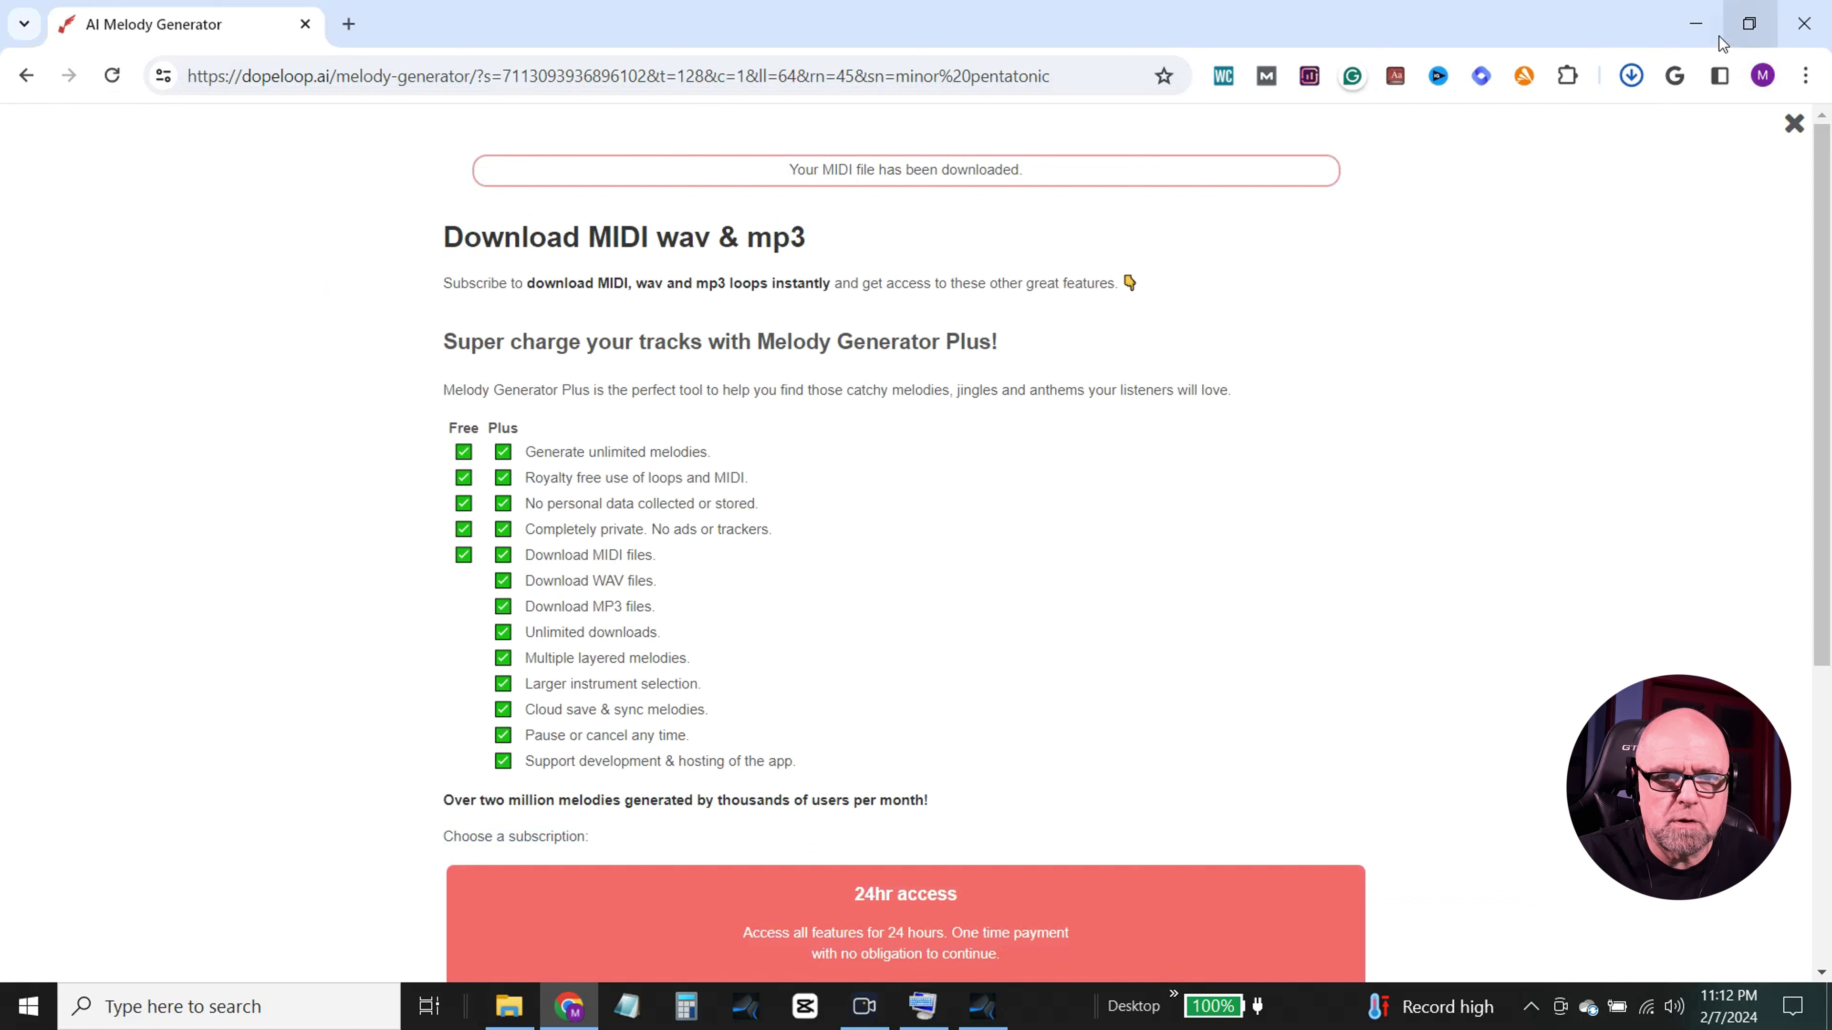
Step: Switch to Studio One and mute the Pad Mai Tai, Plucks and Melody channels in the mixer
click(1697, 25)
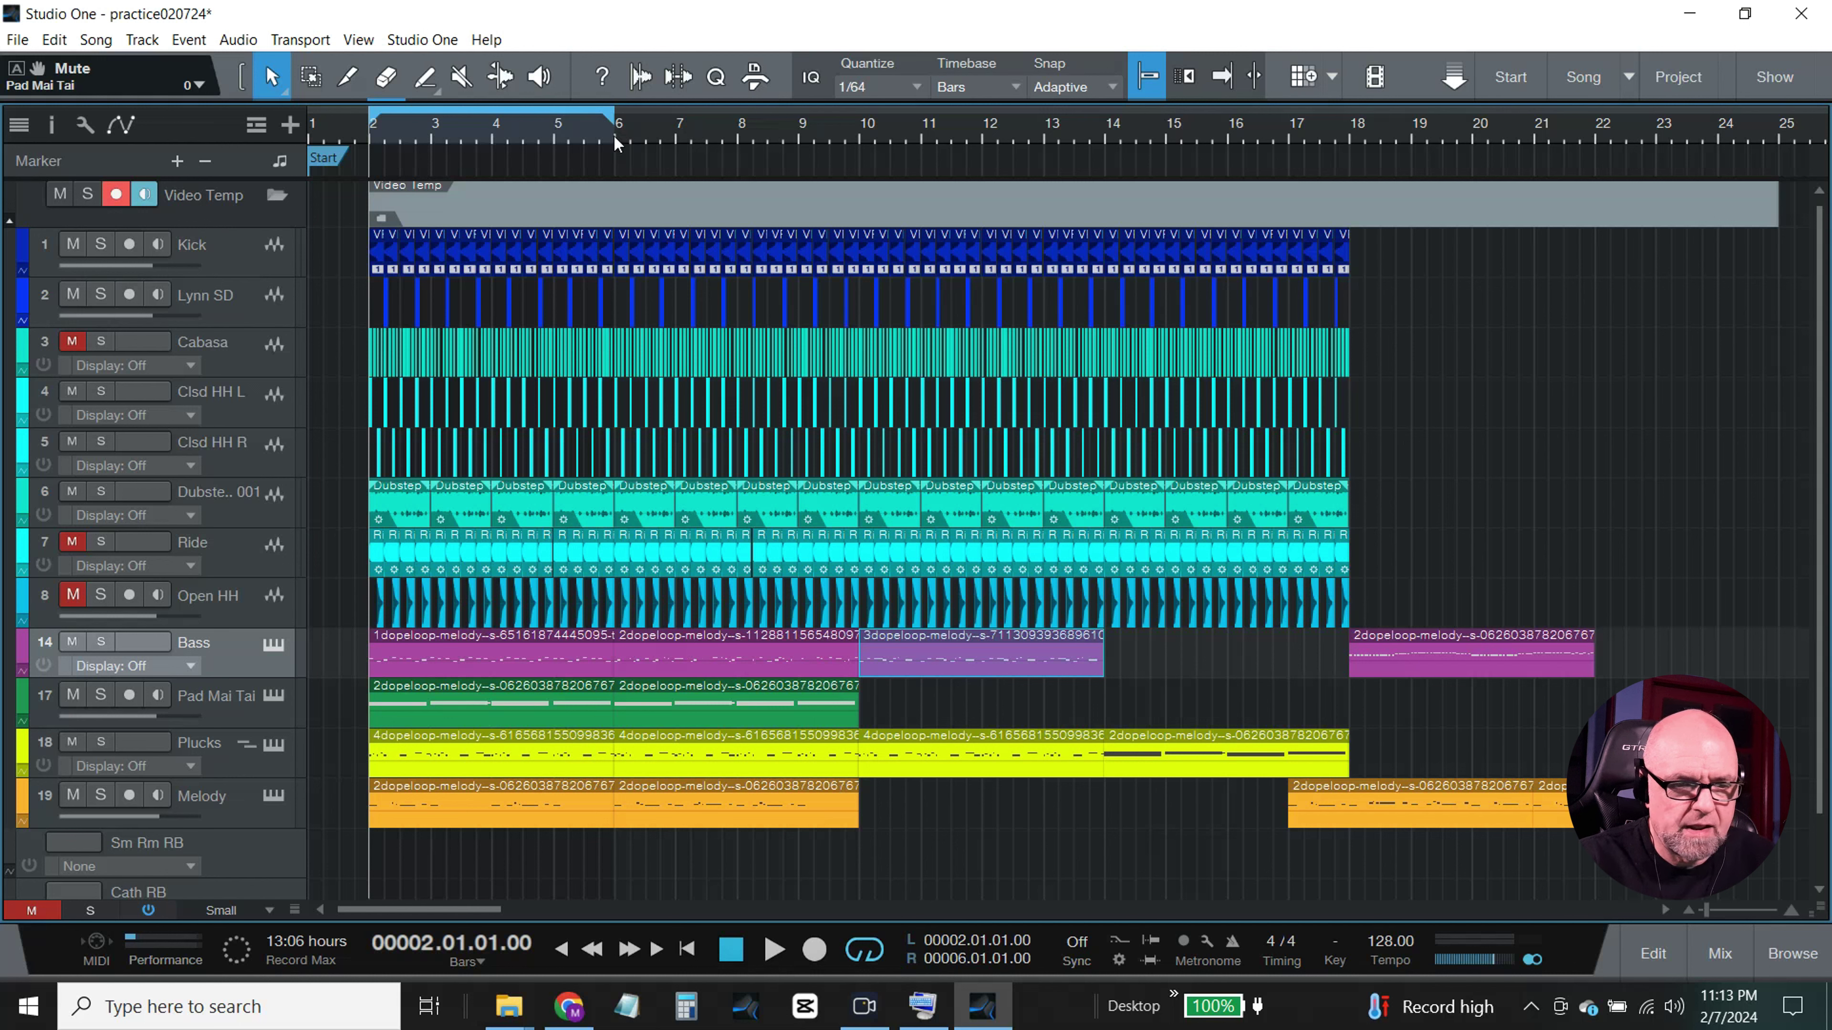
click(1720, 947)
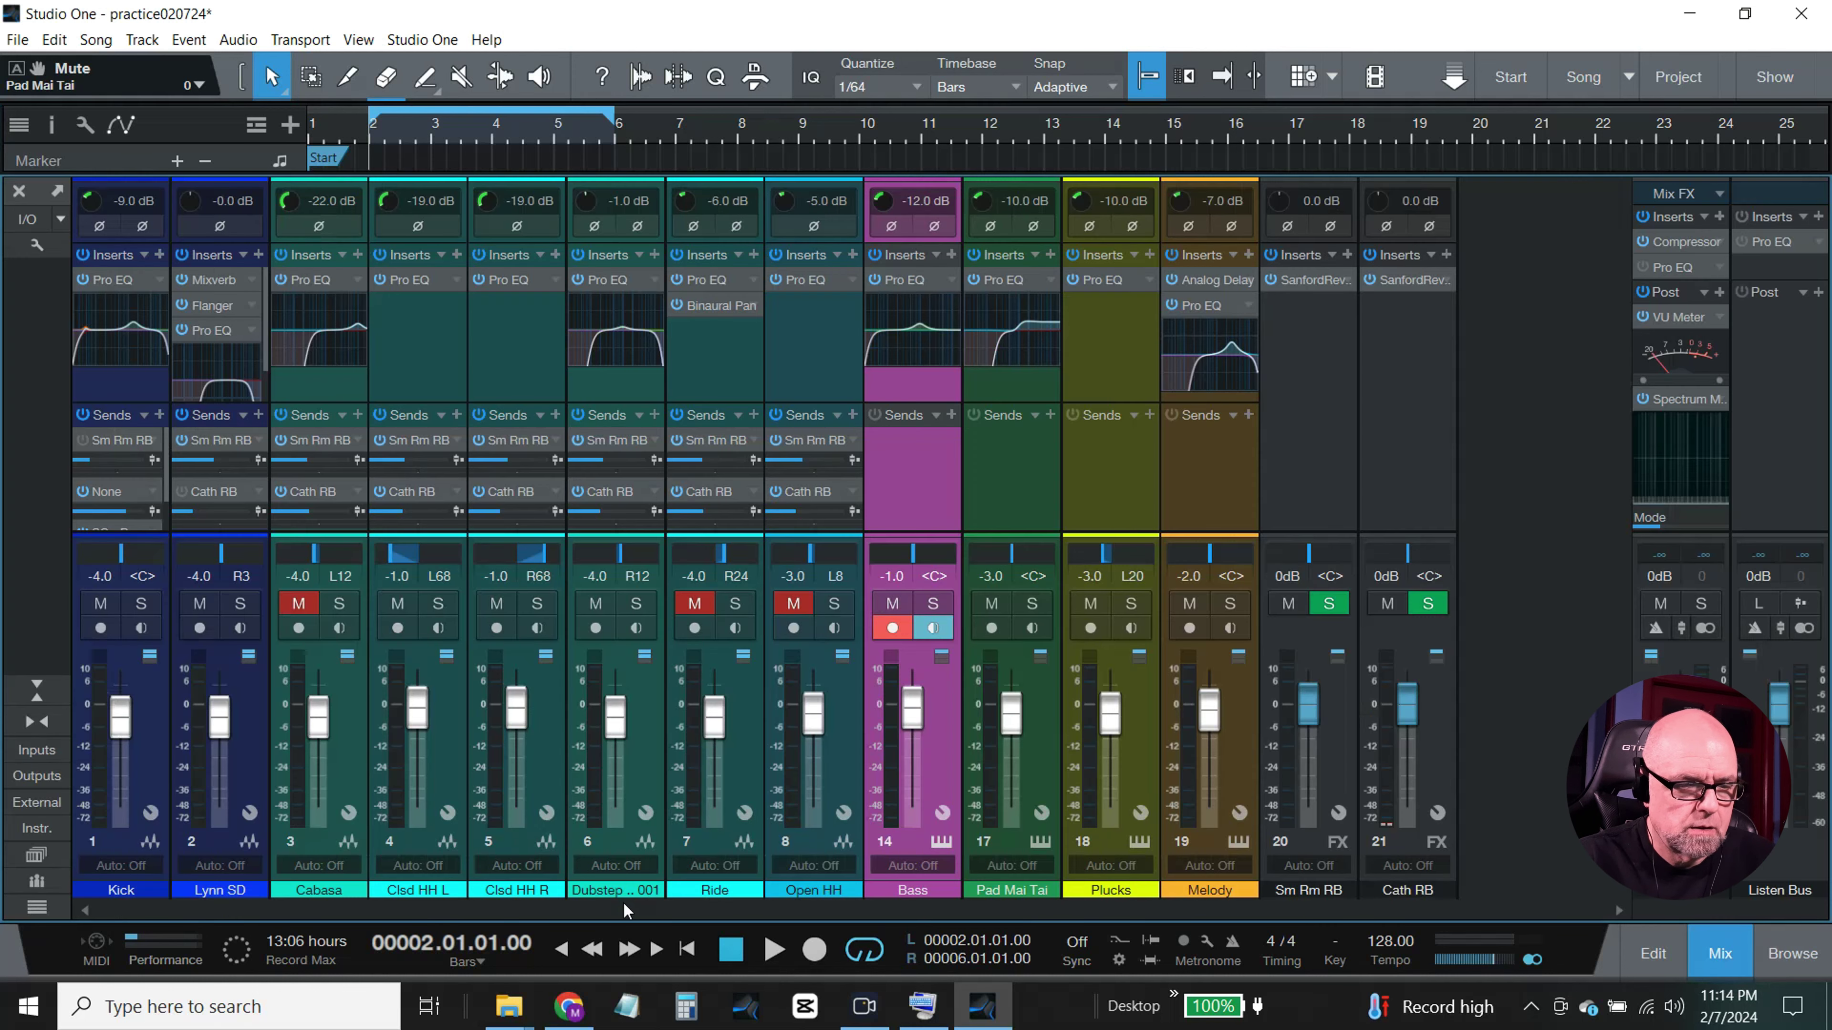
click(989, 603)
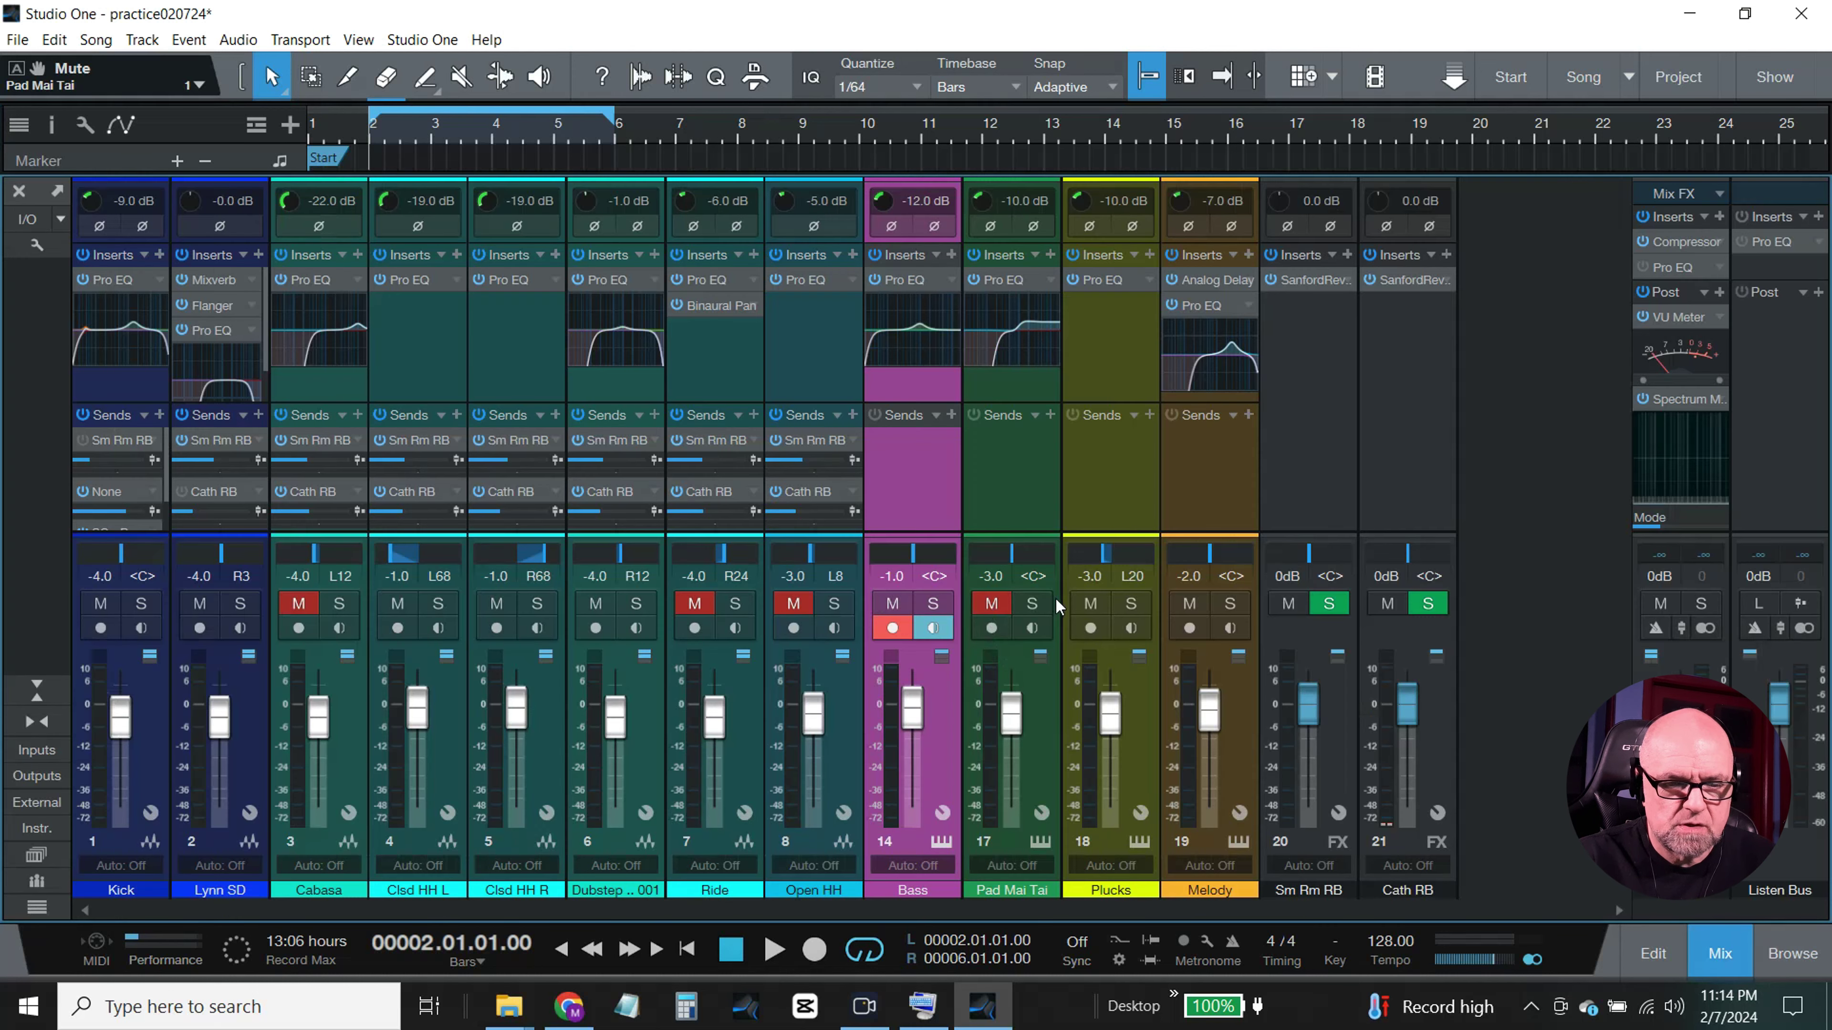
click(1088, 606)
click(1190, 605)
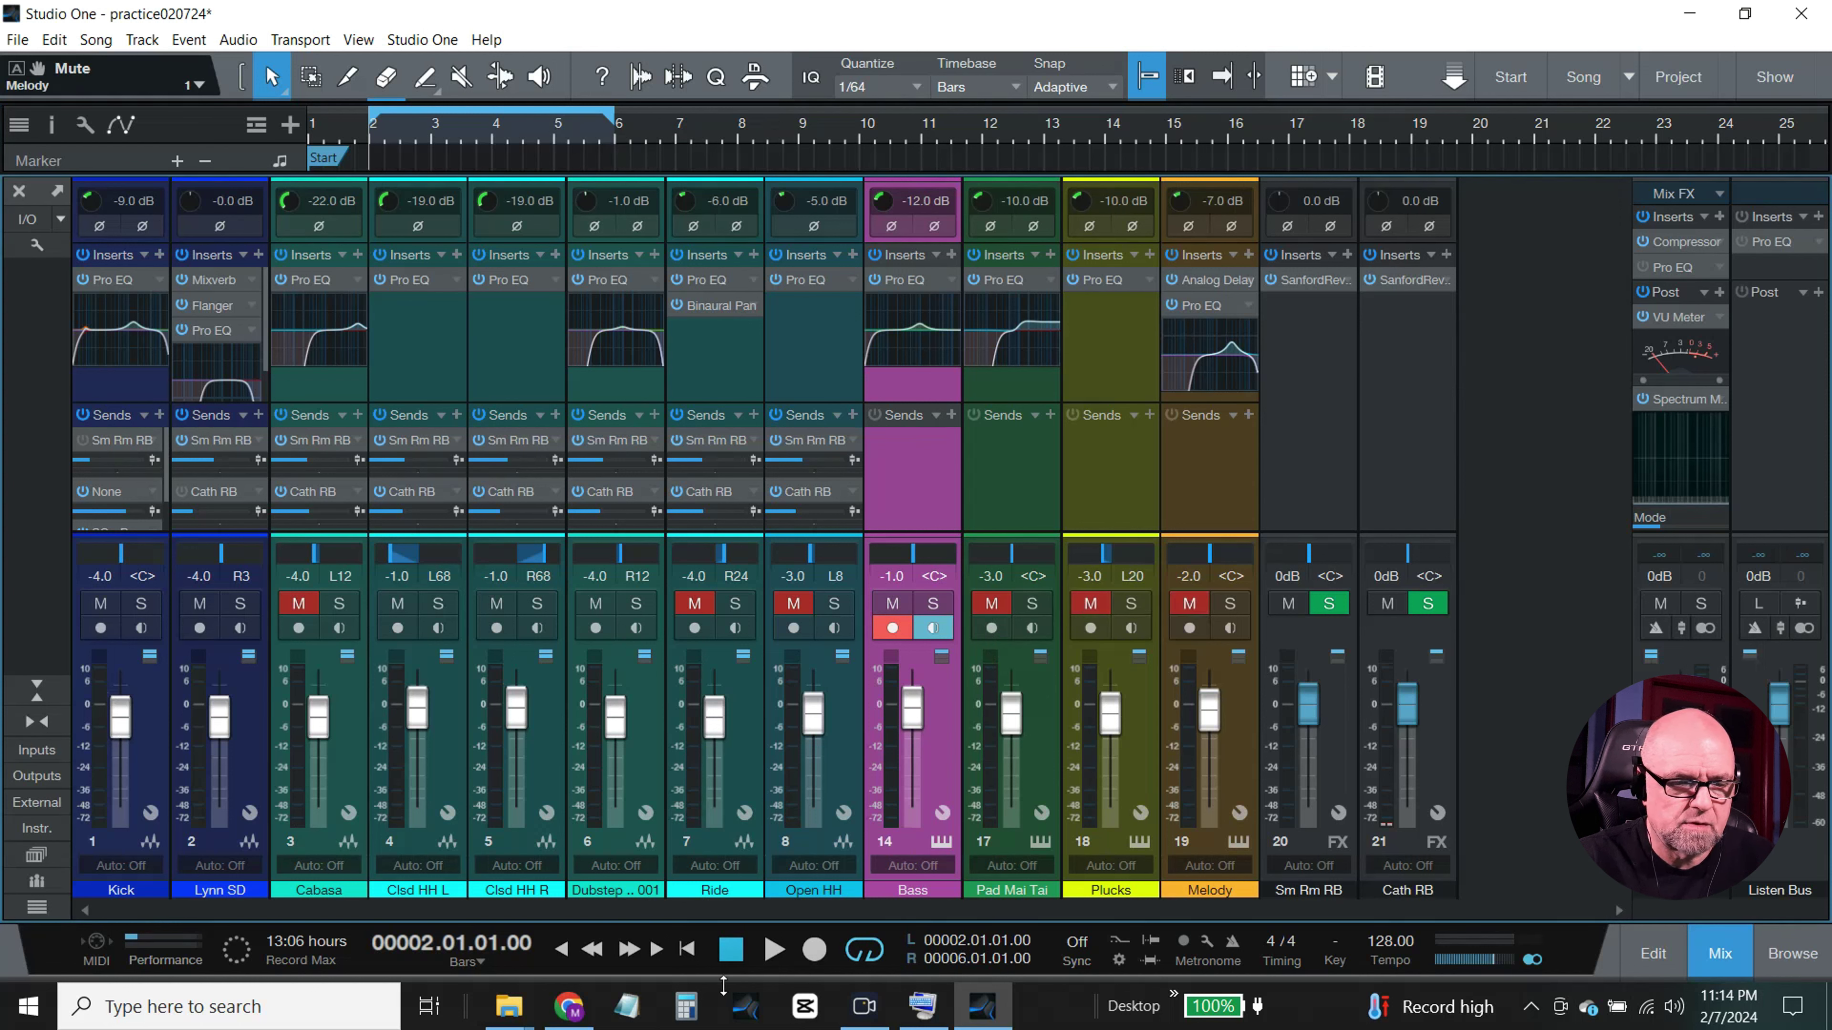
Step: Audition the first bass melody over the drums in the looped section and return to the arrangement
click(775, 951)
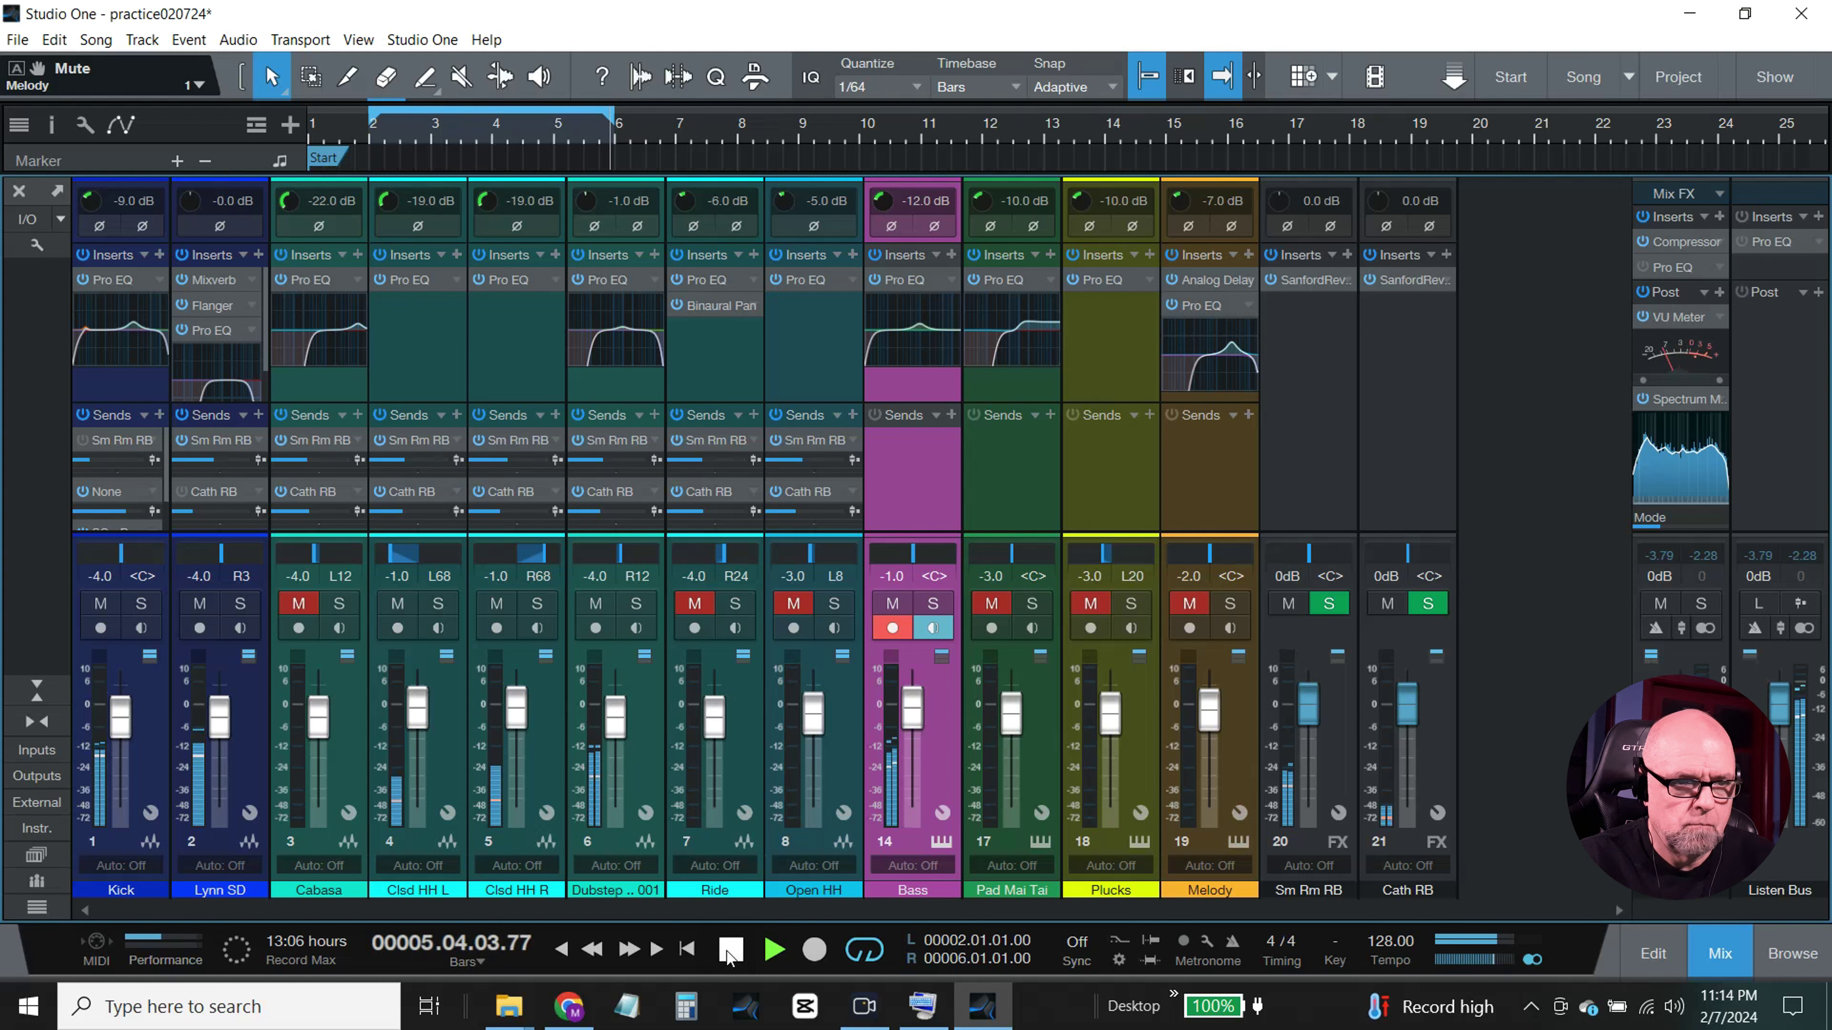
click(730, 951)
click(1723, 951)
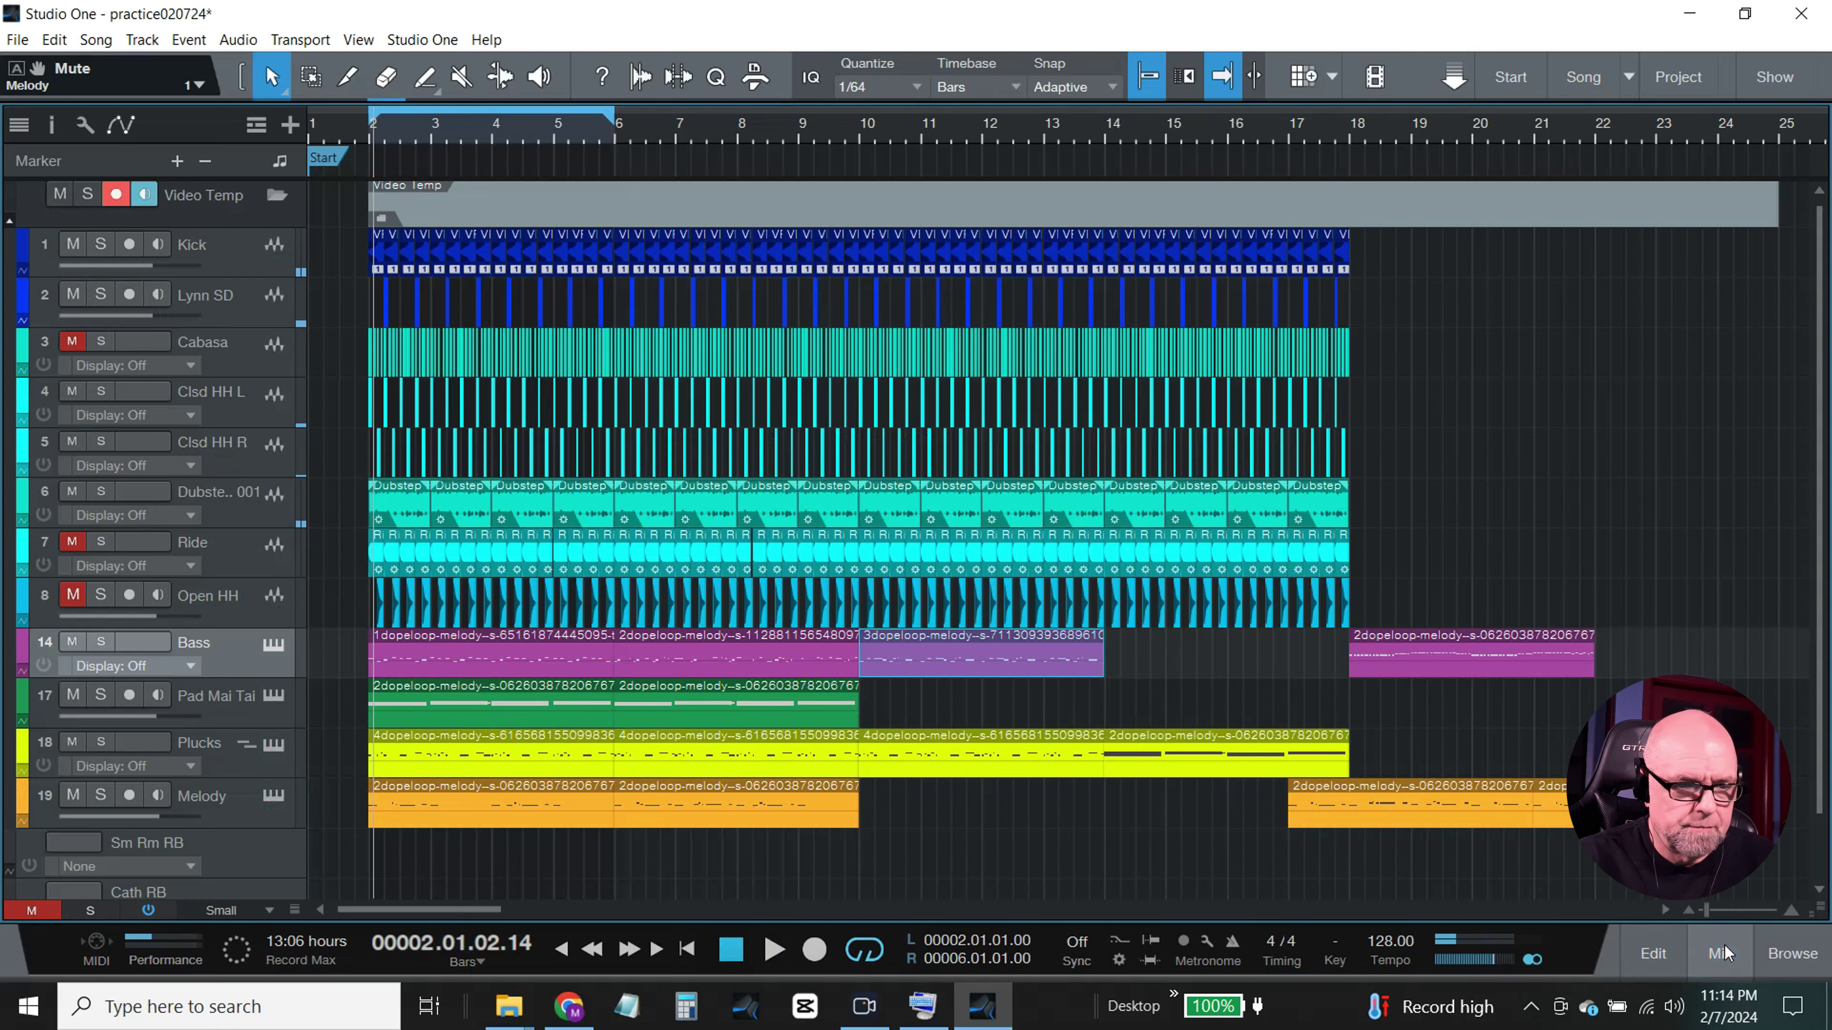
Step: On the Bass track, move the first melody event to bar 14 and the second to bar 2, and audition the loop
drag(555, 669, 1291, 662)
drag(736, 671, 493, 665)
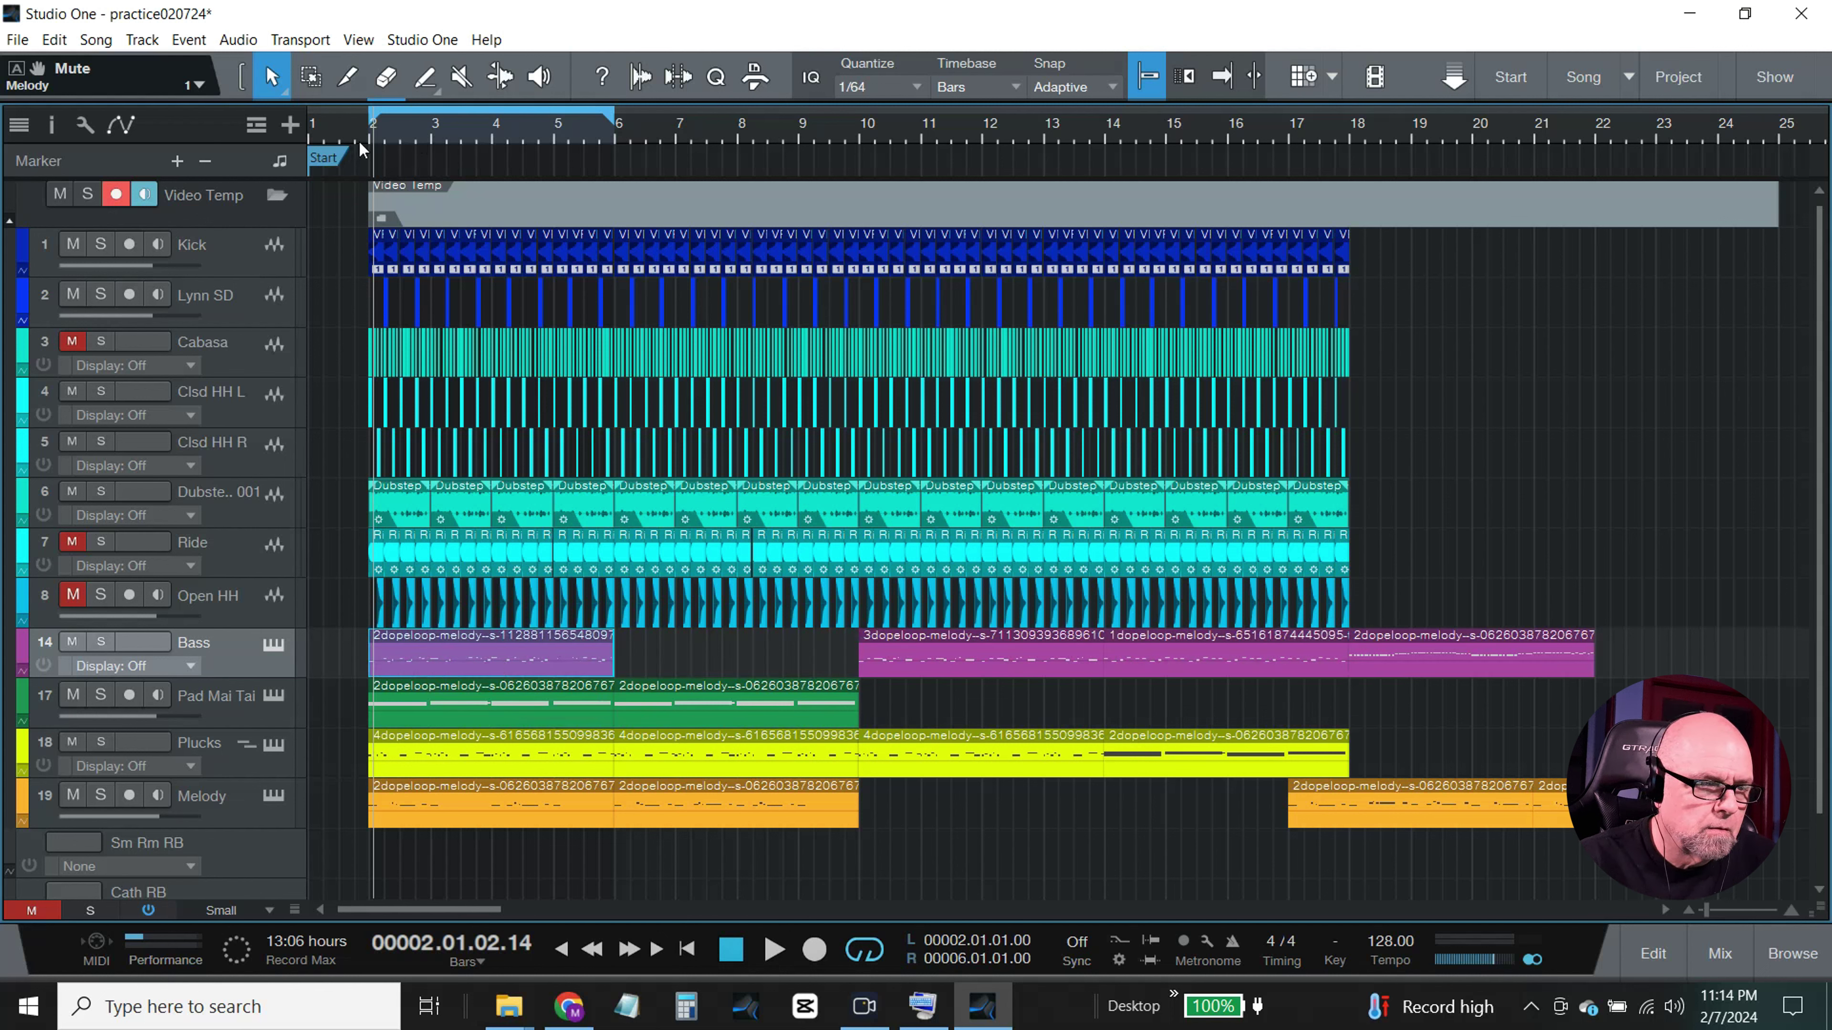
click(370, 133)
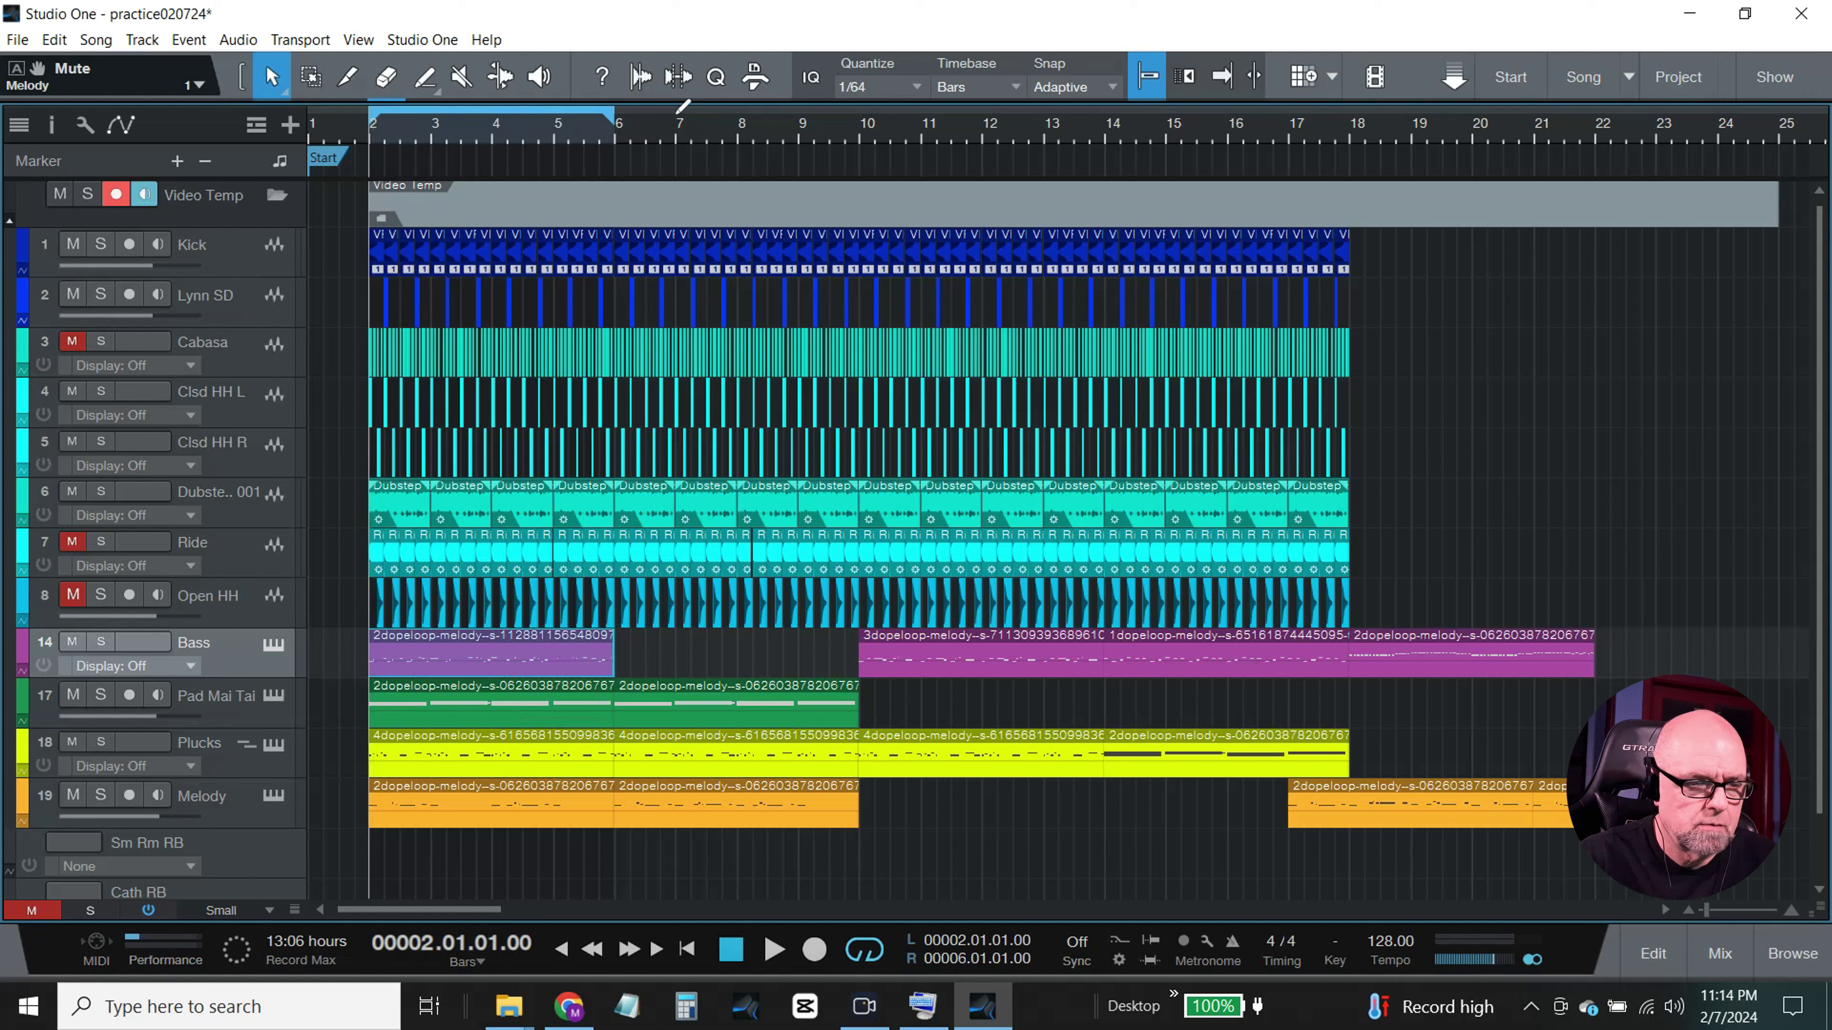
key(space)
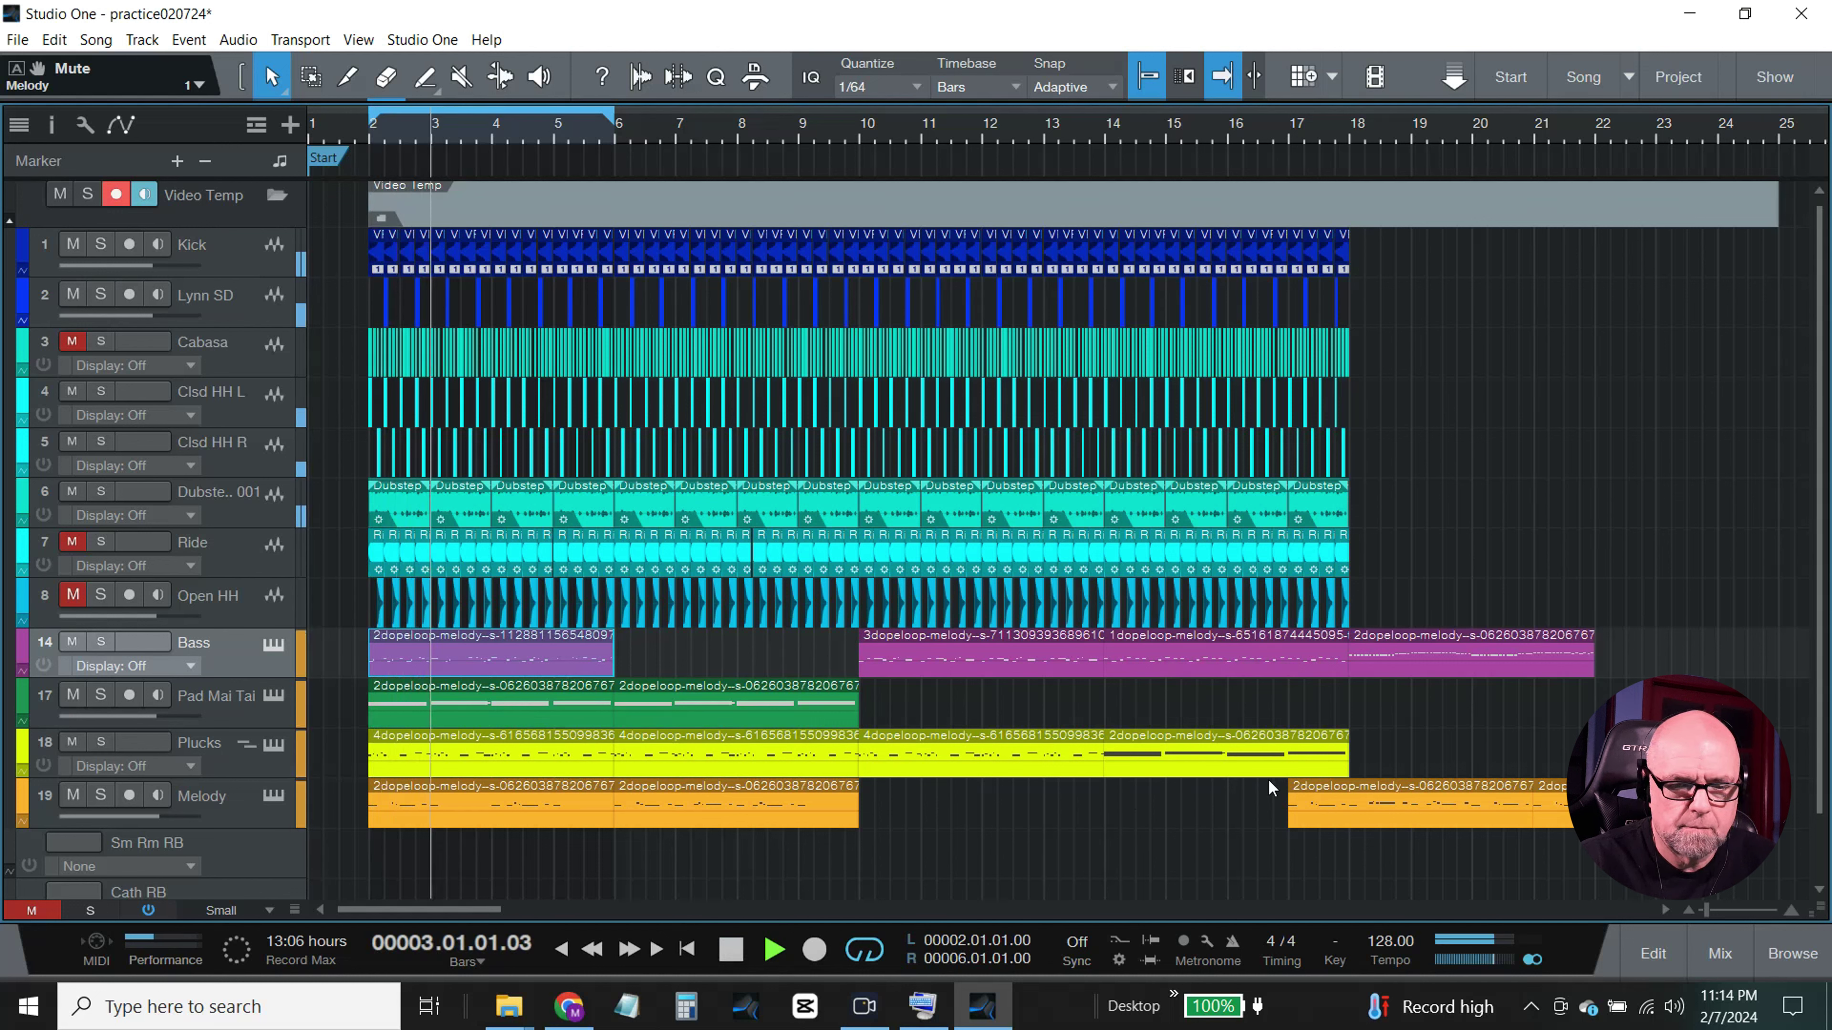
key(space)
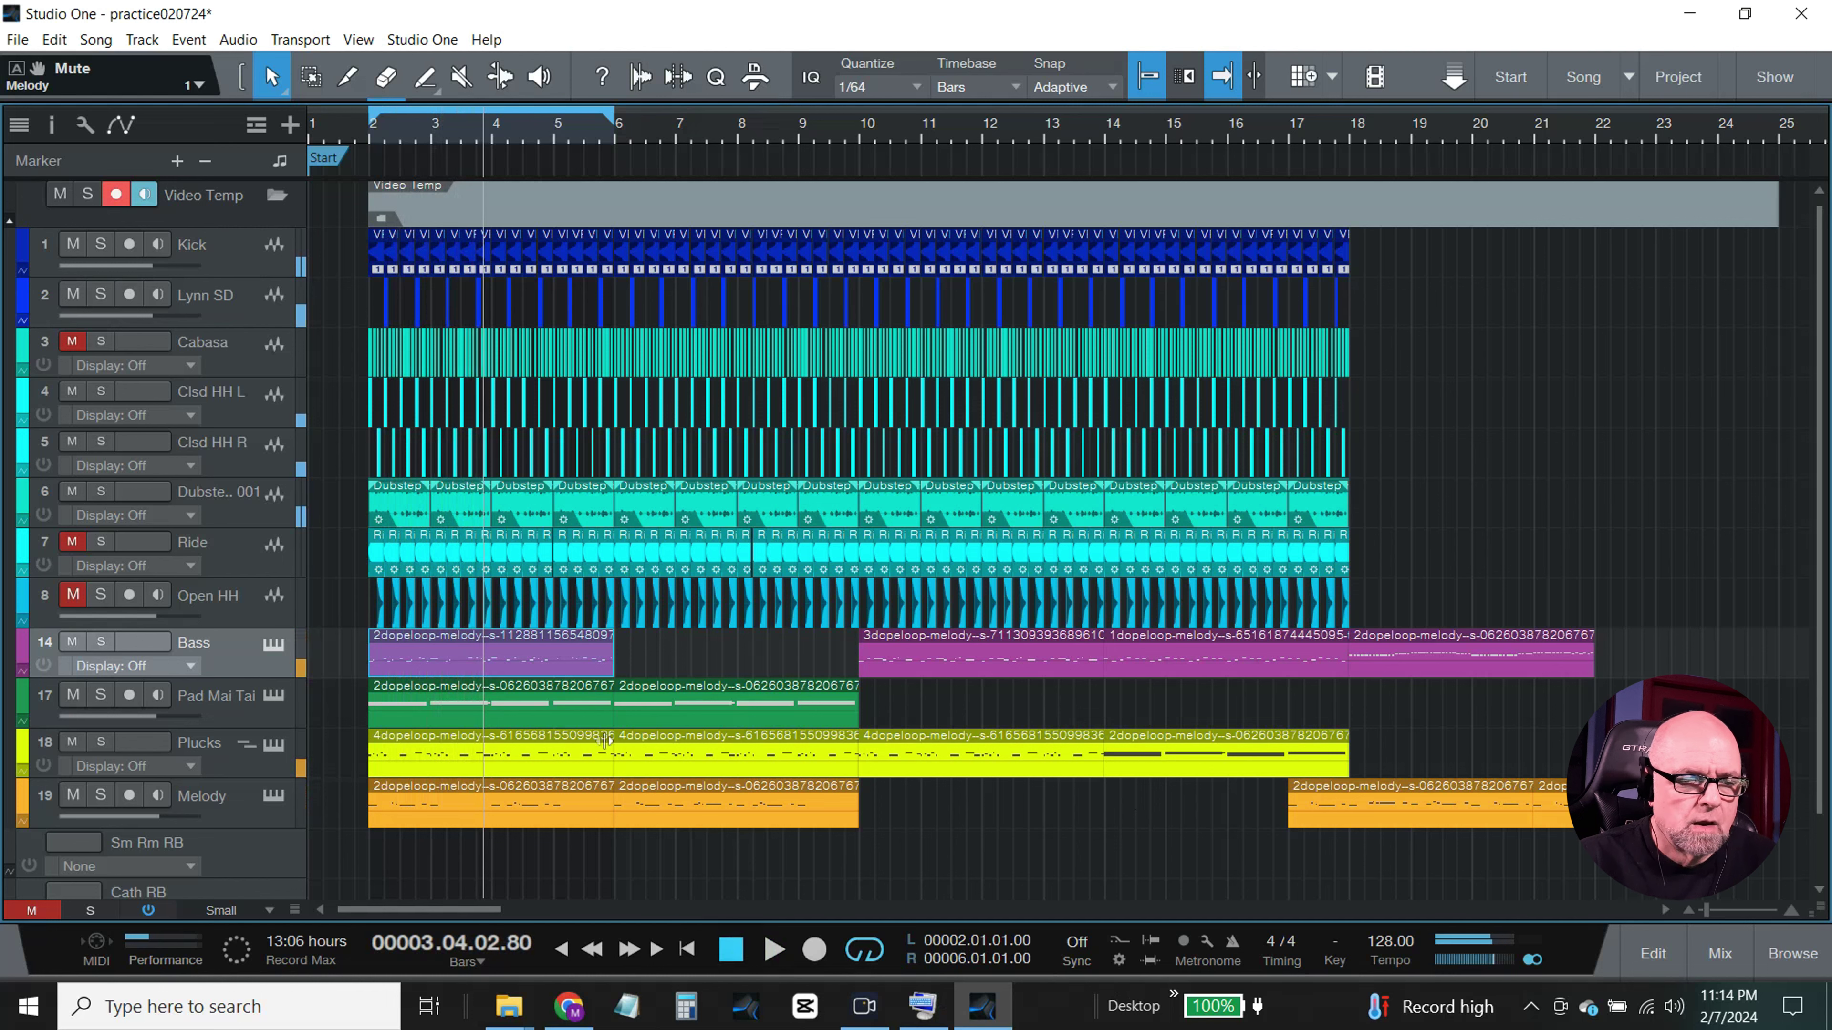
Step: Set the velocity of all notes in the Bass event at bar 2 to 80% and return to the arrangement
double_click(546, 649)
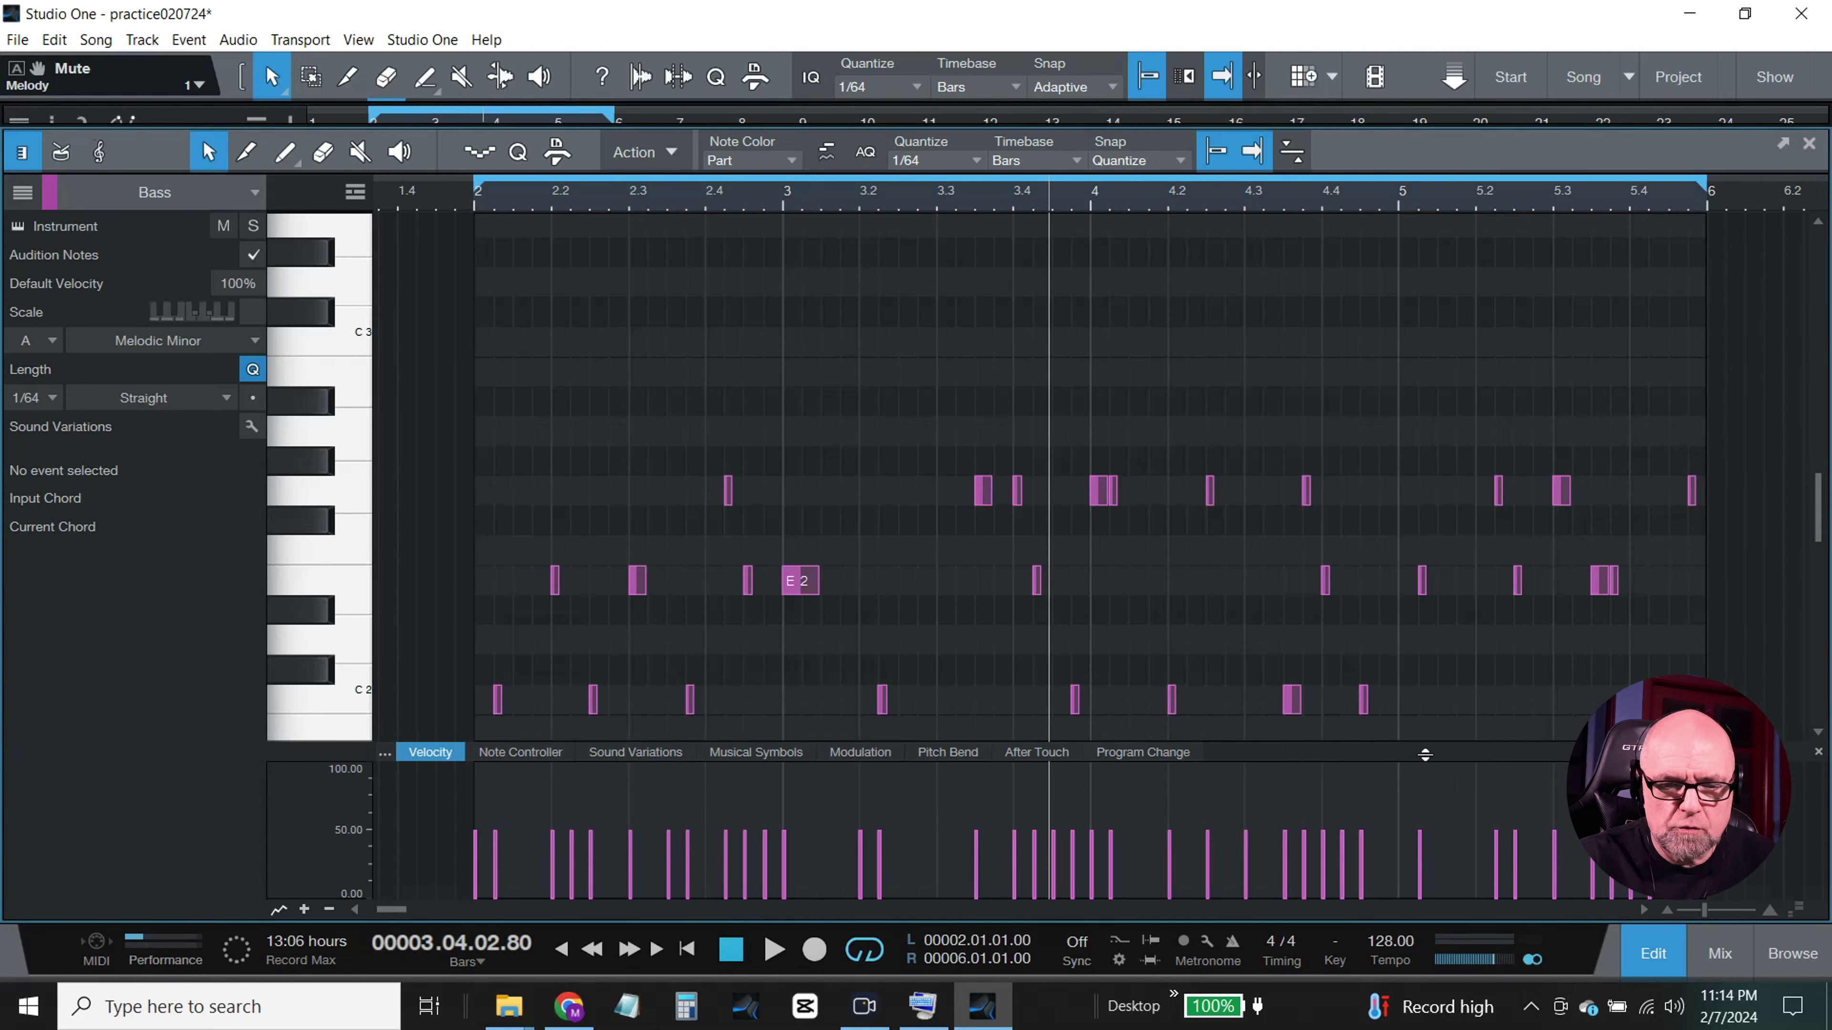
drag(1424, 752, 1372, 455)
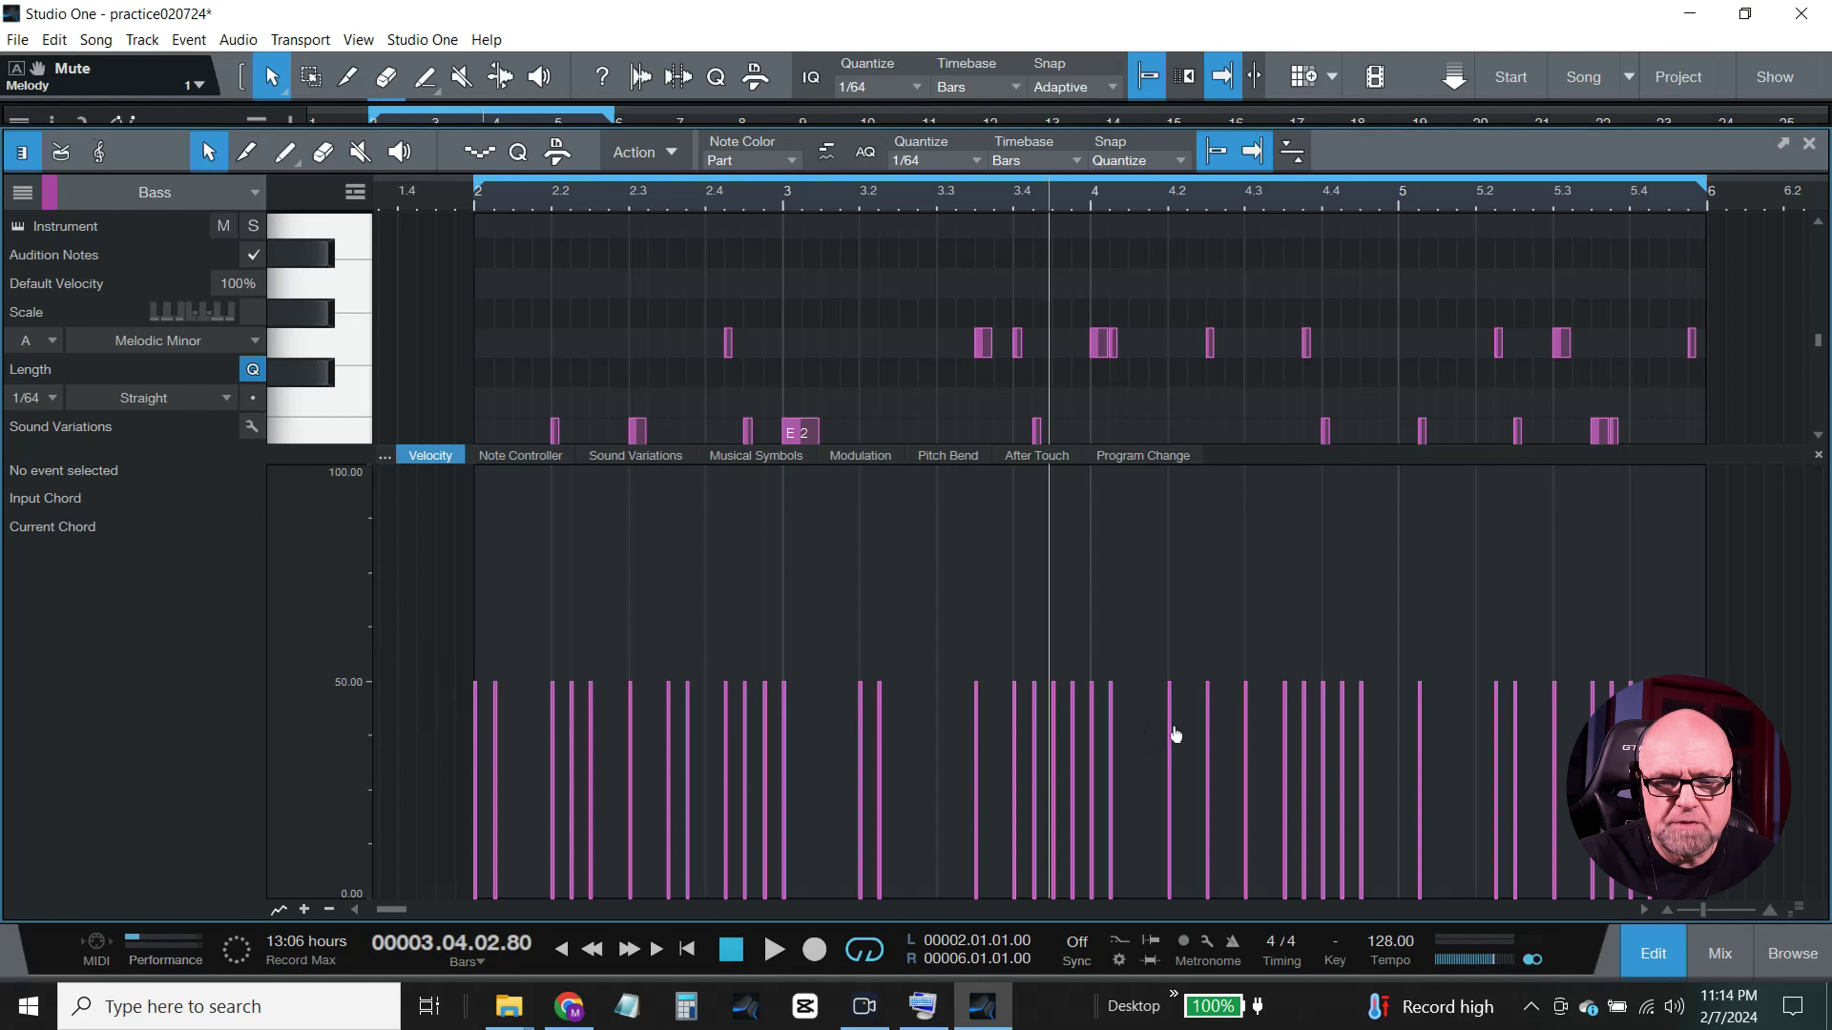
drag(1749, 738, 447, 601)
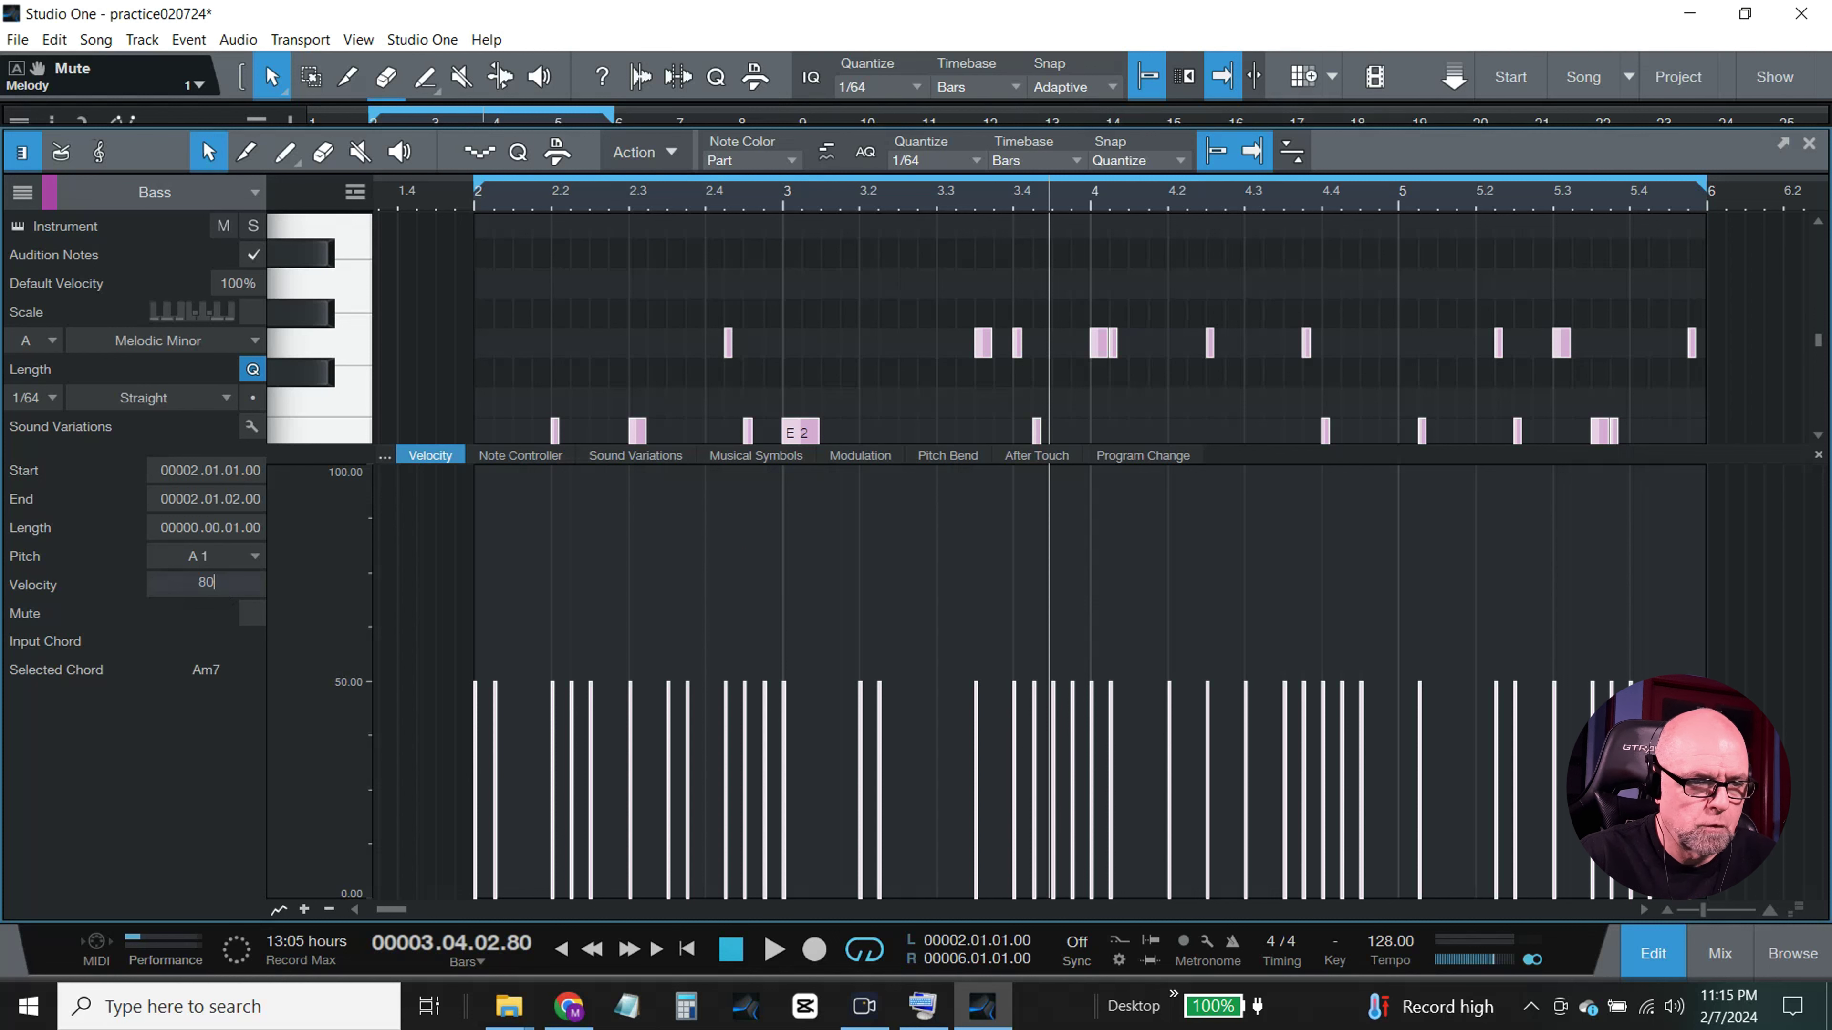
text(80)
key(Return)
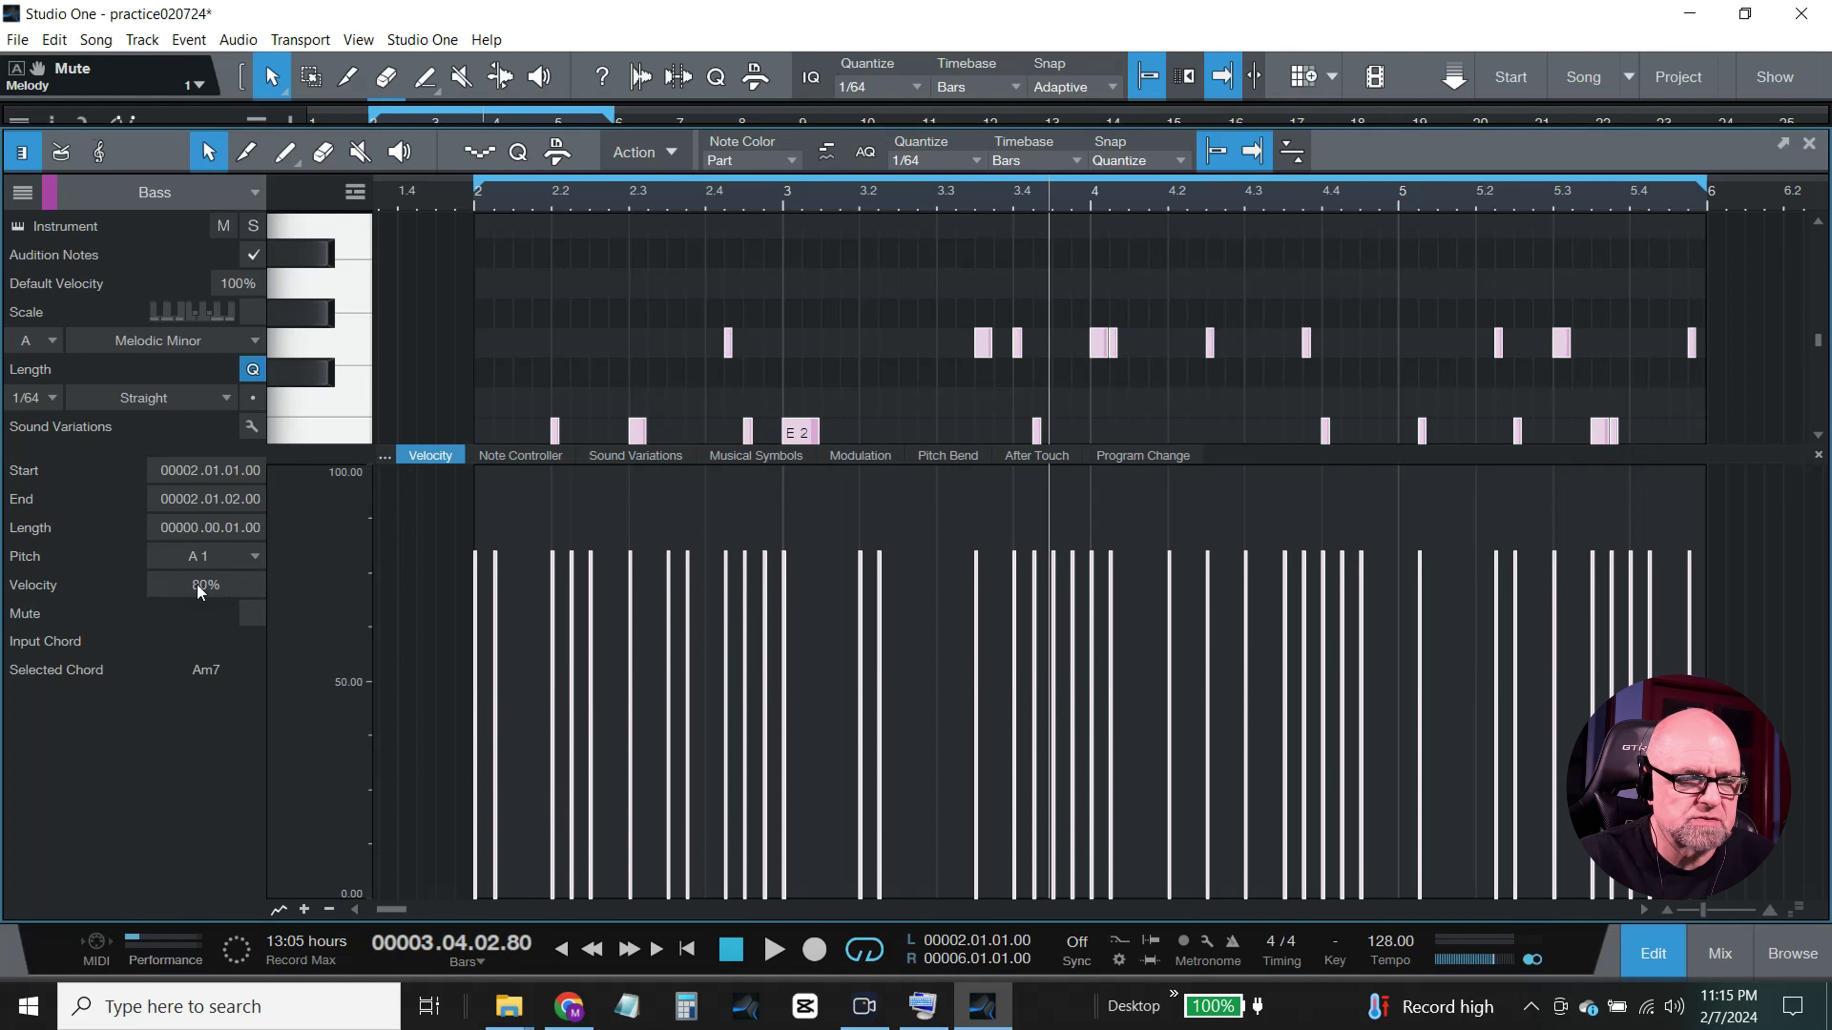
drag(1219, 453, 1210, 765)
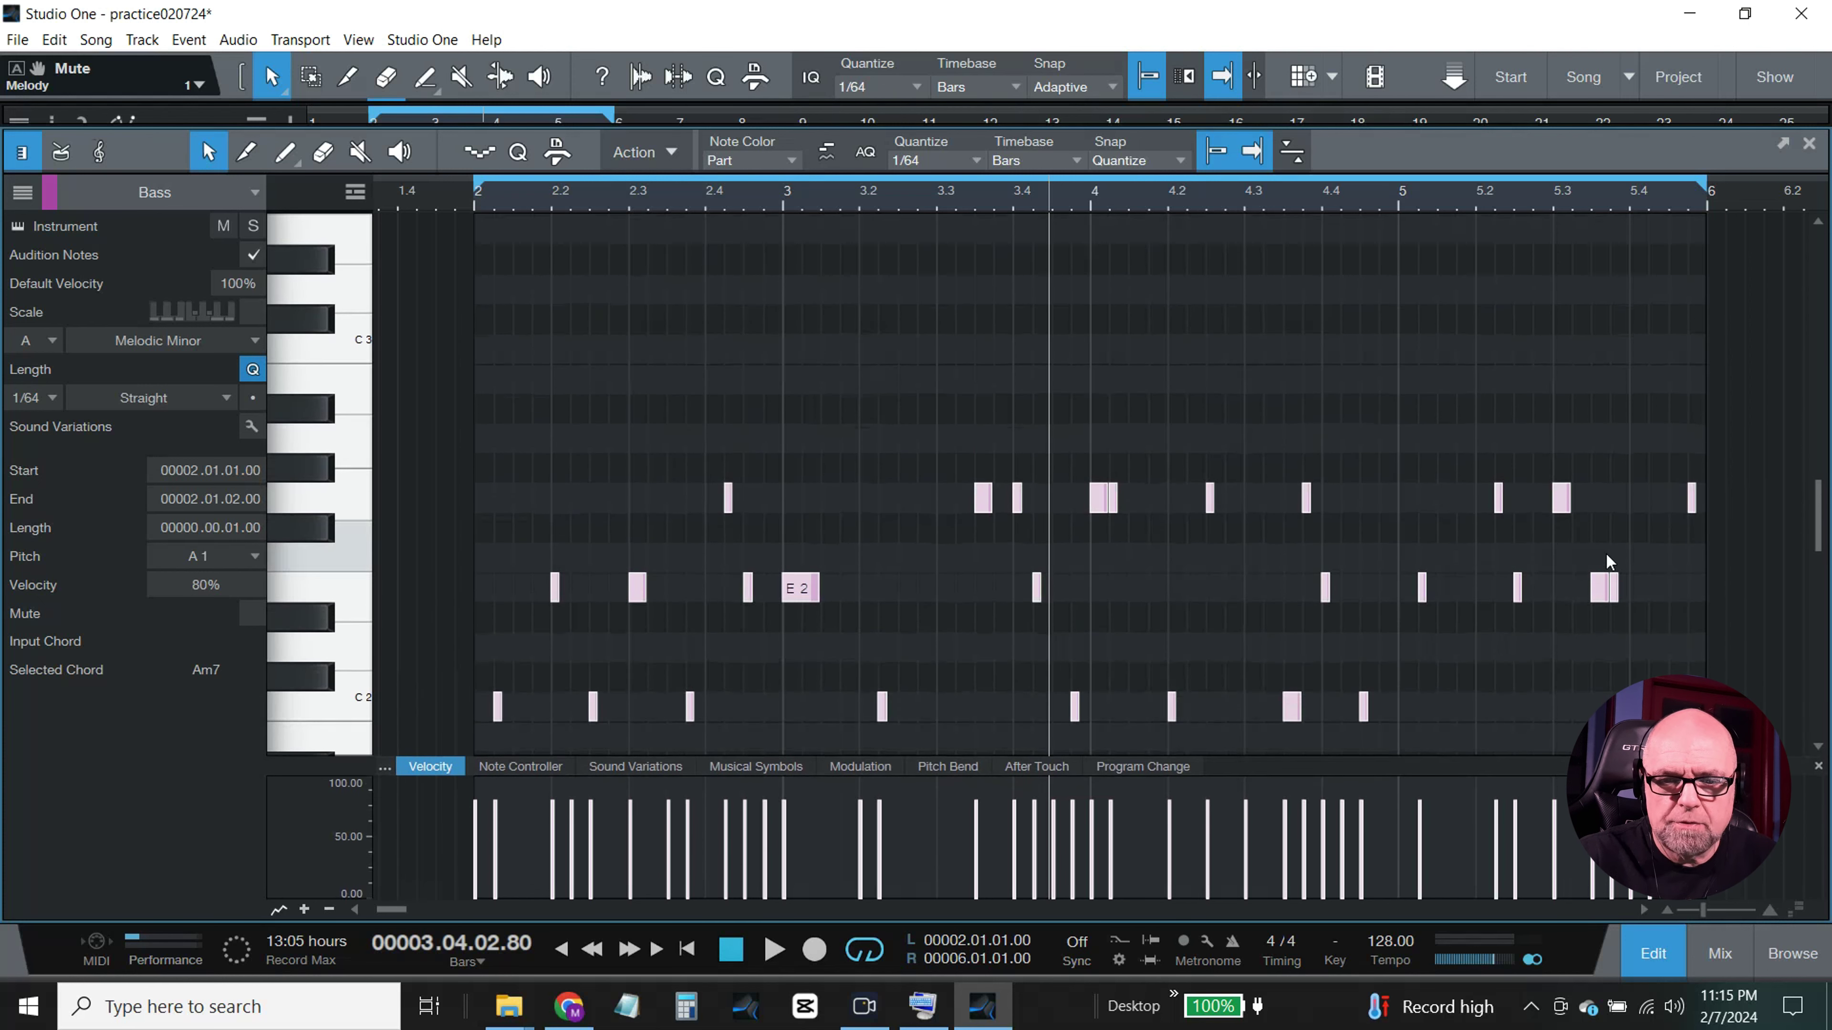
click(1653, 954)
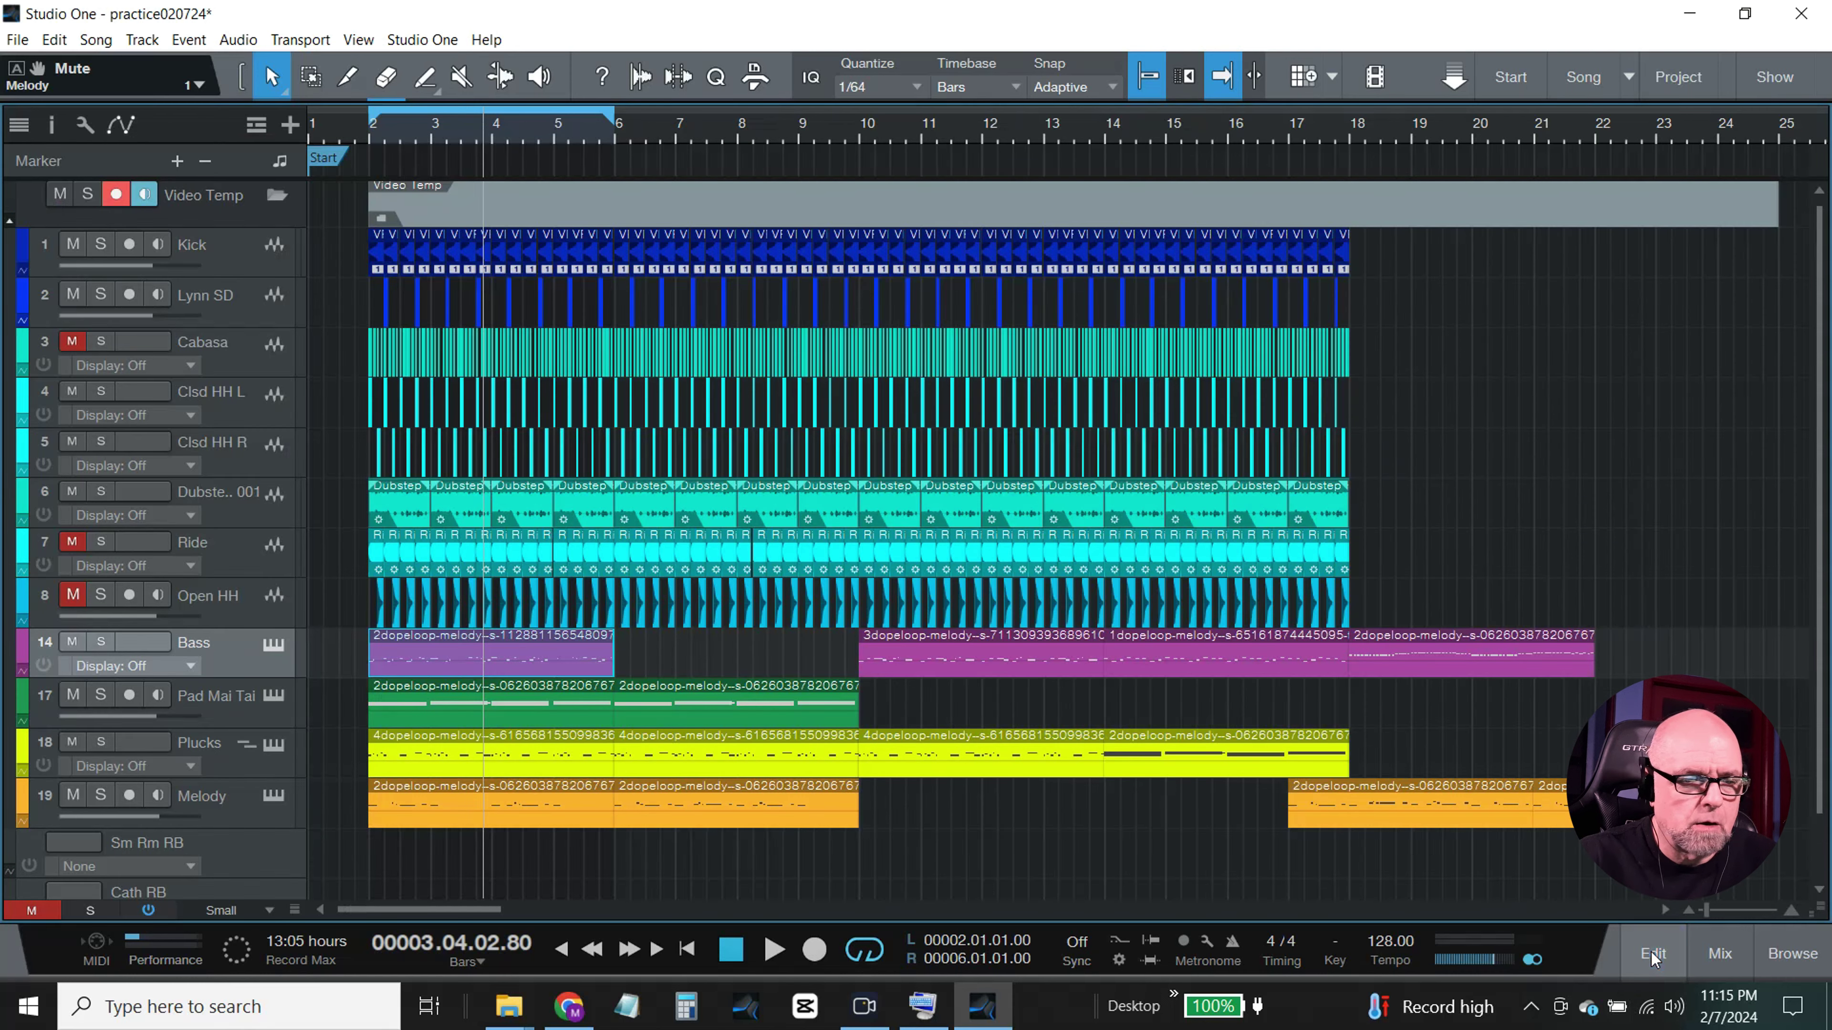
Step: Transpose the Bass event at bar 2 up one octave and audition the loop
double_click(564, 653)
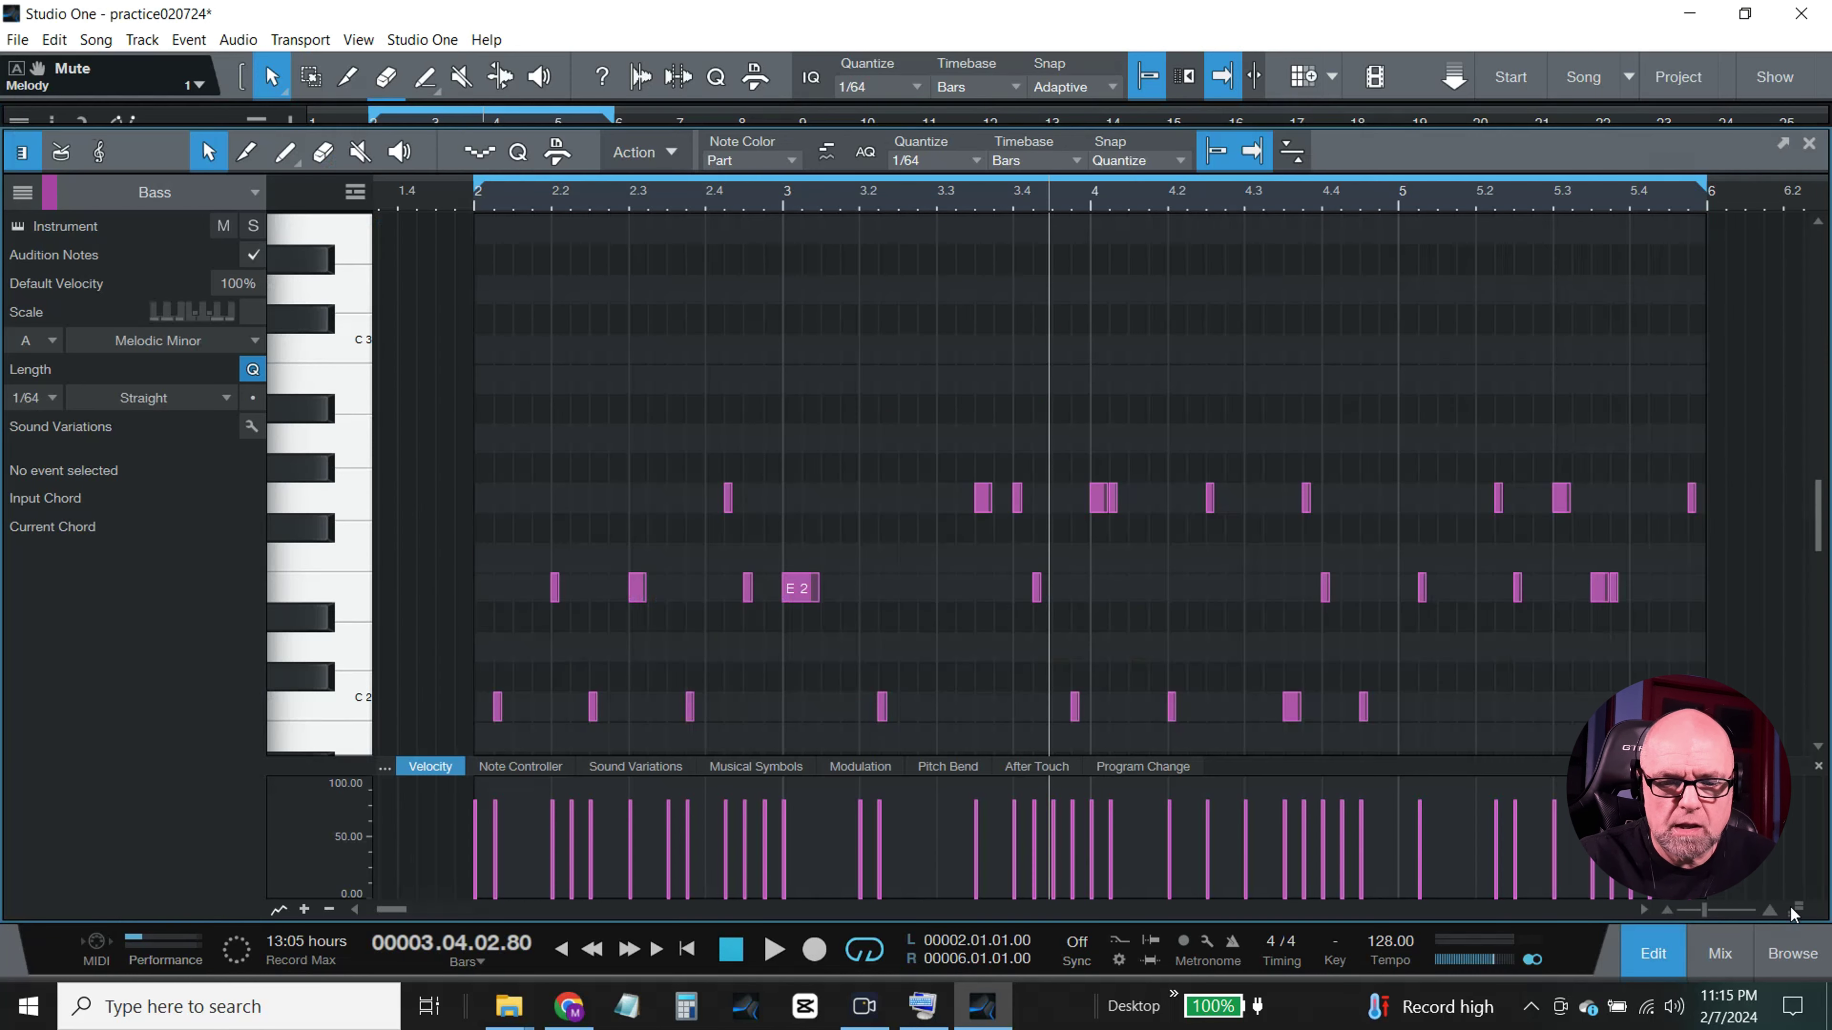
click(1659, 958)
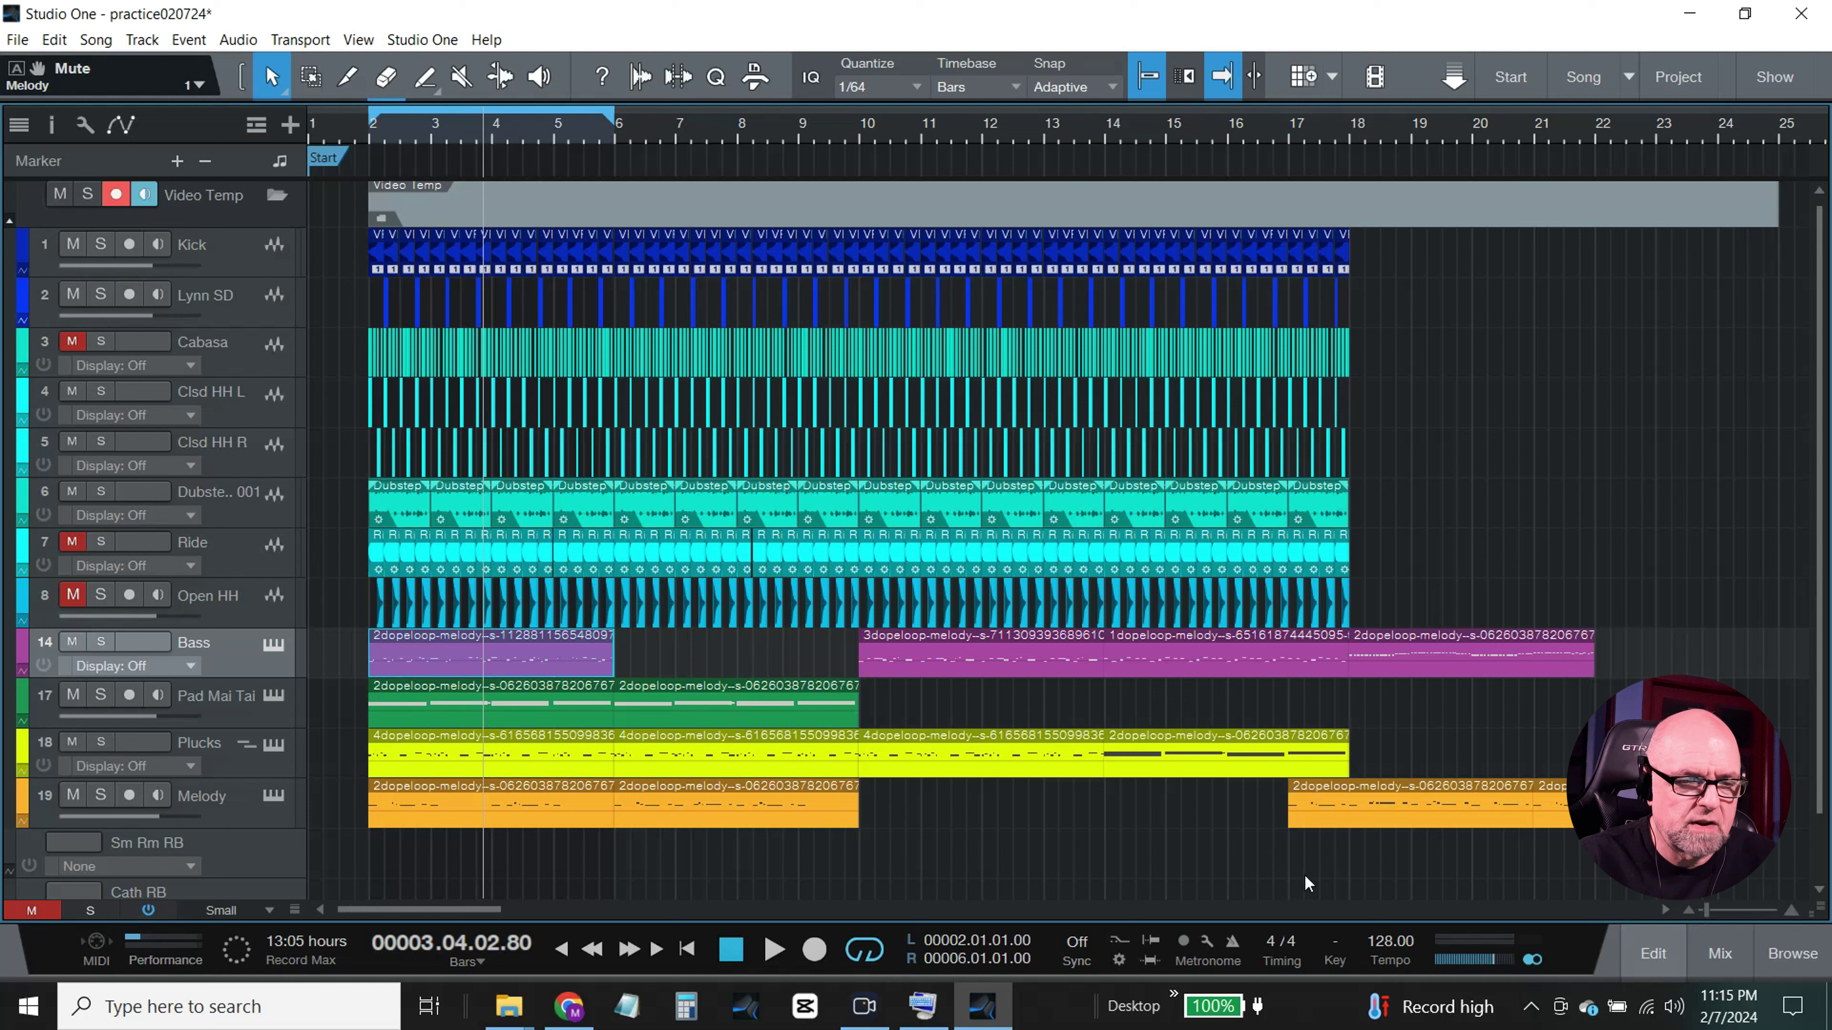
right_click(523, 657)
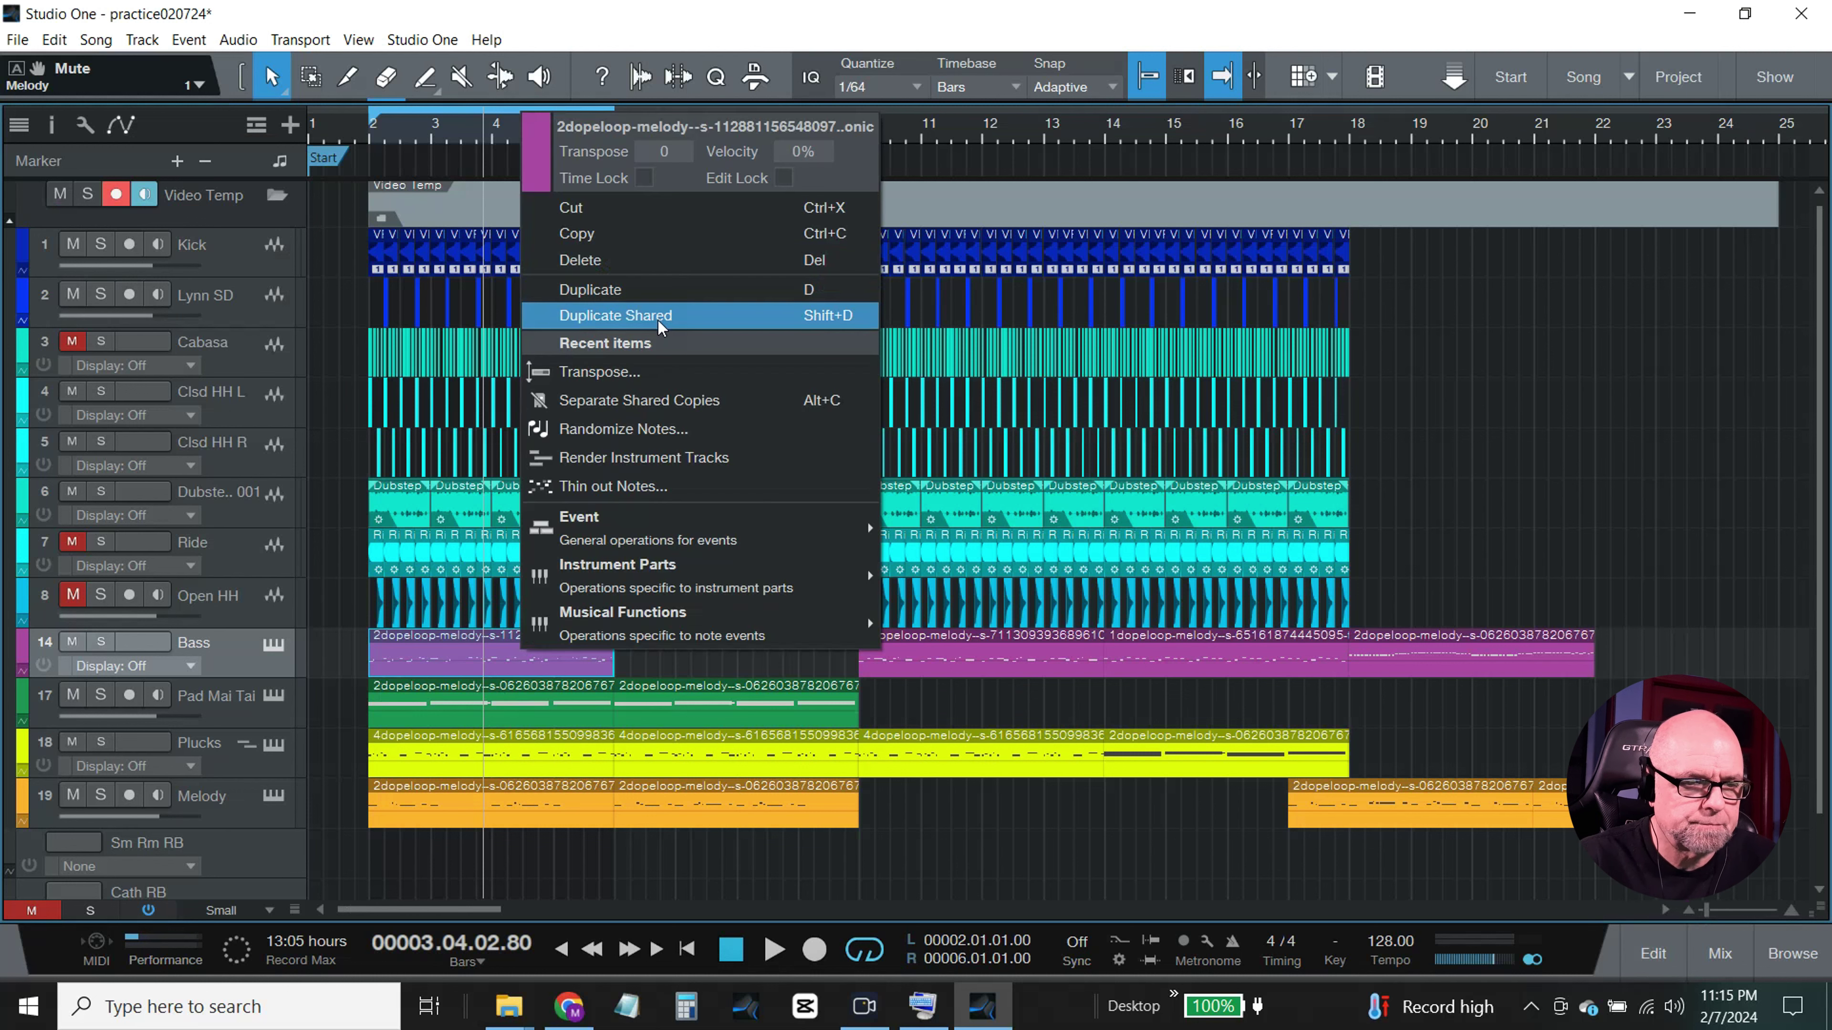
click(649, 372)
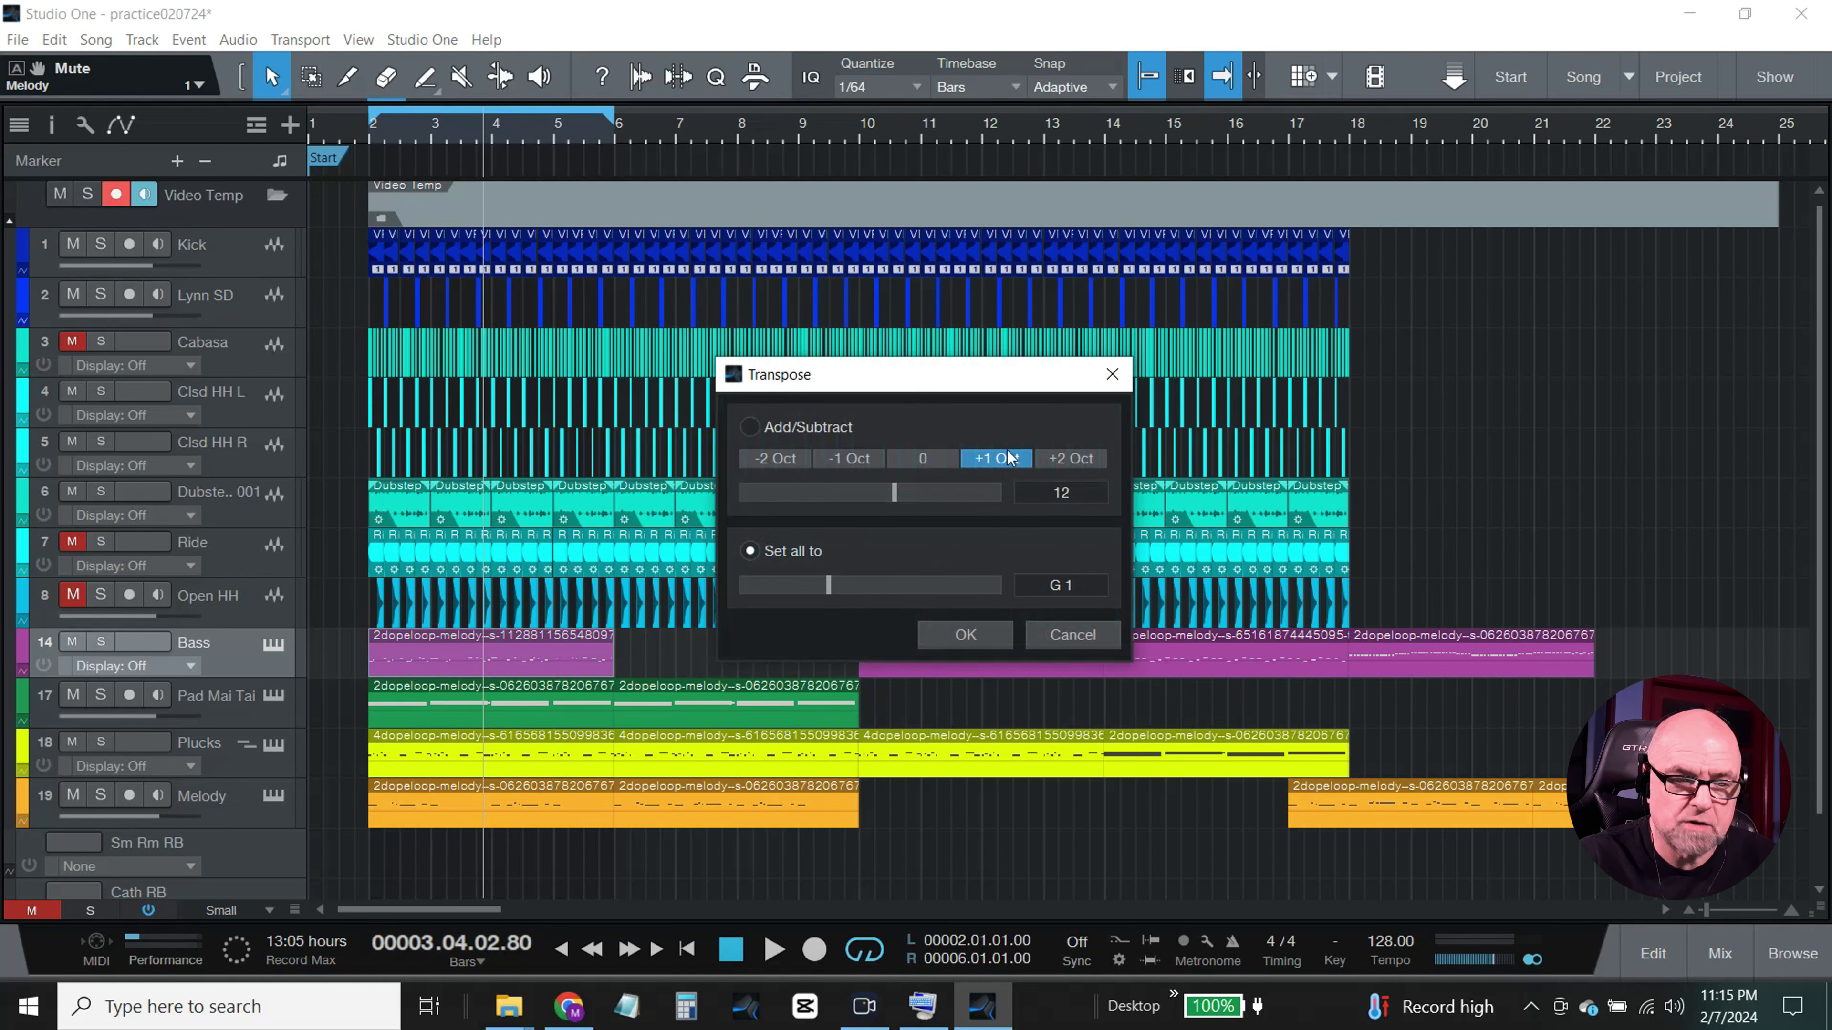
click(750, 428)
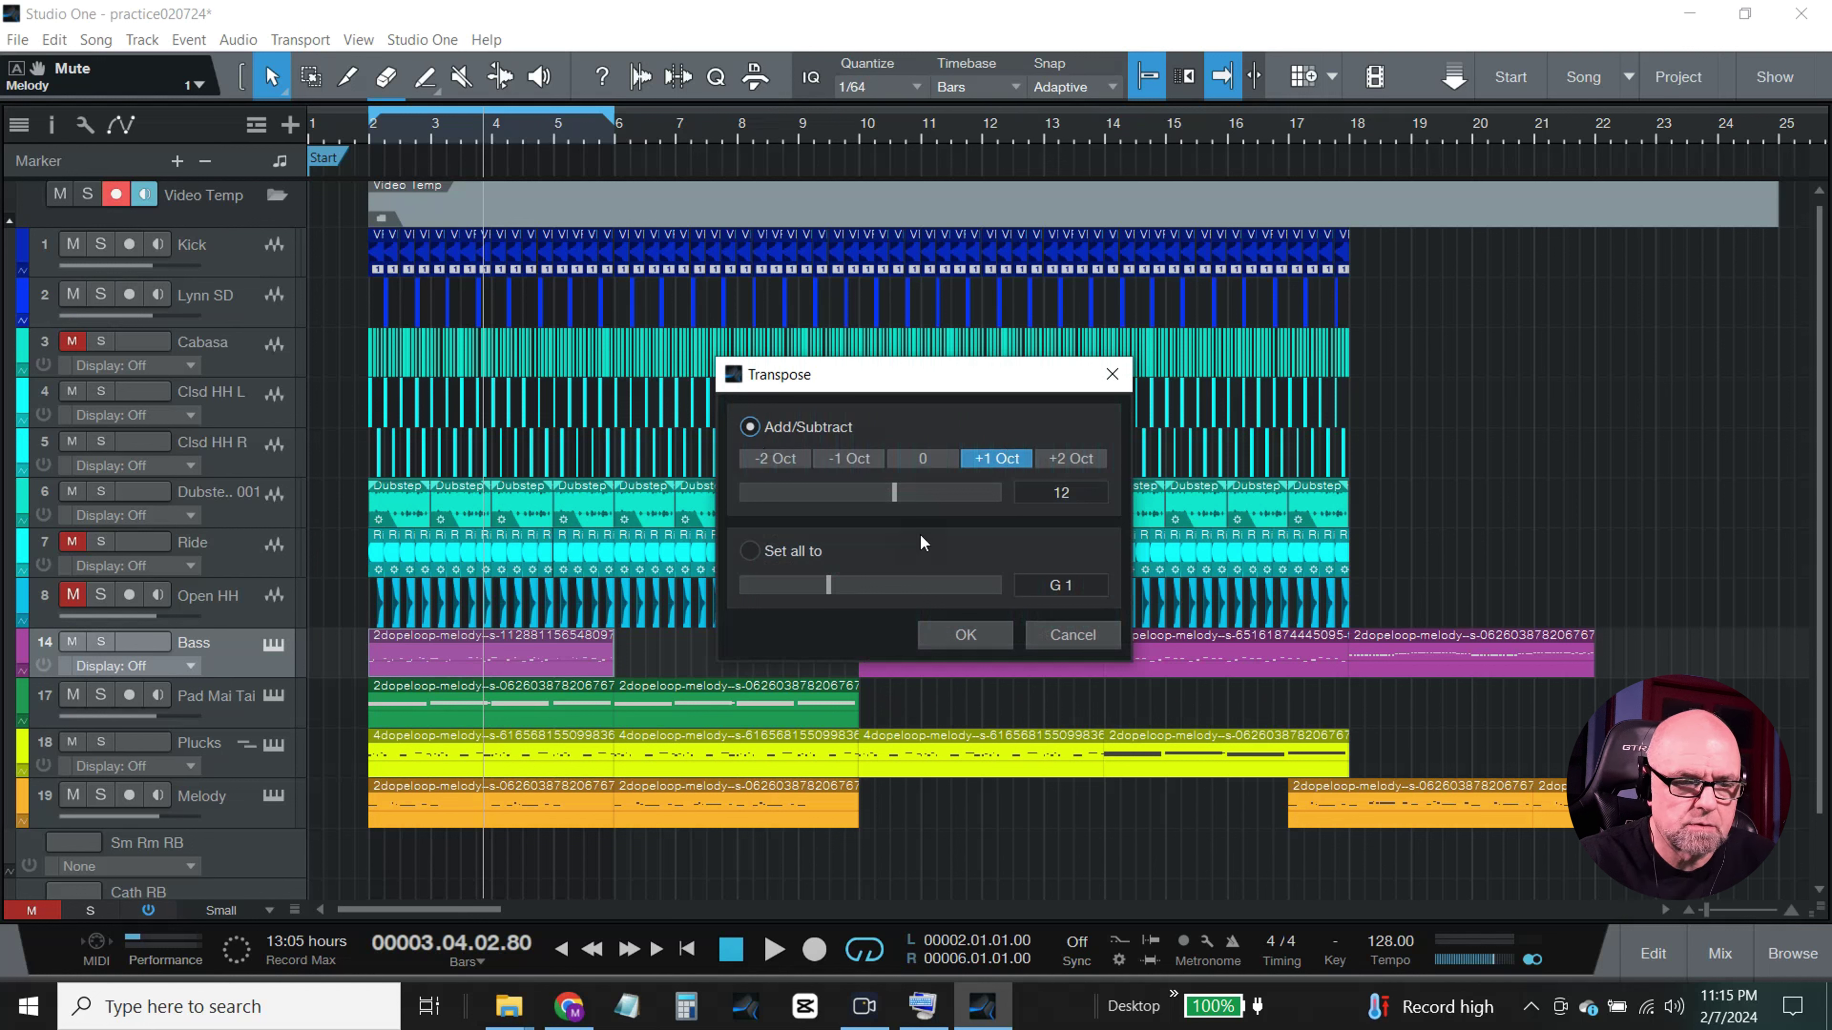
click(987, 635)
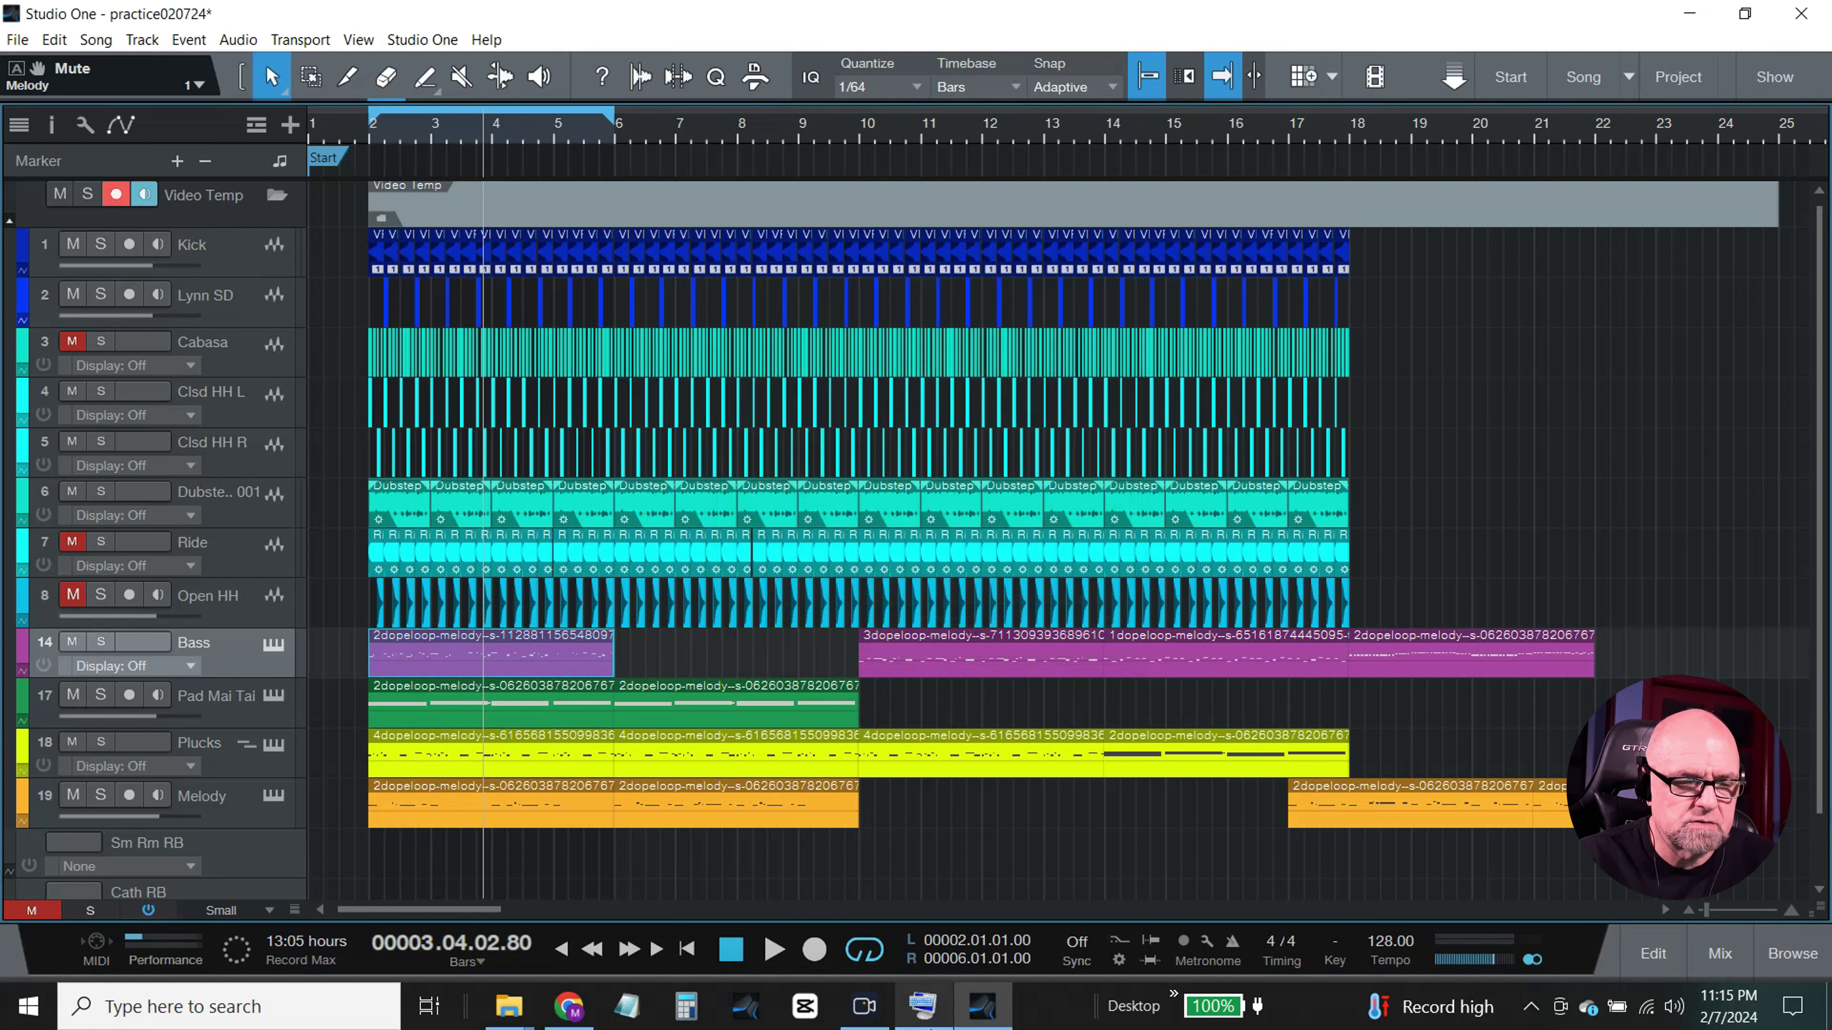
click(772, 951)
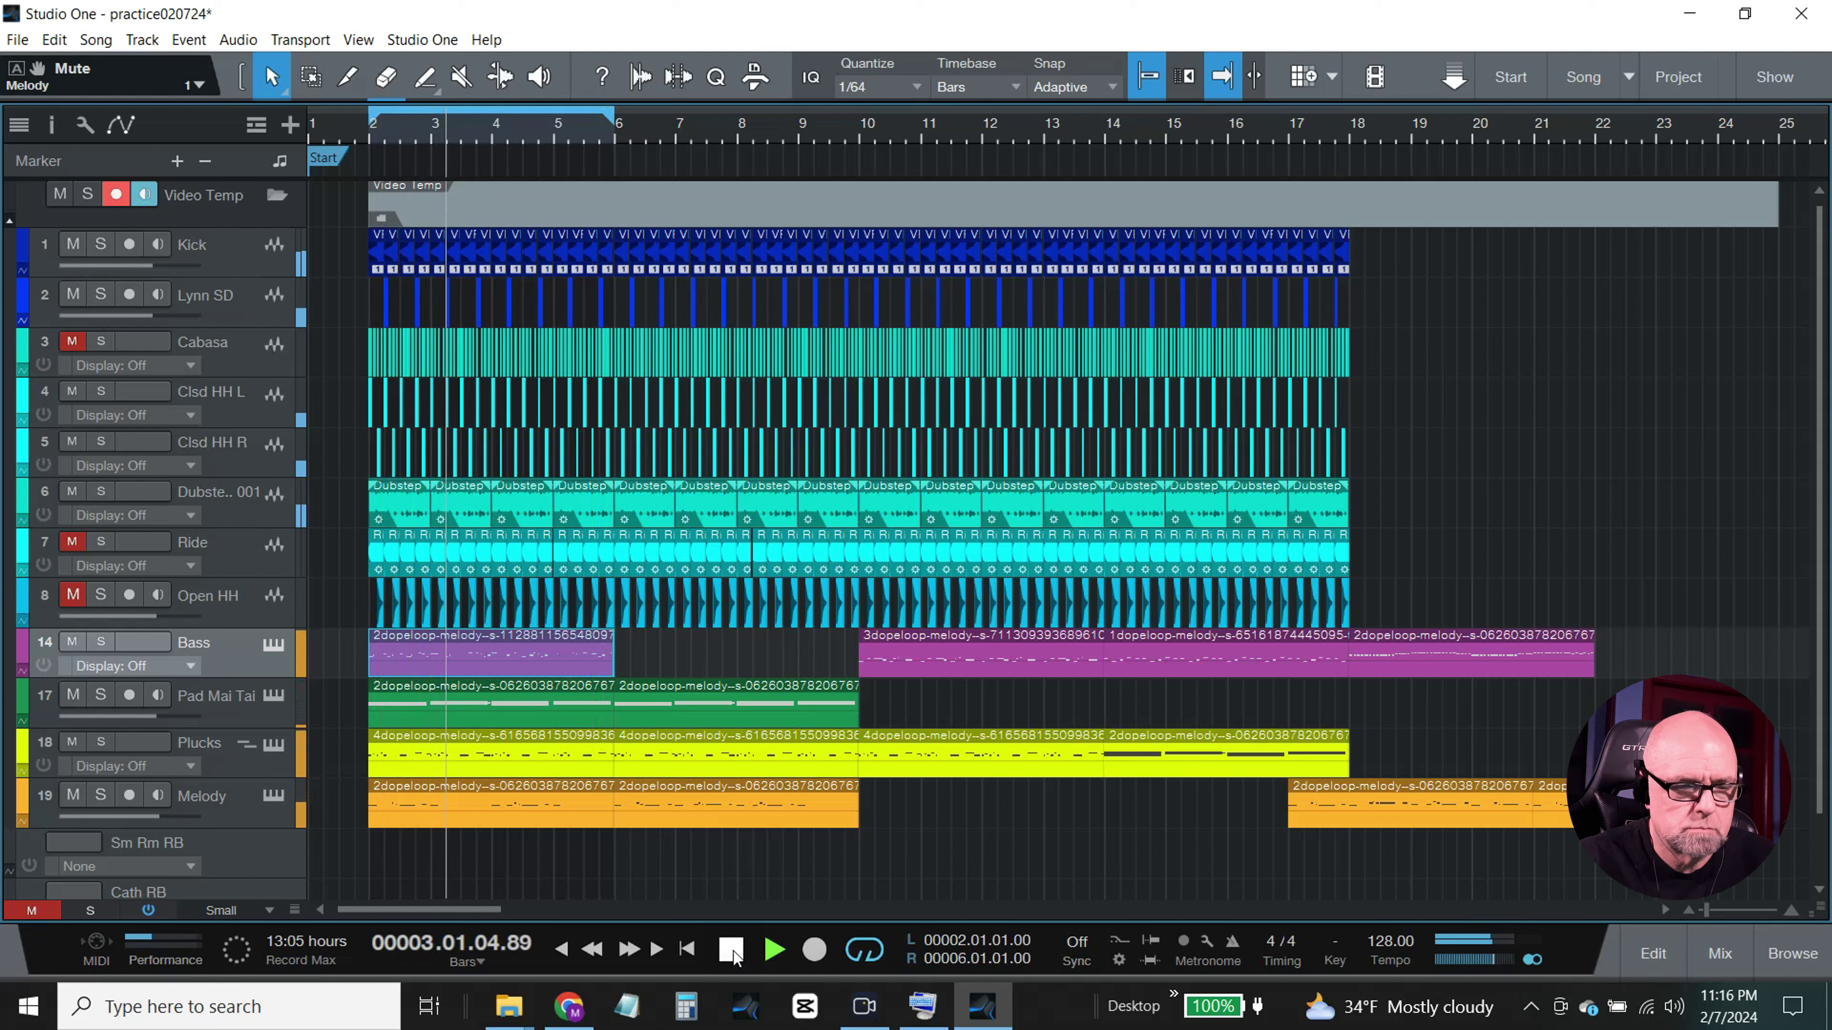
click(733, 953)
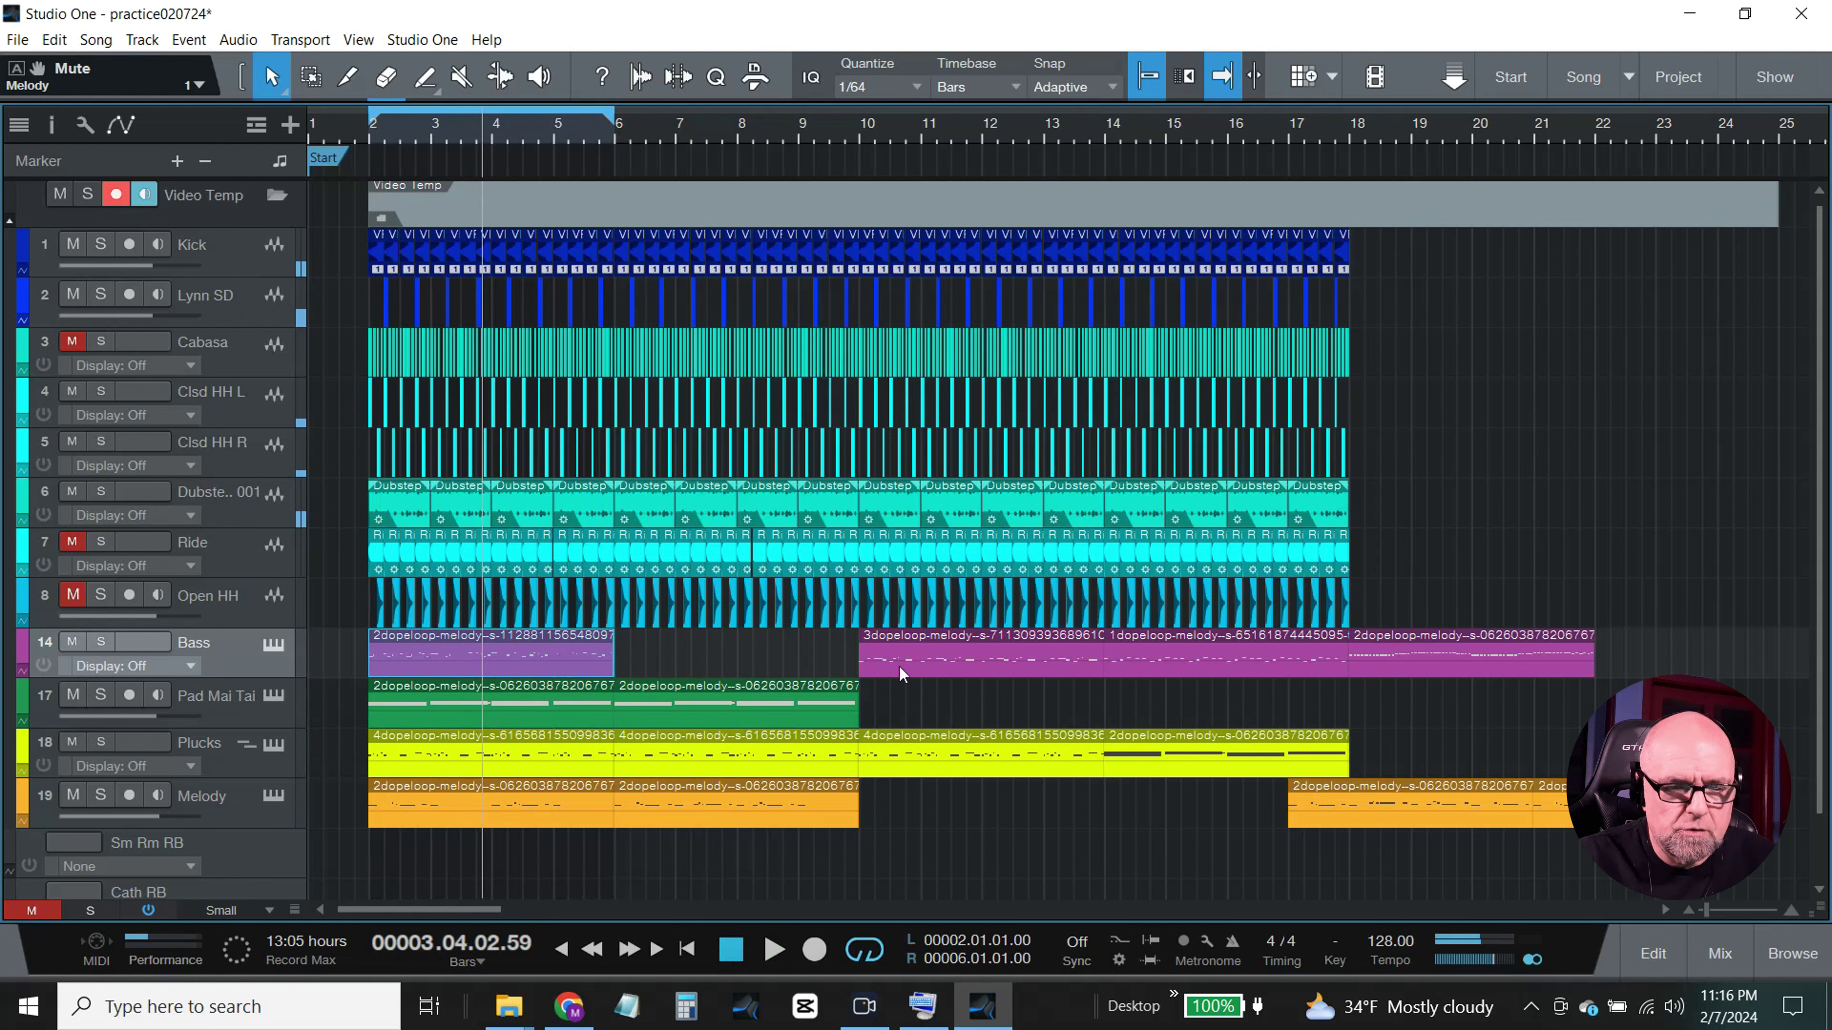
Step: Transpose the two Bass events at bars 10 and 14 together up one octave
drag(843, 653, 1208, 663)
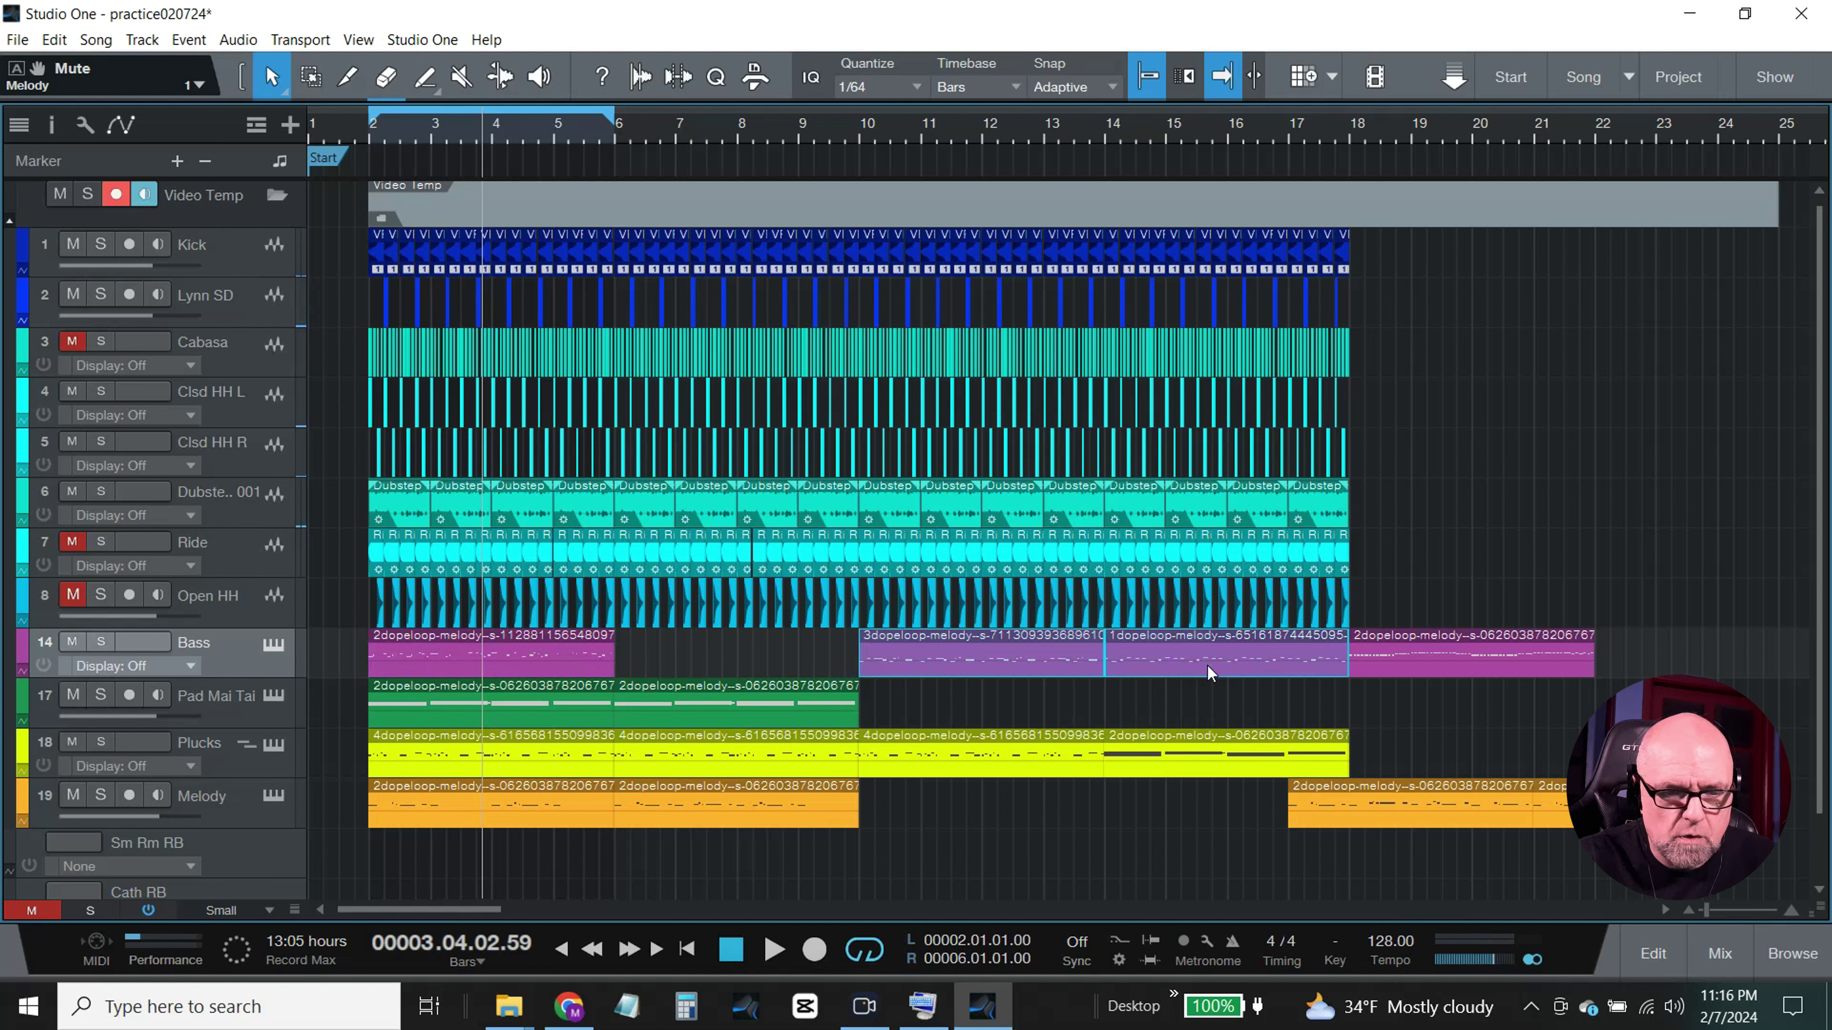
right_click(1028, 656)
click(1125, 377)
click(968, 635)
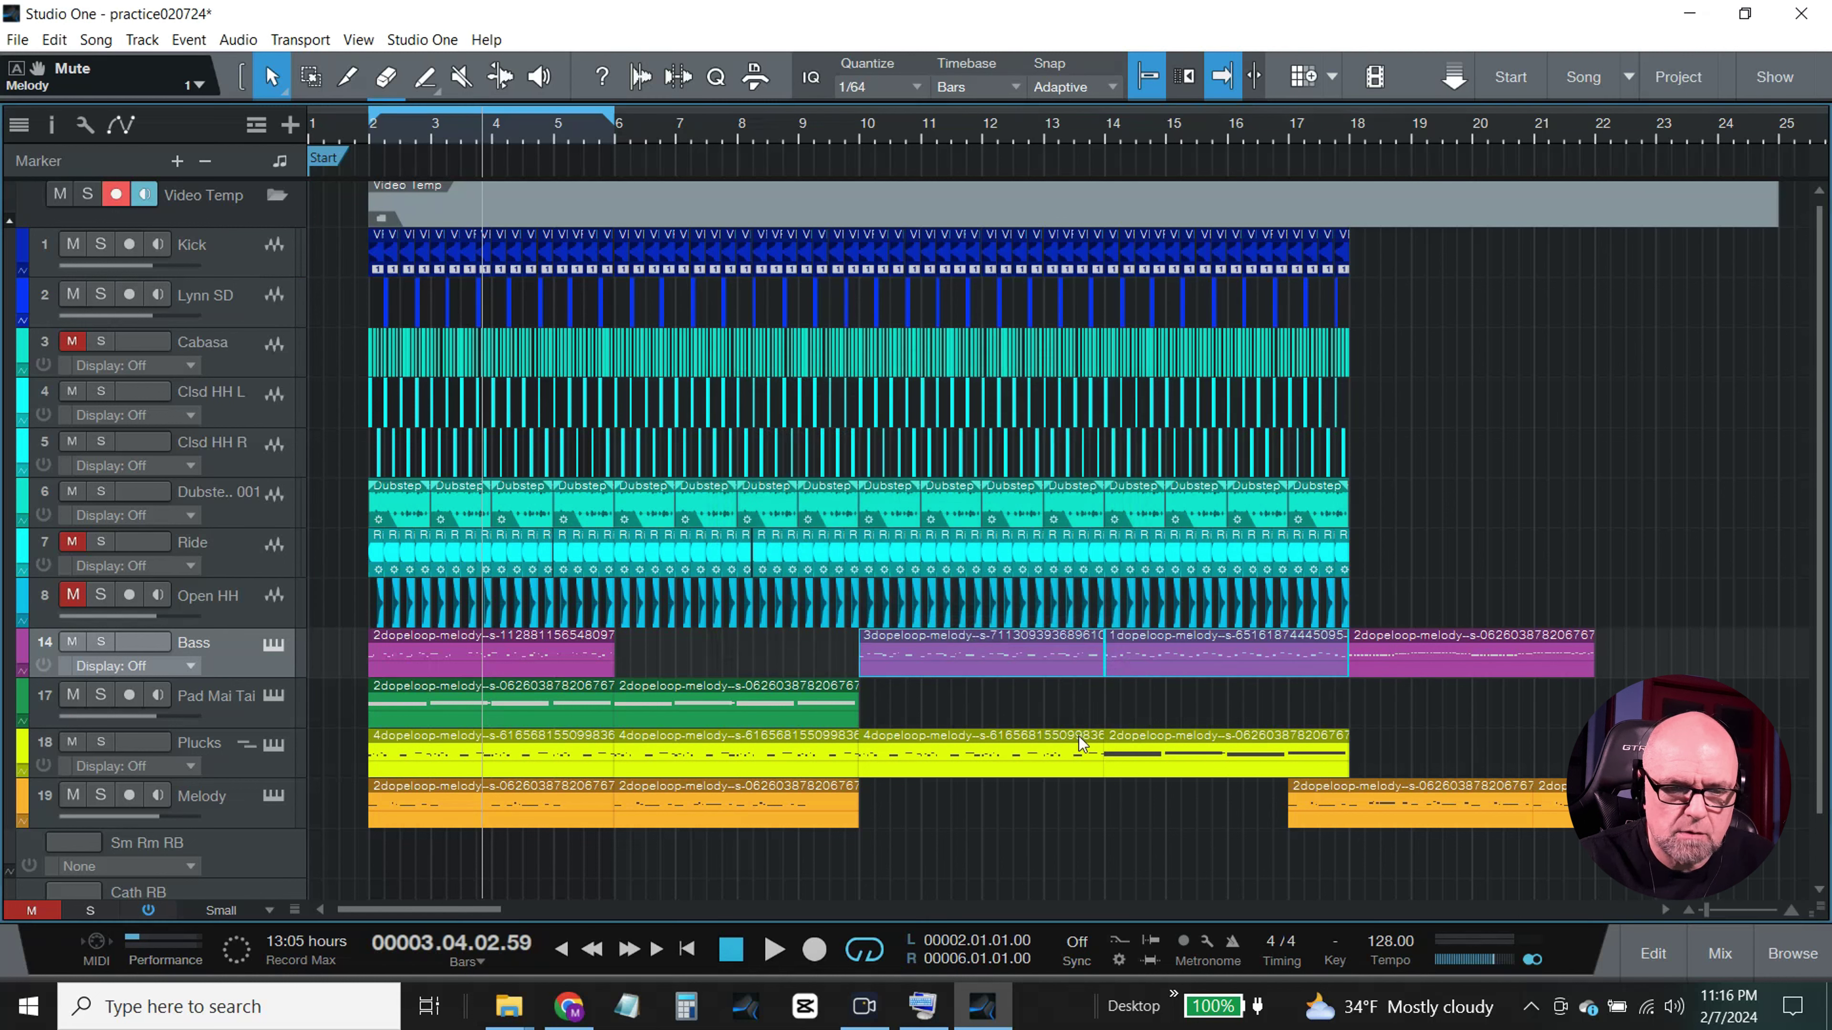
click(1735, 964)
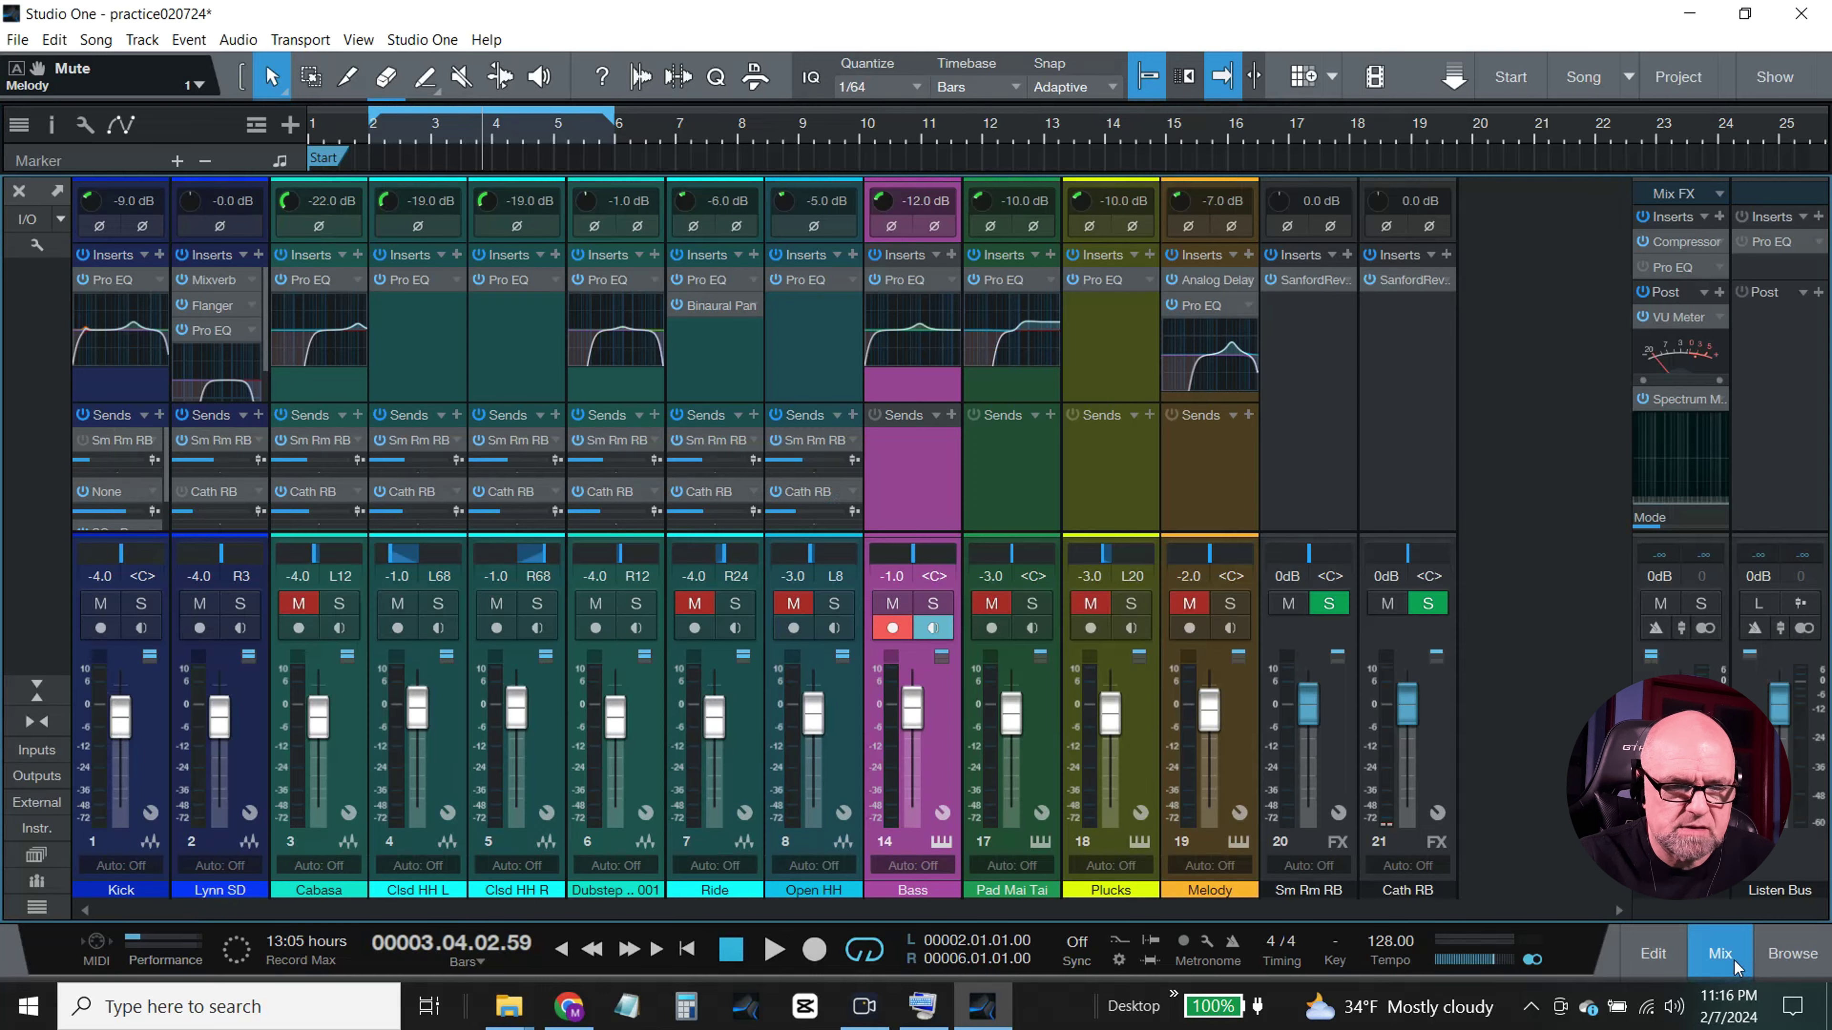
click(1734, 962)
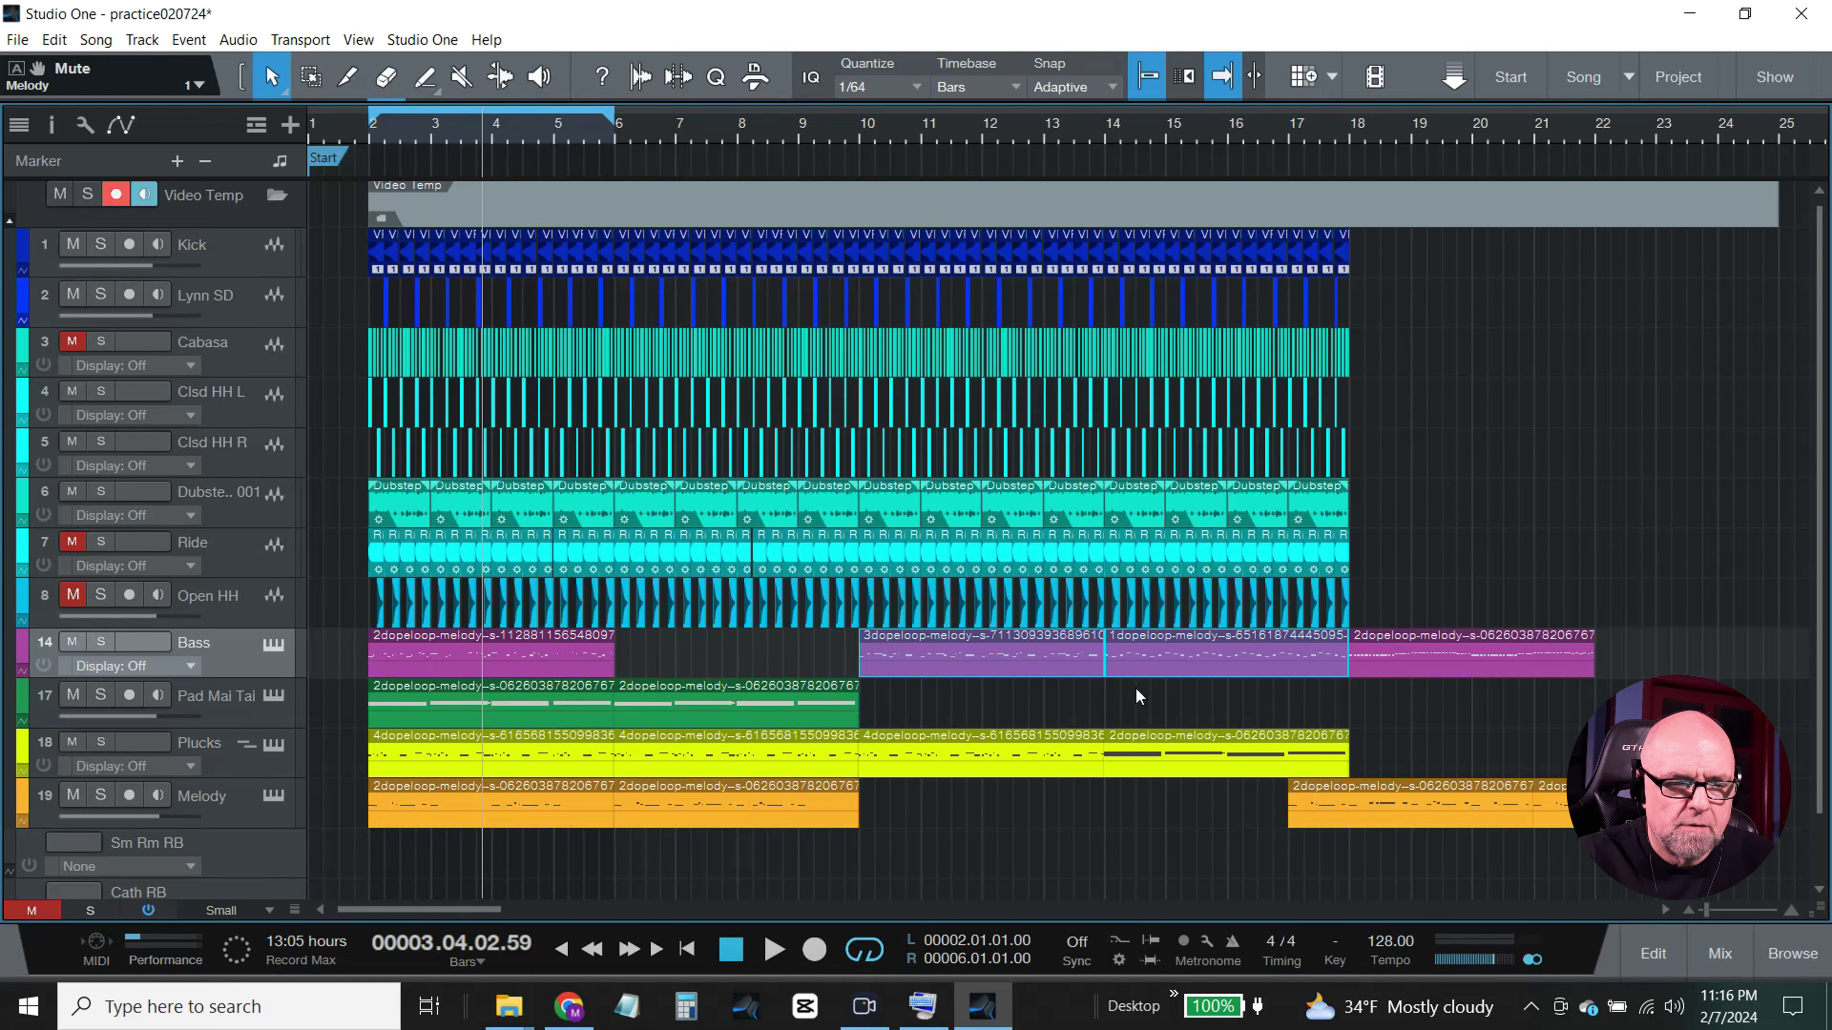
Step: Set the velocity of all notes in the Bass events at bars 10 and 14 to 80% and return to the arrangement
double_click(1033, 650)
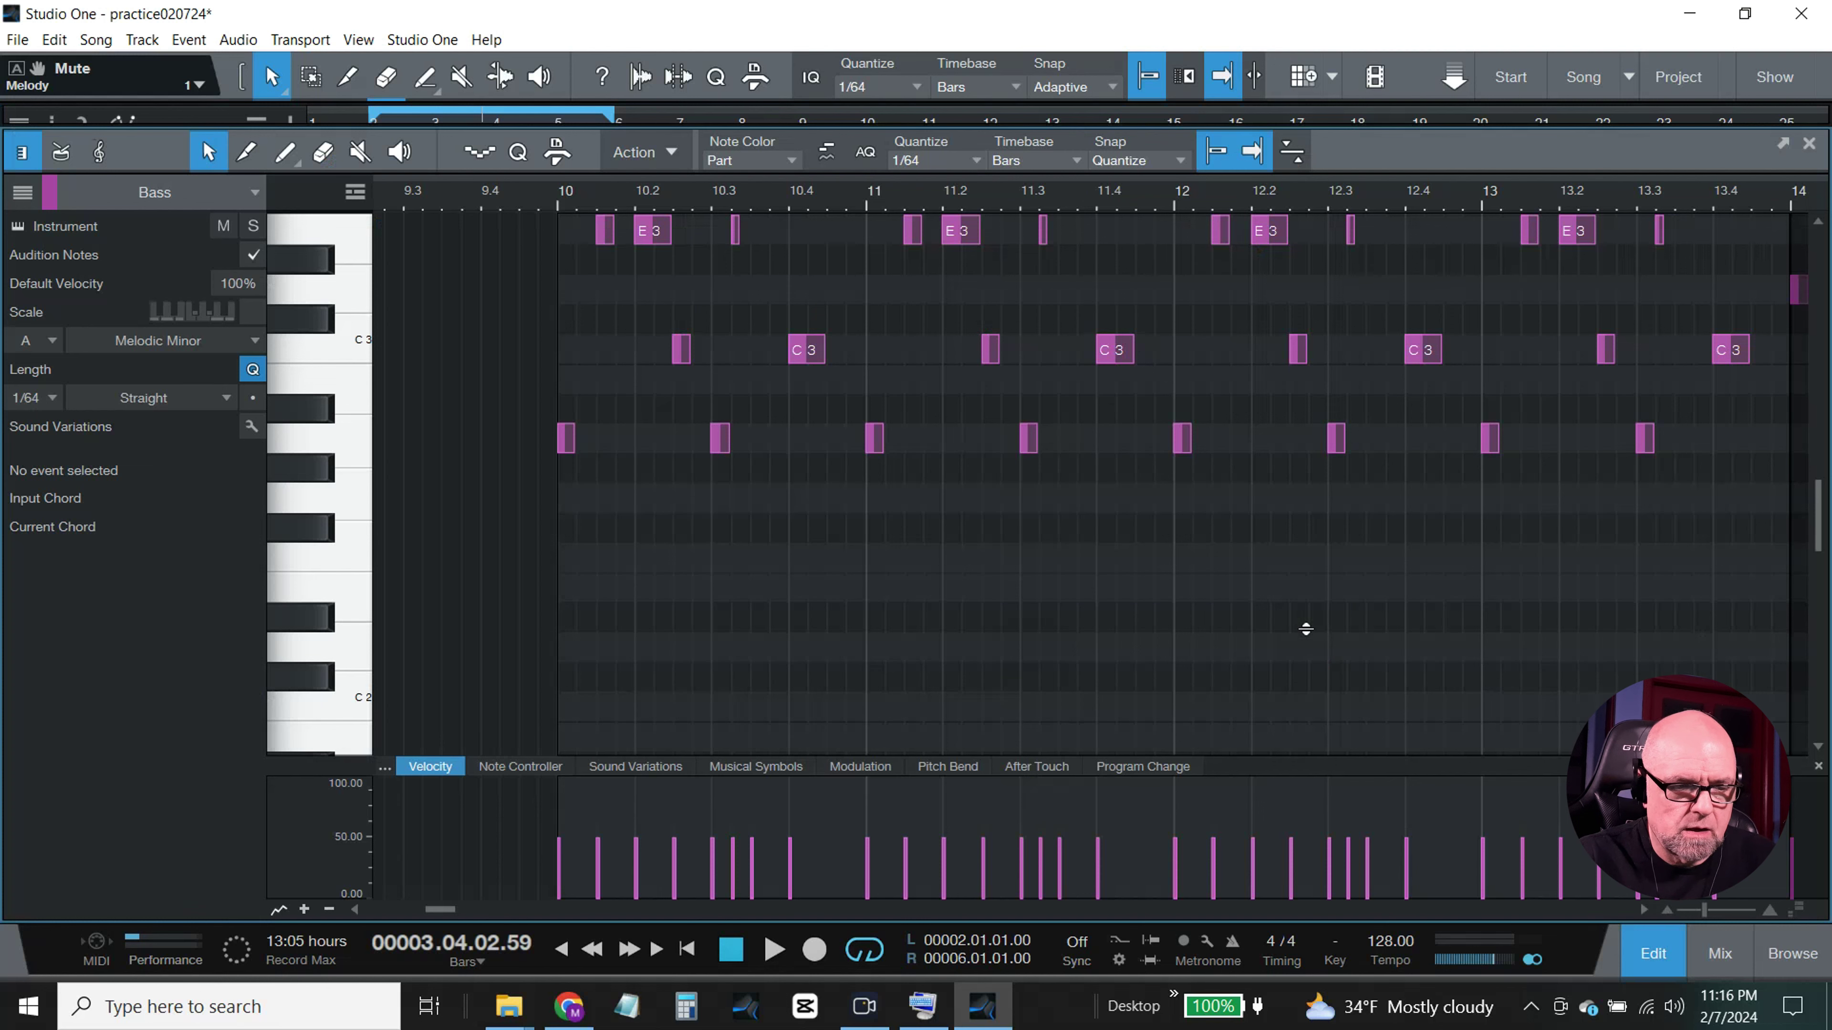
drag(1305, 630, 1255, 339)
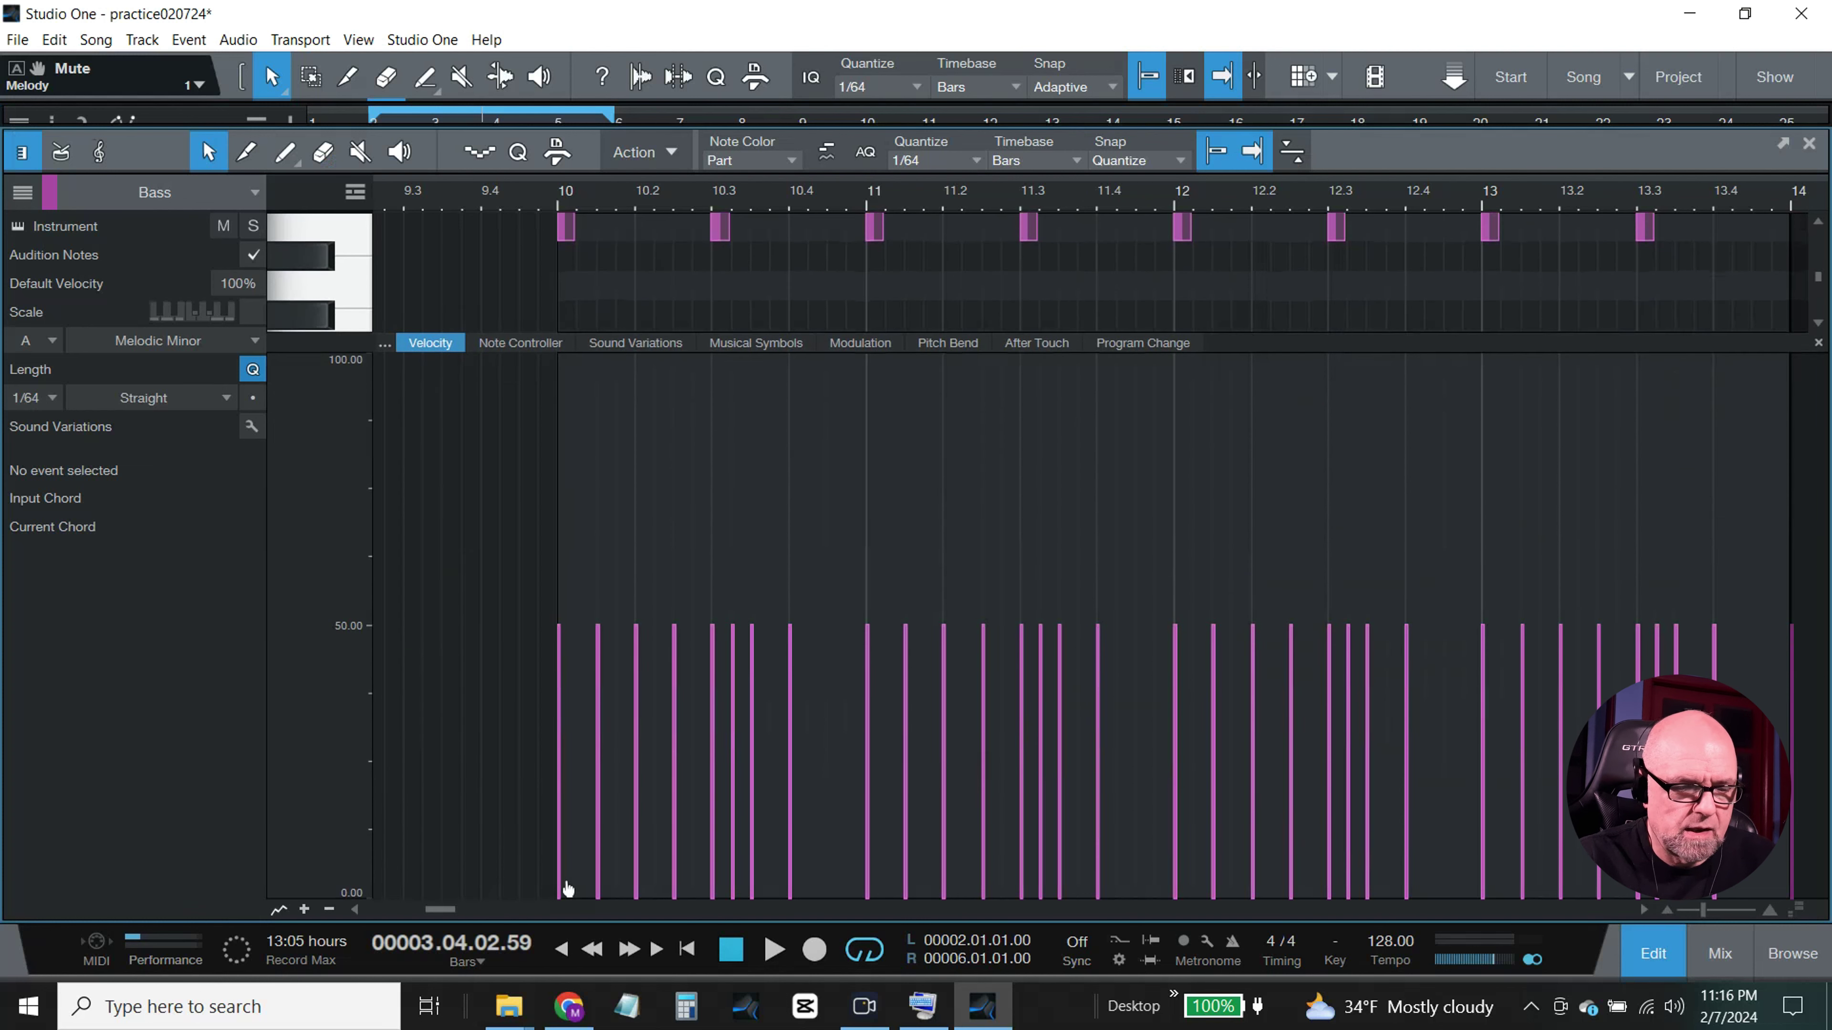
key(w)
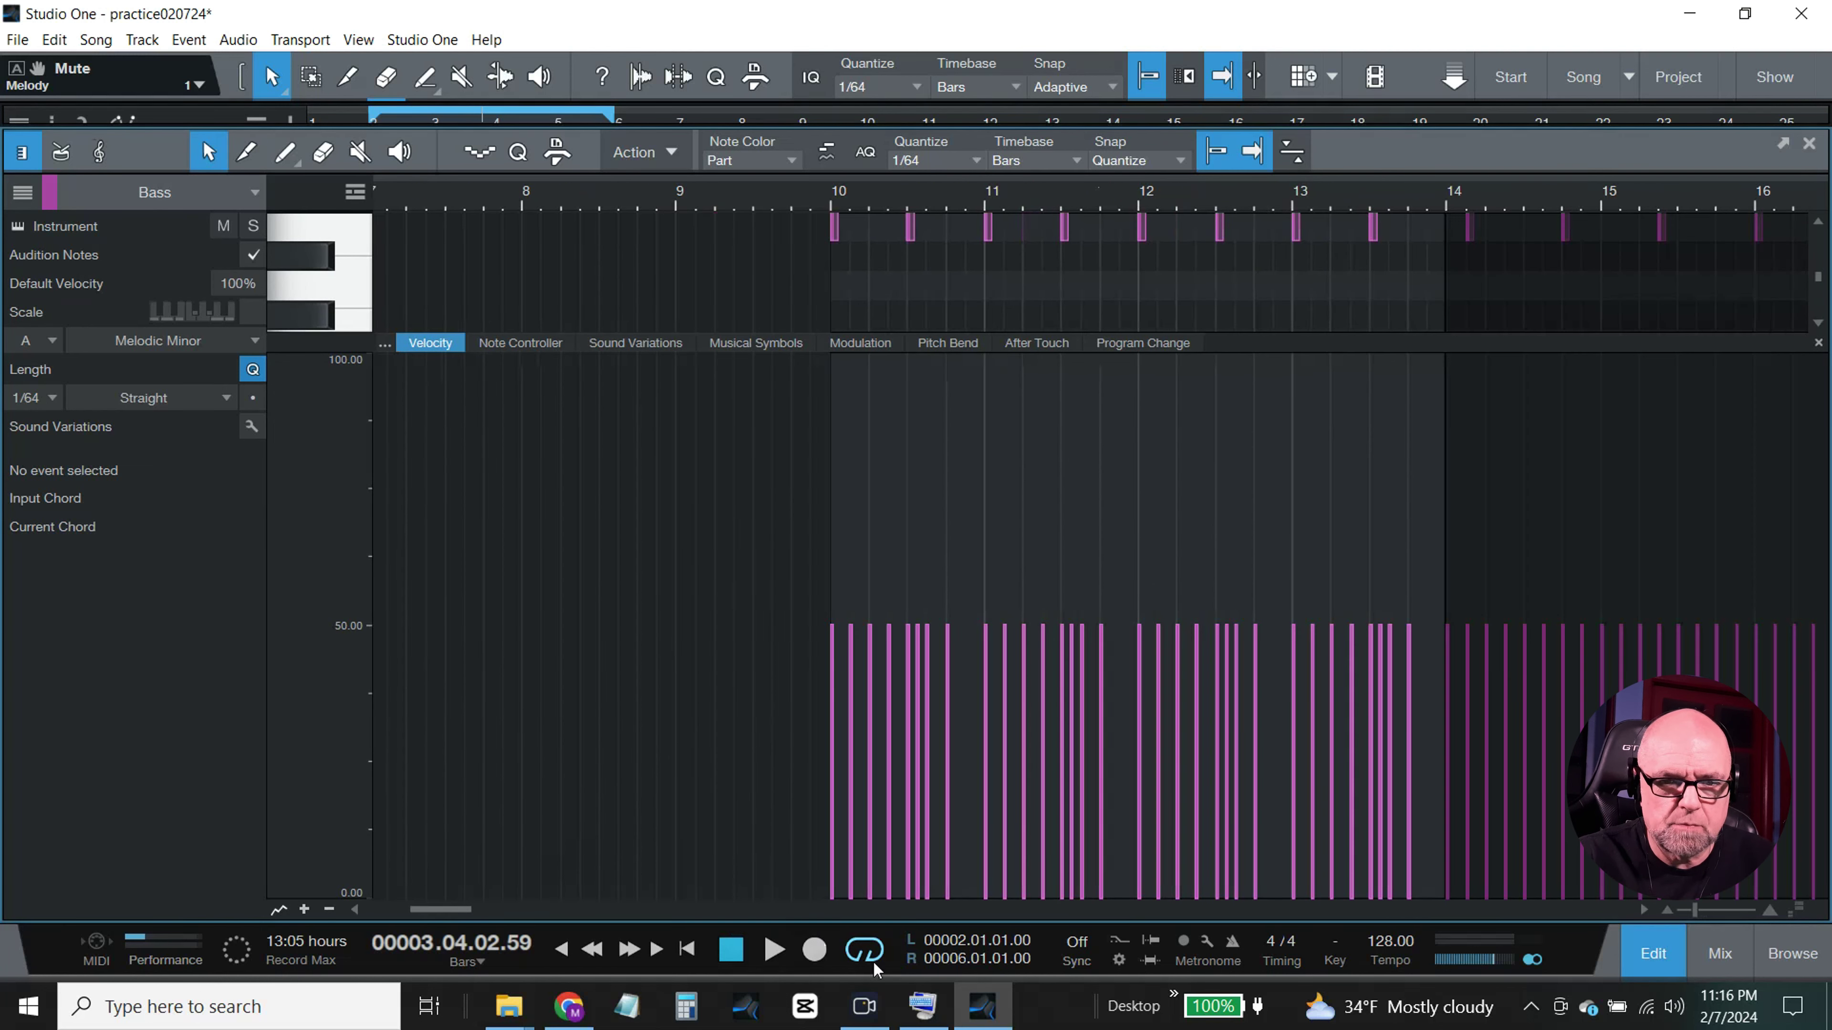
mouse_move(440, 909)
mouse_down()
mouse_move(499, 912)
mouse_move(458, 926)
mouse_up()
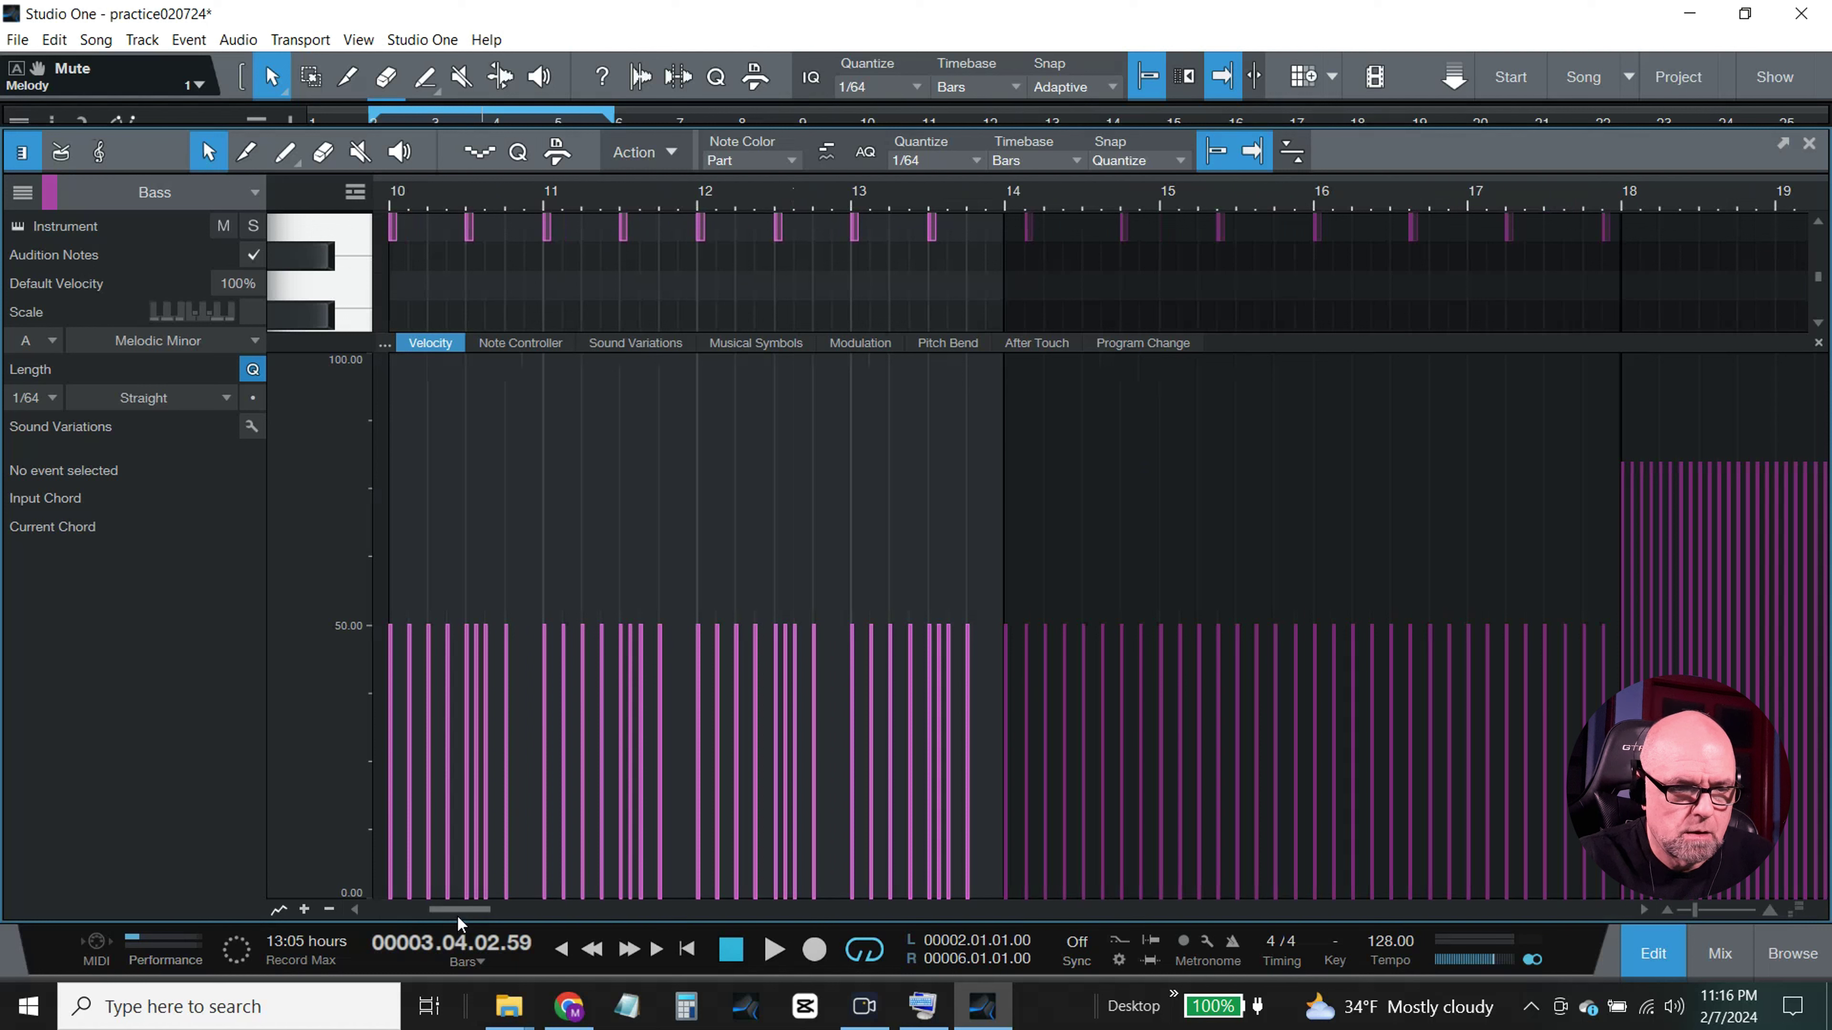
drag(379, 625, 1610, 740)
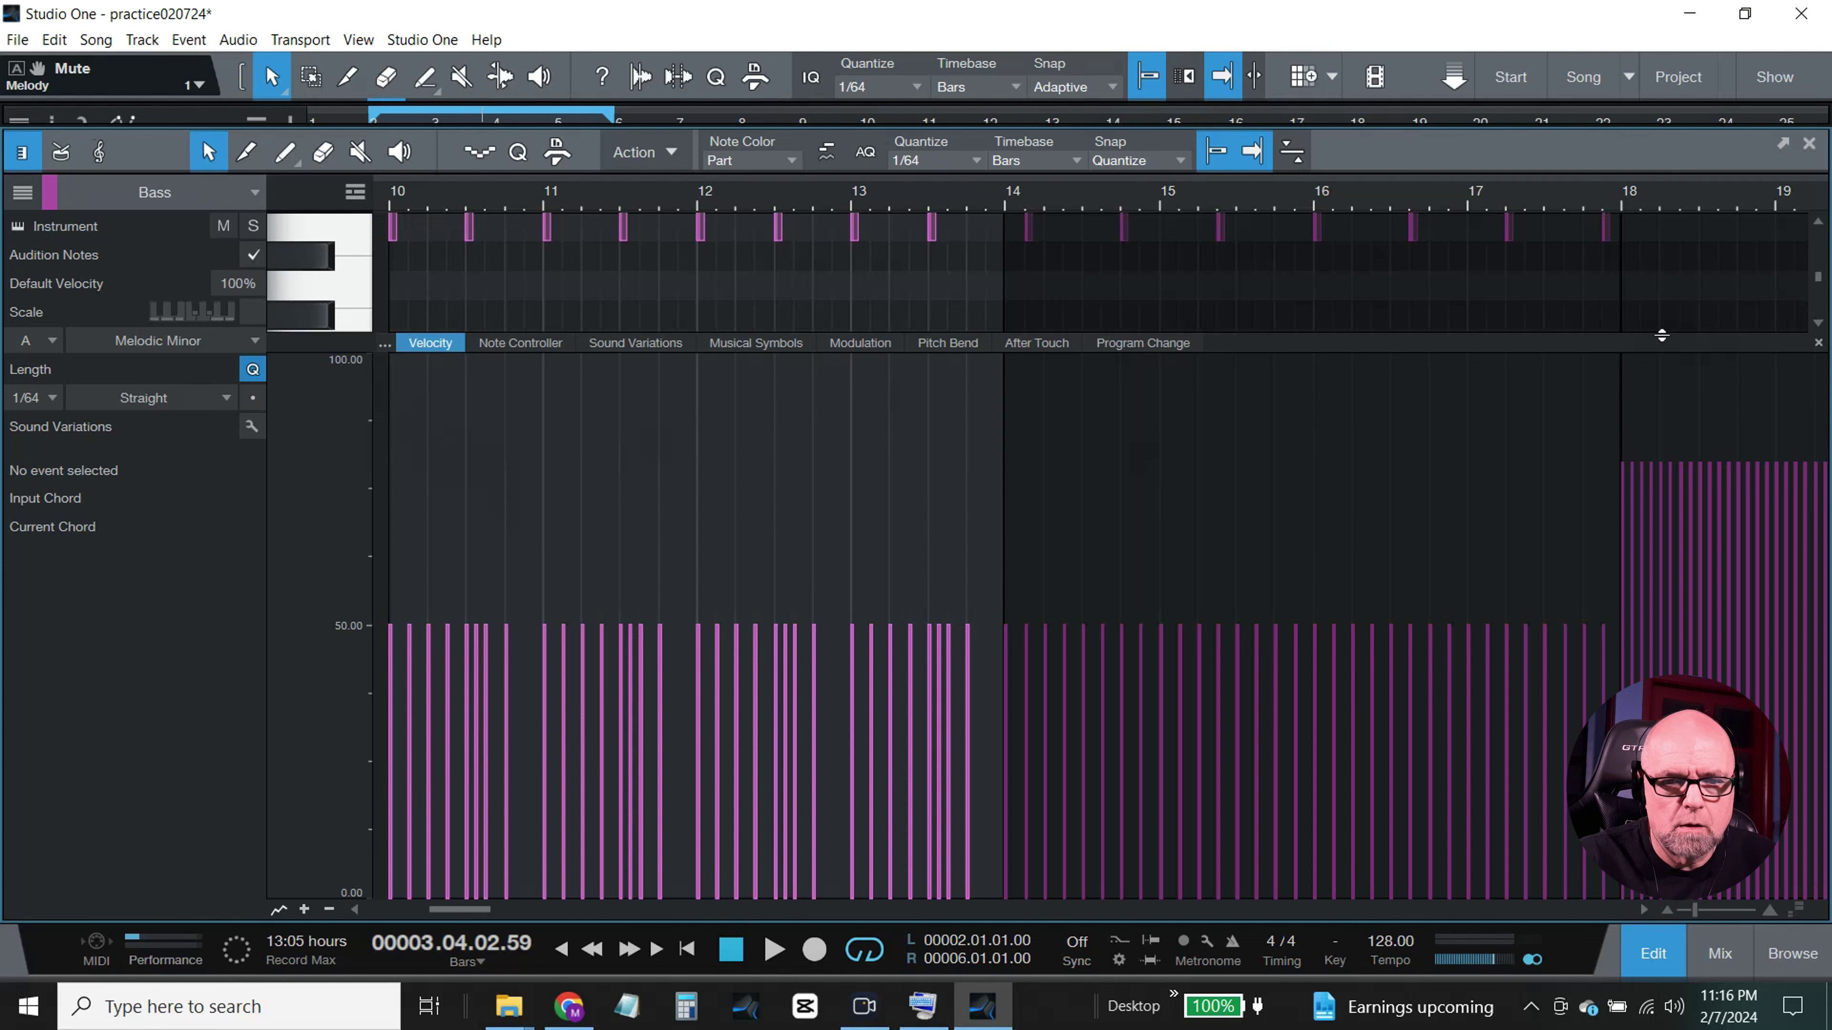
drag(1659, 345, 1591, 901)
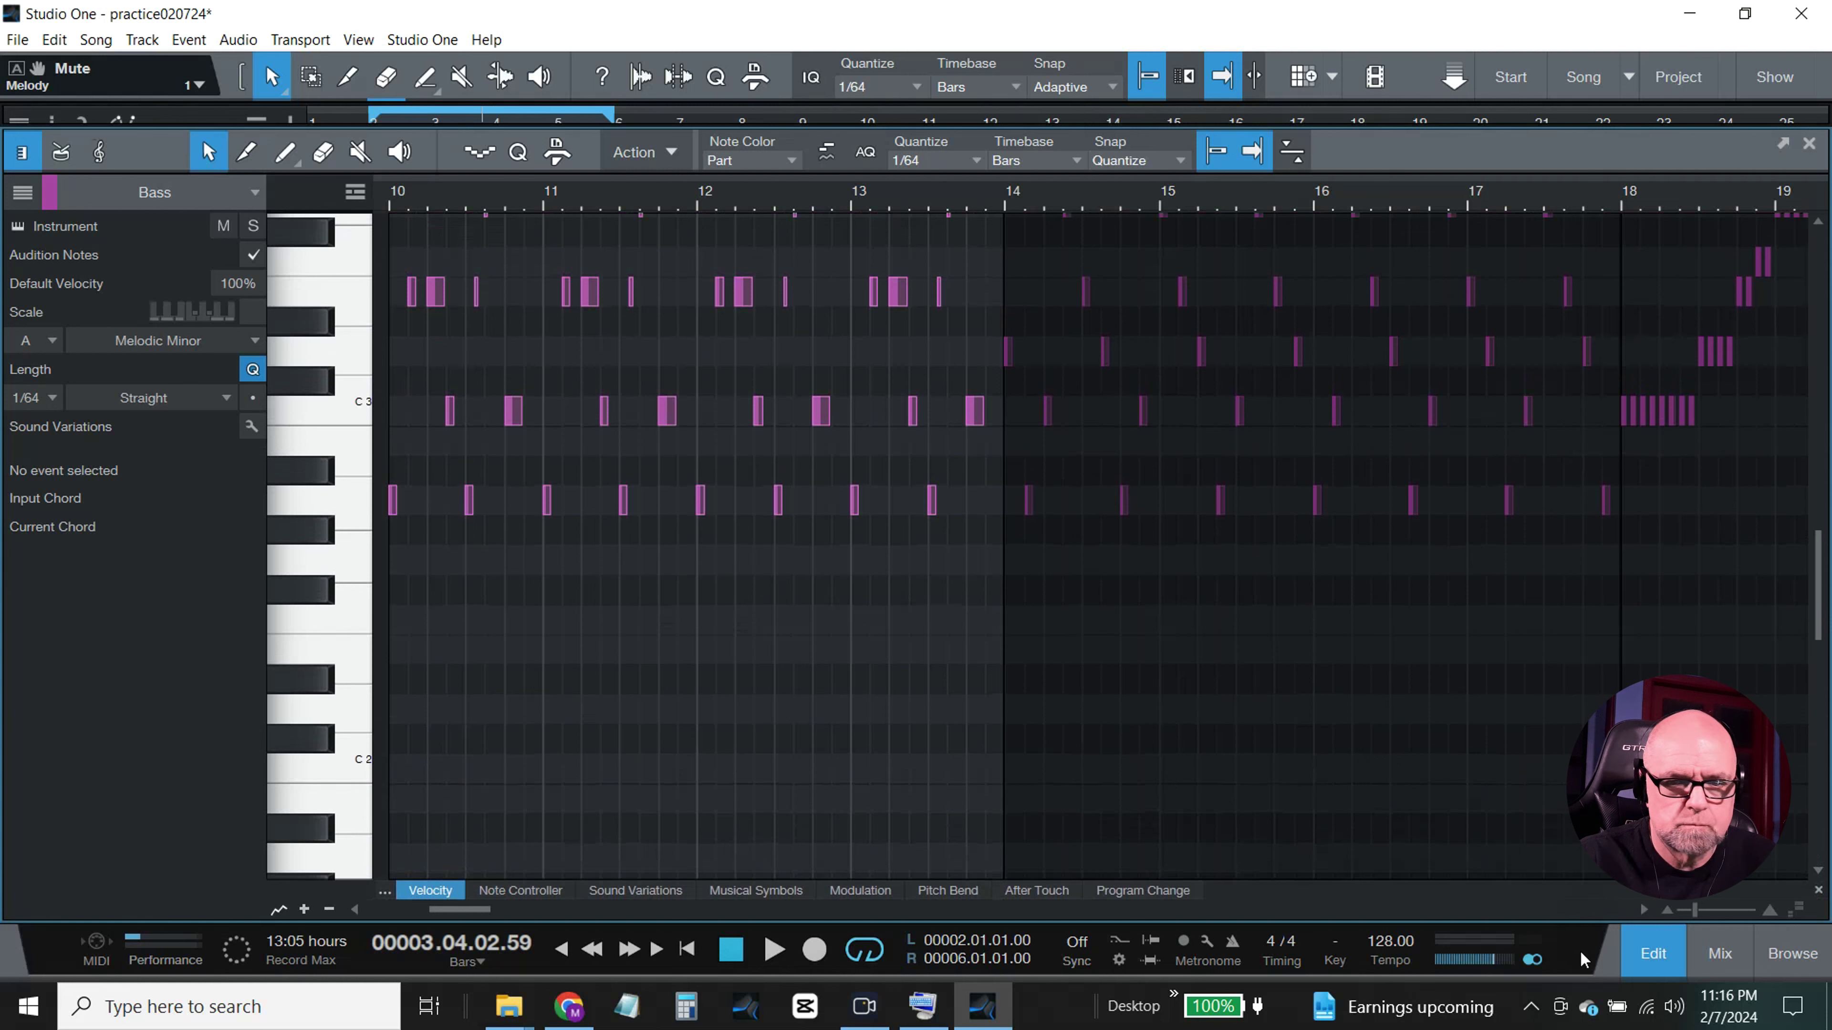
key(w)
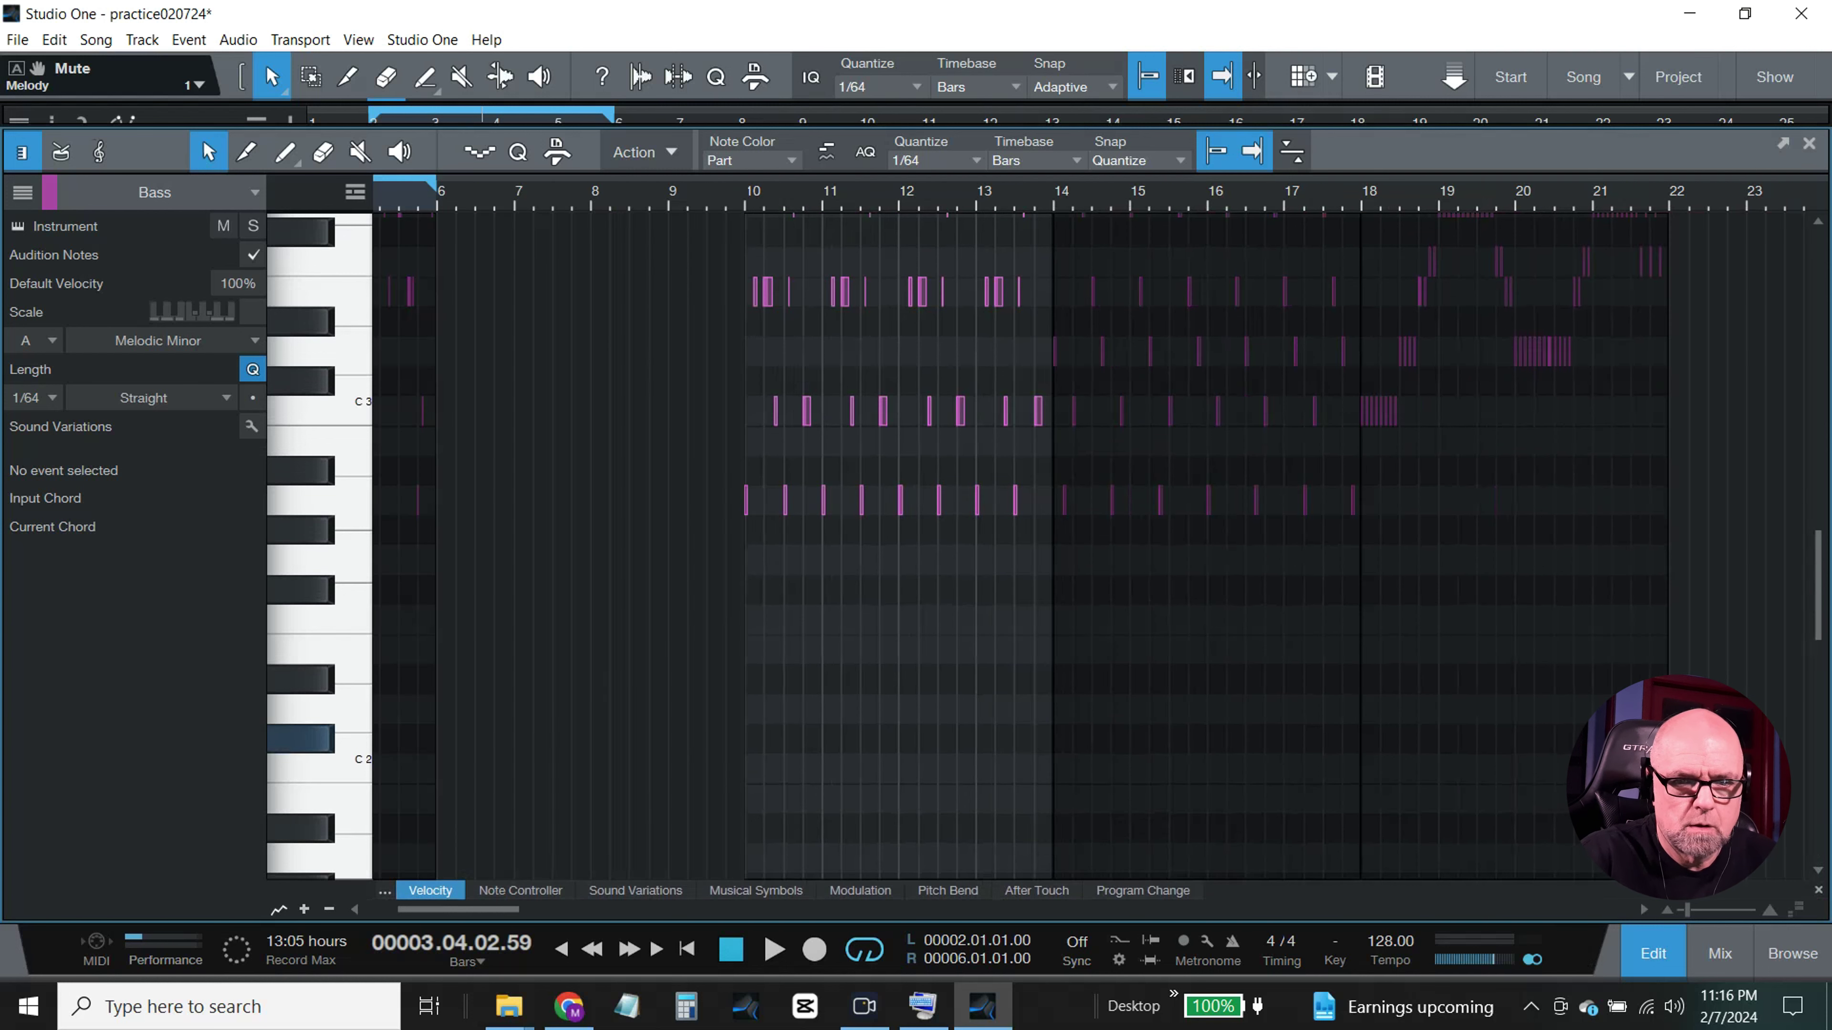
drag(704, 248, 1366, 655)
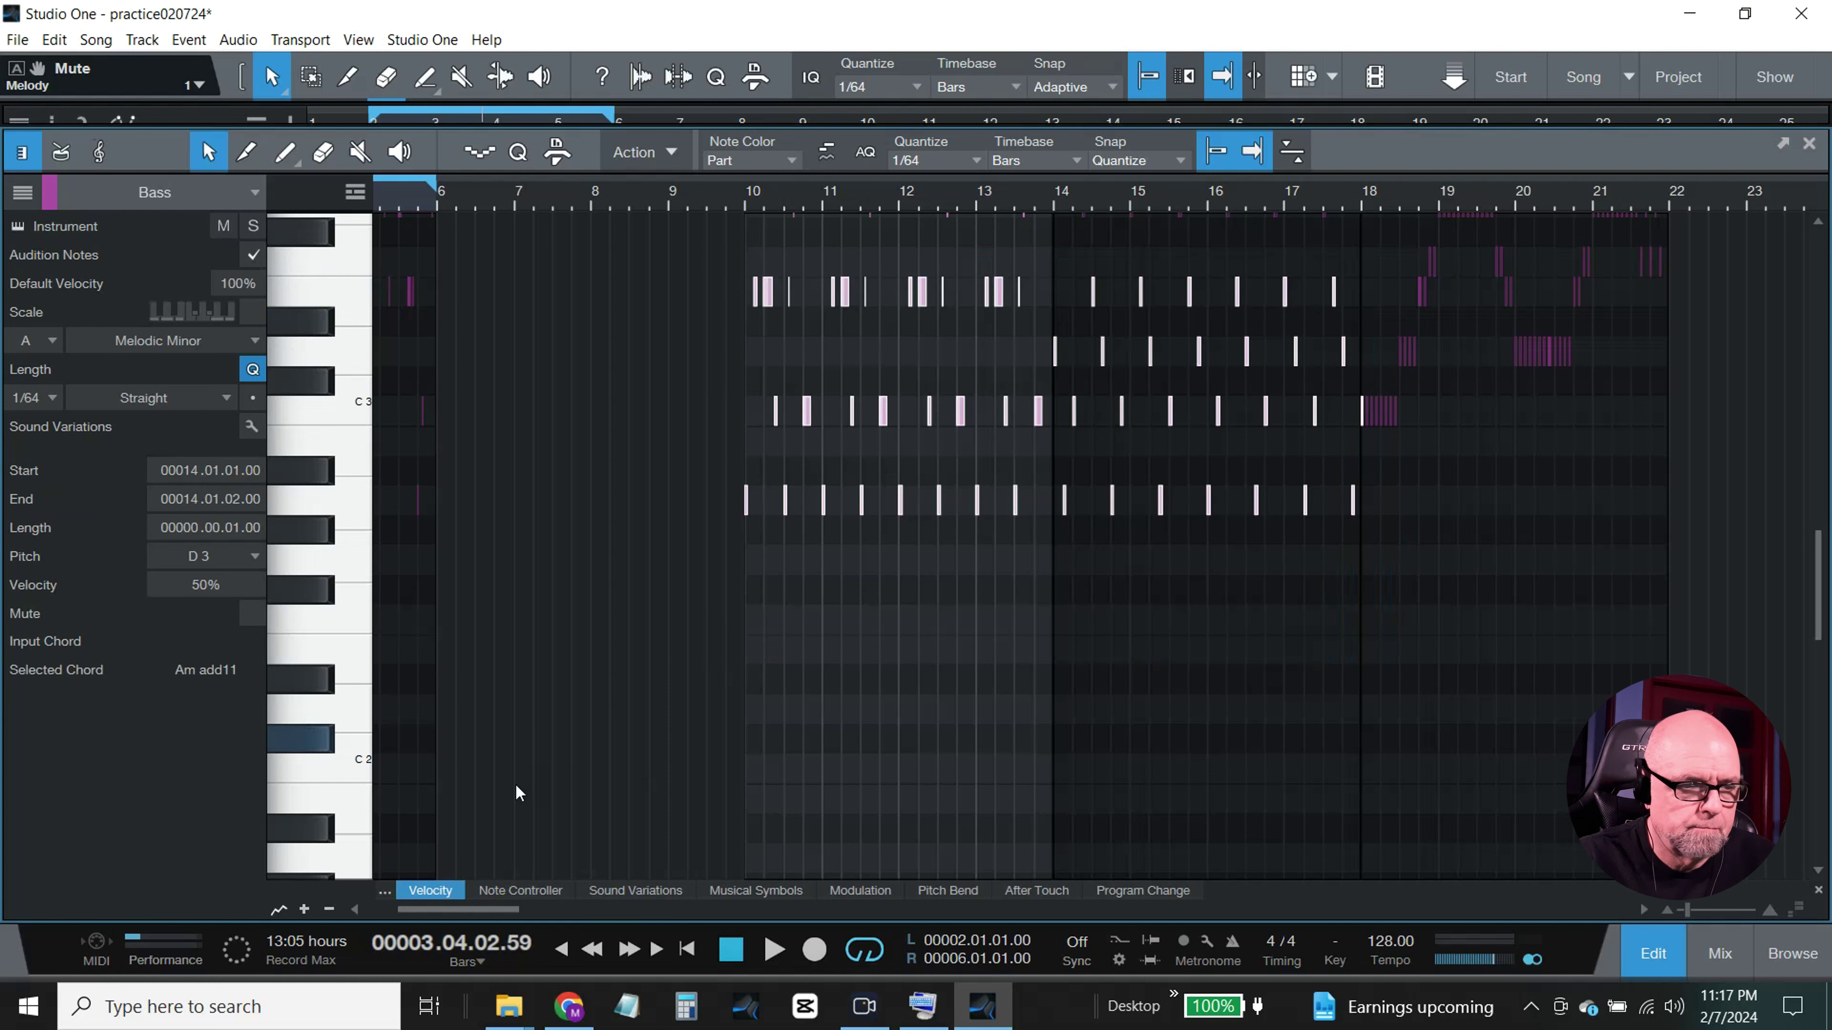
double_click(220, 575)
text(8)
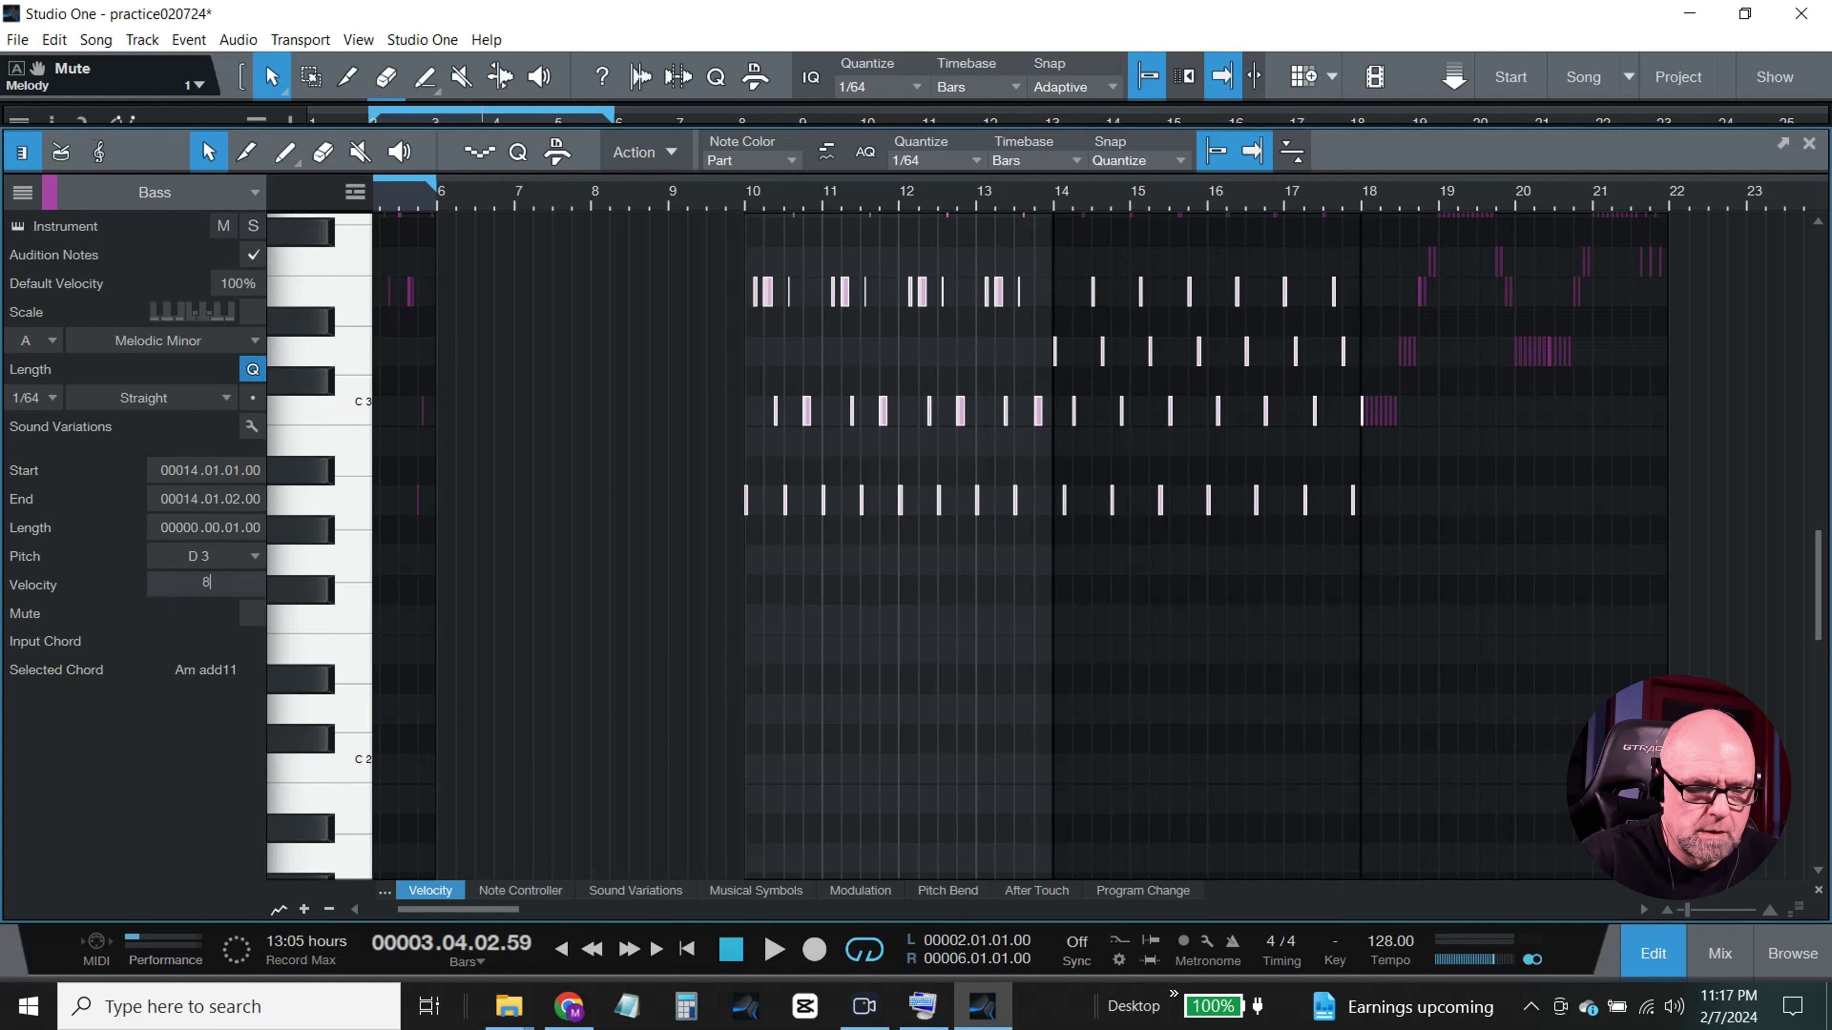
text(0)
key(Return)
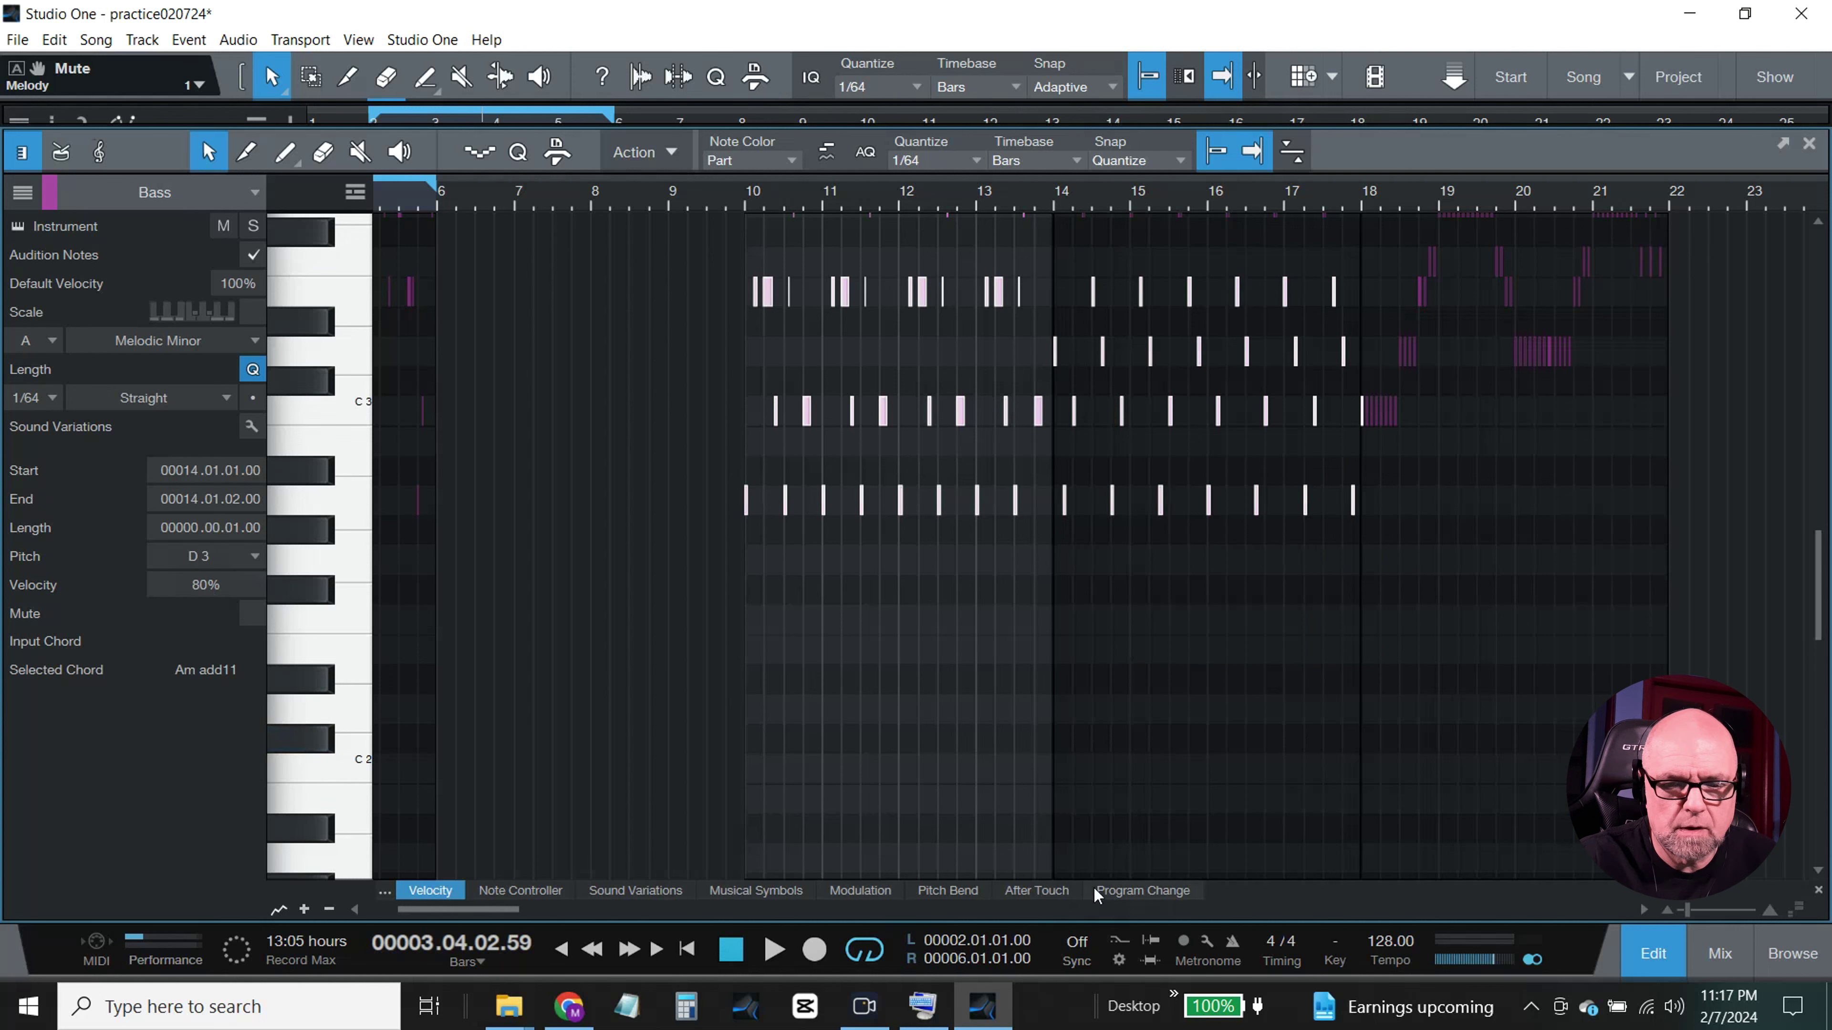
click(1660, 956)
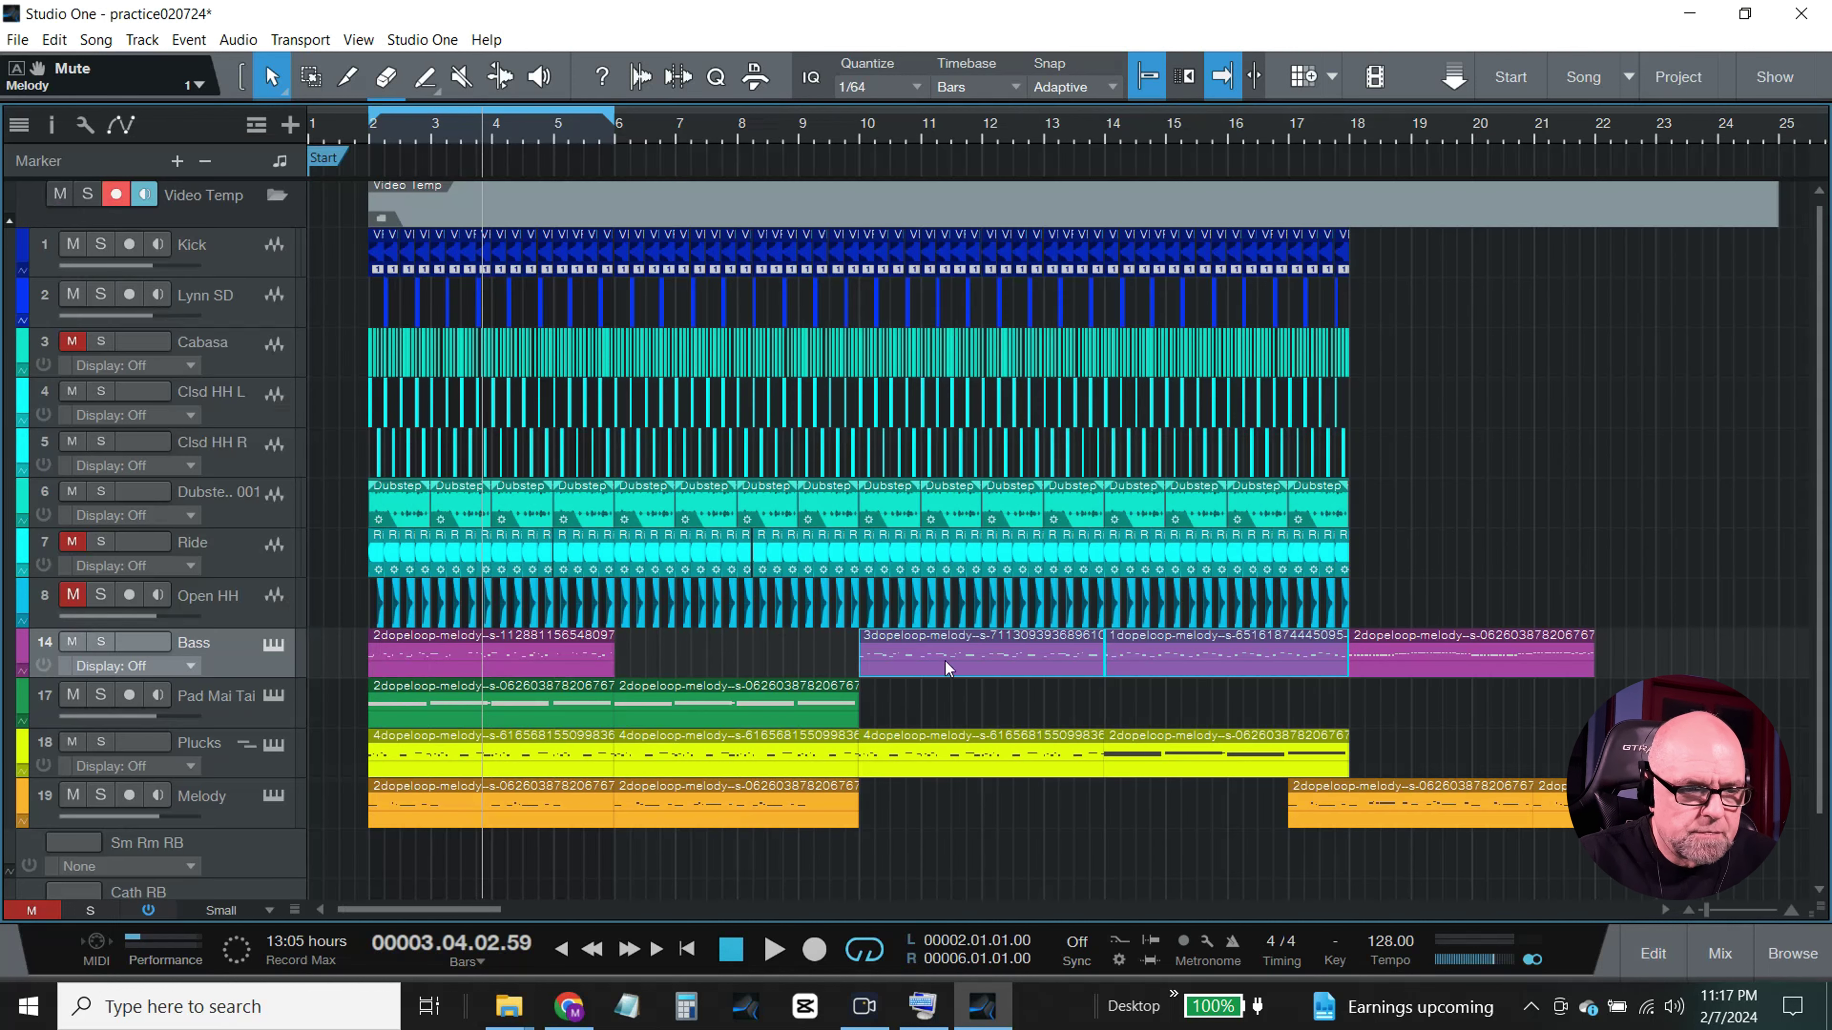
Step: Move the third melody event to bar 2 of the Bass track, park the event from bar 2 near bar 9, and audition the loop
drag(561, 652, 459, 658)
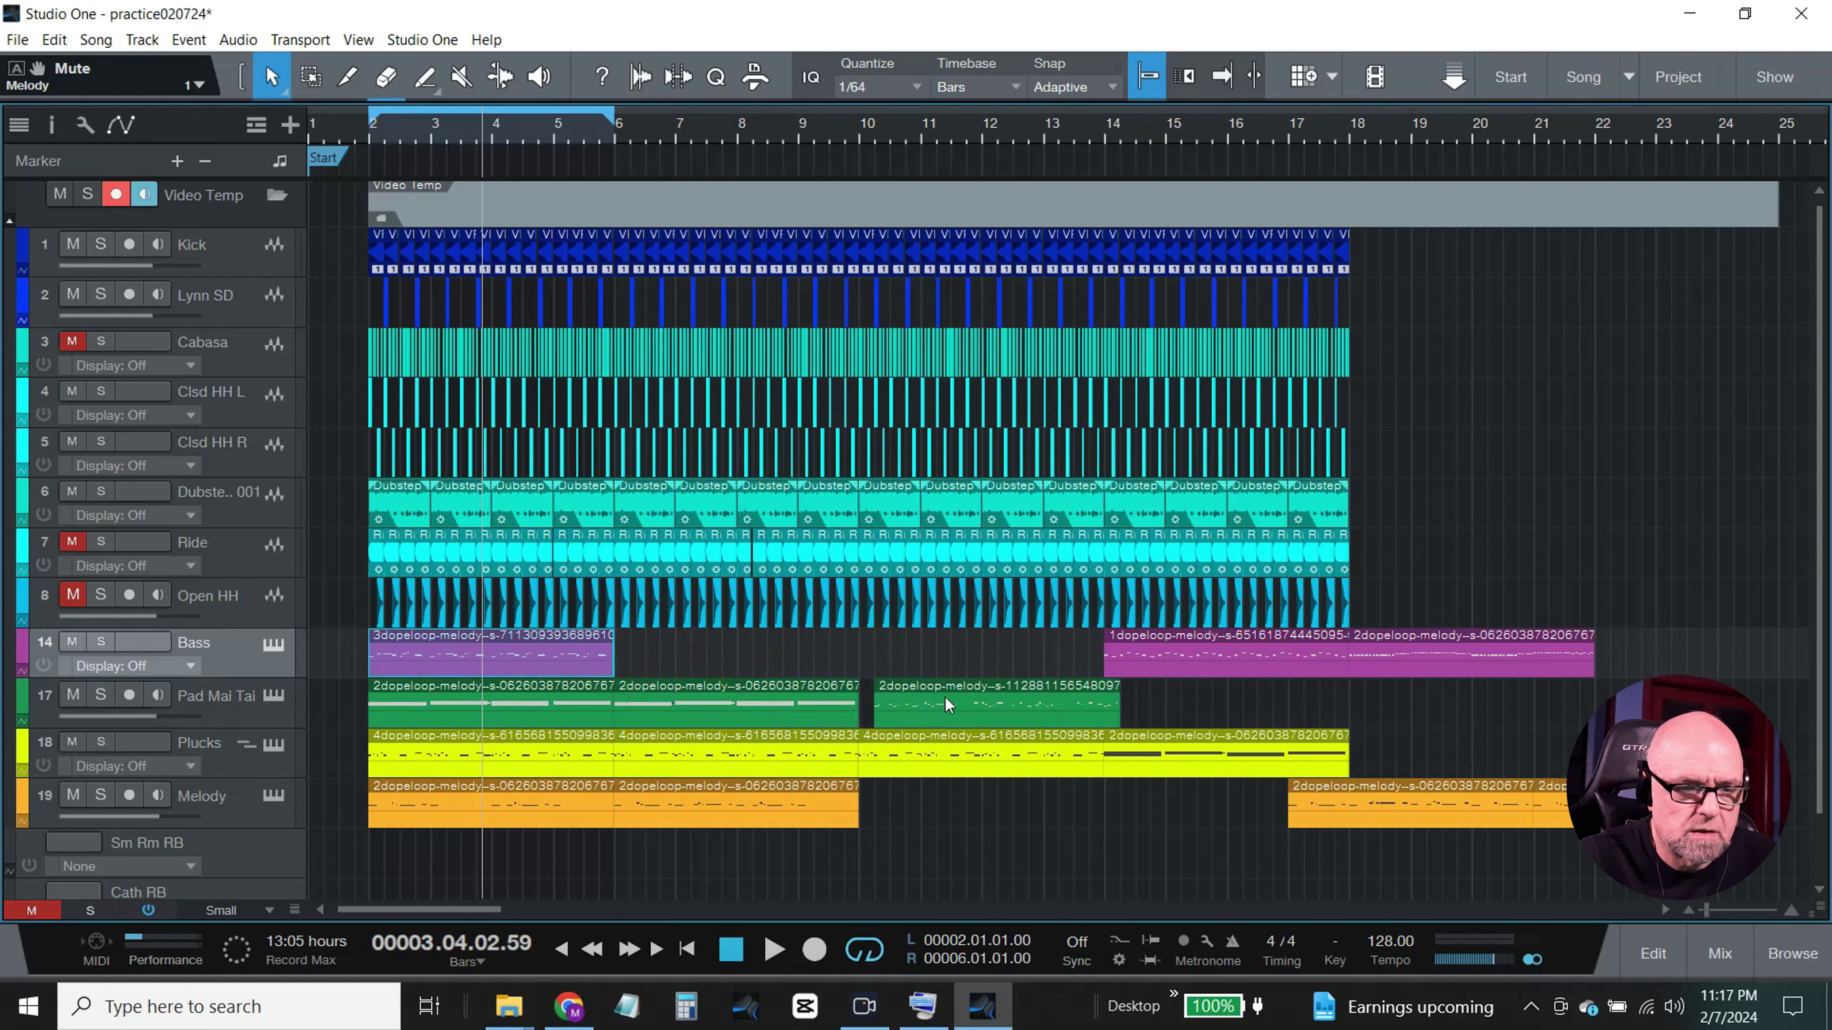
drag(1020, 697, 961, 663)
key(space)
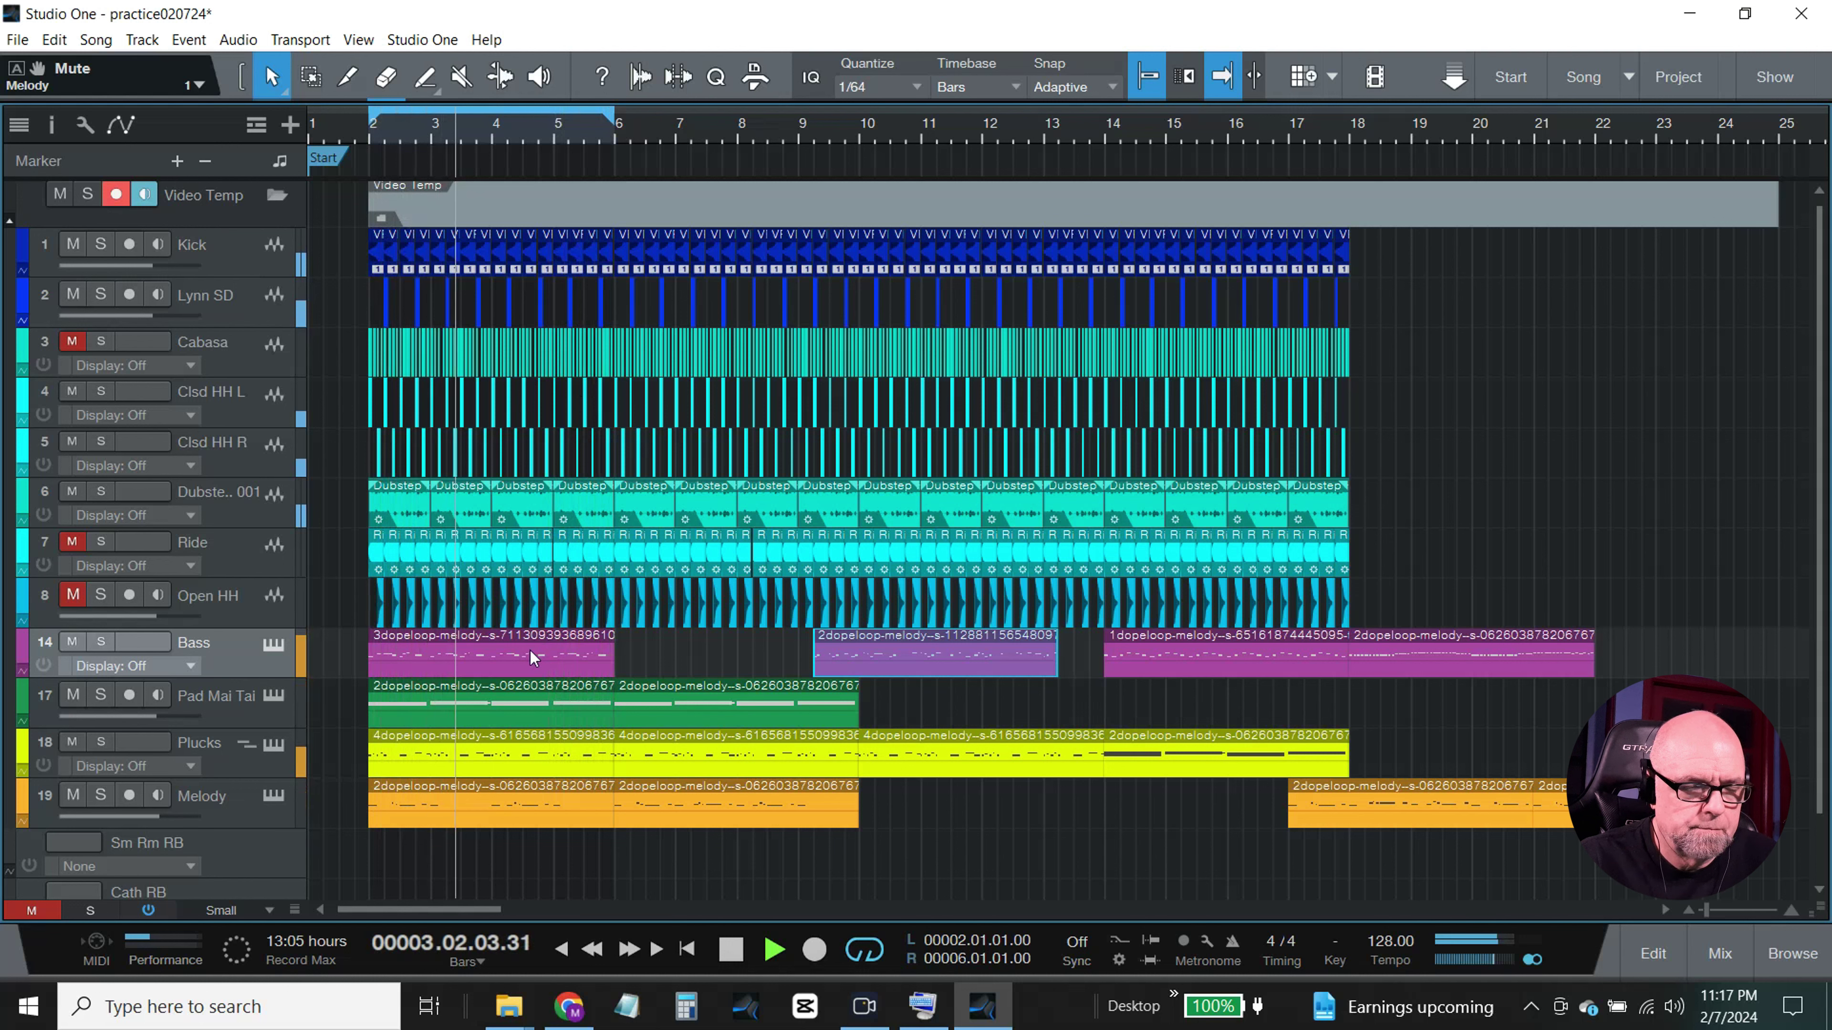
click(731, 952)
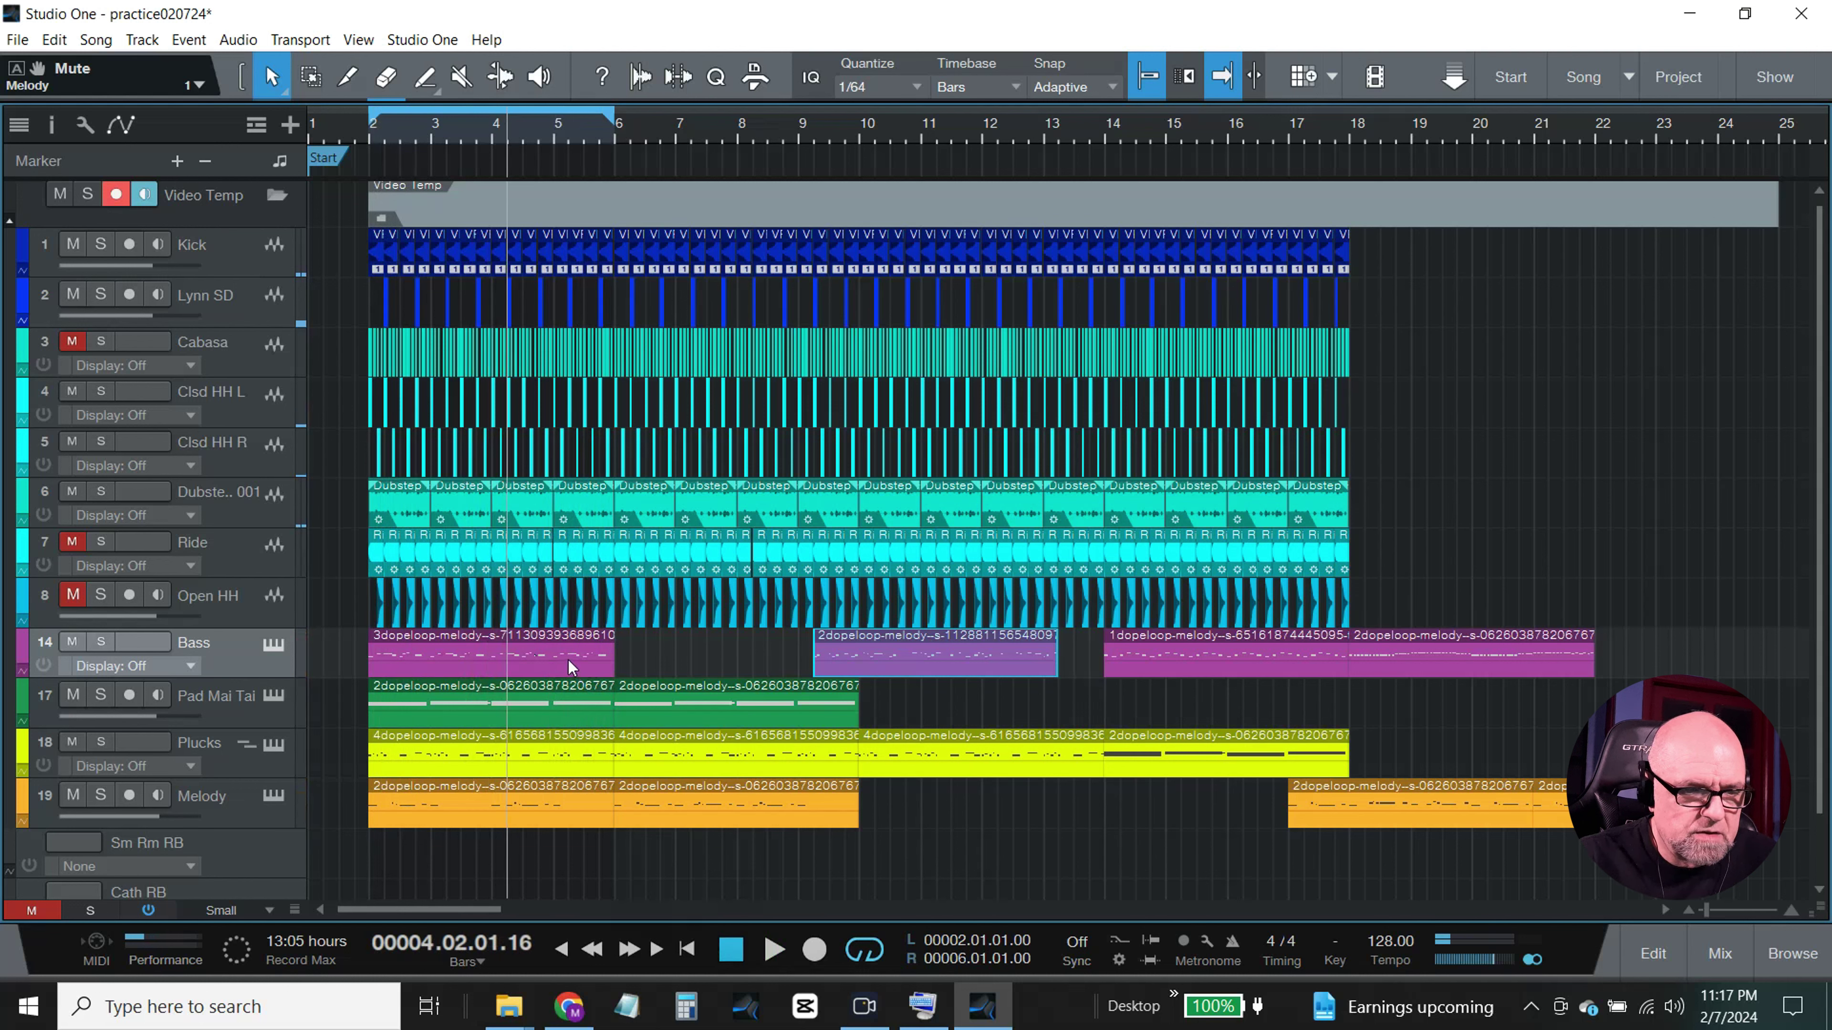
Step: Swap the Bass event from bar 14 into bar 2 and park the third melody event on the Bass track just before bar 14
drag(570, 668, 1088, 716)
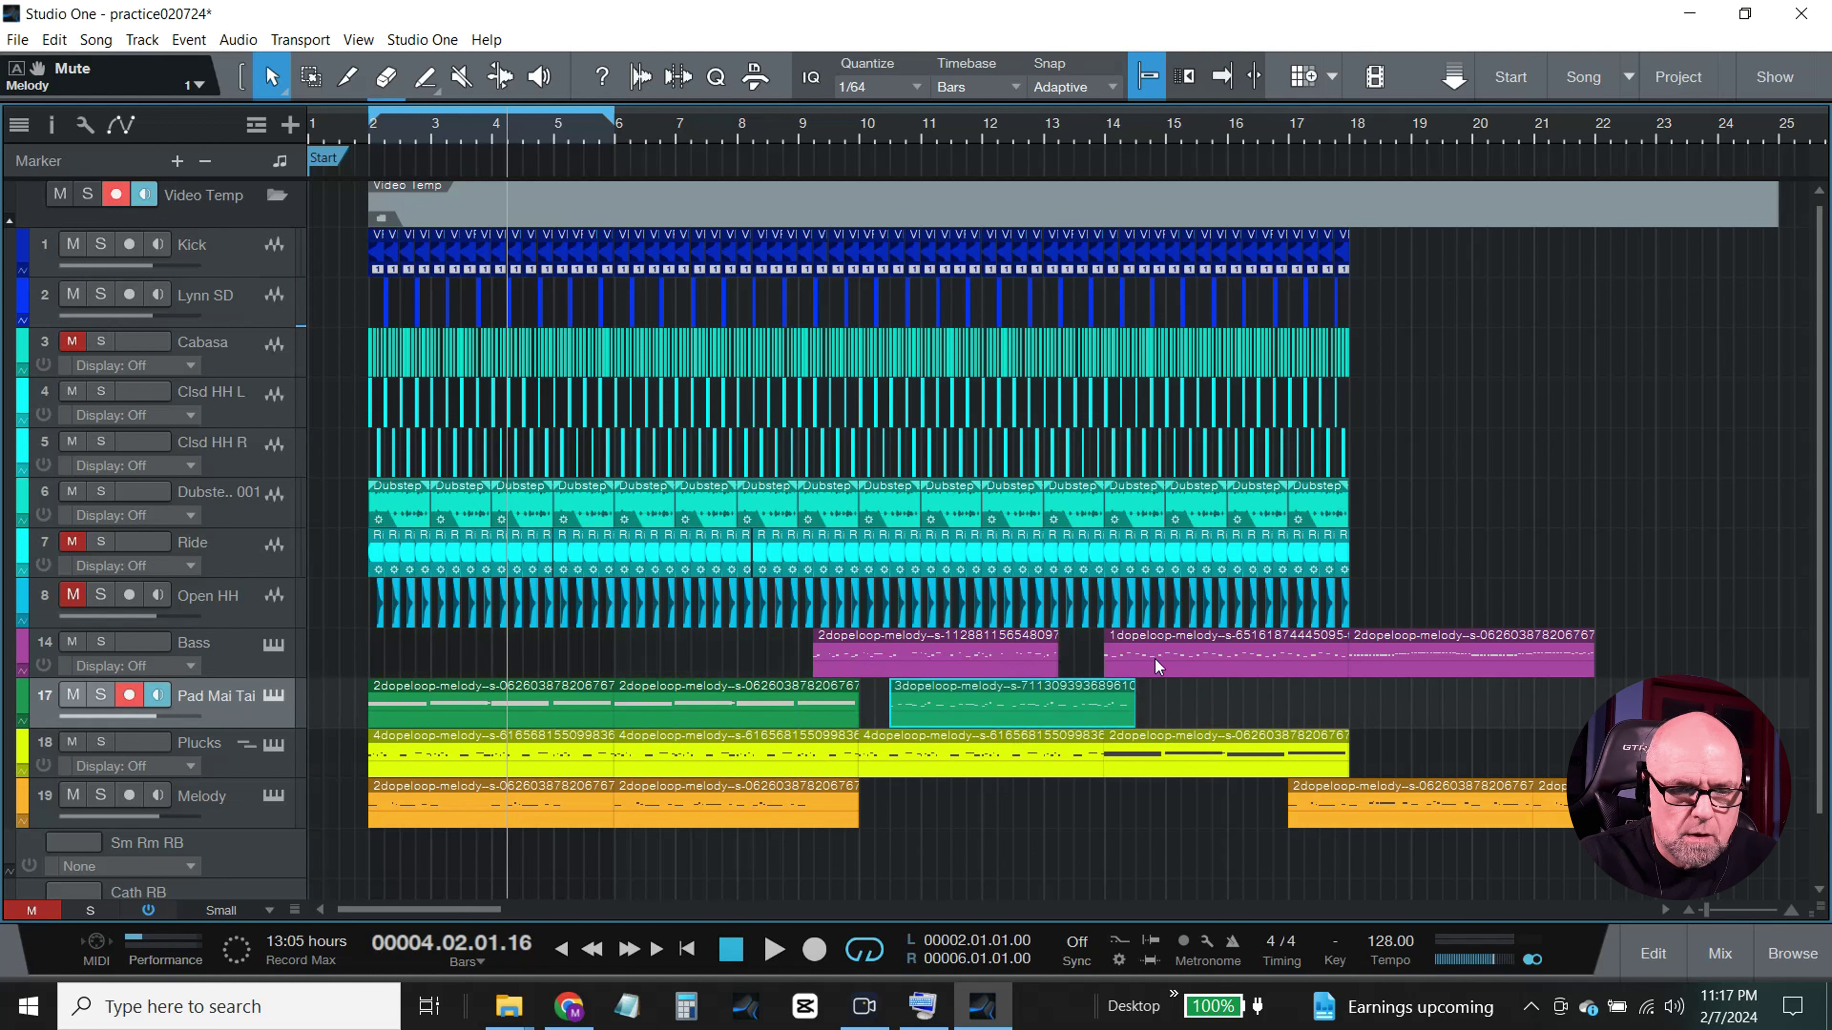
drag(1155, 659, 423, 661)
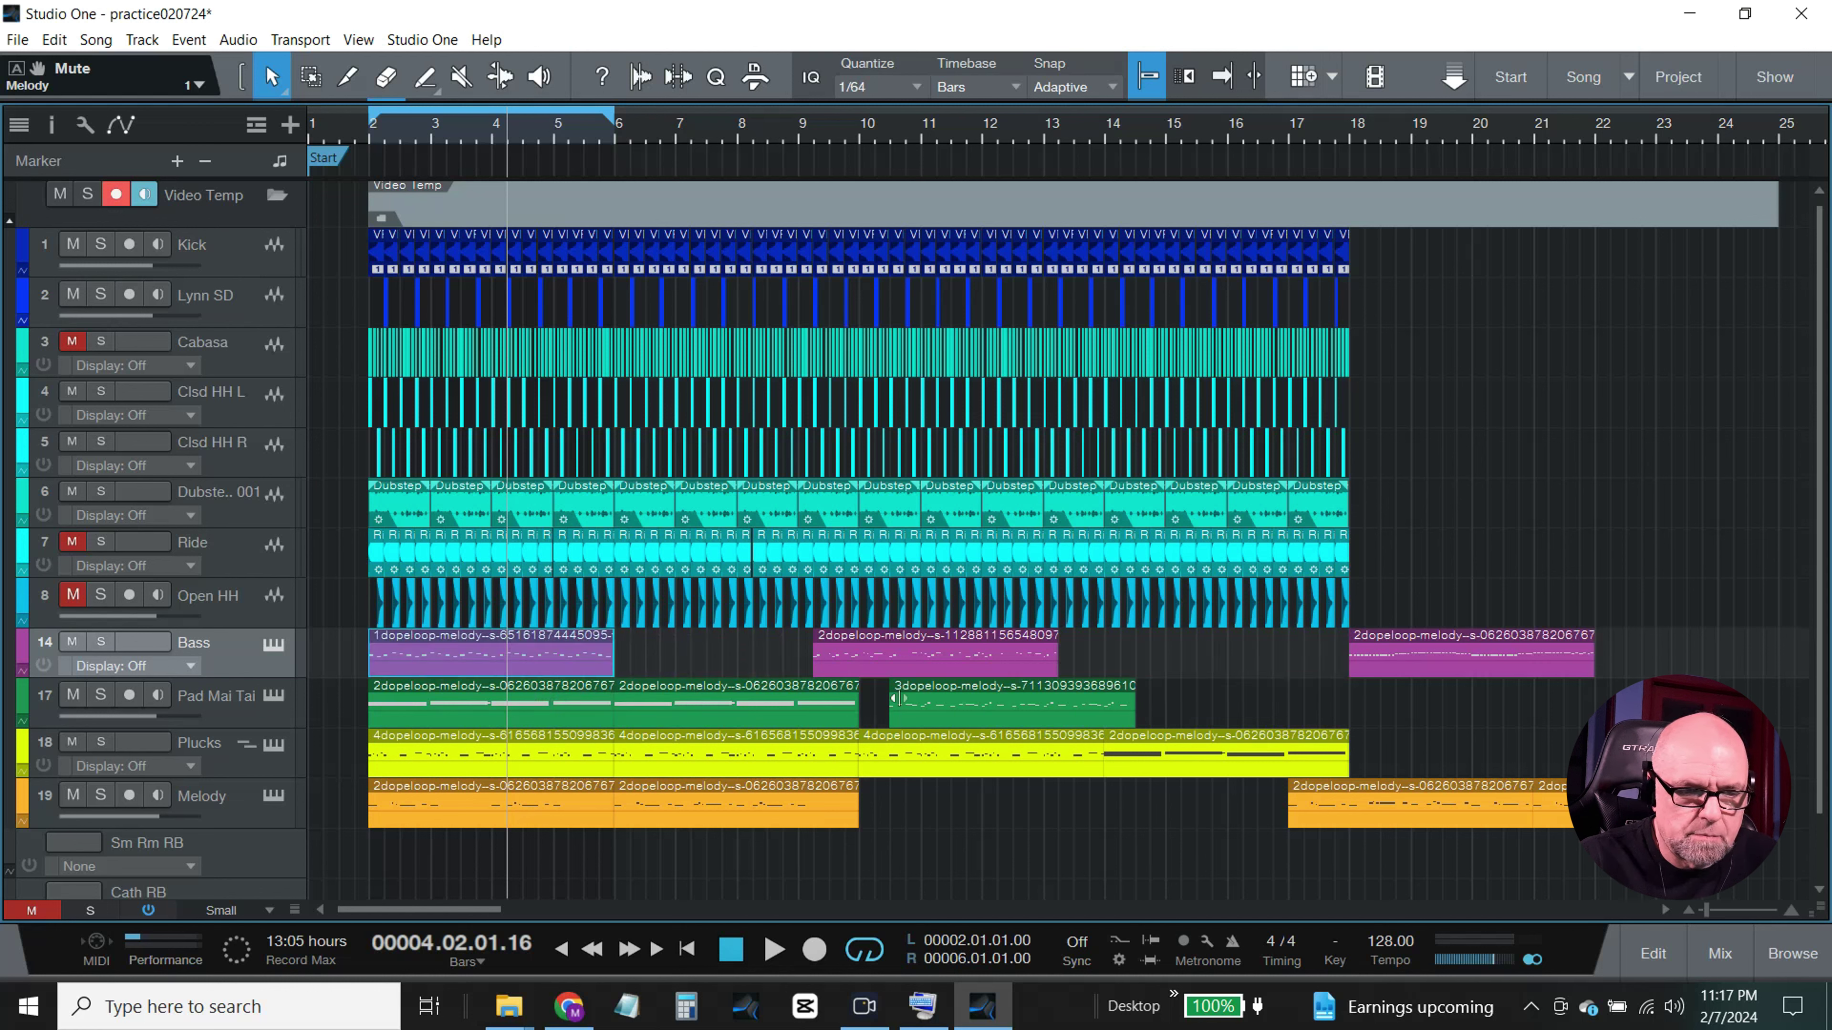
drag(996, 722, 1190, 653)
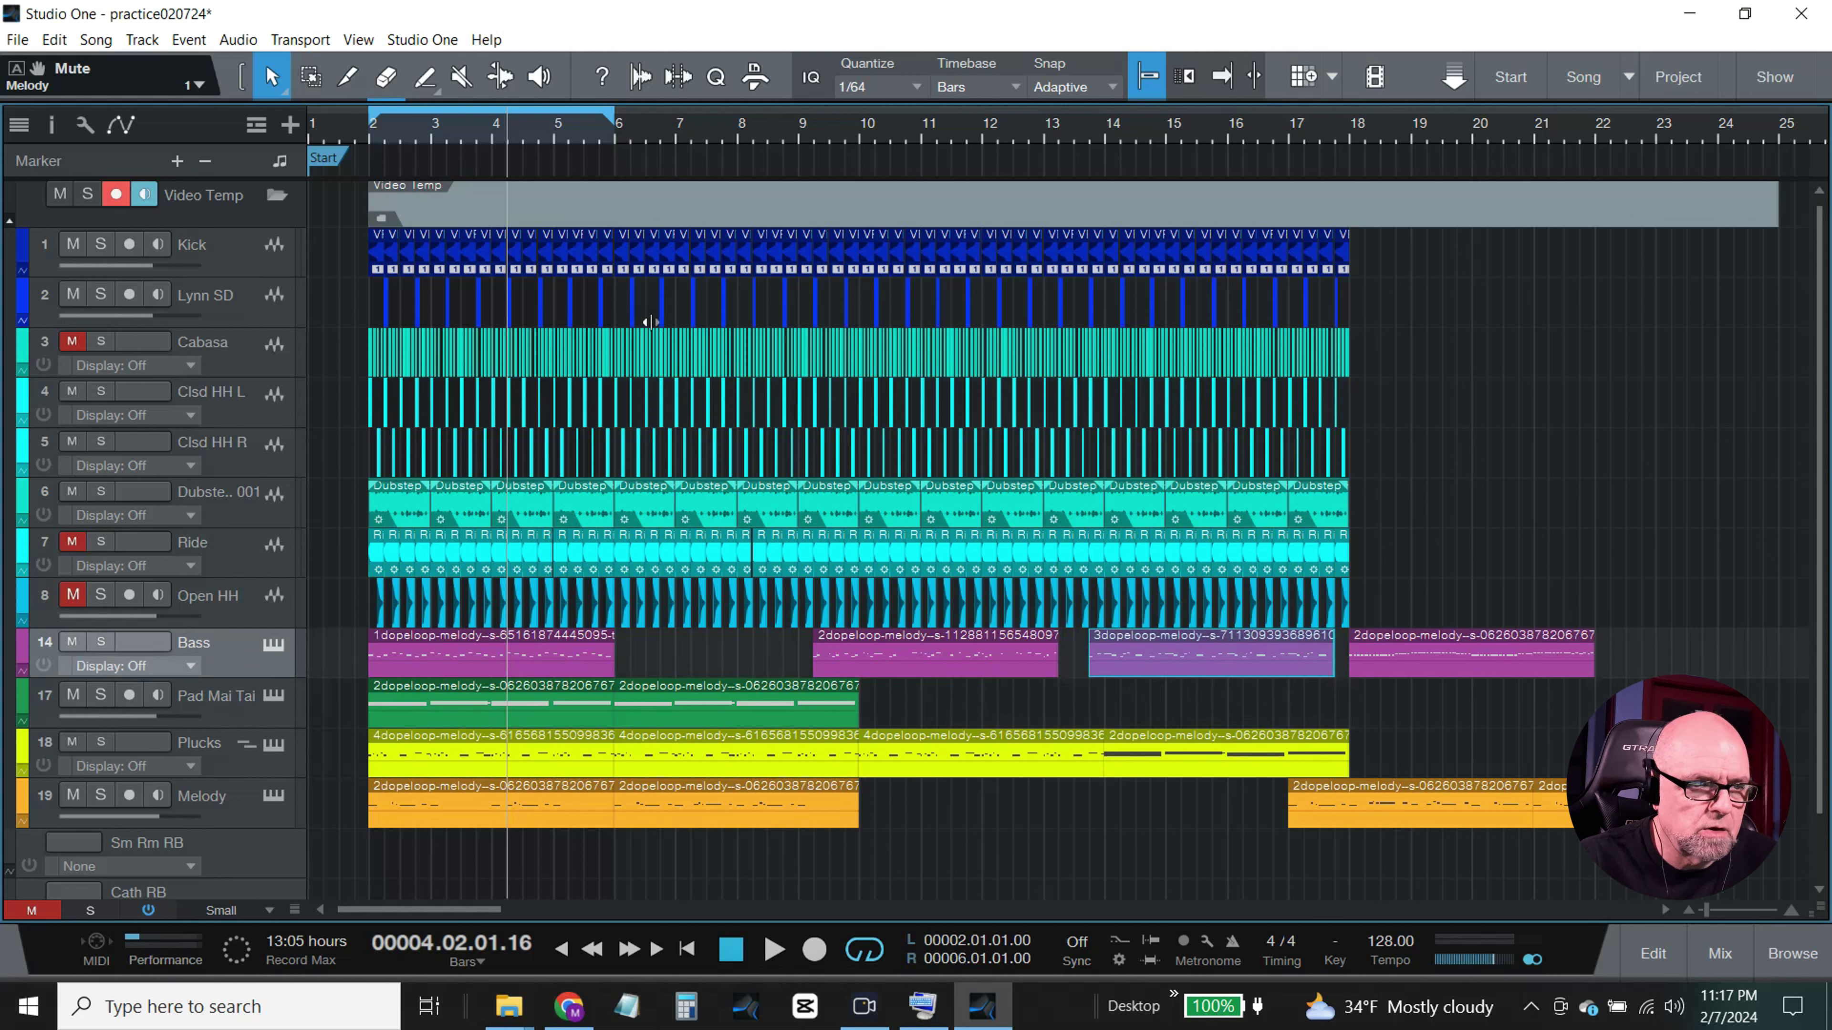
Step: Audition the loop from bar 2 with the first melody event on the Bass track
click(369, 135)
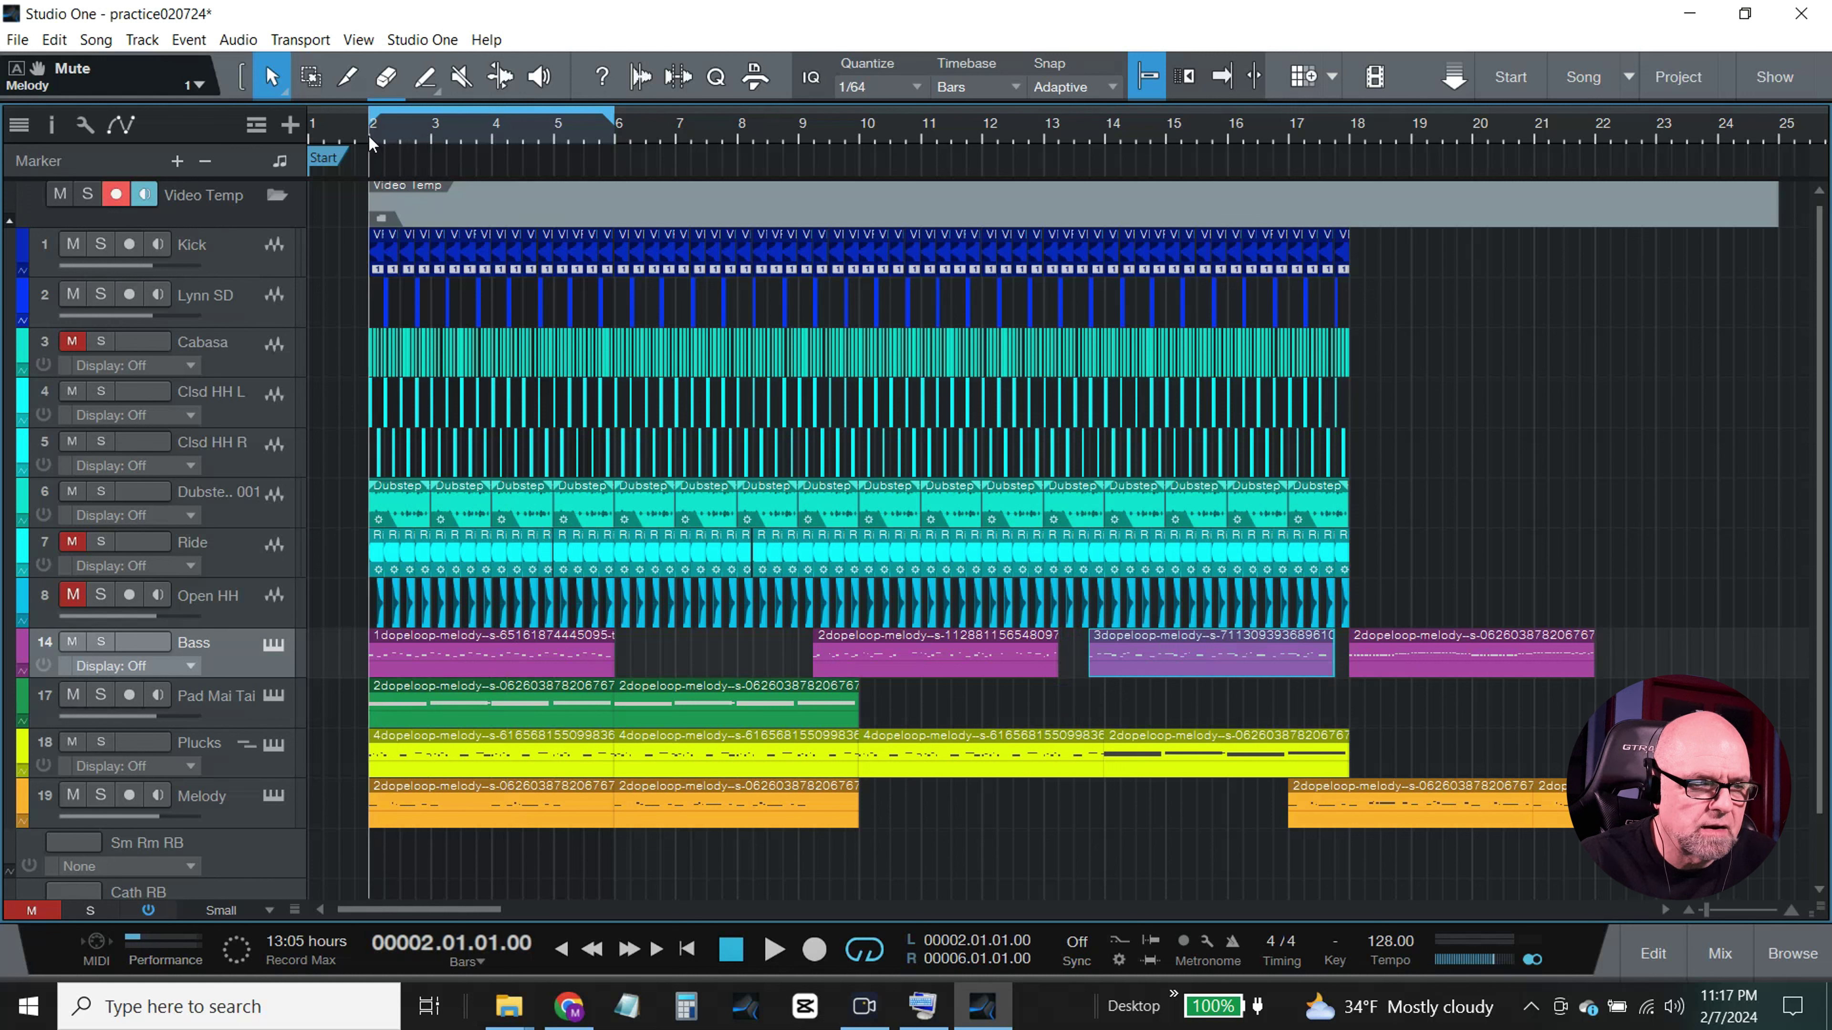
key(space)
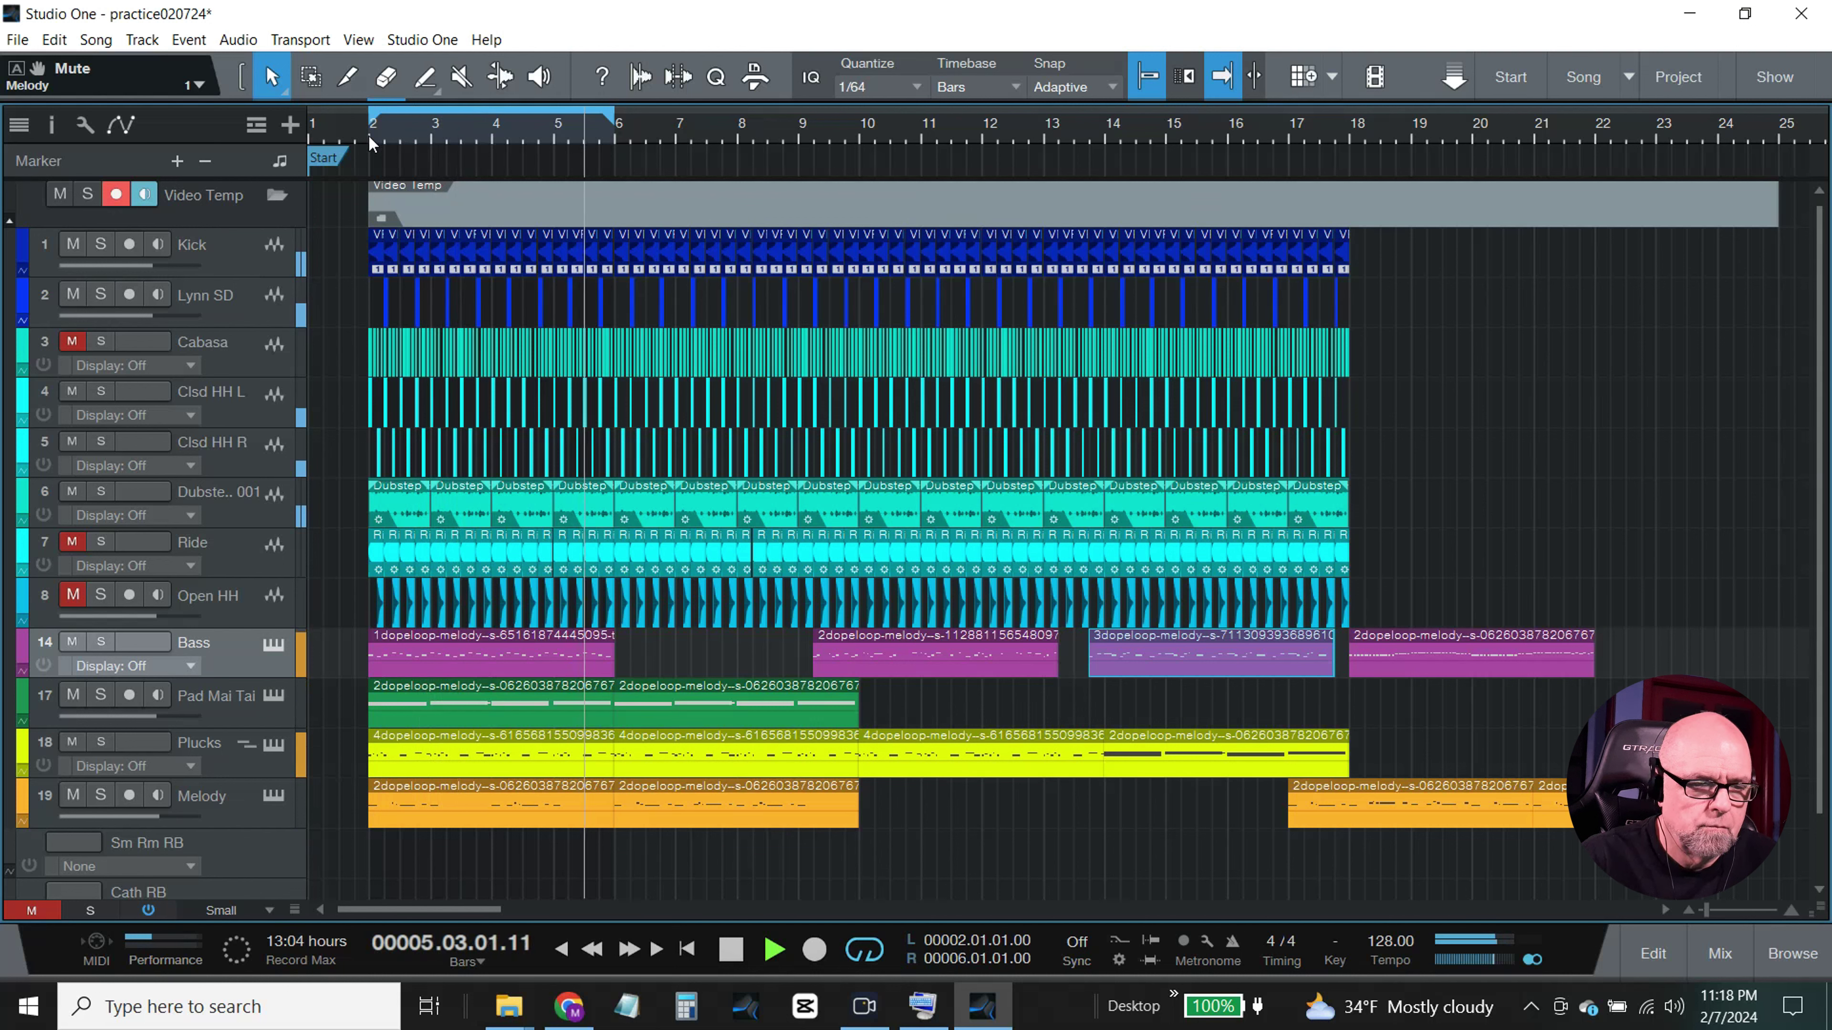
key(space)
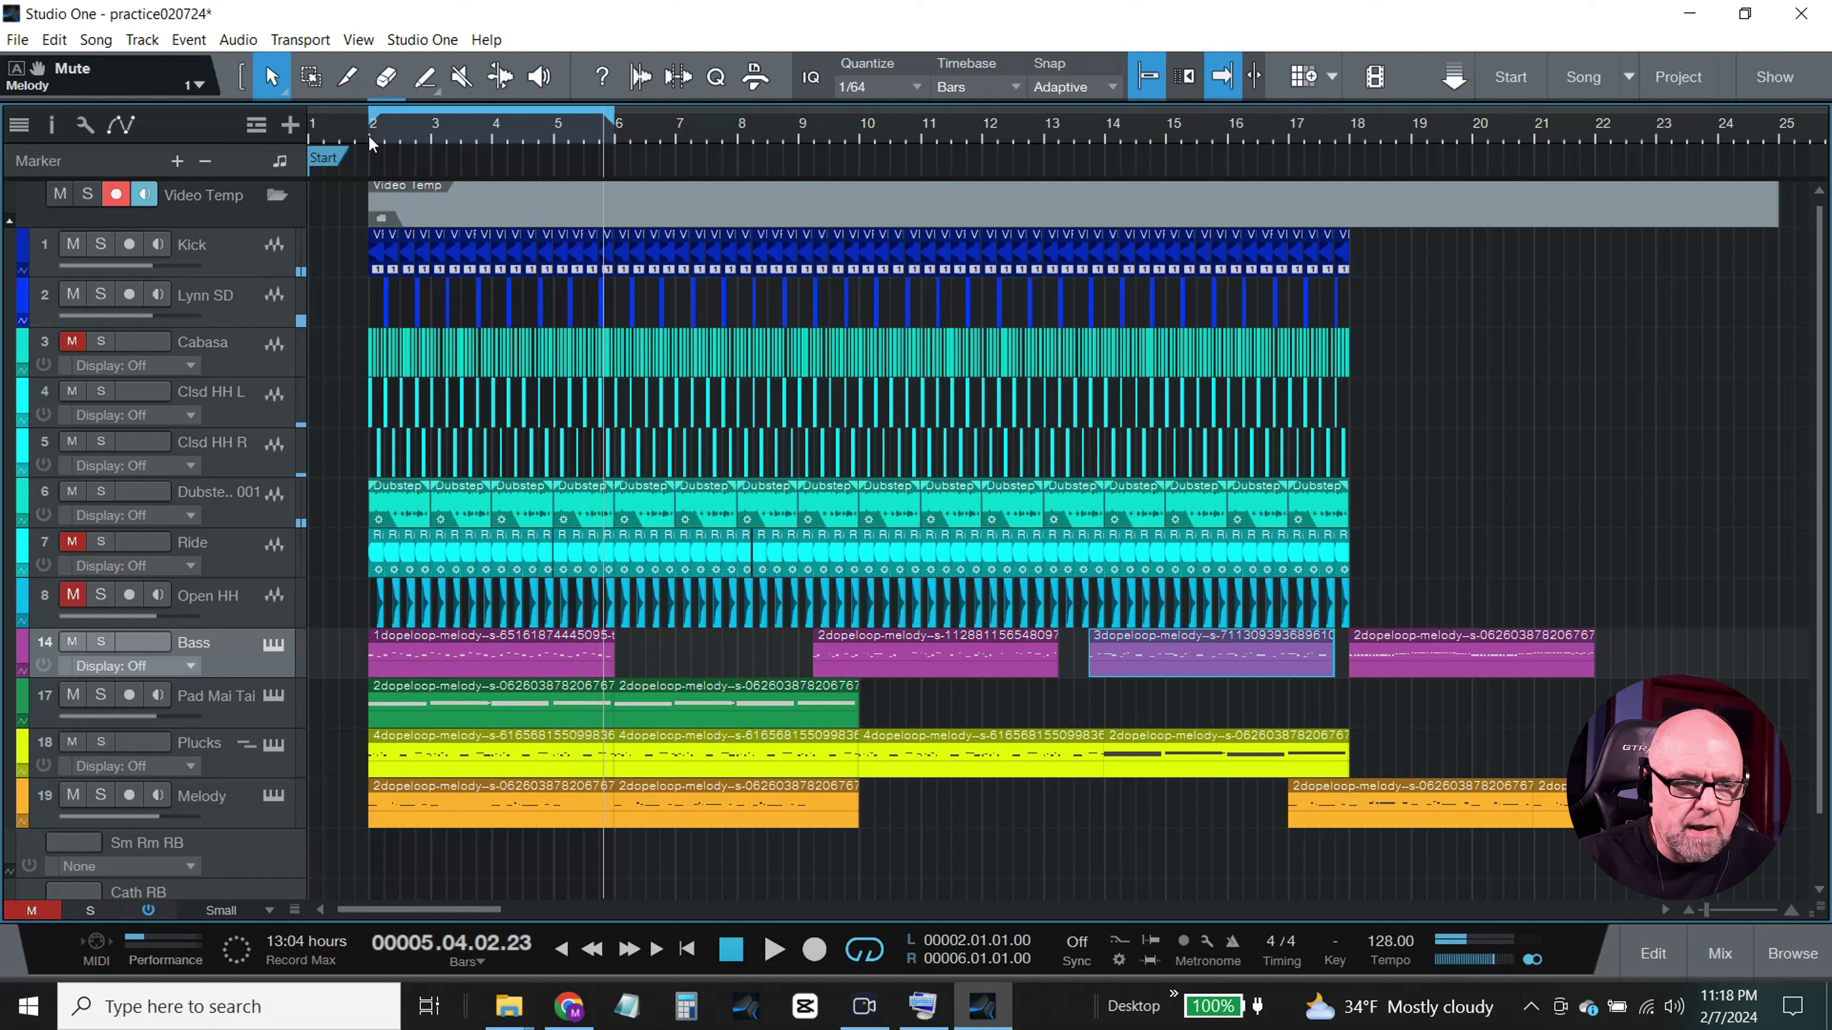
Step: Park the first melody event at bar 14 of the Pad Mai Tai track and move the third melody event to bar 2 of the Bass track
drag(503, 653, 1240, 718)
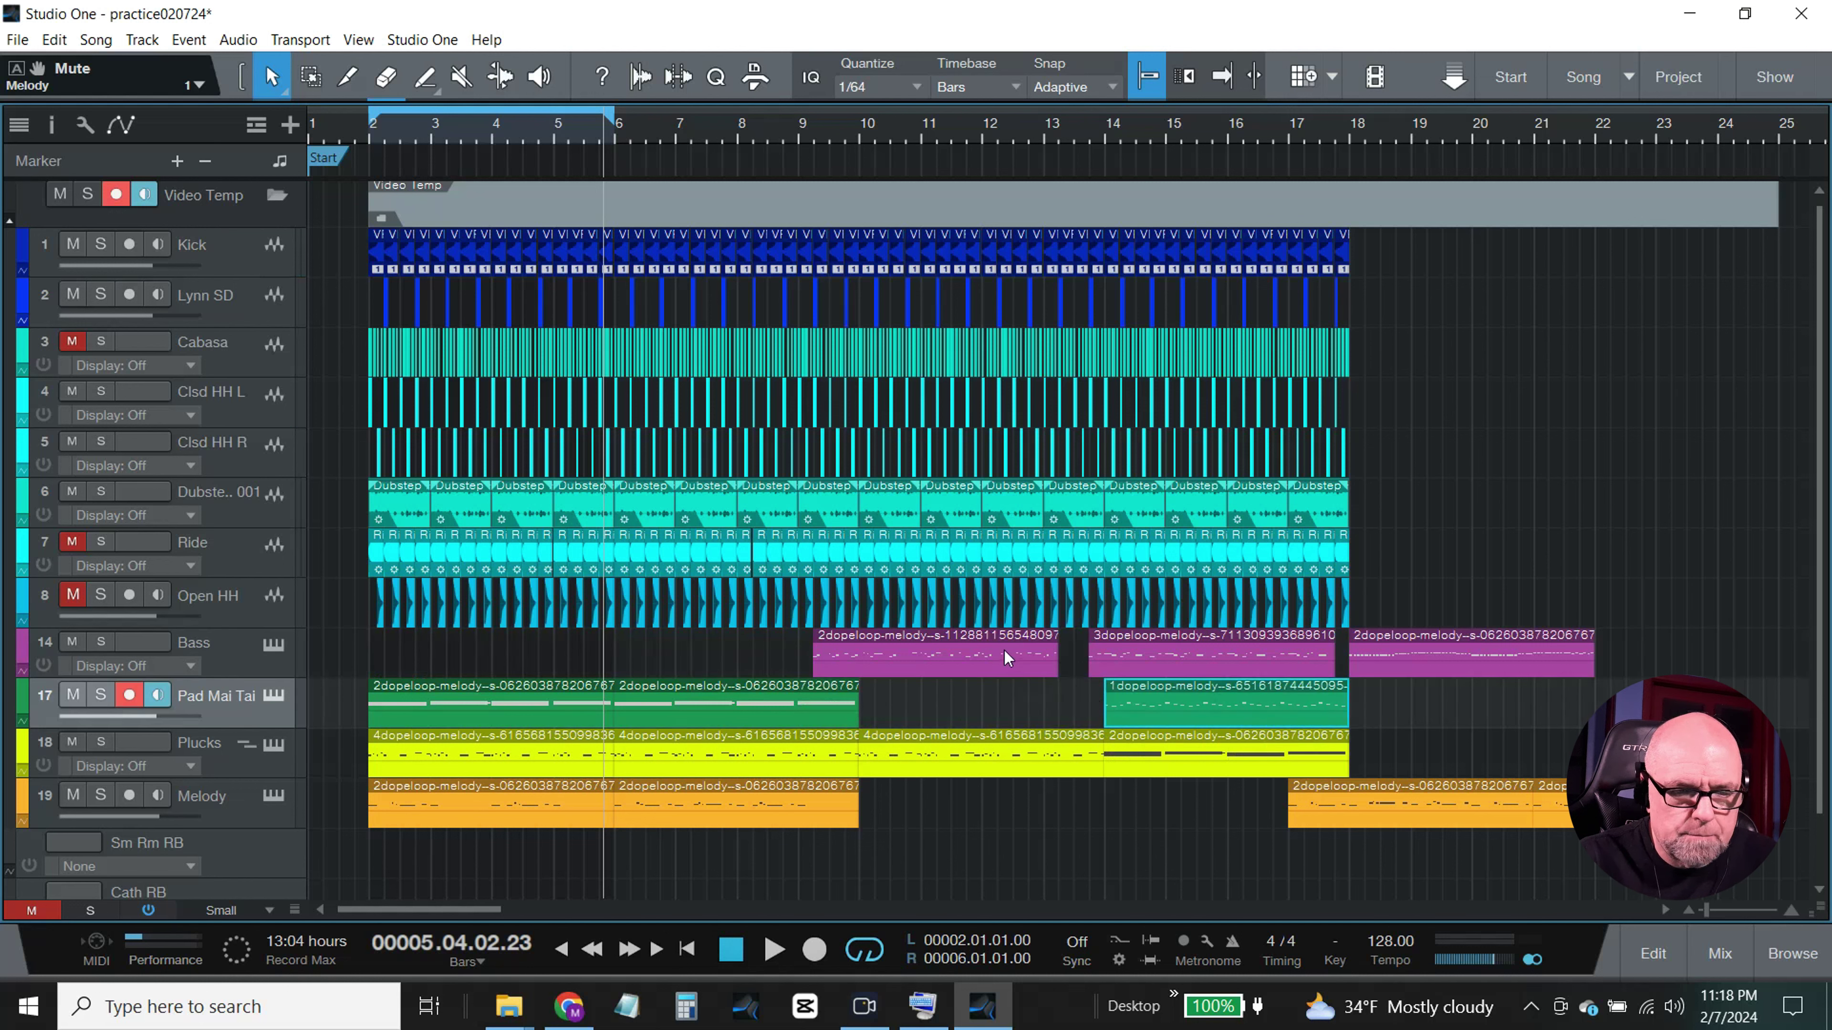
drag(1218, 653, 503, 666)
double_click(498, 659)
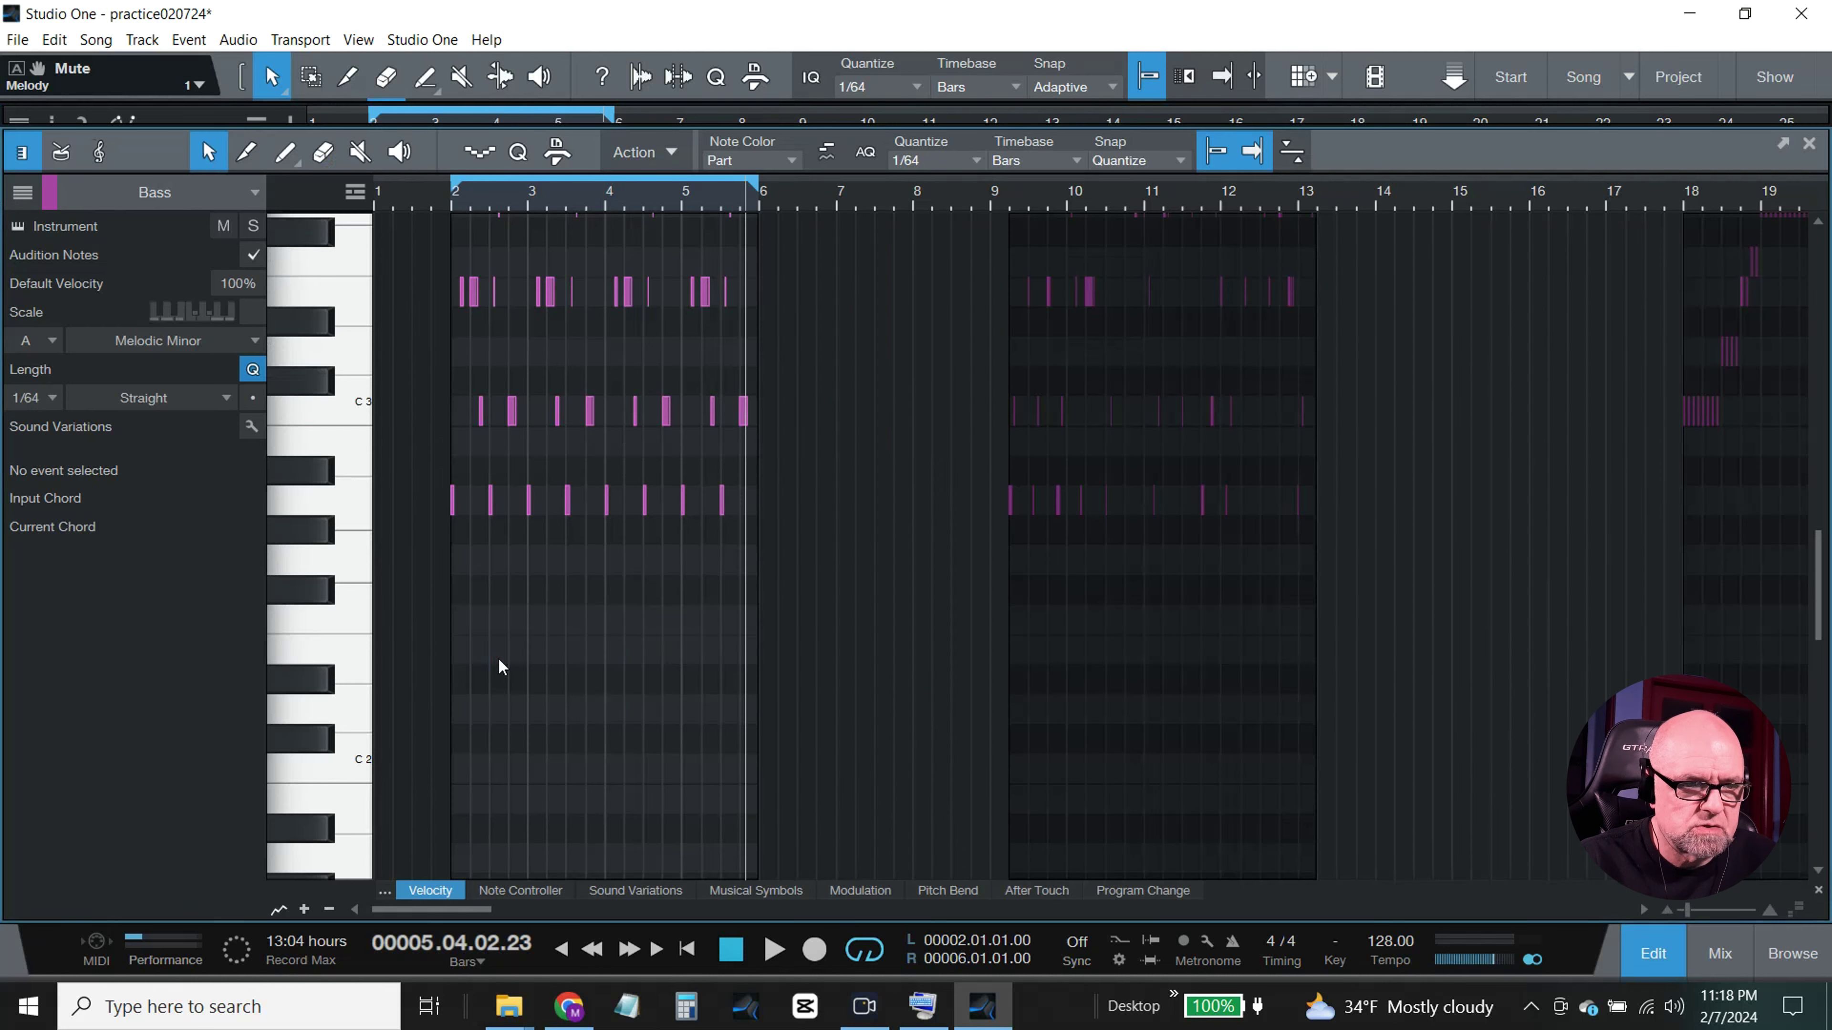
click(1644, 954)
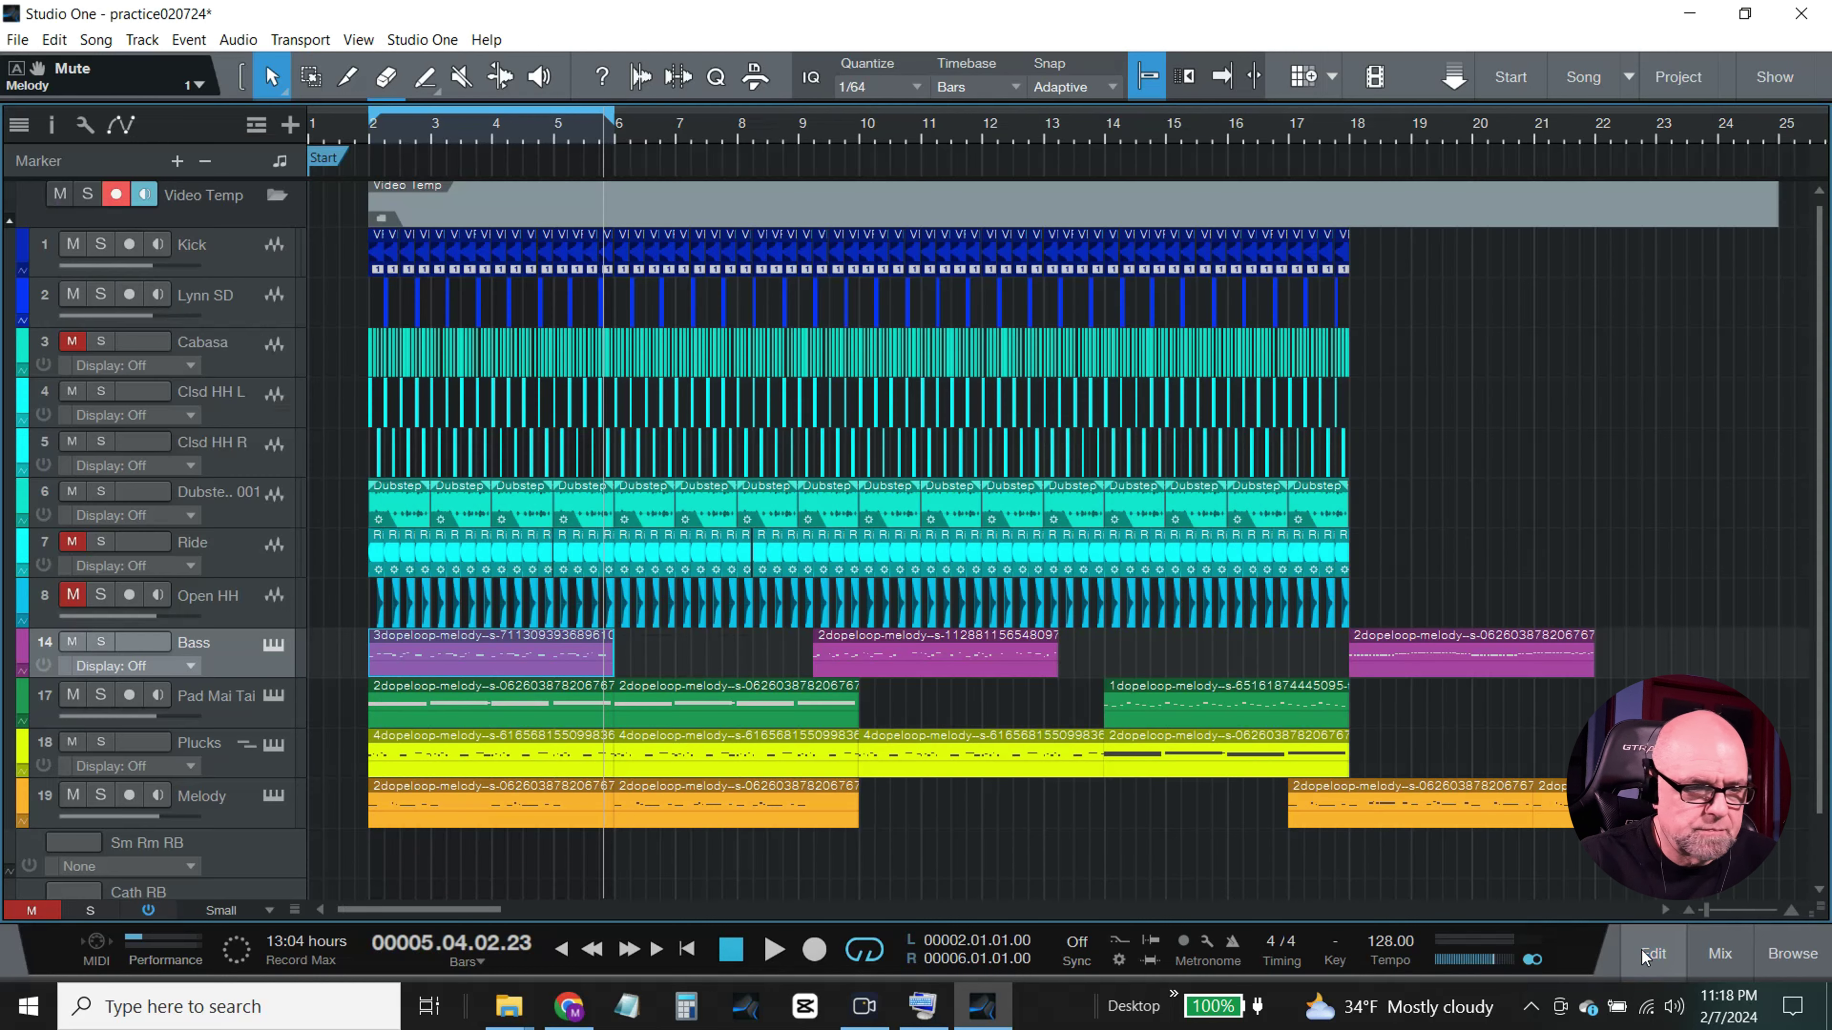
Step: Move the Bass event near bar 9 to bar 14 and place a duplicate of the bar 2 Bass event at bar 10
drag(926, 662, 1212, 653)
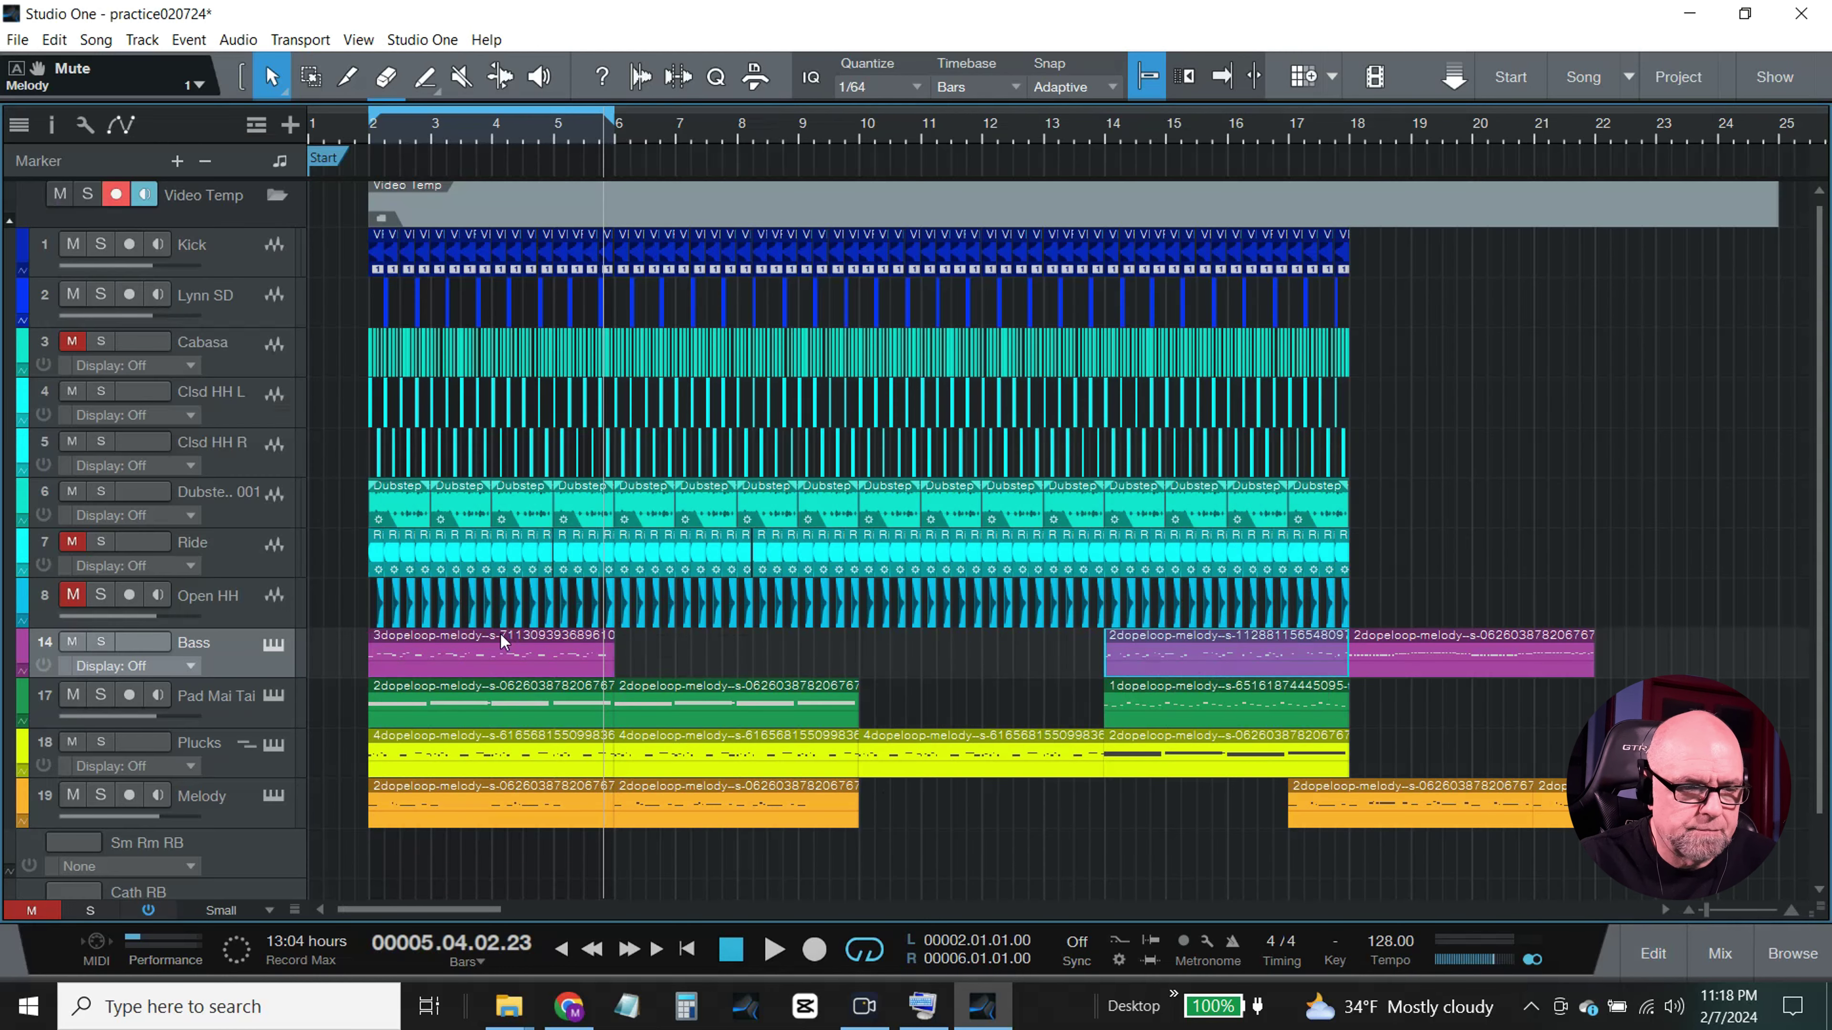
click(428, 654)
key(d)
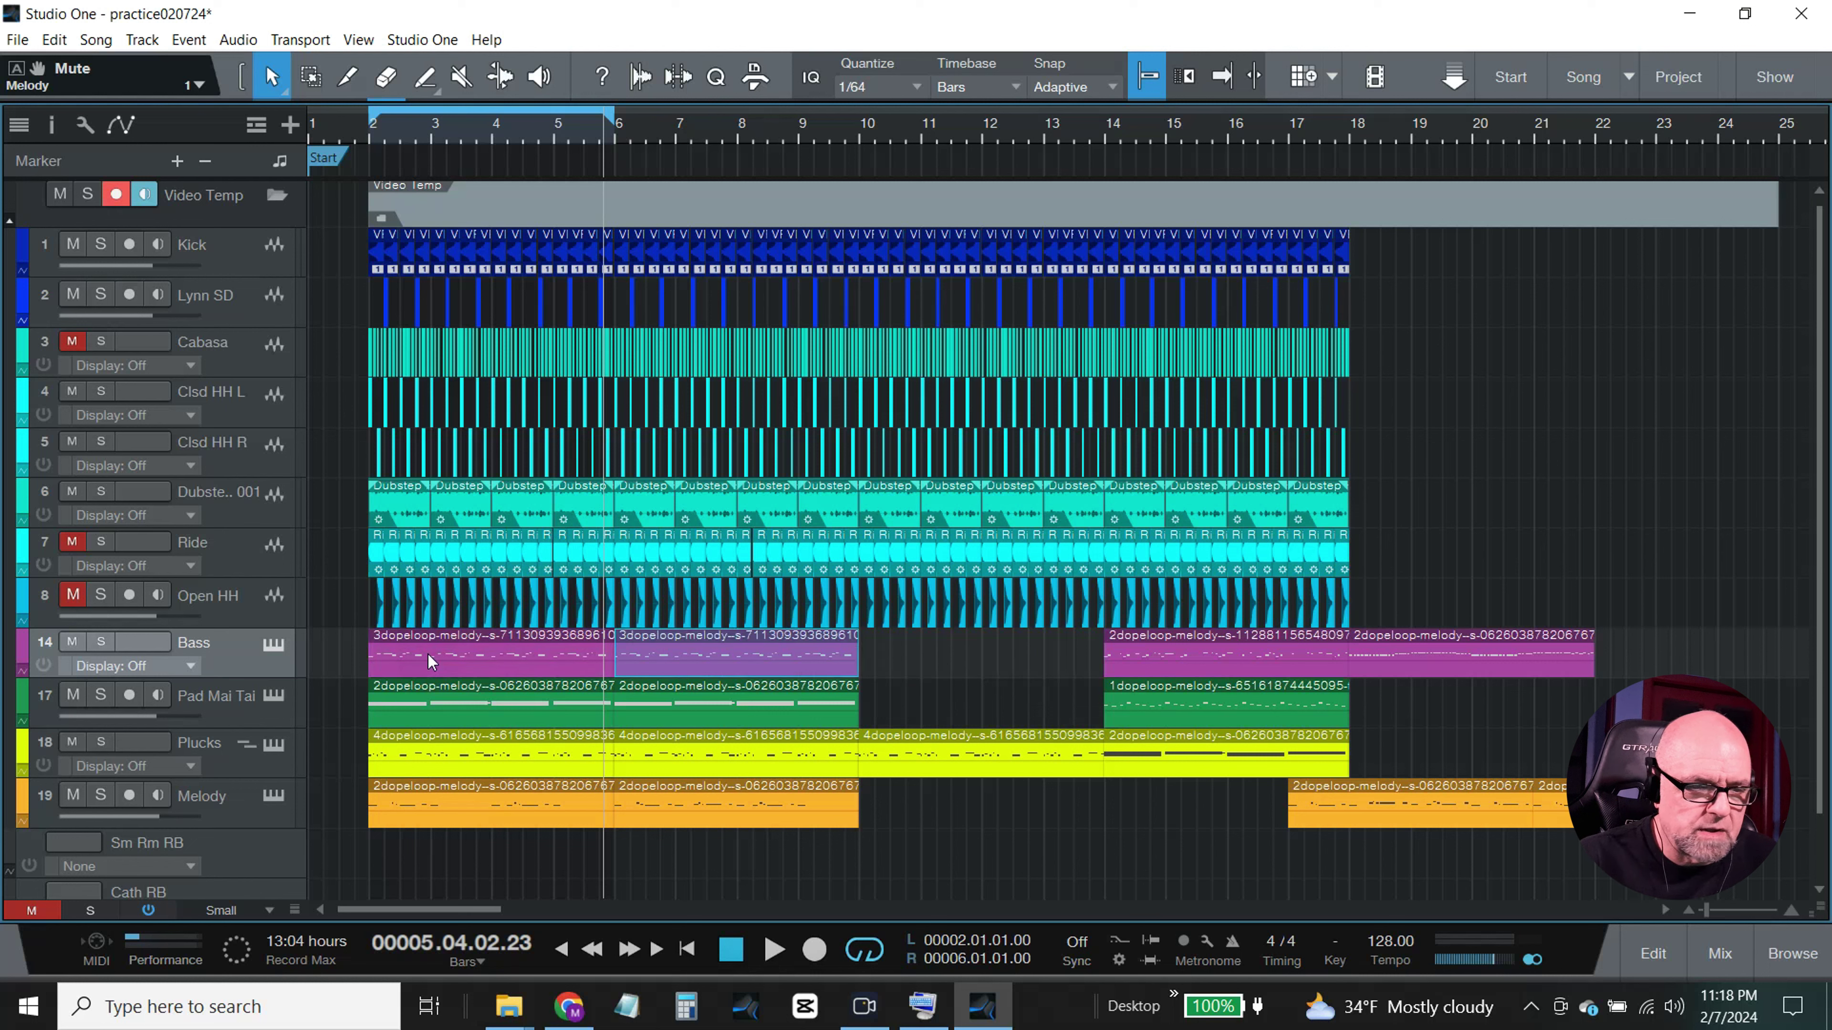
drag(682, 655, 925, 664)
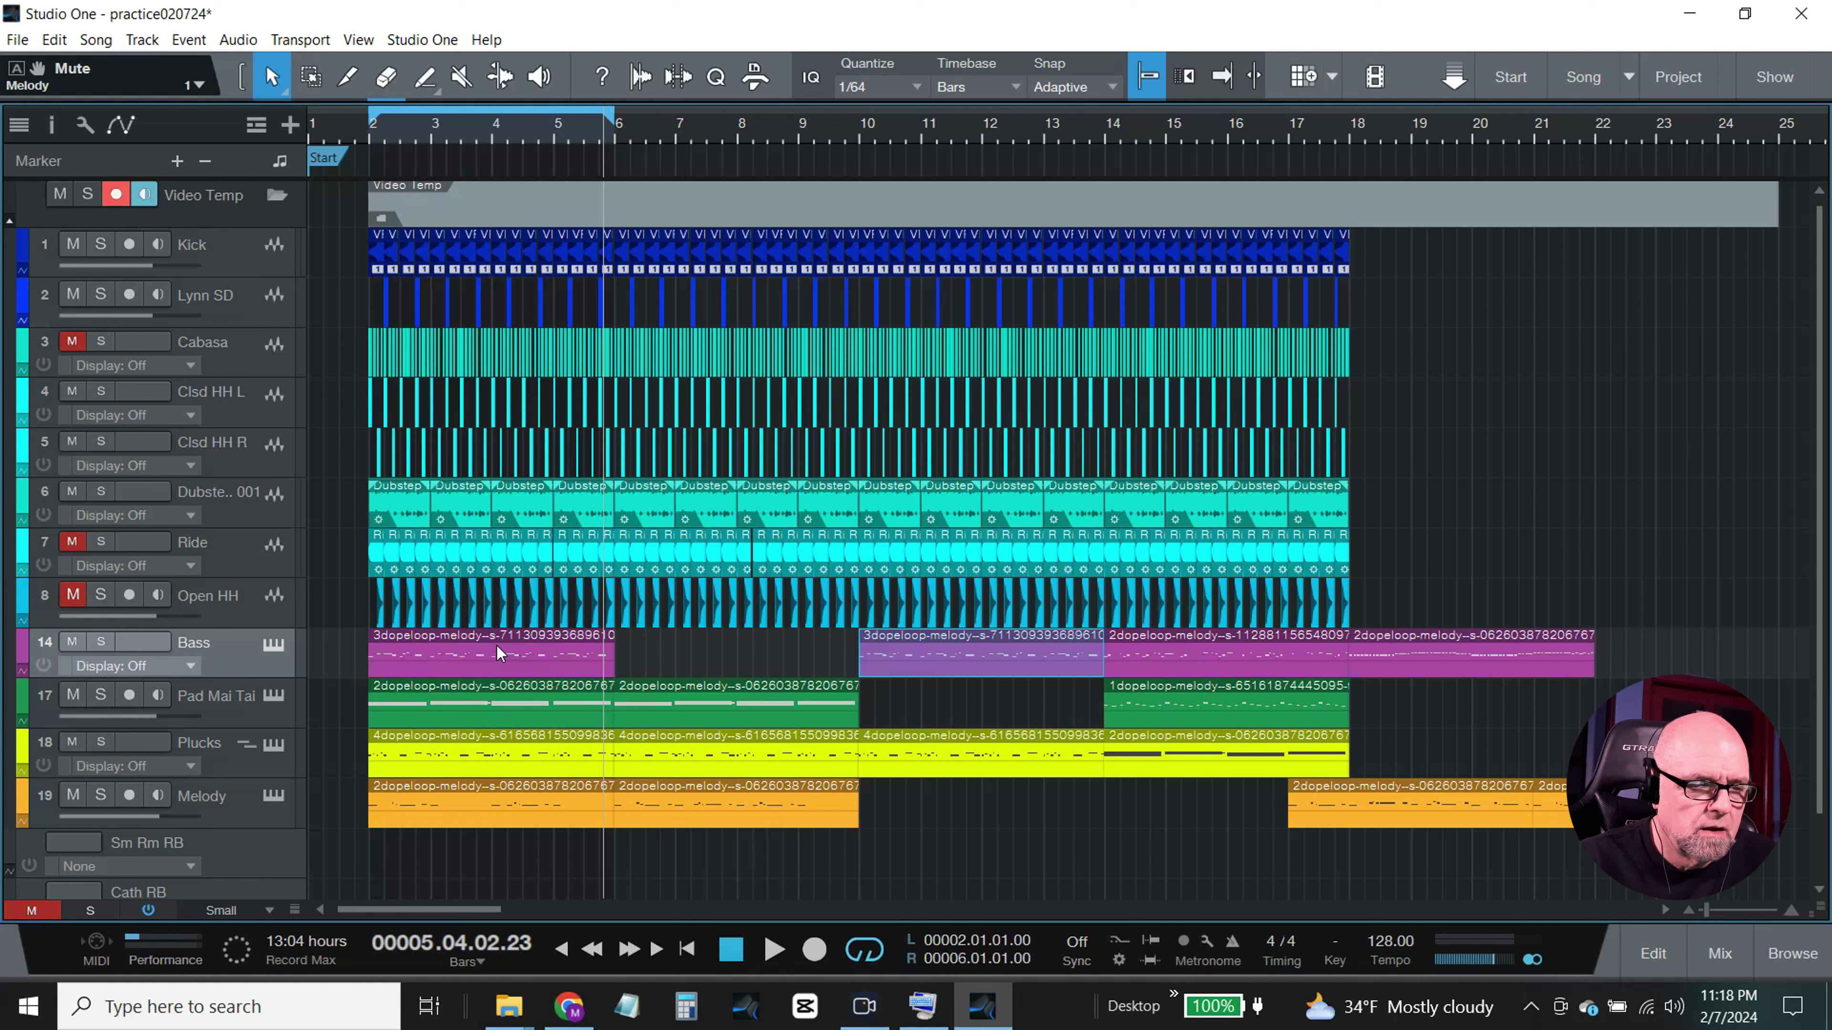
Step: Open the bar 2 Bass event in the note editor, fit its notes in view, and audition the loop from bar 2
click(367, 136)
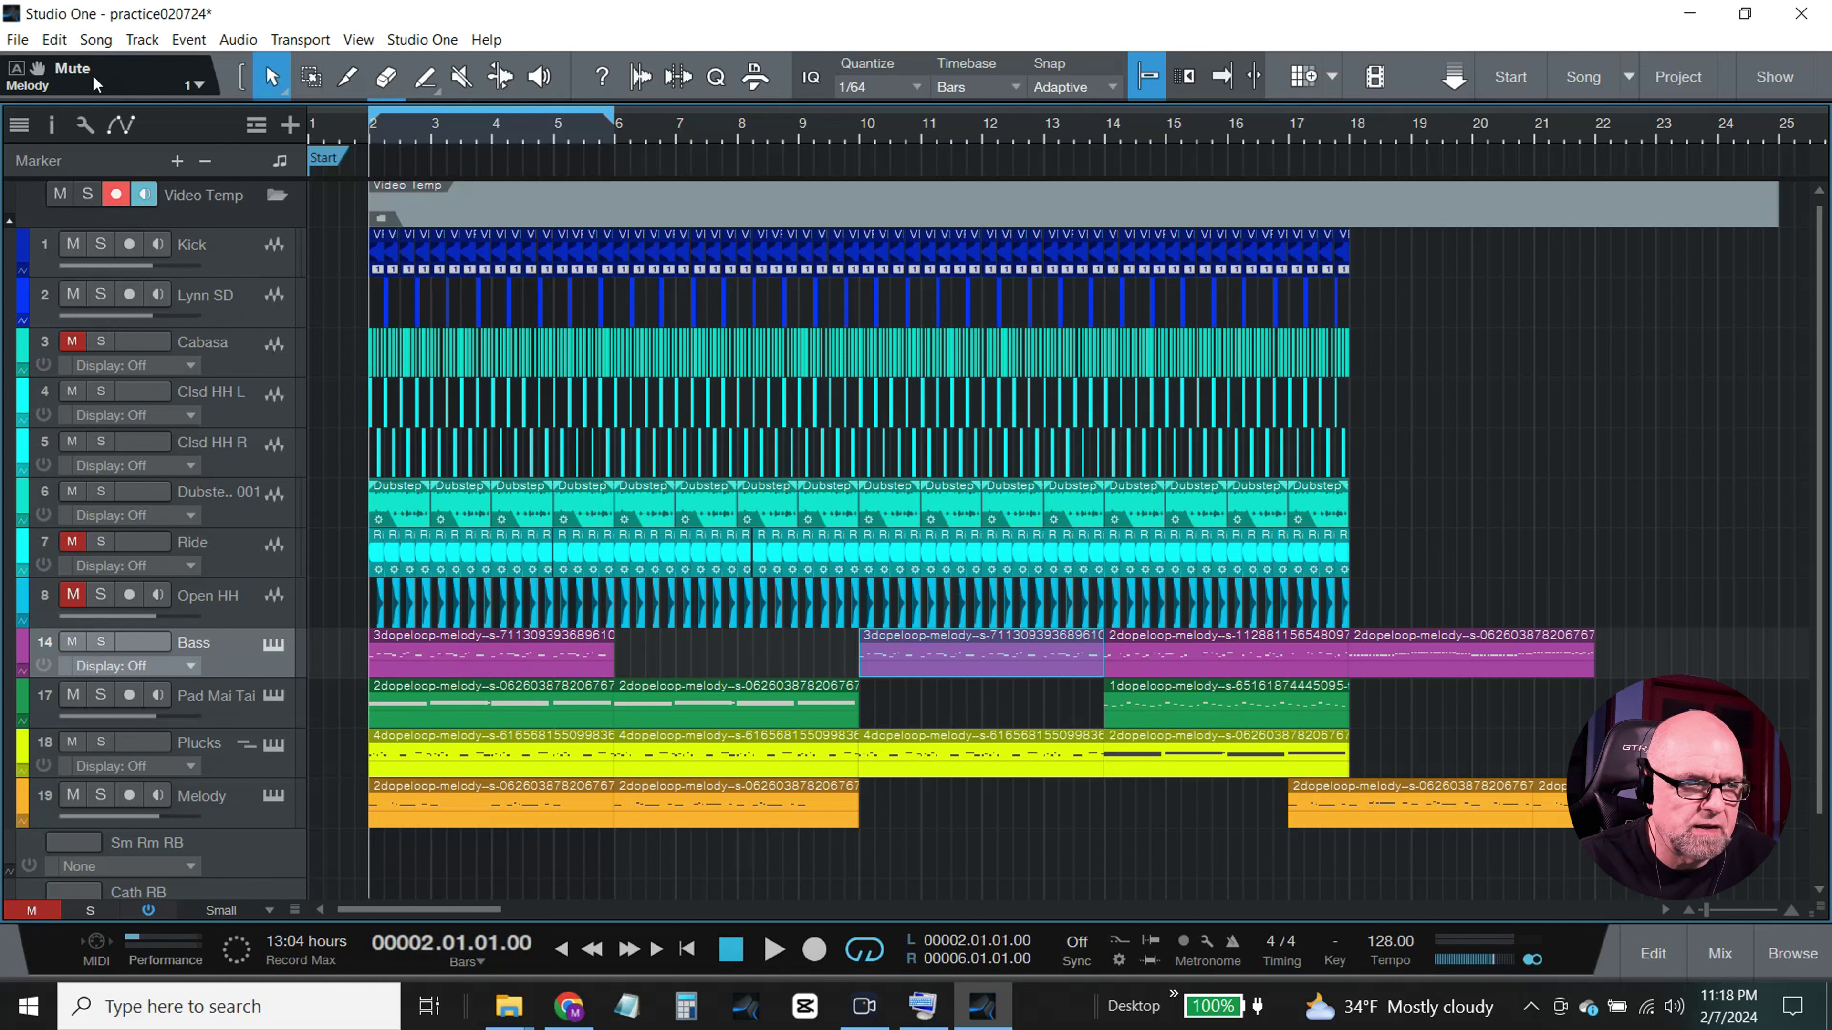
click(52, 40)
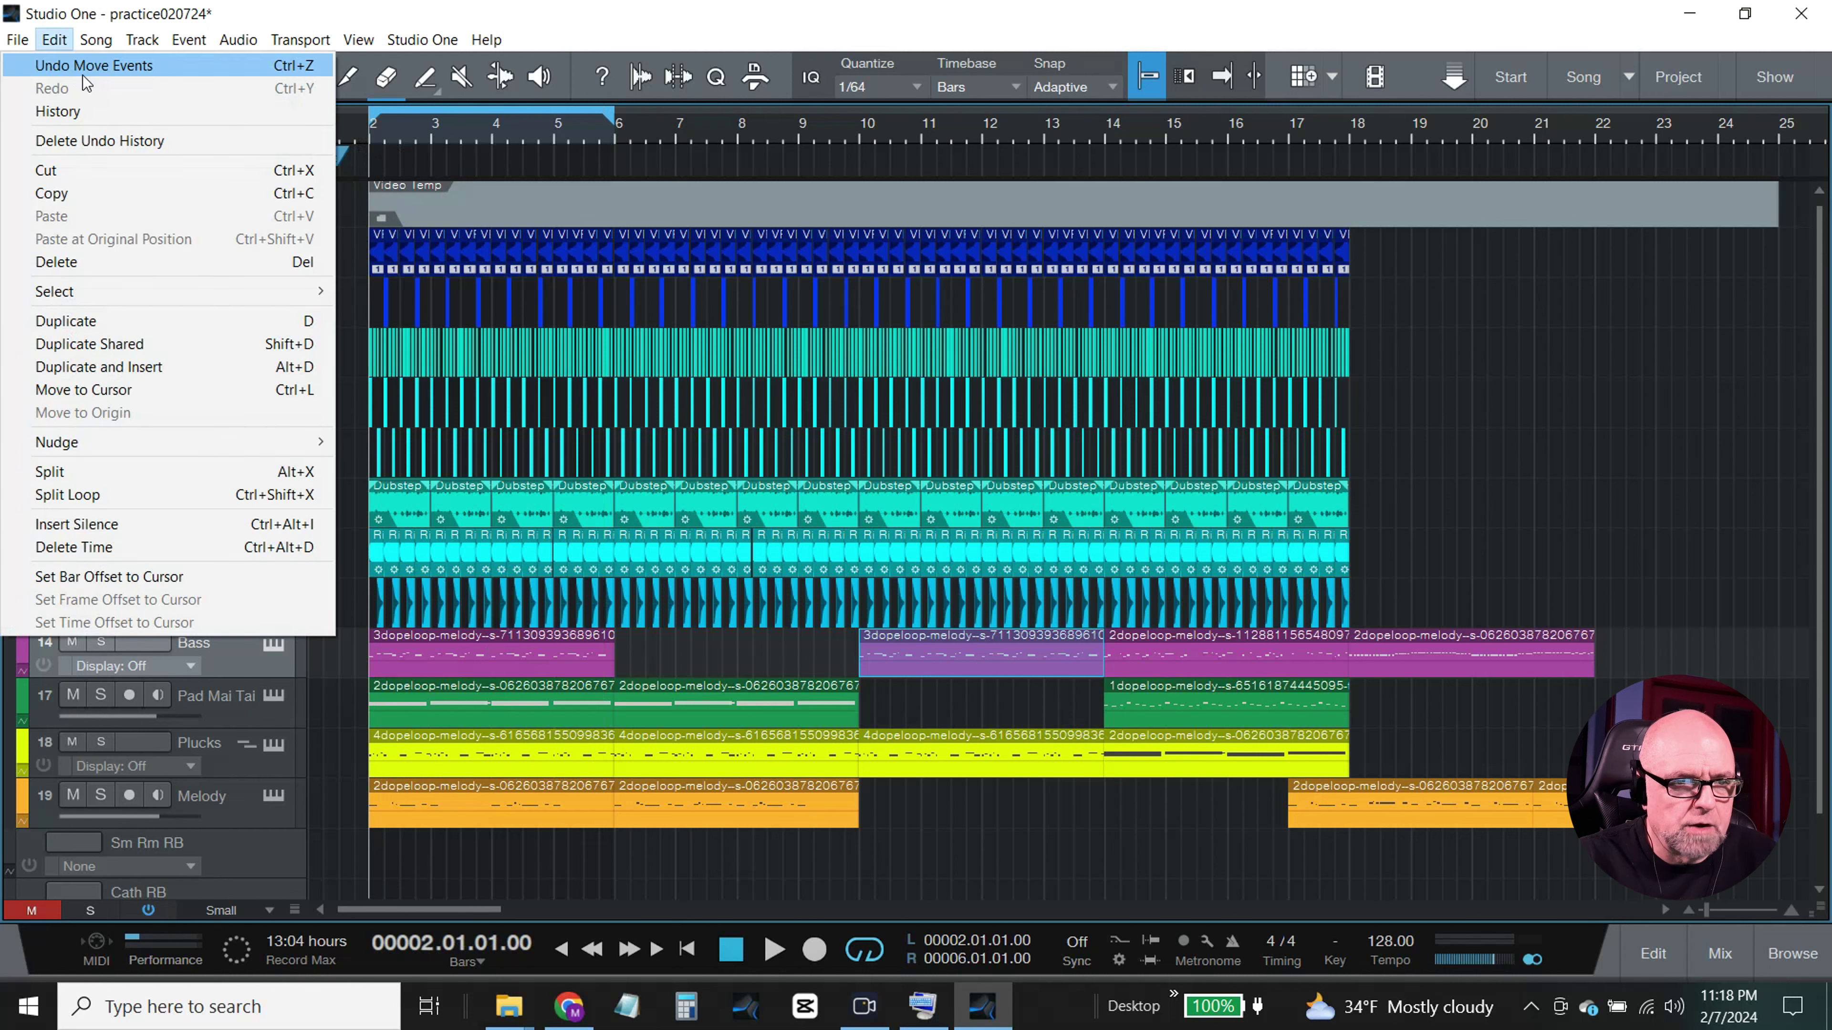
click(756, 34)
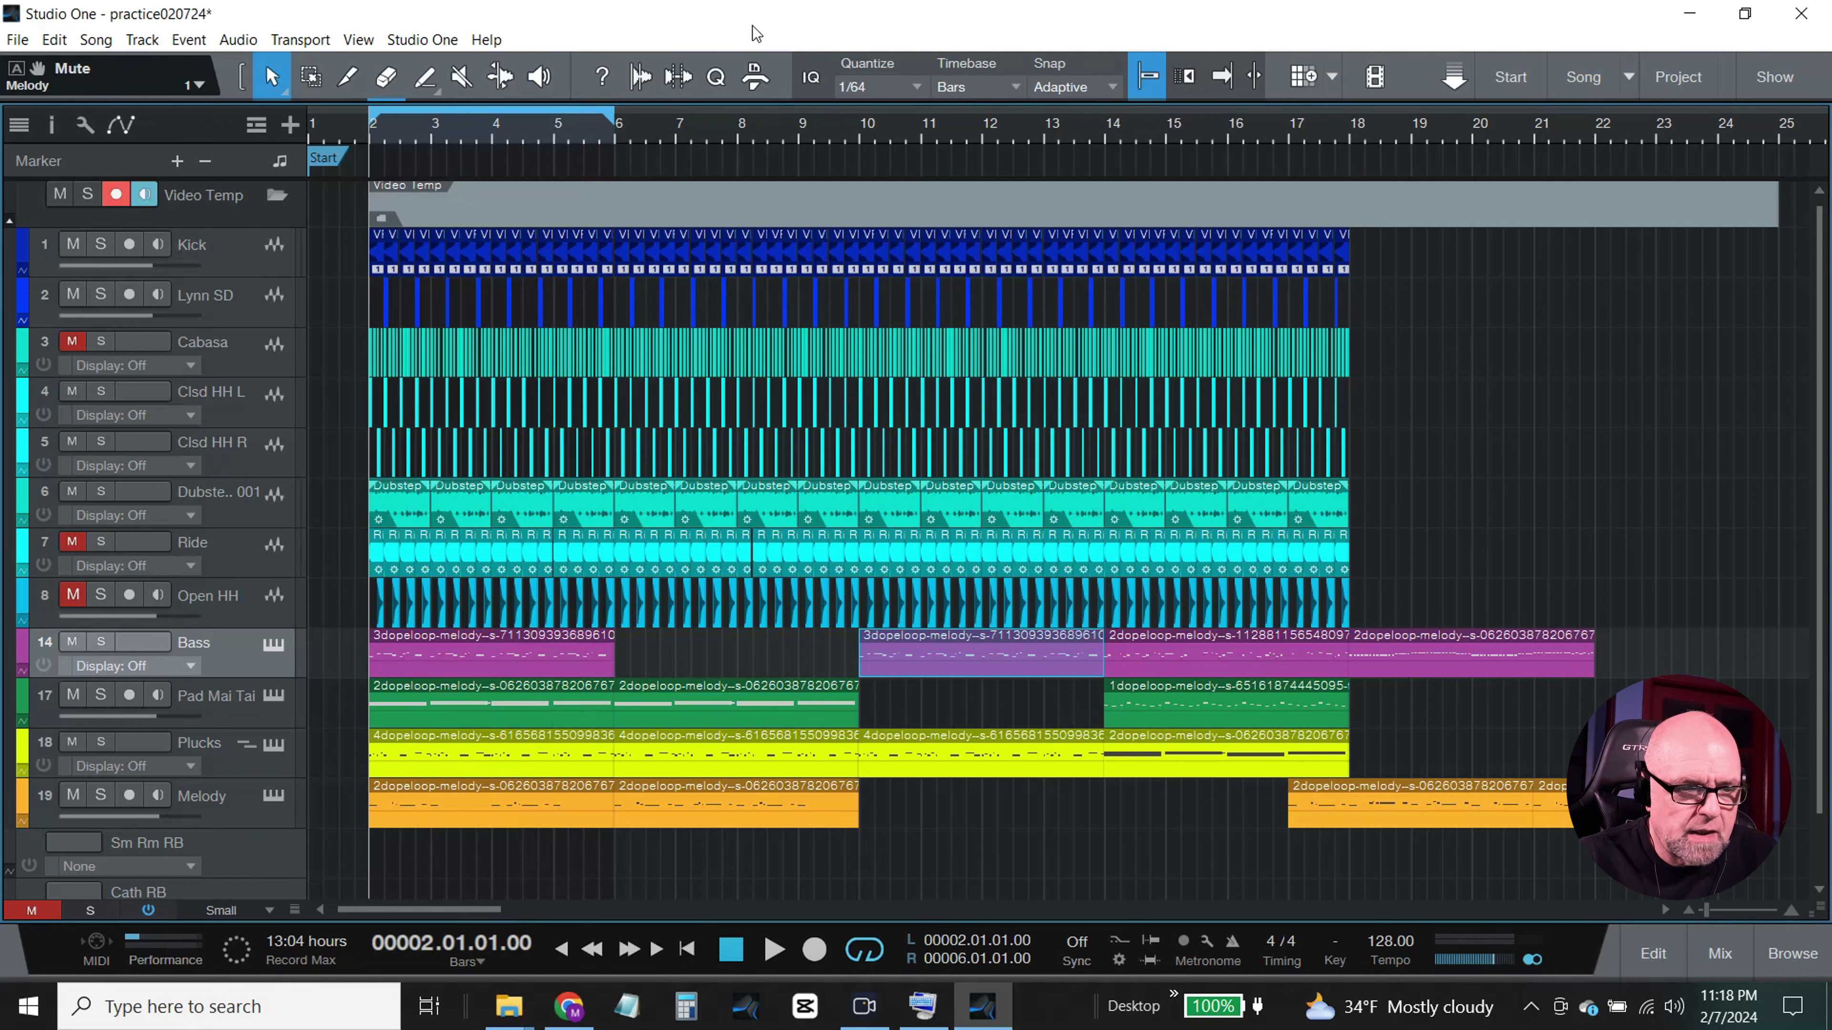
double_click(498, 659)
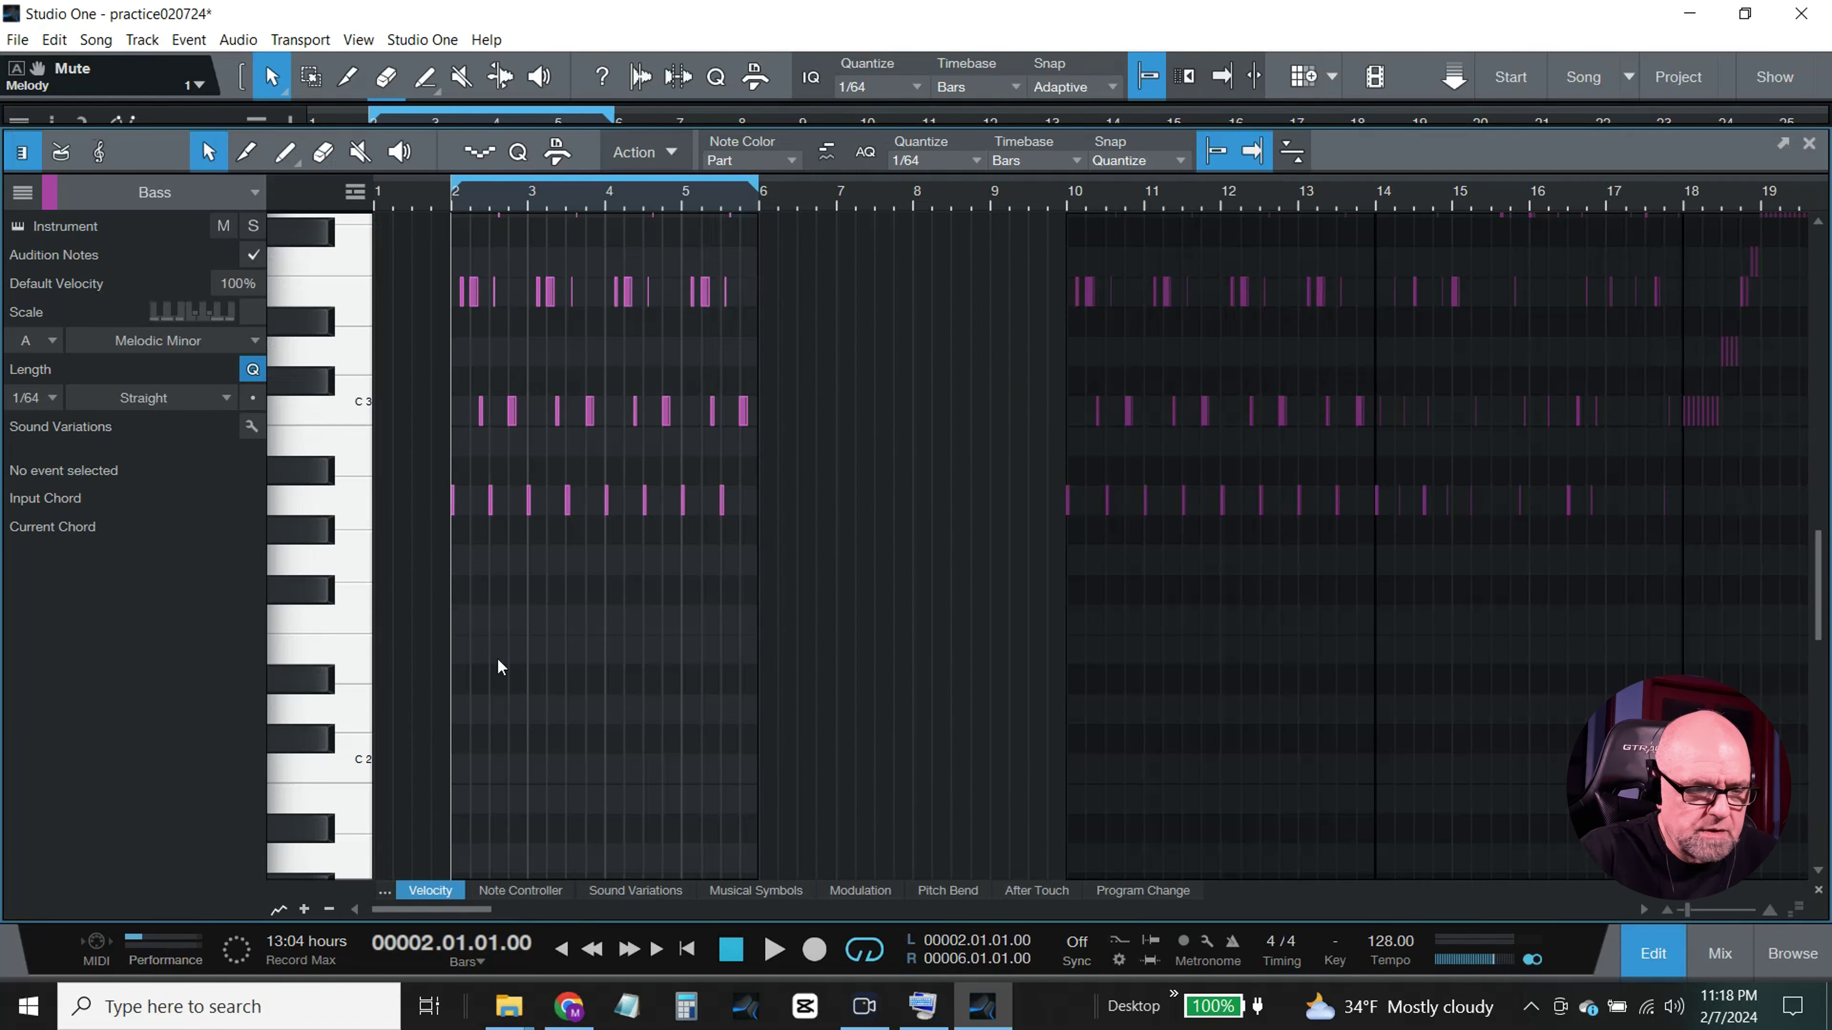
key(z)
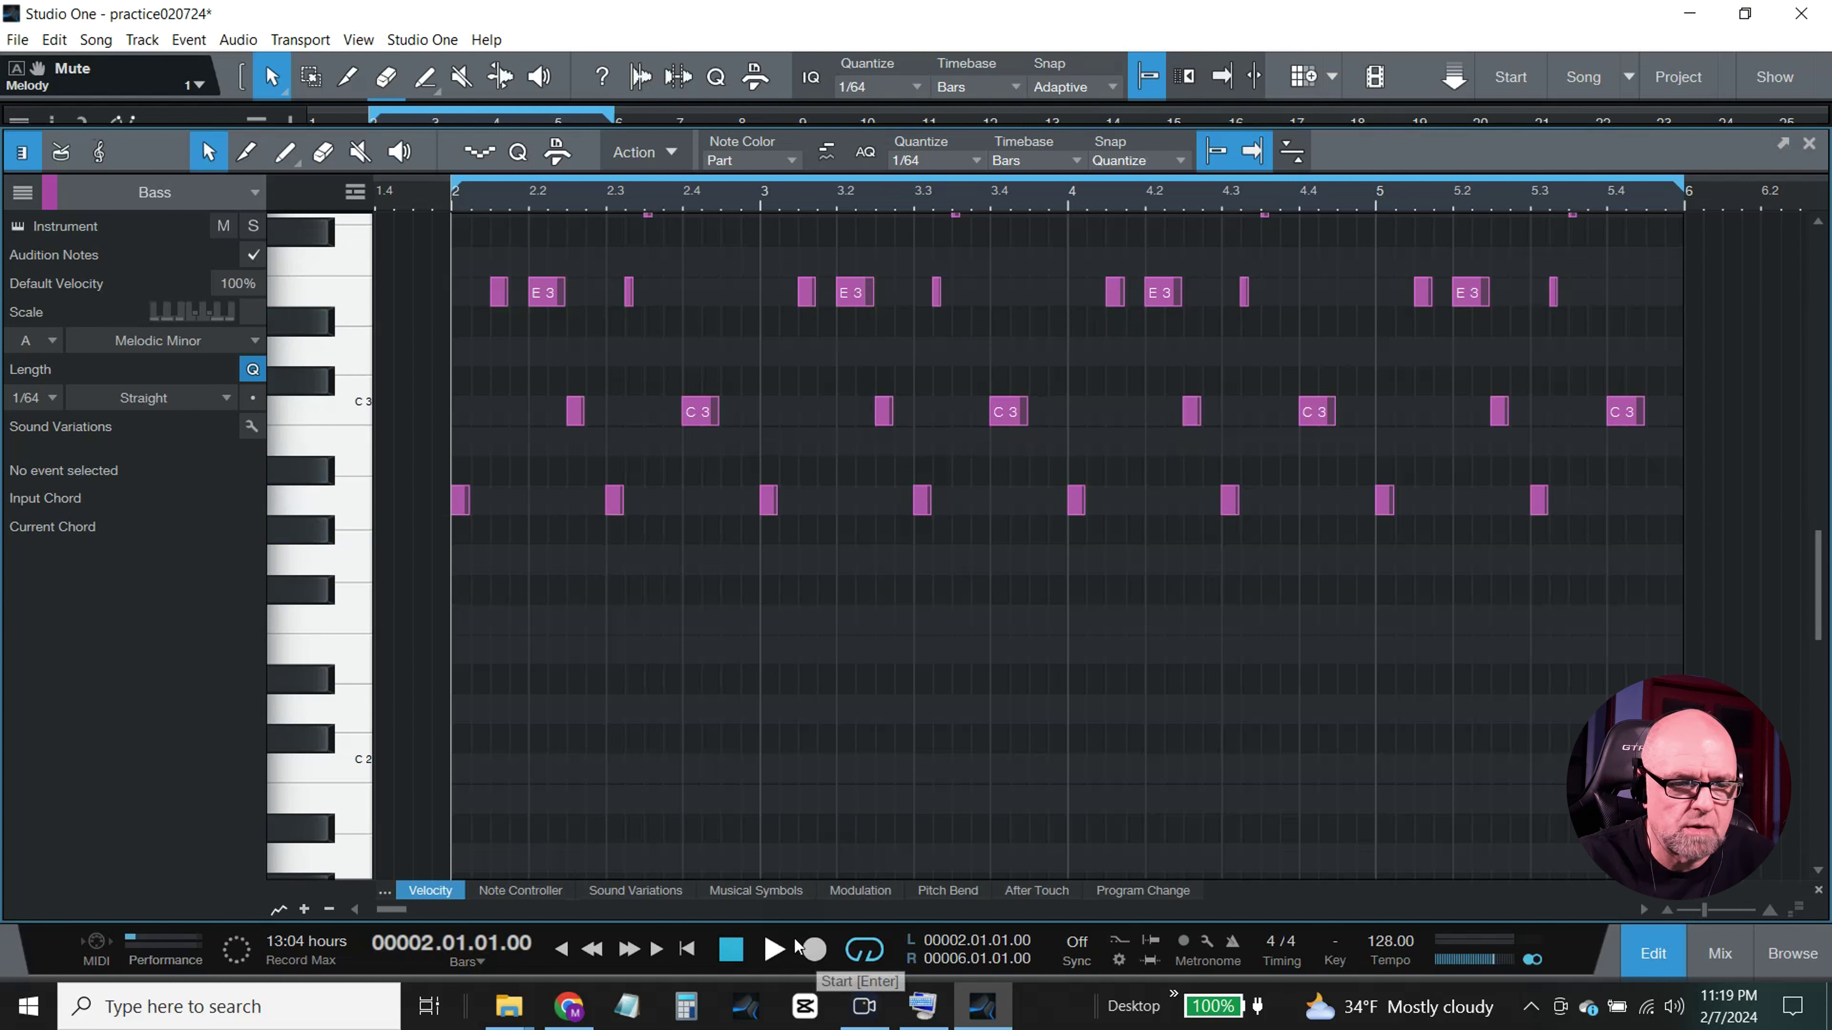
click(773, 951)
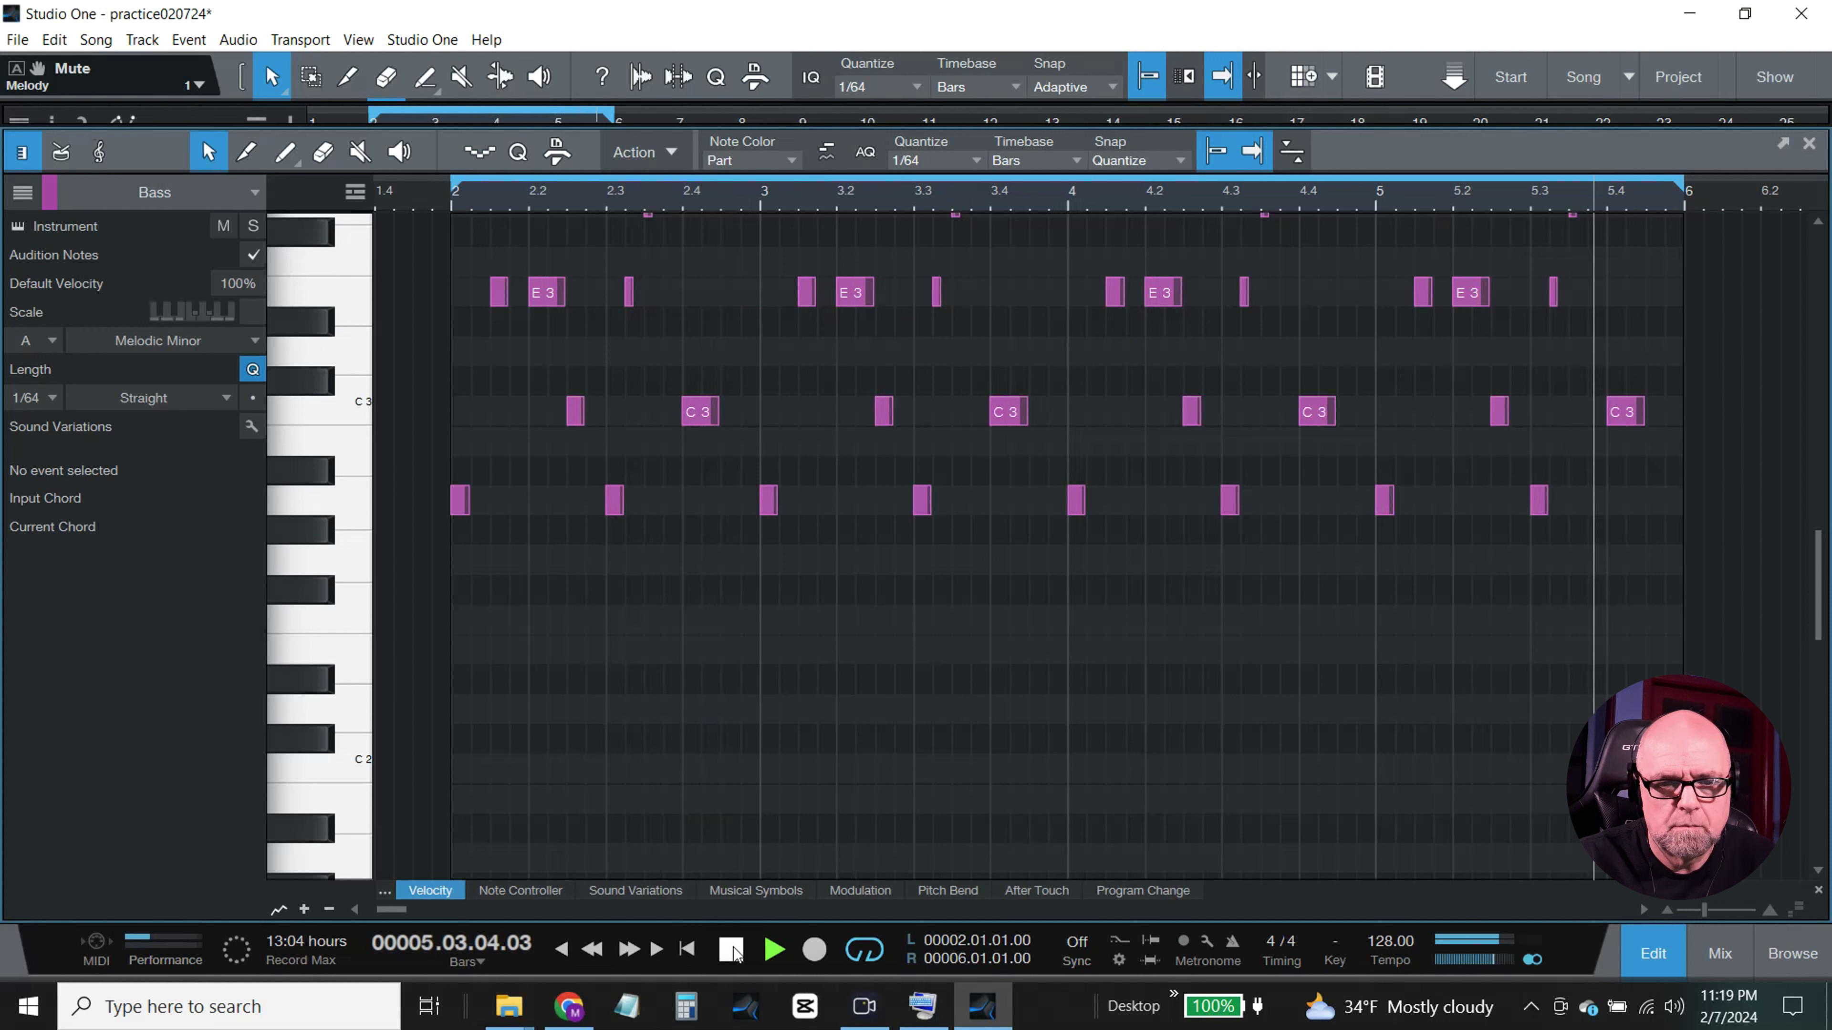
click(732, 950)
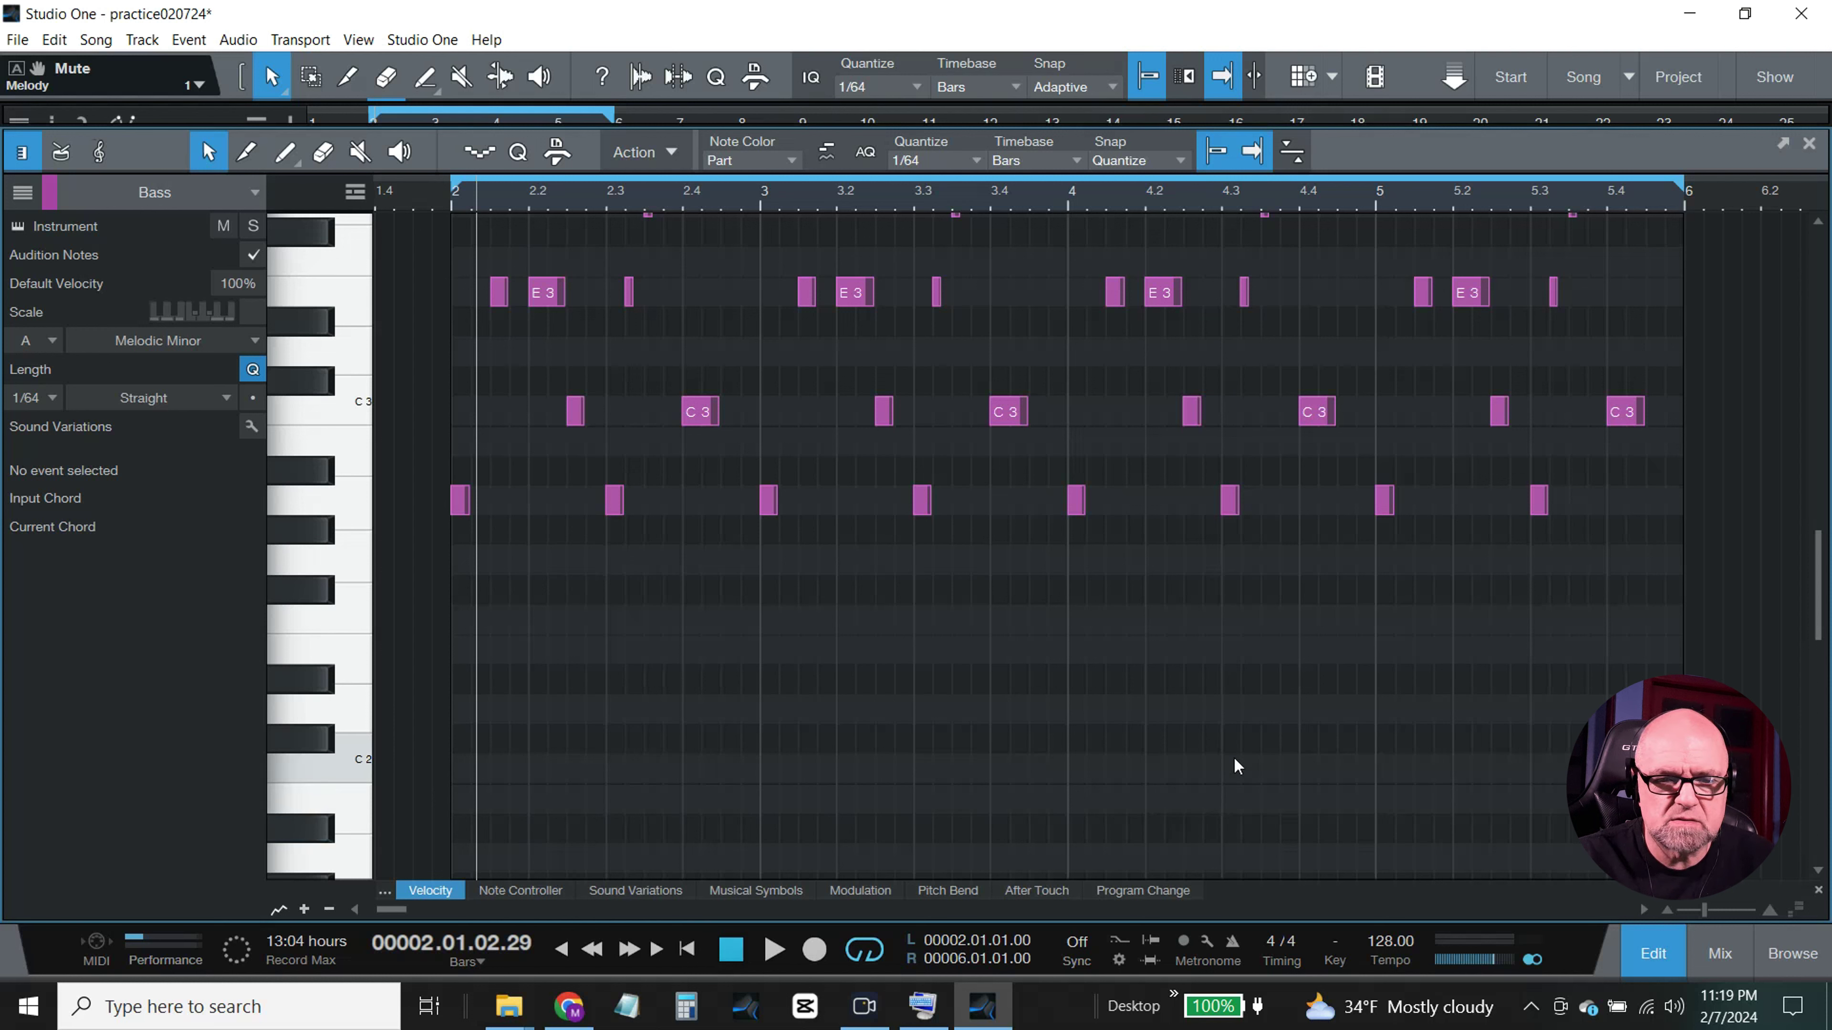
Step: Play the loop from bar 2 with the mixer open, unmute the Melody channel, and set its volume to -4.0 dB
click(454, 207)
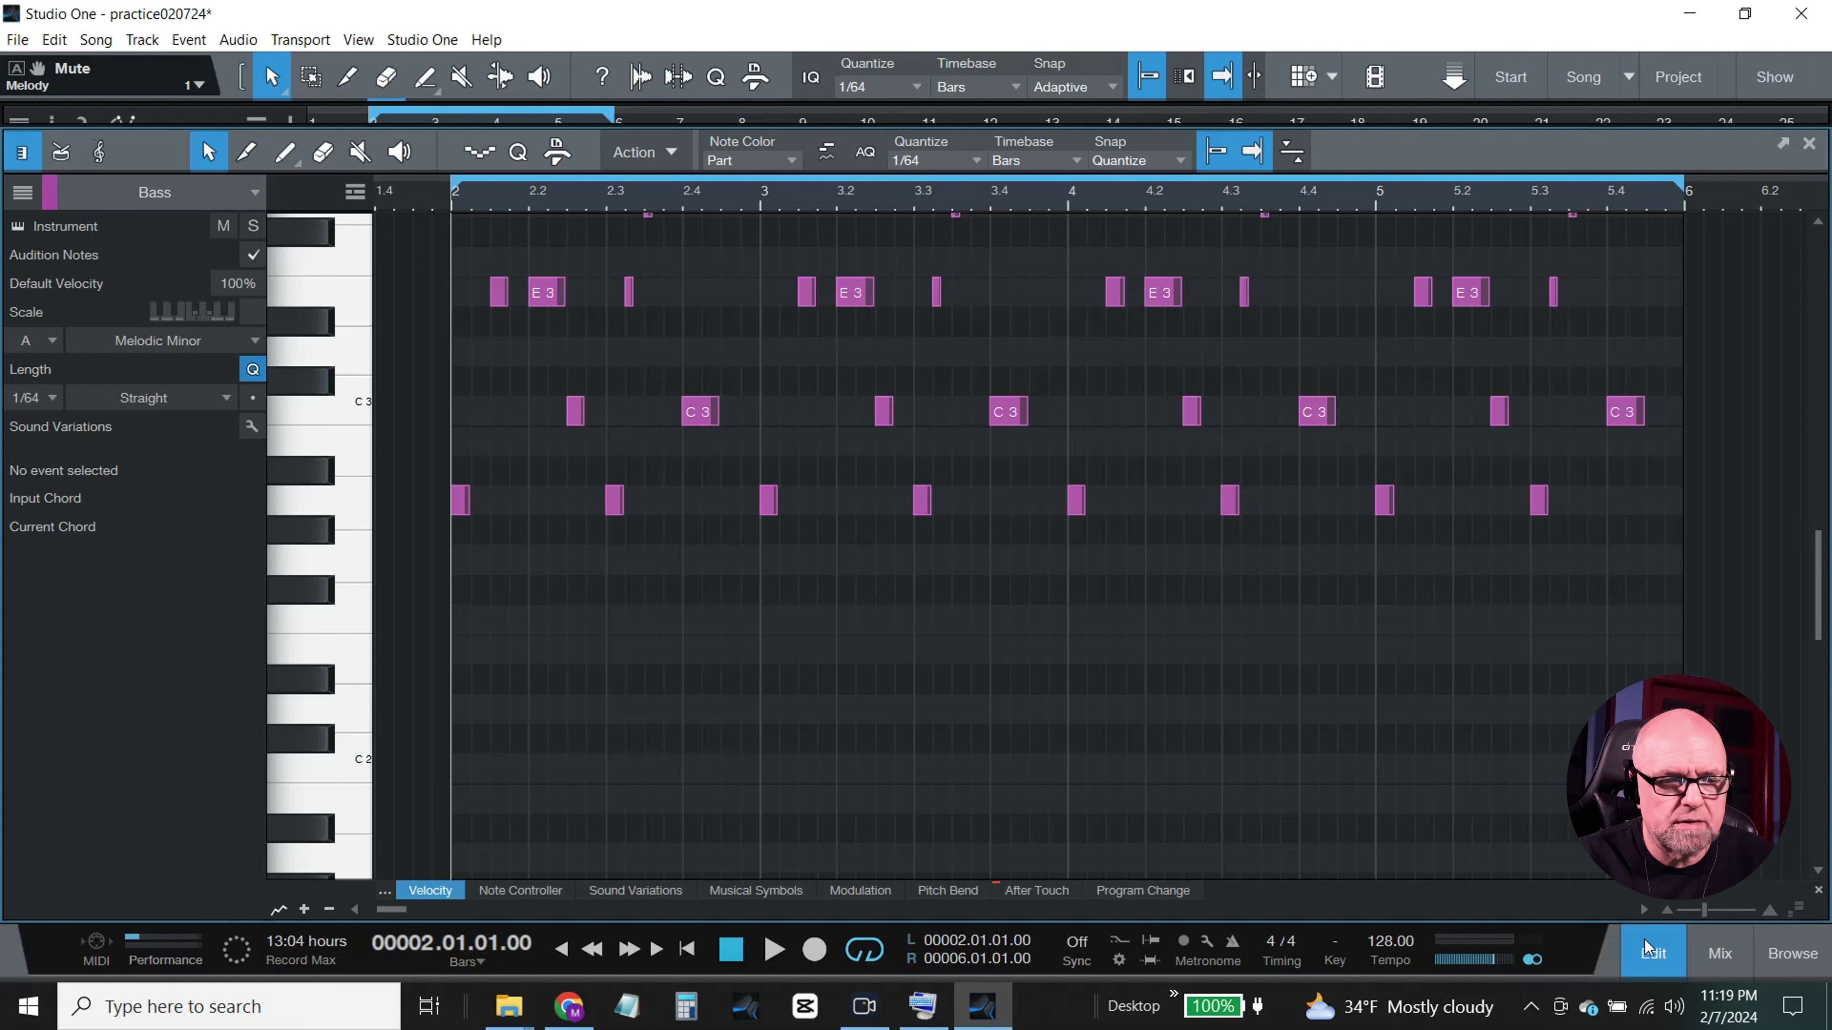
click(1651, 954)
click(1717, 954)
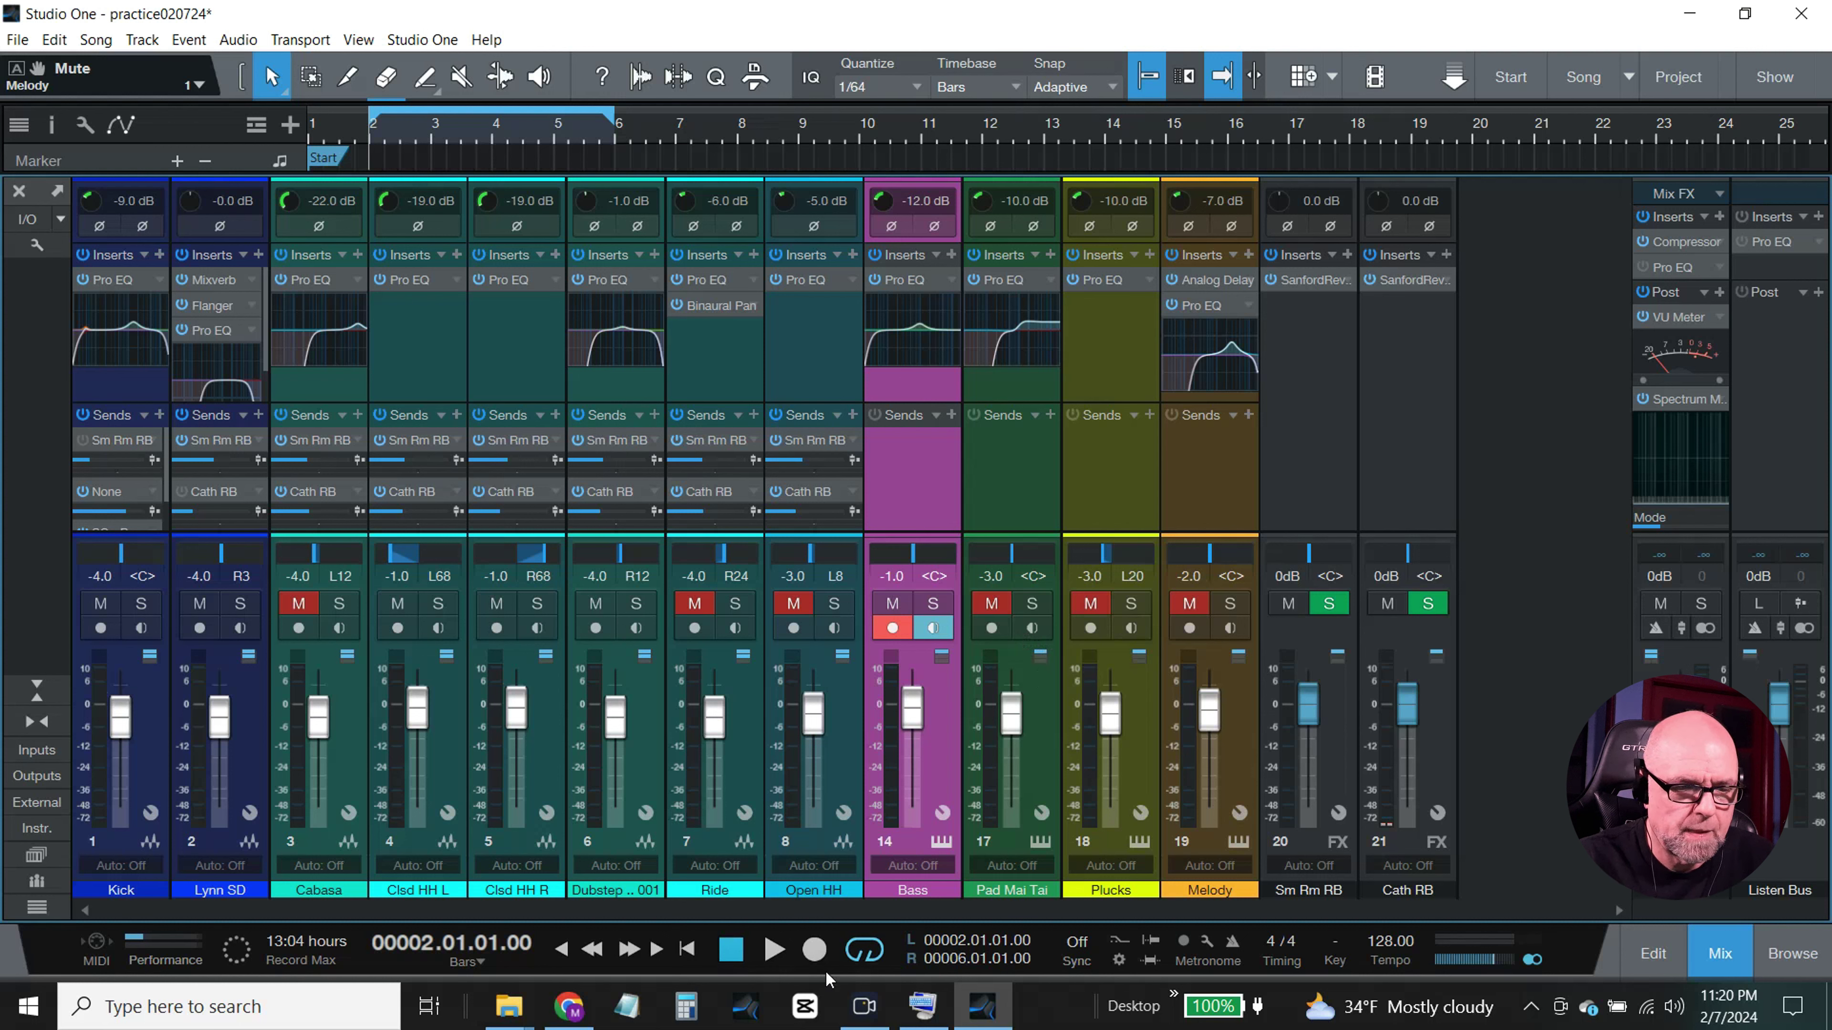
click(775, 950)
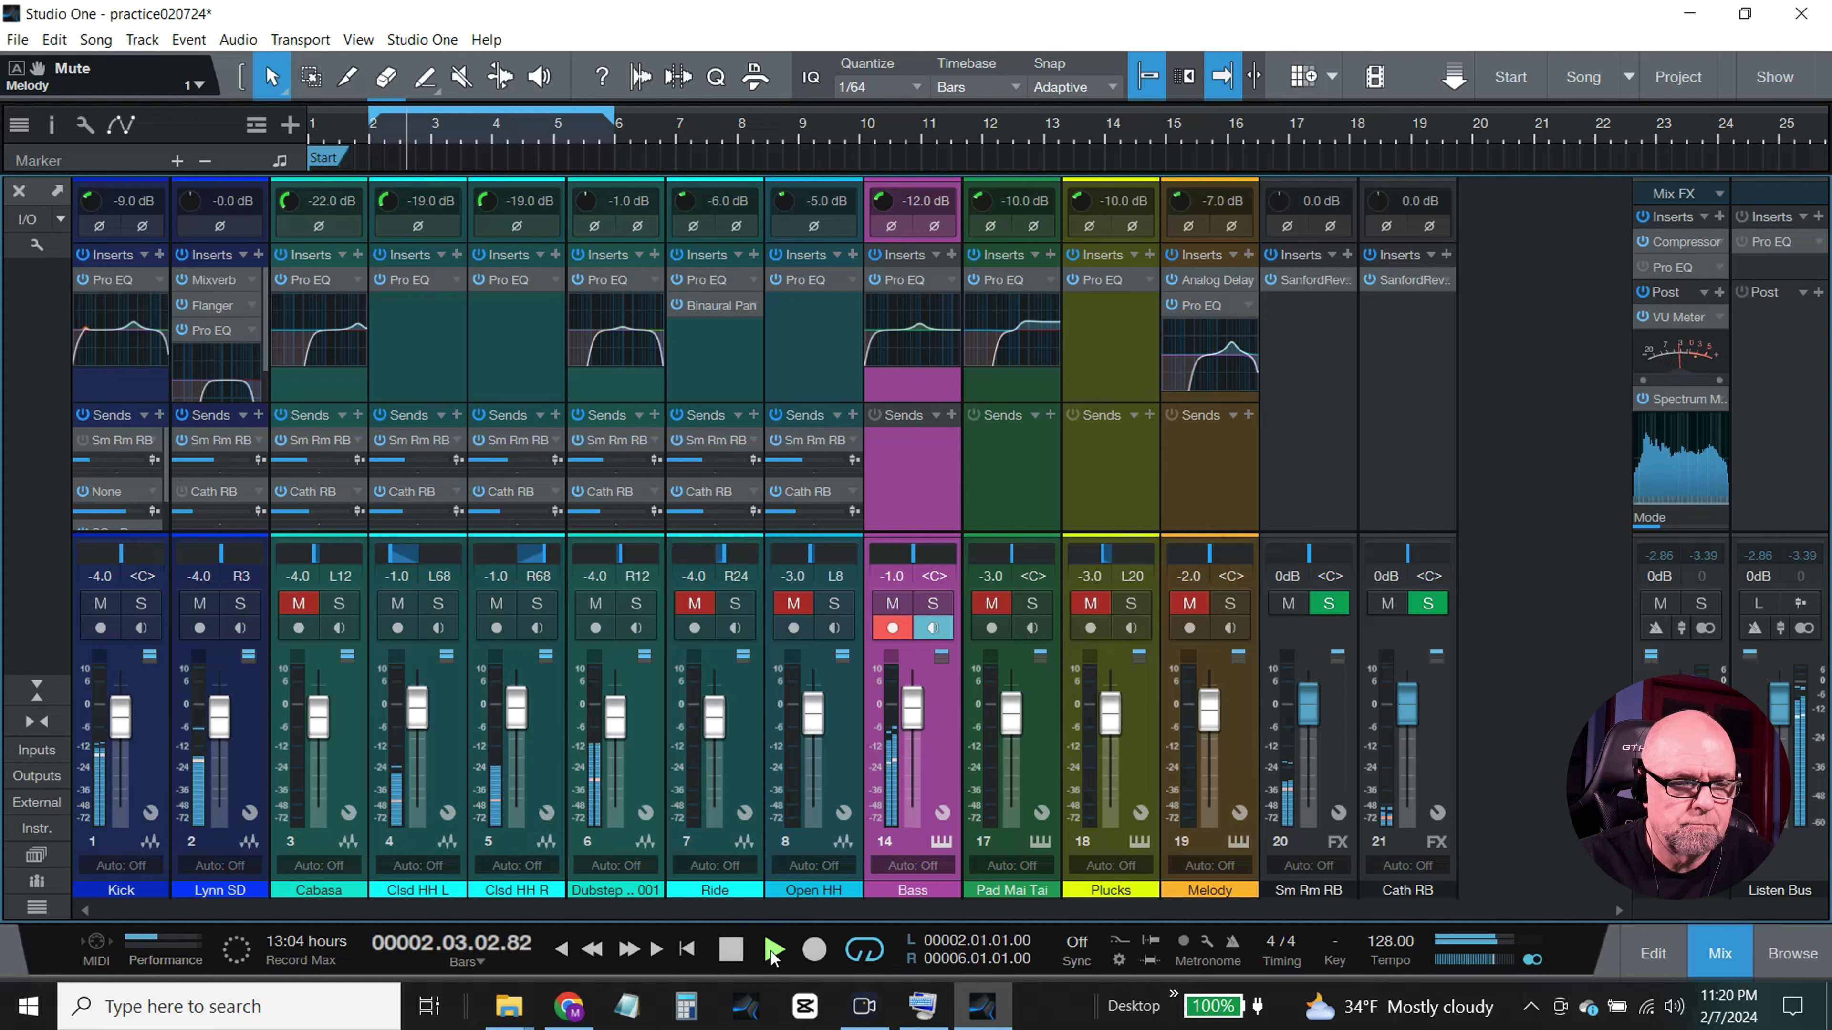
click(1187, 605)
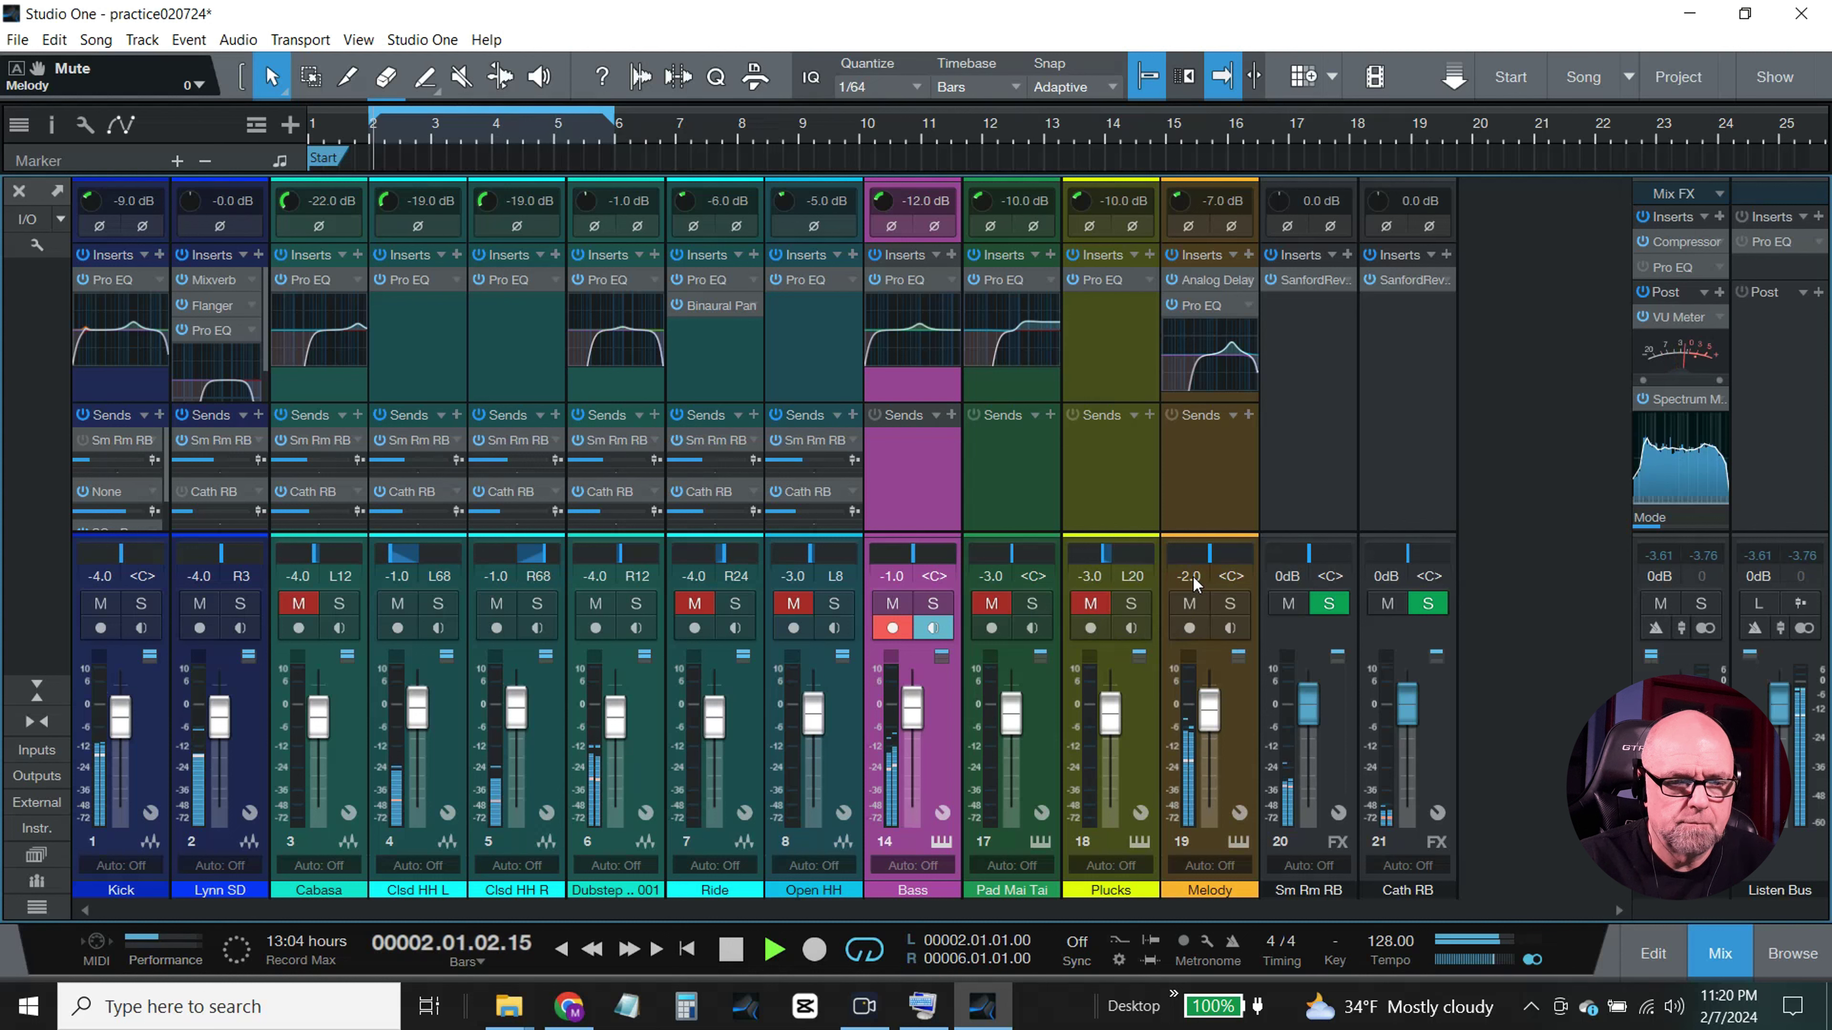
key(Return)
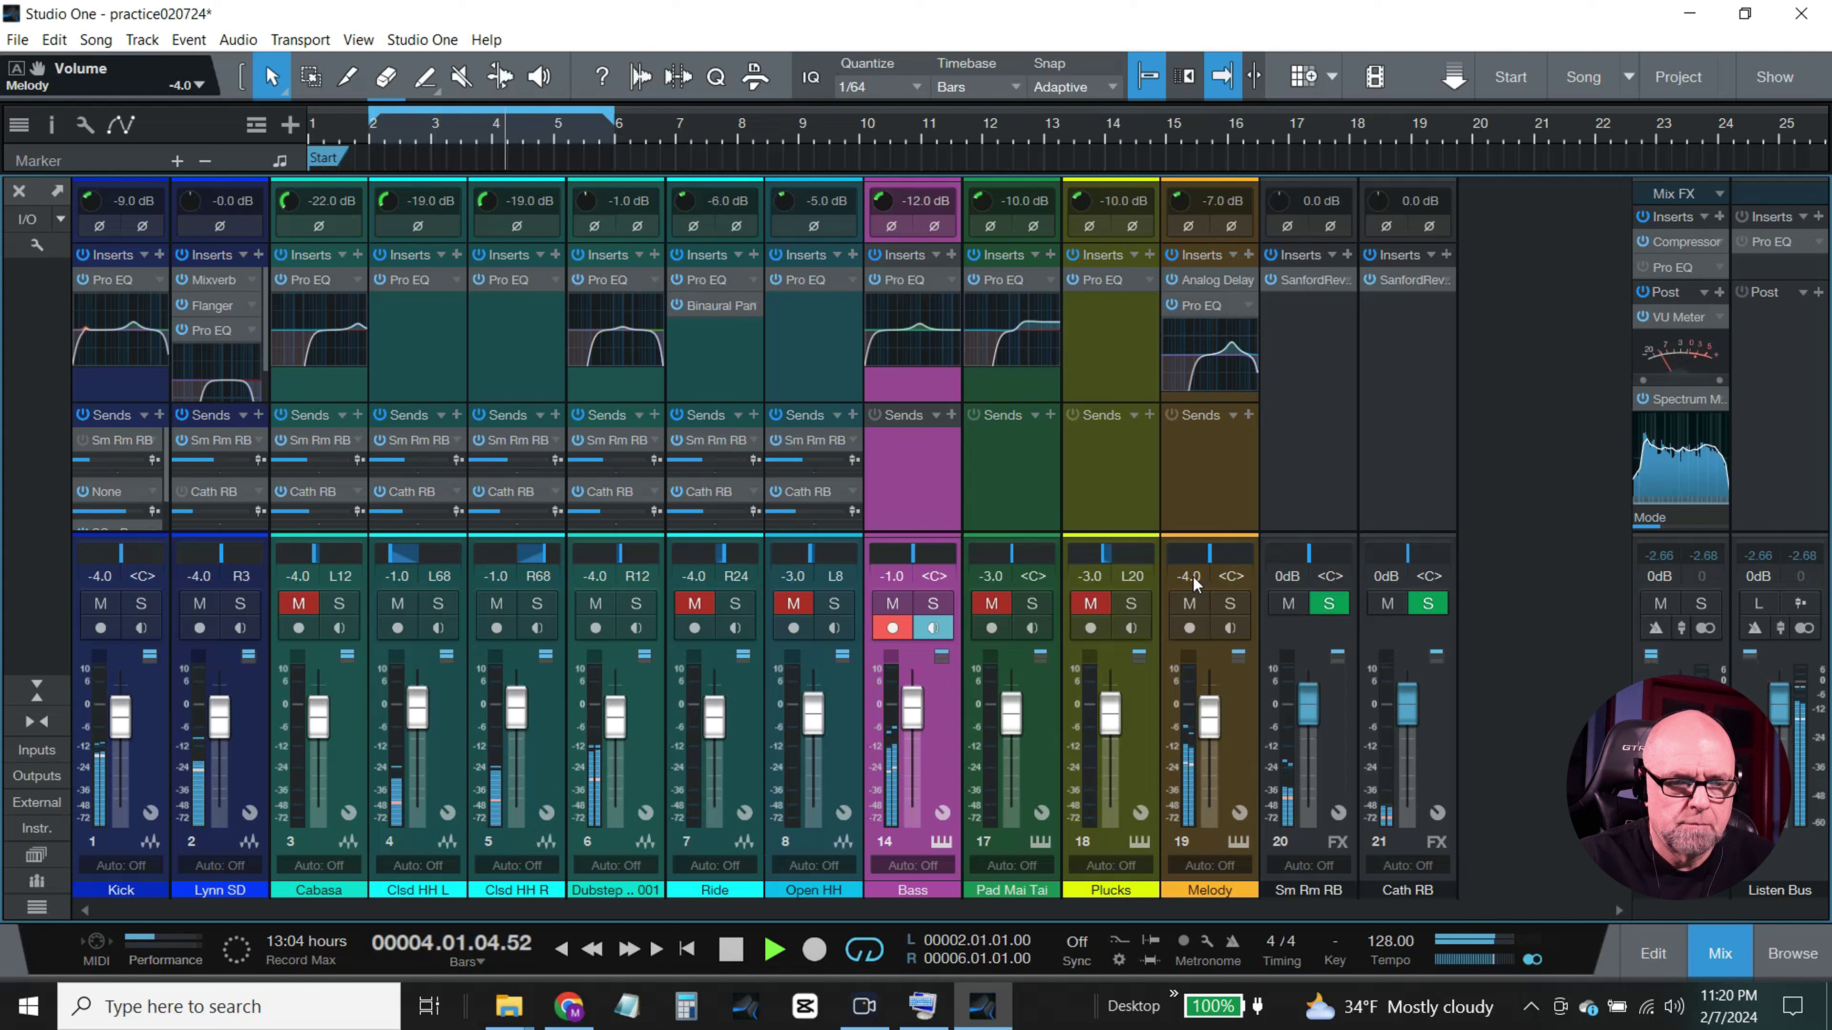
Step: Unmute the Plucks and Pad Mai Tai channels while the loop plays, and stop playback after listening
click(1090, 605)
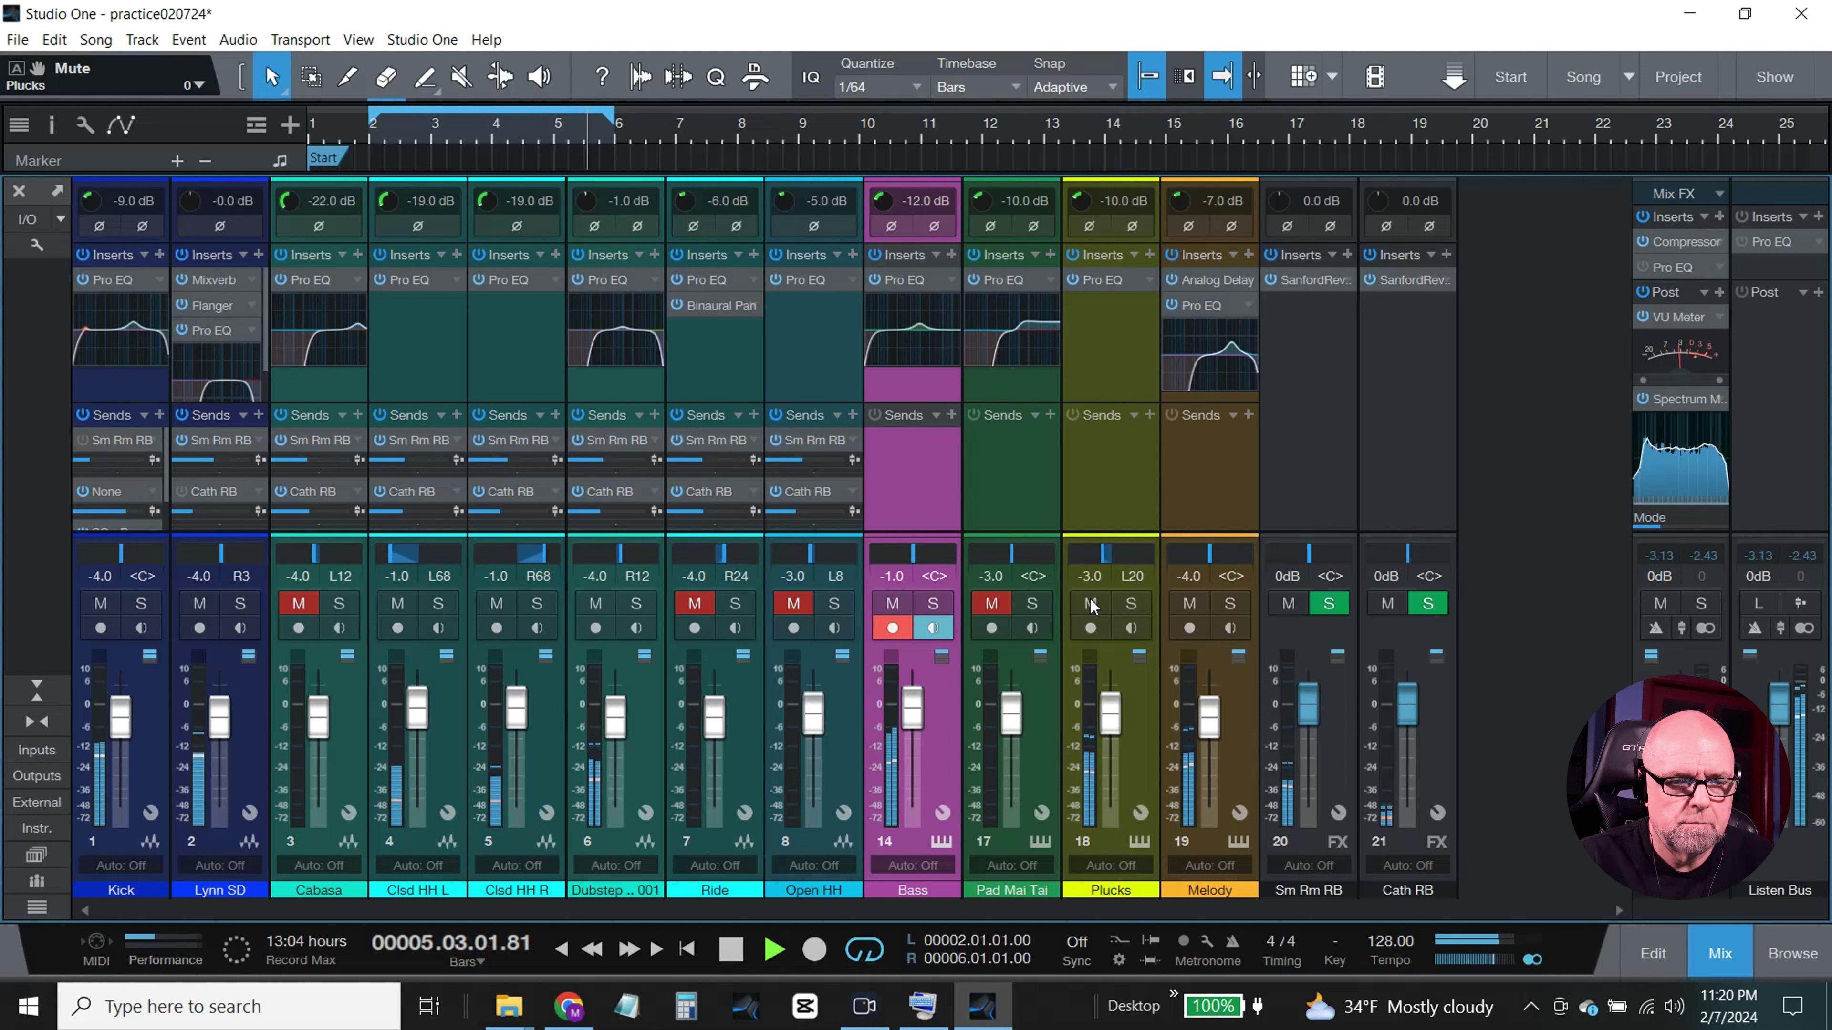
click(993, 604)
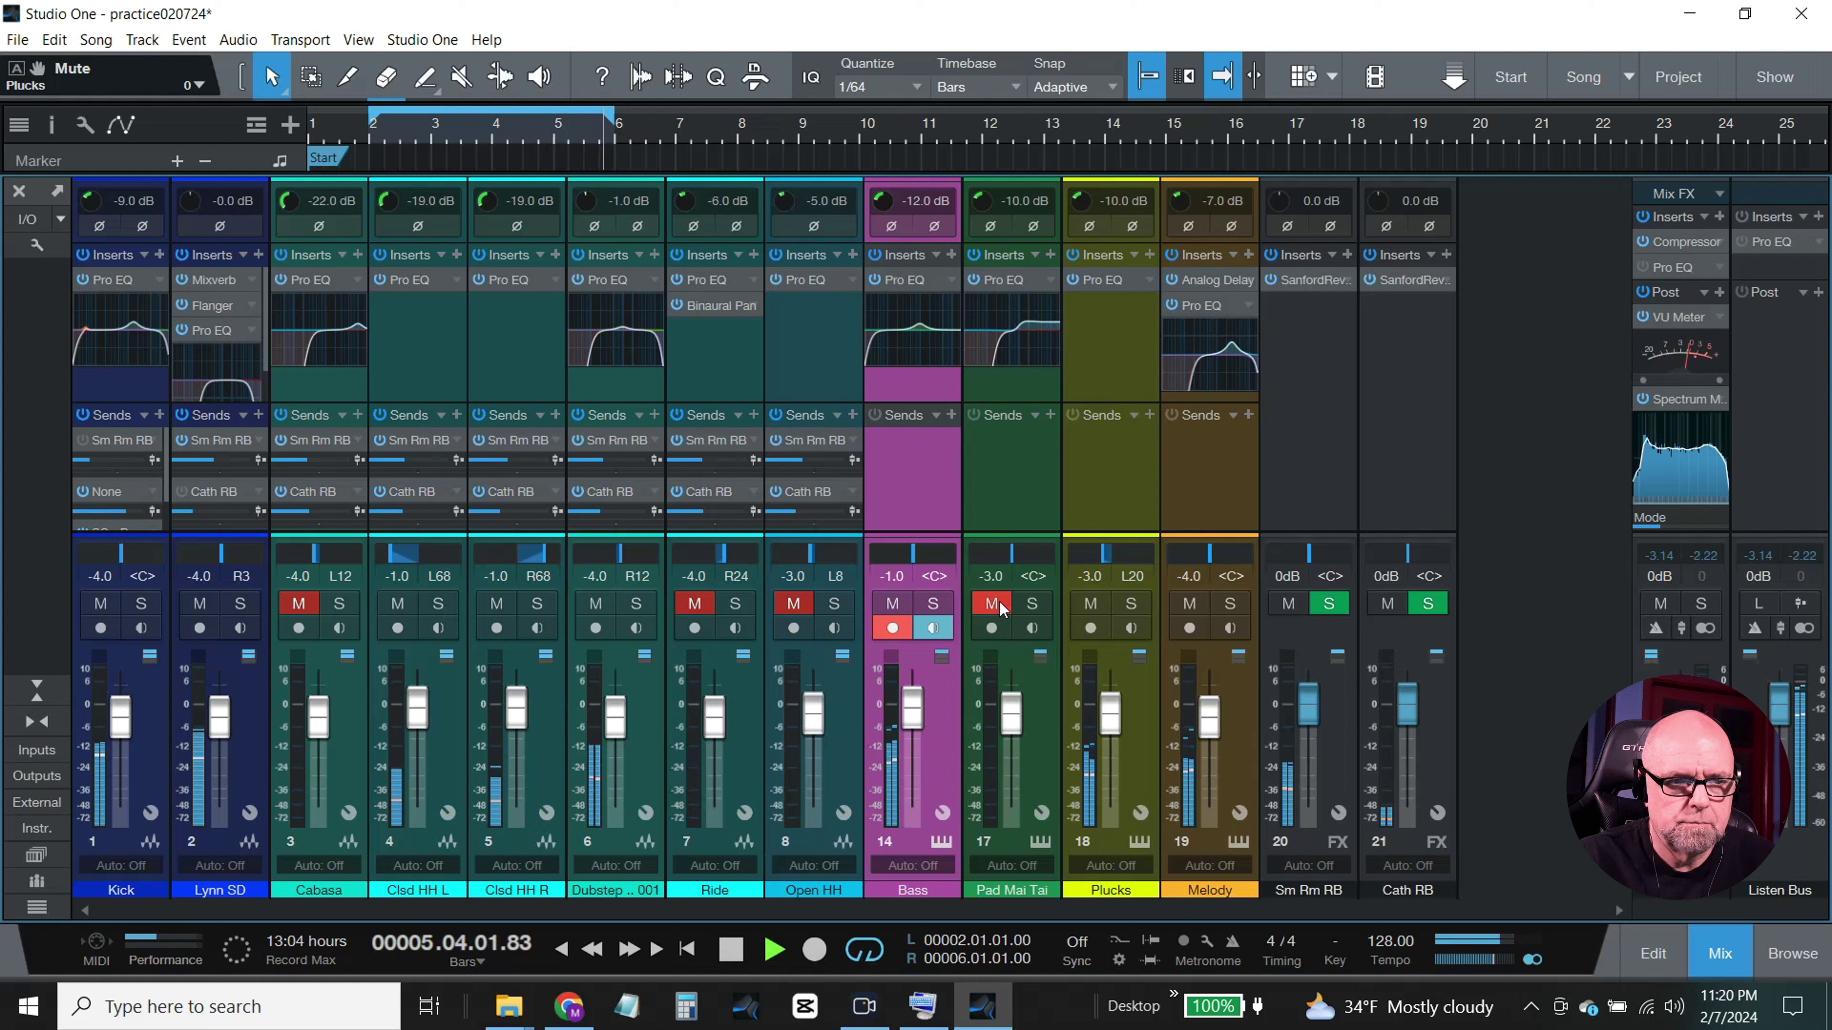
click(993, 605)
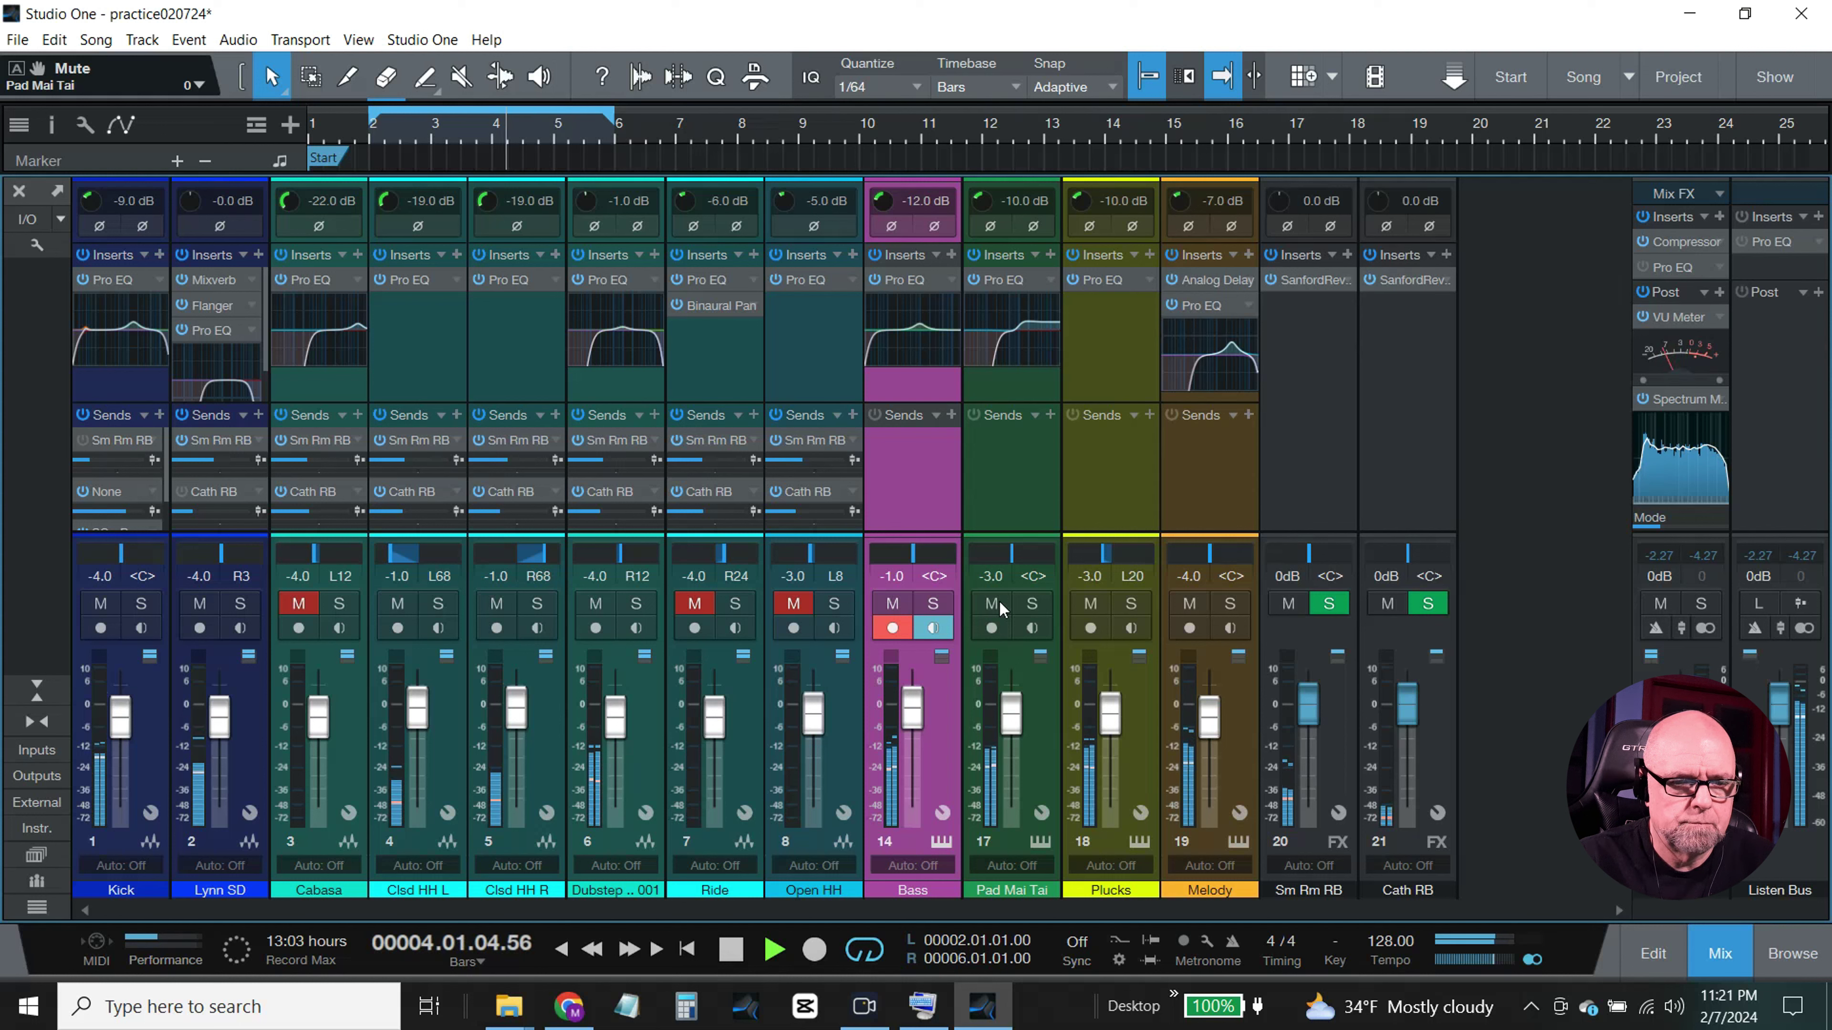
click(730, 950)
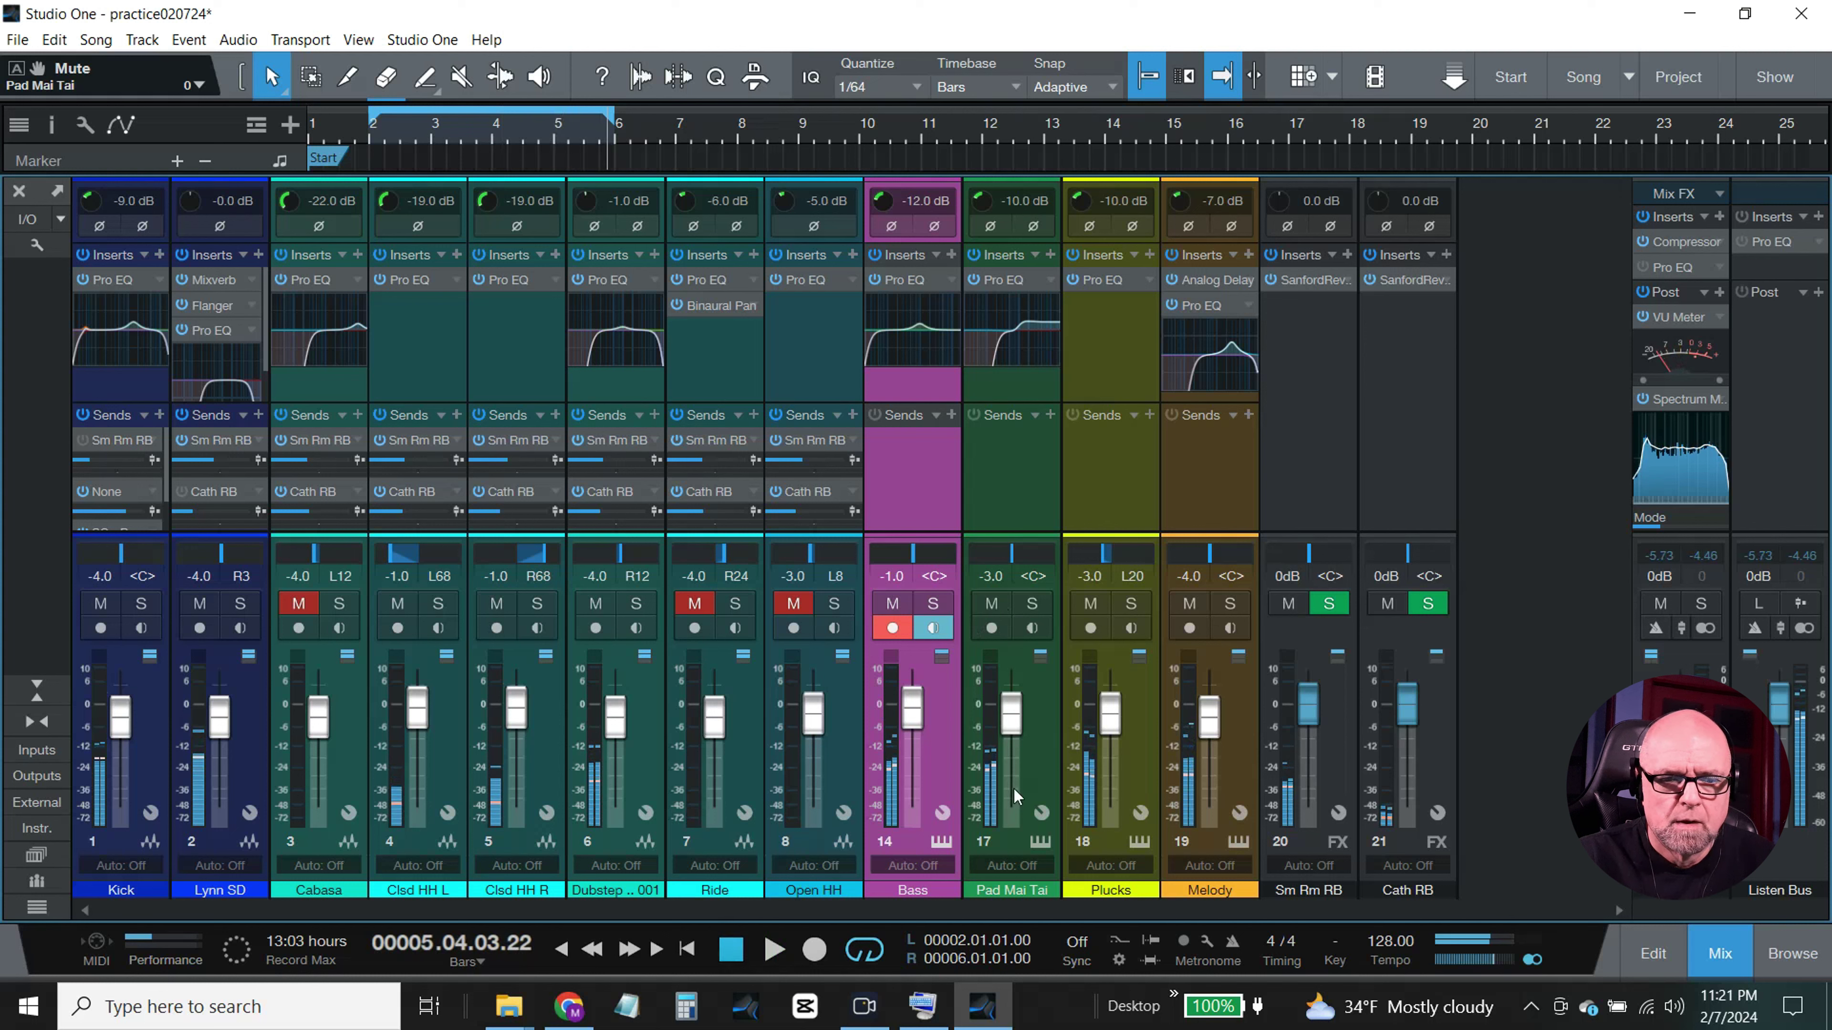
Step: Mute the Melody and Plucks channels and return to the arrangement
click(1190, 604)
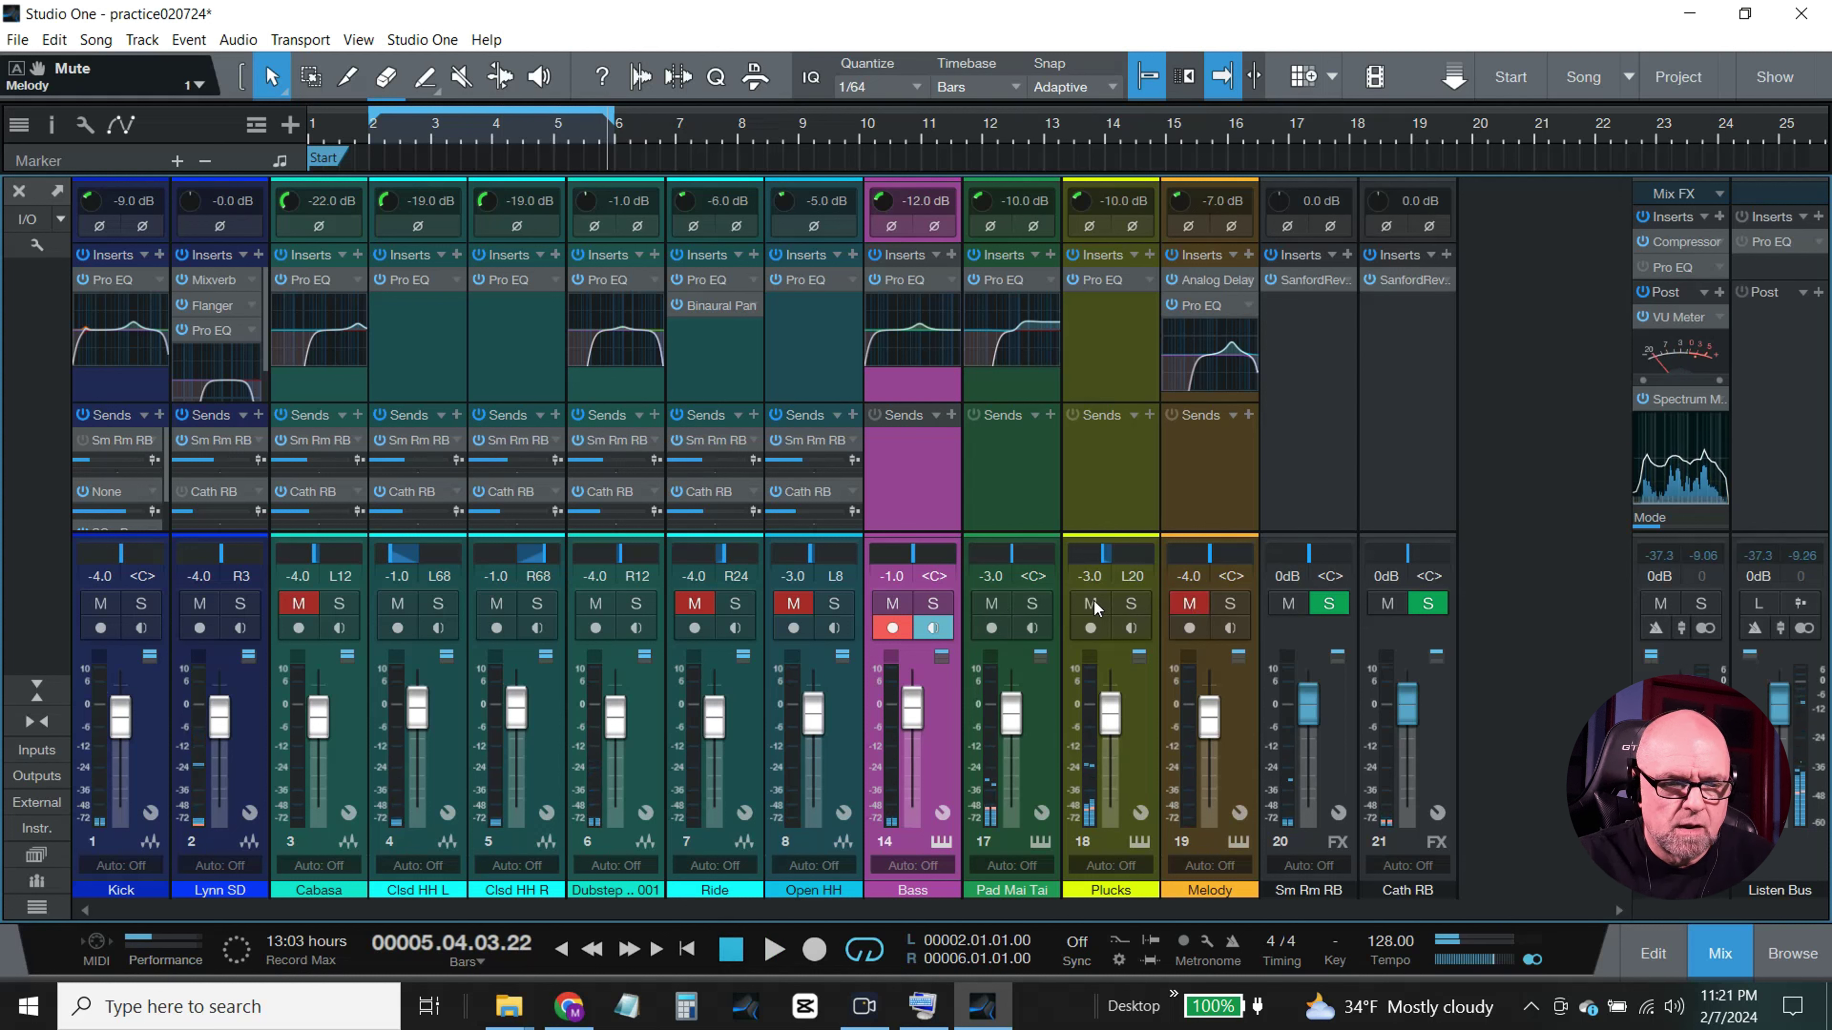
click(1092, 603)
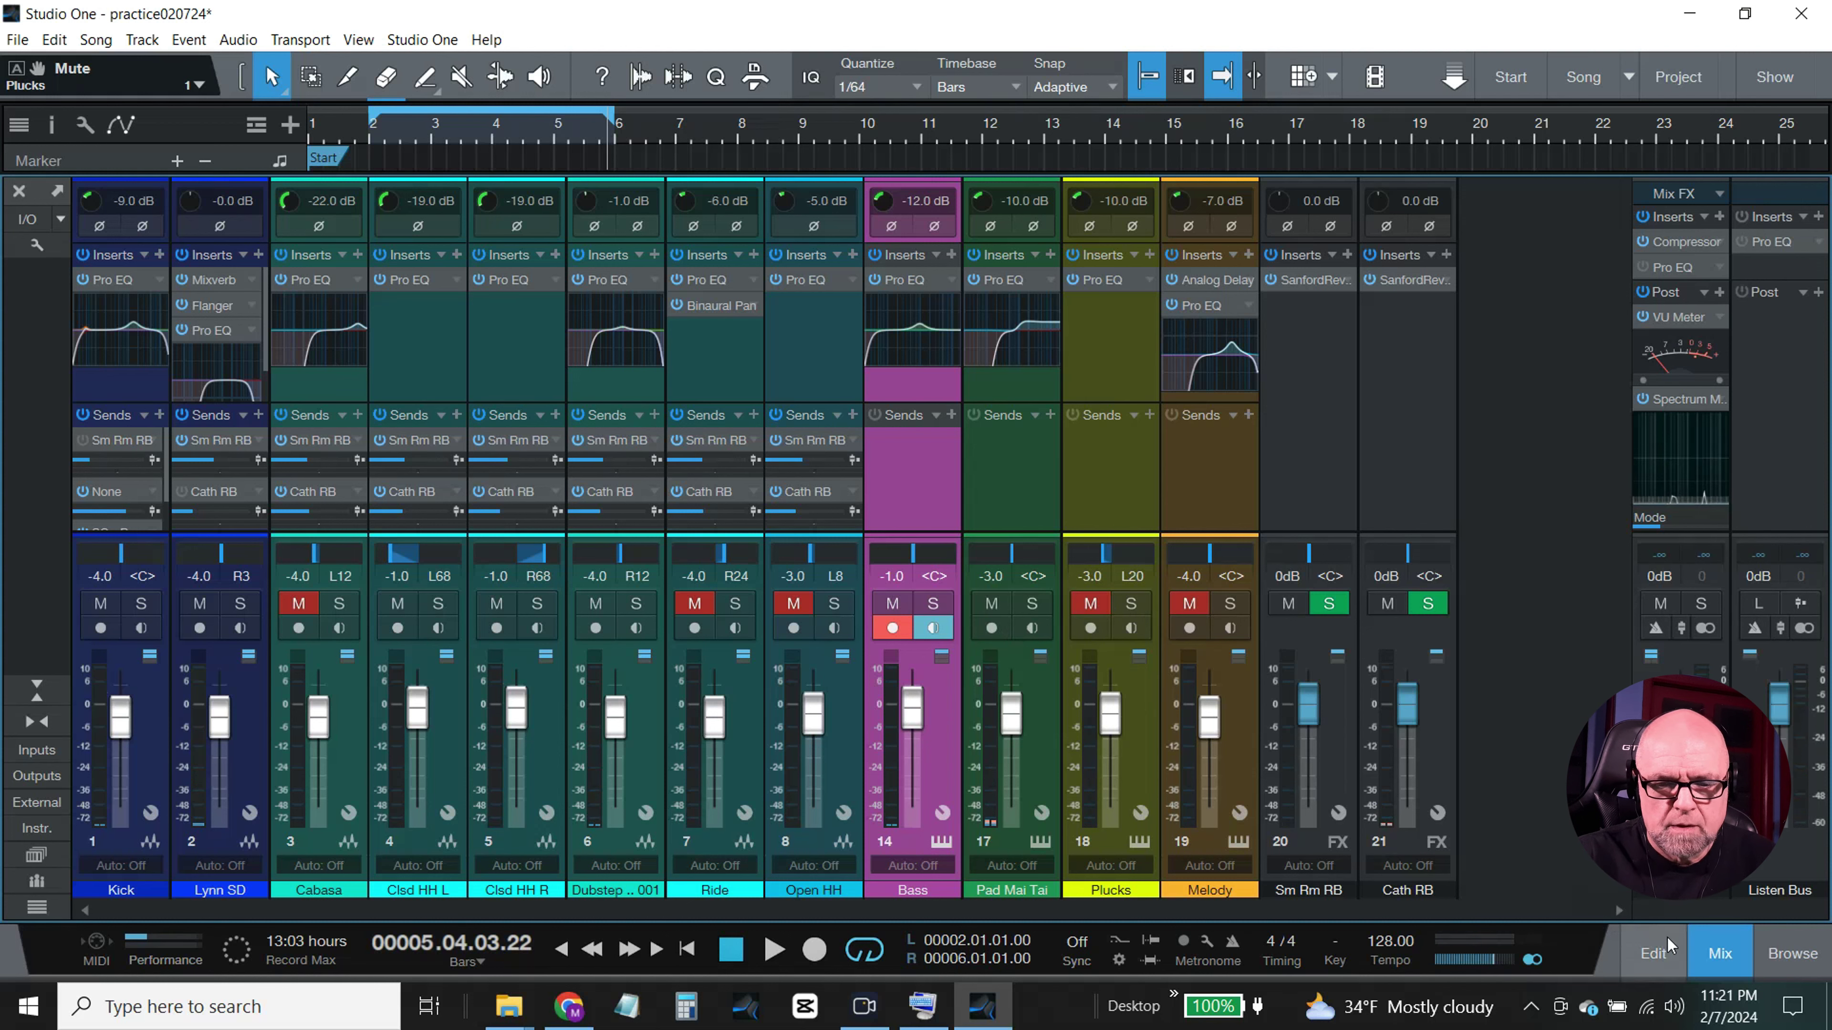
click(1714, 966)
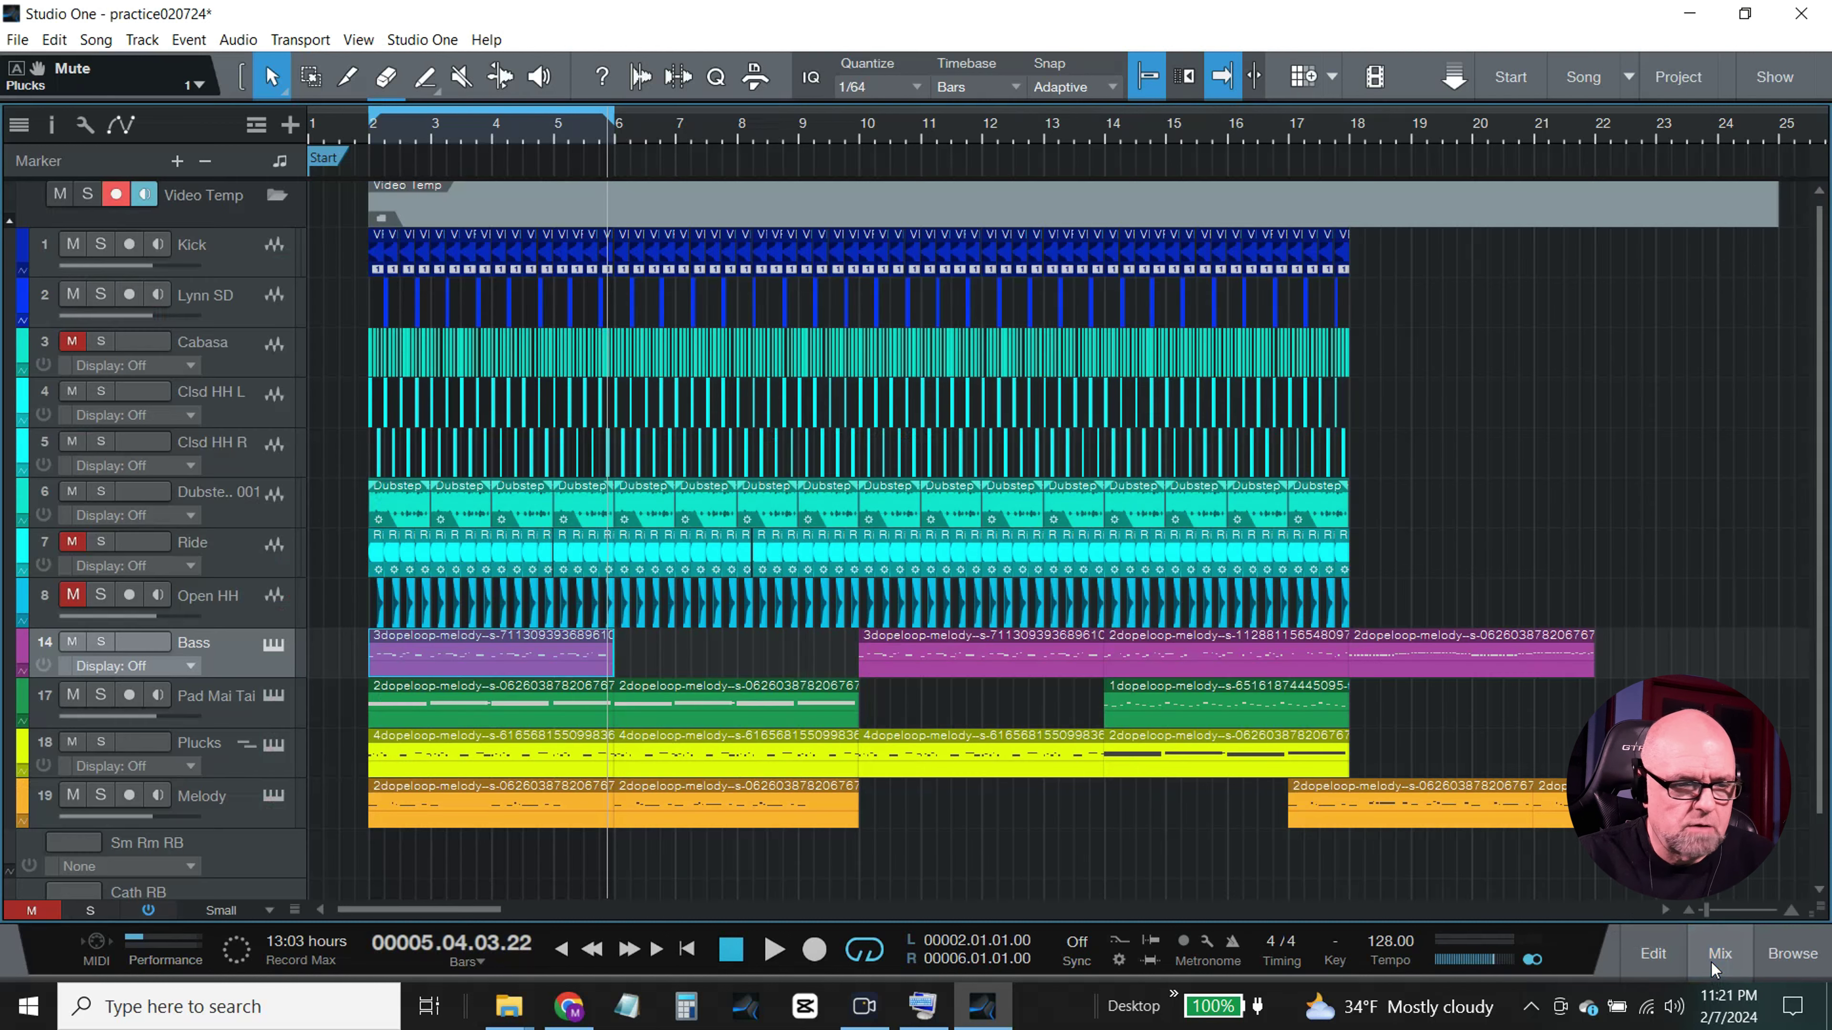
Step: Examine the chord notes of the Pad Mai Tai event at bar 2 and return to the arrangement
double_click(493, 700)
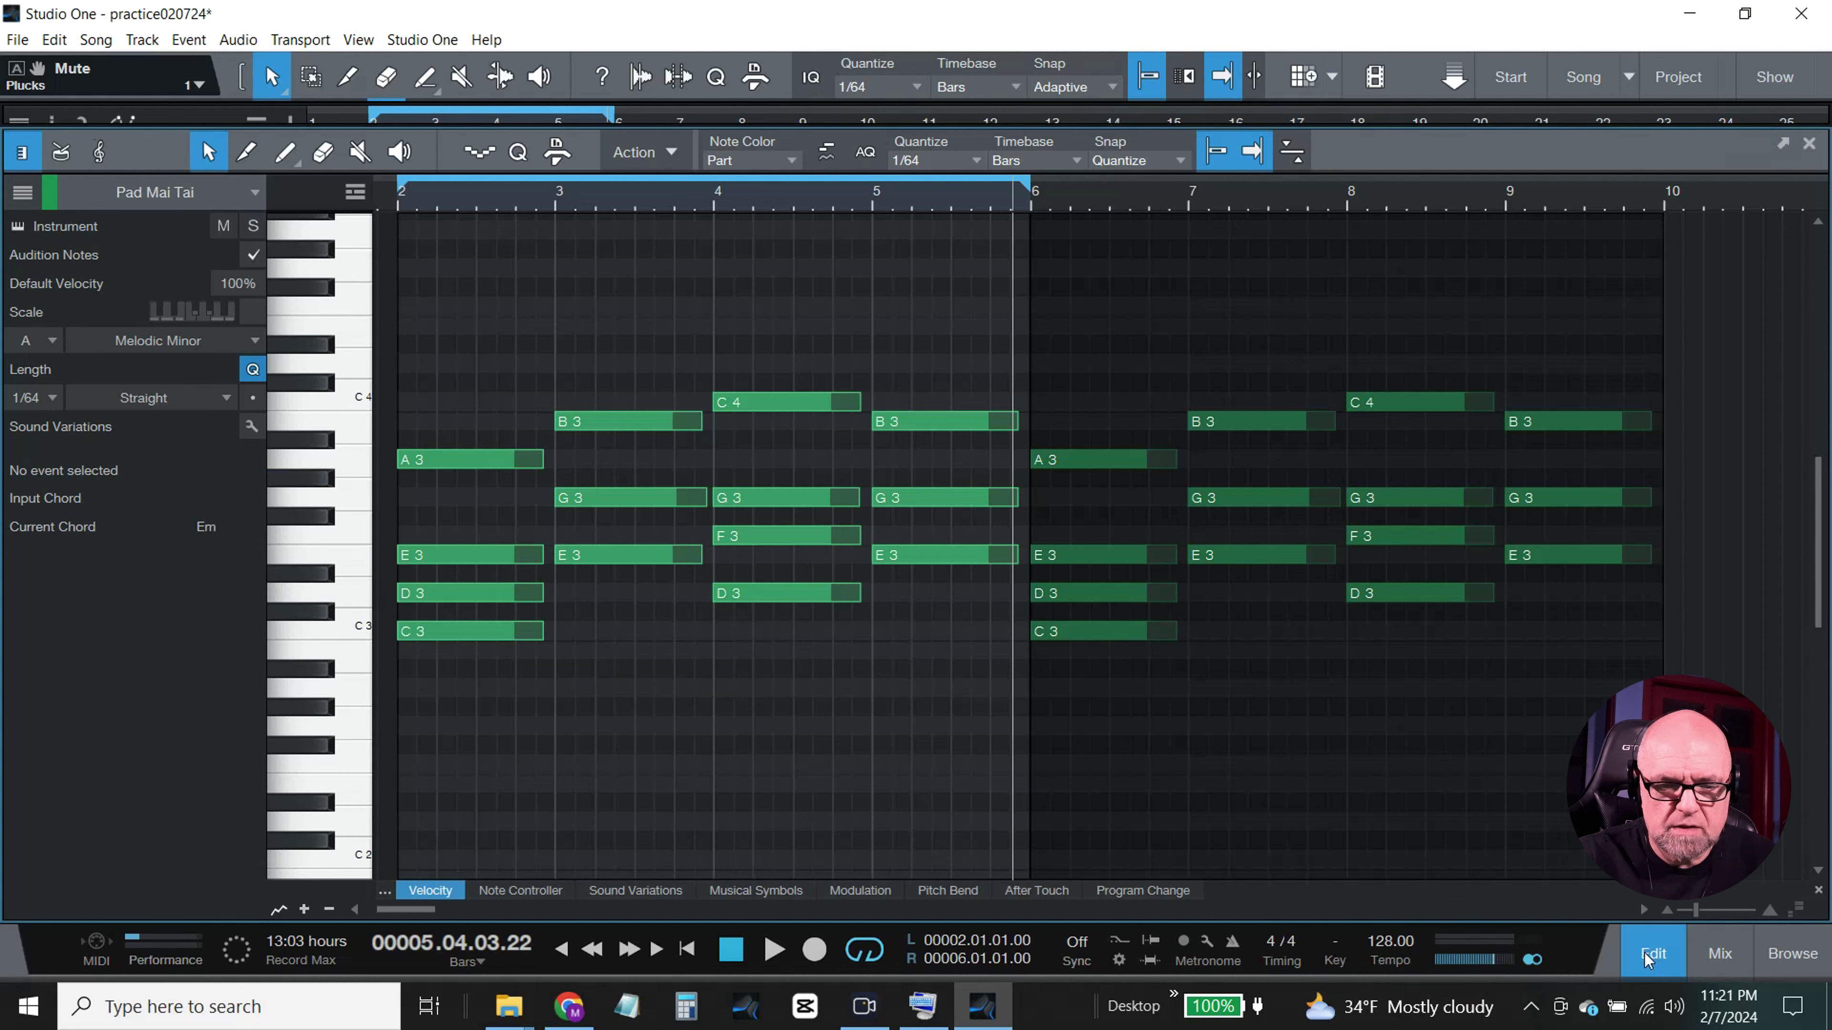
click(1720, 951)
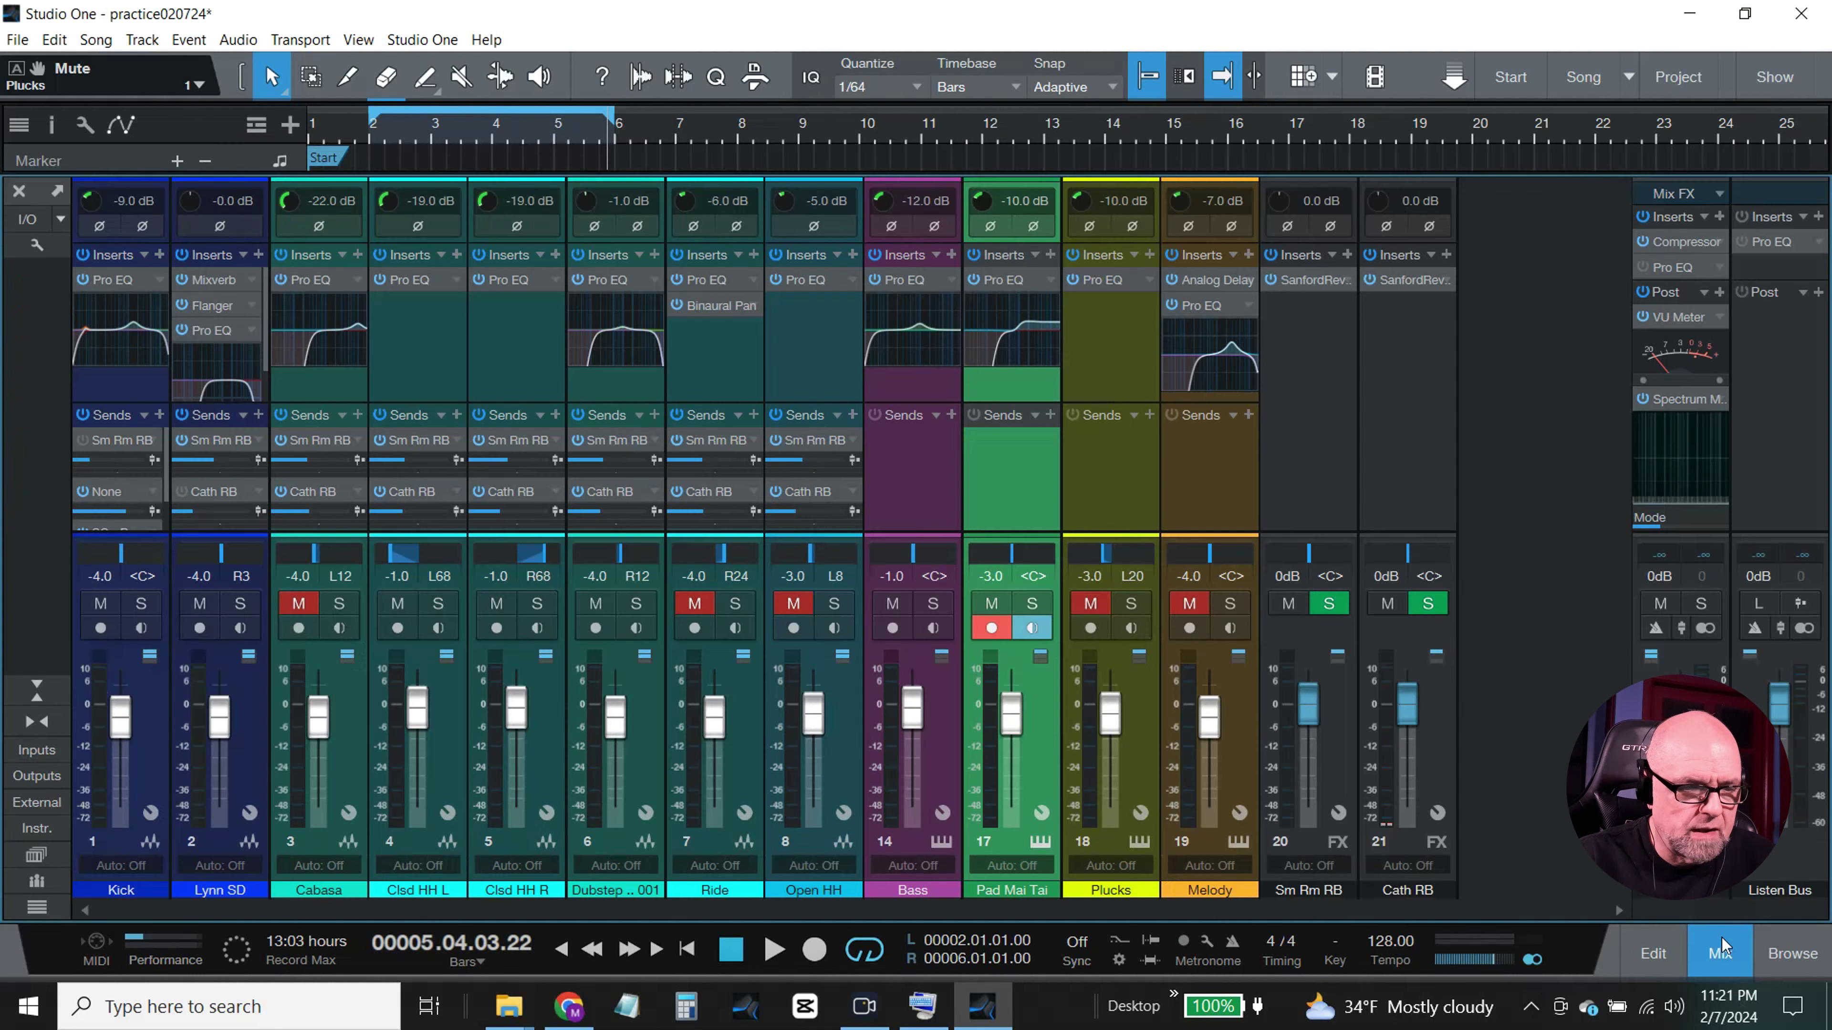
click(1721, 951)
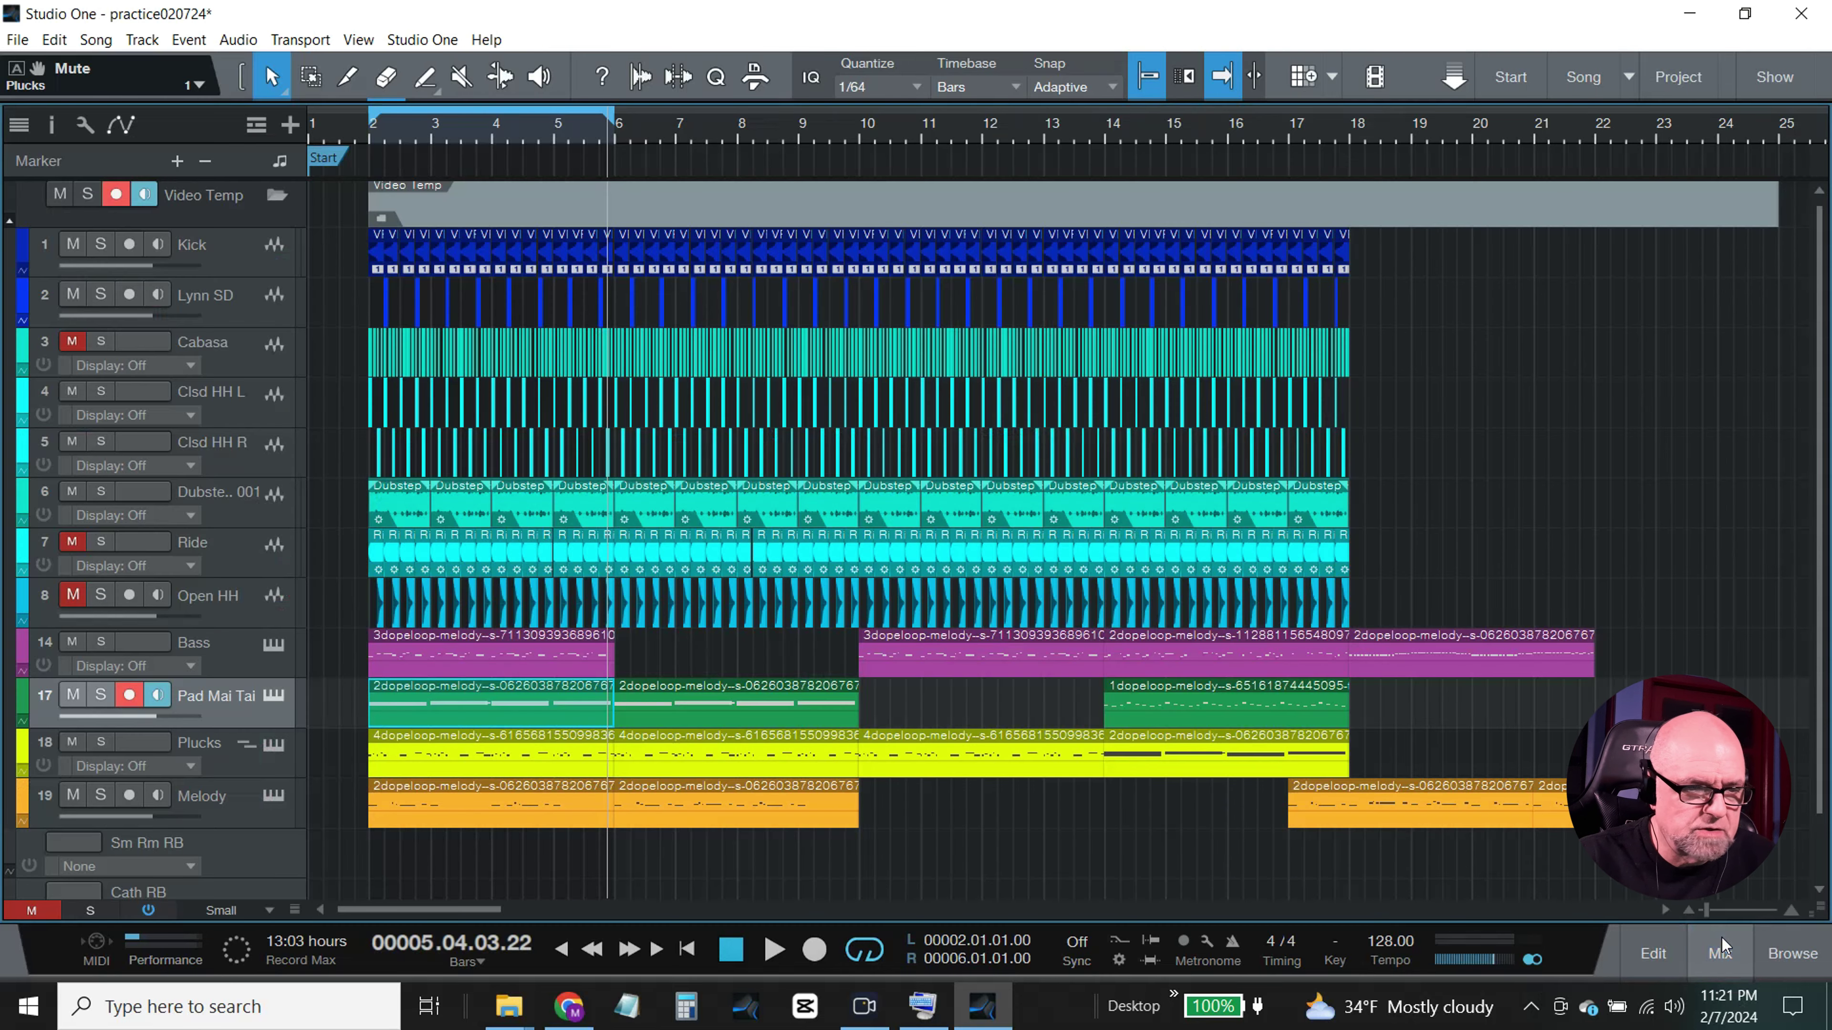
Step: Inspect the chord formed by the first bar of notes in the bar 2 Bass event and return to the arrangement
double_click(485, 663)
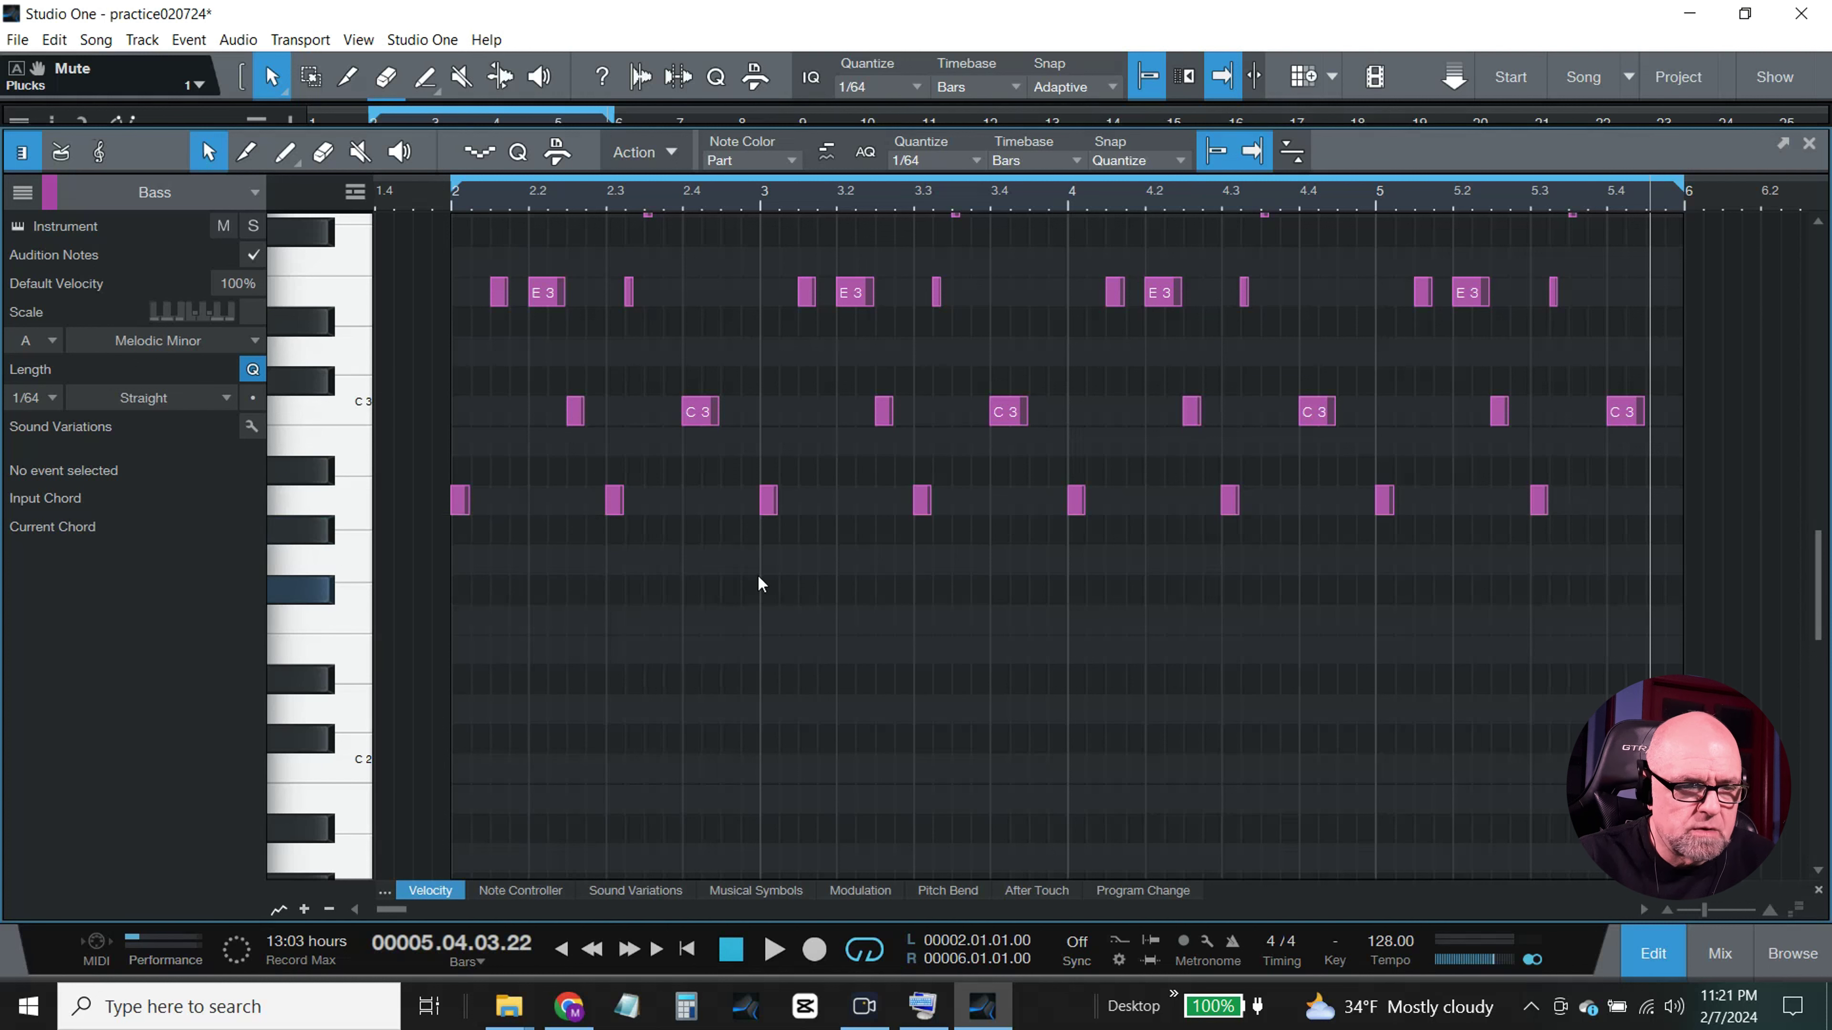
drag(760, 575, 442, 273)
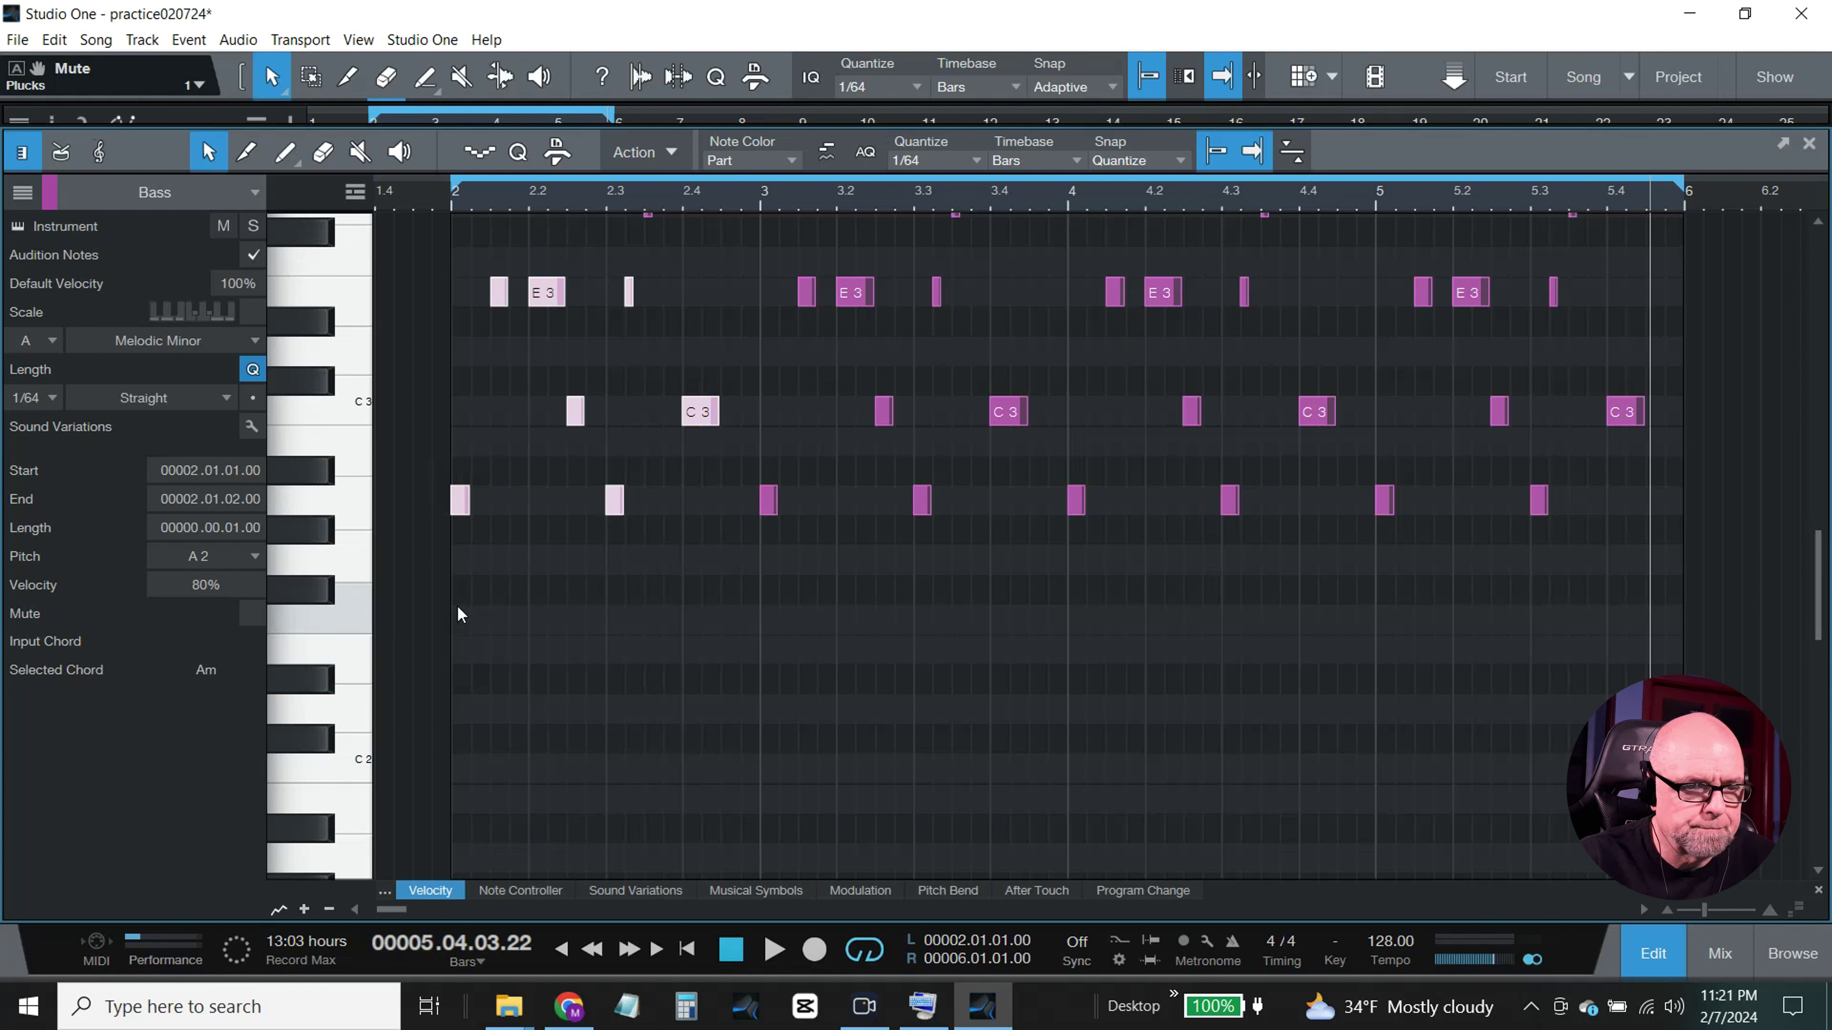
click(559, 597)
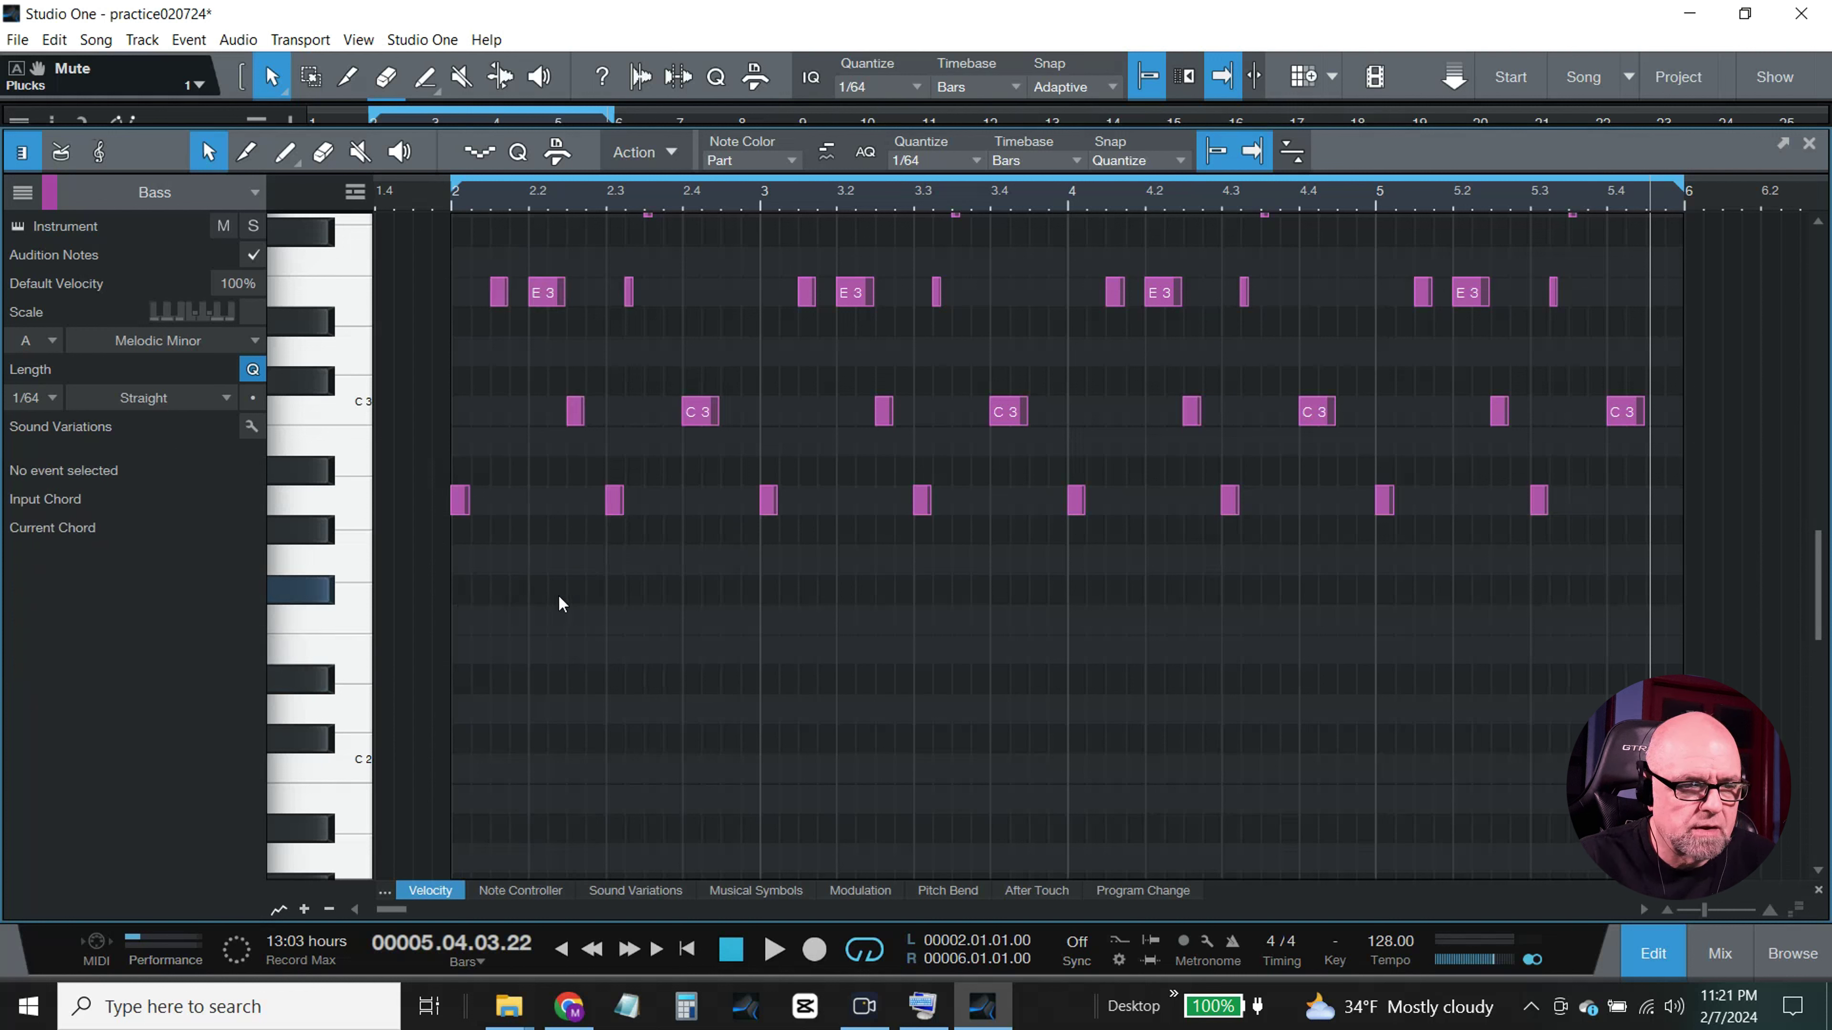
click(1654, 956)
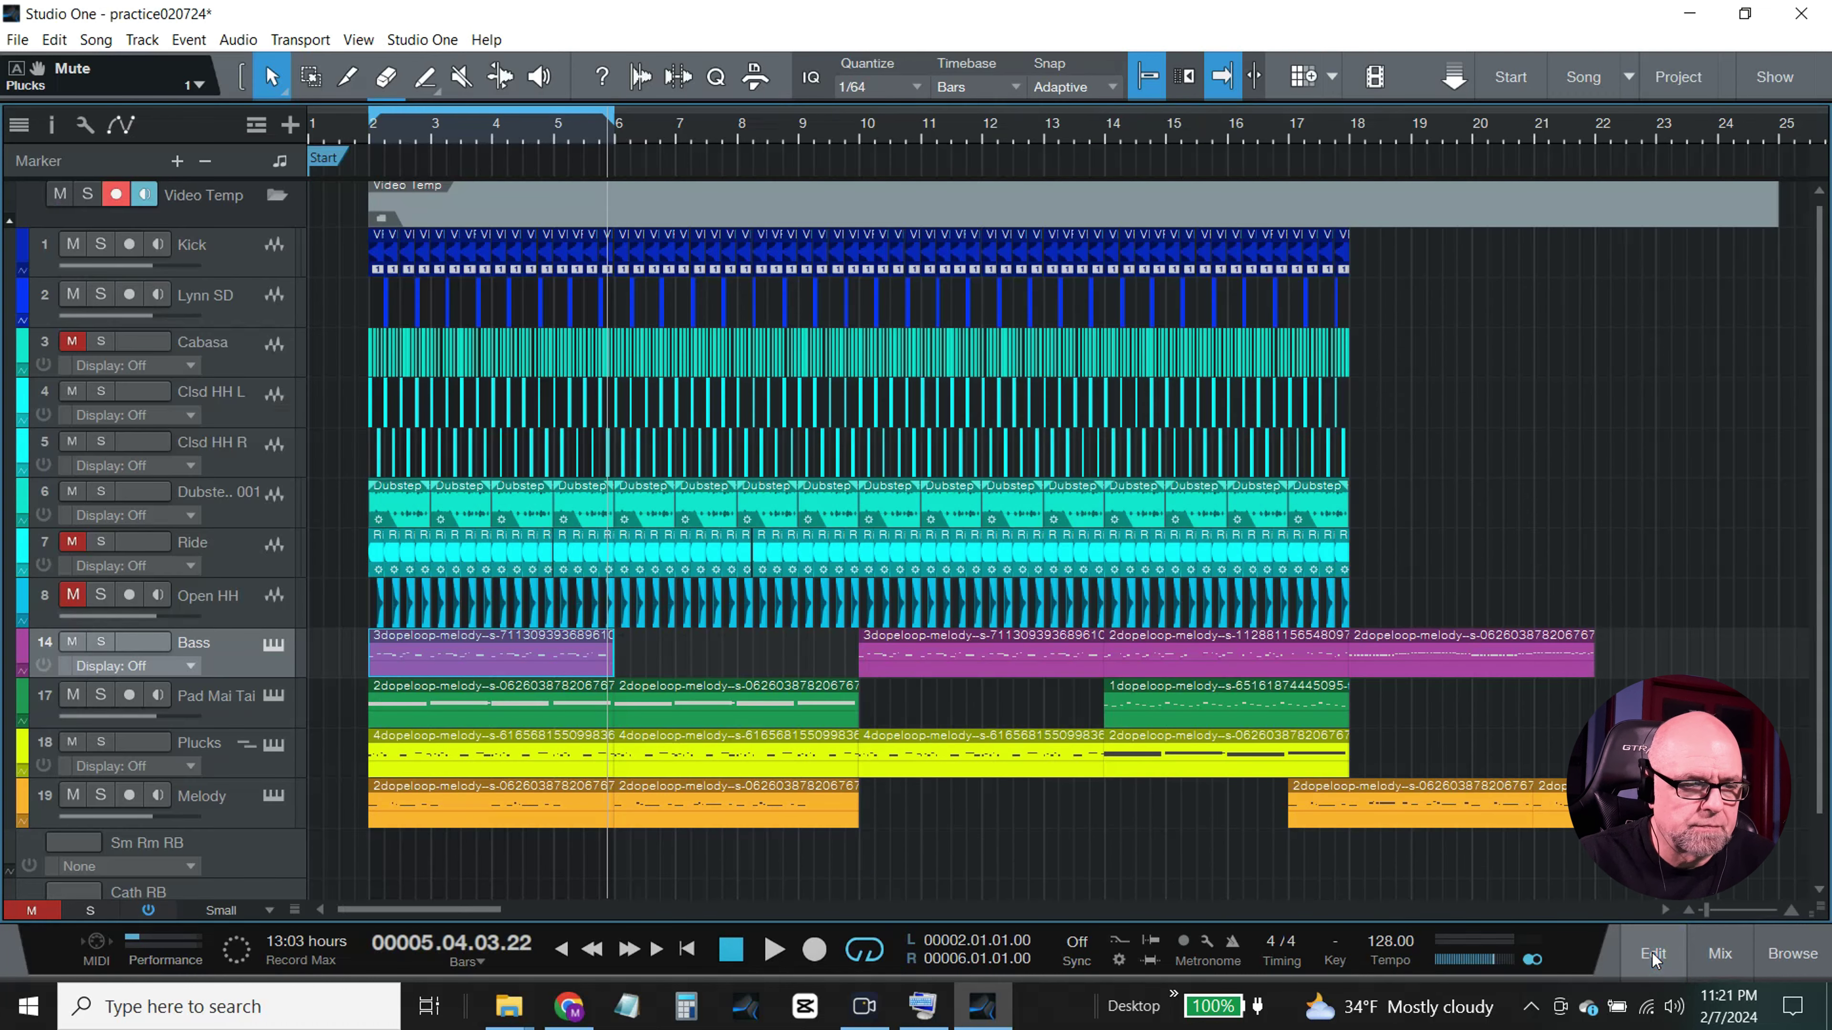
Step: Check the Pad Mai Tai chords, and raise the bar 3 notes of the bar 2 Bass event to start on B 2
double_click(545, 706)
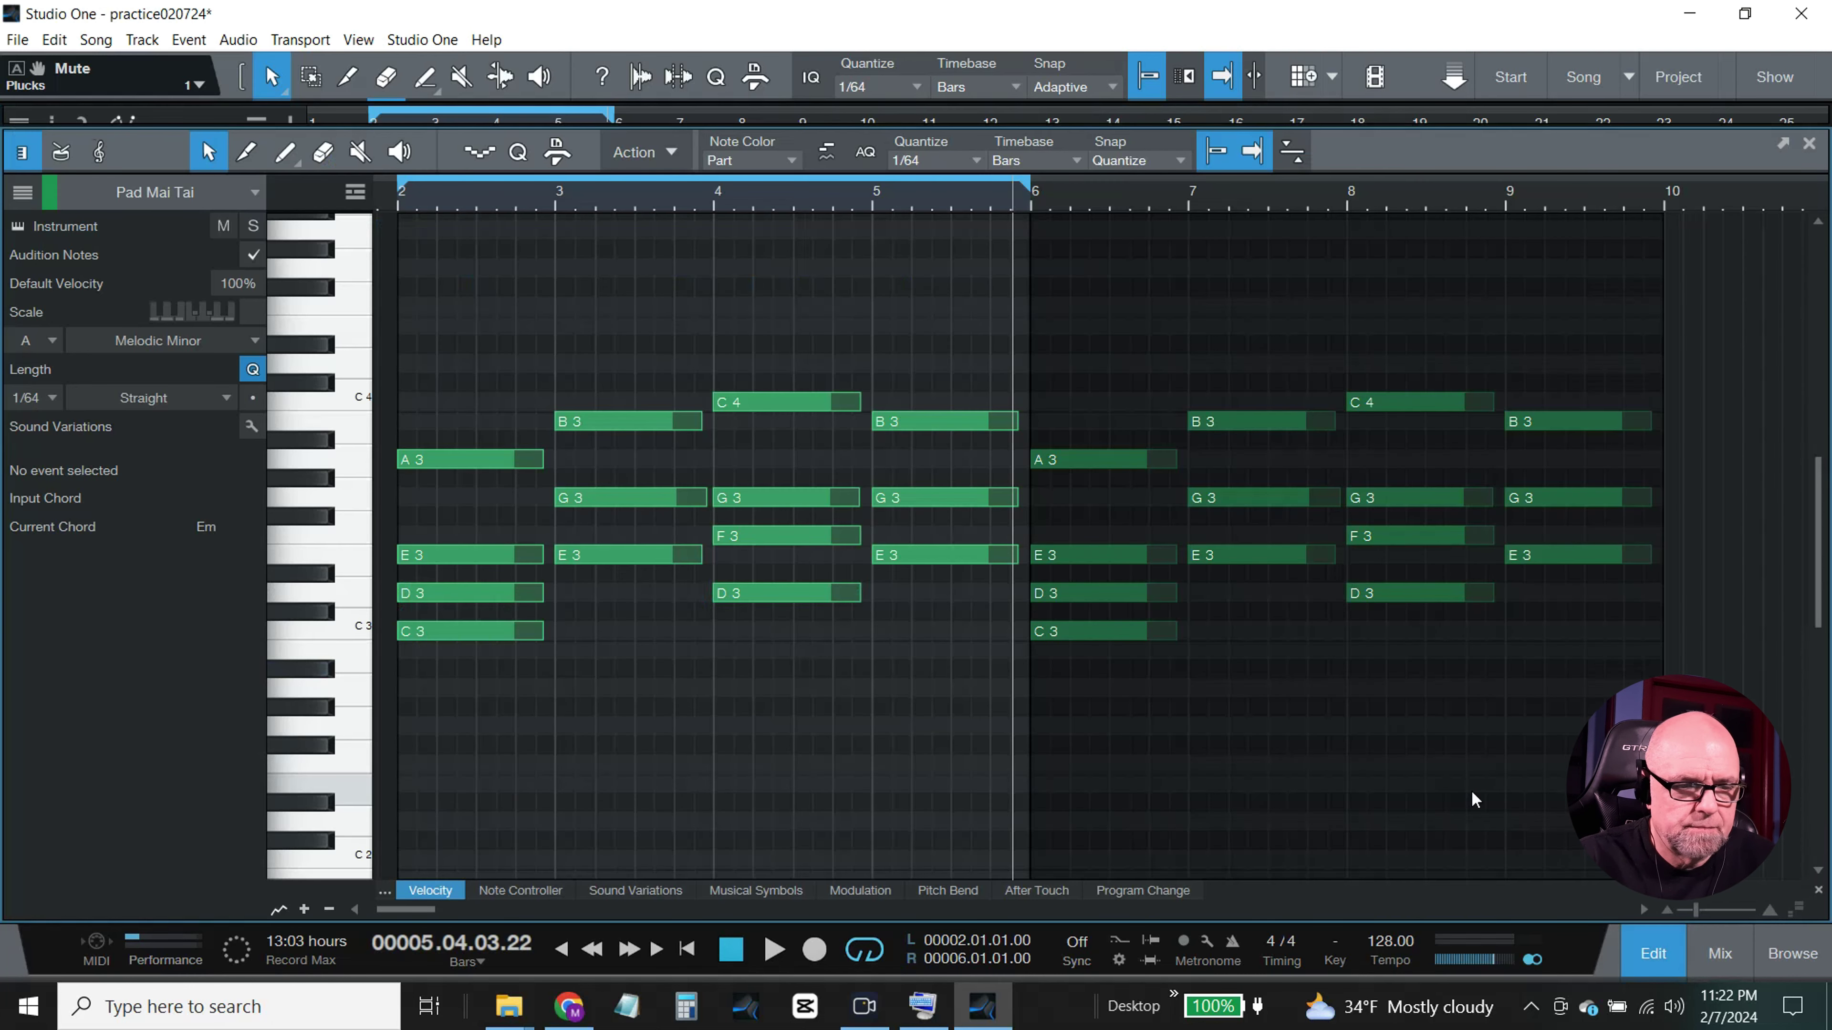
click(1654, 956)
double_click(644, 763)
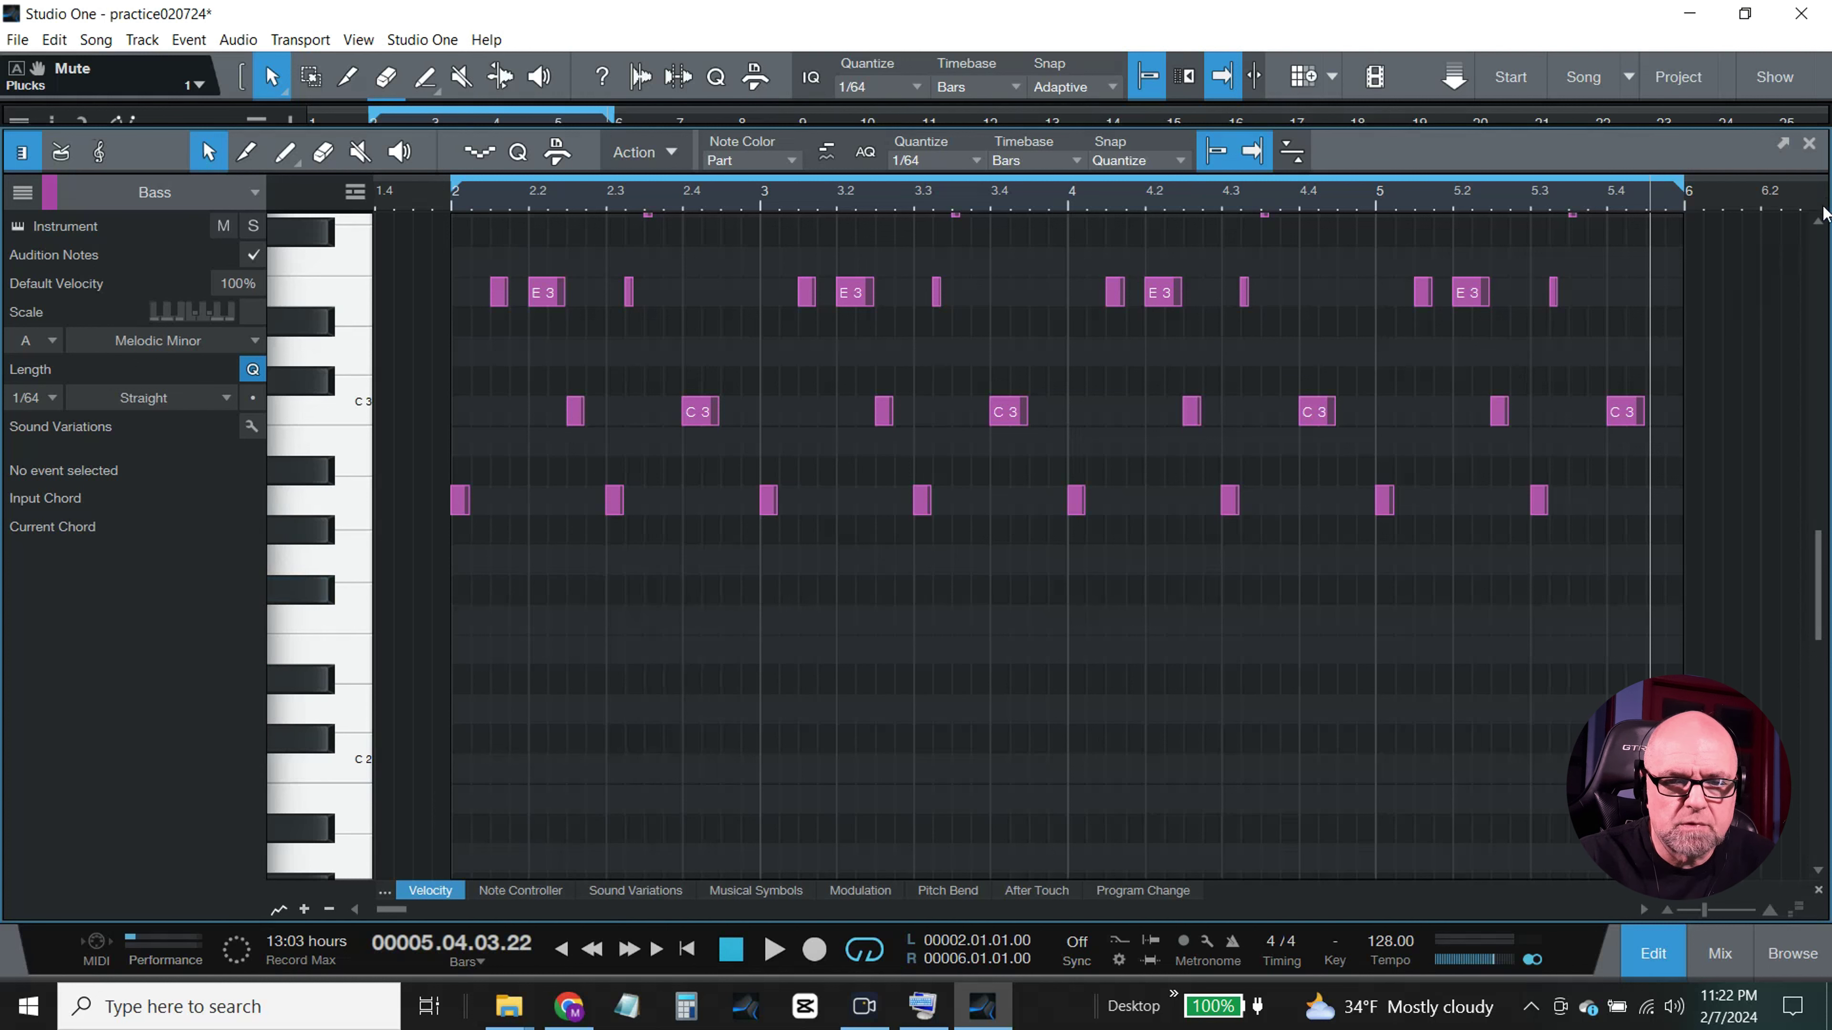
scroll(1823, 224, up, 5)
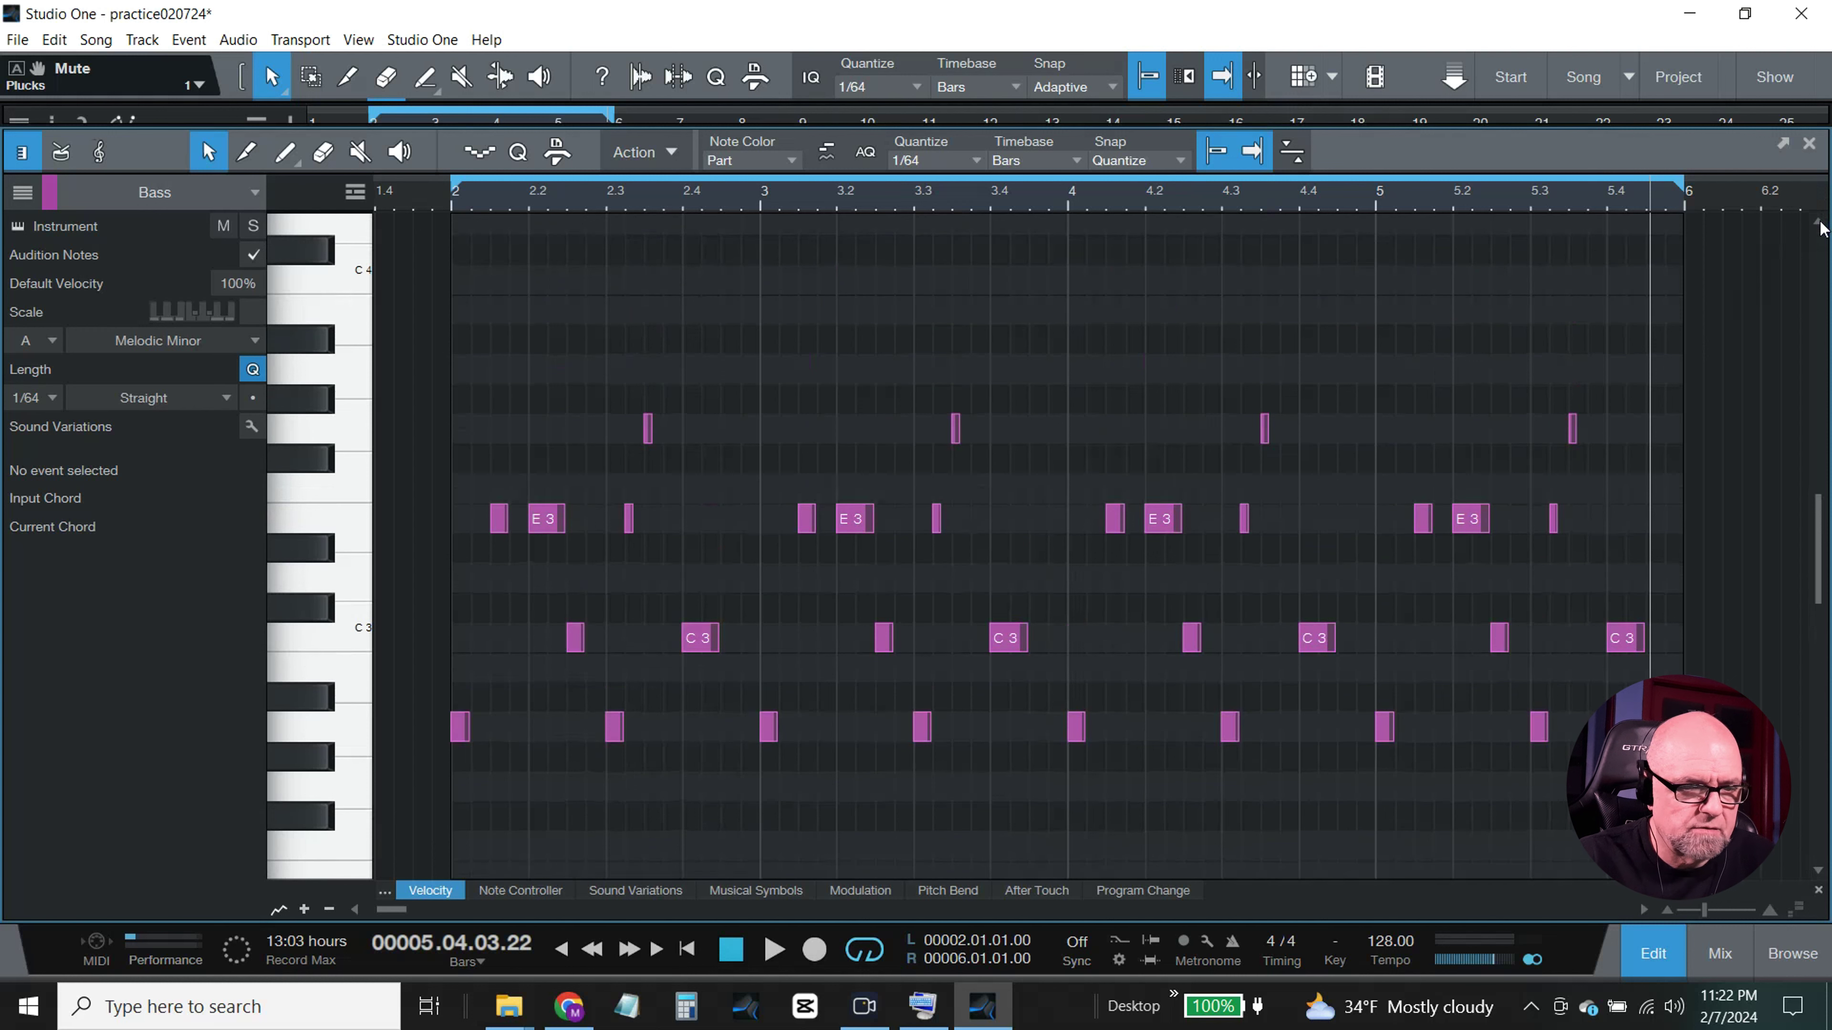
drag(1061, 801, 761, 400)
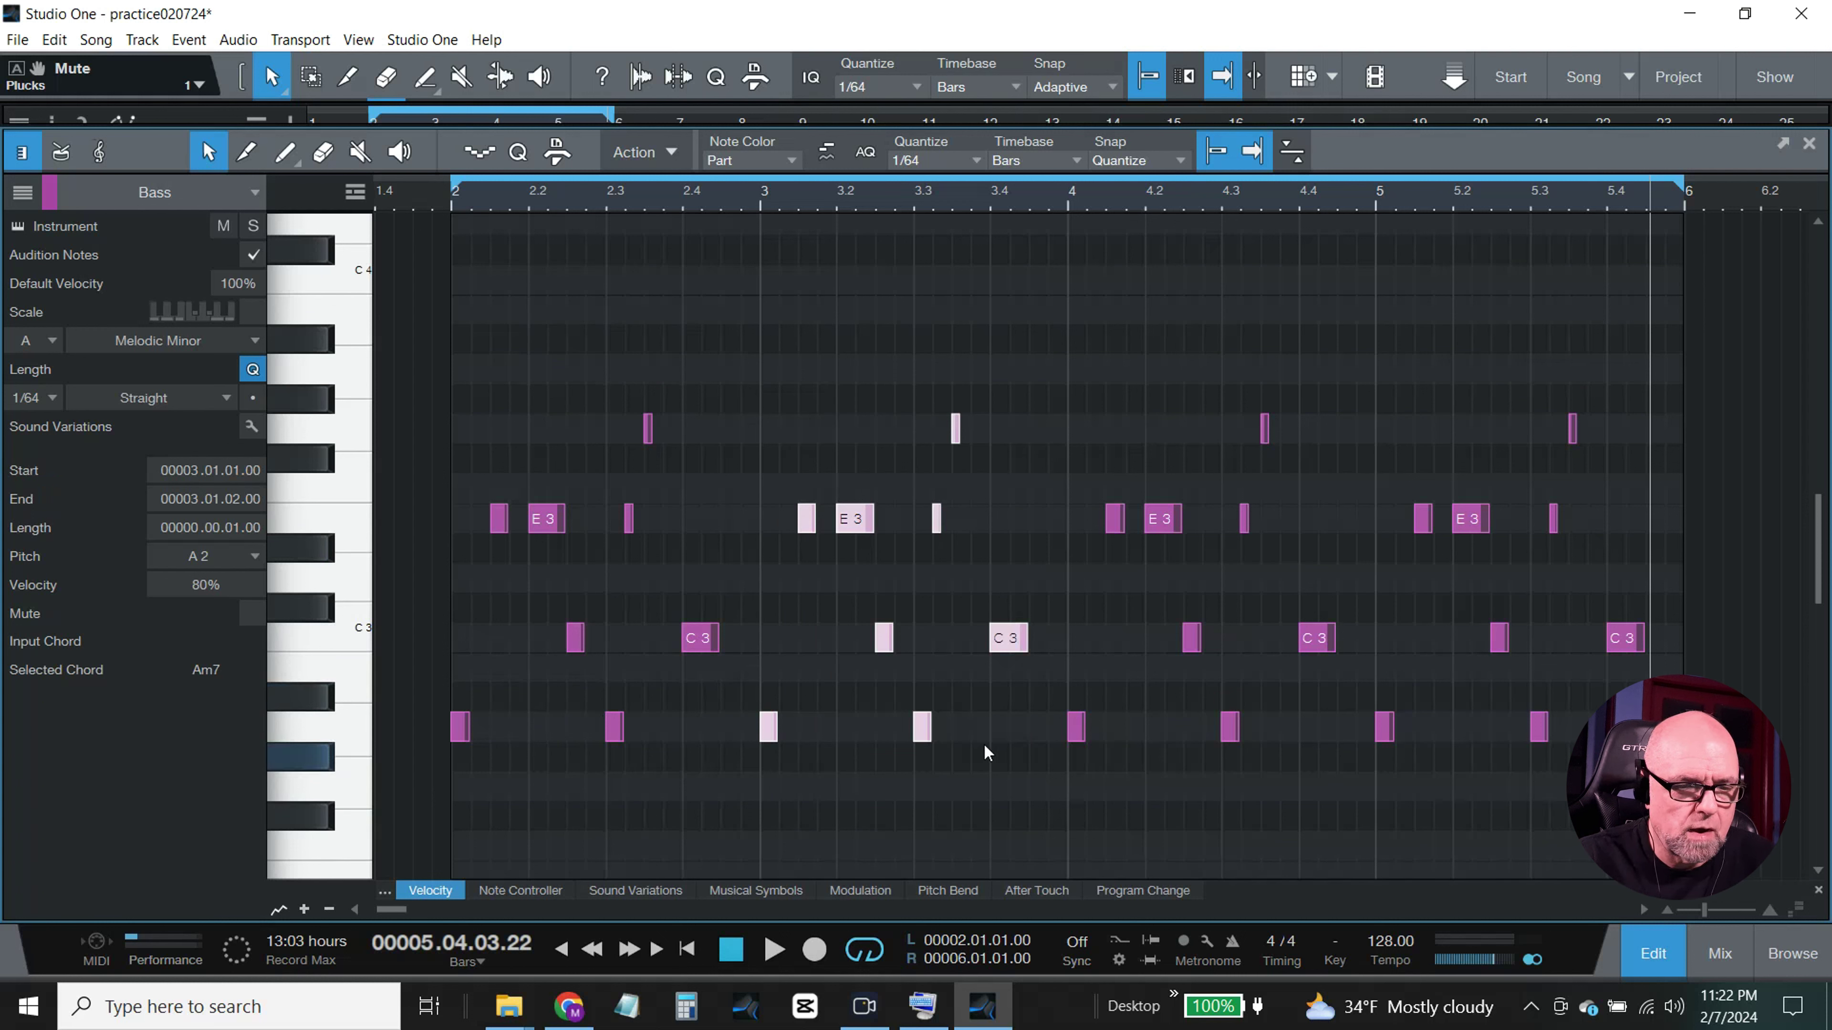
mouse_move(767, 731)
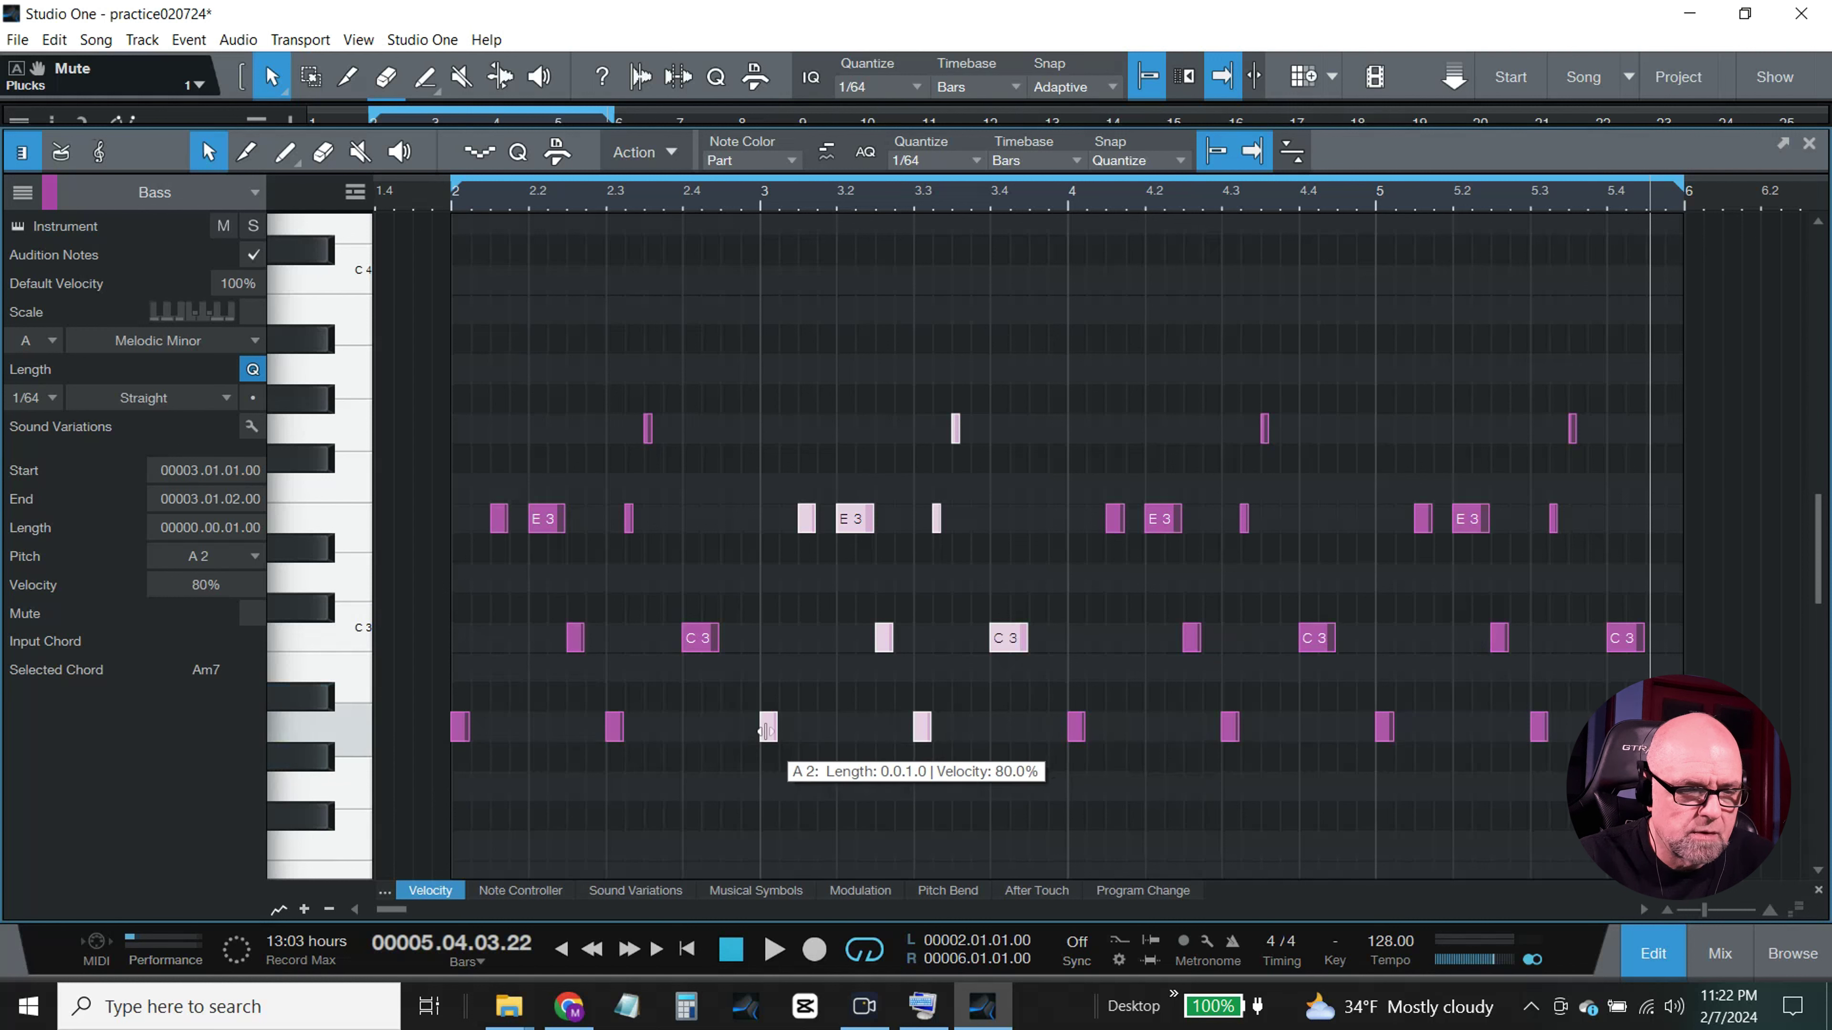
click(769, 730)
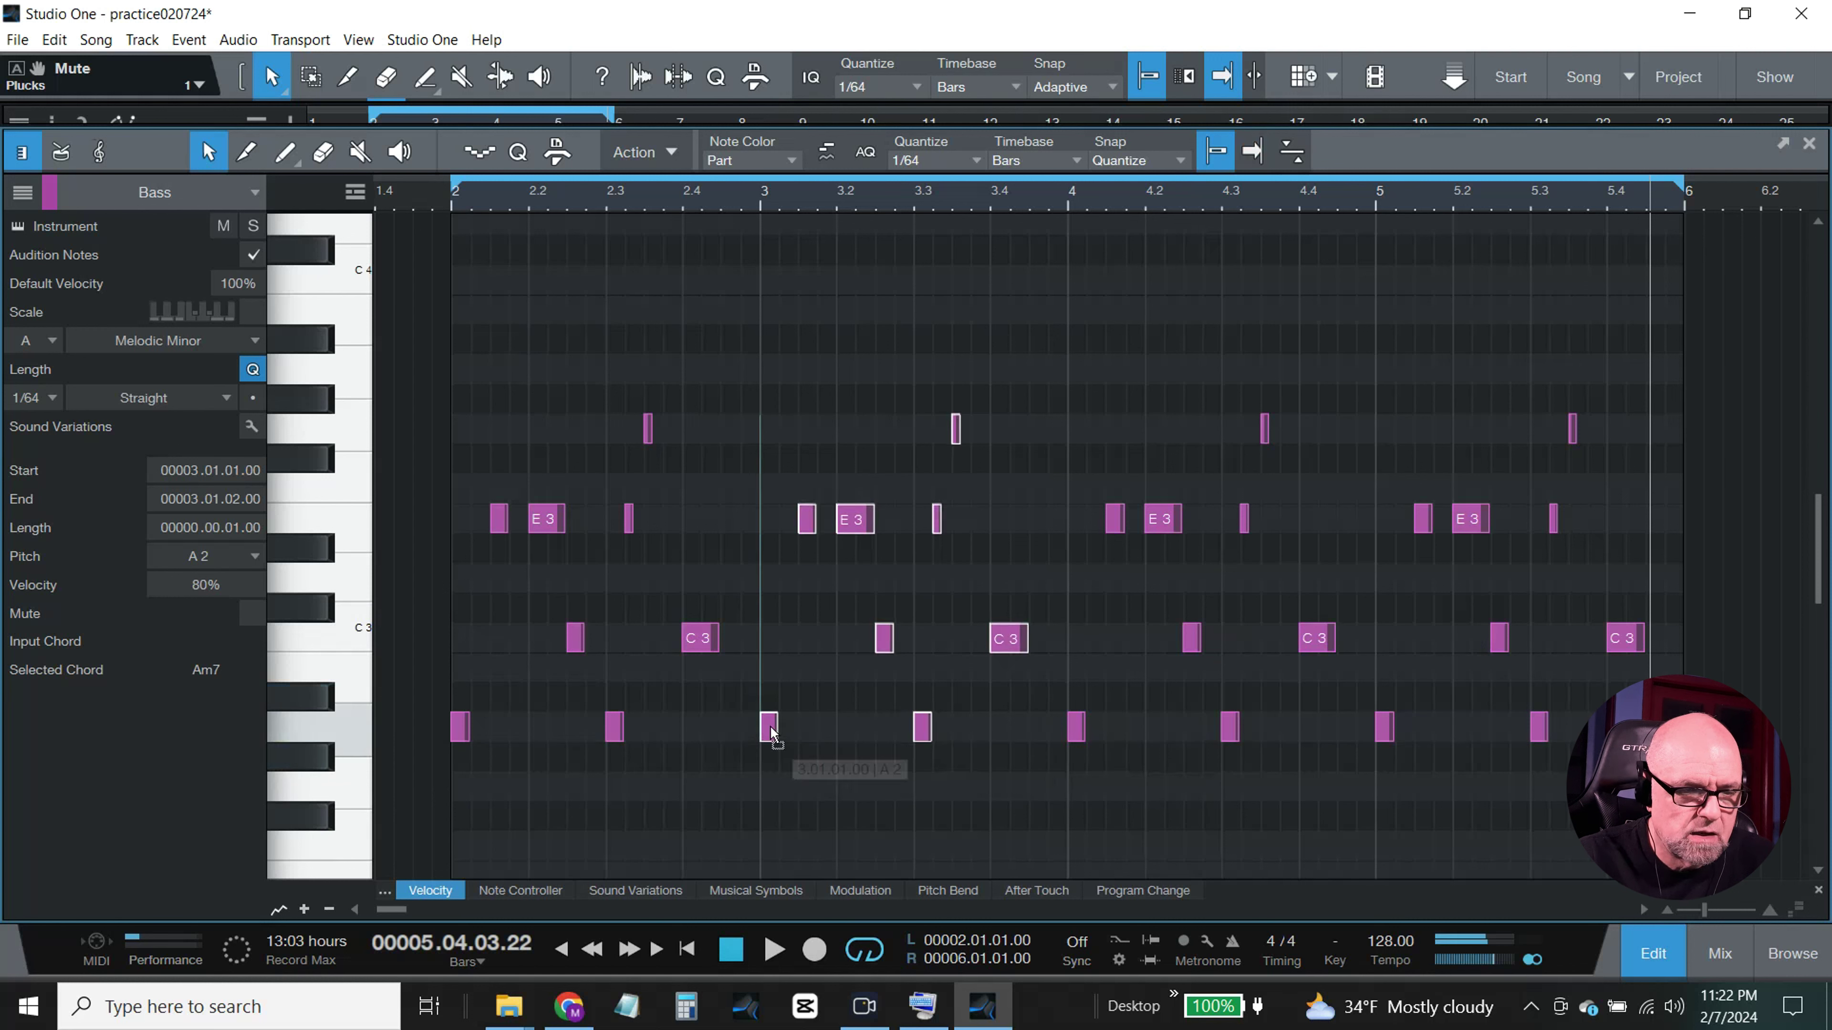
drag(771, 730, 770, 670)
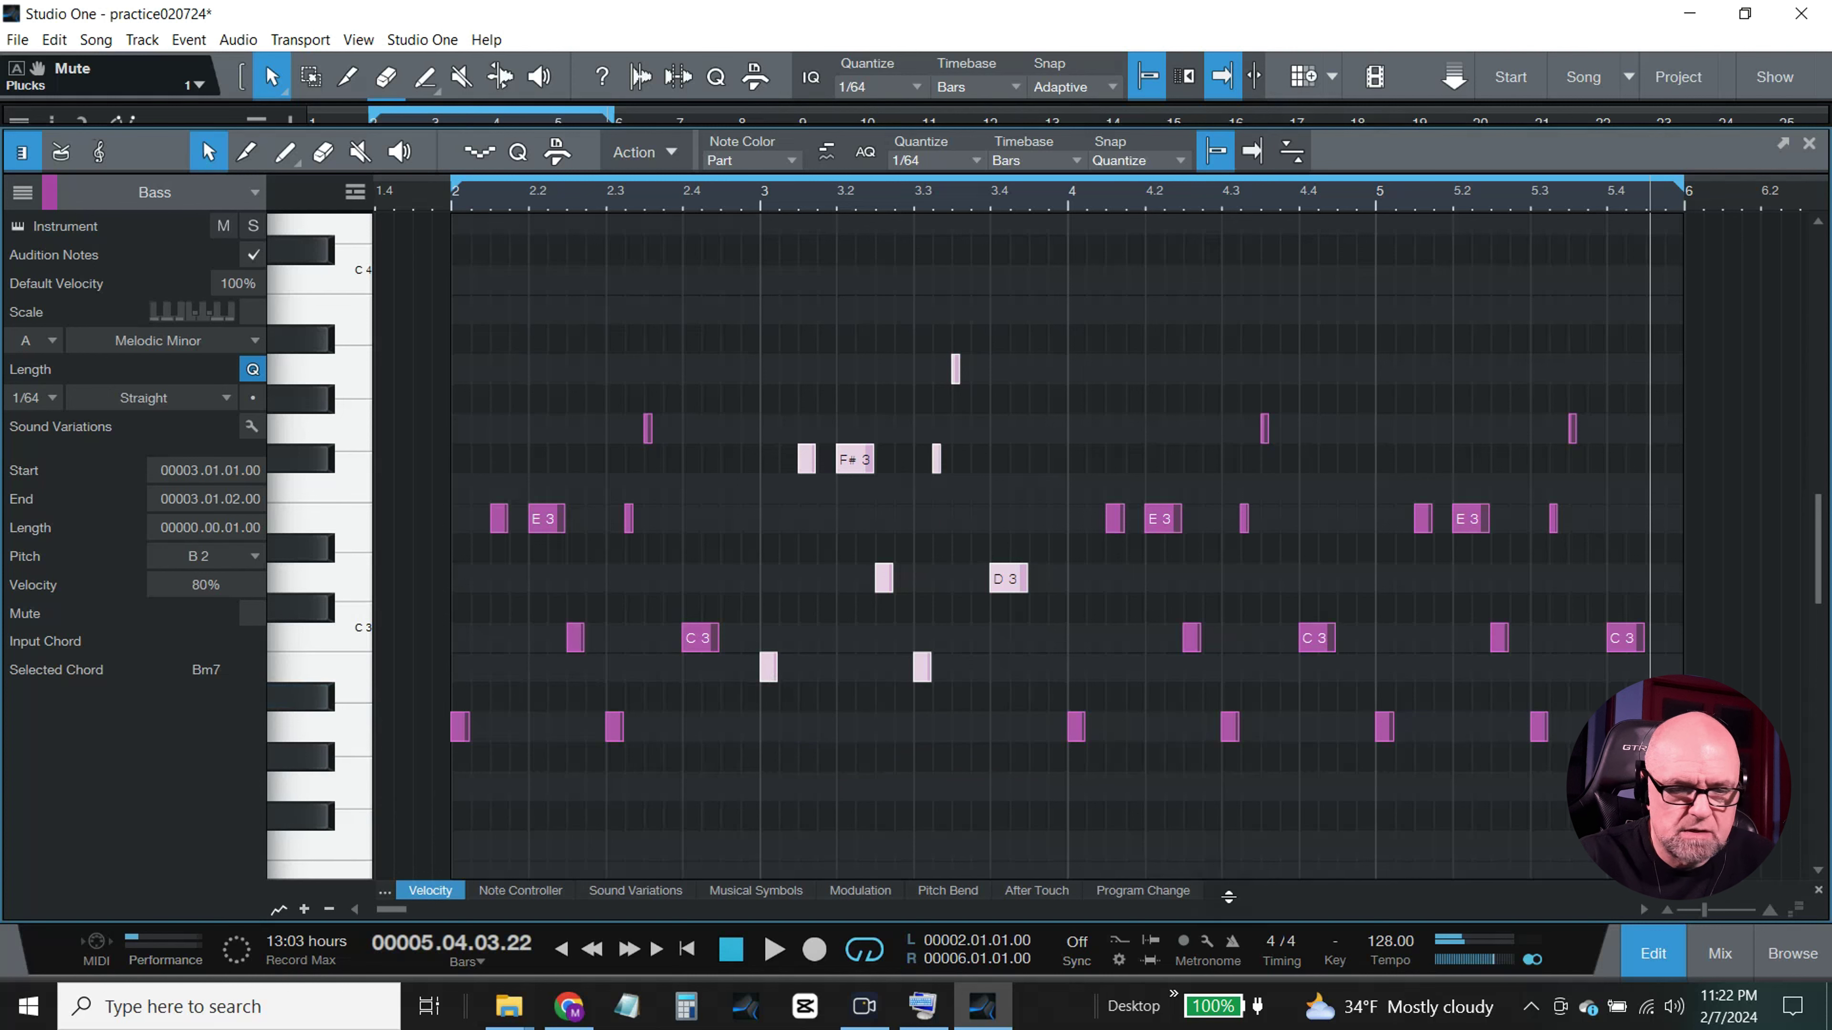
Step: Examine the chord notes of the Pad Mai Tai event at bar 2 again and reopen the bar 2 Bass event
click(1709, 948)
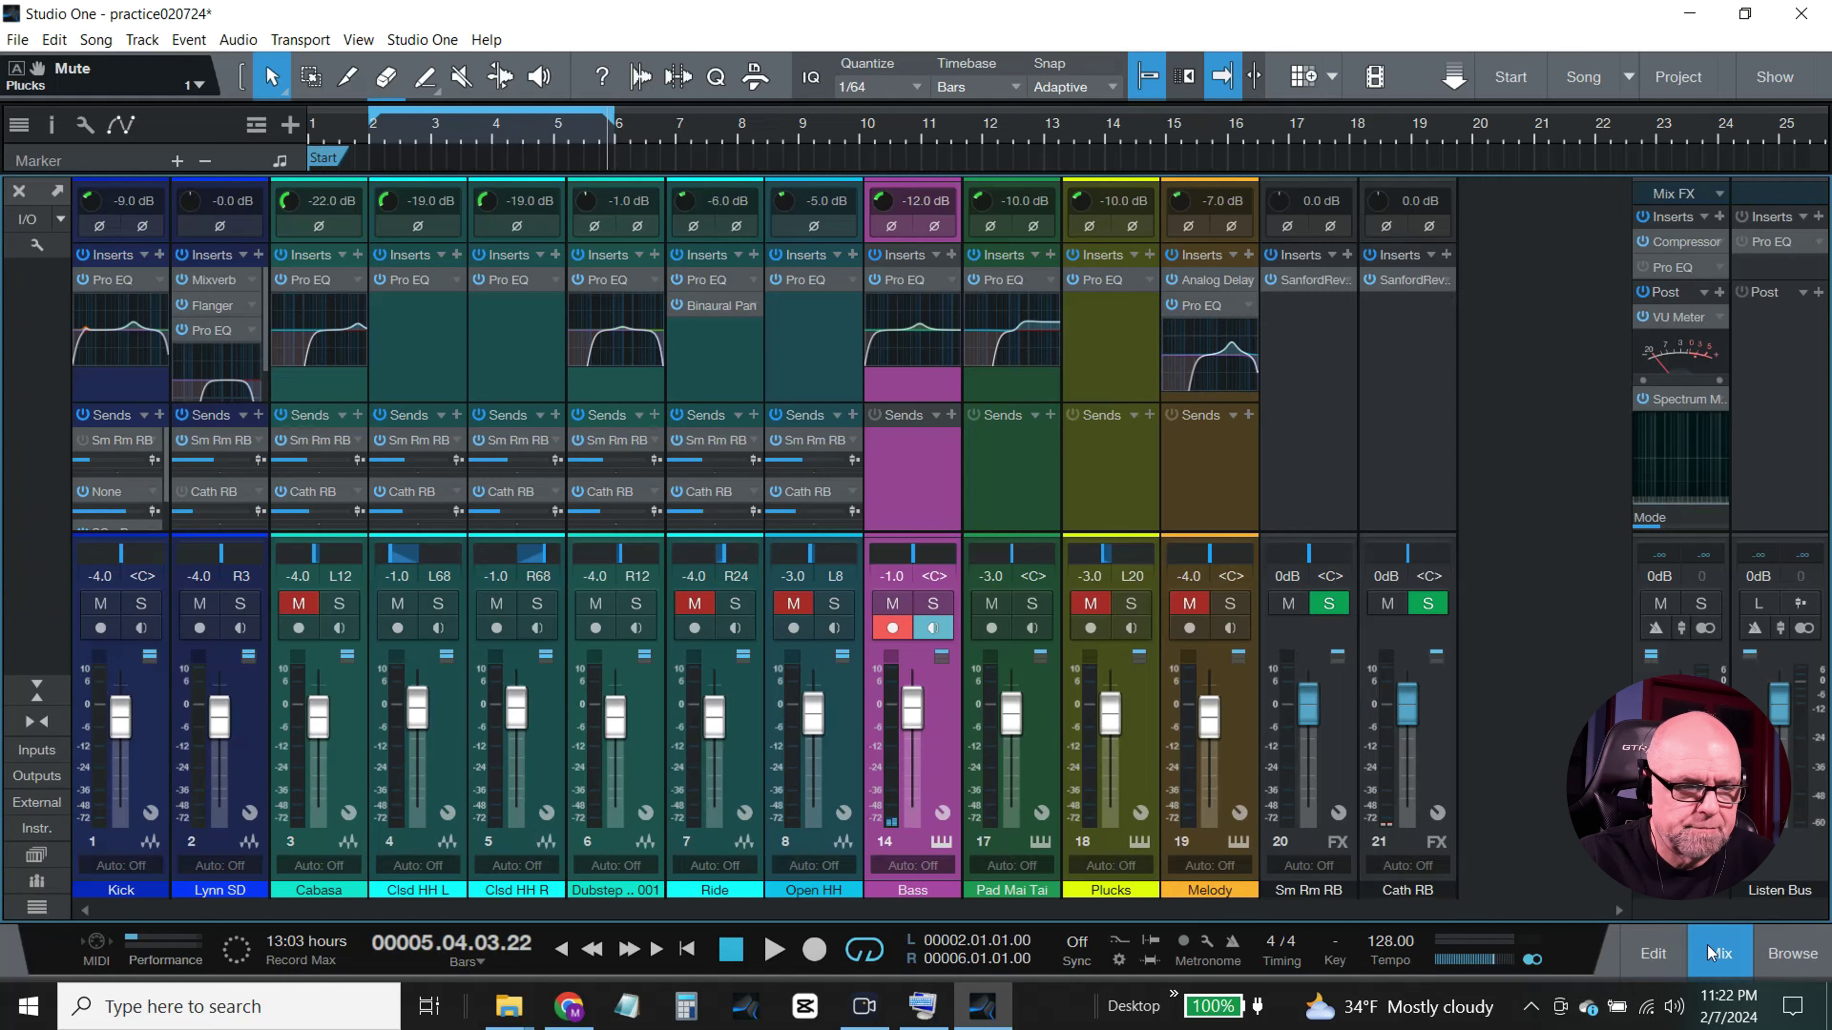
key(F3)
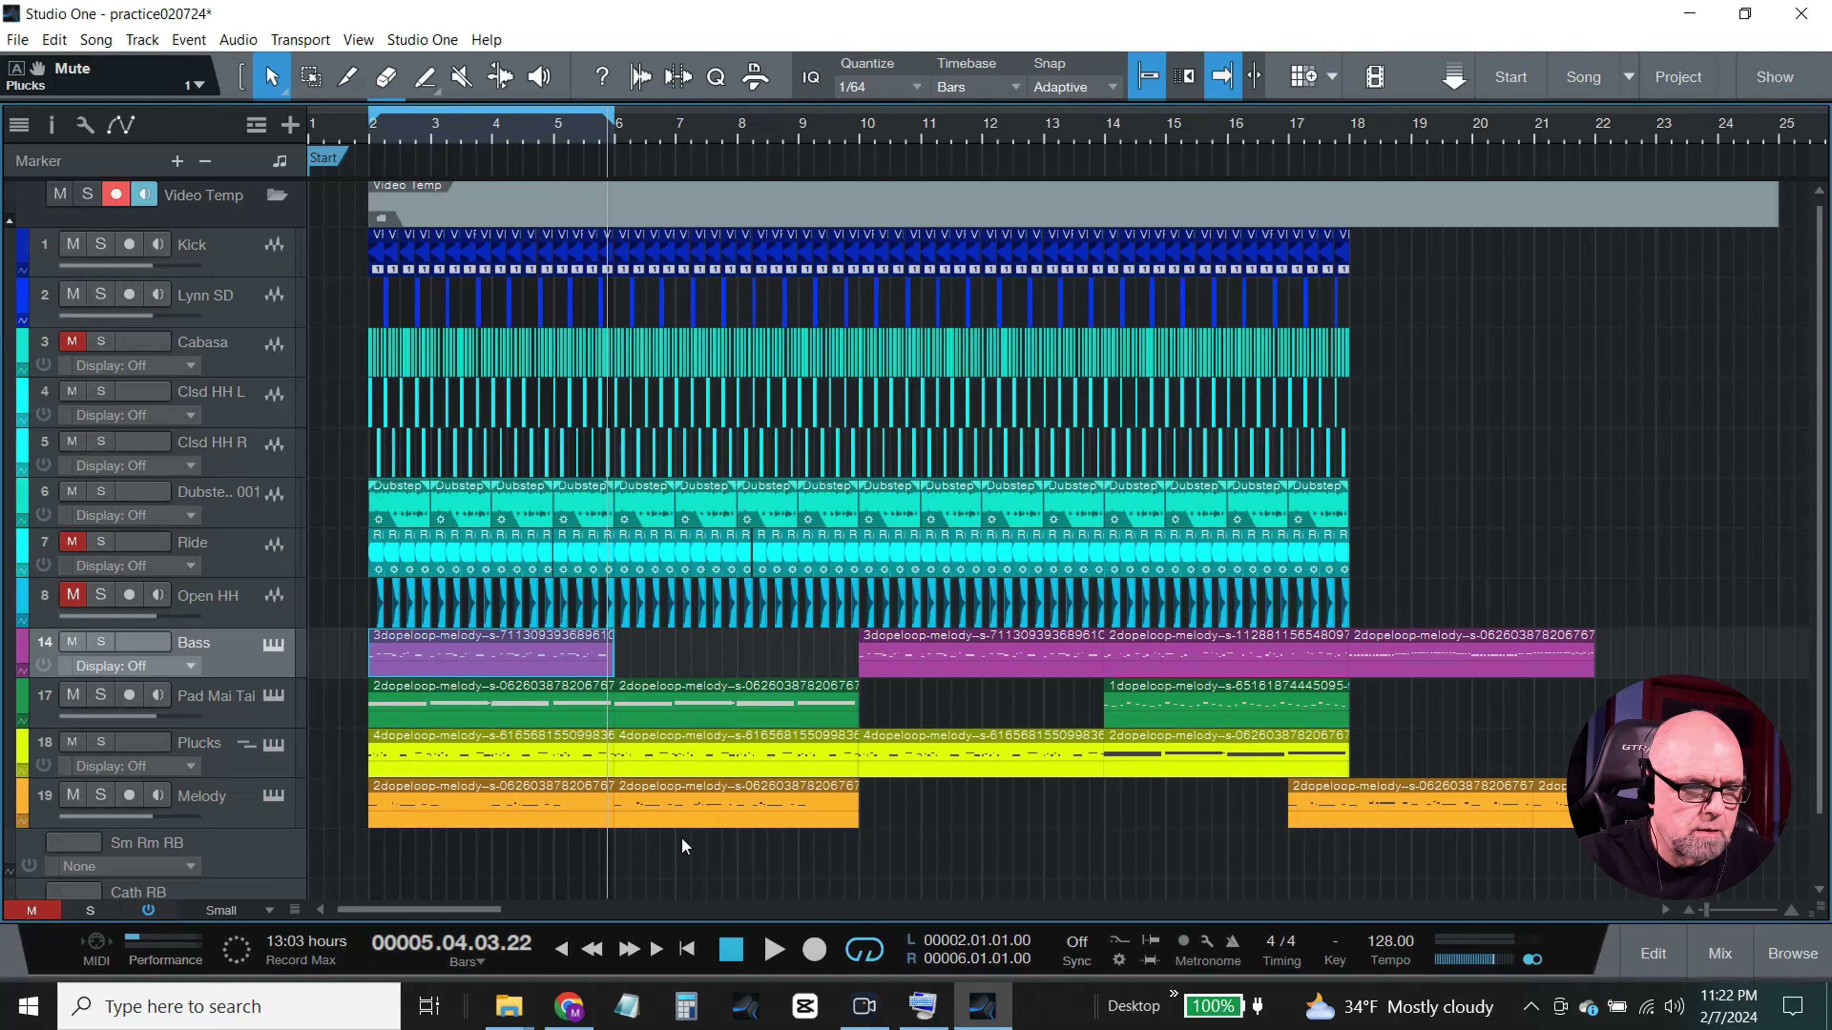
double_click(520, 716)
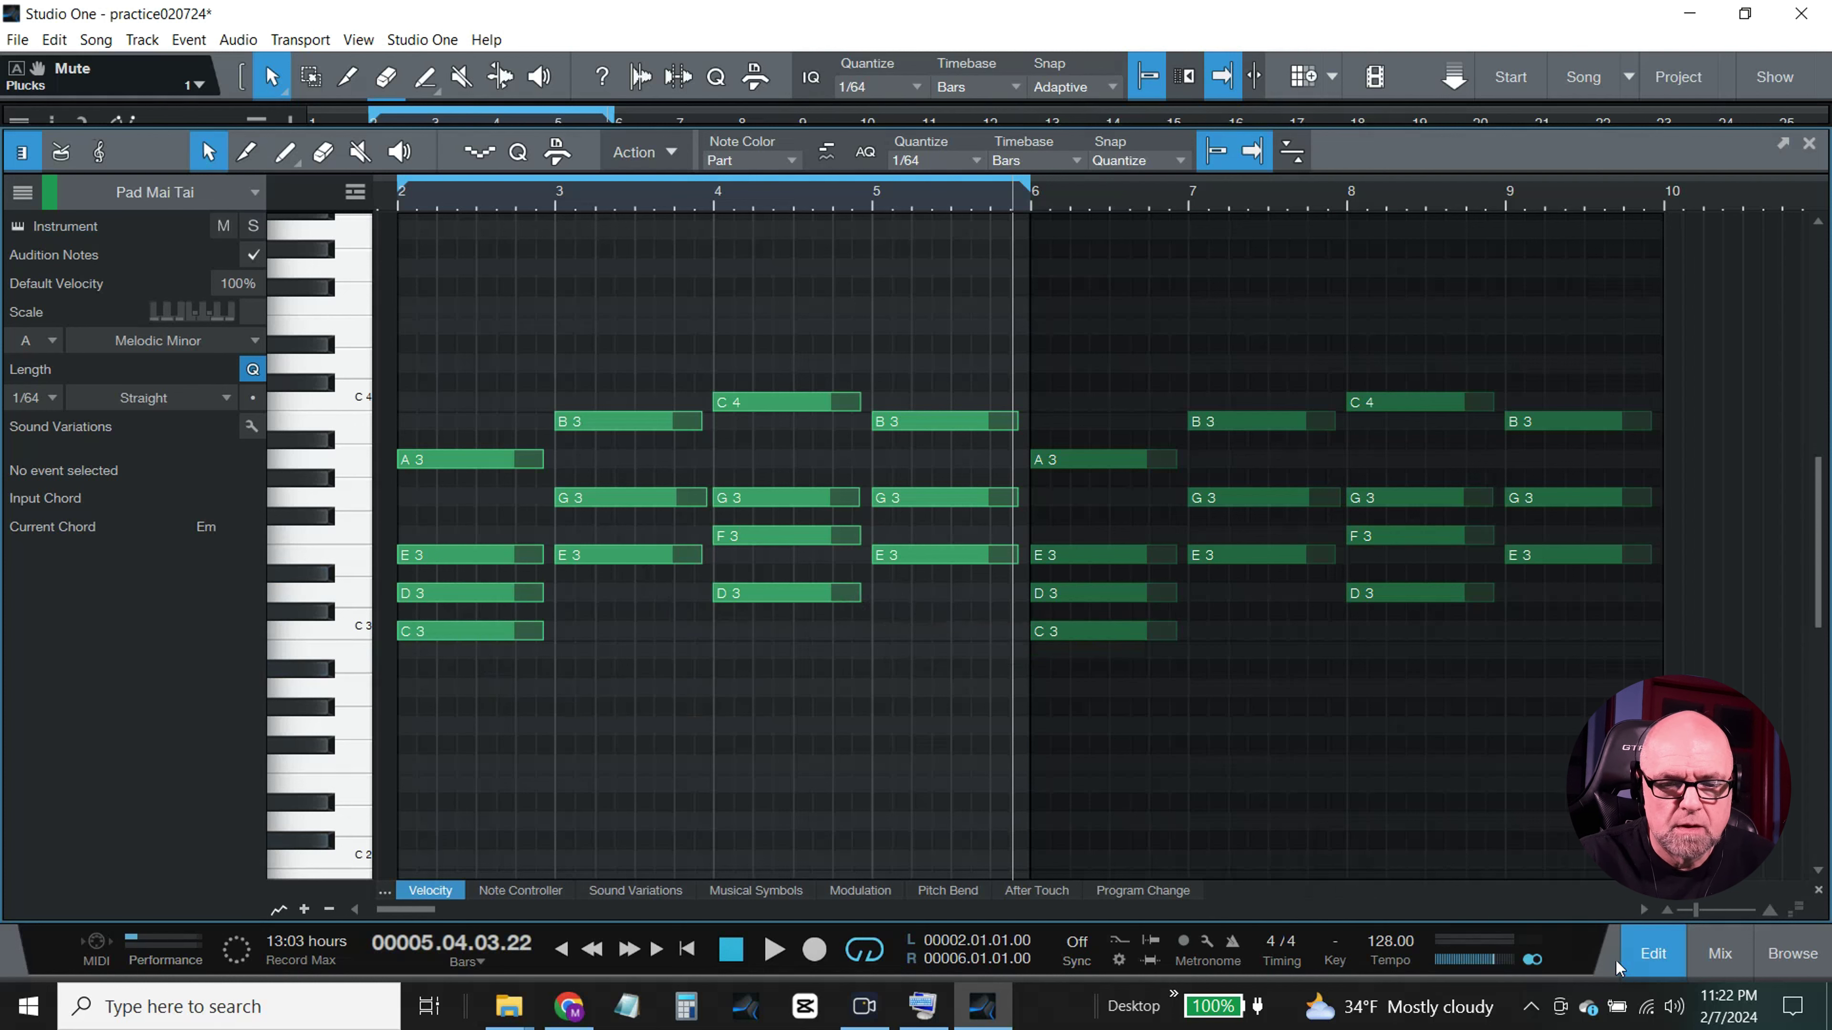
click(1662, 949)
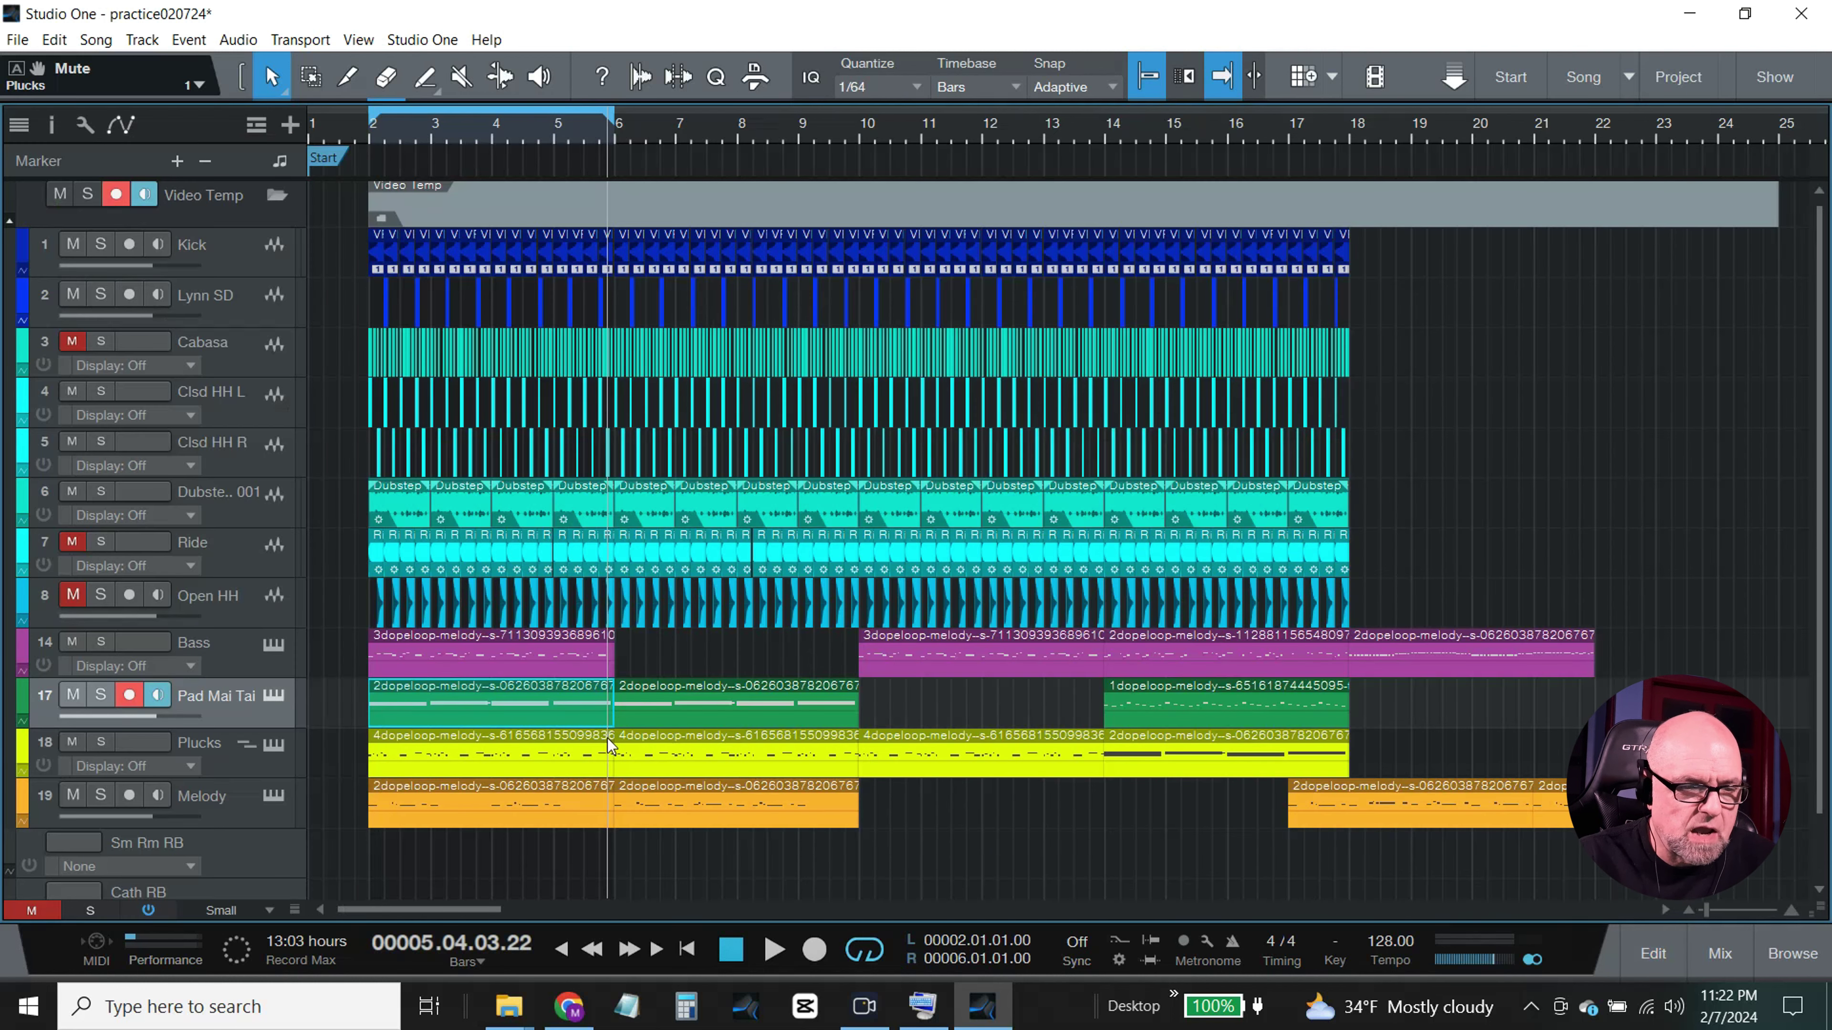
double_click(510, 664)
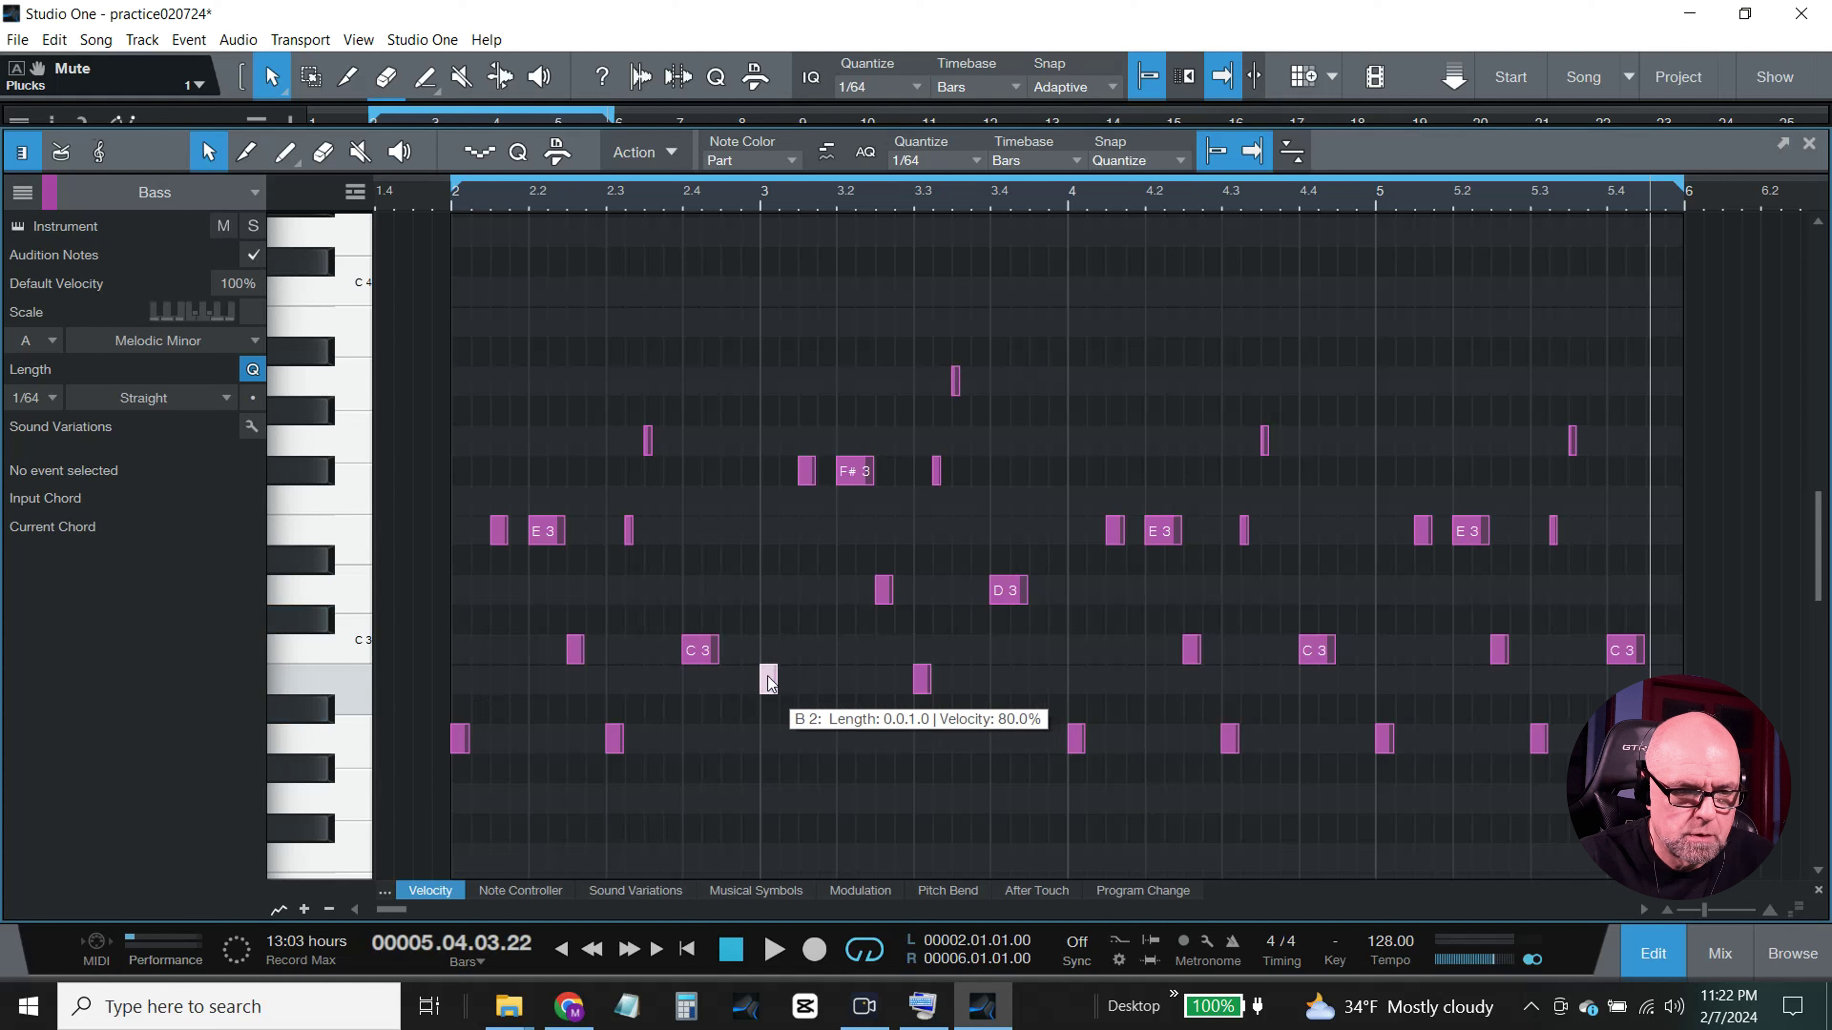
Step: Try moving only the first bass note of bar 3 to C 3 and undo the move
drag(769, 681, 766, 651)
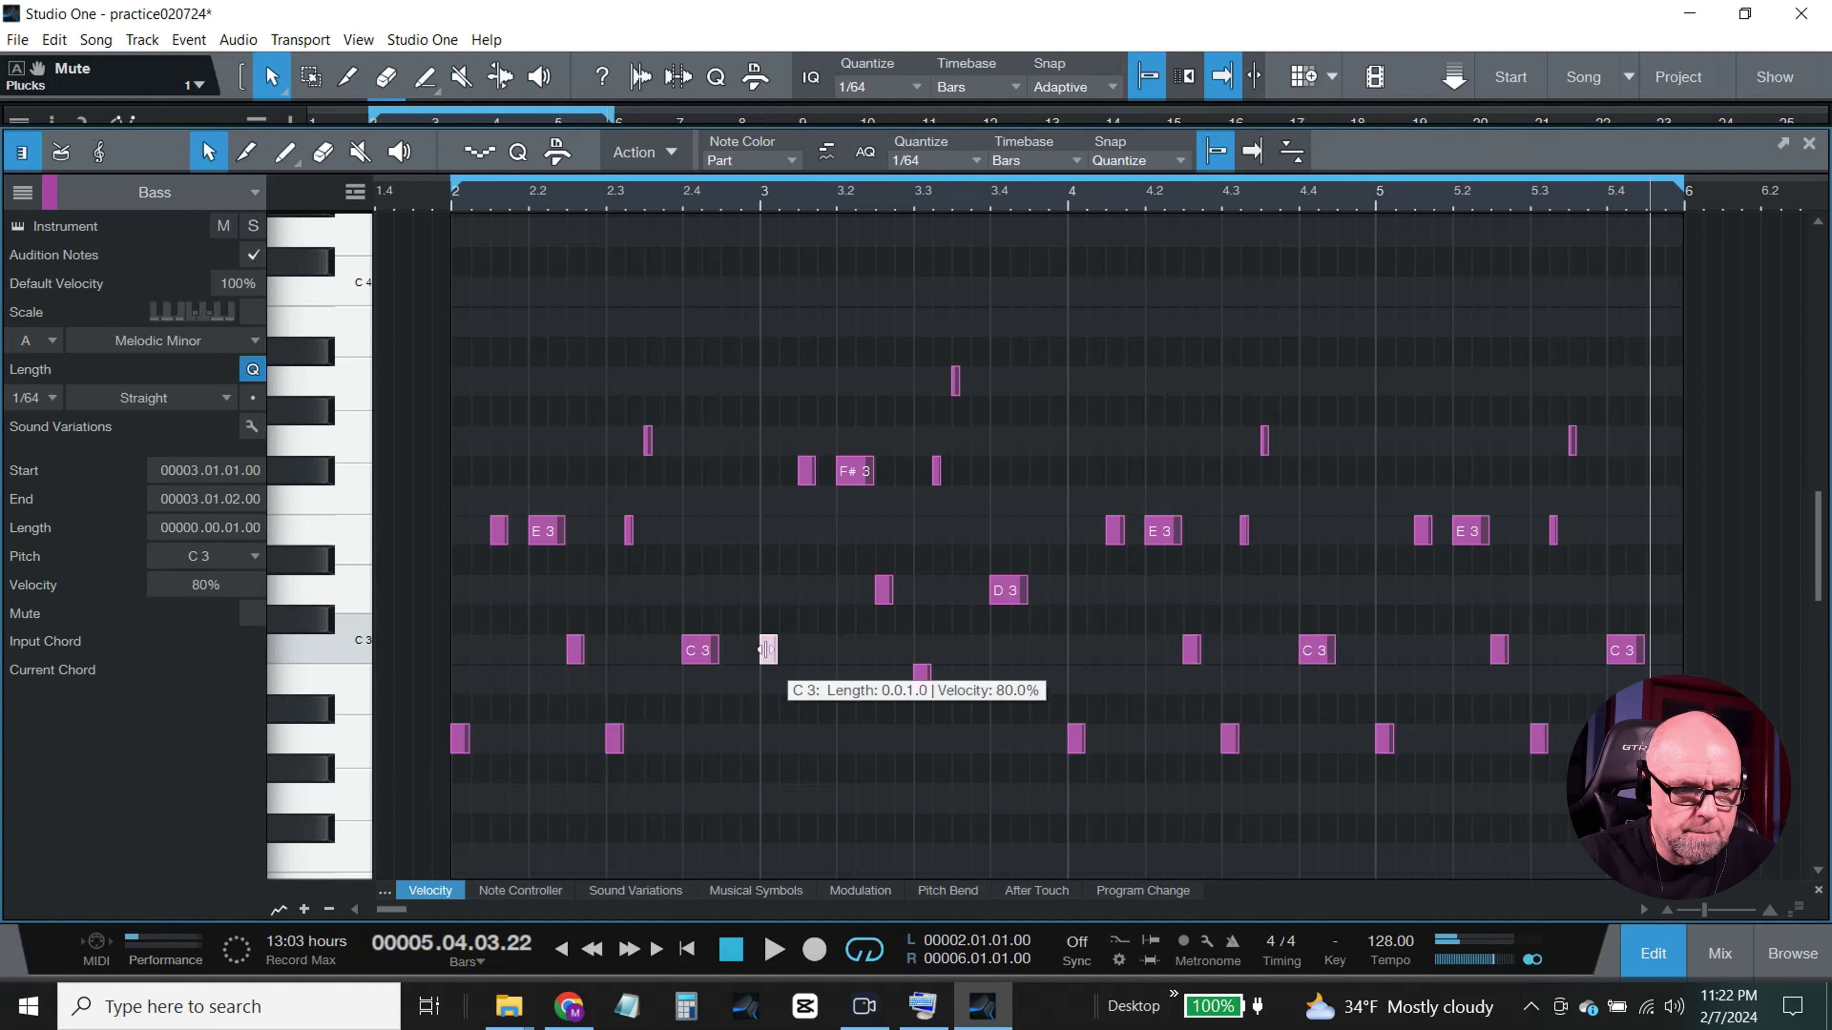
click(54, 39)
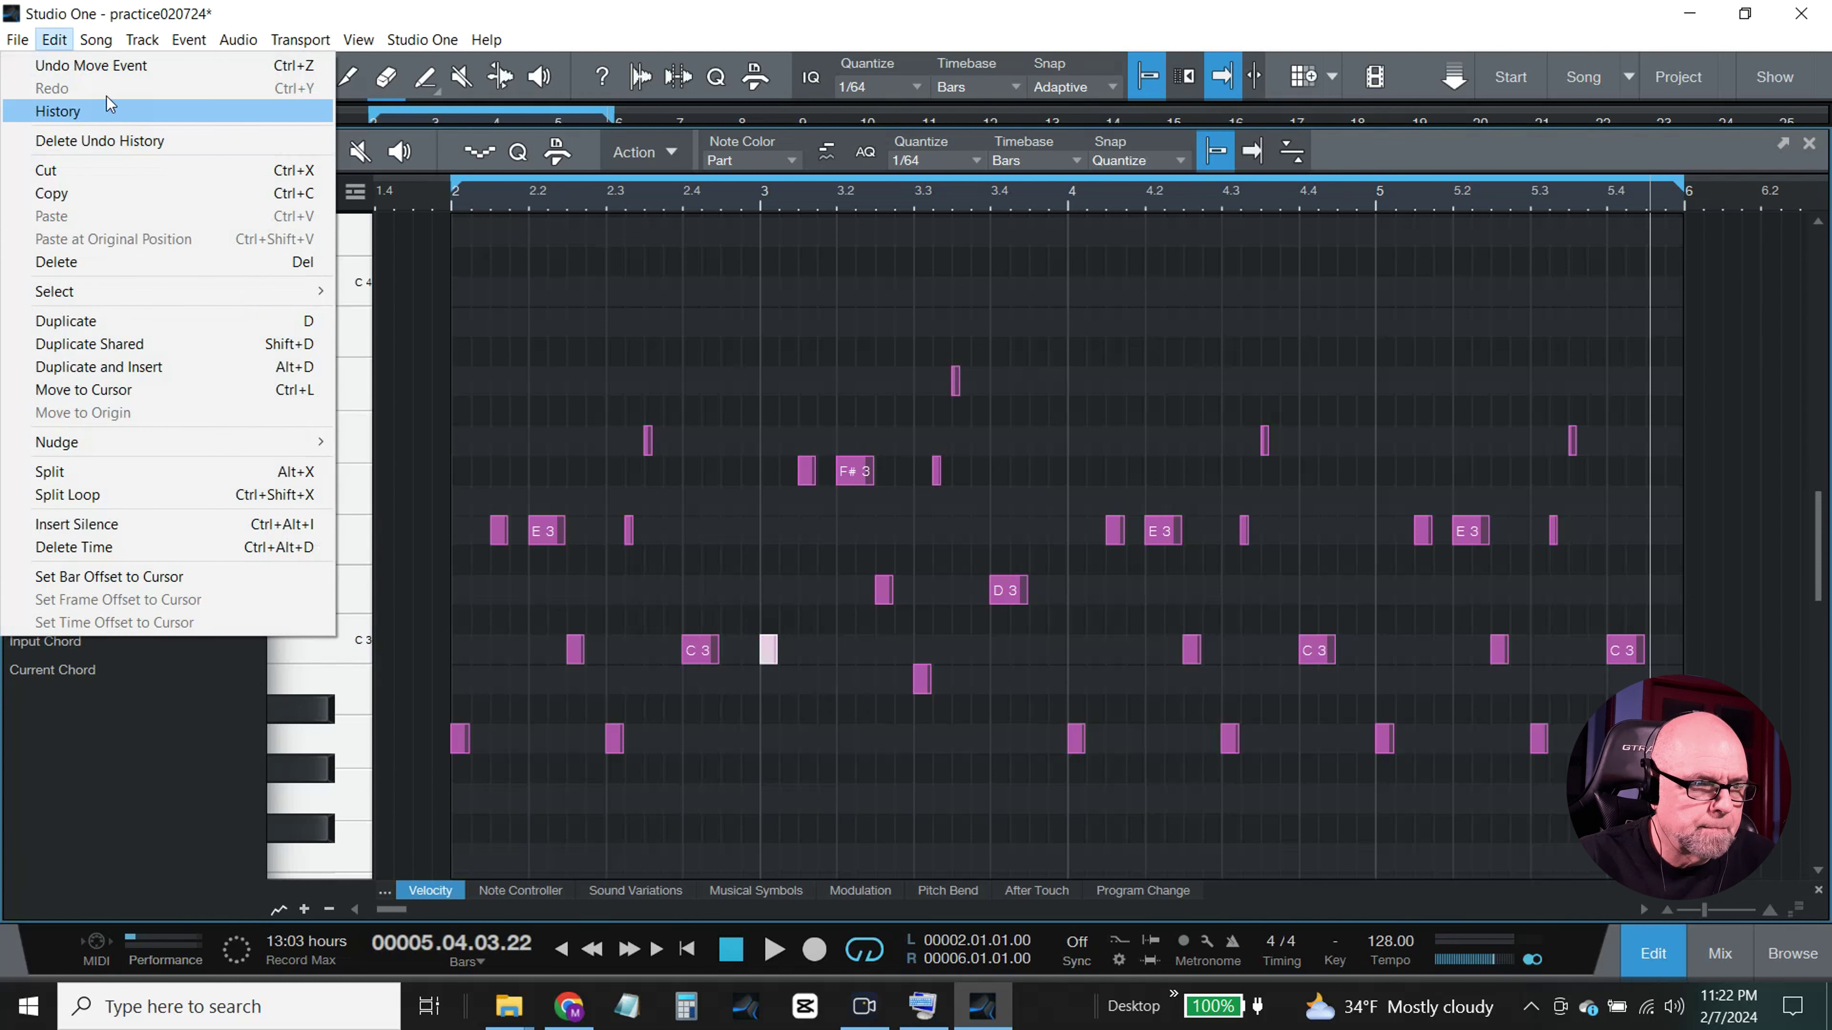
click(86, 65)
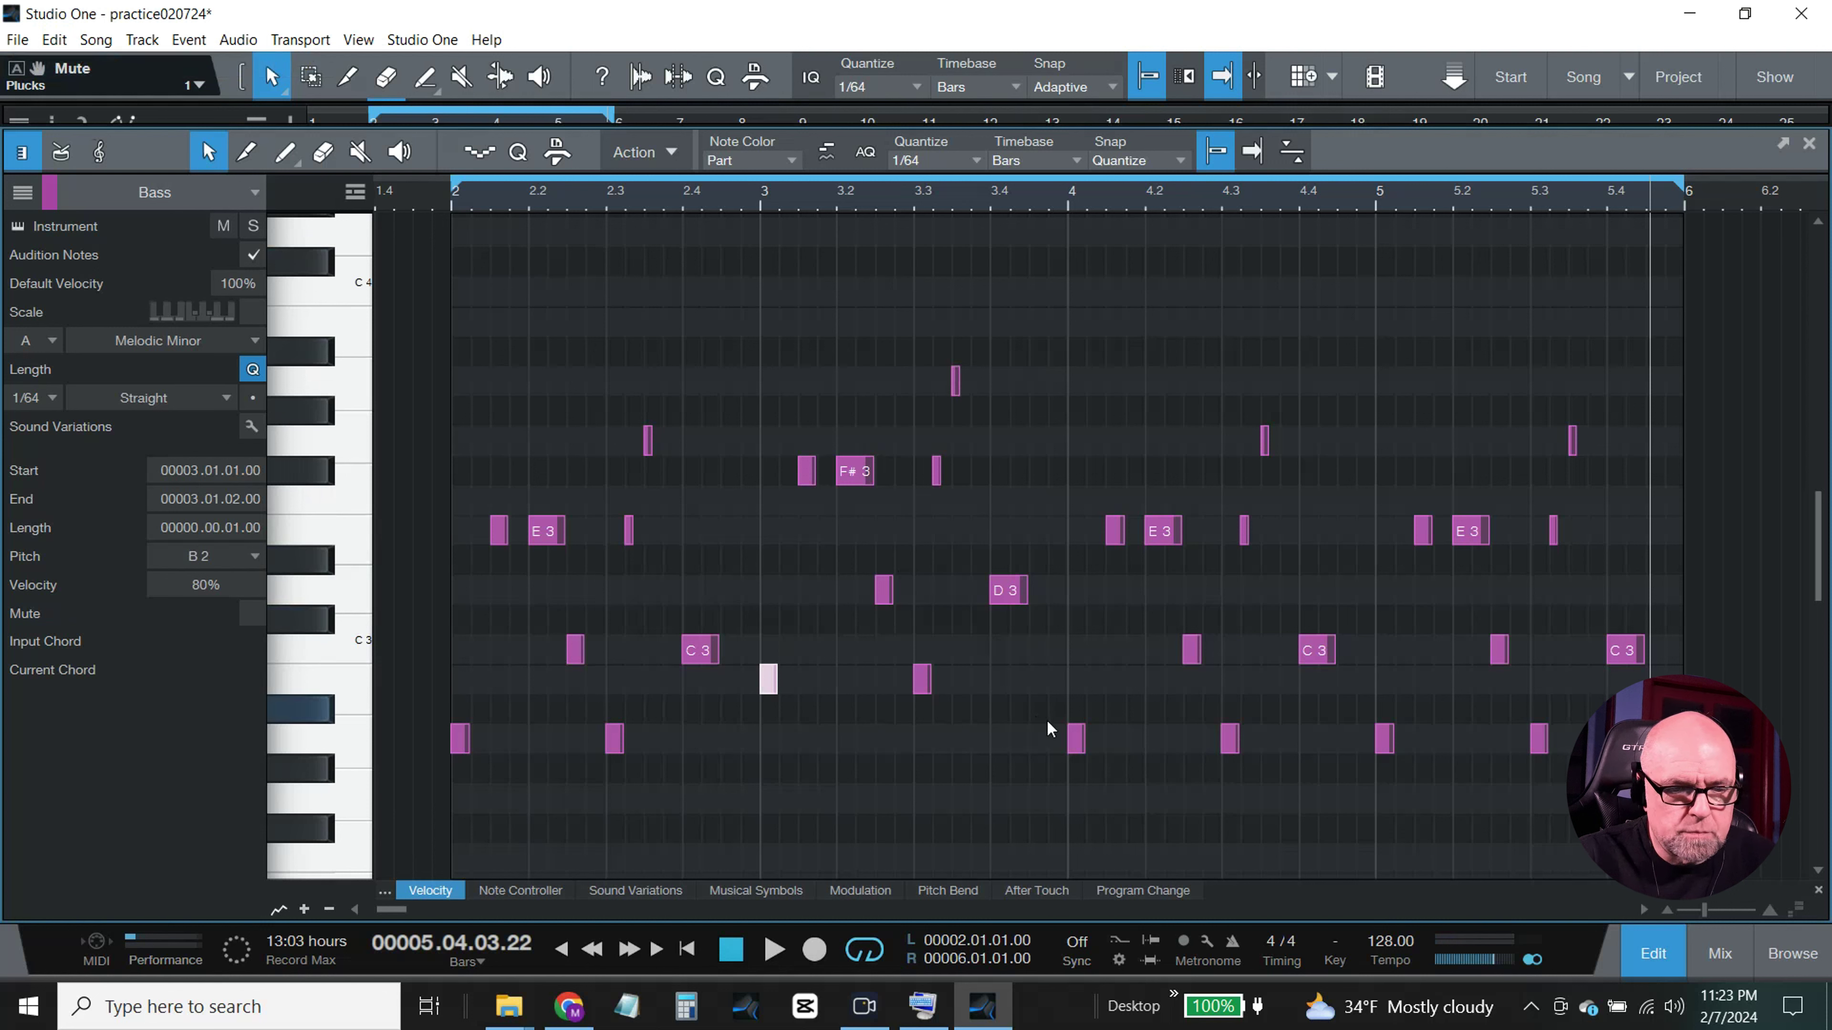
Step: Raise all bass notes of bar 3 together so the group starts on C 3
click(1074, 737)
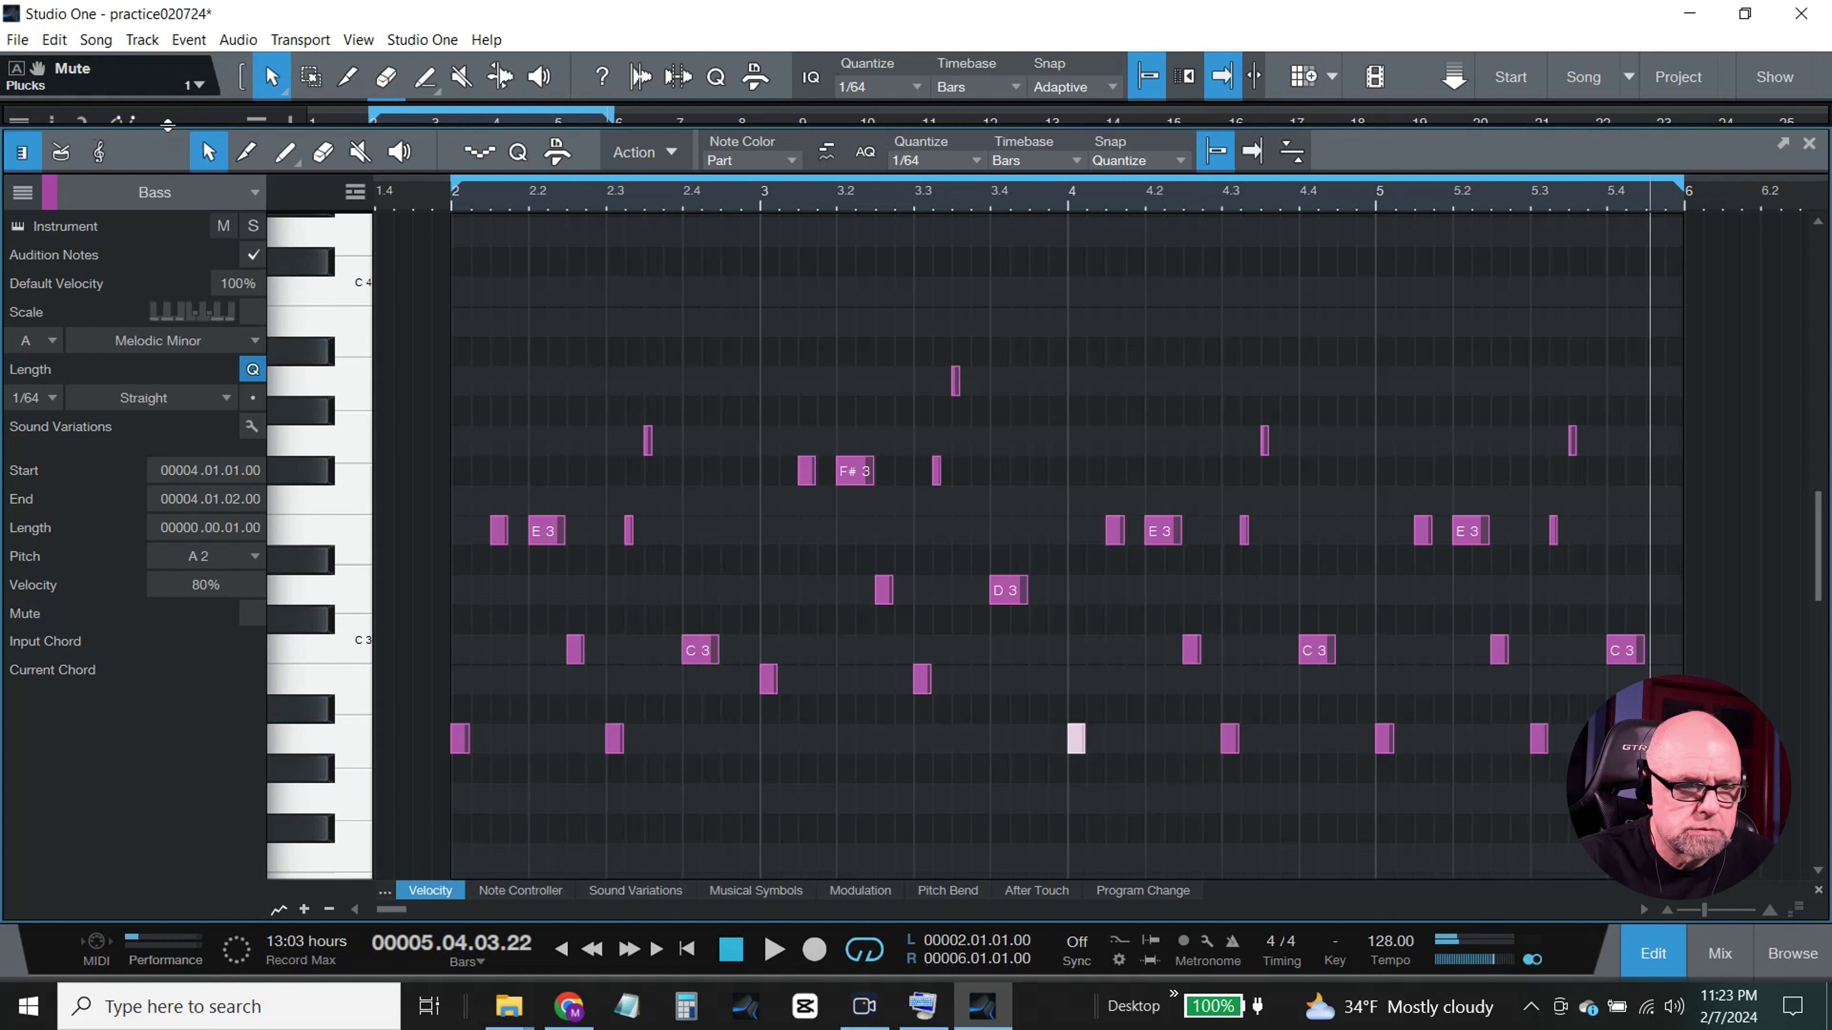
drag(1056, 720, 758, 317)
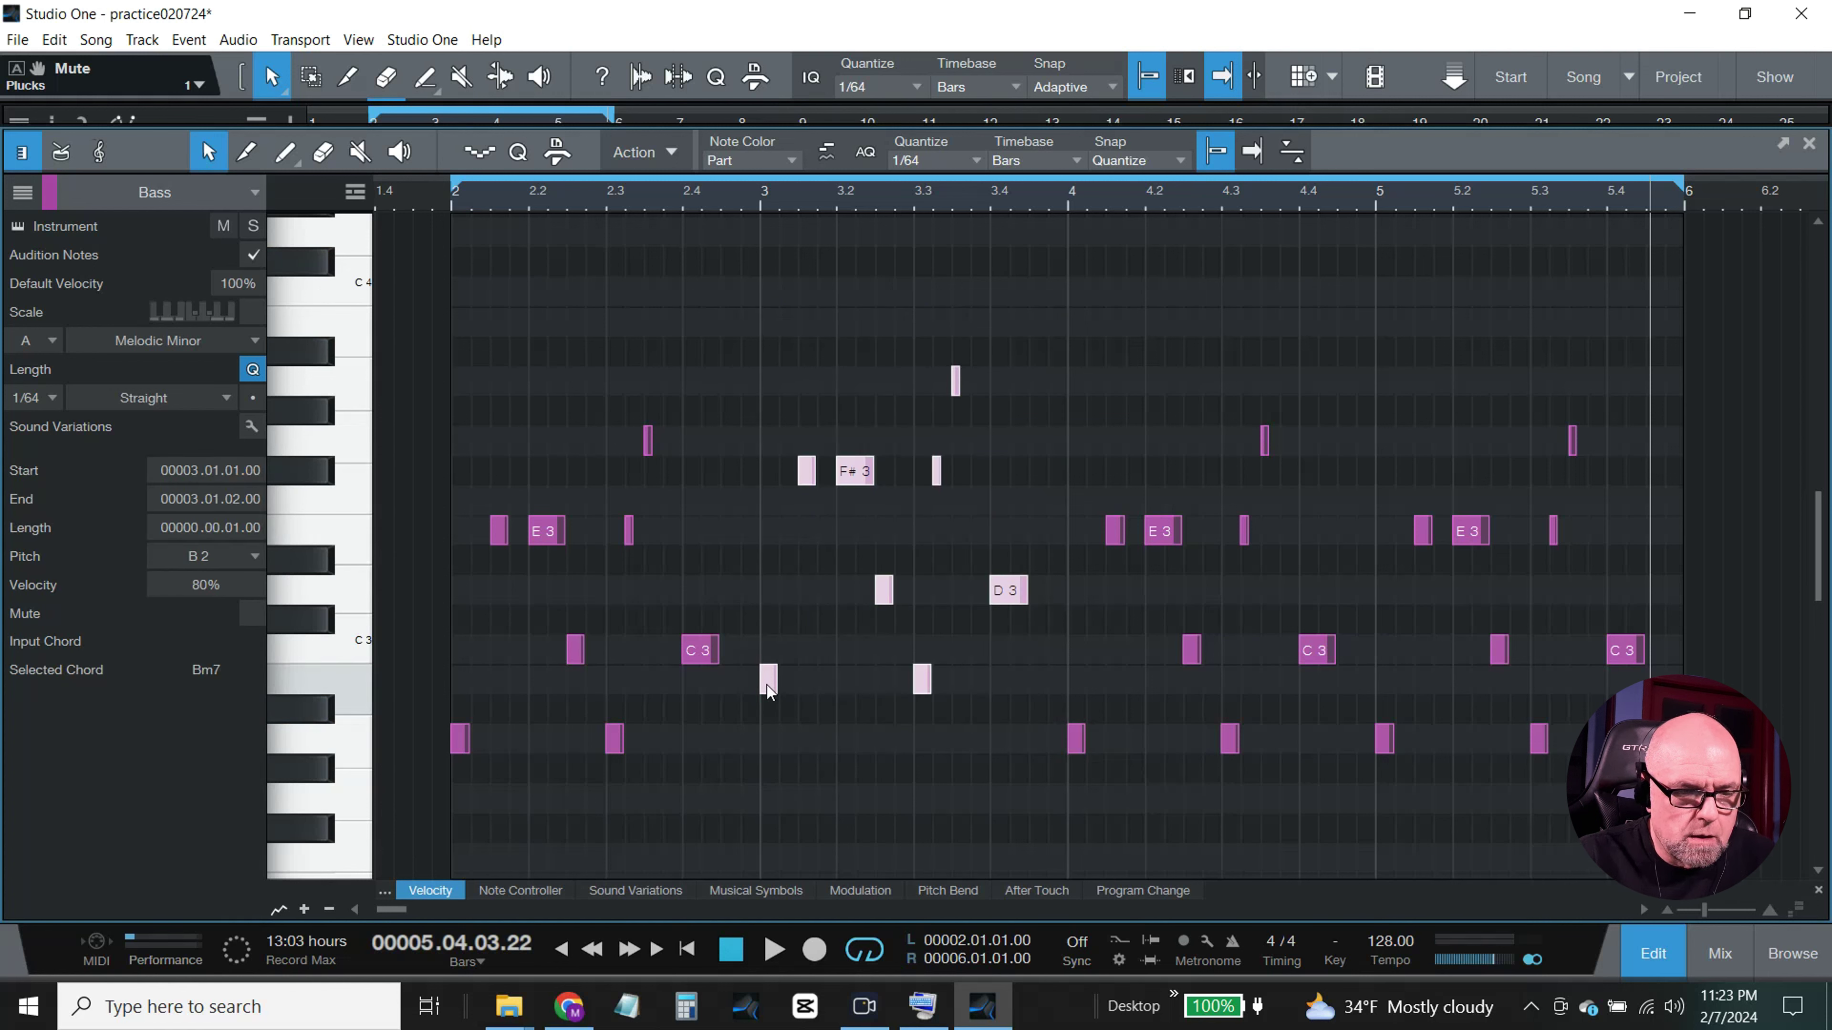
drag(768, 690, 766, 650)
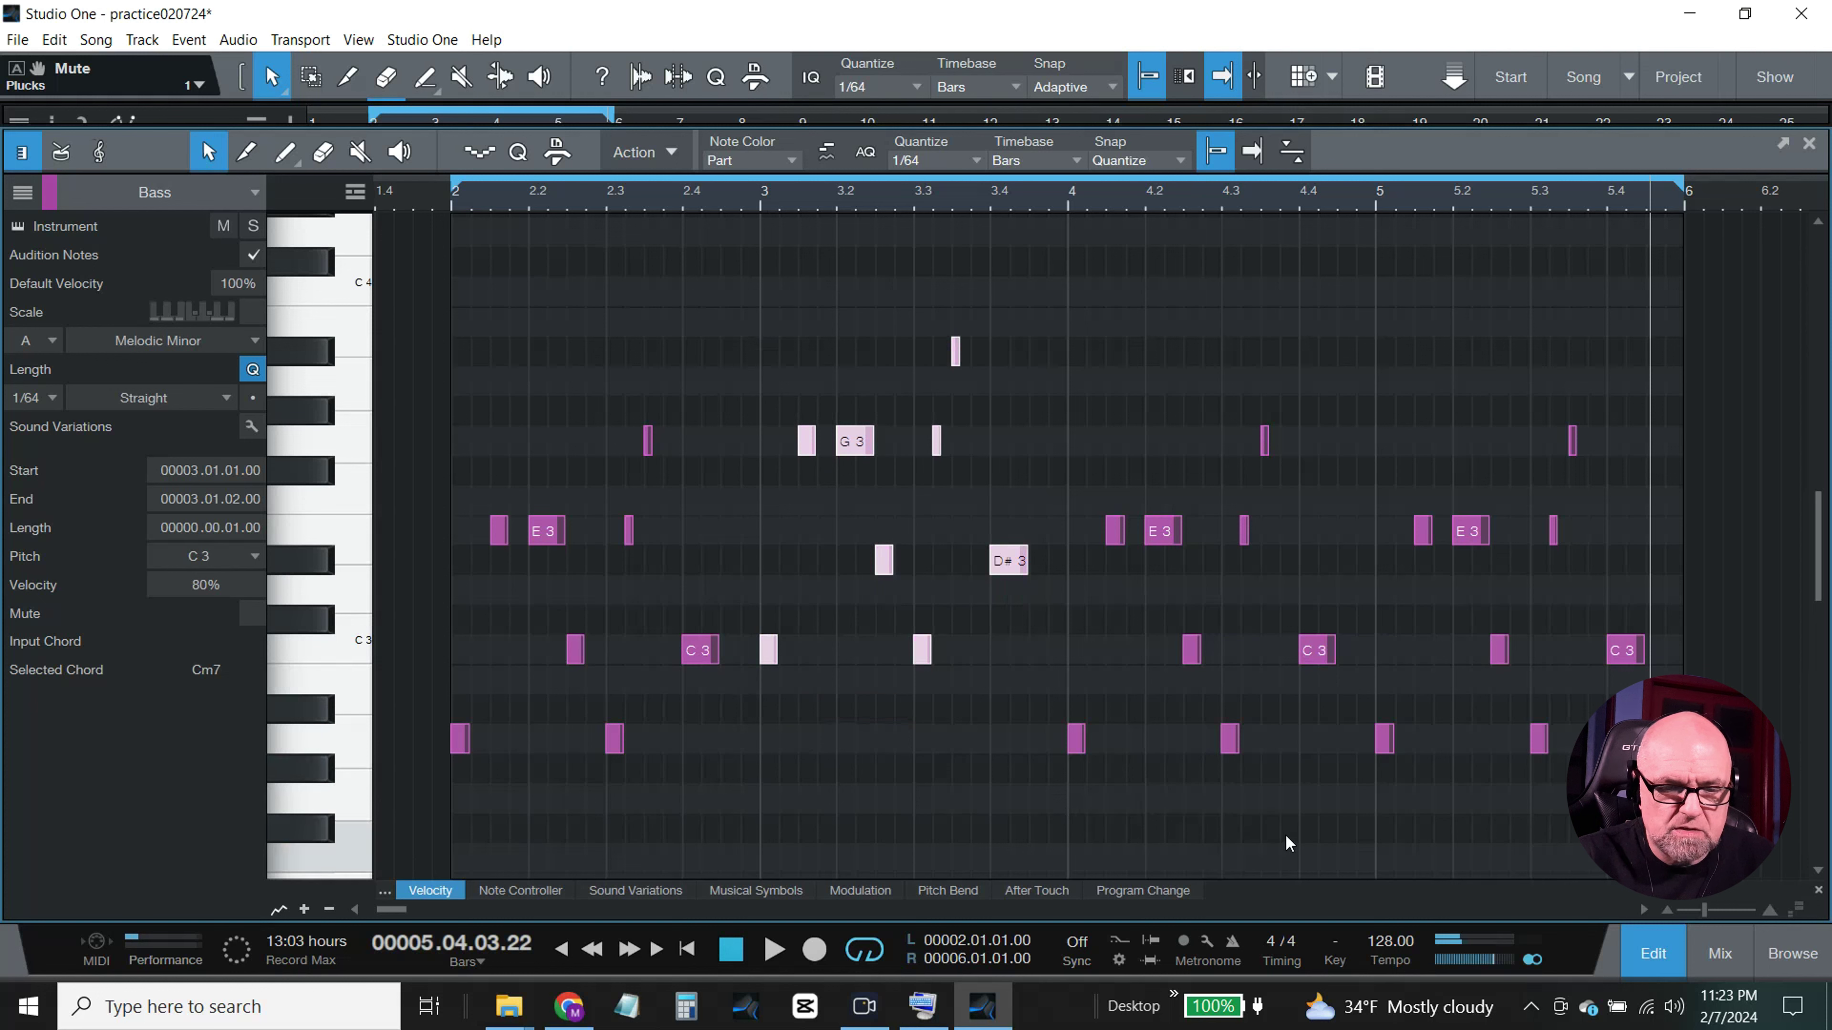
Step: Raise the bar 4 bass notes as a group to start on B 2 and the bar 5 notes to start on C 3
click(1371, 821)
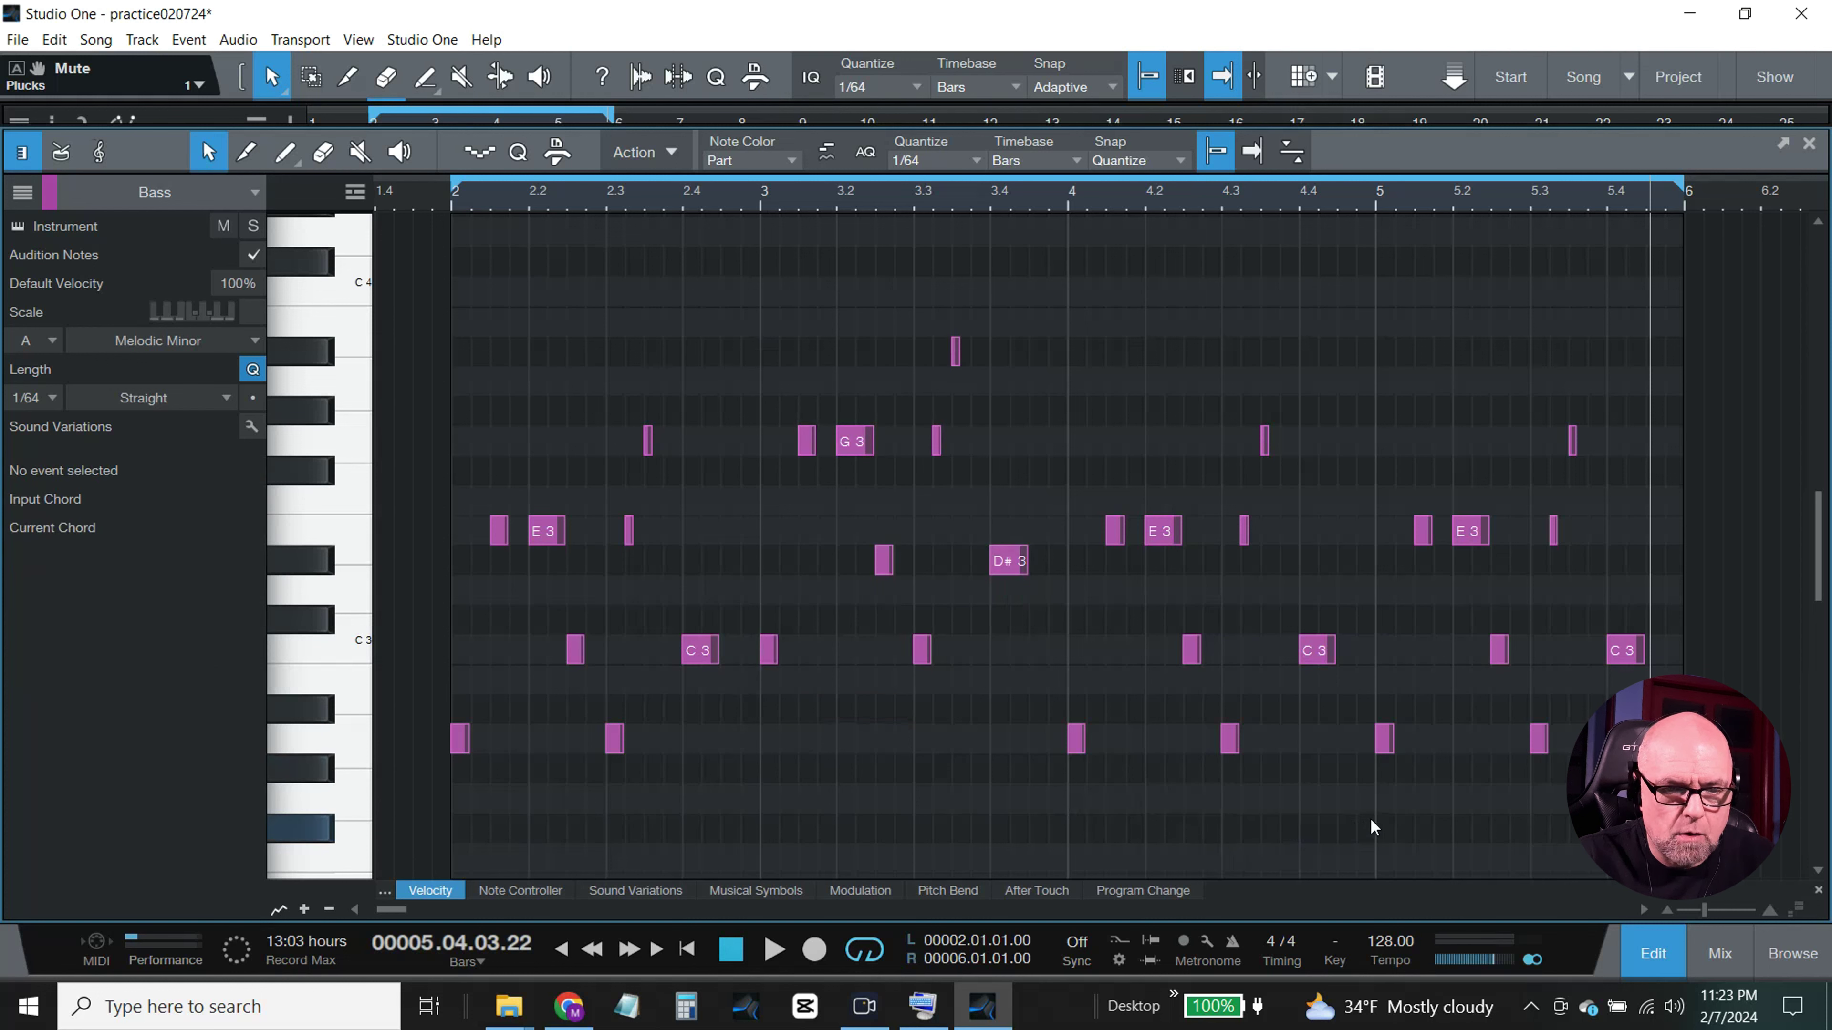
drag(1371, 840, 1060, 367)
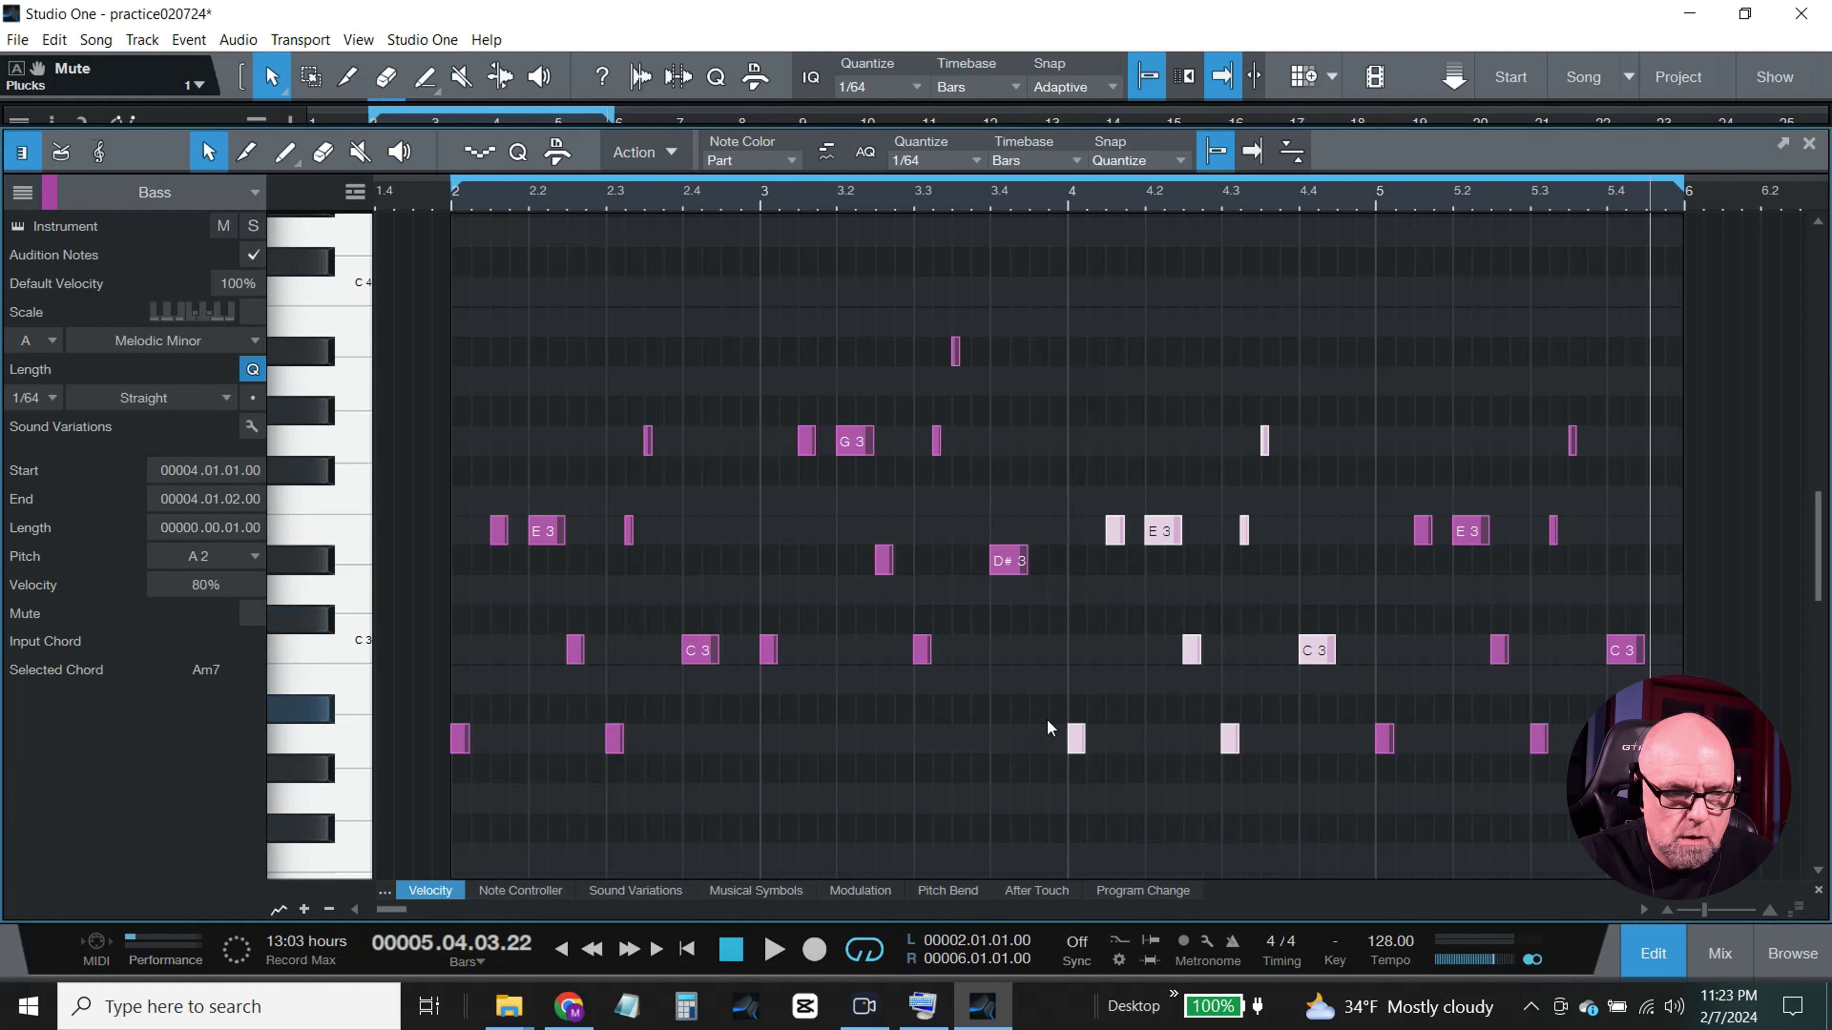
drag(1076, 743, 1077, 682)
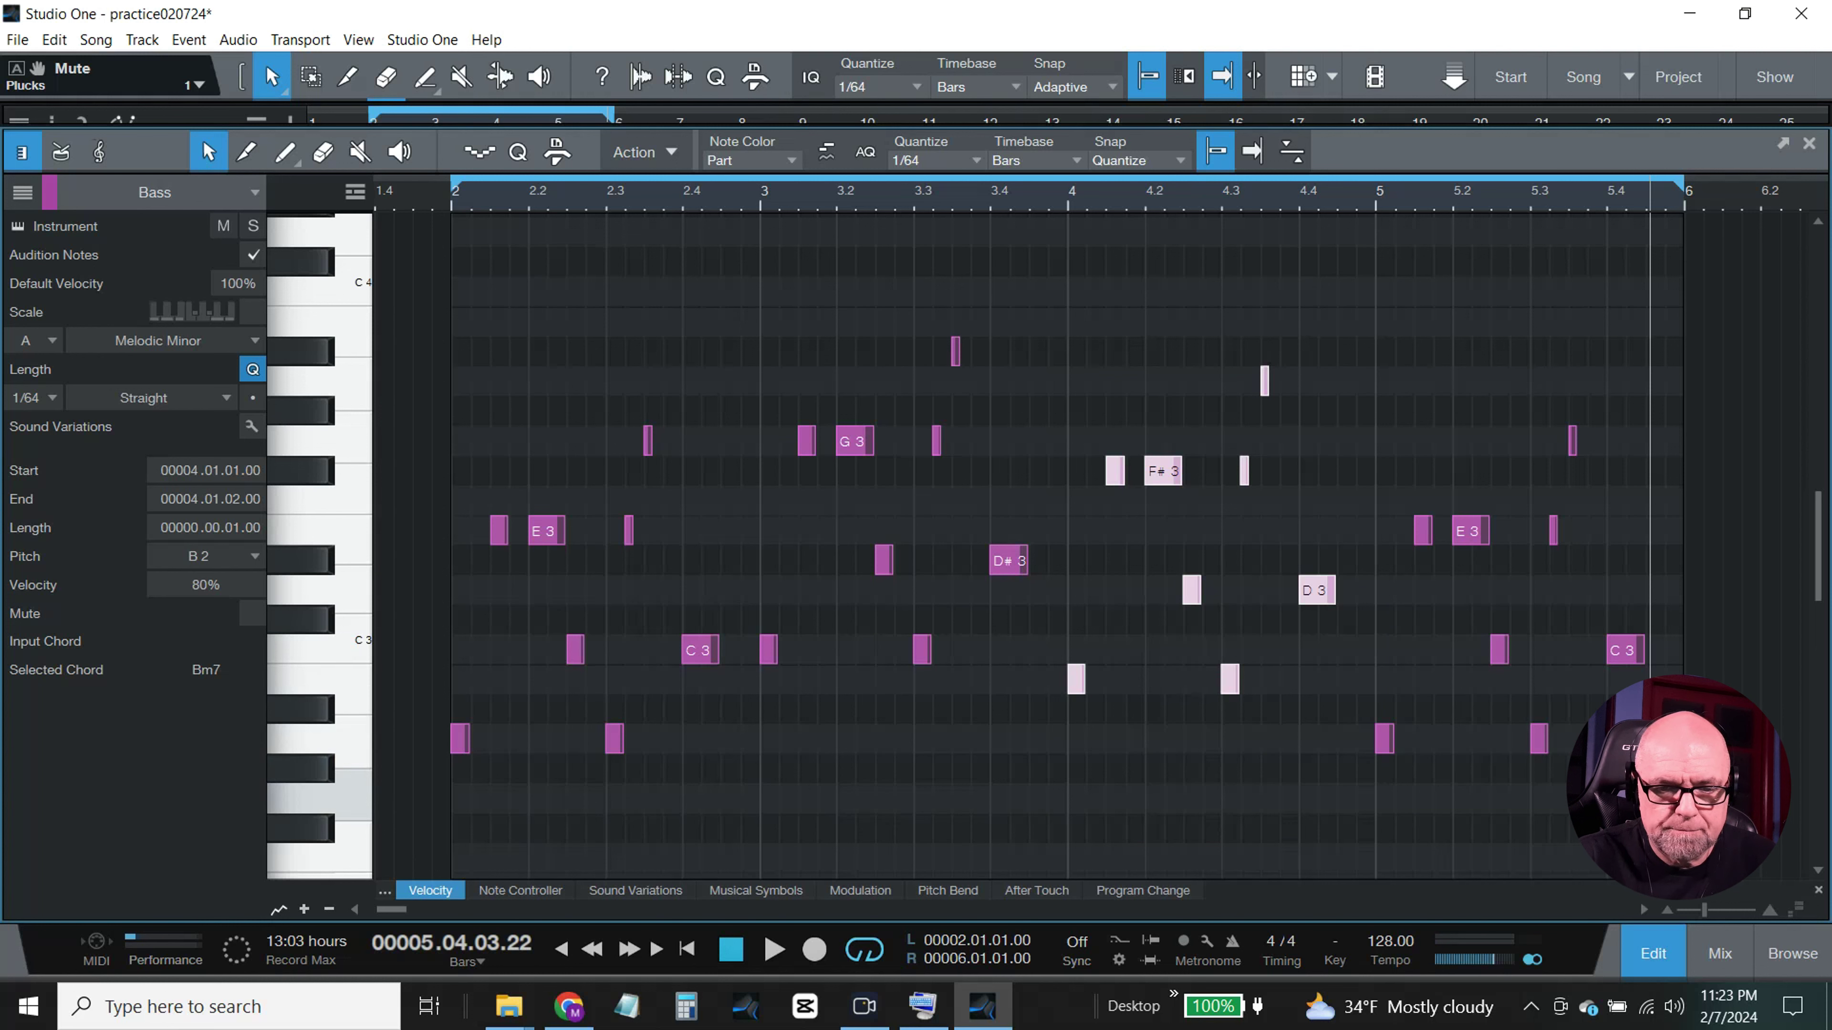
drag(1687, 814, 1376, 336)
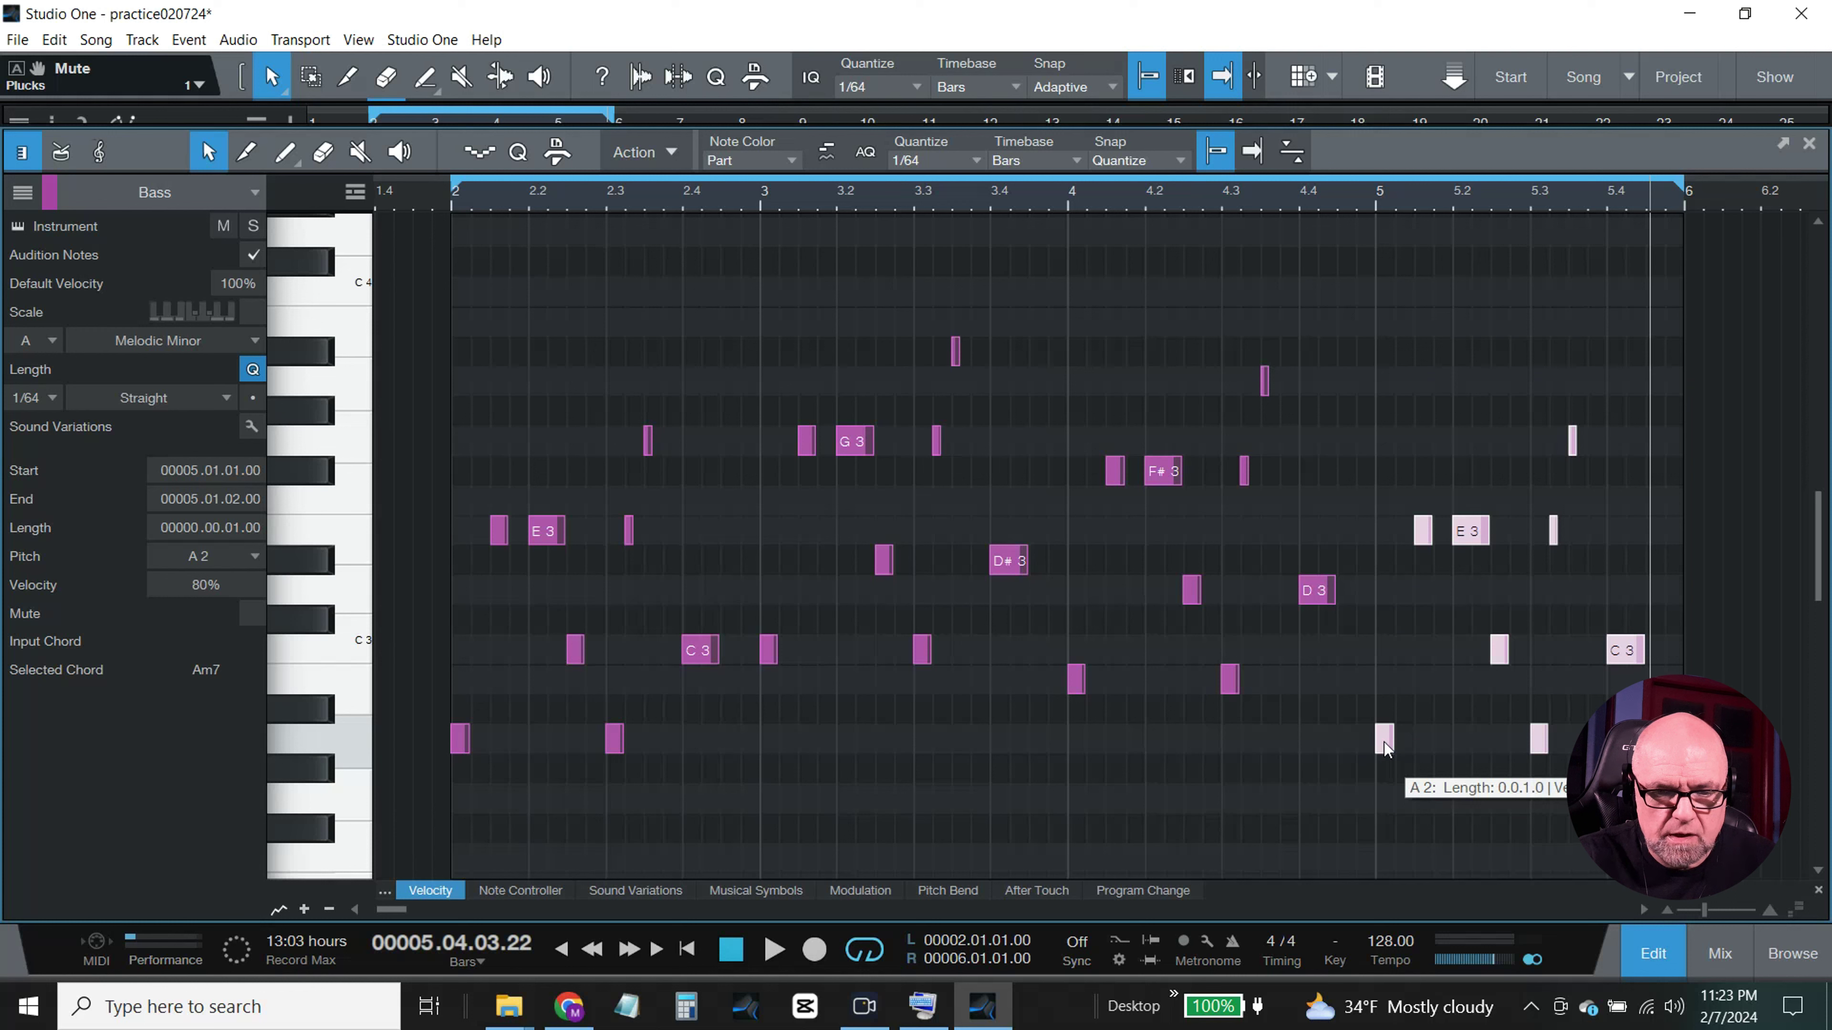
drag(1384, 747, 1389, 665)
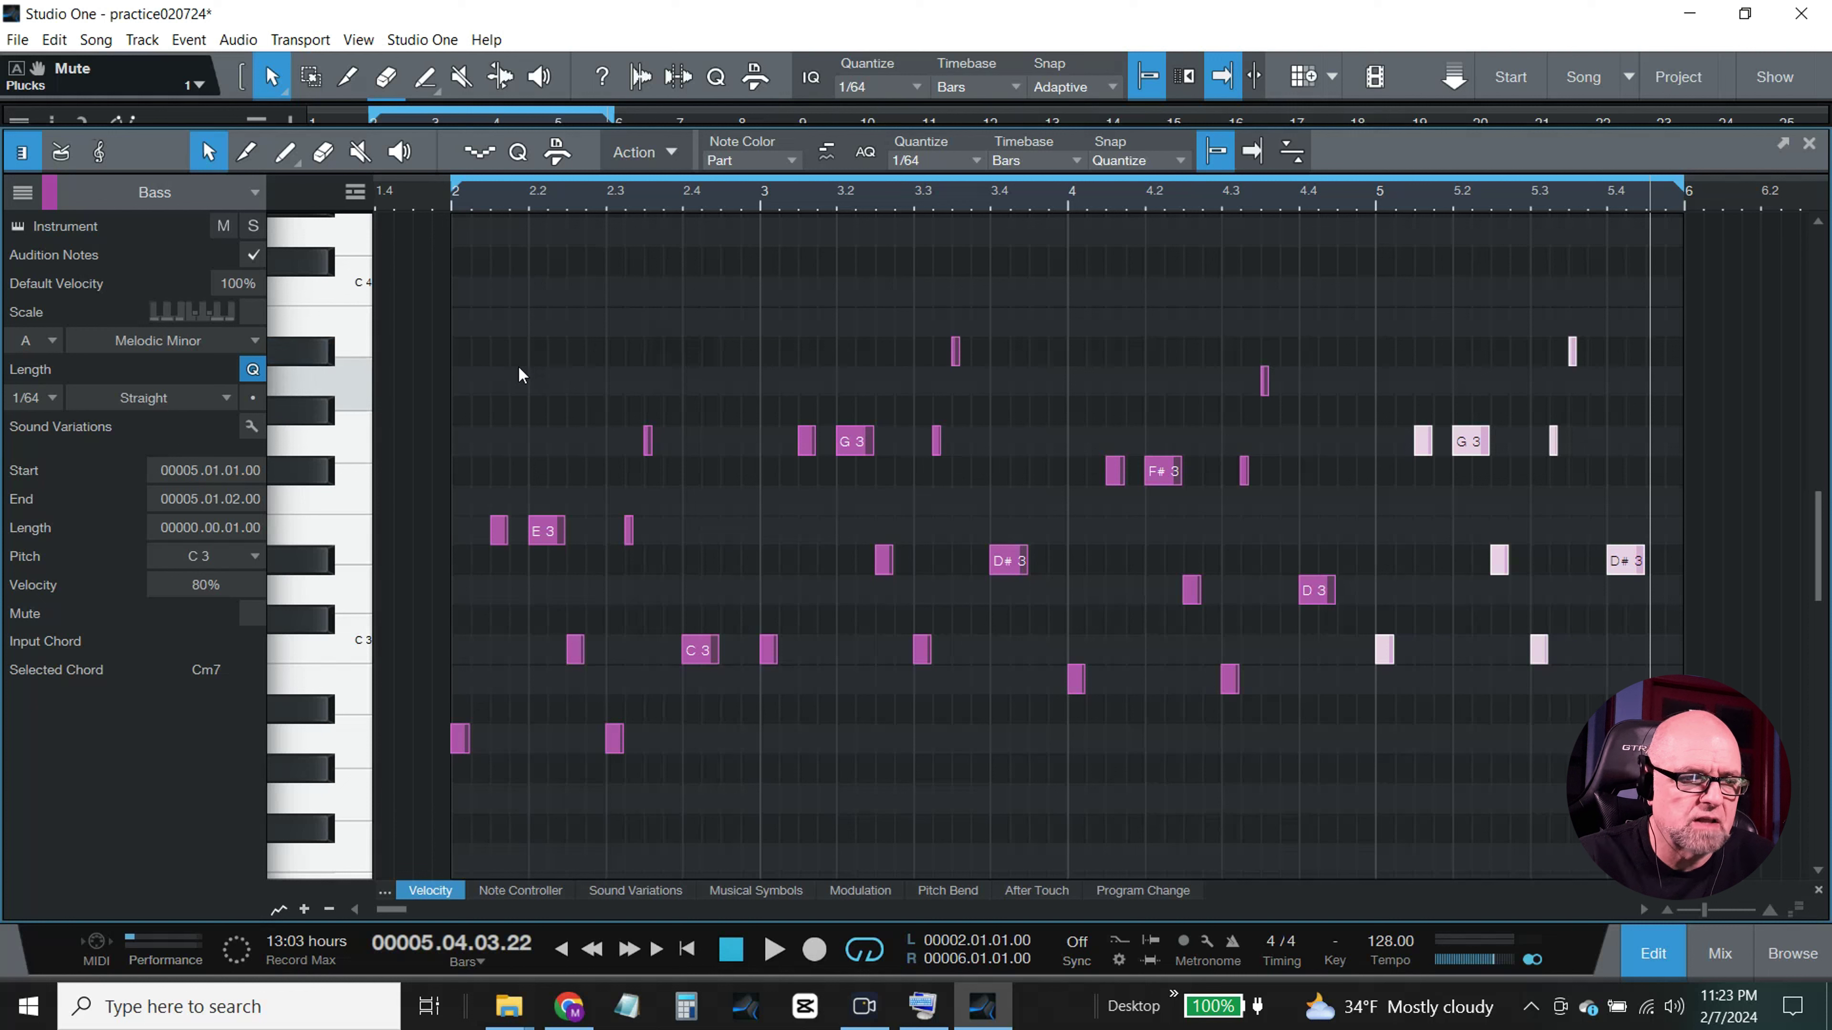
Step: Play the loop from bar 2 to hear the transposed bass and stop playback
click(454, 206)
key(space)
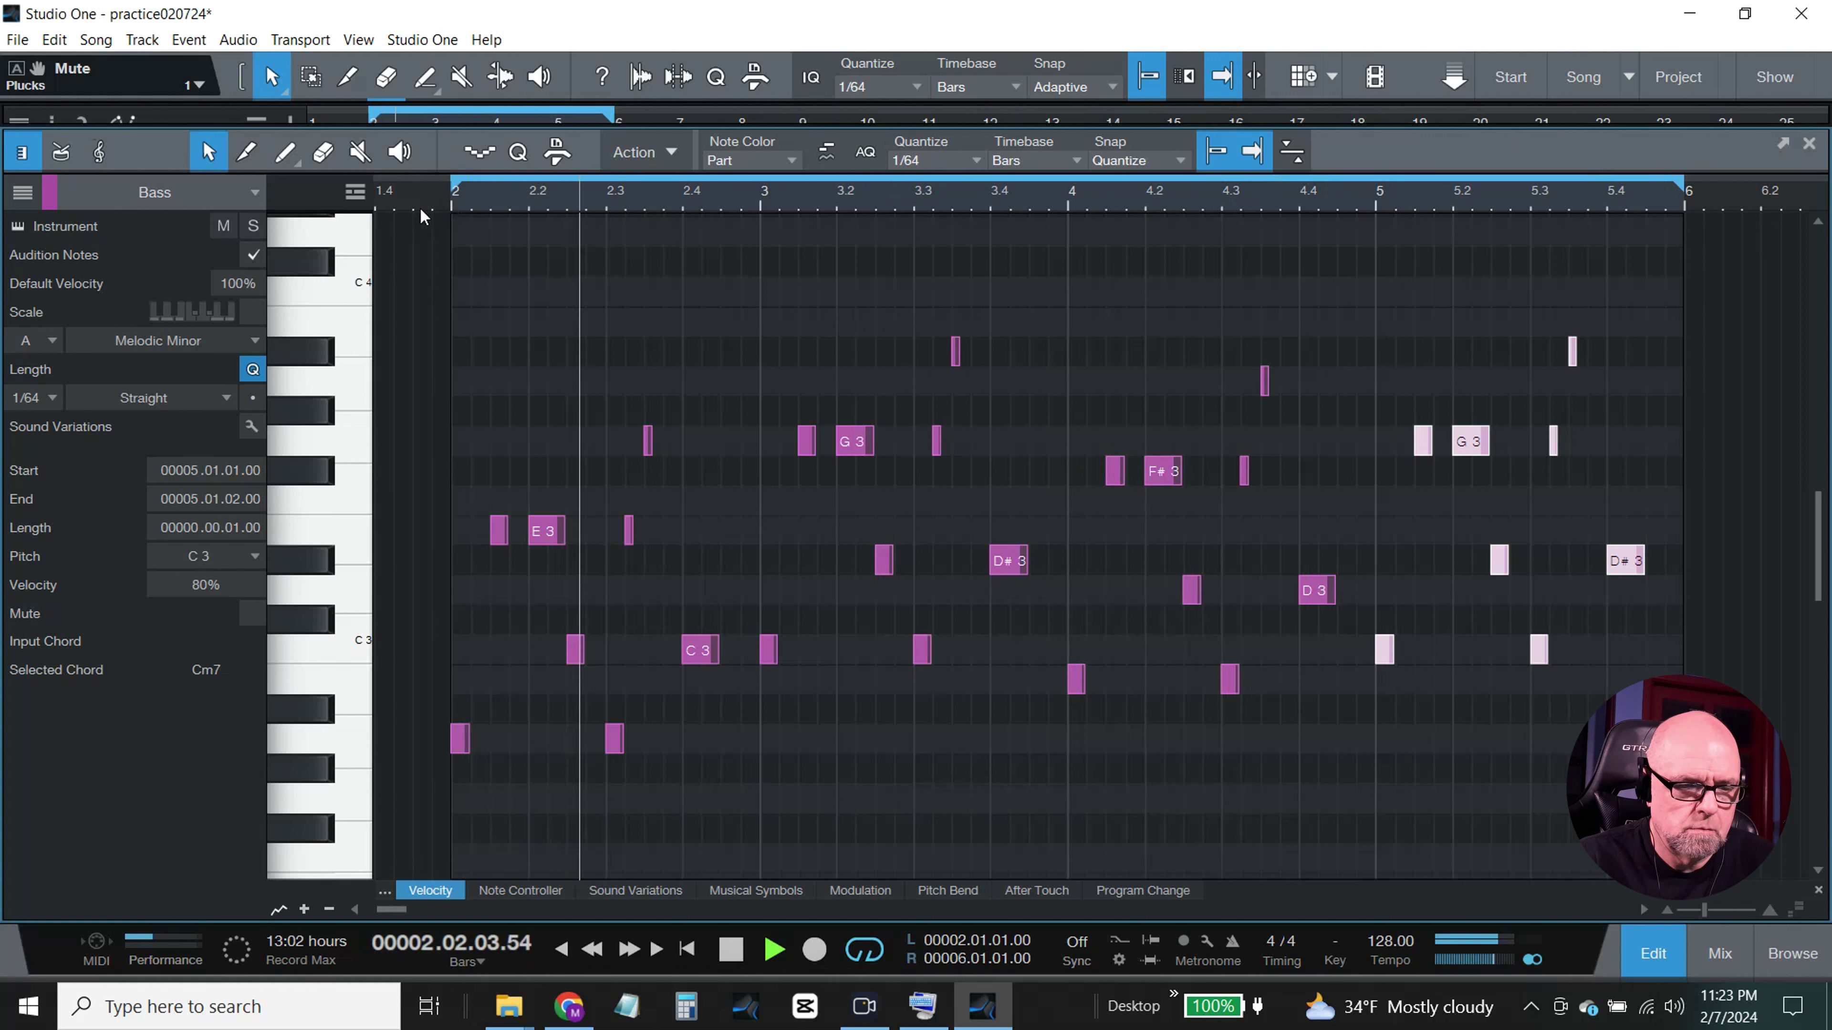
click(732, 951)
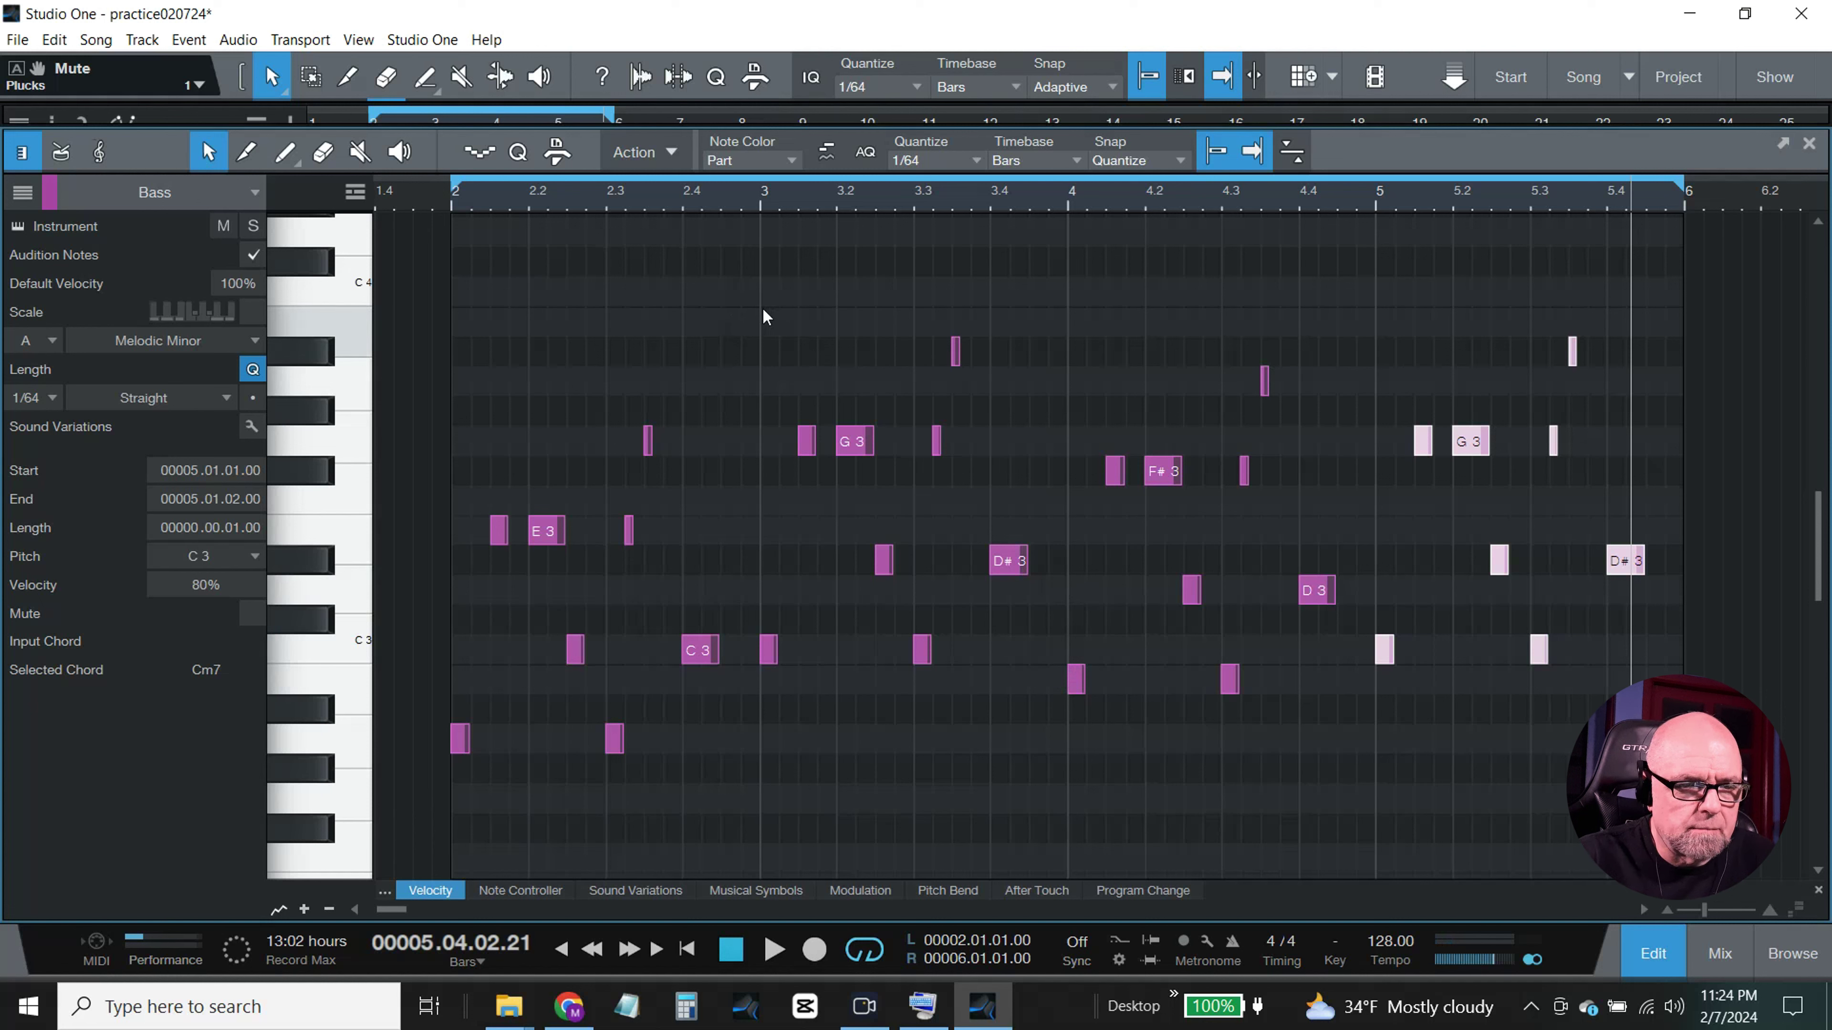
Step: Raise the bass notes bar by bar so bar 3 starts on D 3, bar 4 on C 3 and bar 5 on D 3
drag(759, 303, 1069, 751)
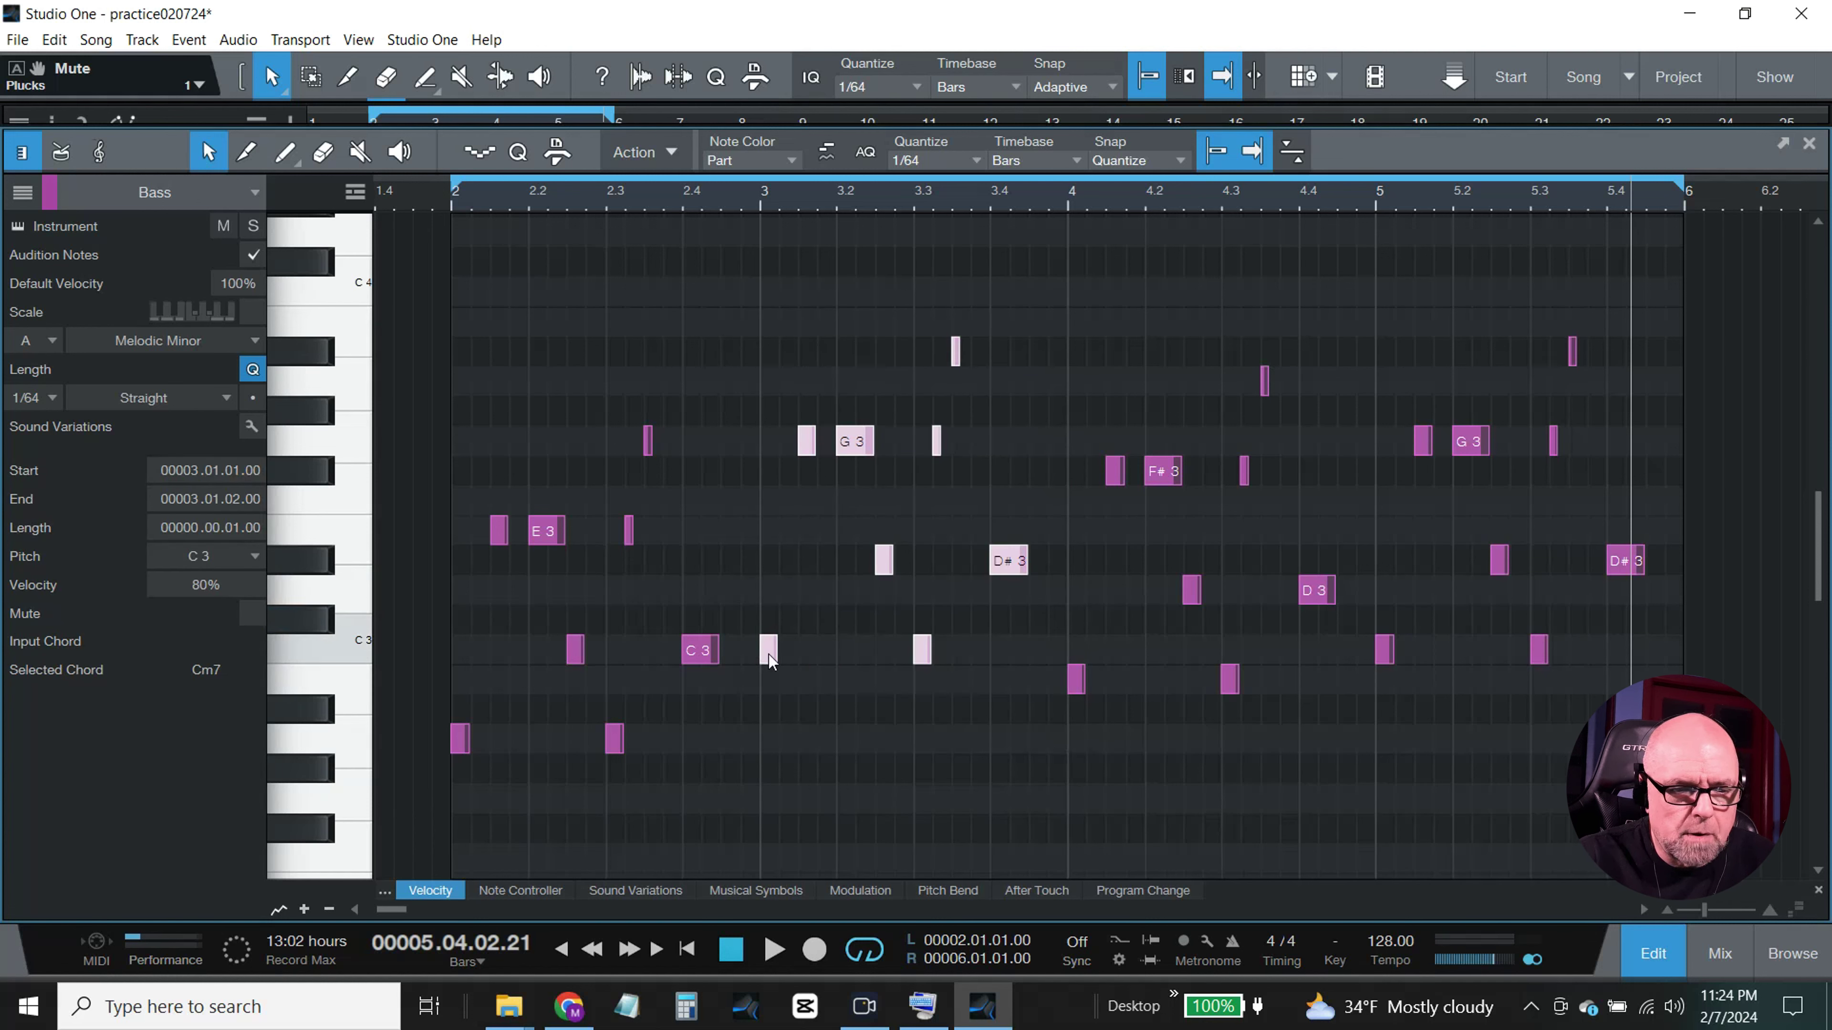
drag(769, 646, 769, 590)
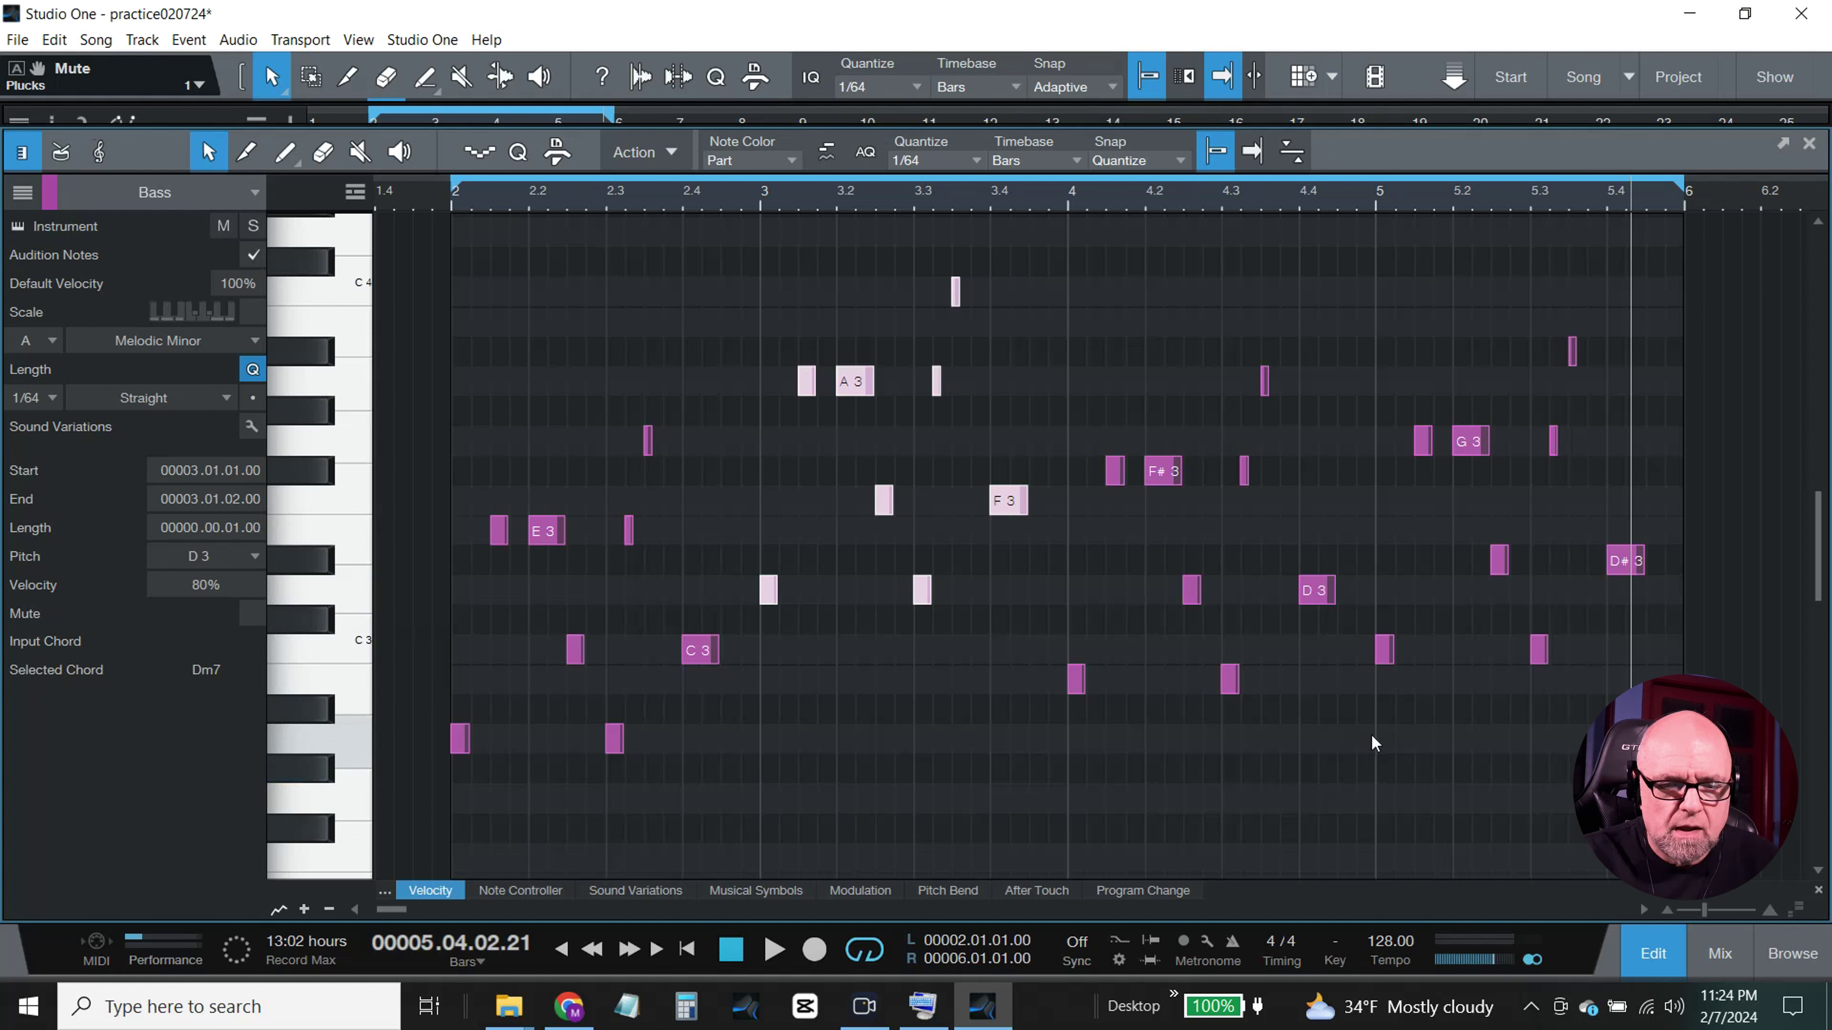
drag(1374, 743, 1064, 276)
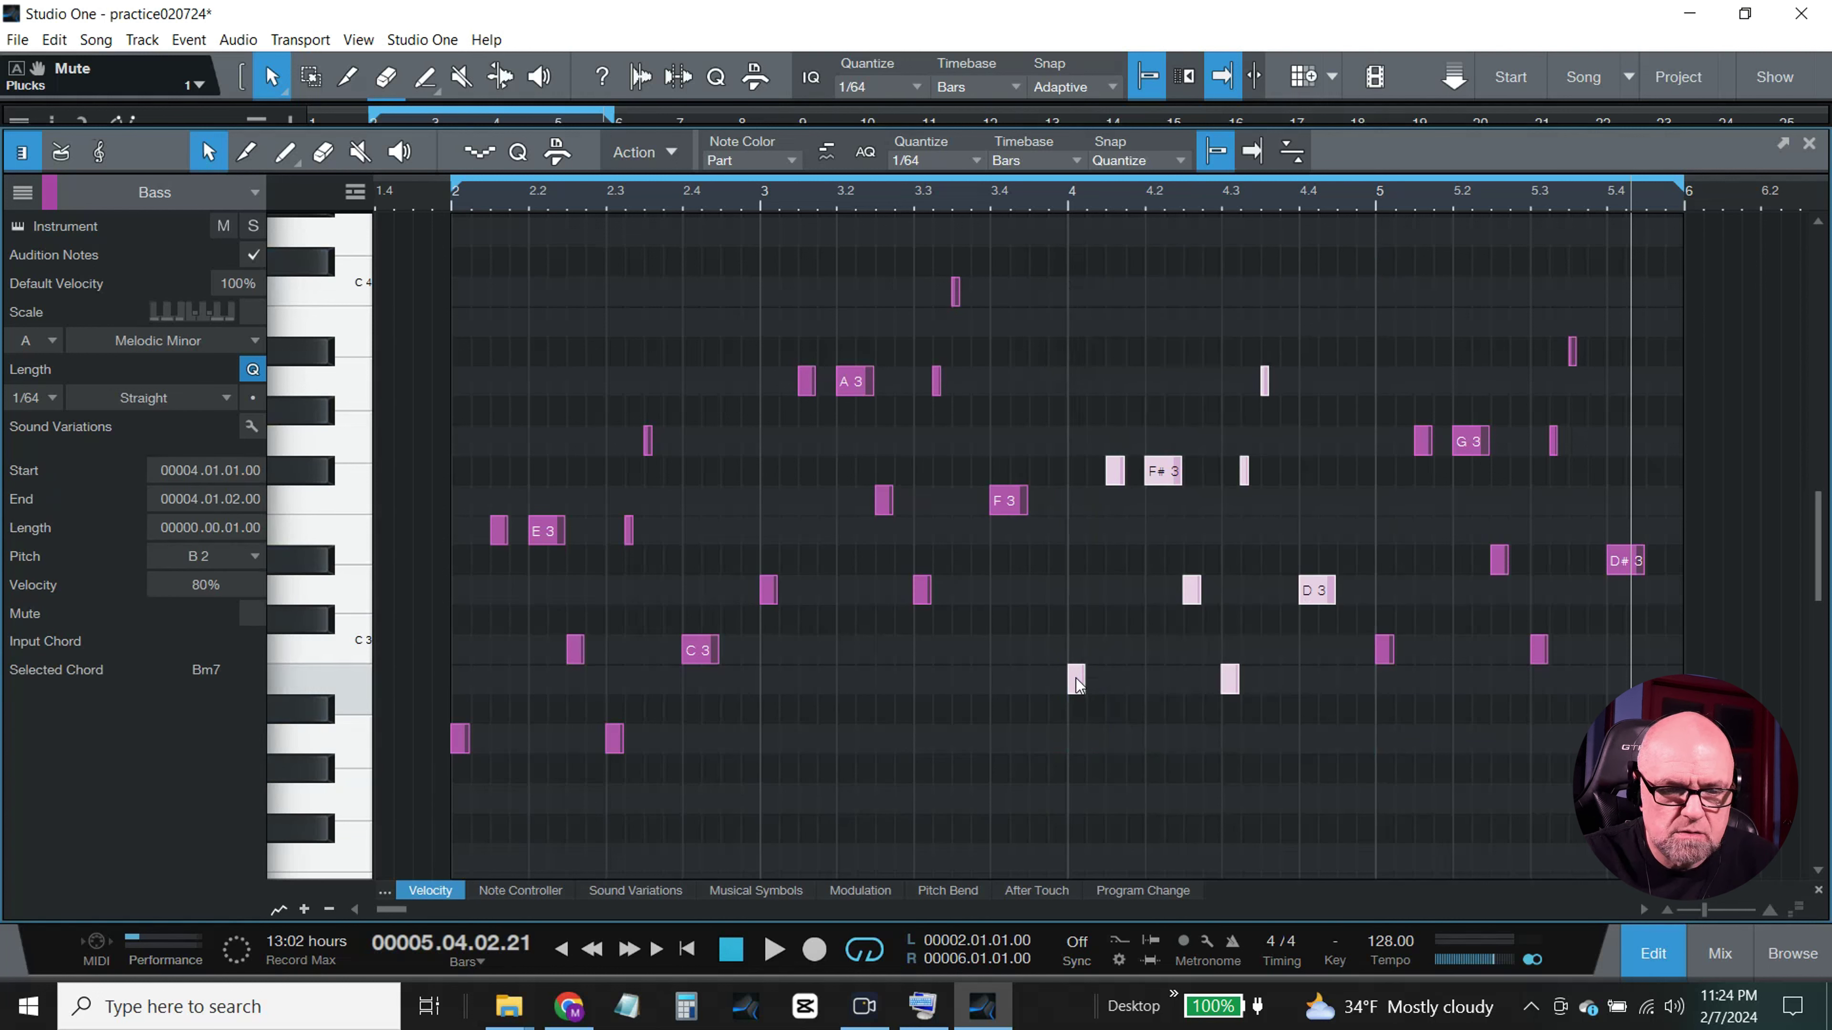
drag(1076, 685, 1076, 654)
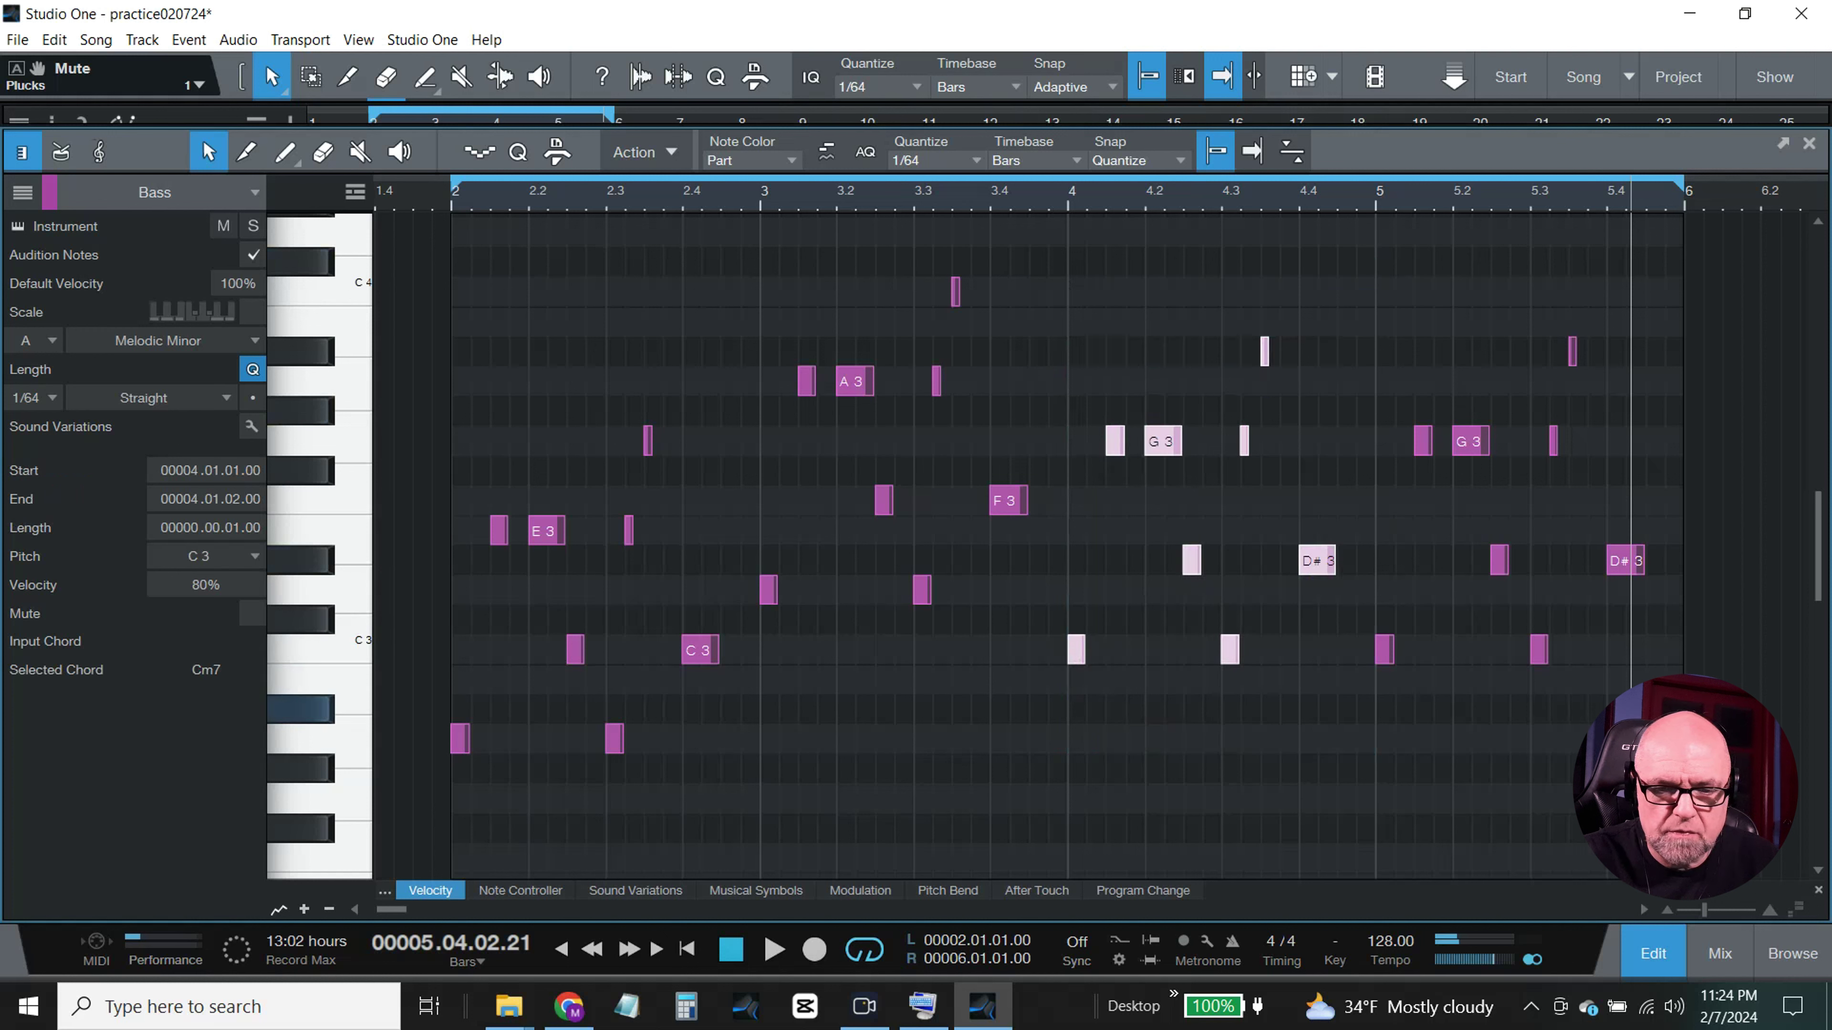
drag(1684, 725, 1376, 273)
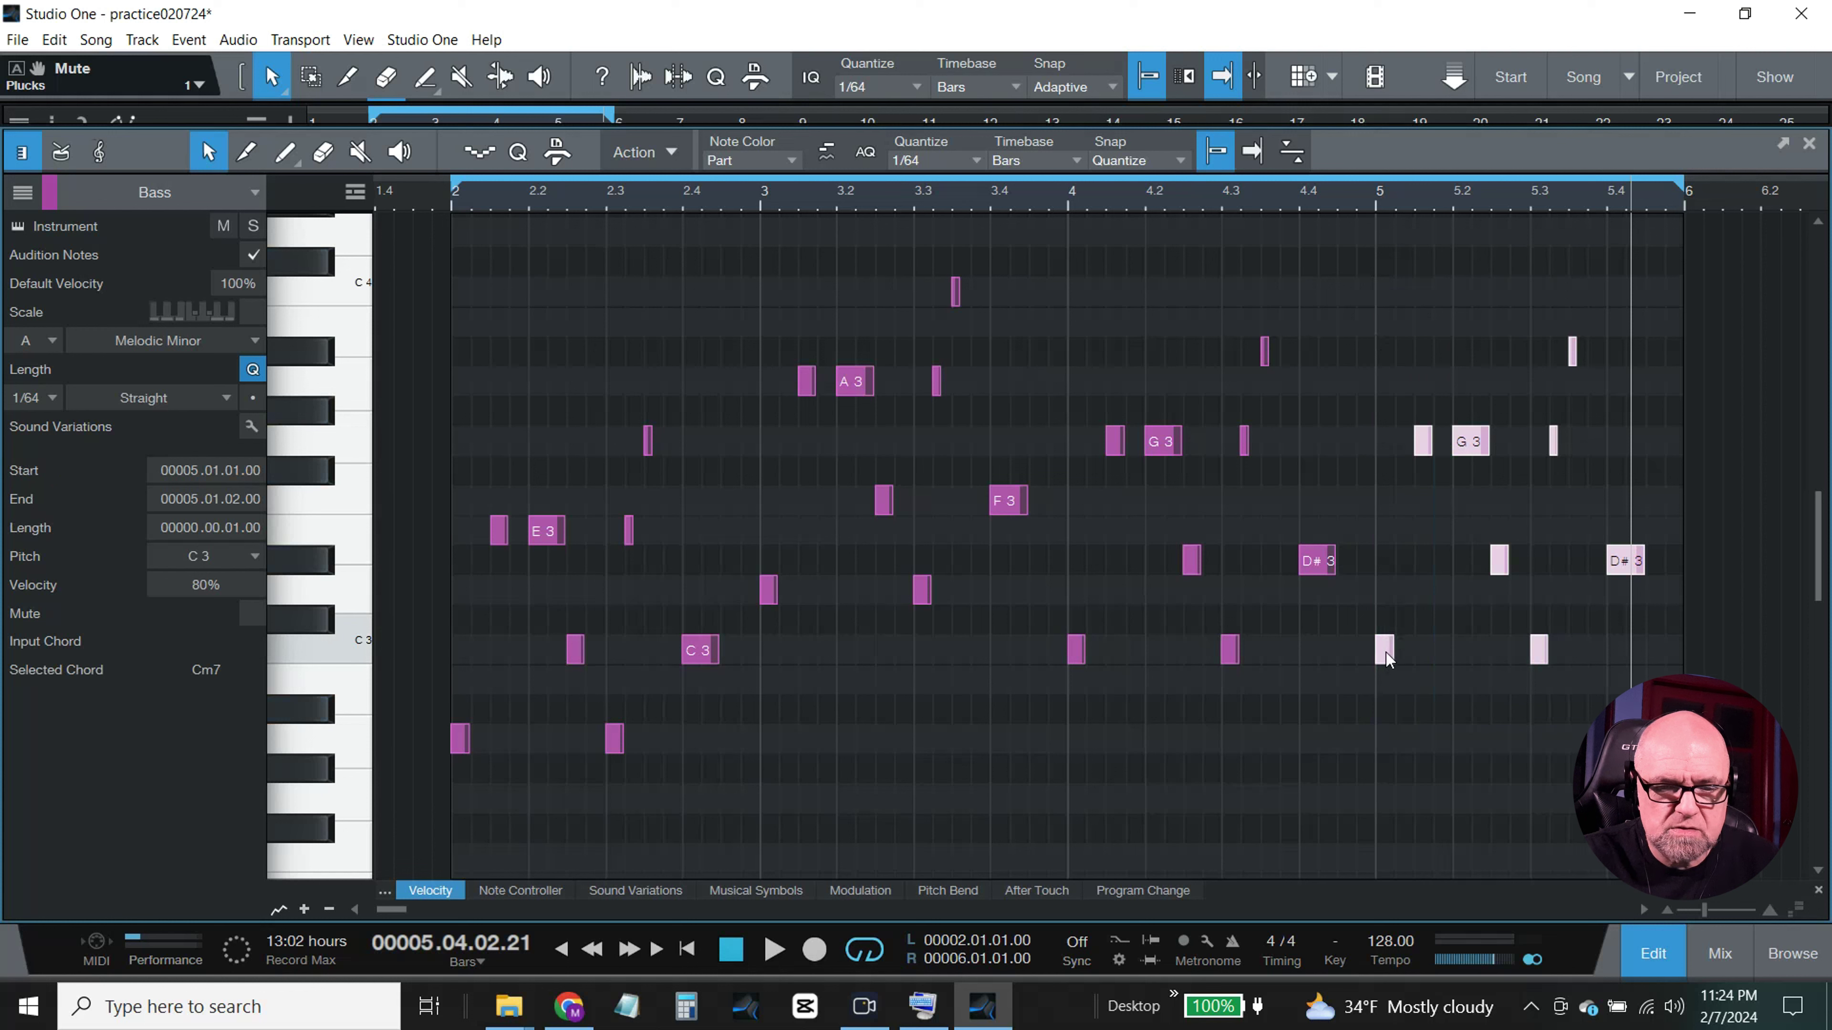
drag(1385, 655, 1382, 592)
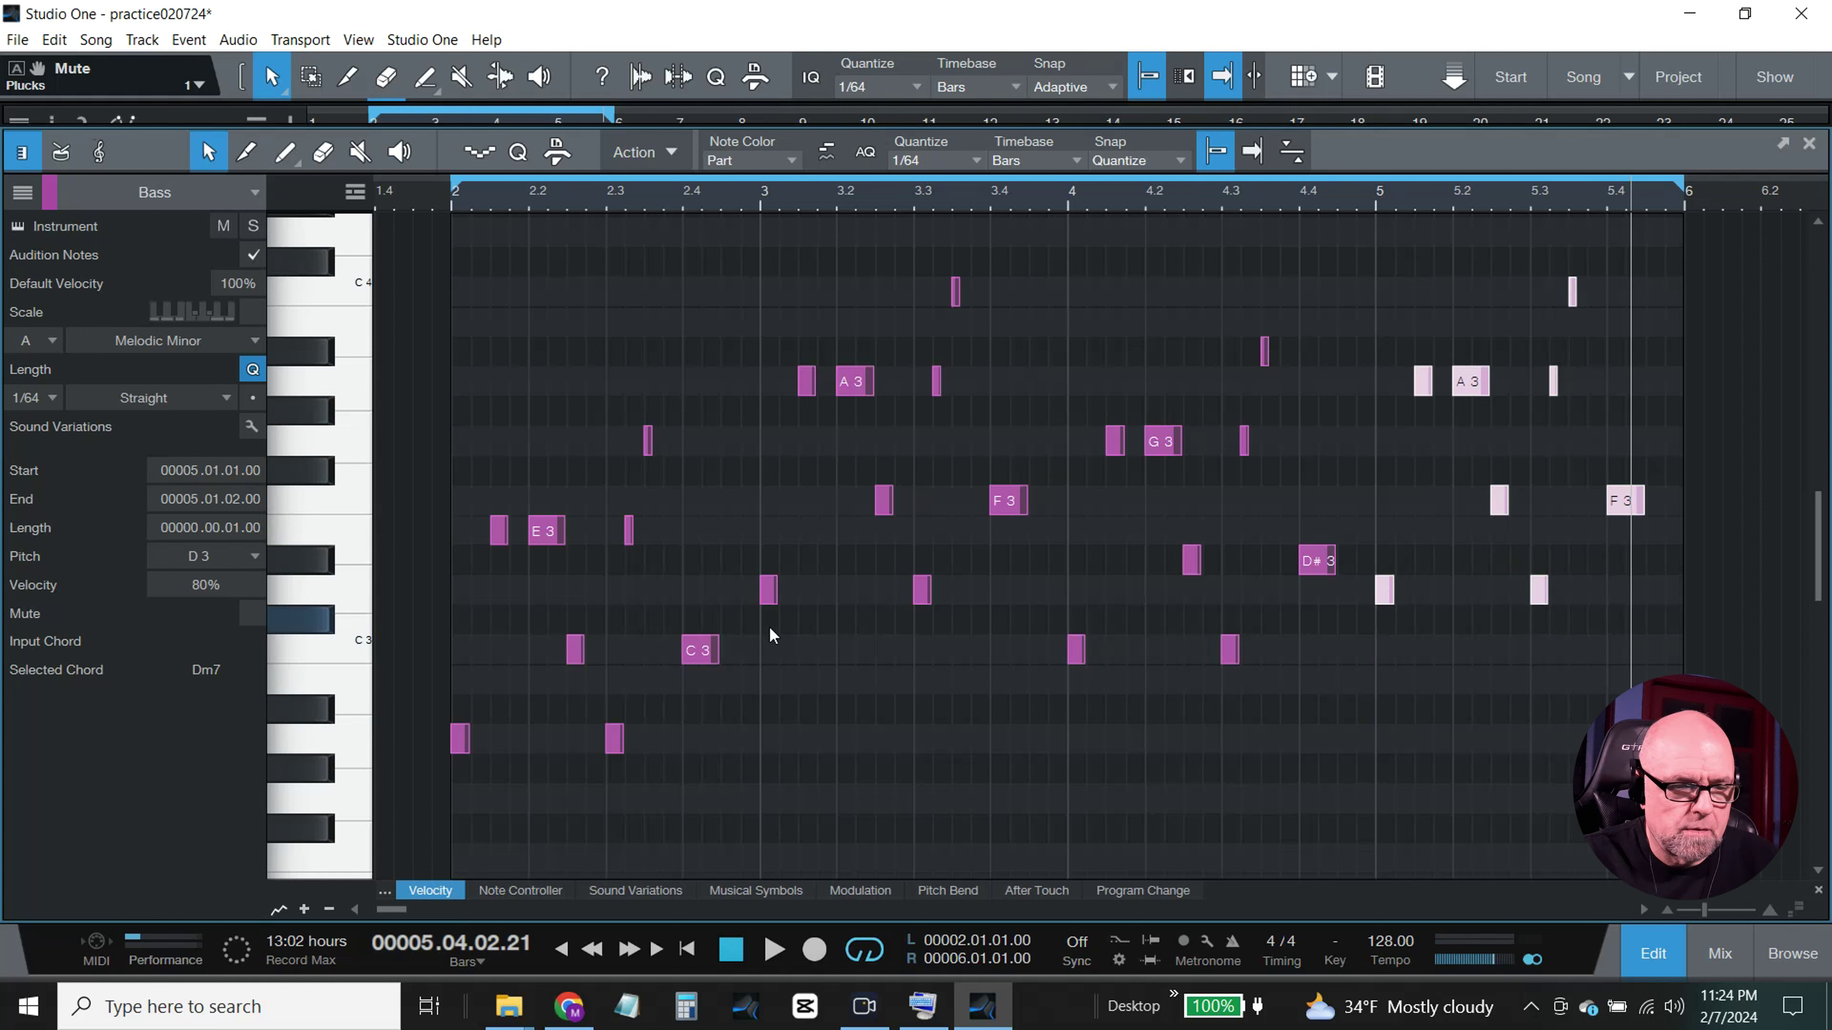
Step: Listen to the revised bass line from bar 2, stop playback and return to the arrangement
click(450, 207)
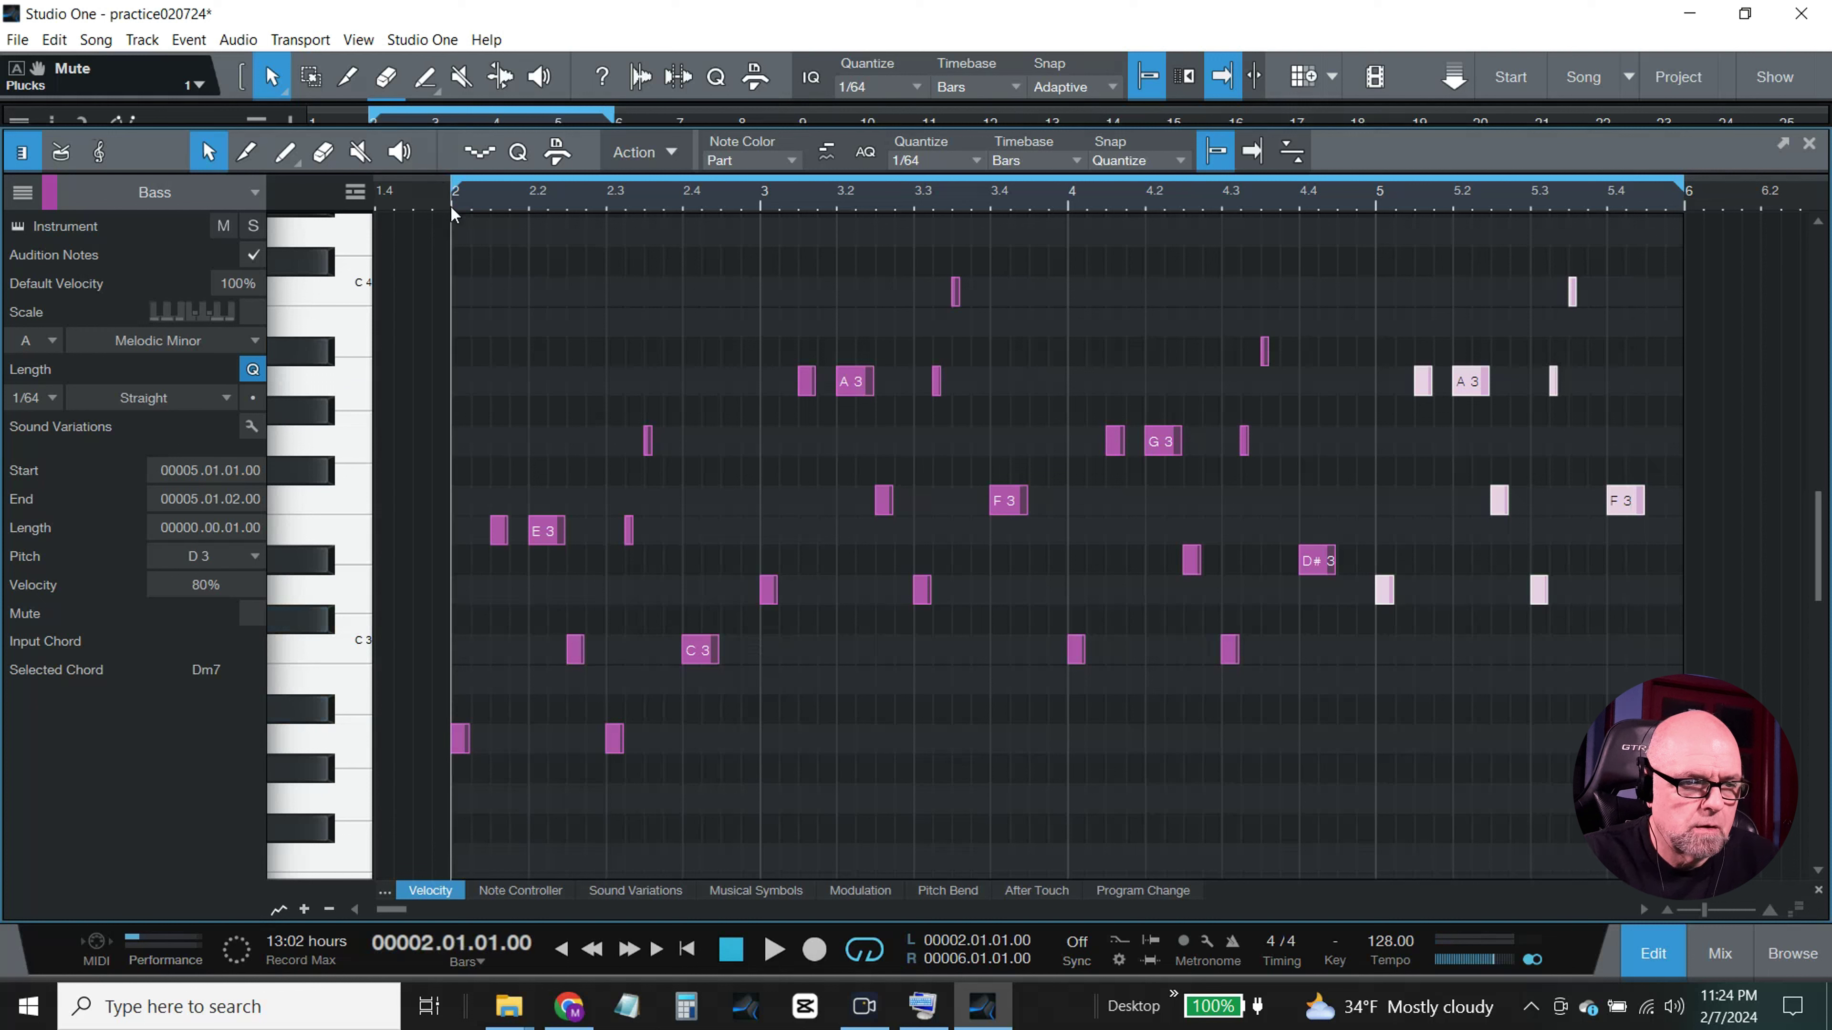
key(space)
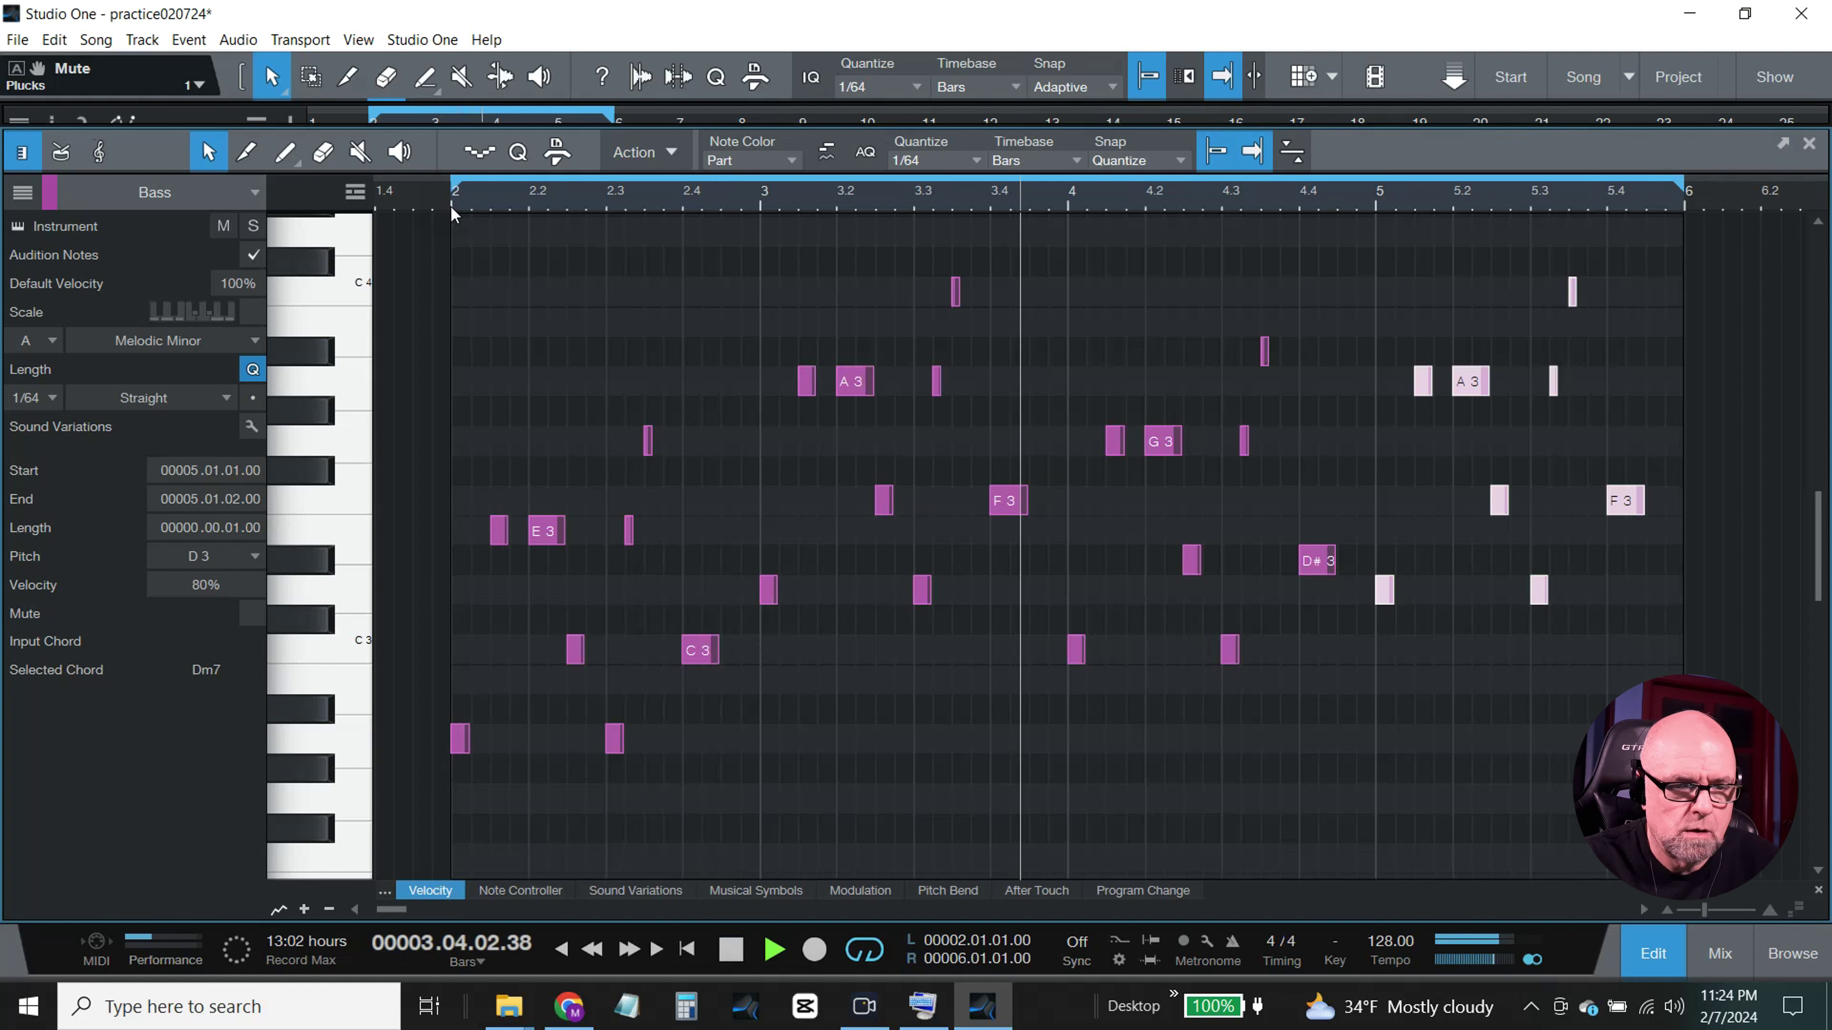
click(727, 951)
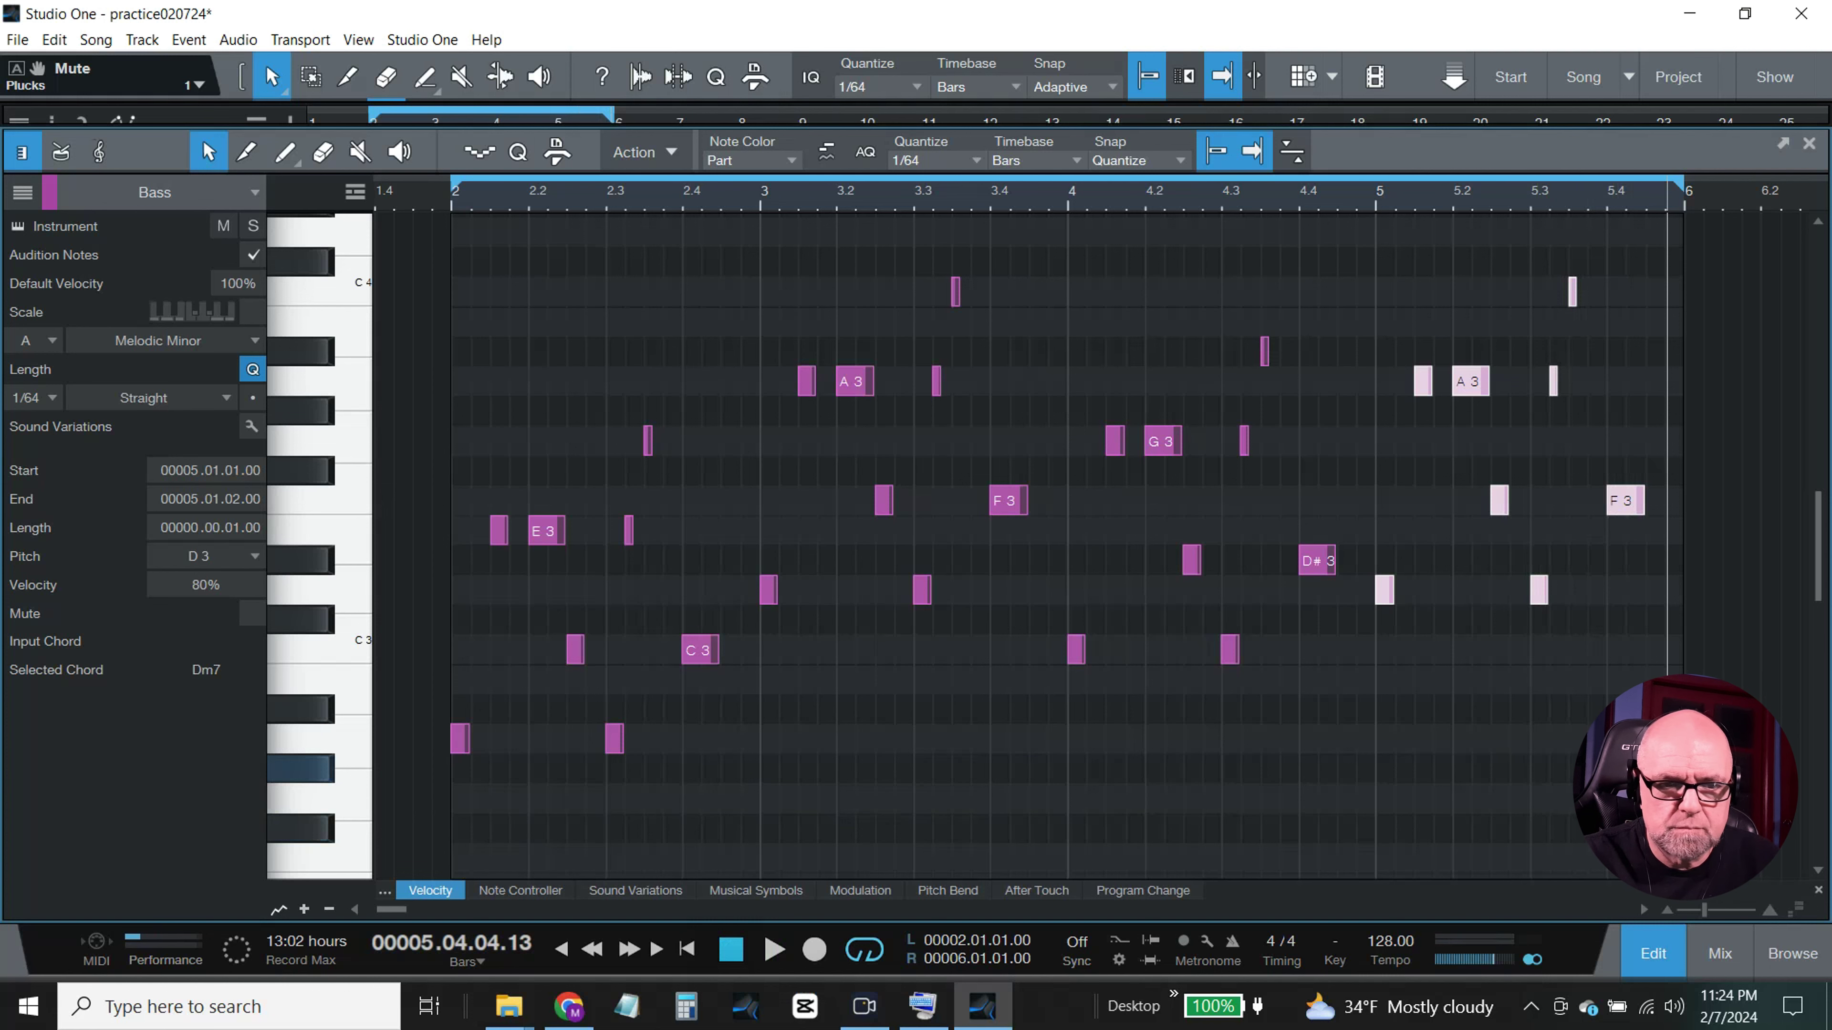
click(1654, 962)
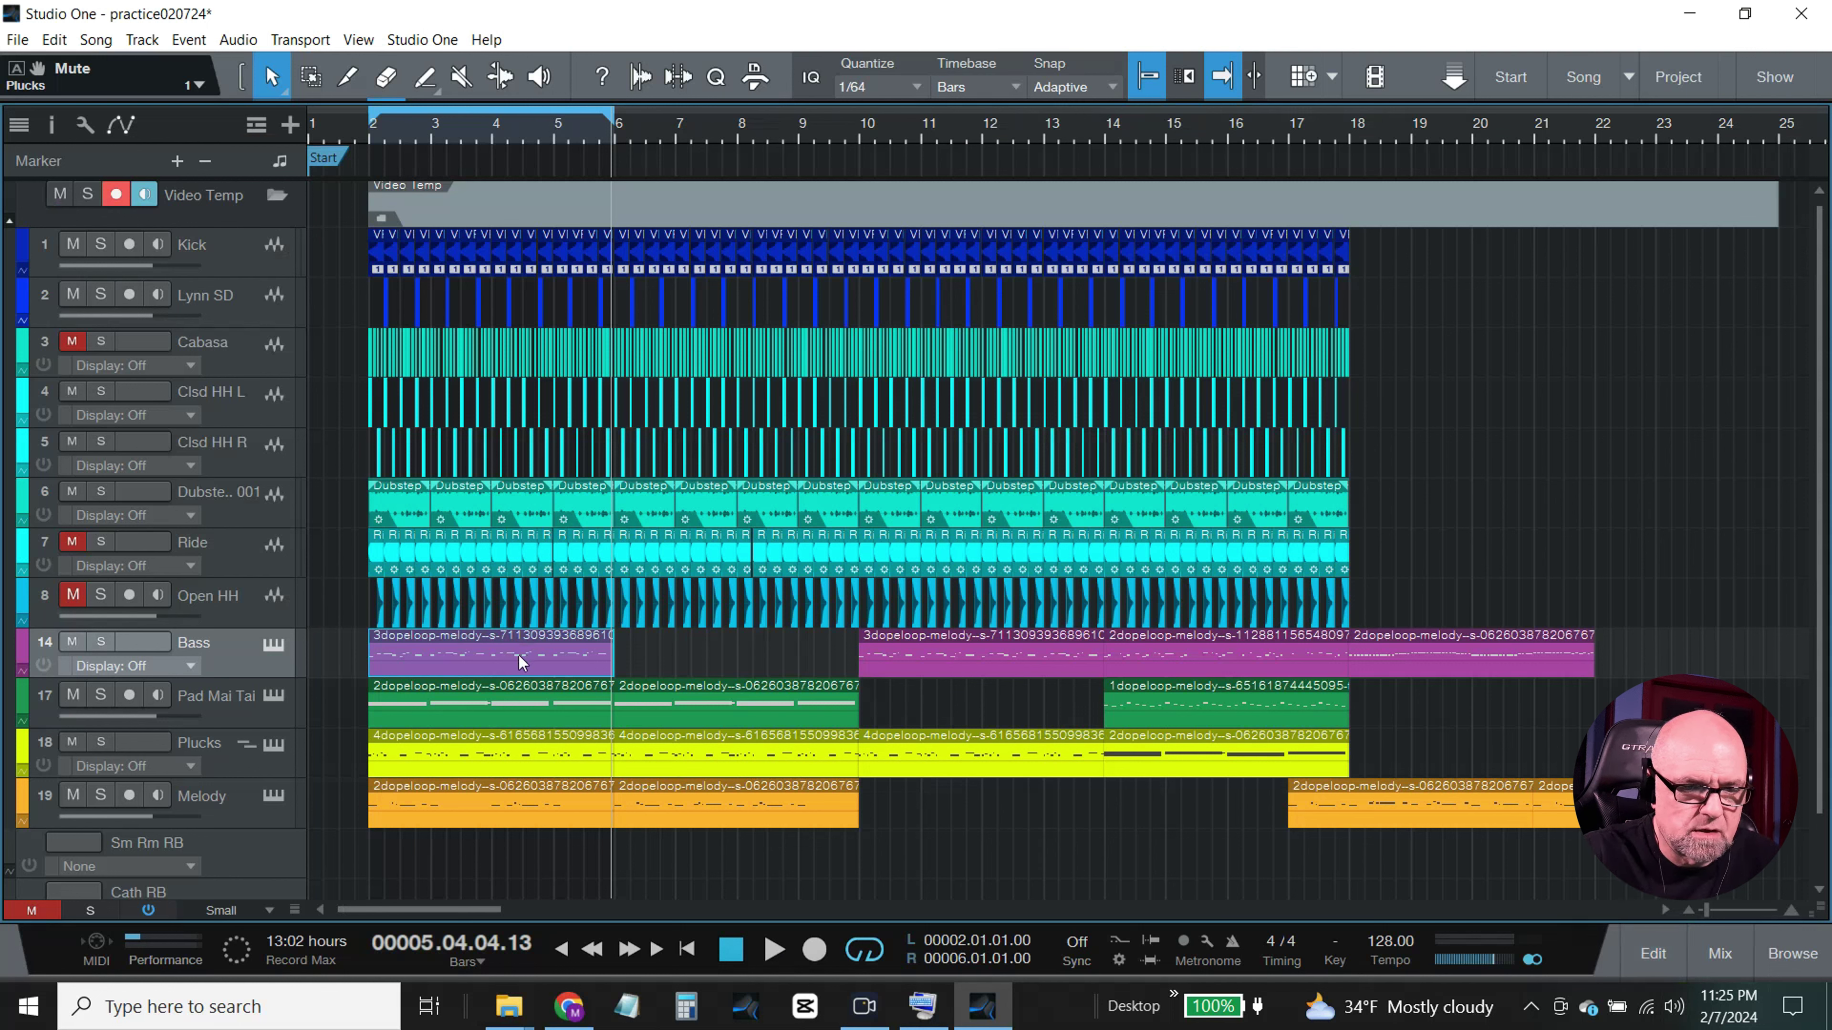
Step: Replace the bass clip at bar 2 with the bass clip that starts at bar 14
key(Delete)
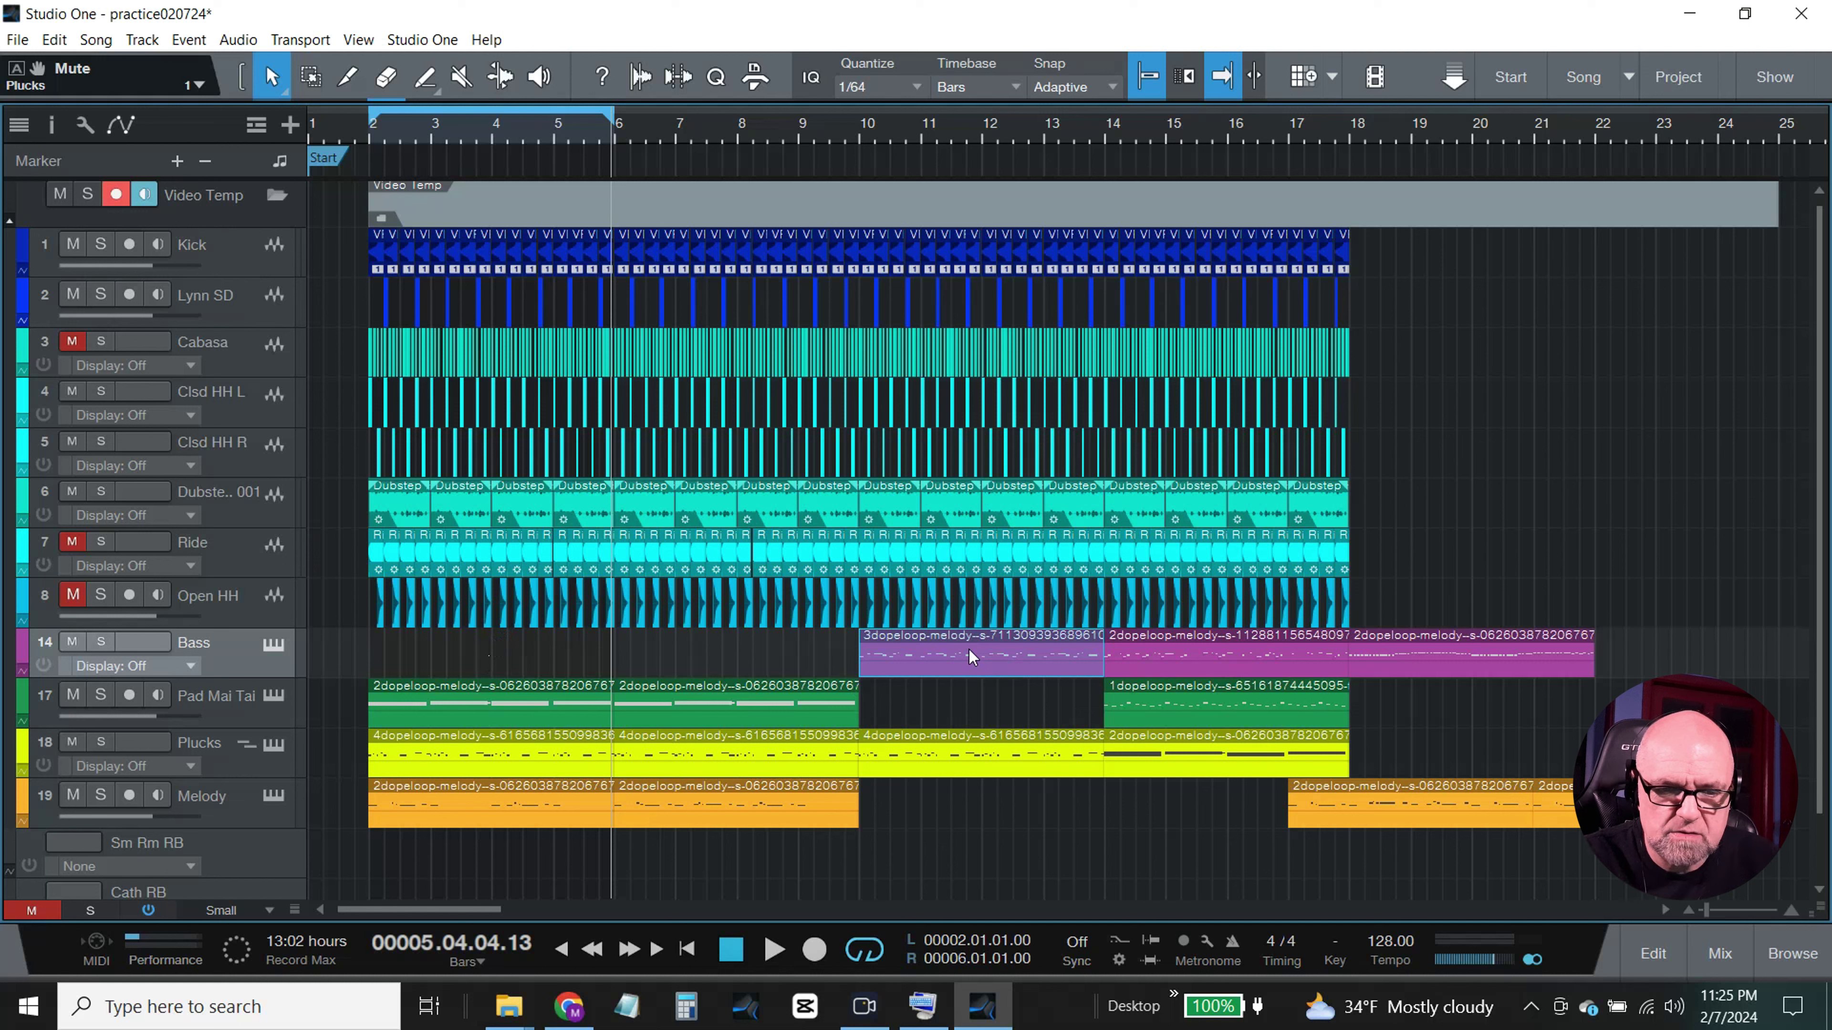
click(1224, 655)
drag(1224, 653, 487, 657)
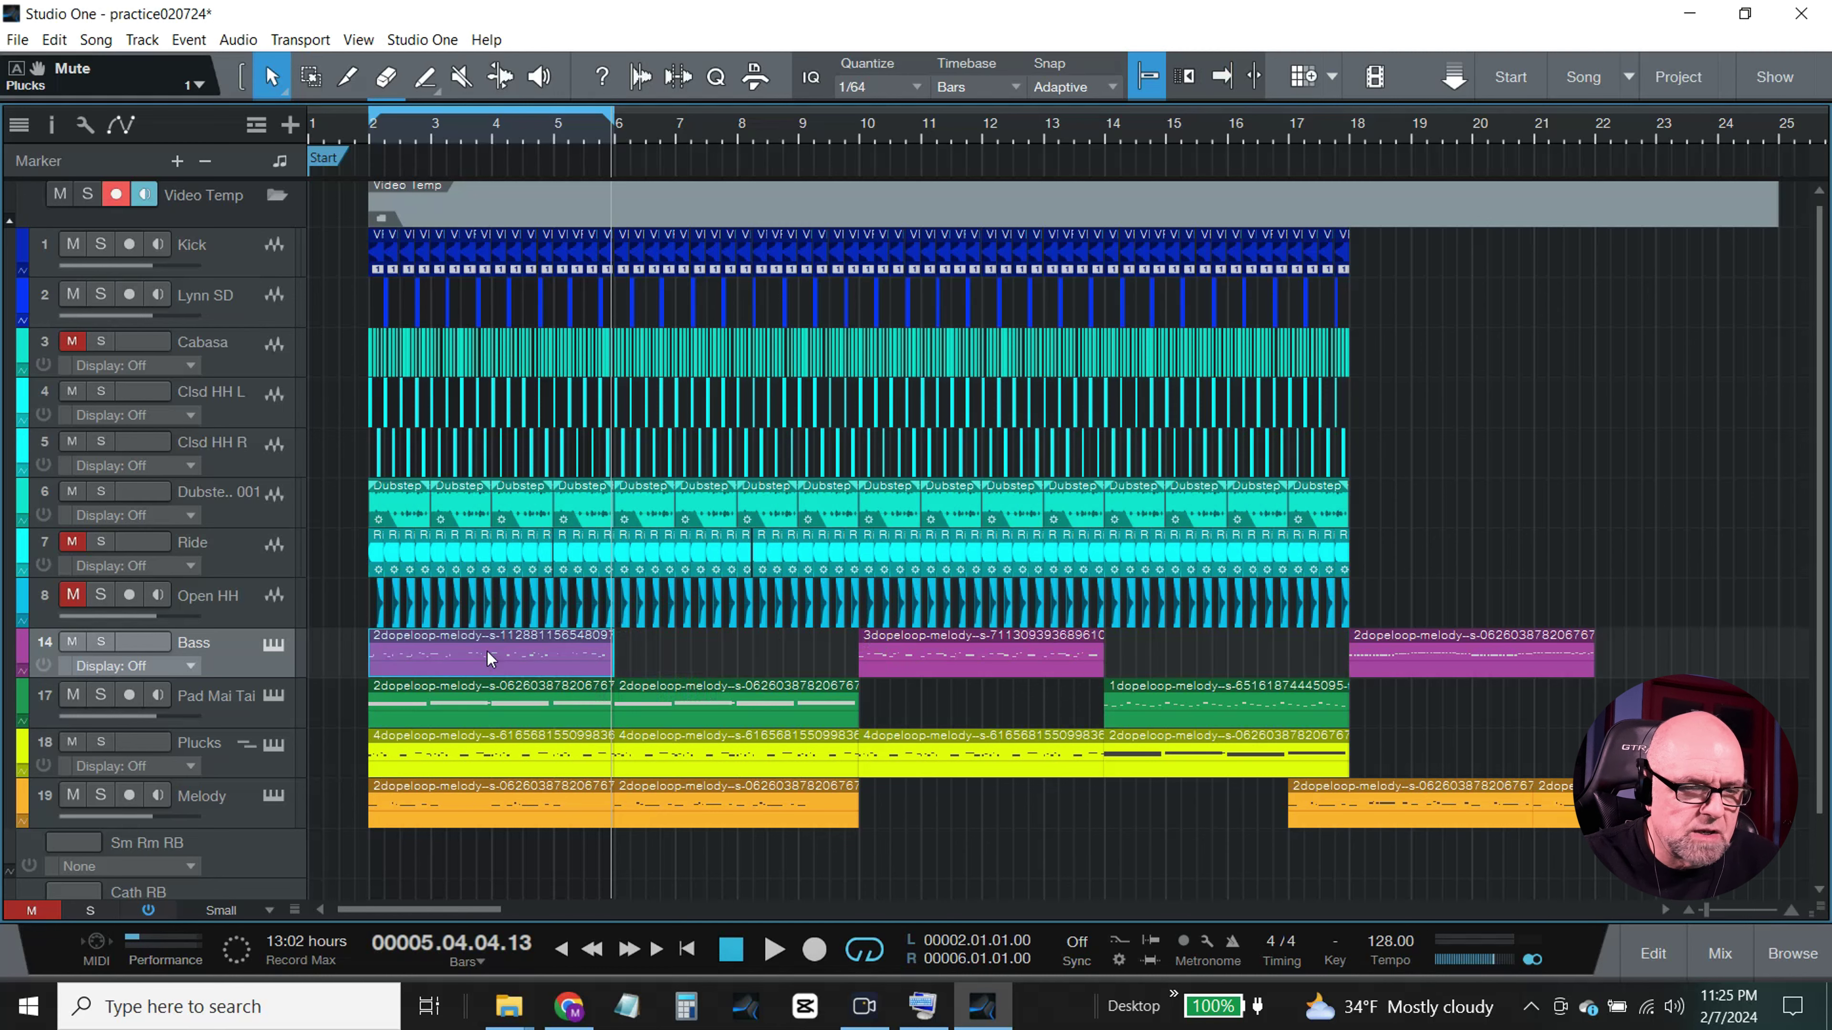
Step: Open the notes of the bass clip at bar 2, listen to the loop from bar 2, stop playback and return to the arrangement
double_click(487, 656)
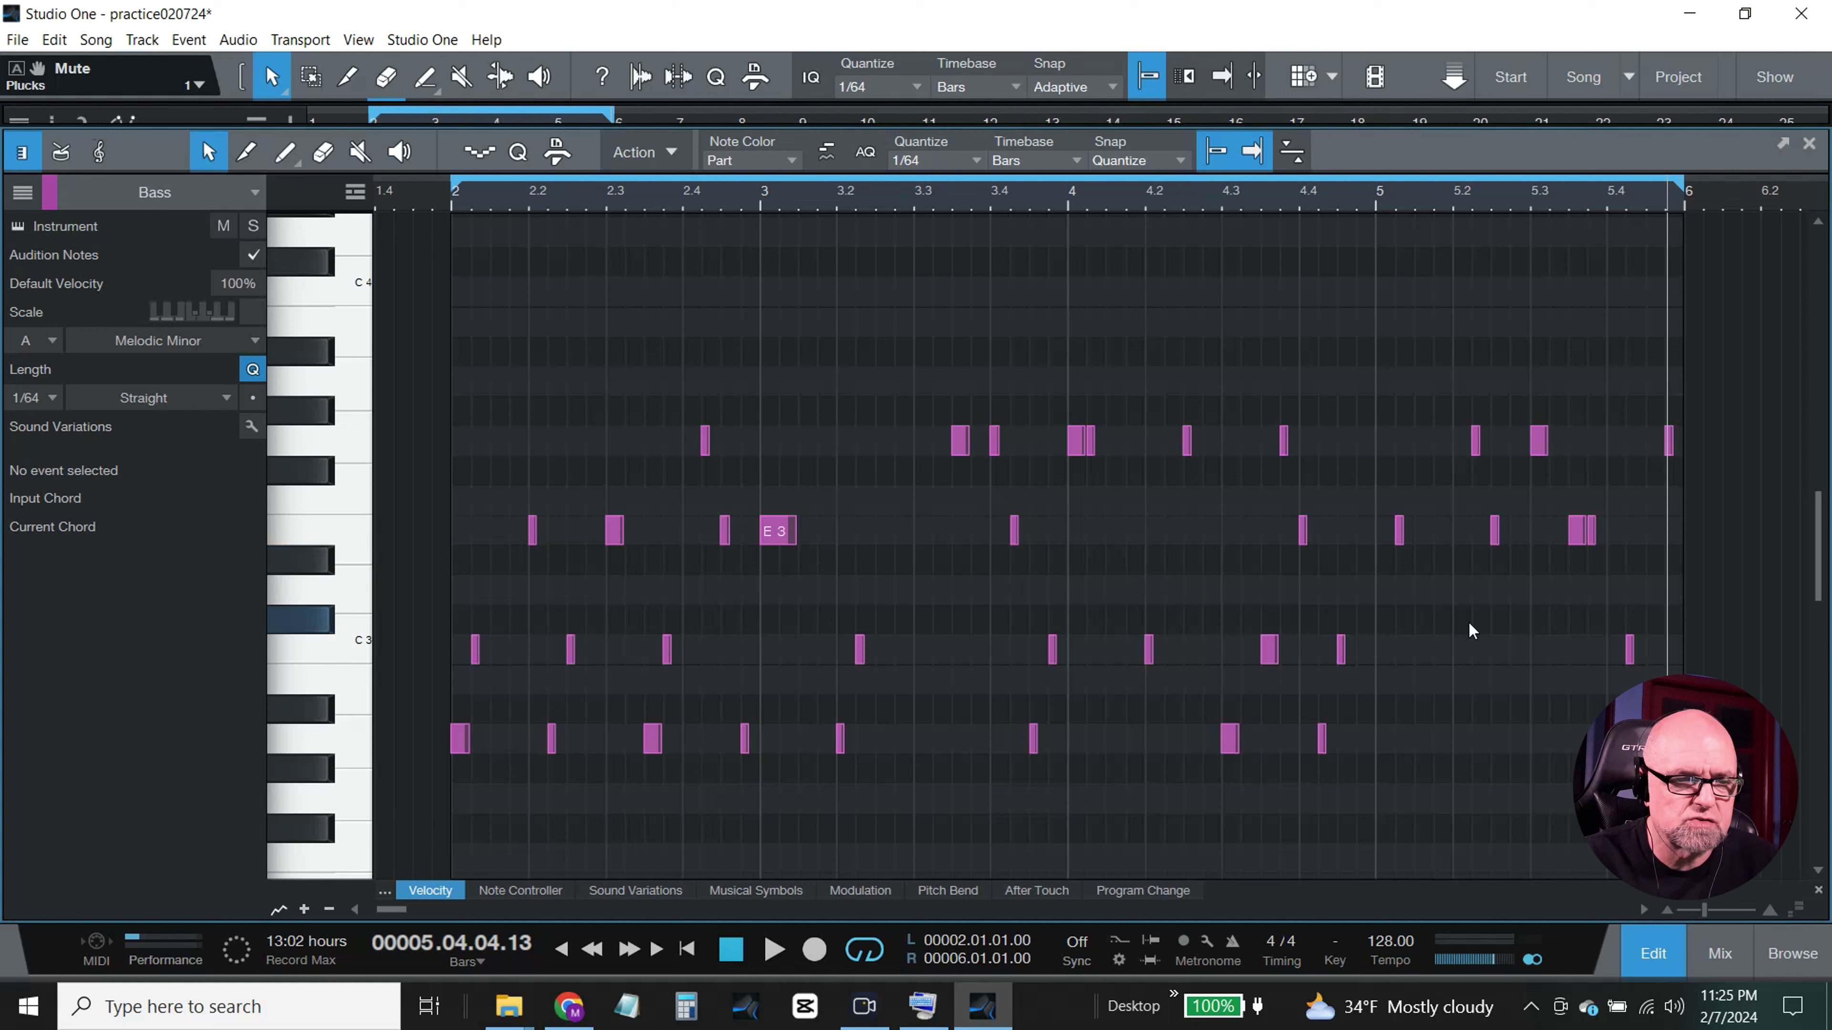
click(451, 206)
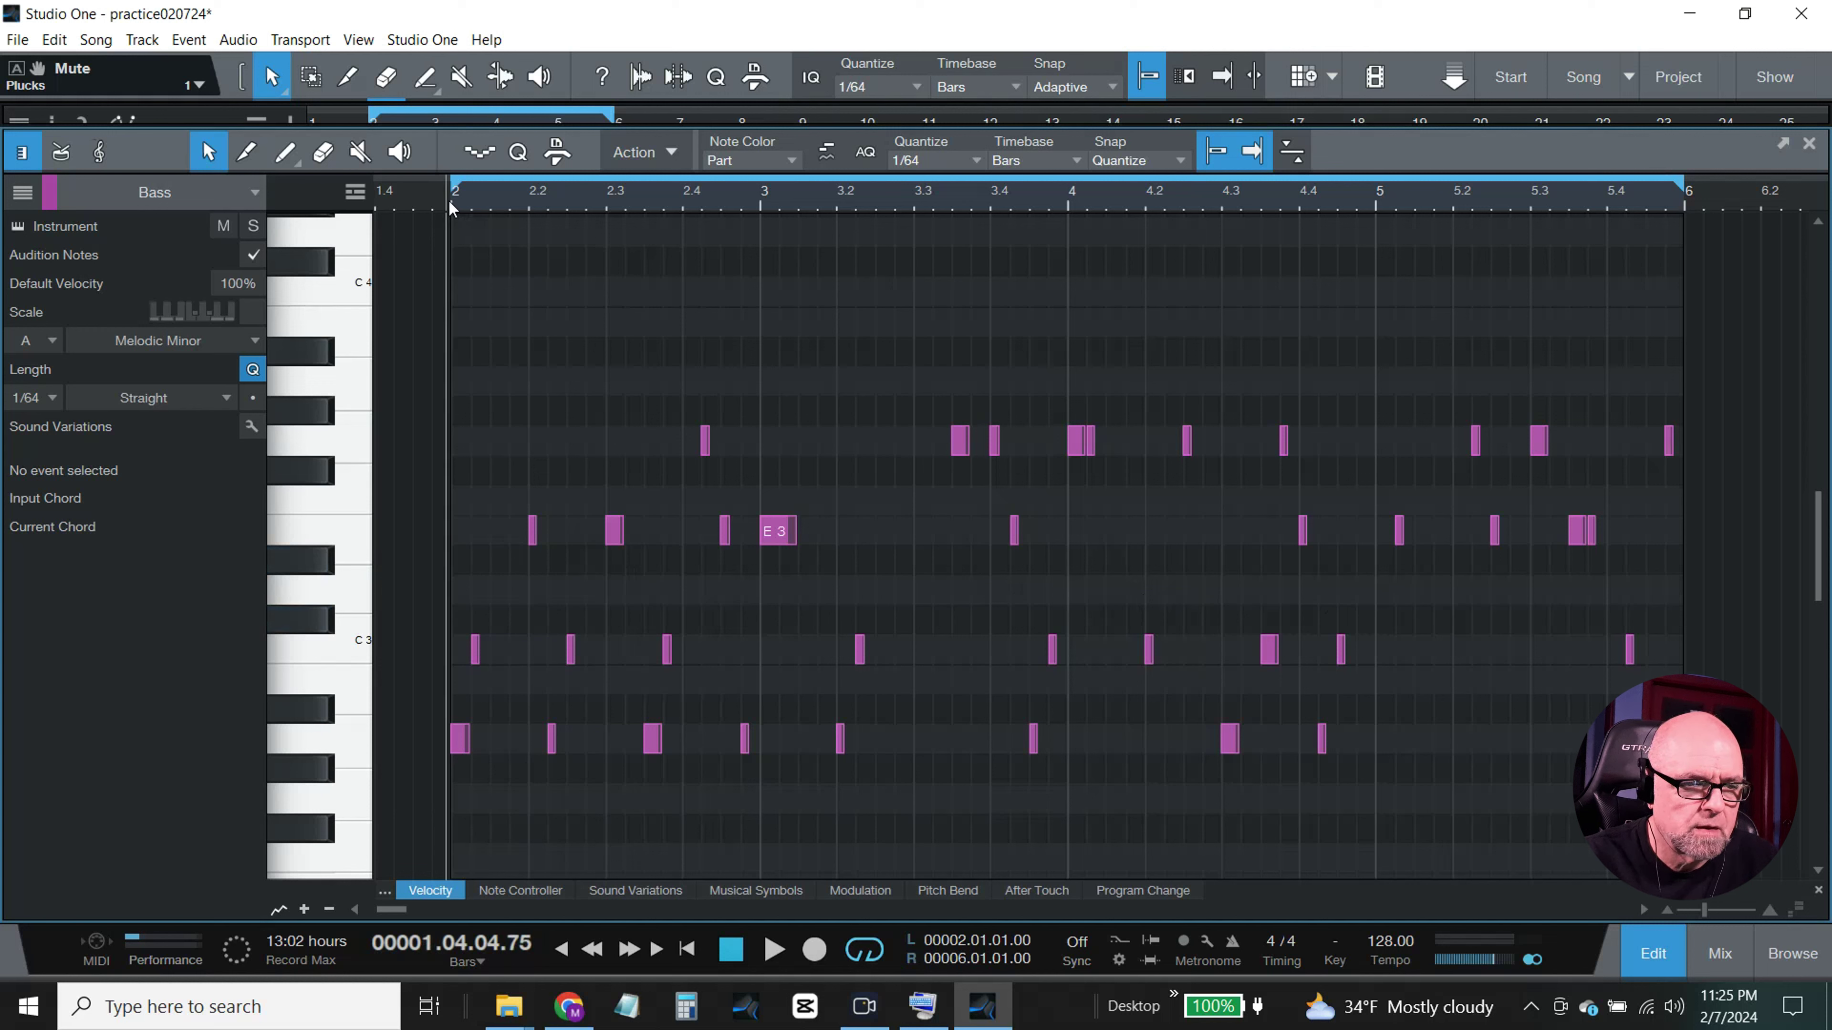
click(455, 211)
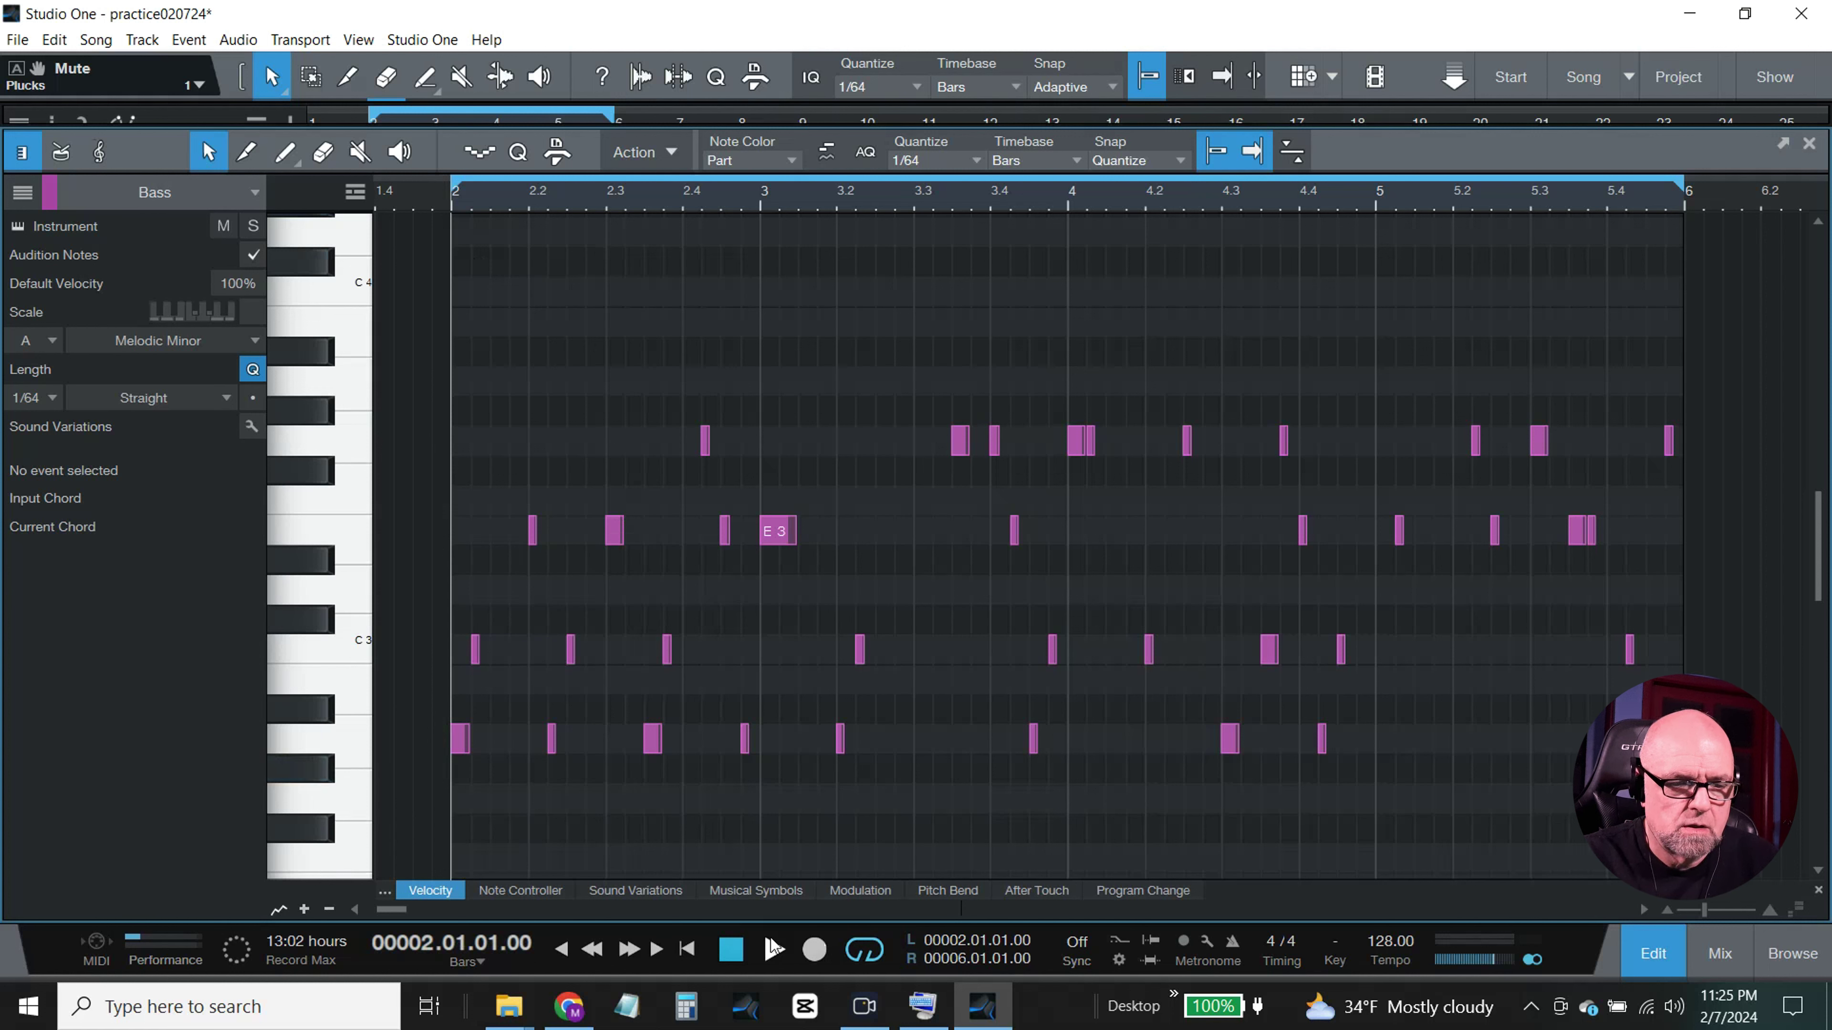
click(775, 953)
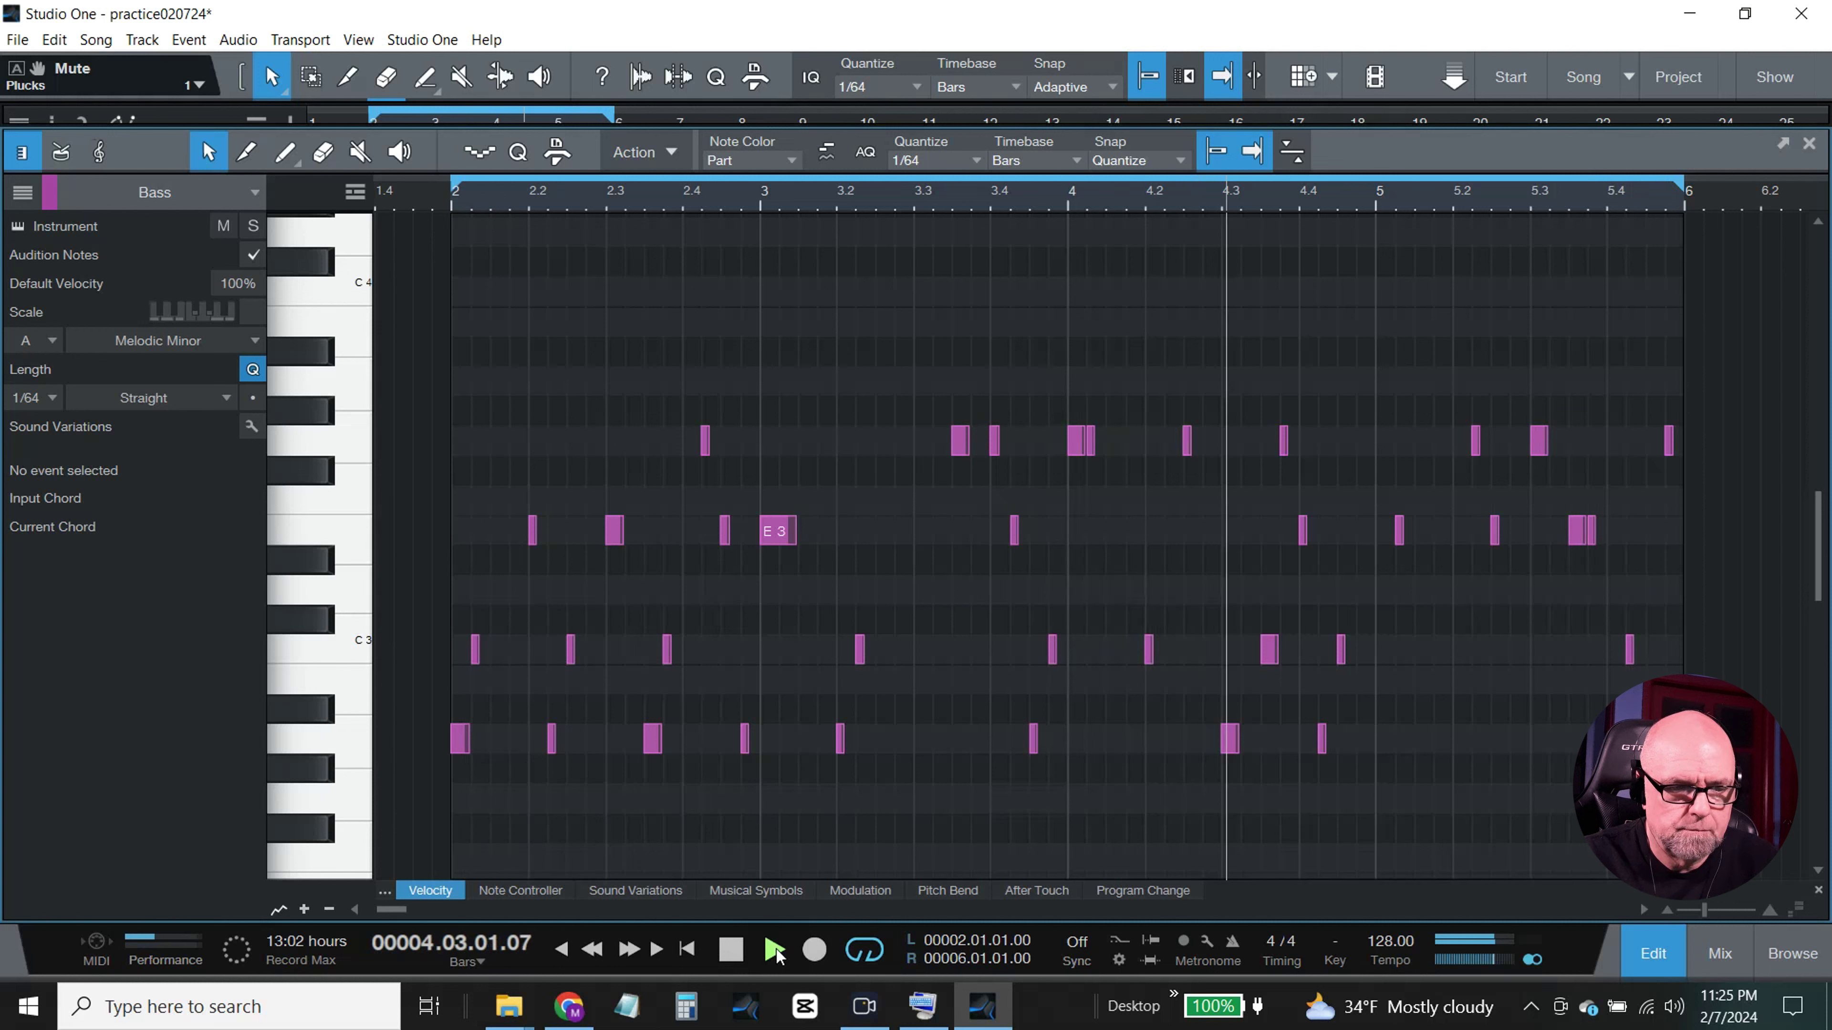
click(730, 952)
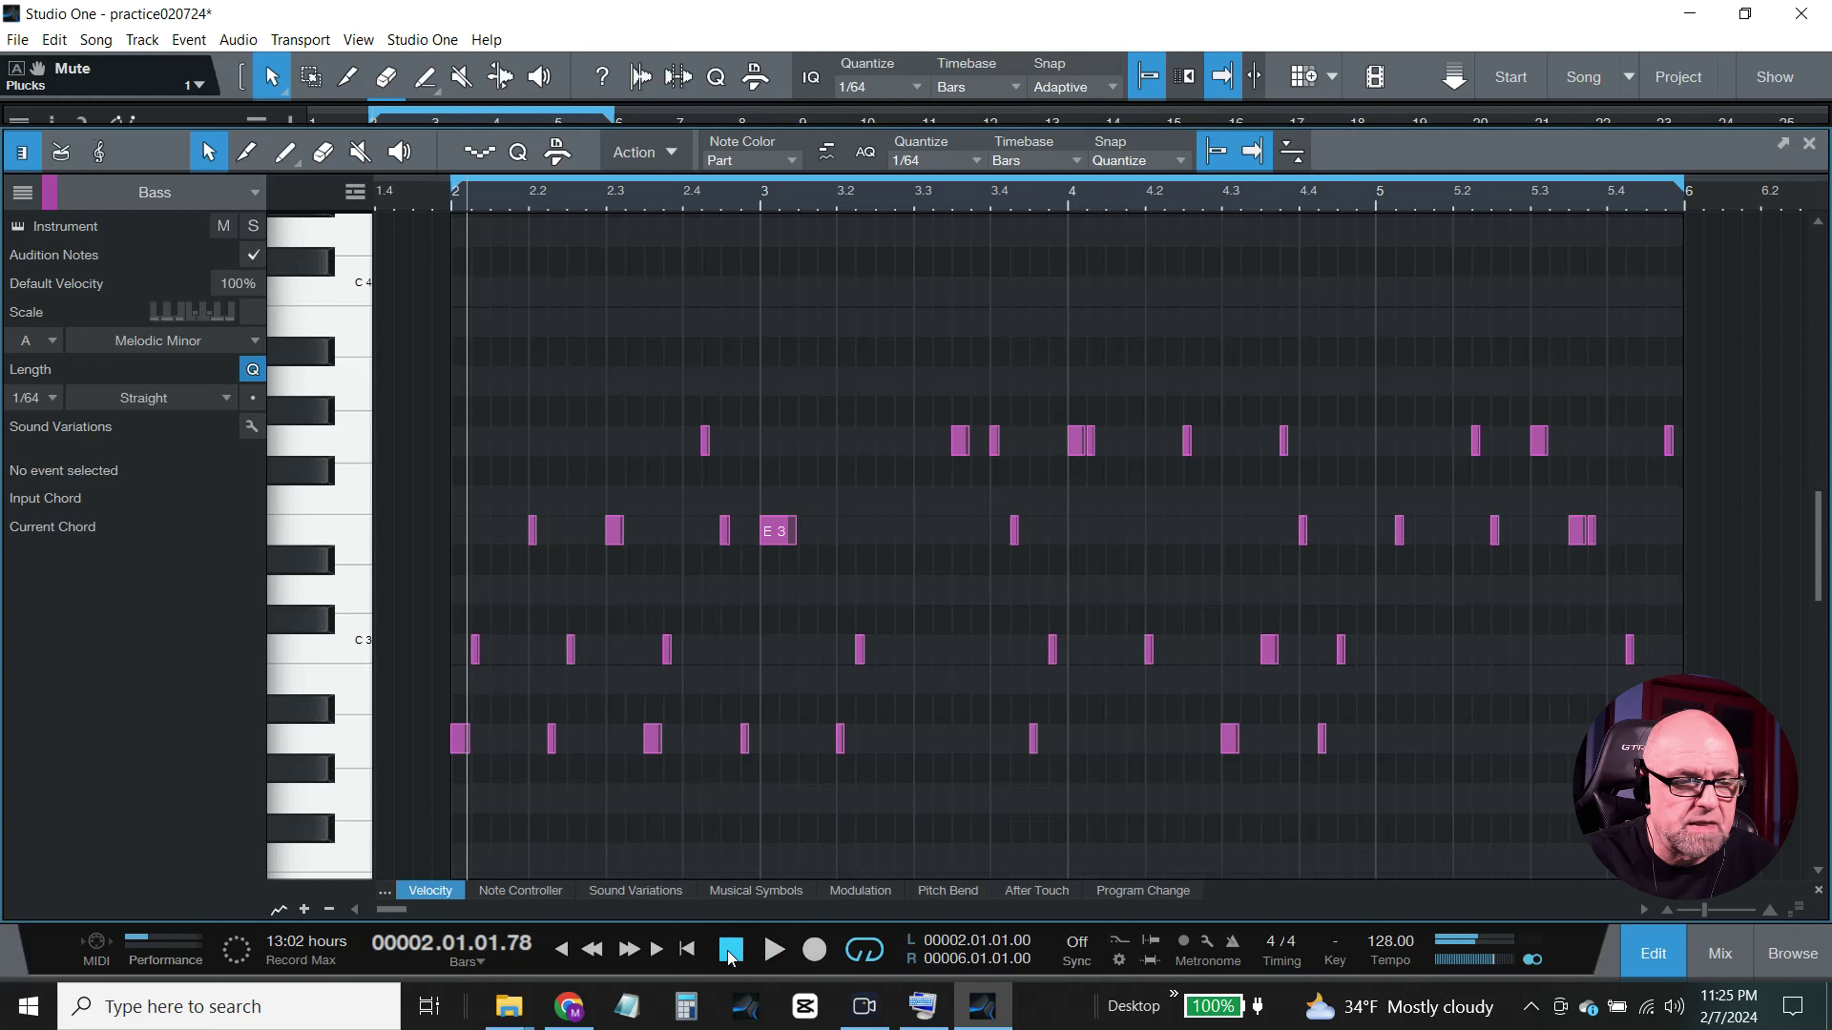
click(454, 215)
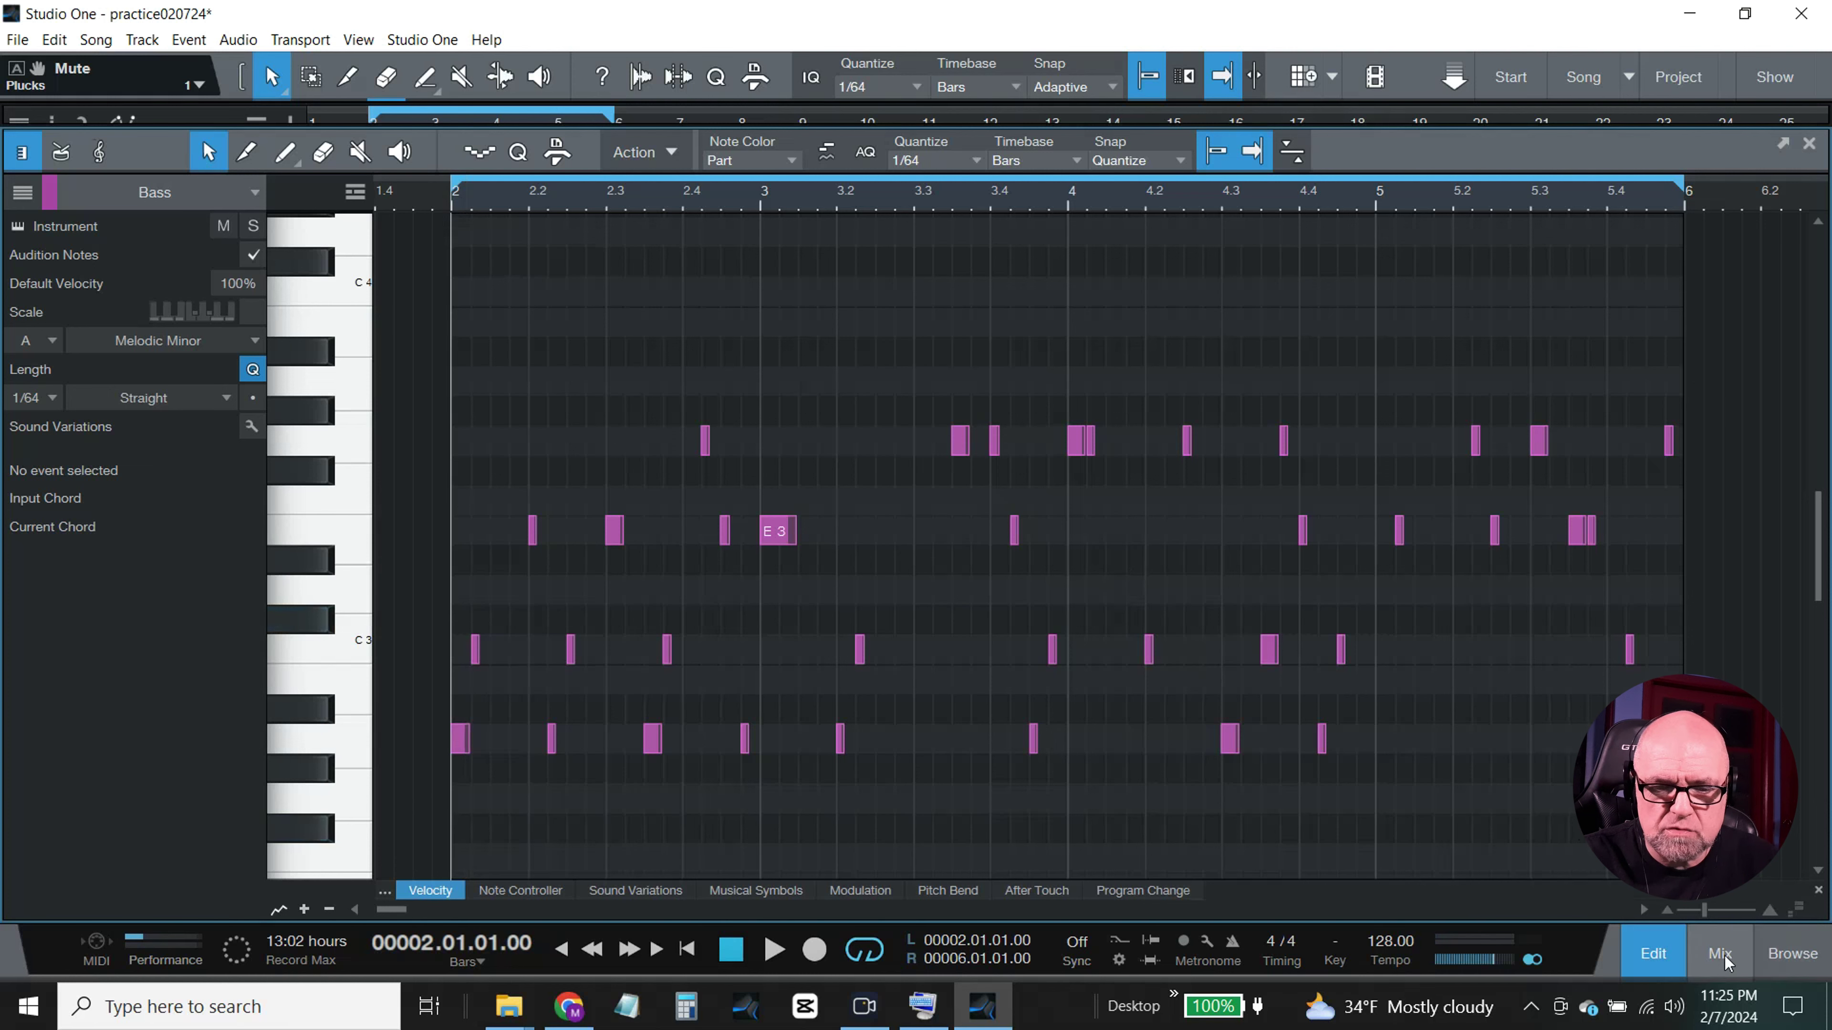
click(1666, 955)
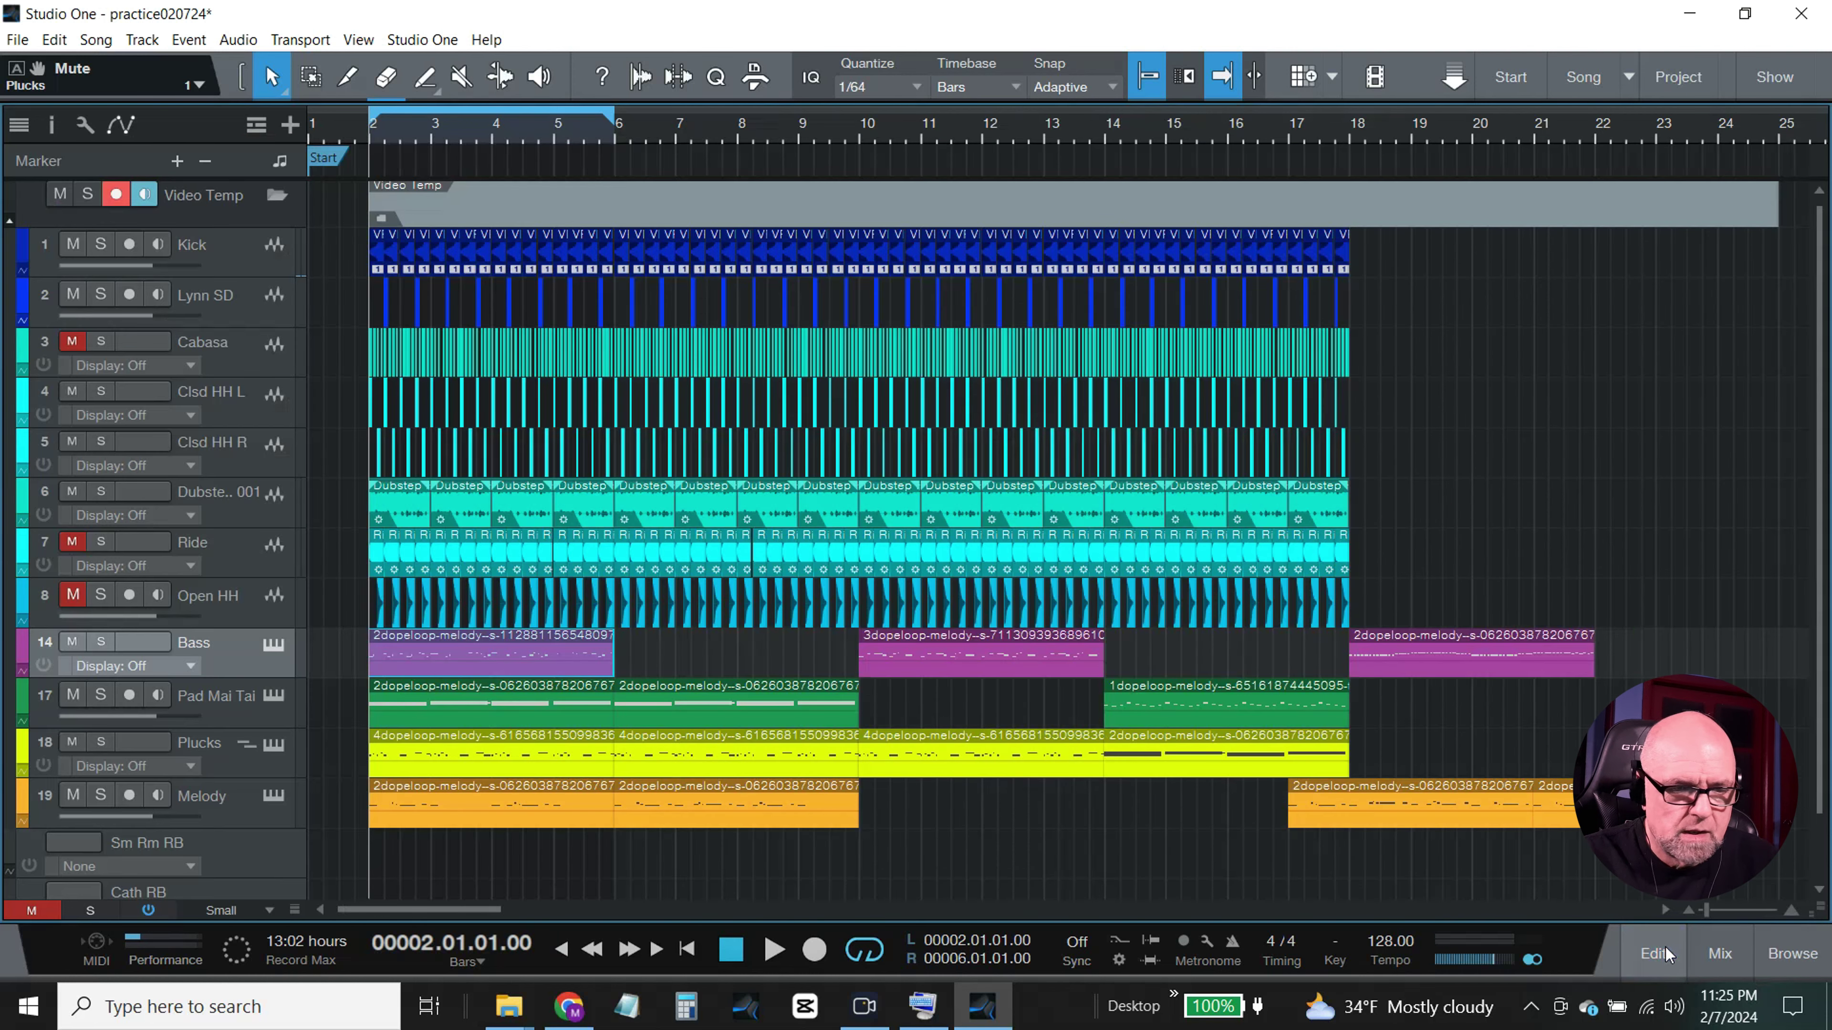
double_click(572, 662)
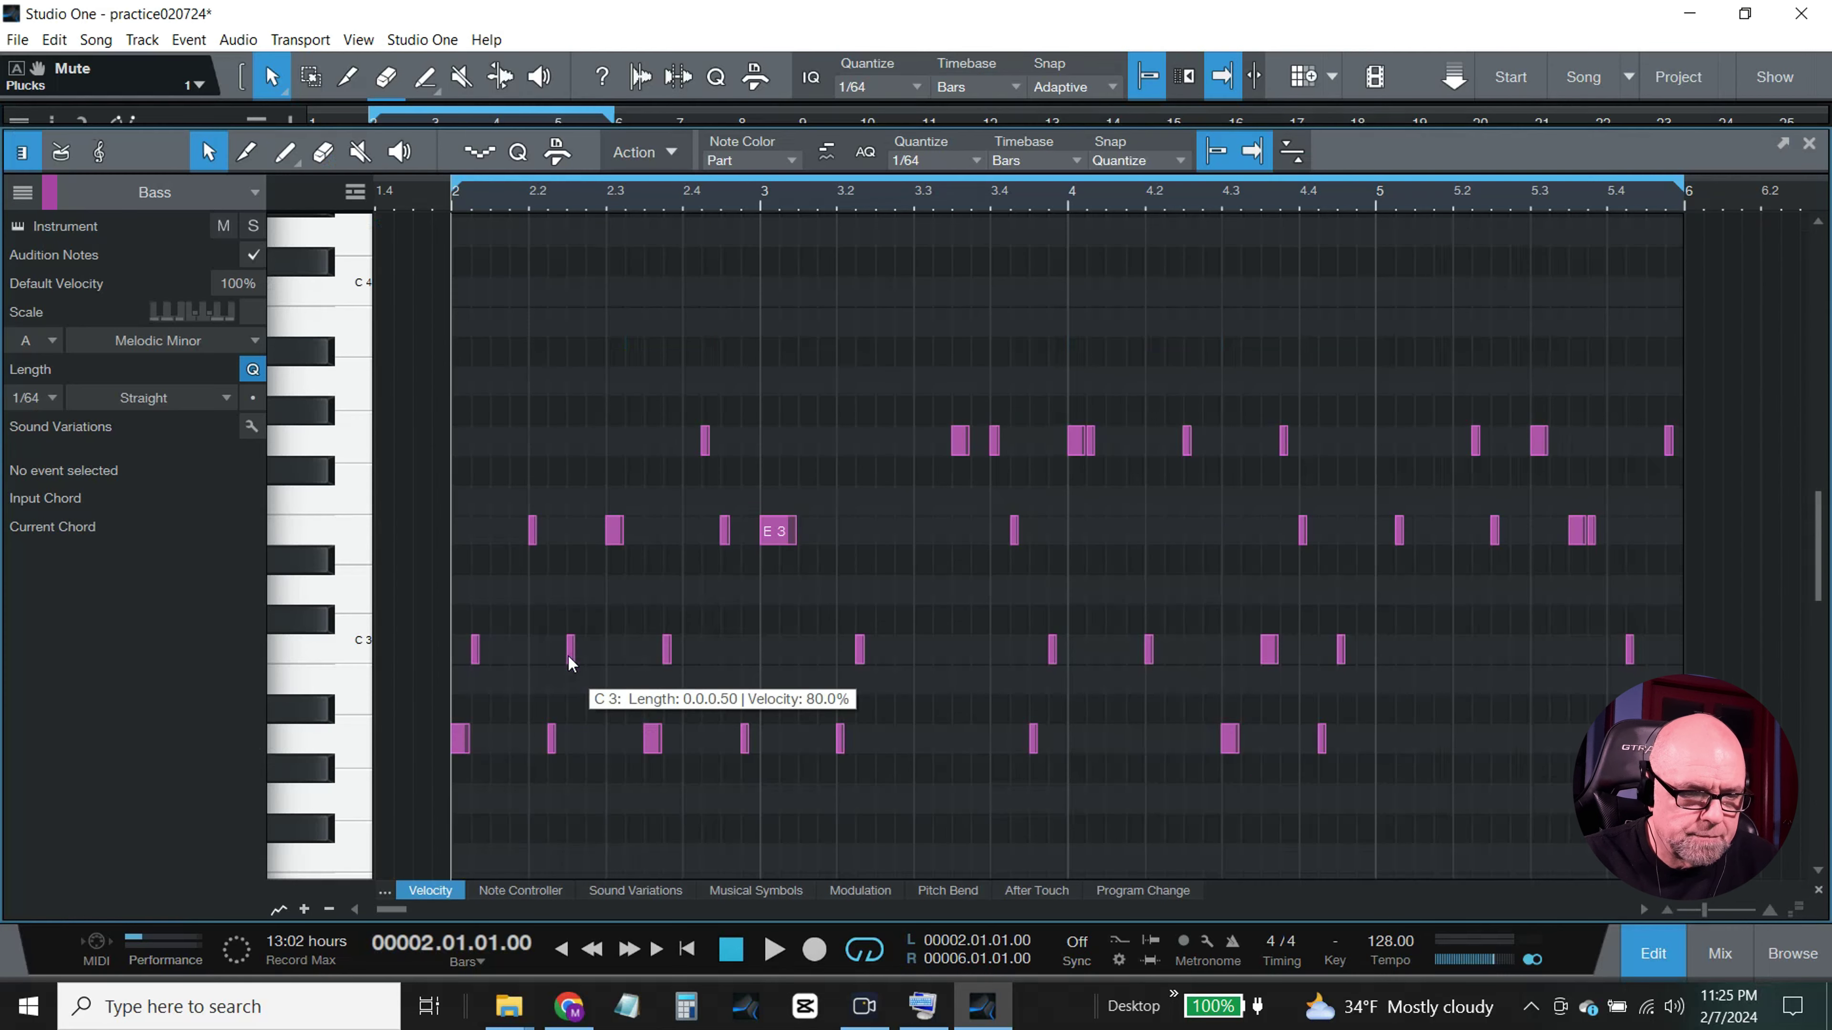
click(1671, 953)
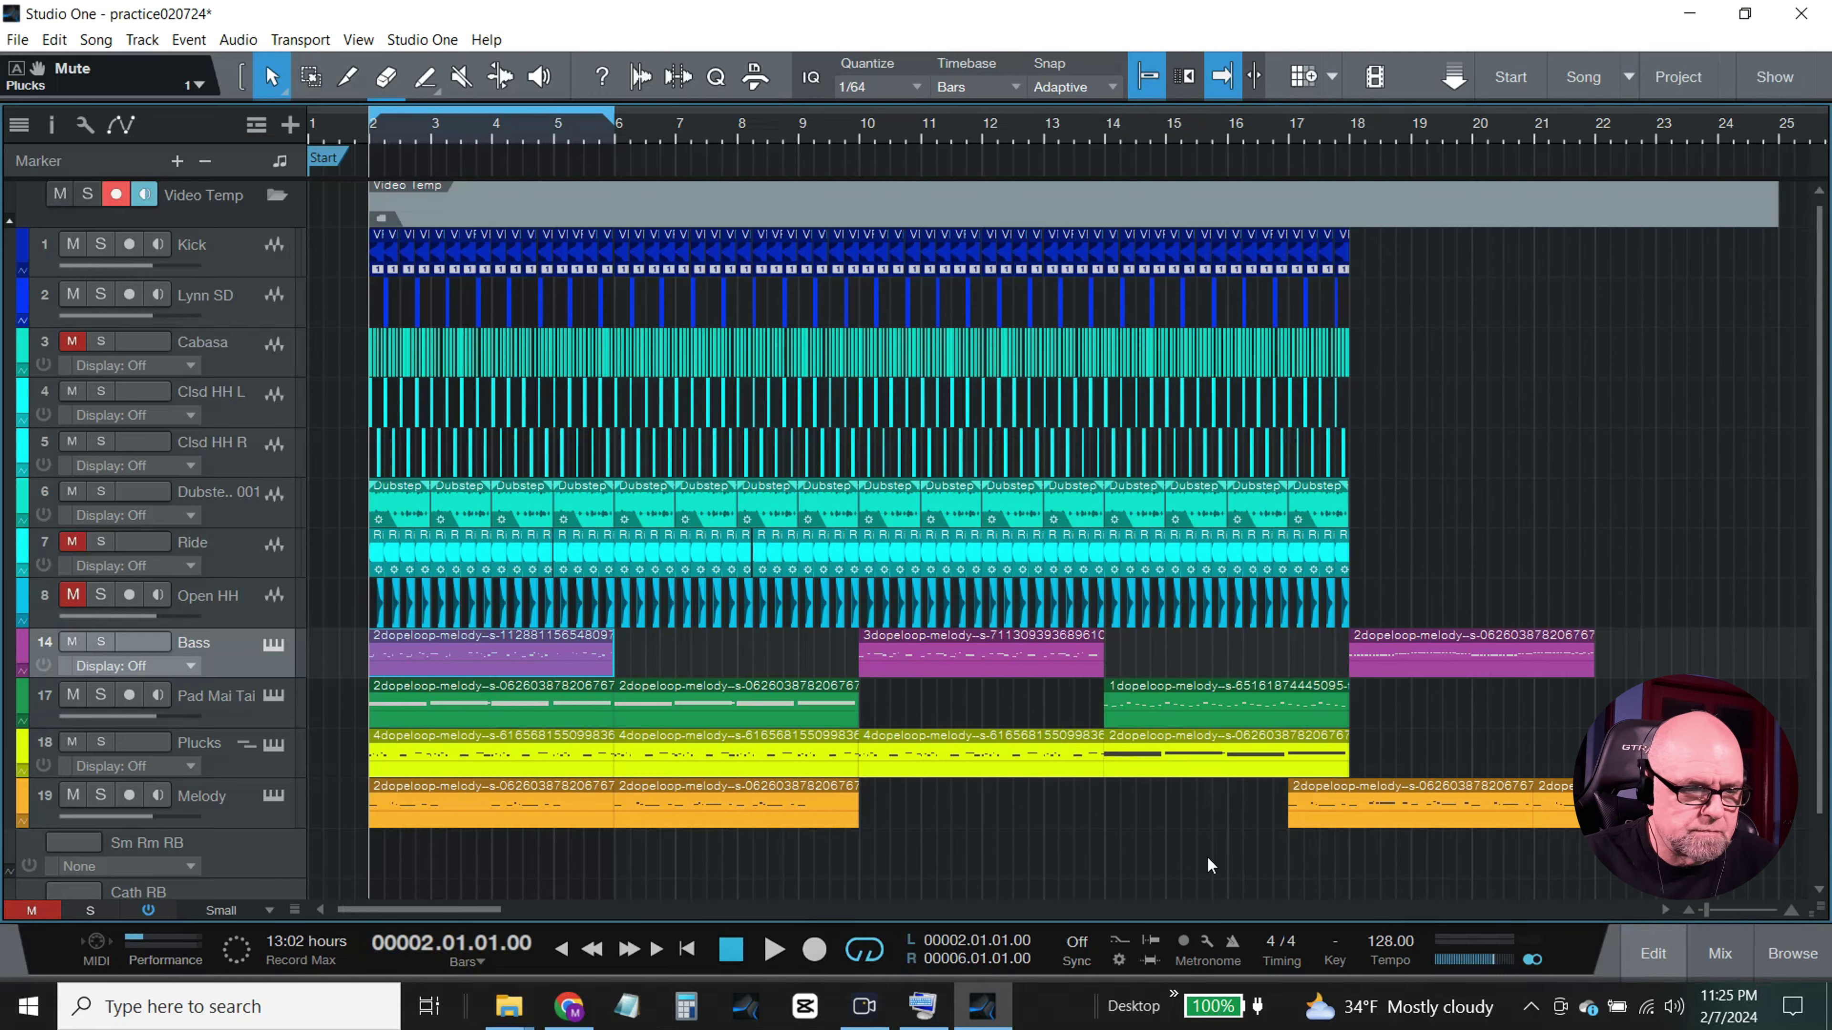
Step: Set the amp envelope release of the bass track's Pneuma synth to about 0.04 while auditioning the loop, and close the instrument
click(271, 648)
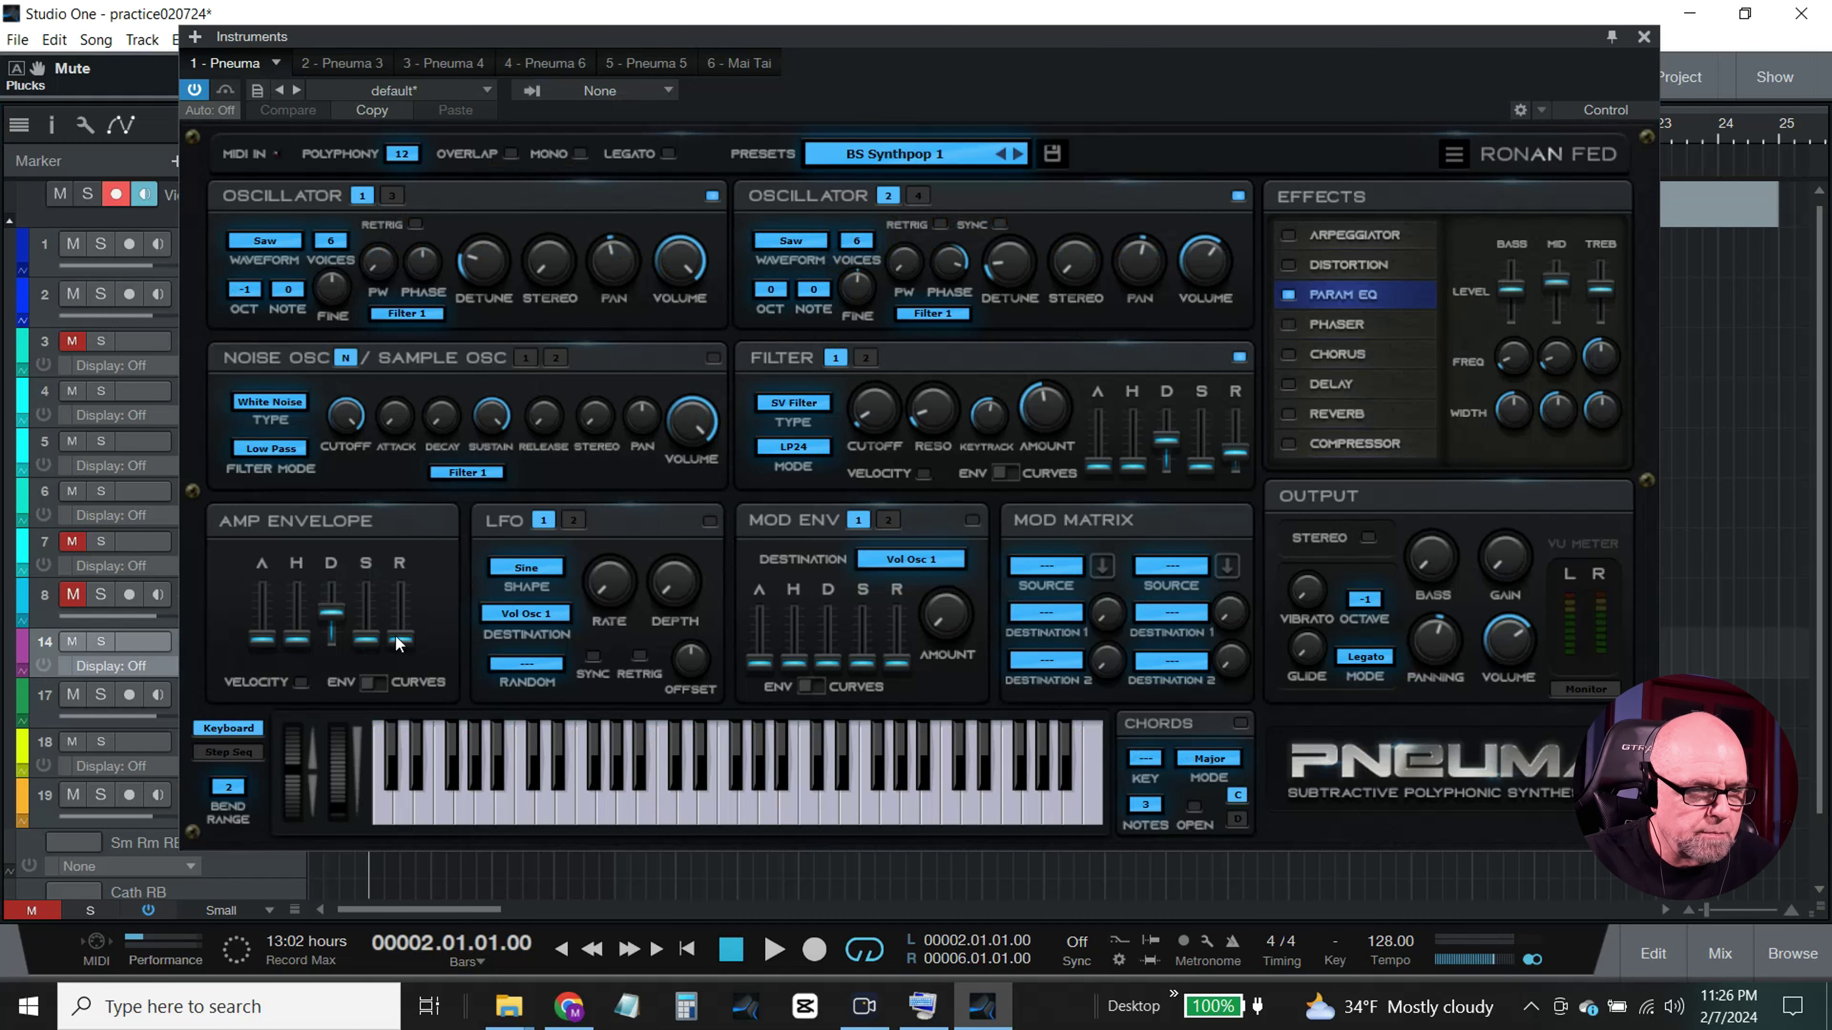
drag(397, 643, 396, 637)
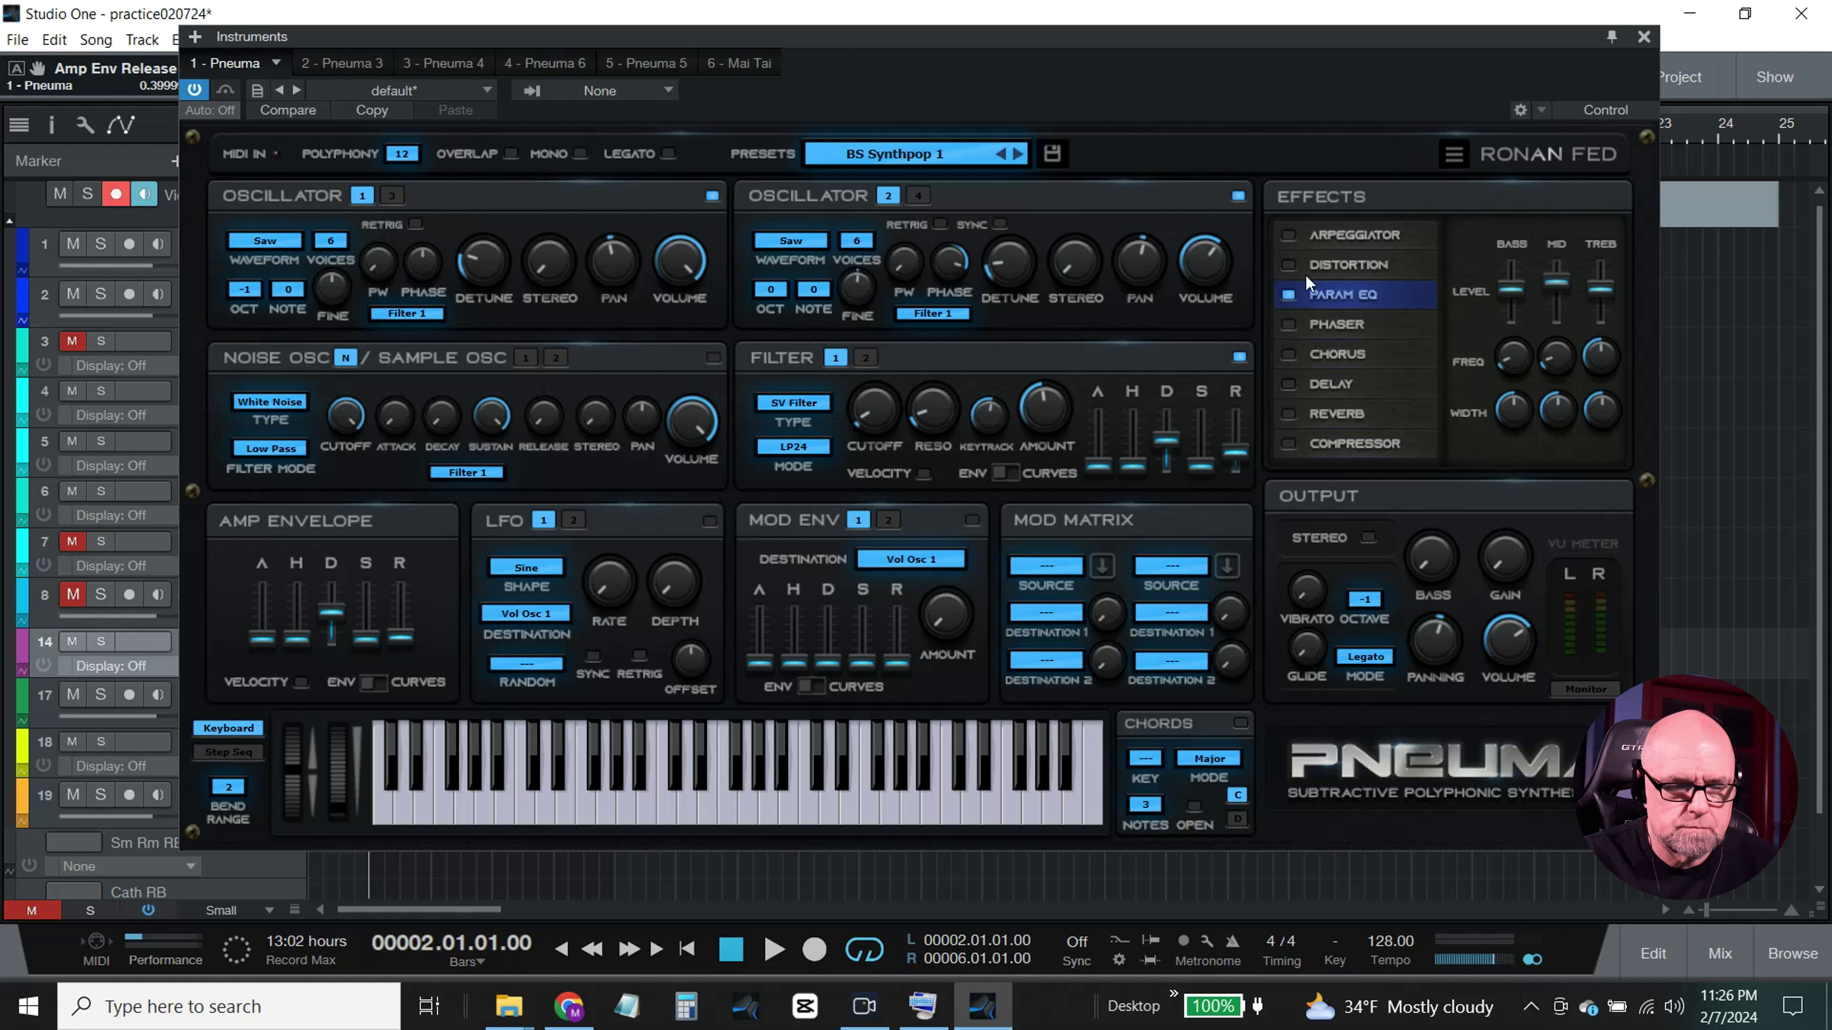
key(space)
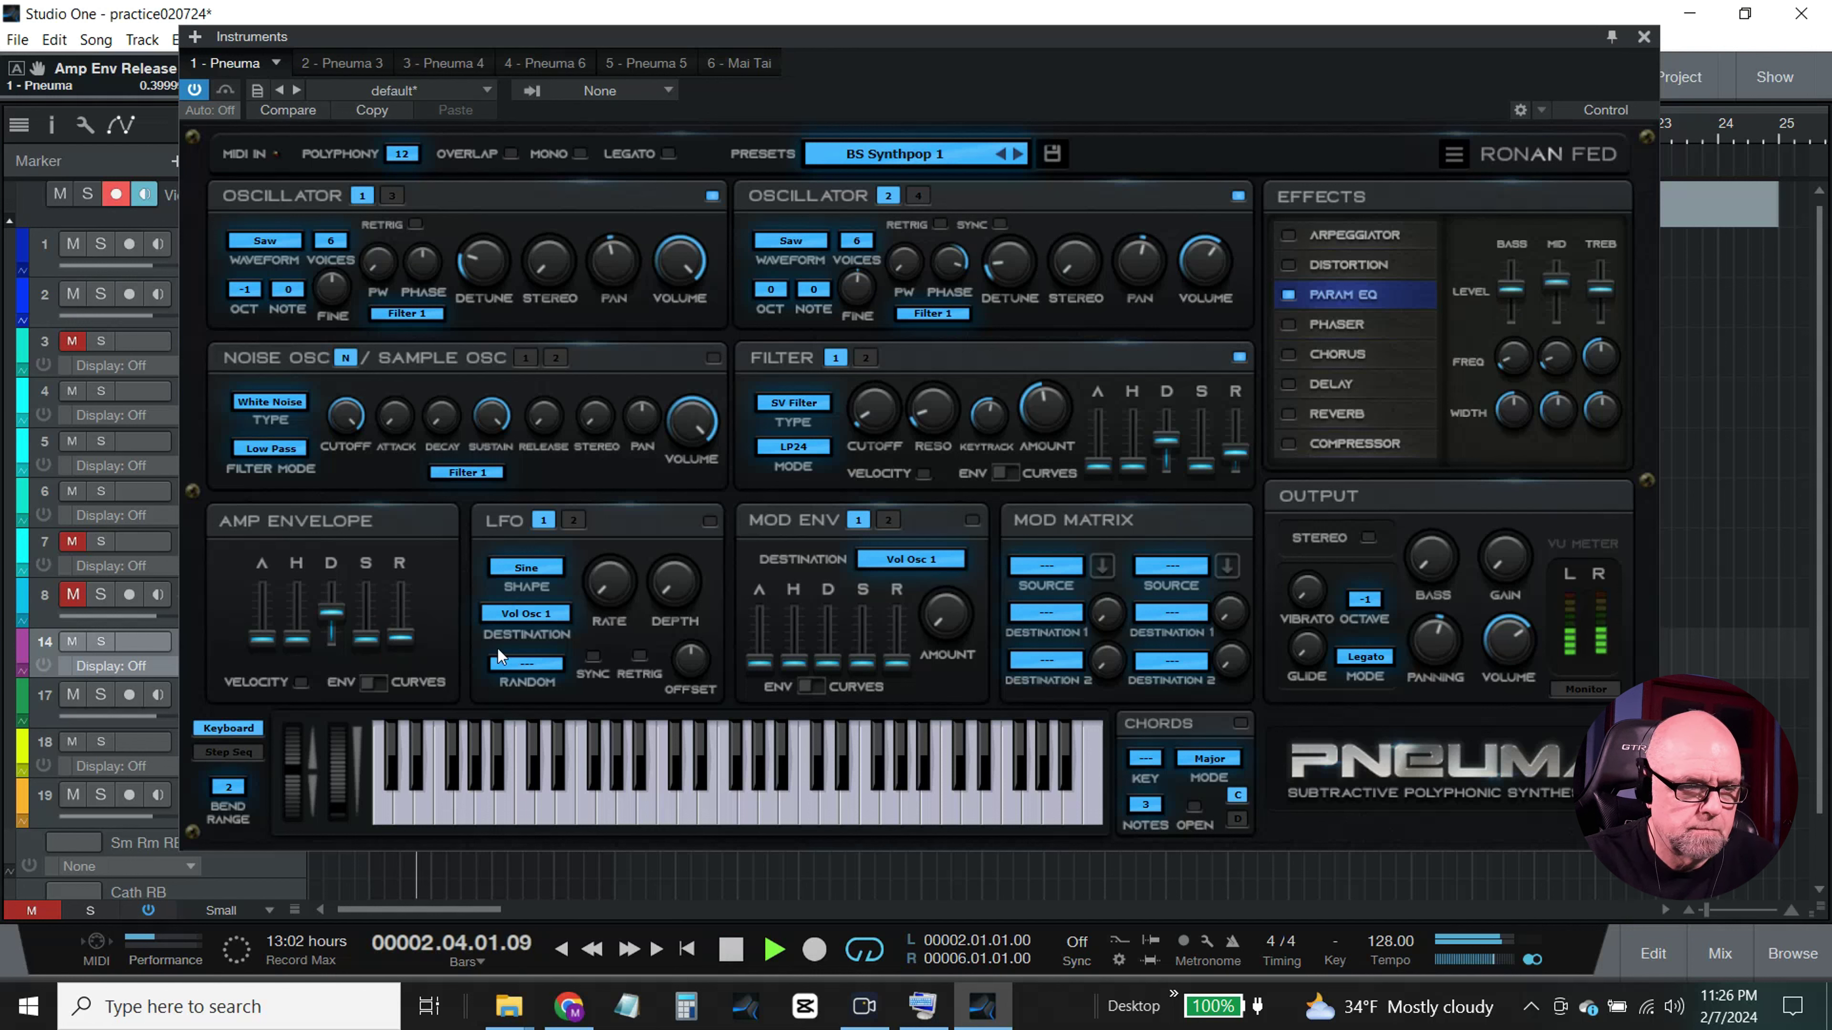
drag(400, 637, 397, 633)
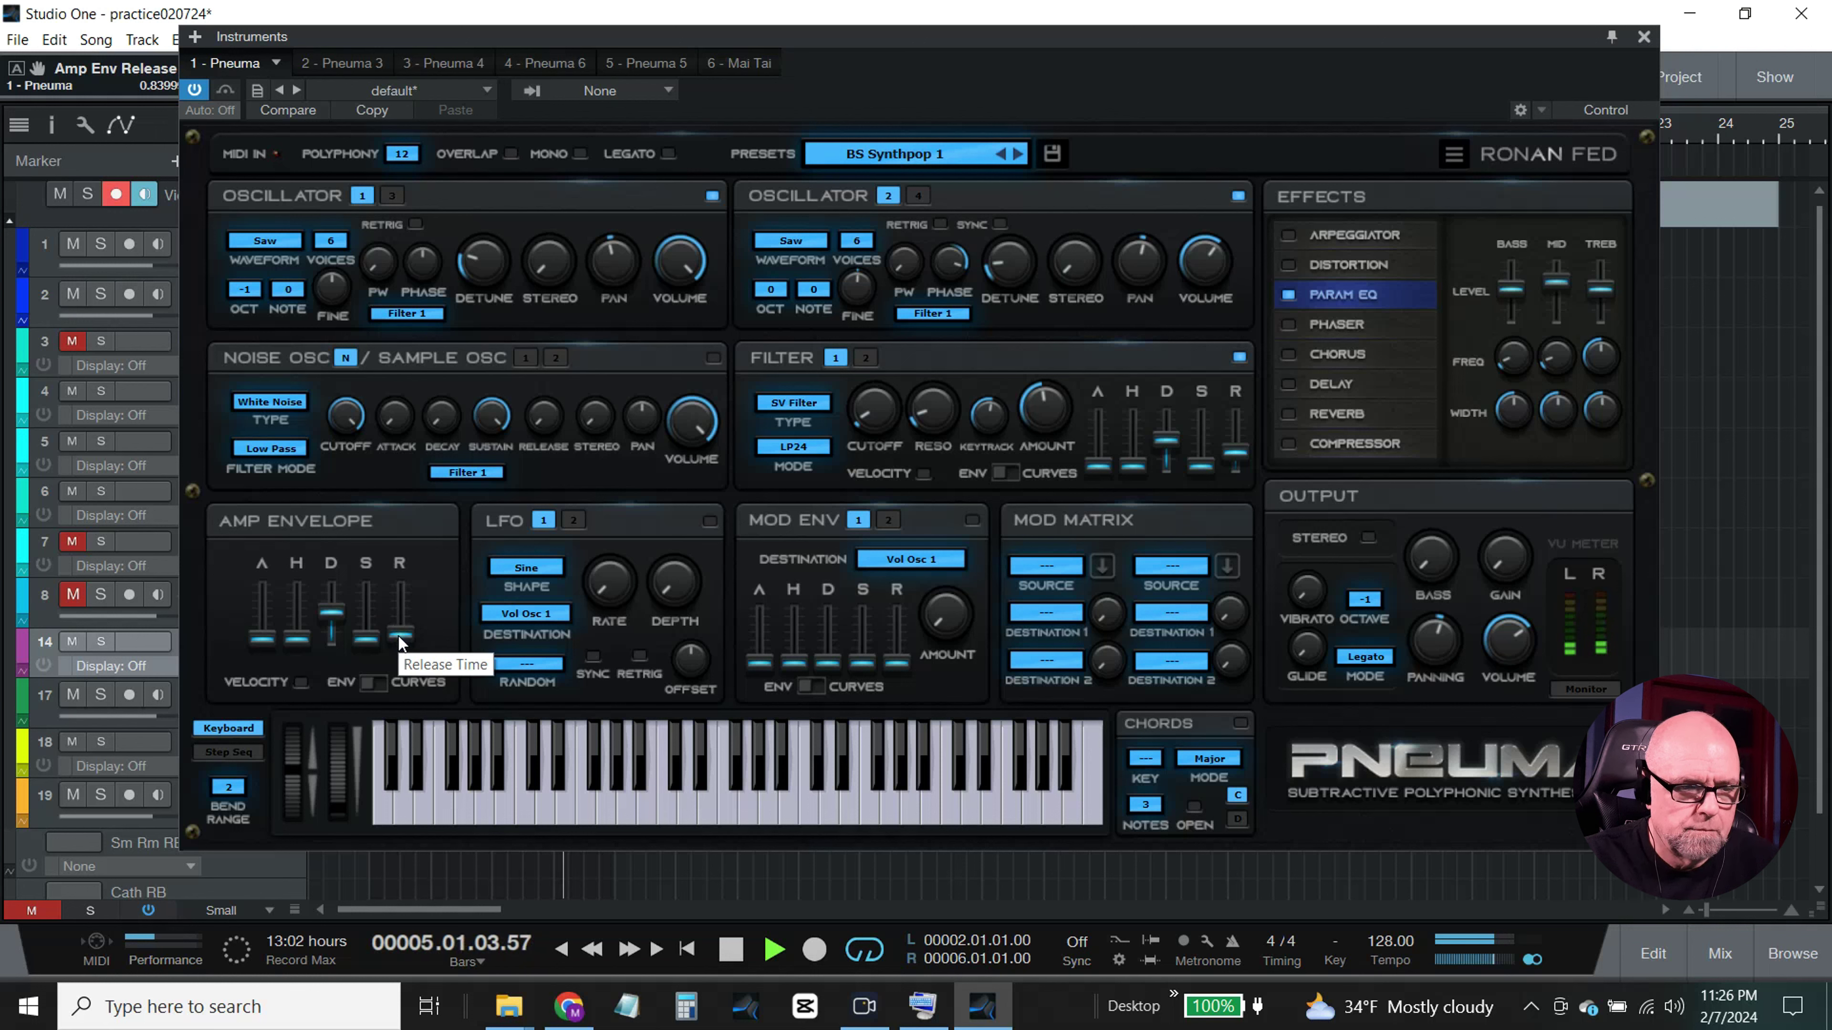
drag(401, 641, 402, 646)
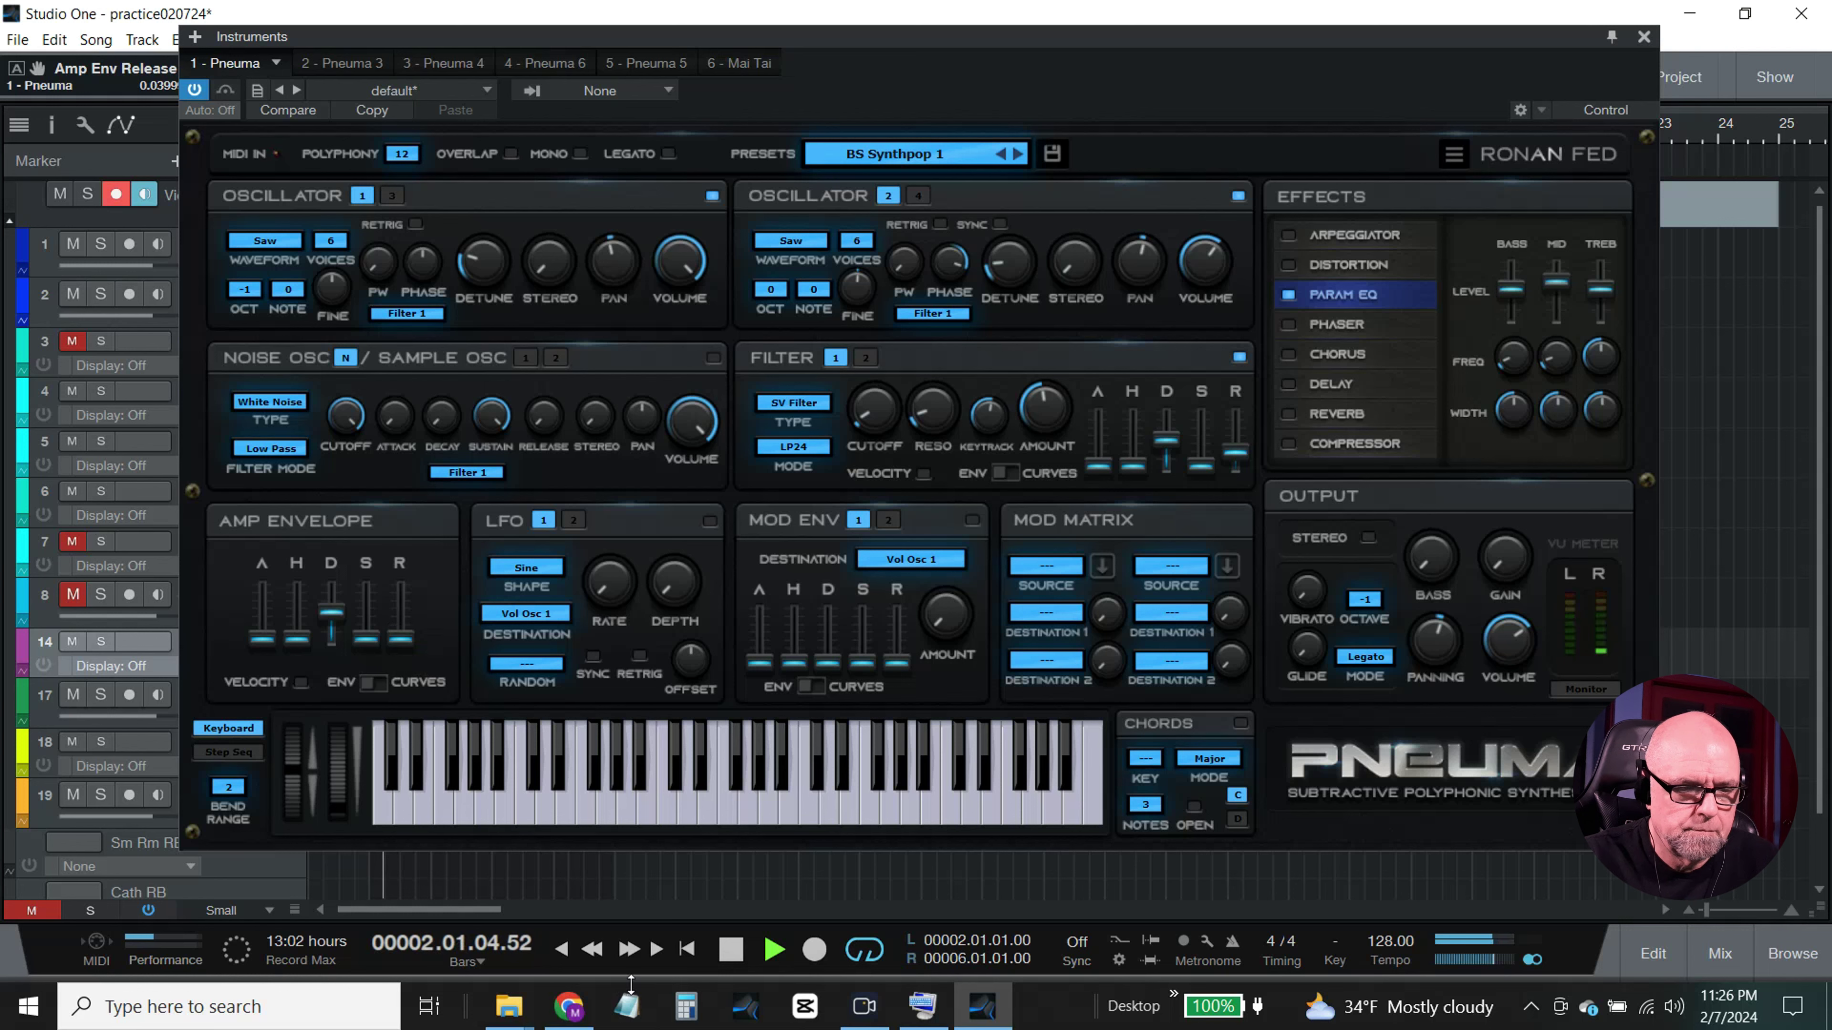
key(space)
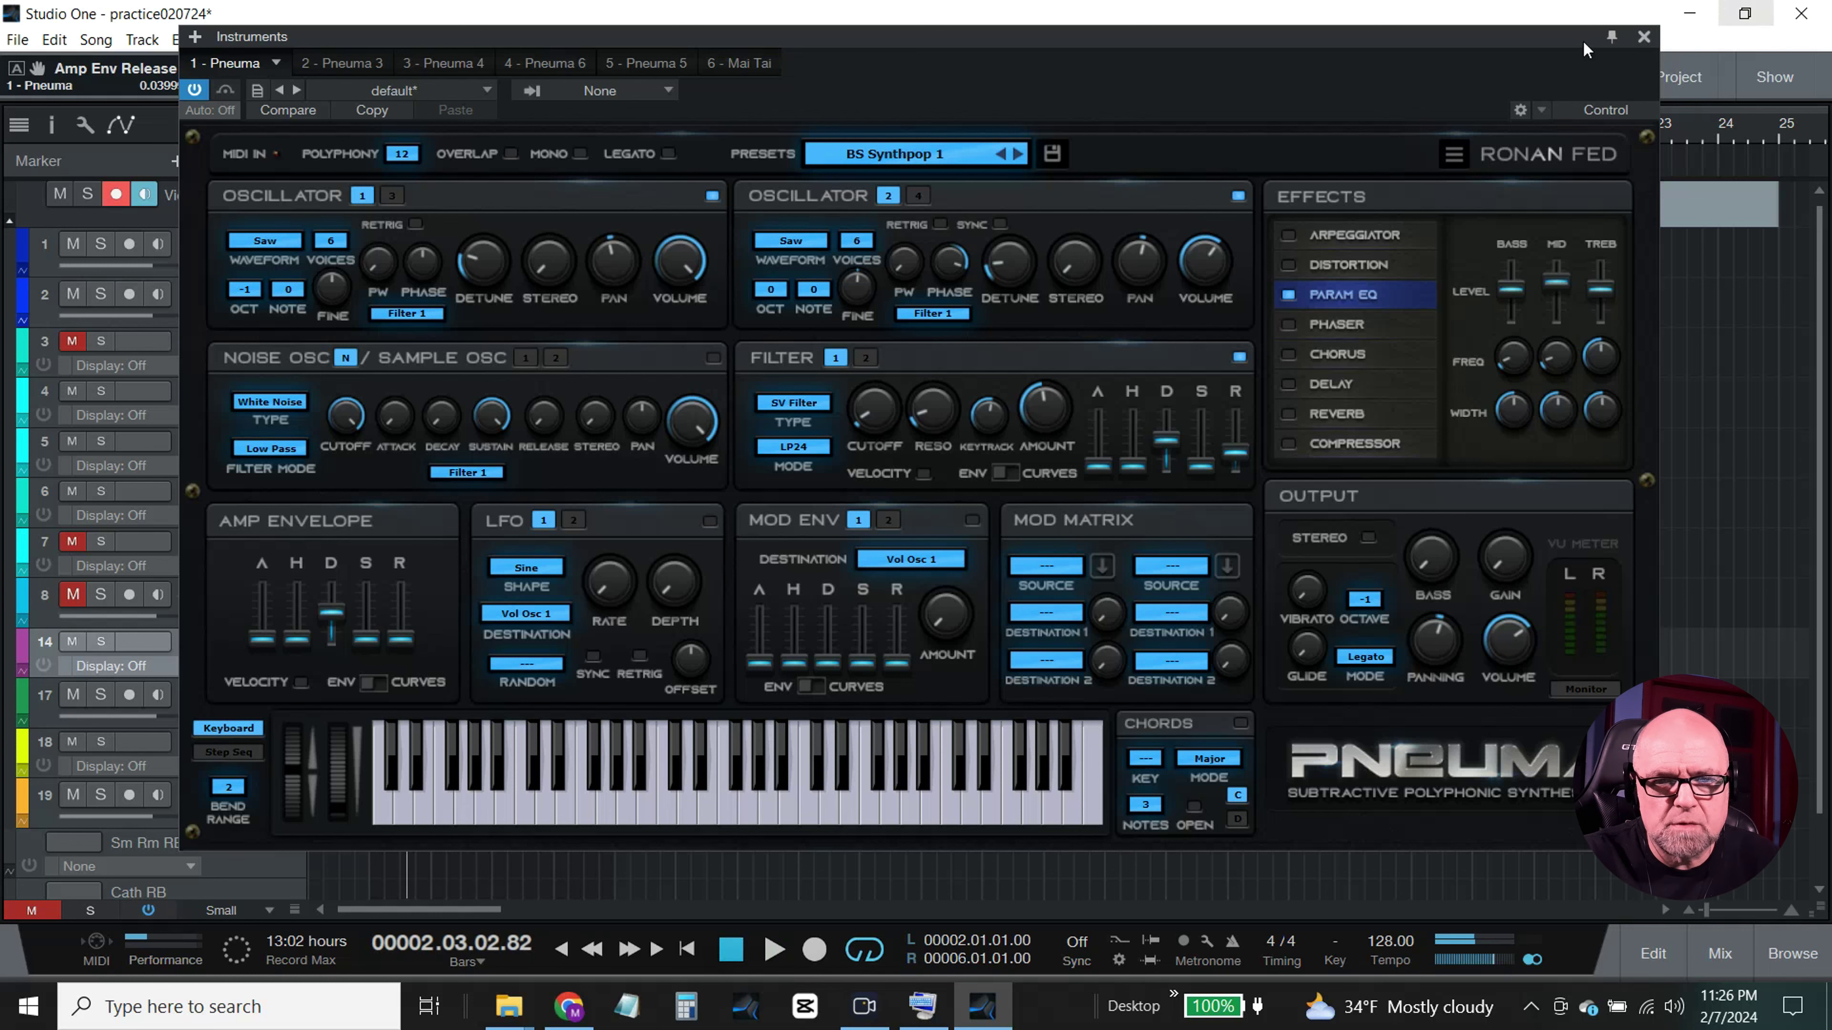
click(1644, 36)
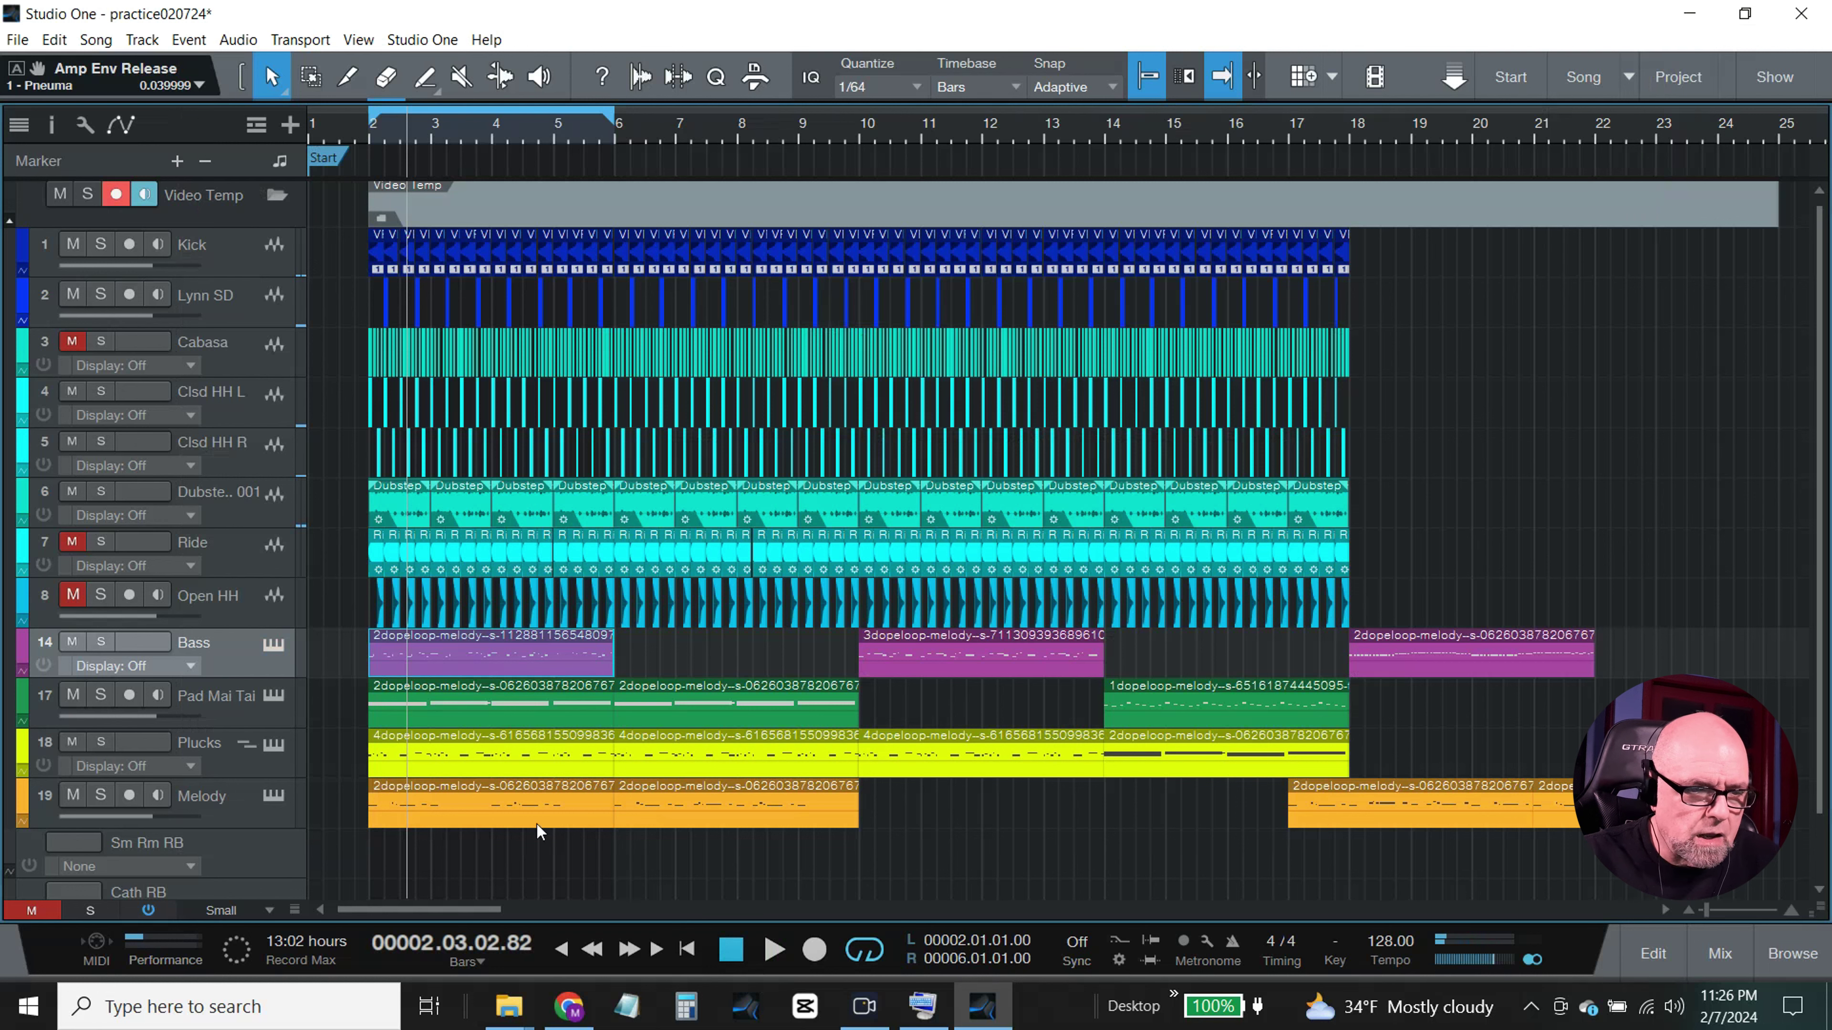
Step: Select all notes in the bass clip at bar 2 and lengthen them together so the first A 2 note is 0.0.1.25 long
double_click(524, 668)
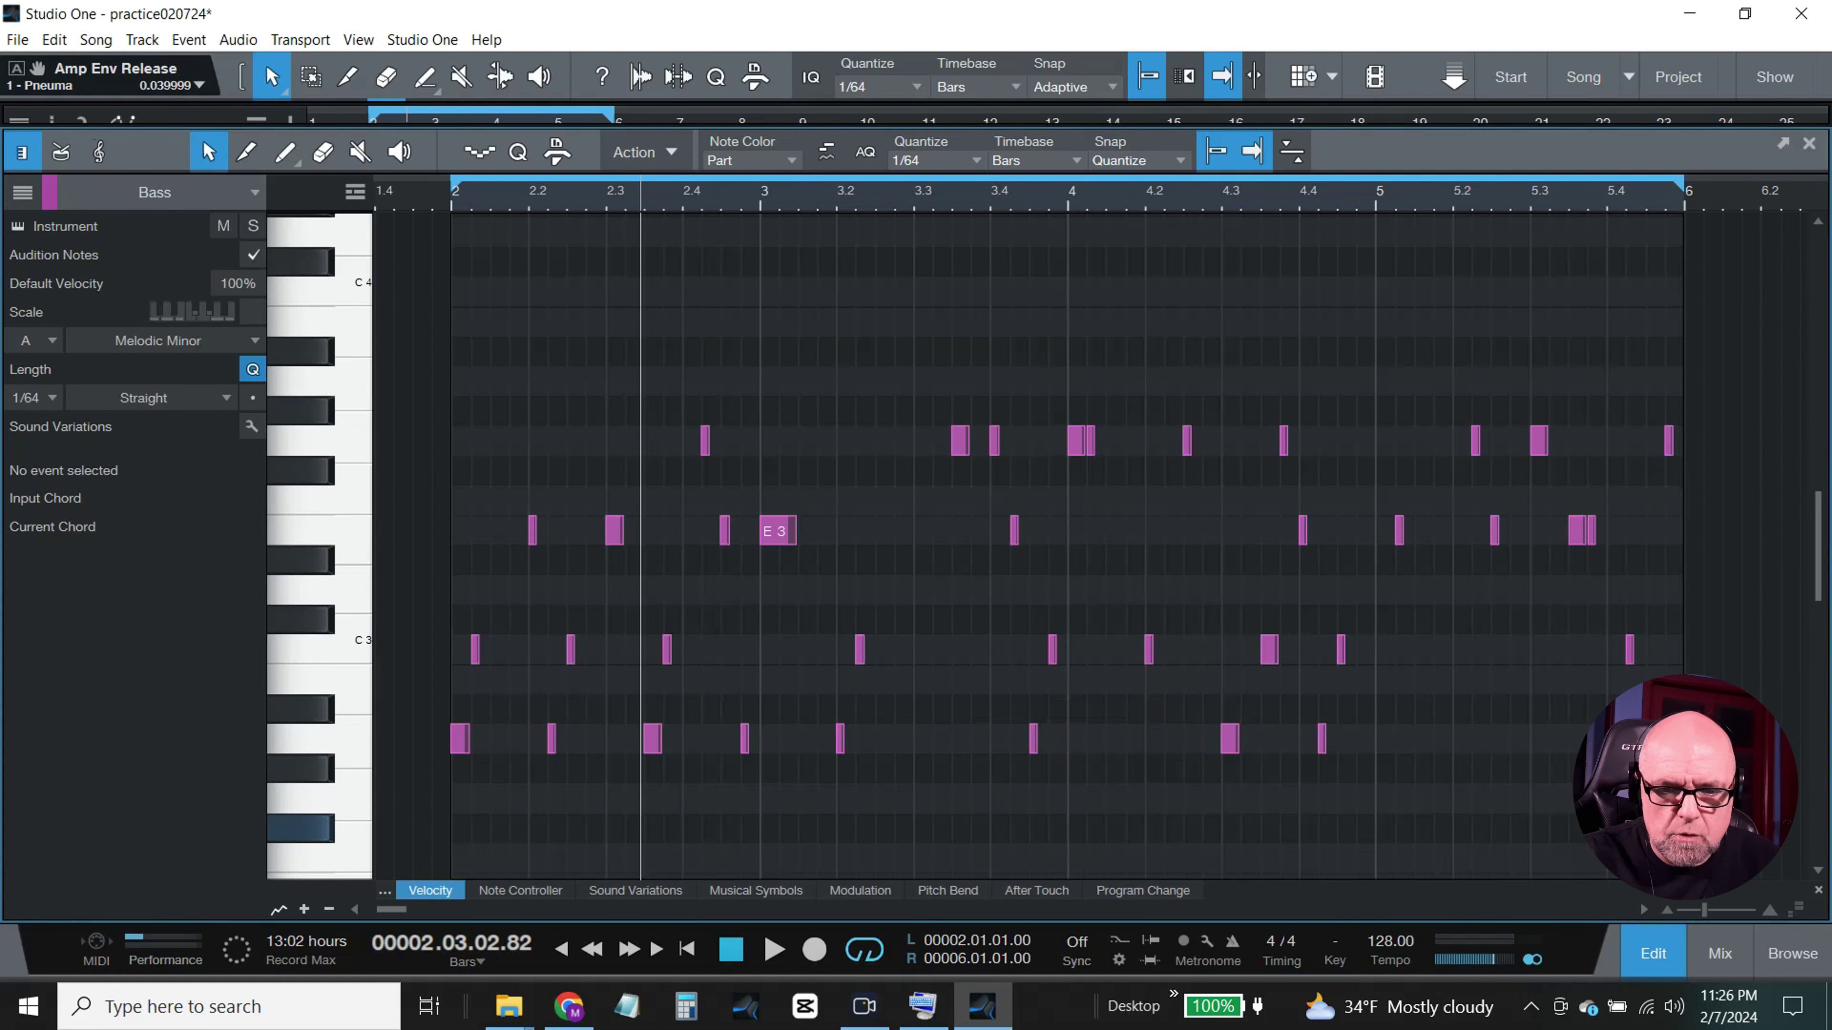
drag(1684, 843, 455, 386)
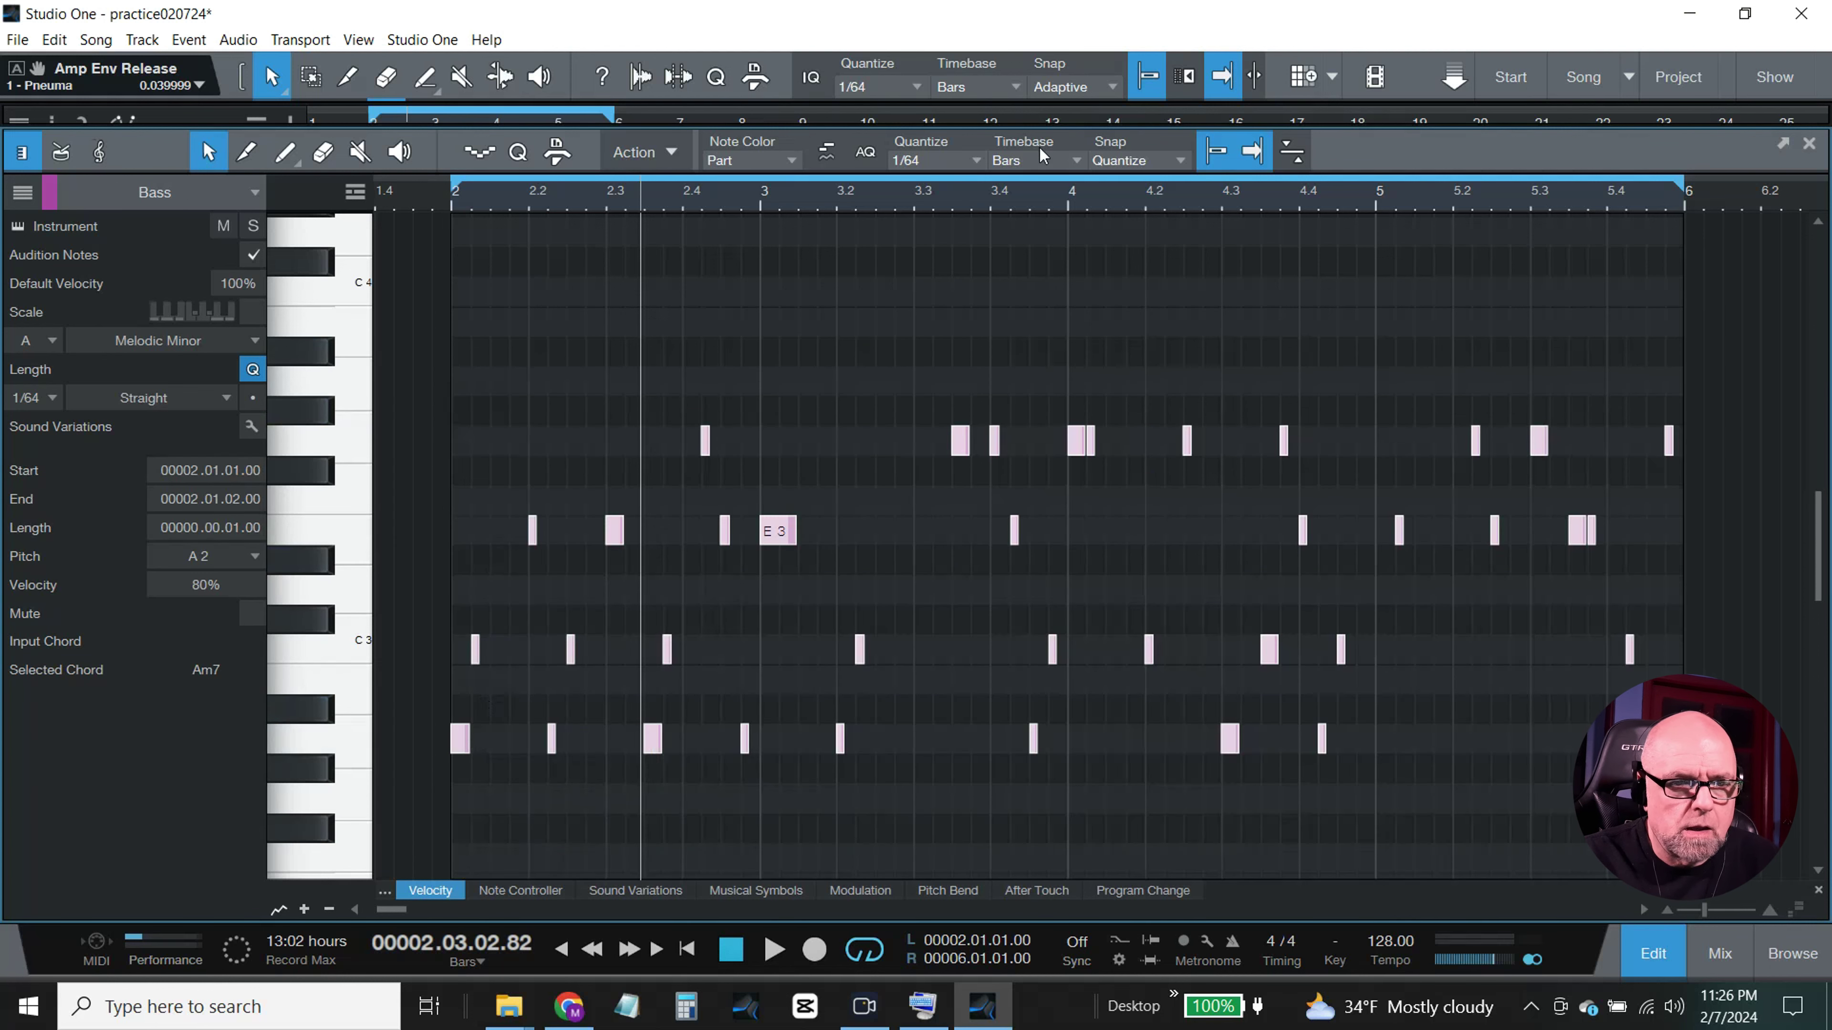
click(979, 161)
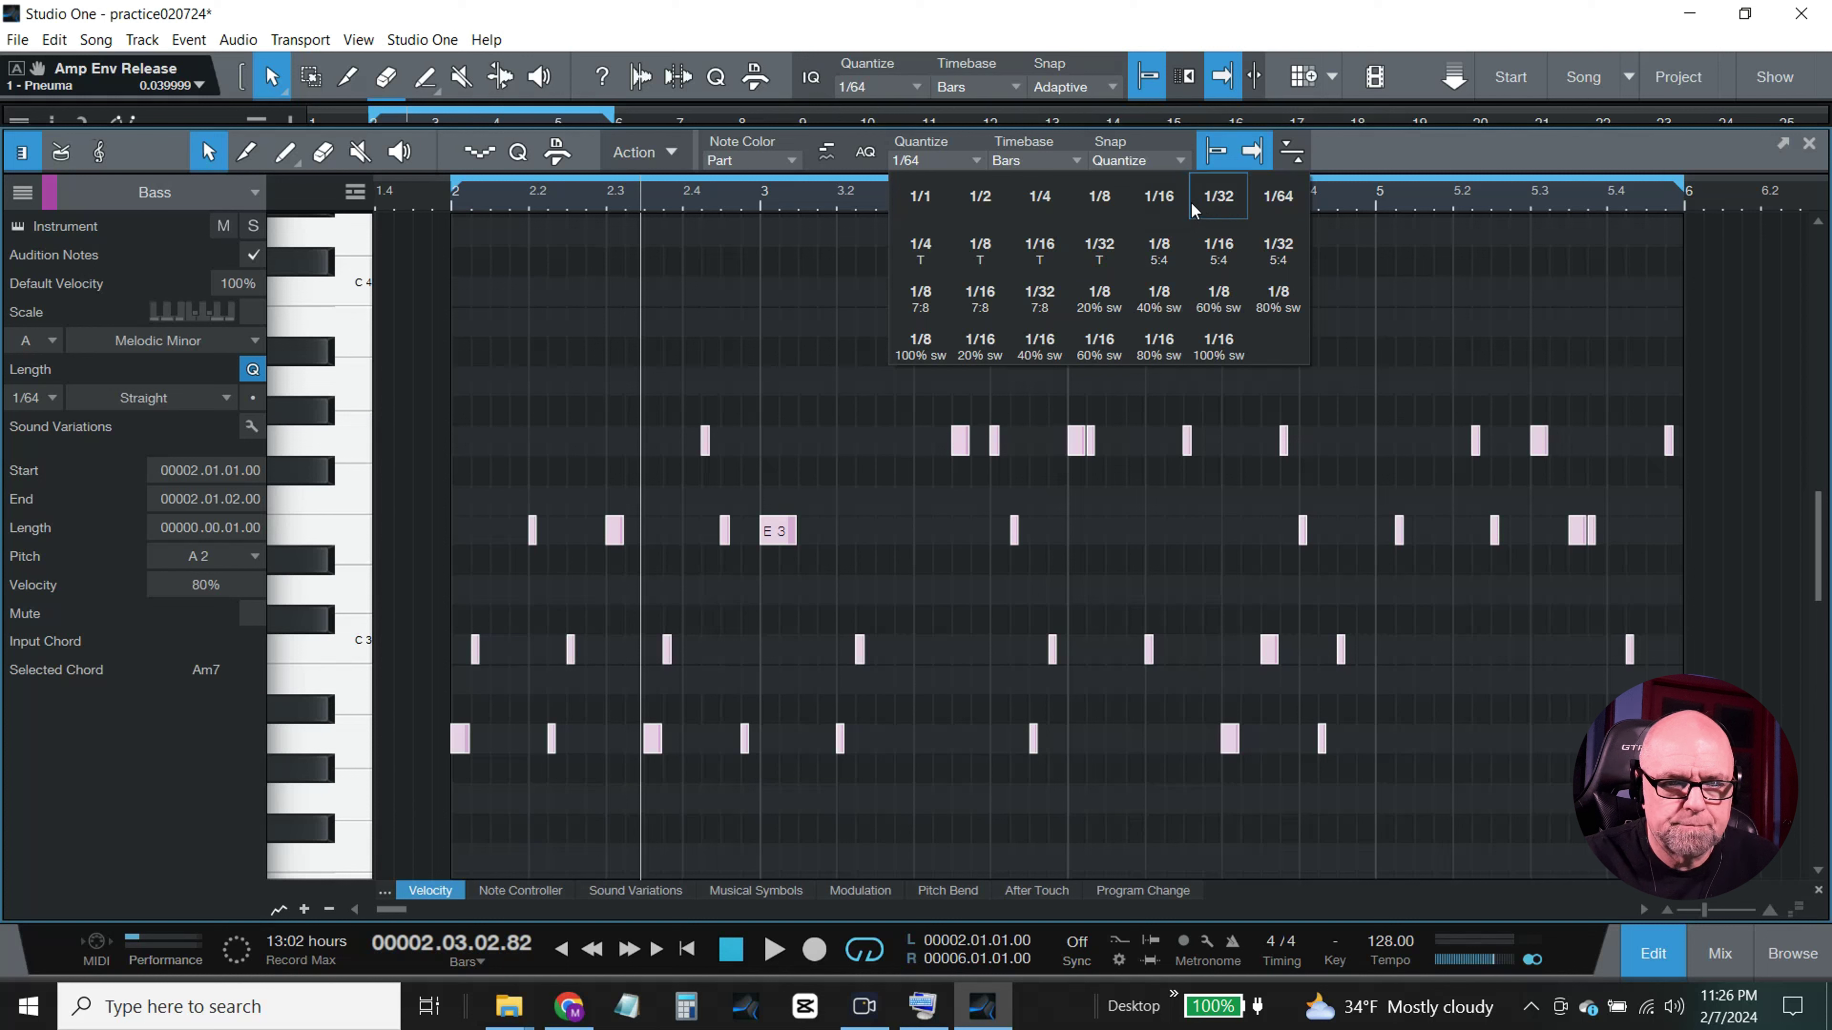
click(1428, 155)
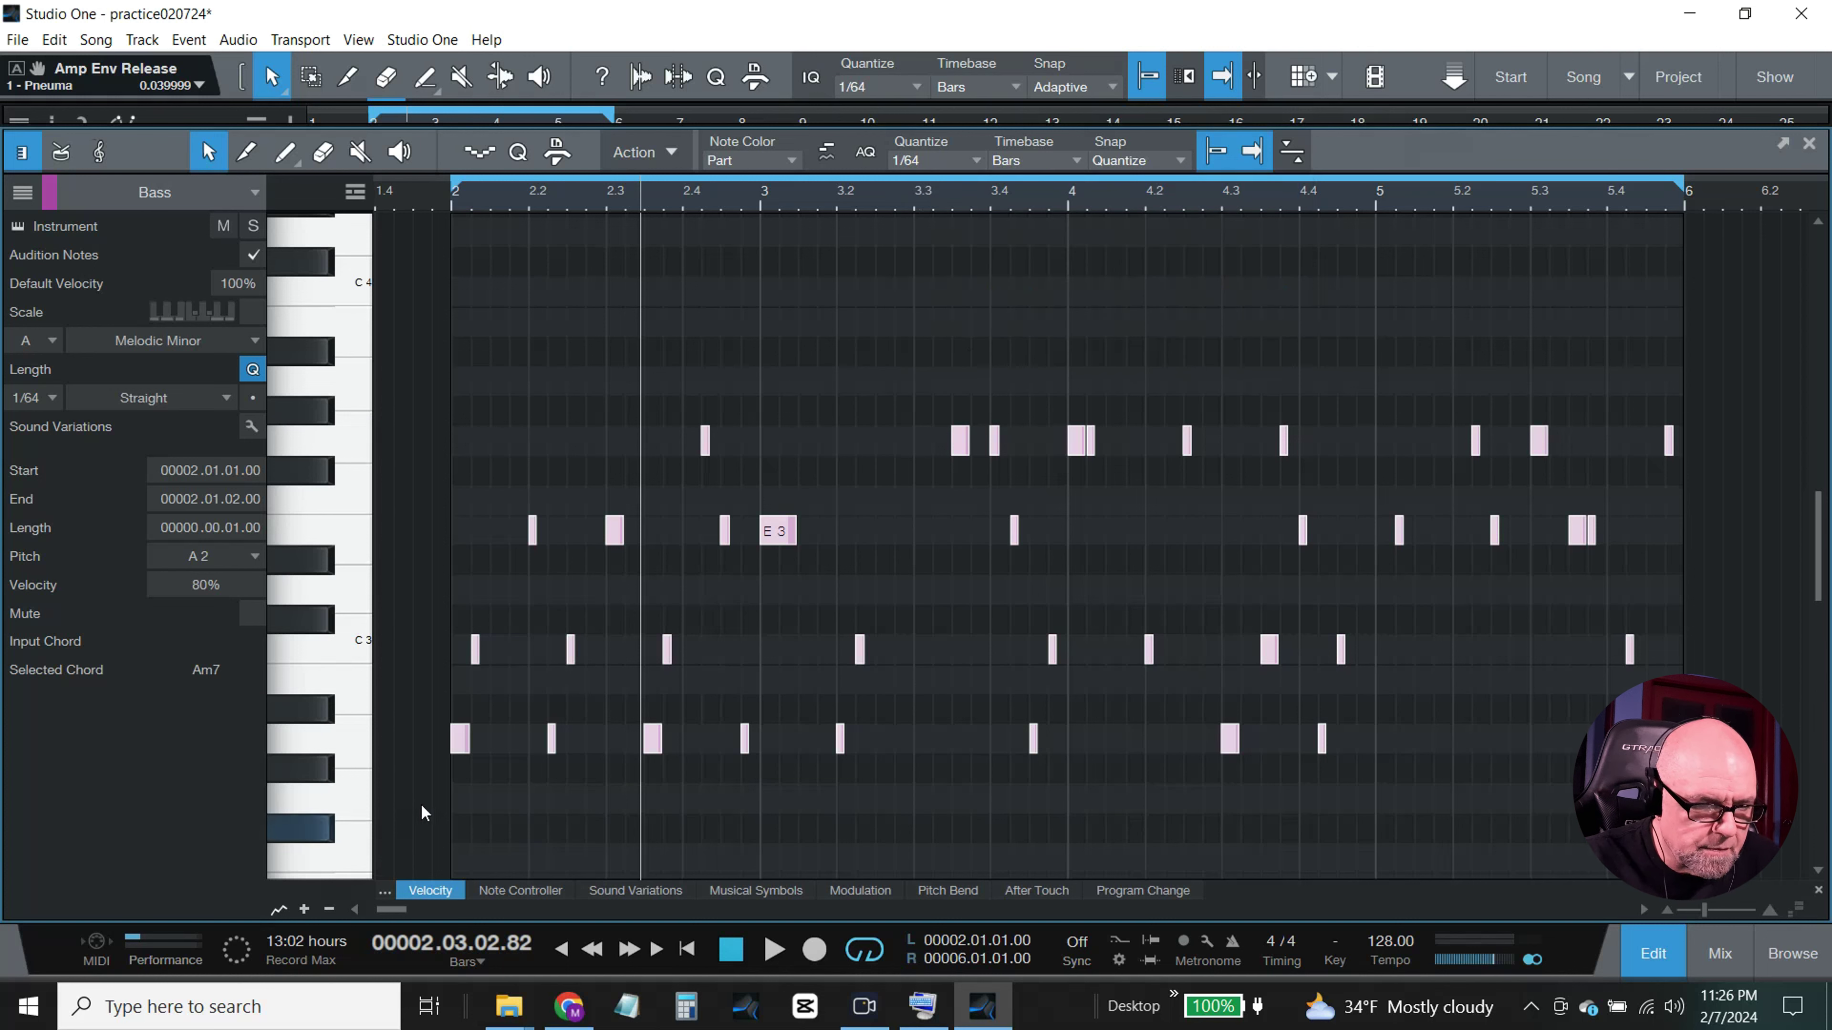
drag(470, 740, 474, 740)
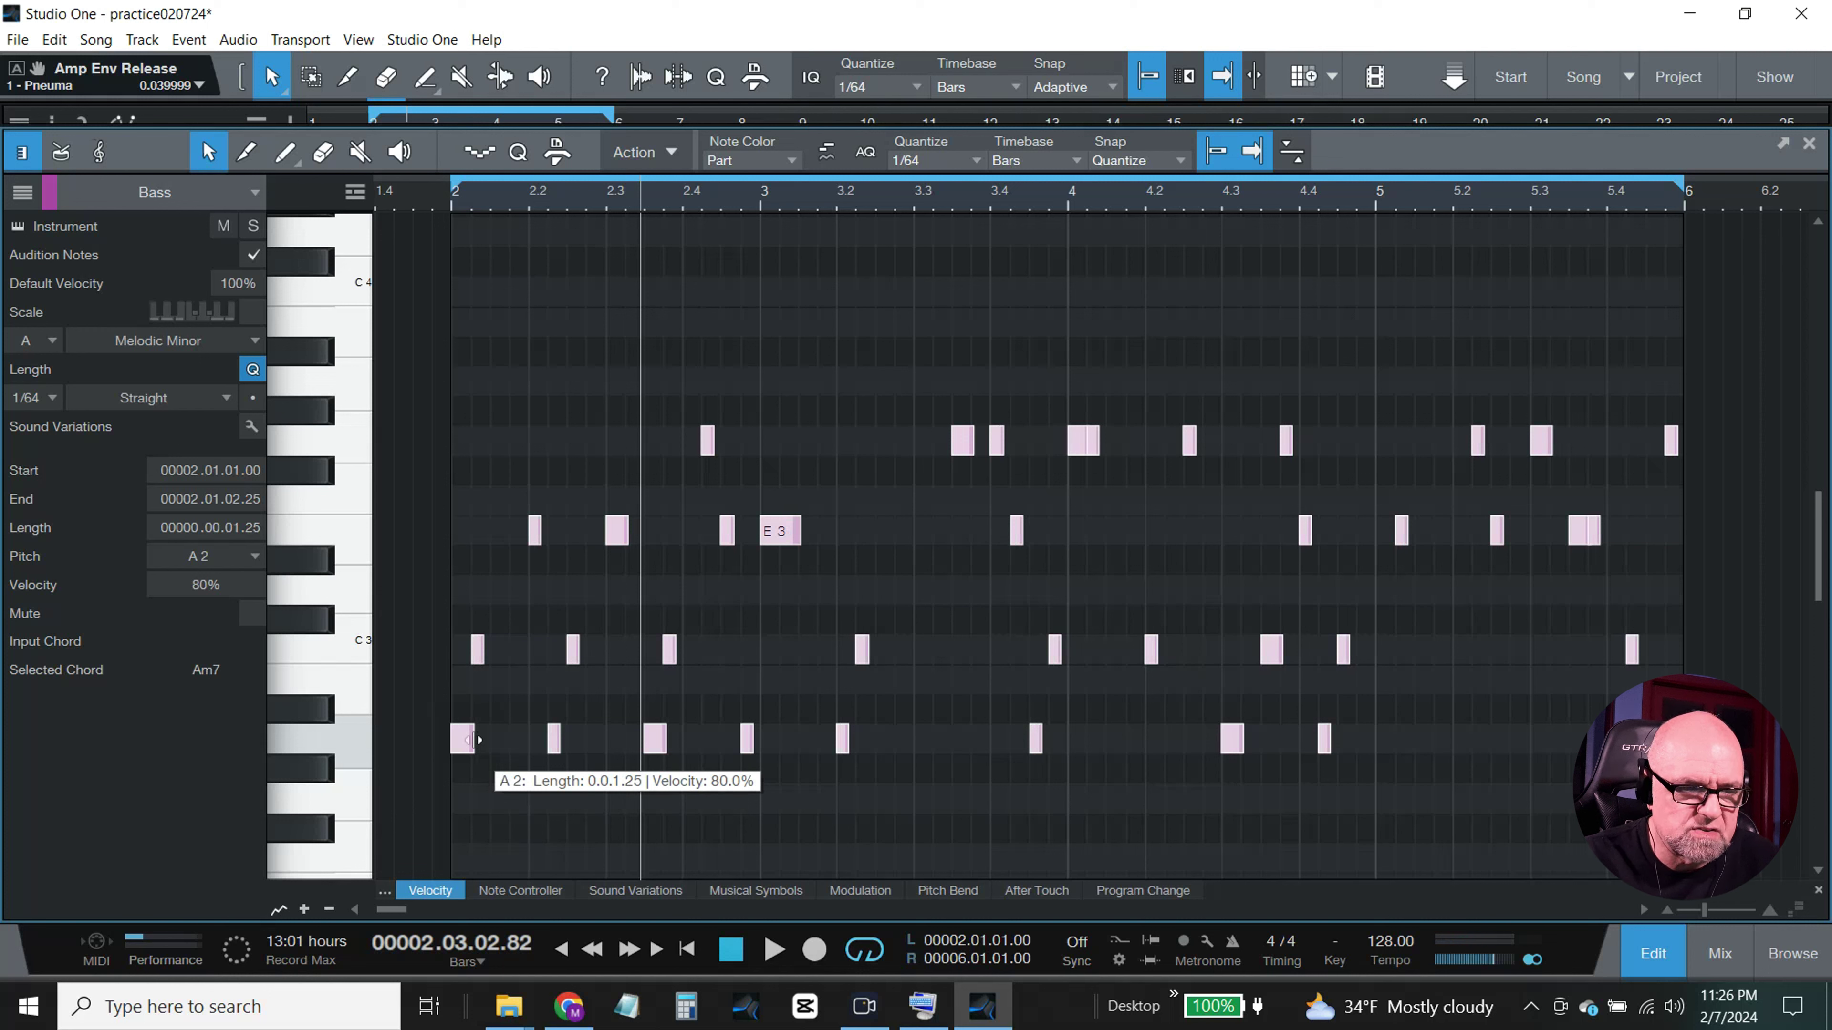
Step: Listen to the lengthened bass notes, check playback from the clip's end at bar 6, and return to the arrangement
click(773, 951)
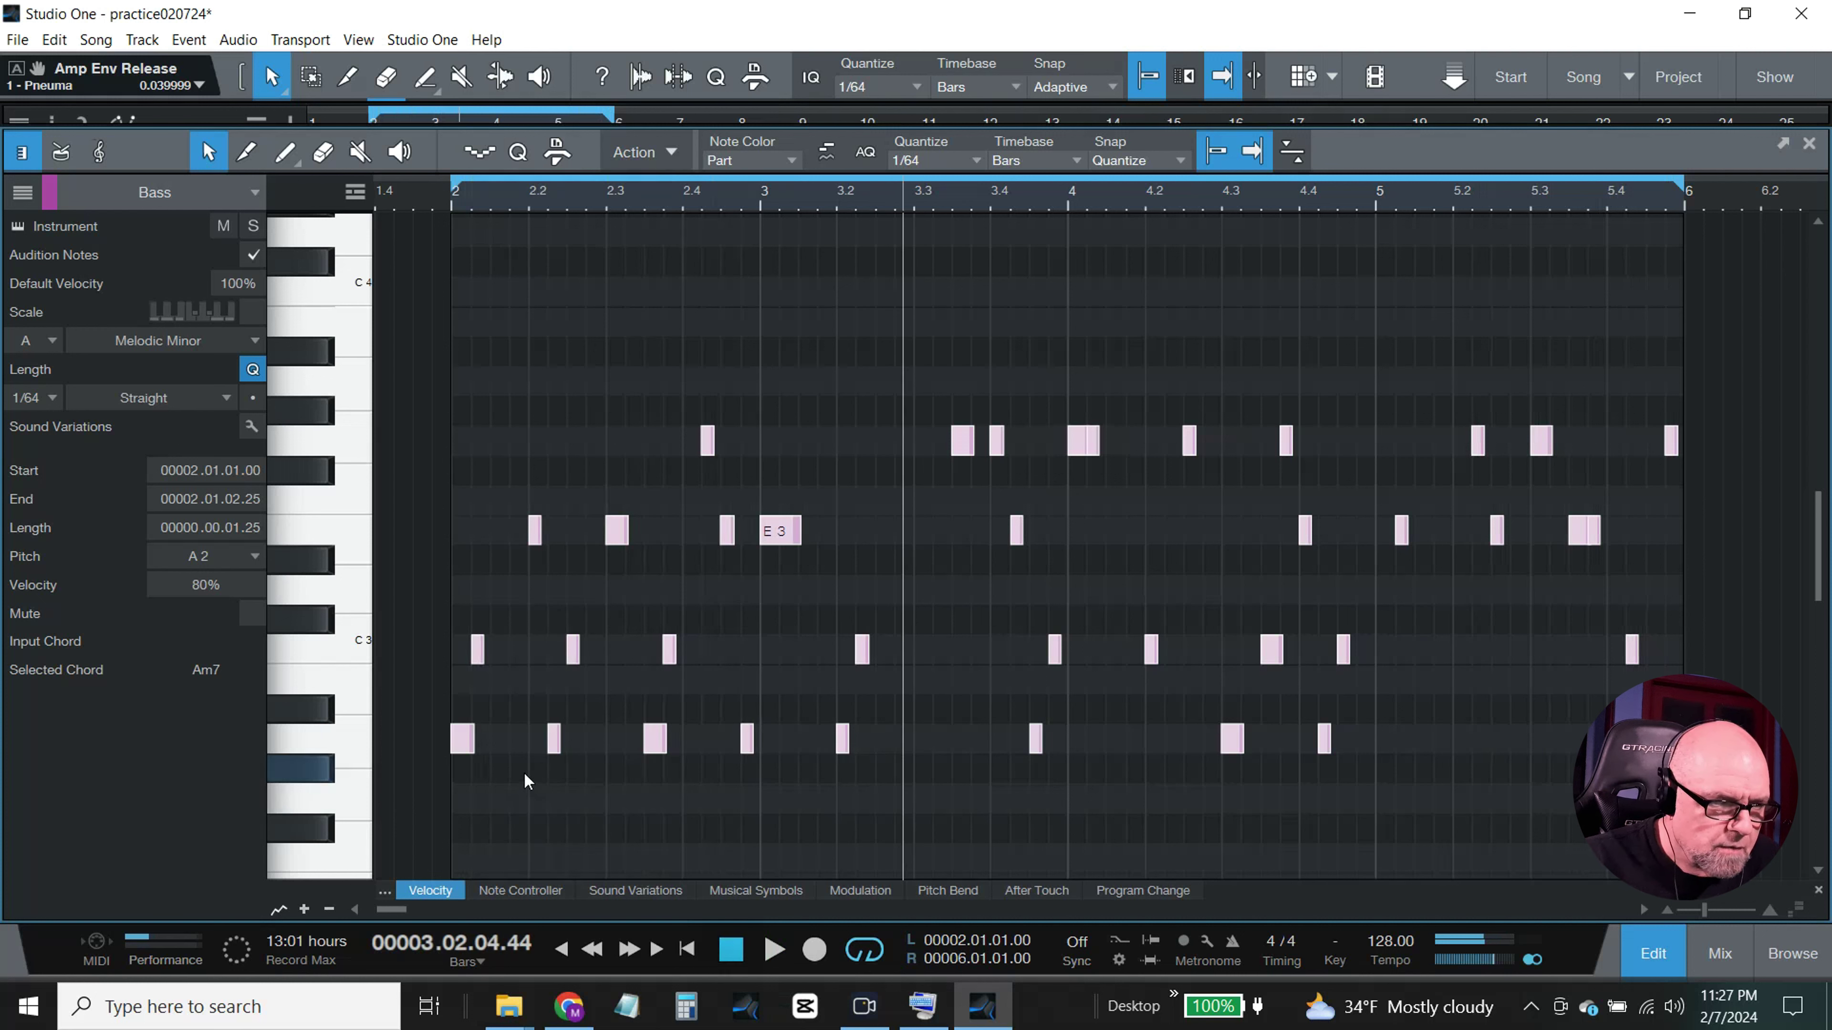
click(452, 203)
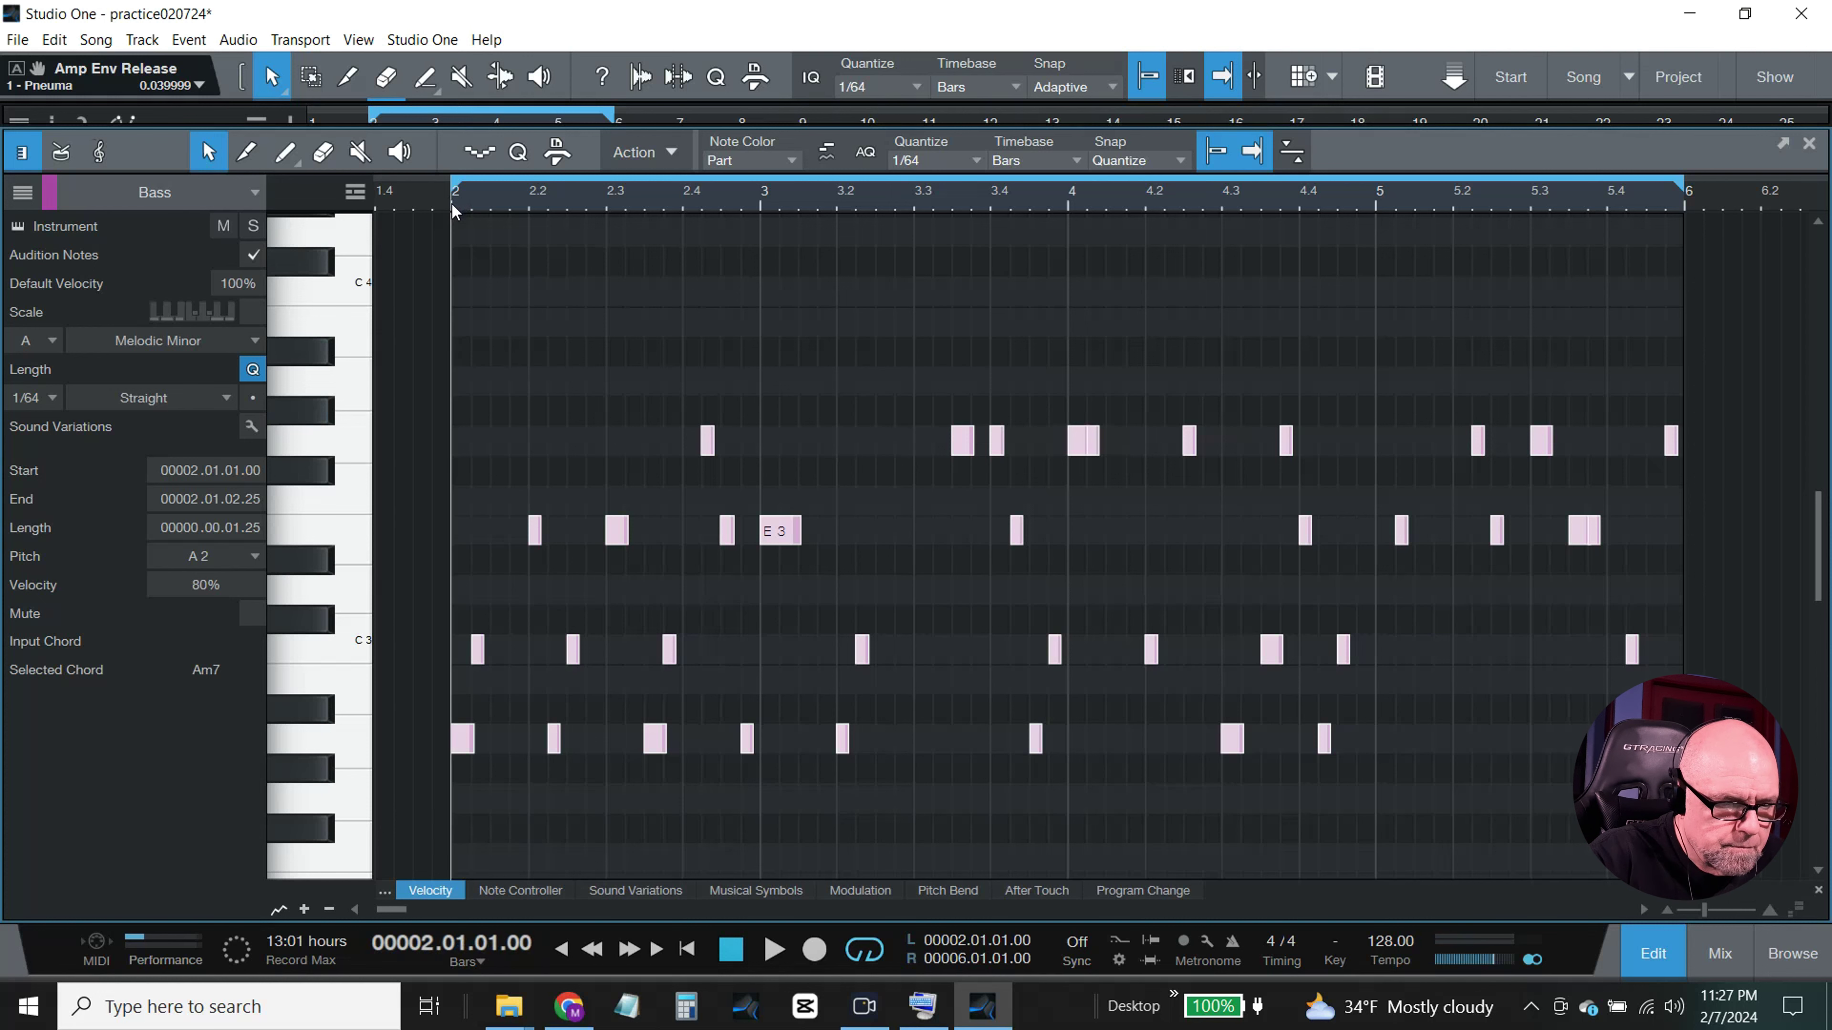
scroll(452, 203, up, 6)
scroll(453, 204, down, 7)
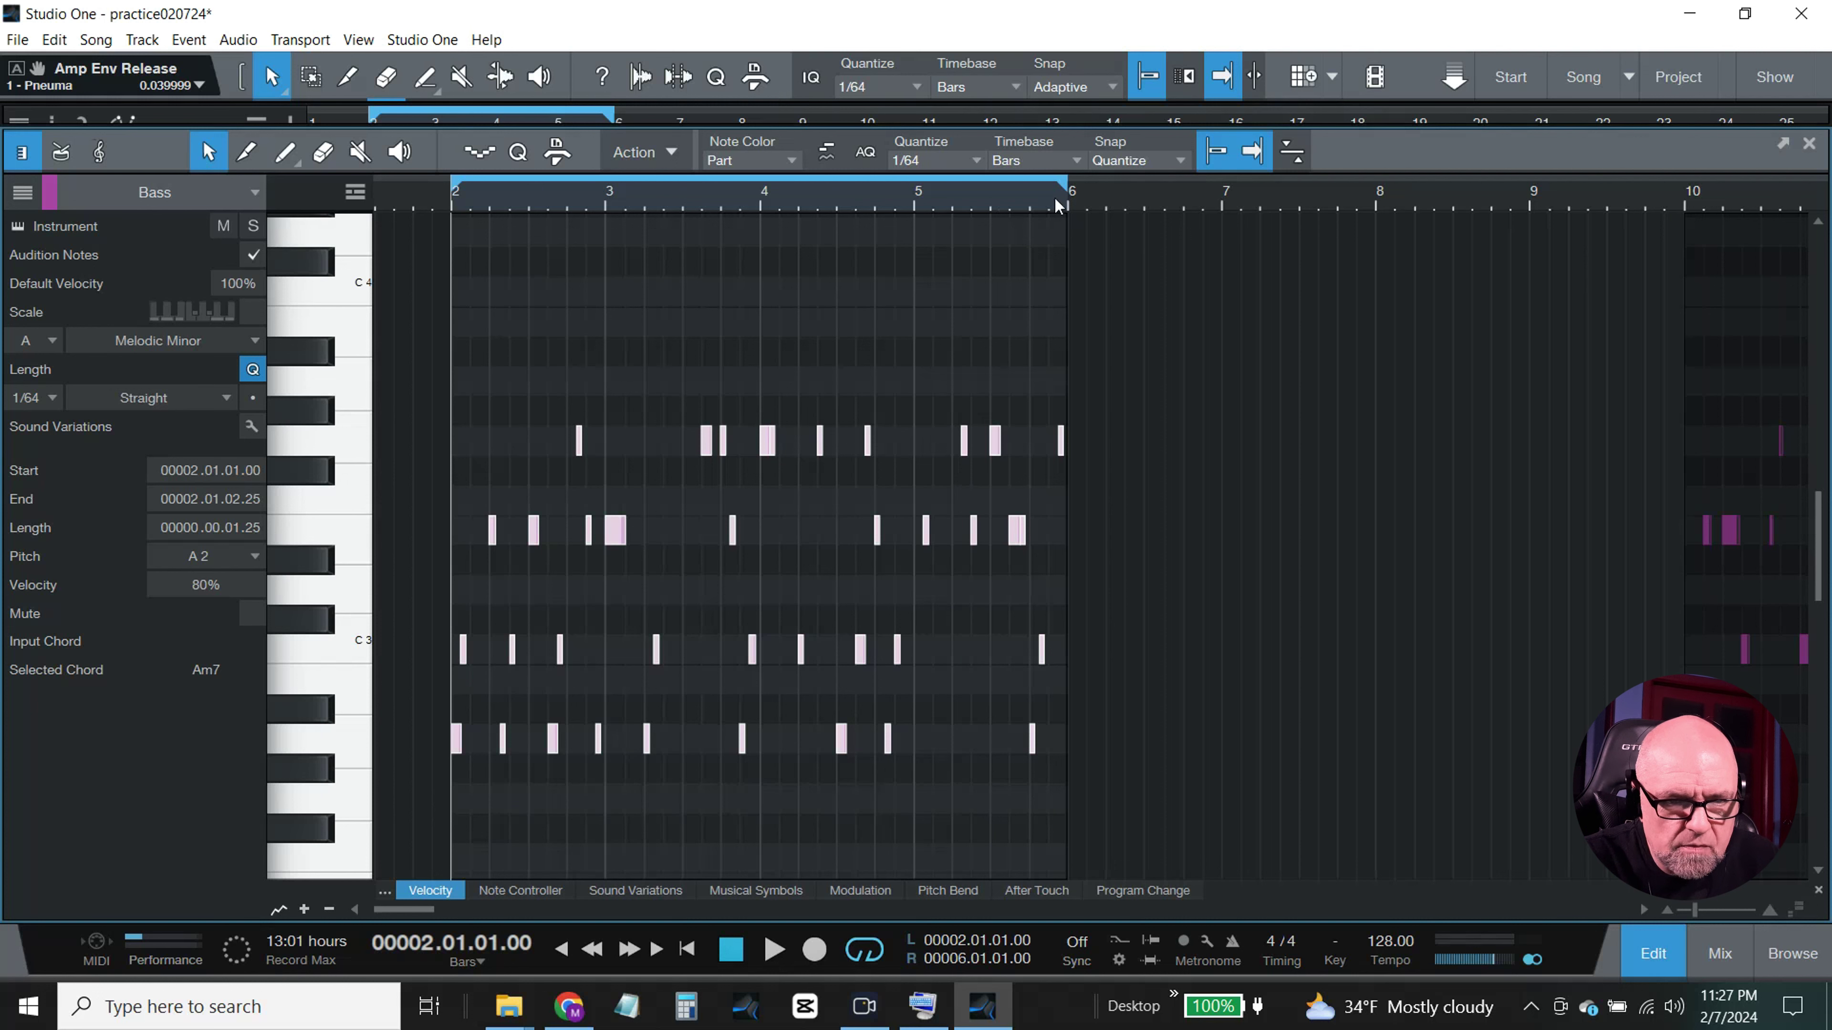
click(1069, 208)
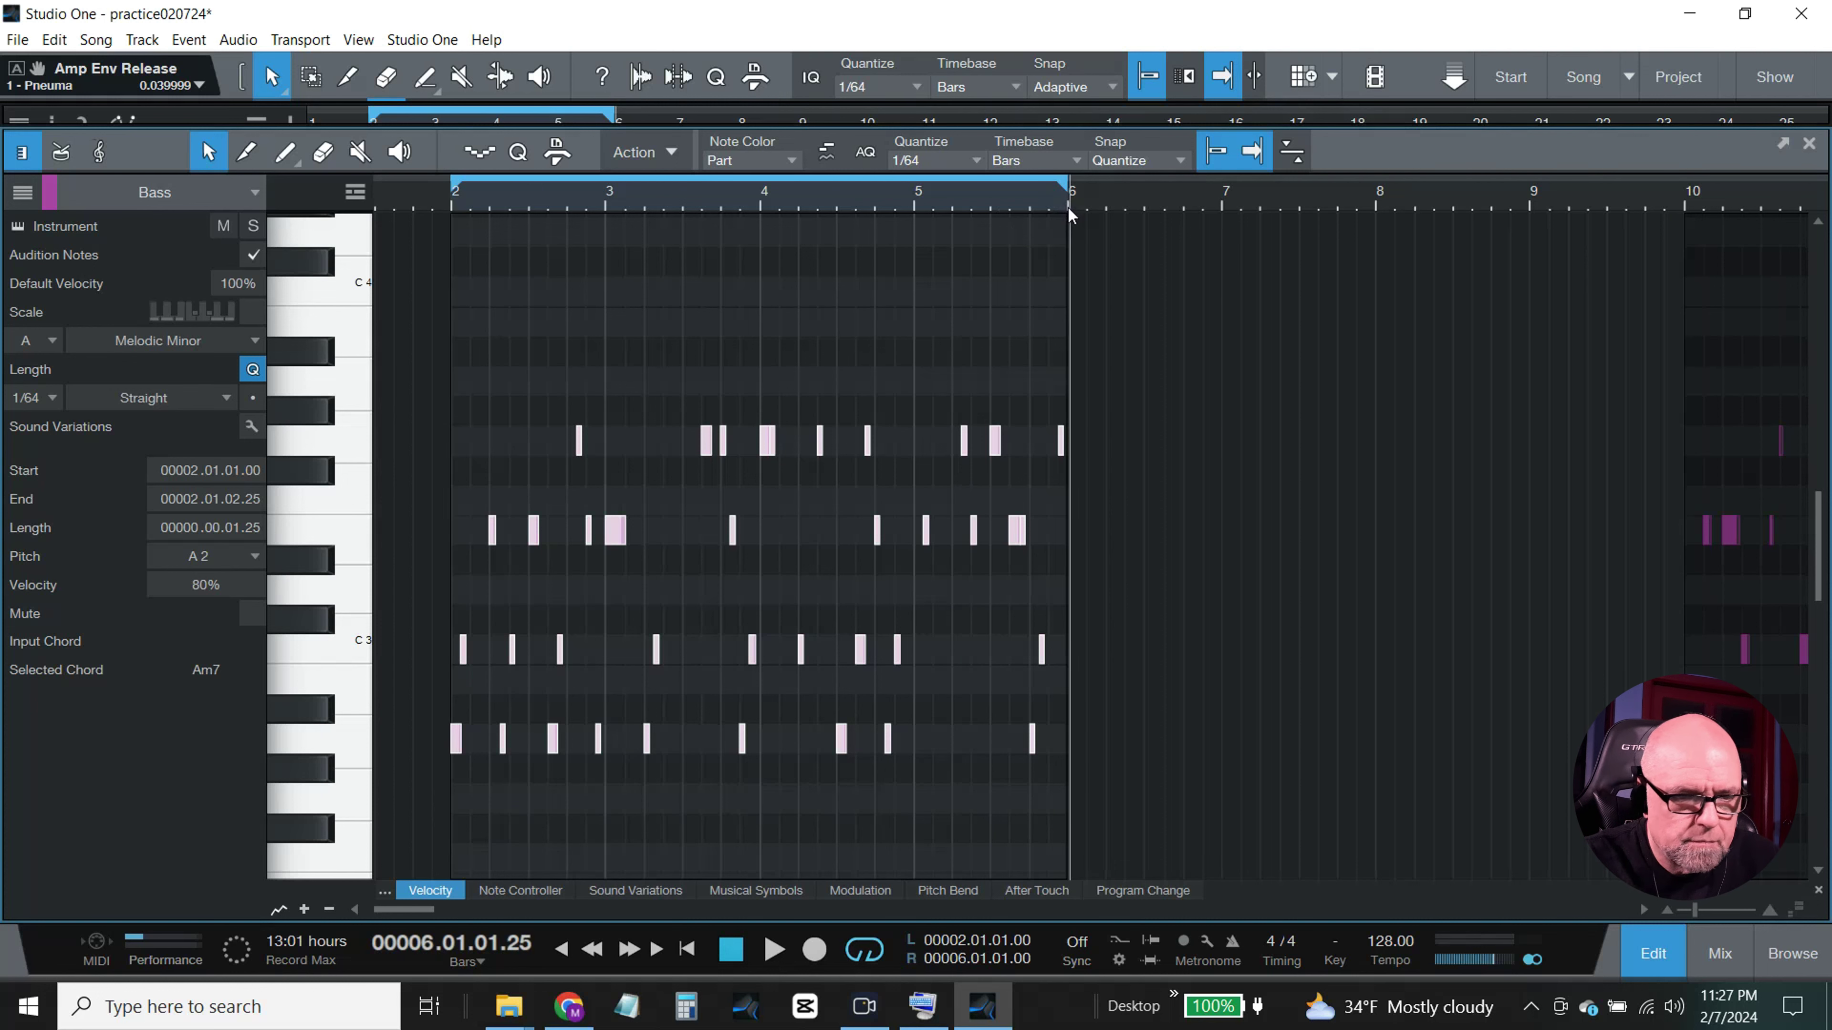
scroll(1067, 207, up, 2)
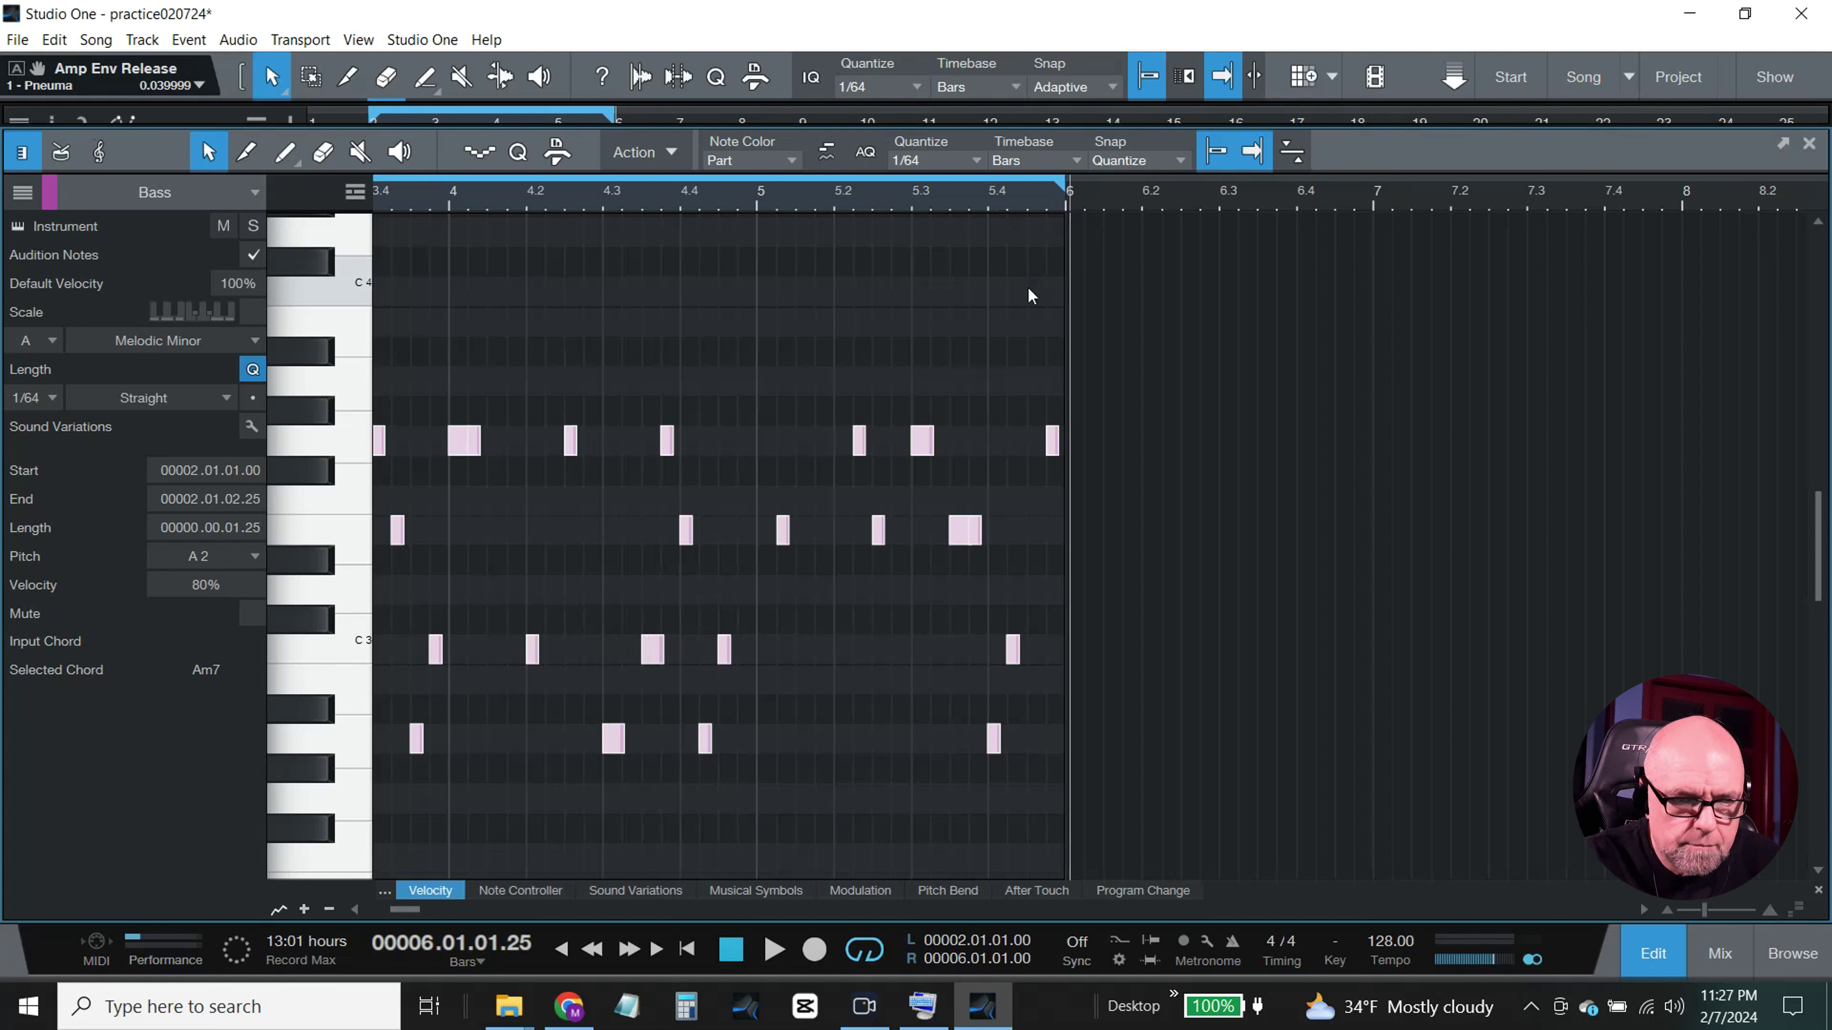
click(1066, 211)
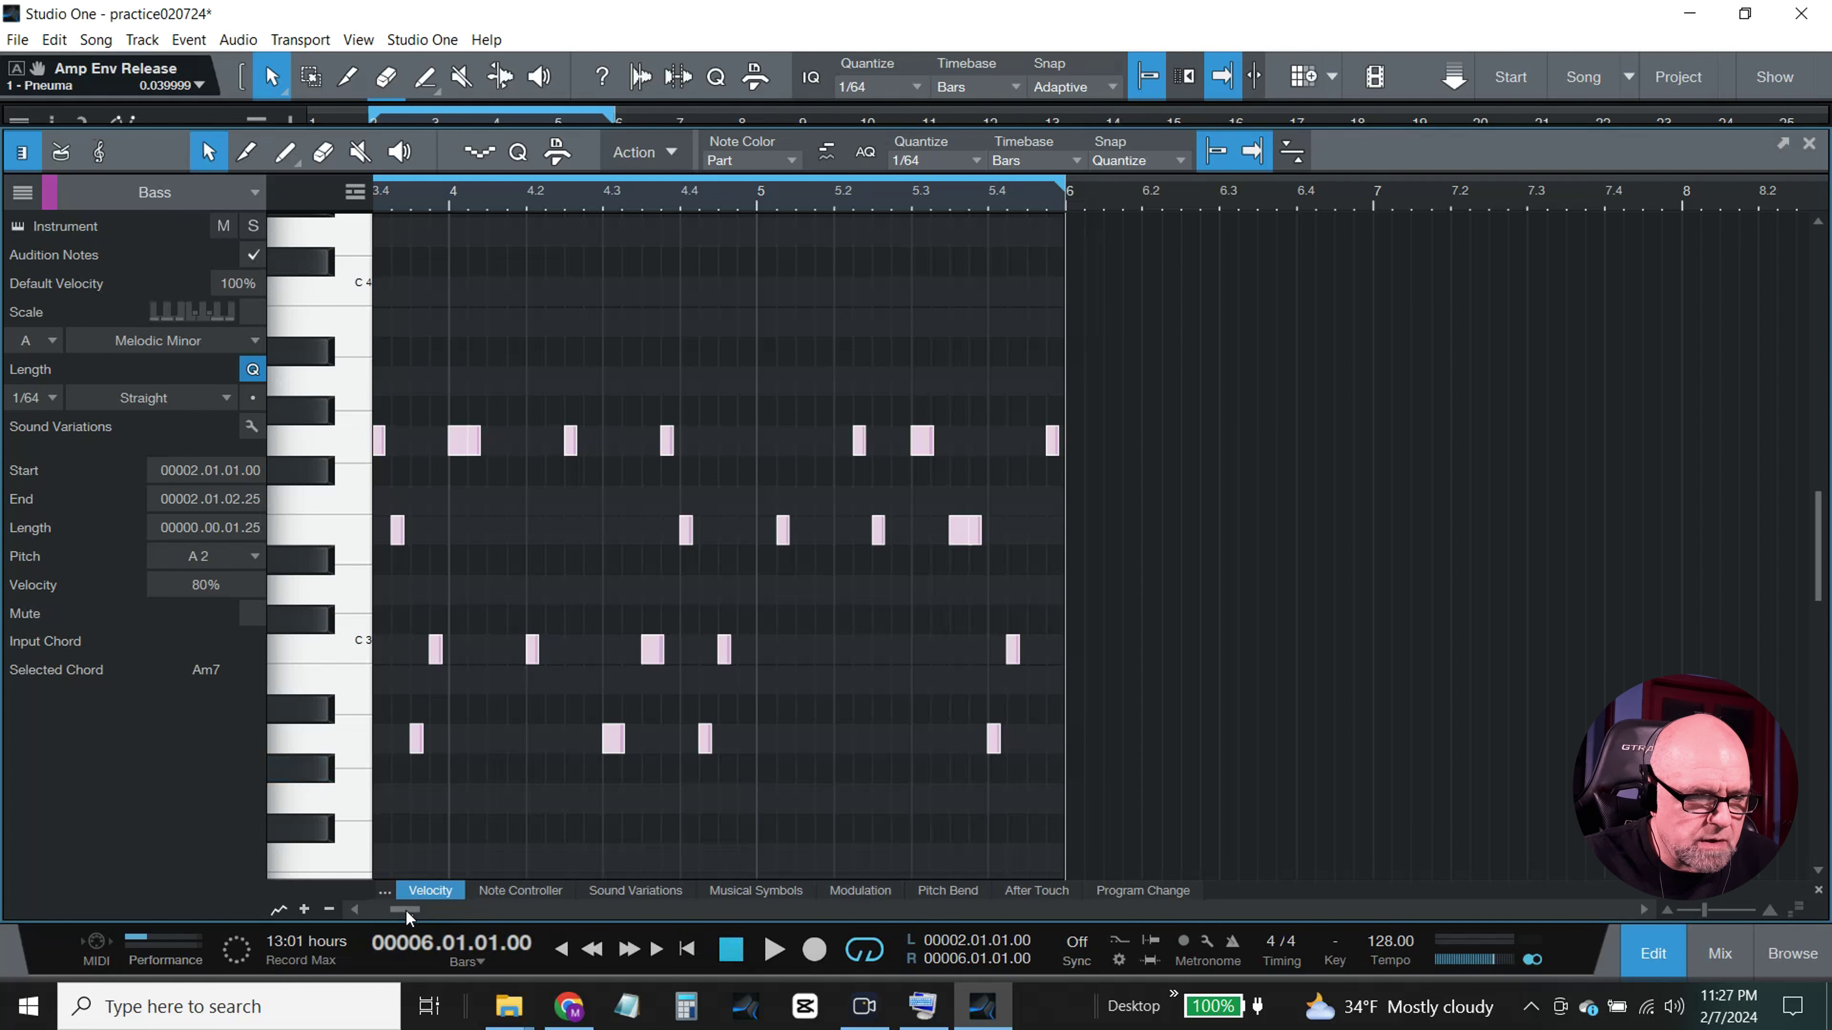
drag(357, 909, 357, 909)
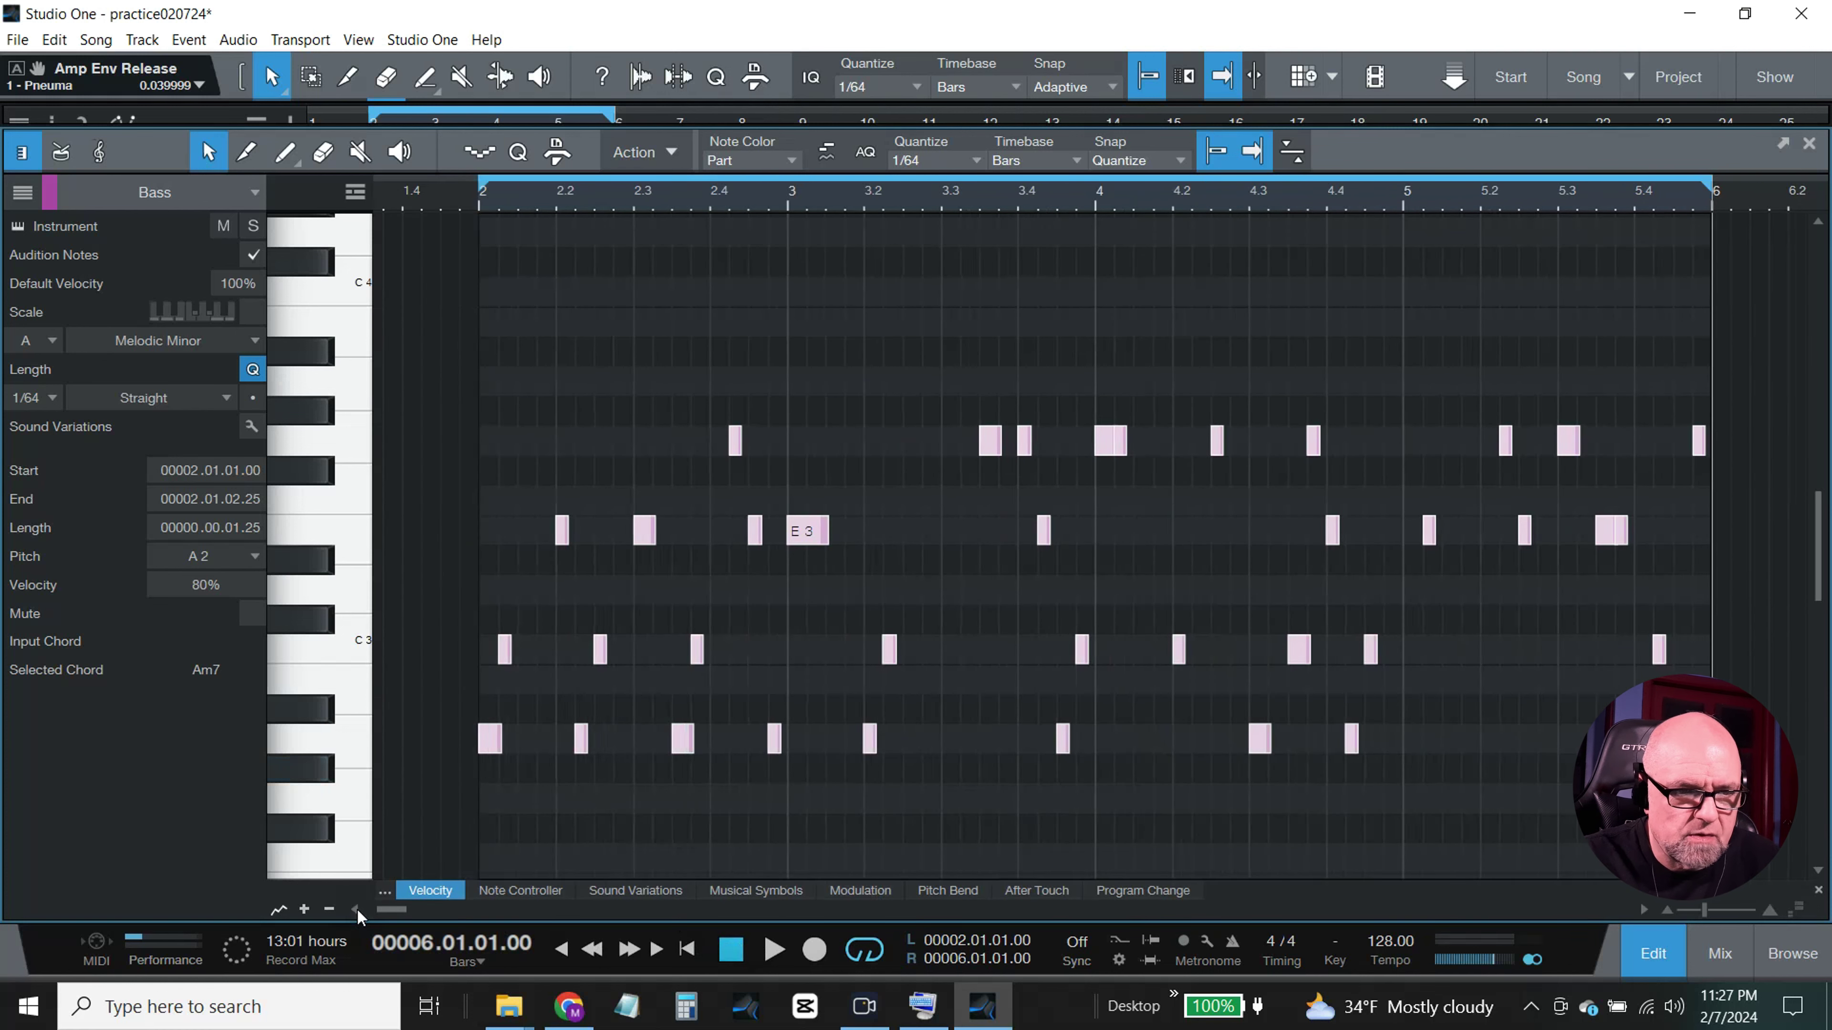
click(773, 954)
click(731, 953)
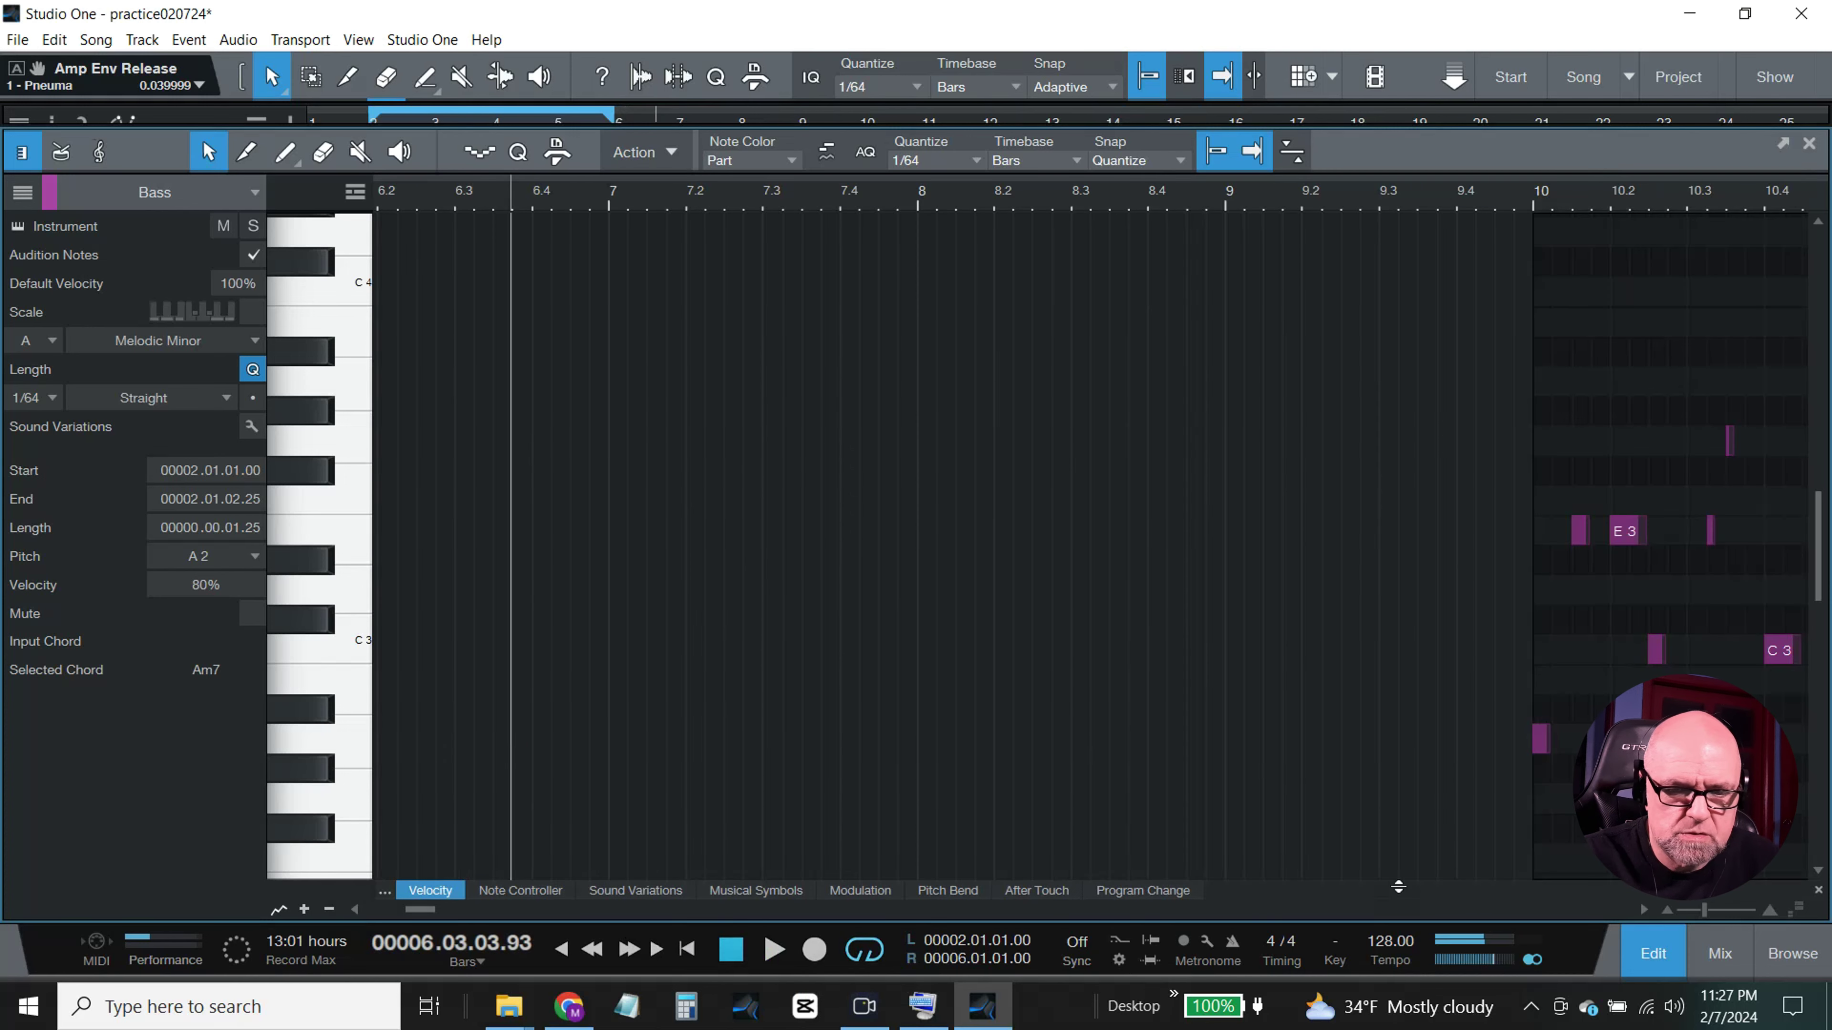
key(F2)
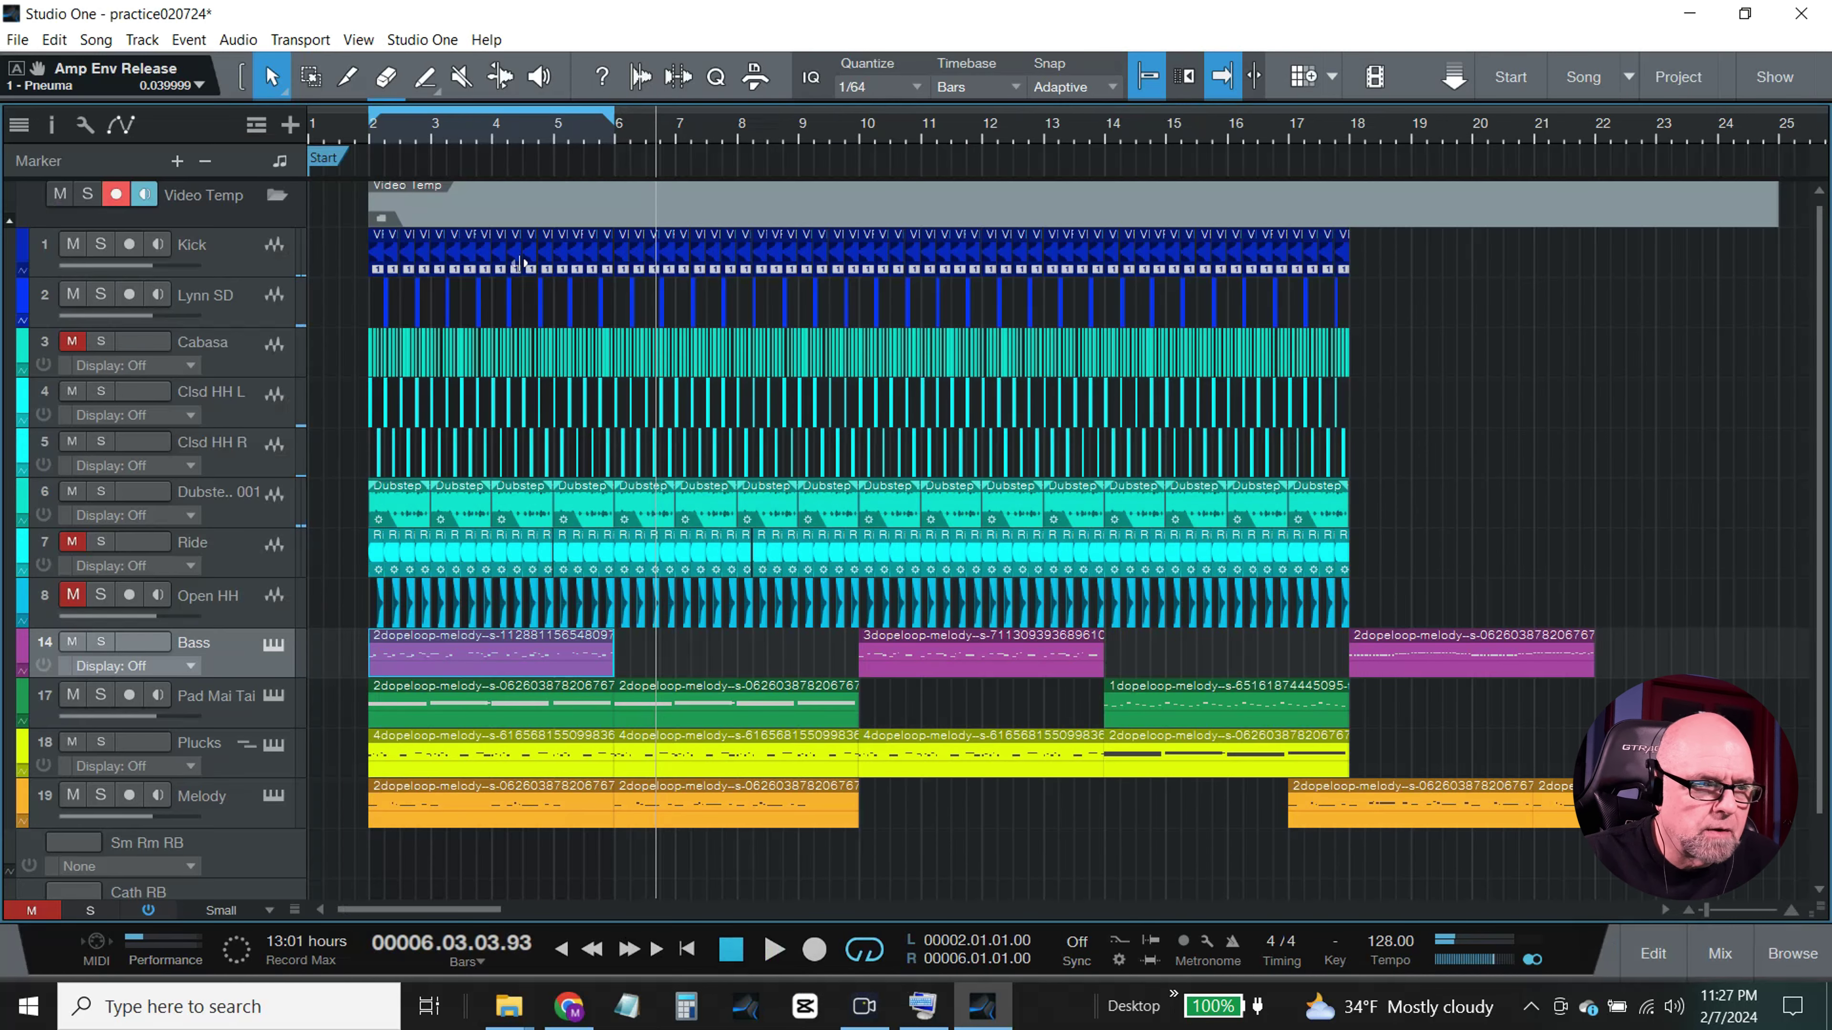
Step: Play the loop from bar 2 with the mixer shown to judge the bass level, and stop playback
click(369, 134)
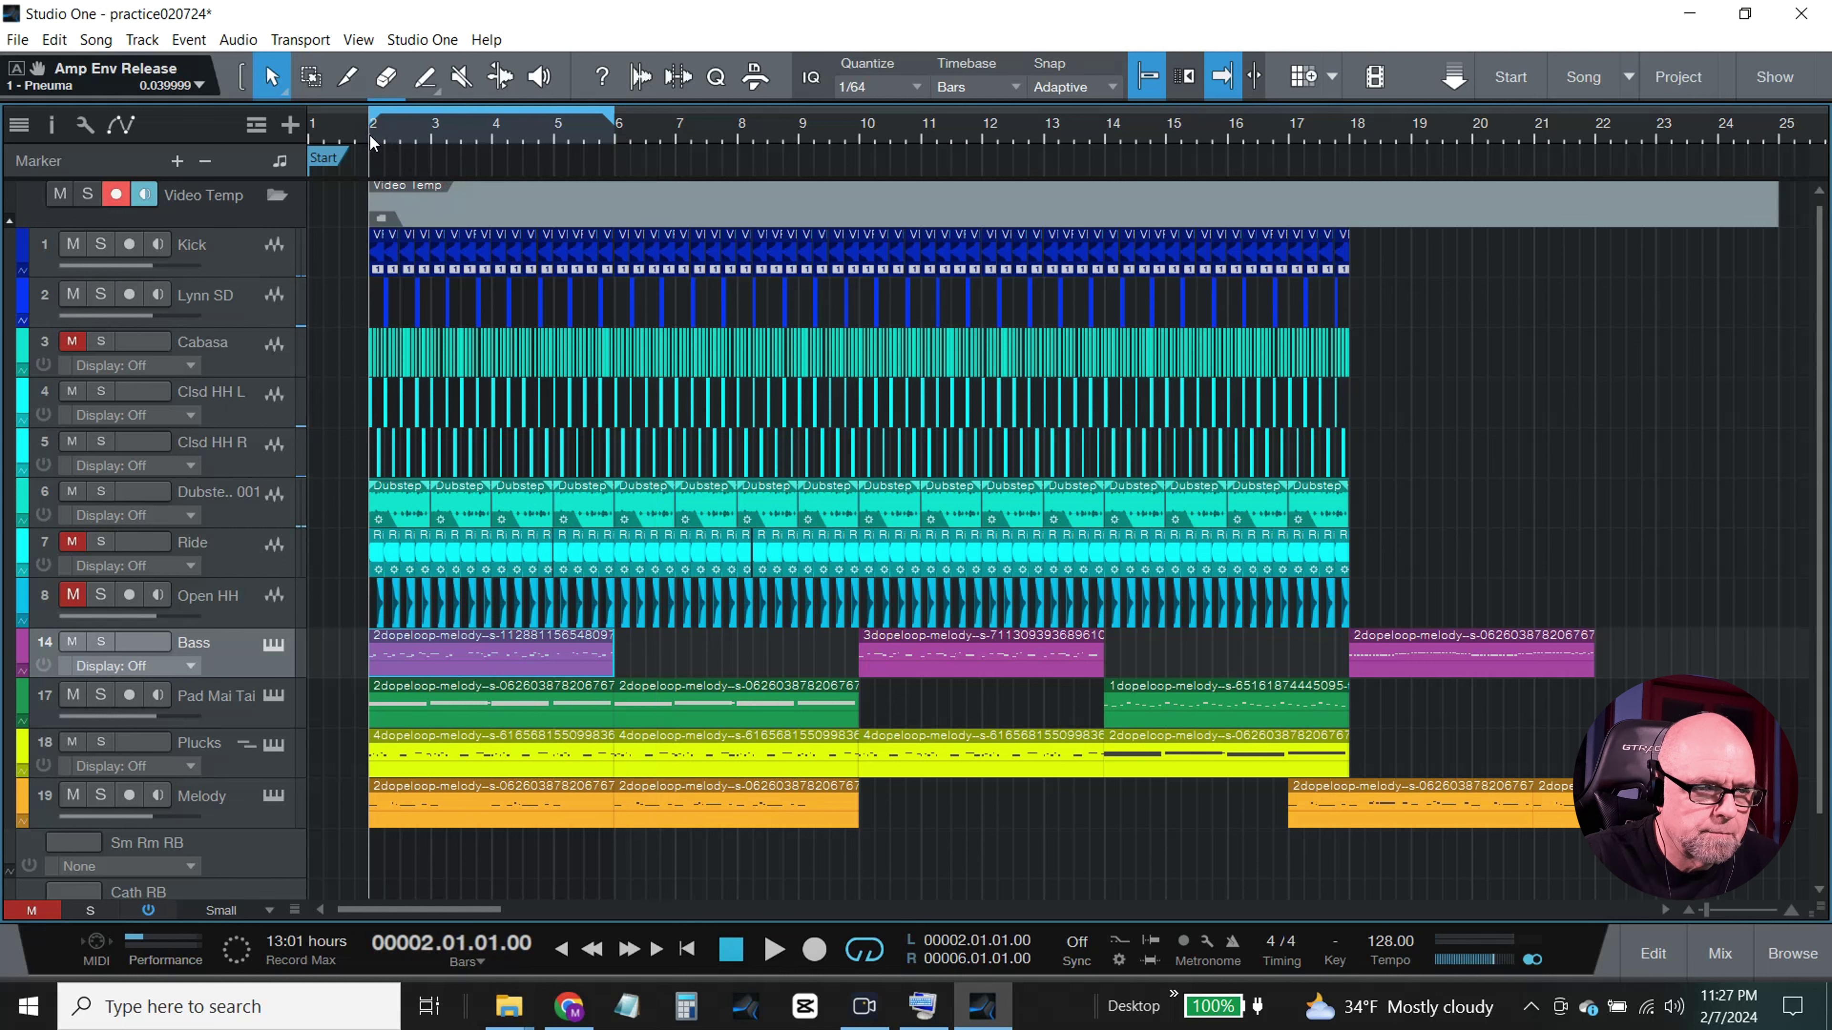
key(space)
click(1731, 963)
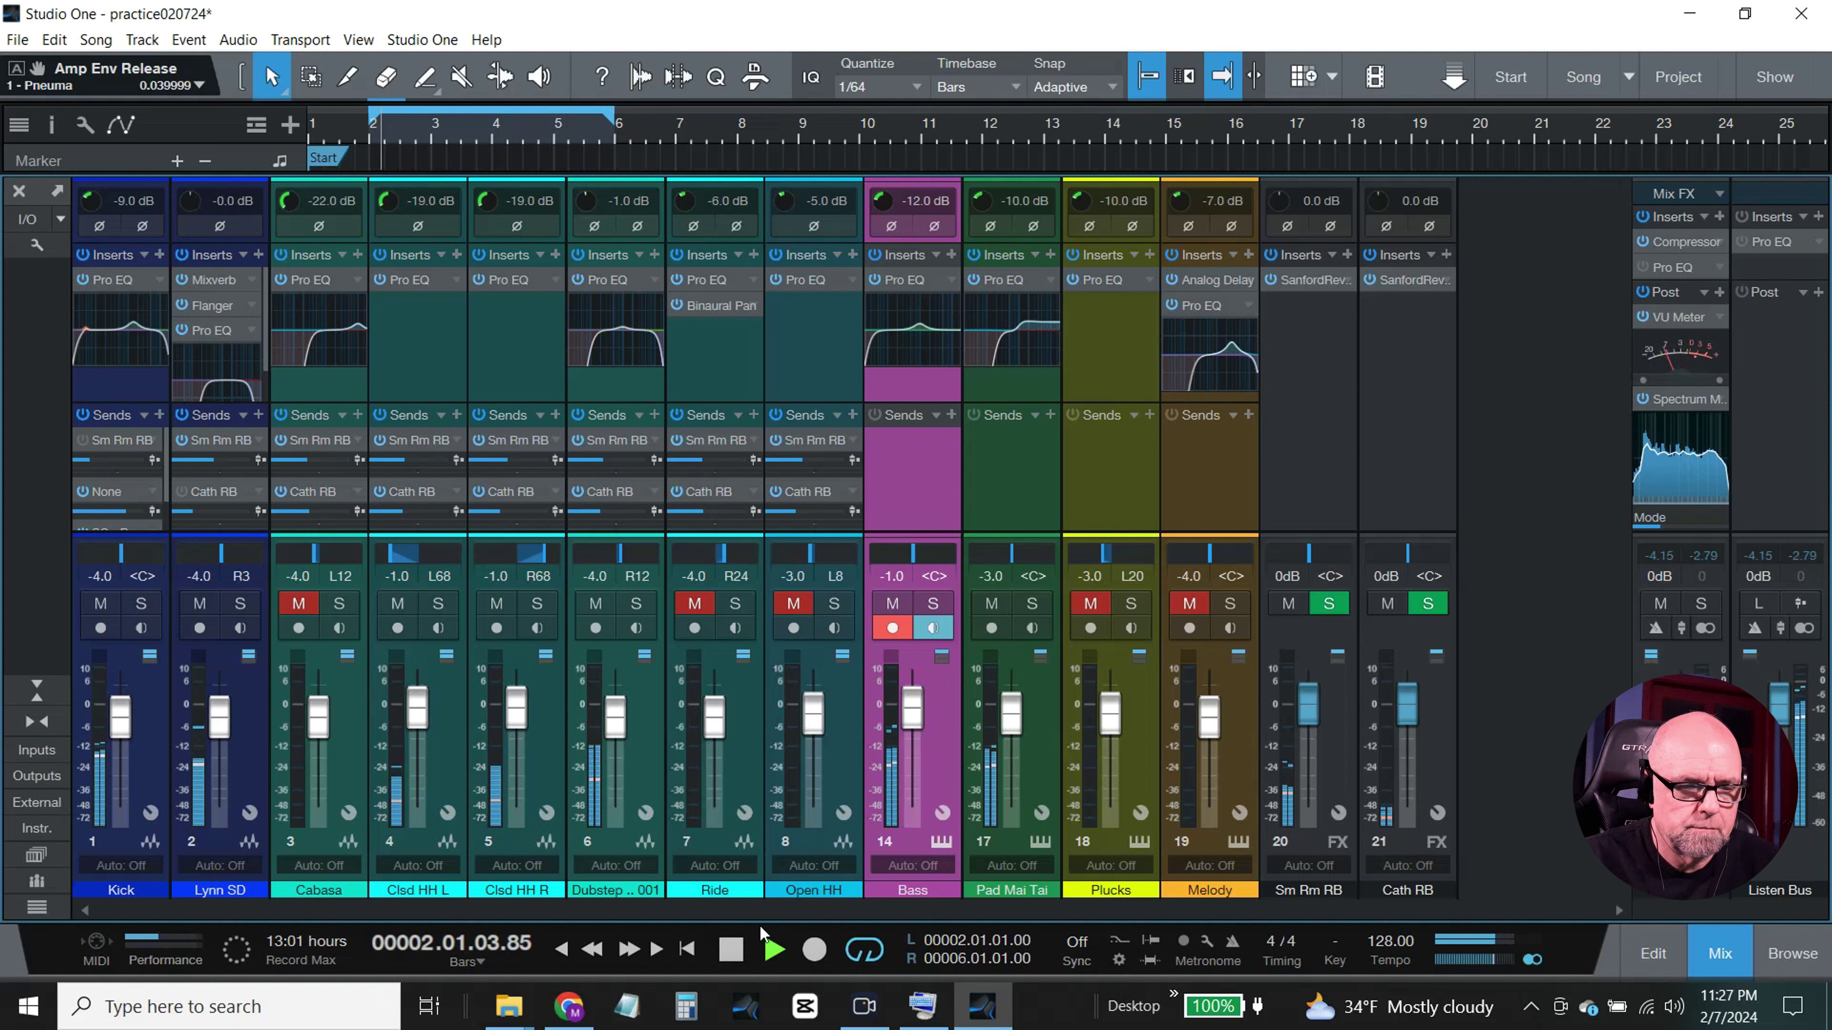
click(732, 951)
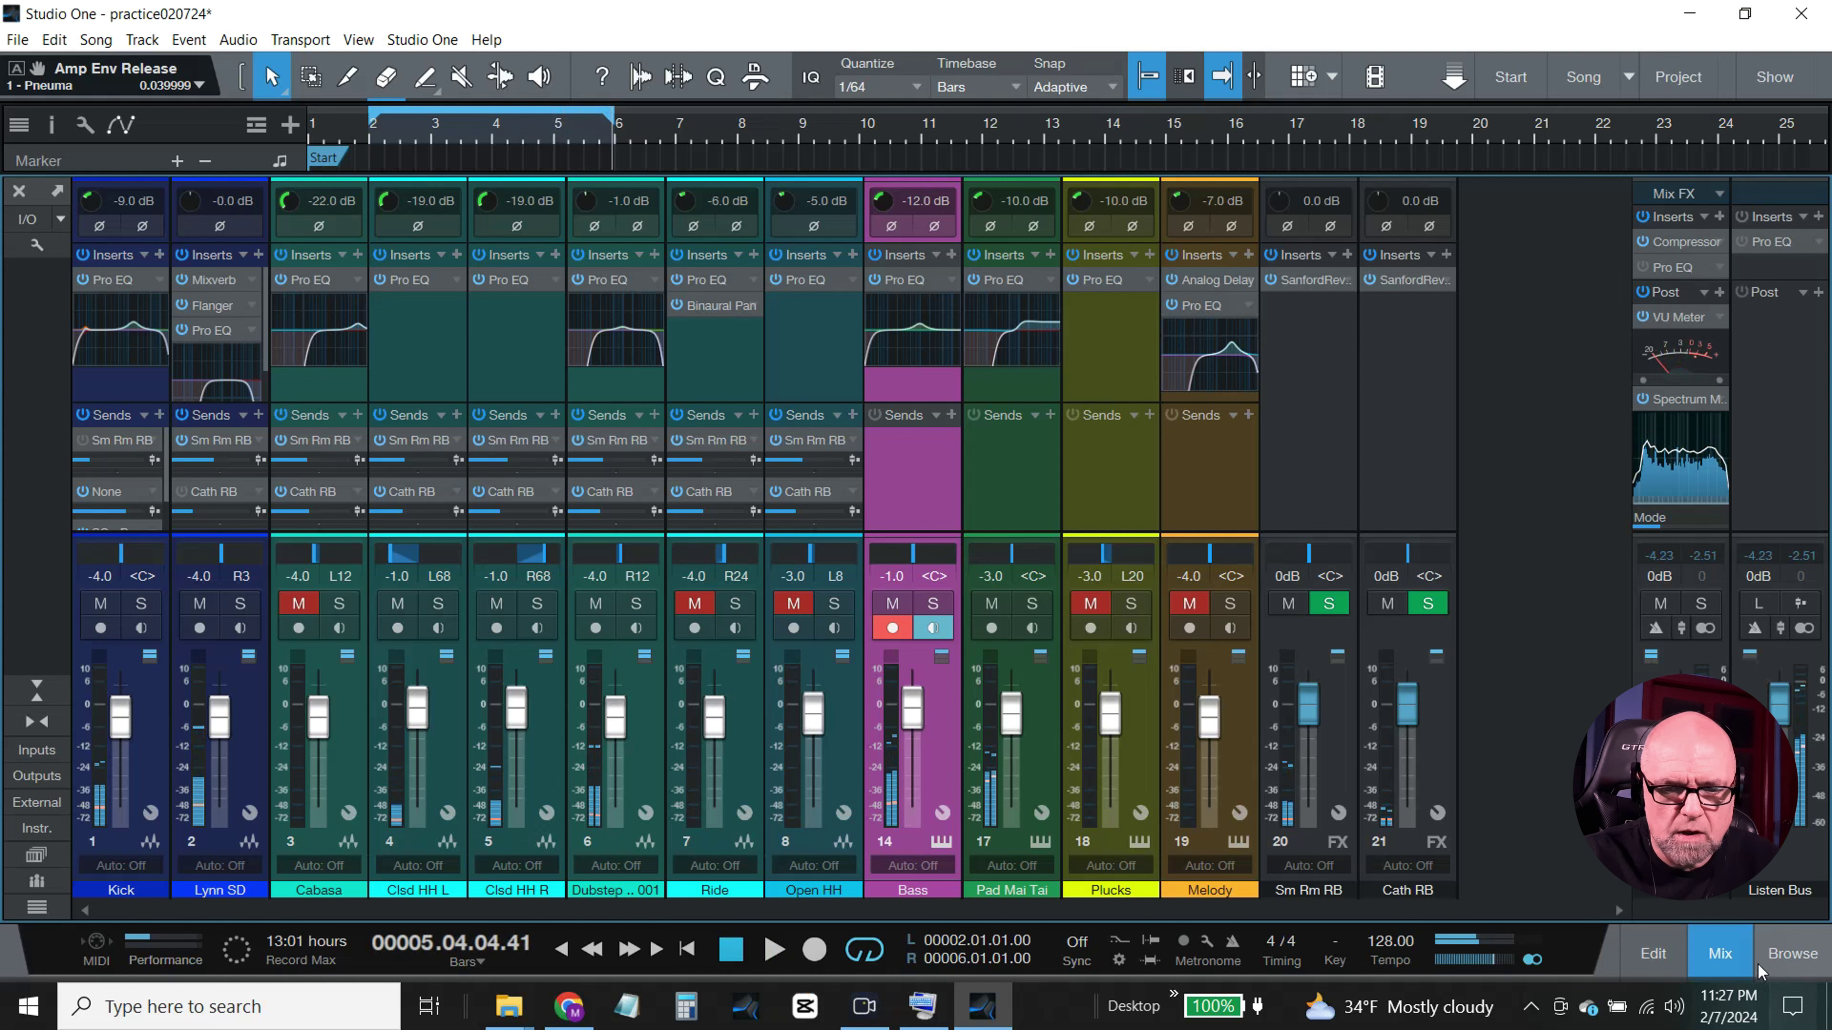
Step: In the bass clip at bar 2, shift the late G 3 and E 3 notes earlier to start at 2.4, 3.3, 5.1 and 5.2
click(1720, 954)
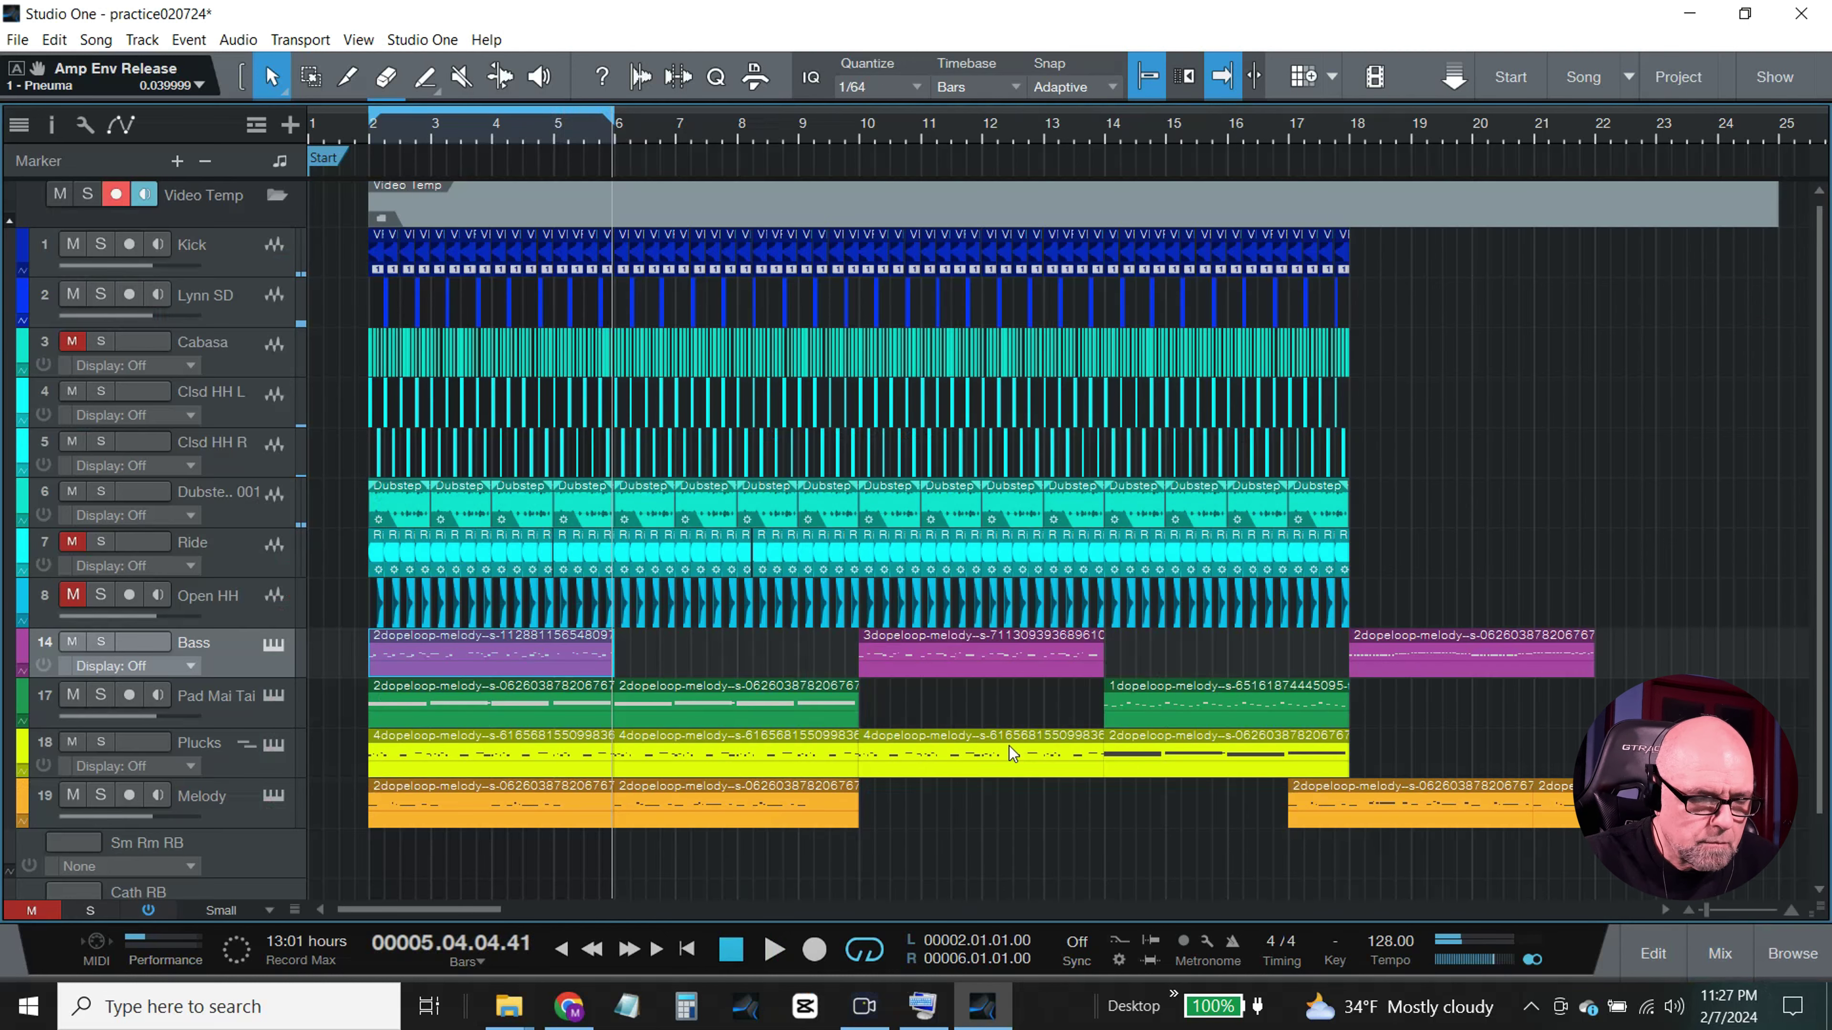
double_click(506, 642)
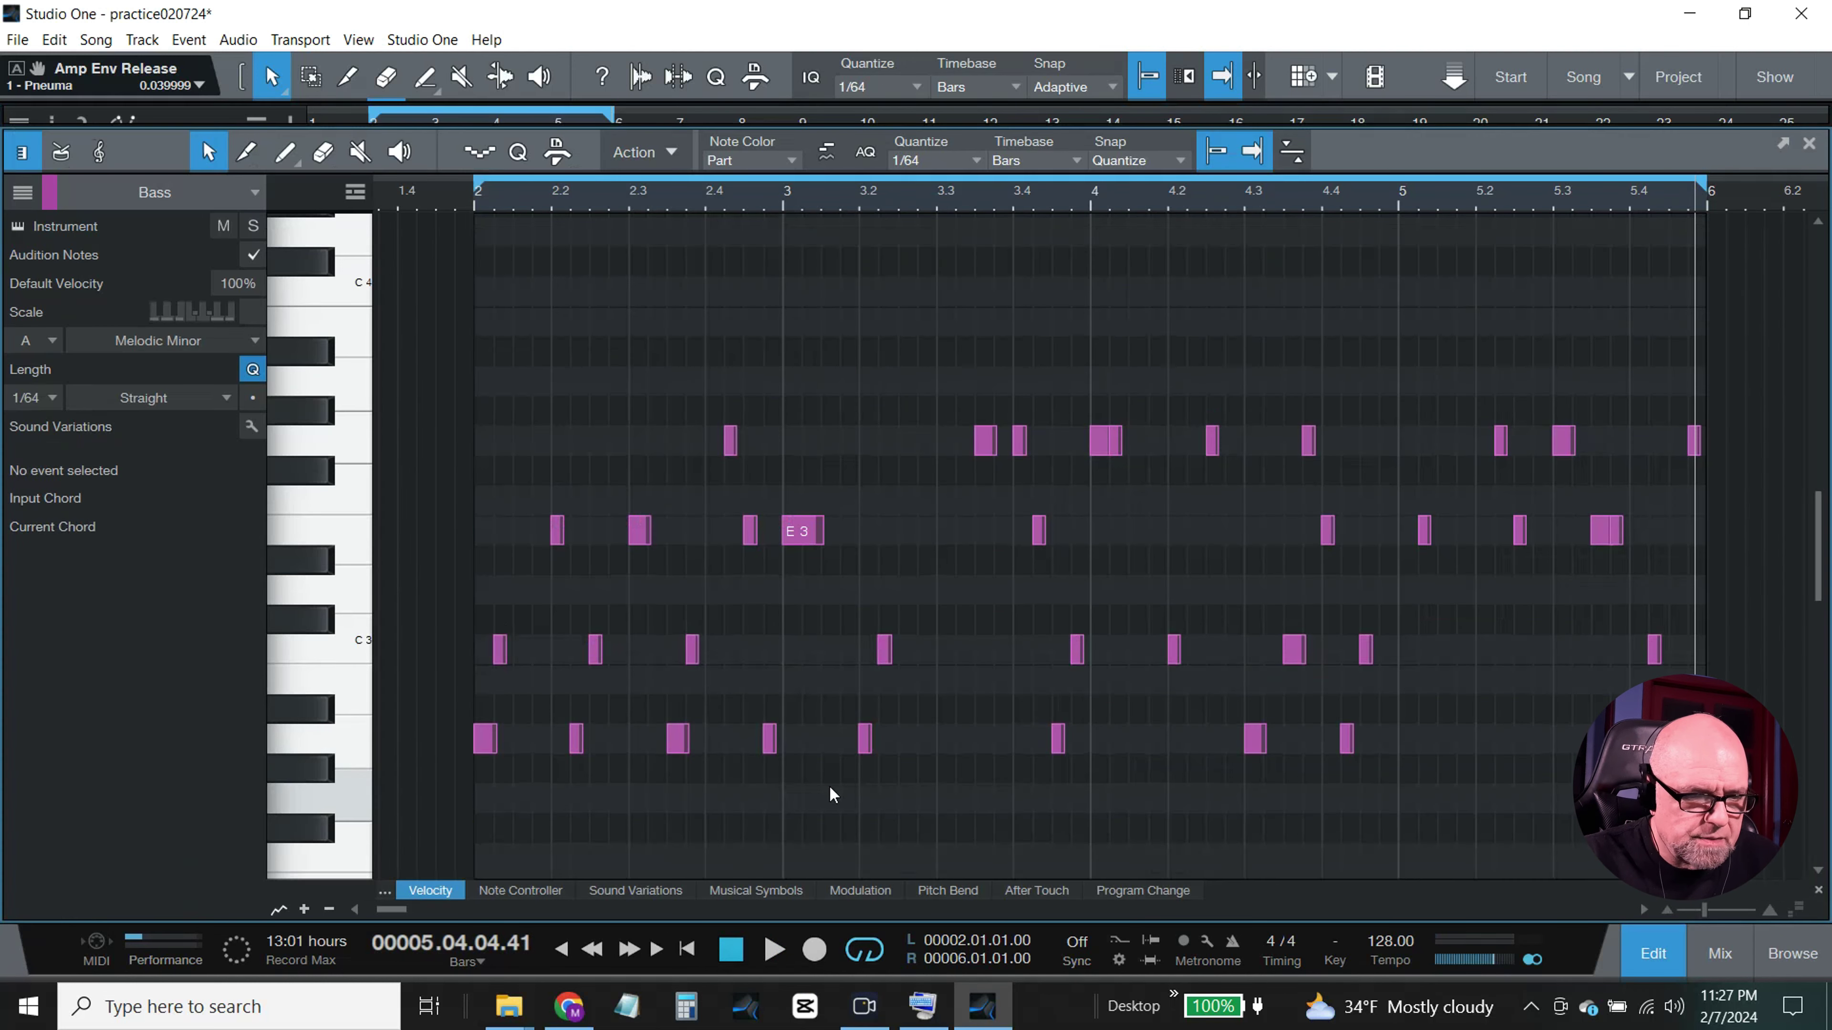
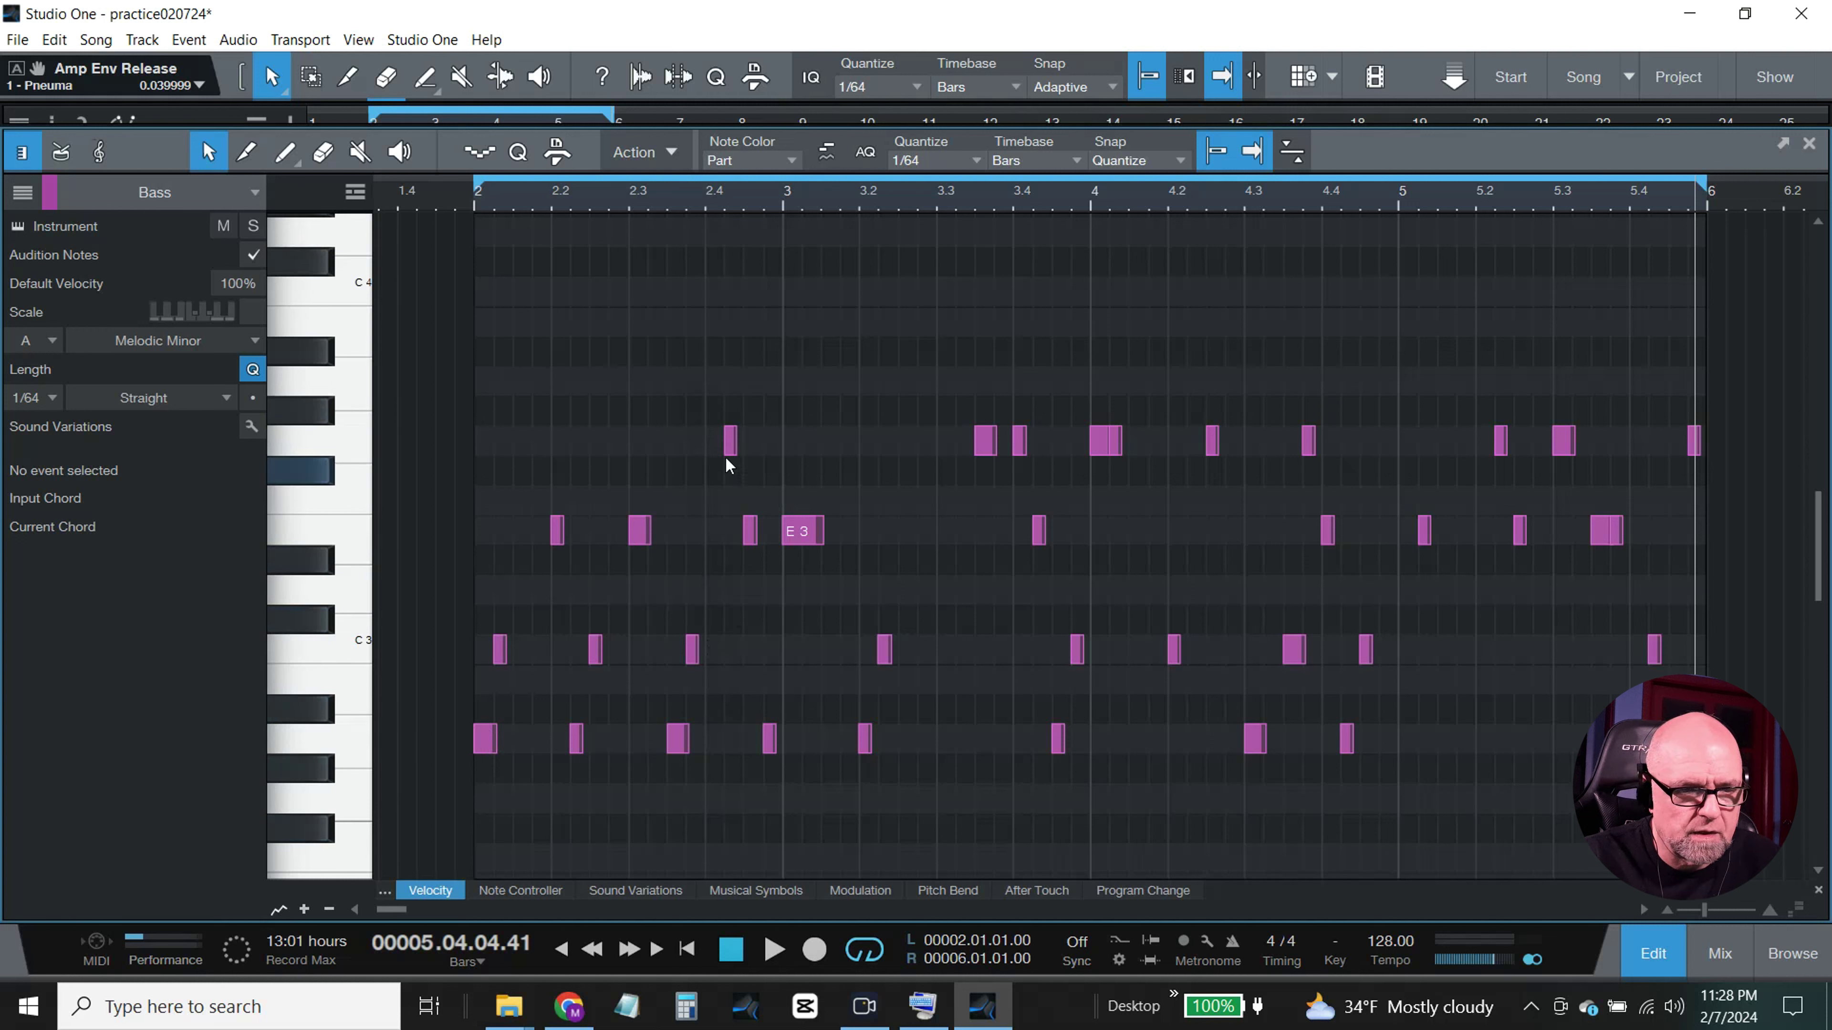
drag(733, 443, 716, 451)
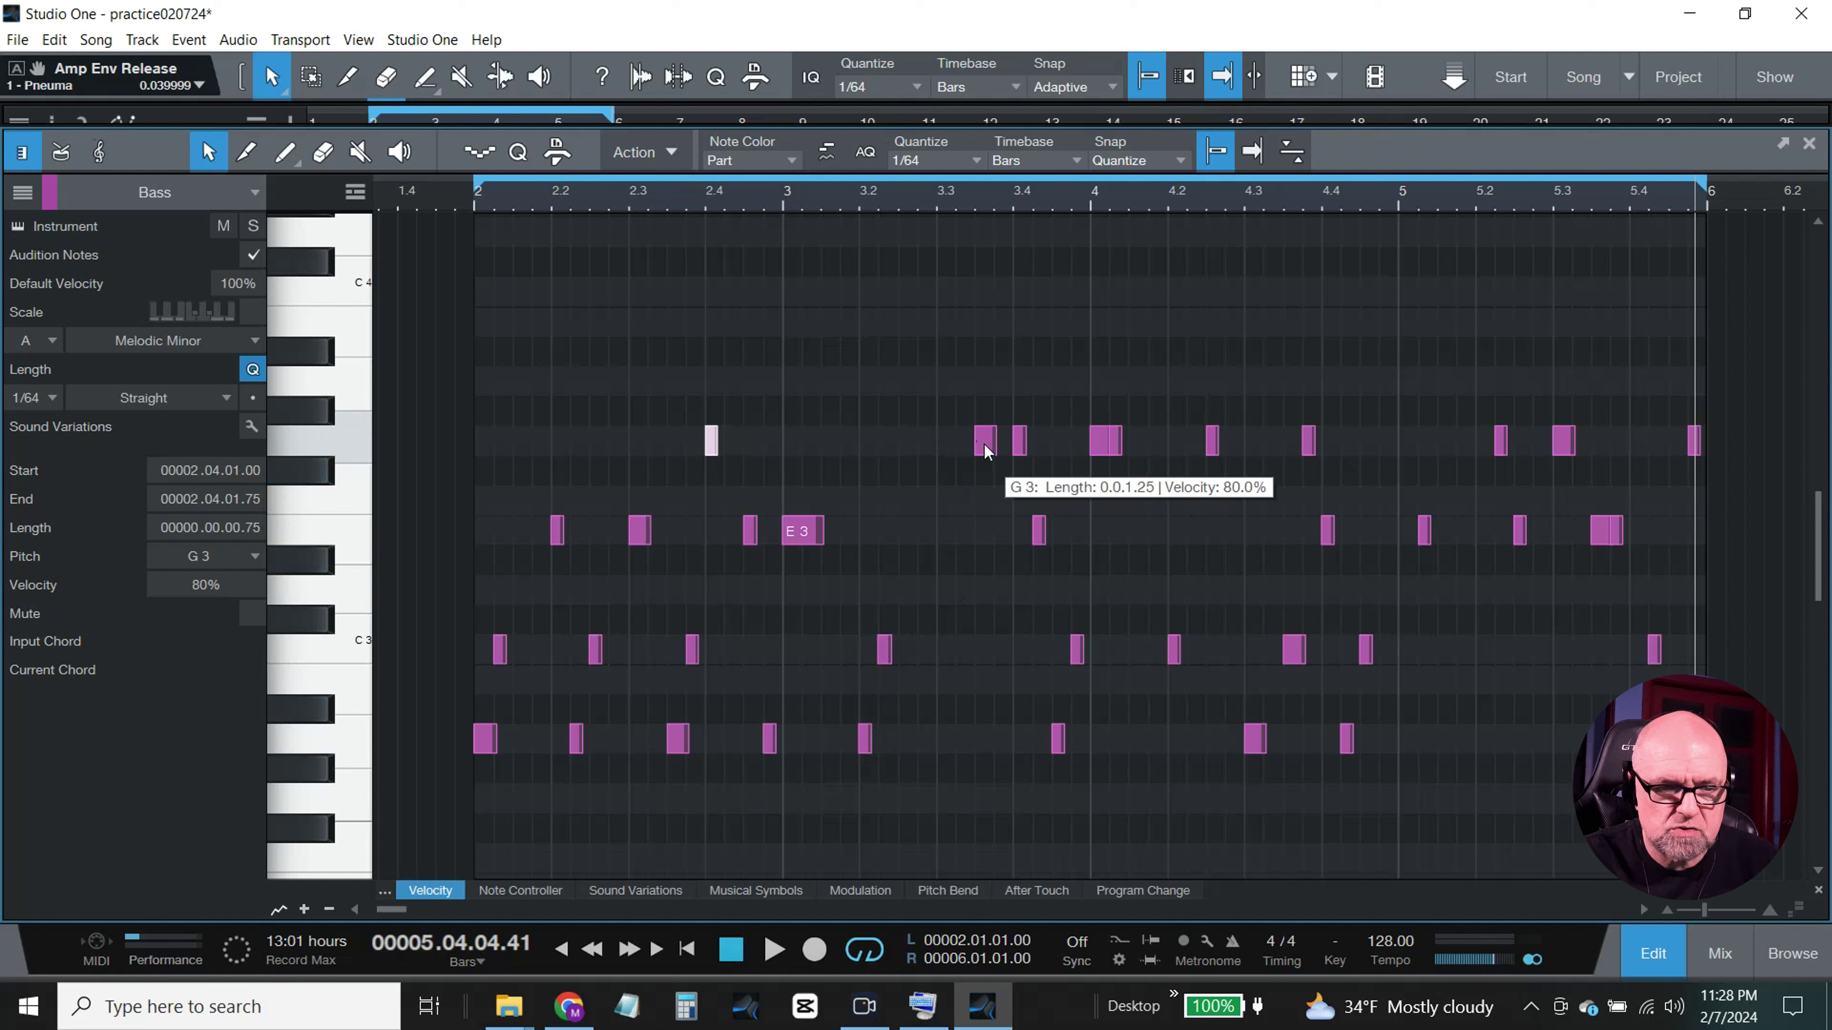
drag(979, 442, 946, 448)
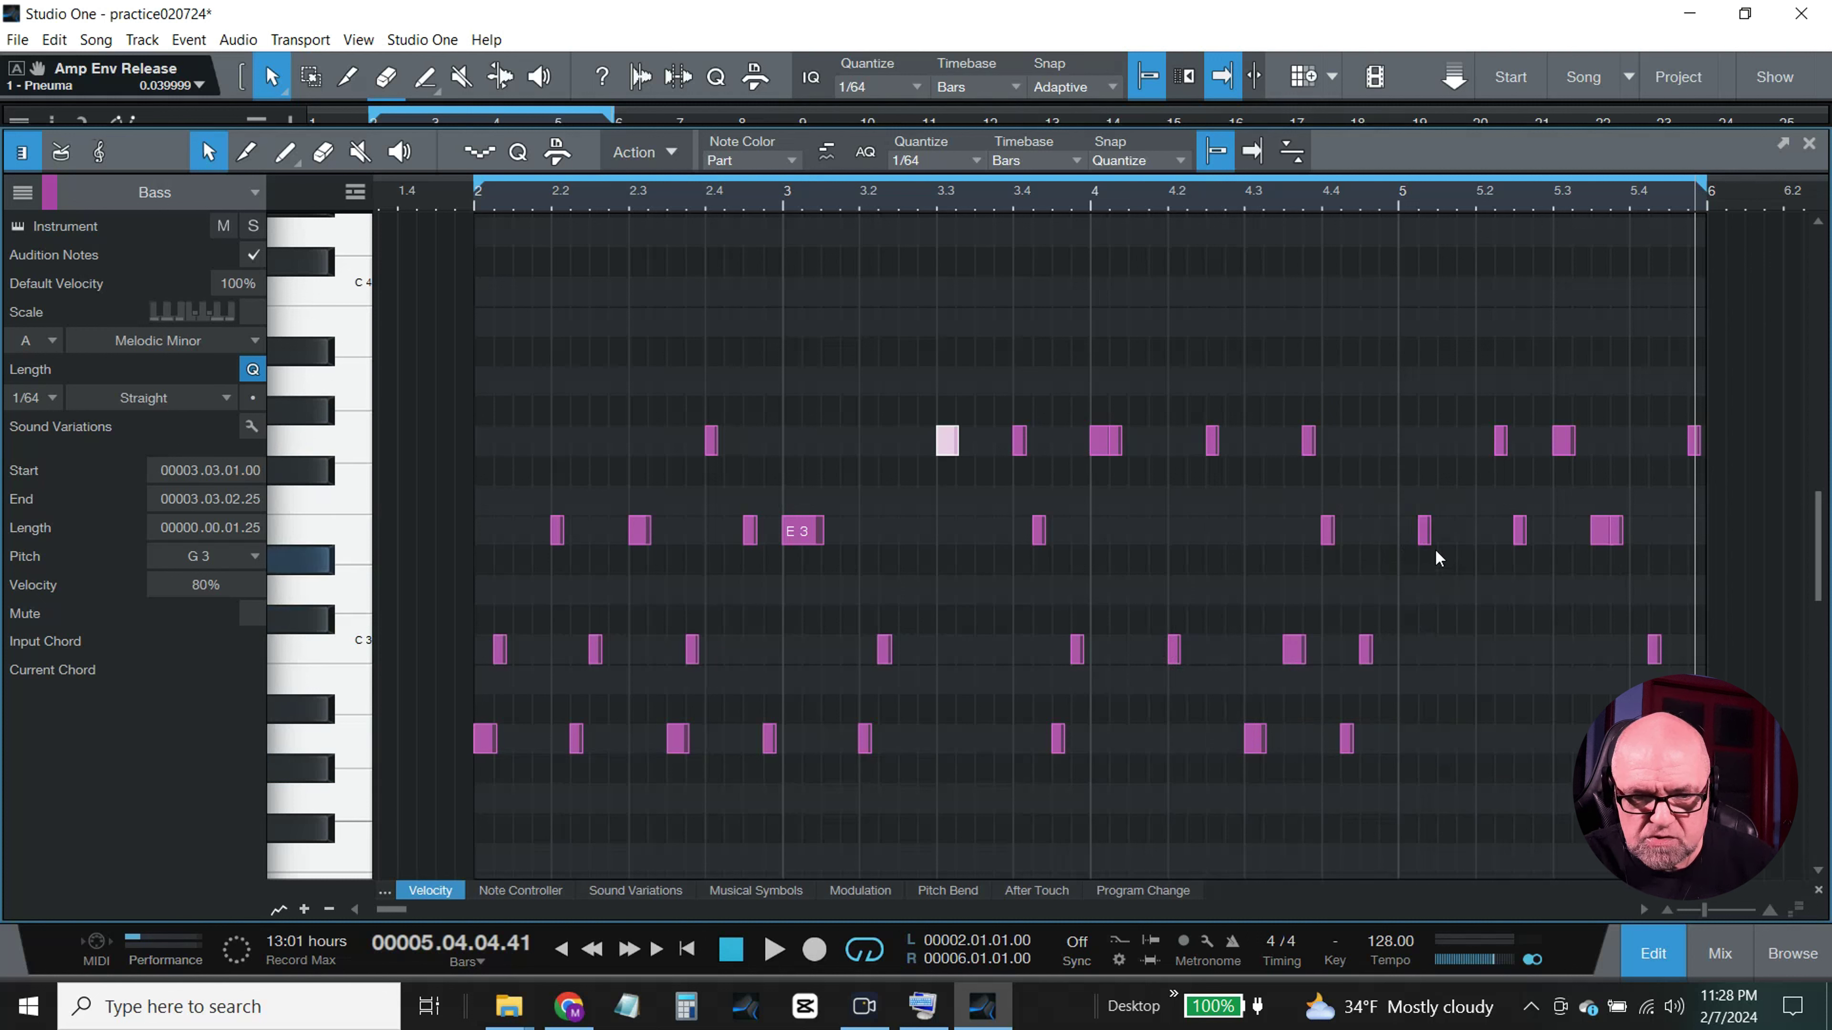
drag(1424, 534, 1406, 540)
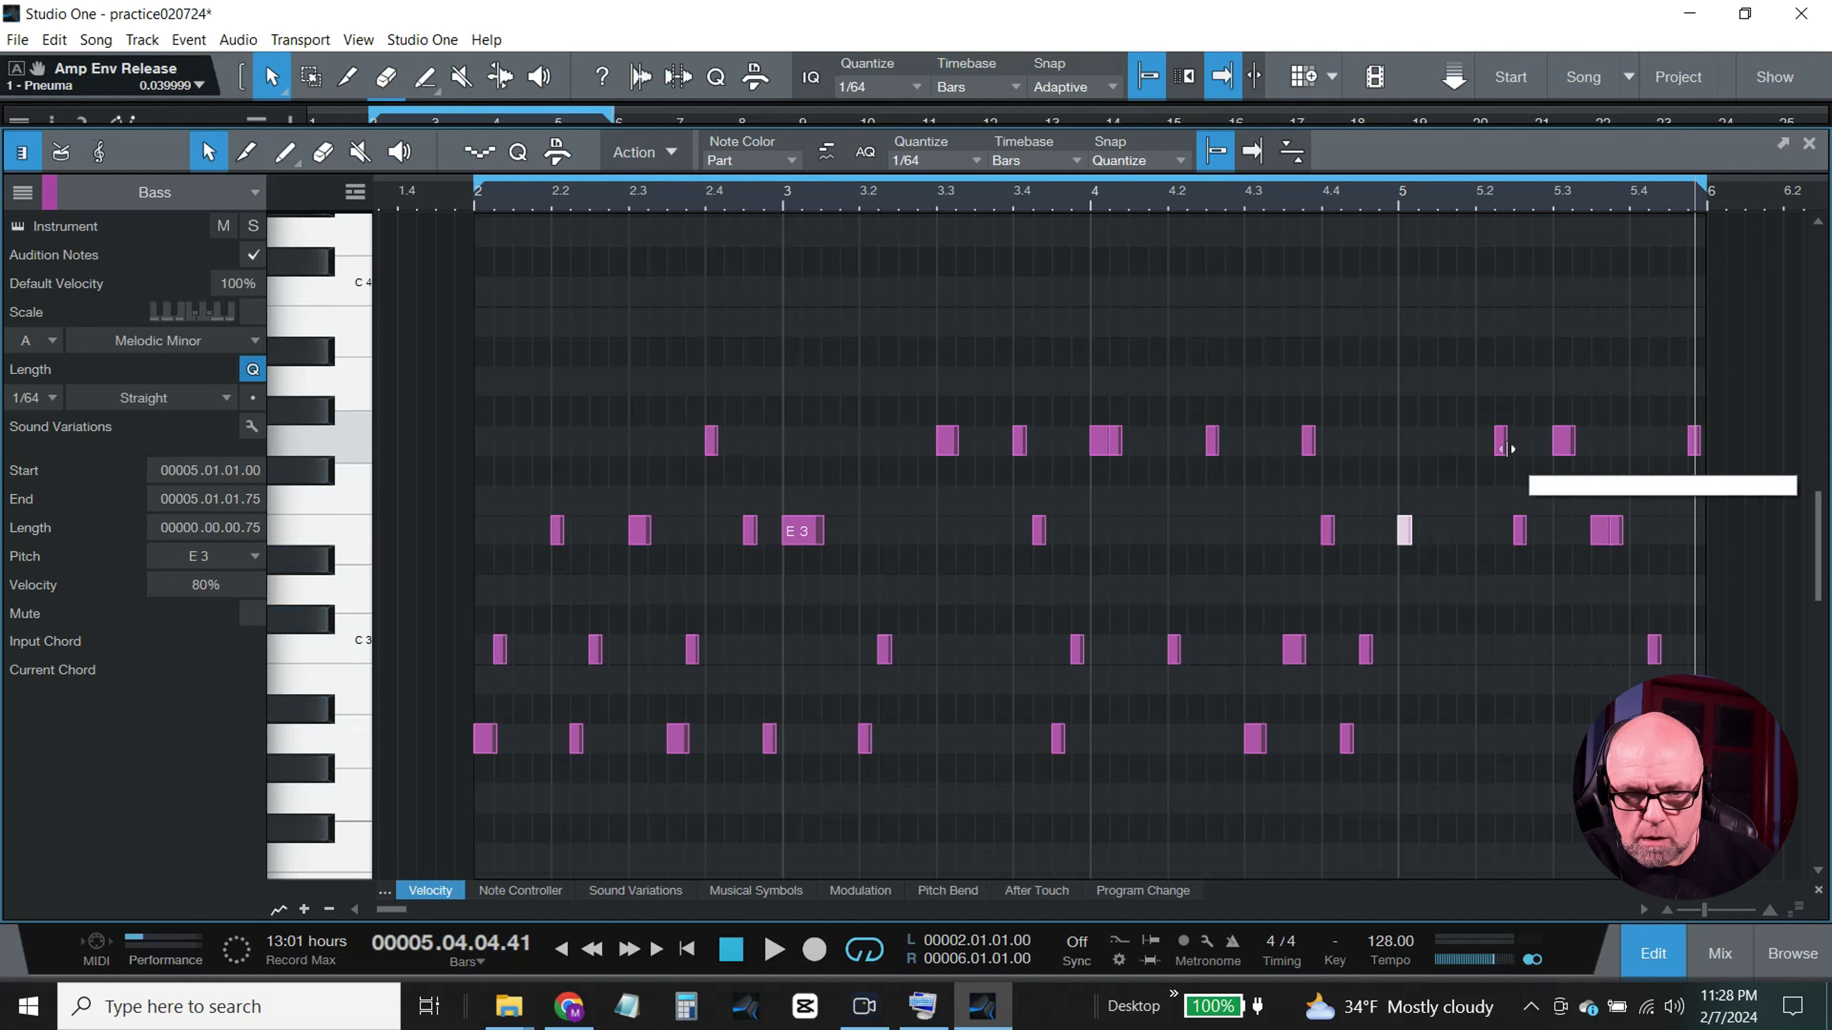
click(1502, 446)
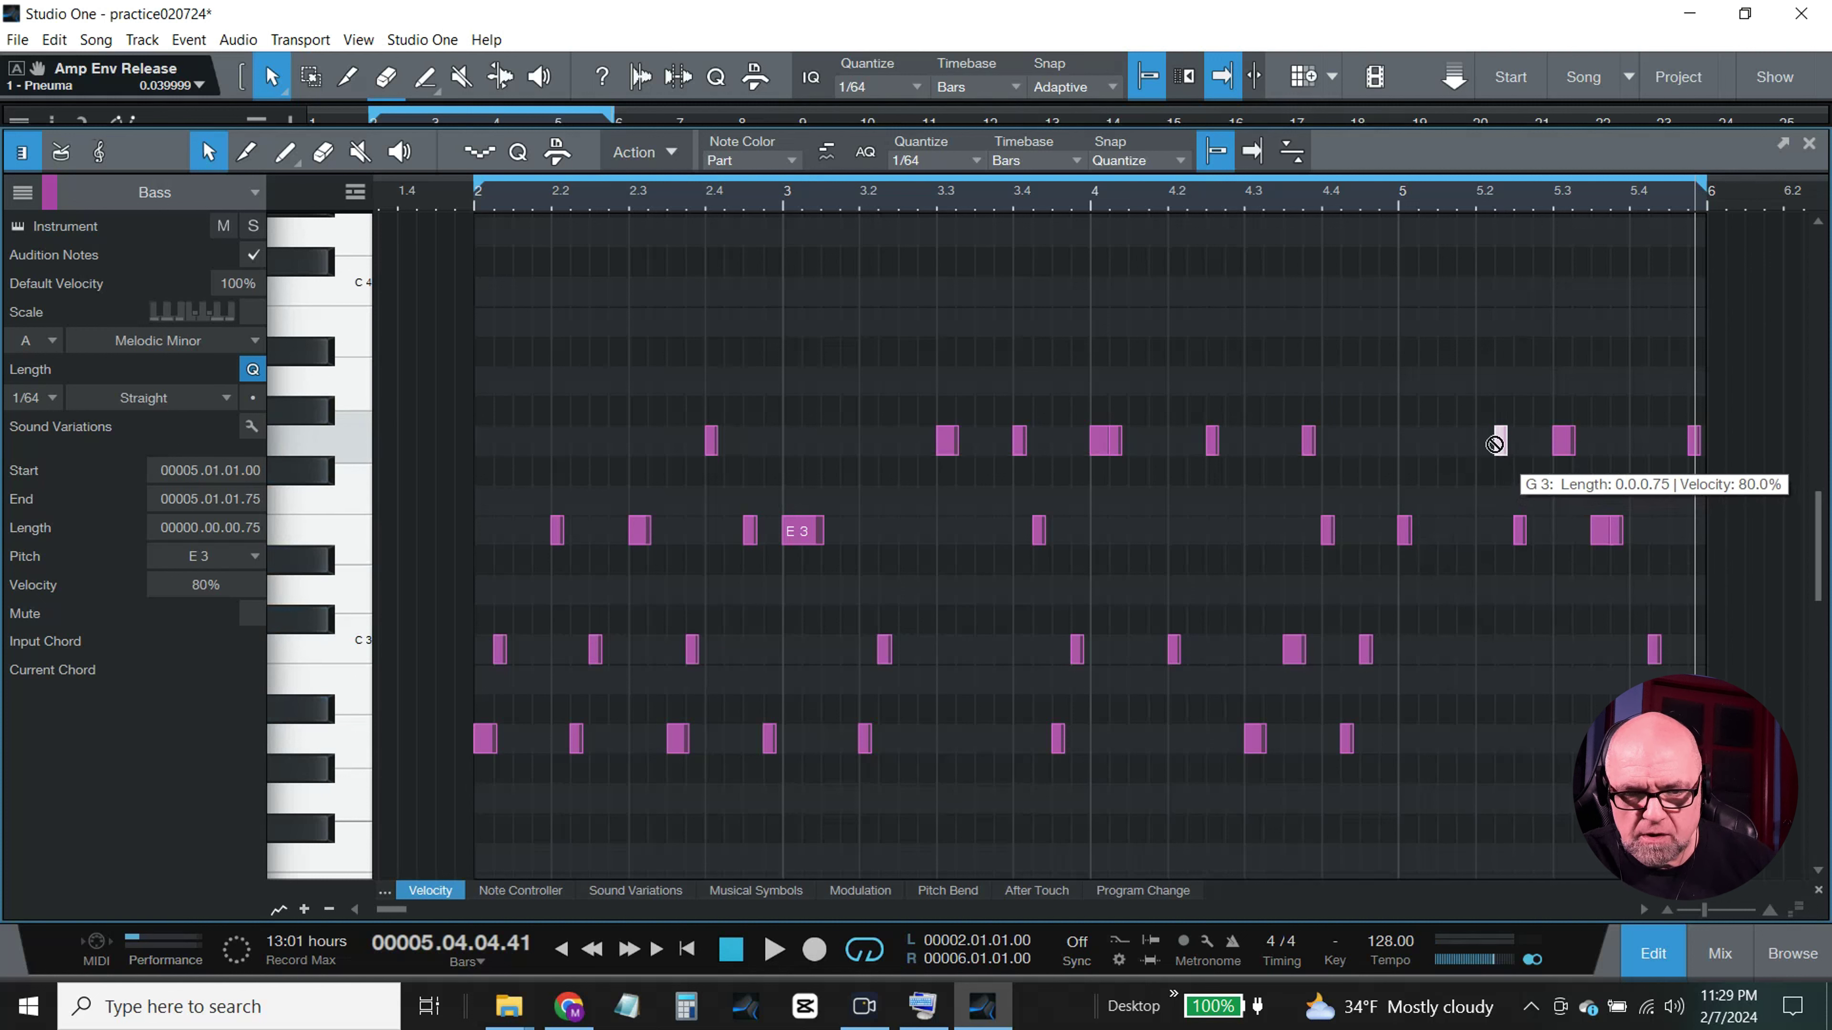
drag(1495, 444, 1482, 449)
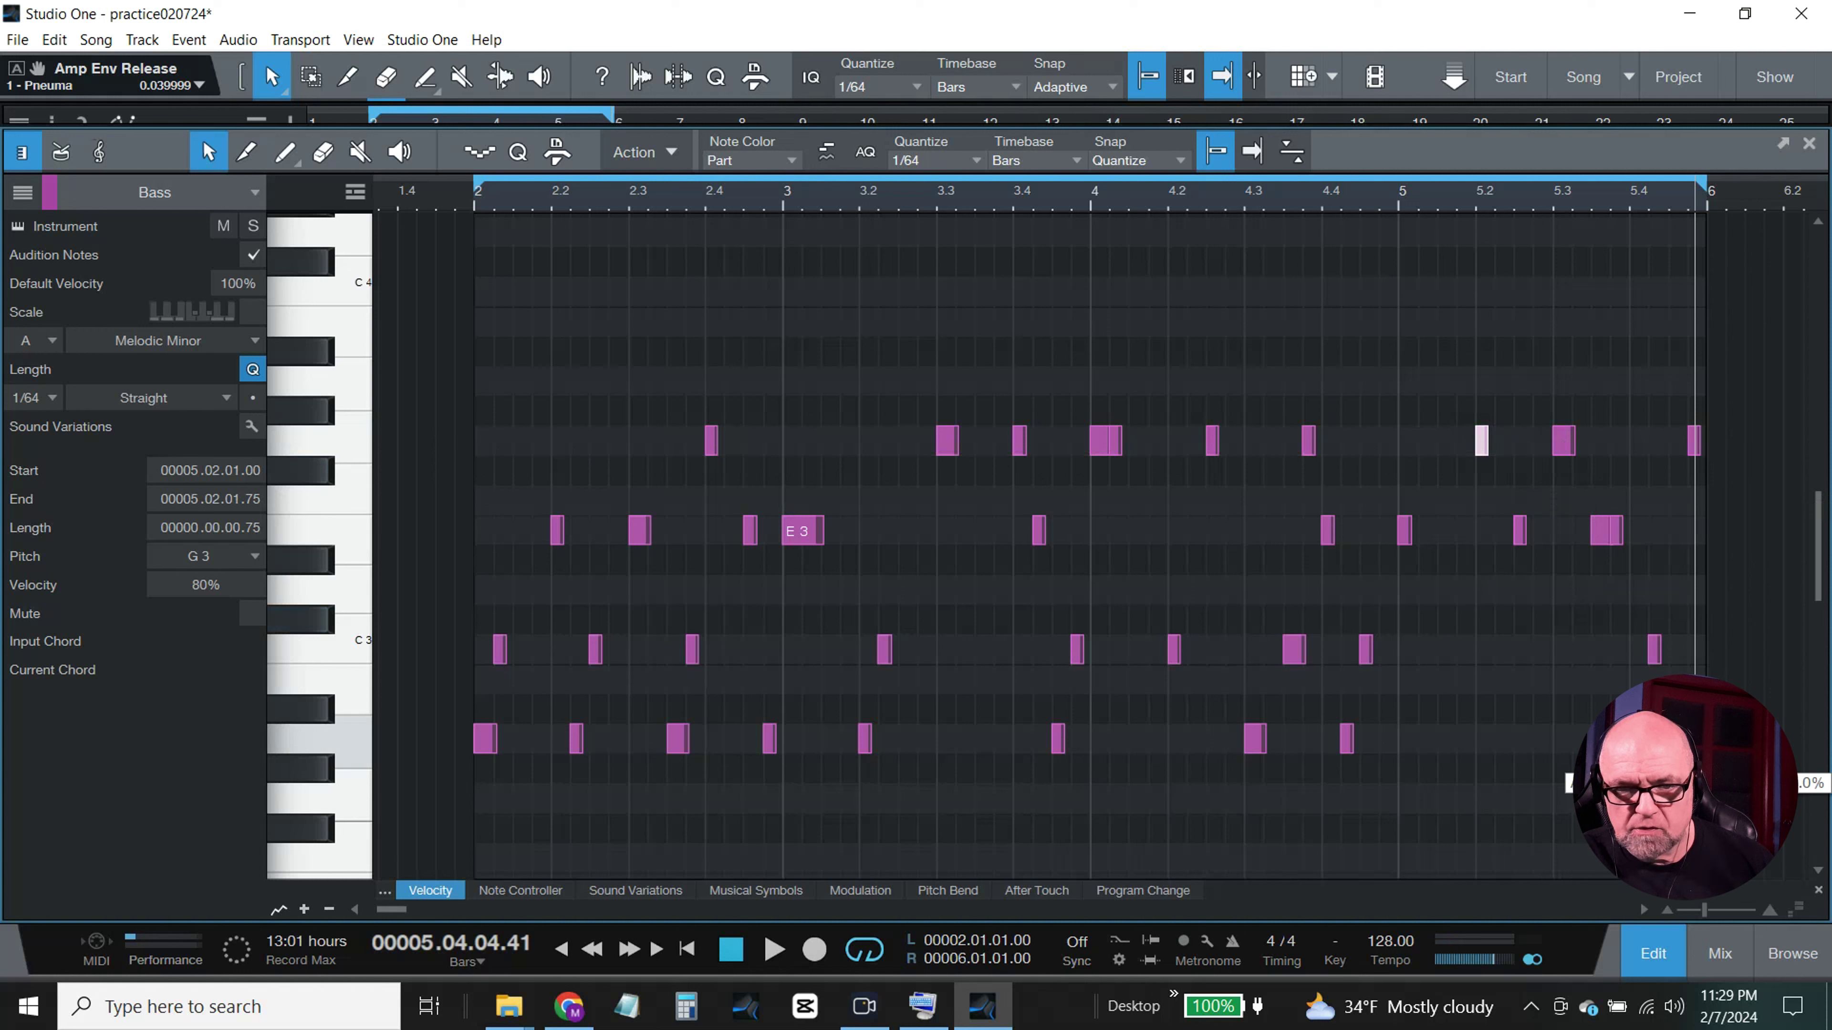
Step: Check playback from the clip's end at bar 6, play the loop from bar 2 while comparing mixer and arrangement, and stop playback
click(1706, 206)
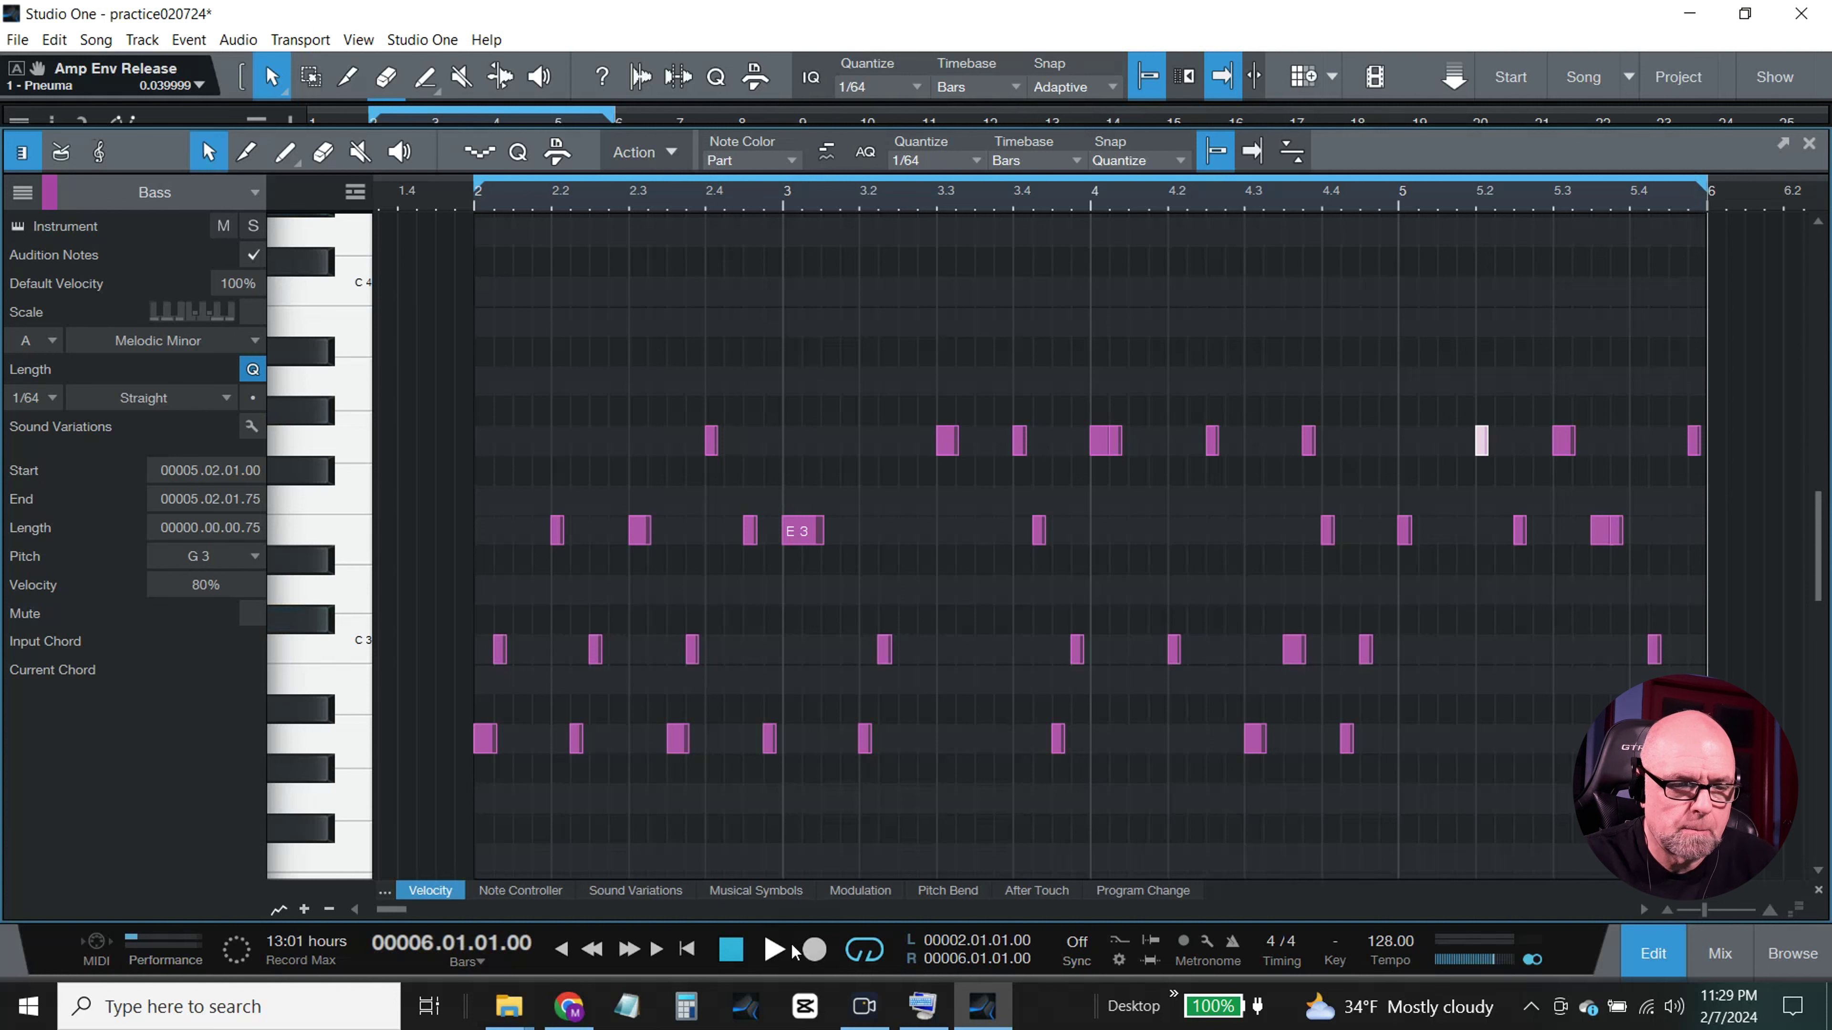
click(772, 952)
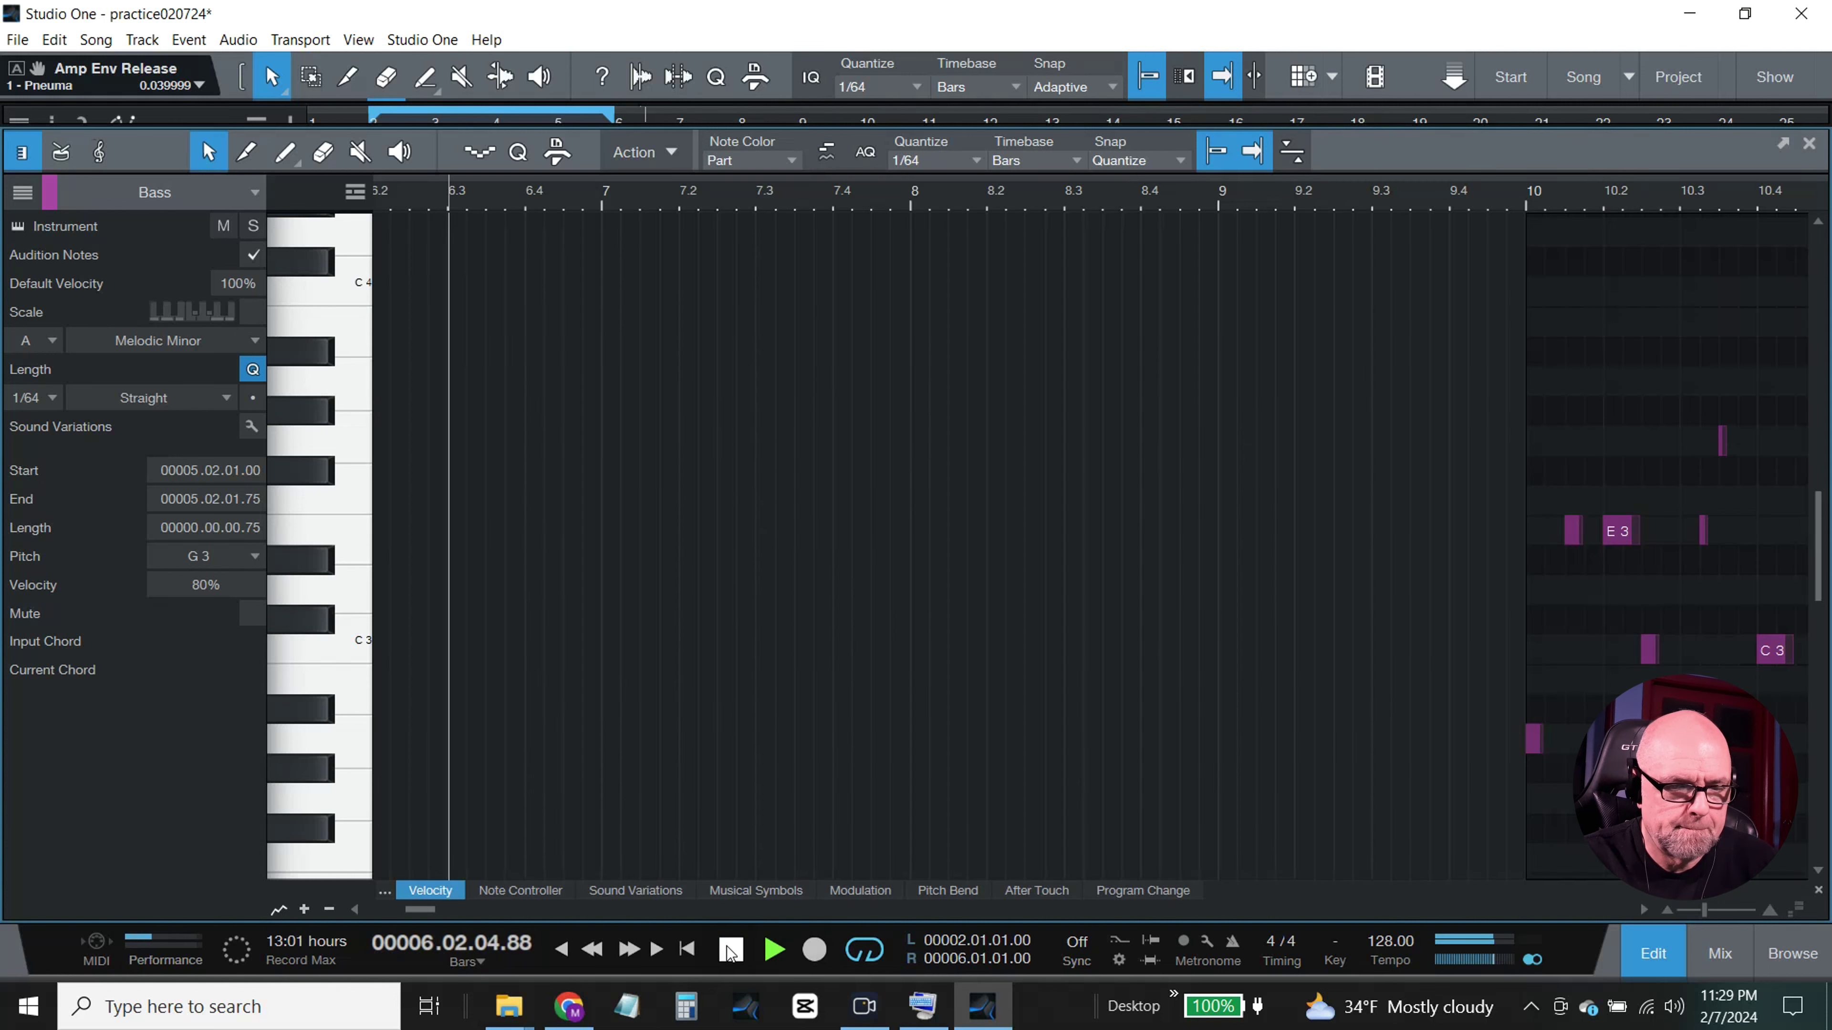
click(1733, 955)
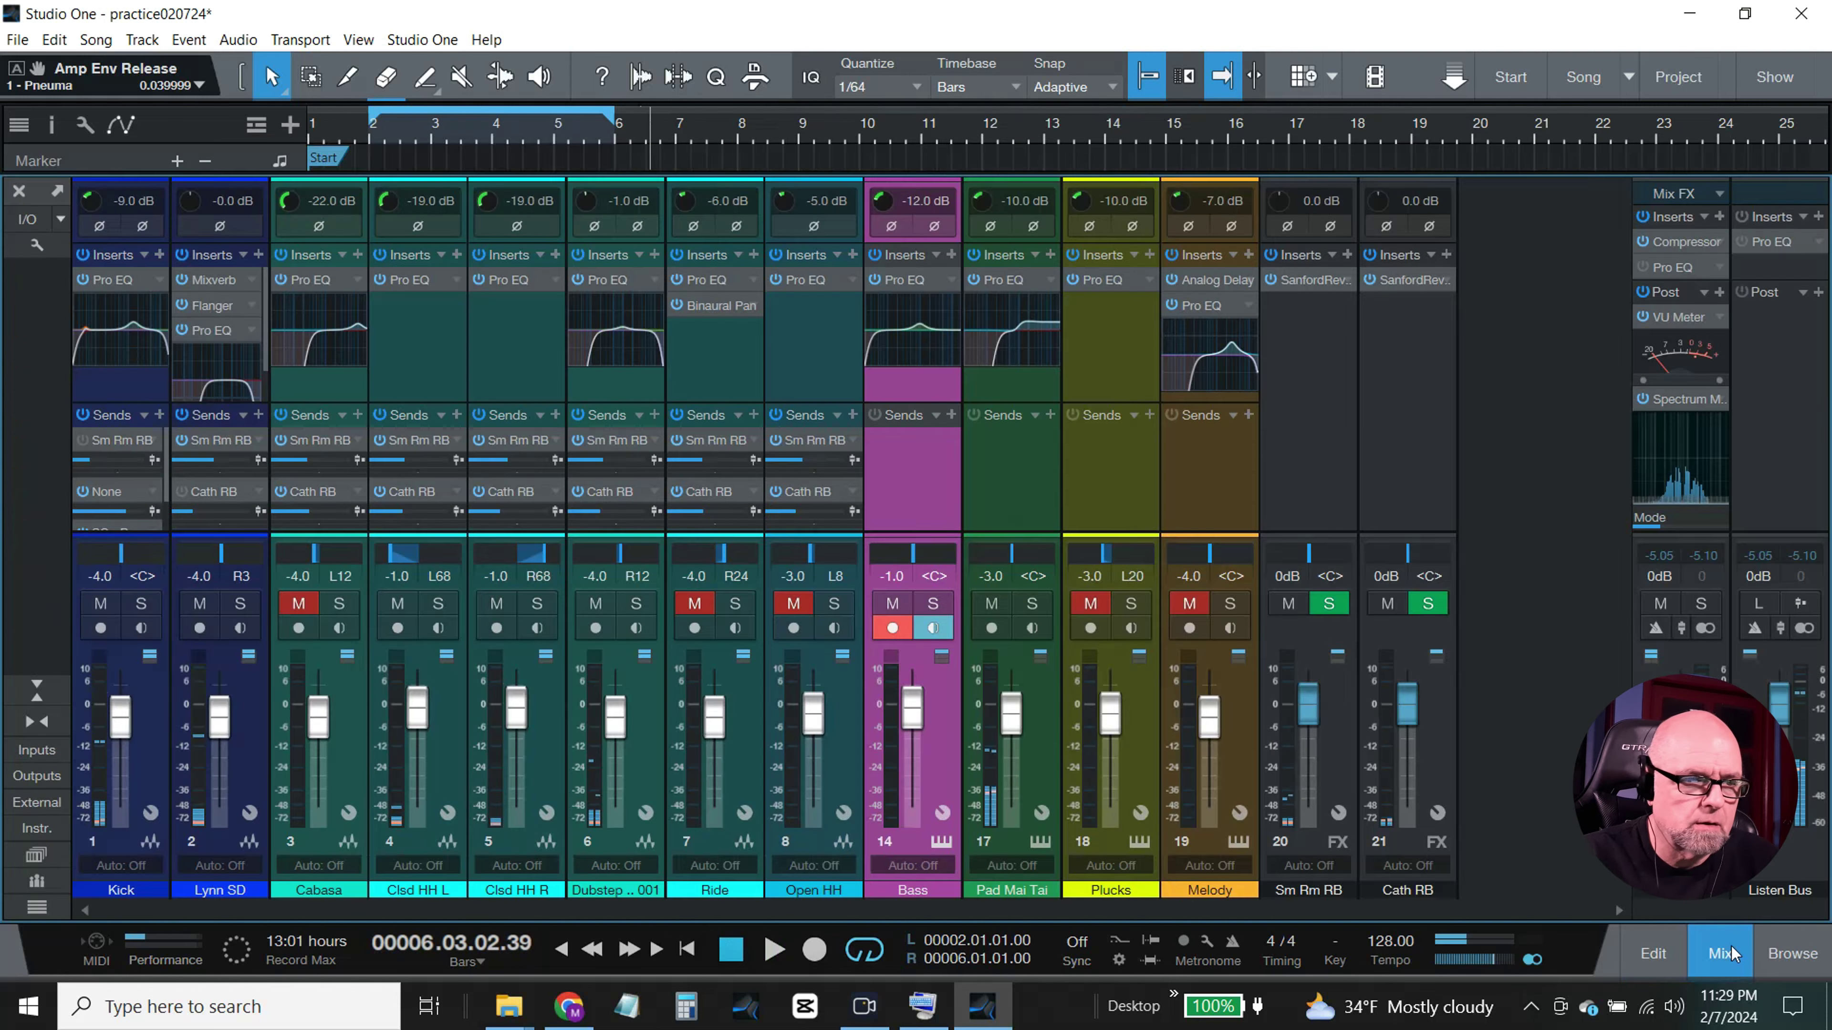
click(368, 132)
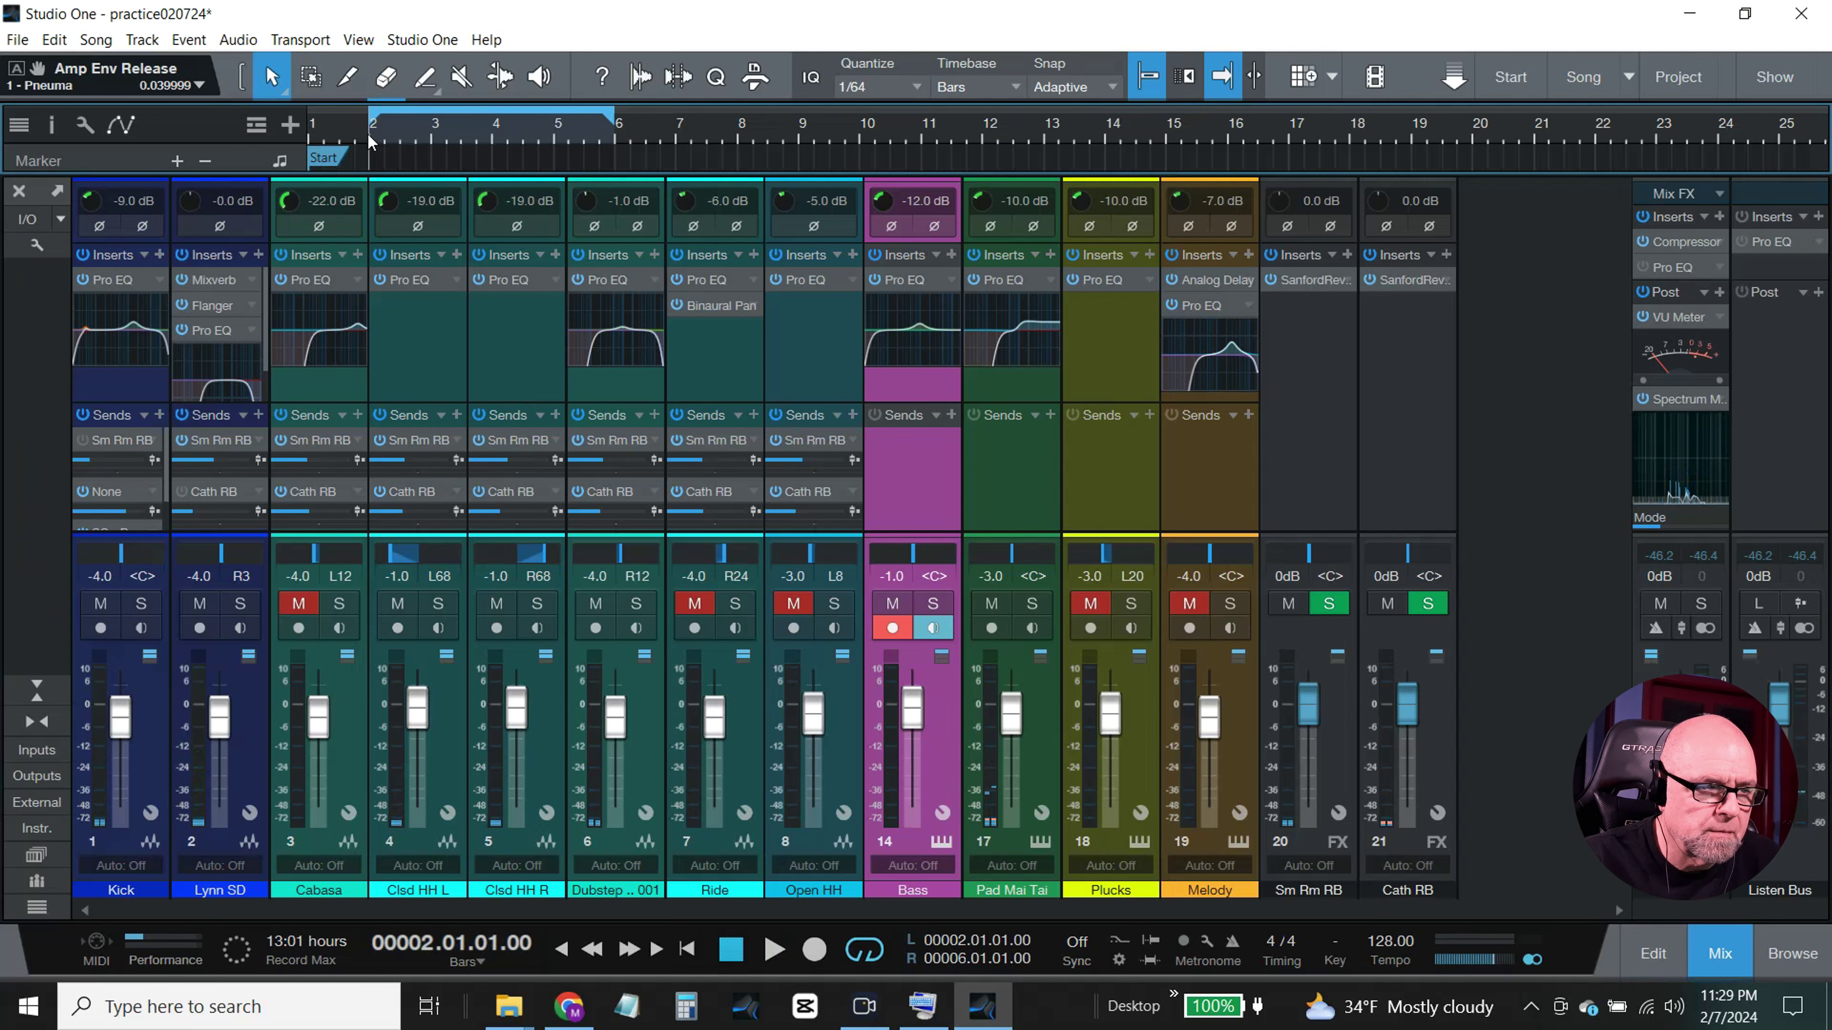
key(space)
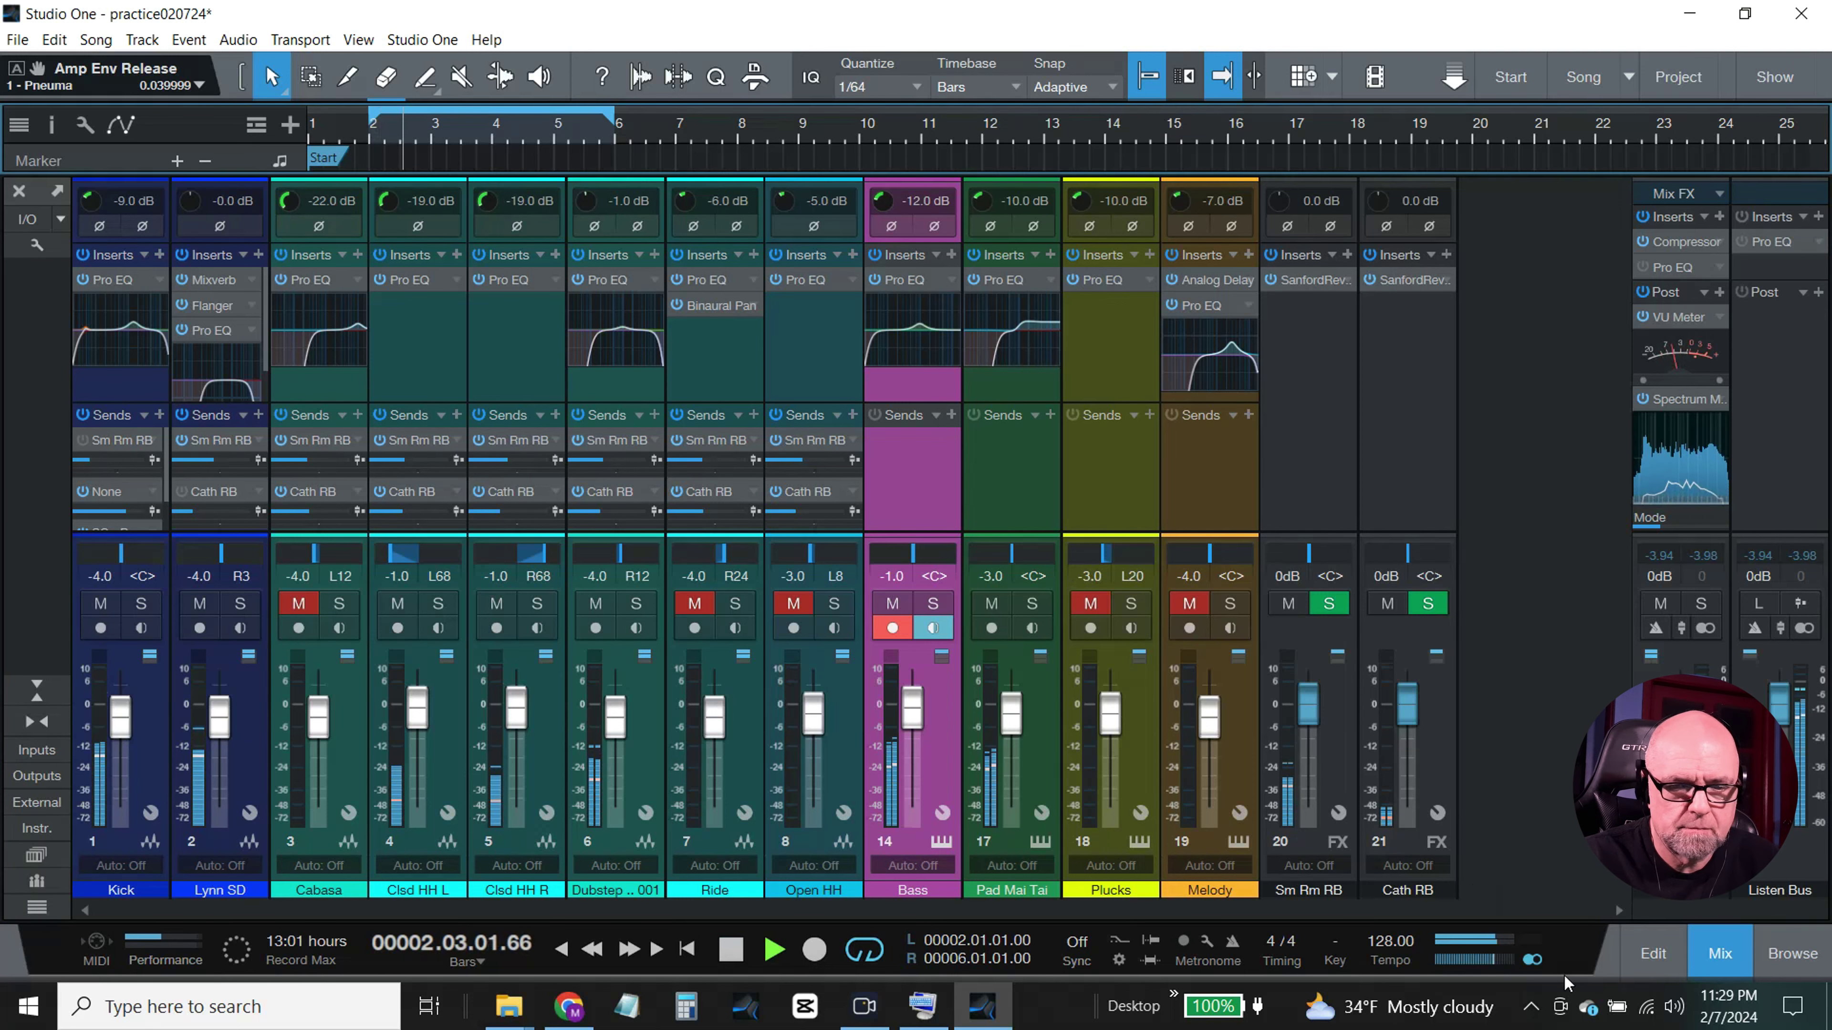
click(1715, 962)
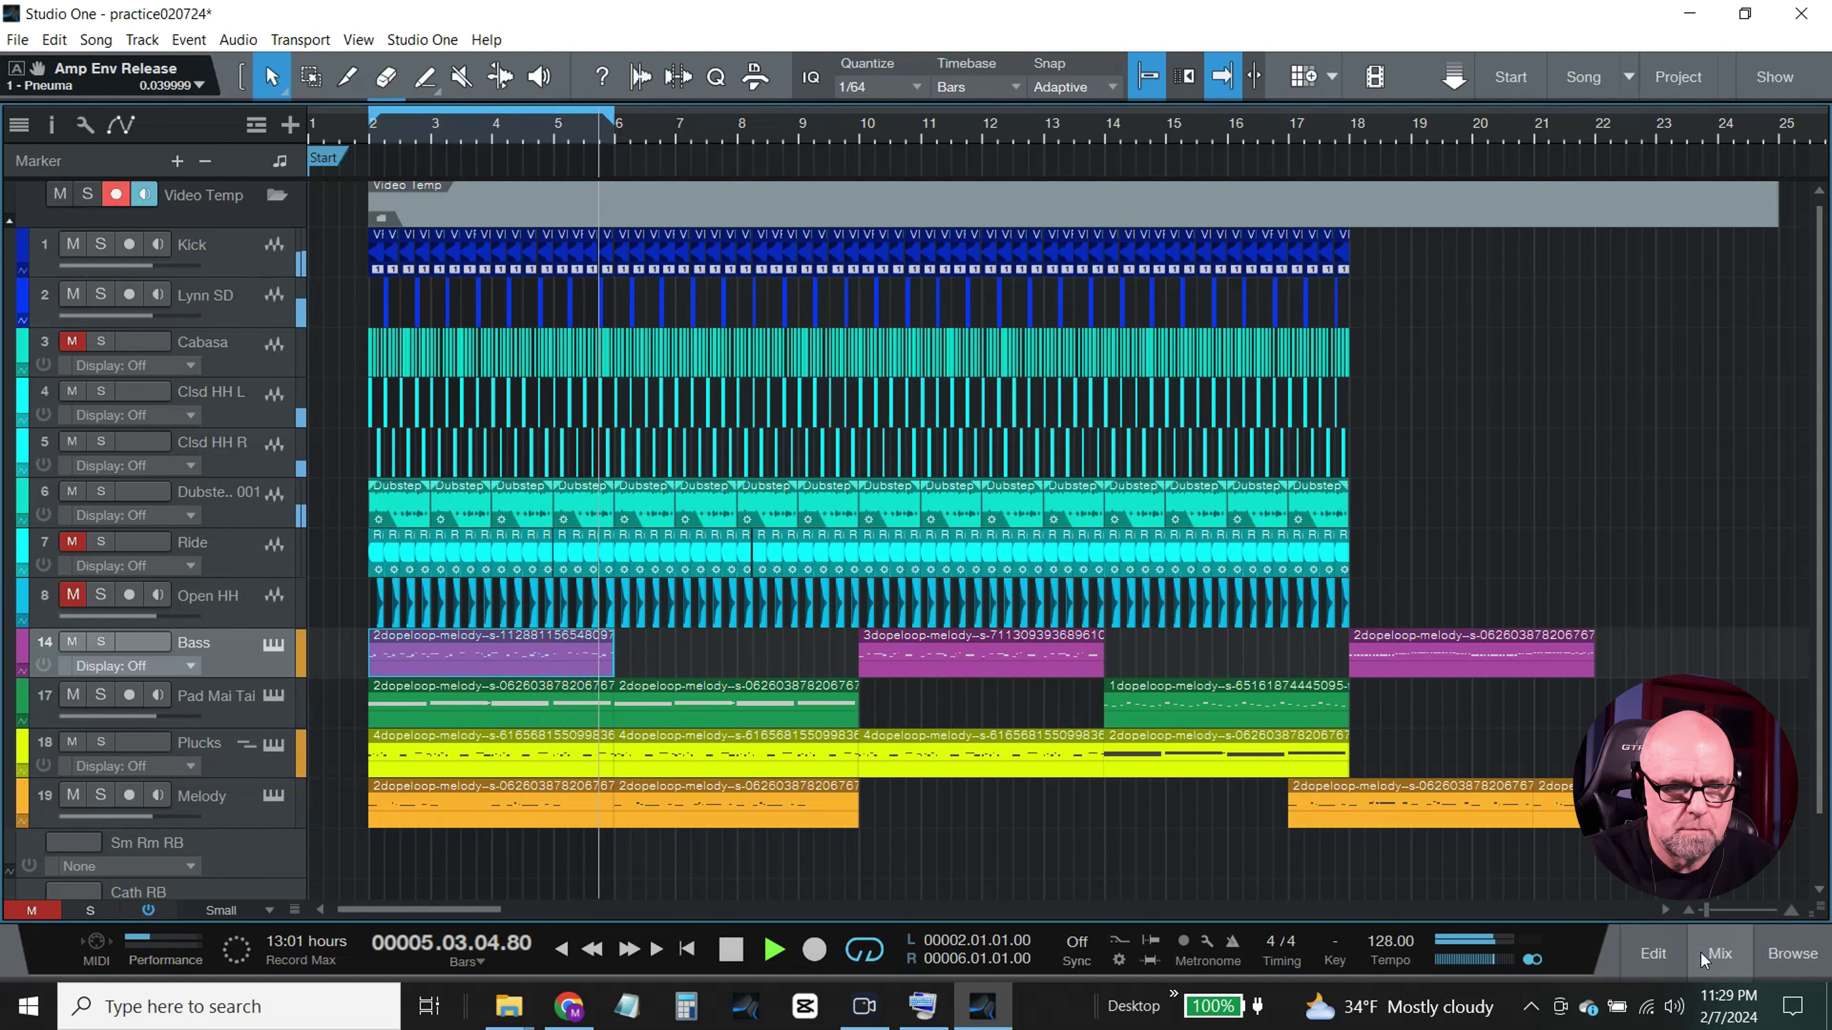
click(1702, 959)
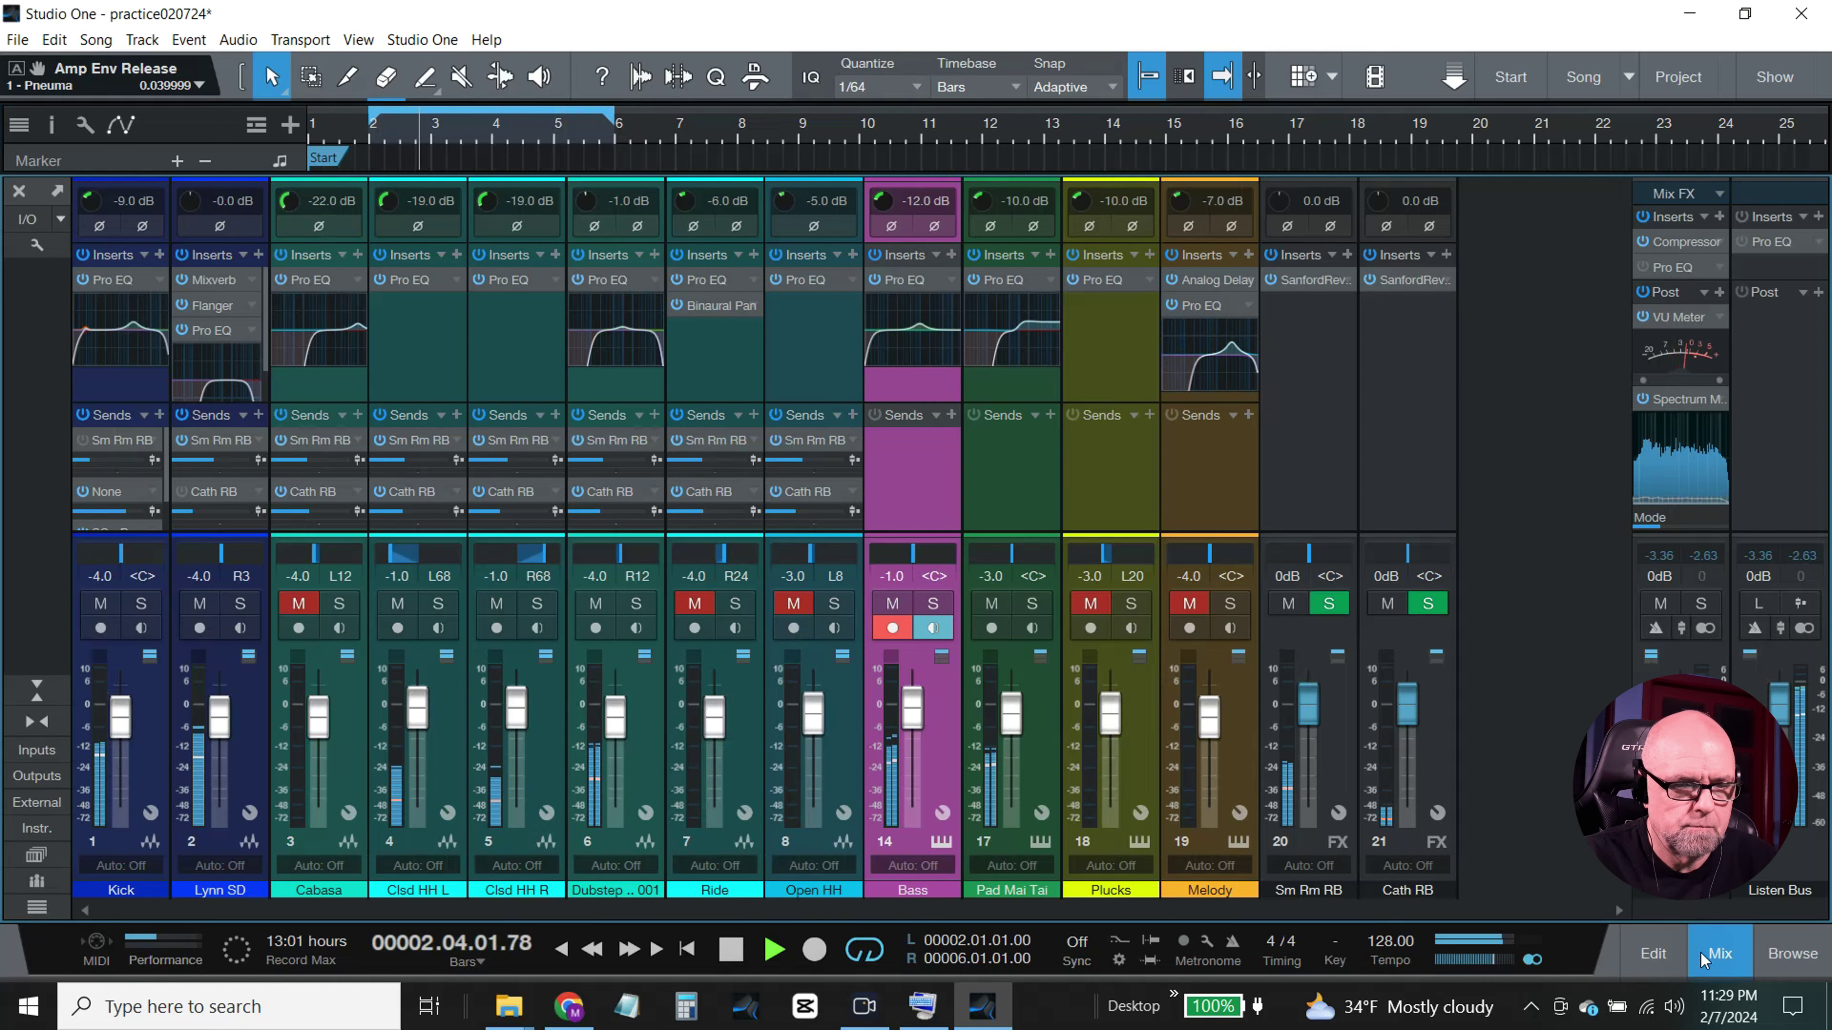
click(1704, 957)
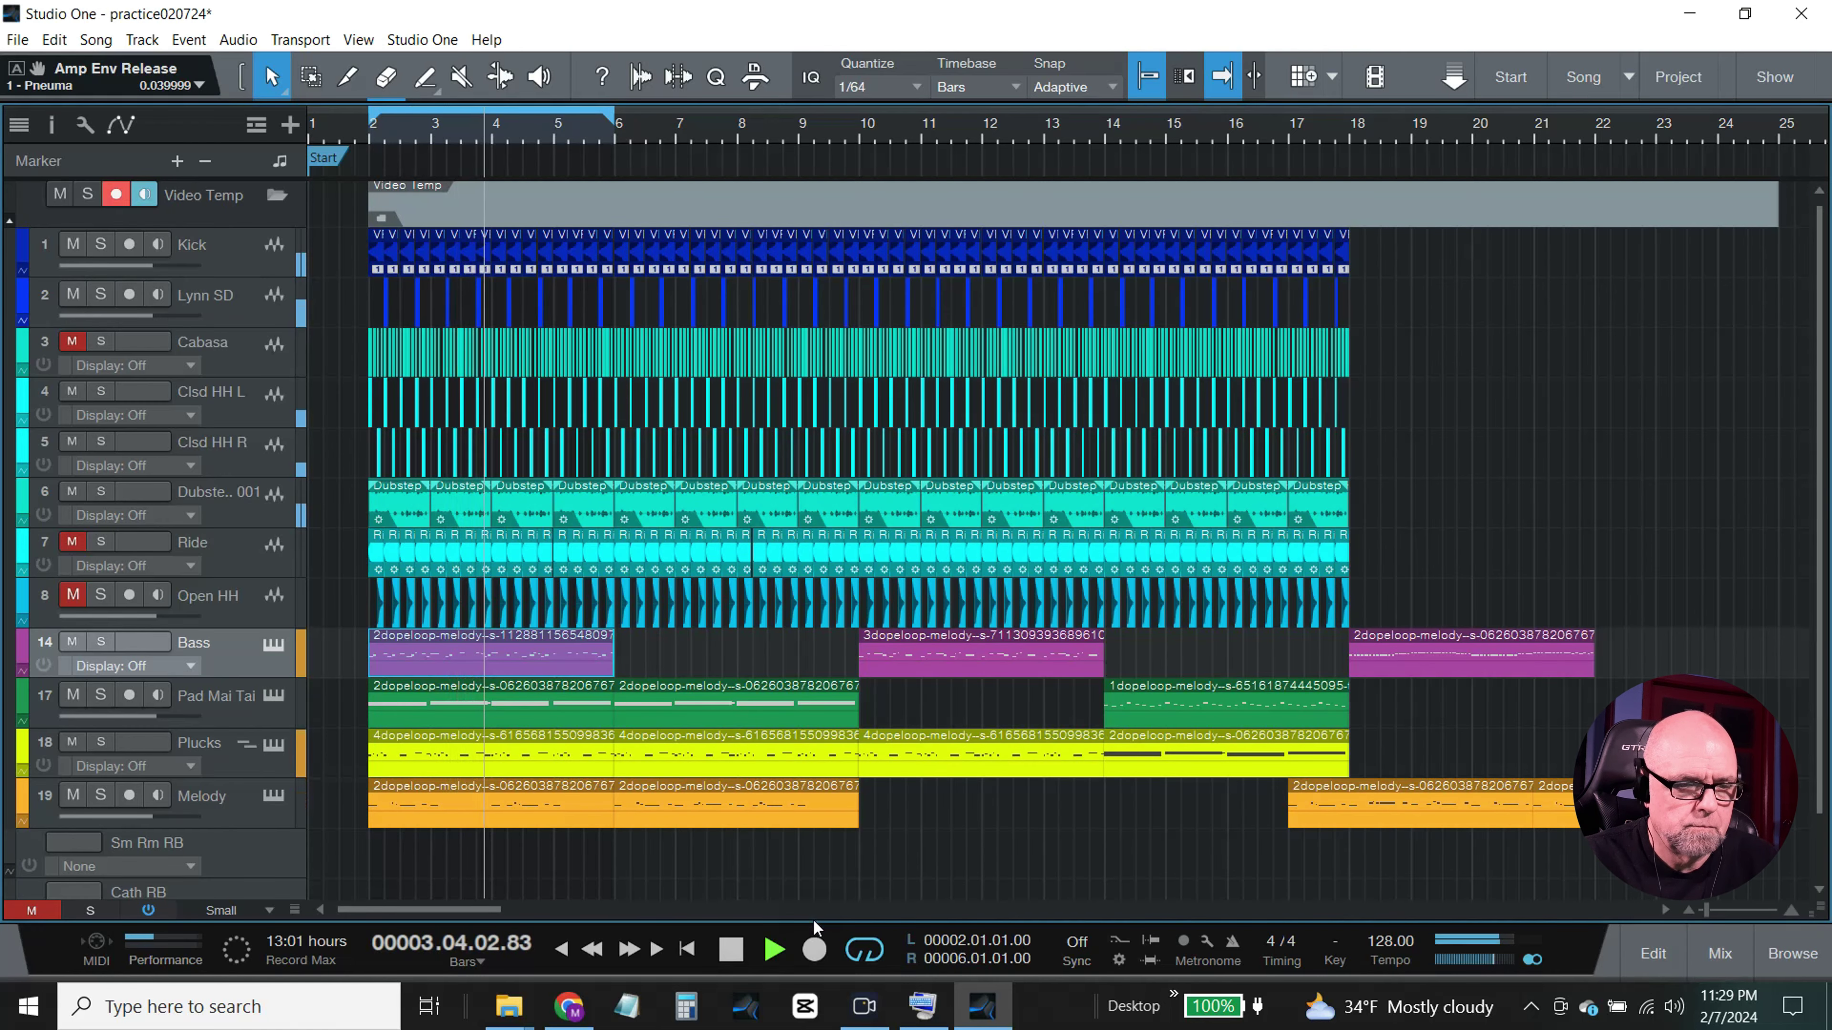
click(734, 957)
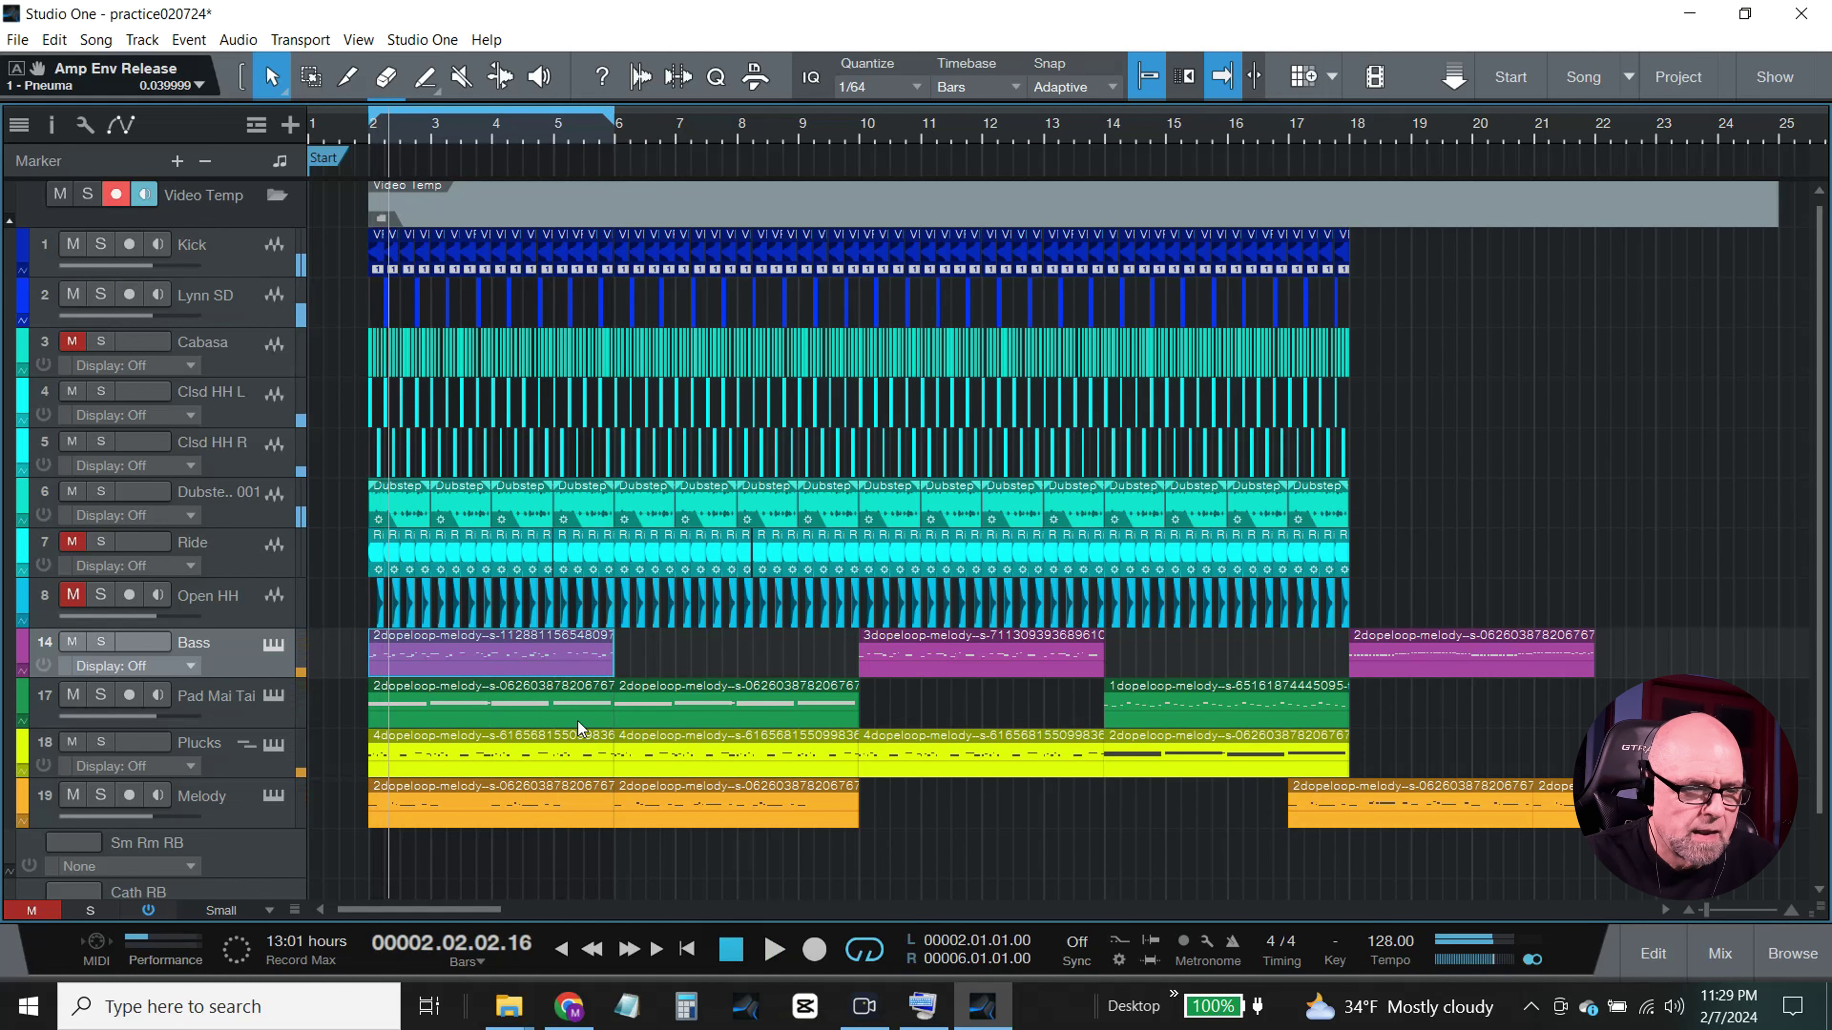
Step: Replace the first A 2 note of the bass clip with a copy of the 0.0.0.75-long A 2 near beat 2.2, and audition it
double_click(541, 663)
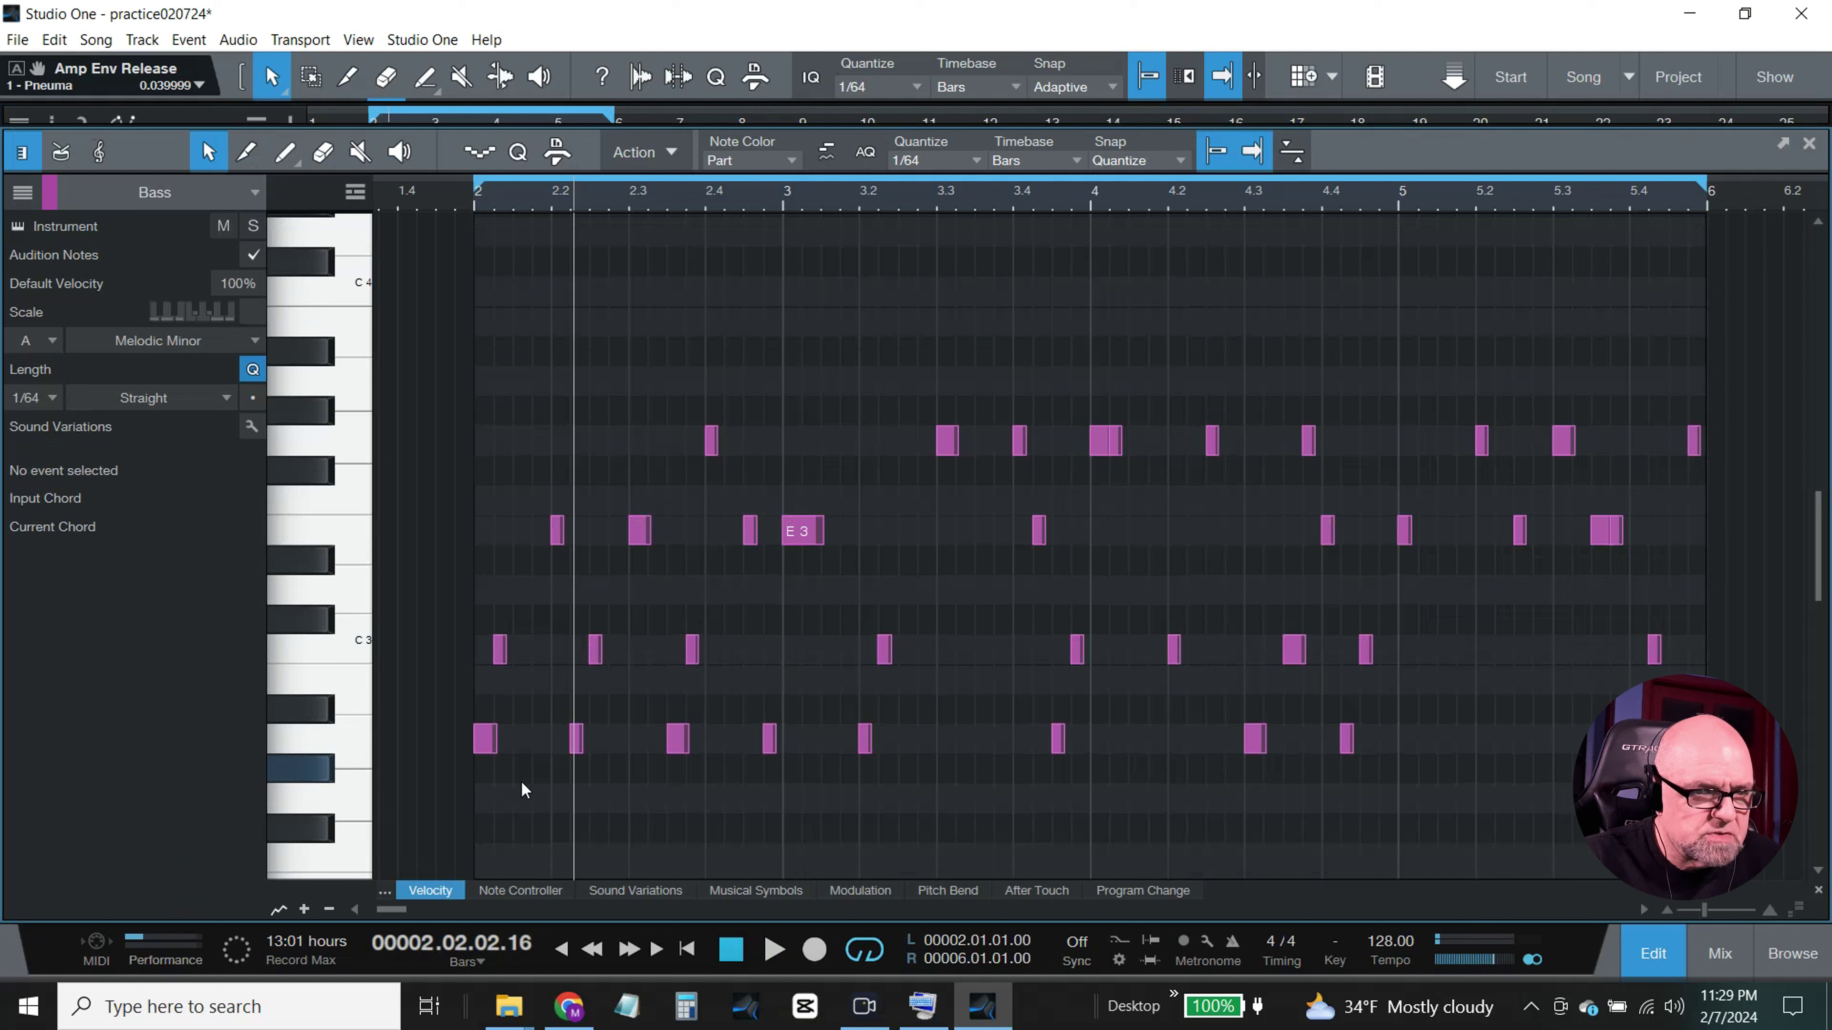
click(487, 743)
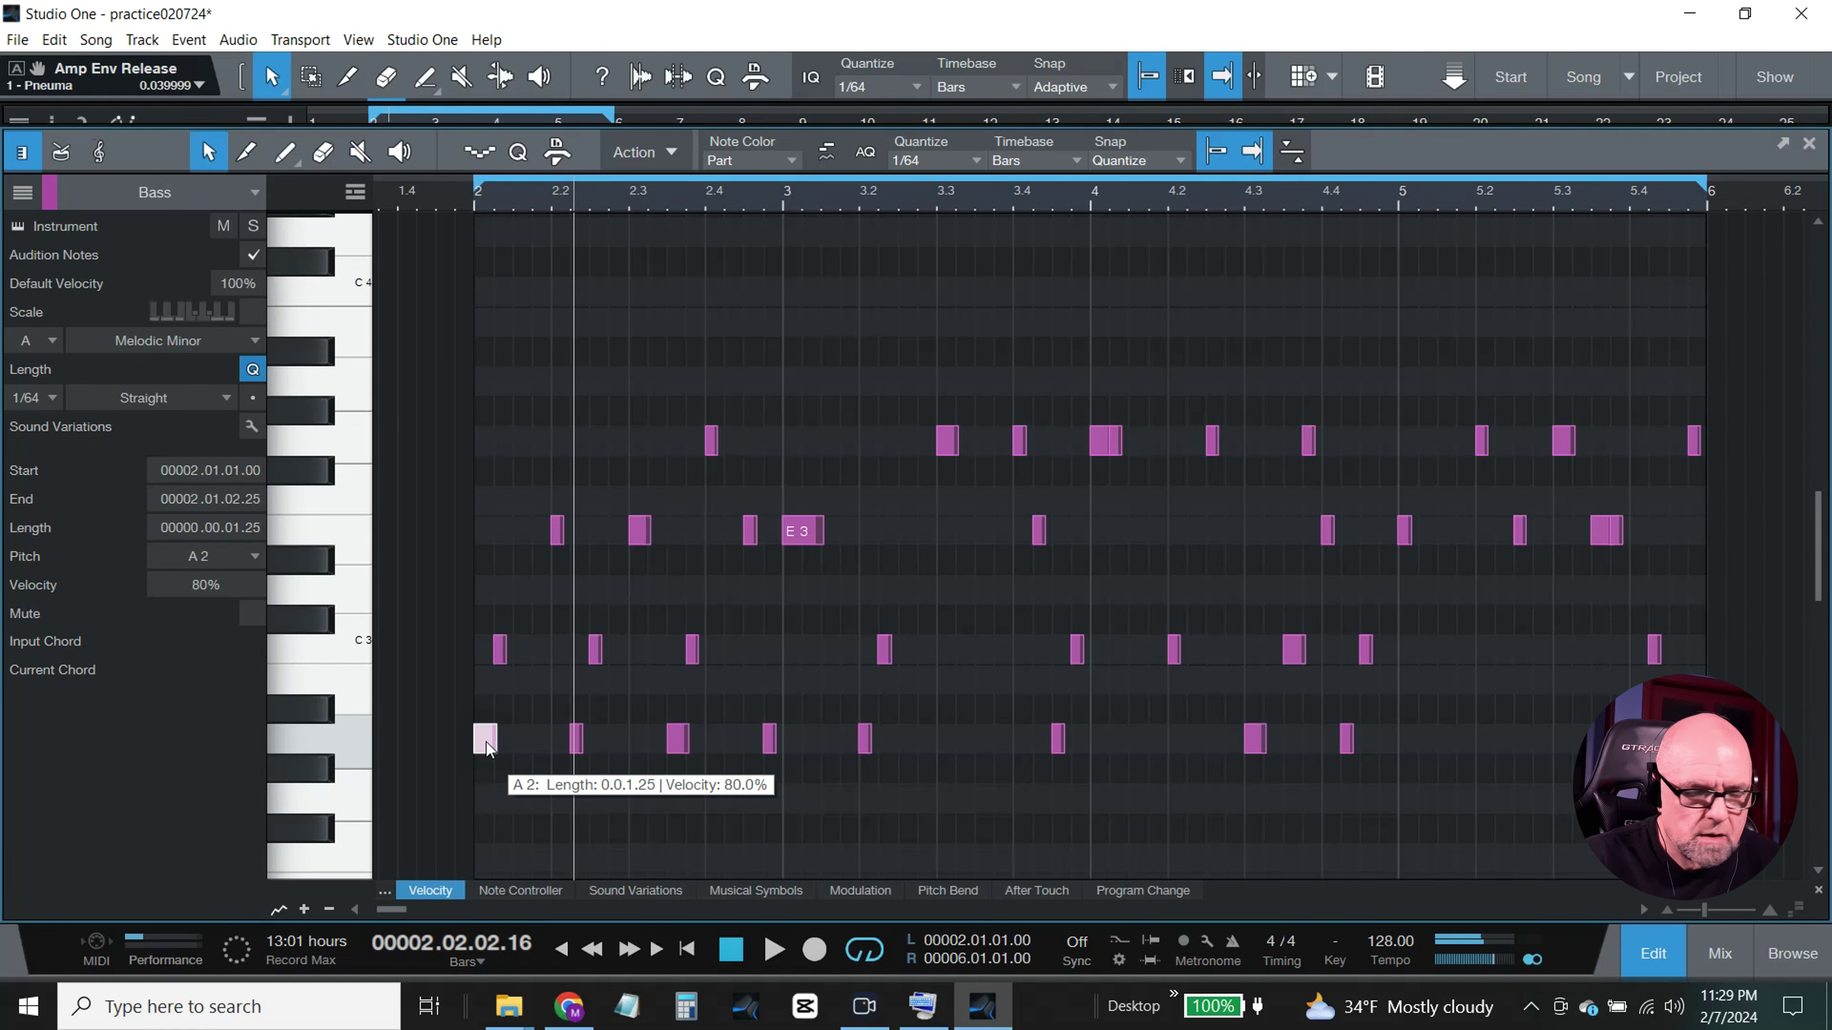
key(Delete)
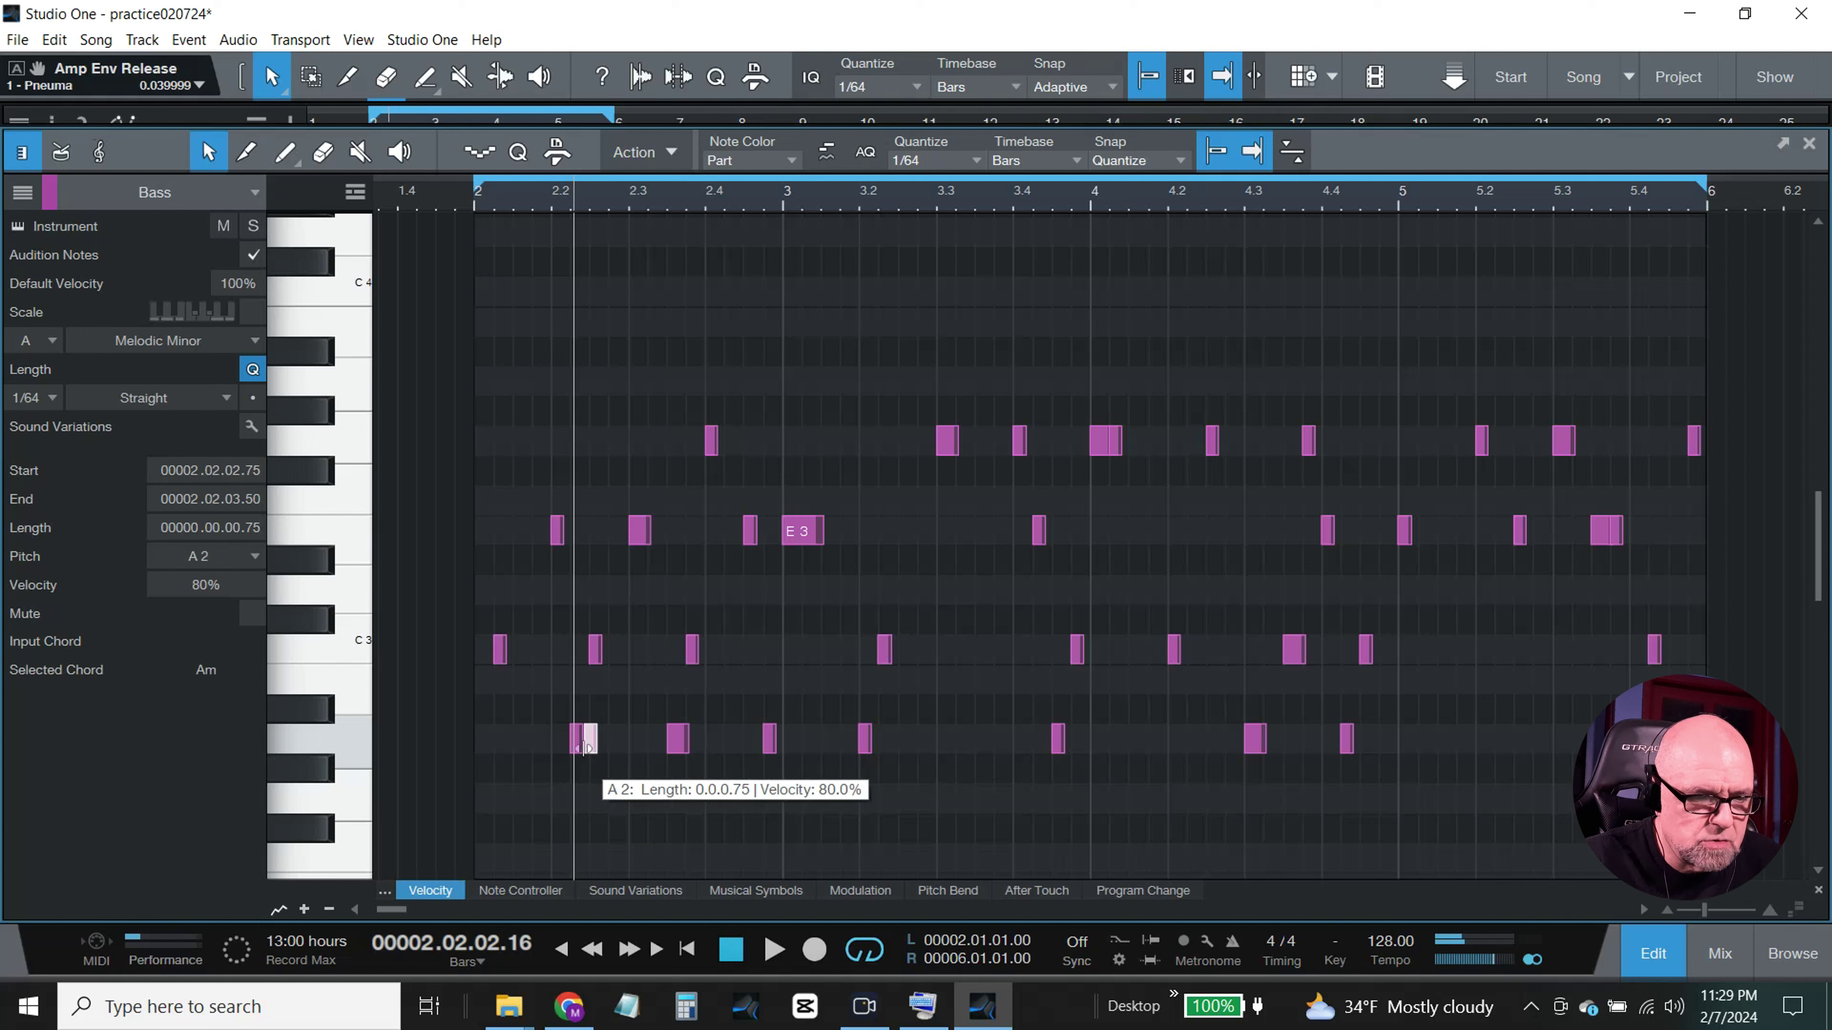
drag(576, 749, 480, 740)
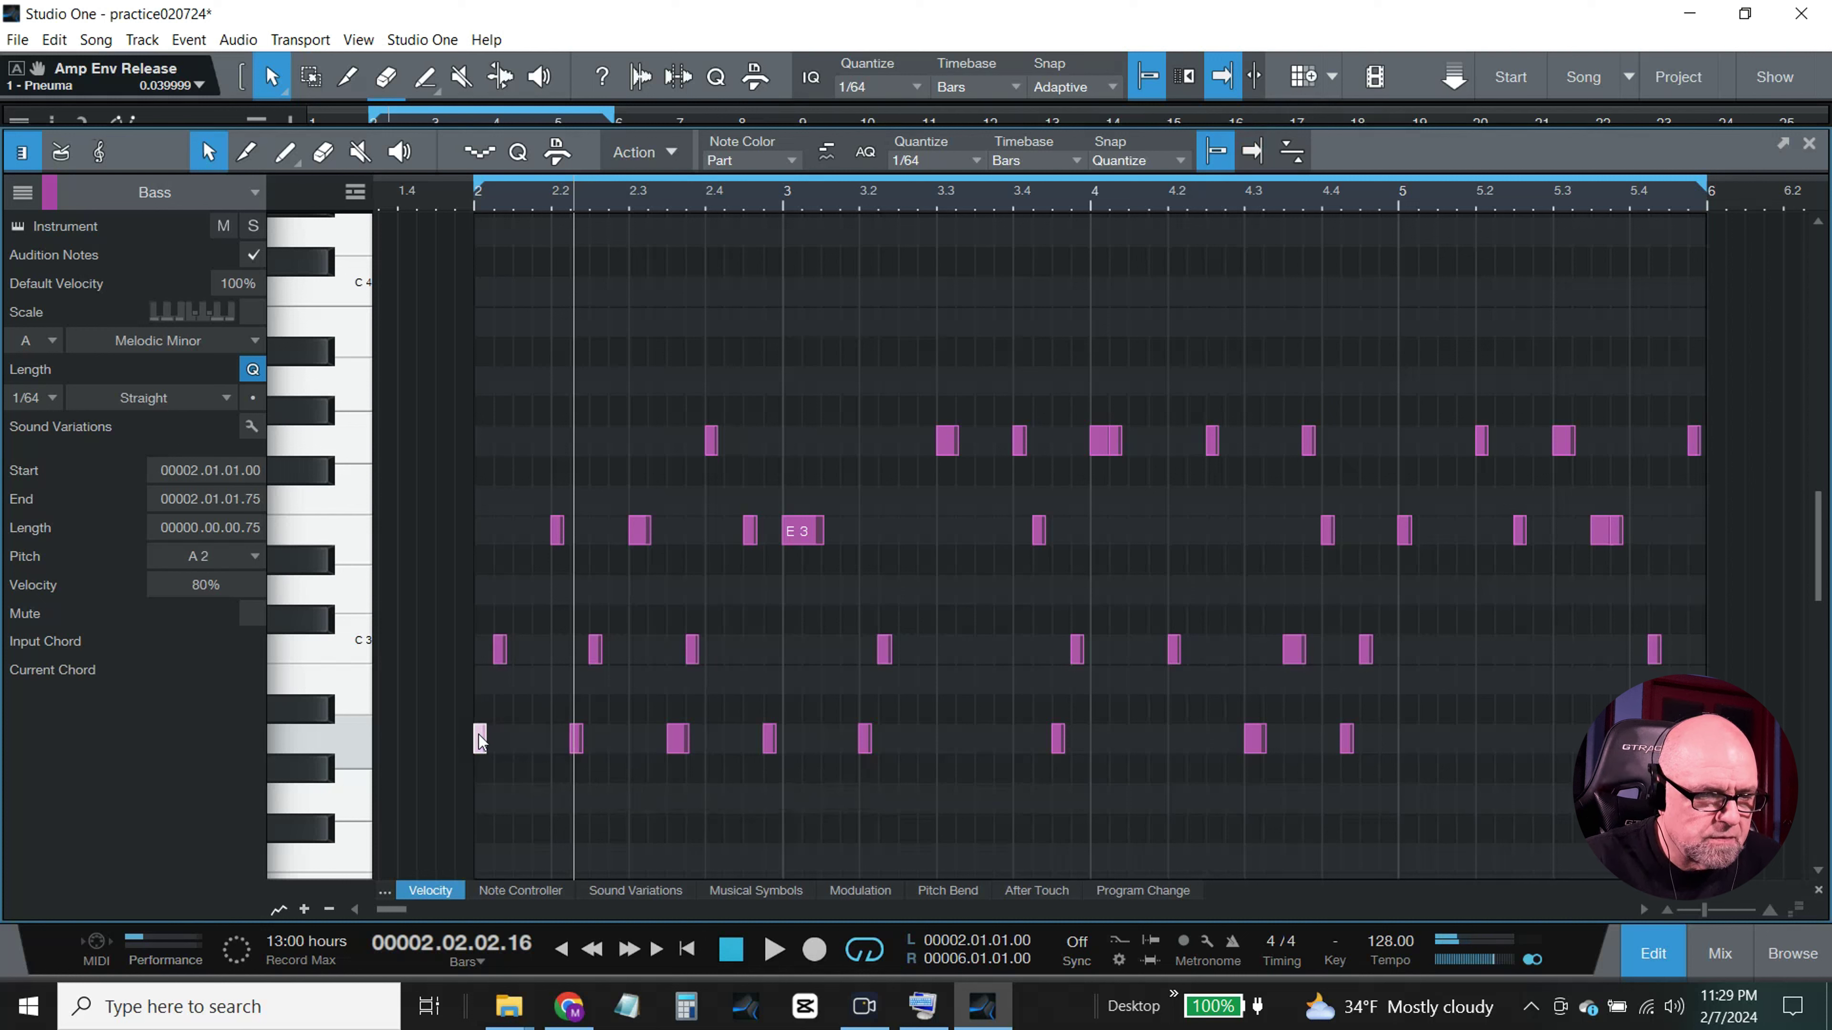
click(476, 209)
key(space)
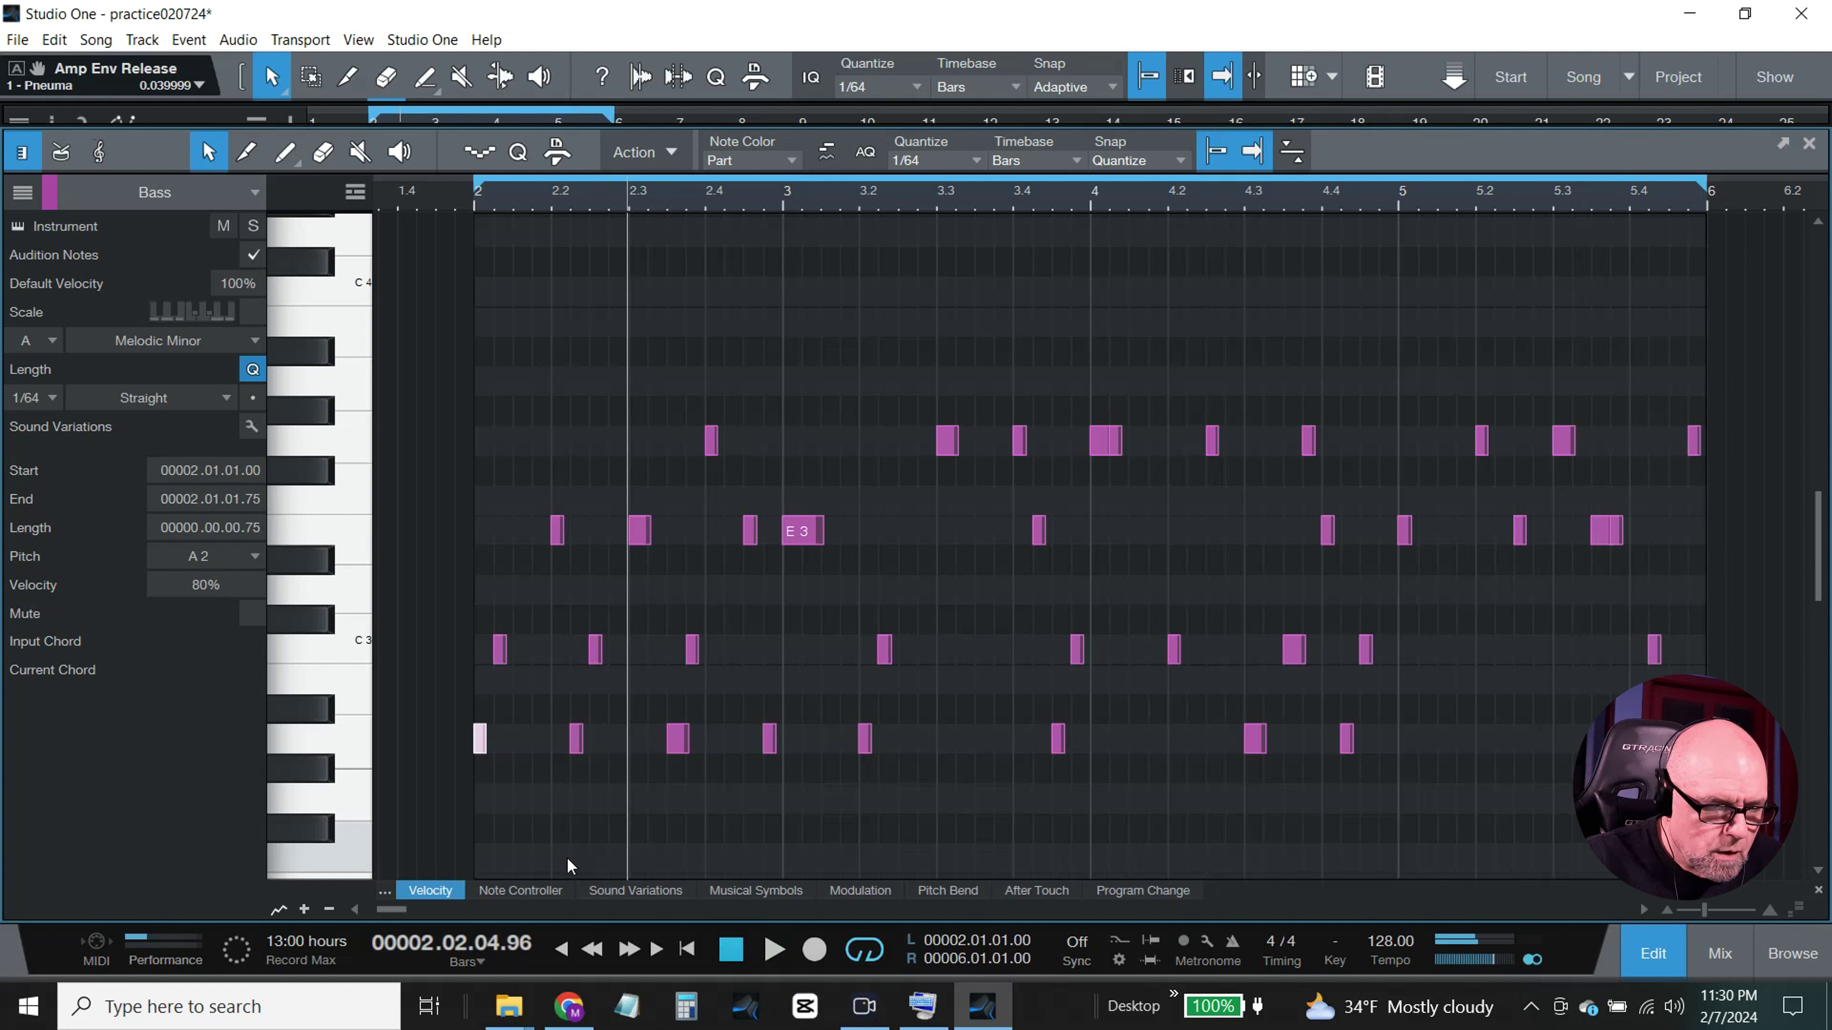
Step: Resize the bass notes starting on each beat of bars 2 and 3 to a length of 0.0.1.00
click(524, 771)
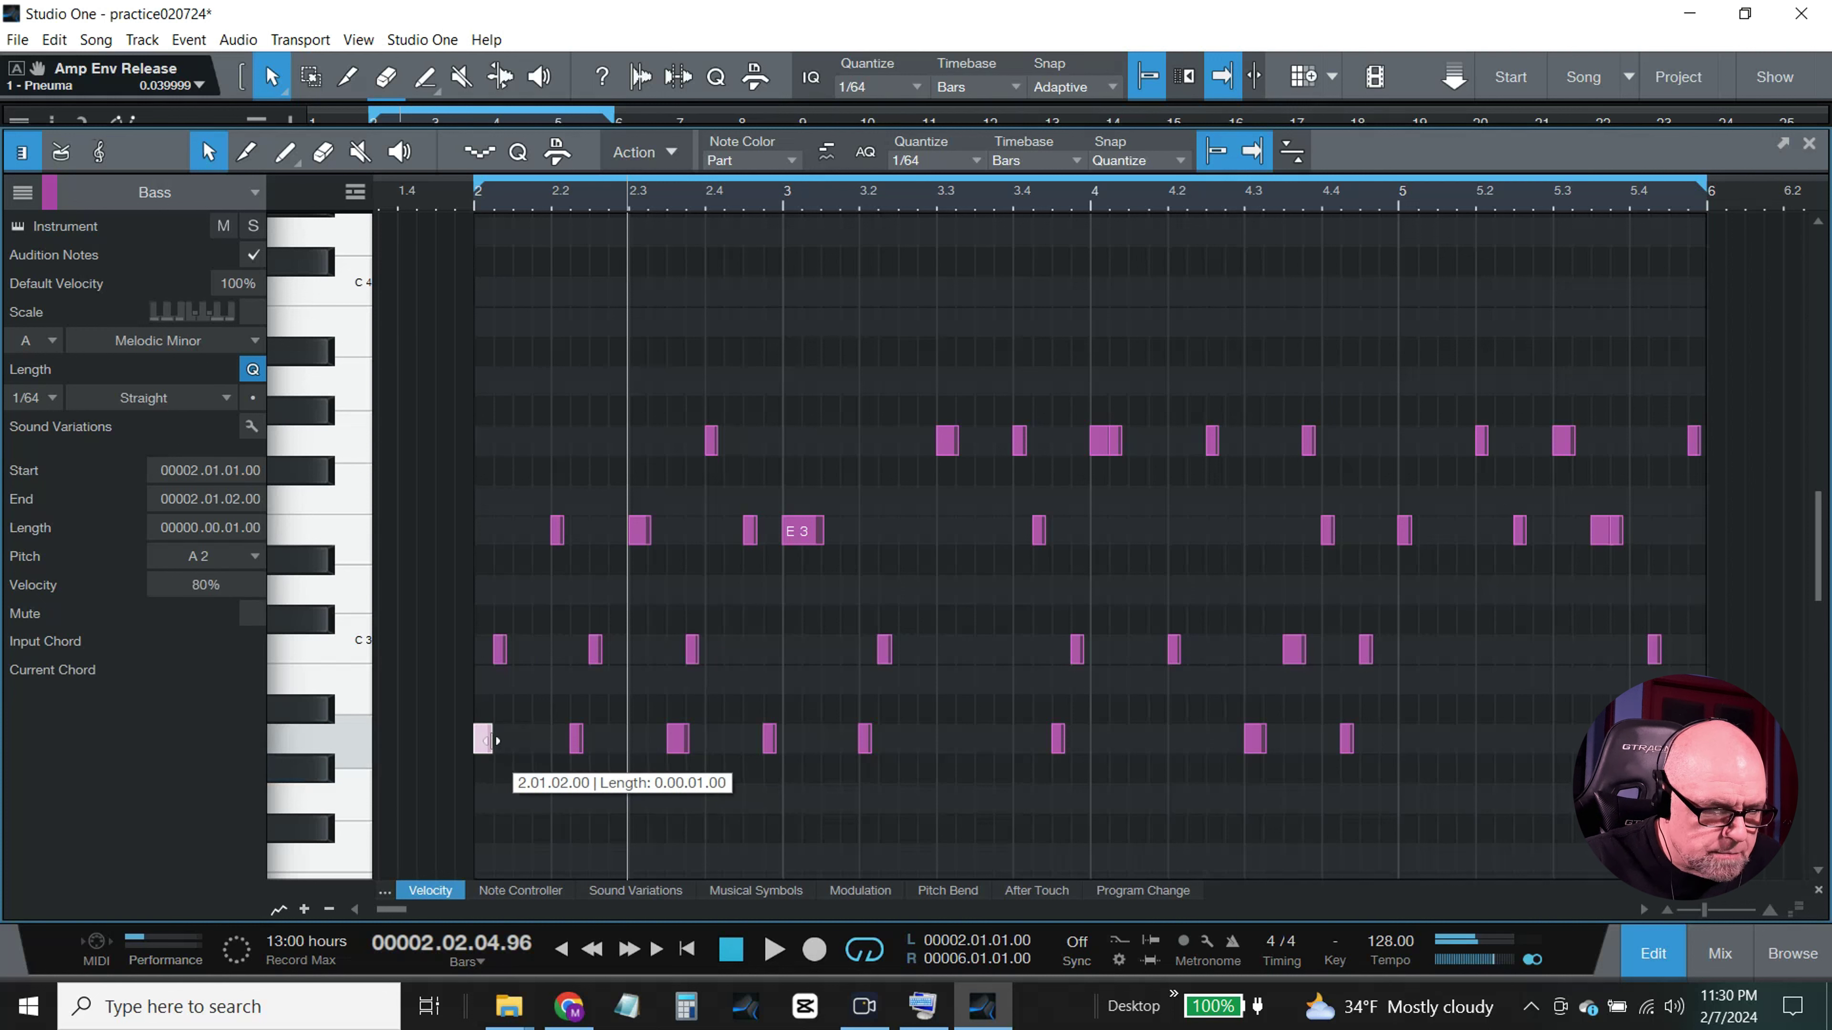
click(648, 529)
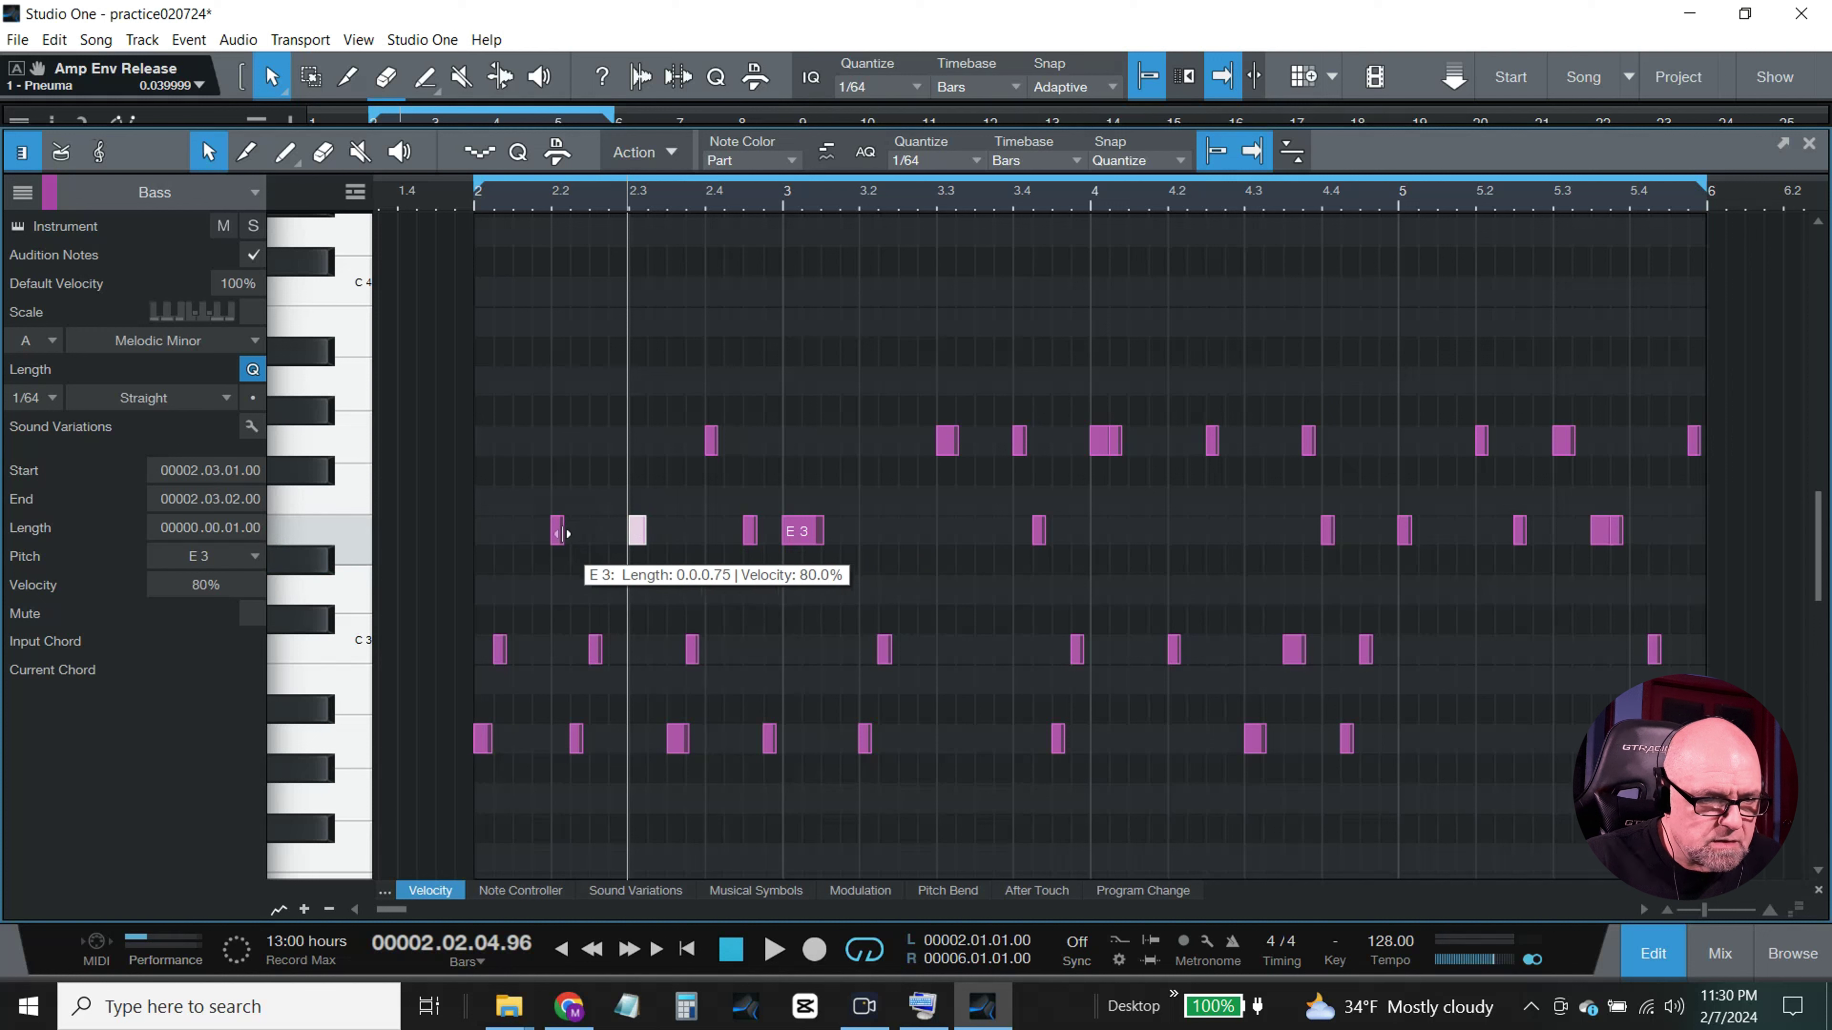
drag(562, 537, 569, 535)
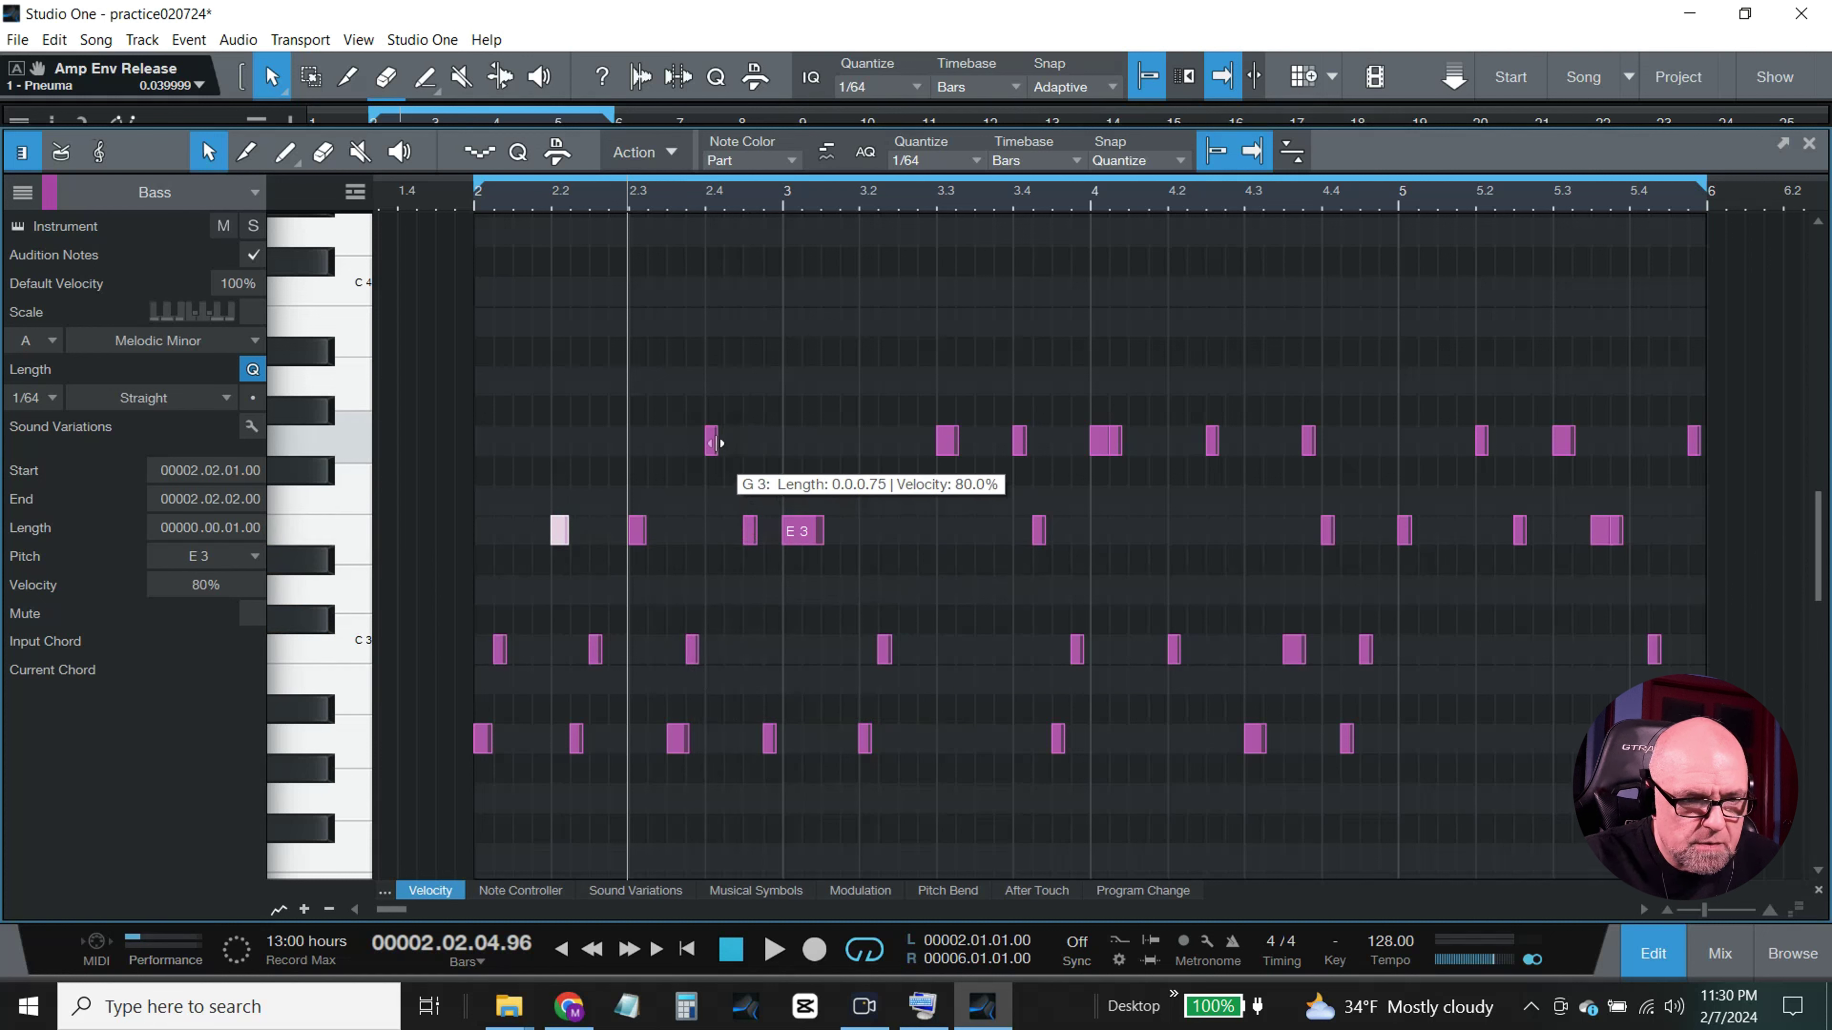
drag(719, 442, 725, 444)
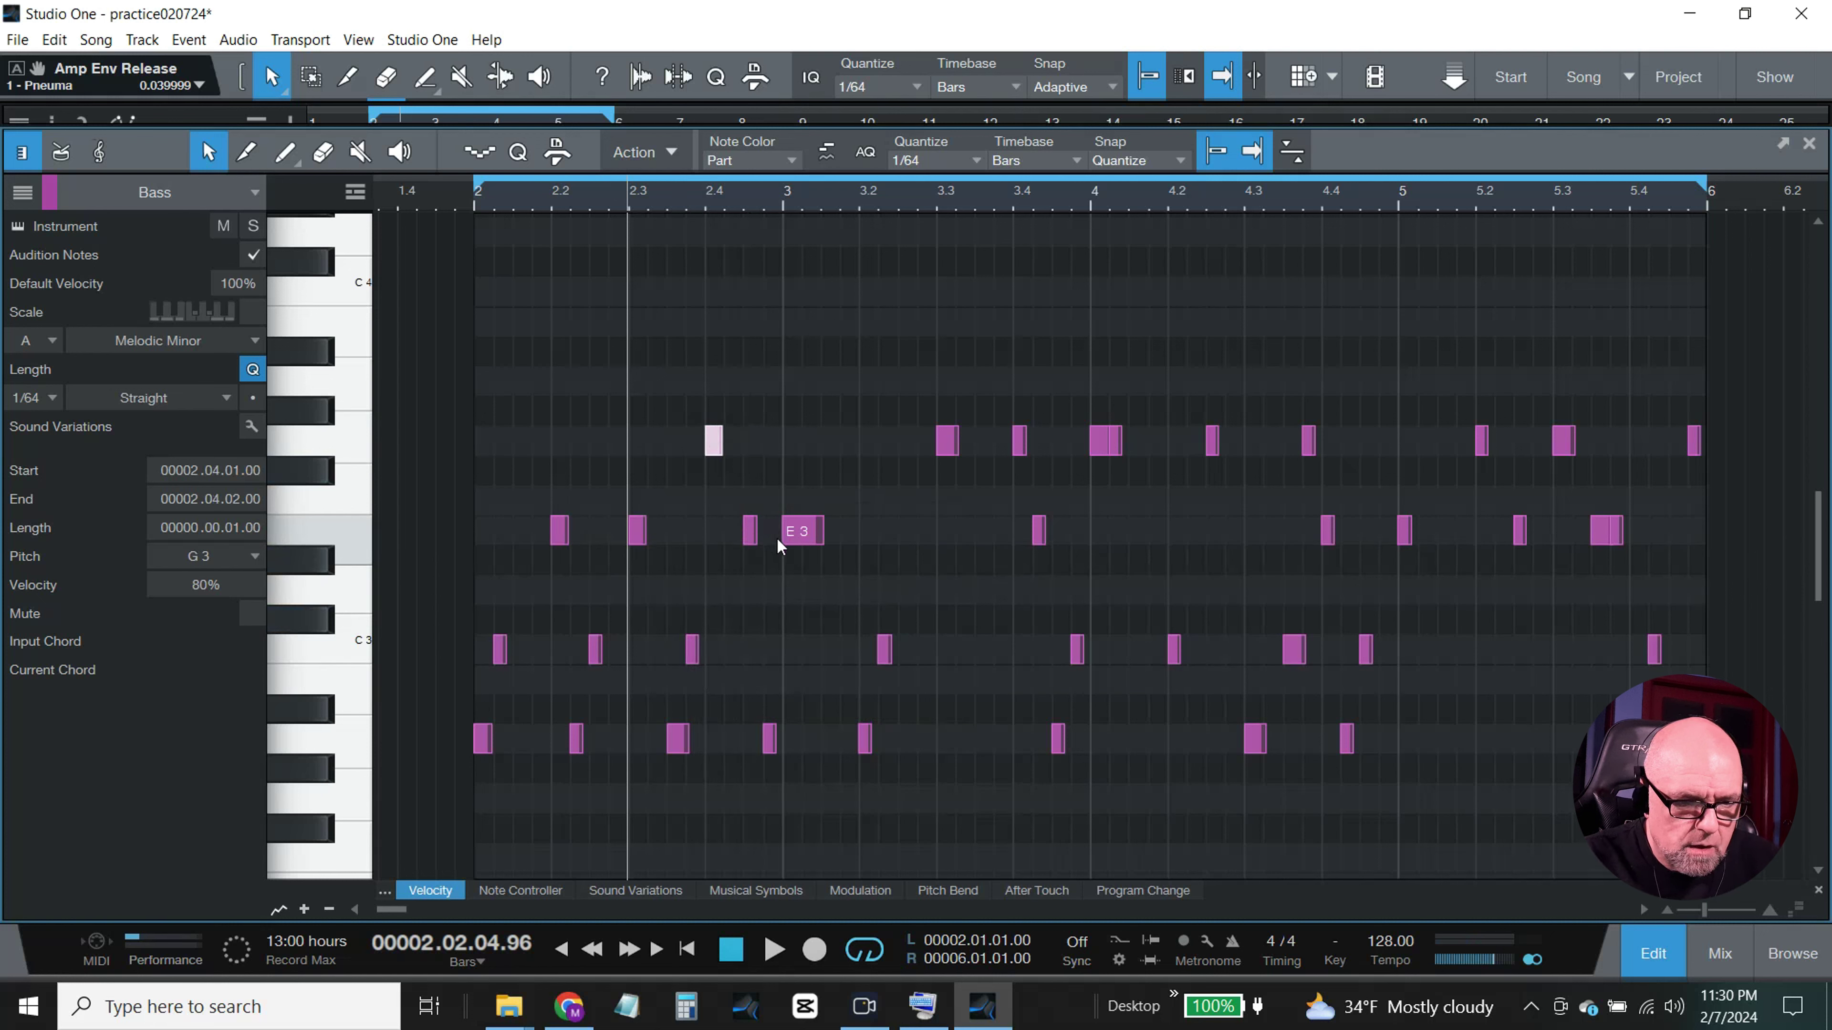
drag(820, 540, 796, 538)
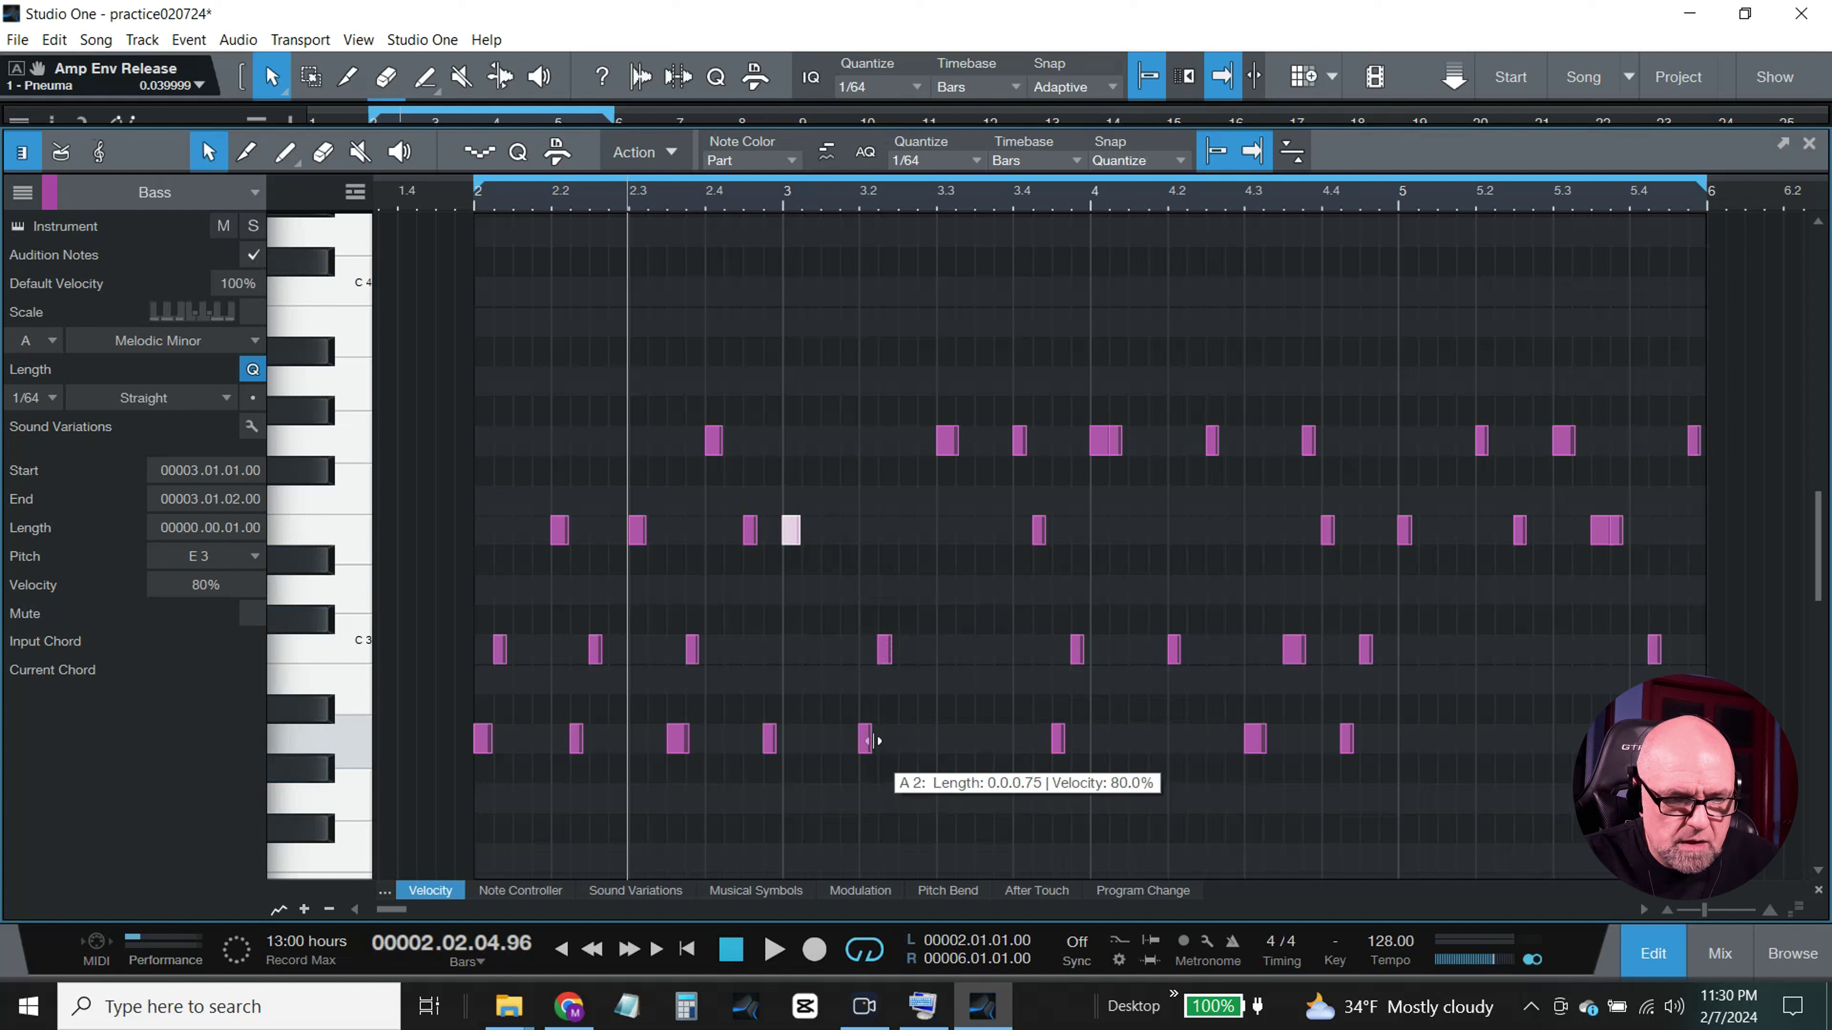
drag(880, 740, 880, 740)
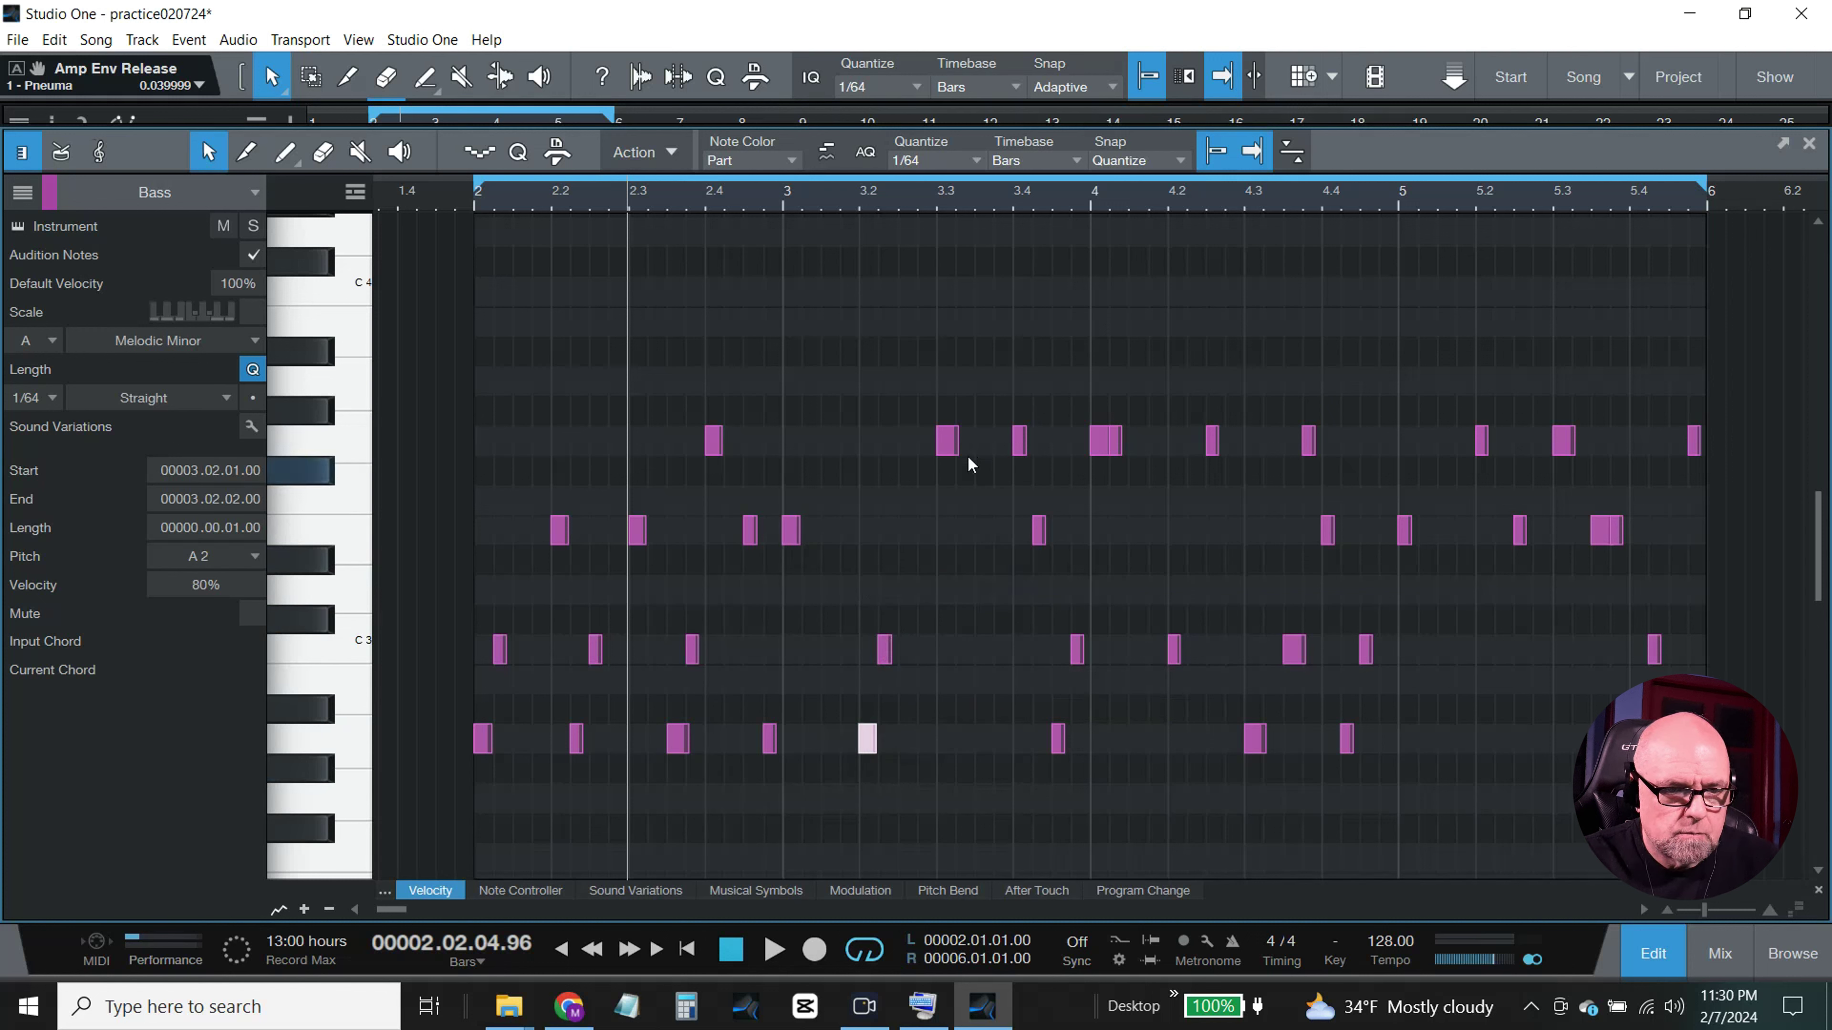
drag(958, 442, 1030, 443)
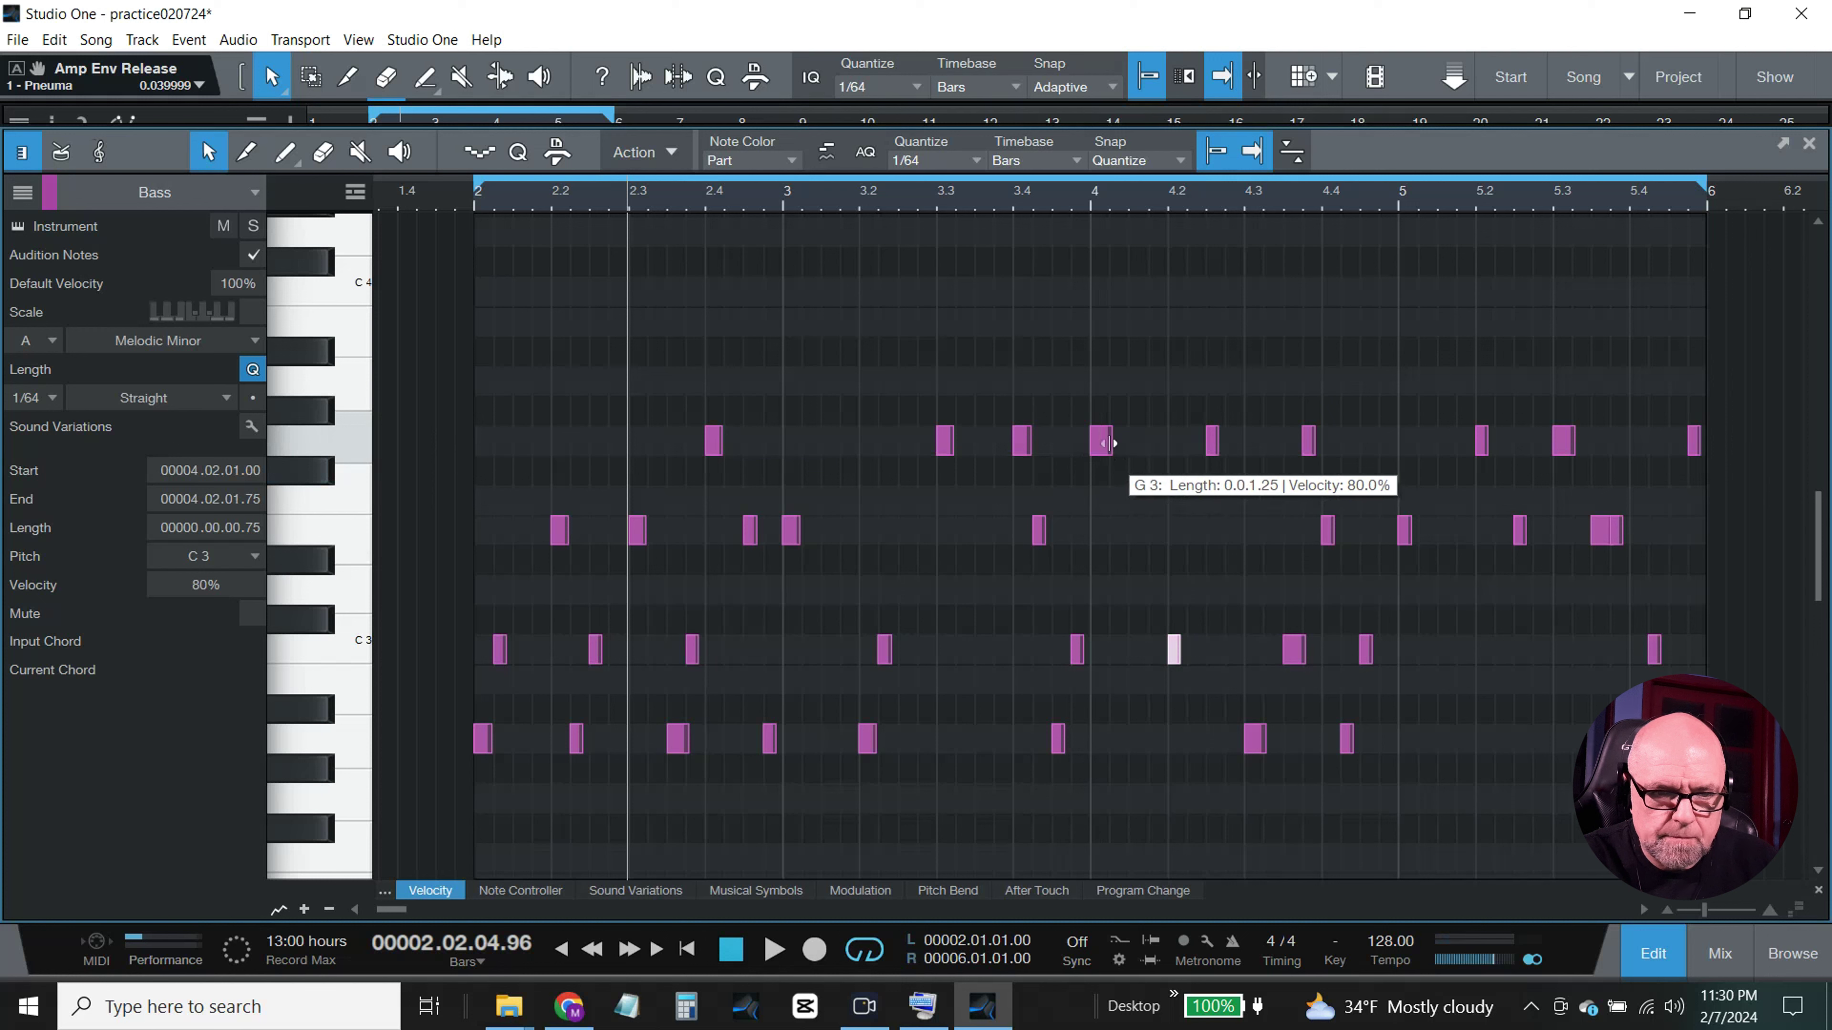
Step: Resize the bass notes starting at 4.1, 4.2 and 4.4 to a length of 0.0.1.00
drag(1114, 441, 1112, 445)
drag(1177, 655, 1192, 650)
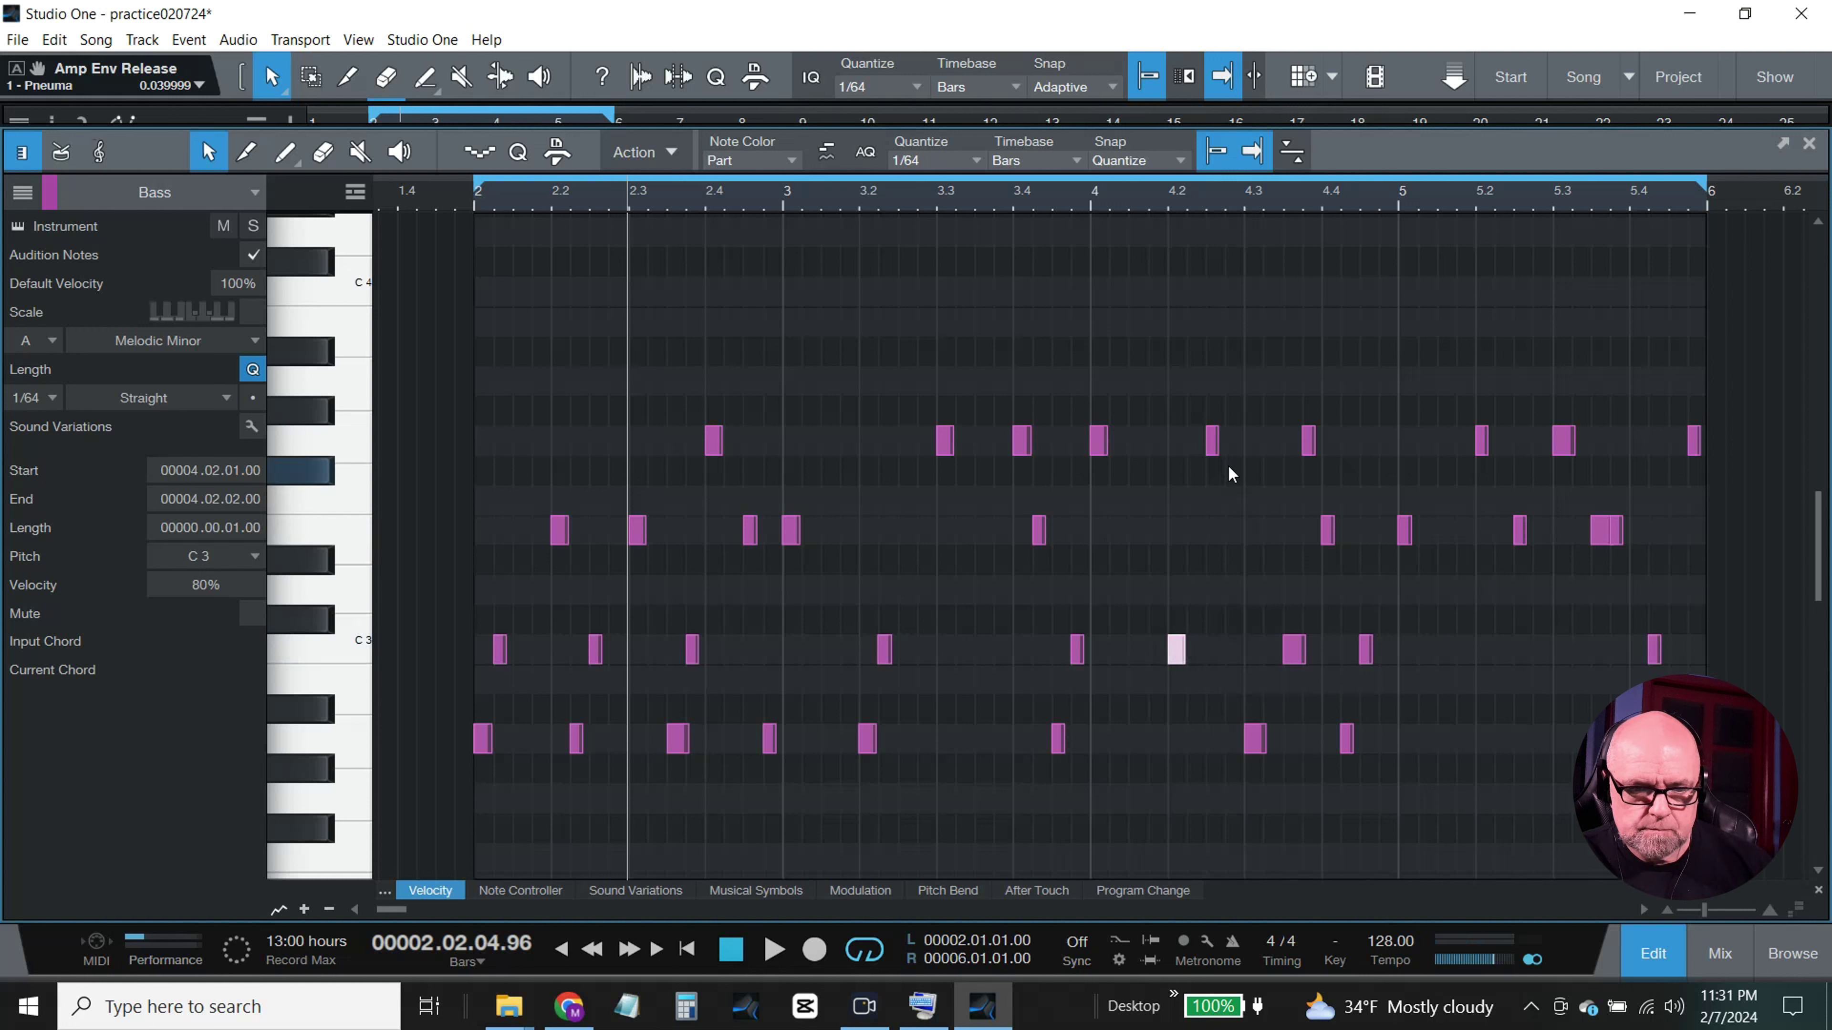
drag(1269, 739, 1271, 742)
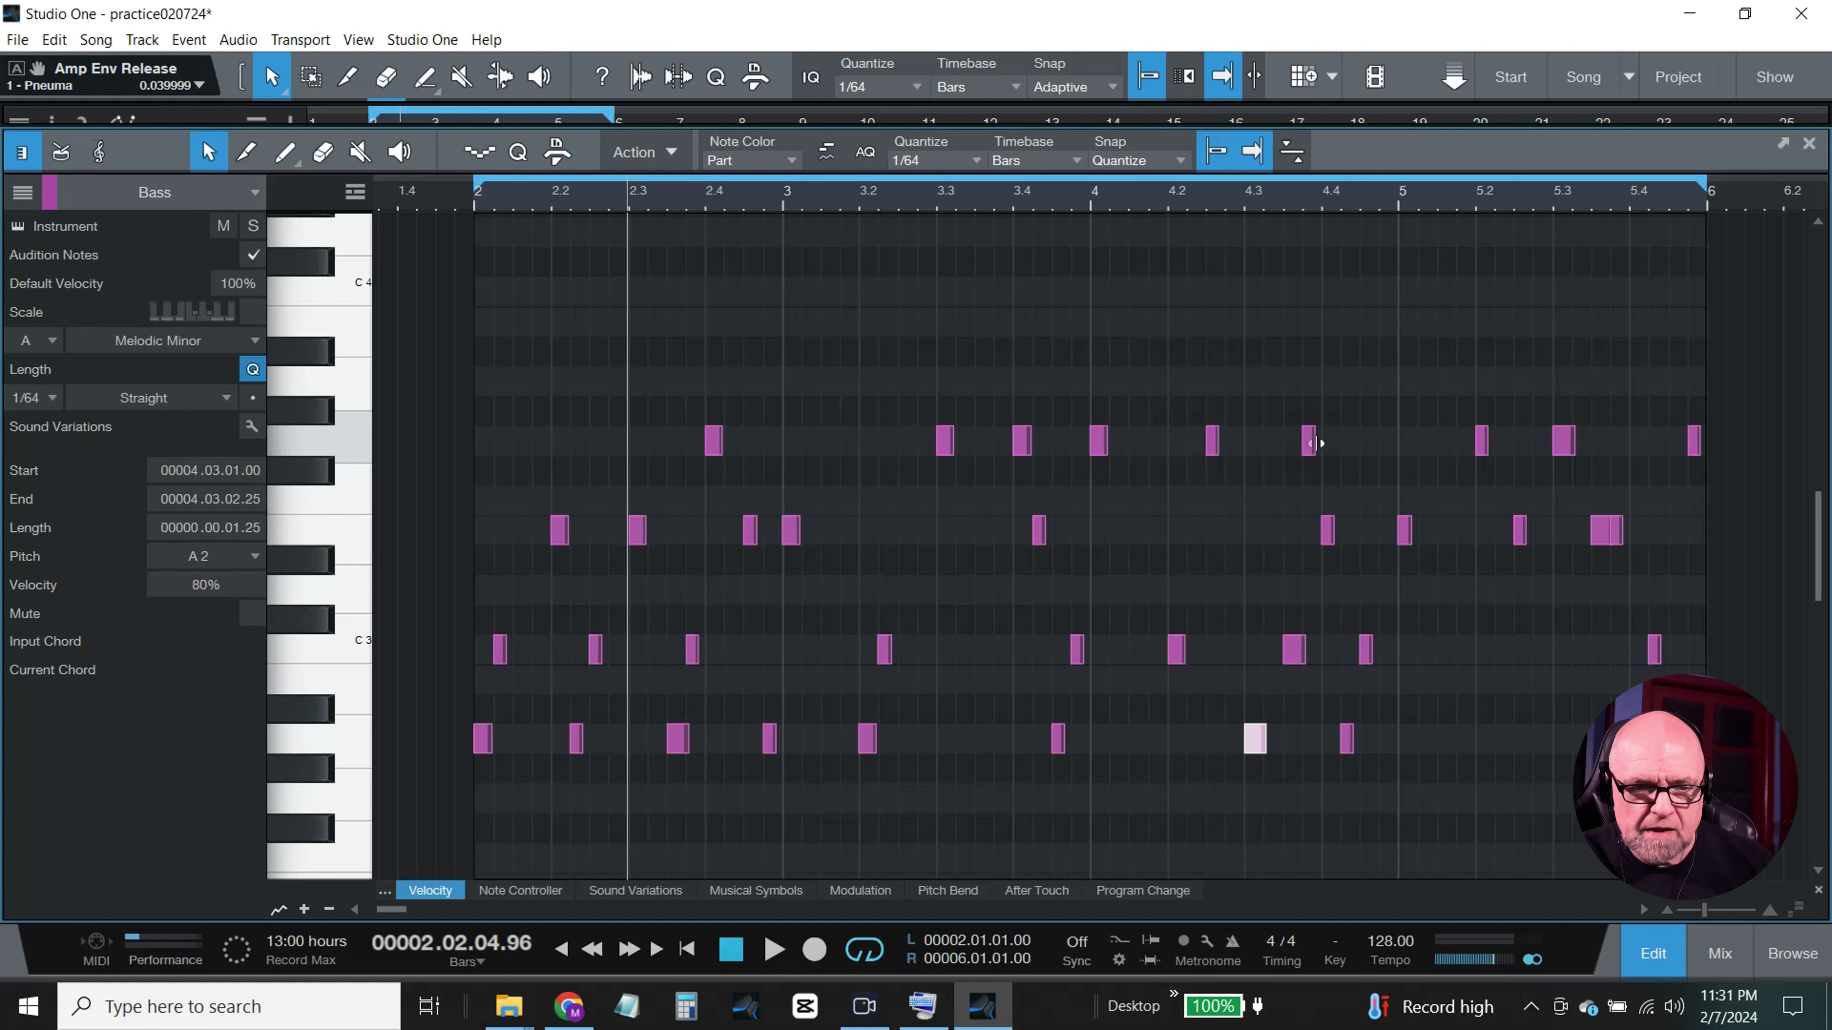
drag(1333, 537, 1344, 537)
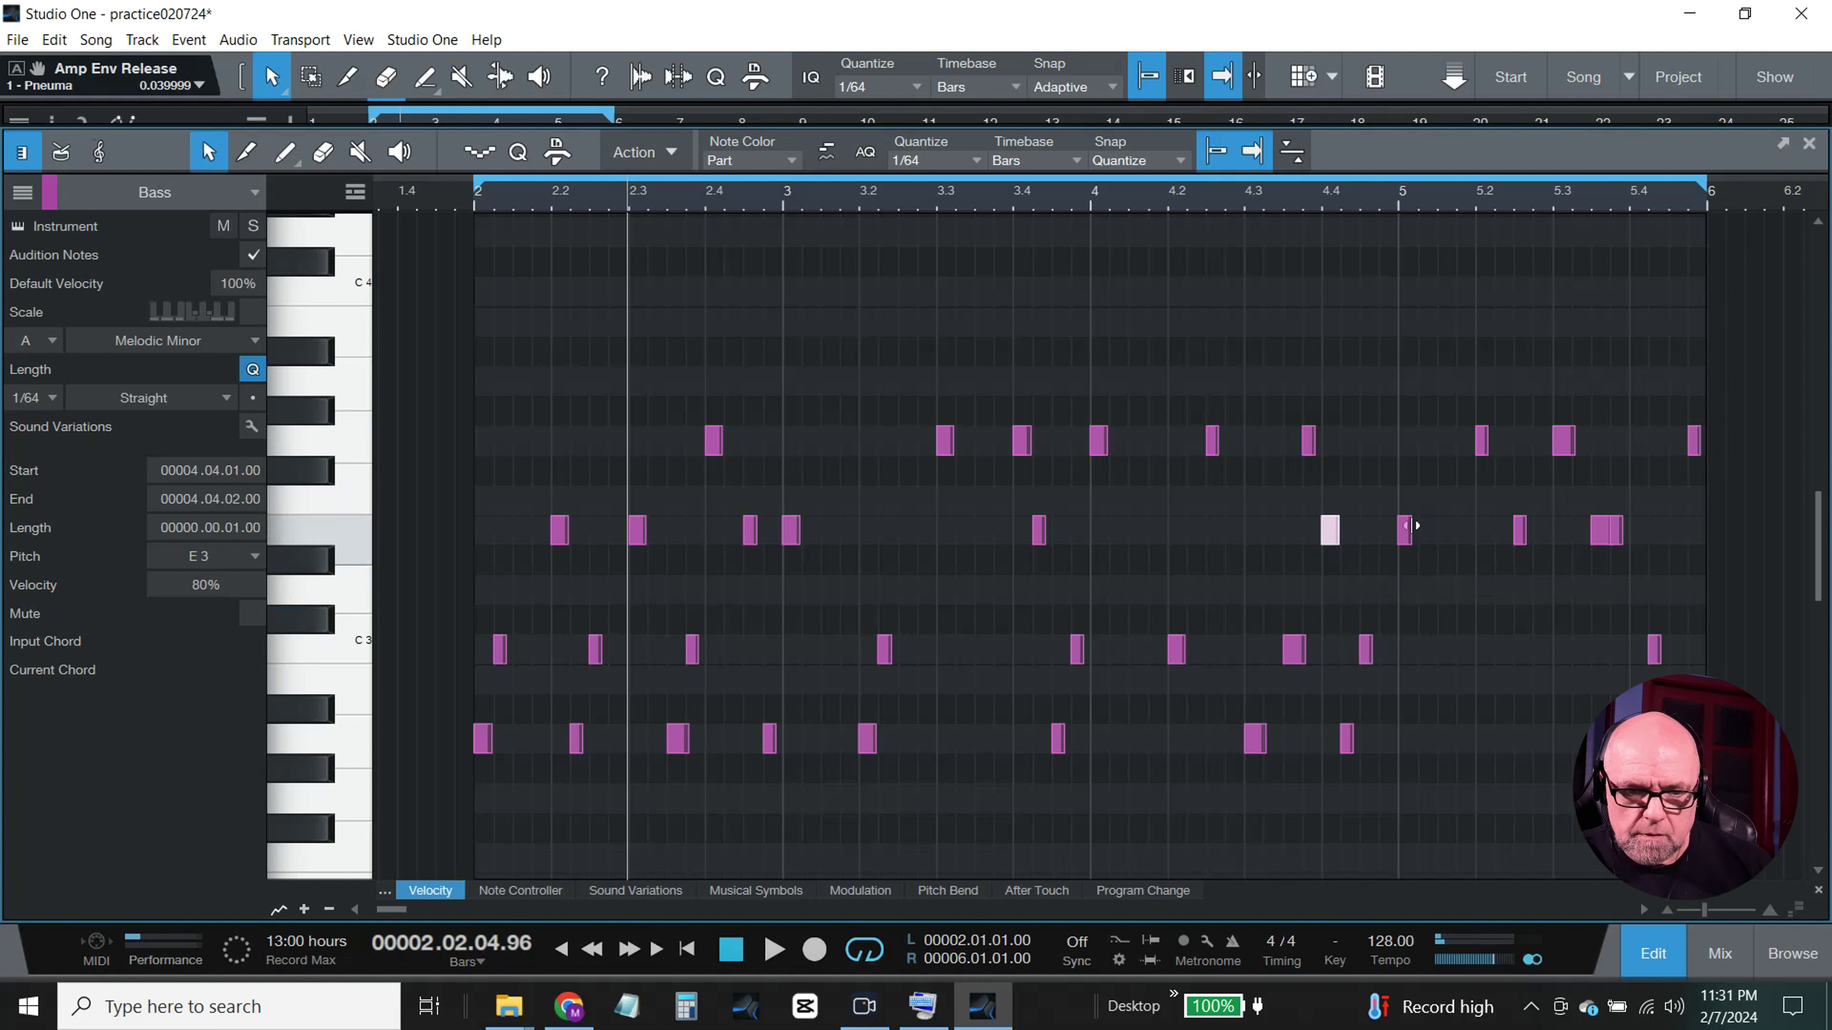
Step: Resize the bass notes starting at 5.1, 5.2 and 5.4 to 0.0.1.00, and remove the short E 3 overlapping the one after 5.3
drag(1417, 528, 1421, 527)
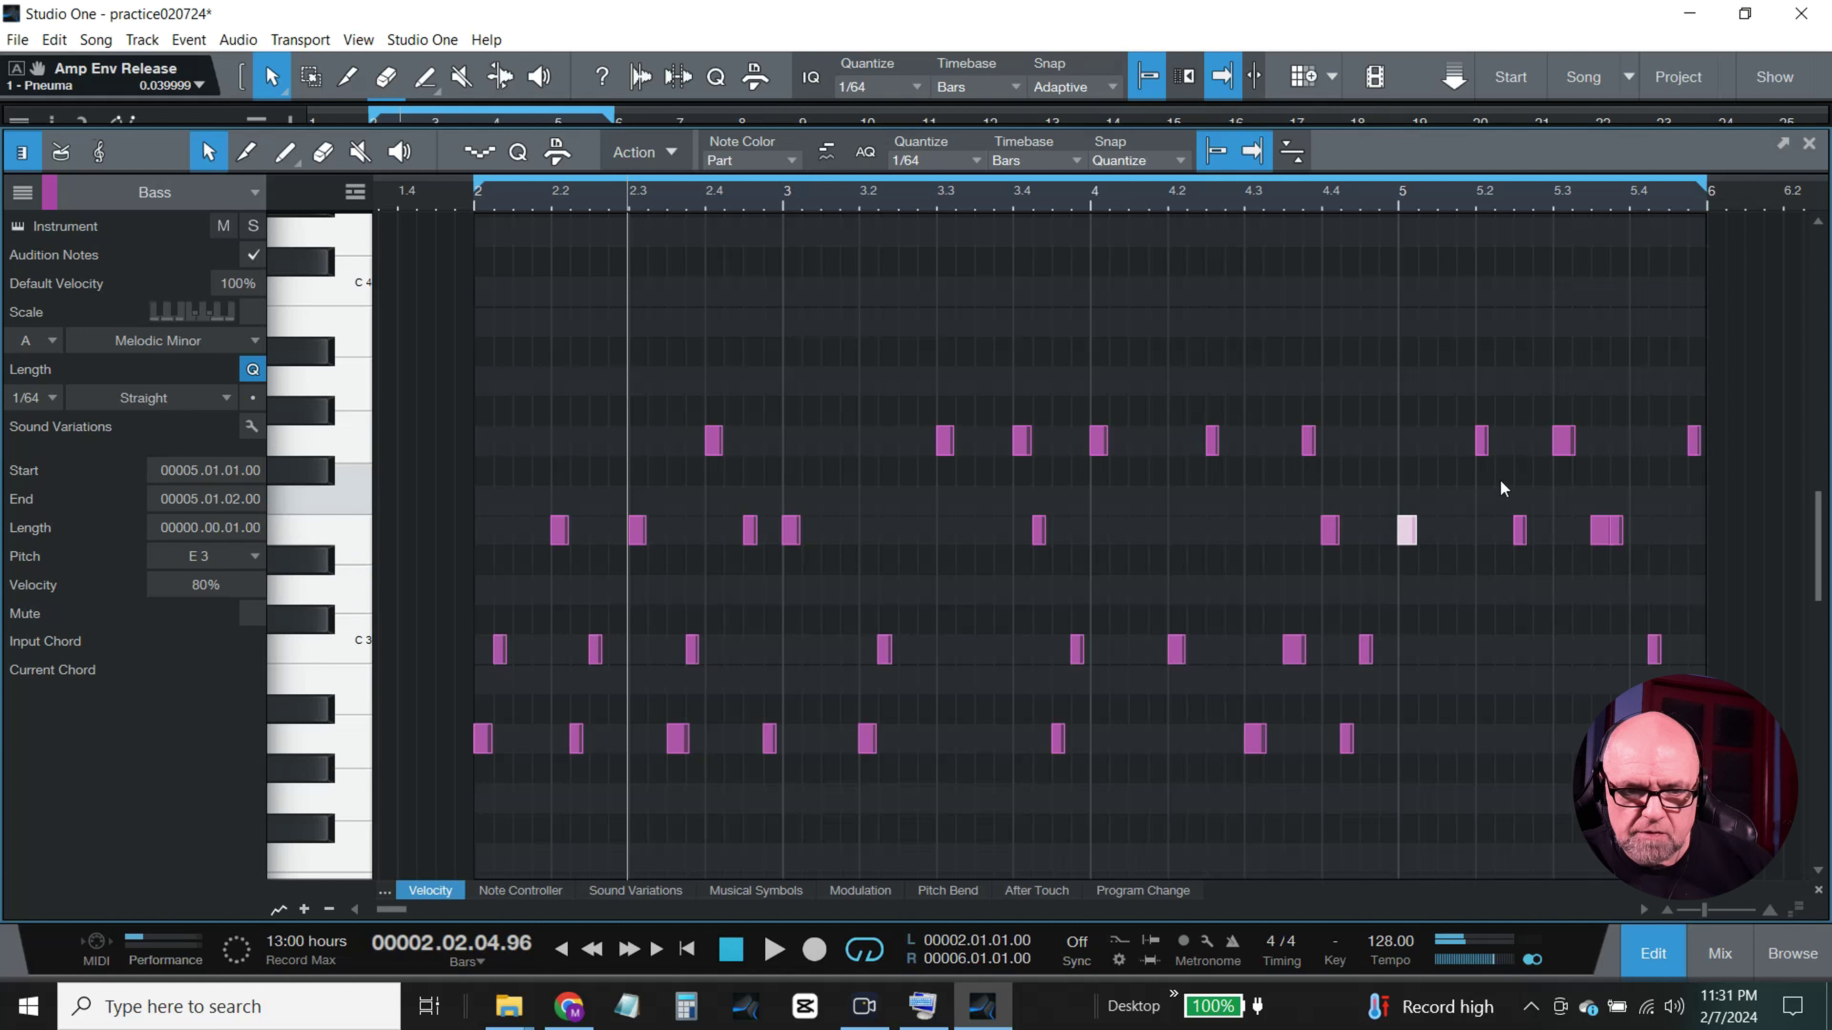
drag(1482, 441, 1487, 441)
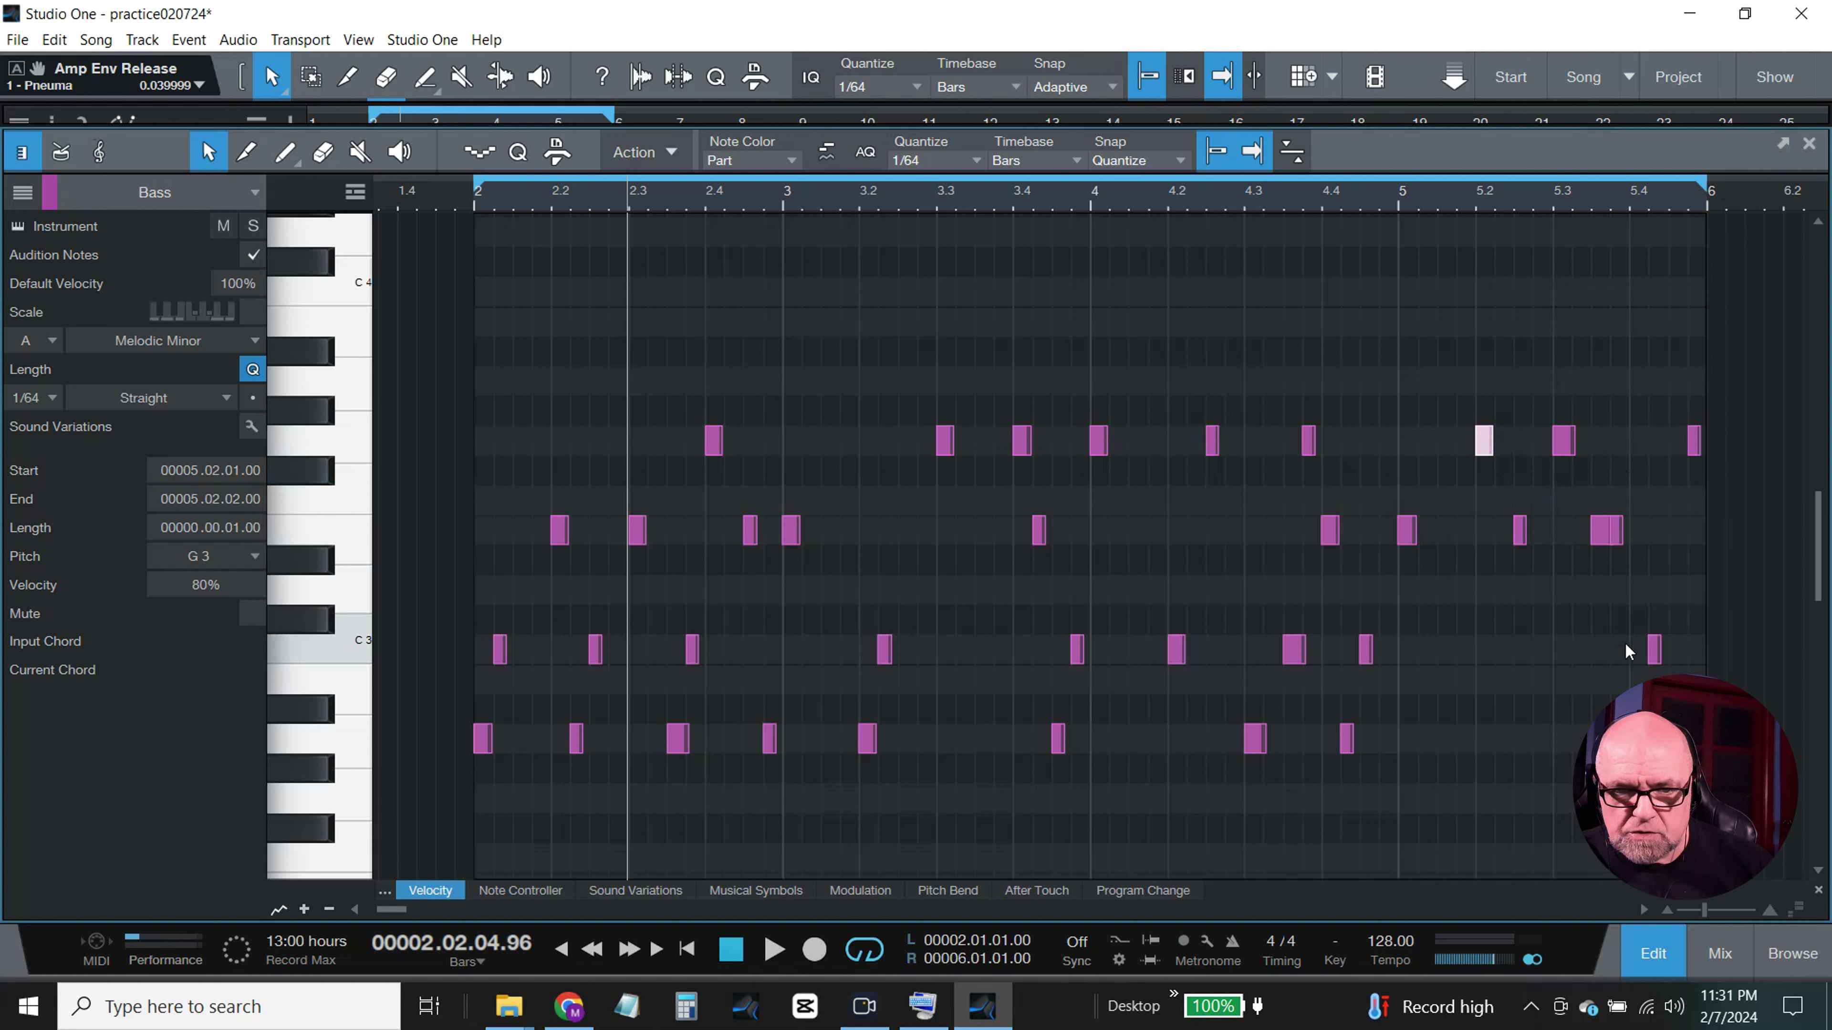
click(1616, 533)
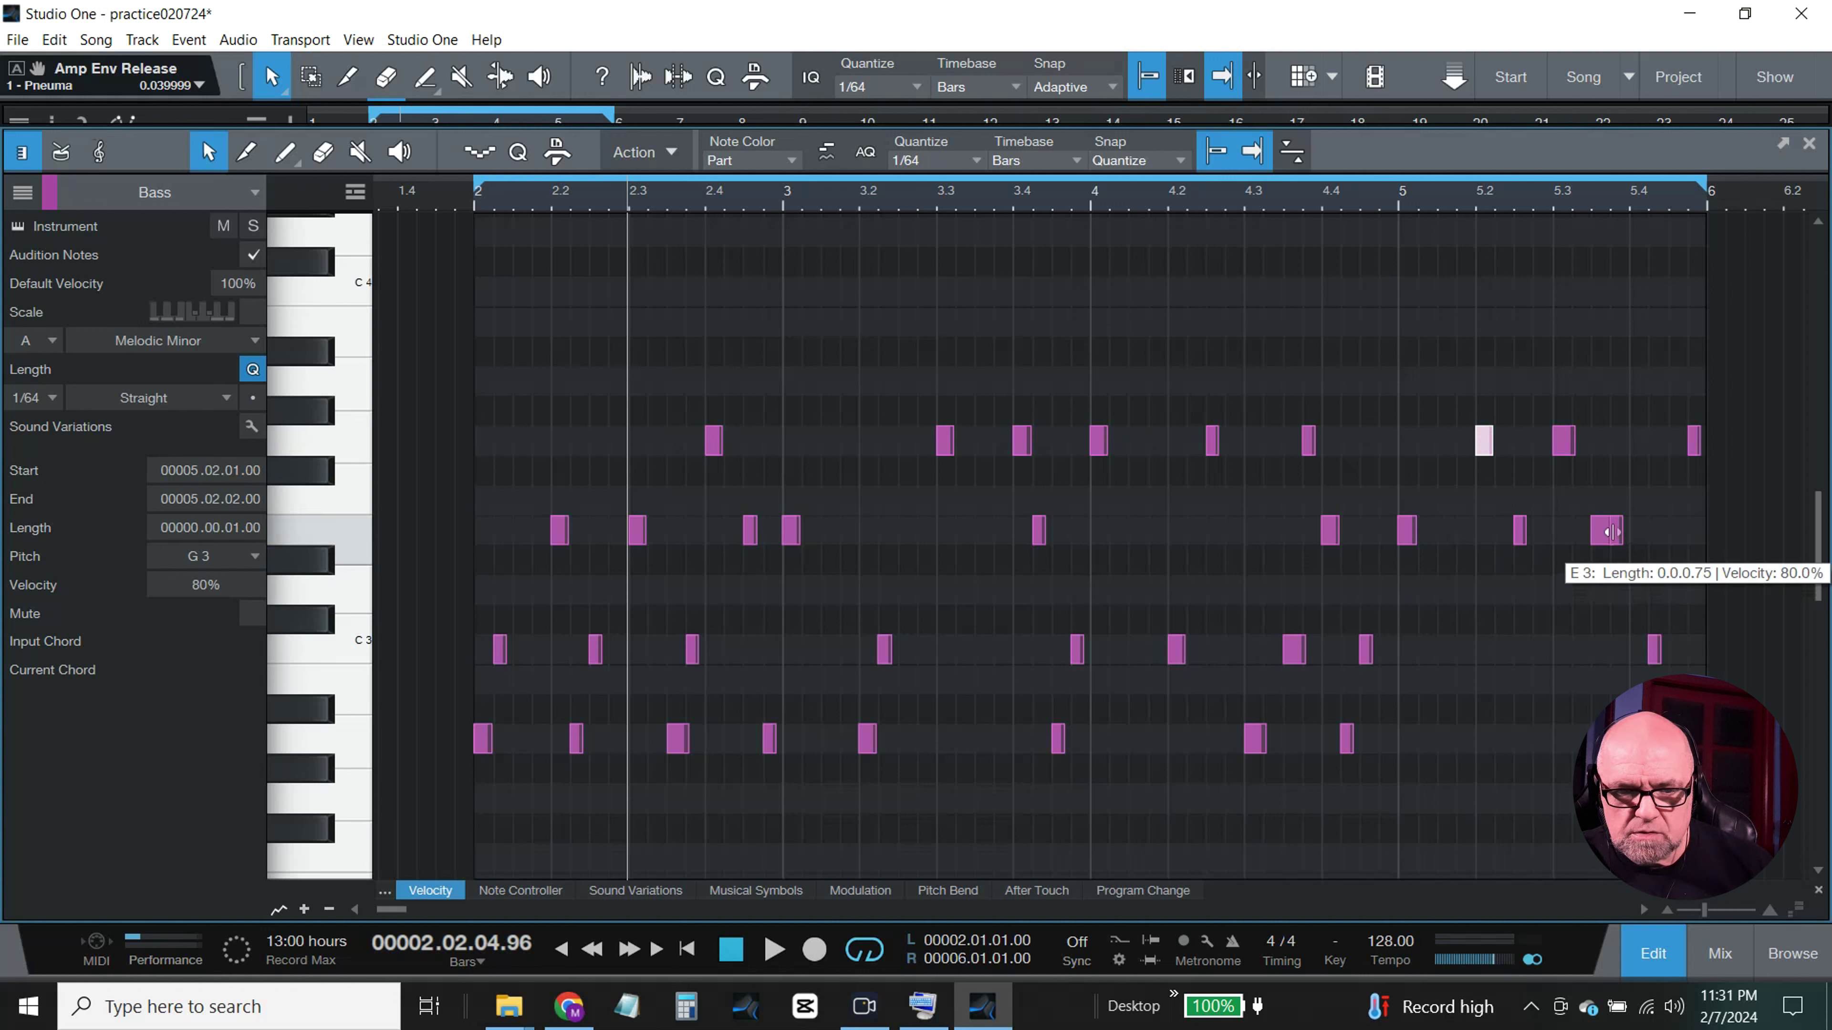
key(ctrl+z)
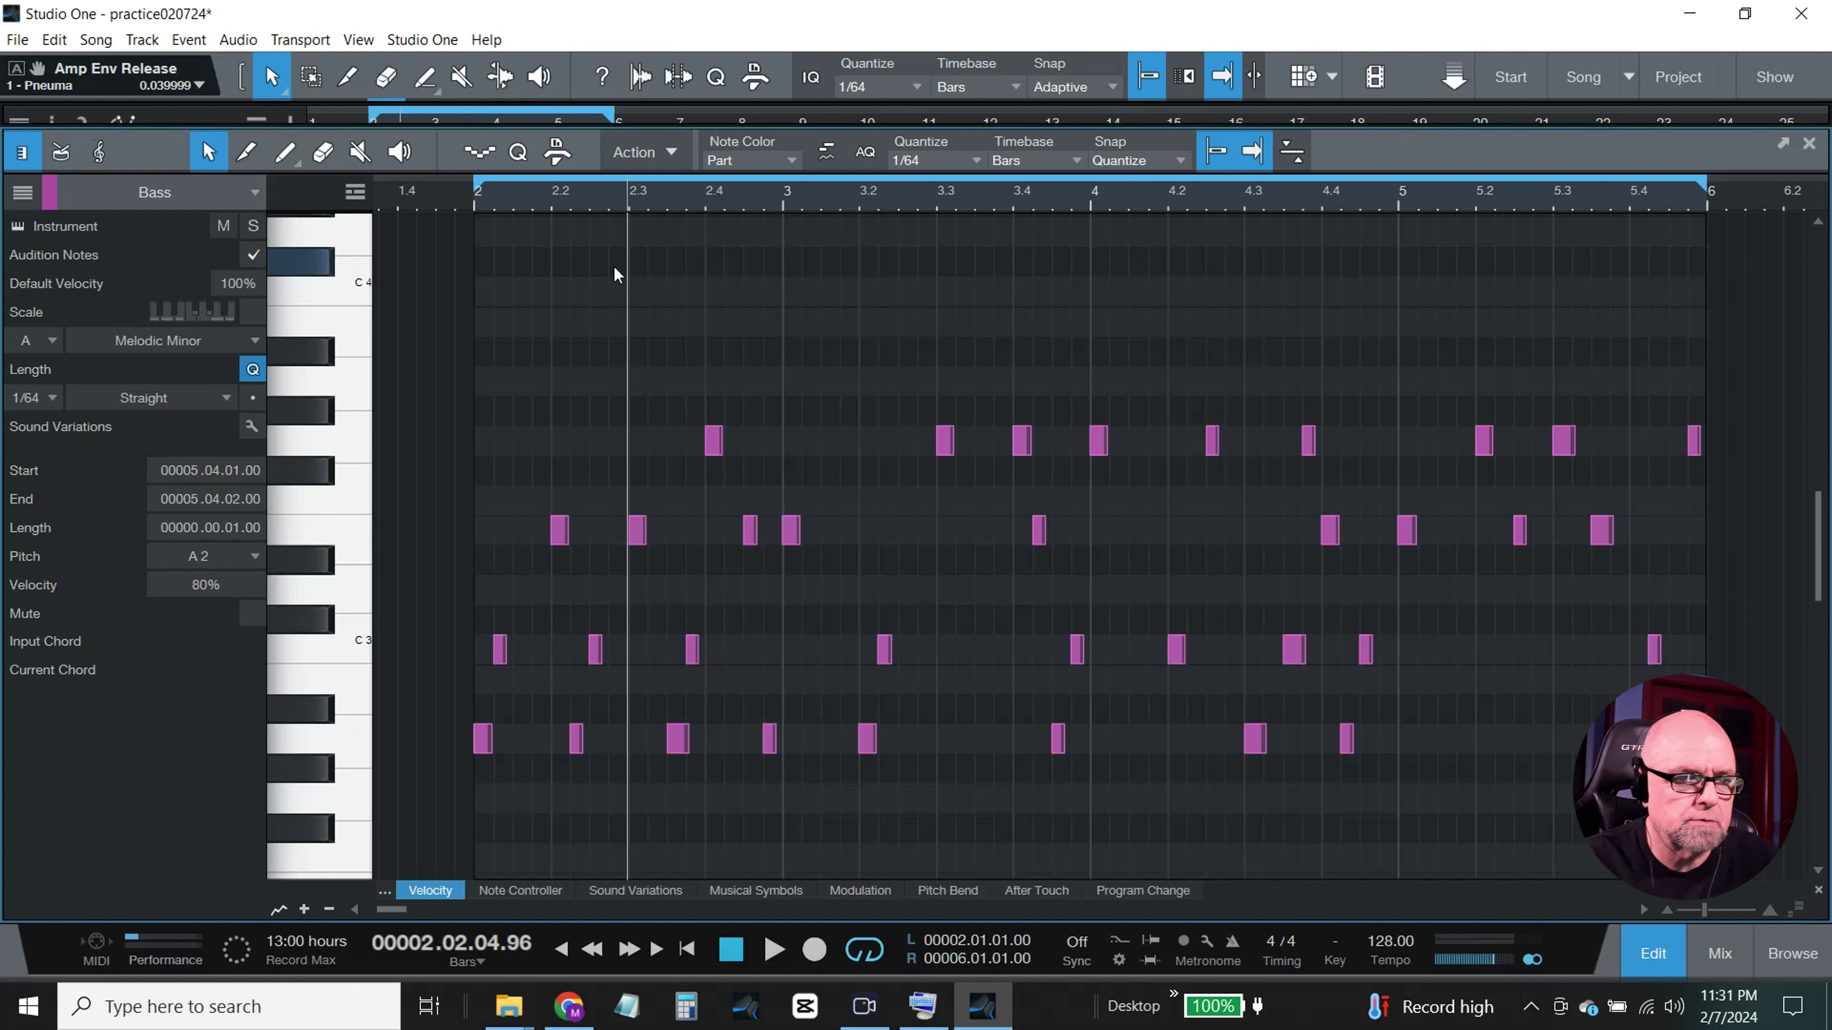
Step: Play the edited bass clip in the loop from the start of bar 2, and stop playback
click(477, 207)
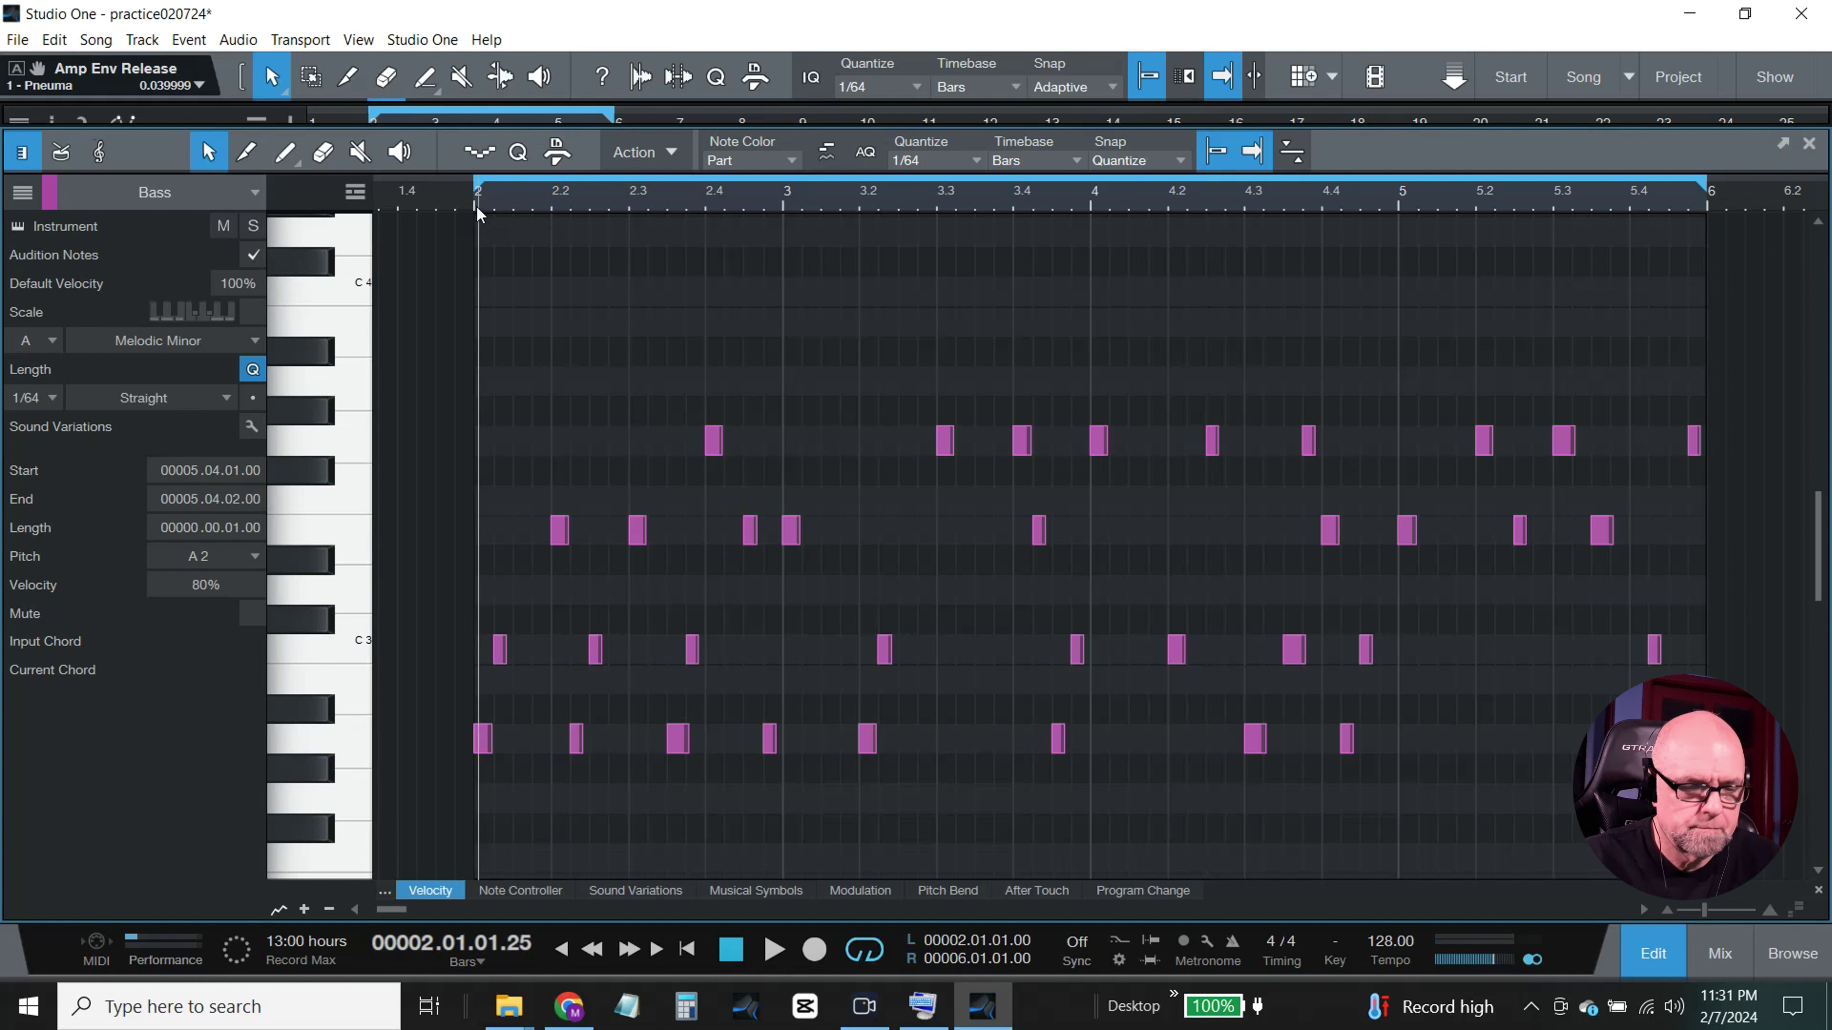
click(473, 207)
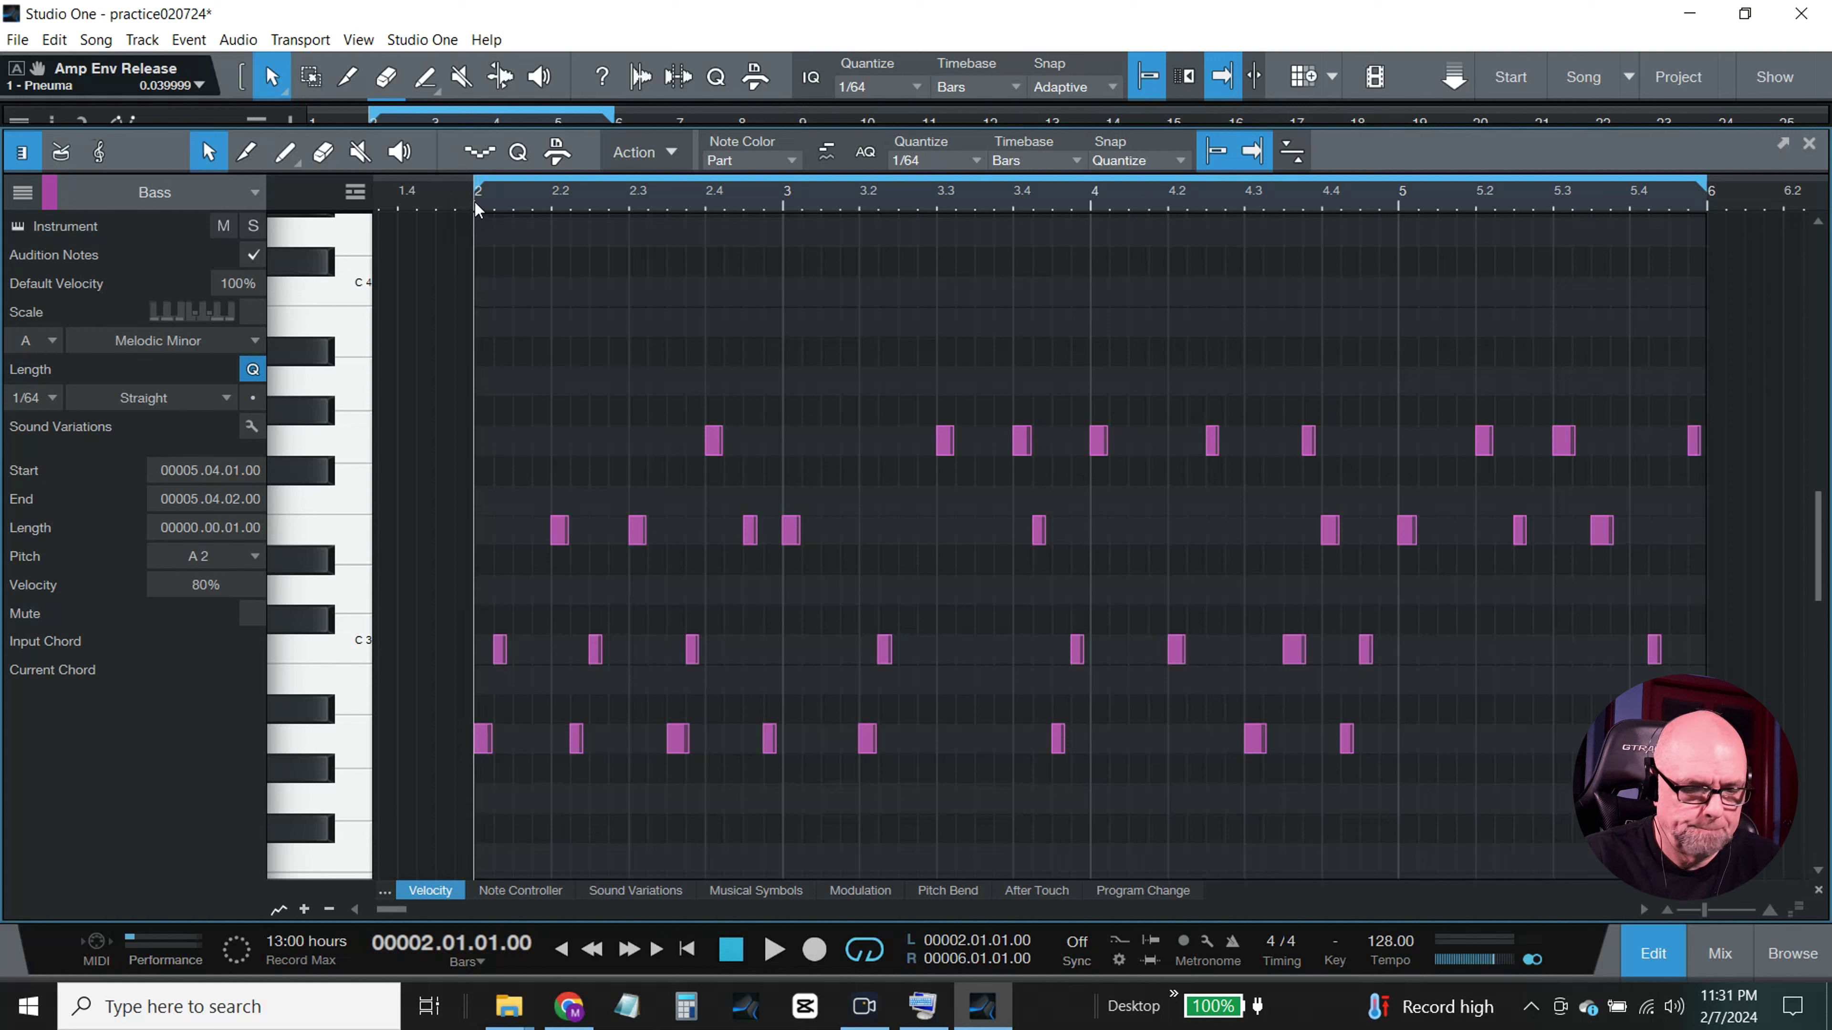
key(space)
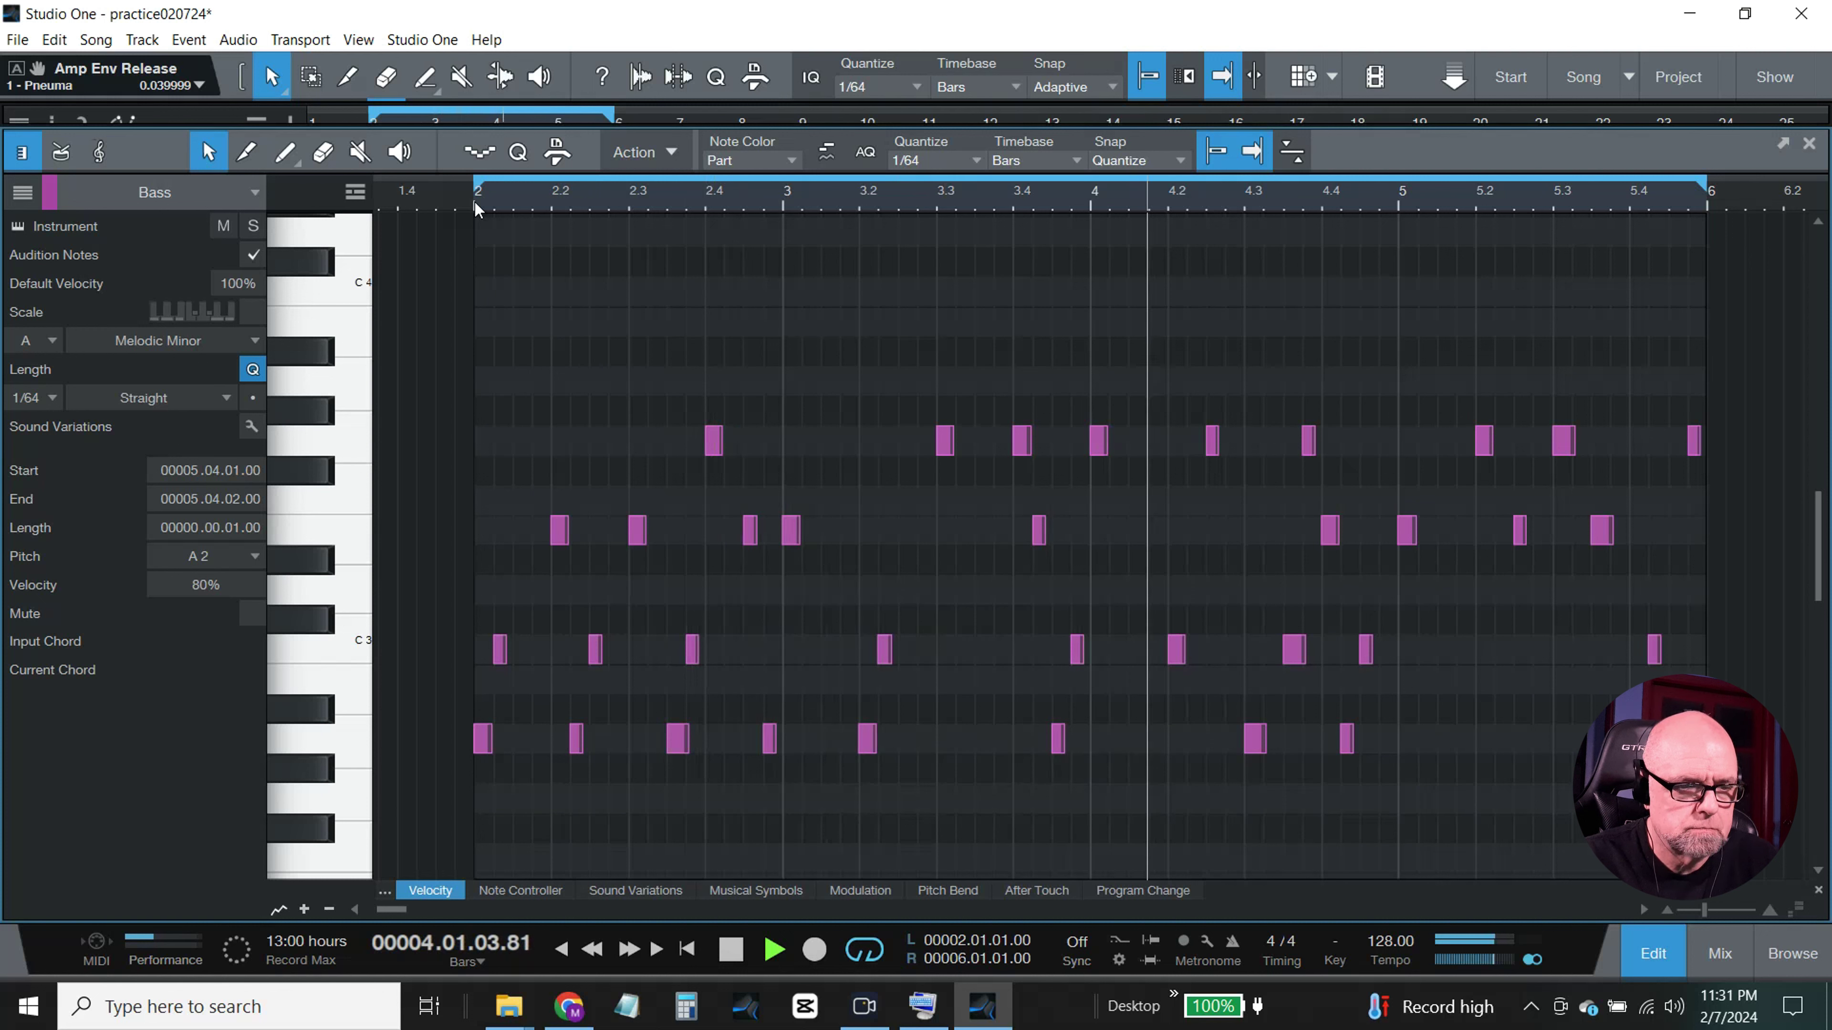
click(736, 956)
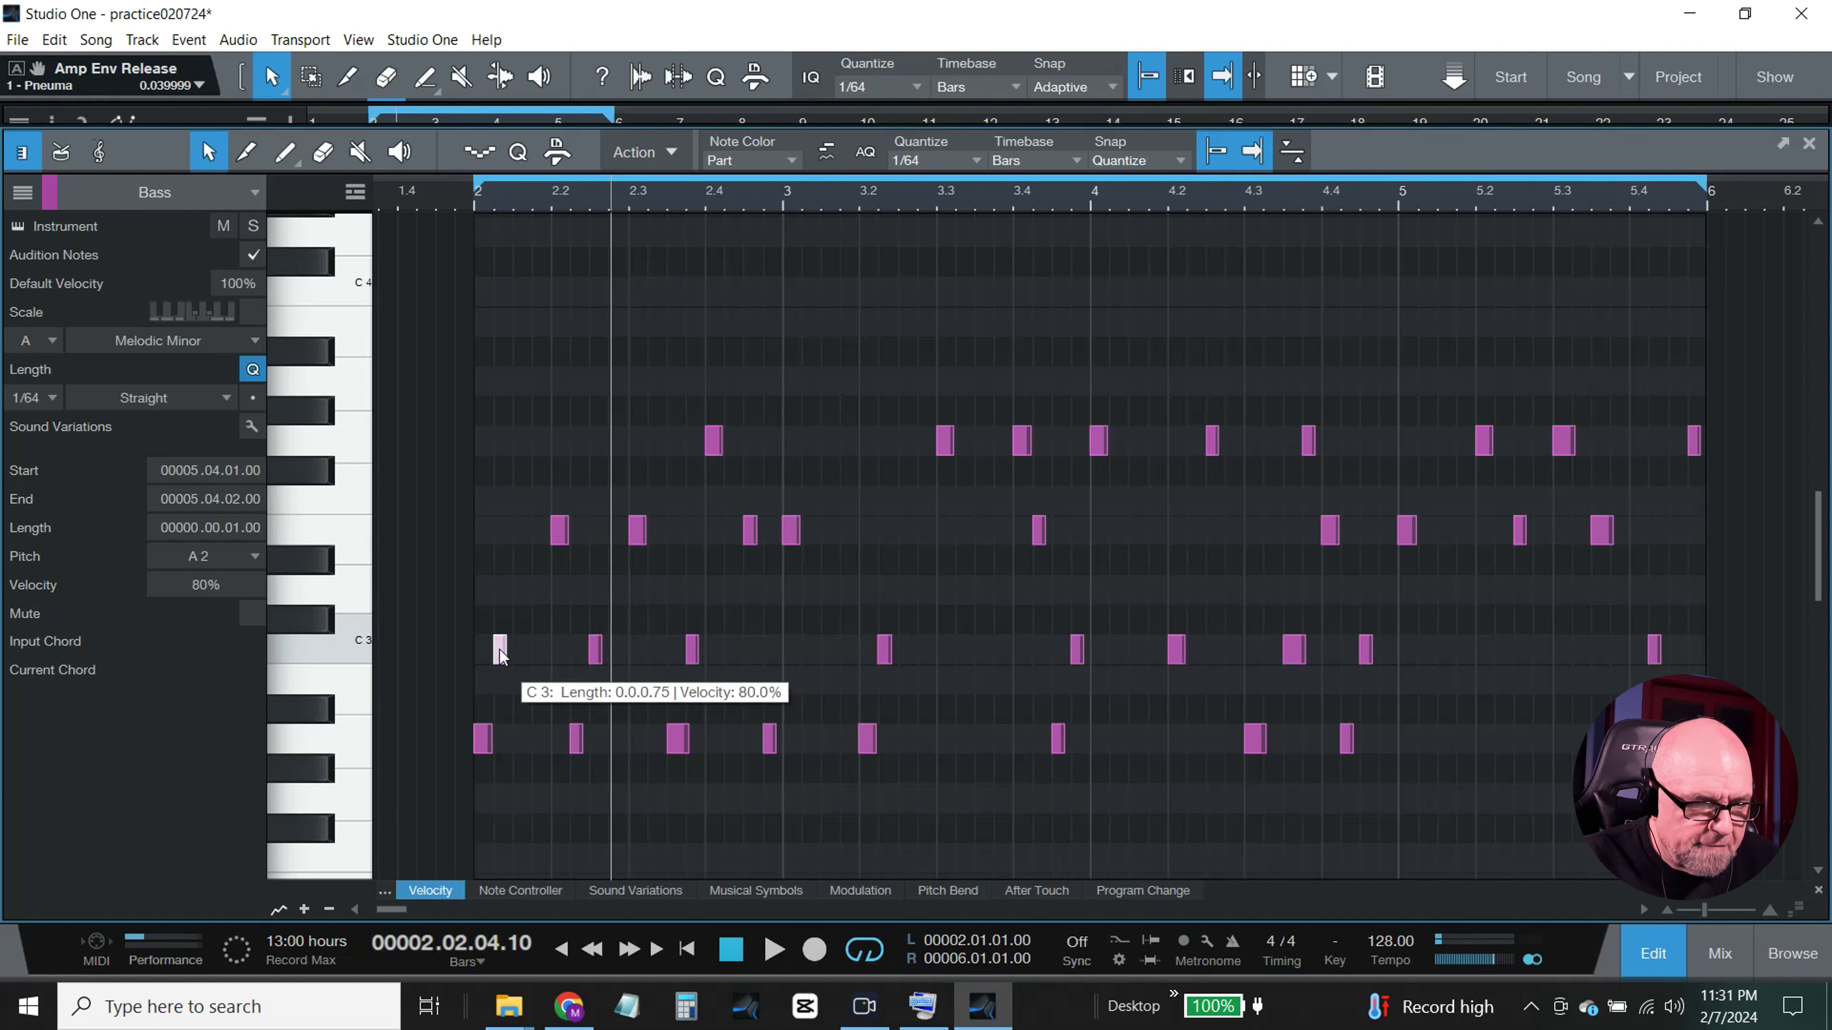
Step: Move the bass clip's first C 3 note later to start at 2.1.3, and play the loop from bar 2
drag(502, 655, 522, 658)
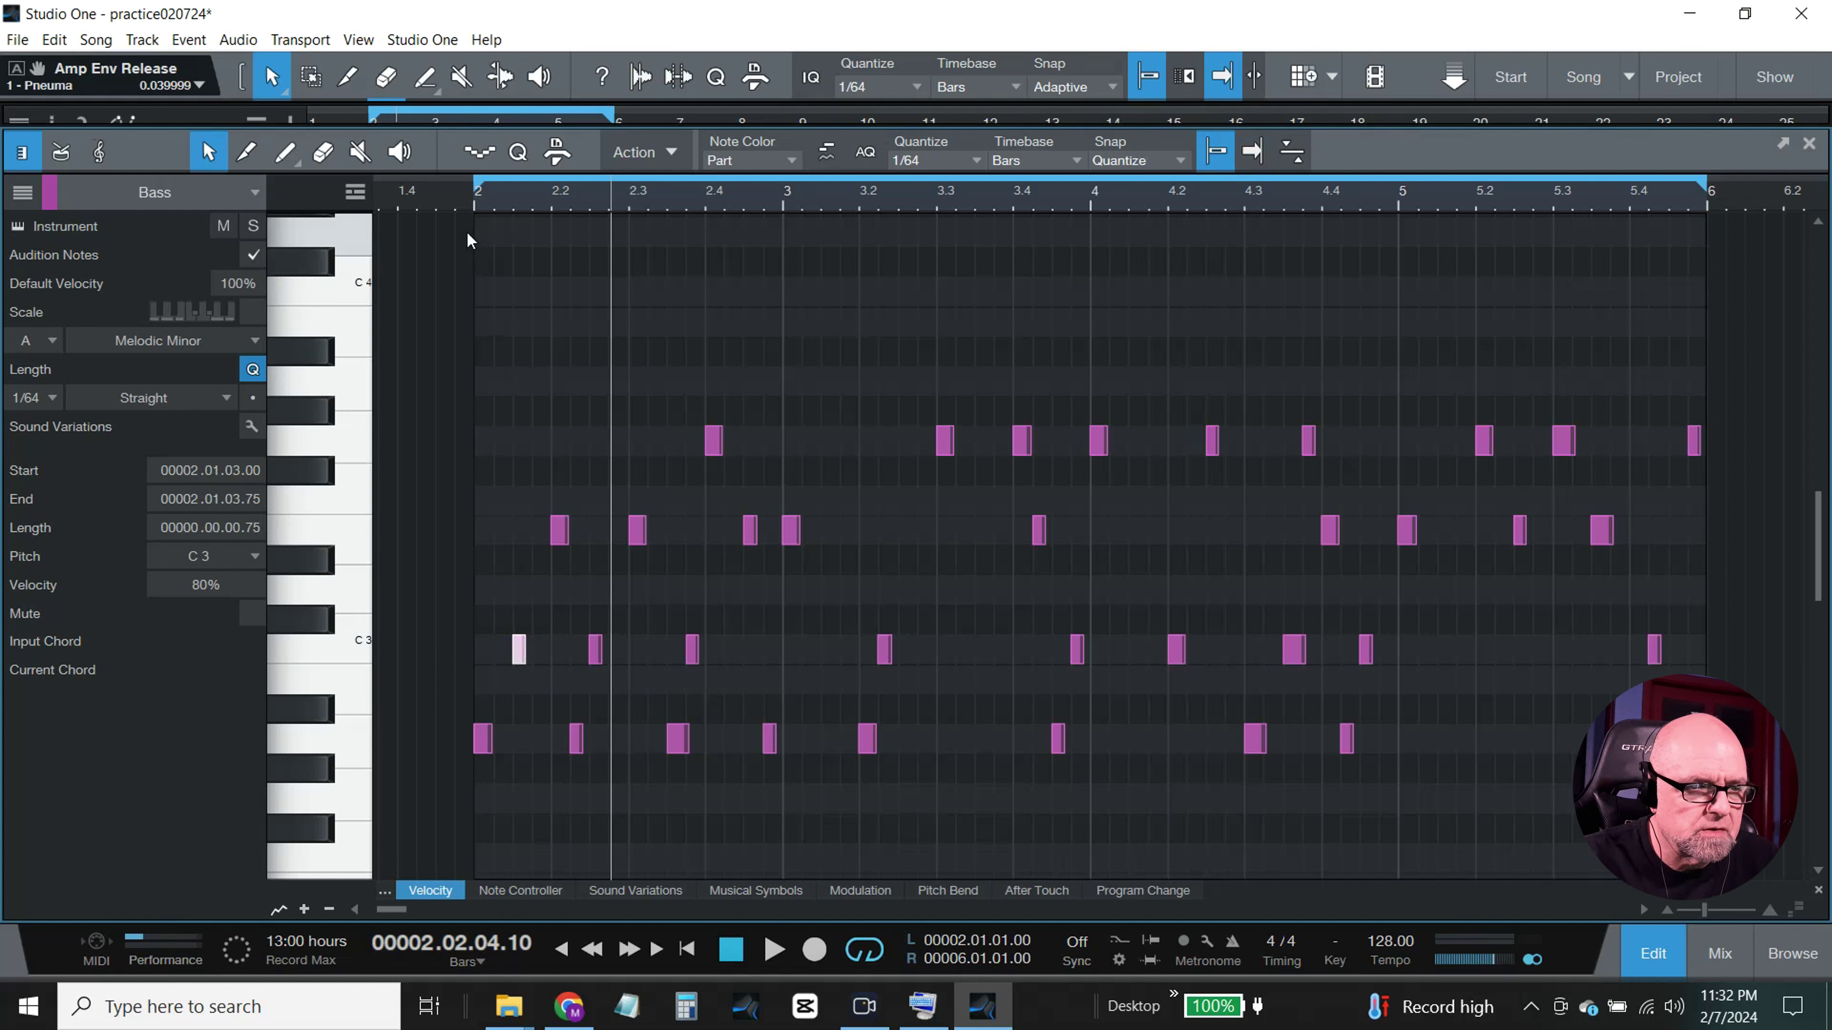
click(476, 206)
key(space)
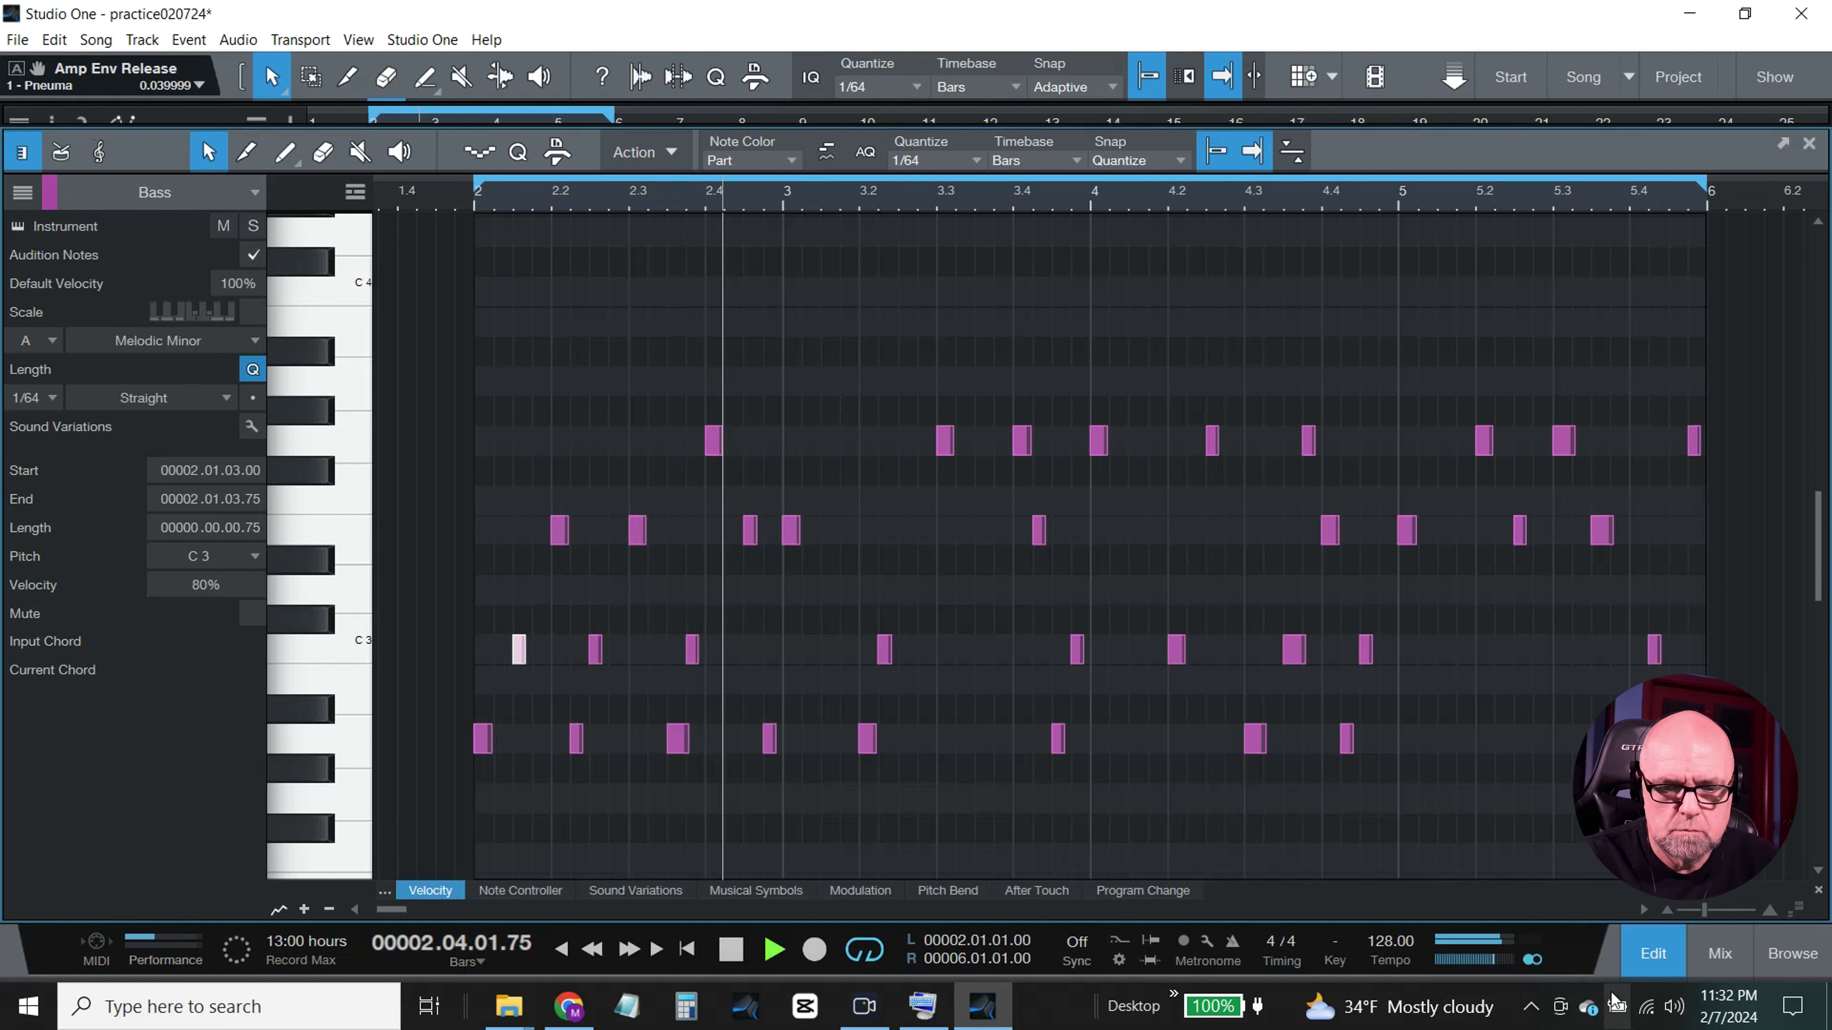
Step: In the mixer, unmute Plucks and Melody, and set the faders of Bass to -2.0 dB, Pad Mai Tai to -4.0 dB and Melody to -3.0 dB
click(1650, 955)
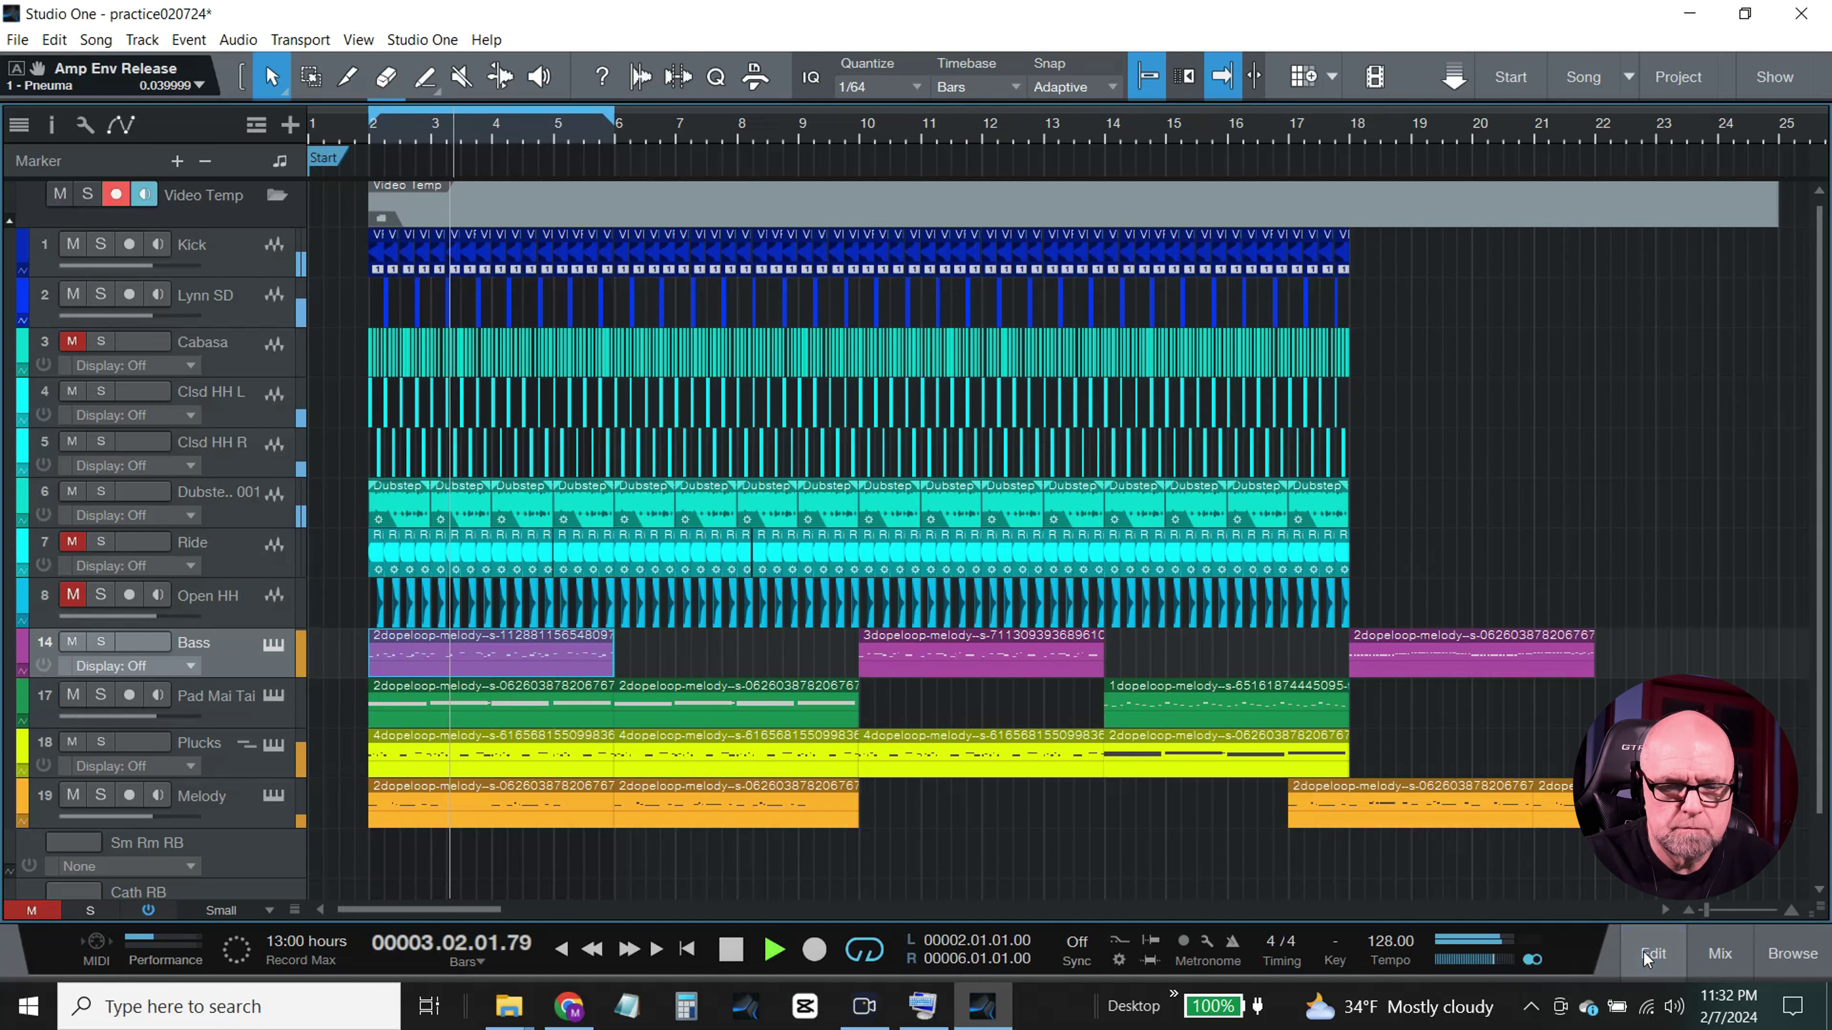
click(1720, 956)
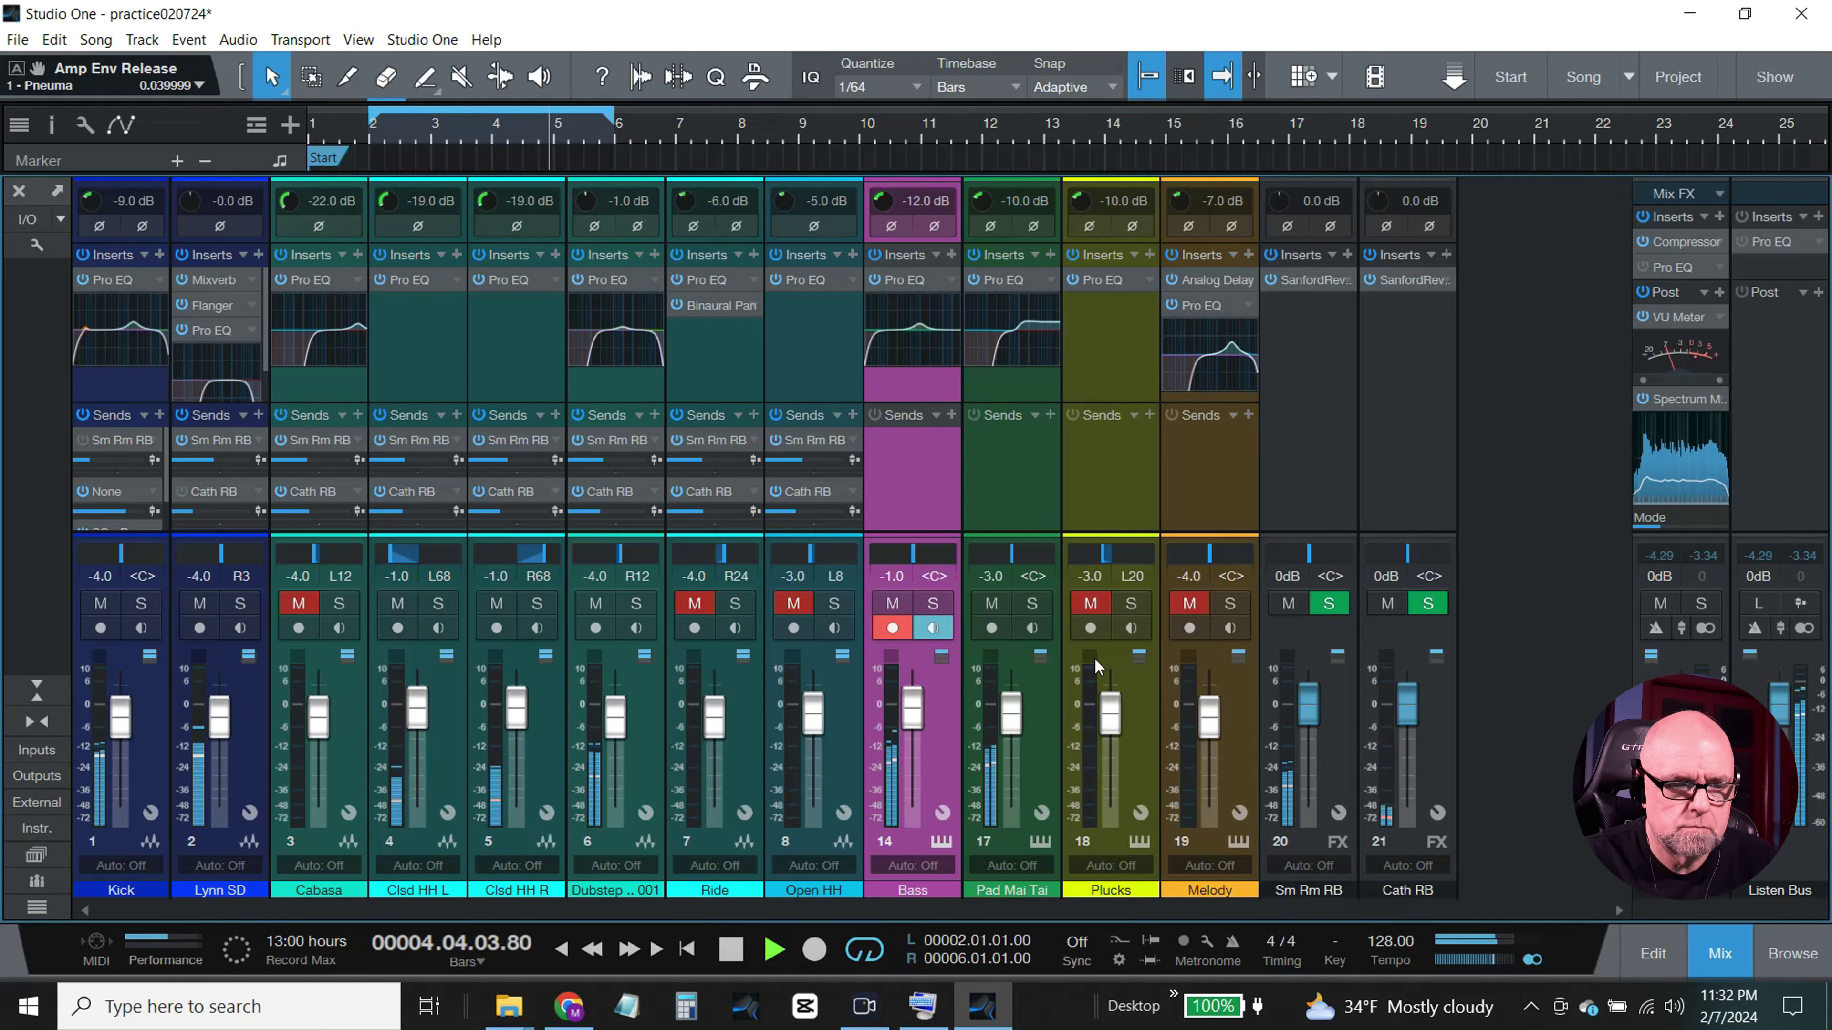
click(1087, 607)
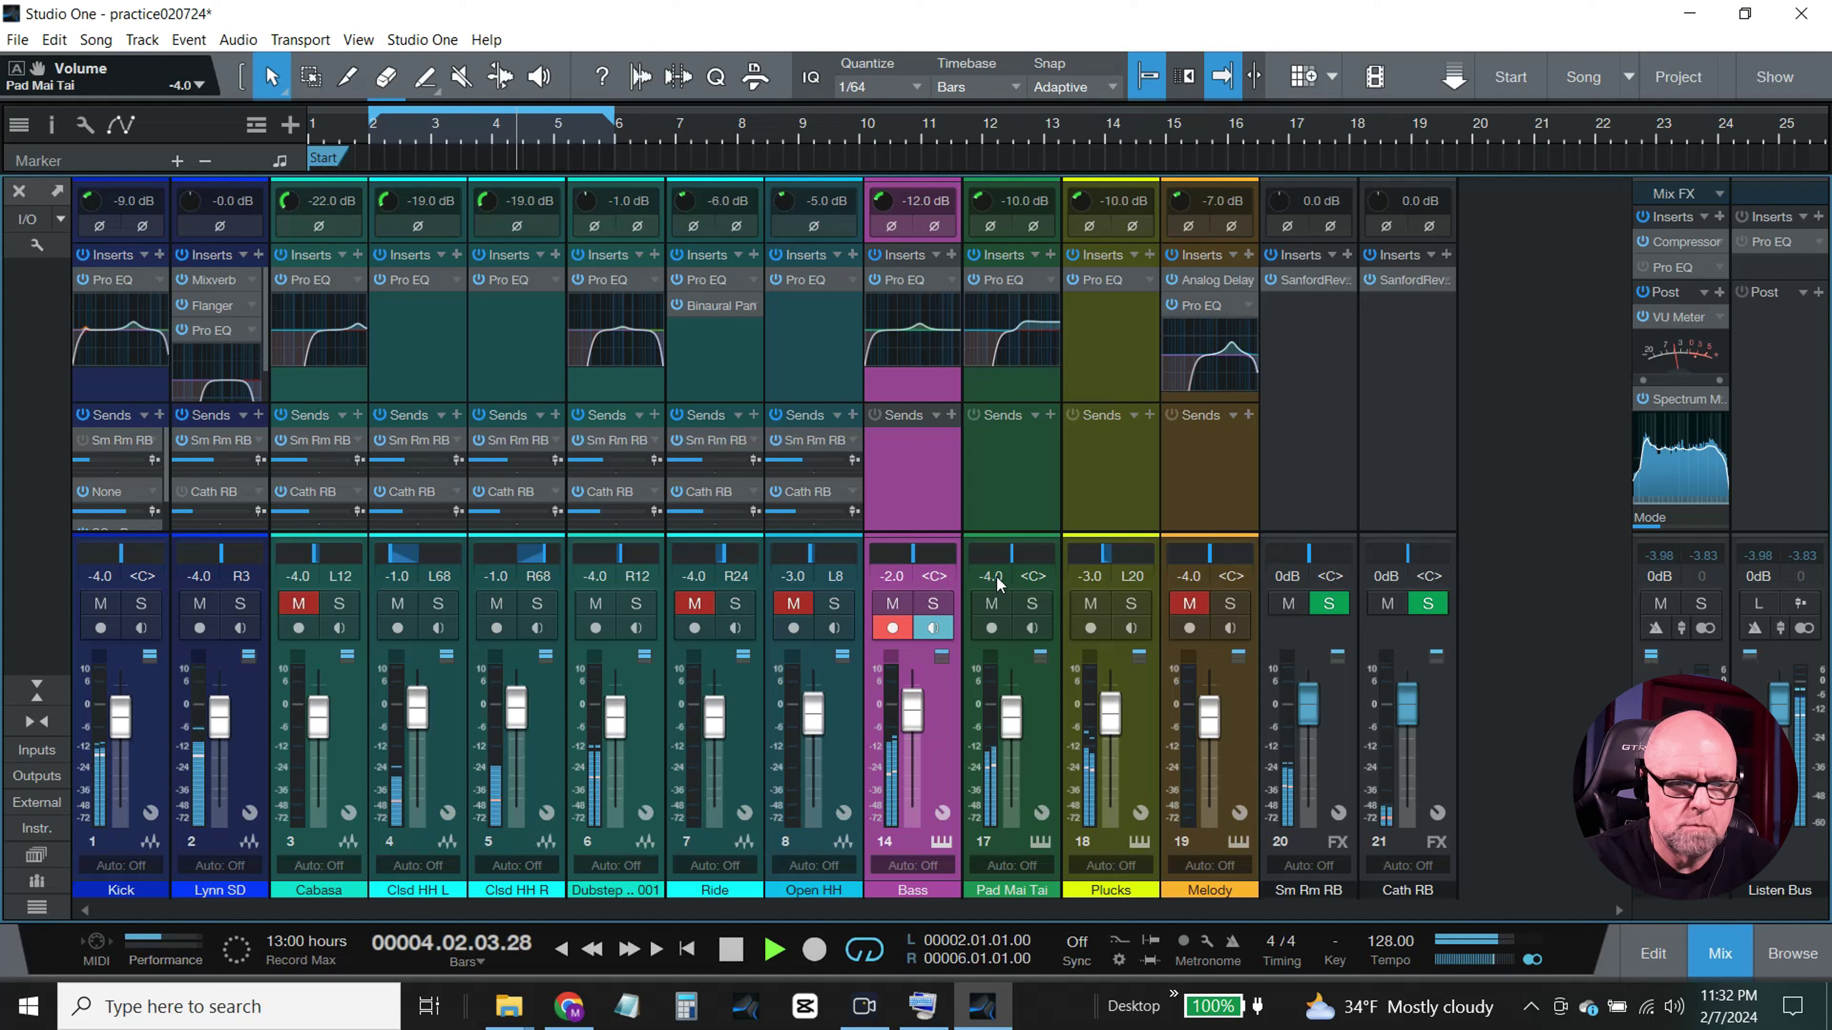
click(1190, 605)
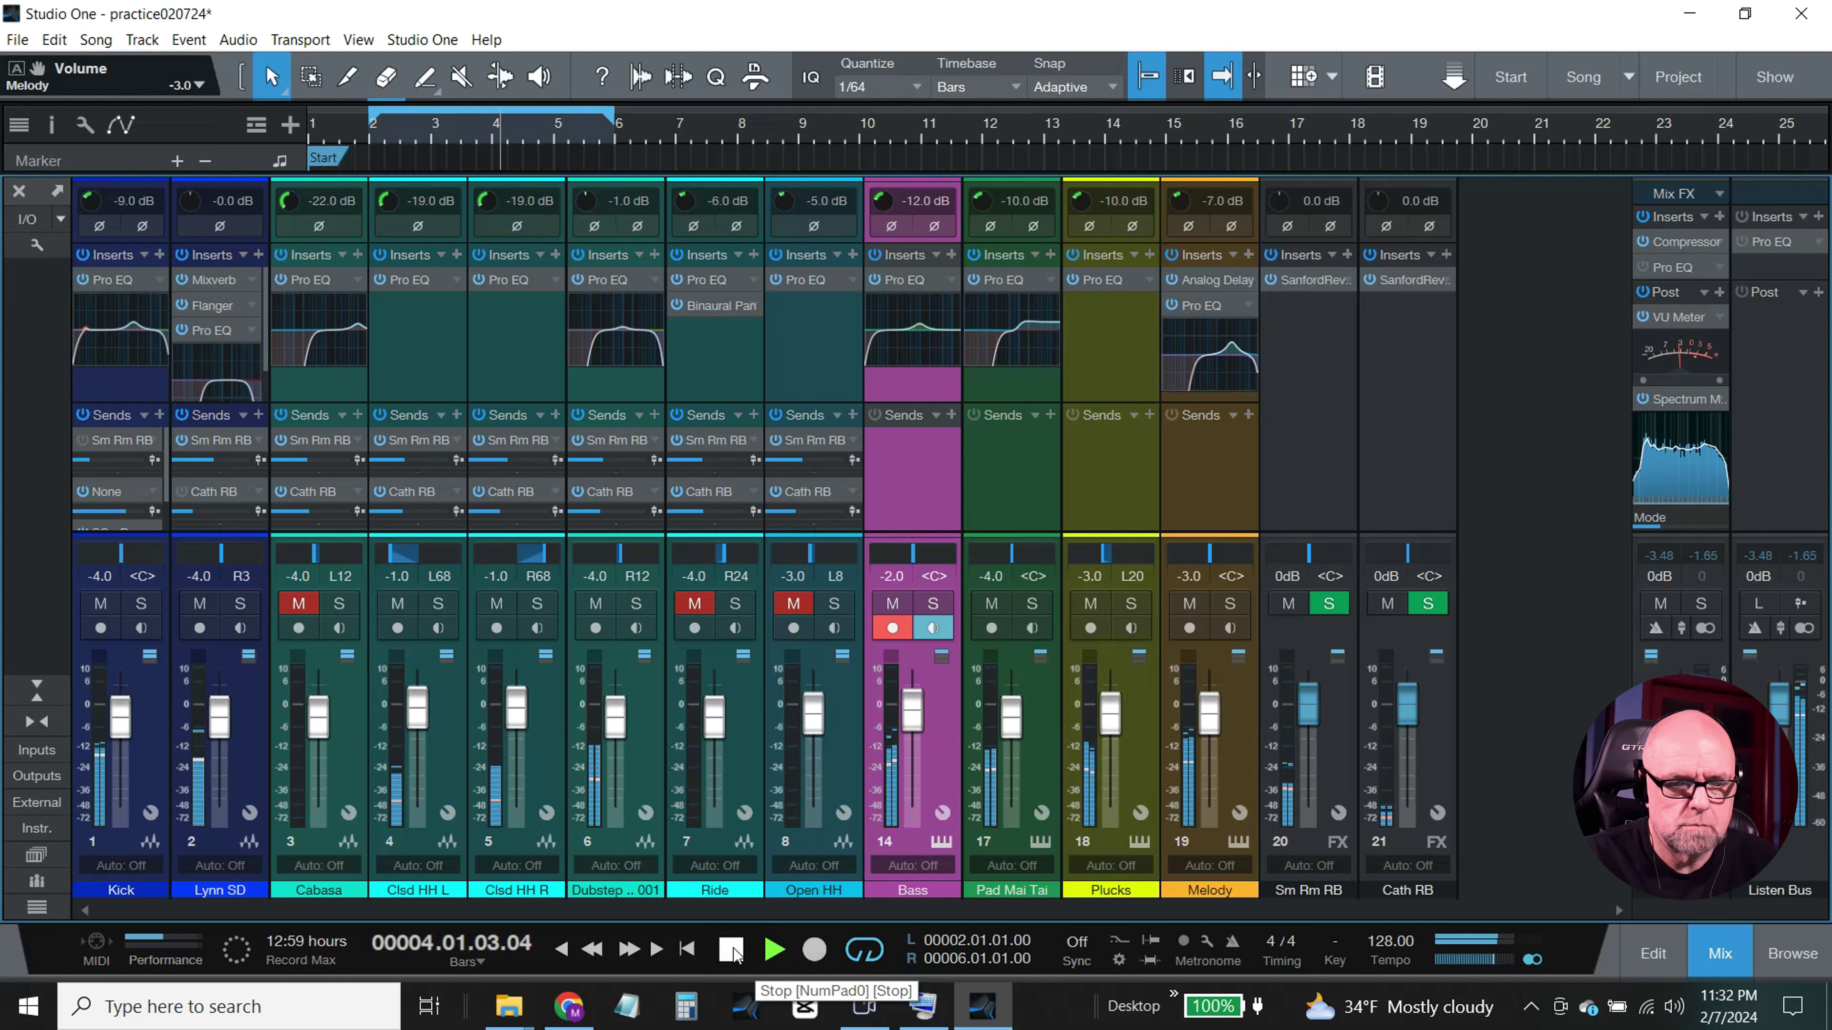
Step: Reopen the bar 2 bass clip's notes while the loop plays, and stop playback
click(1720, 955)
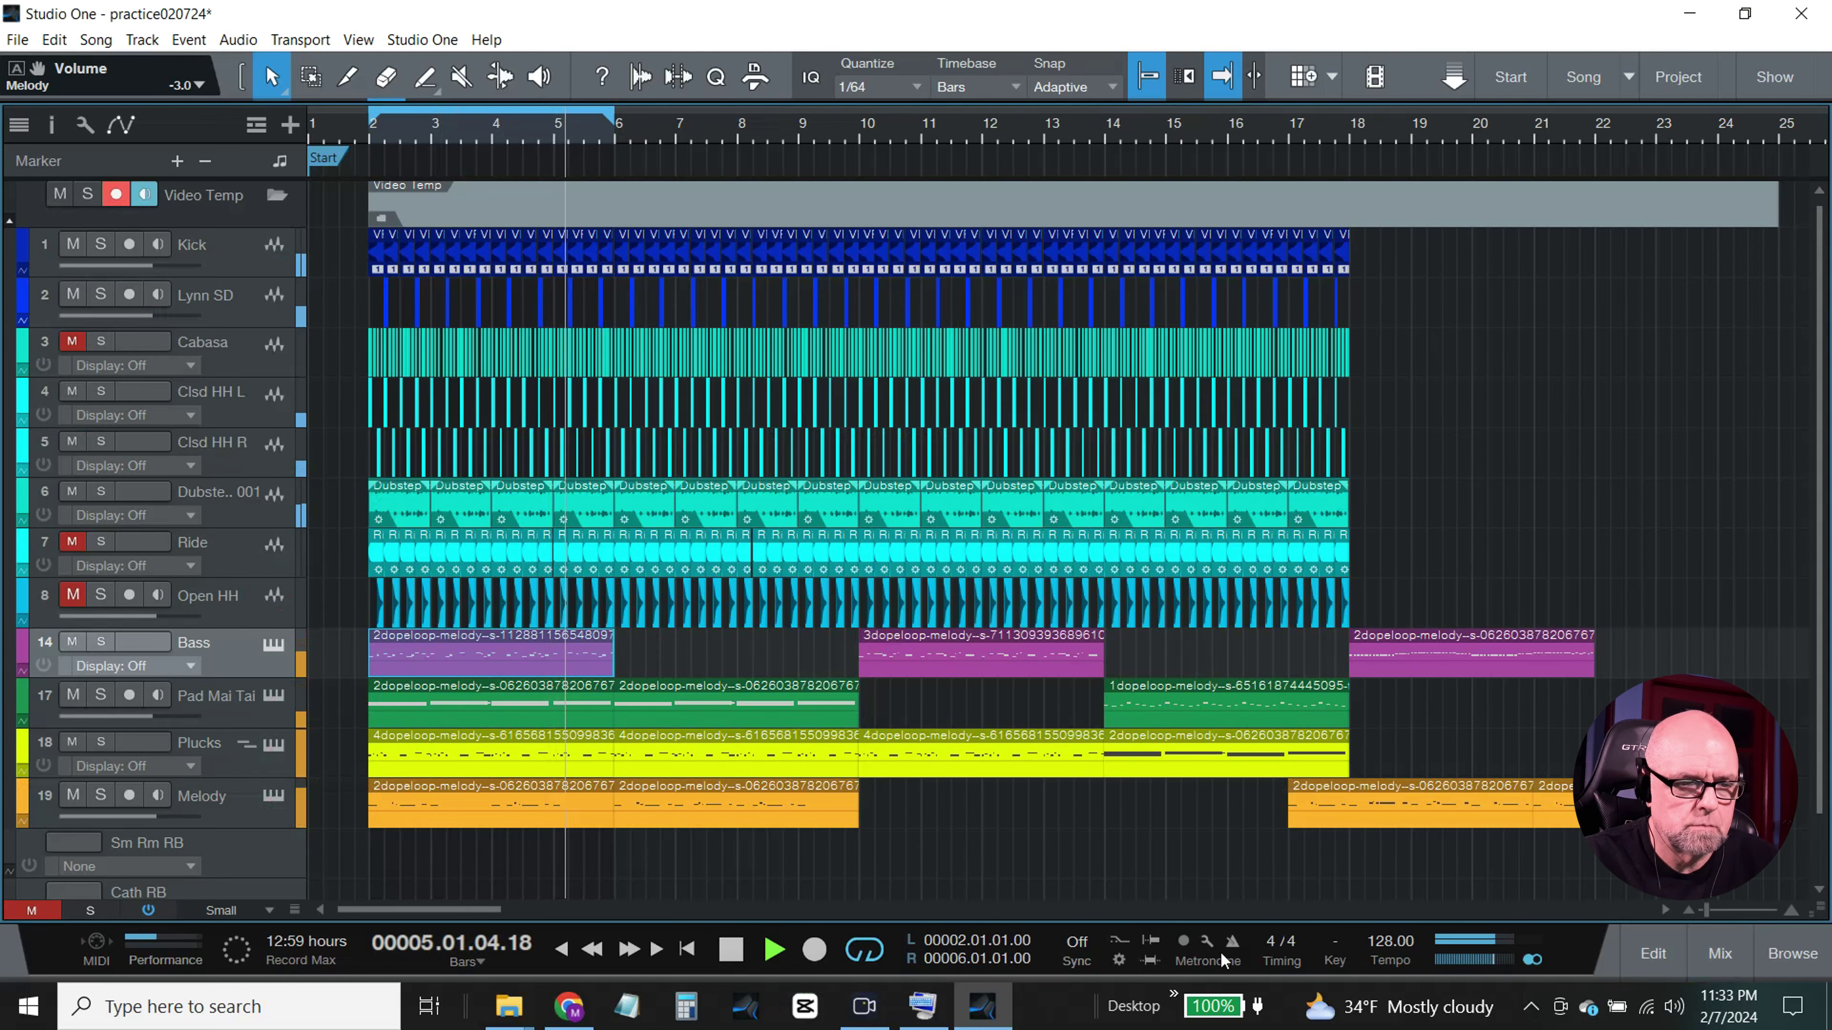
double_click(486, 659)
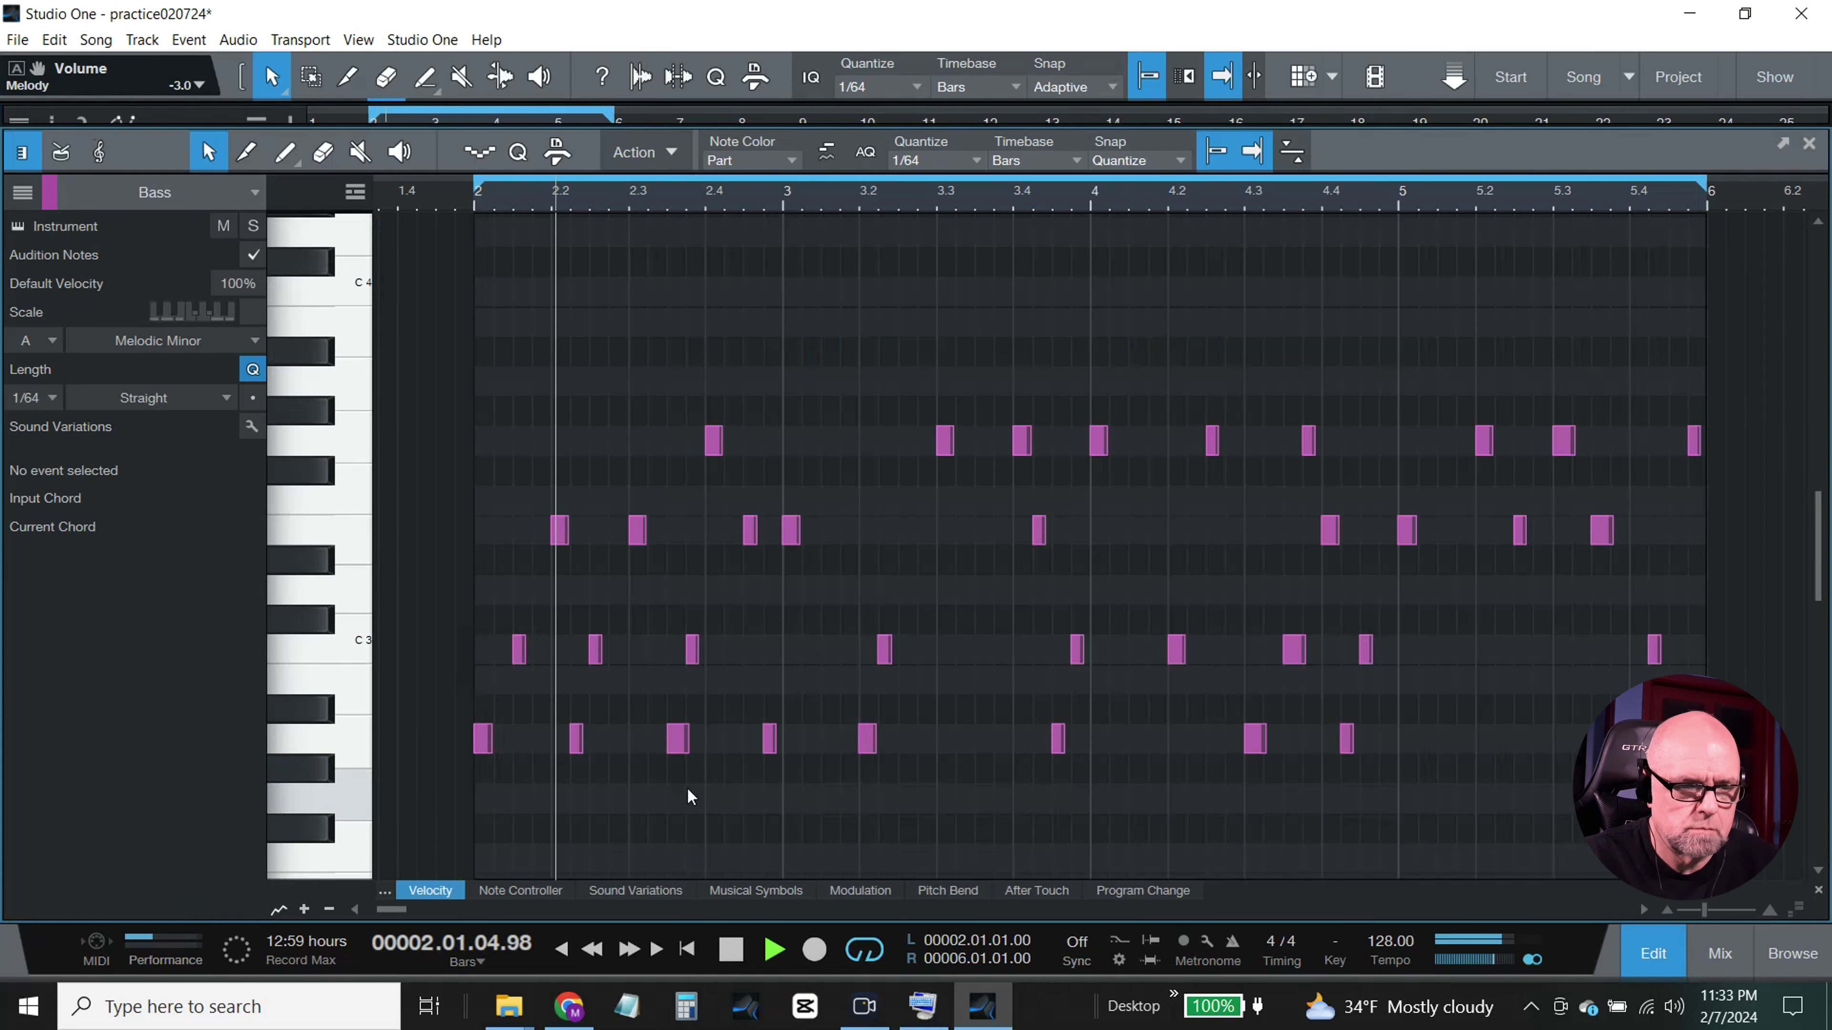
click(730, 951)
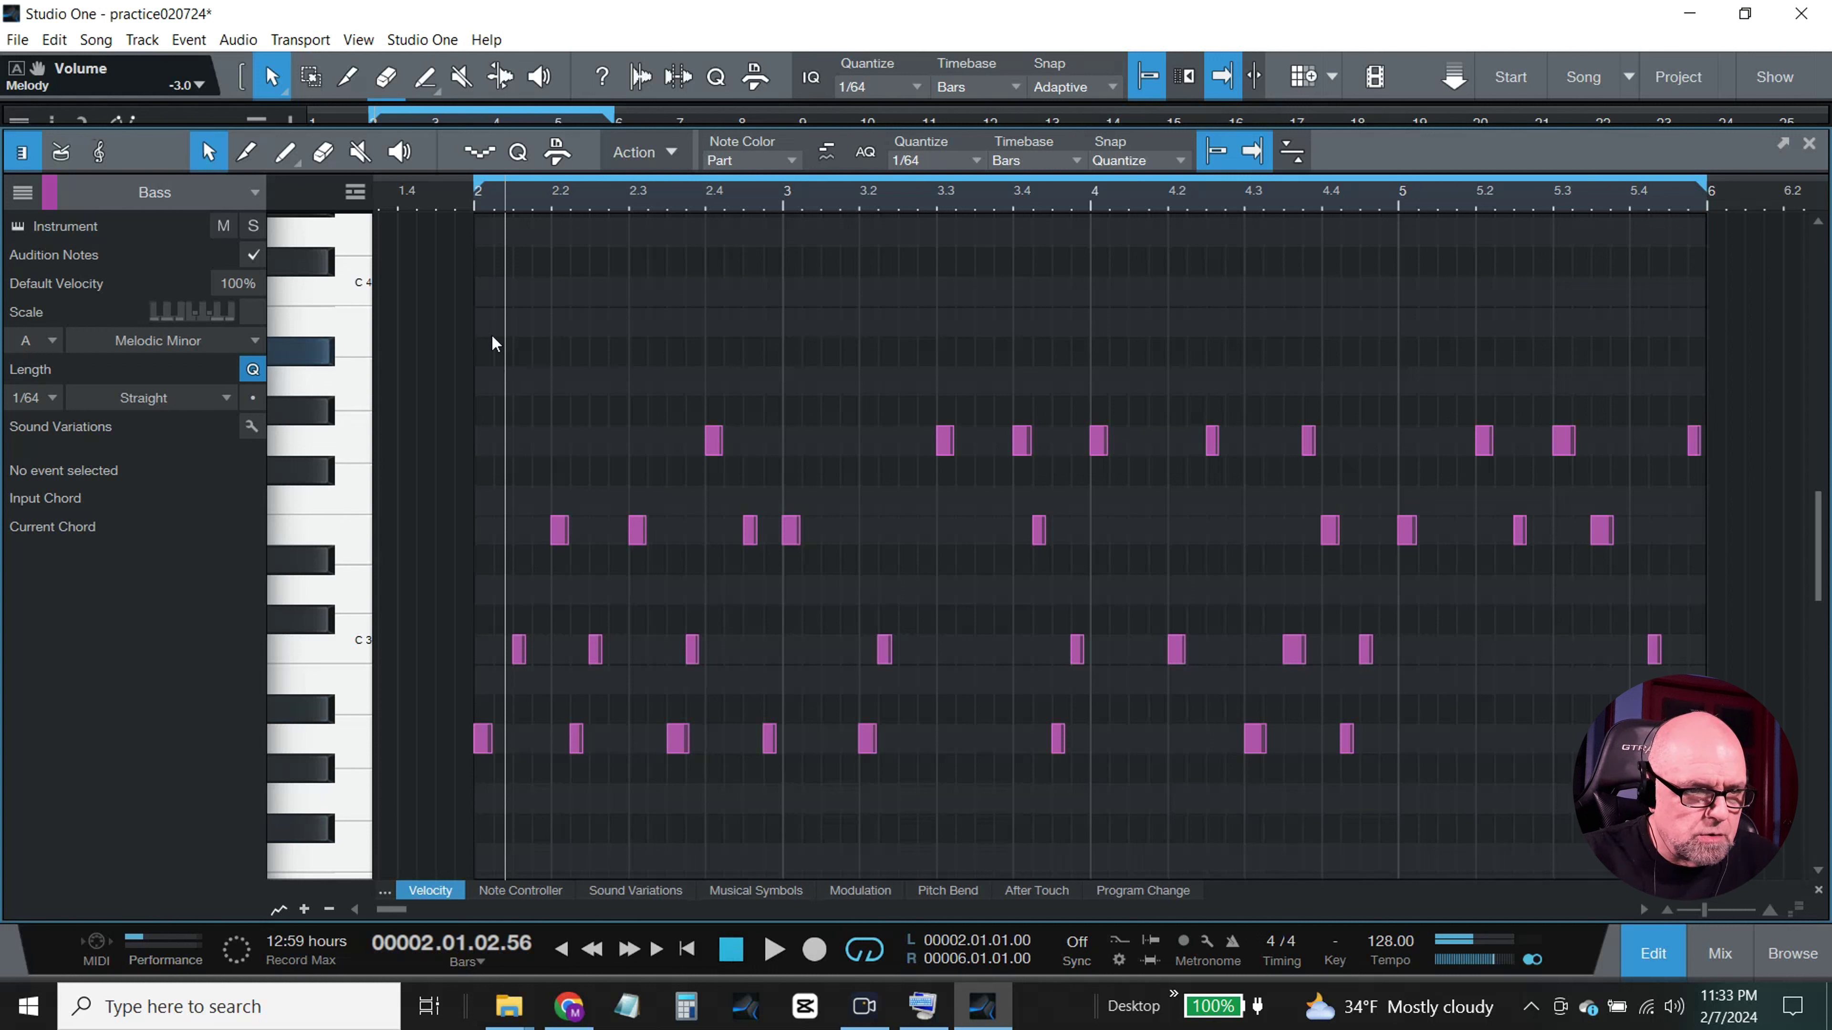
Step: Return the playhead to the start of bar 2, and move the bass clip at bar 10 to bar 14 in the arrangement
click(473, 211)
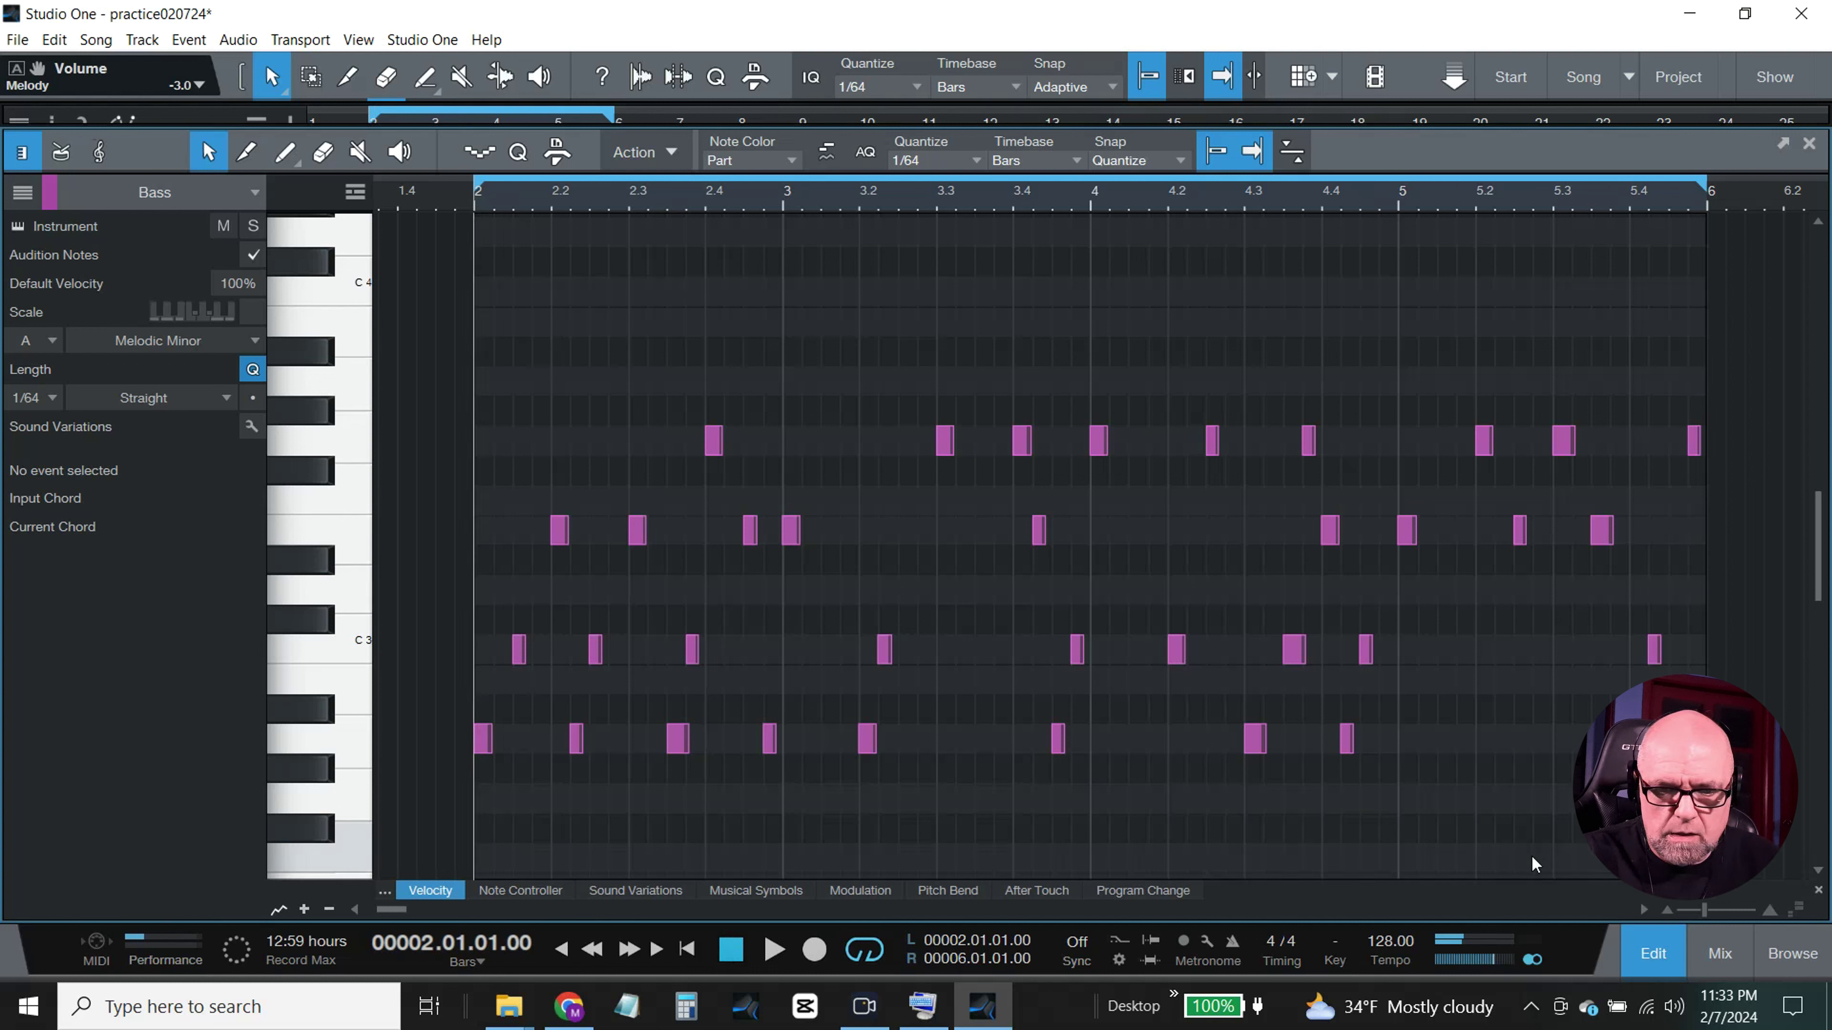
click(1654, 953)
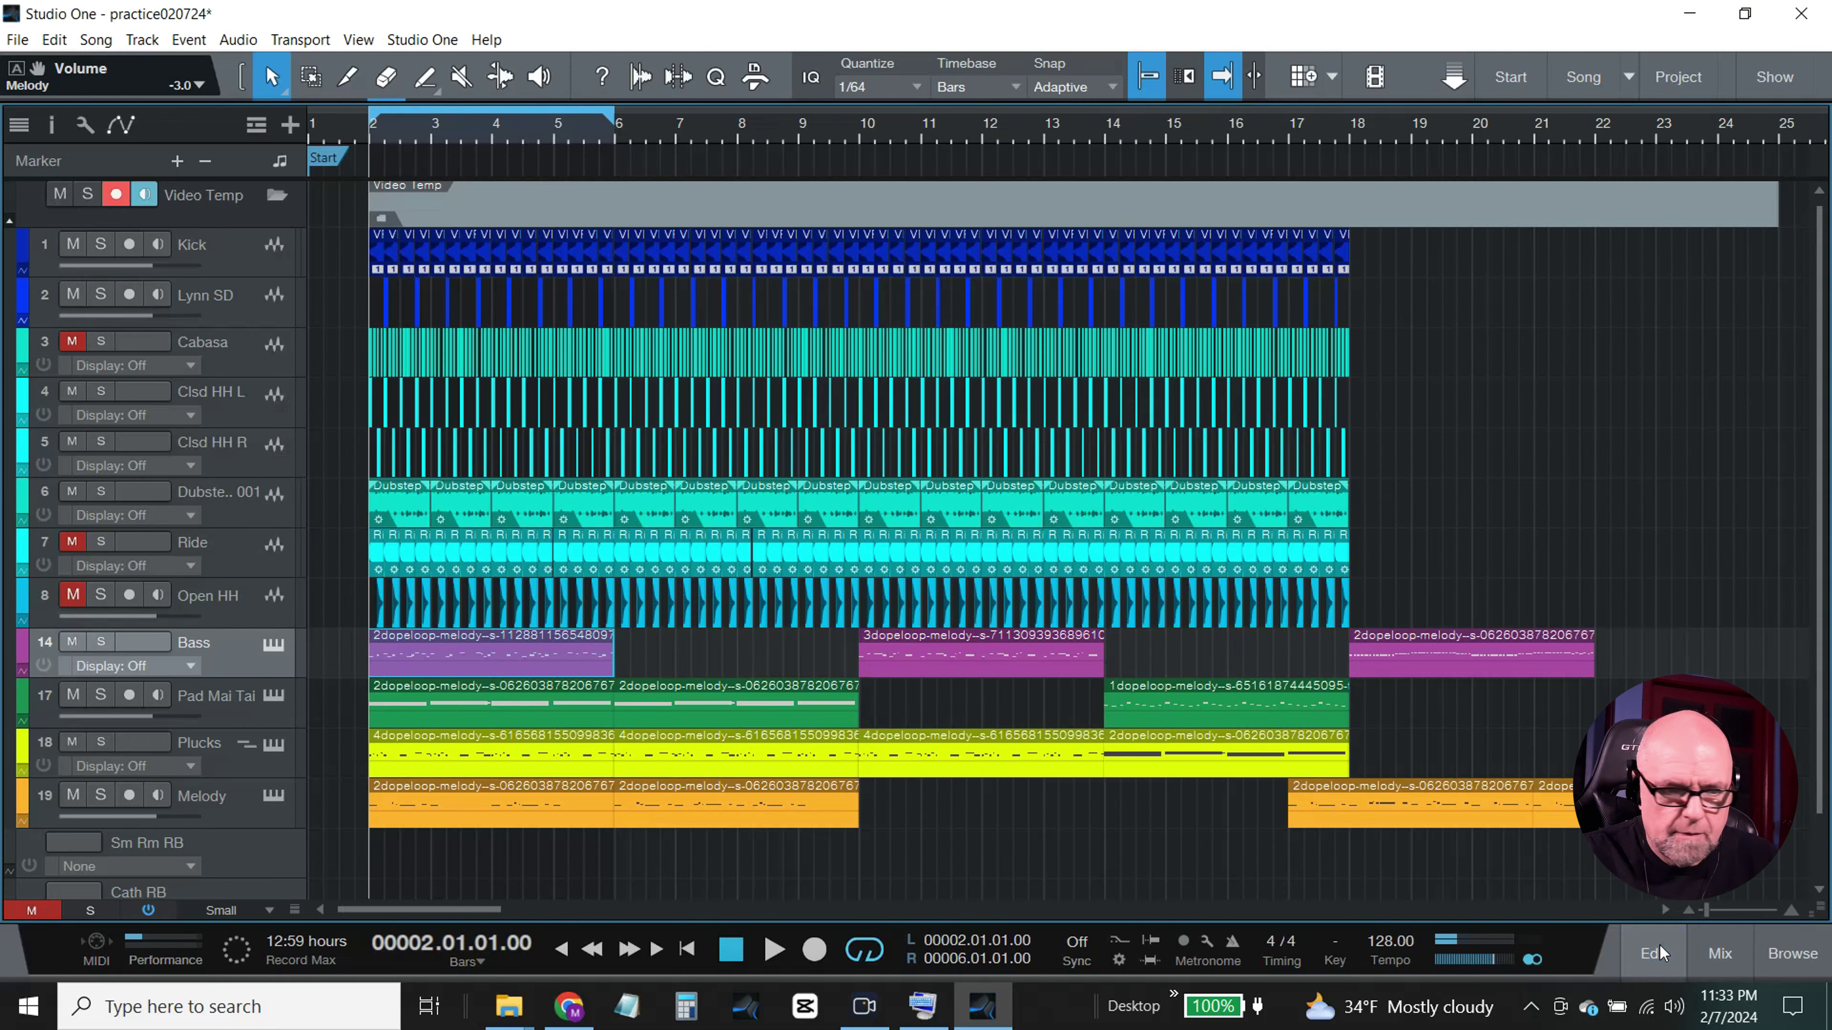
drag(979, 656, 1224, 671)
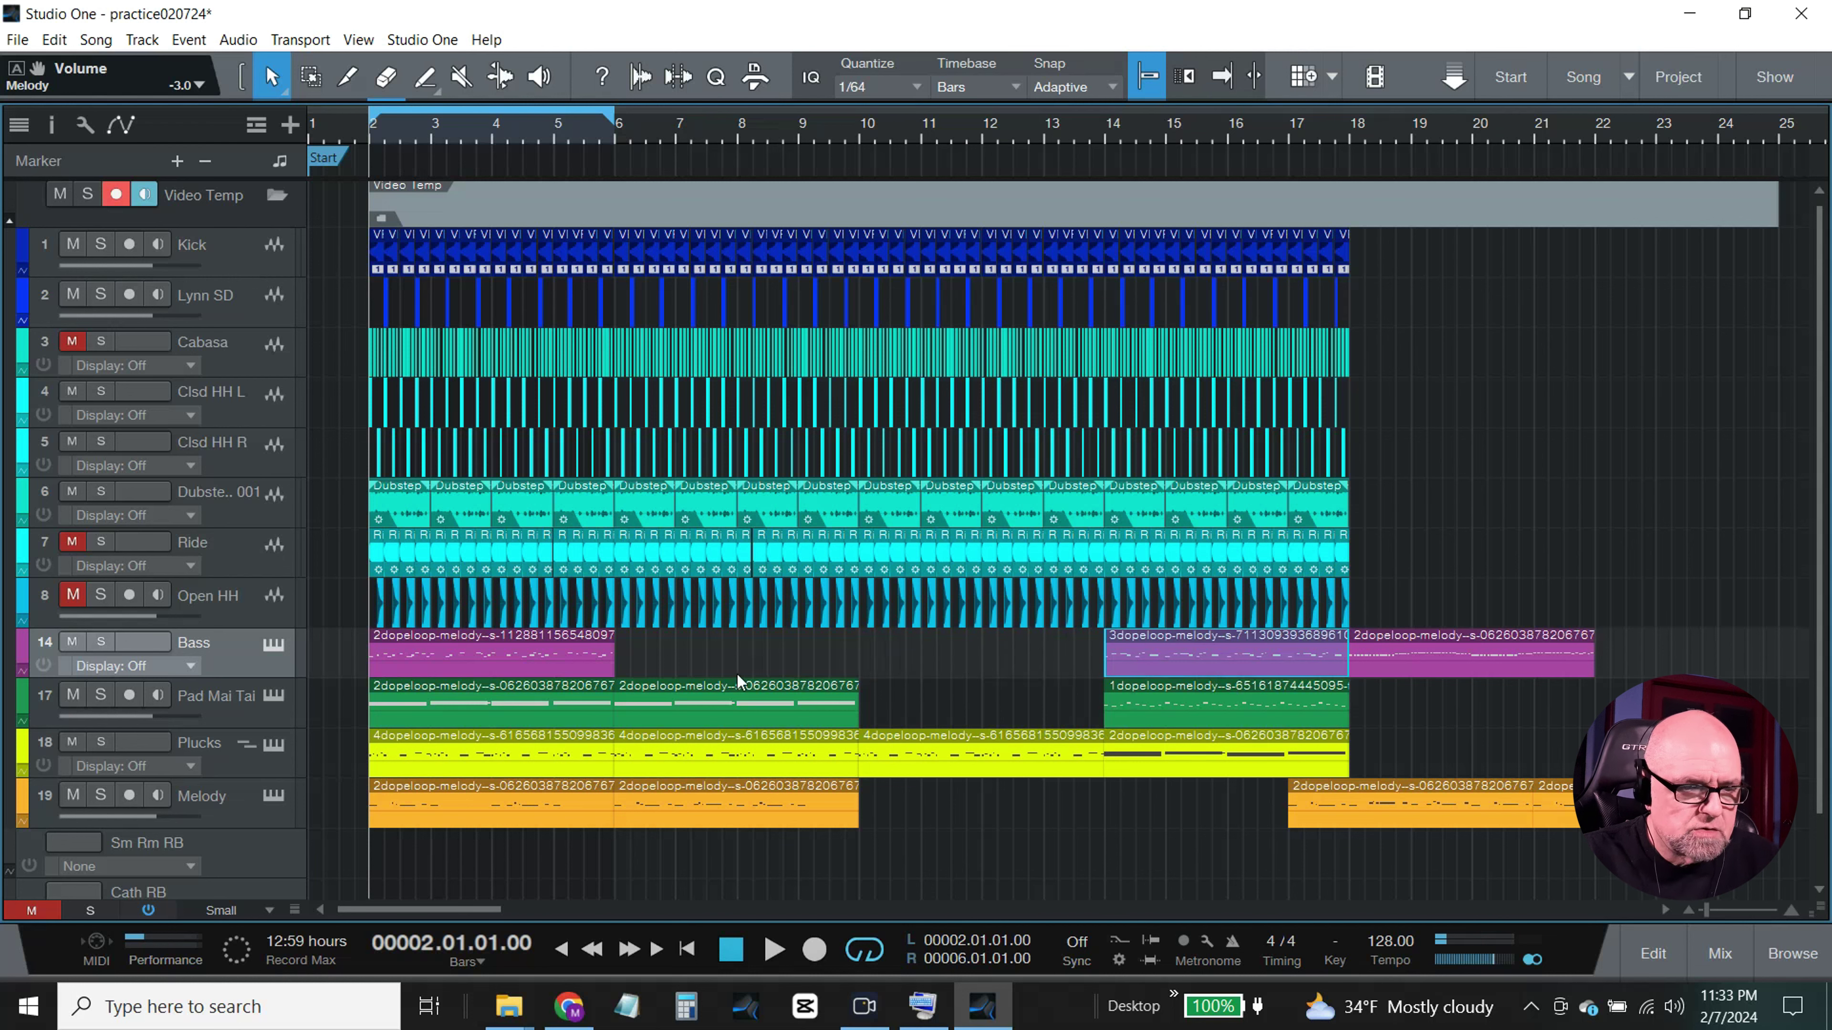
Step: Play the loop with the mixer open to check the balance of the unmuted tracks, and stop playback
click(1722, 955)
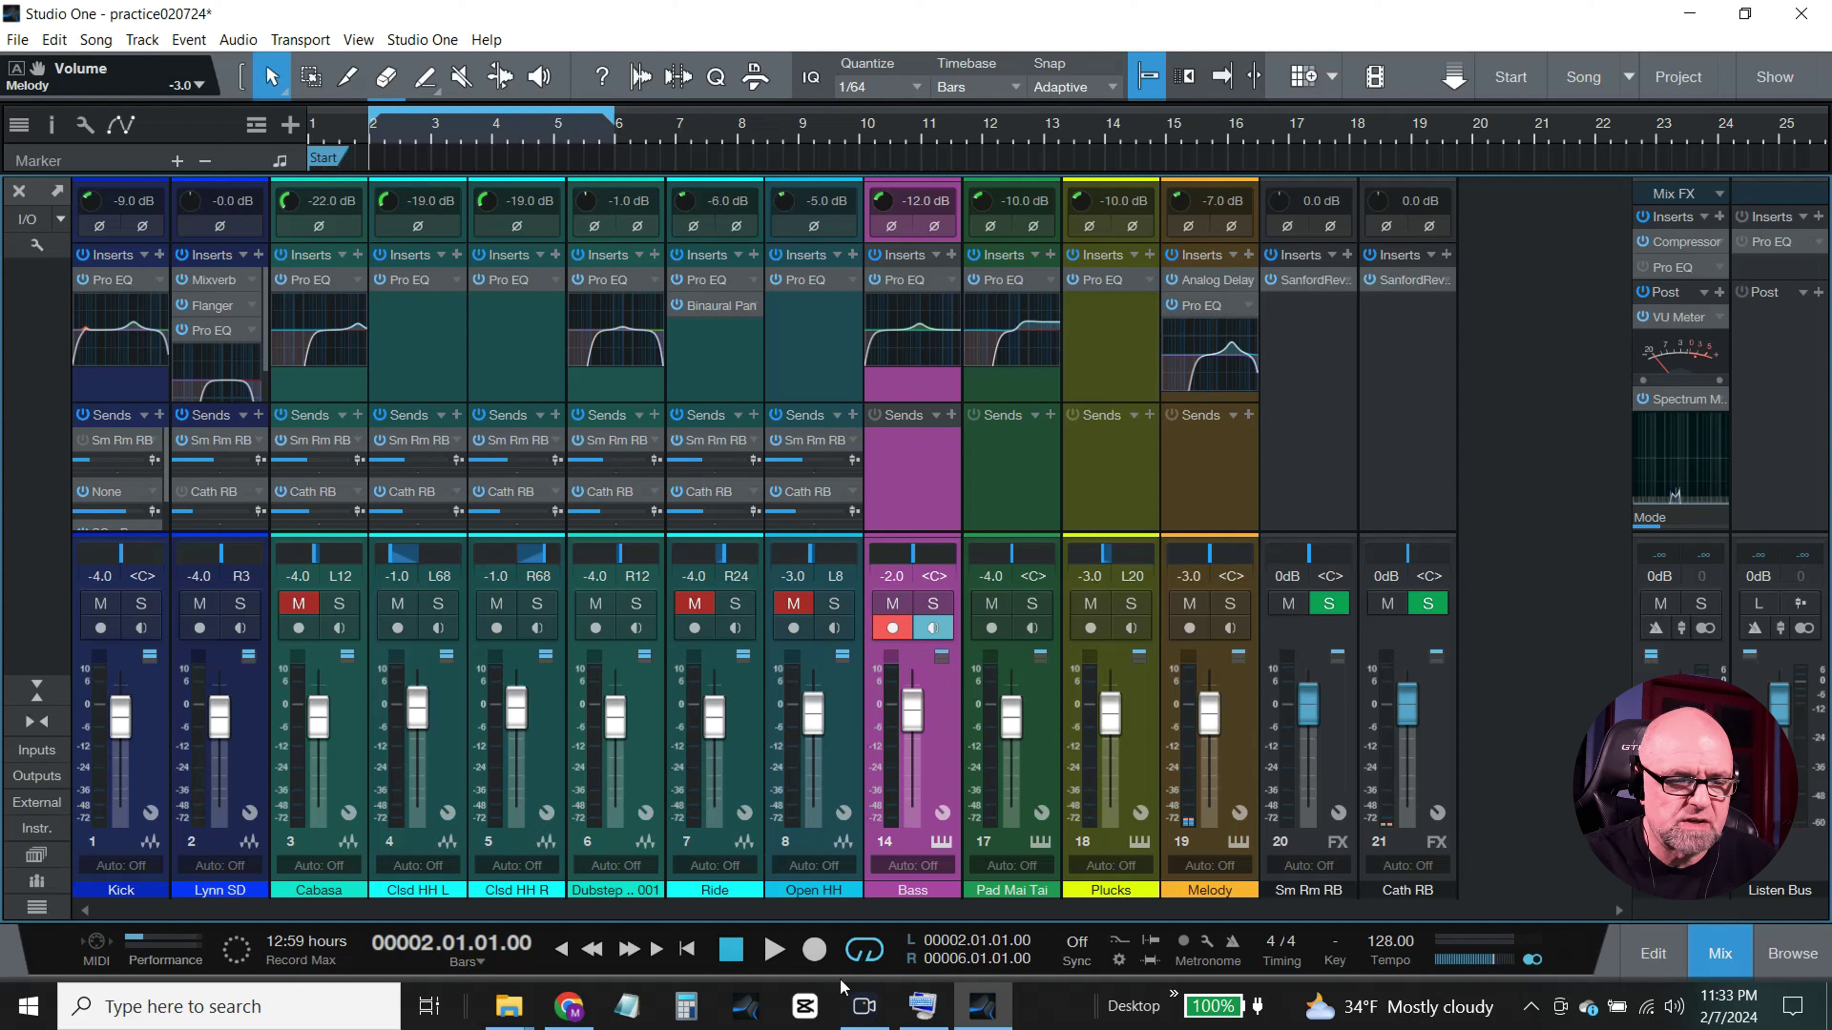
click(774, 950)
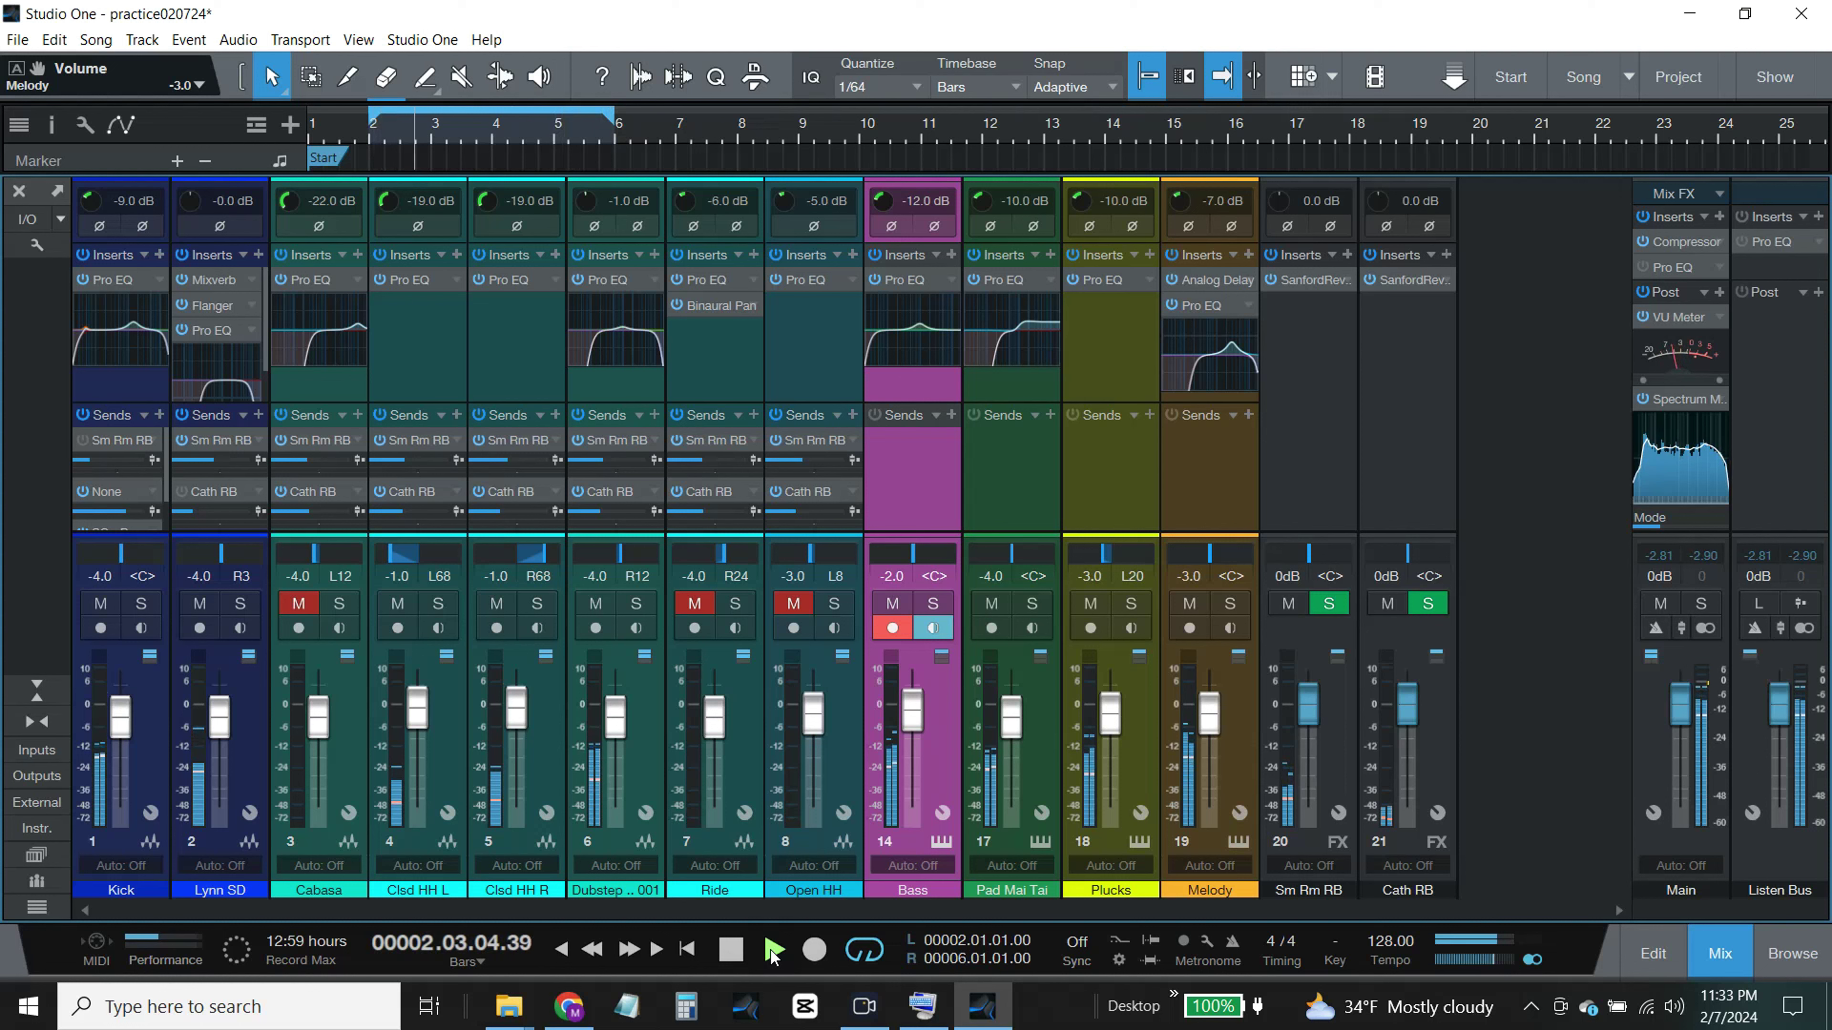
click(730, 951)
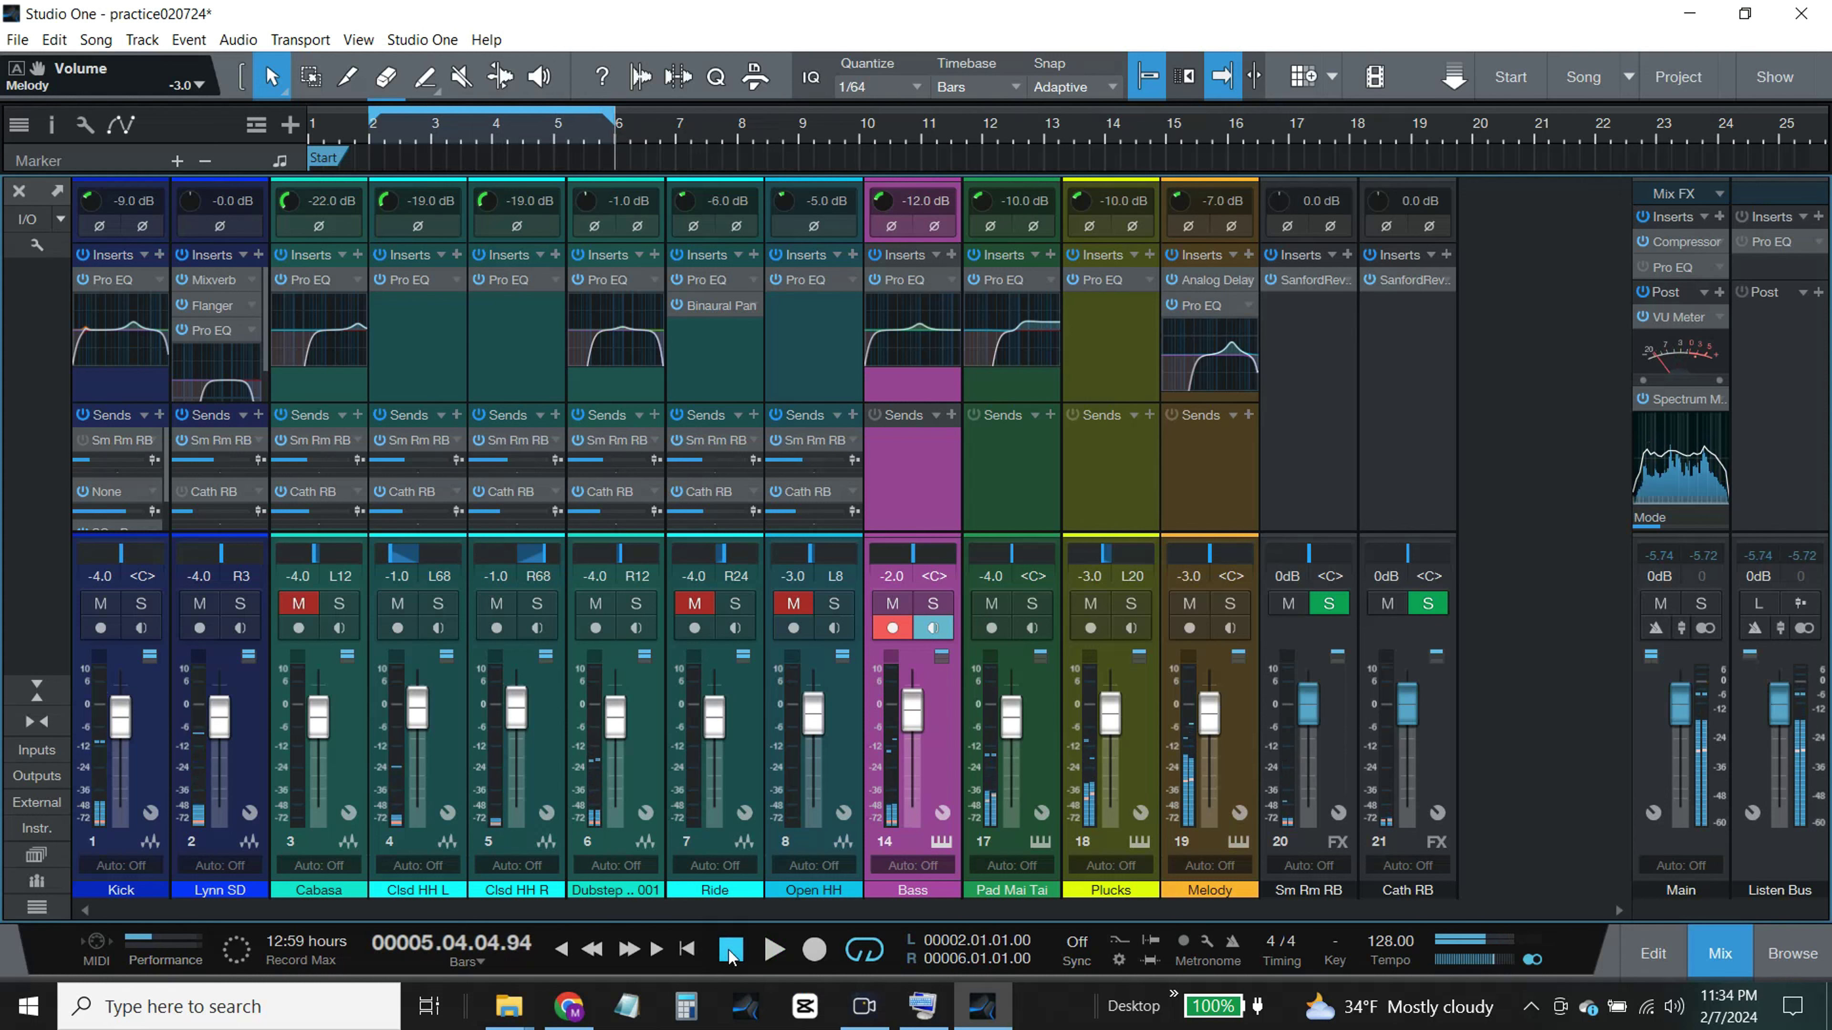